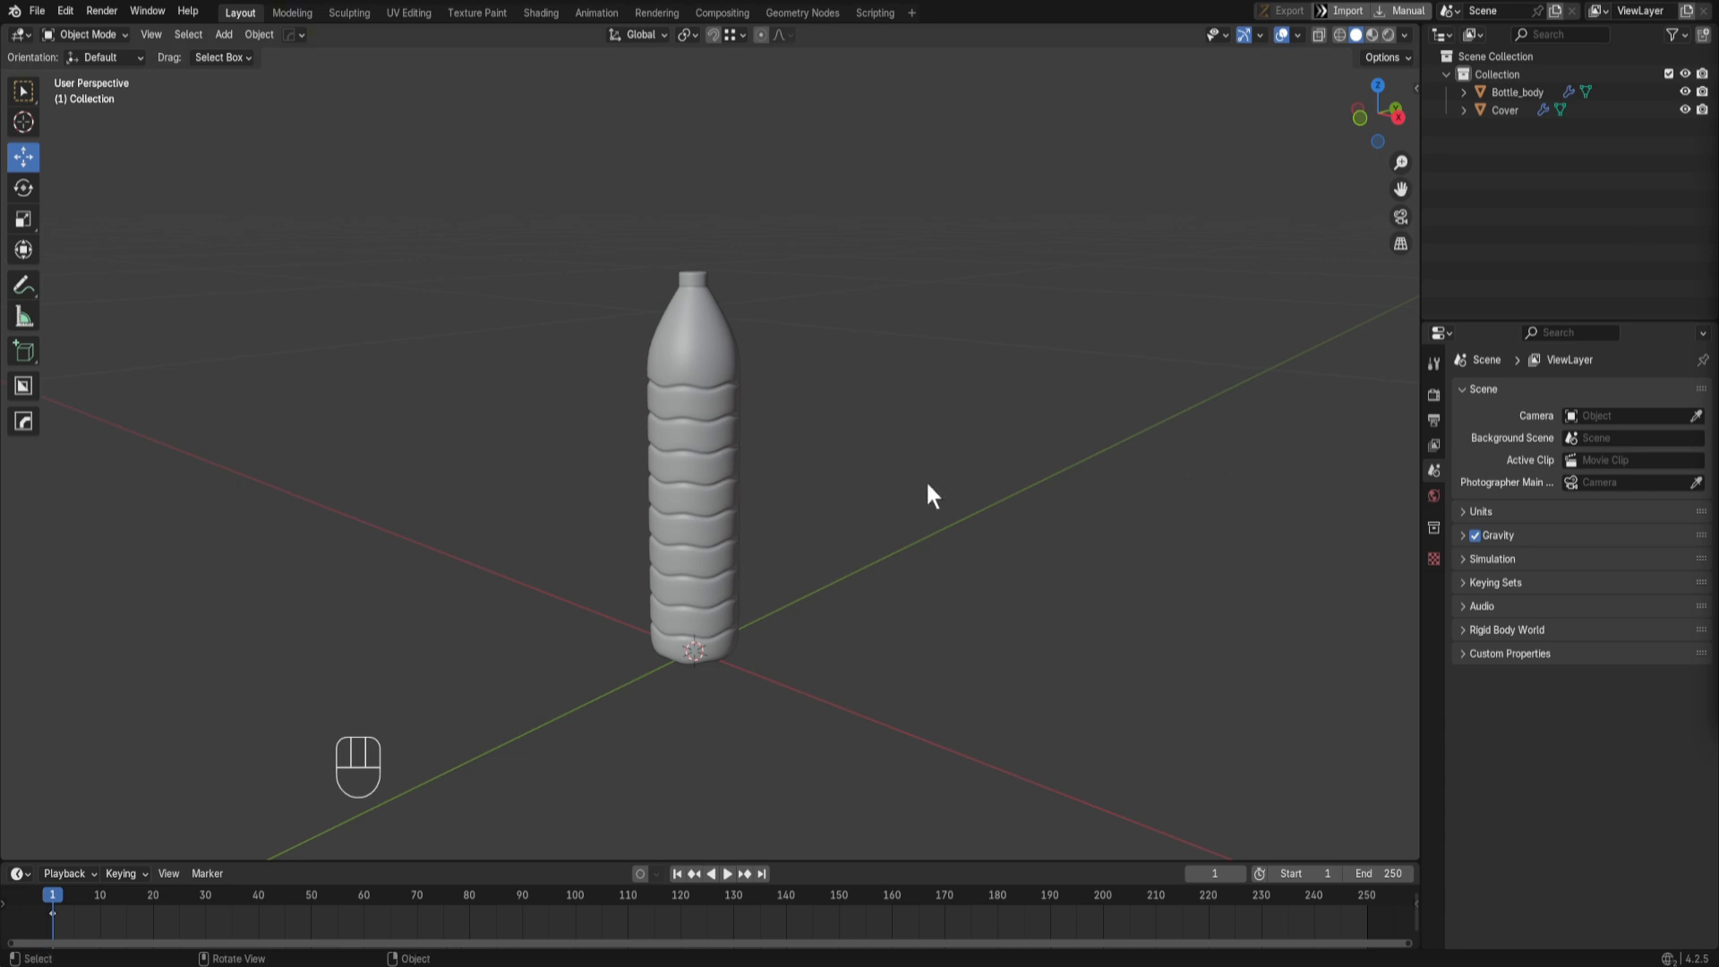
# Step: Select all faces of the three middle ribbed bands on the bottle body in Edit Mode, including those on the far side
pyautogui.press('KP_1')
pyautogui.scroll(5, 779, 517)
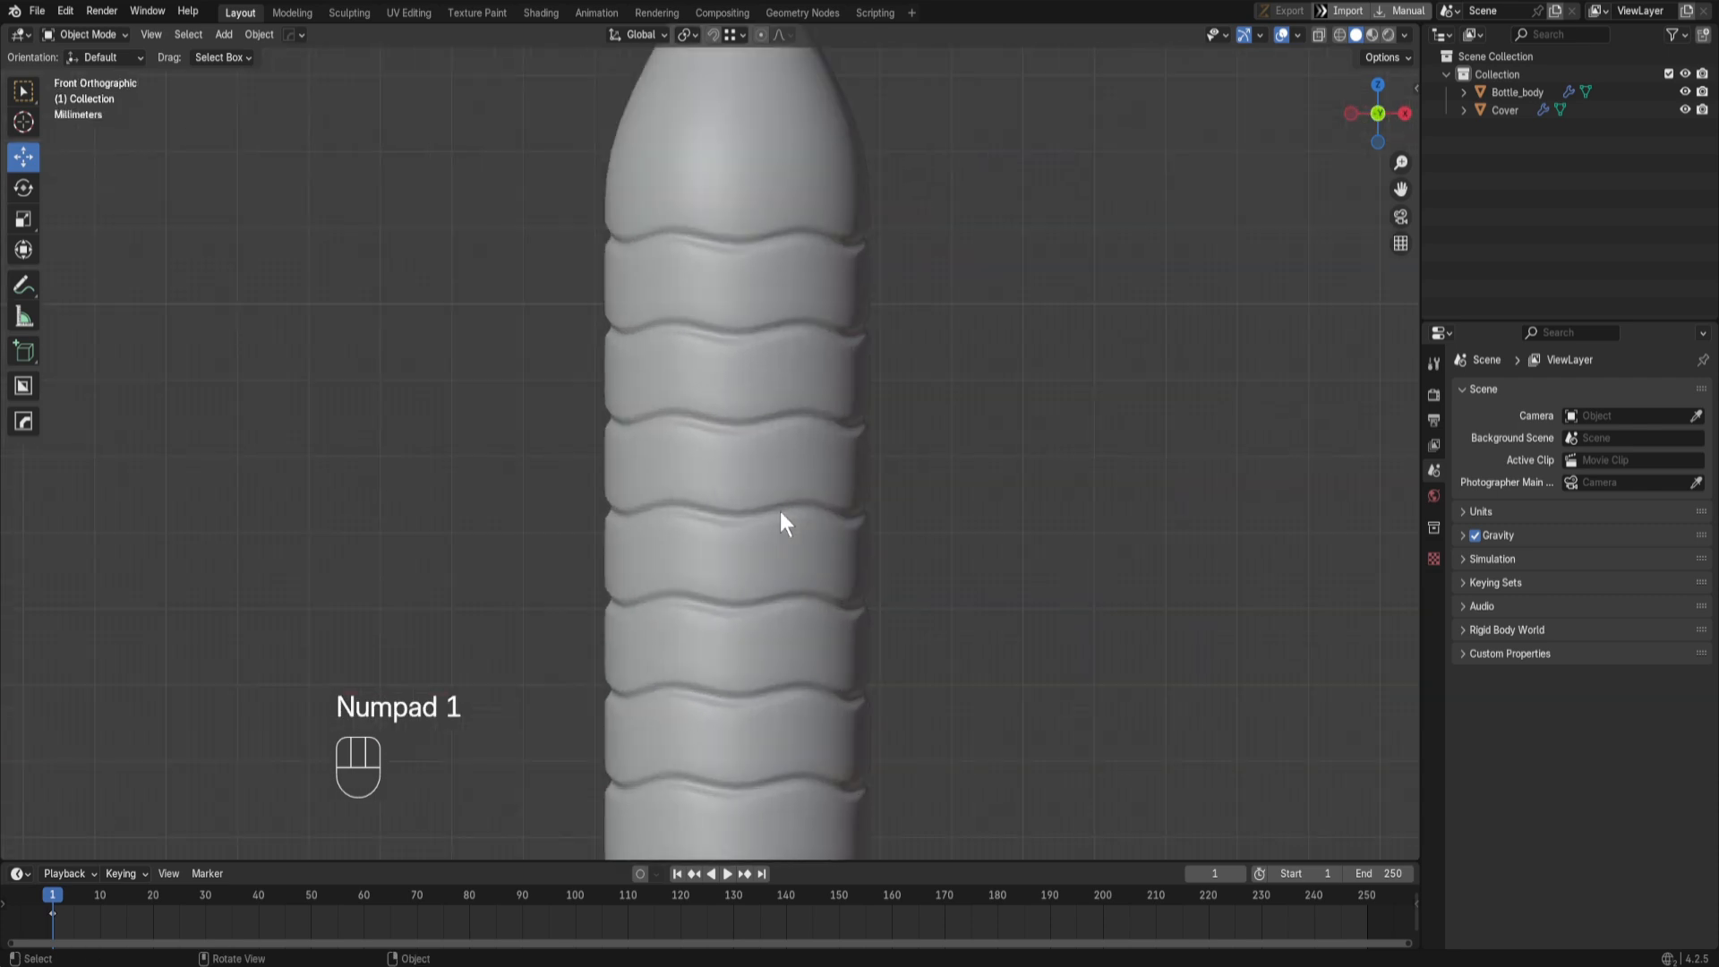
pyautogui.scroll(-4, 780, 512)
pyautogui.scroll(1, 856, 568)
pyautogui.click(754, 475)
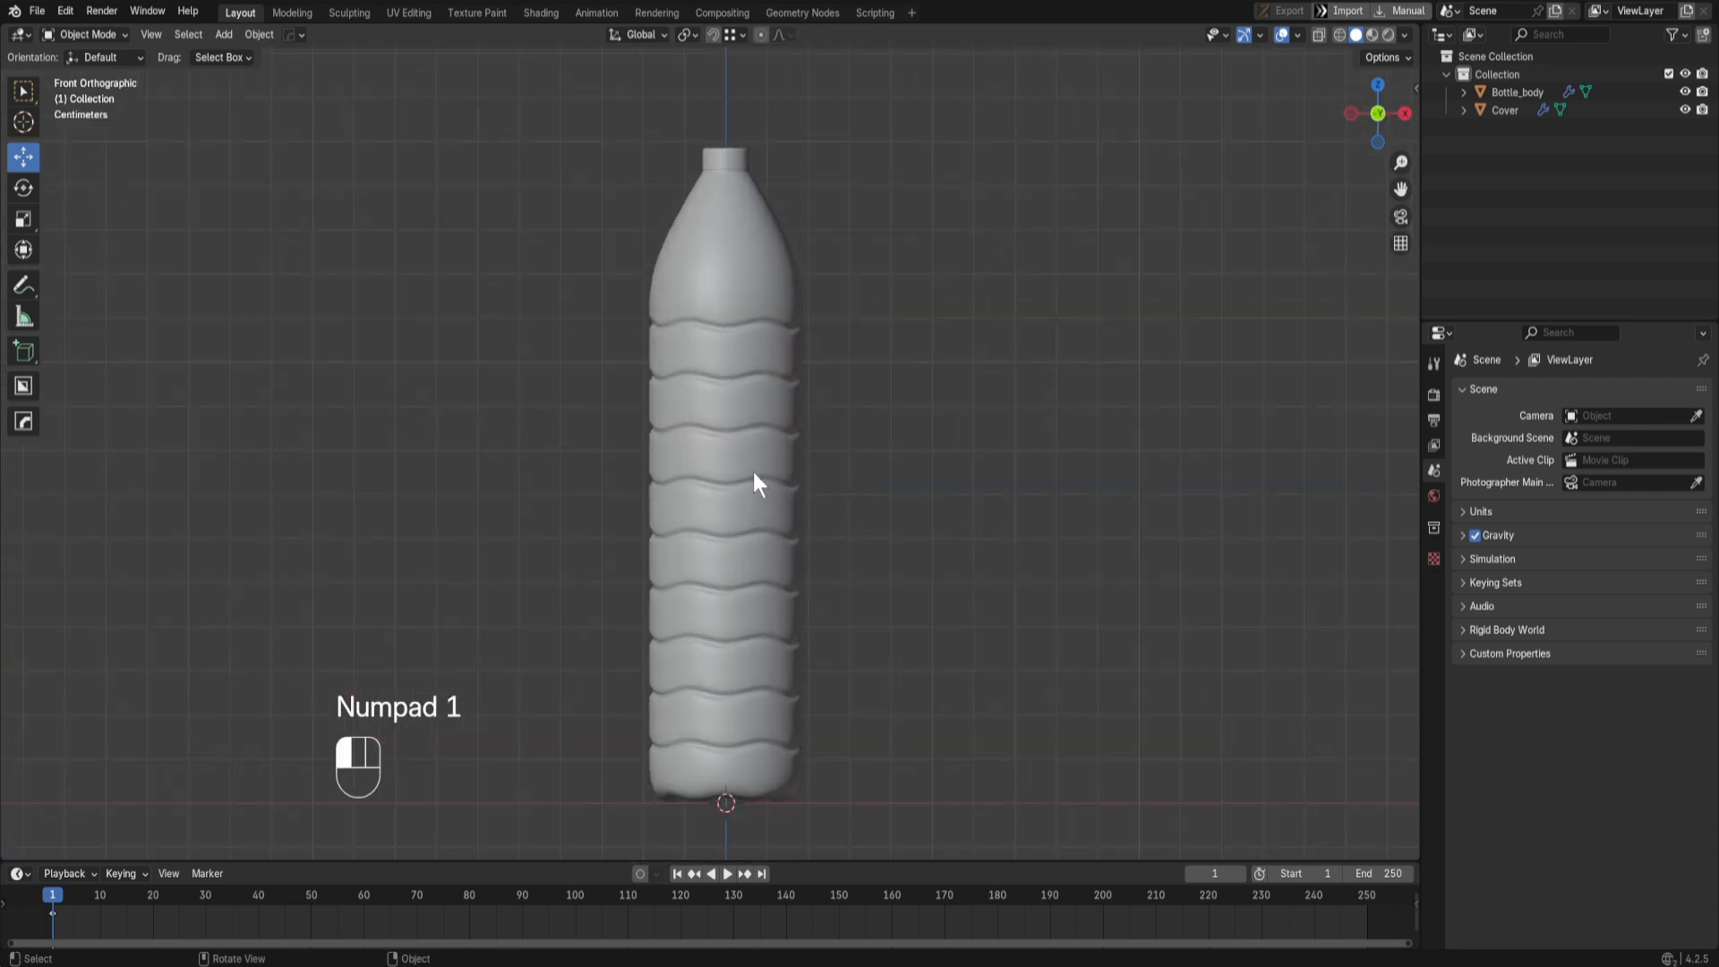
pyautogui.press('Tab')
pyautogui.hotkey('shift', 'z')
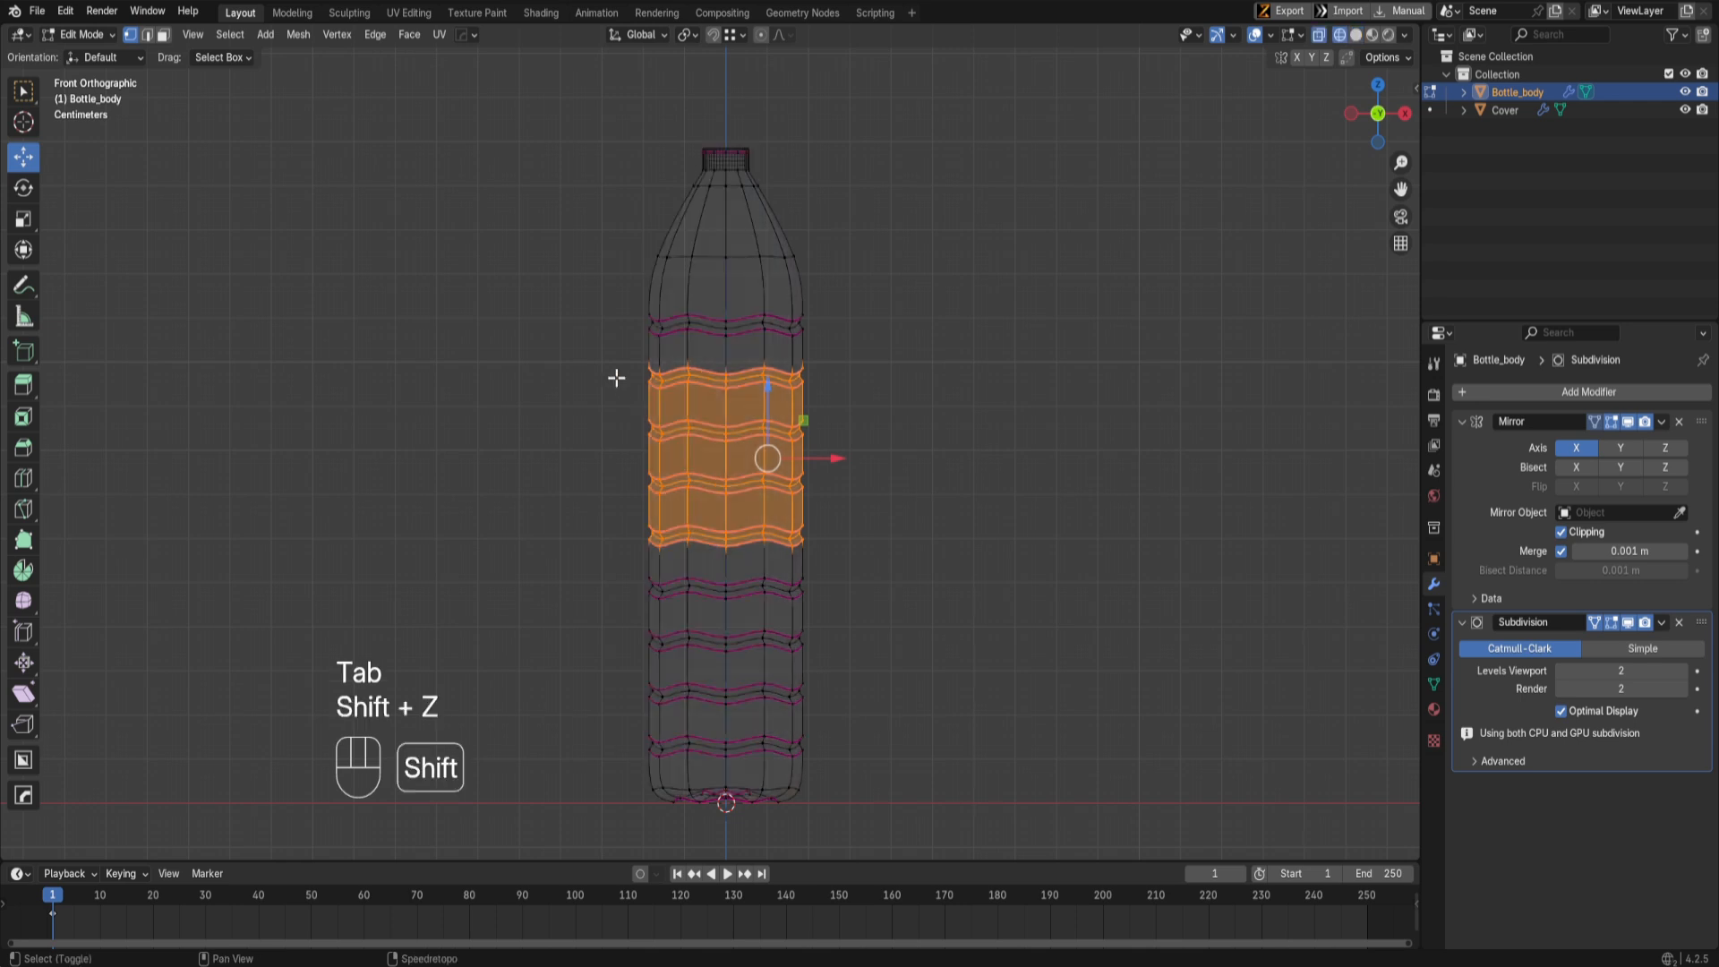
pyautogui.moveTo(596, 352); pyautogui.dragTo(900, 557)
pyautogui.hotkey('shift', 'z')
# Step: Duplicate the selected band faces in place, separate them into their own object and select that object
pyautogui.moveTo(900, 558); pyautogui.dragTo(760, 549, button='middle')
pyautogui.hotkey('shift', 'd')
pyautogui.rightClick(804, 537)
pyautogui.press('[')
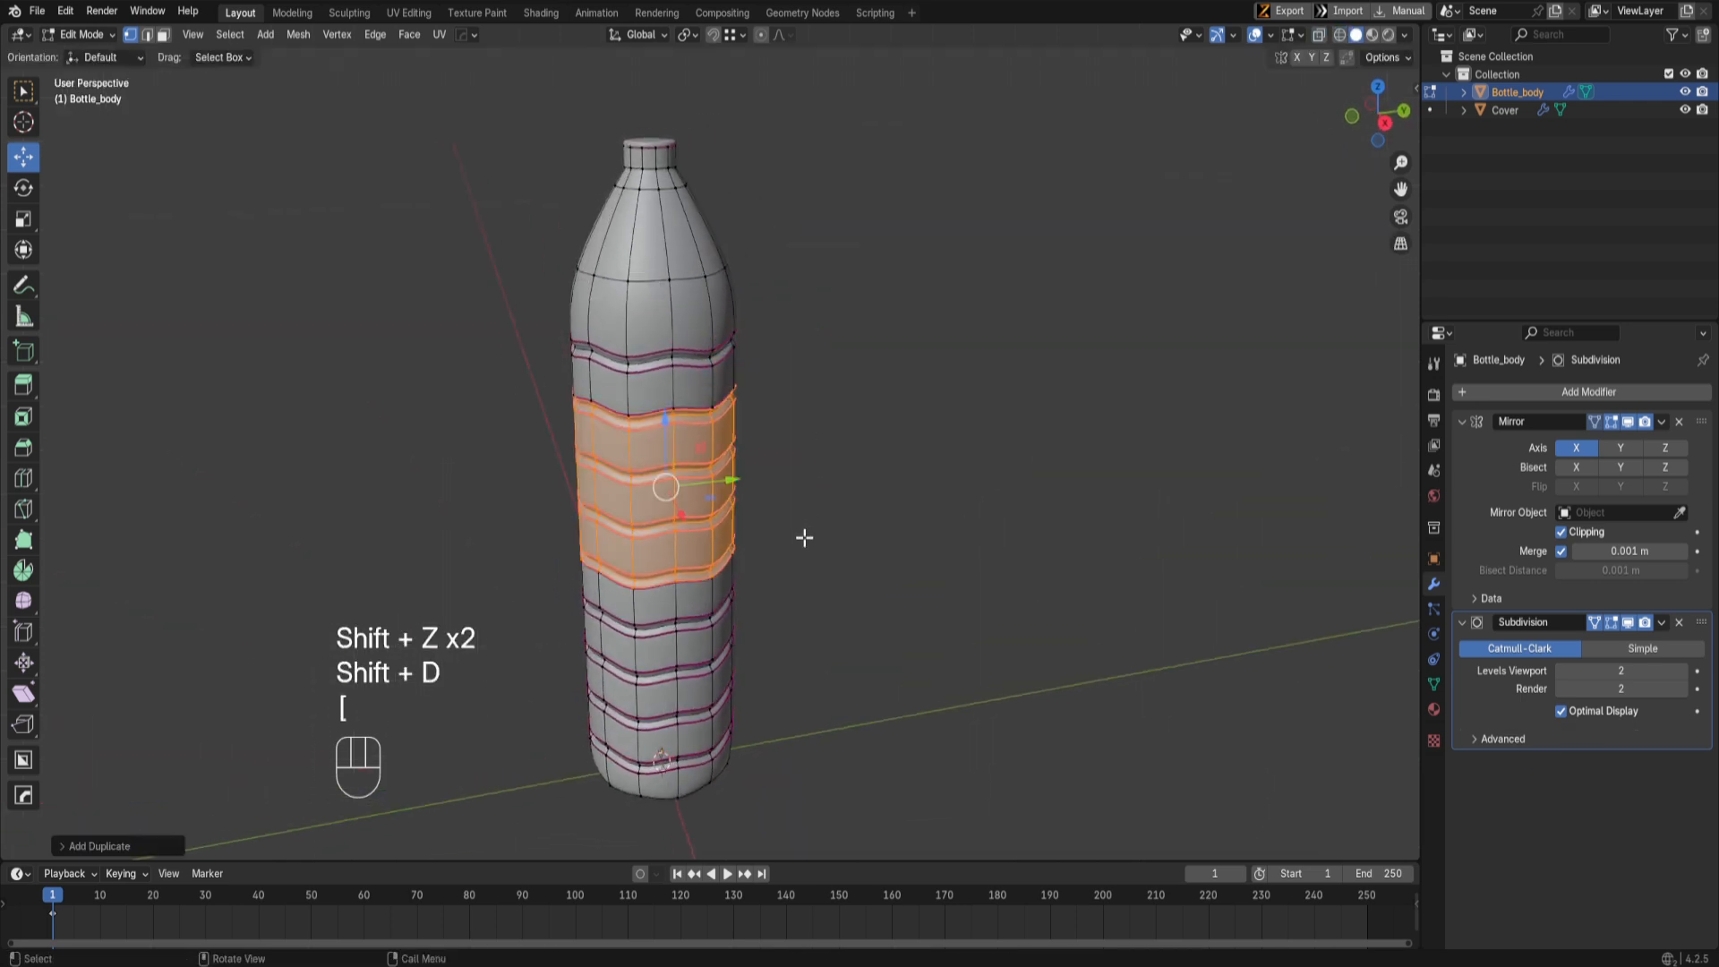
pyautogui.press('p')
pyautogui.click(802, 535)
pyautogui.press('Tab')
pyautogui.click(719, 446)
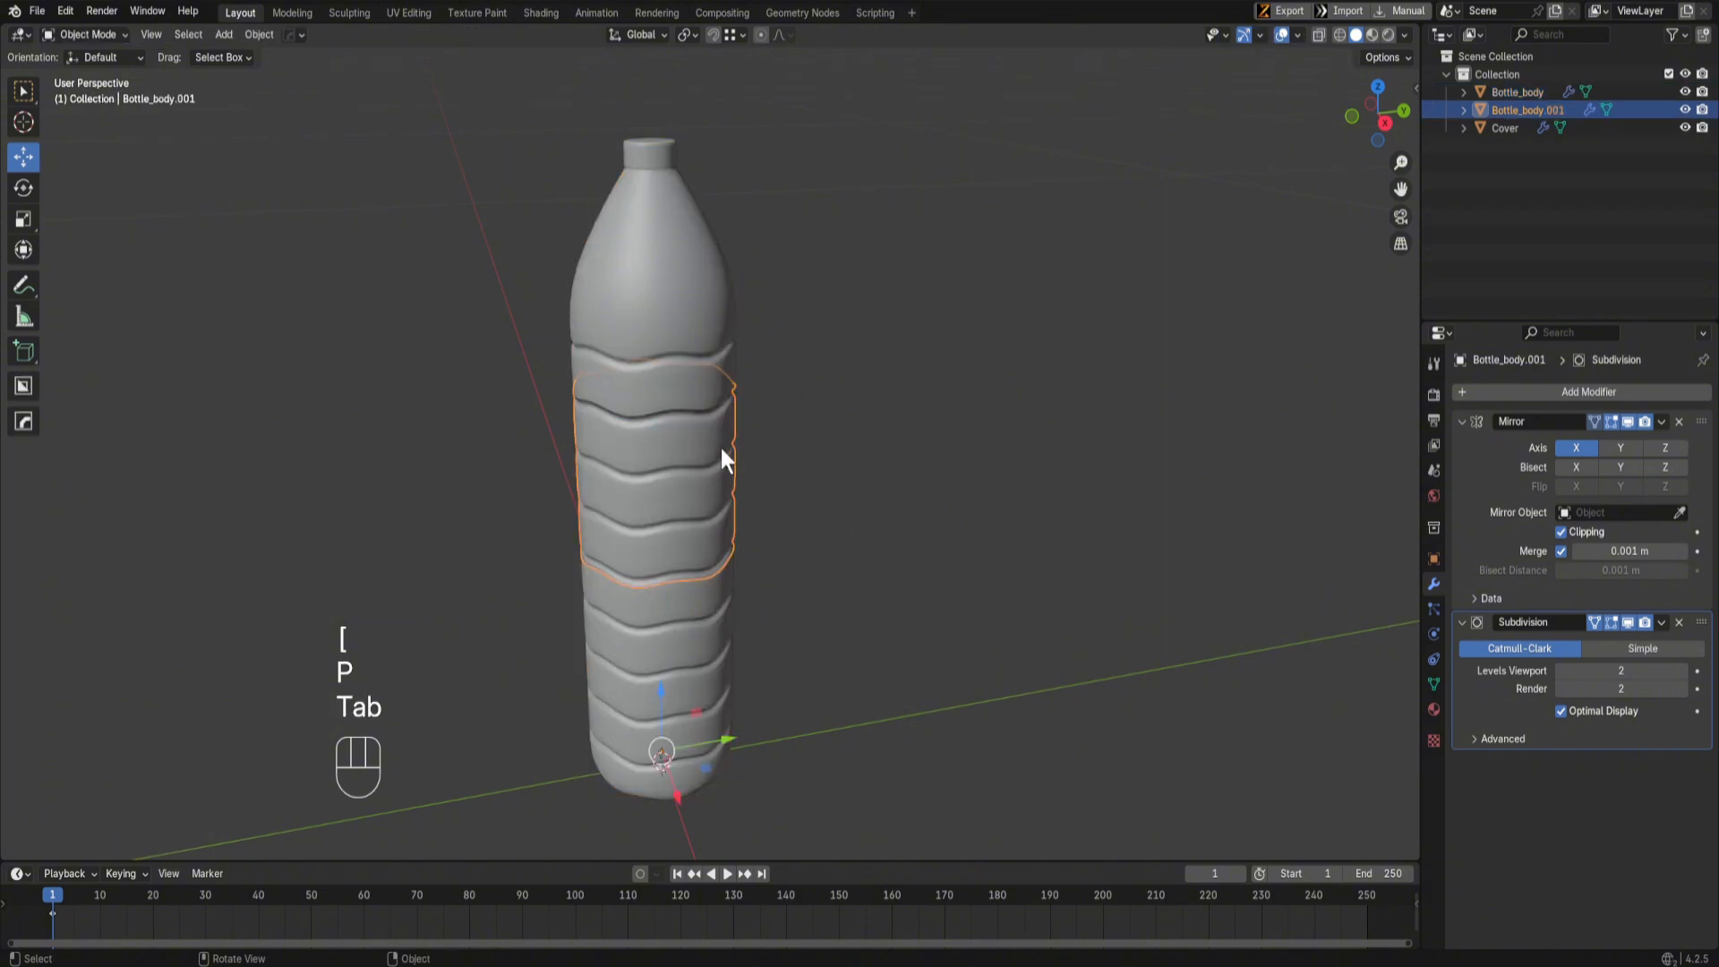
# Step: Enter Edit Mode on the separated bands and turn off Emulate 3 Button Mouse in the input preferences
pyautogui.moveTo(596, 474); pyautogui.dragTo(734, 448, button='middle')
pyautogui.press('Tab')
pyautogui.scroll(6, 710, 507)
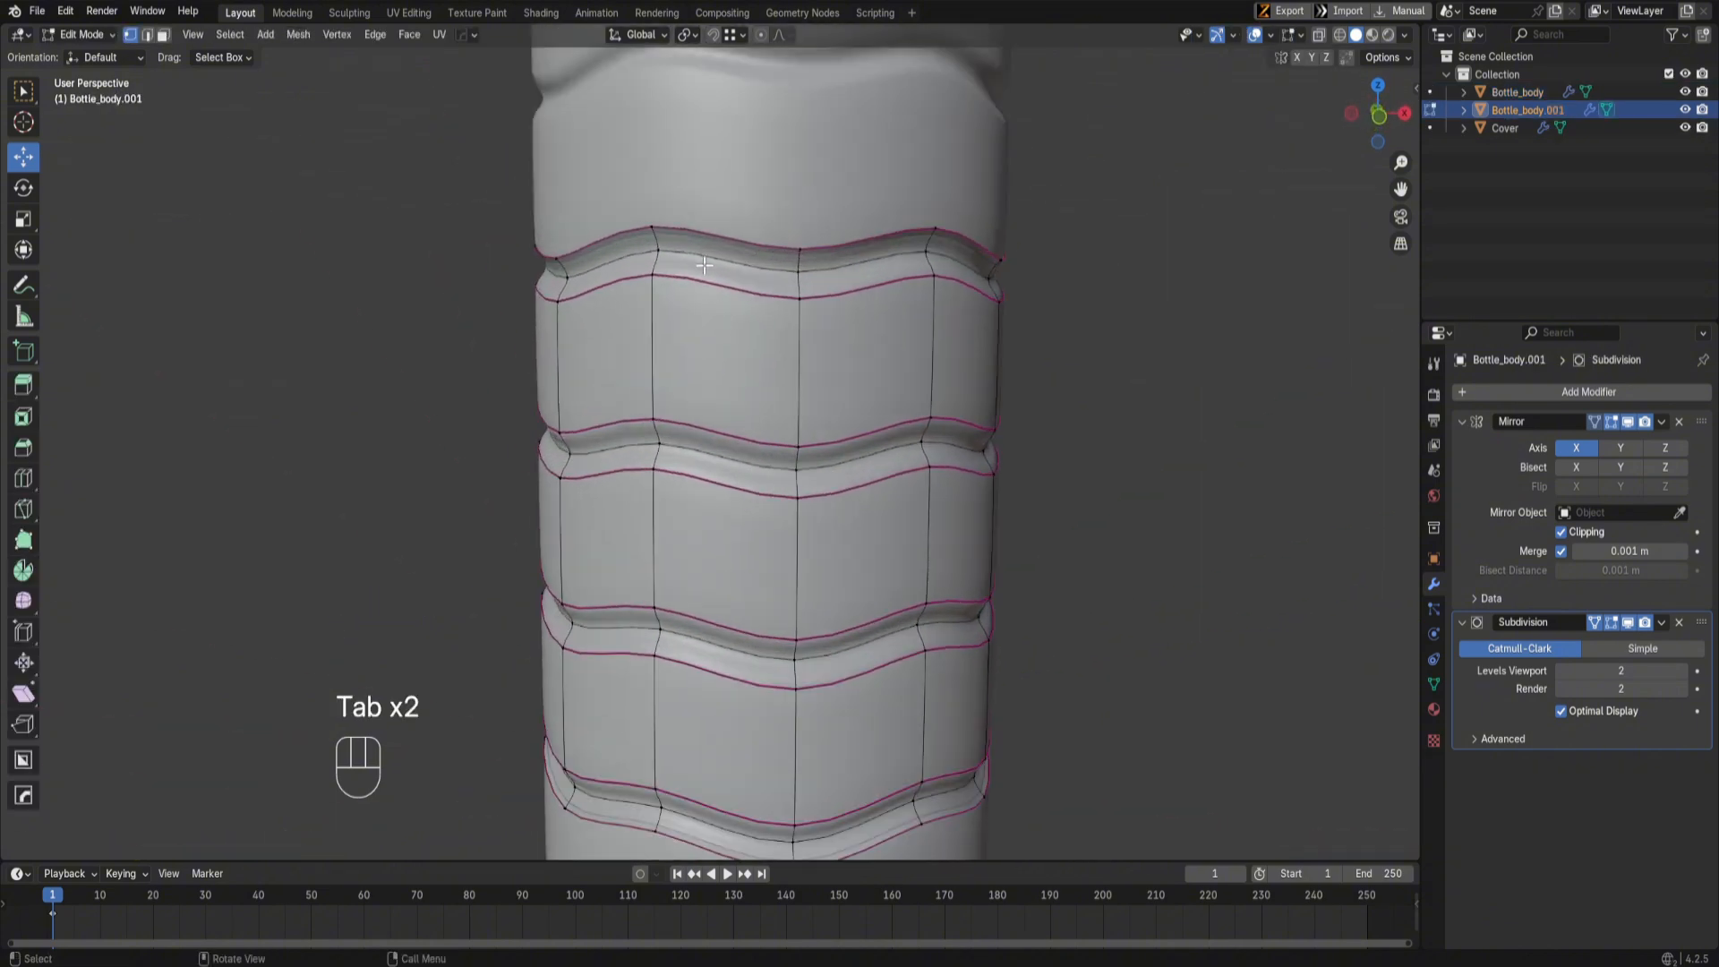
pyautogui.press('Tab')
pyautogui.click(68, 10)
pyautogui.click(112, 241)
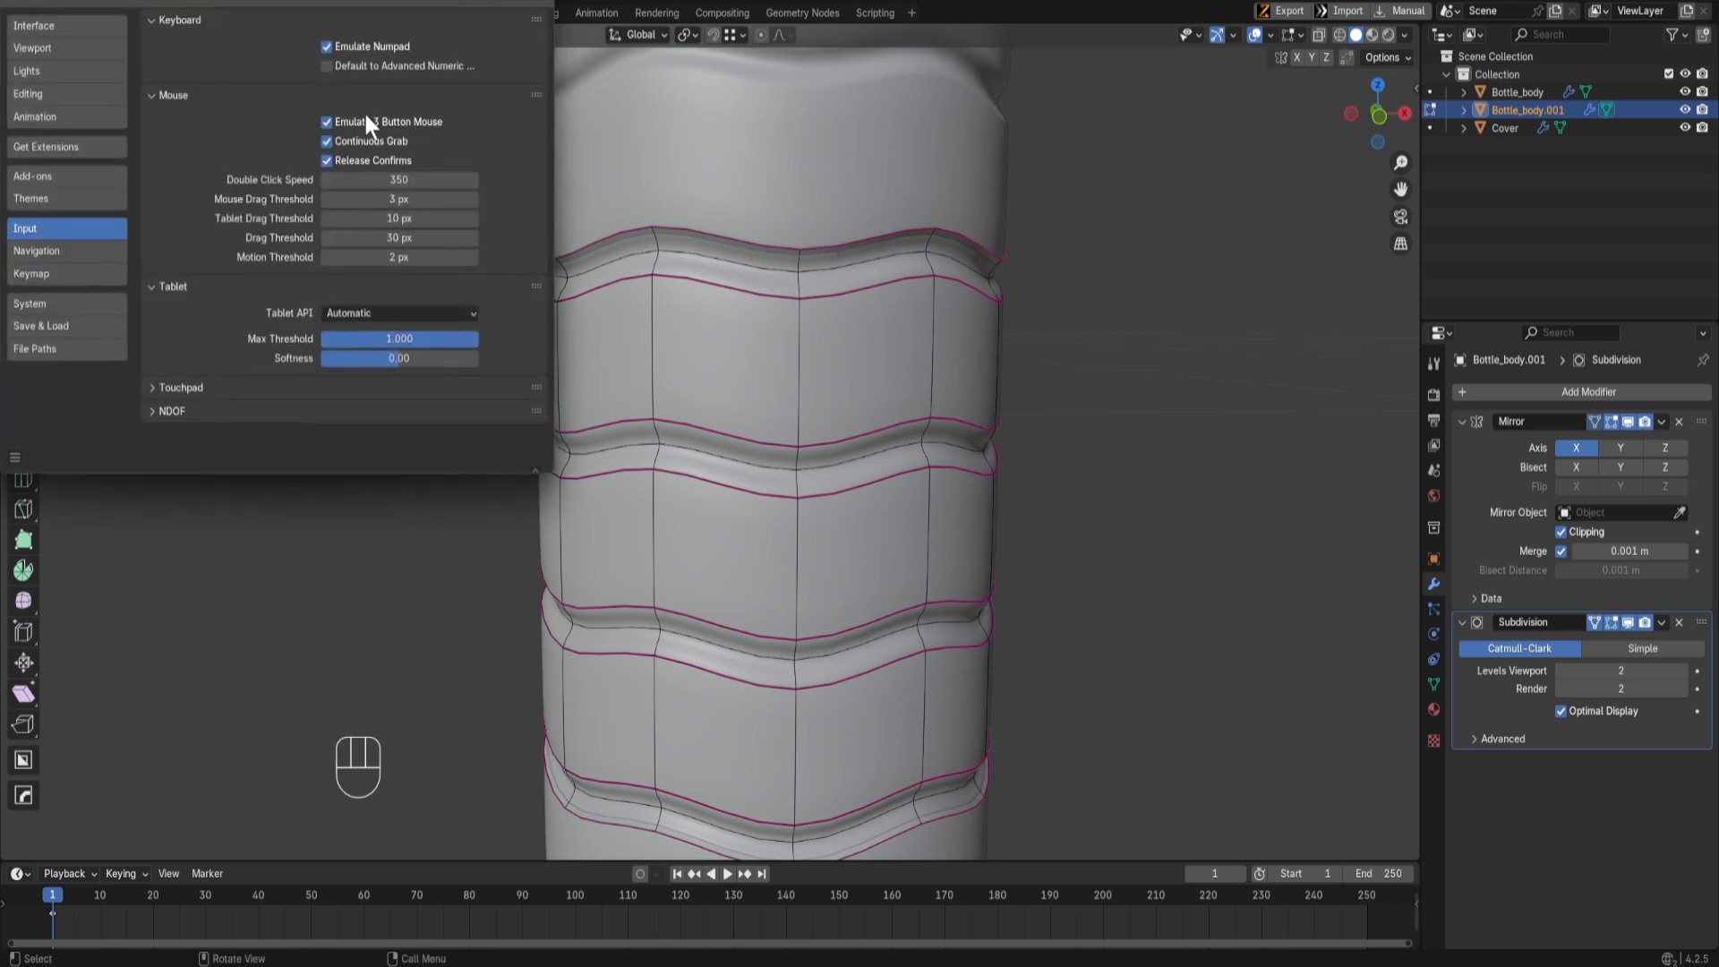
pyautogui.click(560, 13)
# Step: Dissolve the three recessed edge loops inside the grooves of the separated bands
pyautogui.keyDown('alt'); pyautogui.click(739, 256); pyautogui.keyUp('alt')
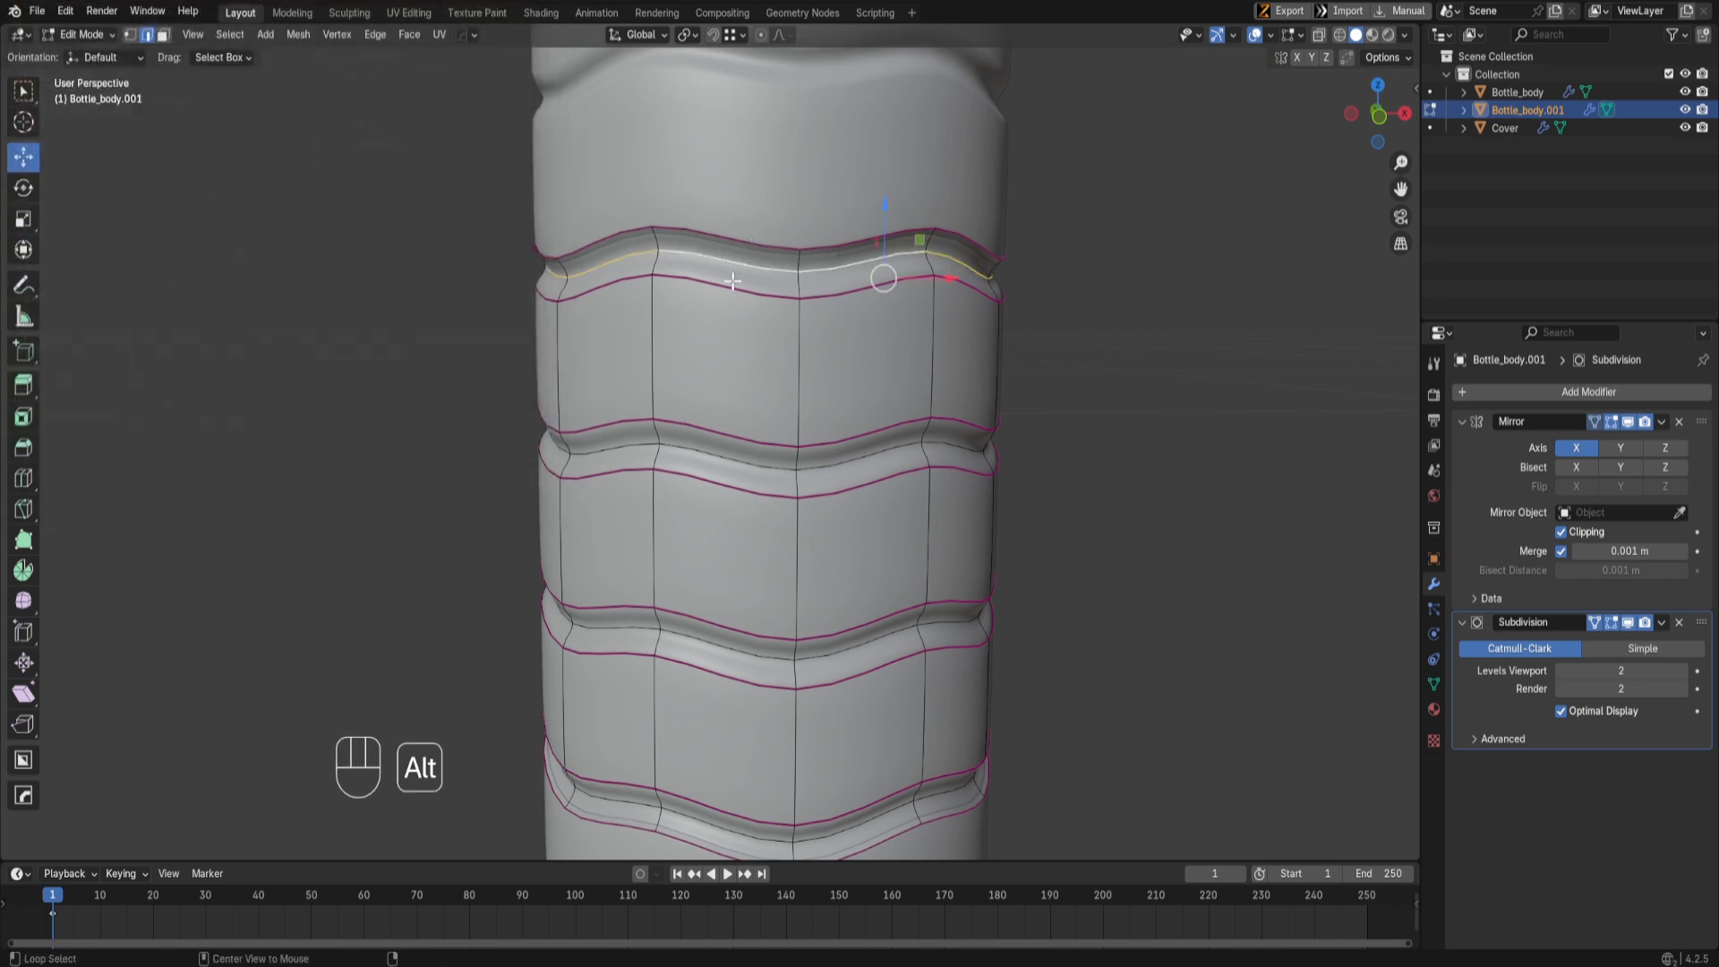
pyautogui.keyDown('alt'); pyautogui.keyDown('shift'); pyautogui.click(719, 450); pyautogui.keyUp('shift'); pyautogui.keyUp('alt')
pyautogui.keyDown('alt'); pyautogui.keyDown('shift'); pyautogui.click(716, 627); pyautogui.keyUp('shift'); pyautogui.keyUp('alt')
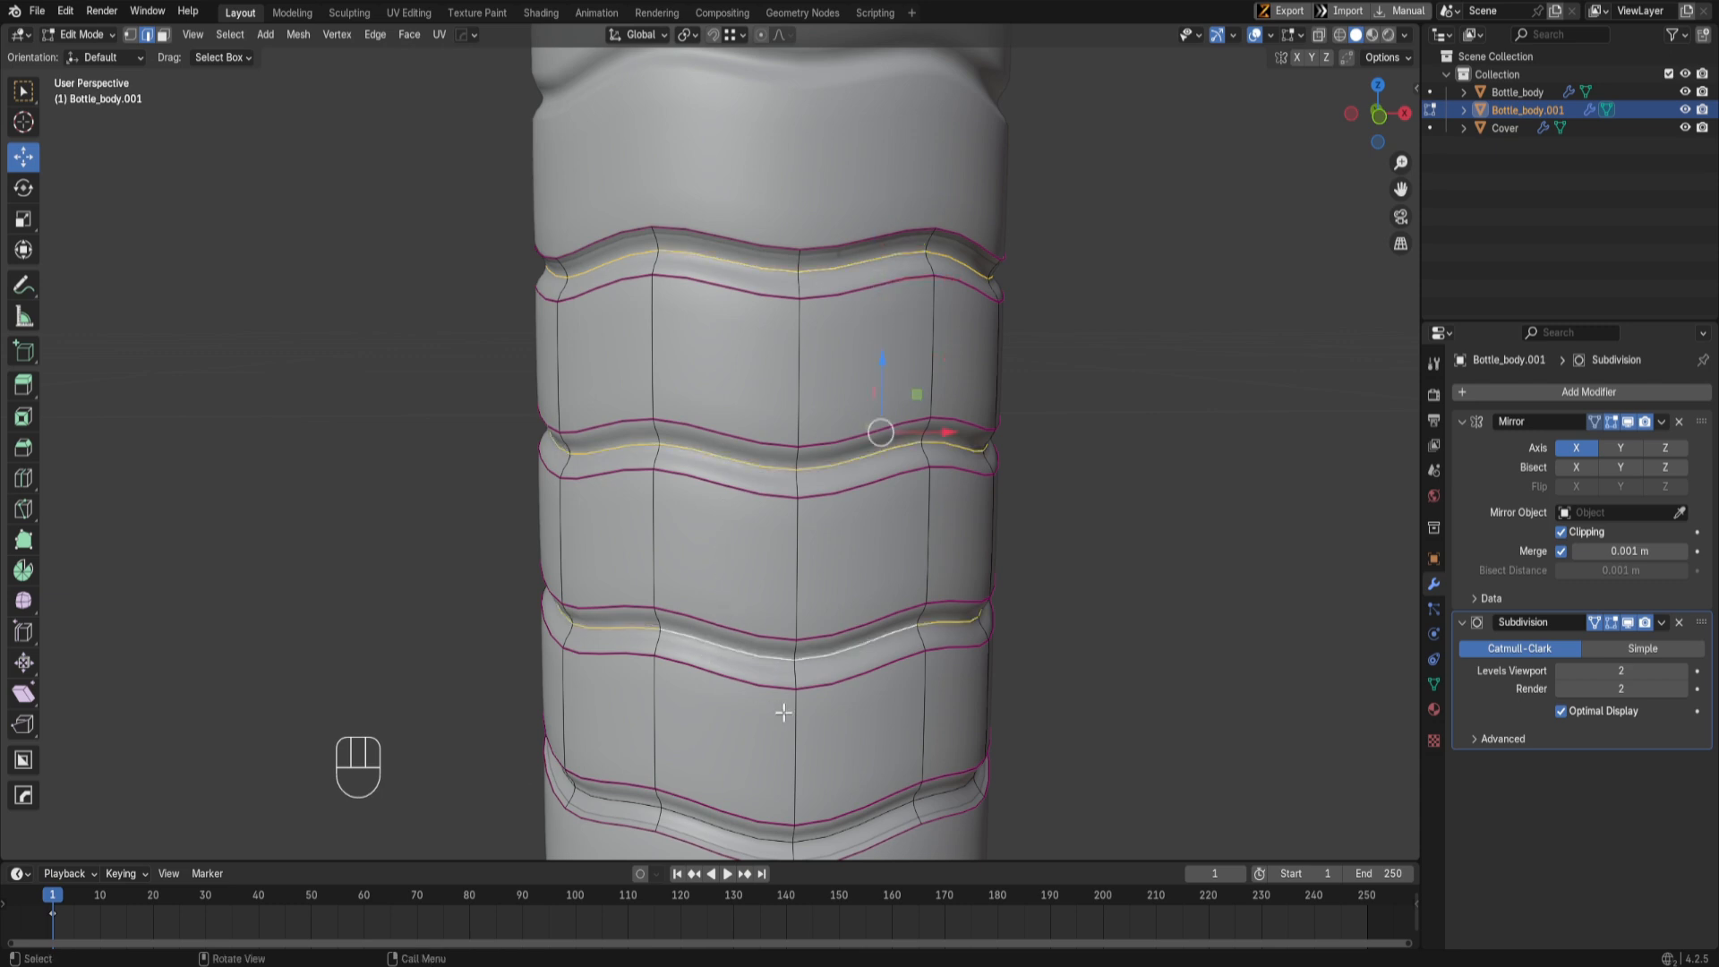
pyautogui.scroll(-3, 770, 709)
pyautogui.hotkey('ctrl', 'x')
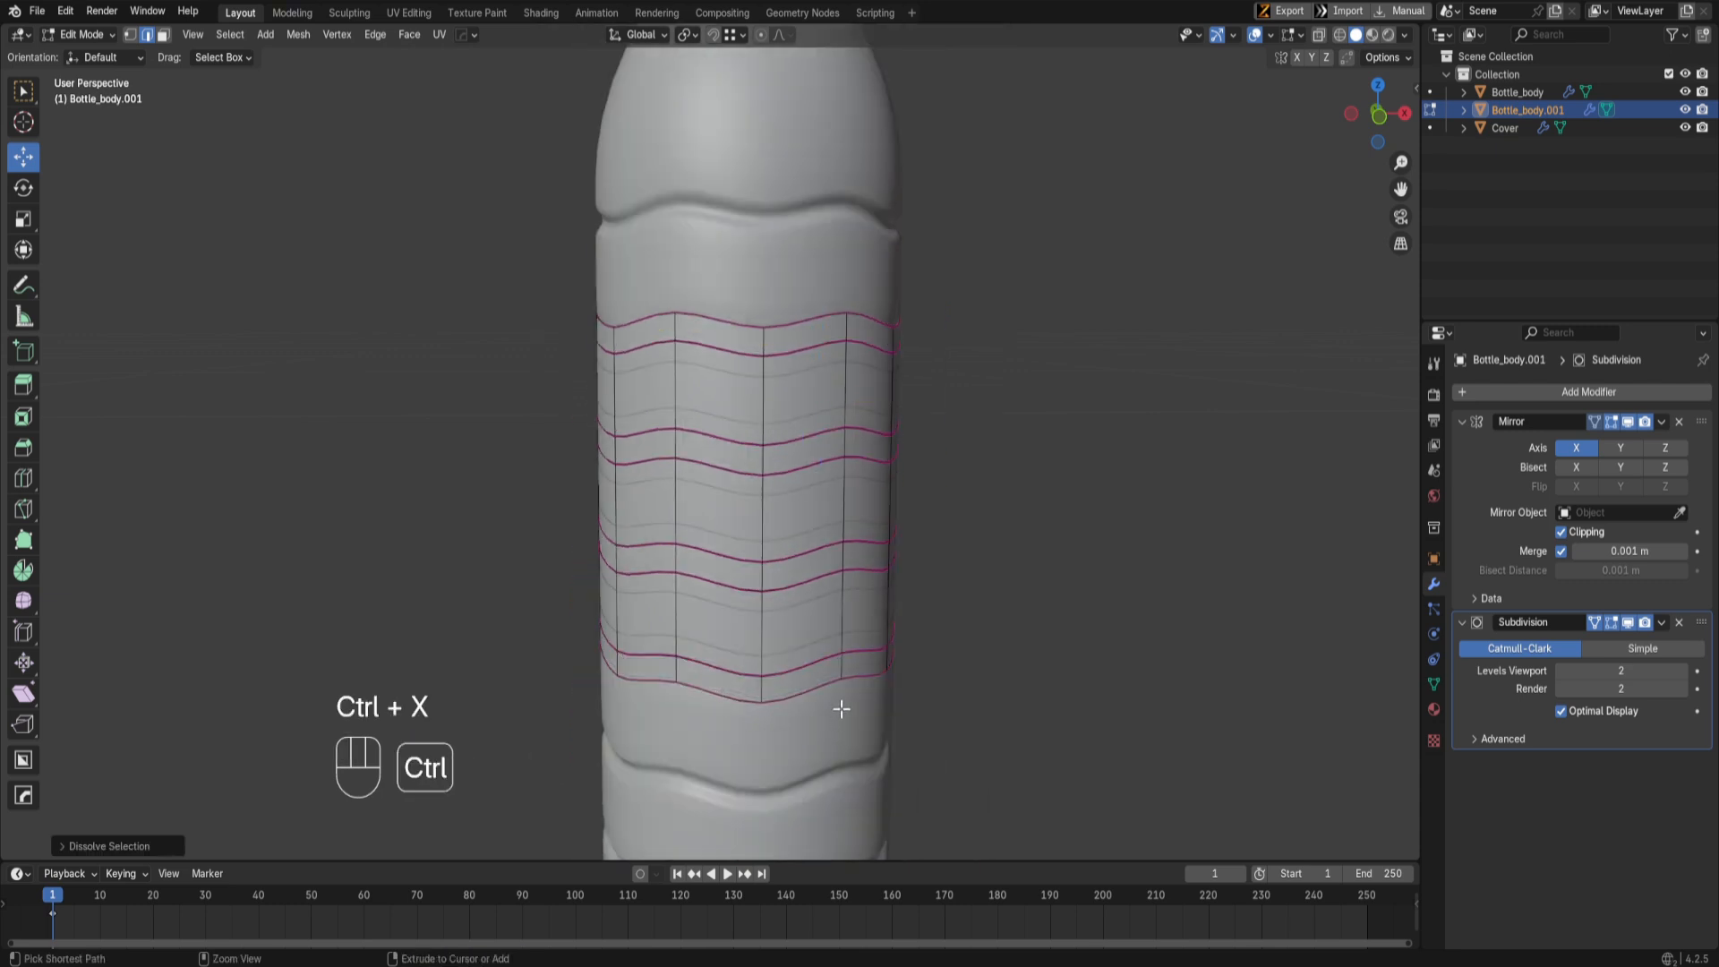
pyautogui.moveTo(839, 702); pyautogui.dragTo(720, 643, button='middle')
pyautogui.press('Tab')
pyautogui.moveTo(786, 390); pyautogui.dragTo(974, 382, button='middle')
pyautogui.press('Tab')
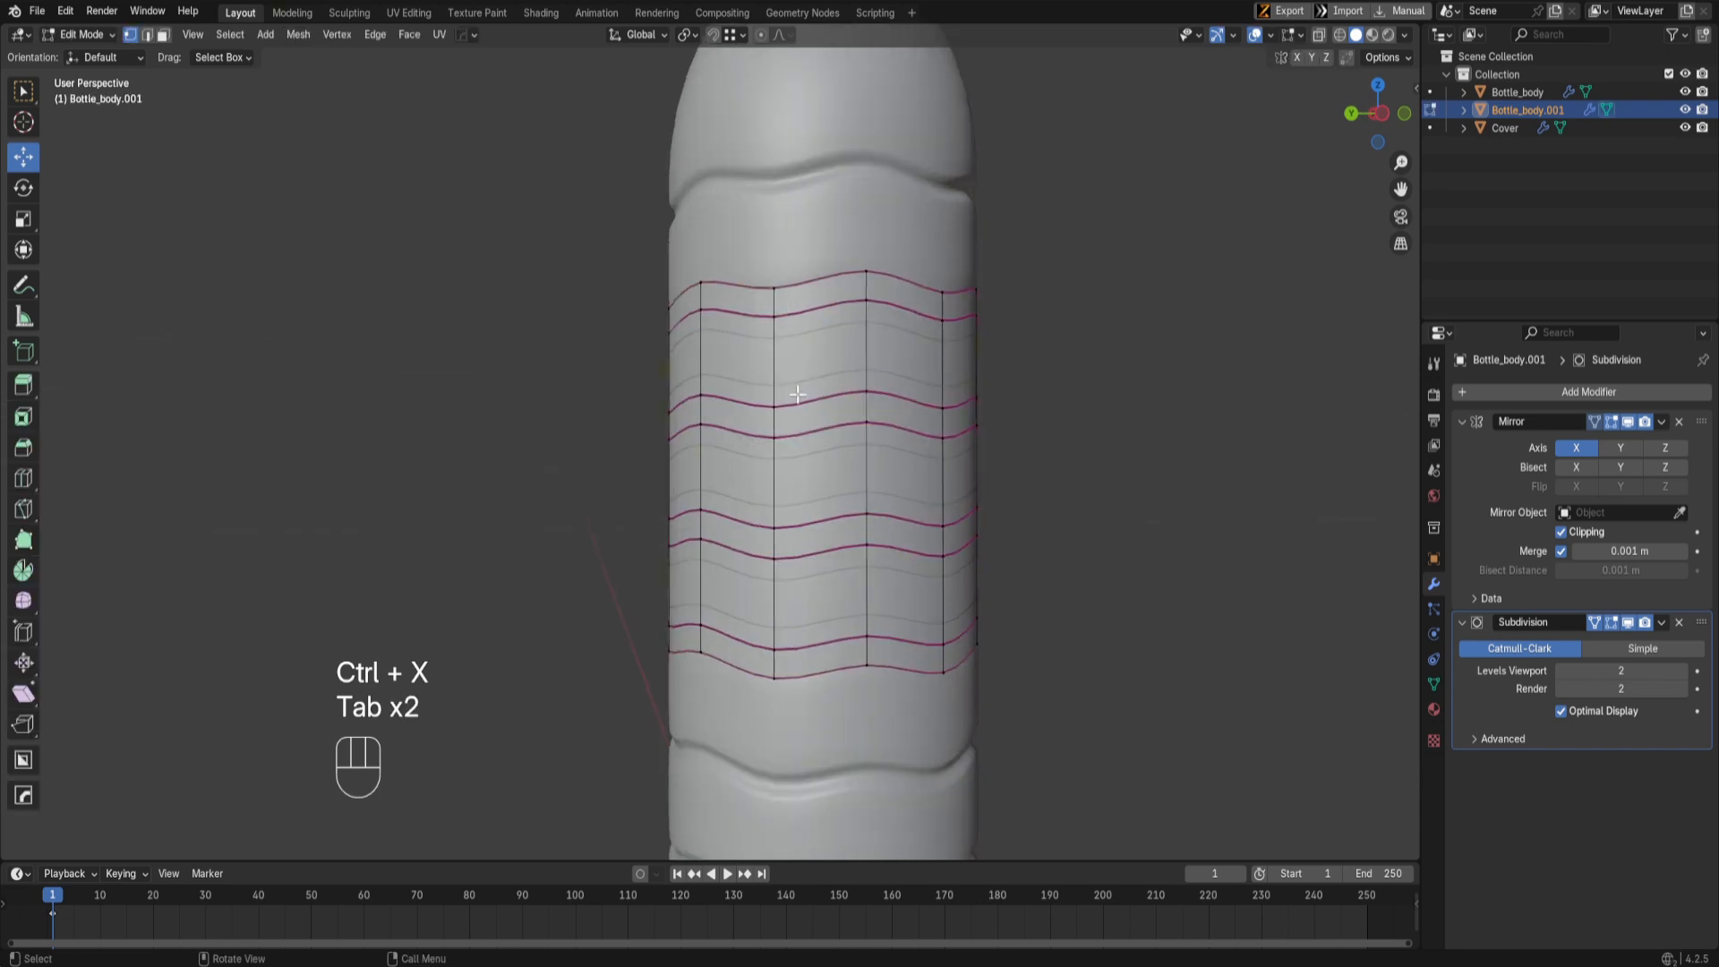
# Step: Set the mean crease of all edges in the separated bands to 0
pyautogui.press('KP_1')
pyautogui.press('a')
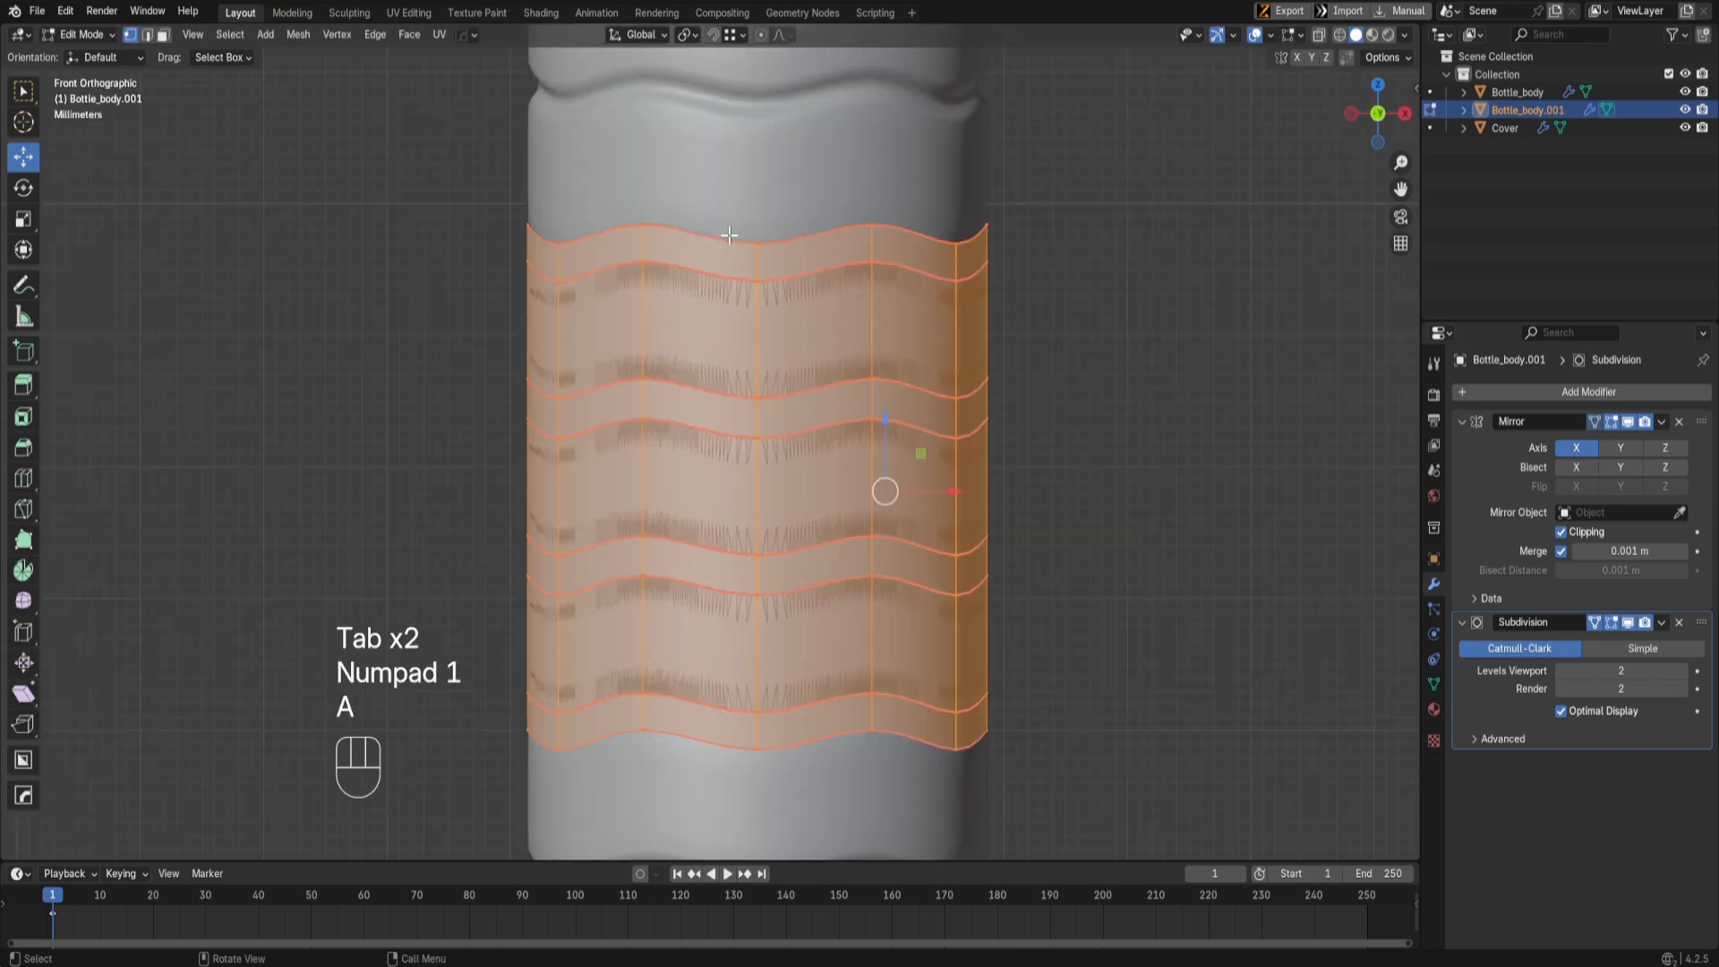
pyautogui.press('n')
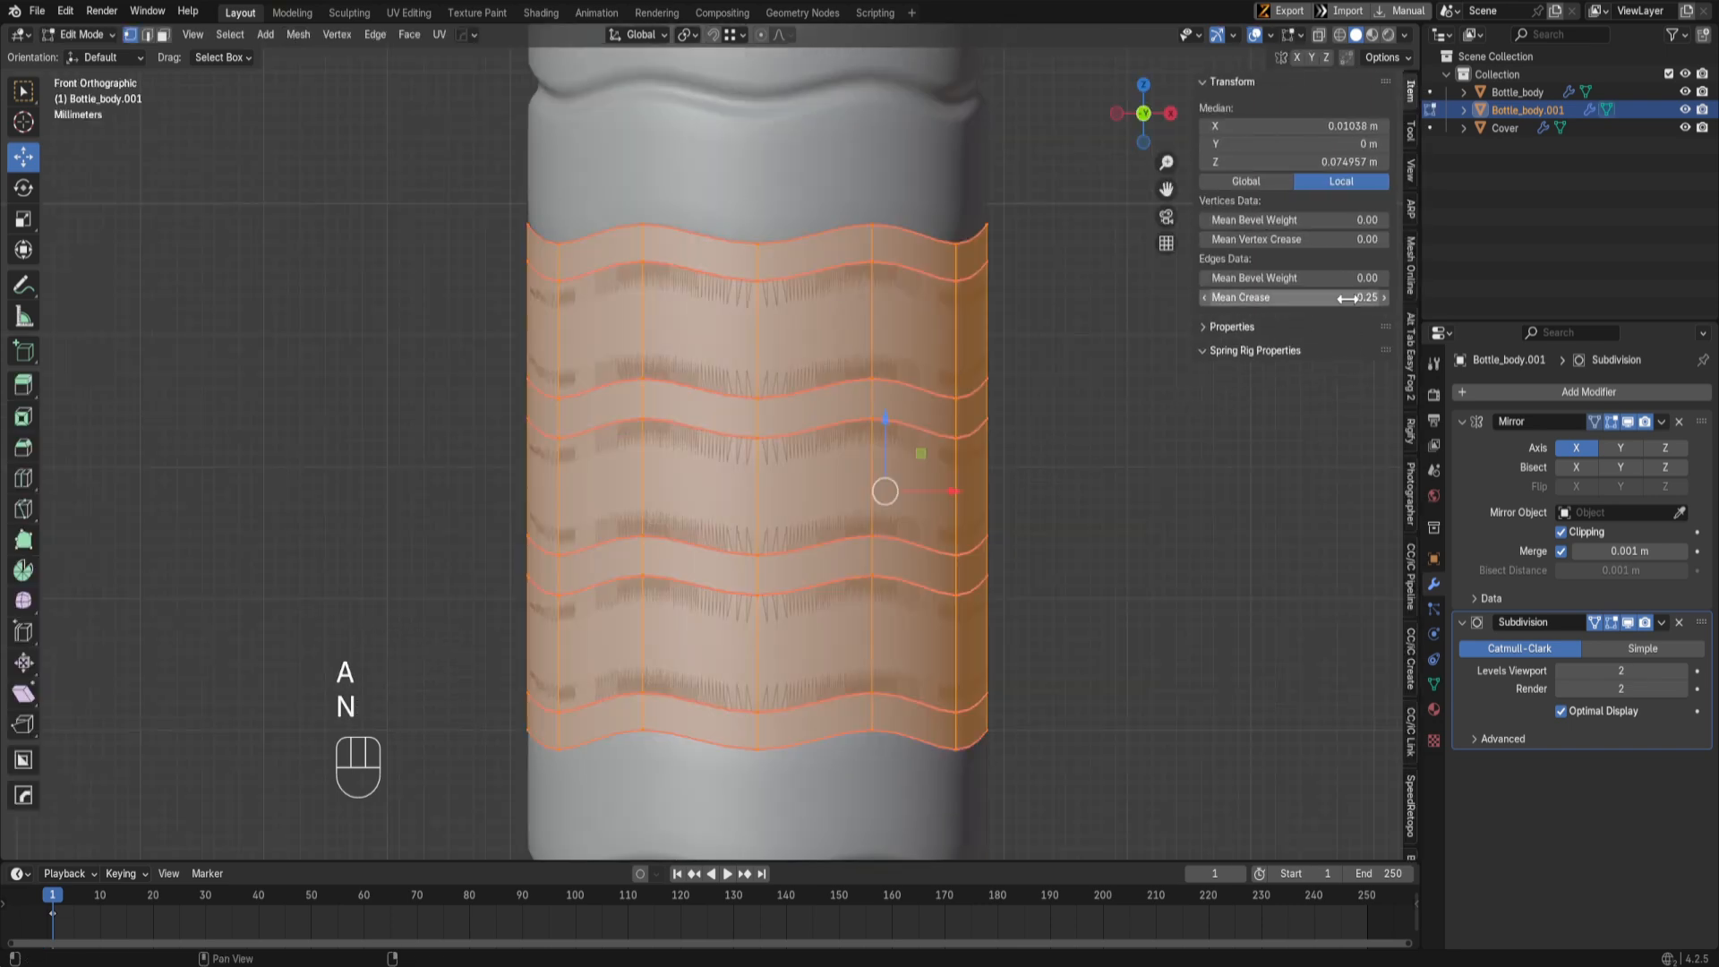
pyautogui.moveTo(1293, 298); pyautogui.dragTo(1293, 297)
pyautogui.press('Tab')
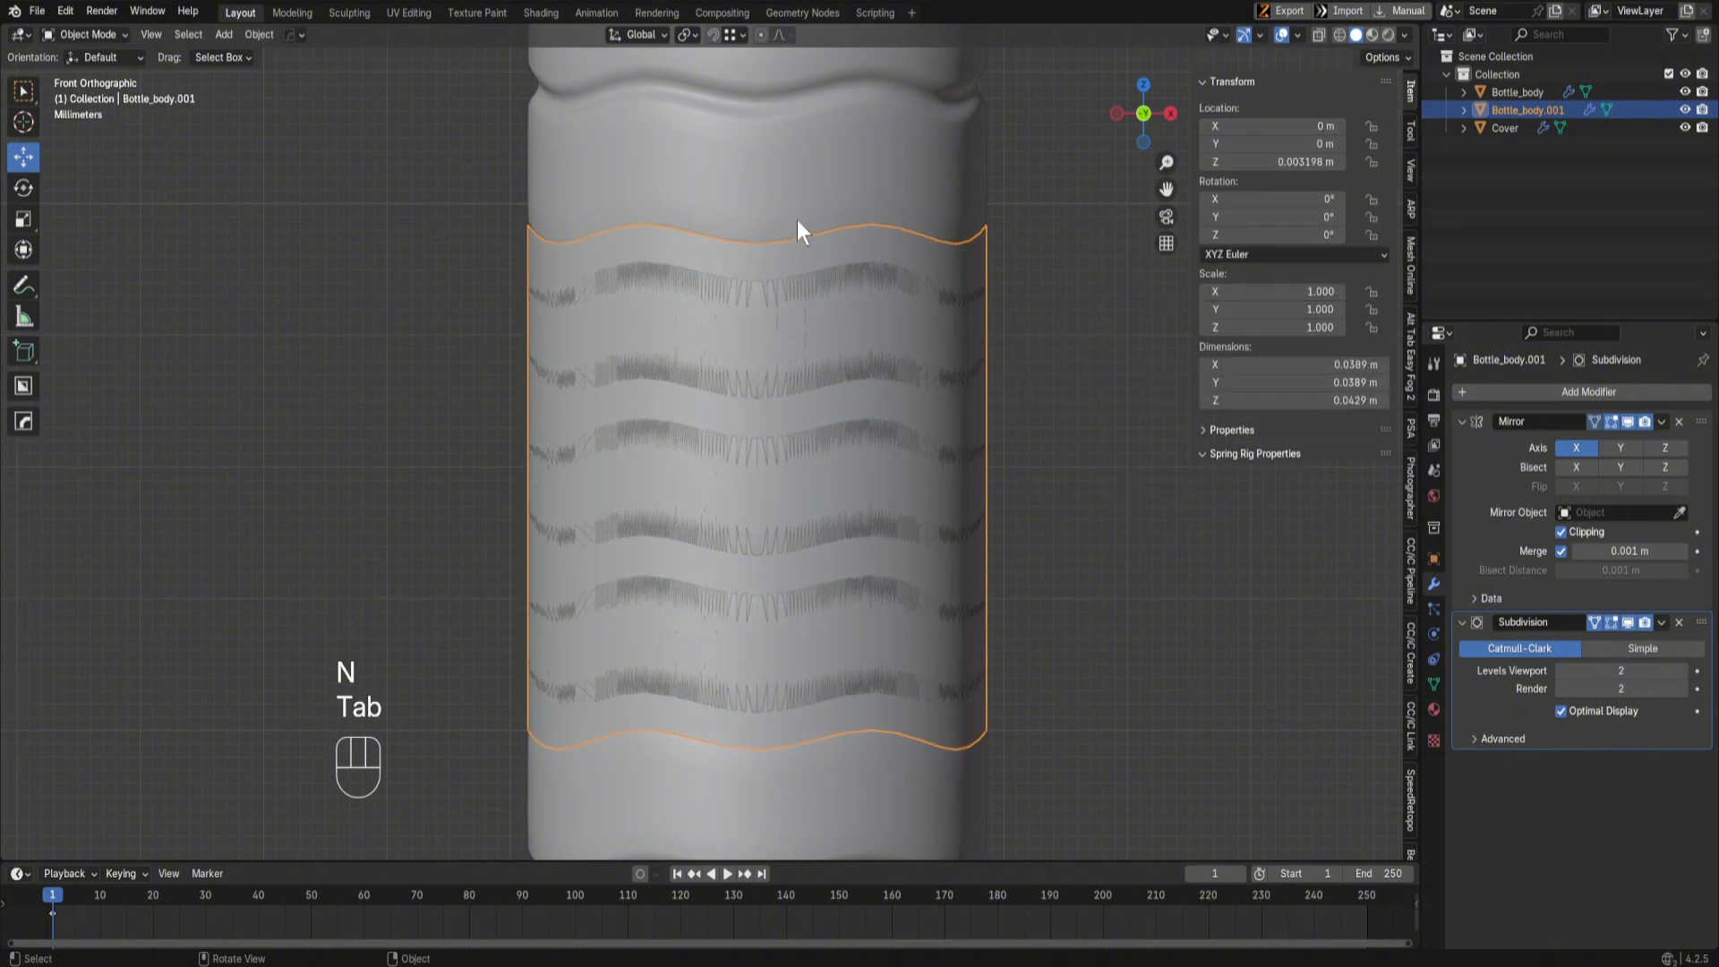
# Step: Flatten the uppermost wavy edge loop of the separated bands by scaling it to 0 along Z
pyautogui.press('Tab')
pyautogui.keyDown('alt'); pyautogui.click(883, 235); pyautogui.keyUp('alt')
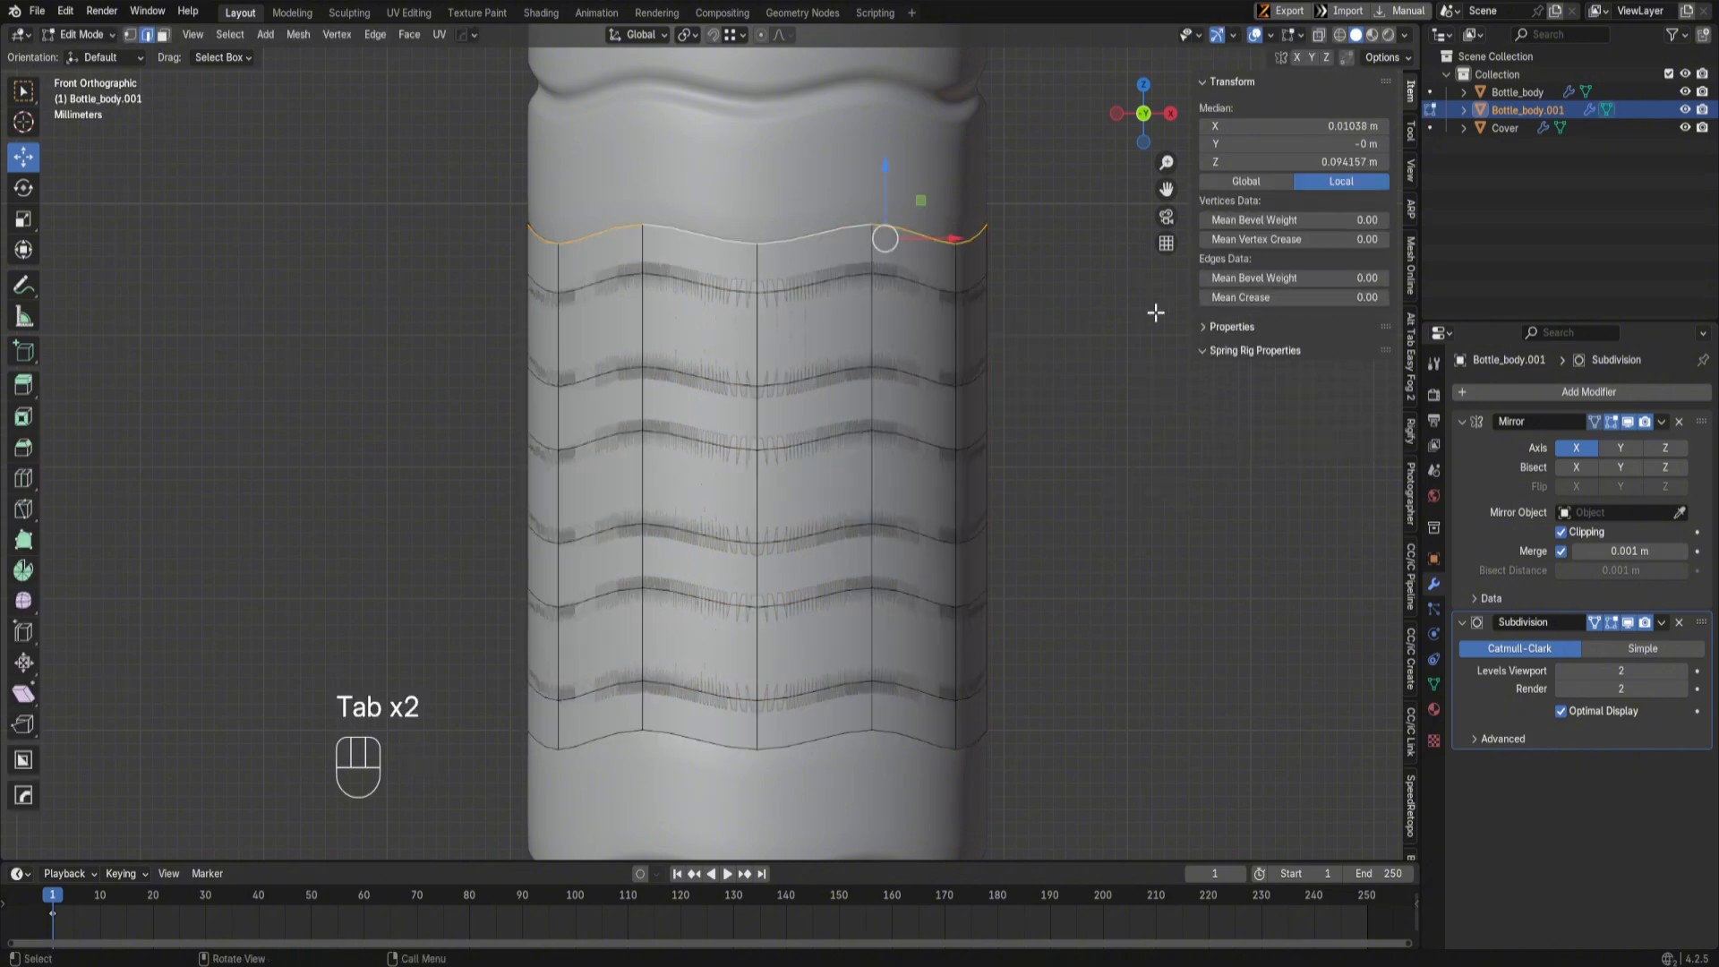
pyautogui.press('s')
pyautogui.press('z')
pyautogui.press('KP_0')
pyautogui.click(817, 304)
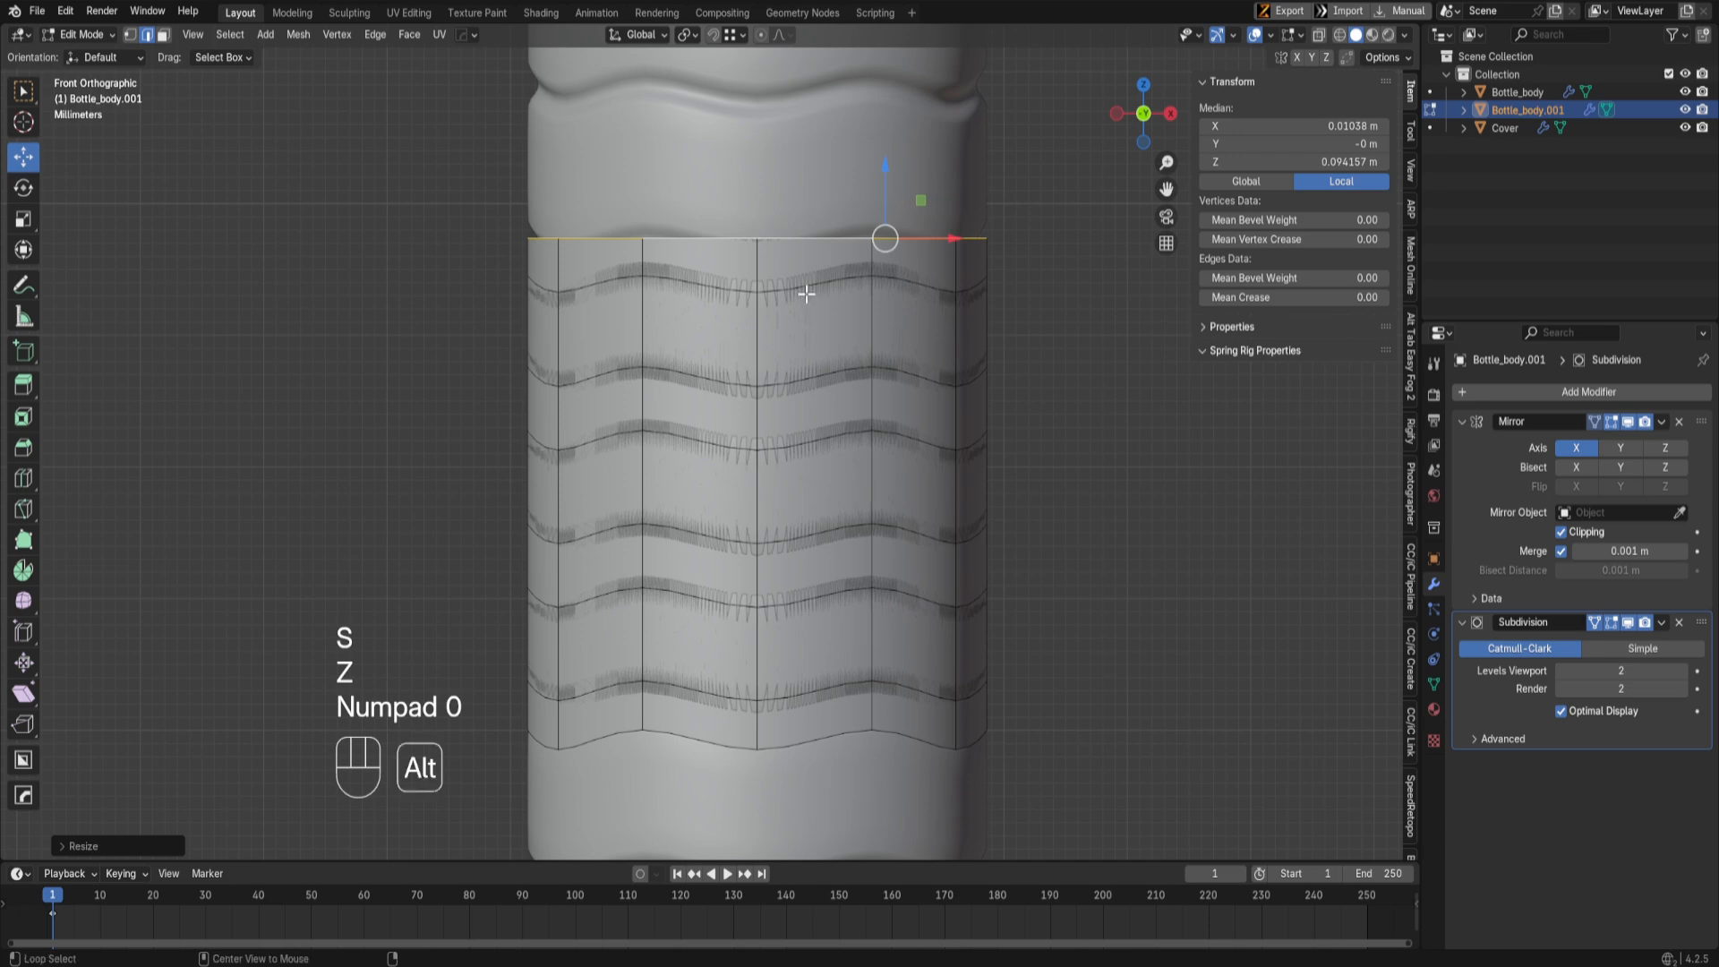
# Step: Repeat the Z flattening on the next three wavy edge loops below the uppermost one
pyautogui.keyDown('alt'); pyautogui.click(805, 291); pyautogui.keyUp('alt')
pyautogui.hotkey('shift', 'r')
pyautogui.keyDown('alt'); pyautogui.click(788, 383); pyautogui.keyUp('alt')
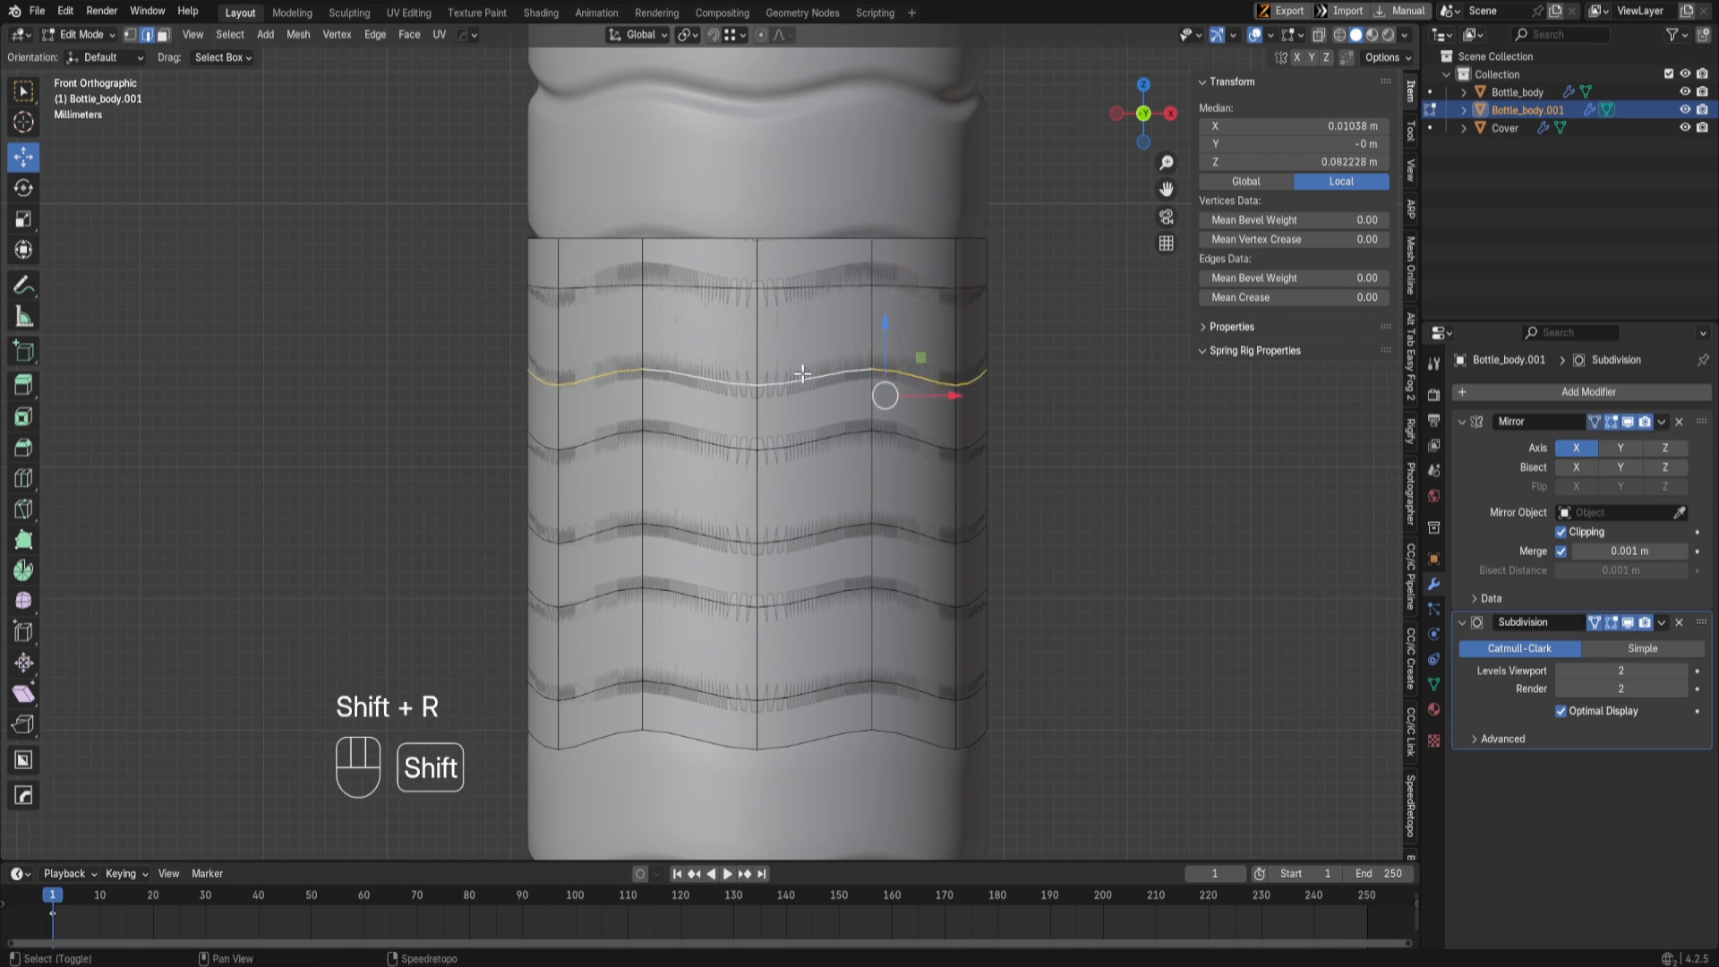
pyautogui.hotkey('shift', 'r')
pyautogui.keyDown('alt'); pyautogui.click(791, 440); pyautogui.keyUp('alt')
pyautogui.hotkey('shift', 'r')
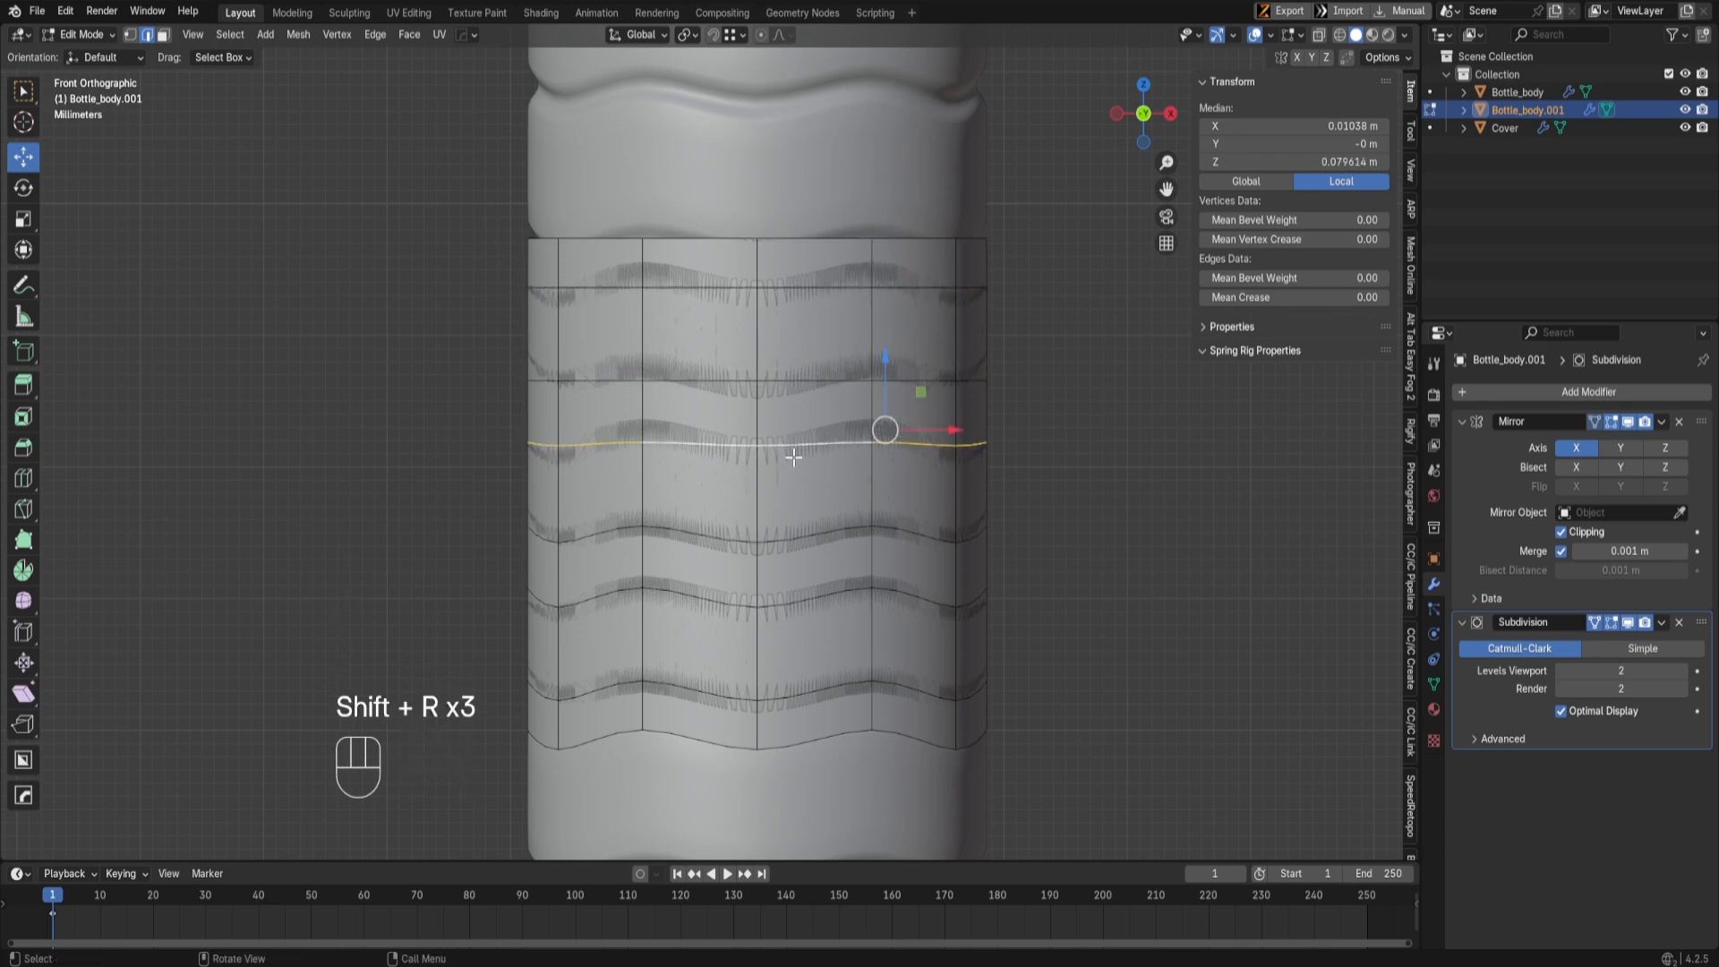
pyautogui.keyDown('alt'); pyautogui.click(799, 539); pyautogui.keyUp('alt')
# Step: Return to Object Mode and delete the separated band object
pyautogui.press('Tab')
pyautogui.scroll(2, 829, 519)
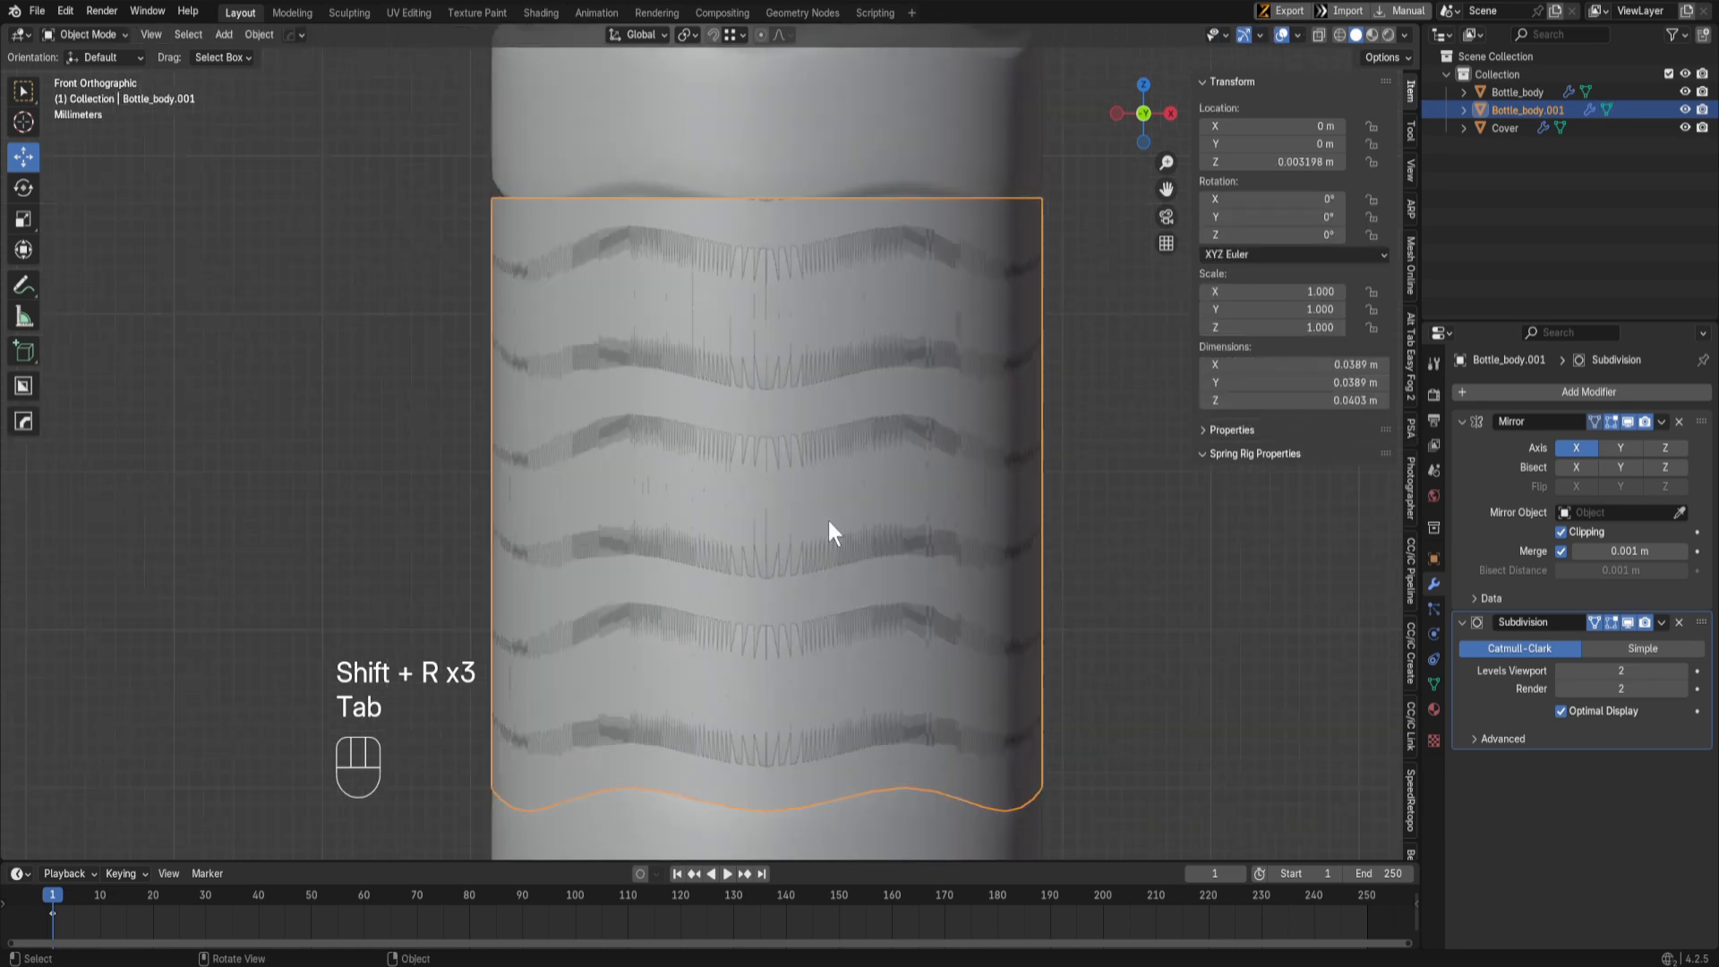
pyautogui.scroll(-3, 931, 469)
pyautogui.moveTo(931, 469); pyautogui.dragTo(788, 456, button='middle')
pyautogui.press('x')
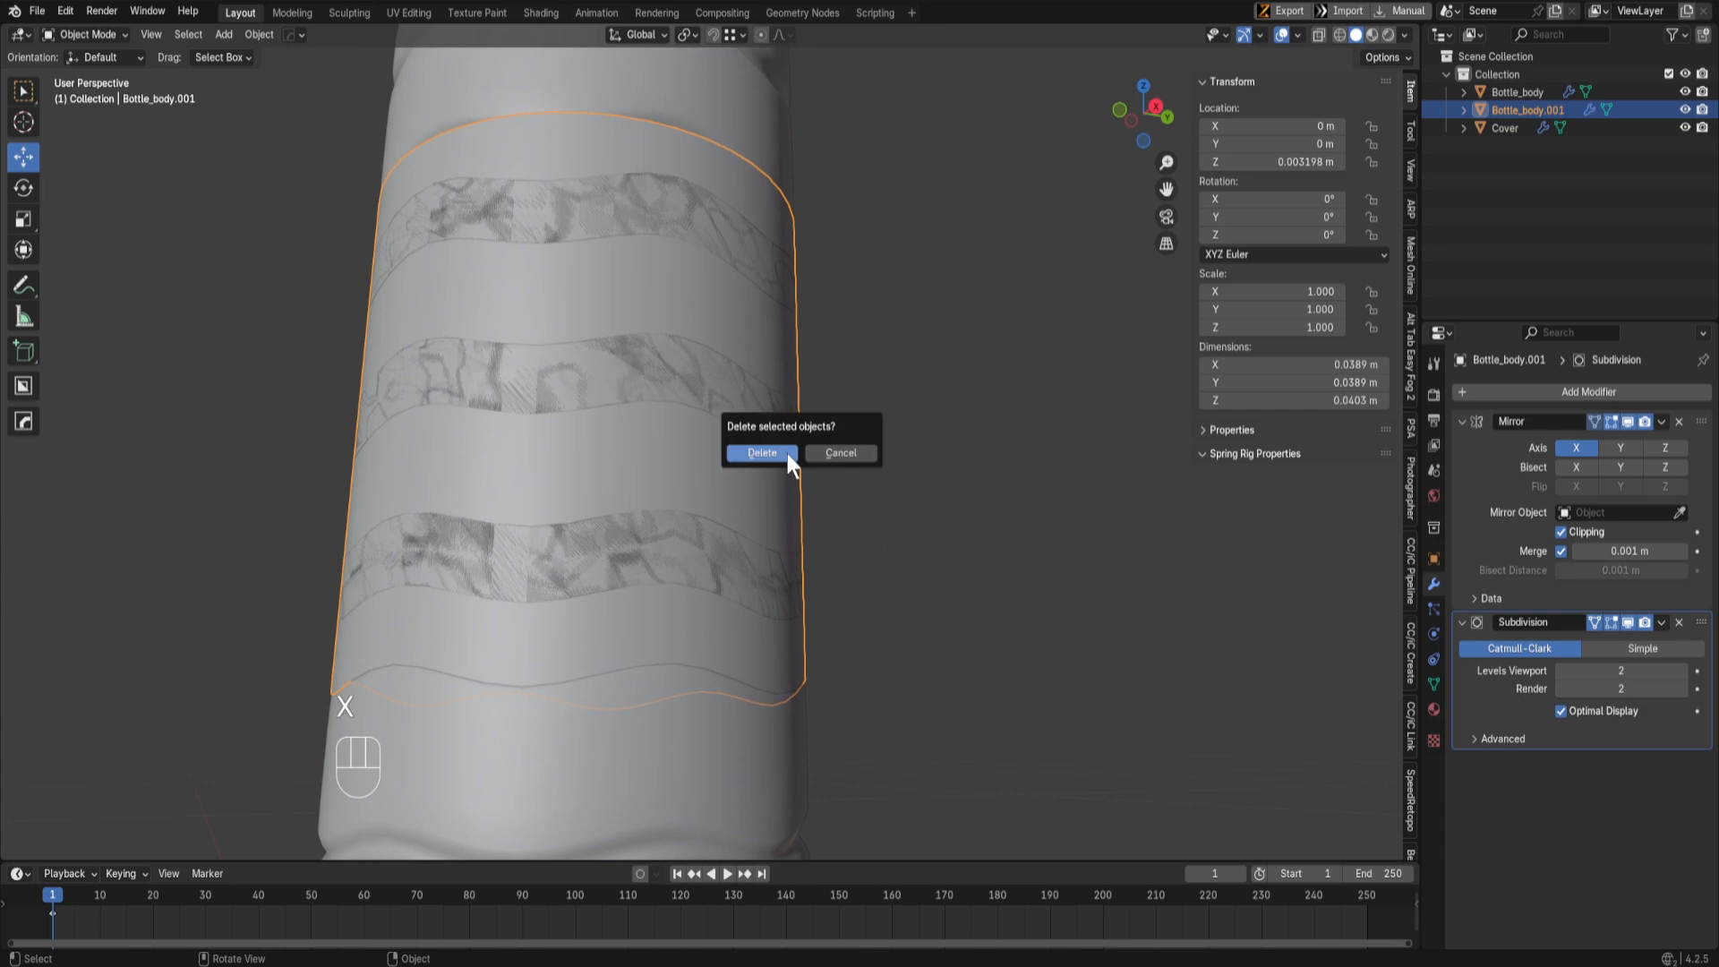
pyautogui.click(787, 458)
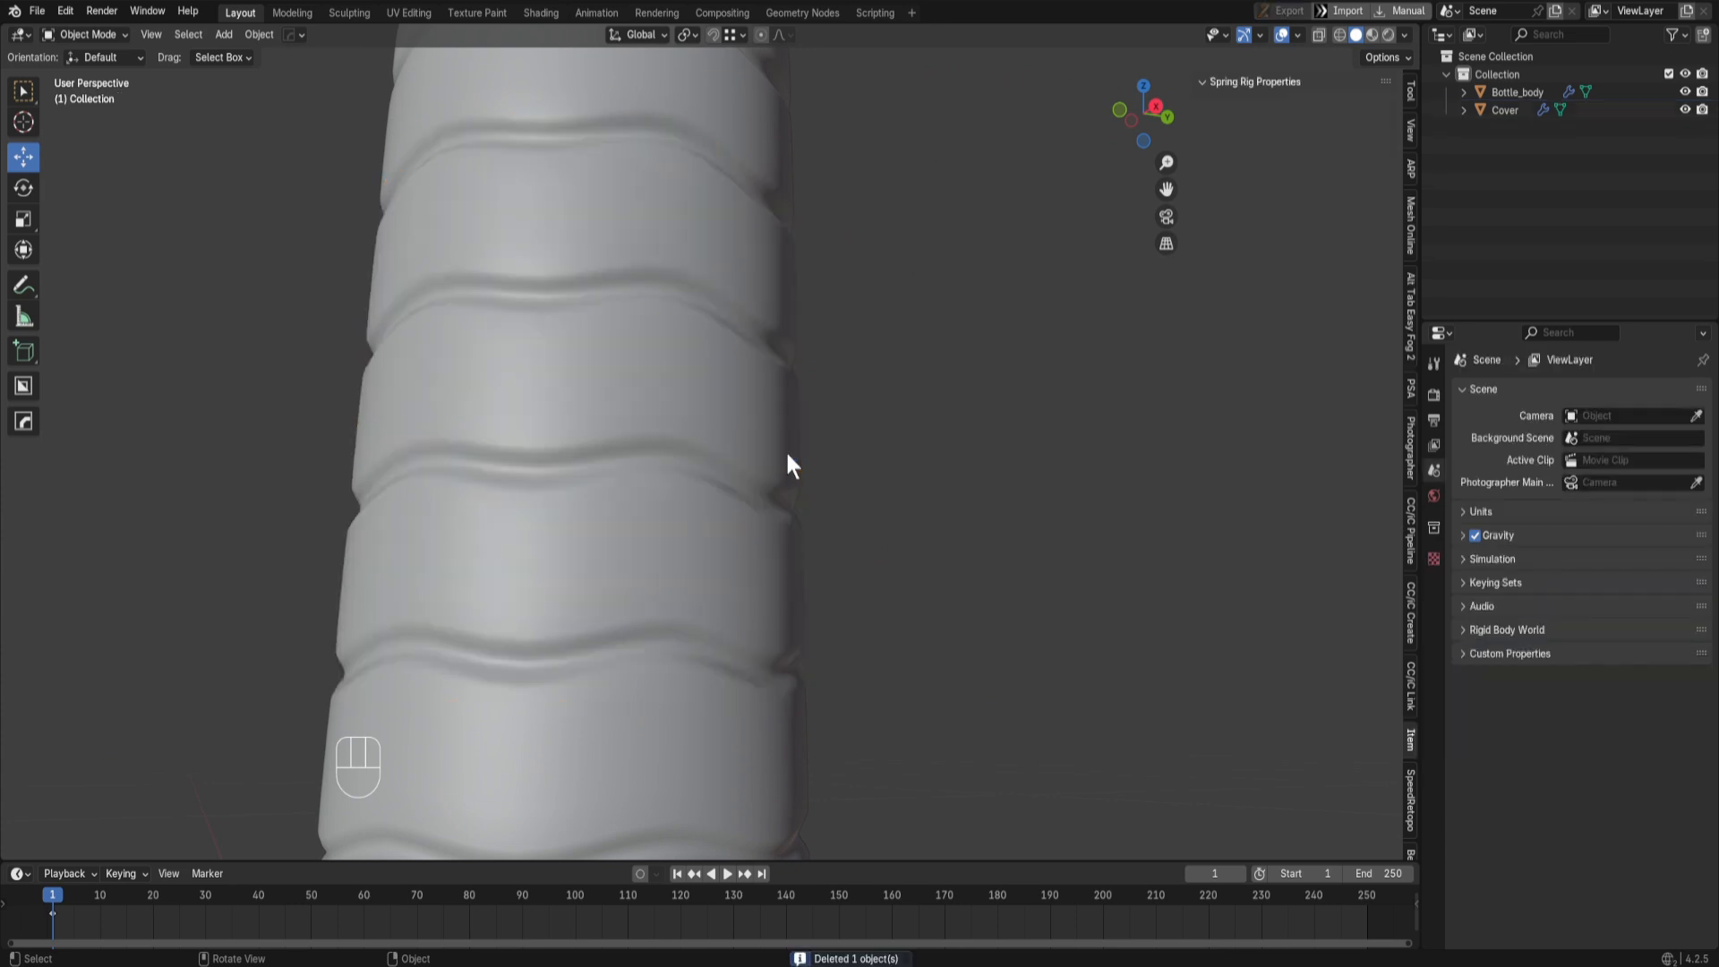
# Step: Add a mesh plane at the base of the bottle
pyautogui.scroll(-5, 752, 452)
pyautogui.press('KP_1')
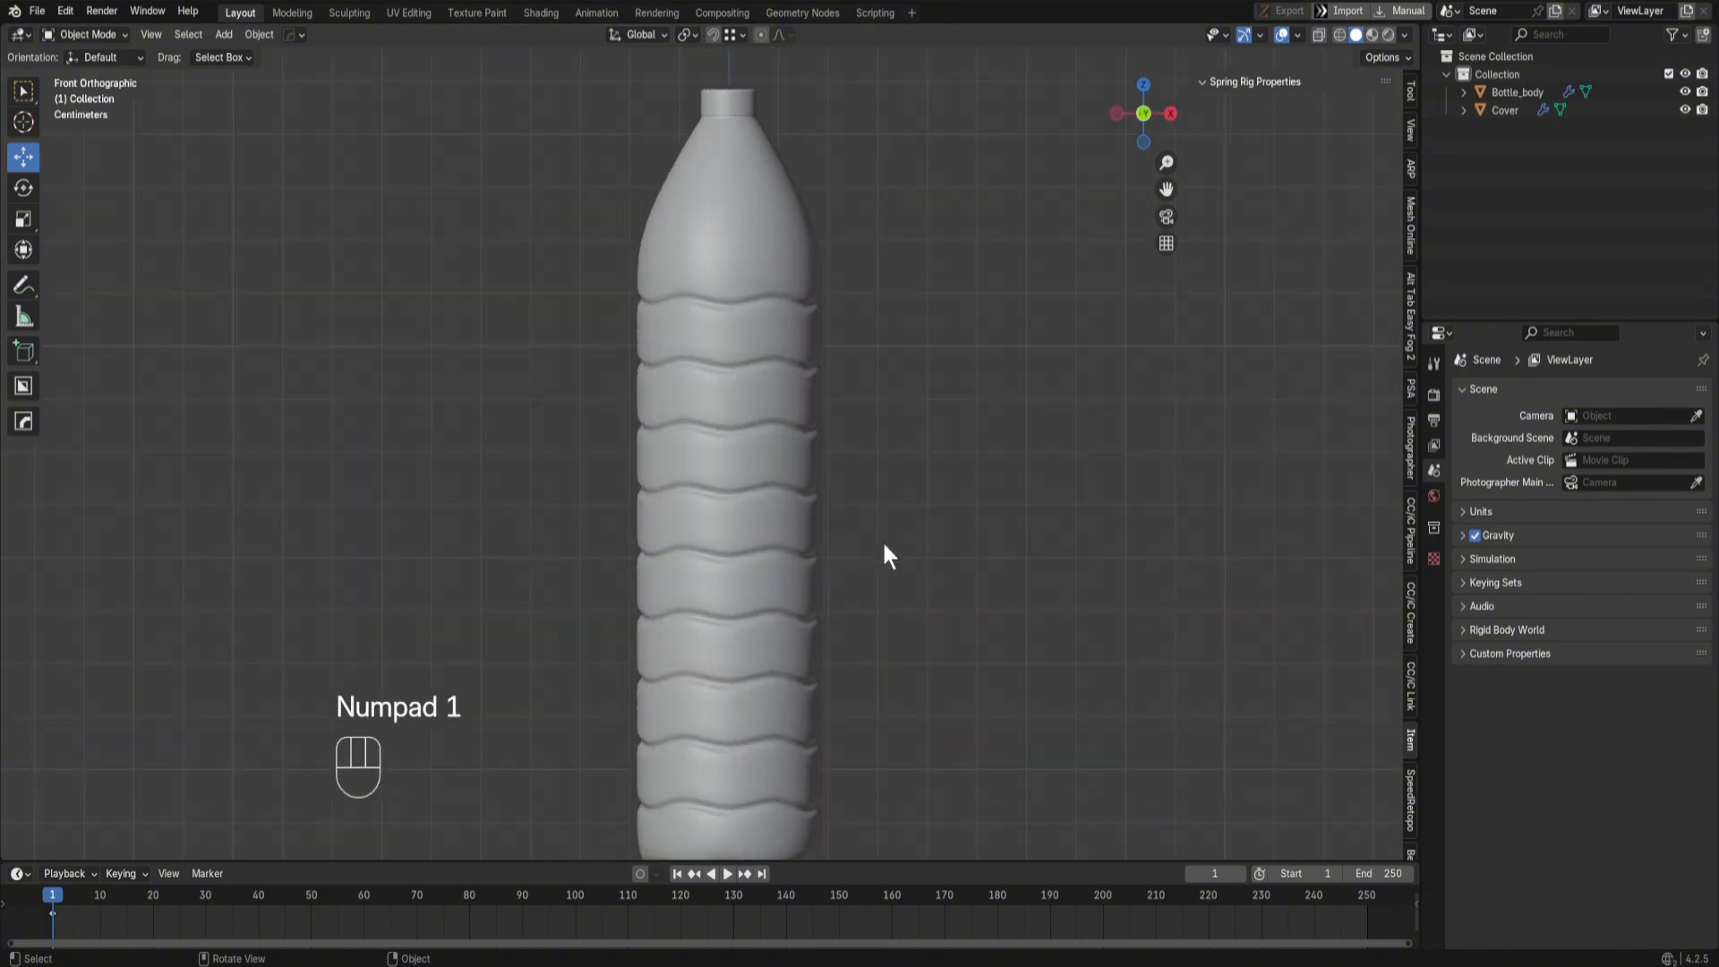
pyautogui.press('Tab')
pyautogui.hotkey('shift', 'a')
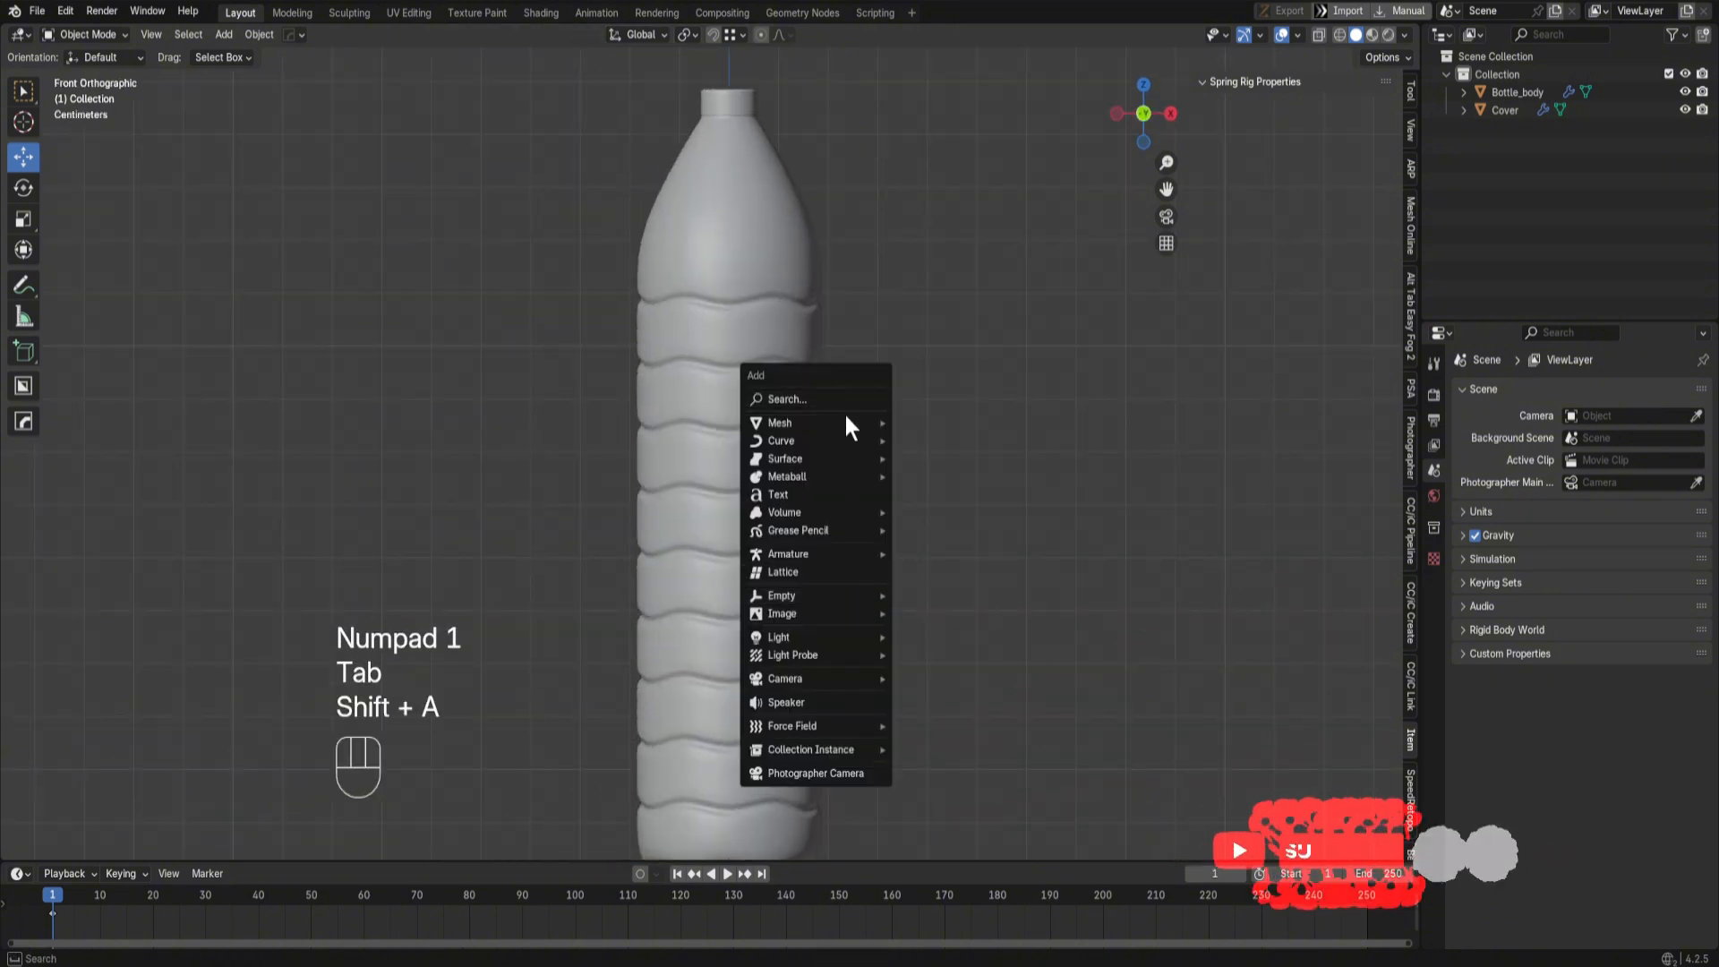
pyautogui.moveTo(845, 421)
pyautogui.click(923, 437)
# Step: Scale the plane down to about 0.256 m square and rotate it 90° about the X axis
pyautogui.scroll(-4, 867, 614)
pyautogui.moveTo(867, 614); pyautogui.dragTo(1056, 549, button='middle')
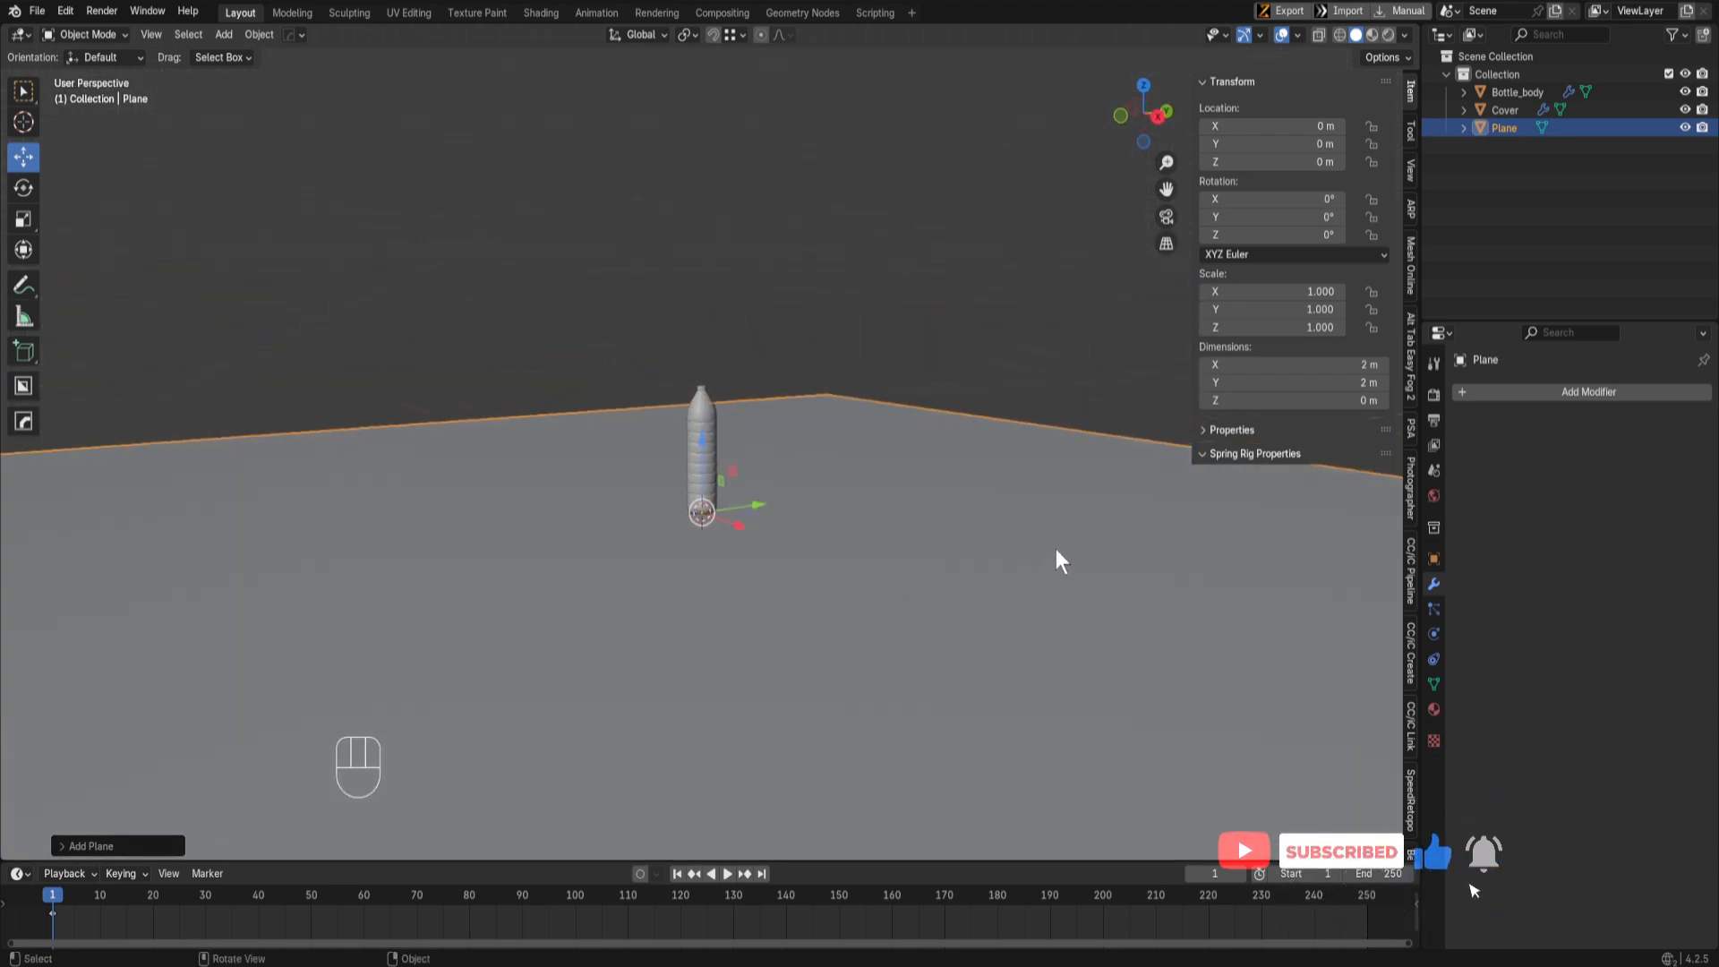
pyautogui.press('s')
pyautogui.press('r')
pyautogui.press('x')
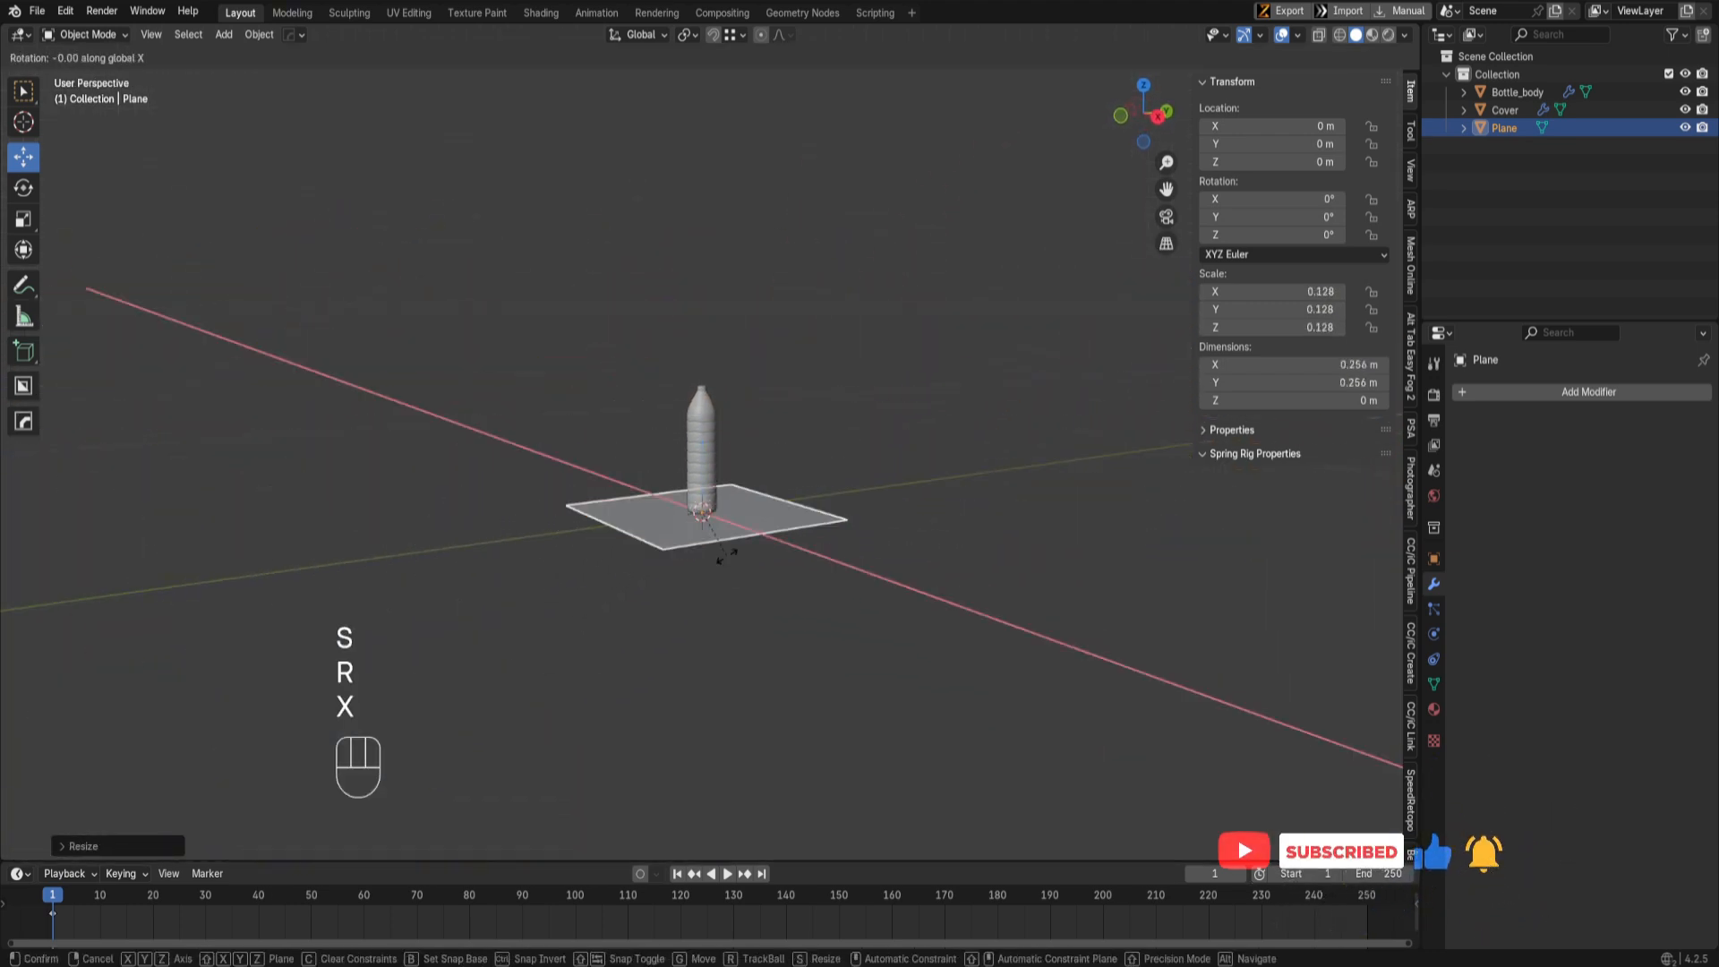
pyautogui.press('KP_9')
pyautogui.press('KP_0')
pyautogui.press('Return')
# Step: Shrink the upright plane to about 0.056 m along Z and about 0.124 m along X
pyautogui.press('KP_1')
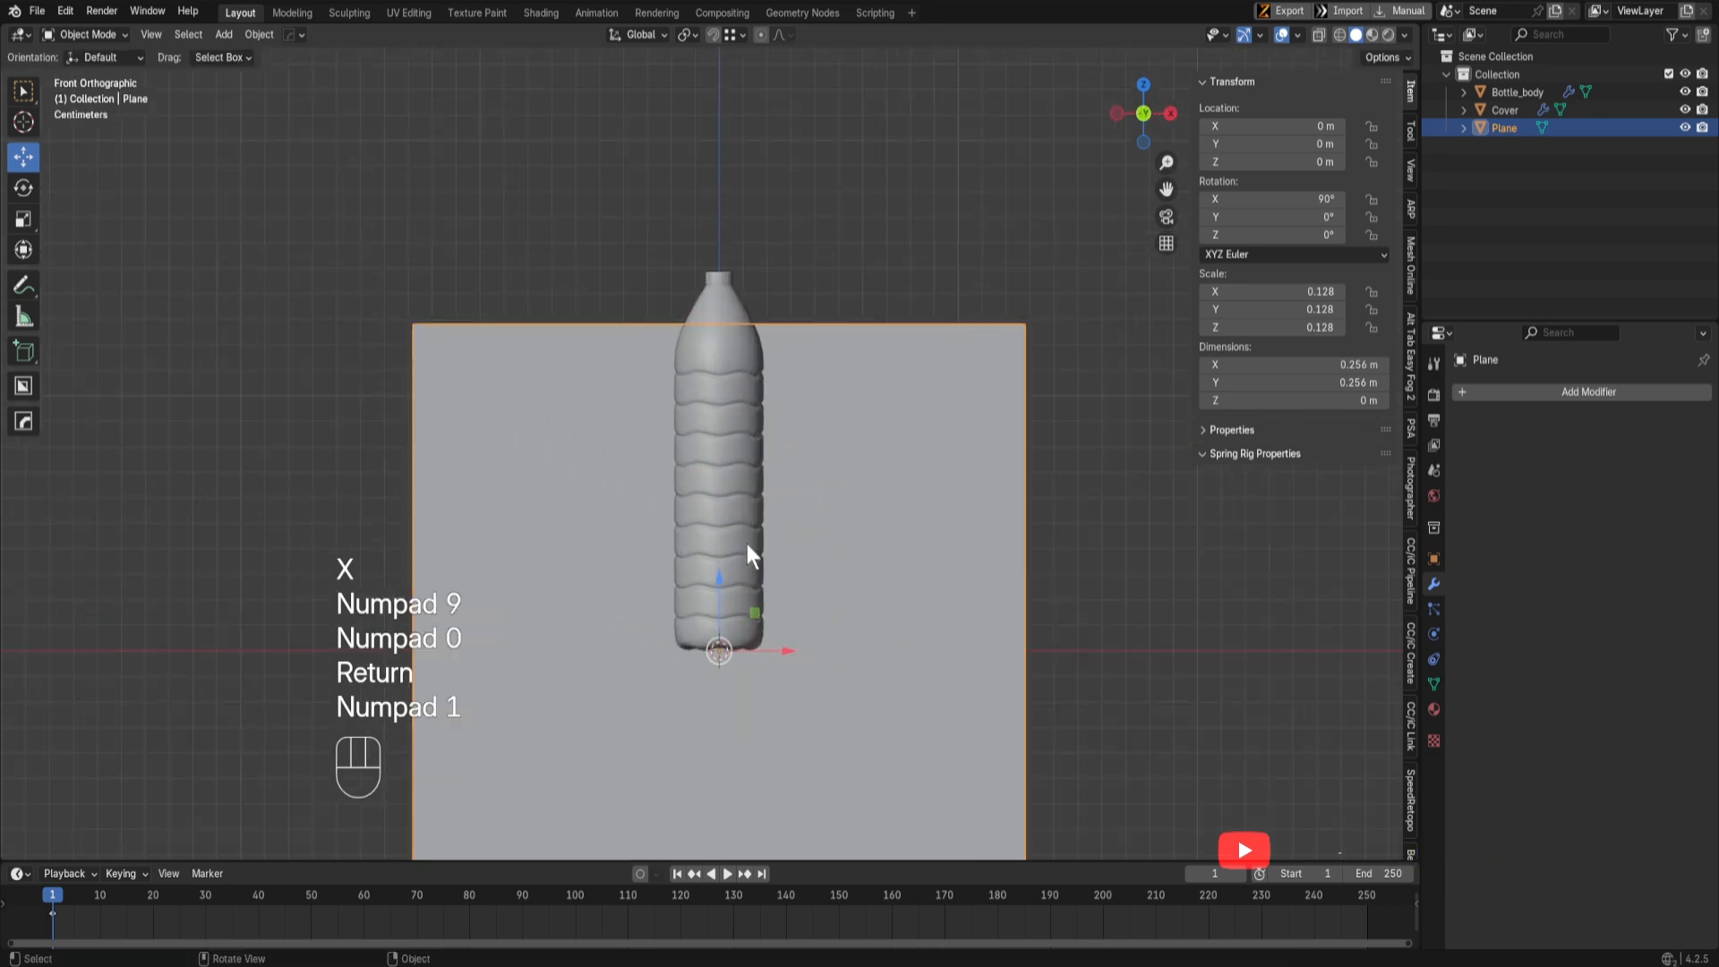
pyautogui.press('s')
pyautogui.press('z')
pyautogui.click(832, 618)
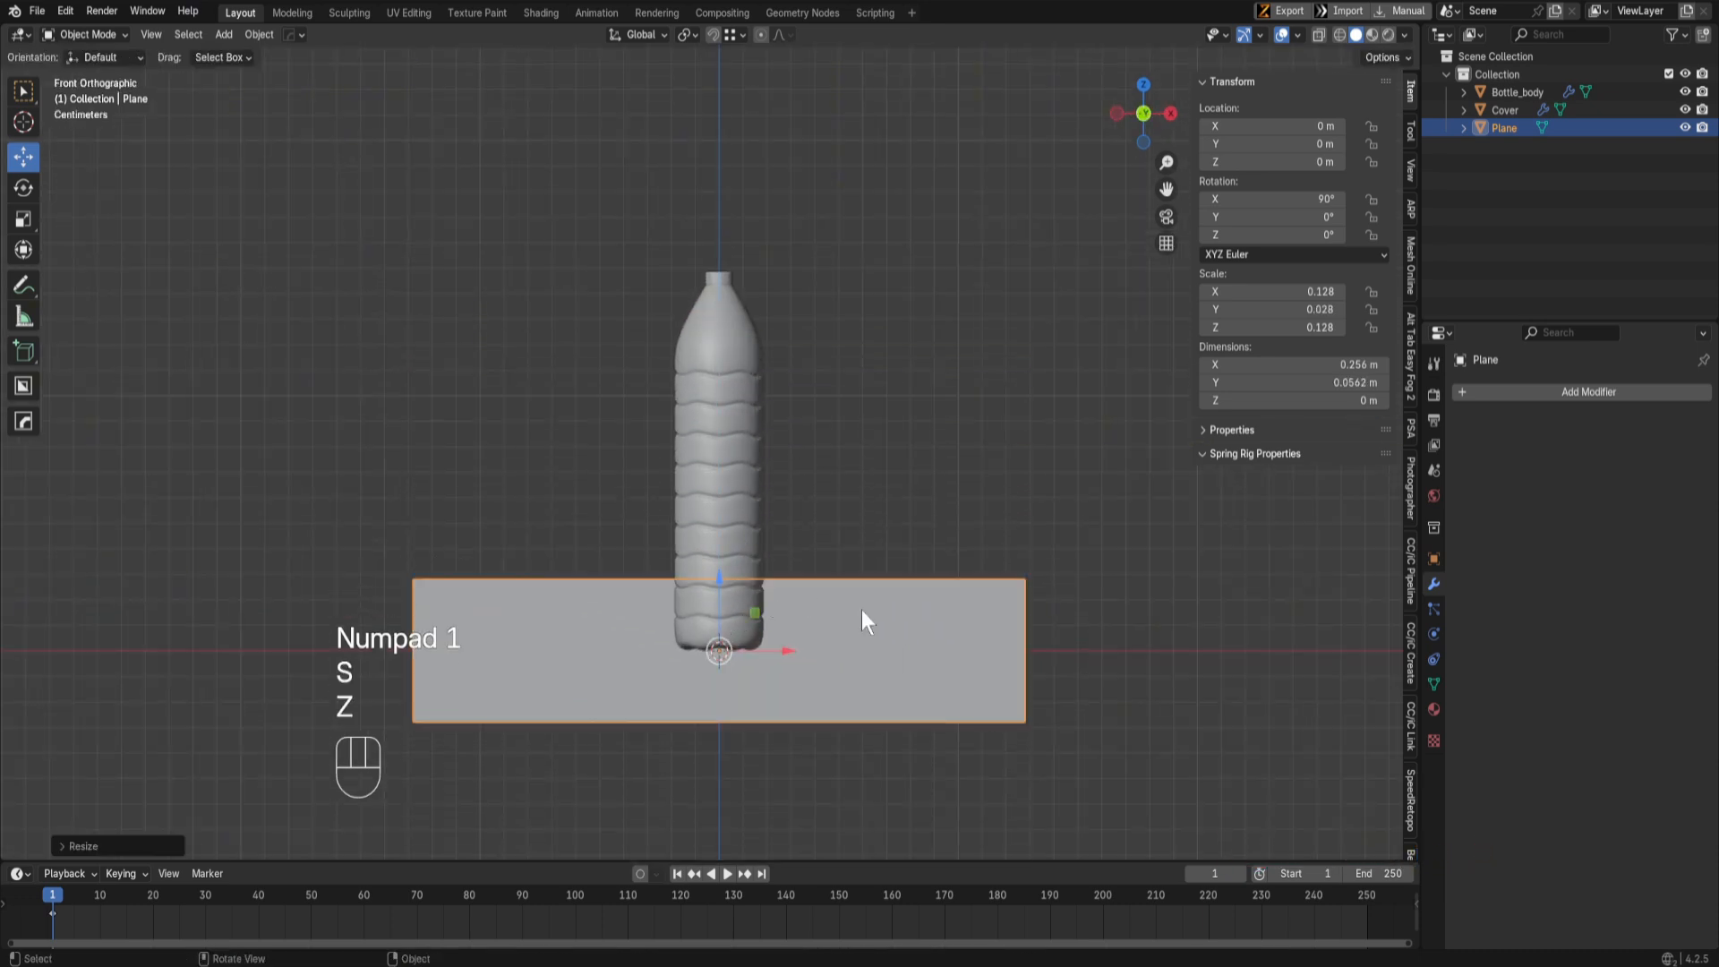
pyautogui.press('x')
pyautogui.press('s')
pyautogui.press('x')
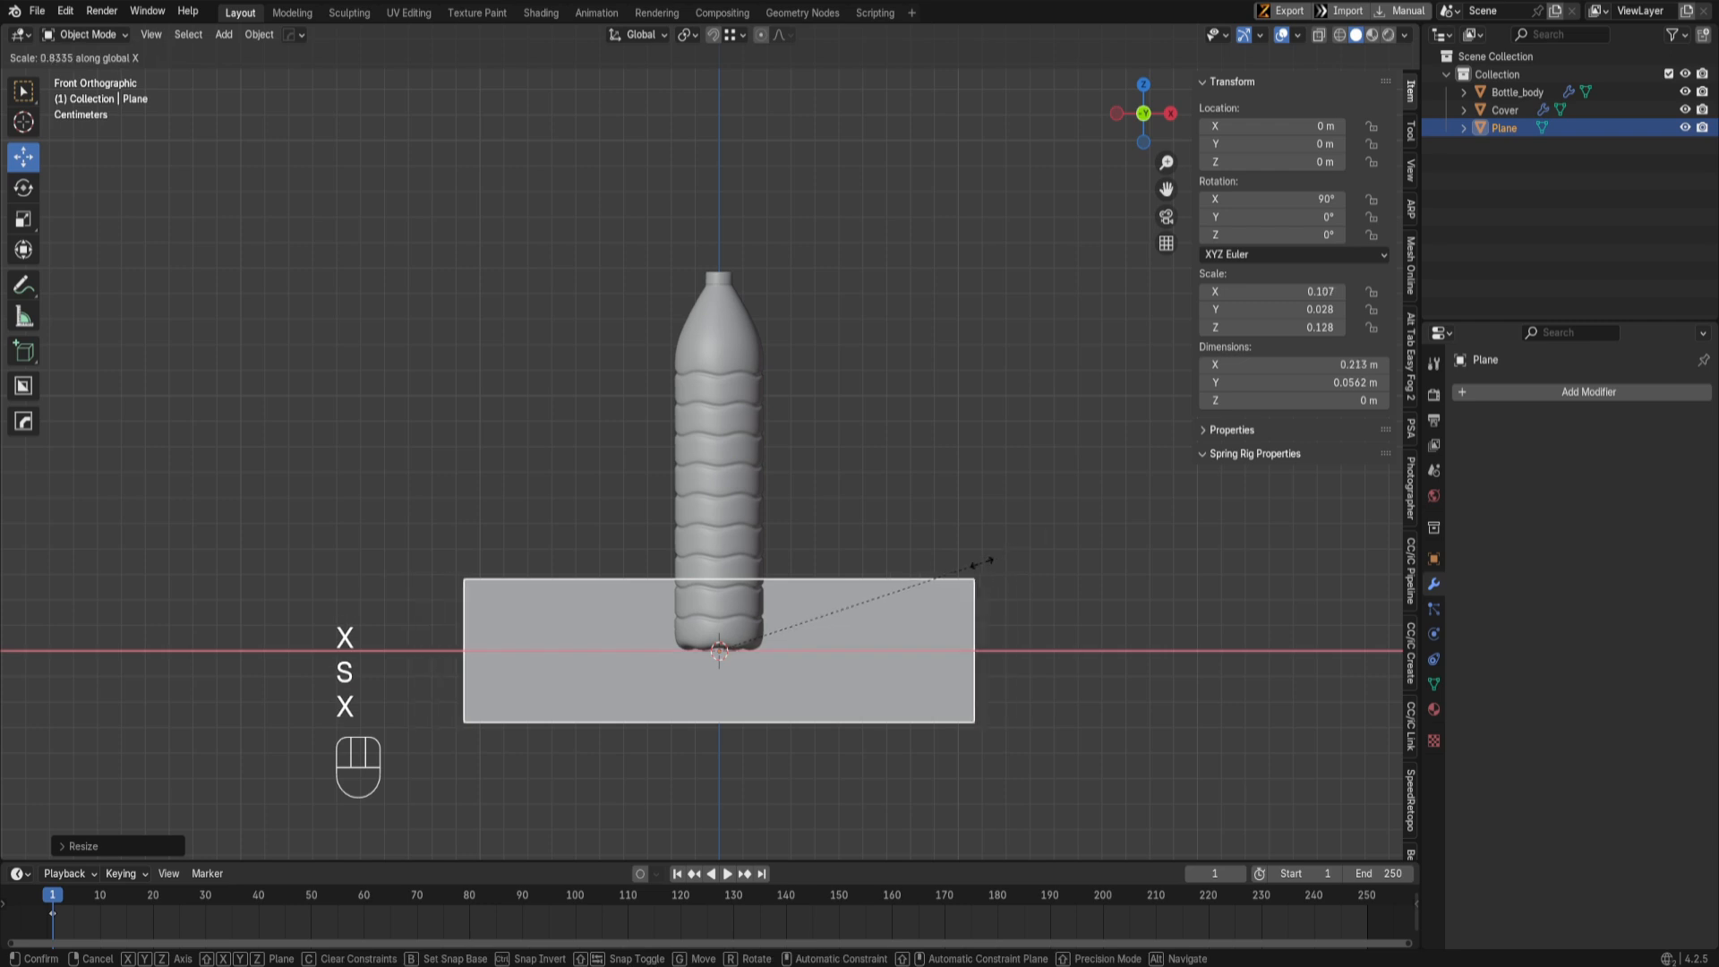
pyautogui.click(874, 611)
# Step: Raise the plane to about 0.075 m on Z and reduce its height to about 0.0345 m
pyautogui.moveTo(706, 591); pyautogui.dragTo(728, 412)
pyautogui.hotkey('ctrl', 'z')
pyautogui.moveTo(728, 584); pyautogui.dragTo(733, 388)
pyautogui.press('s')
pyautogui.press('z')
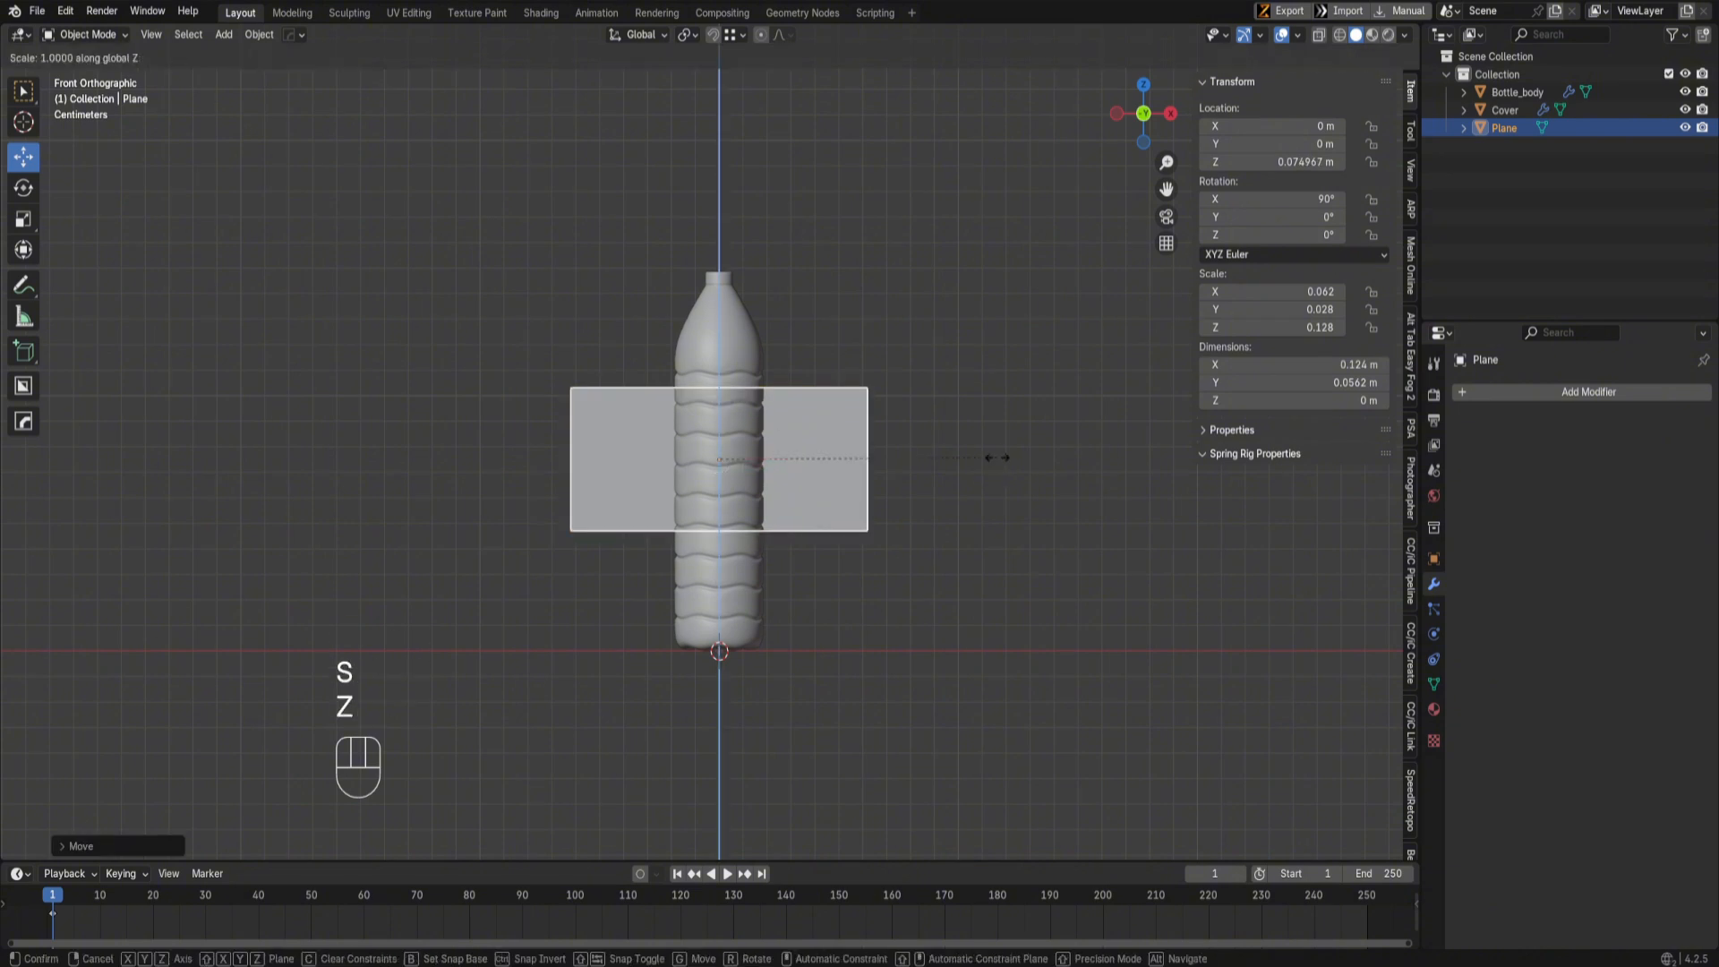
pyautogui.click(888, 455)
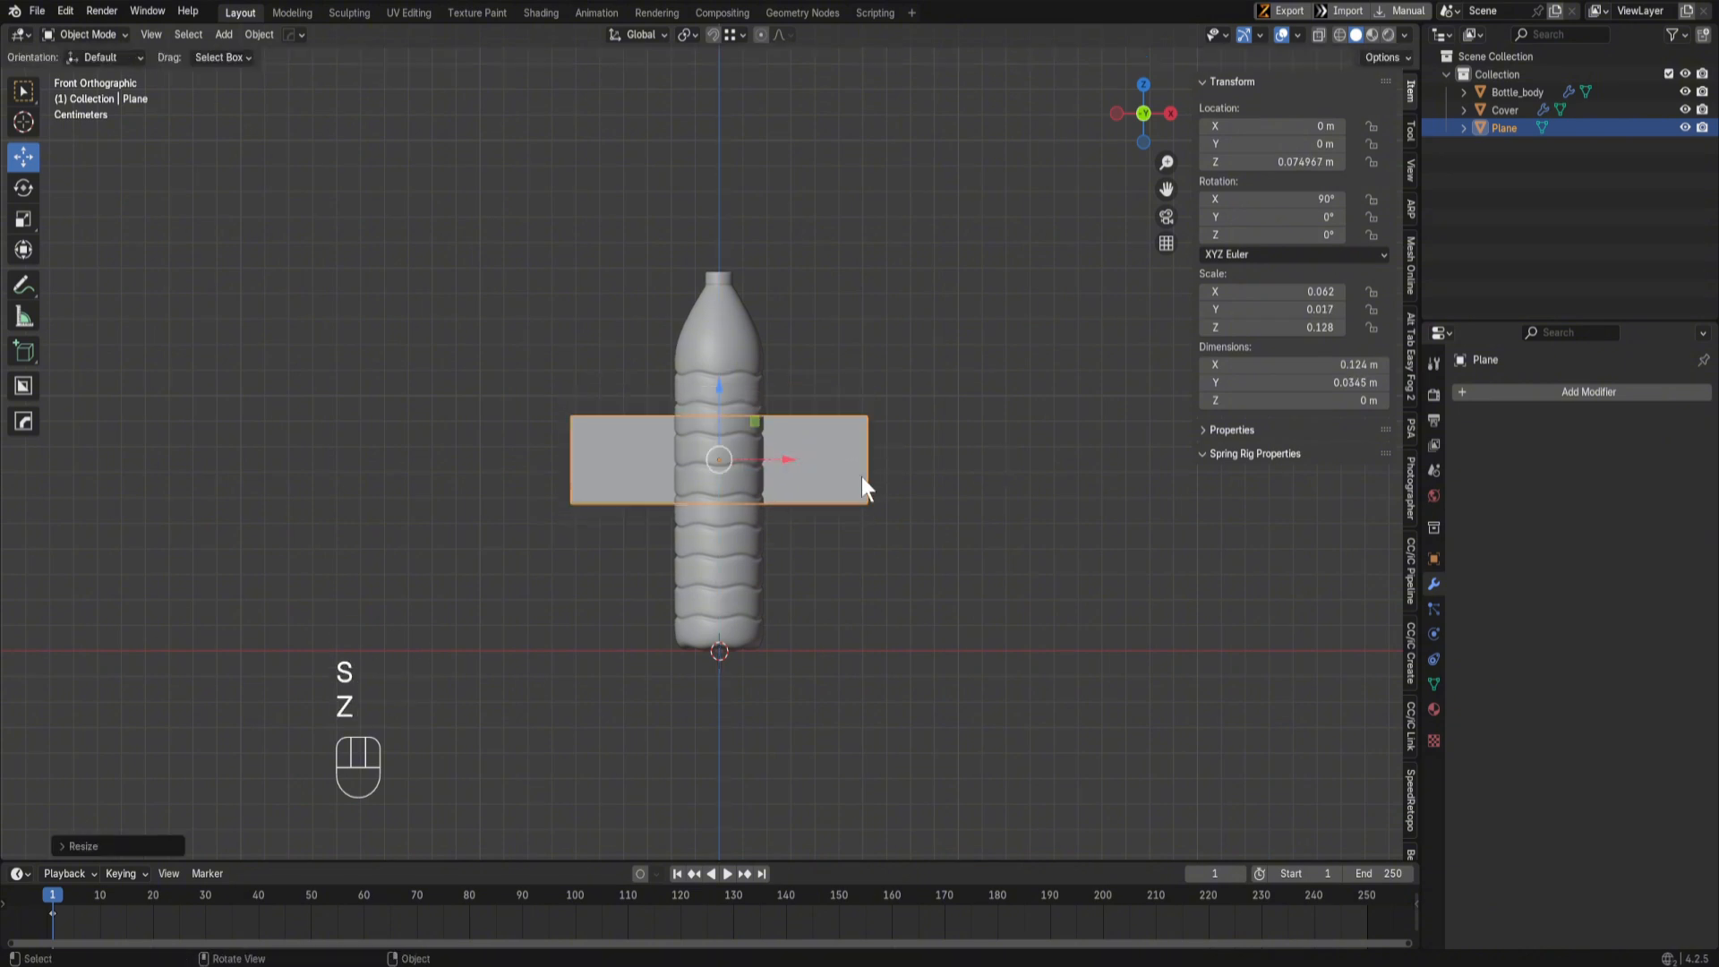
# Step: Narrow the plane along X to about 0.107 m
pyautogui.scroll(2, 850, 488)
pyautogui.scroll(1, 847, 483)
pyautogui.press('s')
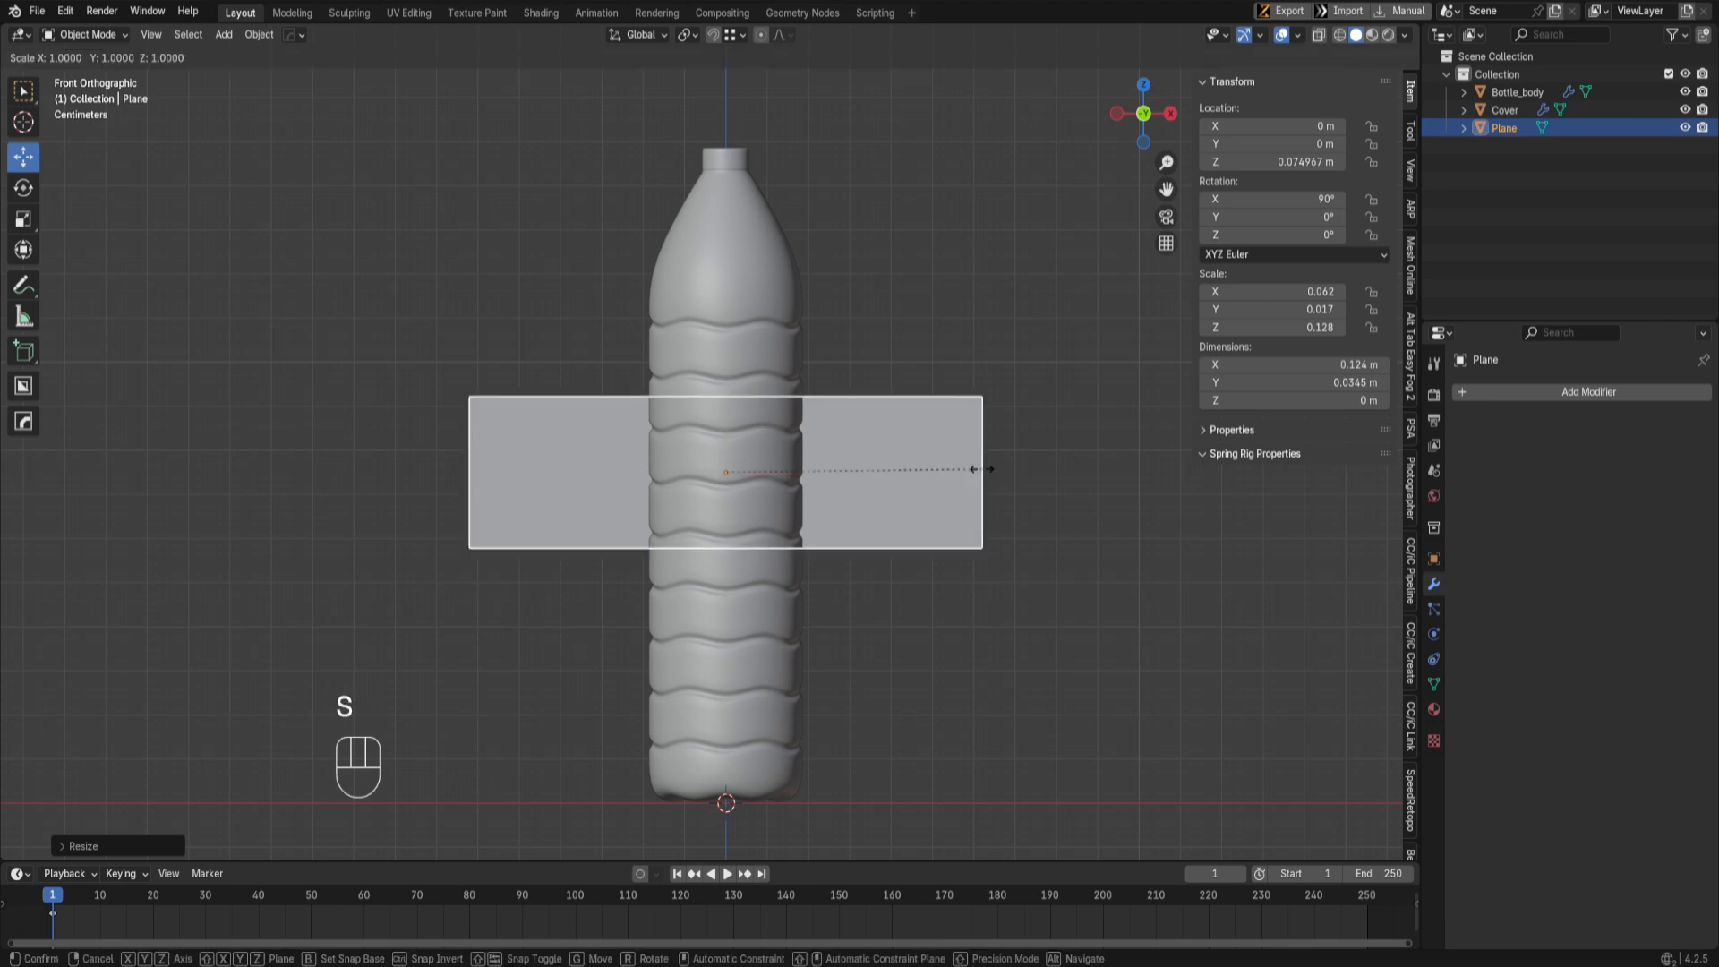
pyautogui.press('x')
pyautogui.click(941, 476)
pyautogui.moveTo(941, 479); pyautogui.dragTo(839, 460, button='middle')
pyautogui.moveTo(832, 572)
pyautogui.mouseDown(button='middle')
pyautogui.moveTo(644, 566)
pyautogui.moveTo(846, 589)
pyautogui.mouseUp(button='middle')
pyautogui.press('s')
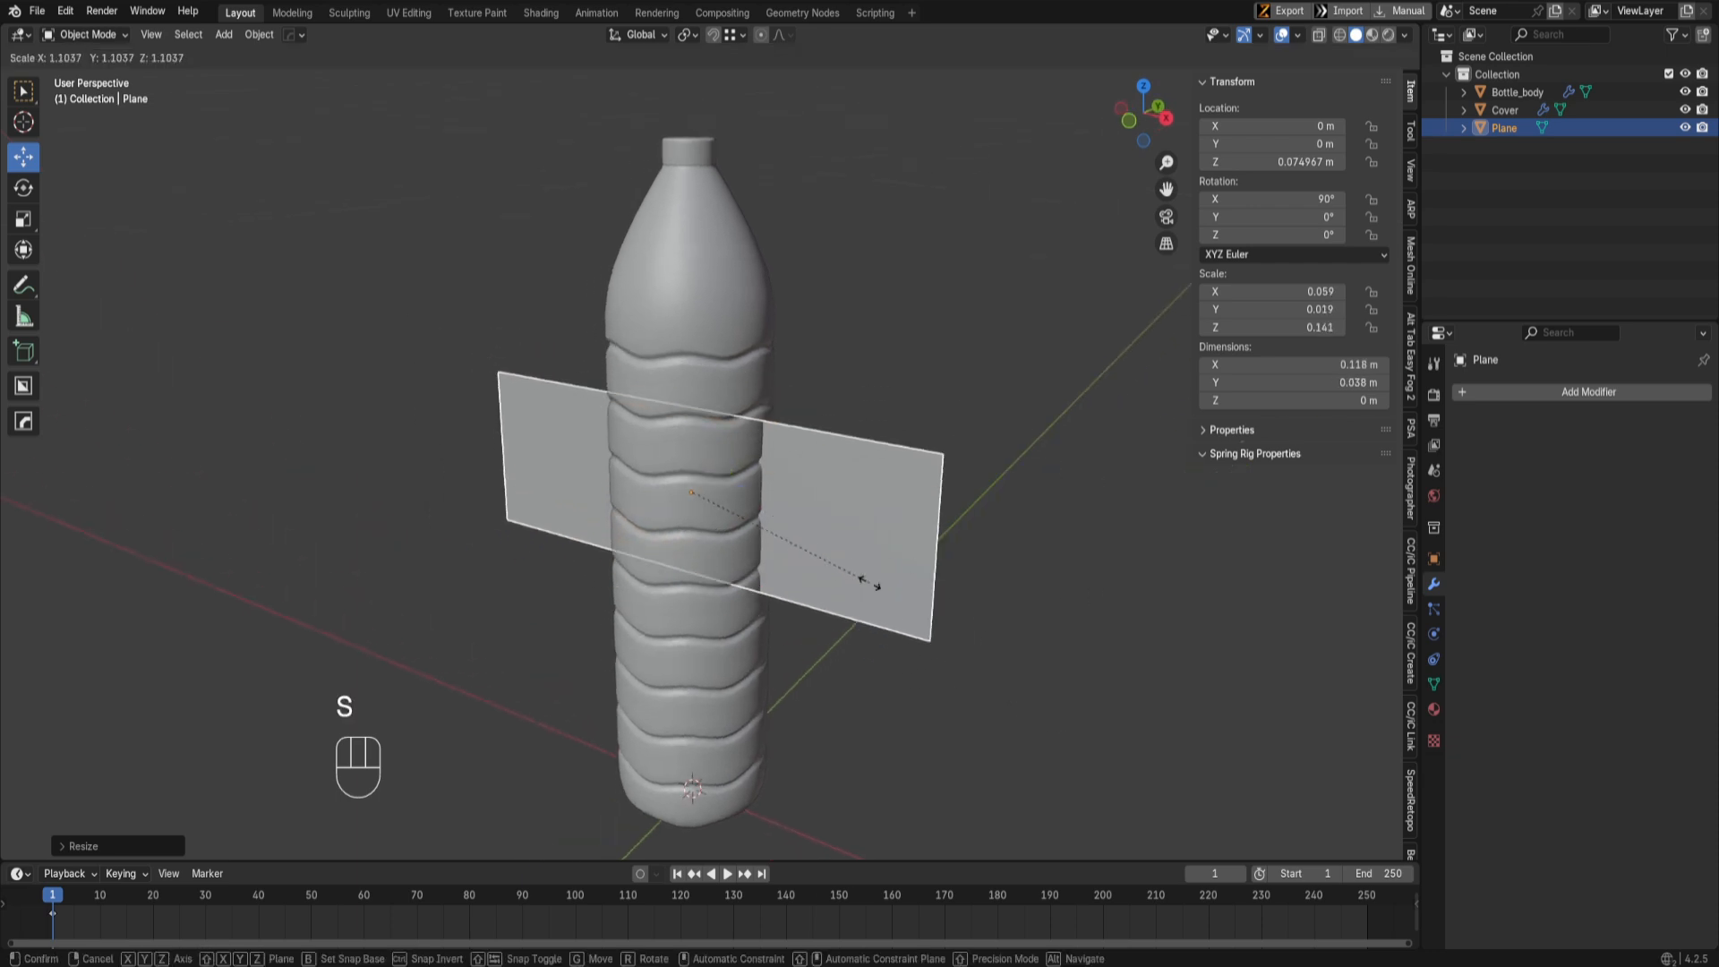
pyautogui.rightClick(915, 564)
# Step: Apply the plane's scale
pyautogui.moveTo(725, 587); pyautogui.dragTo(875, 545, button='middle')
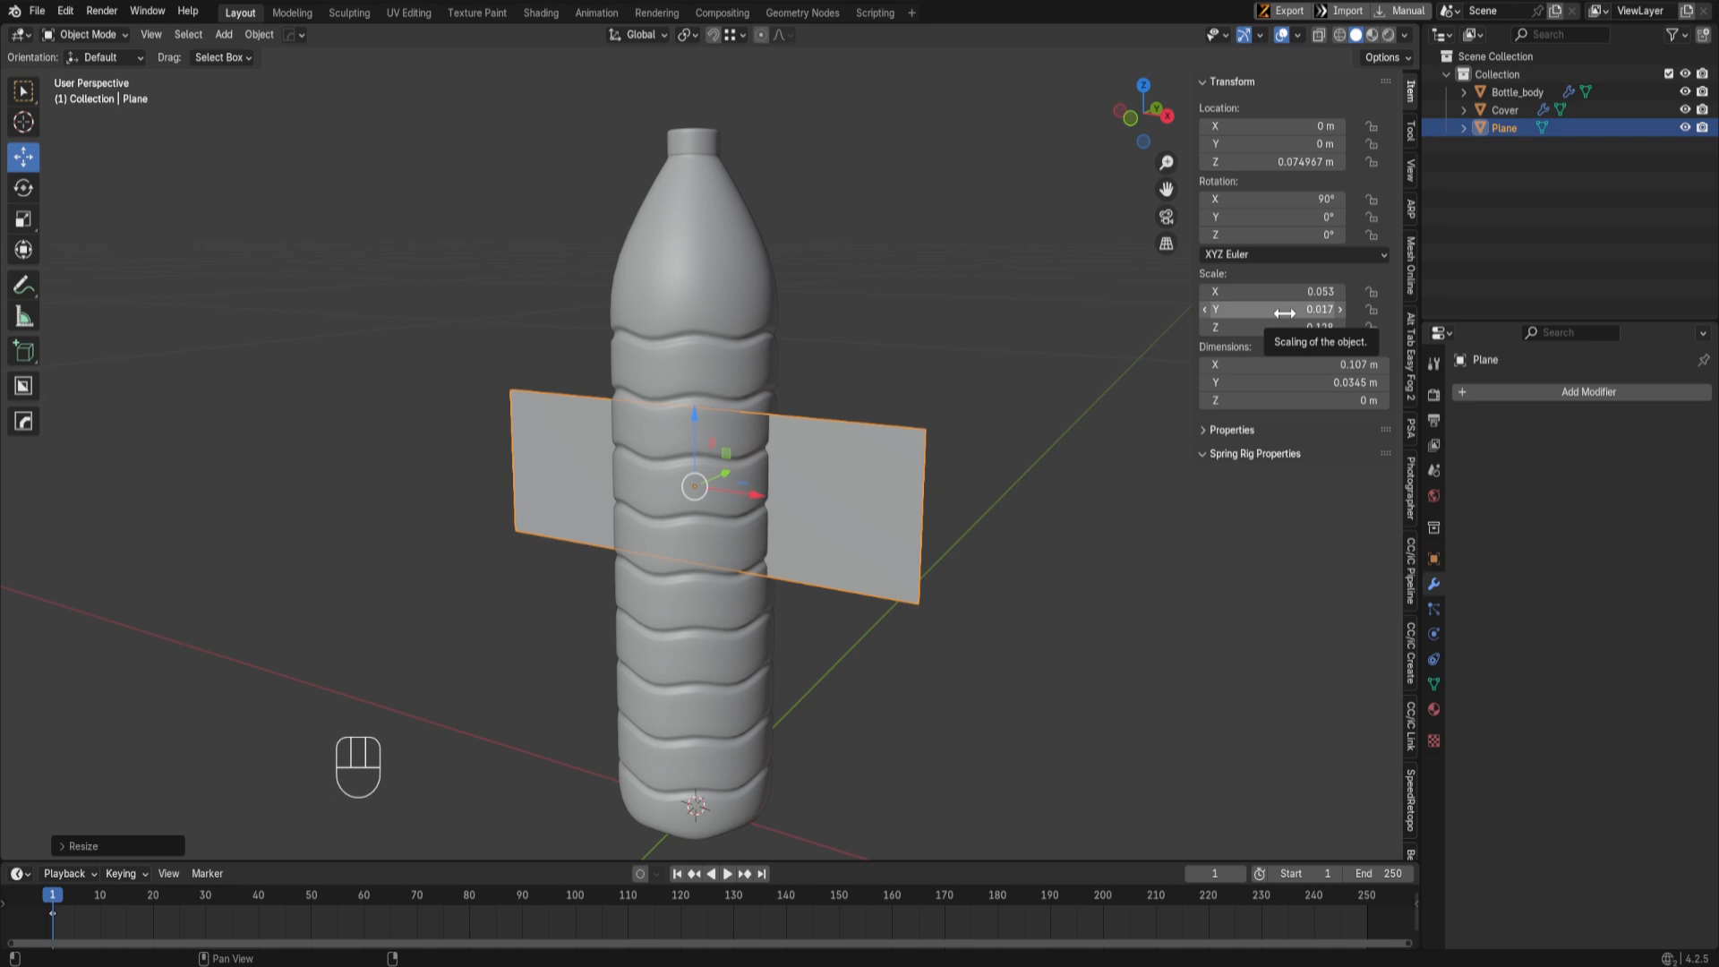
pyautogui.moveTo(876, 417); pyautogui.dragTo(534, 367, button='middle')
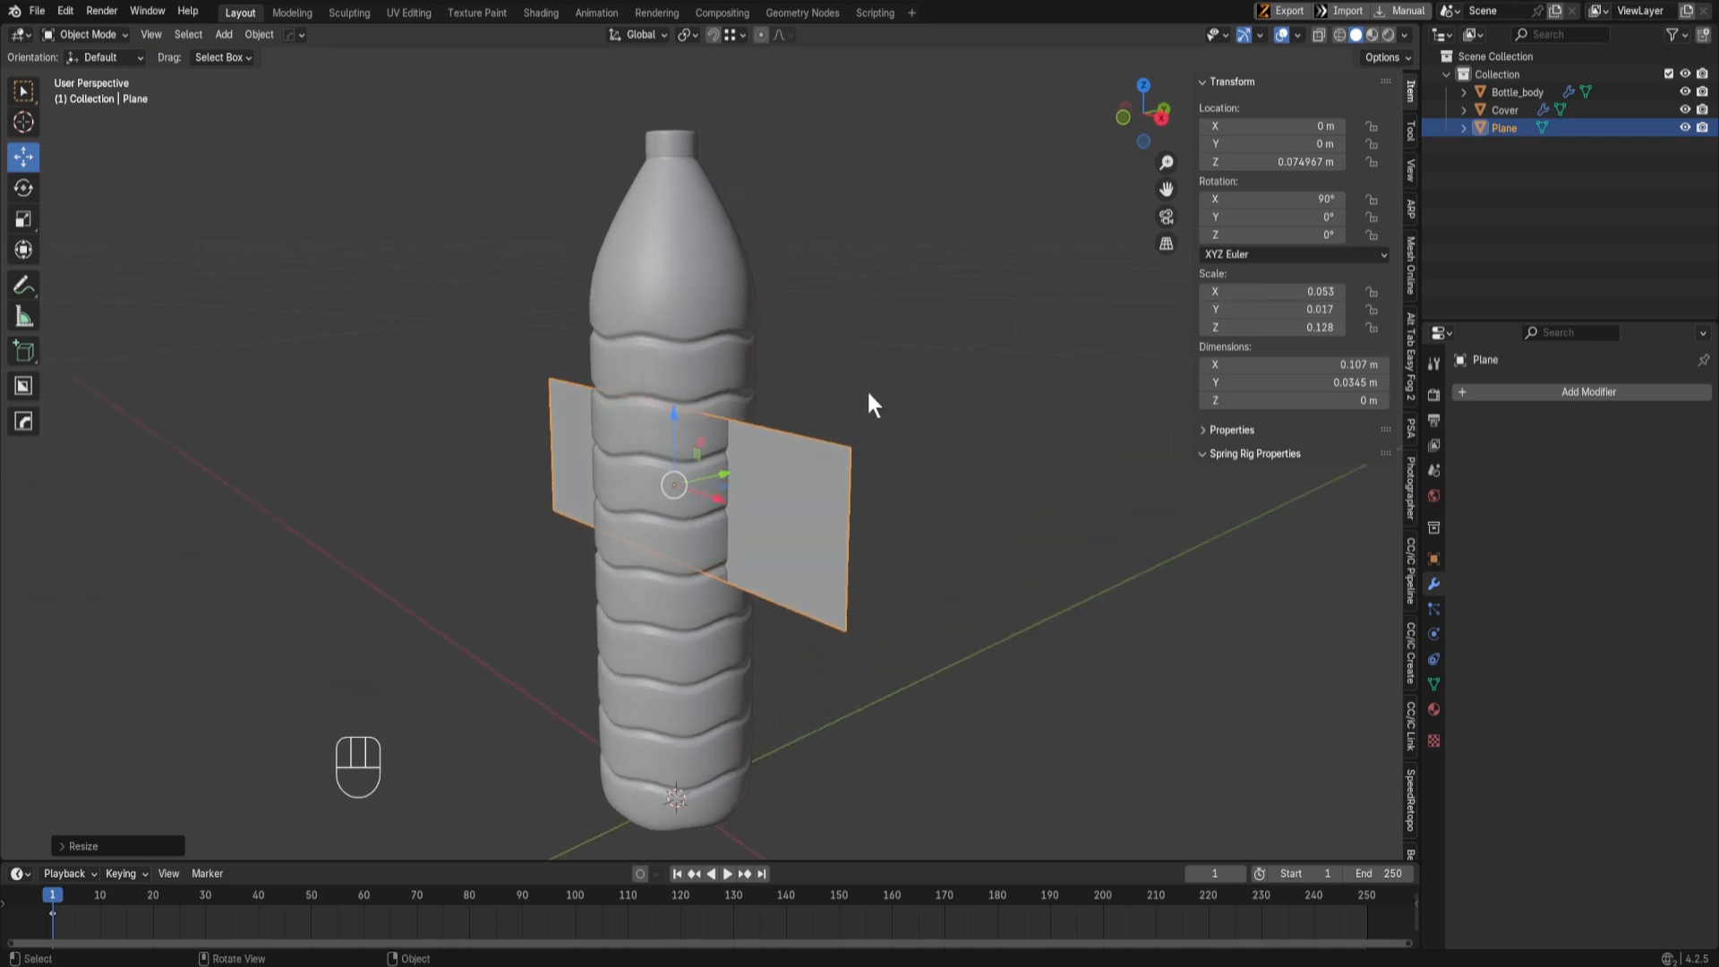
pyautogui.hotkey('ctrl', 'a')
pyautogui.click(959, 414)
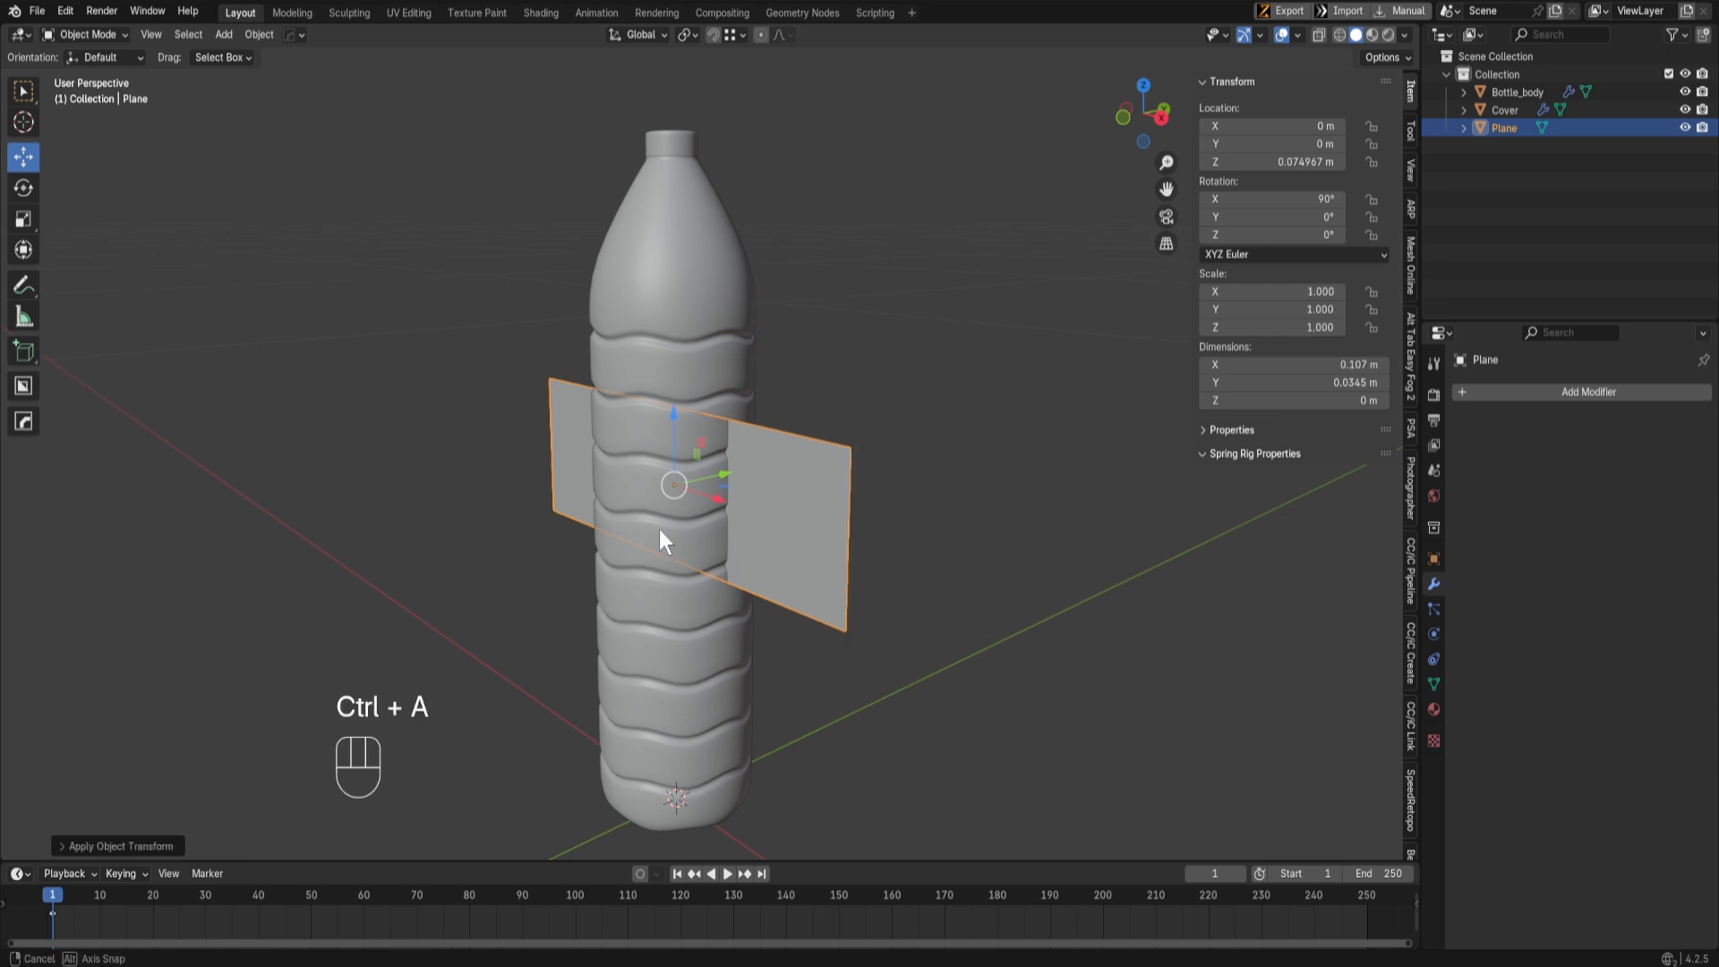
# Step: Move the plane along Y to about -0.0194 m, in front of the bottle
pyautogui.moveTo(660, 537); pyautogui.dragTo(732, 465, button='middle')
pyautogui.moveTo(732, 465); pyautogui.dragTo(646, 486)
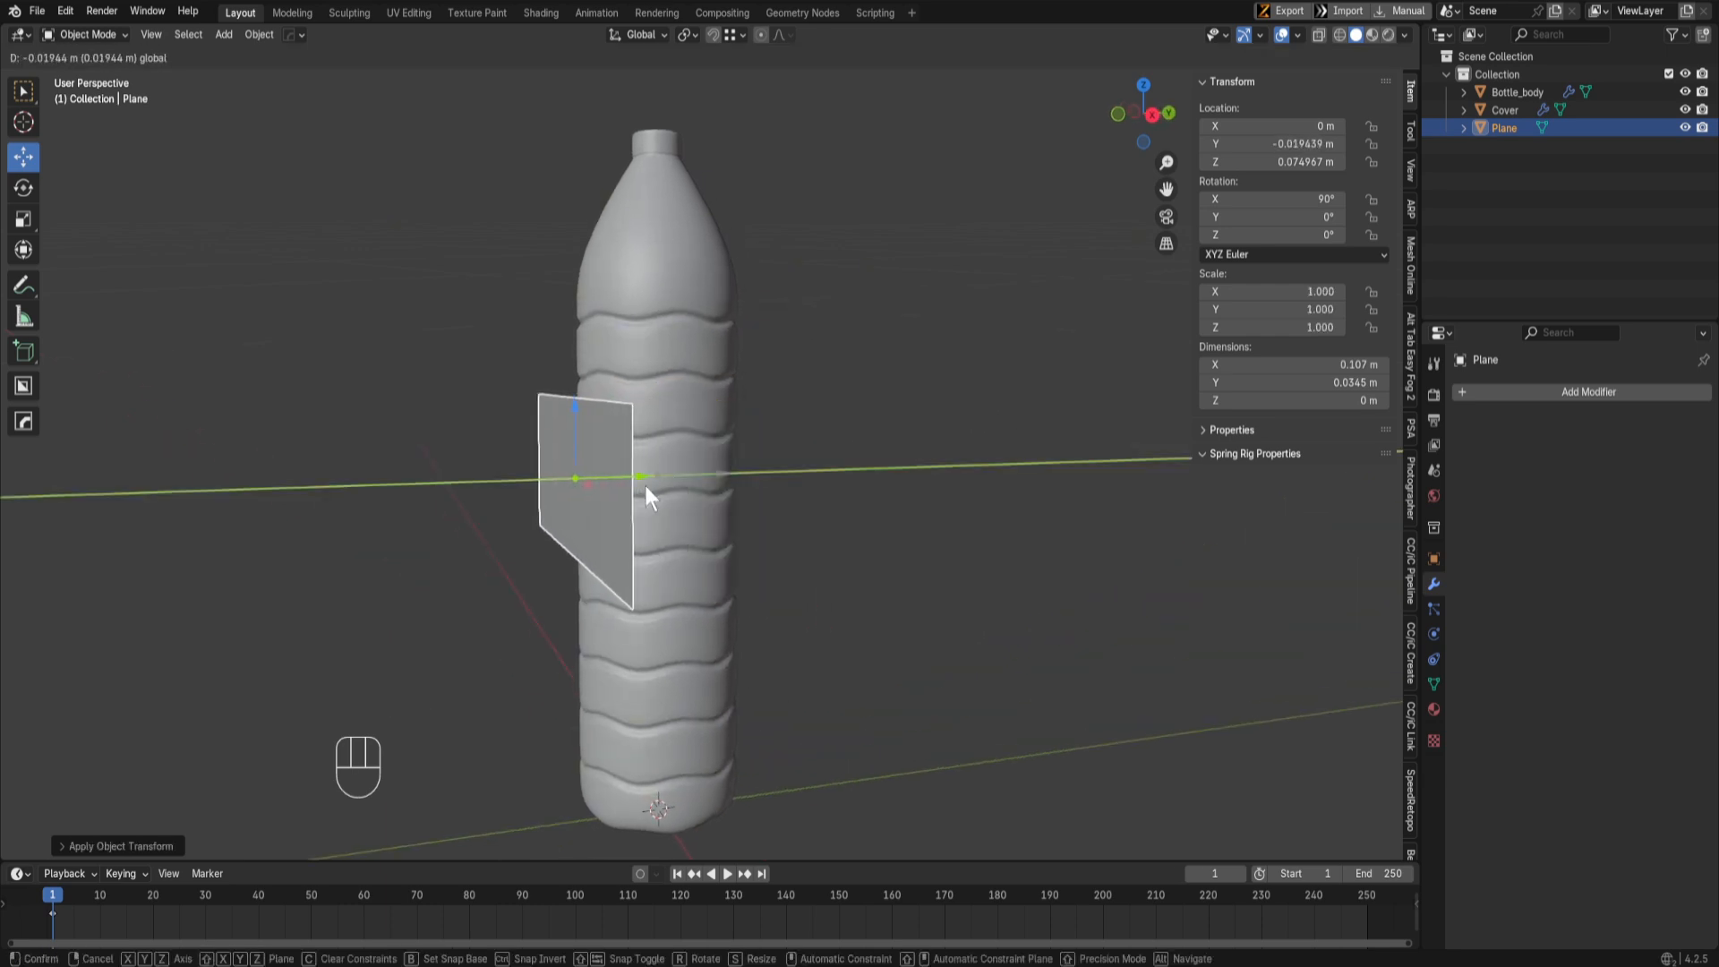
pyautogui.moveTo(646, 486); pyautogui.dragTo(841, 485, button='middle')
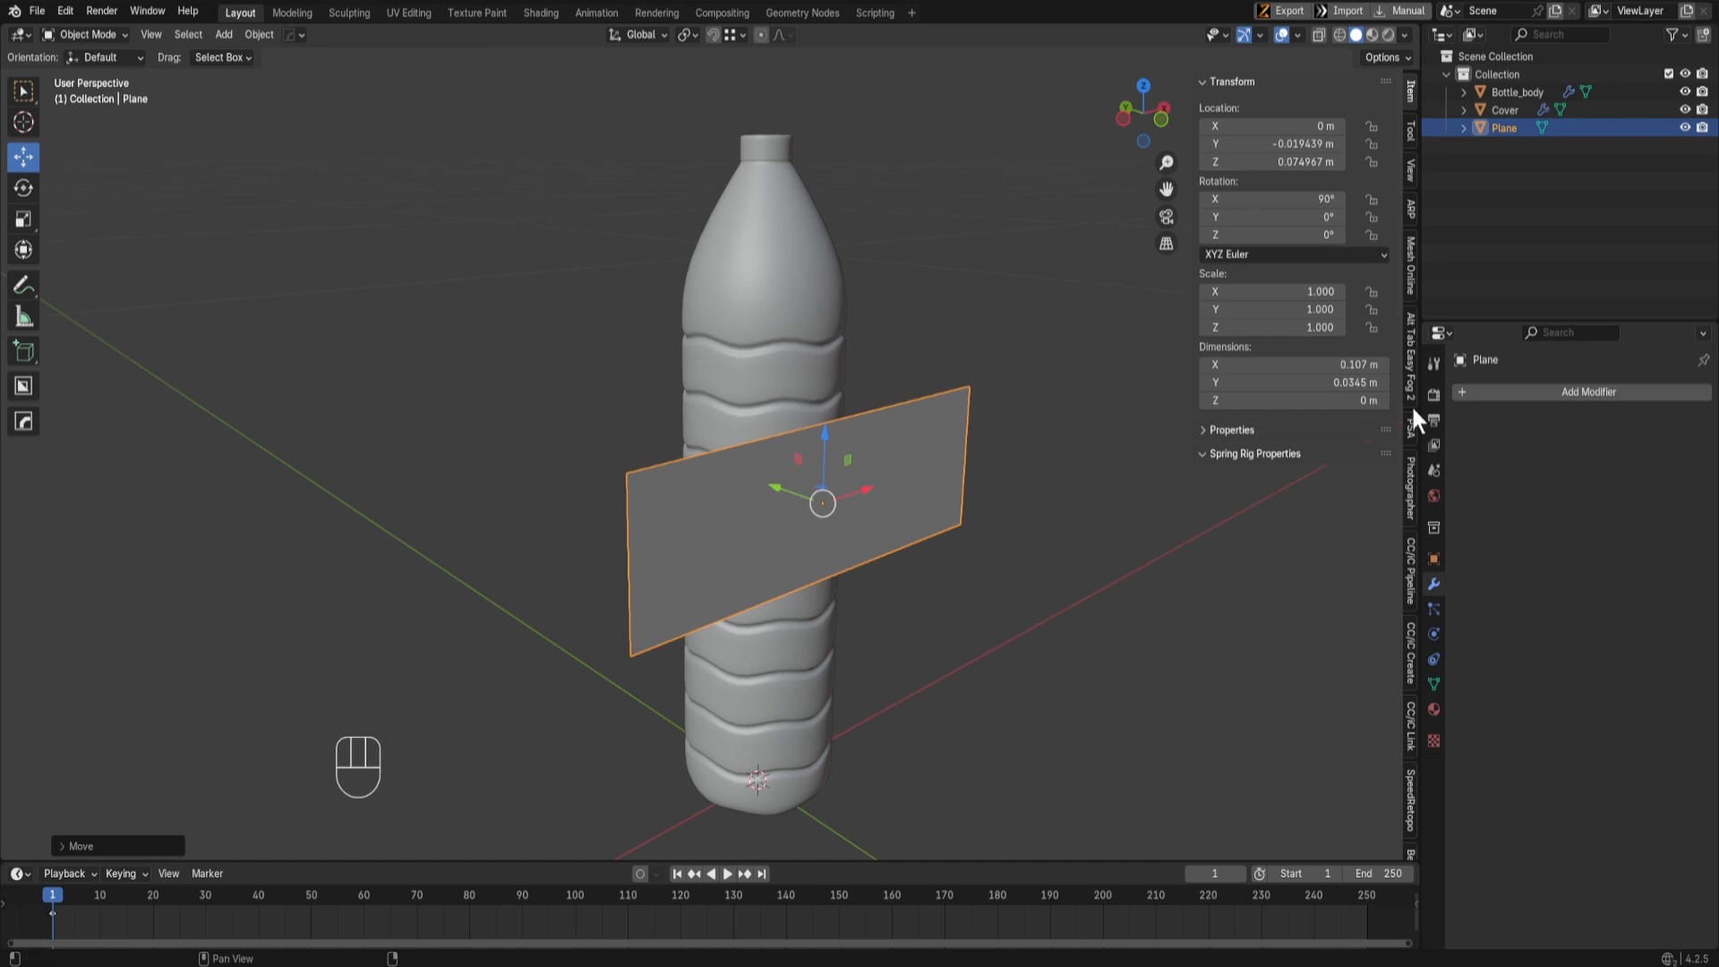
# Step: Add a Simple Deform modifier to the plane and set it to Bend with a 360° angle
pyautogui.click(1527, 391)
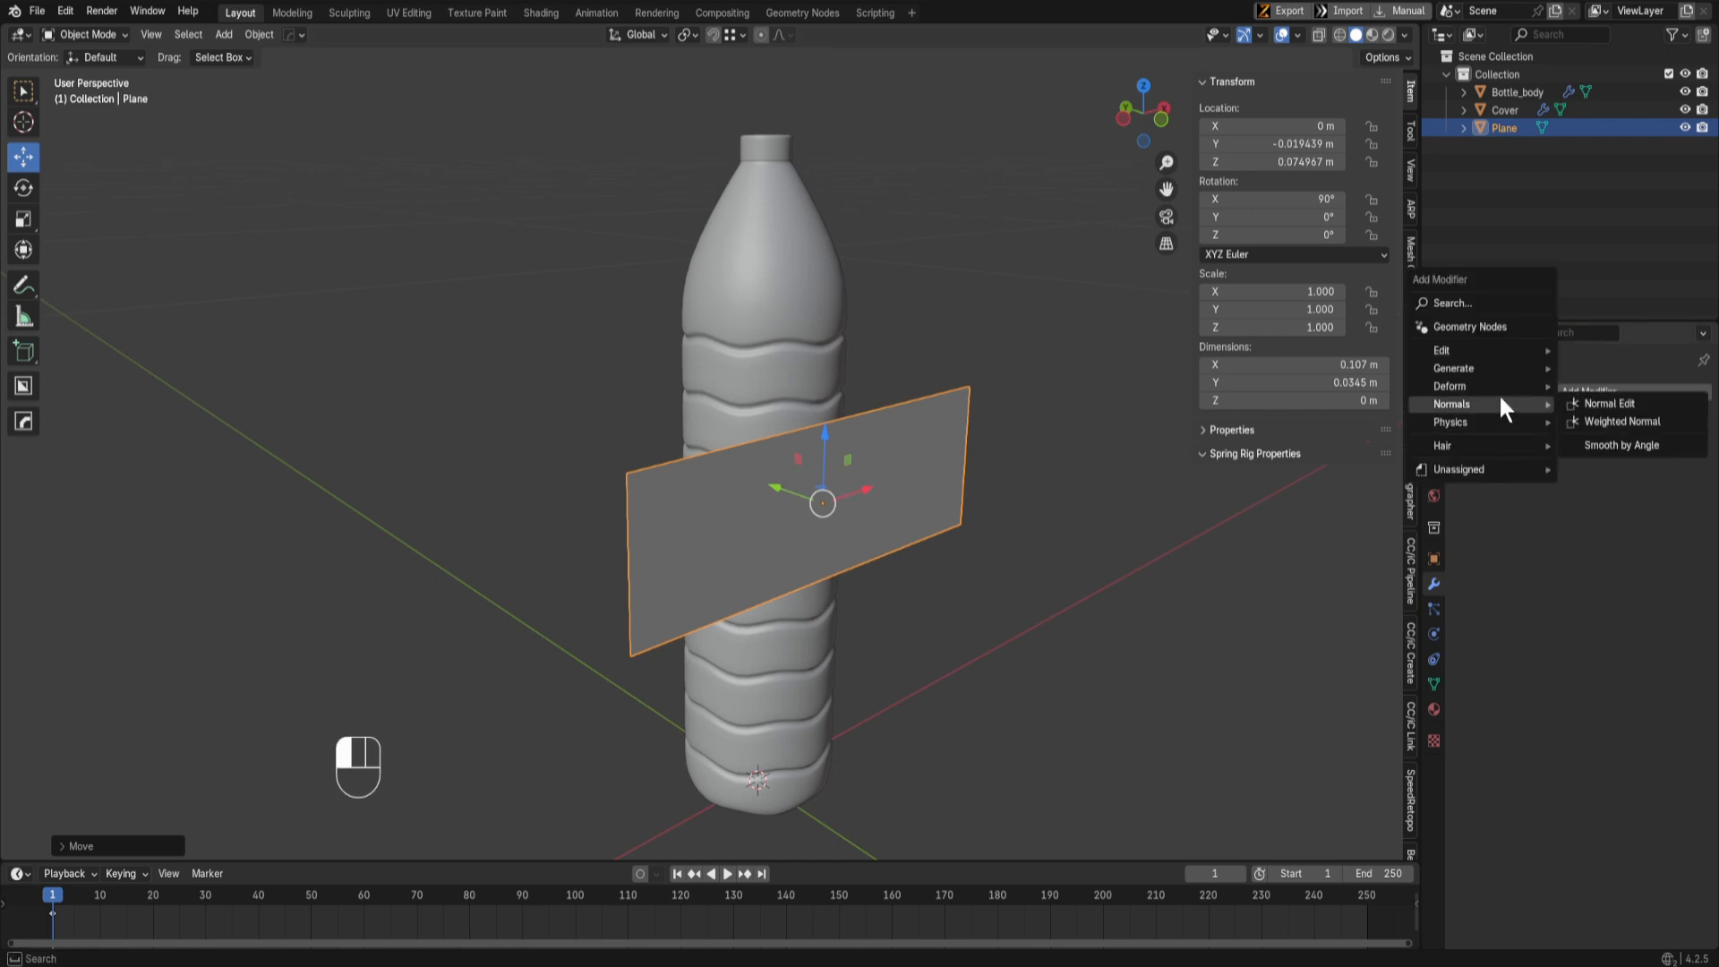
pyautogui.moveTo(1500, 386)
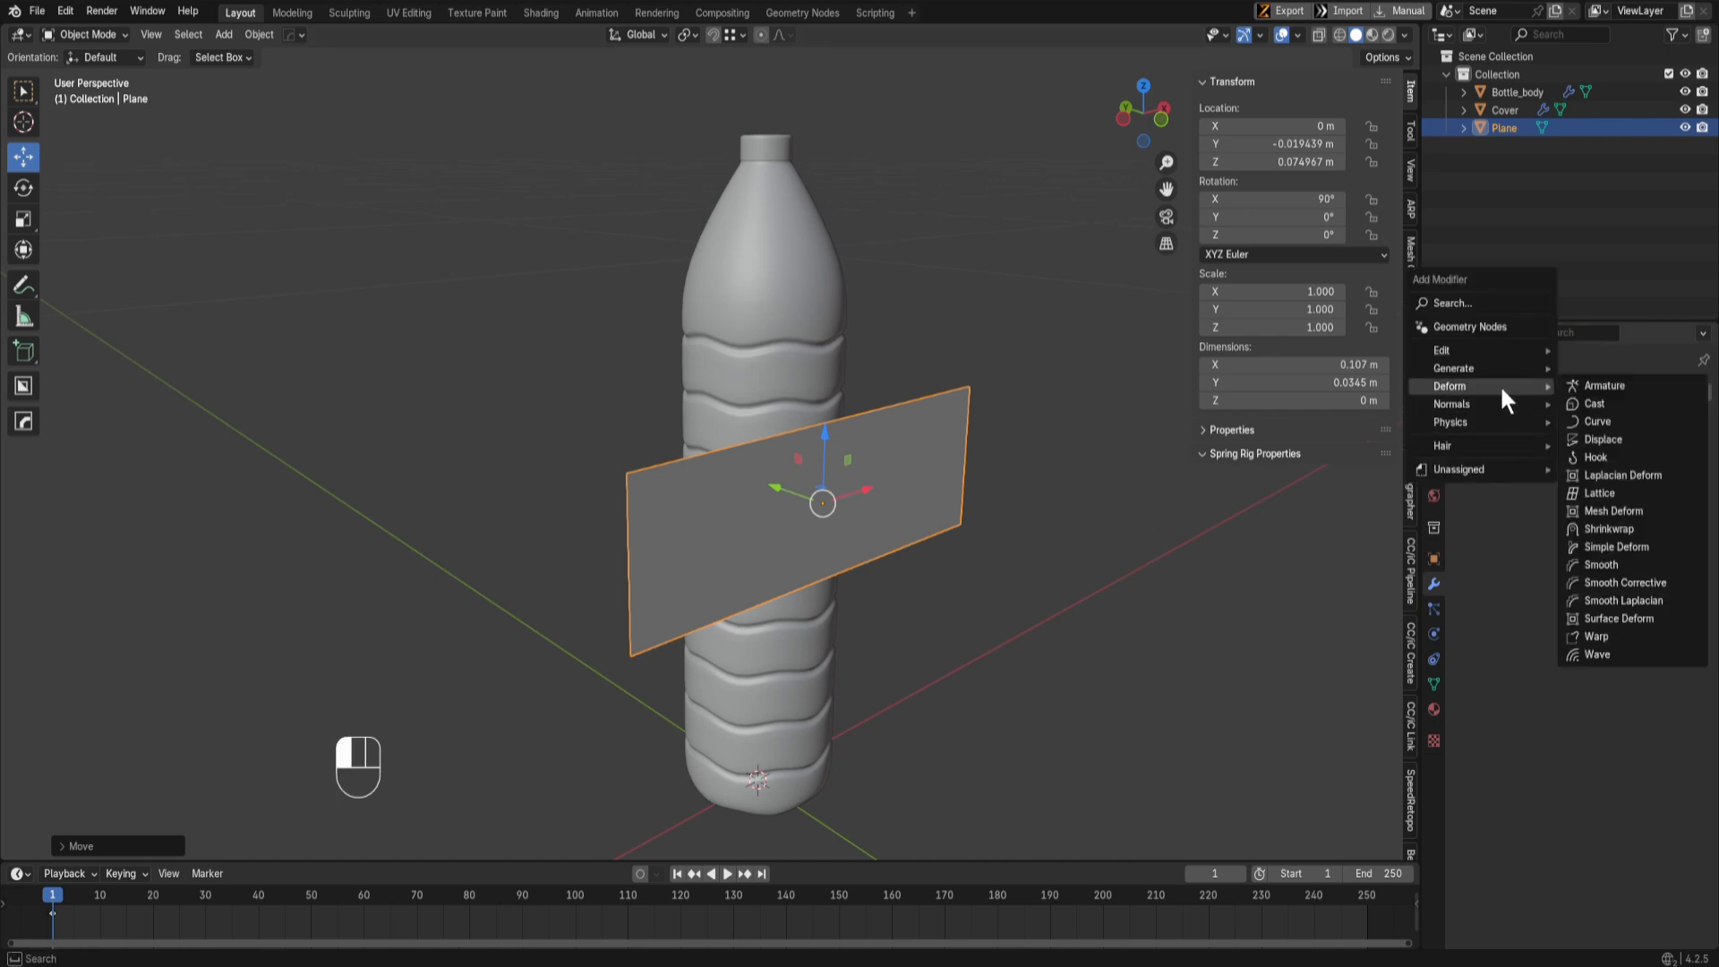
pyautogui.click(1616, 546)
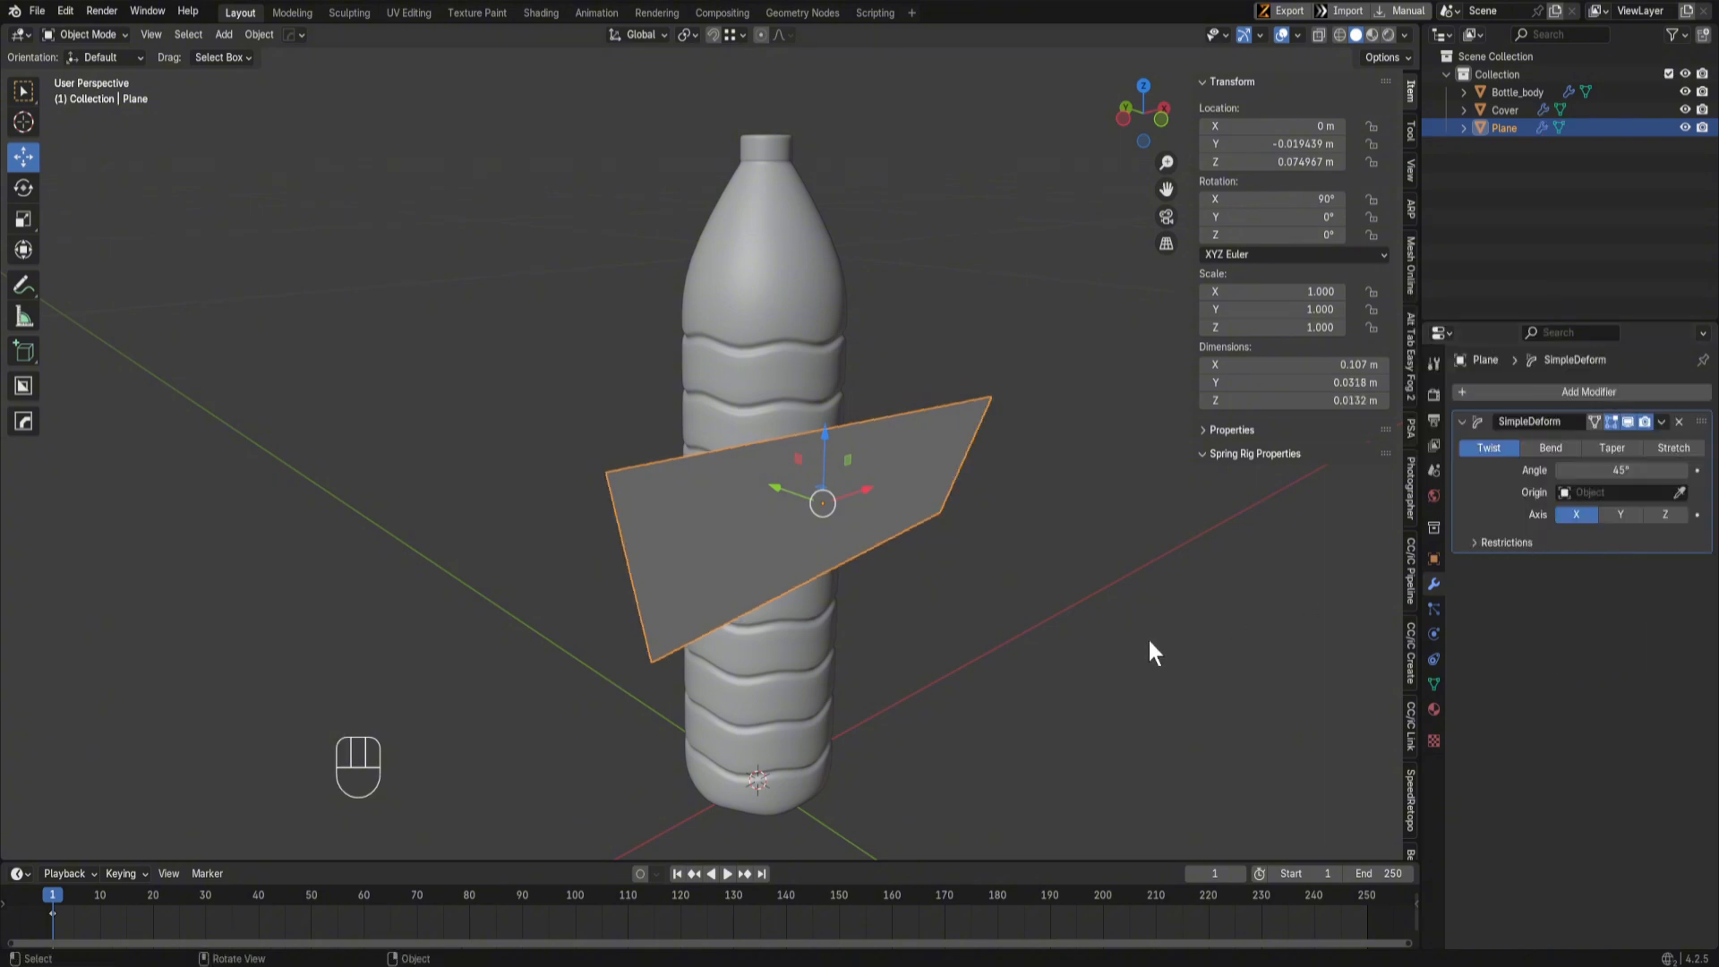
pyautogui.moveTo(1148, 641); pyautogui.dragTo(749, 281, button='middle')
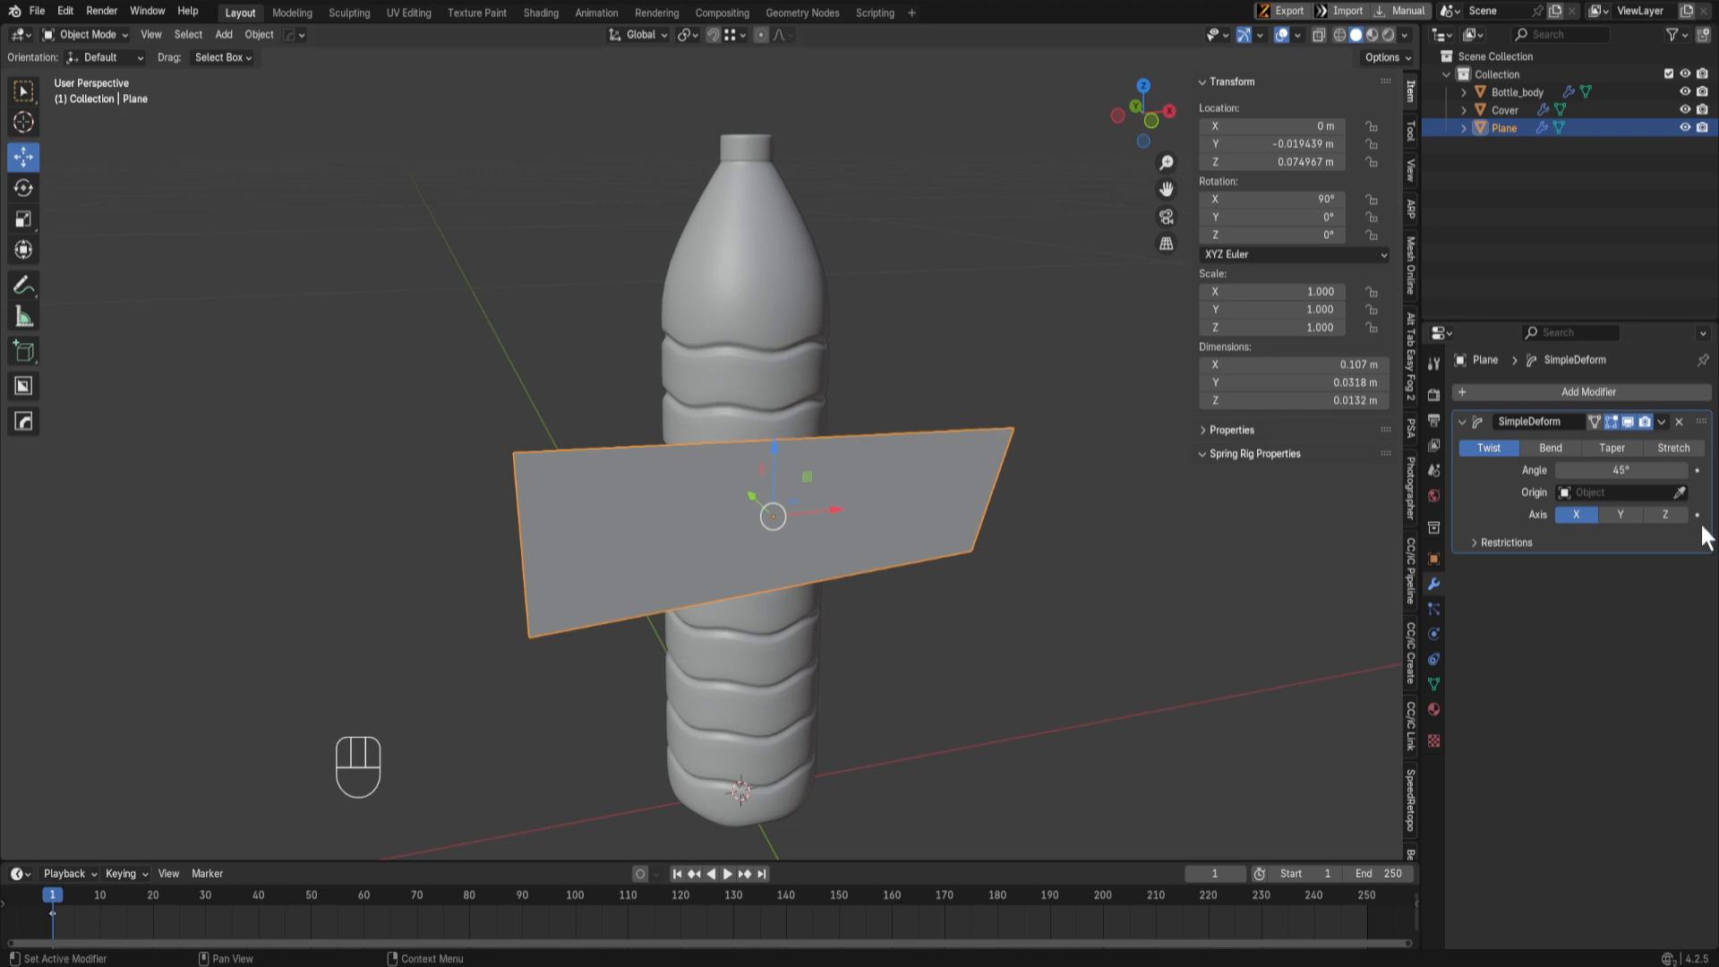
pyautogui.click(1555, 445)
pyautogui.click(1599, 471)
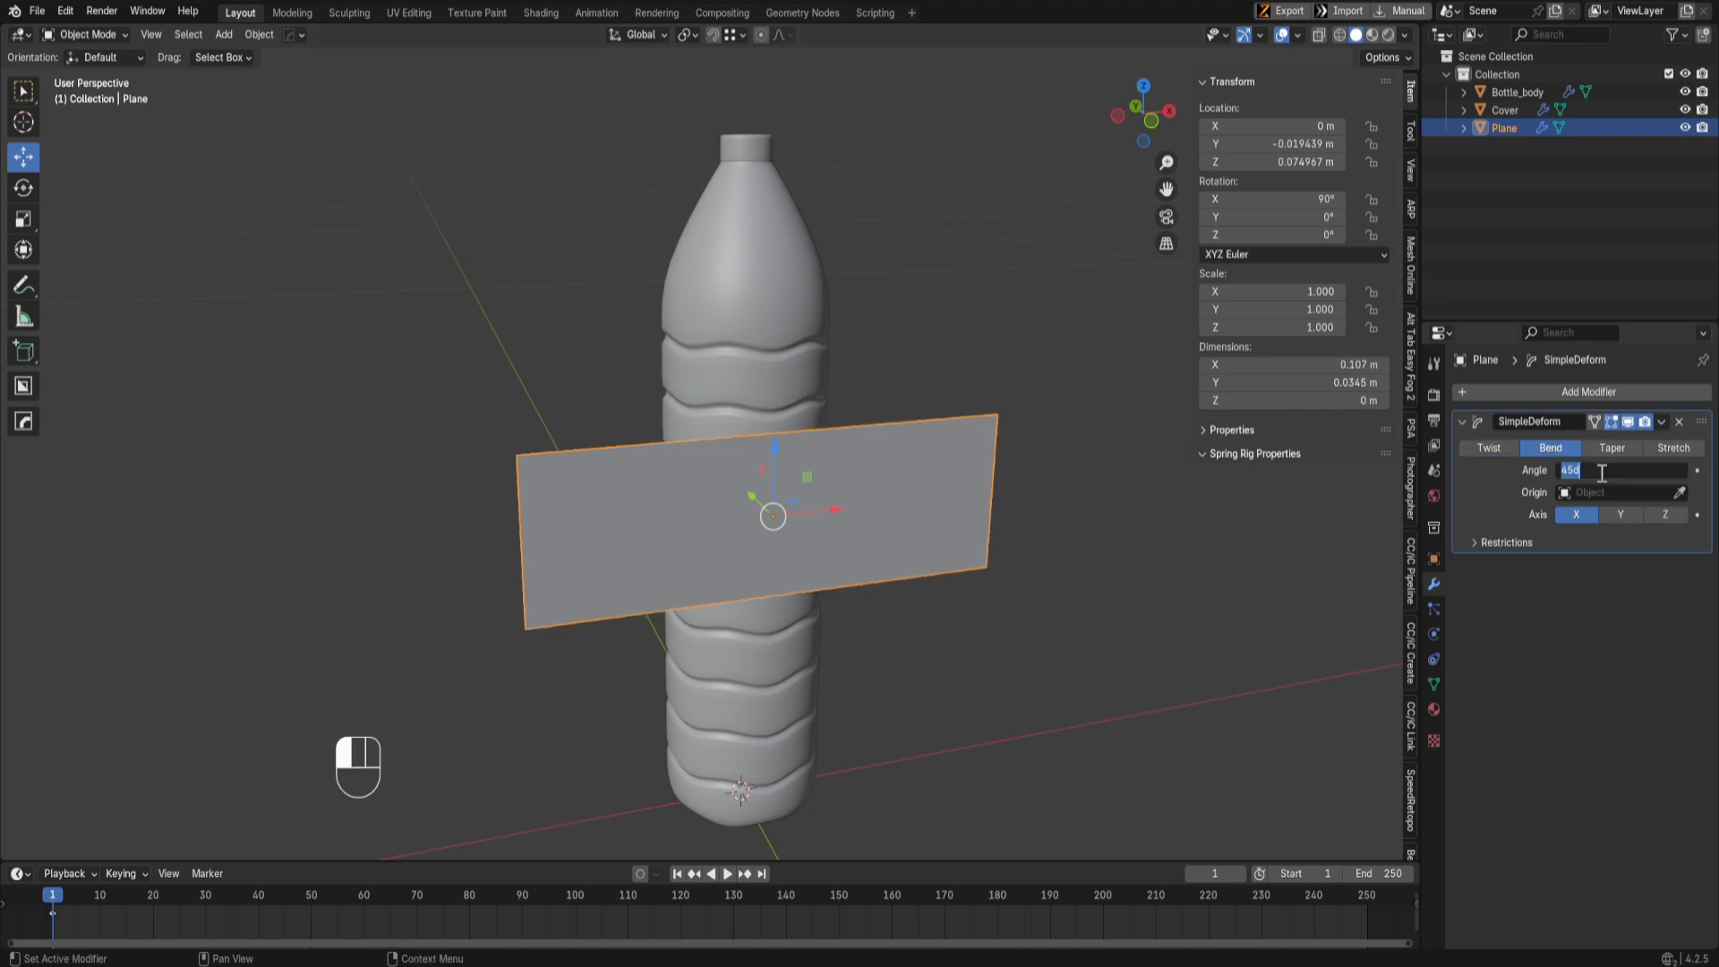
pyautogui.write('360')
pyautogui.press('Return')
# Step: Subdivide the whole plane mesh four times and return to Object Mode
pyautogui.moveTo(859, 644); pyautogui.dragTo(671, 689, button='middle')
pyautogui.press('KP_1')
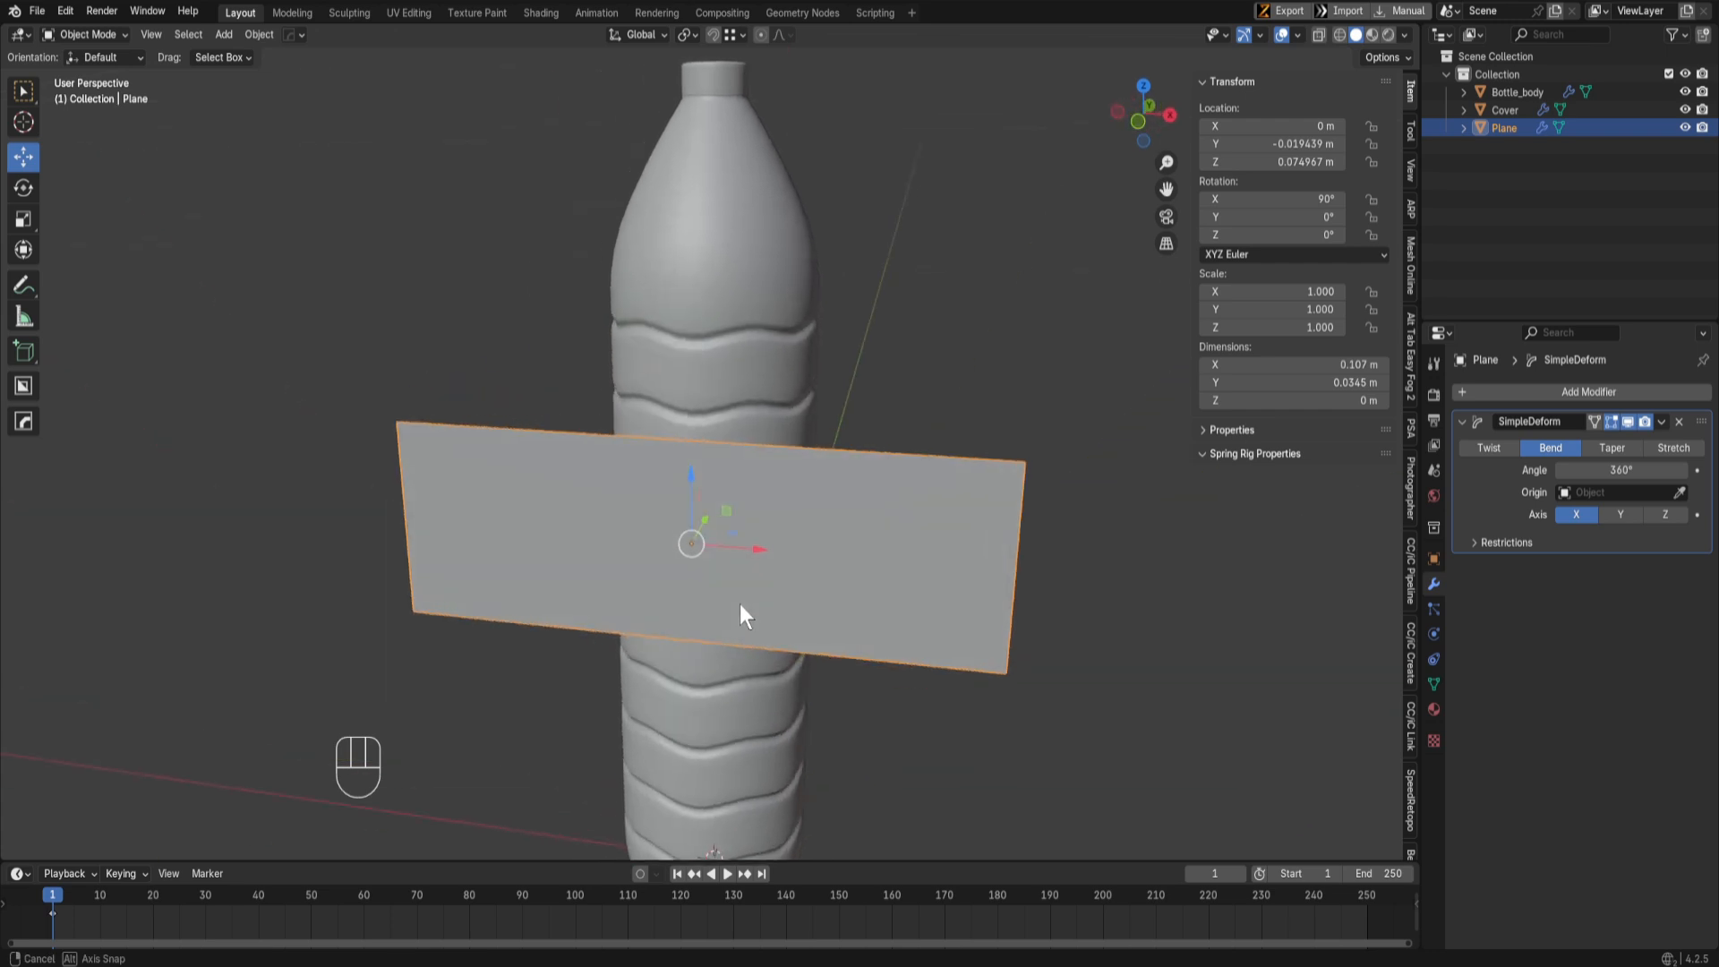
pyautogui.press('Tab')
pyautogui.moveTo(761, 528); pyautogui.dragTo(819, 554, button='middle')
pyautogui.scroll(1, 819, 552)
pyautogui.hotkey('ctrl', 'e')
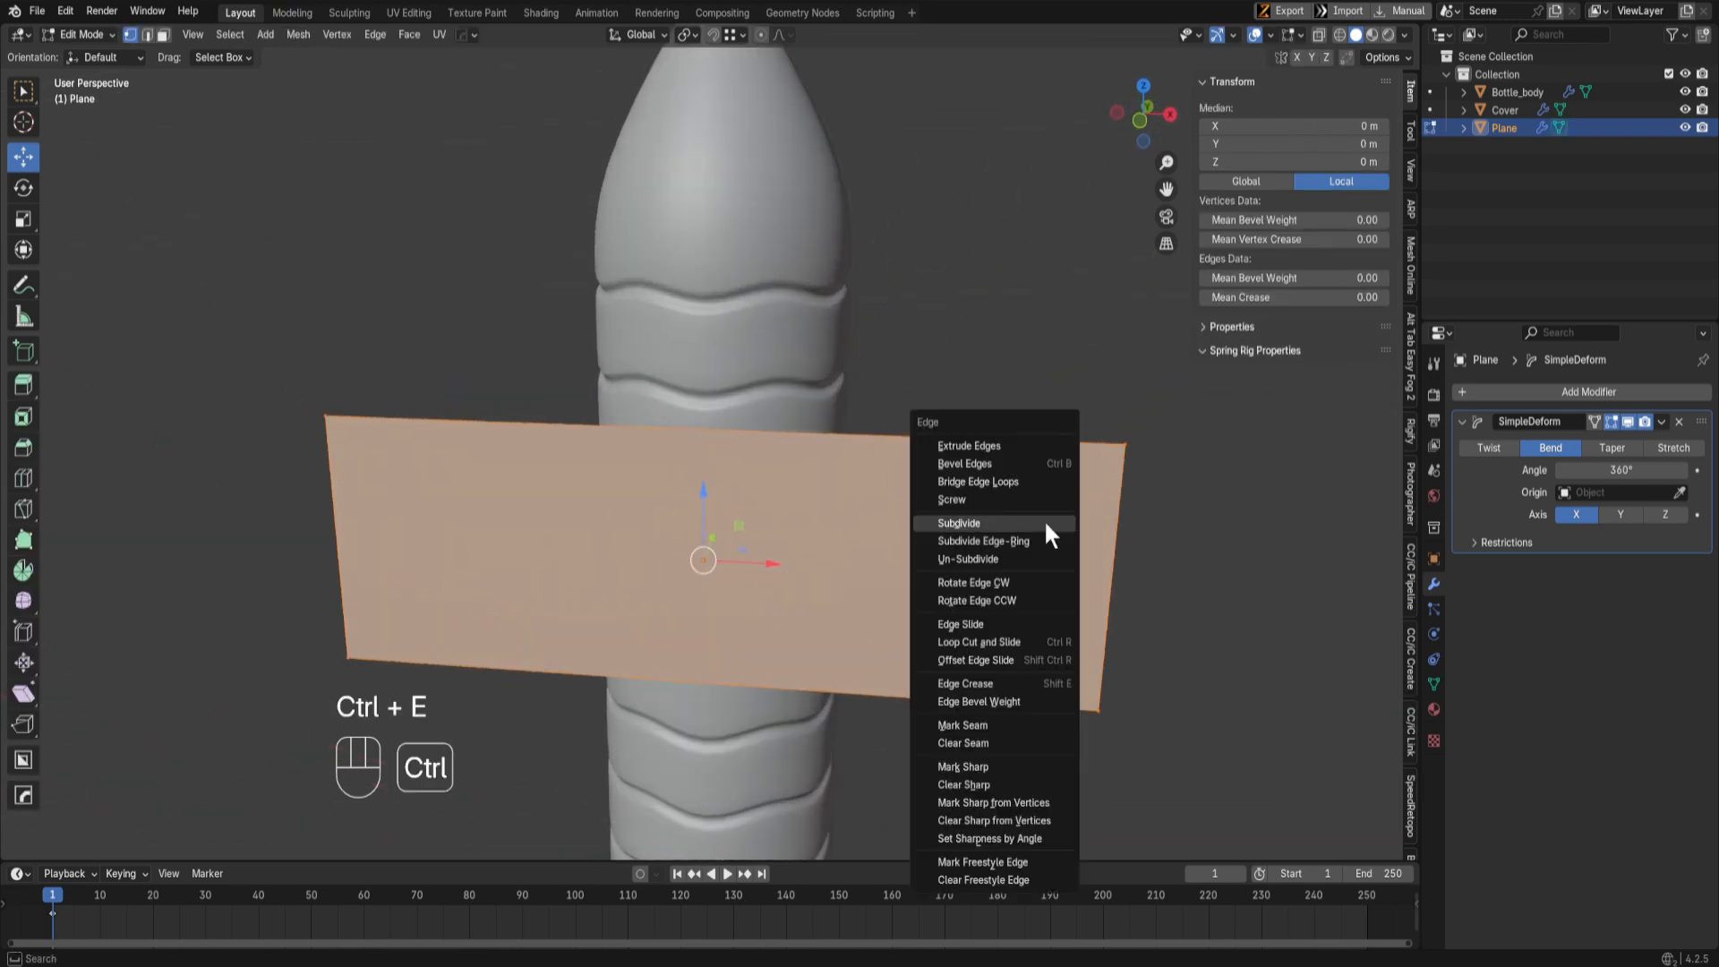
pyautogui.click(1043, 521)
pyautogui.hotkey('shift', 'r')
pyautogui.hotkey('shift', 'r')
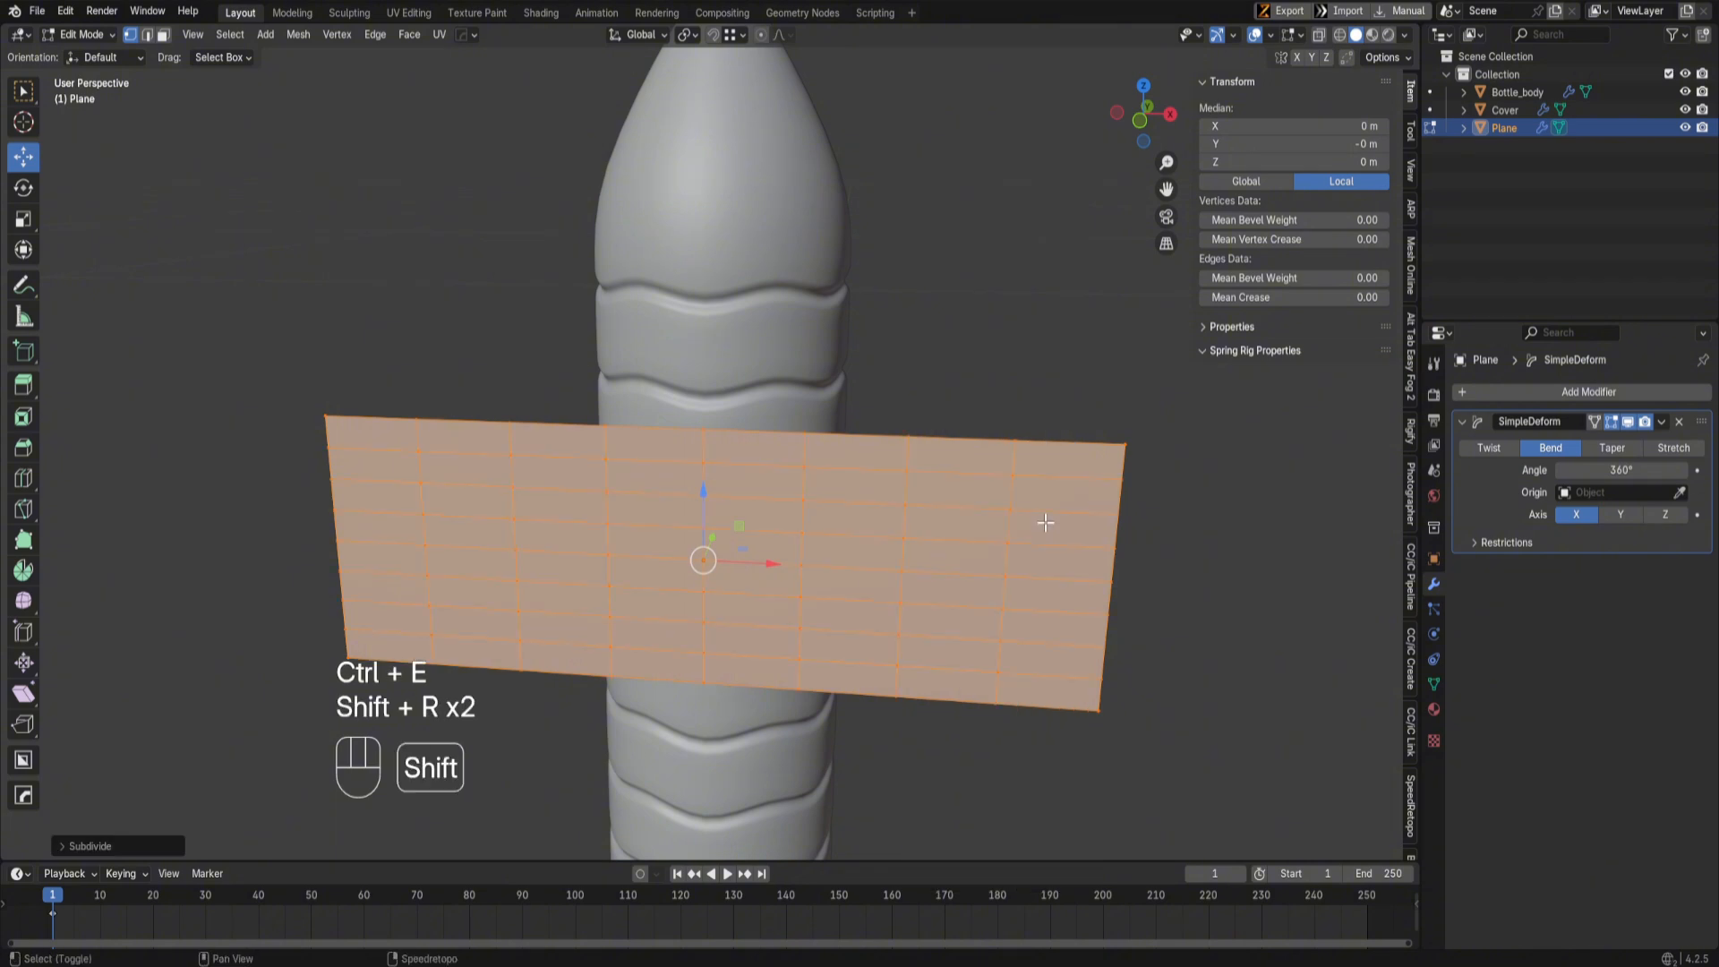
pyautogui.hotkey('shift', 'r')
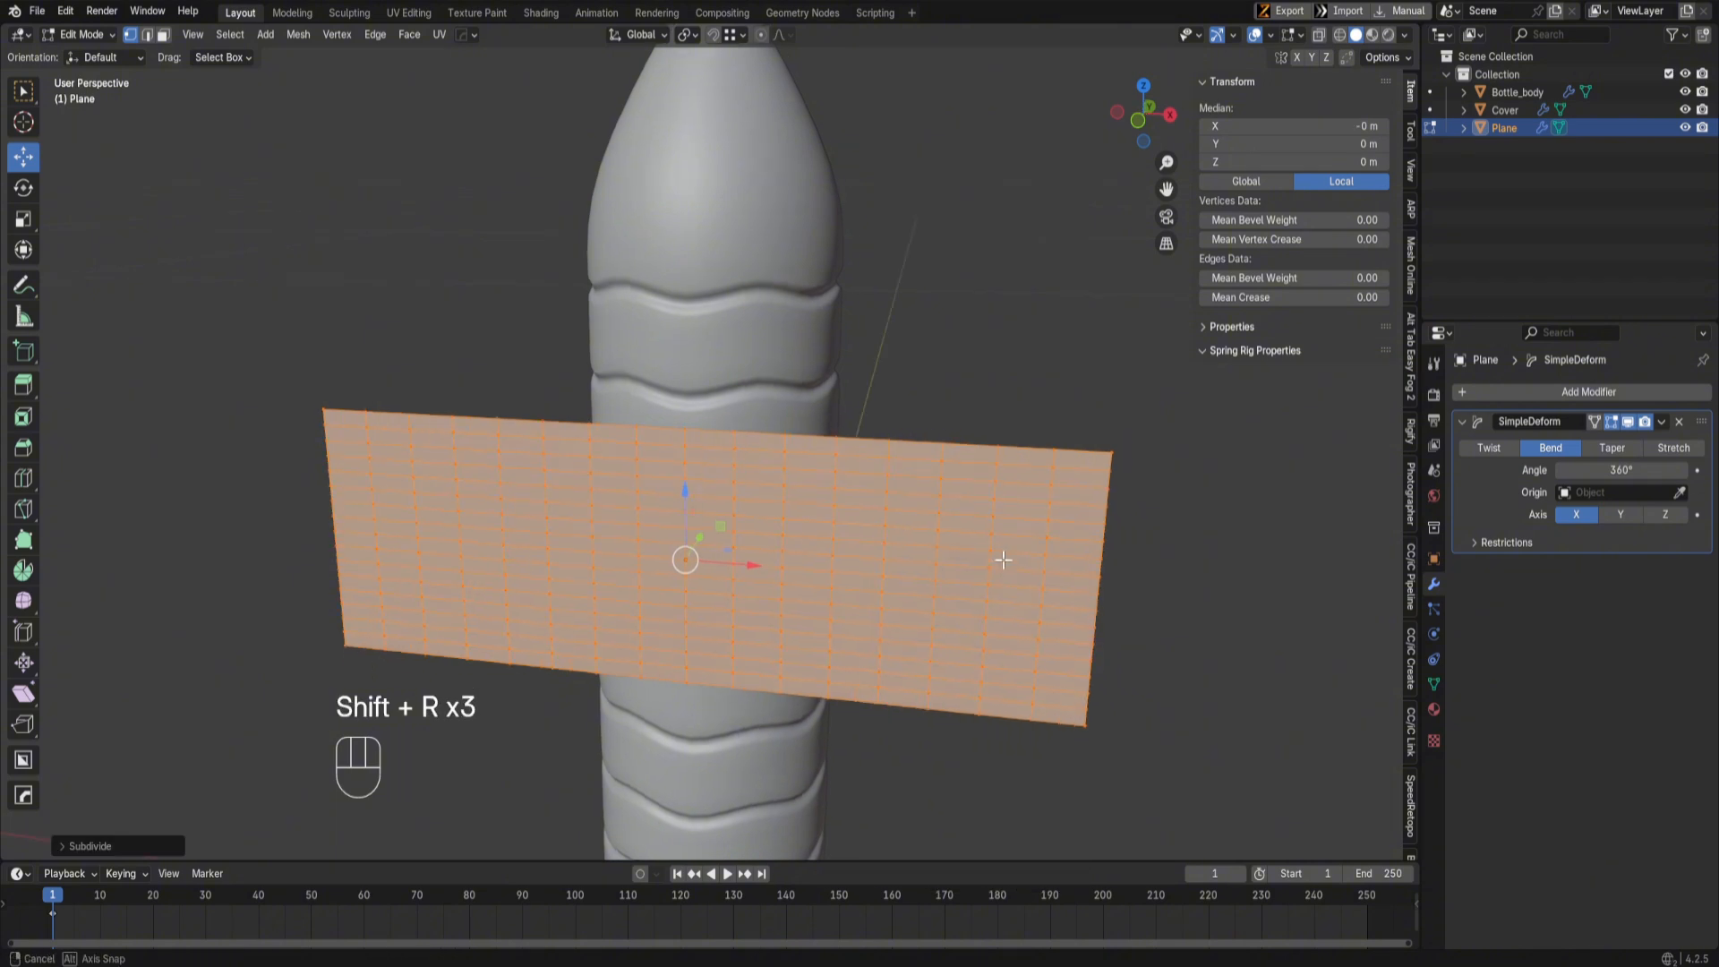
pyautogui.press('Tab')
# Step: Try the Y and Z bend axes on the plane's Simple Deform modifier and keep Z
pyautogui.moveTo(1005, 556); pyautogui.dragTo(851, 701, button='middle')
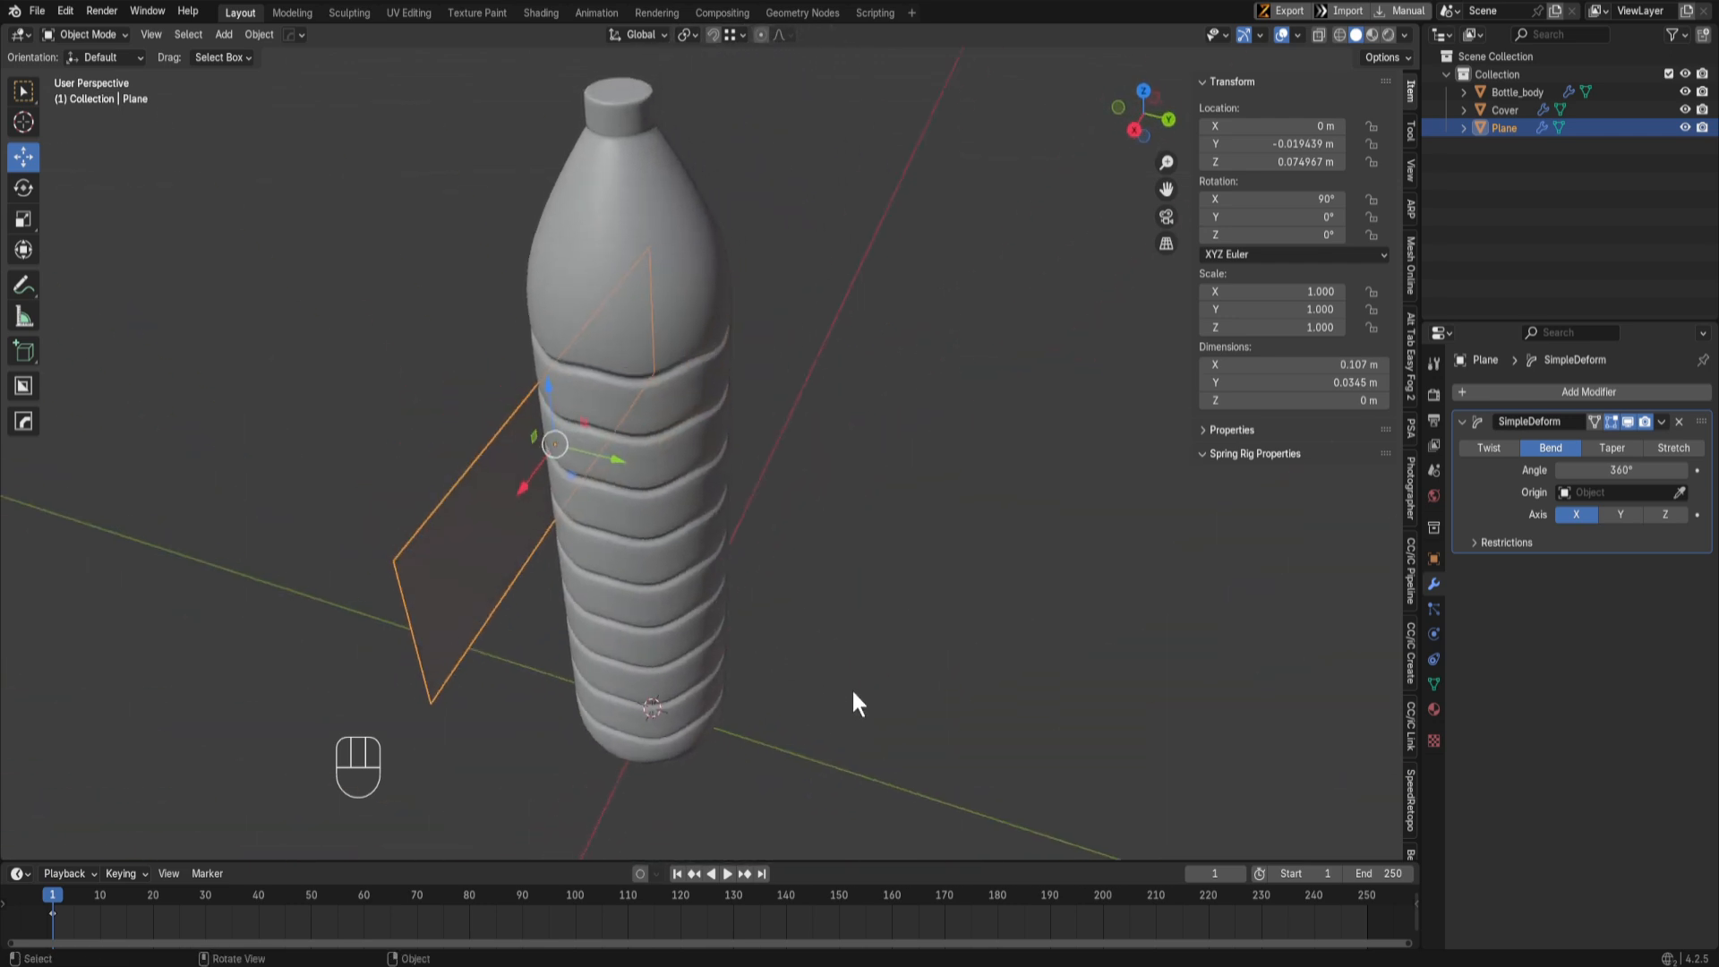
pyautogui.click(1619, 514)
pyautogui.click(1652, 514)
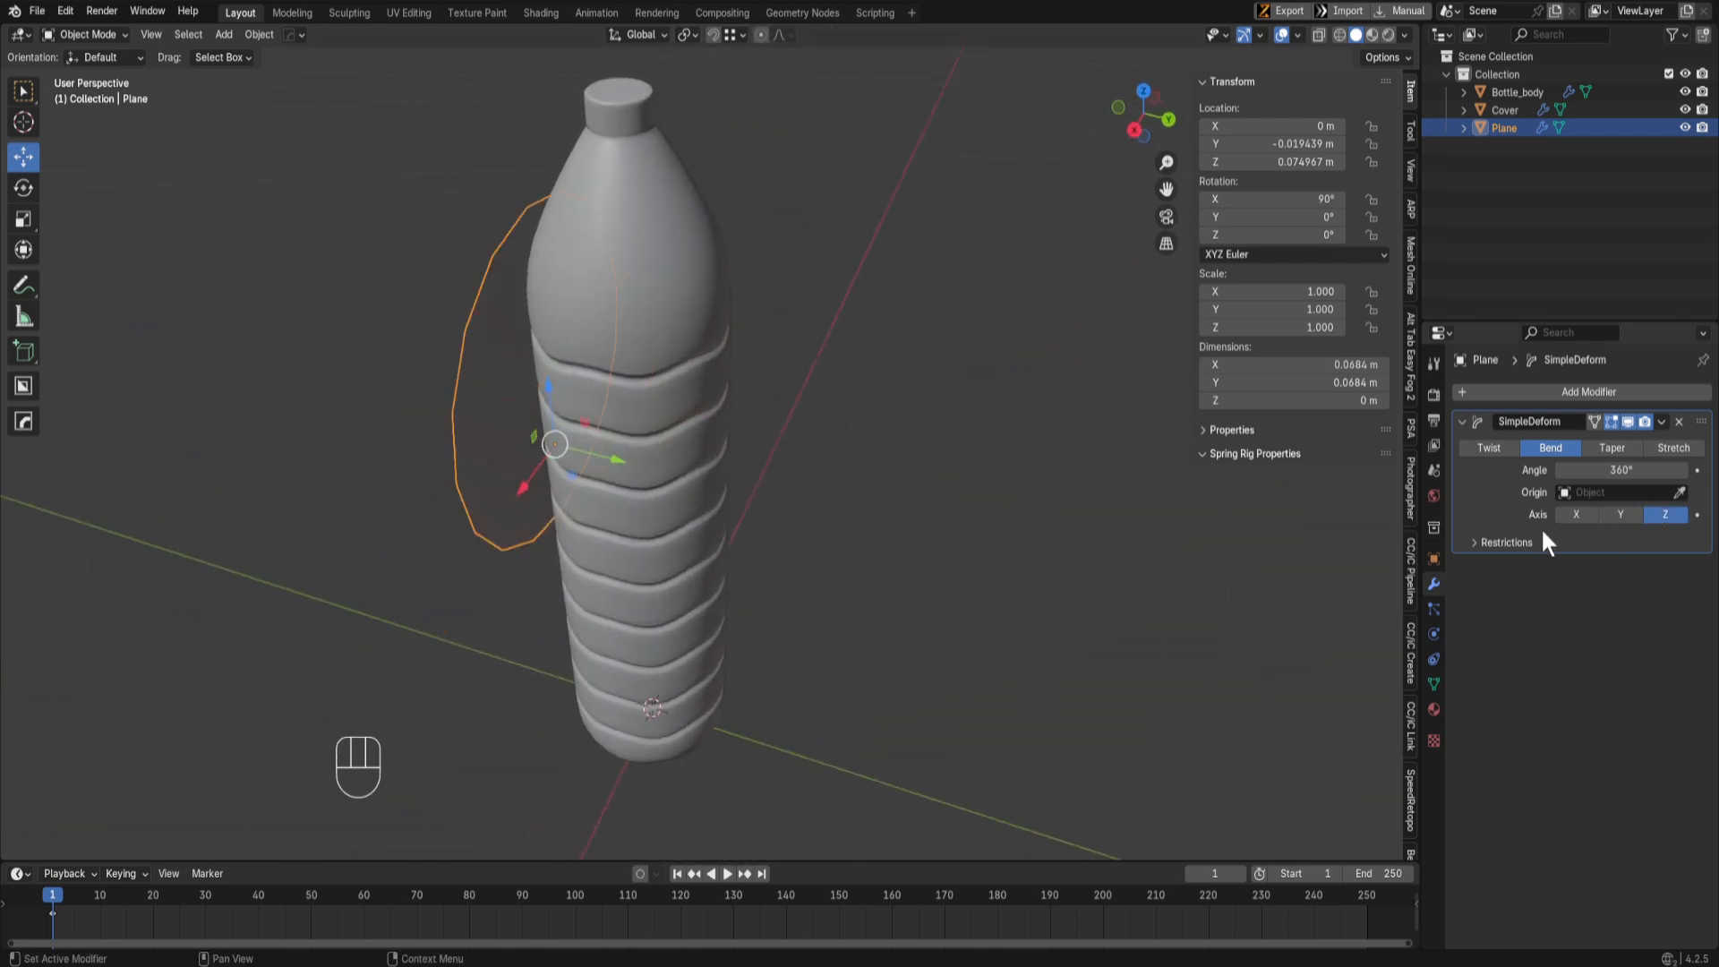
pyautogui.click(1616, 512)
pyautogui.click(1658, 510)
# Step: Add an empty at the world origin at the bottle's base
pyautogui.moveTo(798, 593); pyautogui.dragTo(707, 460, button='middle')
pyautogui.scroll(-3, 707, 460)
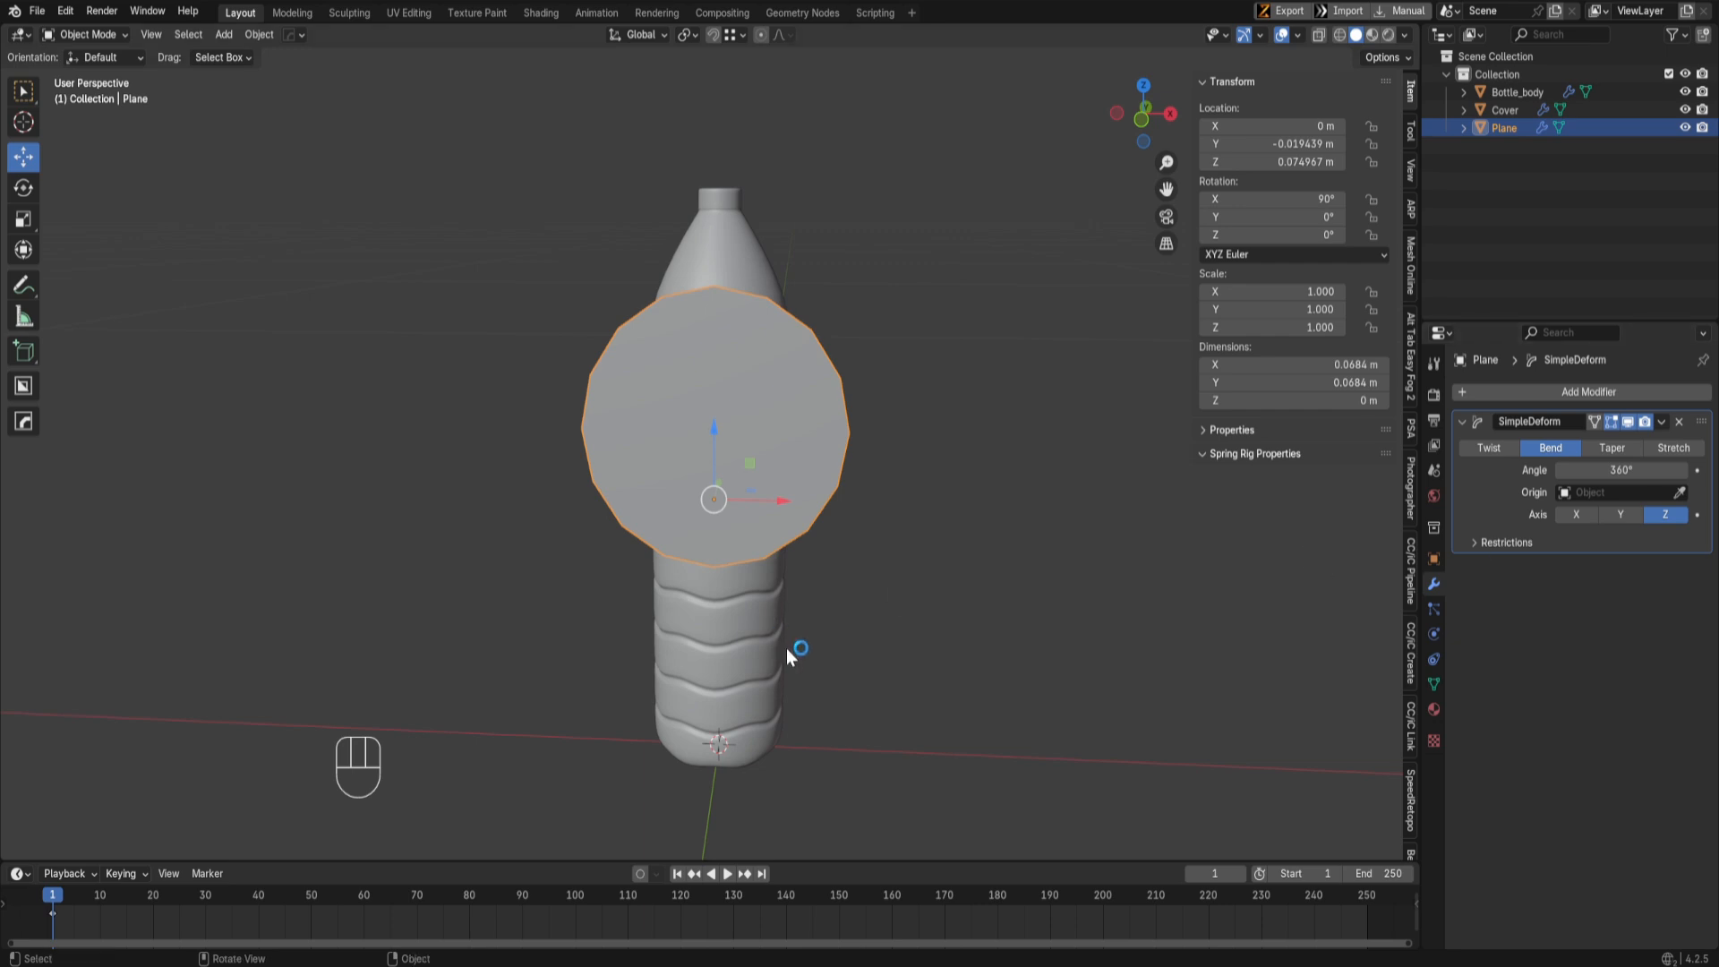
pyautogui.moveTo(786, 648); pyautogui.dragTo(889, 647, button='middle')
pyautogui.hotkey('shift', 'a')
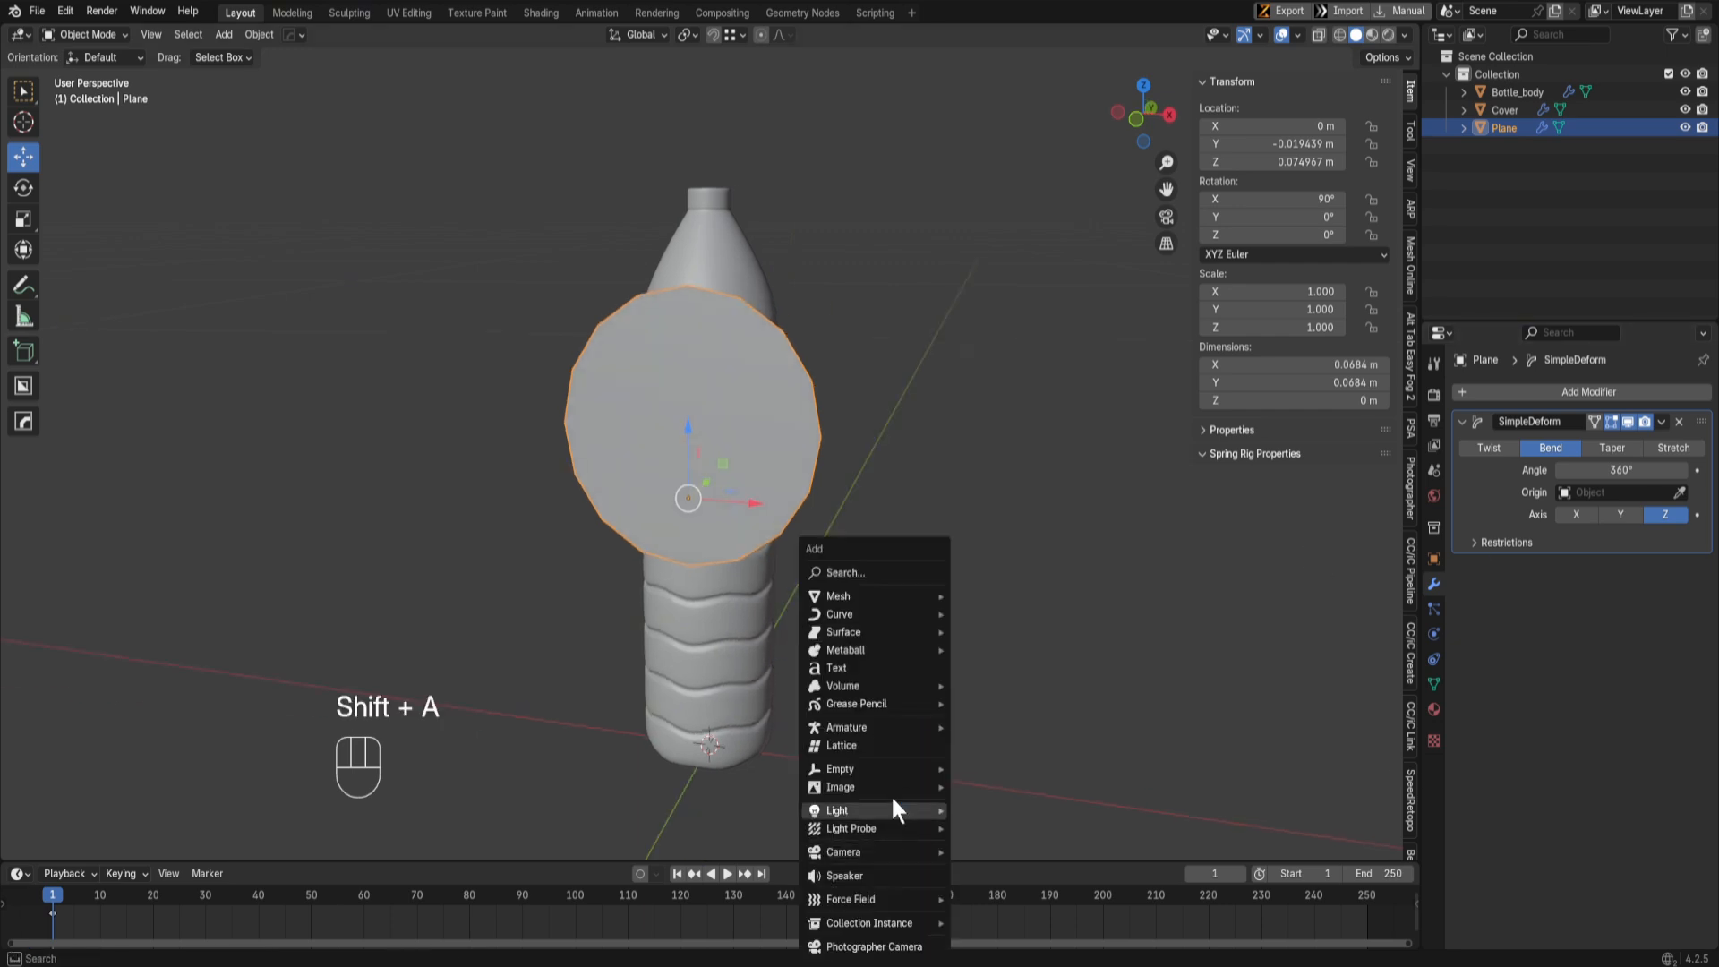
pyautogui.moveTo(931, 768)
pyautogui.click(1007, 768)
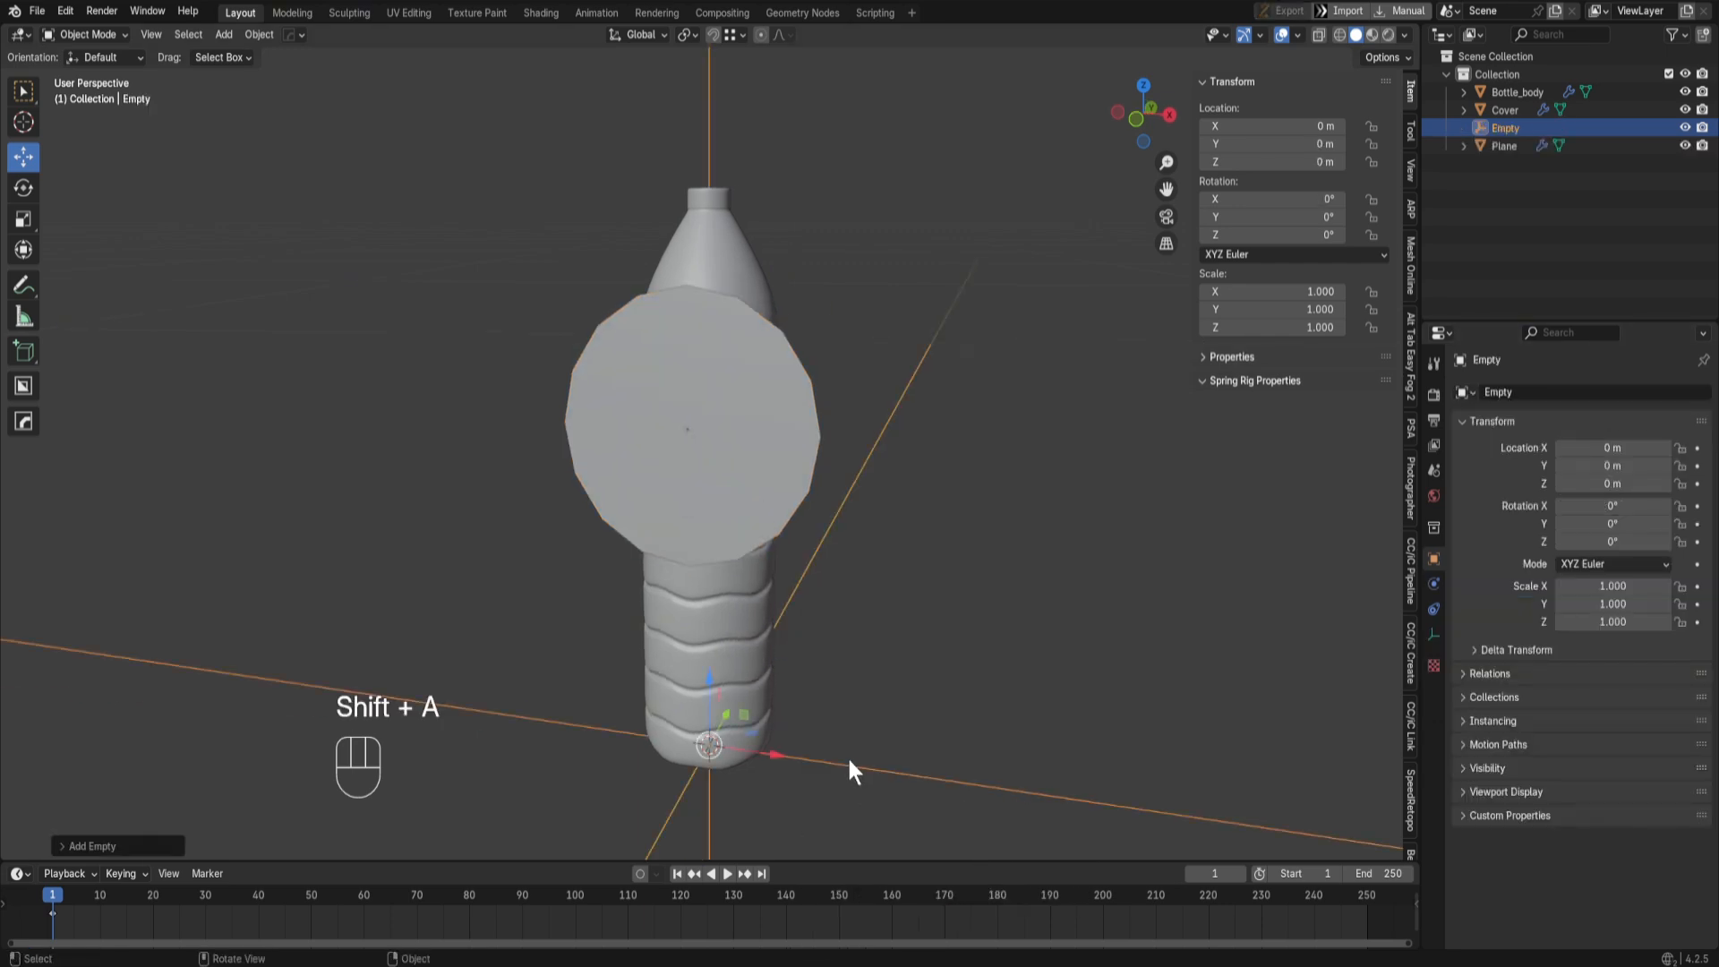
# Step: Rename the bent plane object as Label
pyautogui.scroll(-3, 847, 755)
pyautogui.scroll(1, 772, 706)
pyautogui.click(748, 451)
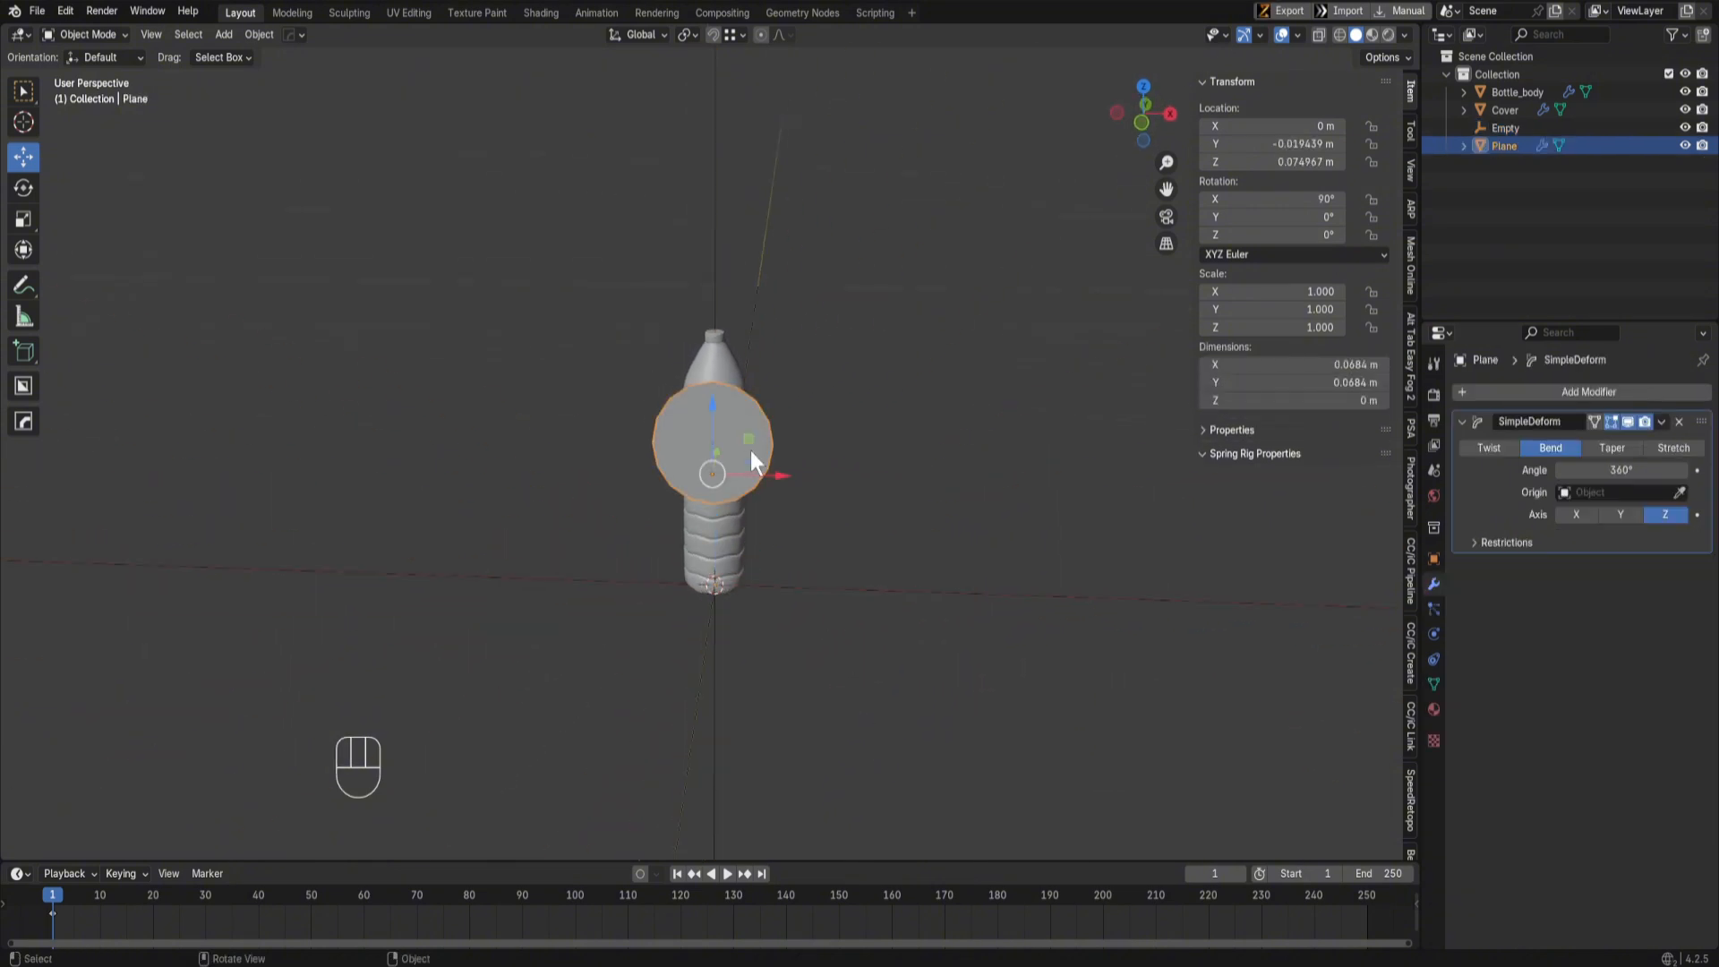
pyautogui.doubleClick(1511, 144)
pyautogui.write('Lab')
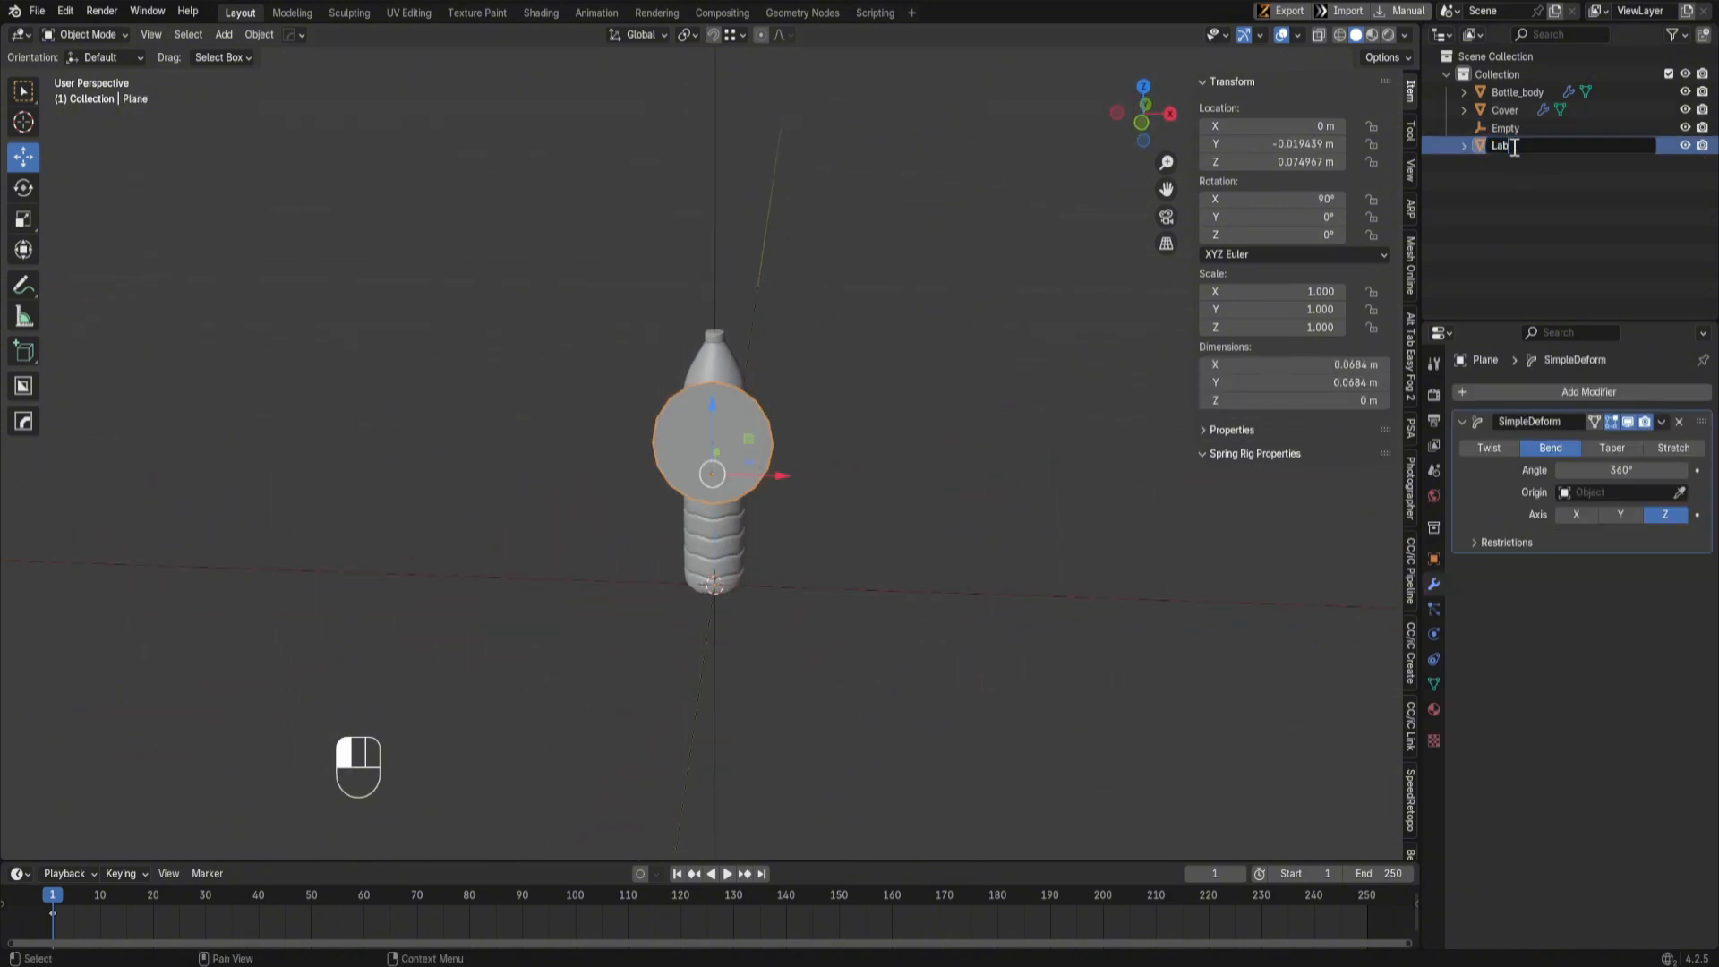
pyautogui.write('el')
pyautogui.press('Return')
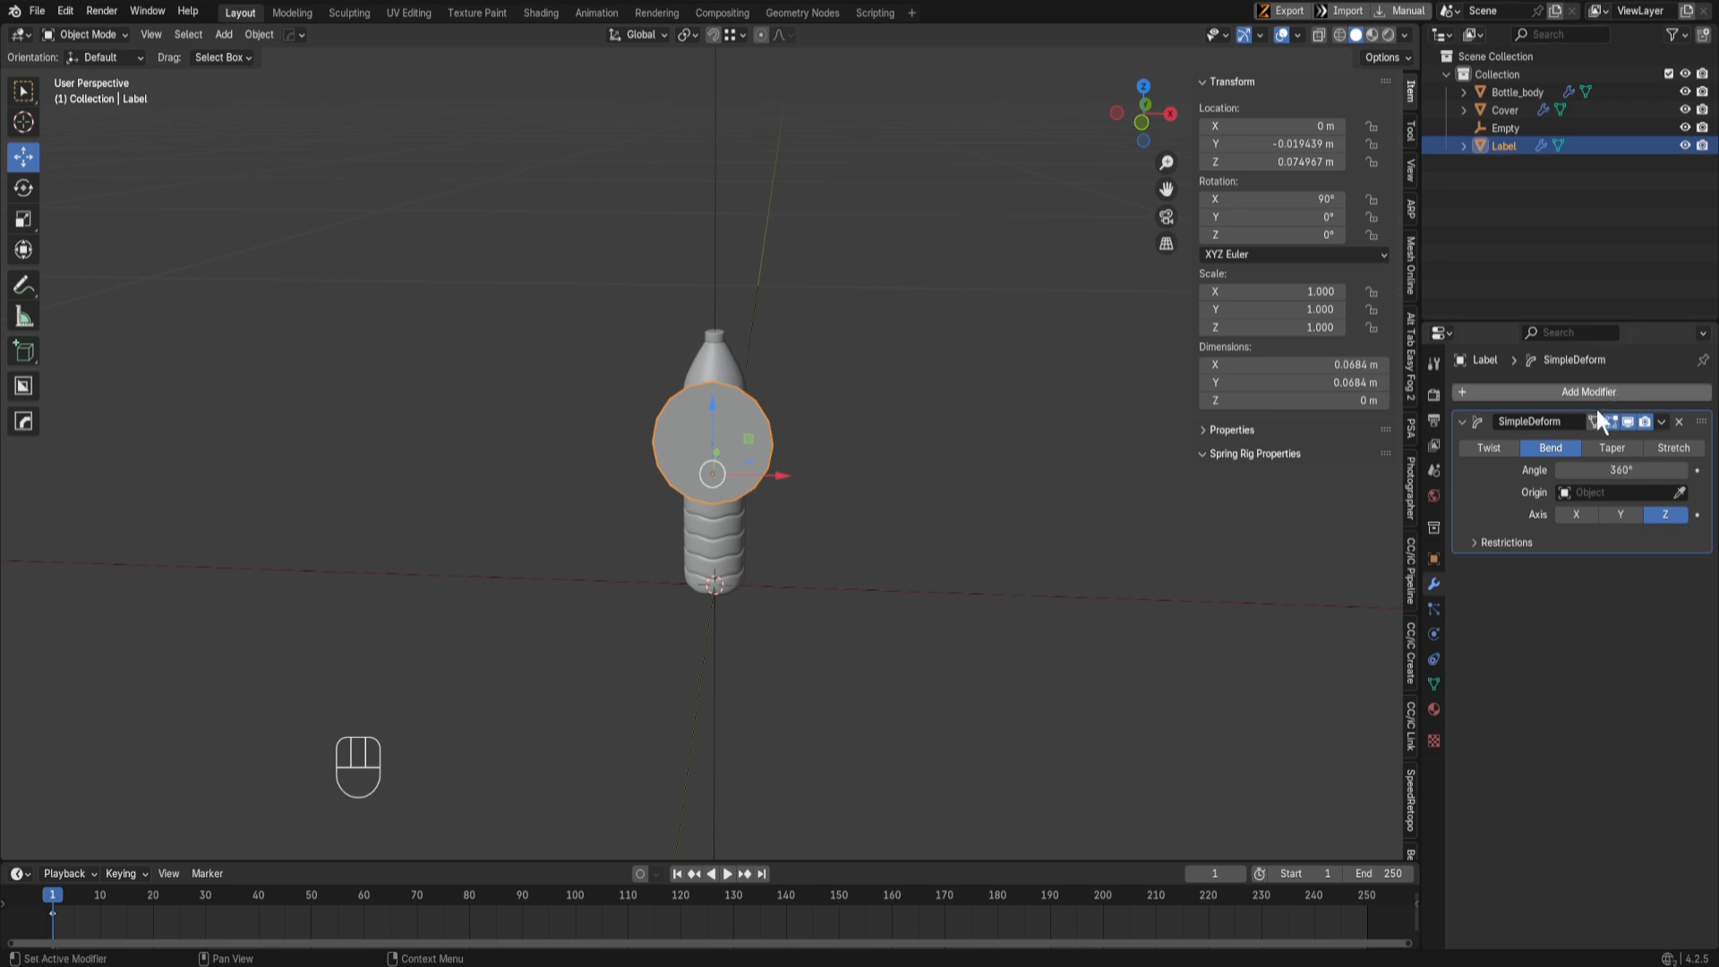
# Step: Assign the Empty as the origin of the Label's Simple Deform modifier
pyautogui.click(1680, 491)
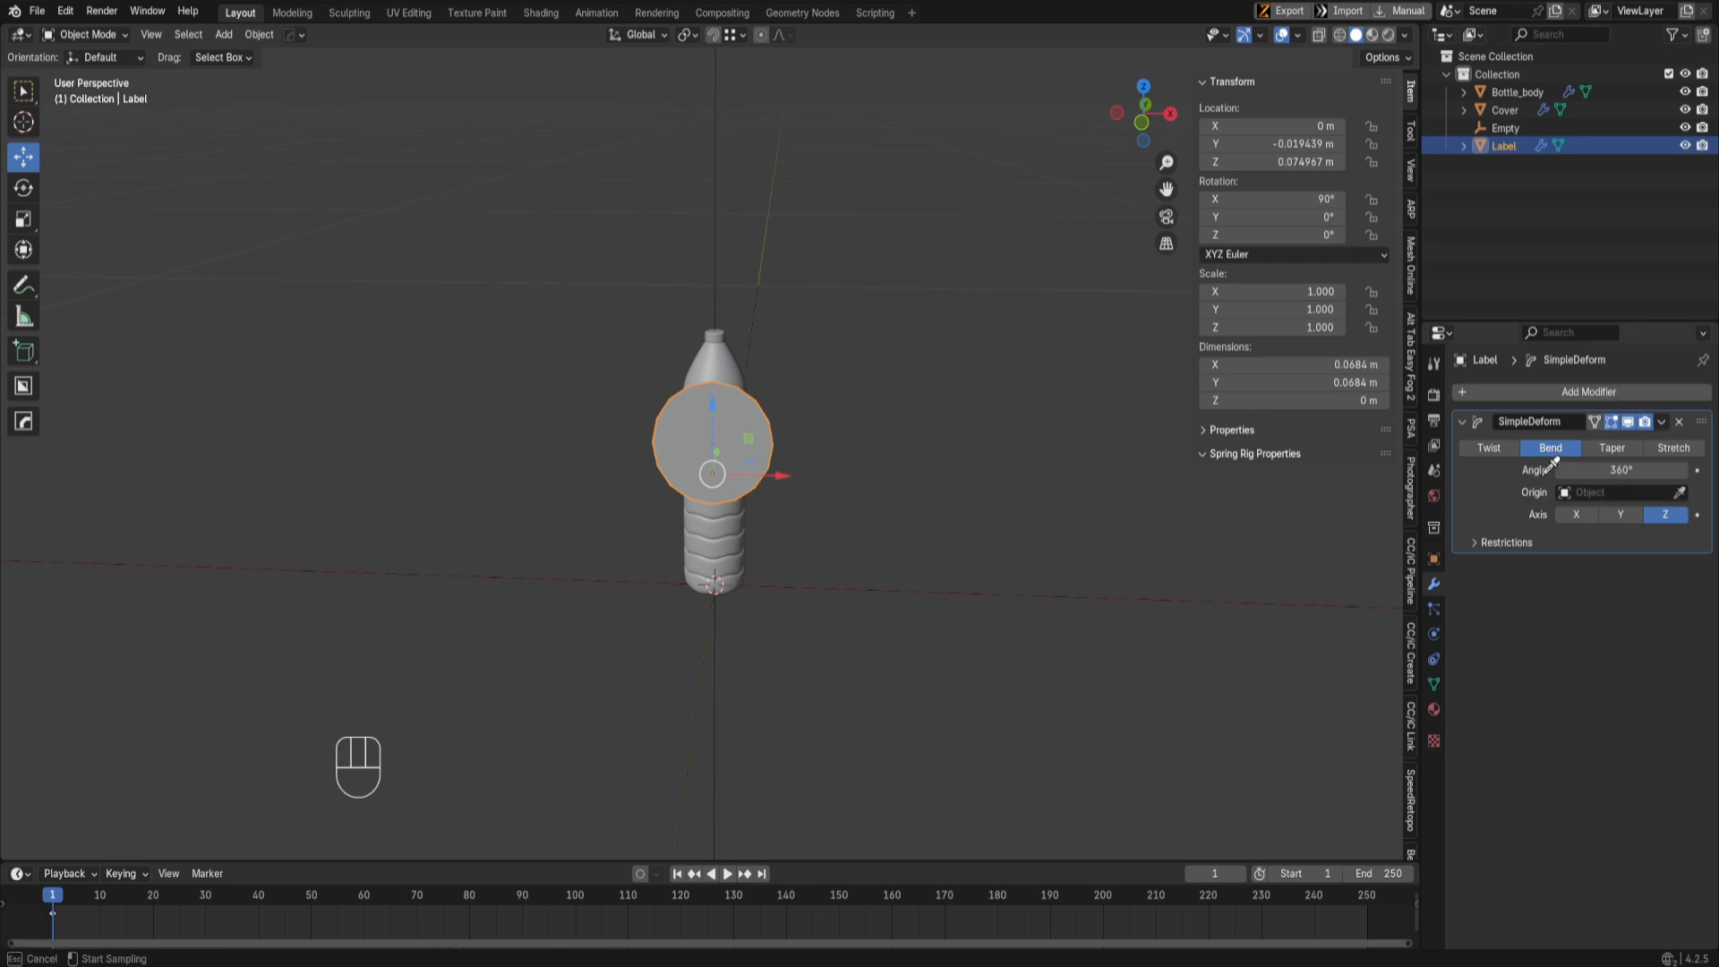
pyautogui.click(947, 586)
pyautogui.moveTo(946, 591); pyautogui.dragTo(1035, 589, button='middle')
pyautogui.scroll(5, 696, 630)
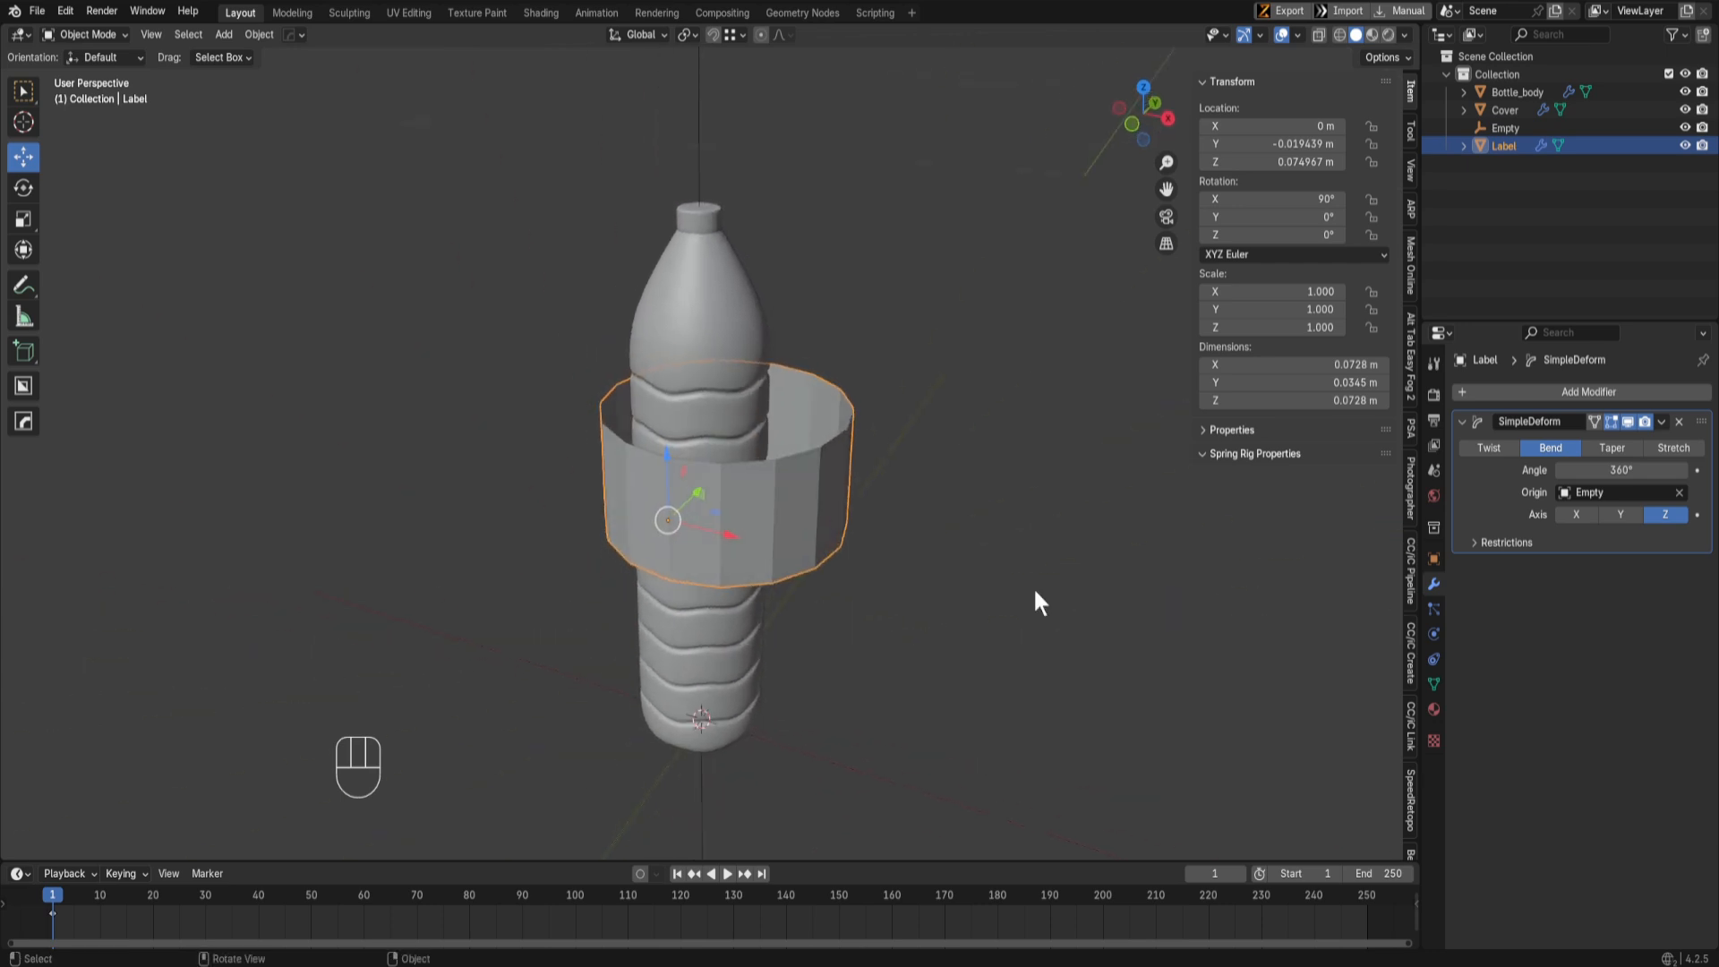
# Step: Try the X and Y bend axes with the Empty as origin and return to Z
pyautogui.click(1575, 514)
pyautogui.moveTo(734, 698); pyautogui.dragTo(707, 565, button='middle')
pyautogui.click(1620, 514)
pyautogui.moveTo(761, 615); pyautogui.dragTo(775, 617, button='middle')
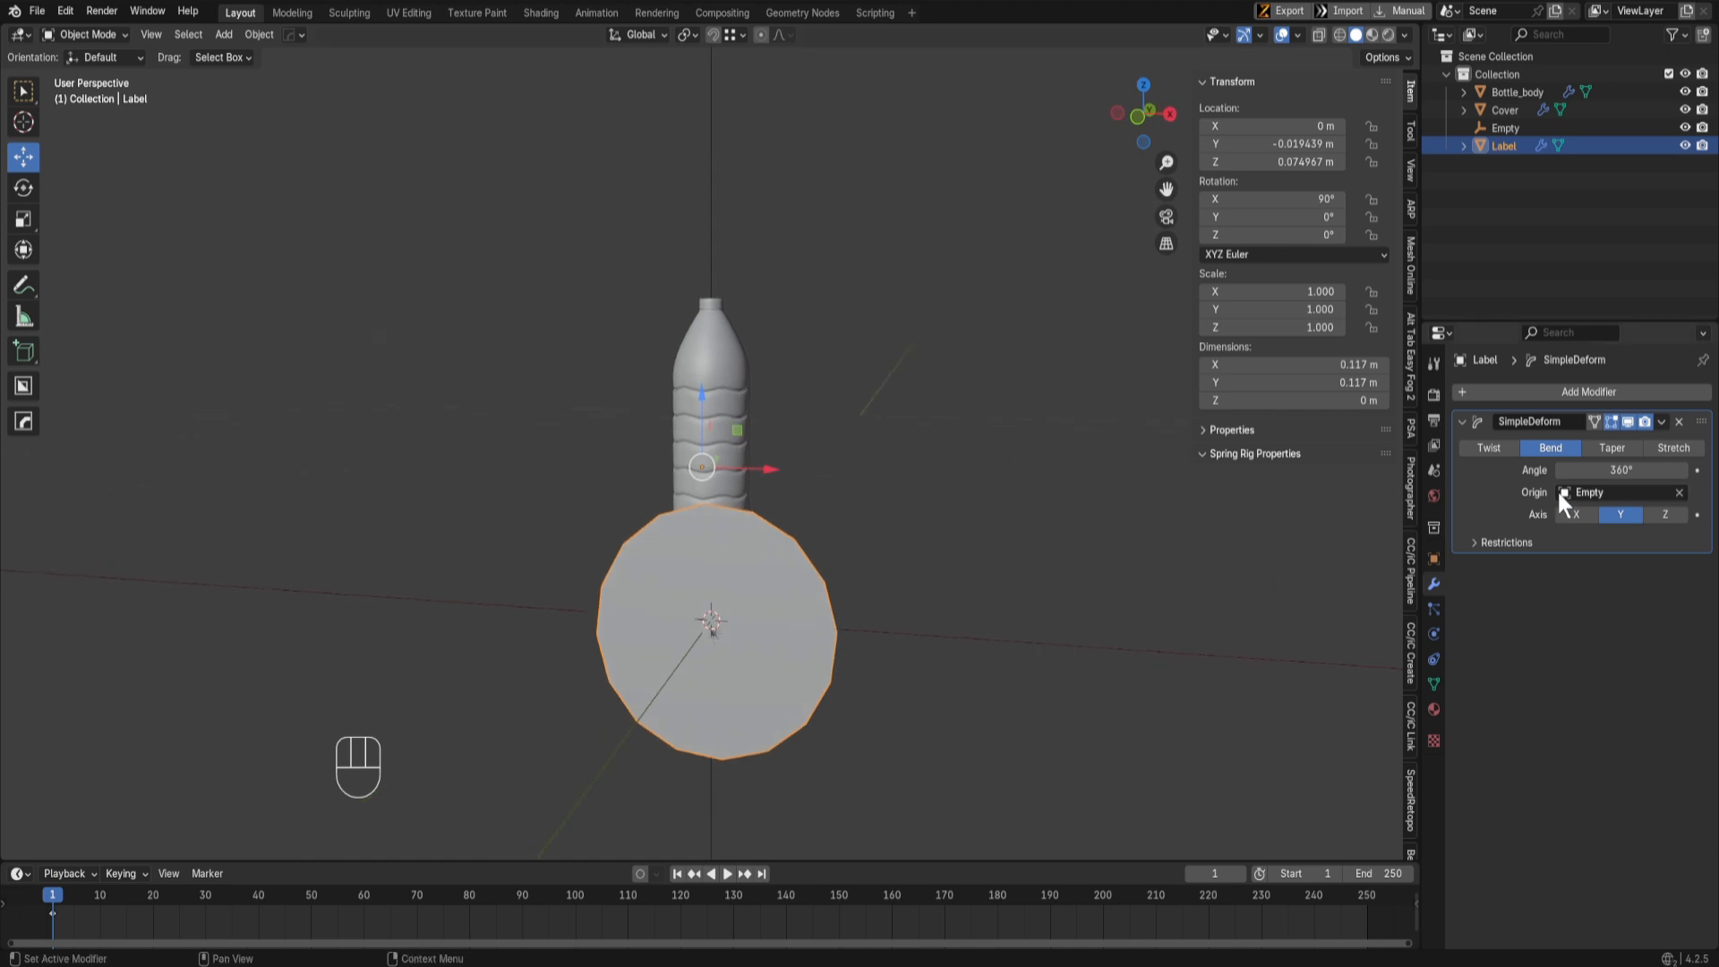
pyautogui.click(1663, 514)
# Step: Apply smooth shading to the ring-shaped label
pyautogui.moveTo(845, 523); pyautogui.dragTo(917, 443, button='middle')
pyautogui.scroll(5, 689, 623)
pyautogui.rightClick(762, 527)
pyautogui.click(732, 503)
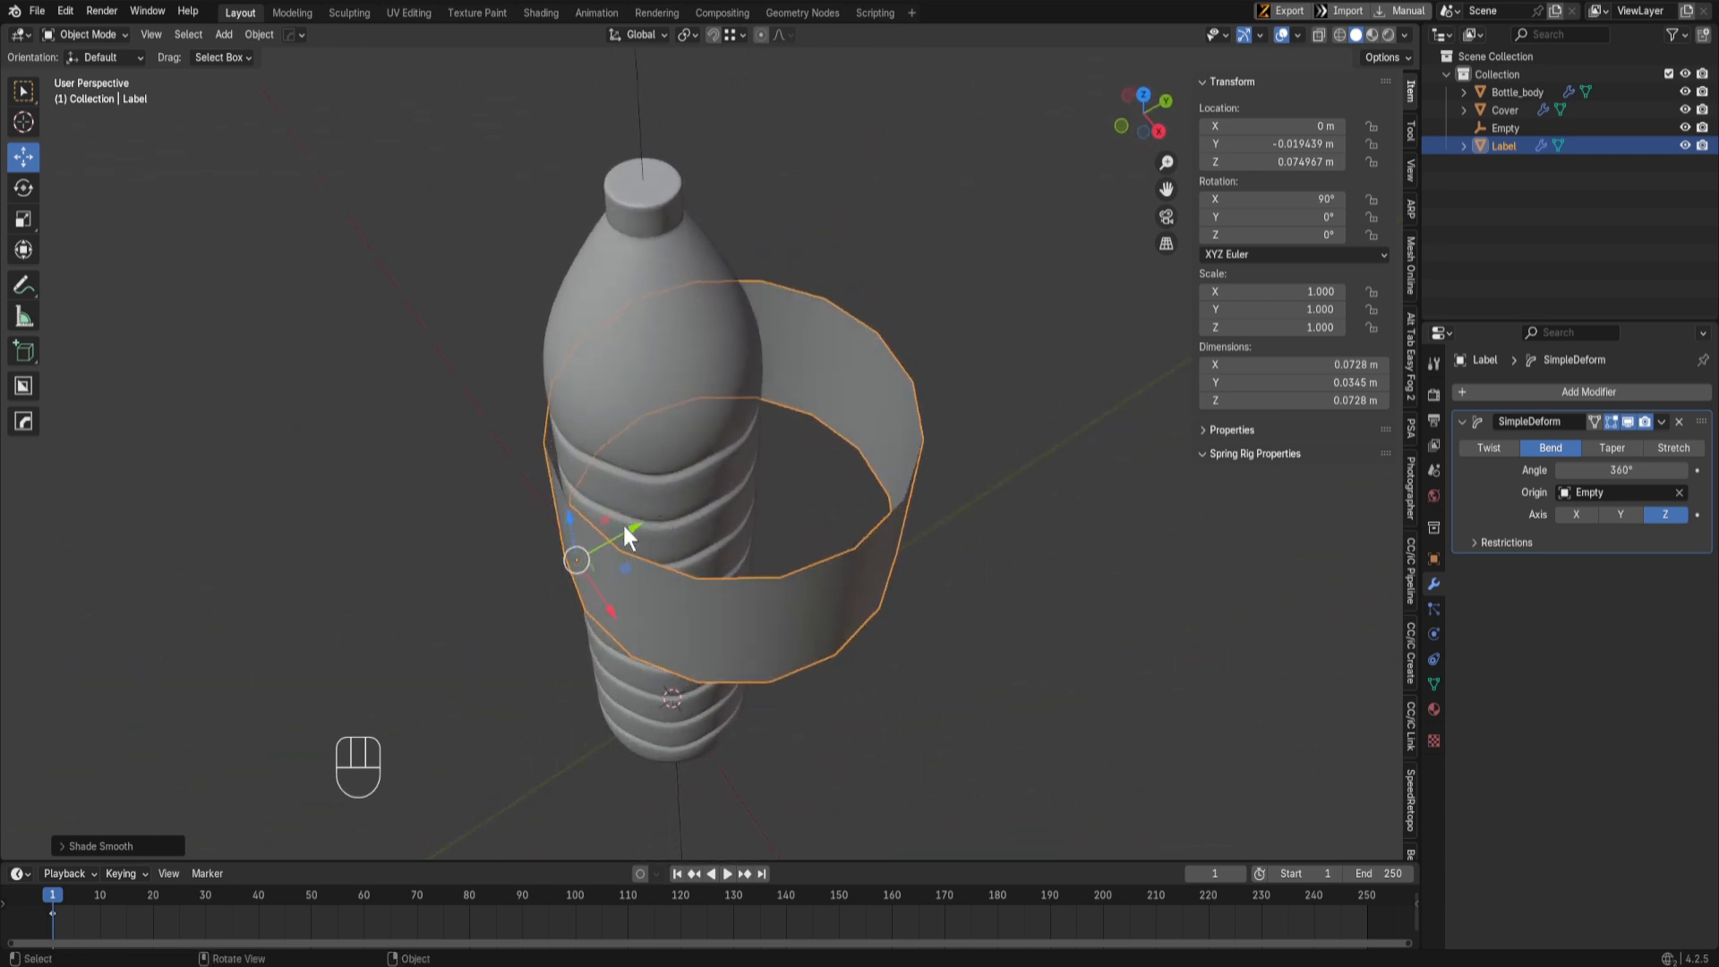
# Step: Try moving the Empty along negative Y to tighten the label ring, and undo the move
pyautogui.moveTo(624, 535); pyautogui.dragTo(743, 682, button='middle')
pyautogui.click(743, 682)
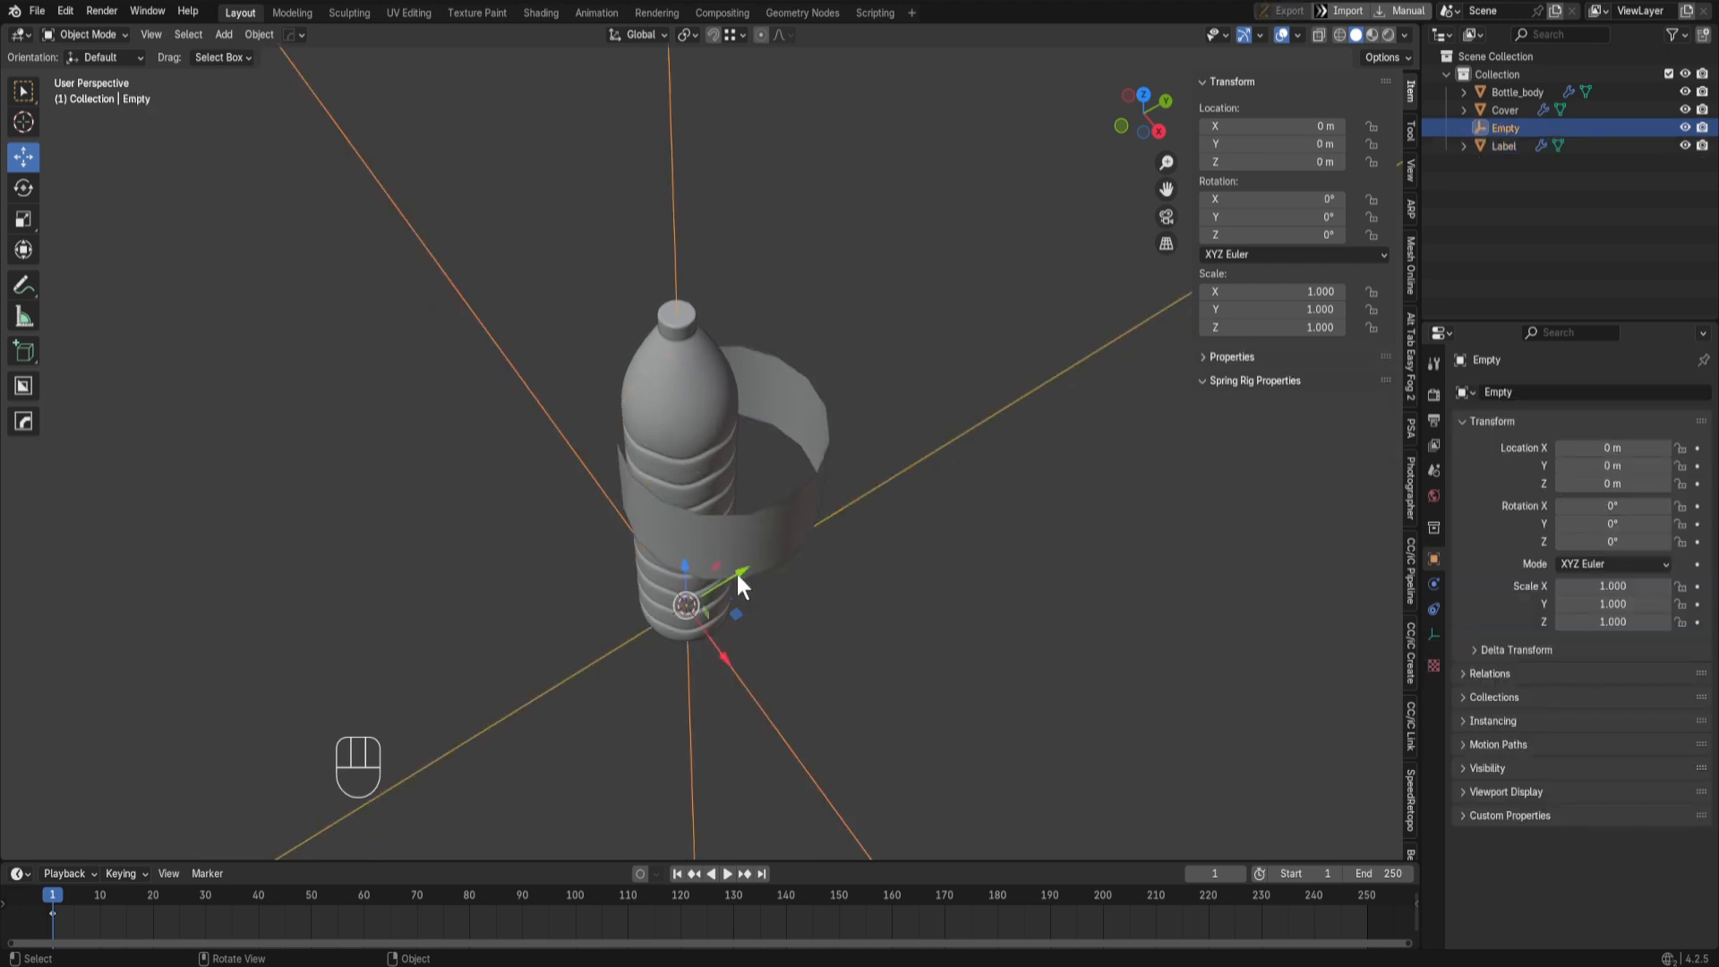
pyautogui.moveTo(738, 582); pyautogui.dragTo(698, 591)
pyautogui.scroll(4, 762, 583)
pyautogui.moveTo(763, 584); pyautogui.dragTo(655, 557, button='middle')
pyautogui.hotkey('ctrl', 'z')
# Step: Try moving the label itself along Y, and undo the move
pyautogui.click(652, 556)
pyautogui.scroll(-3, 685, 505)
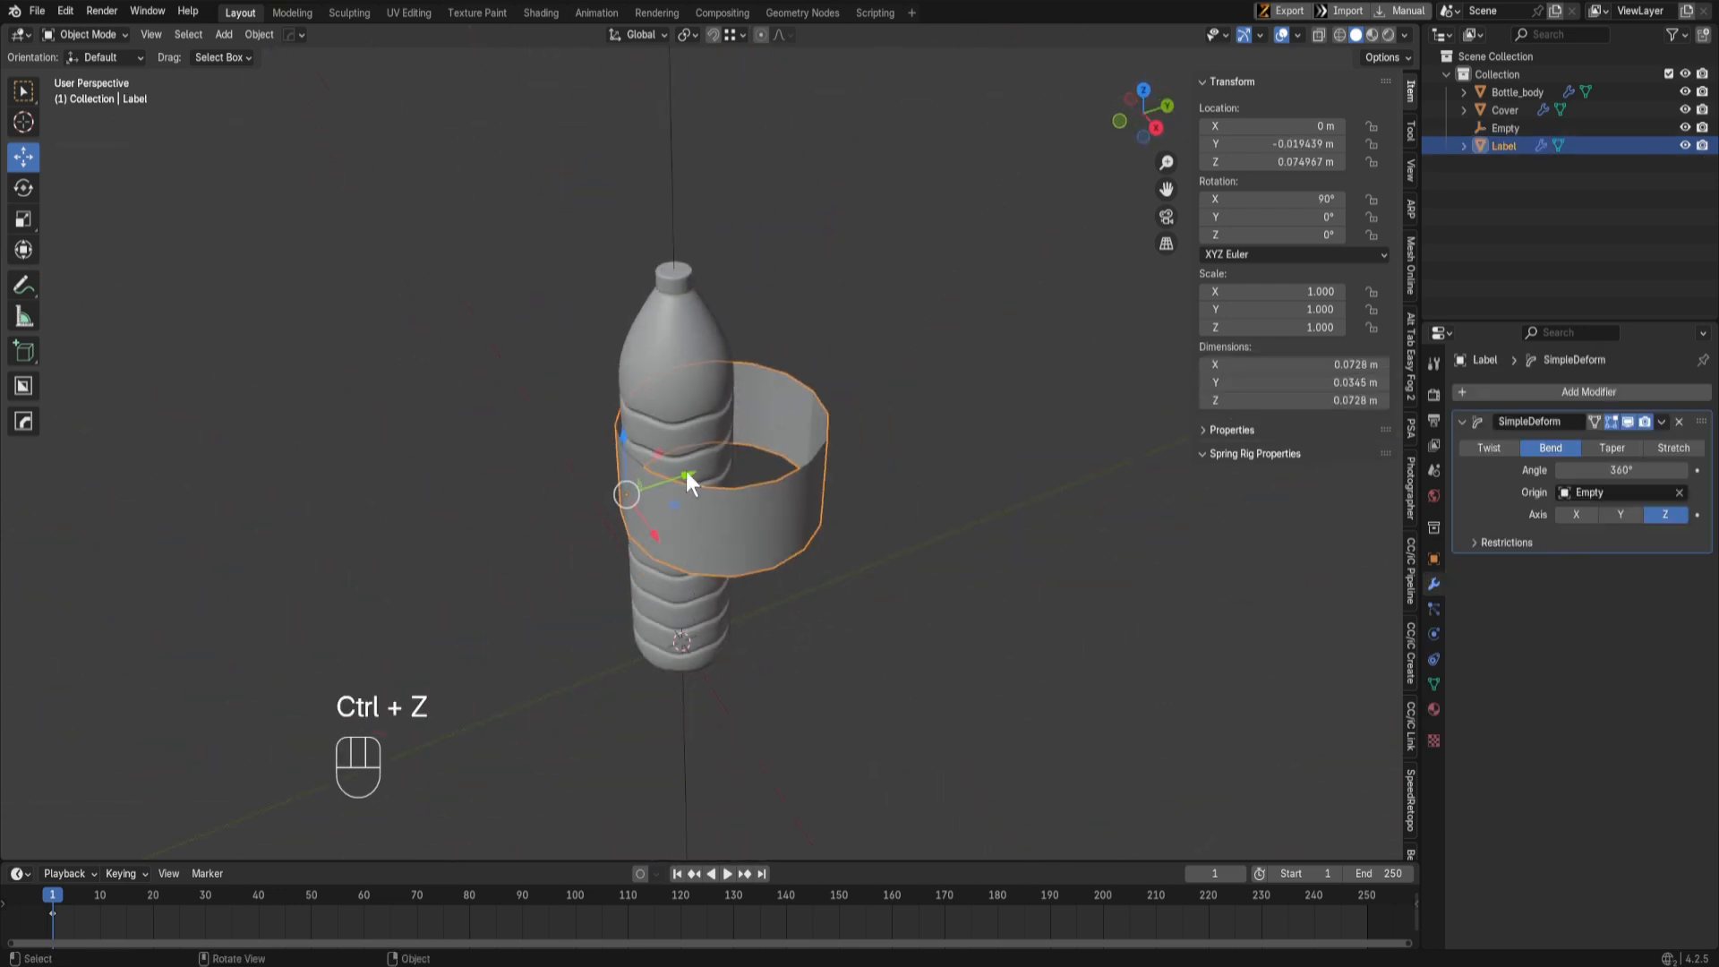
pyautogui.moveTo(685, 480); pyautogui.dragTo(784, 487)
pyautogui.hotkey('ctrl', 'z')
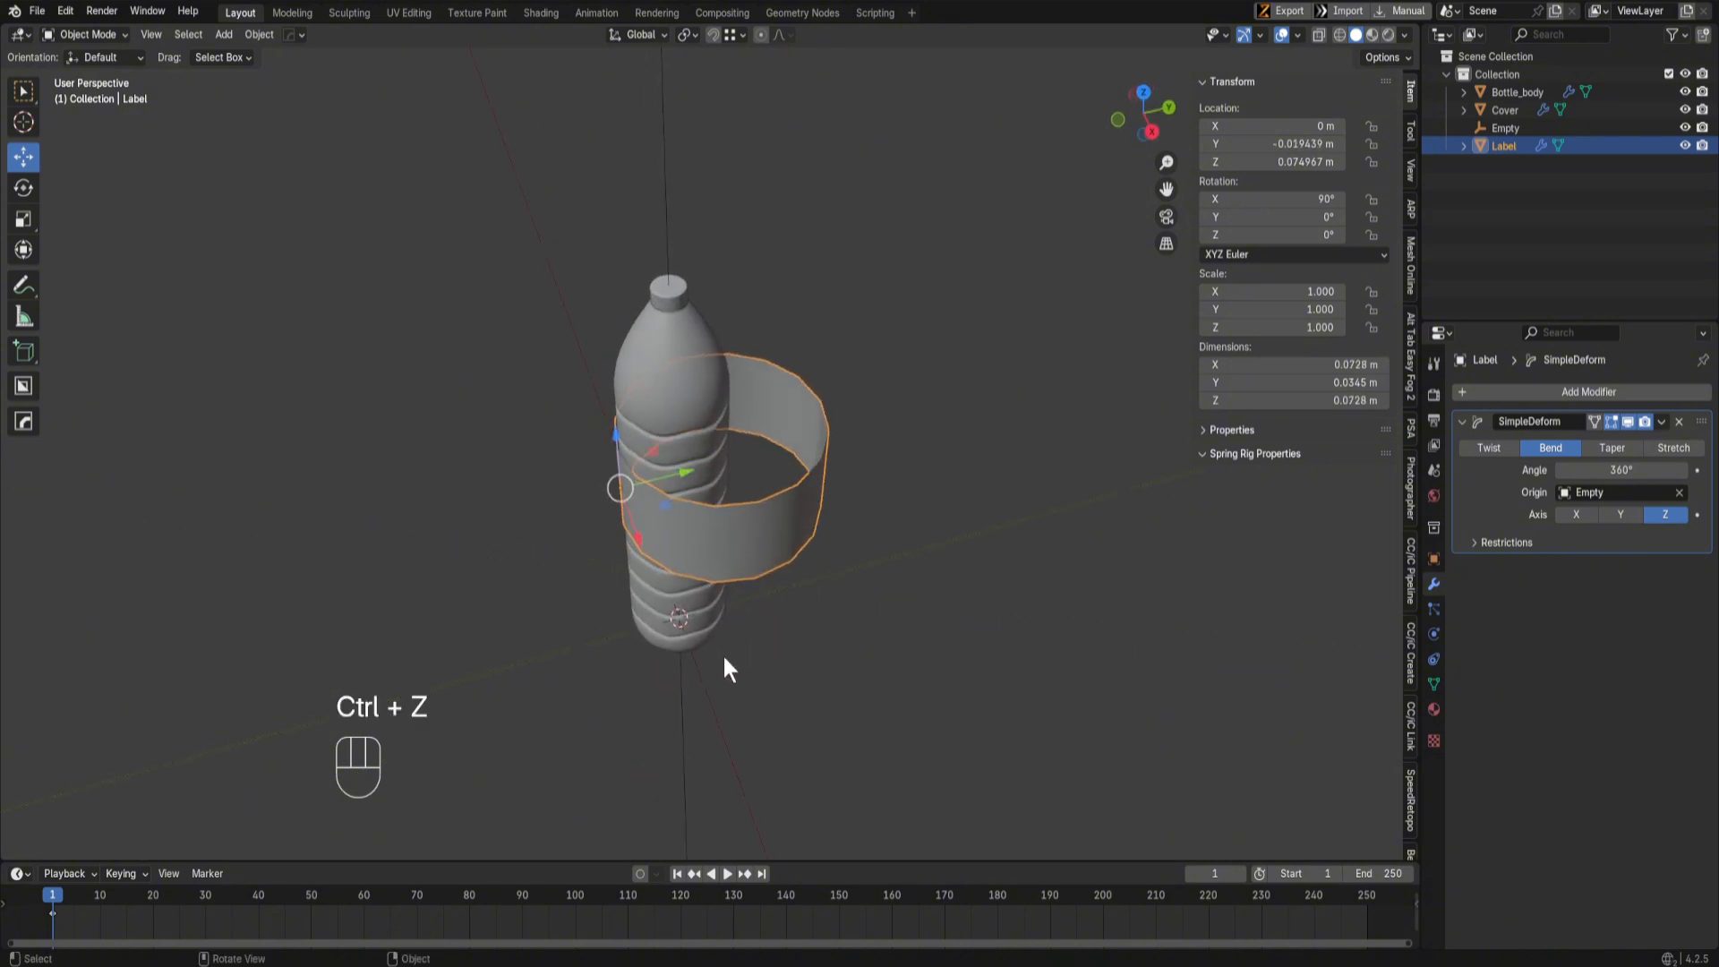
# Step: Move the Empty along Y to about -0.0171 m so the label wraps around the bottle
pyautogui.click(693, 690)
pyautogui.moveTo(739, 607); pyautogui.dragTo(696, 623)
pyautogui.scroll(4, 681, 626)
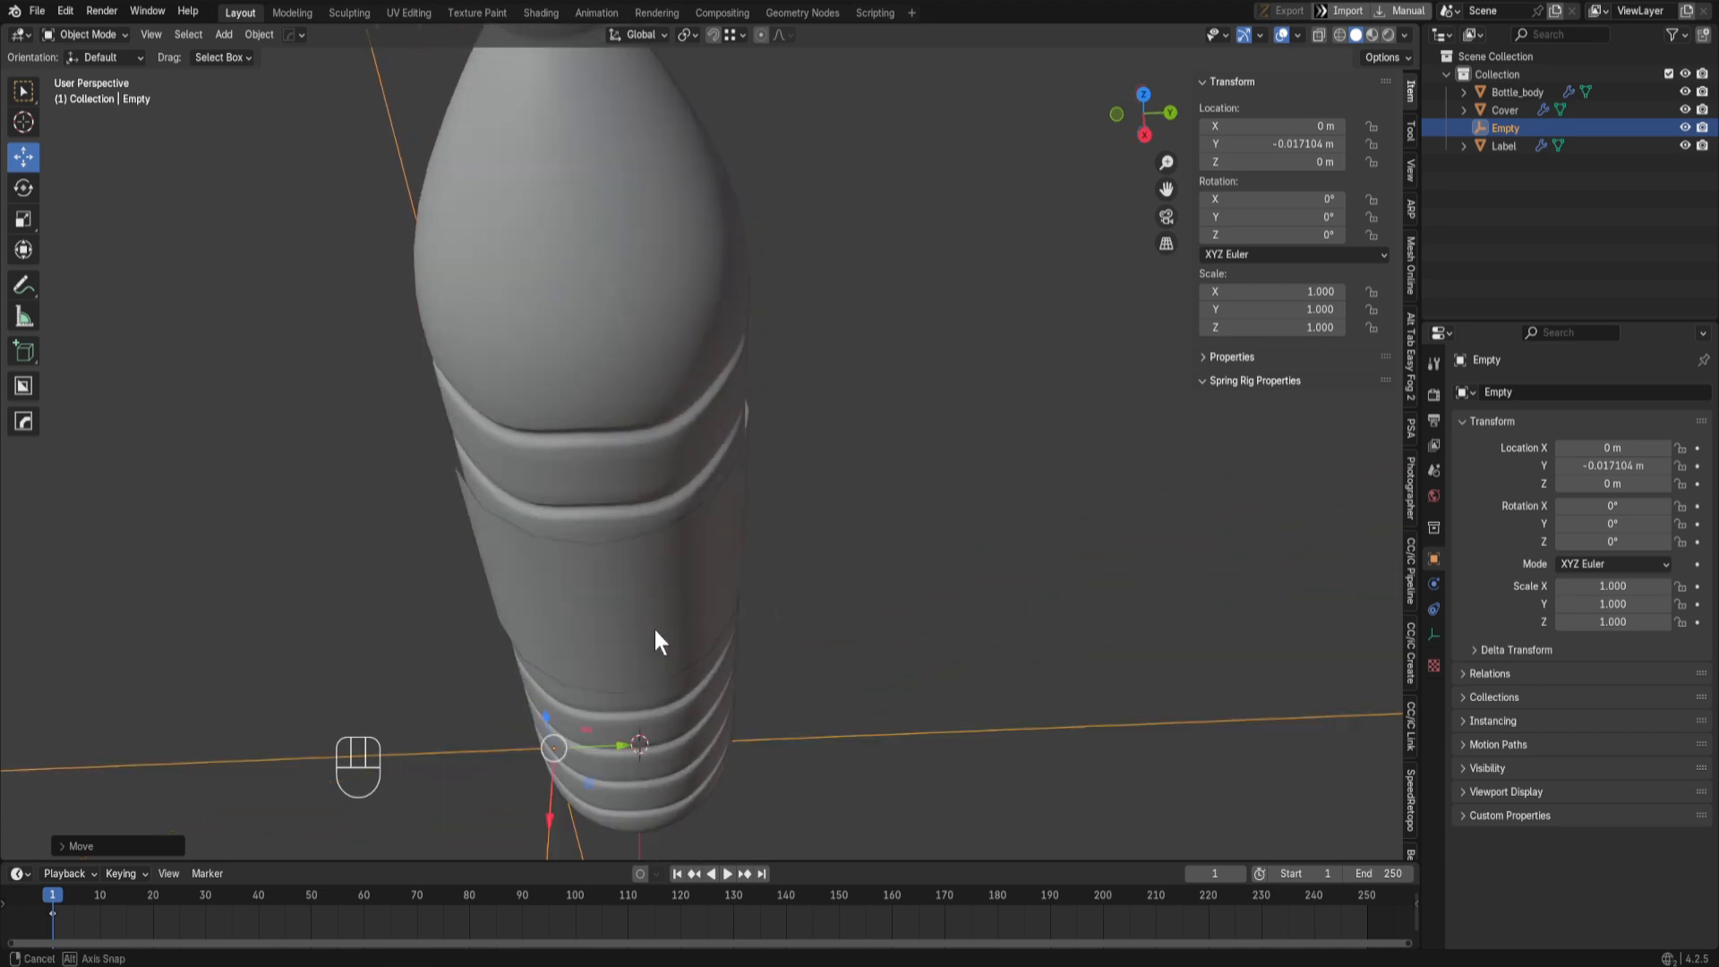
# Step: Fine-tune the Empty's Y position to about -0.01702 m, checking the label's fit from above in wireframe
pyautogui.moveTo(659, 641); pyautogui.dragTo(1002, 723, button='middle')
pyautogui.press('KP_7')
pyautogui.hotkey('shift', 'z')
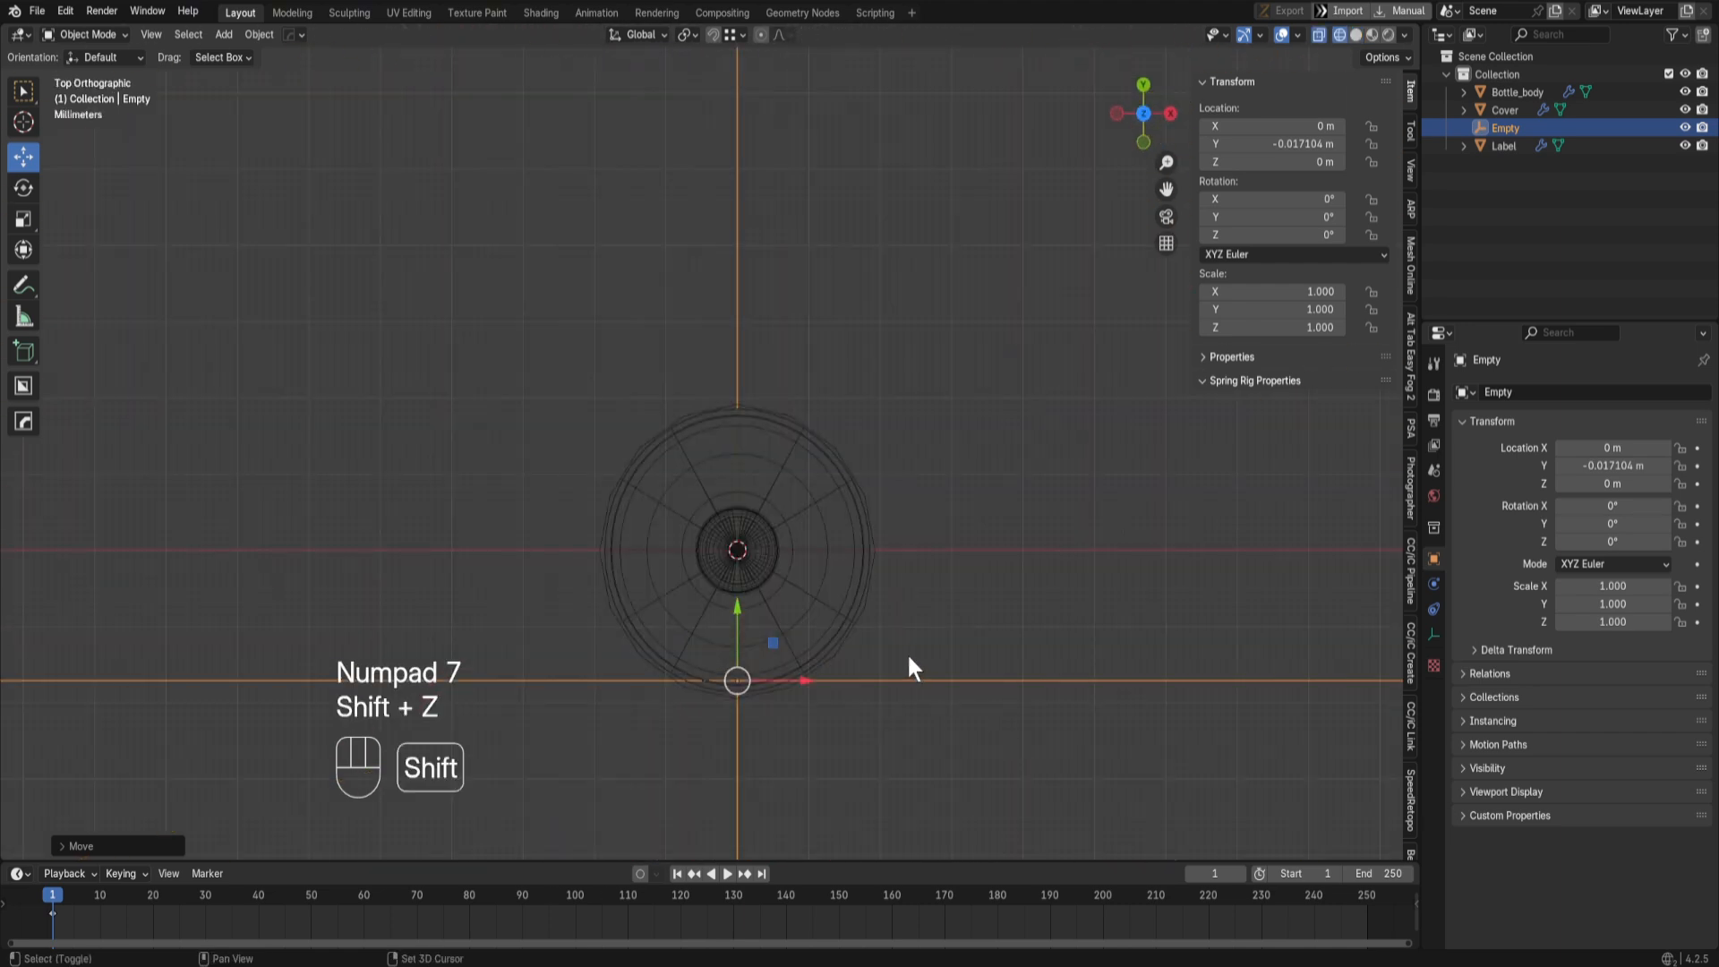
pyautogui.scroll(3, 795, 584)
pyautogui.keyDown('shift'); pyautogui.moveTo(800, 580); pyautogui.dragTo(810, 448, button='middle'); pyautogui.keyUp('shift')
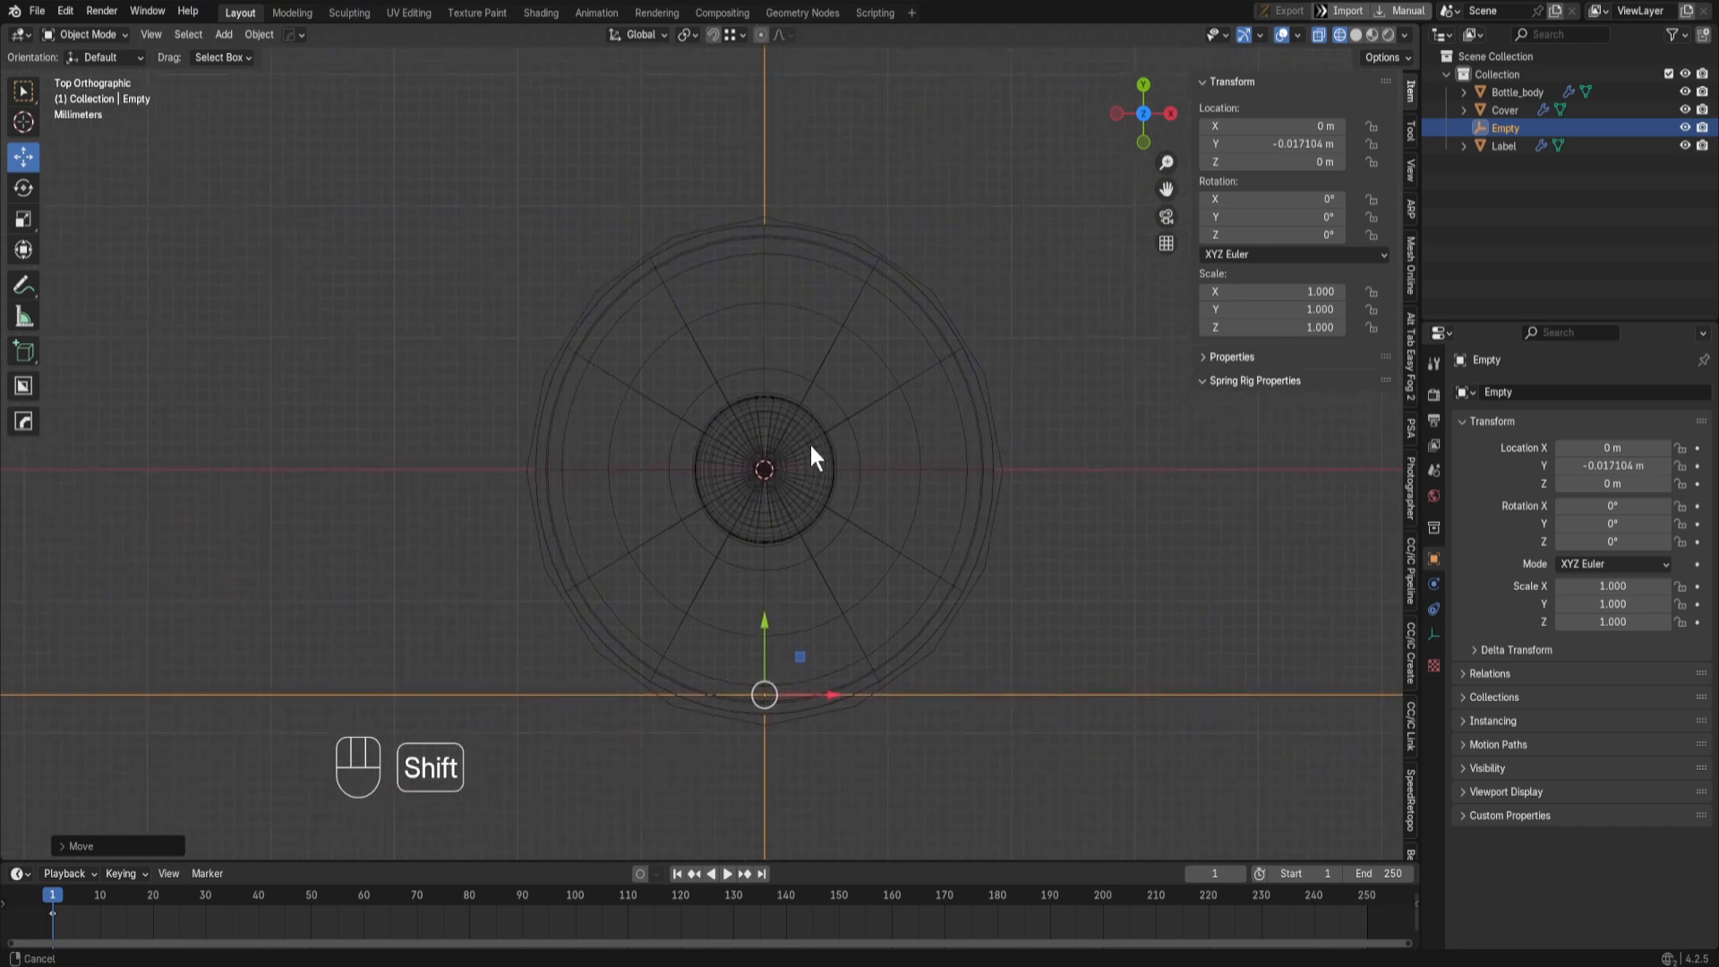
pyautogui.press('g')
pyautogui.press('y')
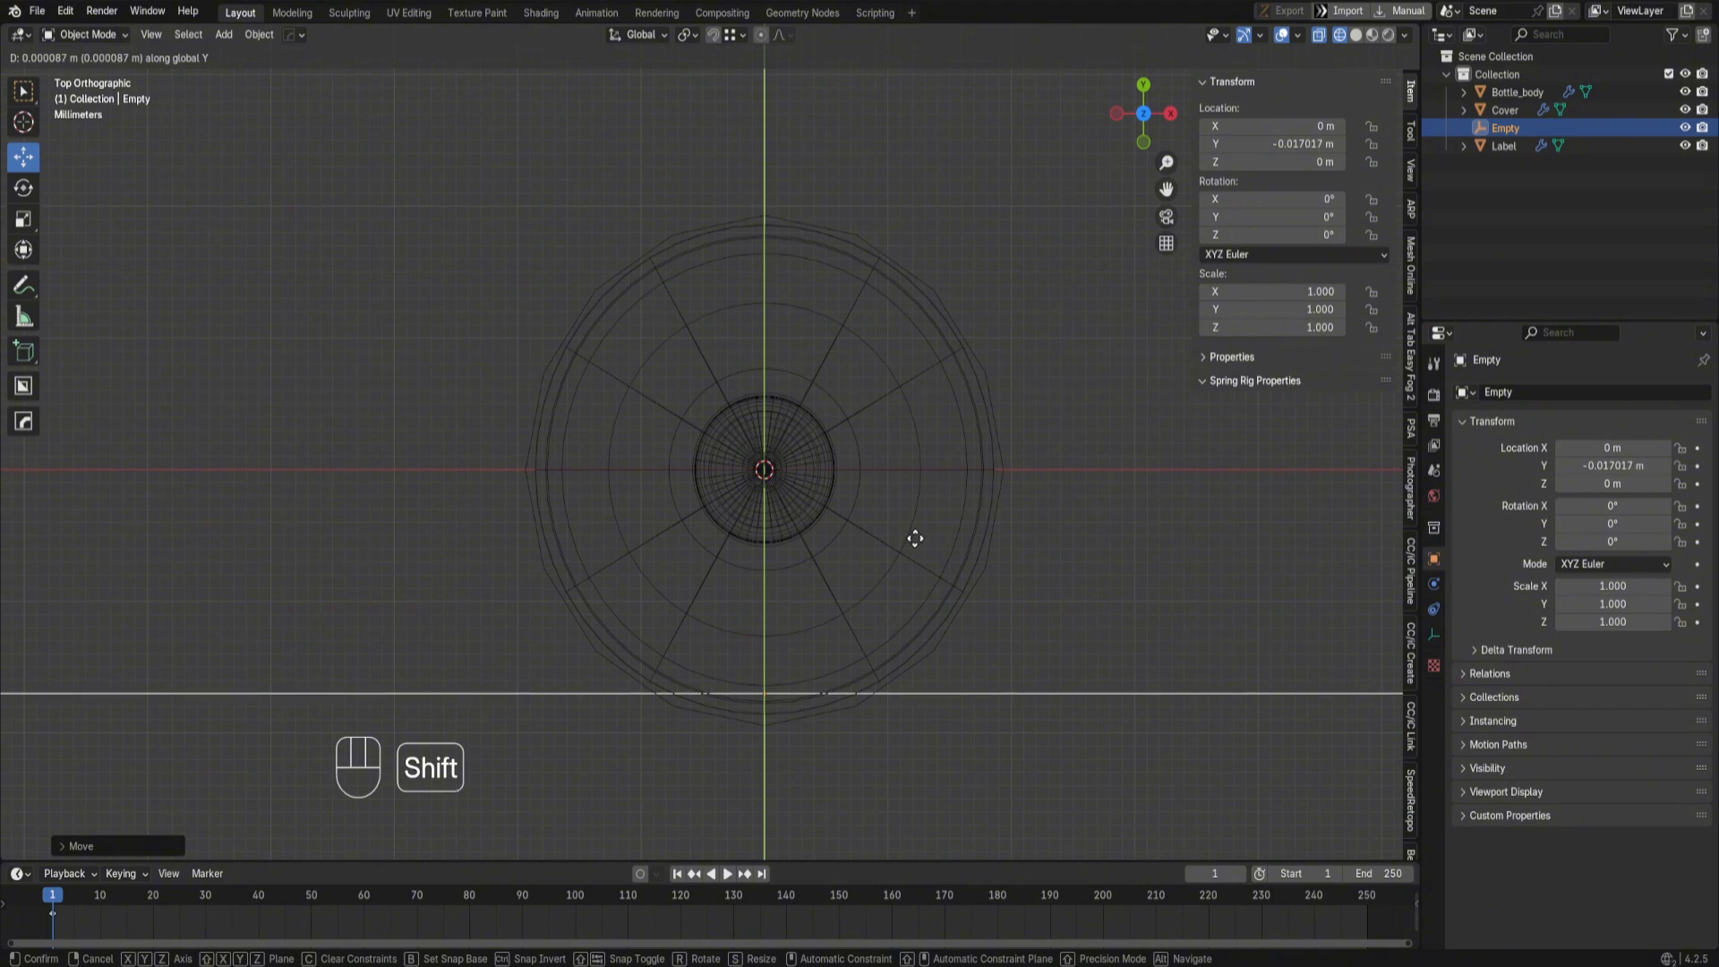
pyautogui.click(915, 539)
pyautogui.scroll(-4, 912, 545)
pyautogui.hotkey('shift', 'z')
# Step: Select the outermost vertical edges at both ends of the label's flat mesh, using edge selection in Edit Mode
pyautogui.moveTo(911, 546)
pyautogui.mouseDown(button='middle')
pyautogui.moveTo(755, 439)
pyautogui.moveTo(797, 511)
pyautogui.moveTo(599, 453)
pyautogui.moveTo(491, 453)
pyautogui.mouseUp(button='middle')
pyautogui.scroll(5, 749, 587)
pyautogui.press('Tab')
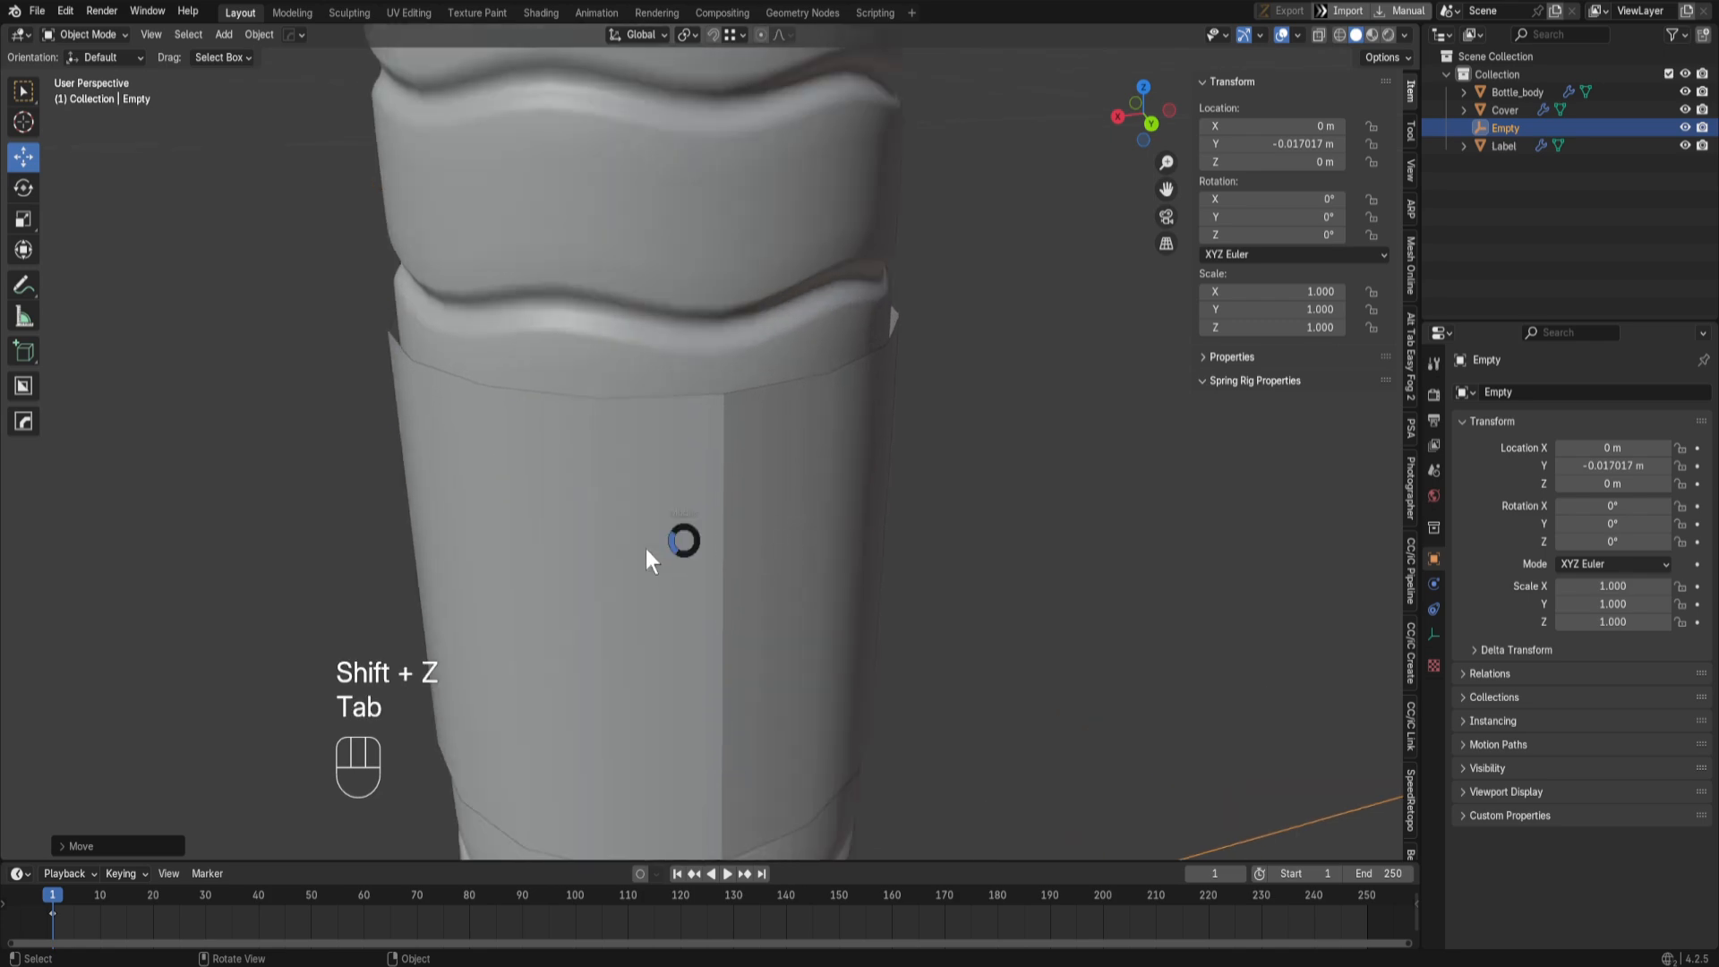
pyautogui.moveTo(819, 528); pyautogui.dragTo(716, 543, button='middle')
pyautogui.click(715, 543)
pyautogui.press('Tab')
pyautogui.moveTo(539, 544); pyautogui.dragTo(747, 536, button='middle')
pyautogui.scroll(-3, 716, 537)
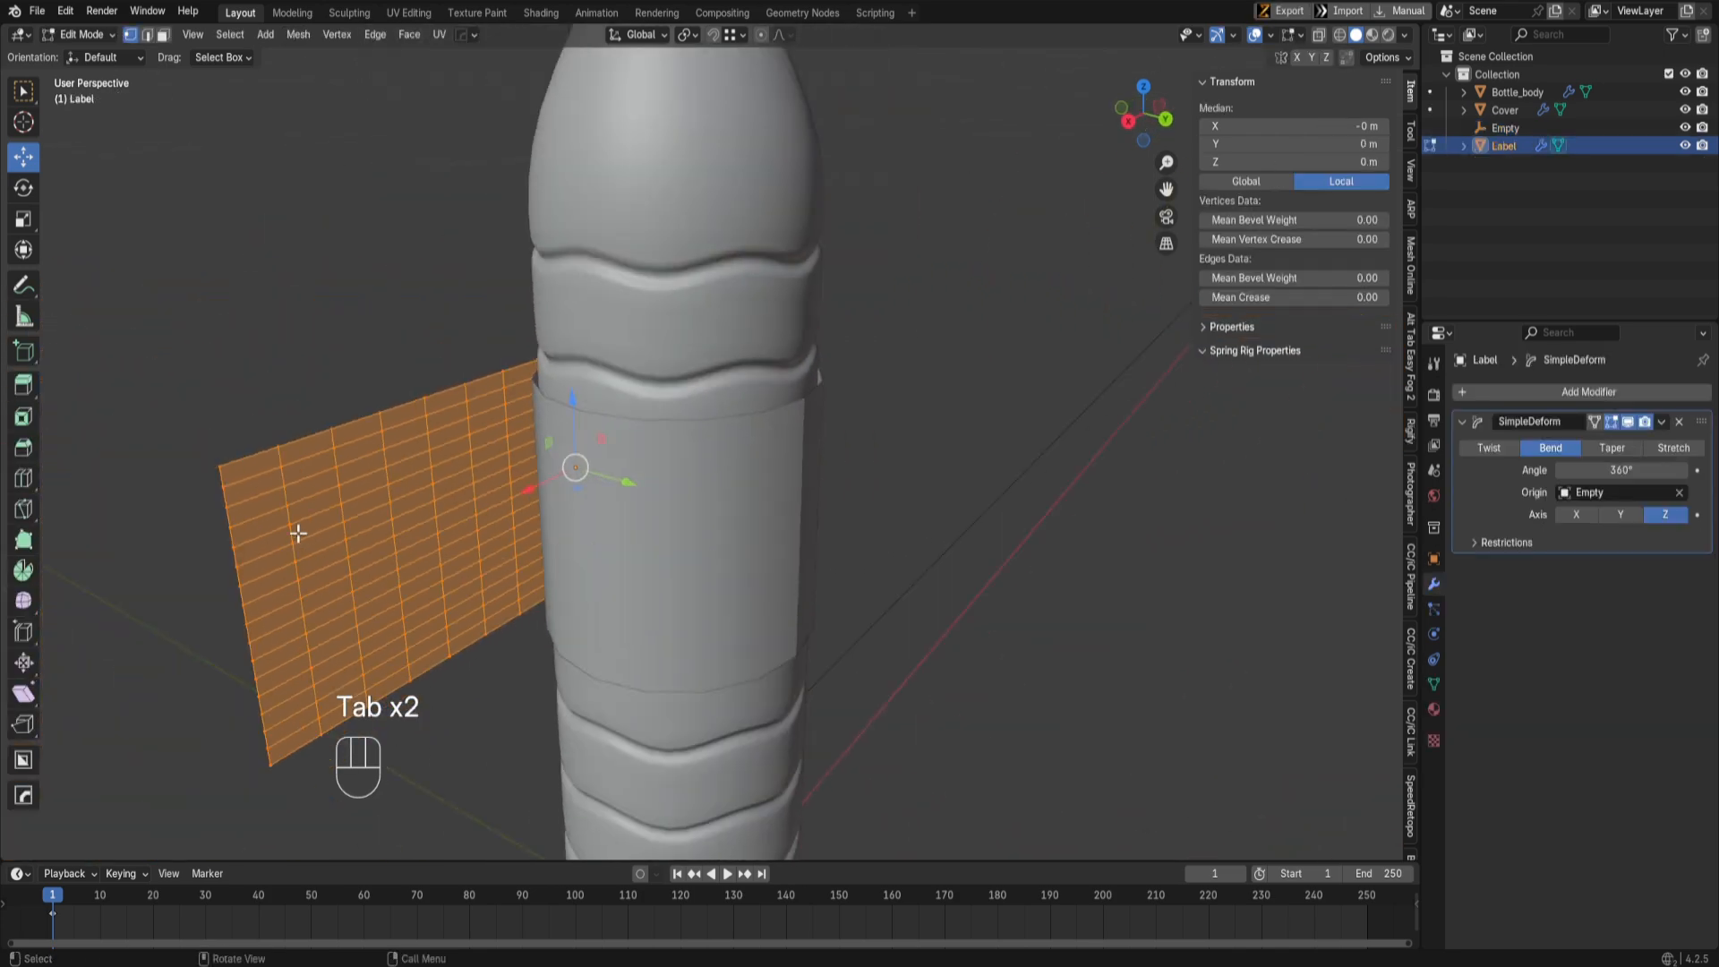
pyautogui.moveTo(201, 463); pyautogui.dragTo(271, 836)
pyautogui.keyDown('shift'); pyautogui.moveTo(285, 816); pyautogui.dragTo(170, 741, button='middle'); pyautogui.keyUp('shift')
pyautogui.scroll(-3, 1164, 662)
pyautogui.moveTo(1253, 663); pyautogui.dragTo(948, 621, button='middle')
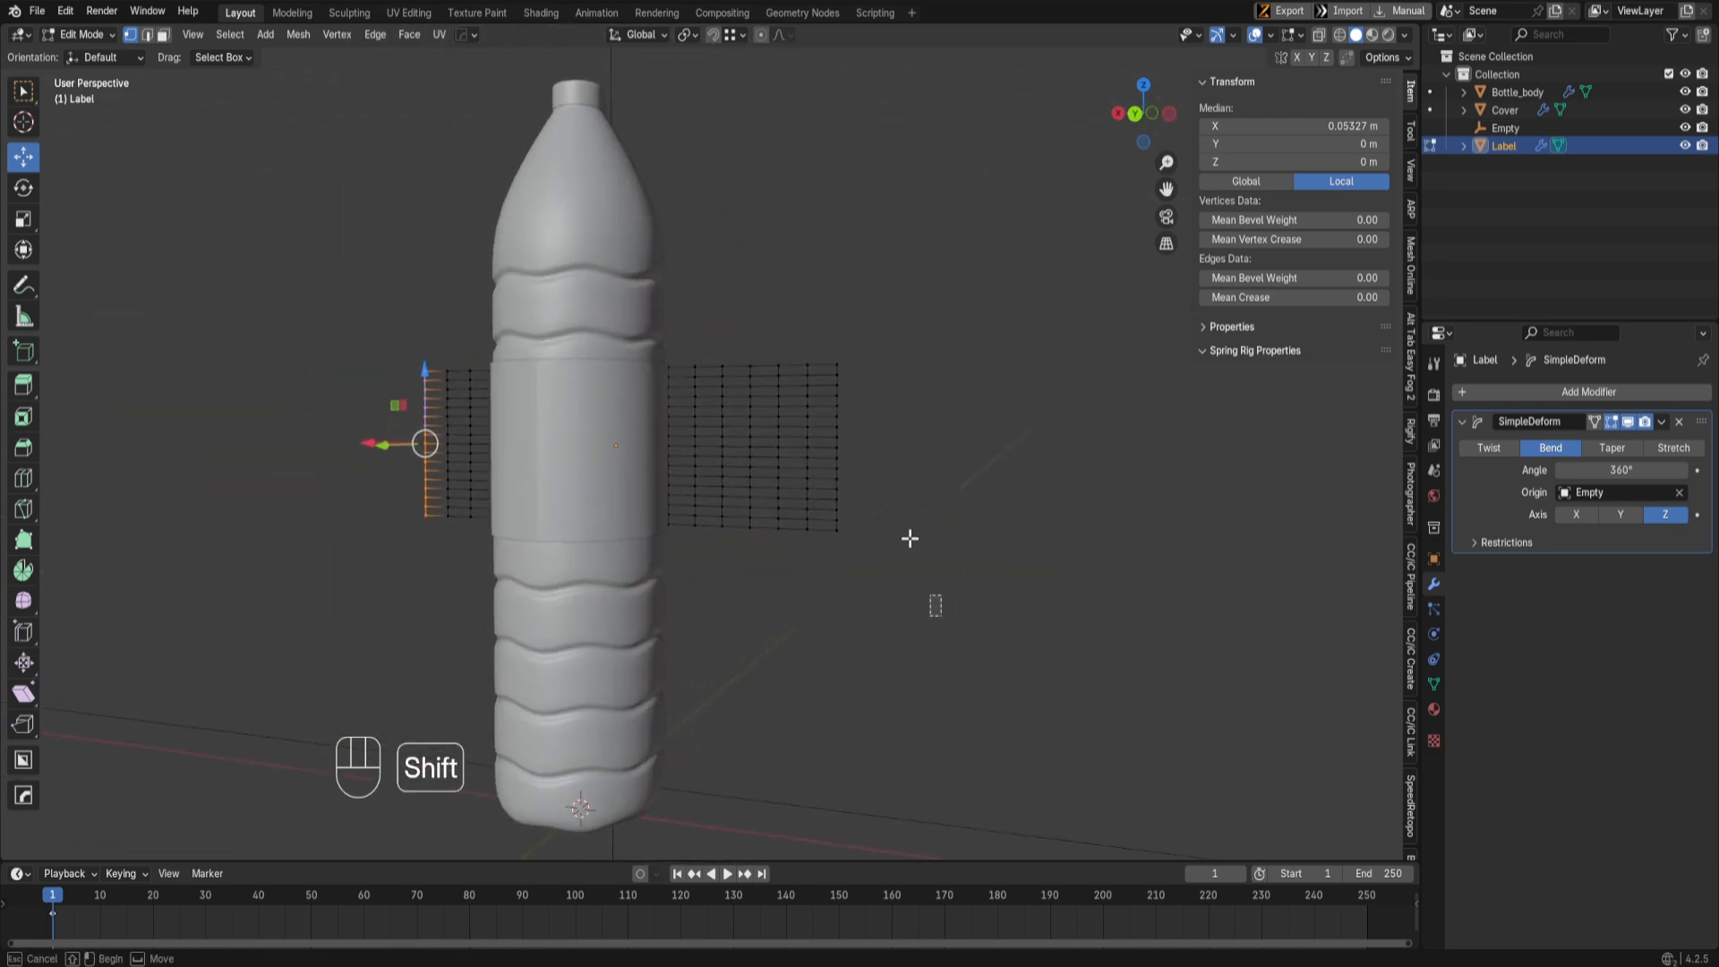
pyautogui.keyDown('shift'); pyautogui.moveTo(942, 618); pyautogui.dragTo(826, 305); pyautogui.keyUp('shift')
pyautogui.press('Tab')
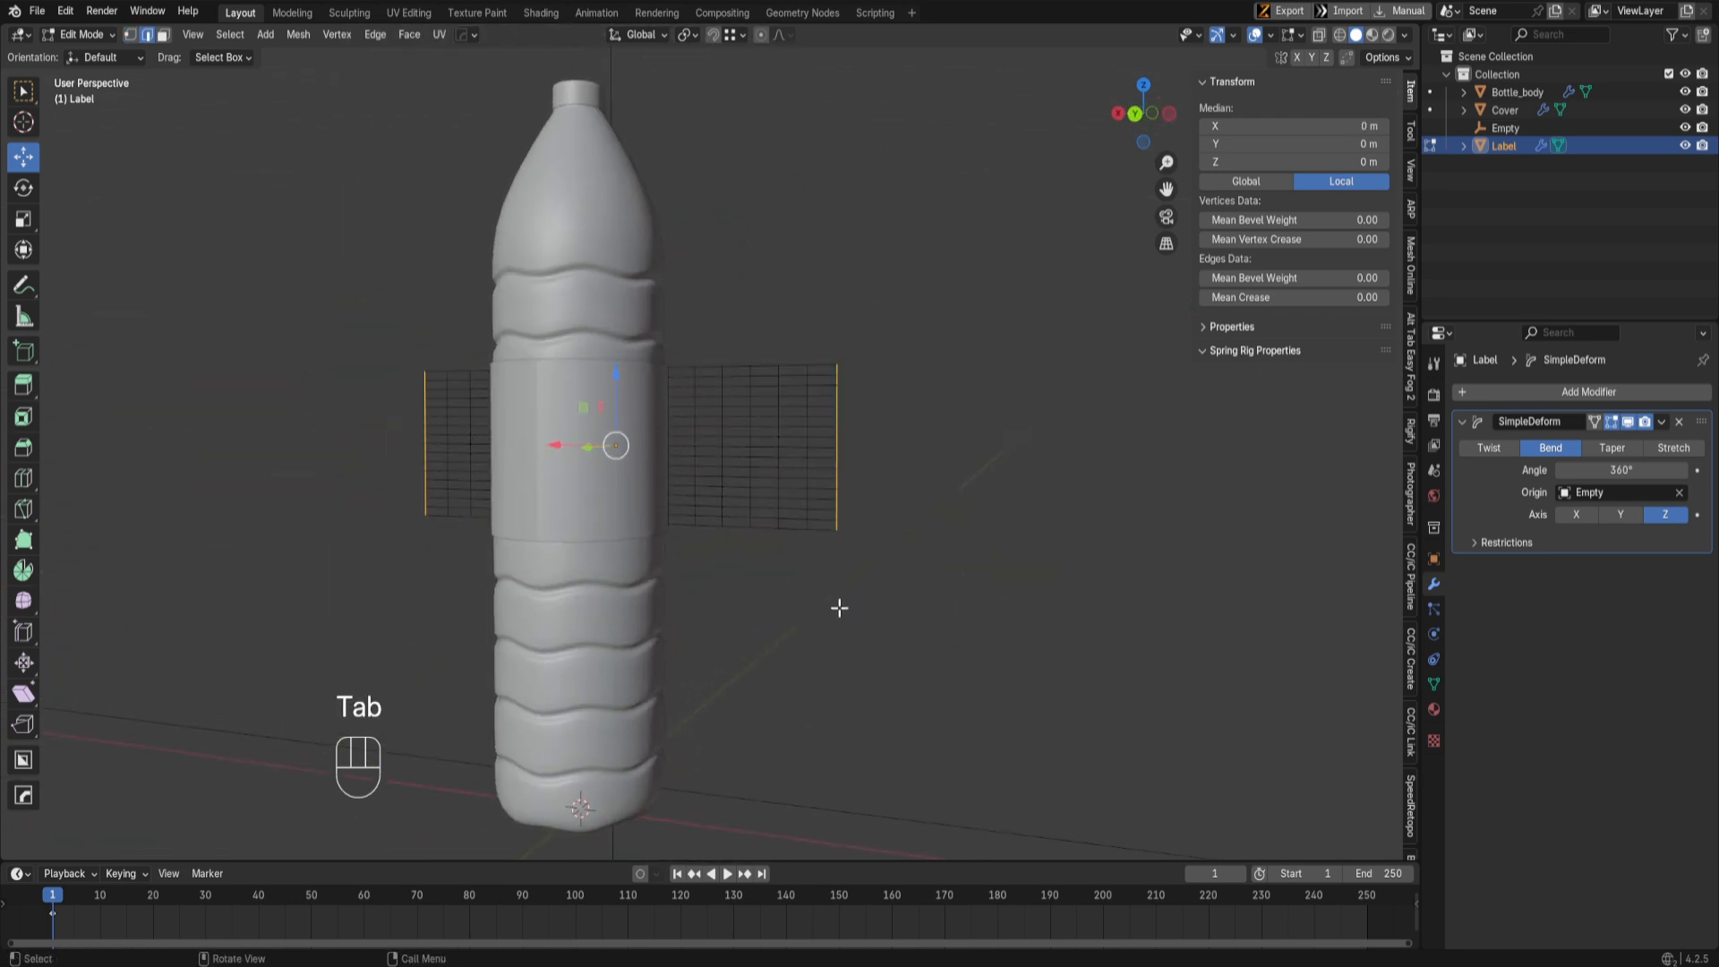
pyautogui.moveTo(837, 602); pyautogui.dragTo(614, 496, button='middle')
pyautogui.scroll(3, 618, 506)
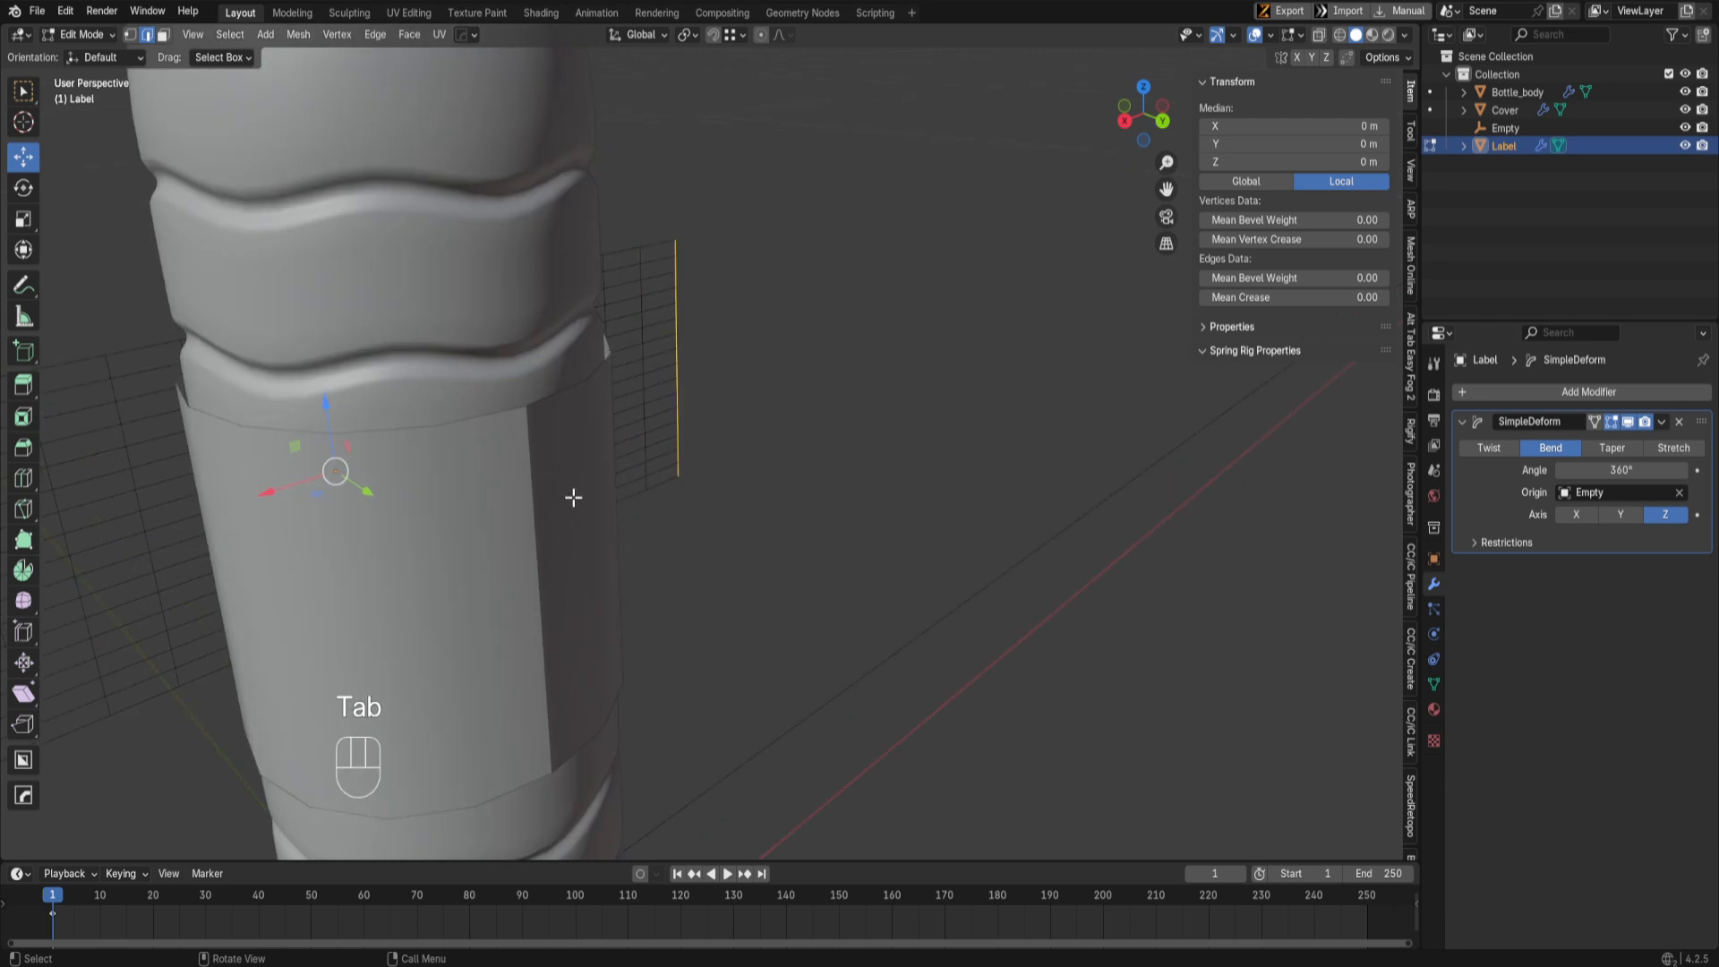
# Step: Mark the label's open seam, return to Object Mode, and add a Weld modifier to the label to join its two ends
pyautogui.press('d')
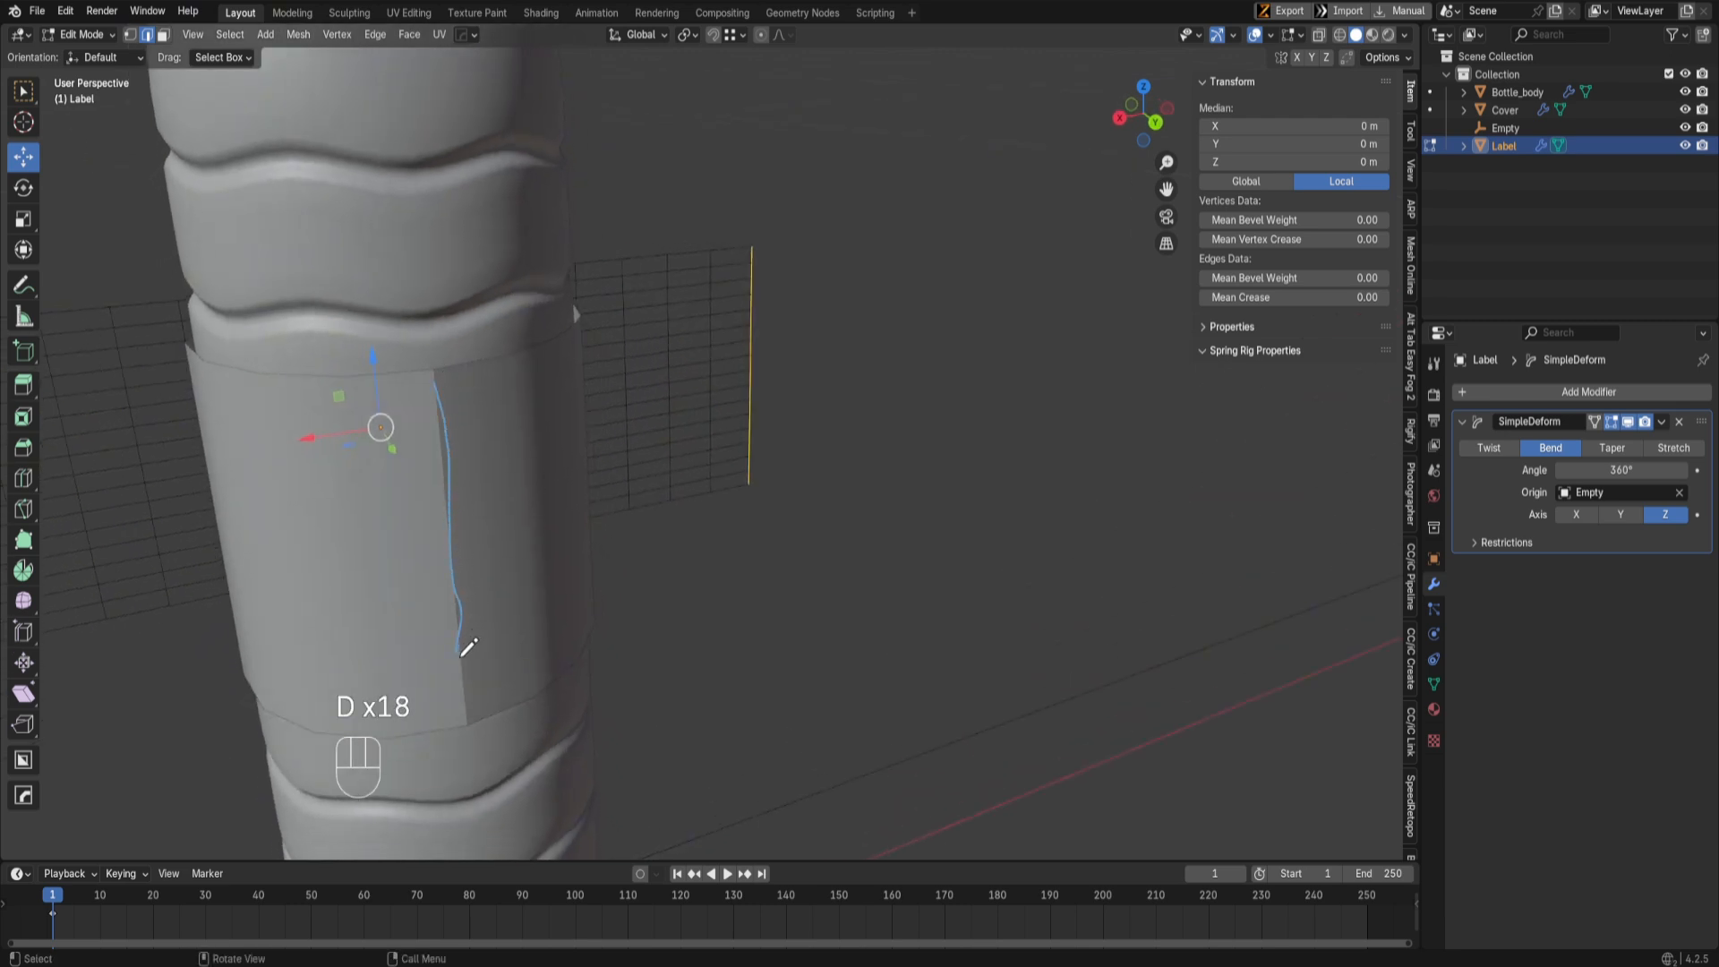
pyautogui.scroll(-3, 915, 509)
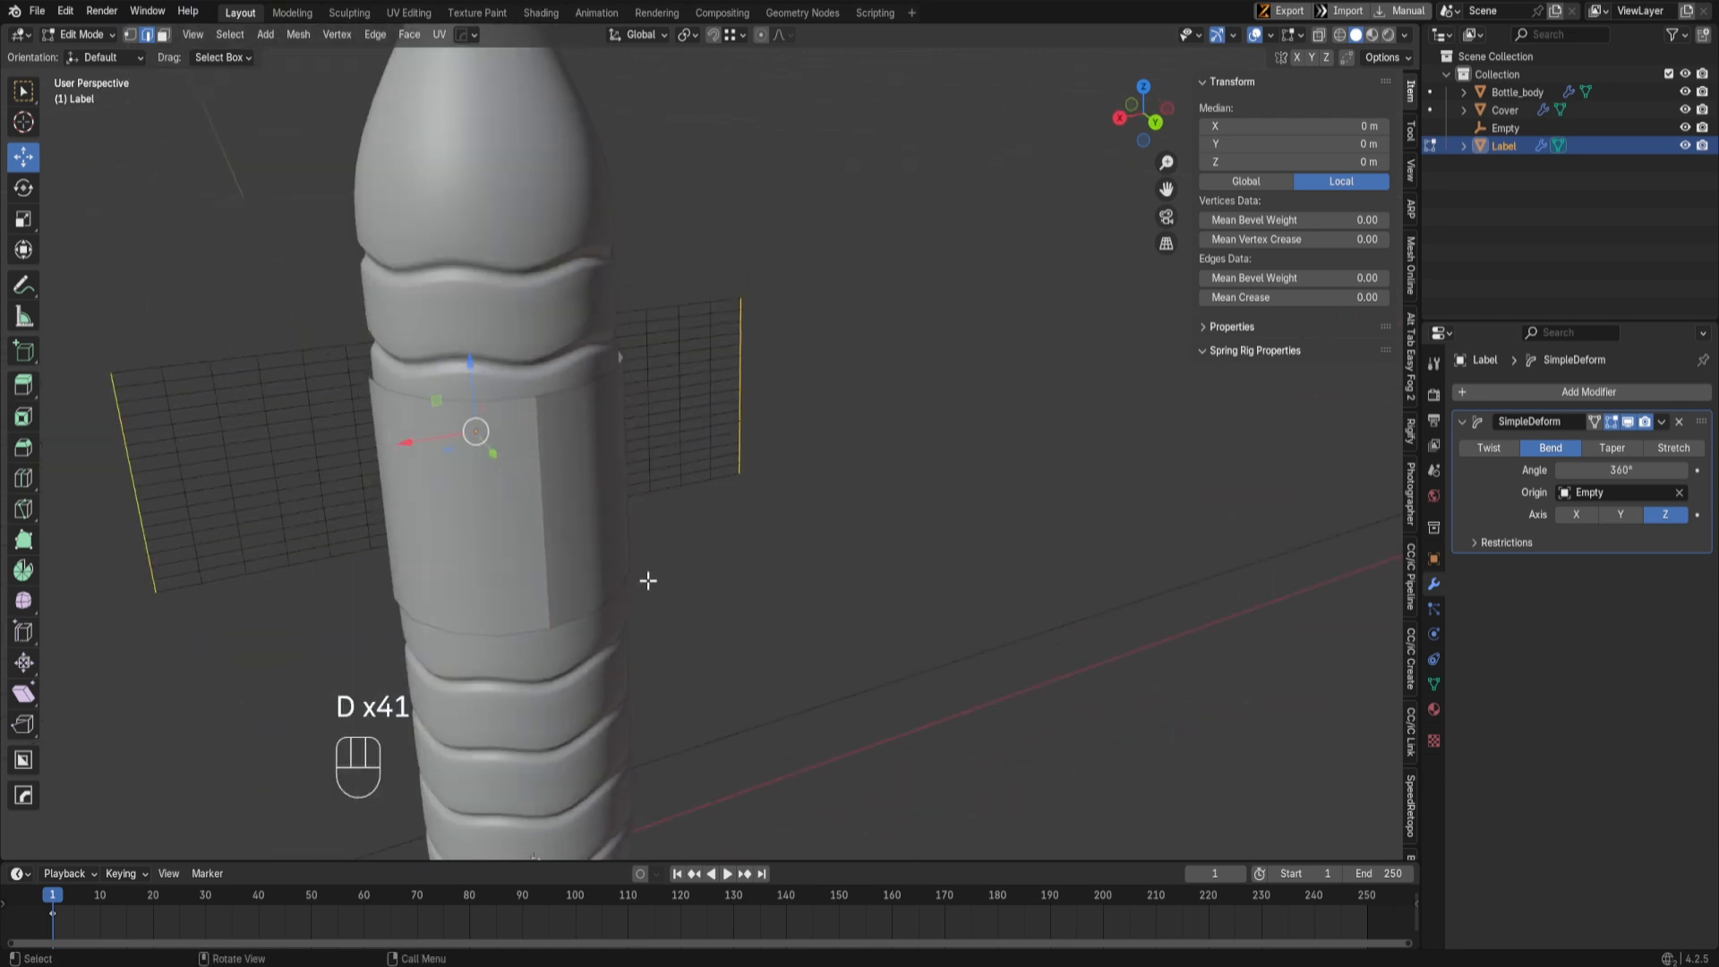
pyautogui.press('Tab')
pyautogui.click(1527, 391)
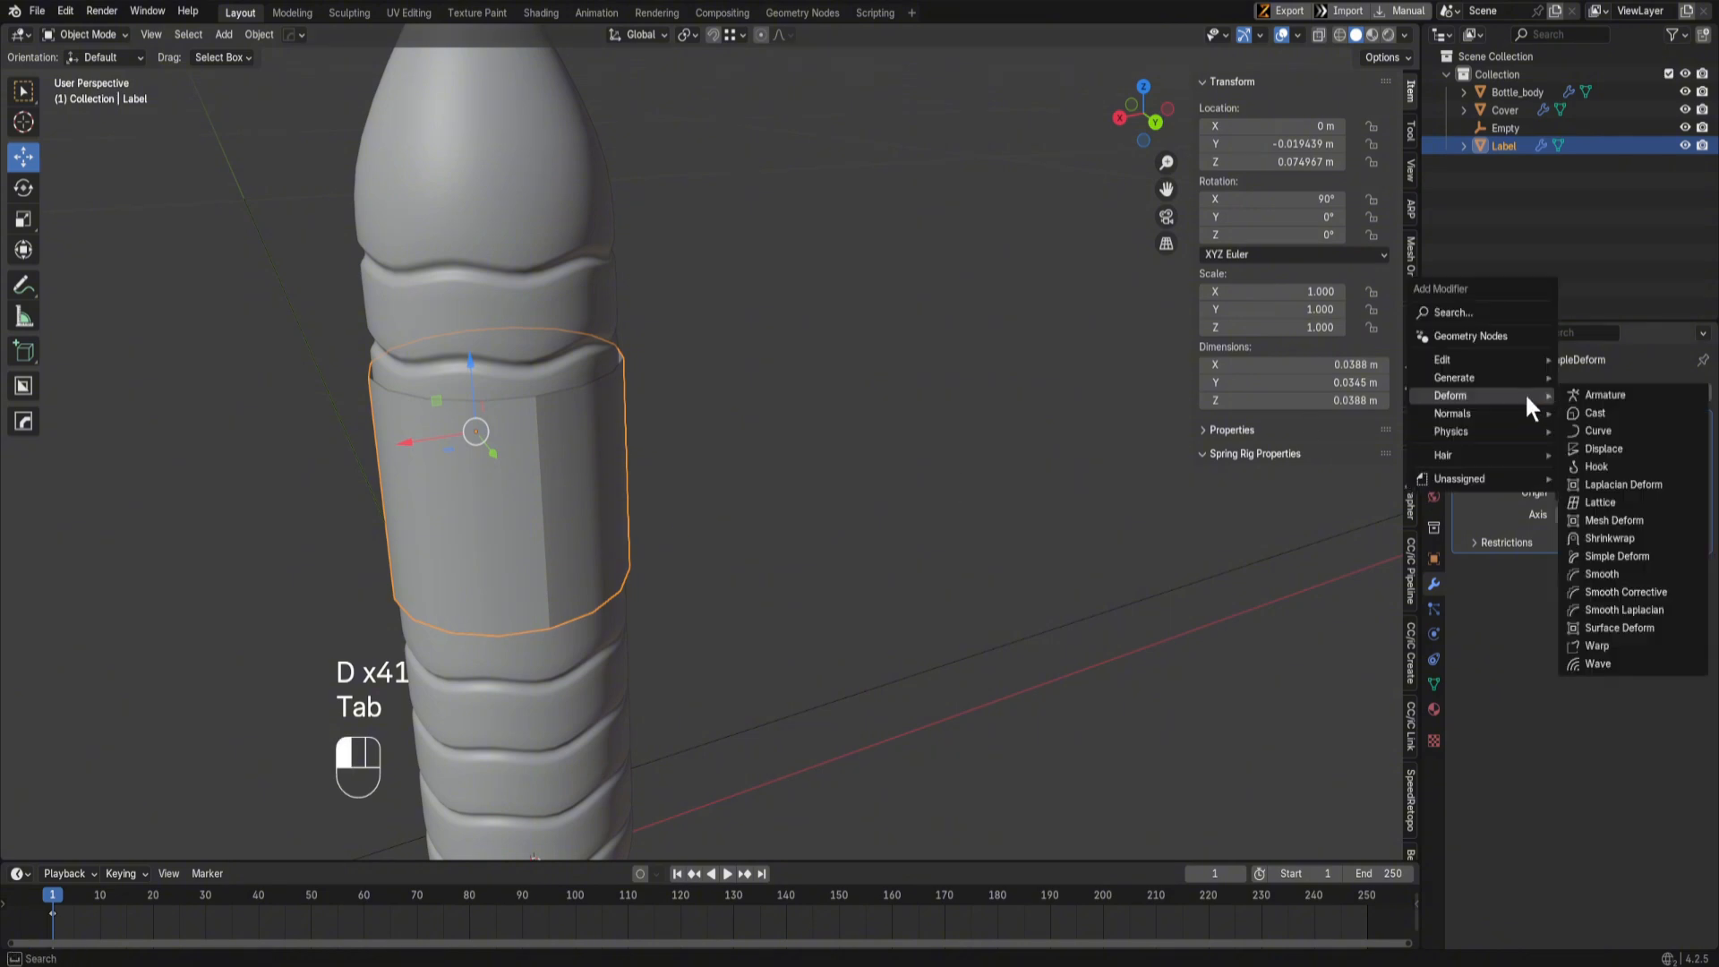
pyautogui.moveTo(1478, 375)
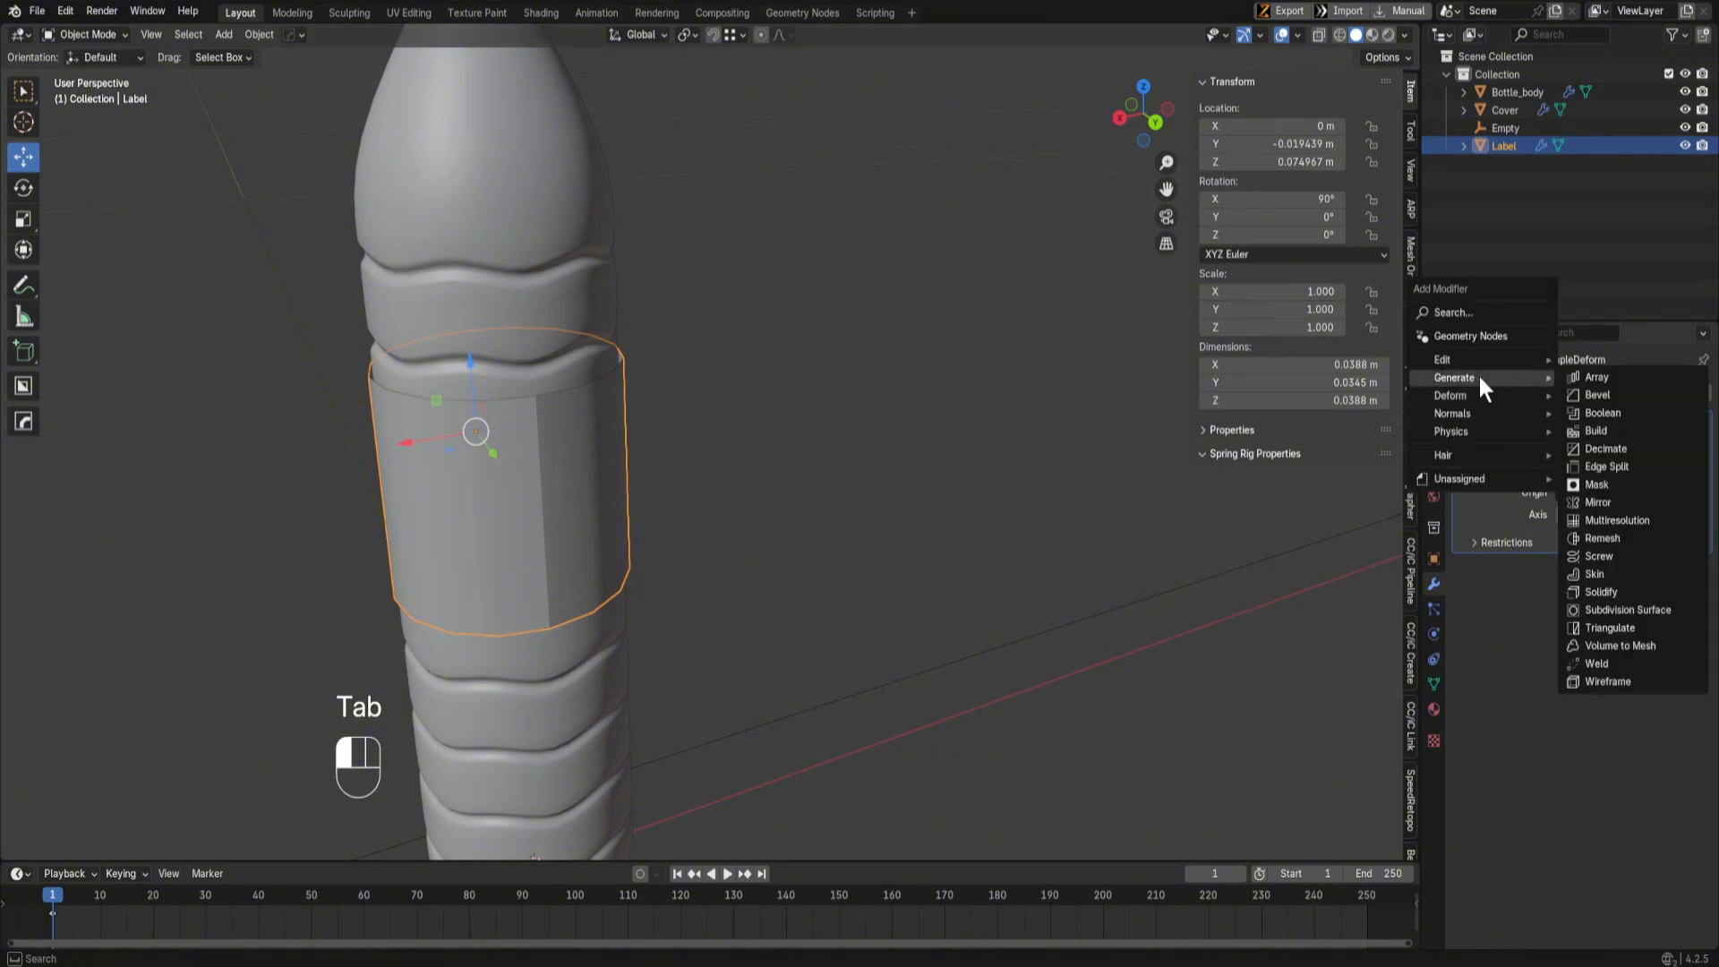
pyautogui.click(1592, 663)
pyautogui.moveTo(718, 519); pyautogui.dragTo(833, 513, button='middle')
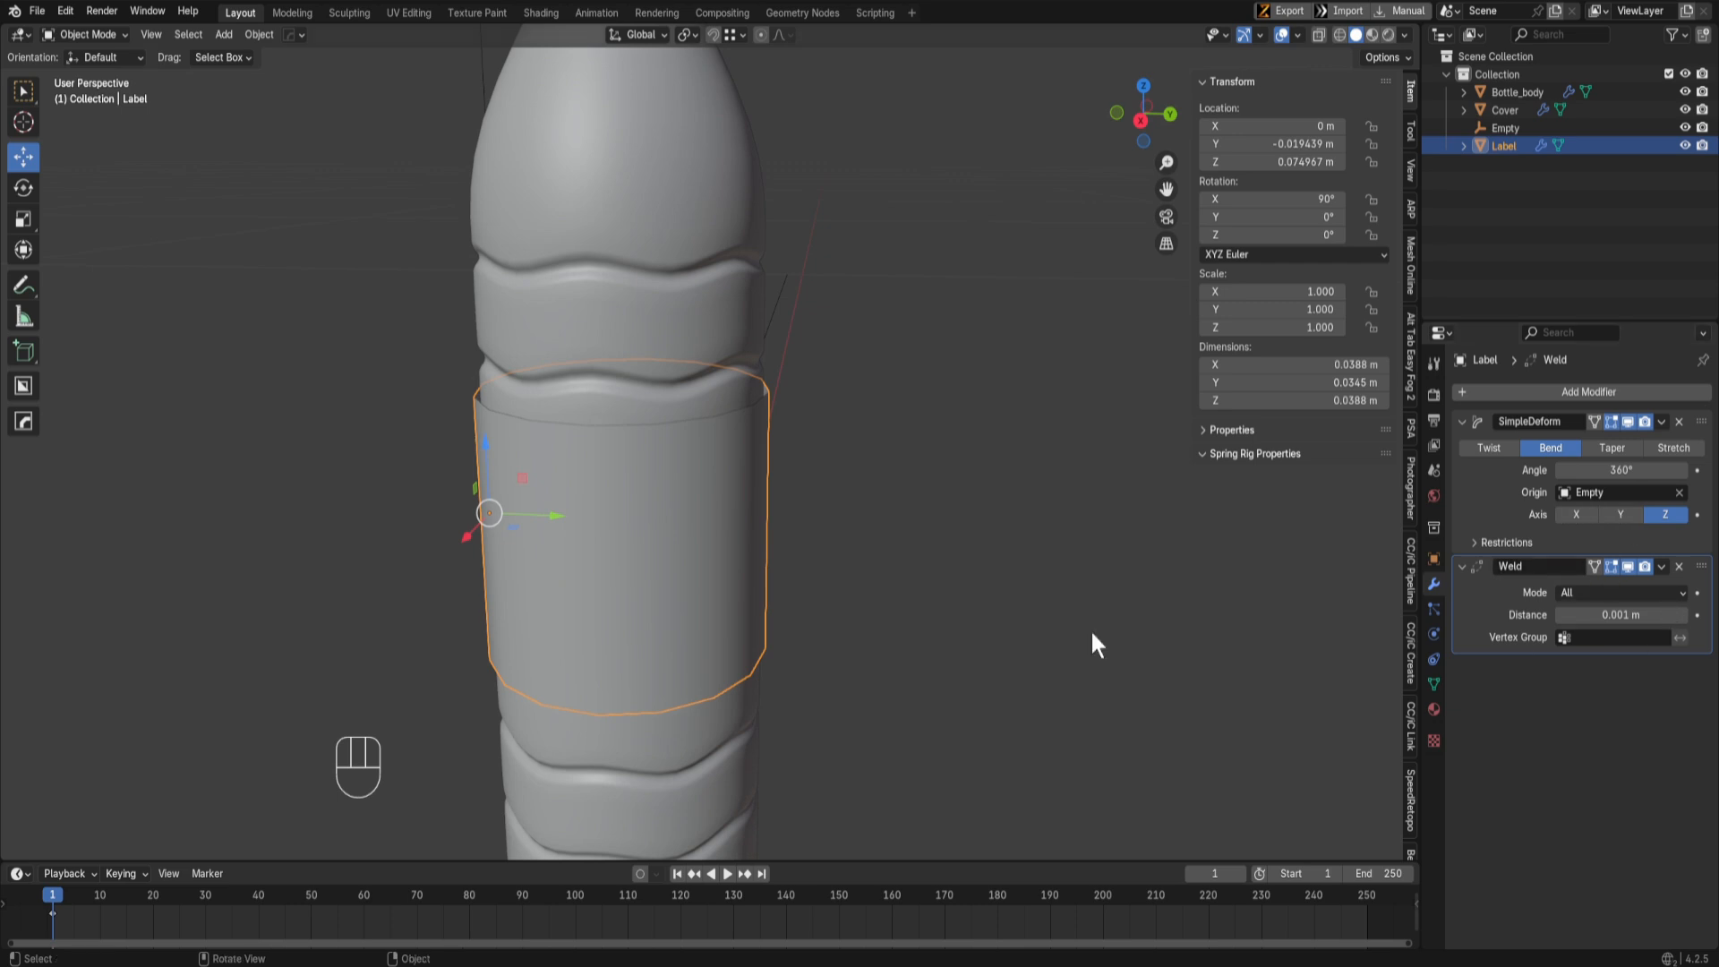
pyautogui.moveTo(1092, 634); pyautogui.dragTo(641, 534, button='middle')
pyautogui.moveTo(717, 487); pyautogui.dragTo(878, 472, button='middle')
# Step: Check the label's flat mesh in Edit Mode, then apply its SimpleDeform and Weld modifiers in Object Mode
pyautogui.press('Tab')
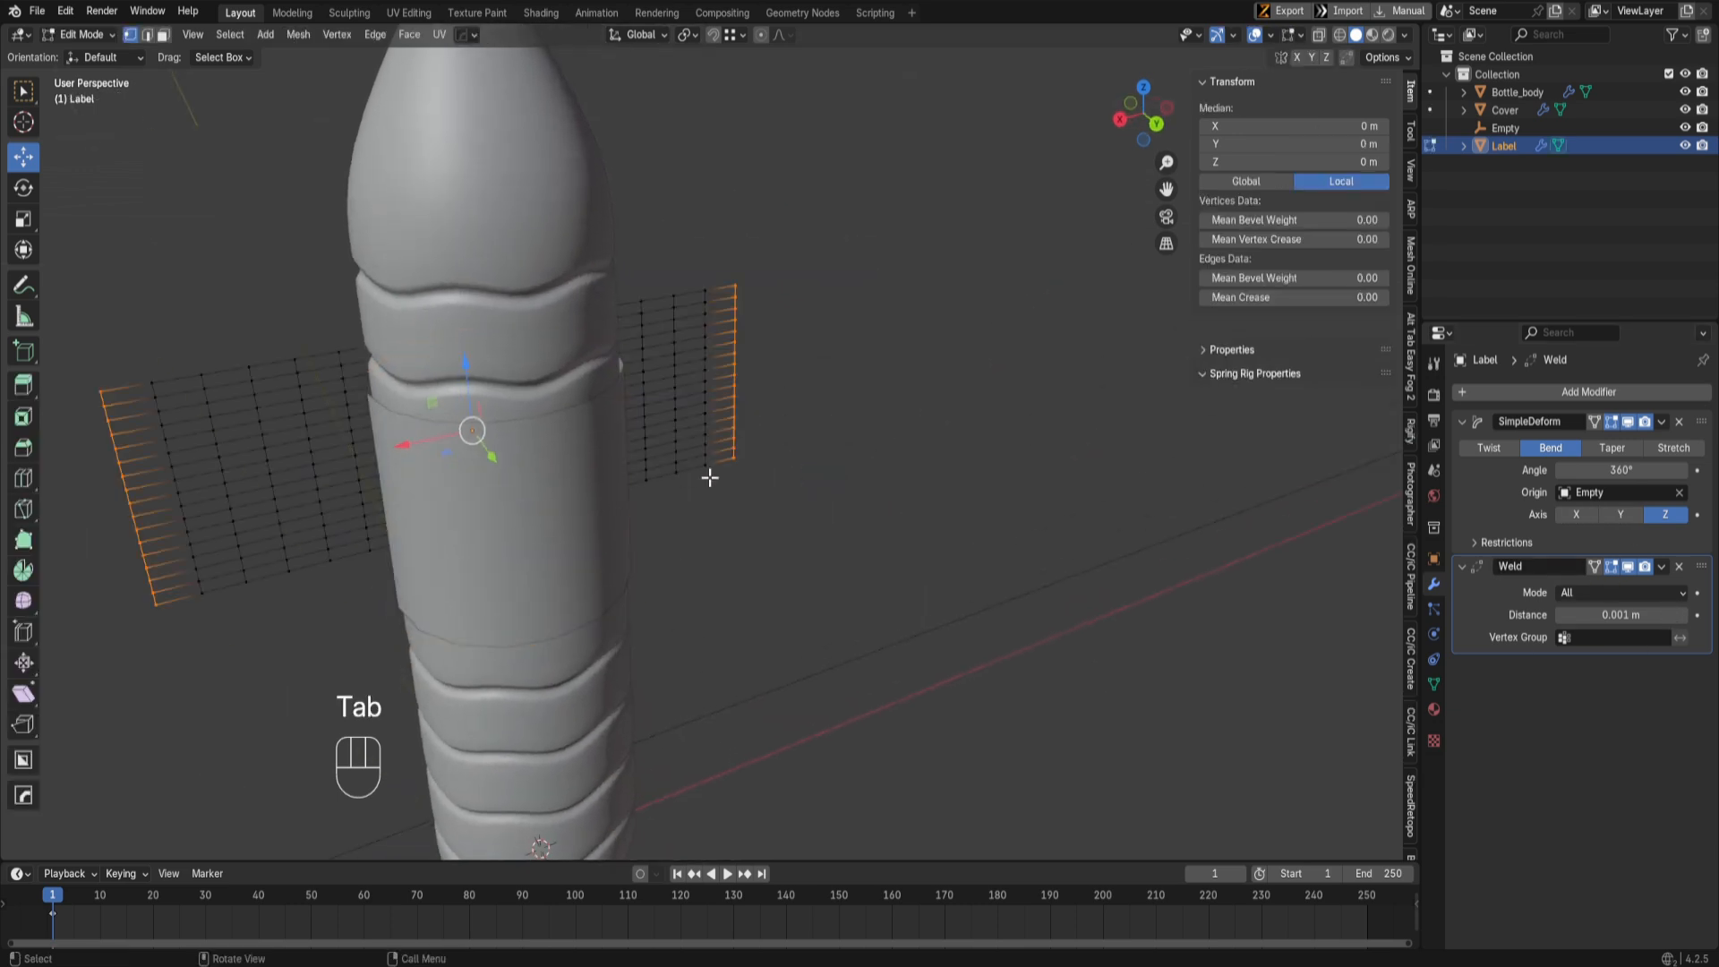
pyautogui.press('Tab')
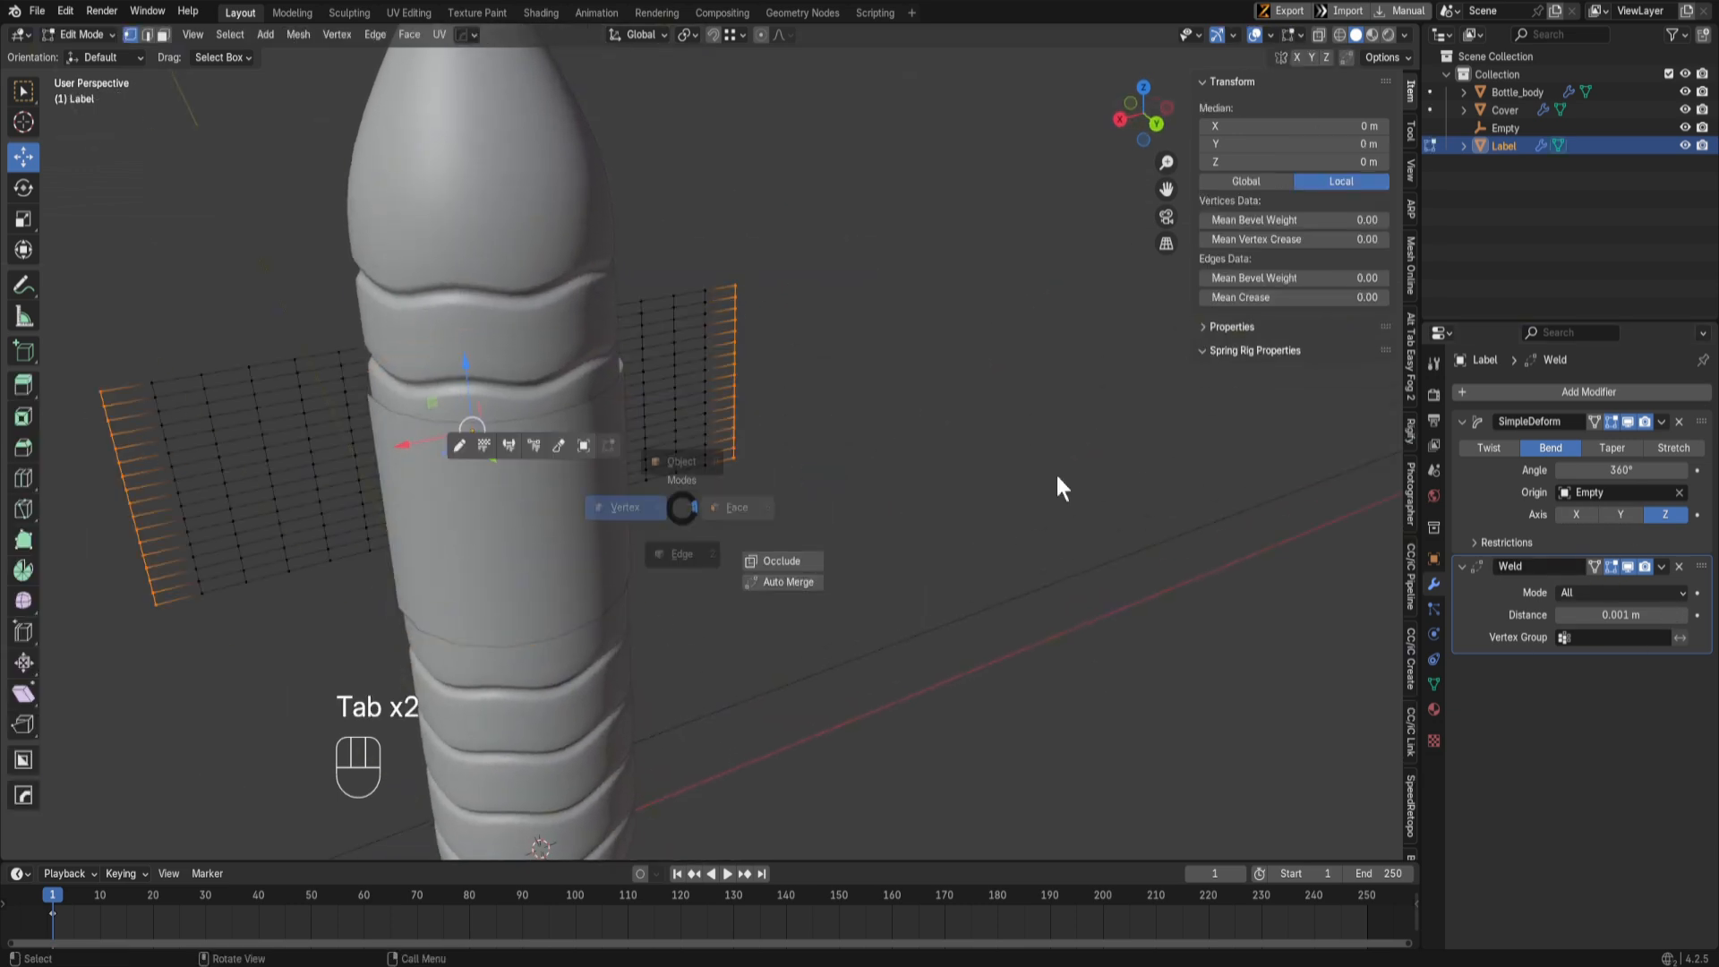
pyautogui.press('Tab')
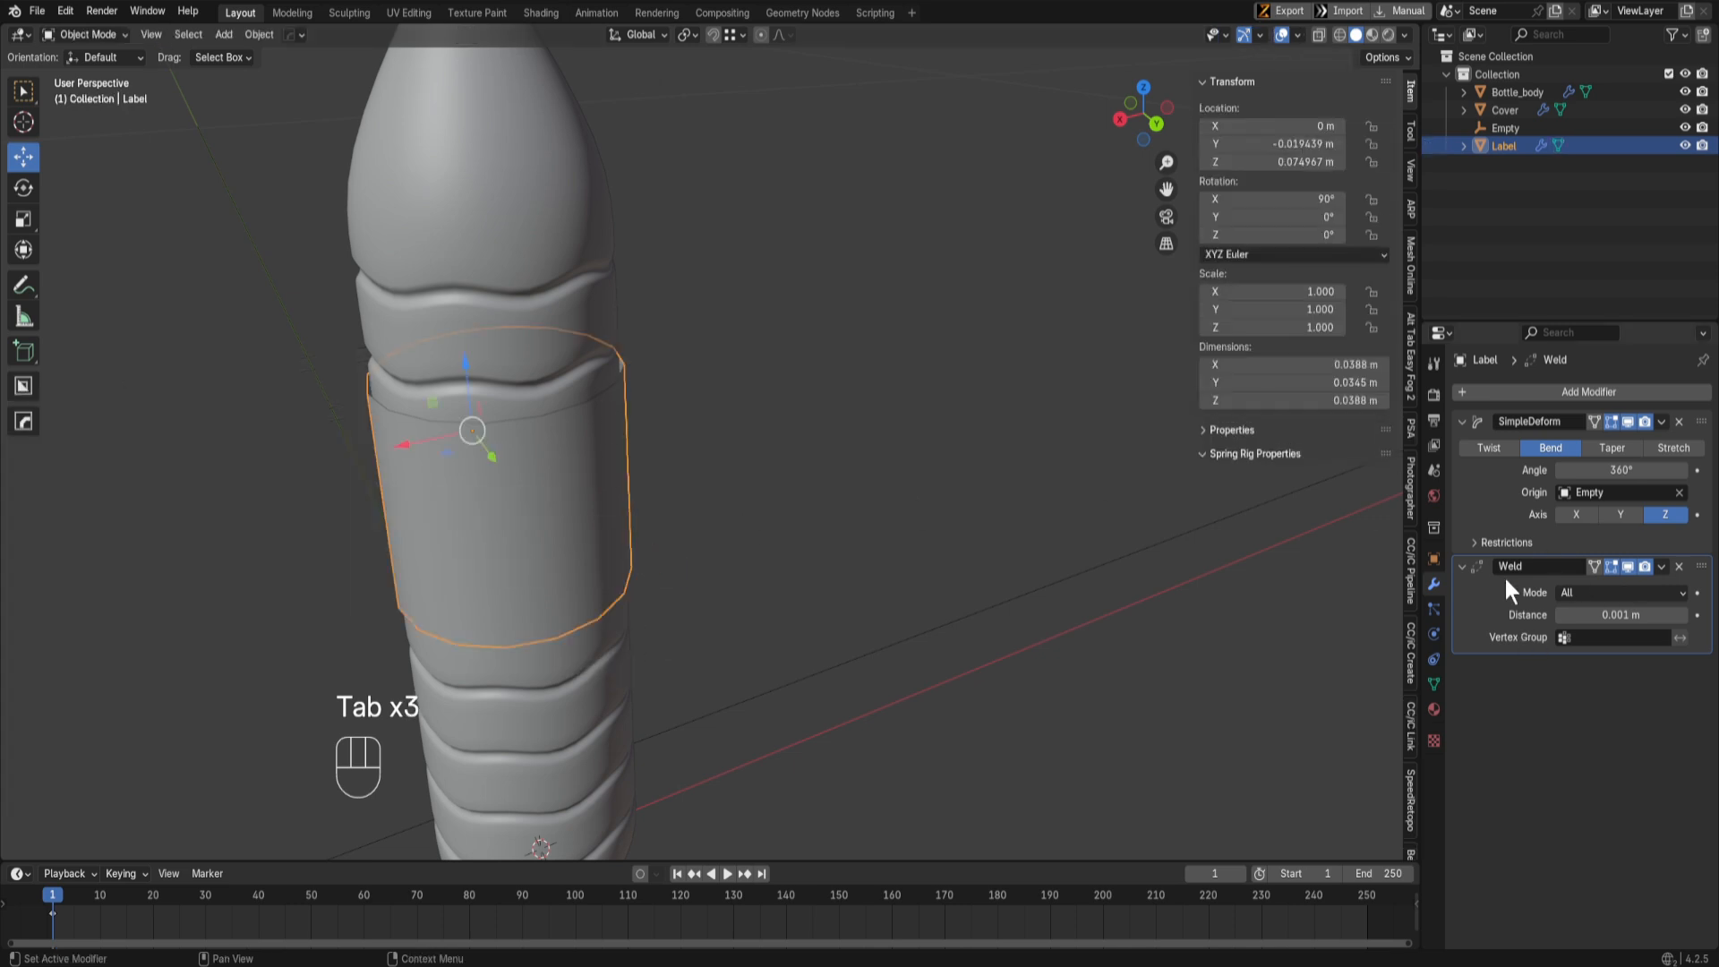
pyautogui.moveTo(1075, 593); pyautogui.dragTo(1206, 467, button='middle')
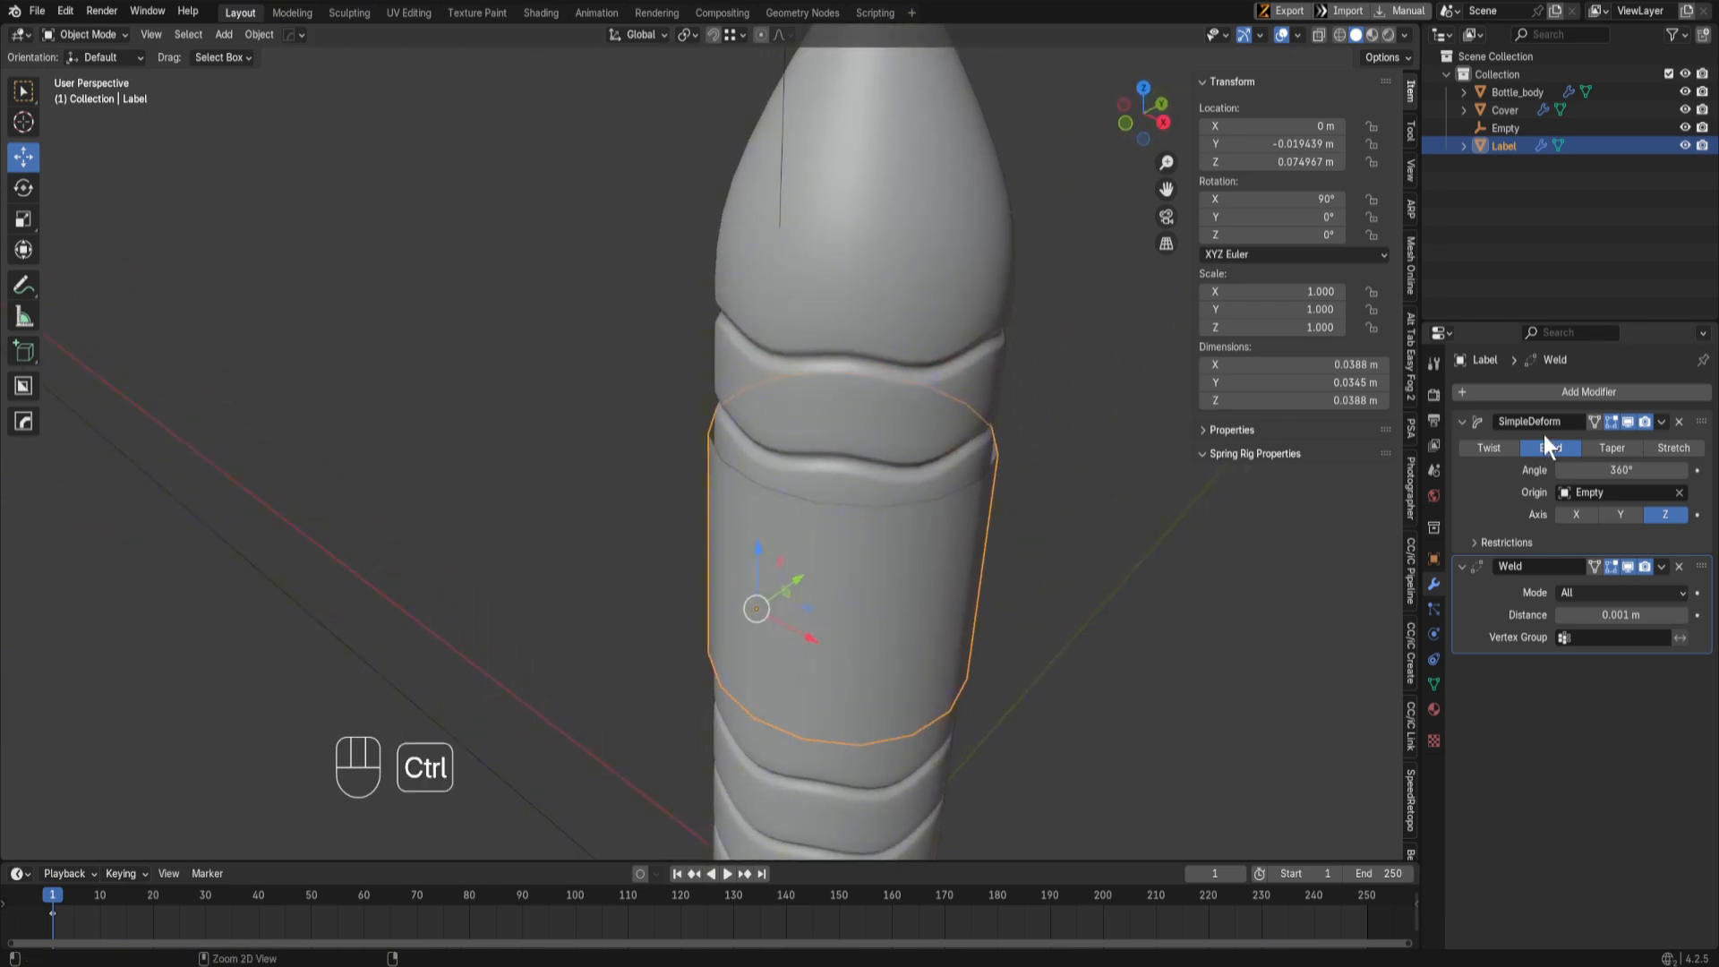
pyautogui.hotkey('ctrl', 'a')
pyautogui.hotkey('ctrl', 'a')
pyautogui.moveTo(782, 561)
pyautogui.mouseDown(button='middle')
pyautogui.moveTo(958, 562)
pyautogui.moveTo(779, 530)
pyautogui.mouseUp(button='middle')
pyautogui.moveTo(891, 559); pyautogui.dragTo(834, 622, button='middle')
pyautogui.scroll(2, 965, 636)
pyautogui.moveTo(965, 636); pyautogui.dragTo(823, 631, button='middle')
pyautogui.scroll(-2, 824, 631)
# Step: Scale the entire label mesh to about 0.97 with the Z axis locked, so it sits tighter around the bottle
pyautogui.press('Tab')
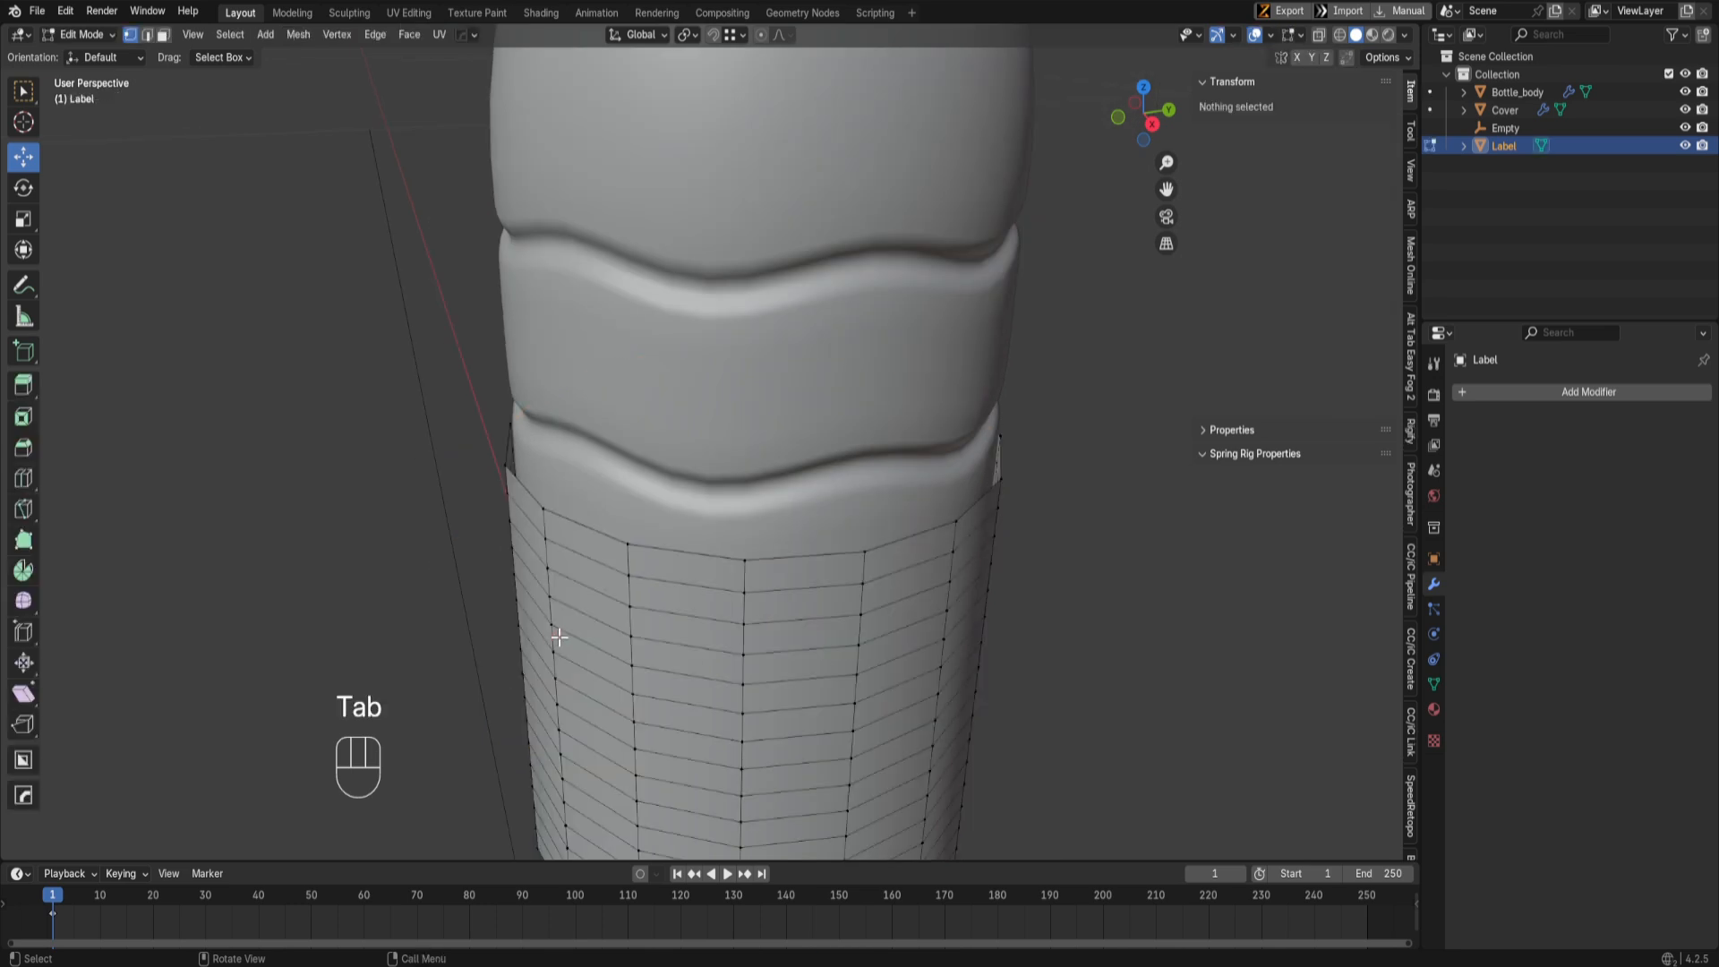
pyautogui.press('a')
pyautogui.press('s')
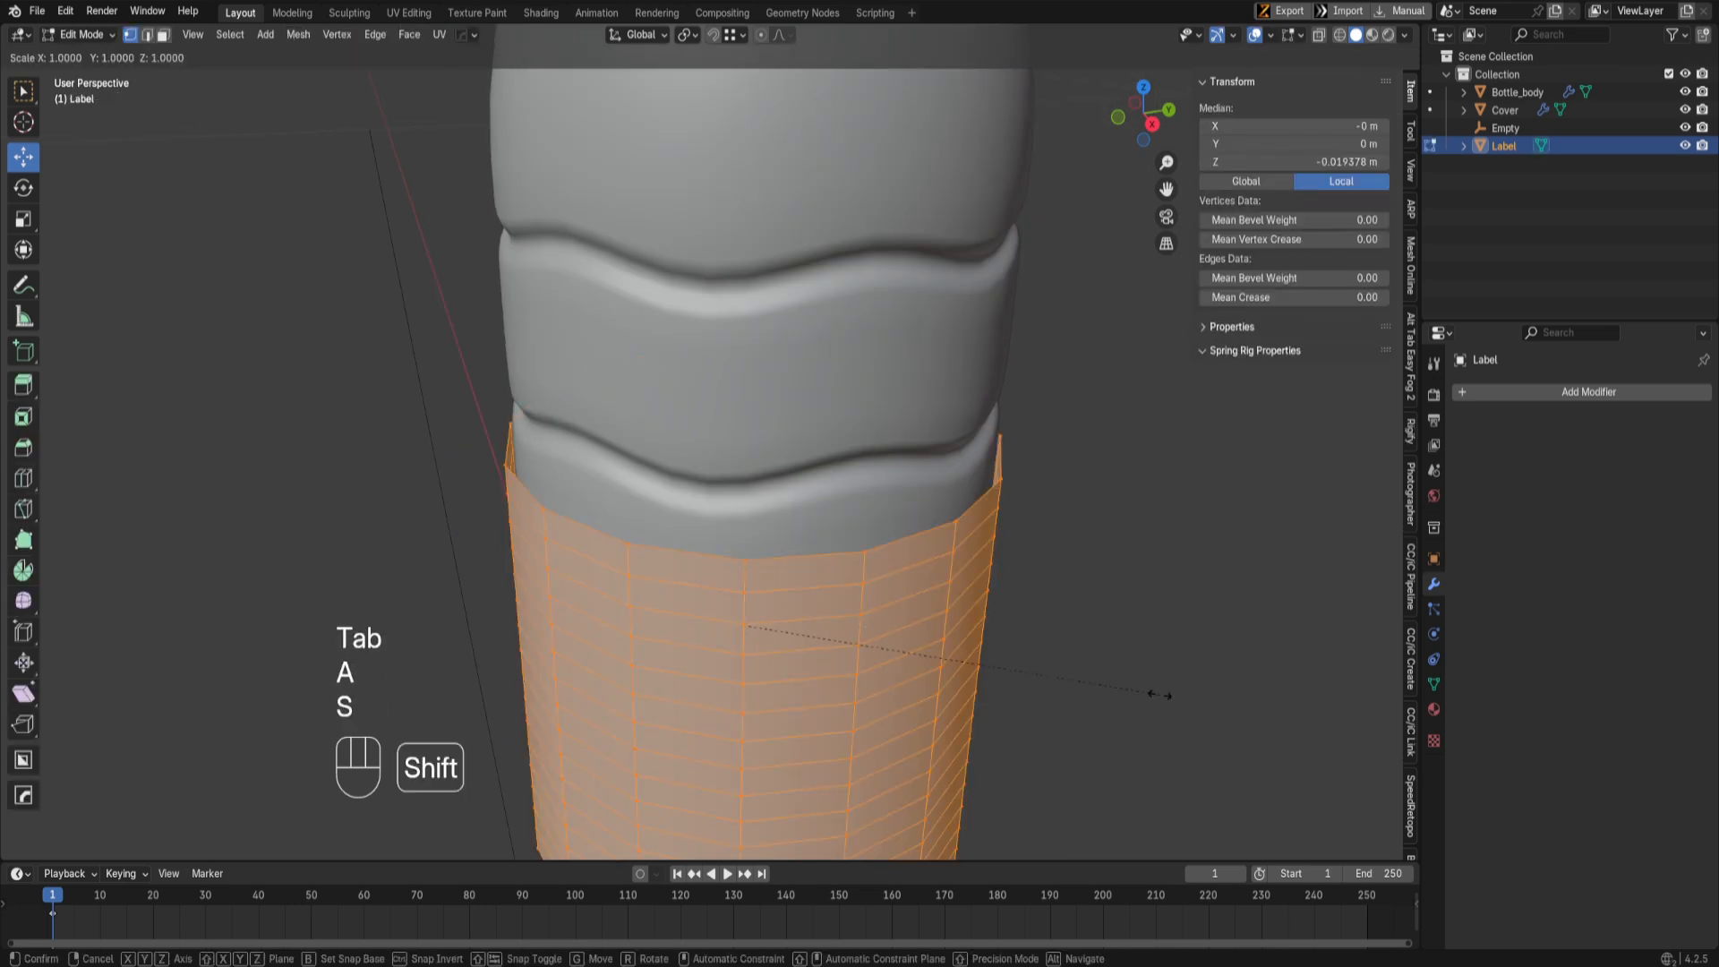
pyautogui.hotkey('shift', 'z')
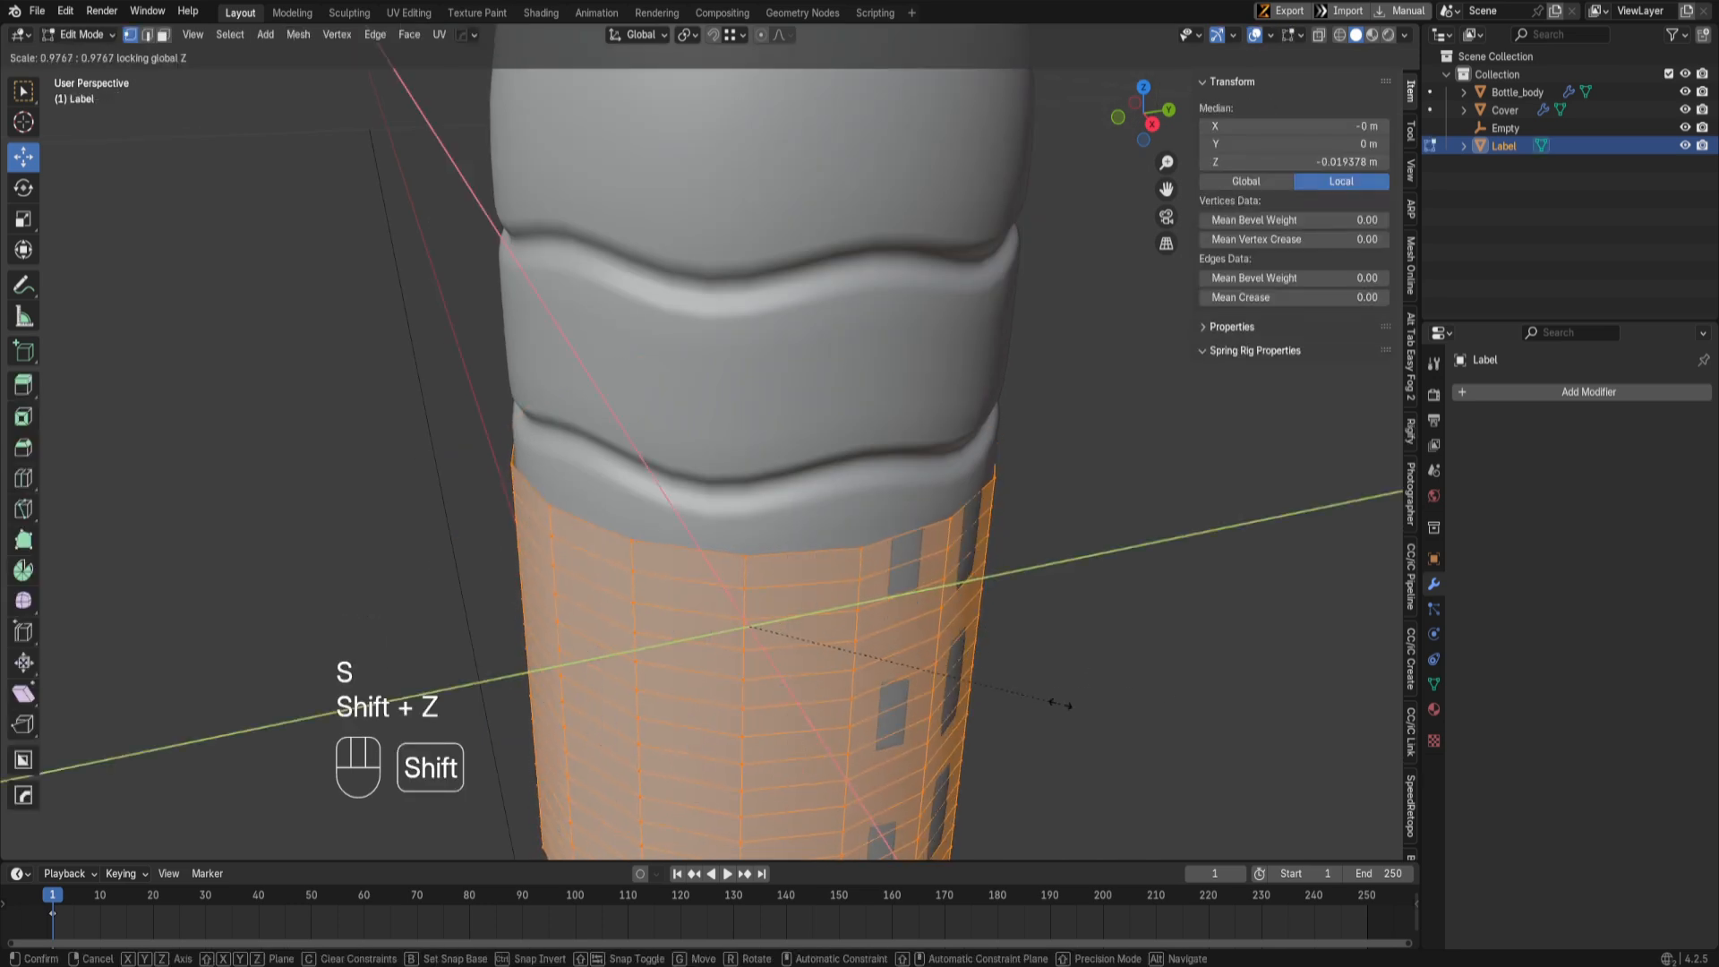
pyautogui.click(1048, 698)
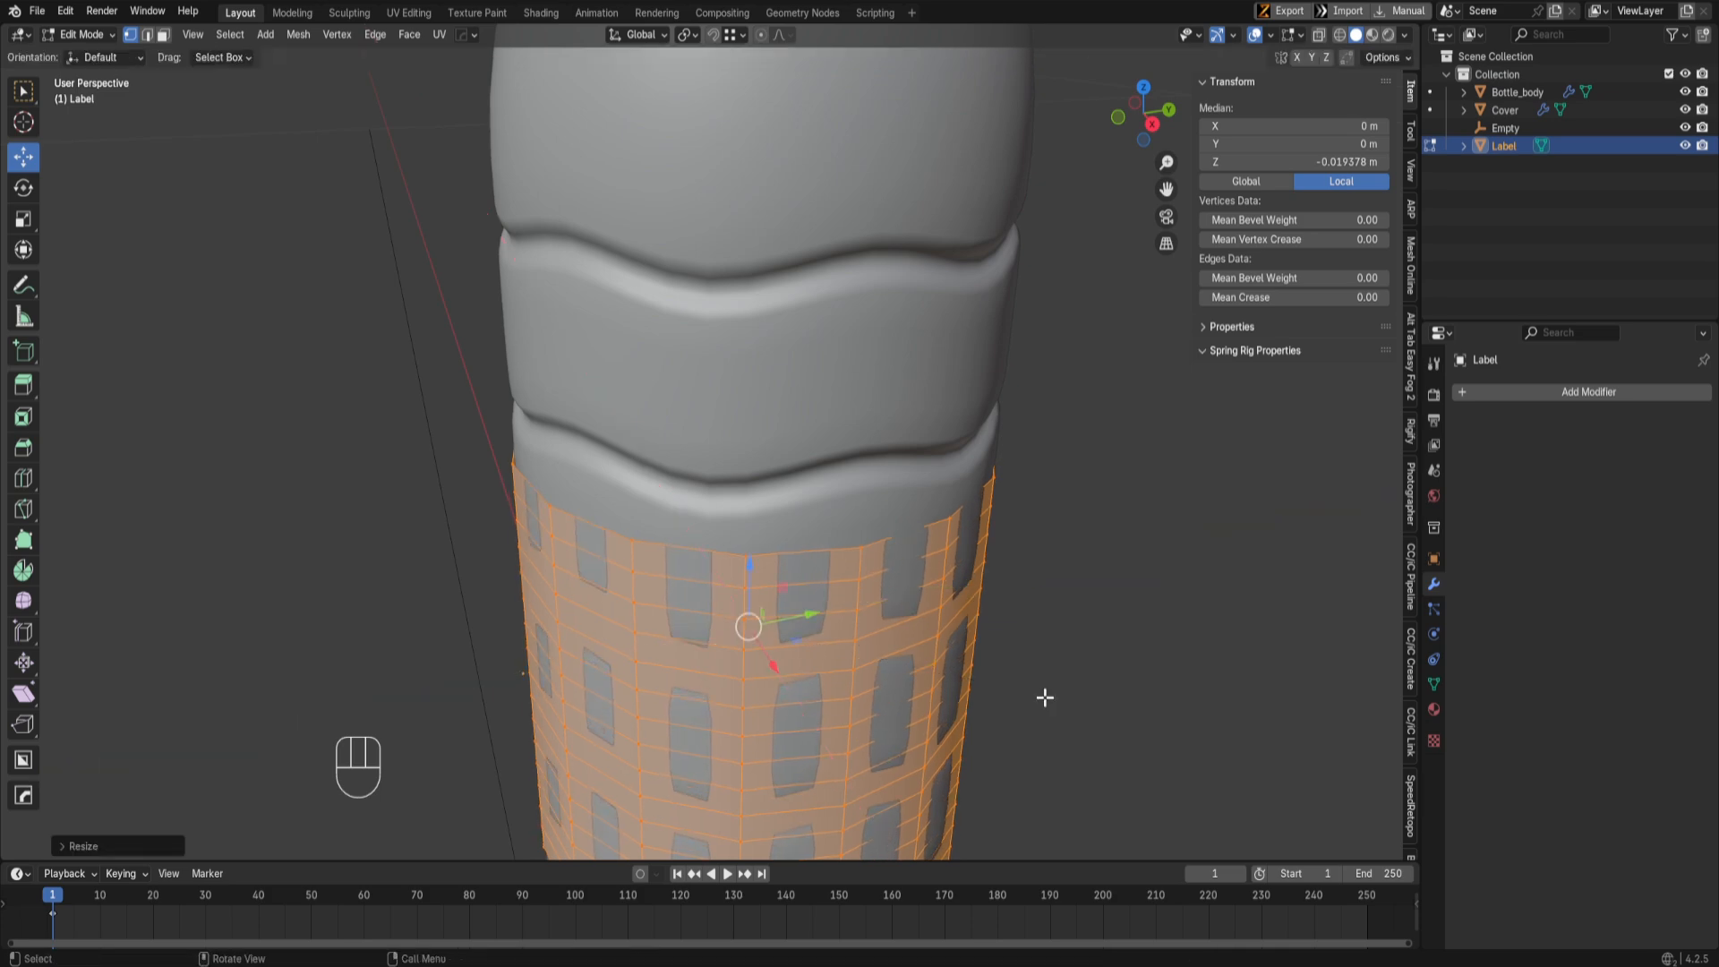
# Step: Add a Subdivision Surface modifier to the label in Object Mode and set its viewport levels to 2
pyautogui.scroll(-2, 897, 702)
pyautogui.moveTo(897, 702); pyautogui.dragTo(1143, 671, button='middle')
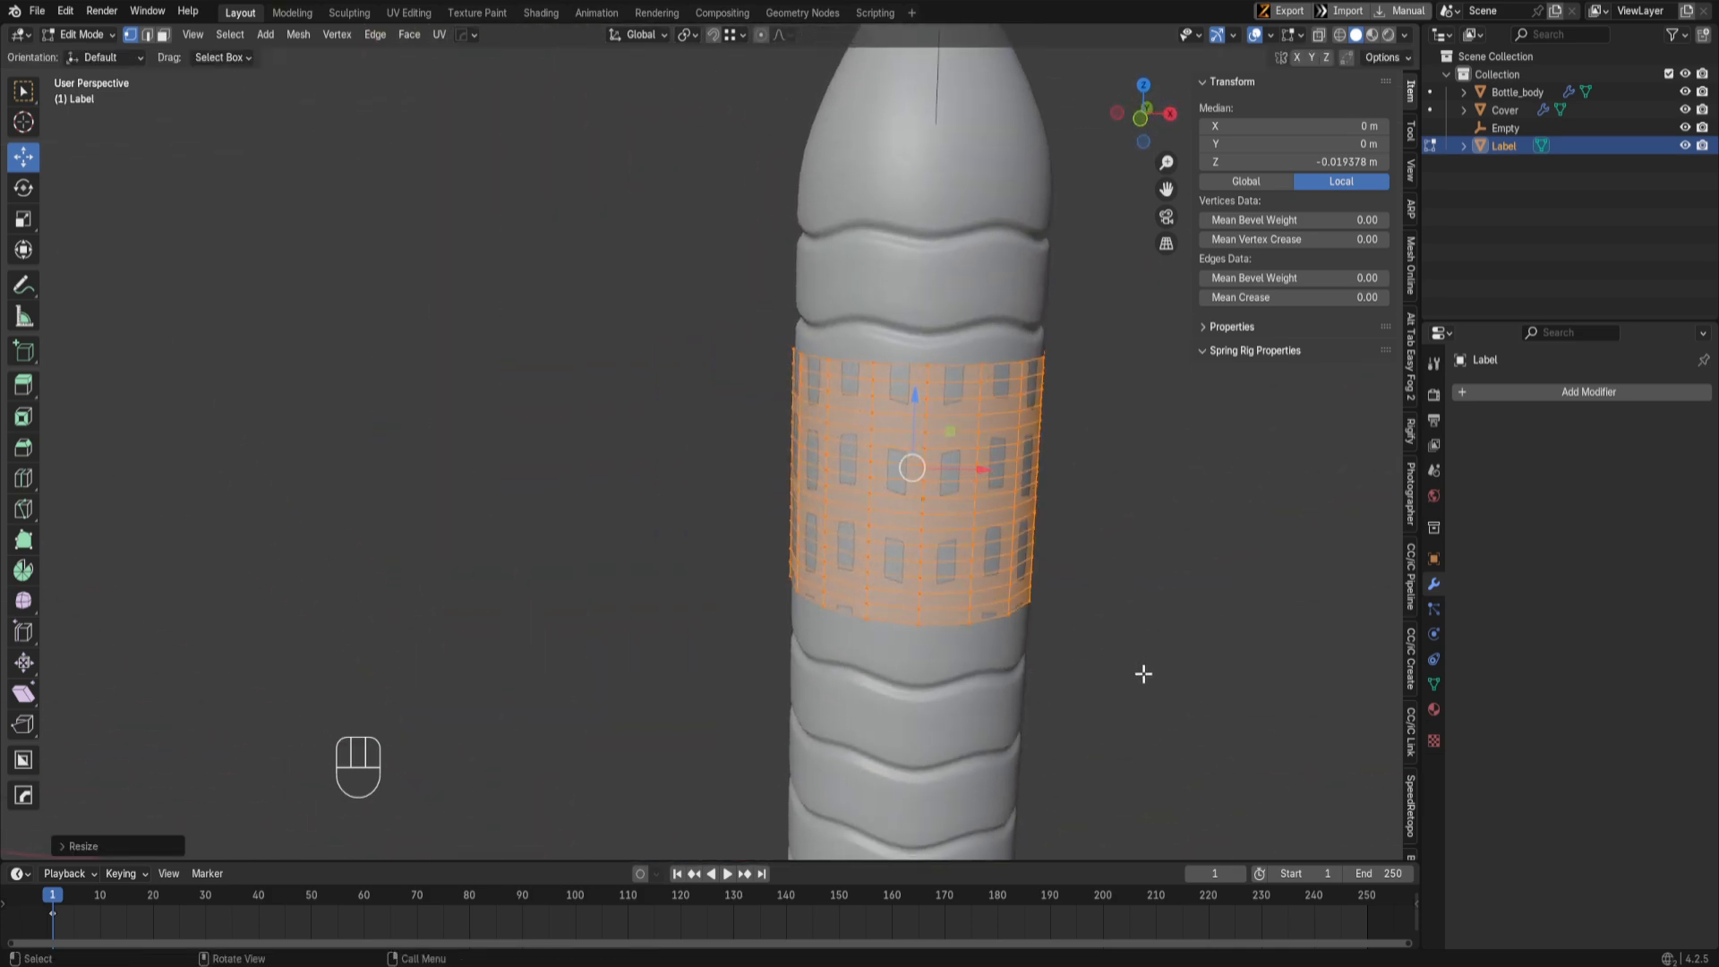
pyautogui.press('Tab')
pyautogui.keyDown('shift'); pyautogui.moveTo(1018, 464); pyautogui.dragTo(967, 448, button='middle'); pyautogui.keyUp('shift')
pyautogui.click(1562, 392)
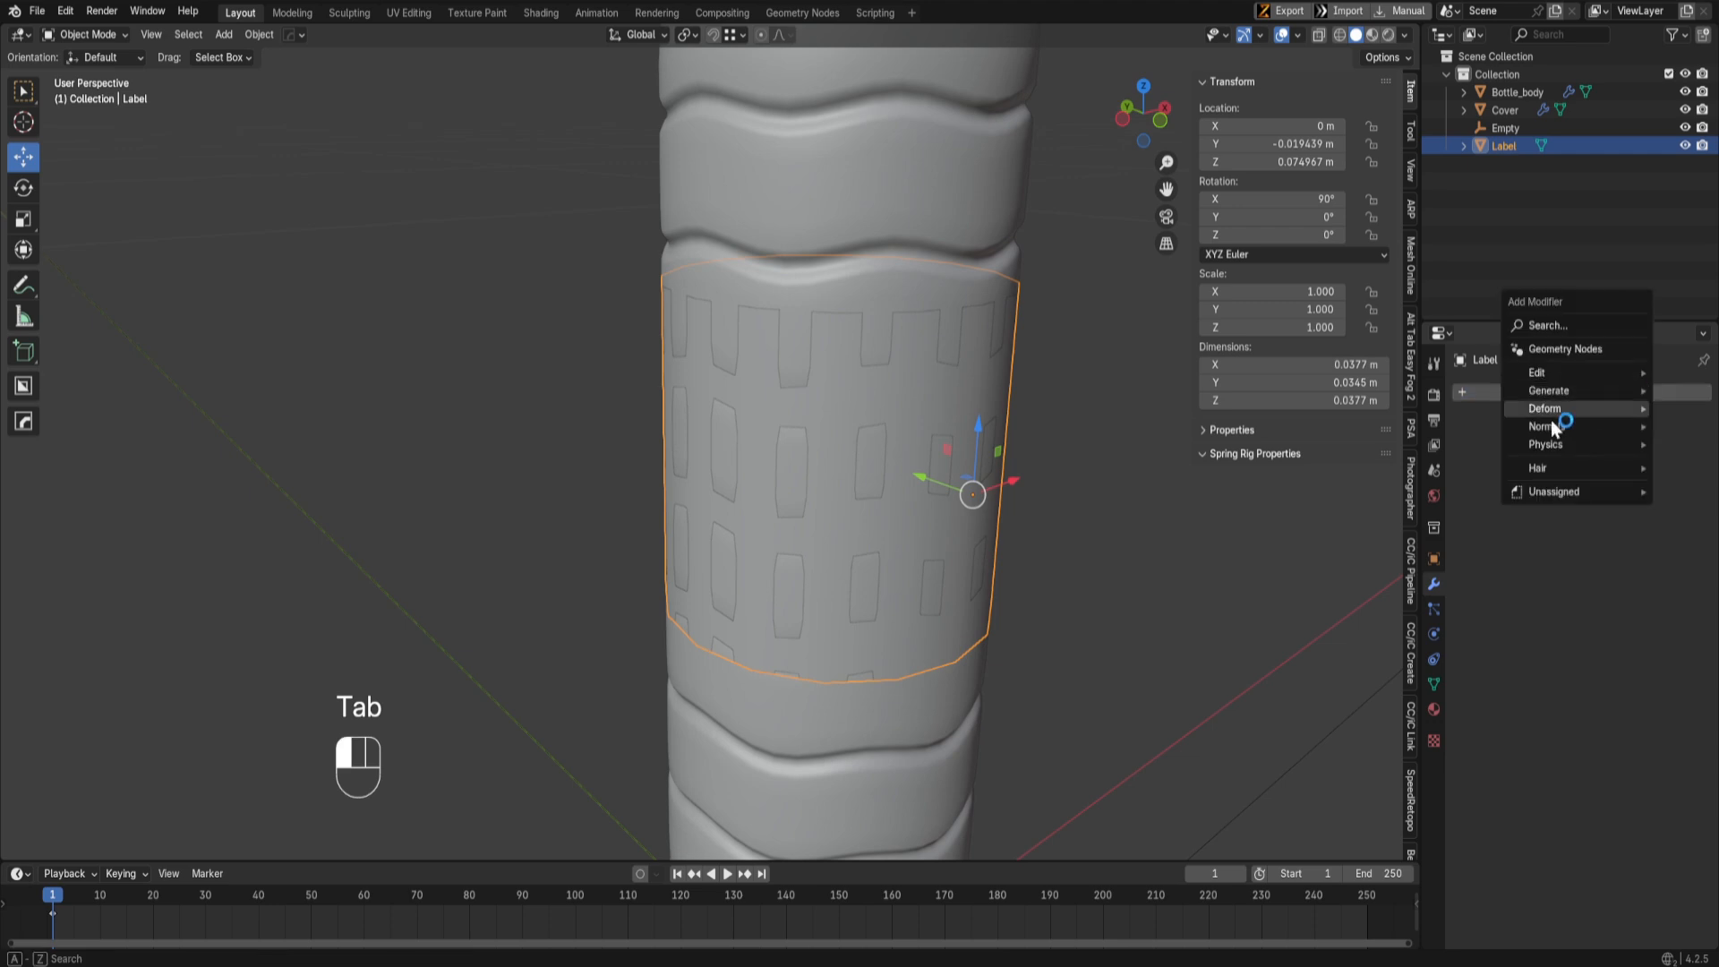
pyautogui.moveTo(1563, 394)
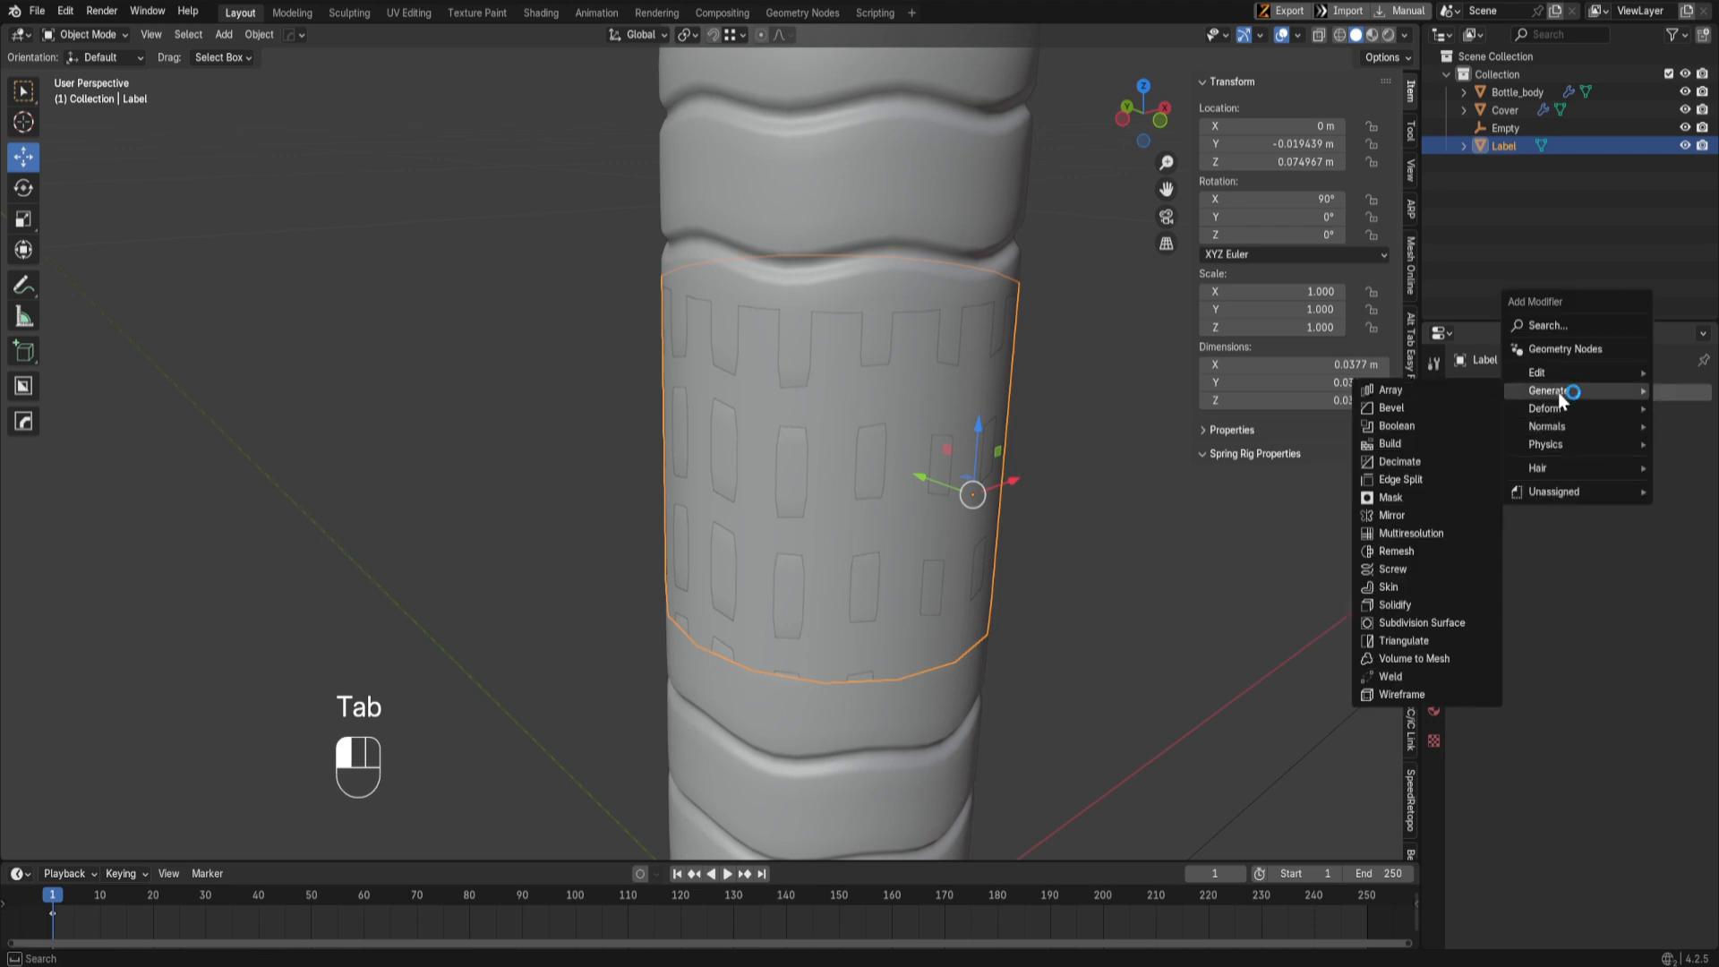
pyautogui.click(1425, 620)
pyautogui.moveTo(1249, 546); pyautogui.dragTo(1196, 546, button='middle')
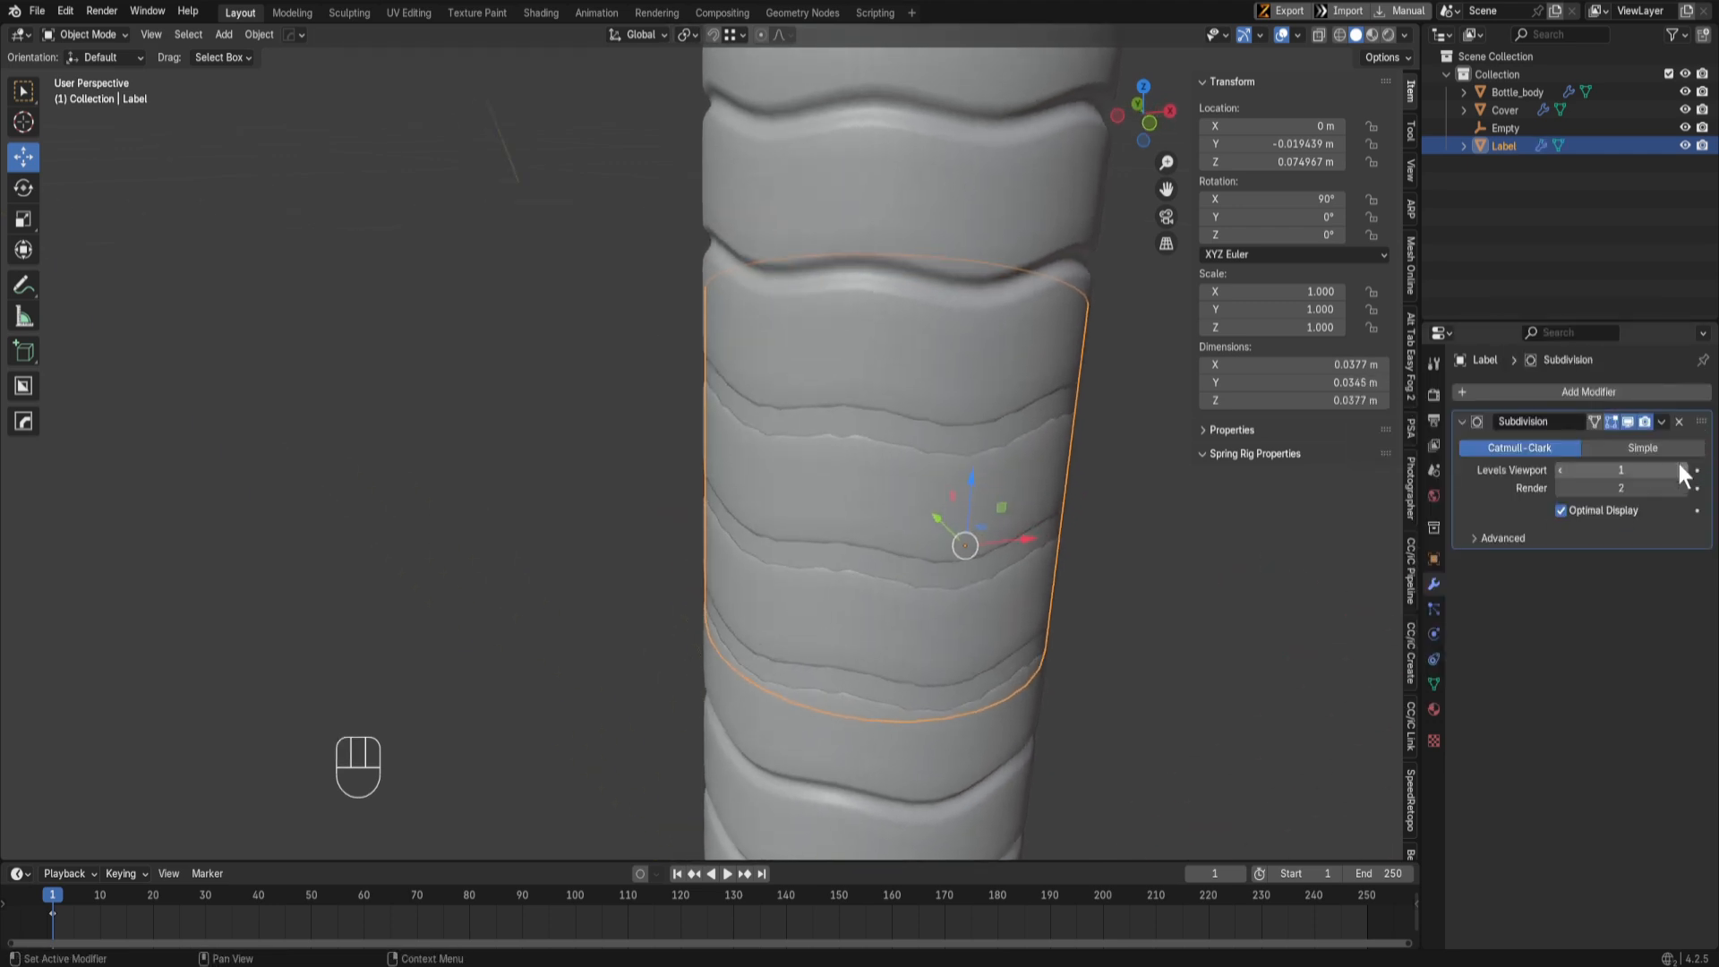
pyautogui.click(1680, 469)
# Step: Enable the subdivision's on-cage display and scale the label mesh to about 1.01 with Z locked, so it clears the bottle surface
pyautogui.press('Tab')
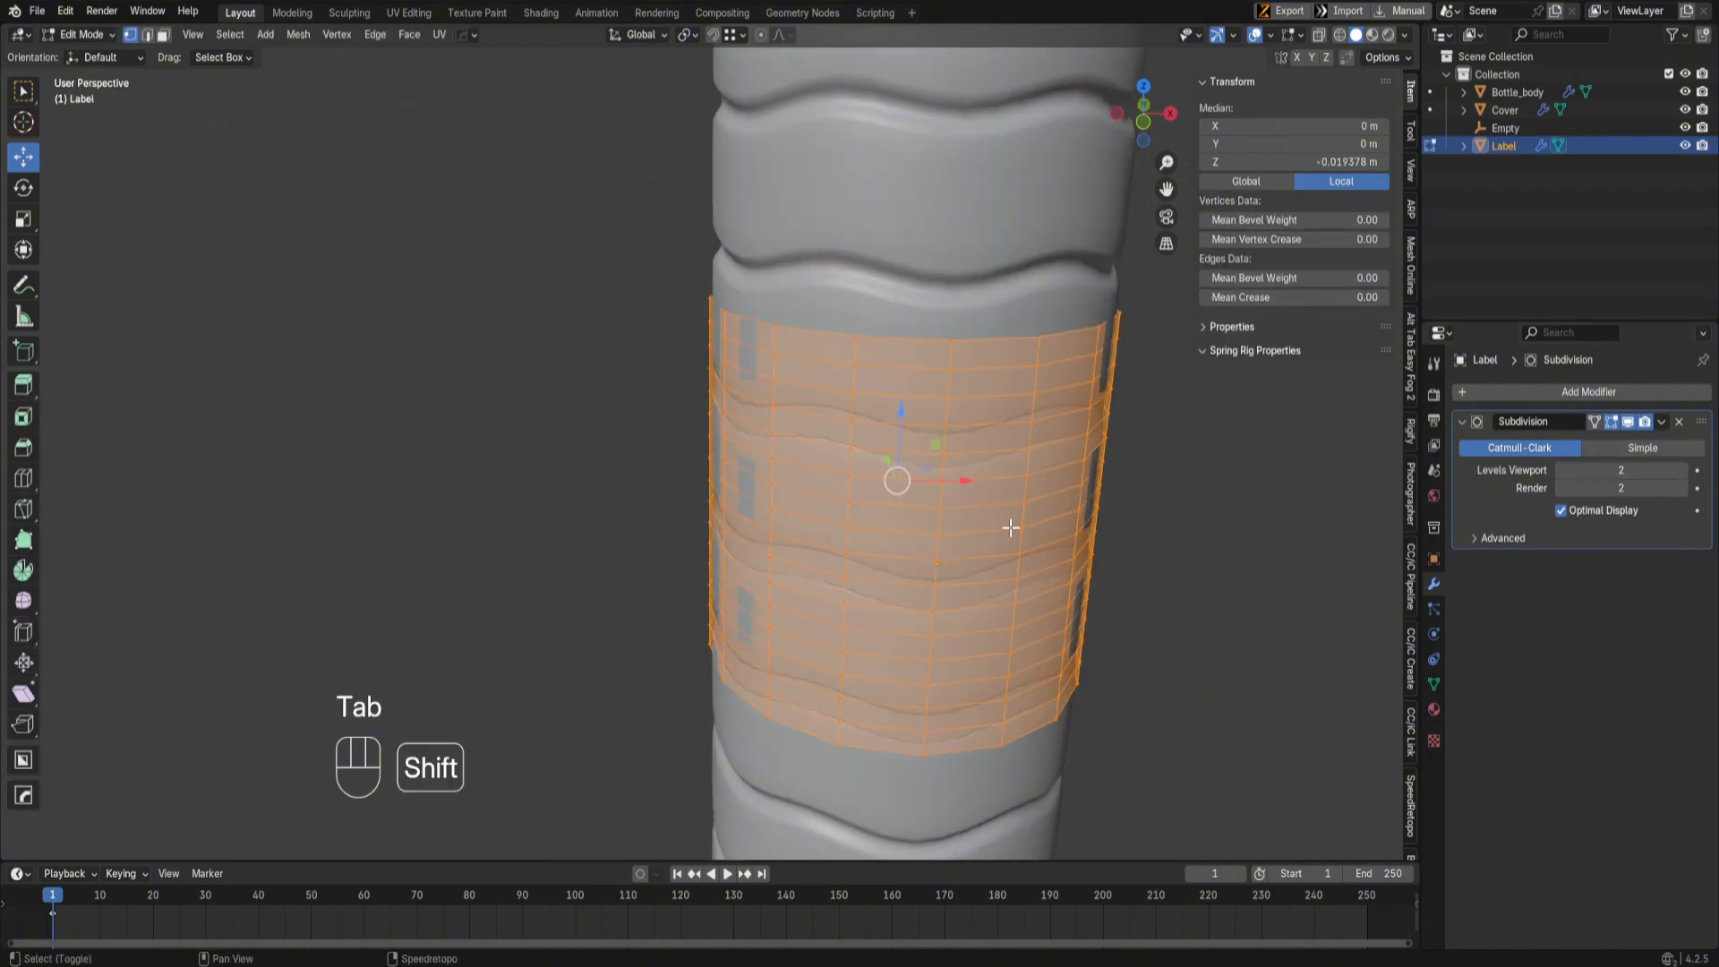
pyautogui.keyDown('shift'); pyautogui.moveTo(1010, 527); pyautogui.dragTo(857, 554, button='middle'); pyautogui.keyUp('shift')
pyautogui.click(1593, 422)
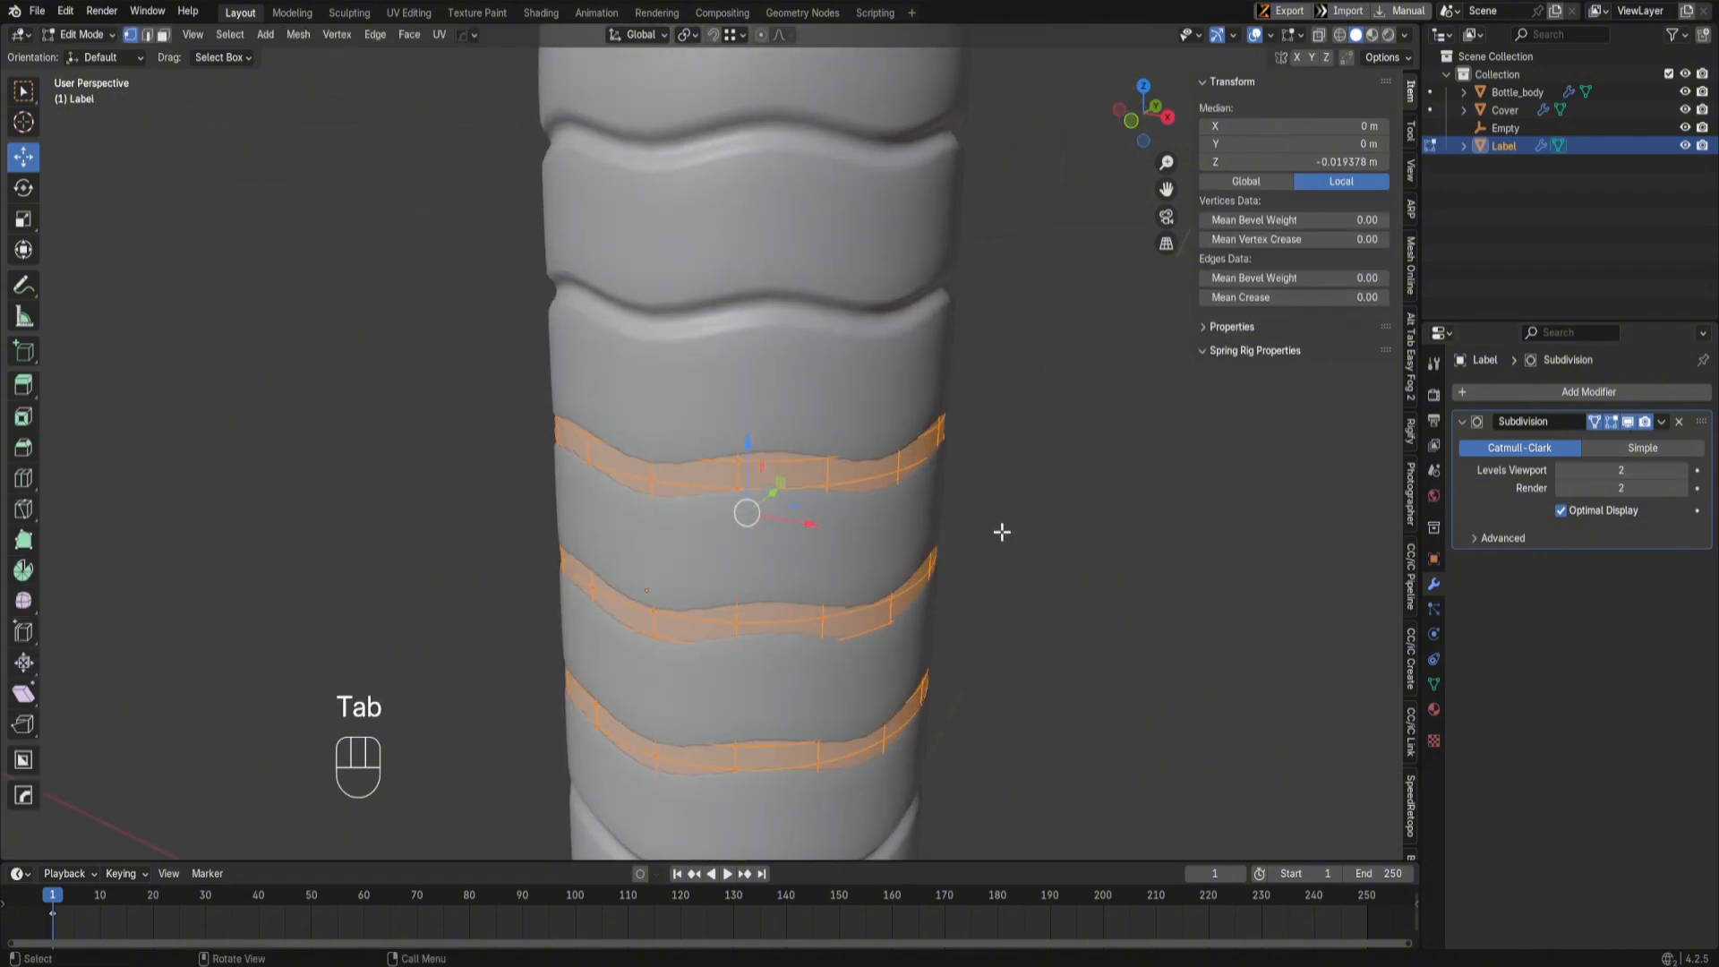
pyautogui.press('s')
pyautogui.hotkey('shift', 'z')
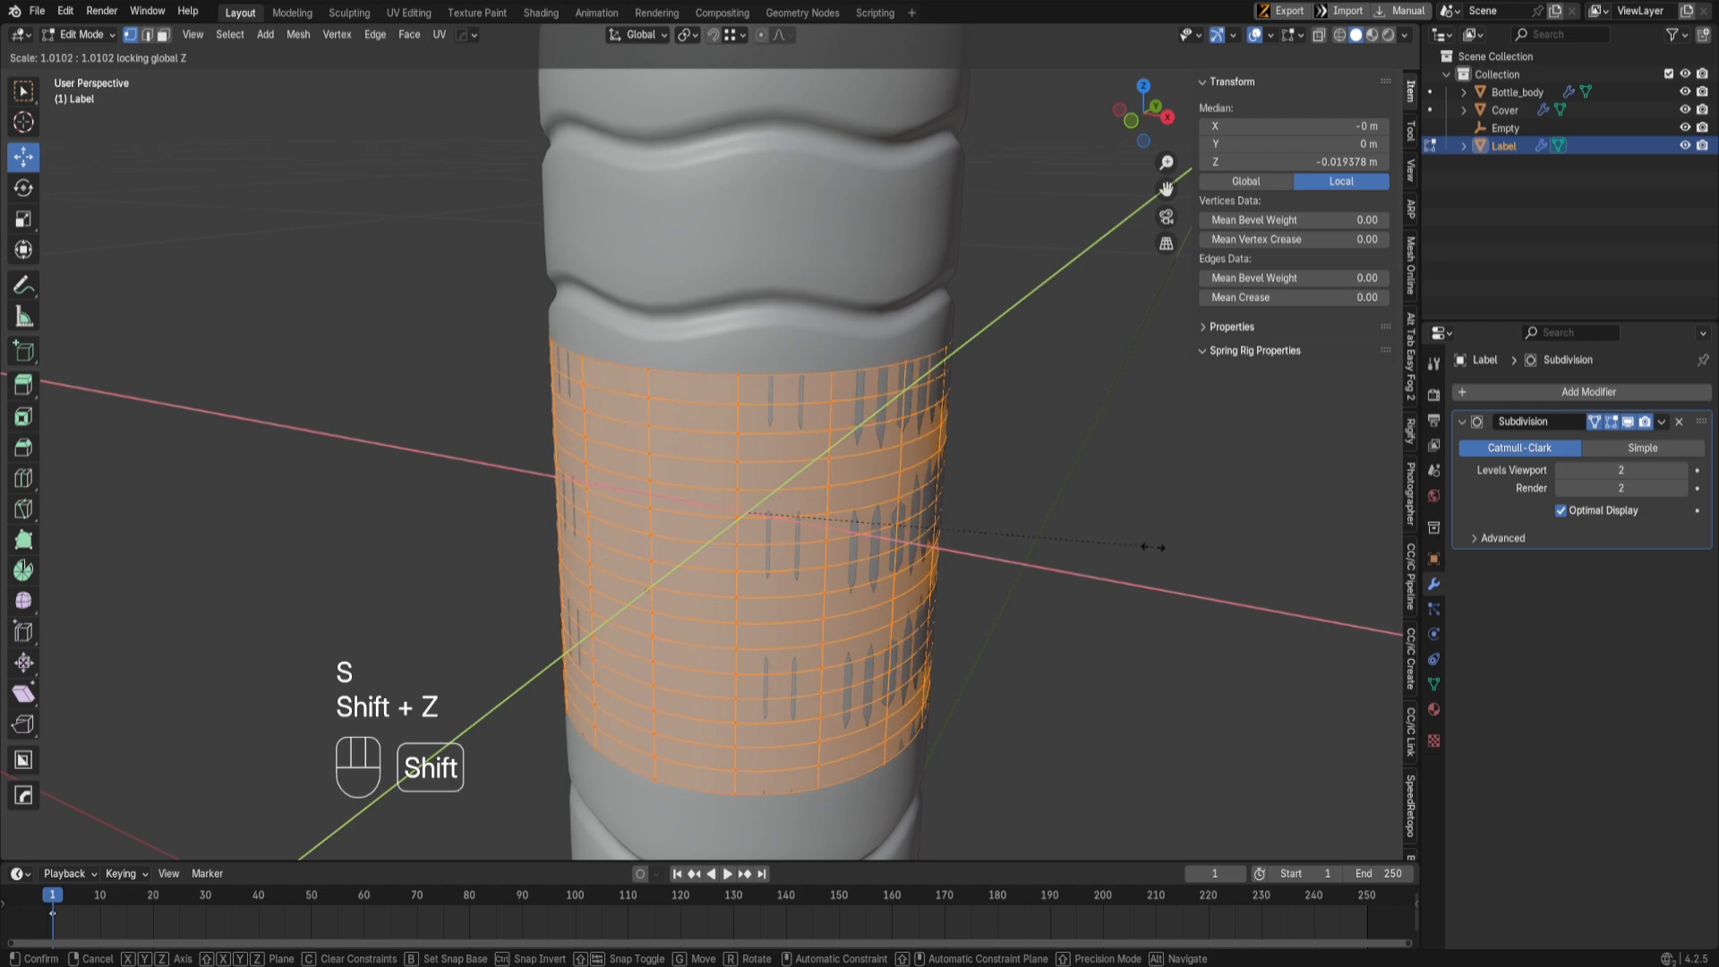
pyautogui.click(1162, 550)
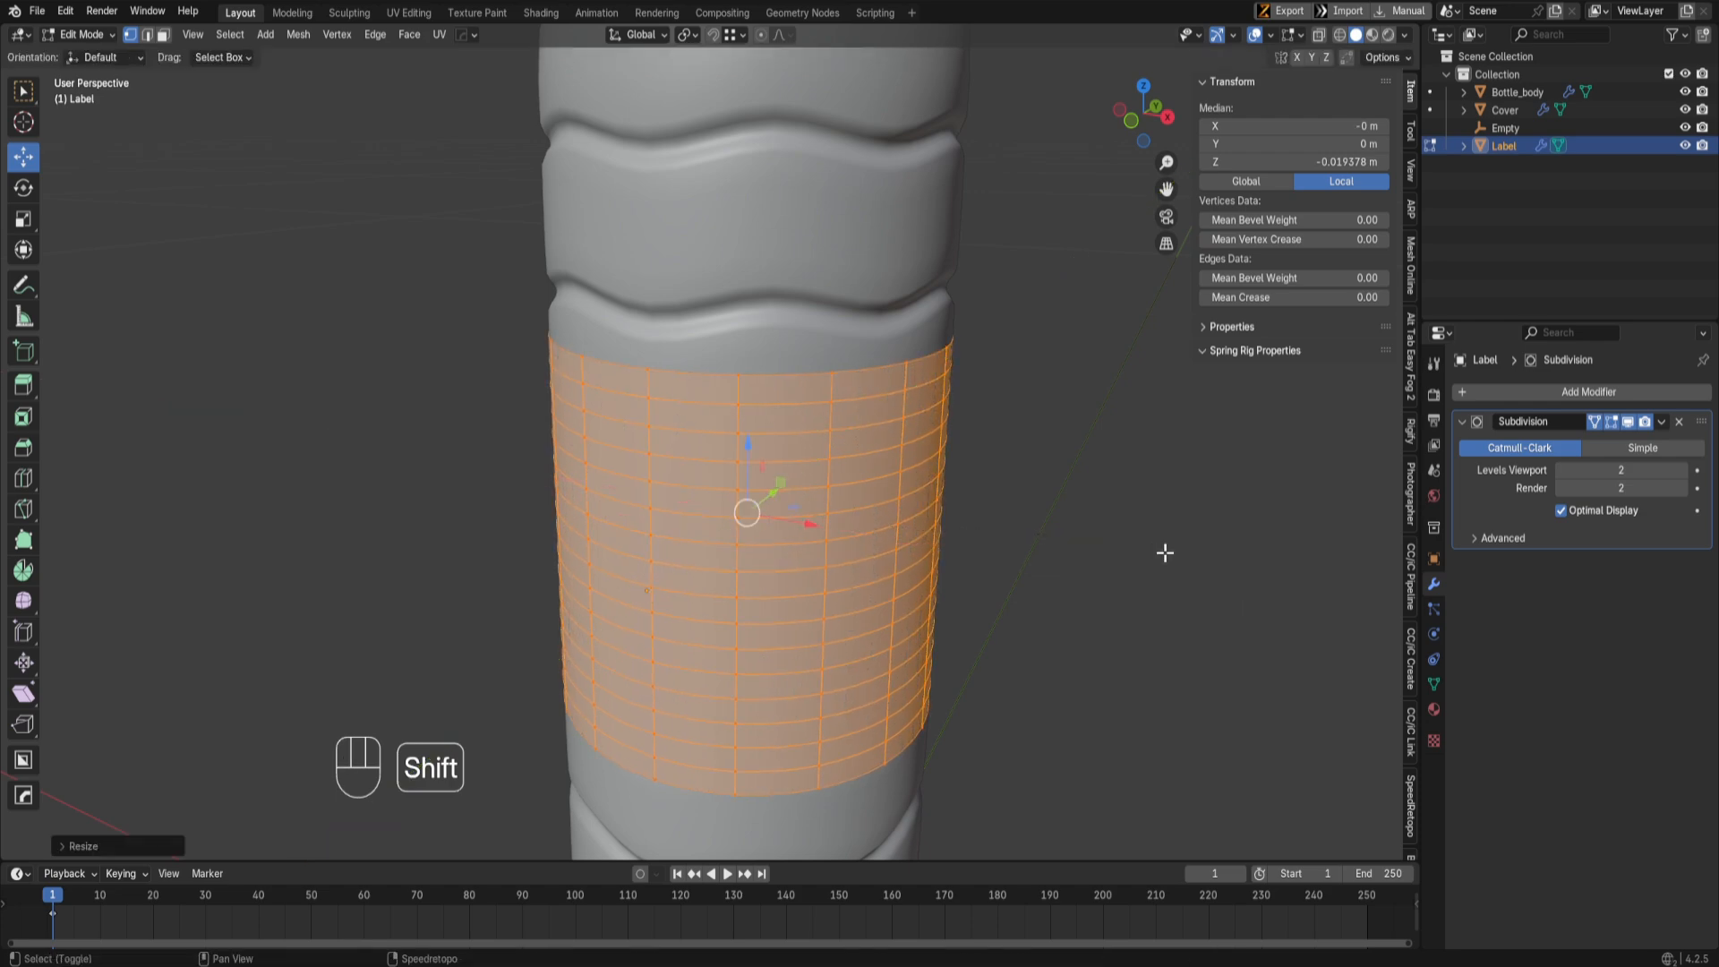
# Step: Nudge the label mesh along Y, return to Object Mode, and check the label's fit around the bottle
pyautogui.moveTo(1162, 549); pyautogui.dragTo(961, 575, button='middle')
pyautogui.press('g')
pyautogui.press('y')
pyautogui.click(910, 540)
pyautogui.press('Tab')
pyautogui.scroll(-4, 777, 578)
pyautogui.click(961, 575)
pyautogui.scroll(1, 806, 539)
pyautogui.click(792, 570)
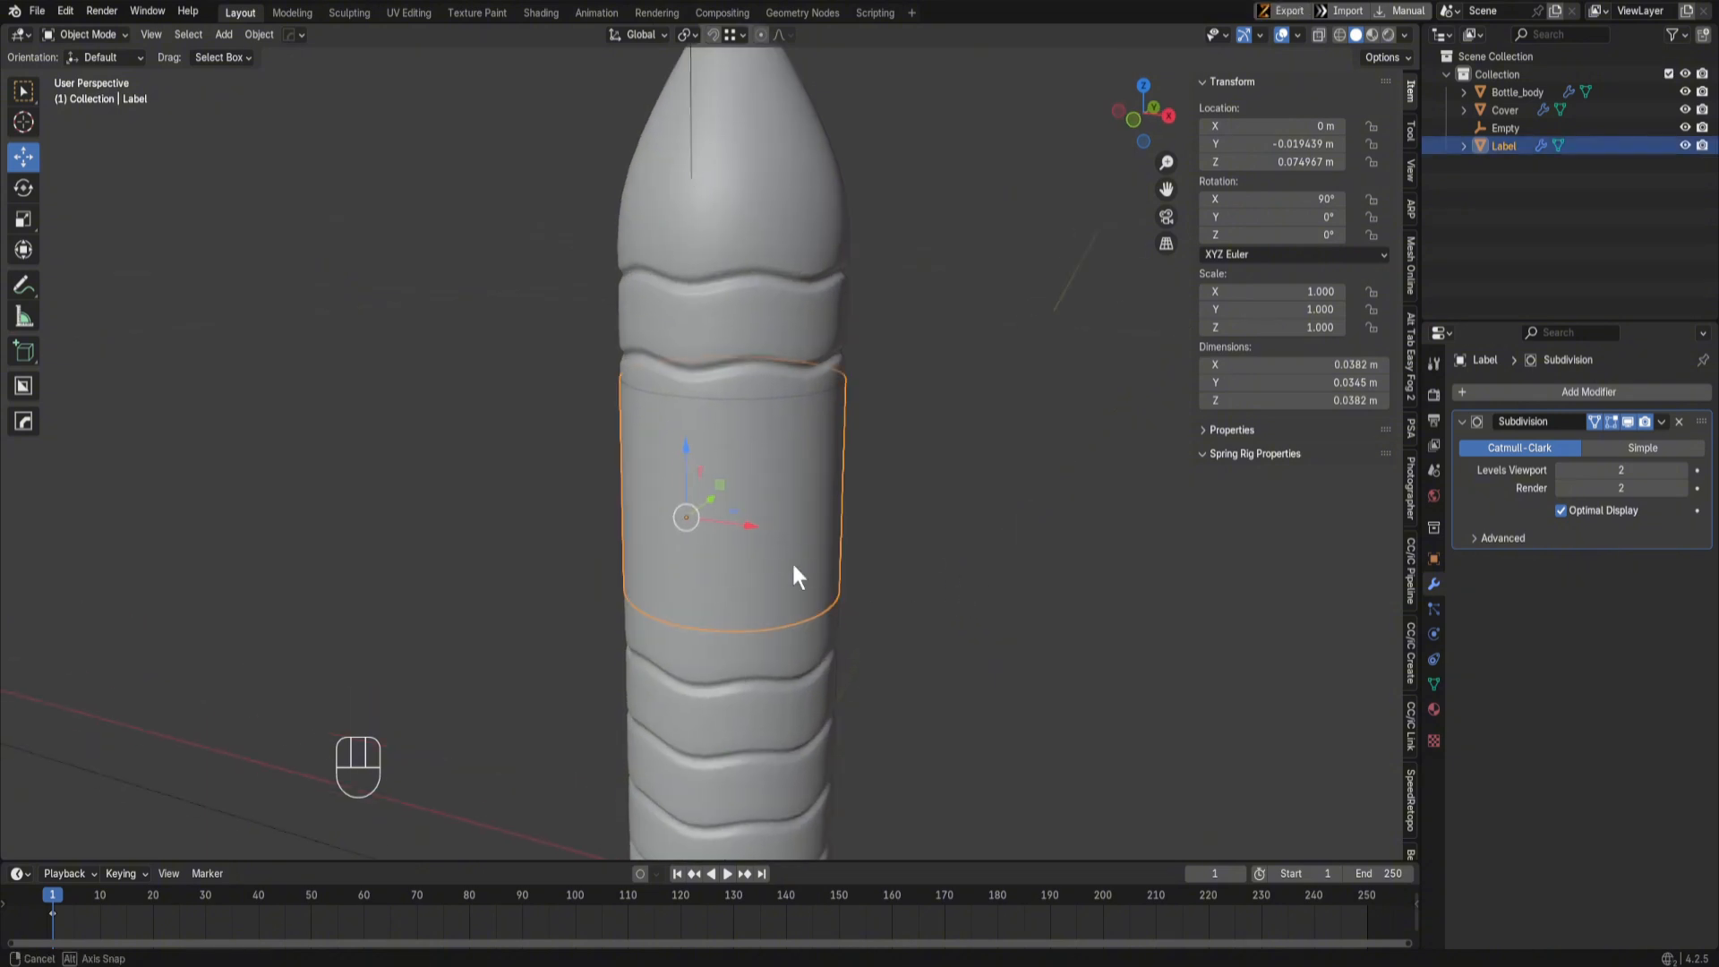
pyautogui.moveTo(792, 570); pyautogui.dragTo(895, 546, button='middle')
pyautogui.moveTo(721, 560); pyautogui.dragTo(951, 522, button='middle')
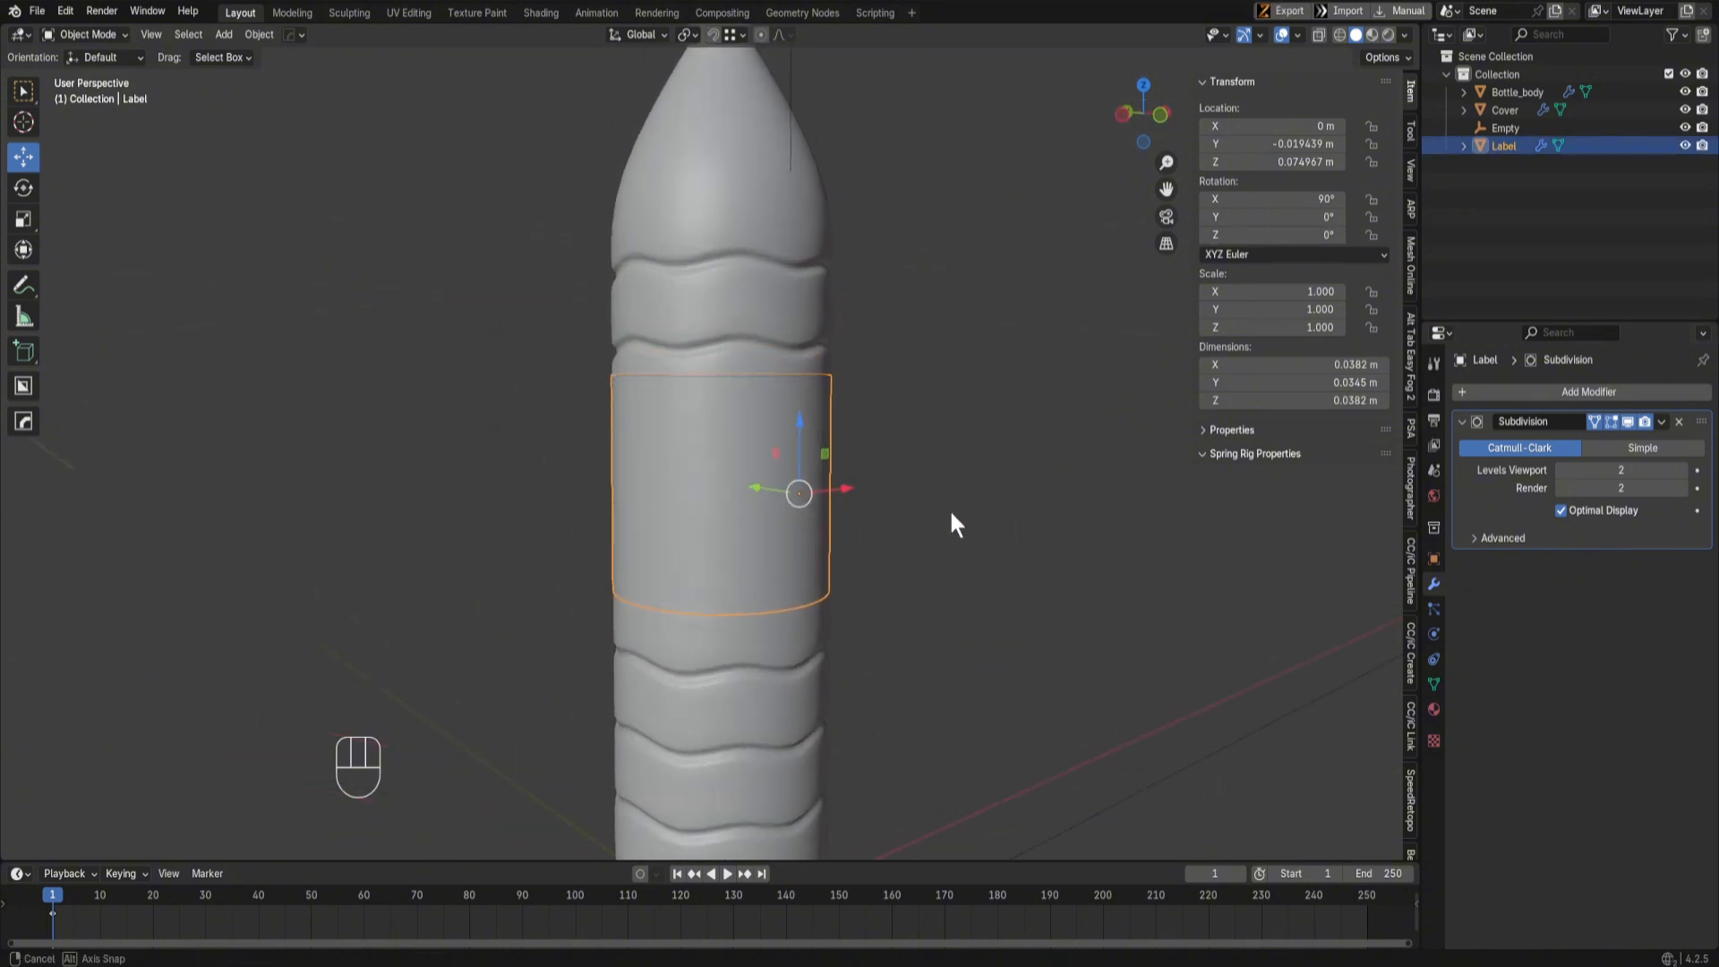
pyautogui.scroll(-4, 794, 582)
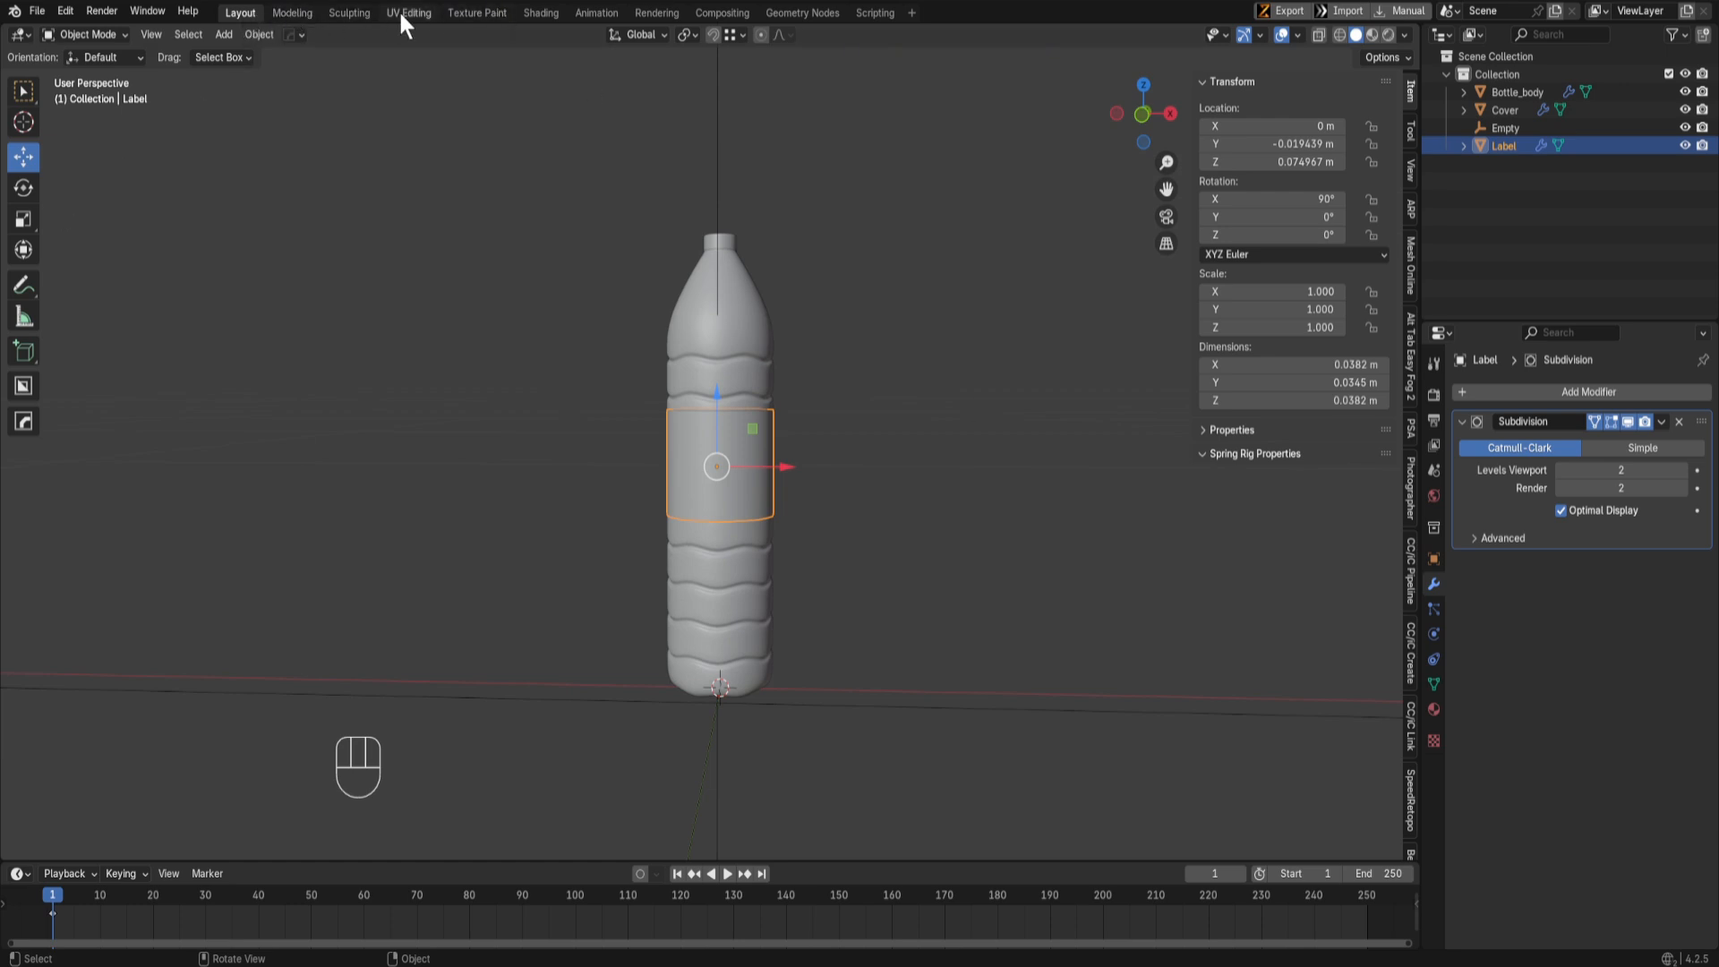
# Step: Switch to the Shading workspace and select the bottle body, framing it in the material preview
pyautogui.click(540, 13)
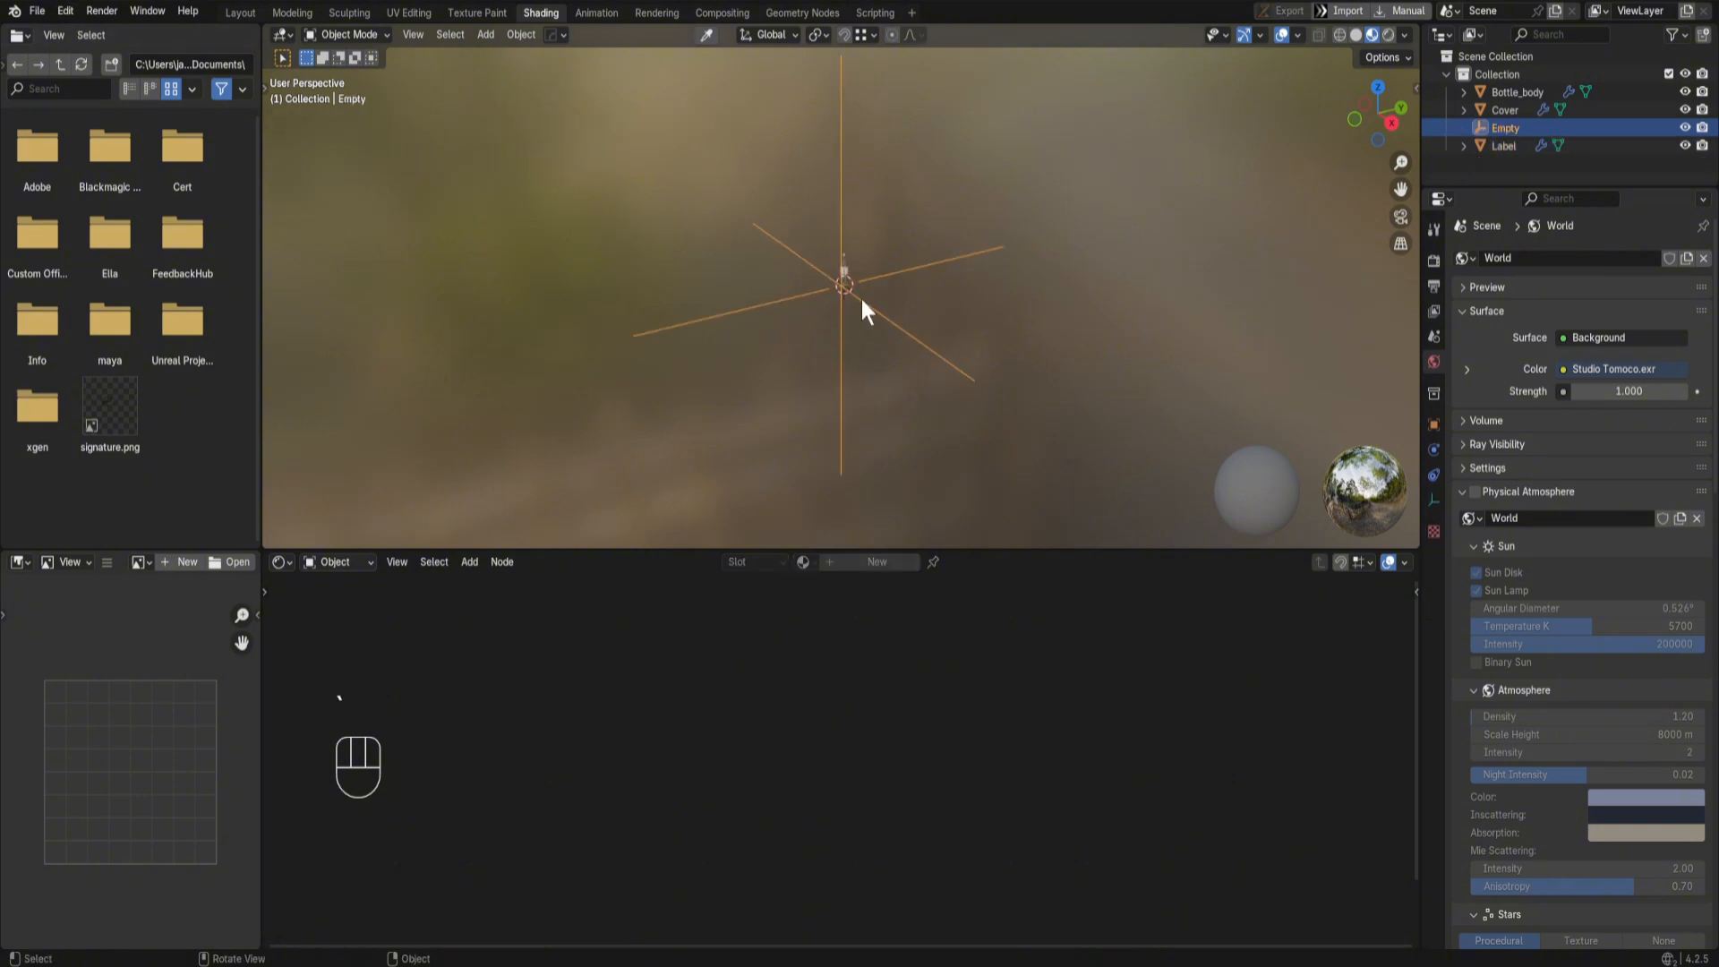
pyautogui.scroll(5, 869, 259)
pyautogui.click(866, 194)
pyautogui.scroll(6, 850, 235)
pyautogui.keyDown('shift'); pyautogui.moveTo(854, 273); pyautogui.dragTo(787, 476, button='middle'); pyautogui.keyUp('shift')
pyautogui.moveTo(808, 407); pyautogui.dragTo(863, 329, button='middle')
pyautogui.scroll(1, 863, 333)
pyautogui.keyDown('shift'); pyautogui.moveTo(837, 635); pyautogui.dragTo(814, 784, button='middle'); pyautogui.keyUp('shift')
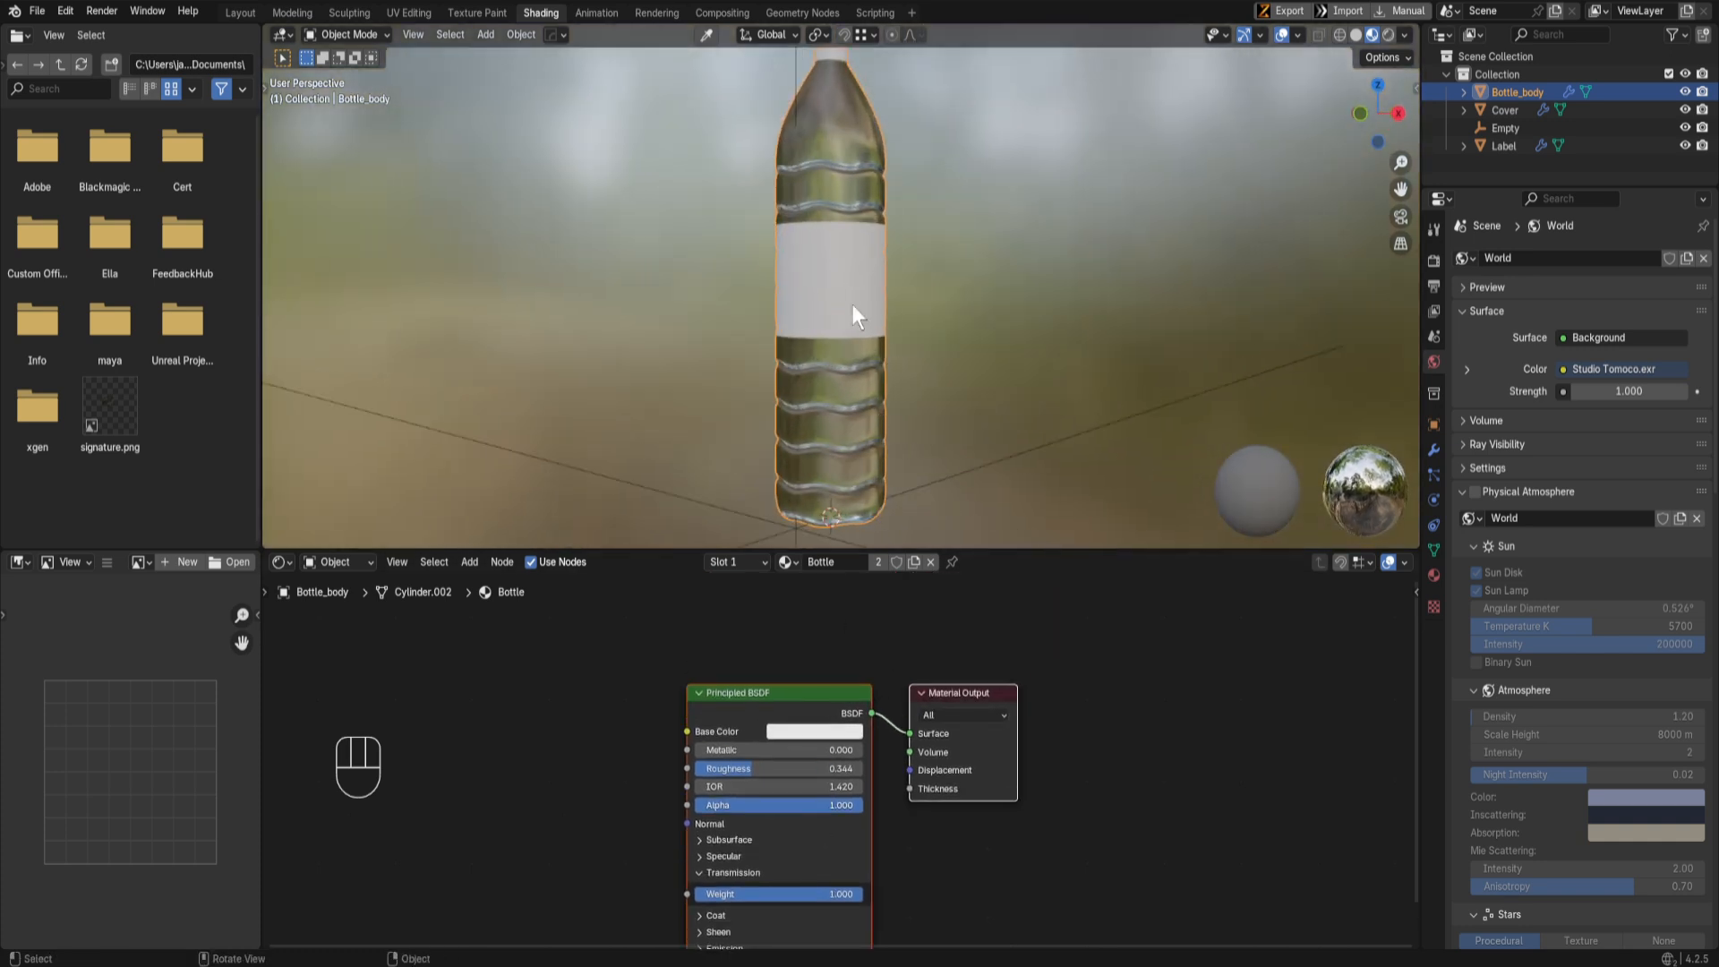
# Step: Delete the Empty that controlled the label's bend
pyautogui.moveTo(883, 428)
pyautogui.mouseDown(button='middle')
pyautogui.moveTo(824, 455)
pyautogui.moveTo(783, 218)
pyautogui.moveTo(862, 213)
pyautogui.moveTo(851, 179)
pyautogui.moveTo(747, 389)
pyautogui.moveTo(841, 394)
pyautogui.moveTo(862, 219)
pyautogui.moveTo(899, 424)
pyautogui.moveTo(874, 477)
pyautogui.moveTo(902, 419)
pyautogui.mouseUp(button='middle')
pyautogui.click(909, 420)
pyautogui.press('x')
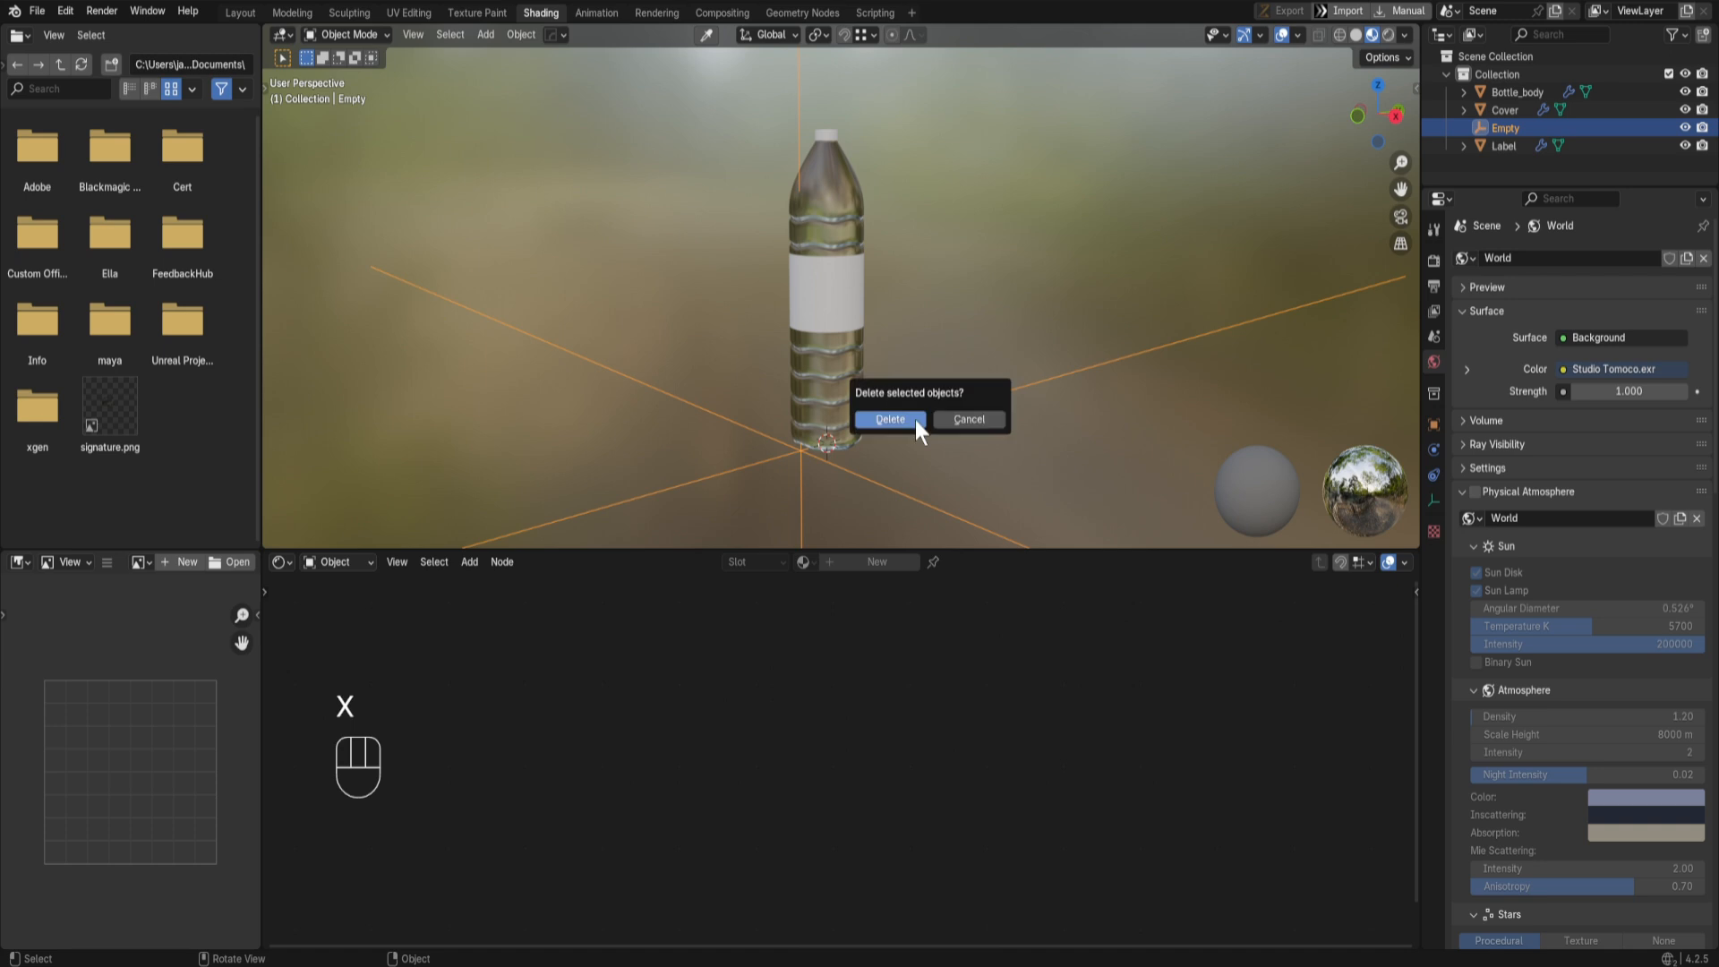
pyautogui.click(915, 420)
# Step: Unlink the Bottle material from the bottle body and purge the unused data-blocks from the file
pyautogui.click(847, 185)
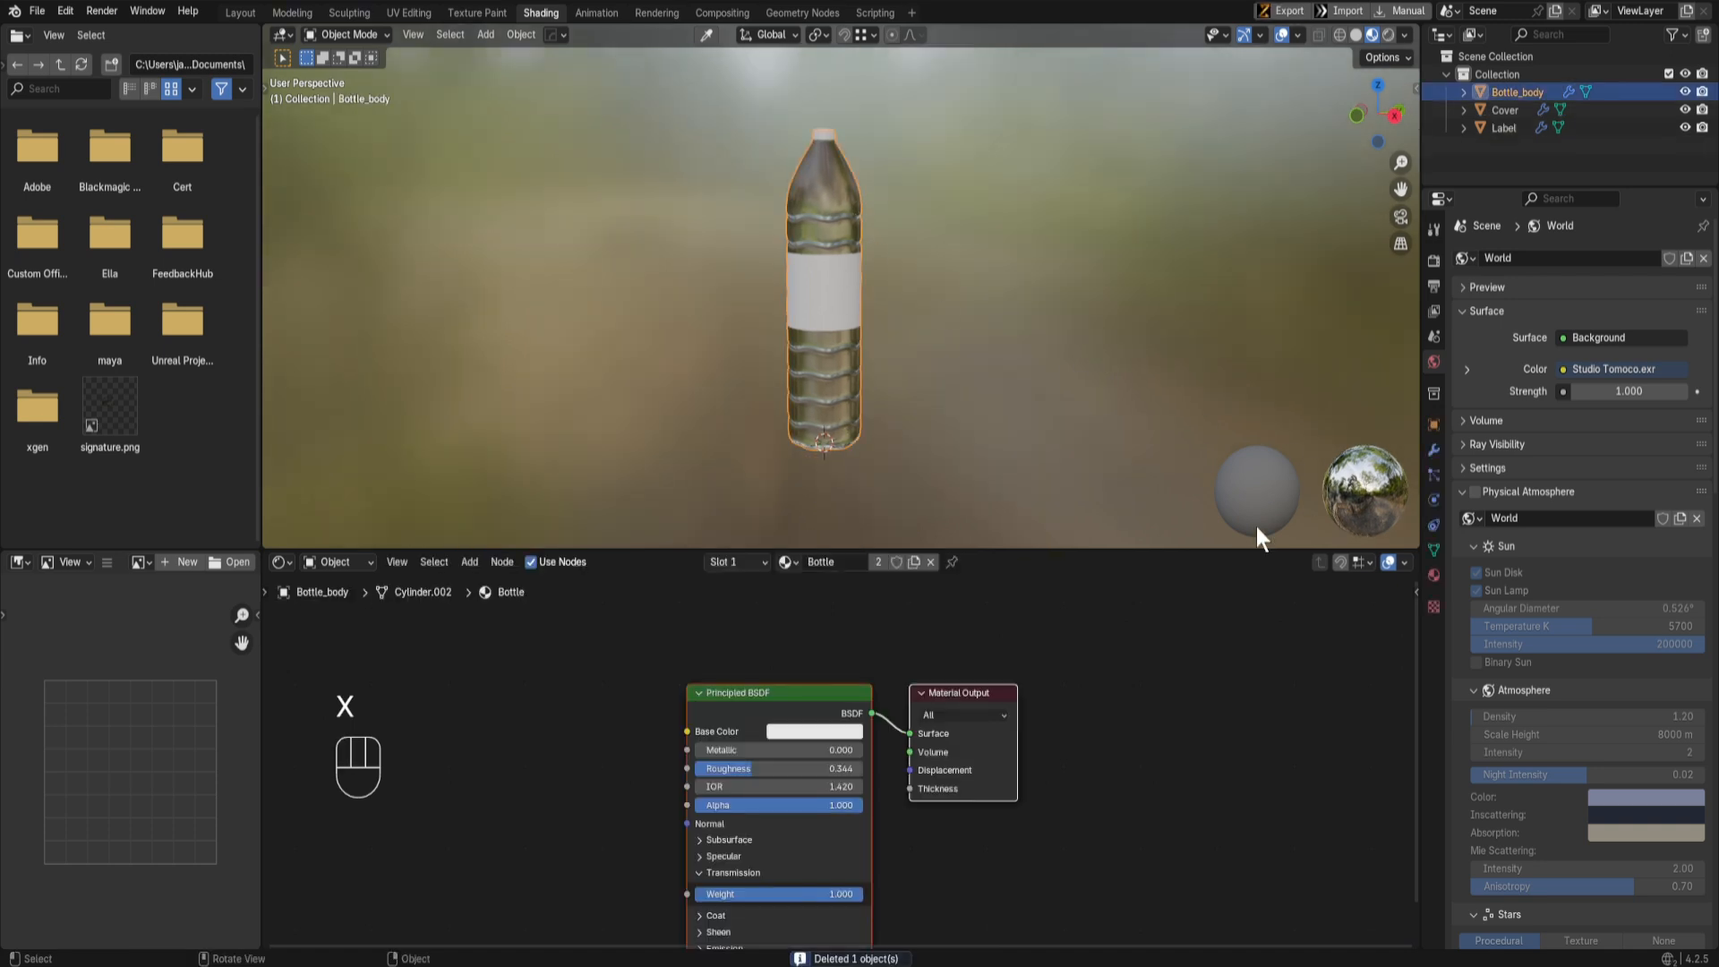
pyautogui.click(931, 561)
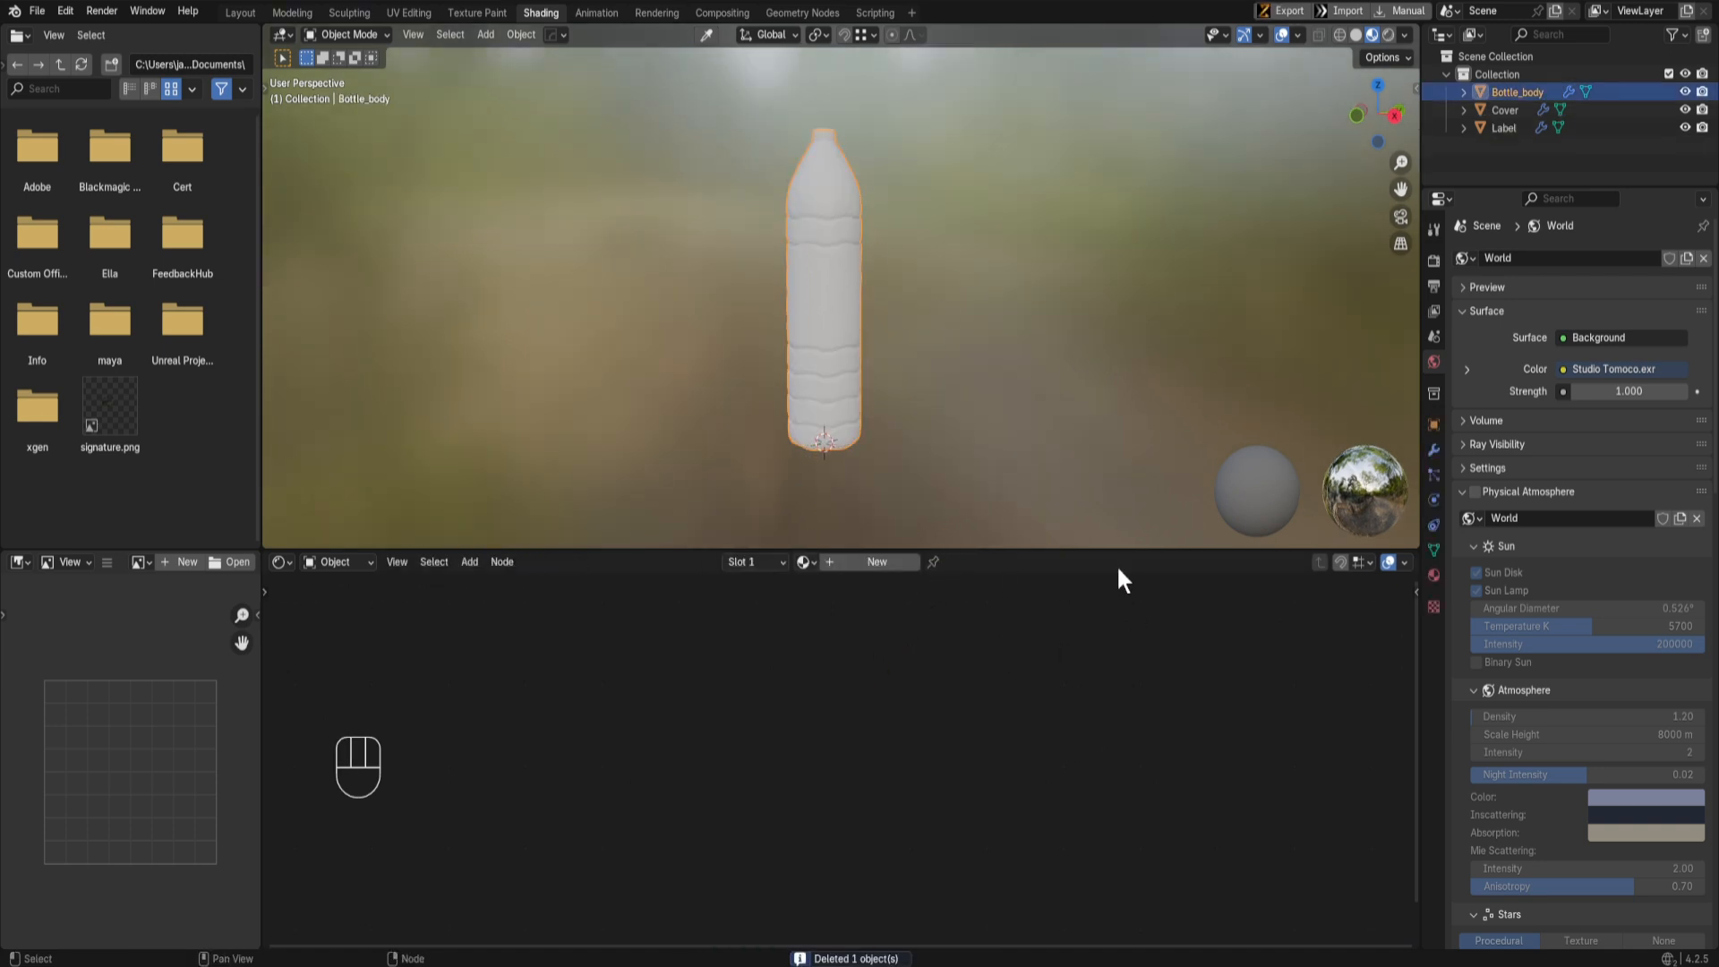
pyautogui.click(1450, 36)
pyautogui.click(1493, 179)
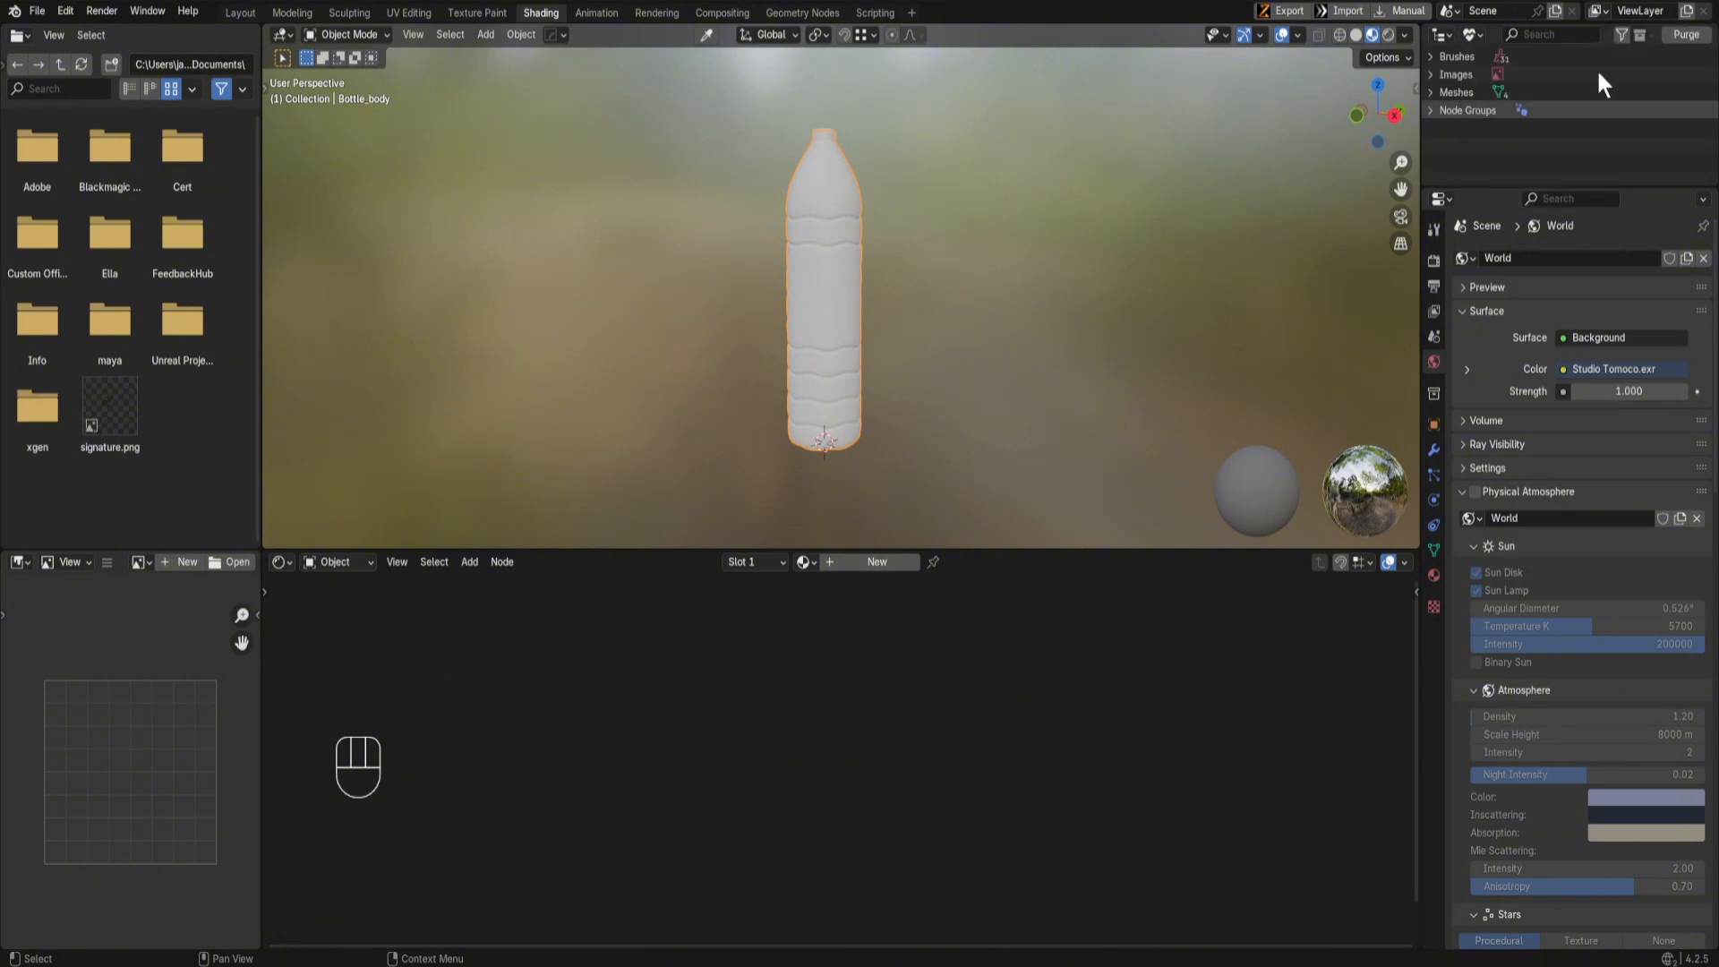
pyautogui.click(1684, 36)
pyautogui.click(1375, 163)
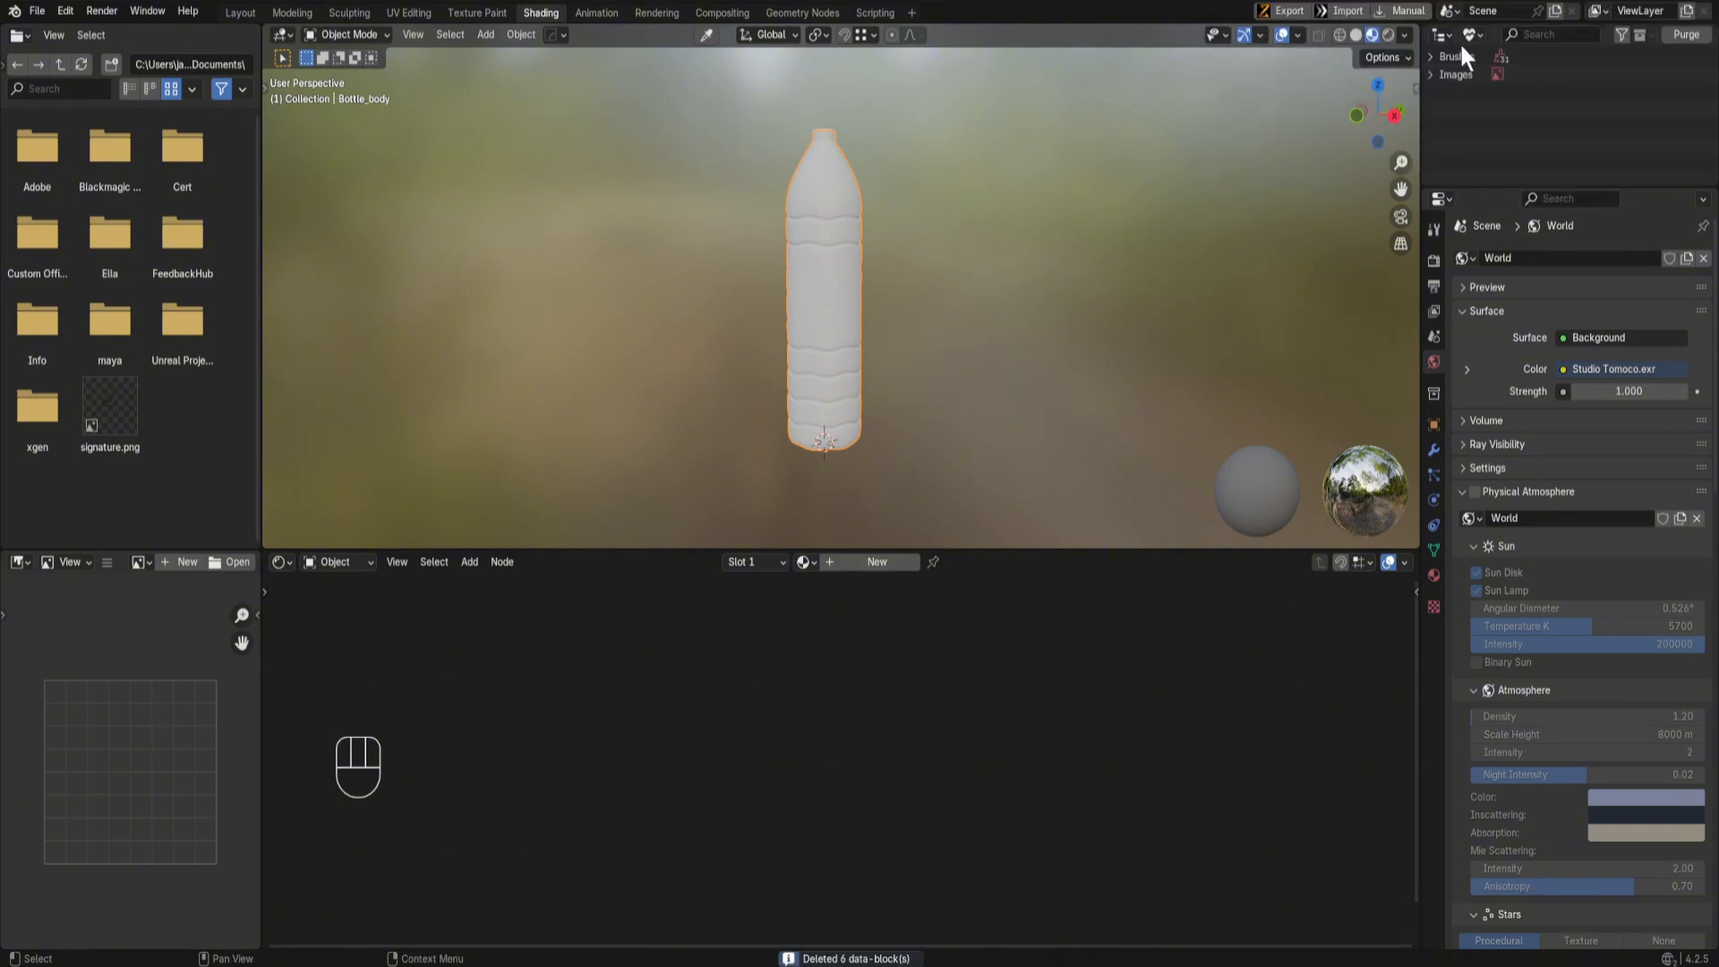
pyautogui.click(1468, 39)
pyautogui.click(1480, 95)
# Step: Create a new material for the bottle body
pyautogui.scroll(7, 870, 389)
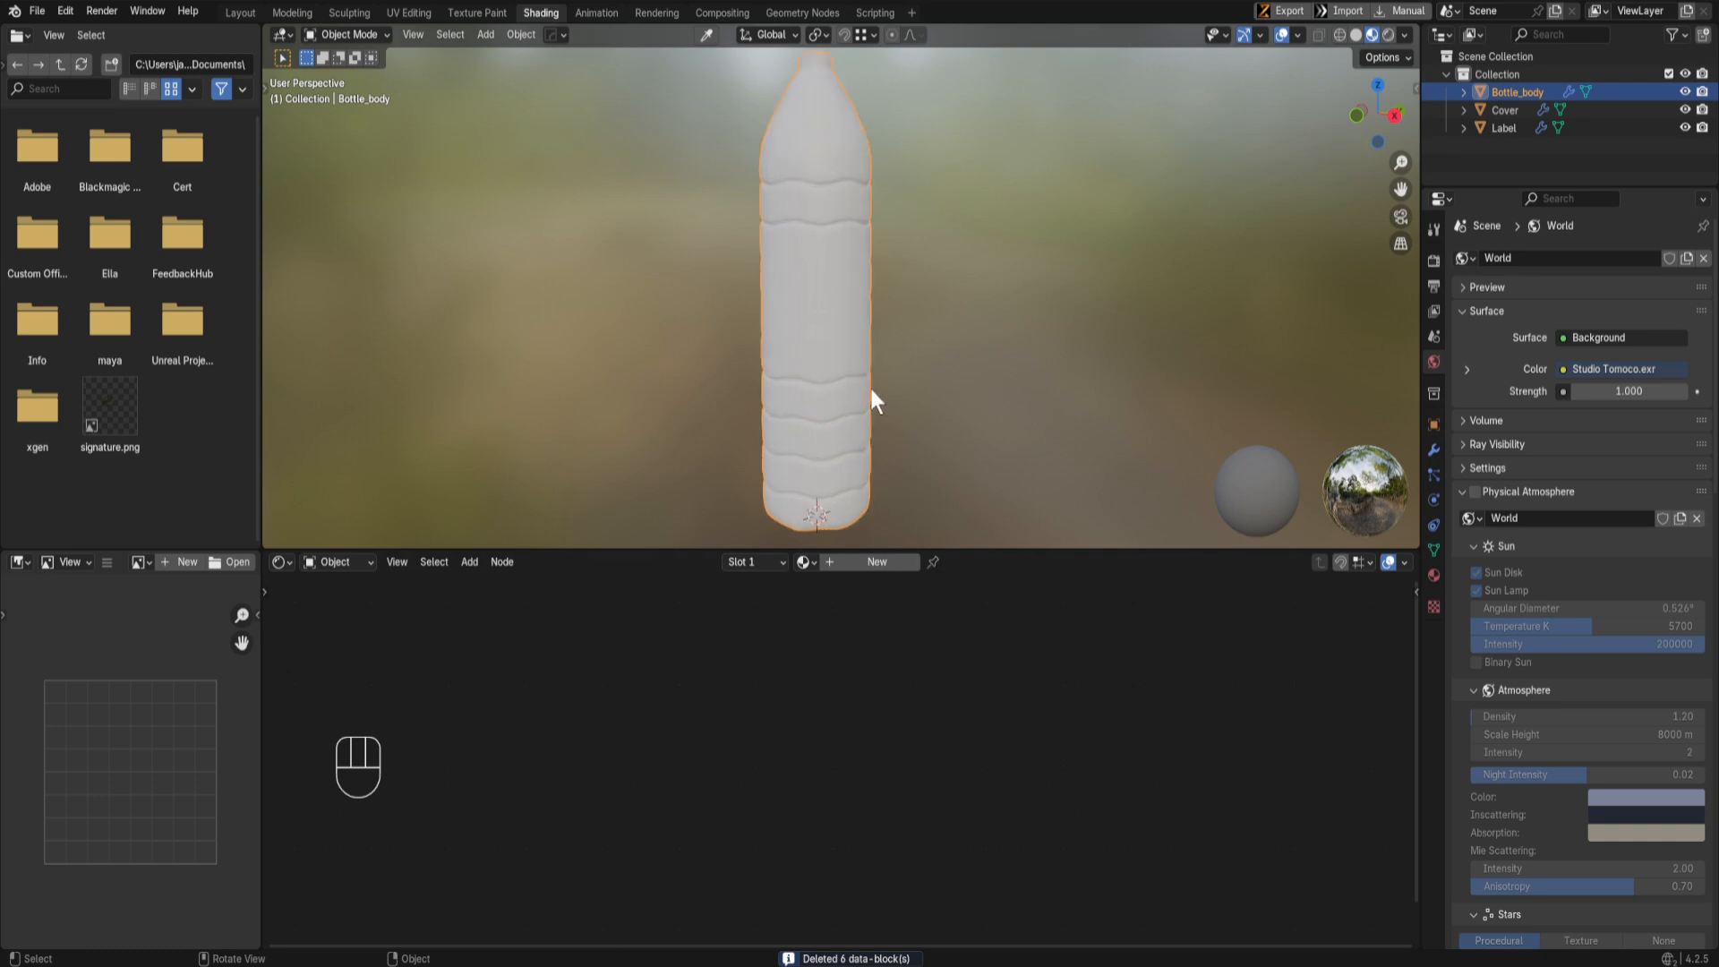
pyautogui.scroll(-3, 820, 176)
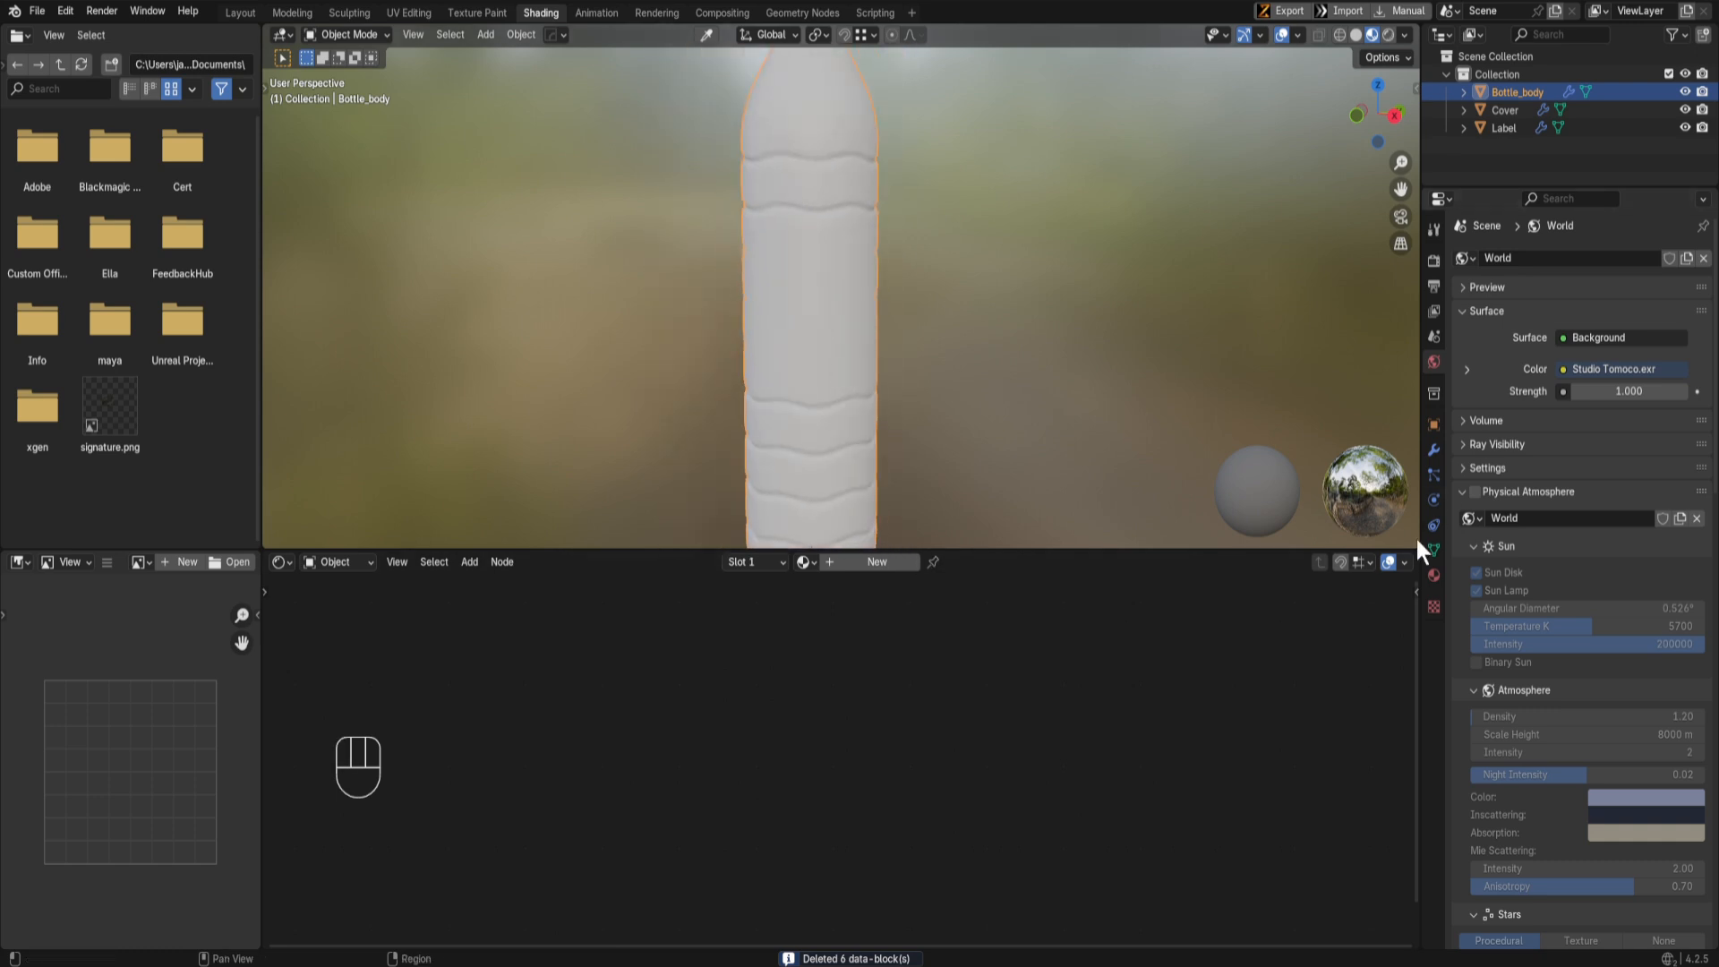
pyautogui.click(1434, 574)
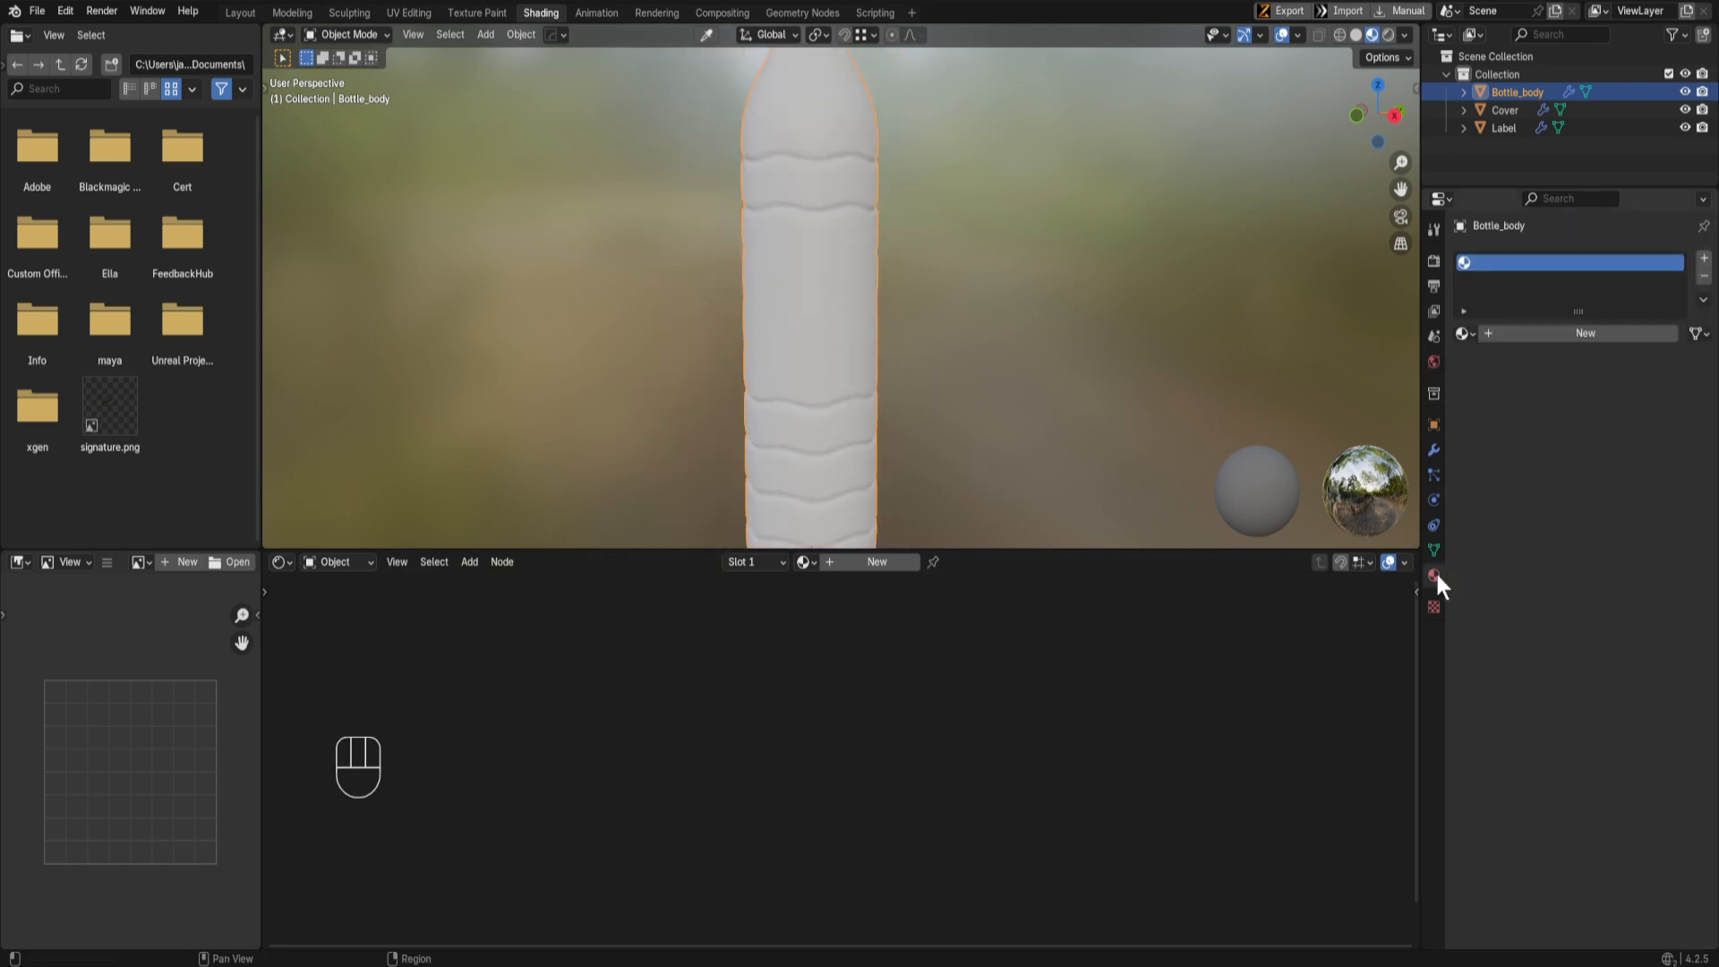
pyautogui.click(1539, 336)
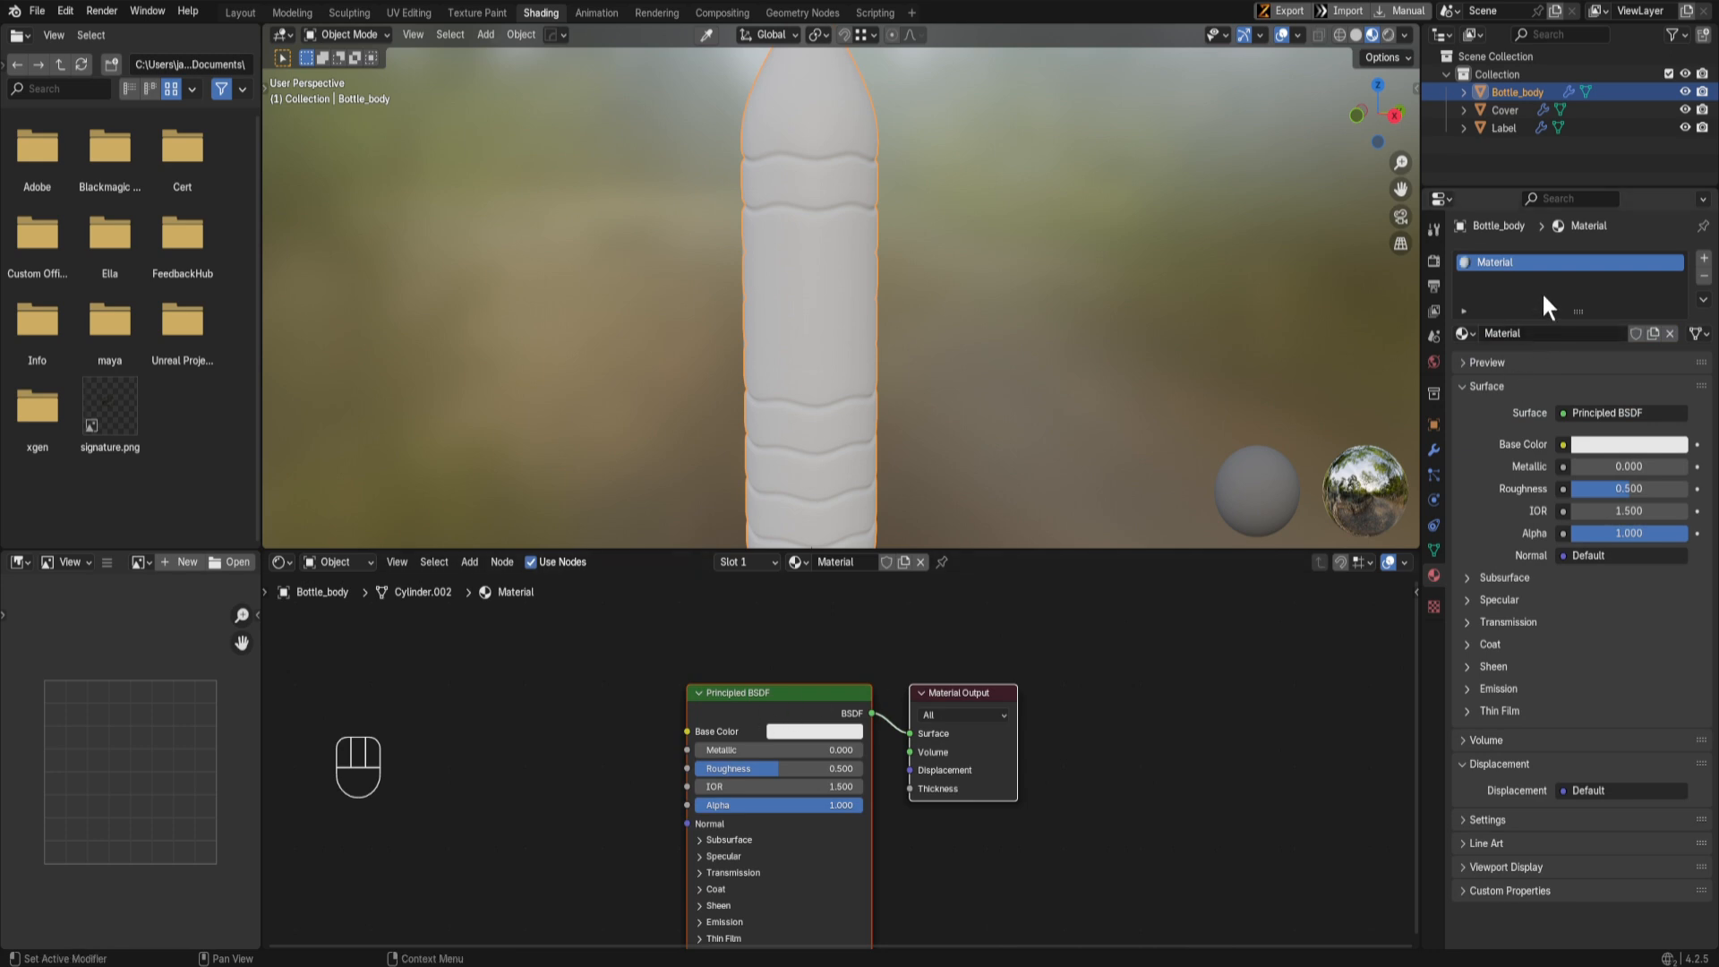
# Step: Name the bottle body's material Bottle and set its transmission weight to 1
pyautogui.write('Bottle')
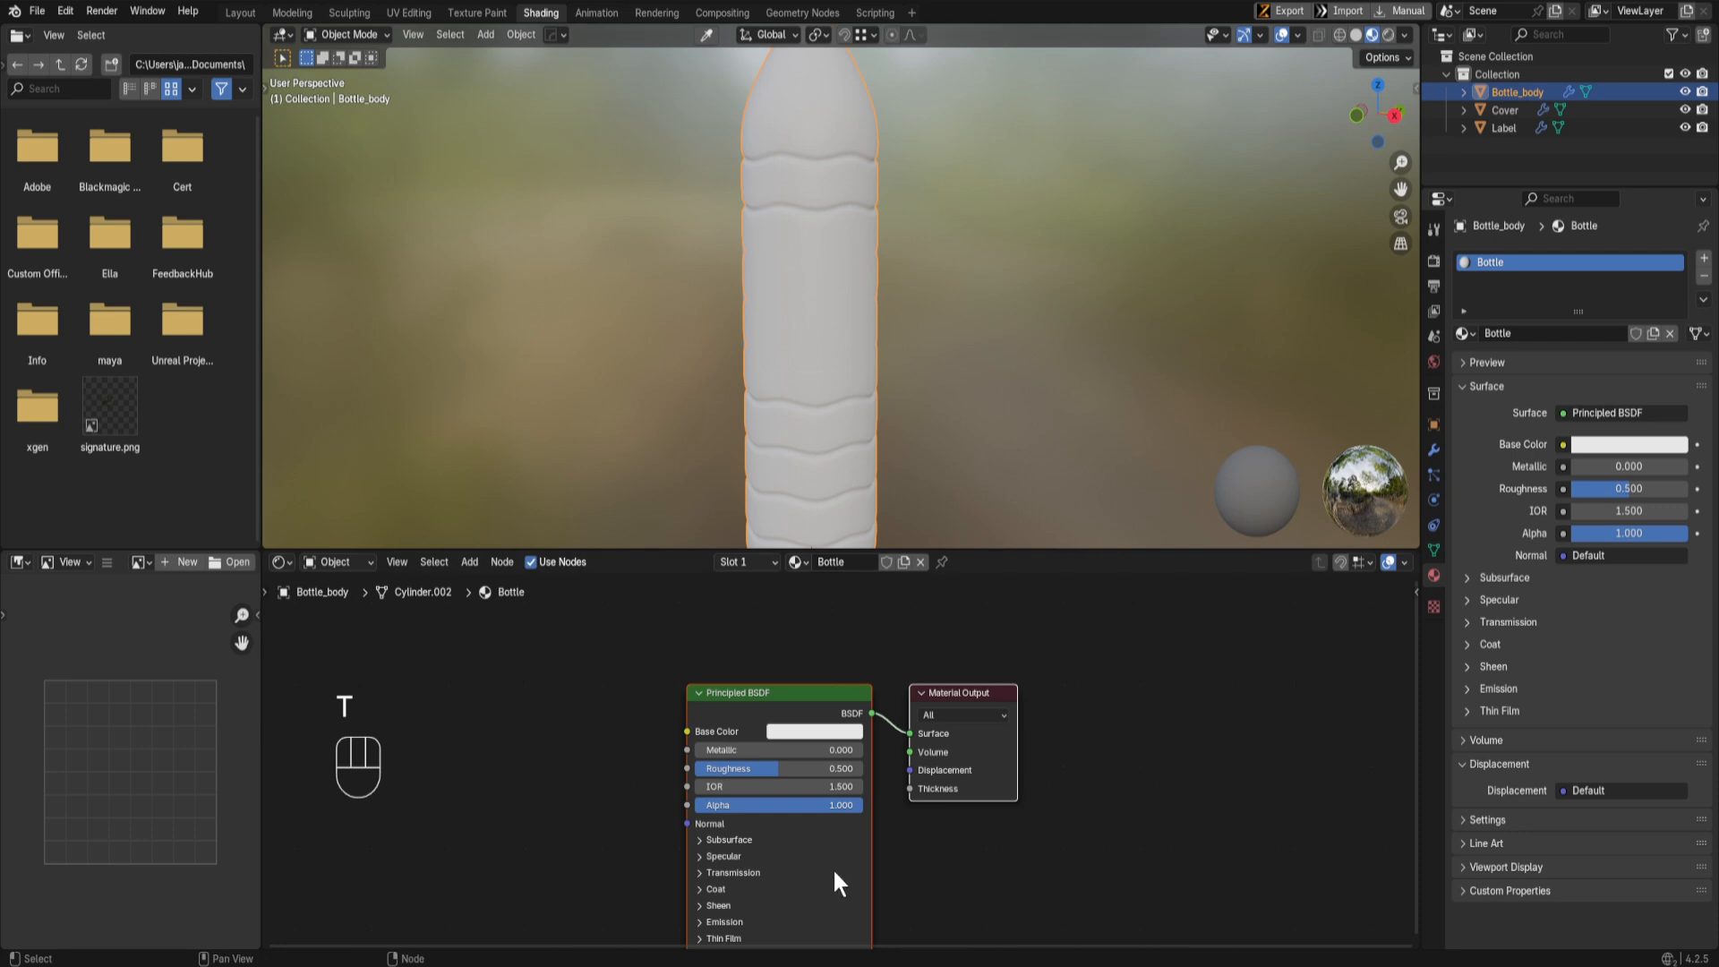
pyautogui.scroll(2, 724, 727)
pyautogui.scroll(-2, 723, 703)
pyautogui.scroll(-1, 703, 697)
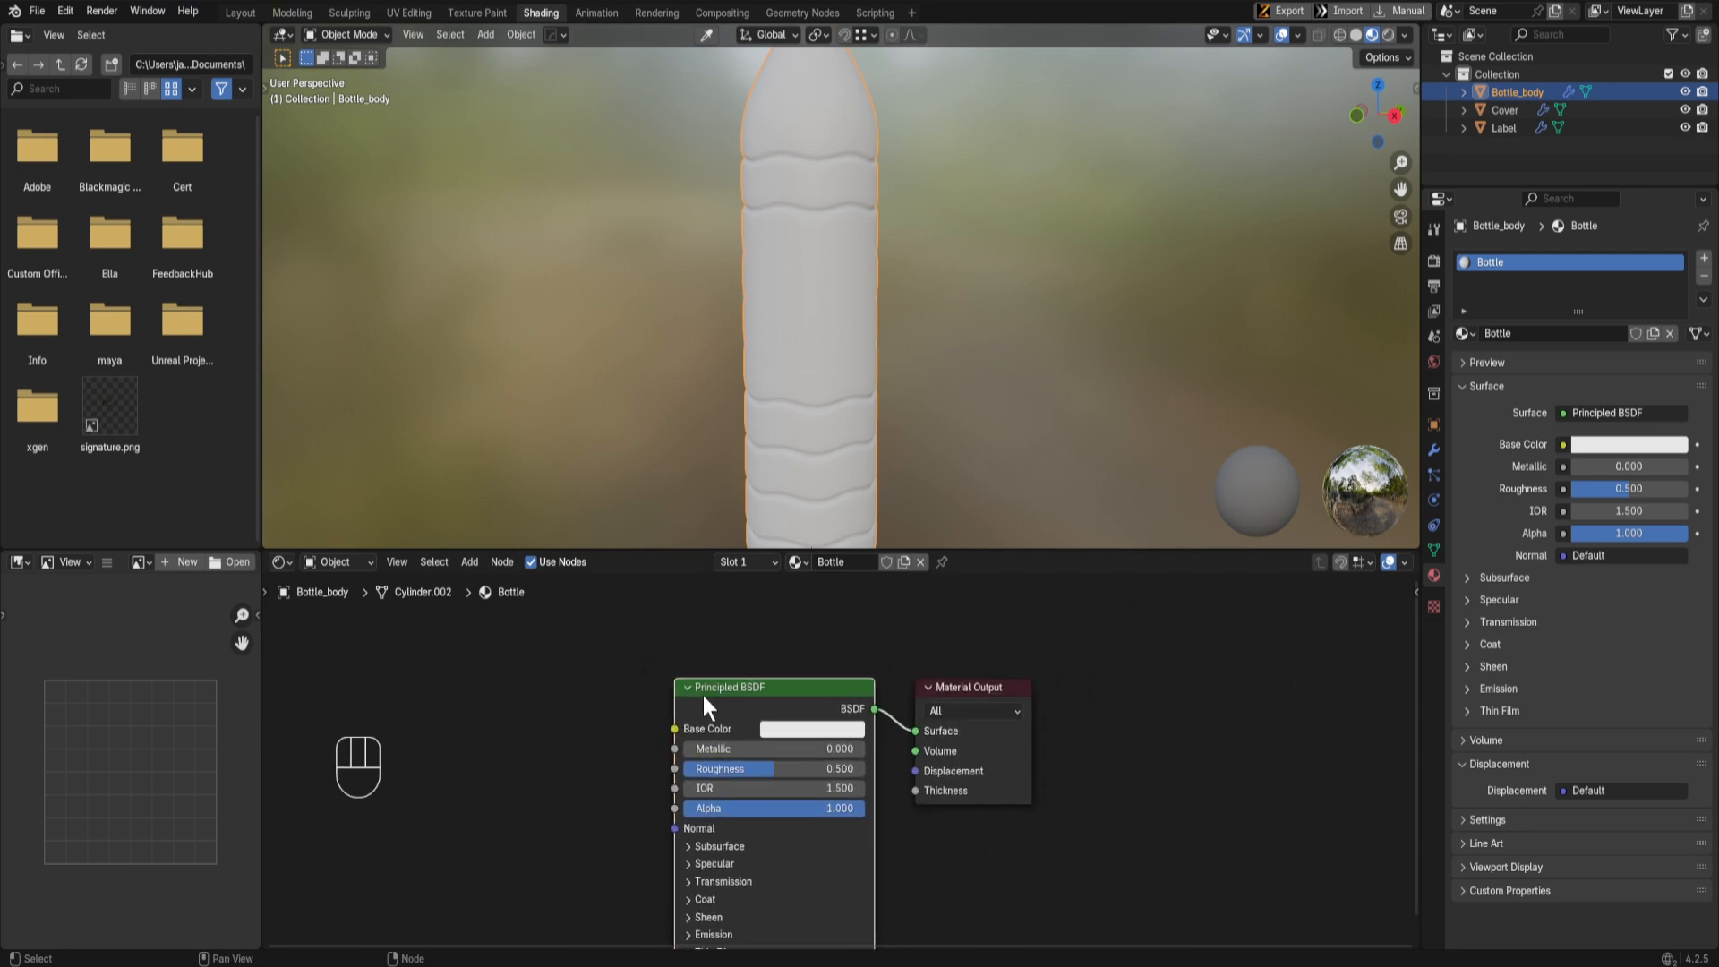
pyautogui.scroll(1, 1025, 833)
pyautogui.moveTo(1025, 833); pyautogui.dragTo(1053, 722, button='middle')
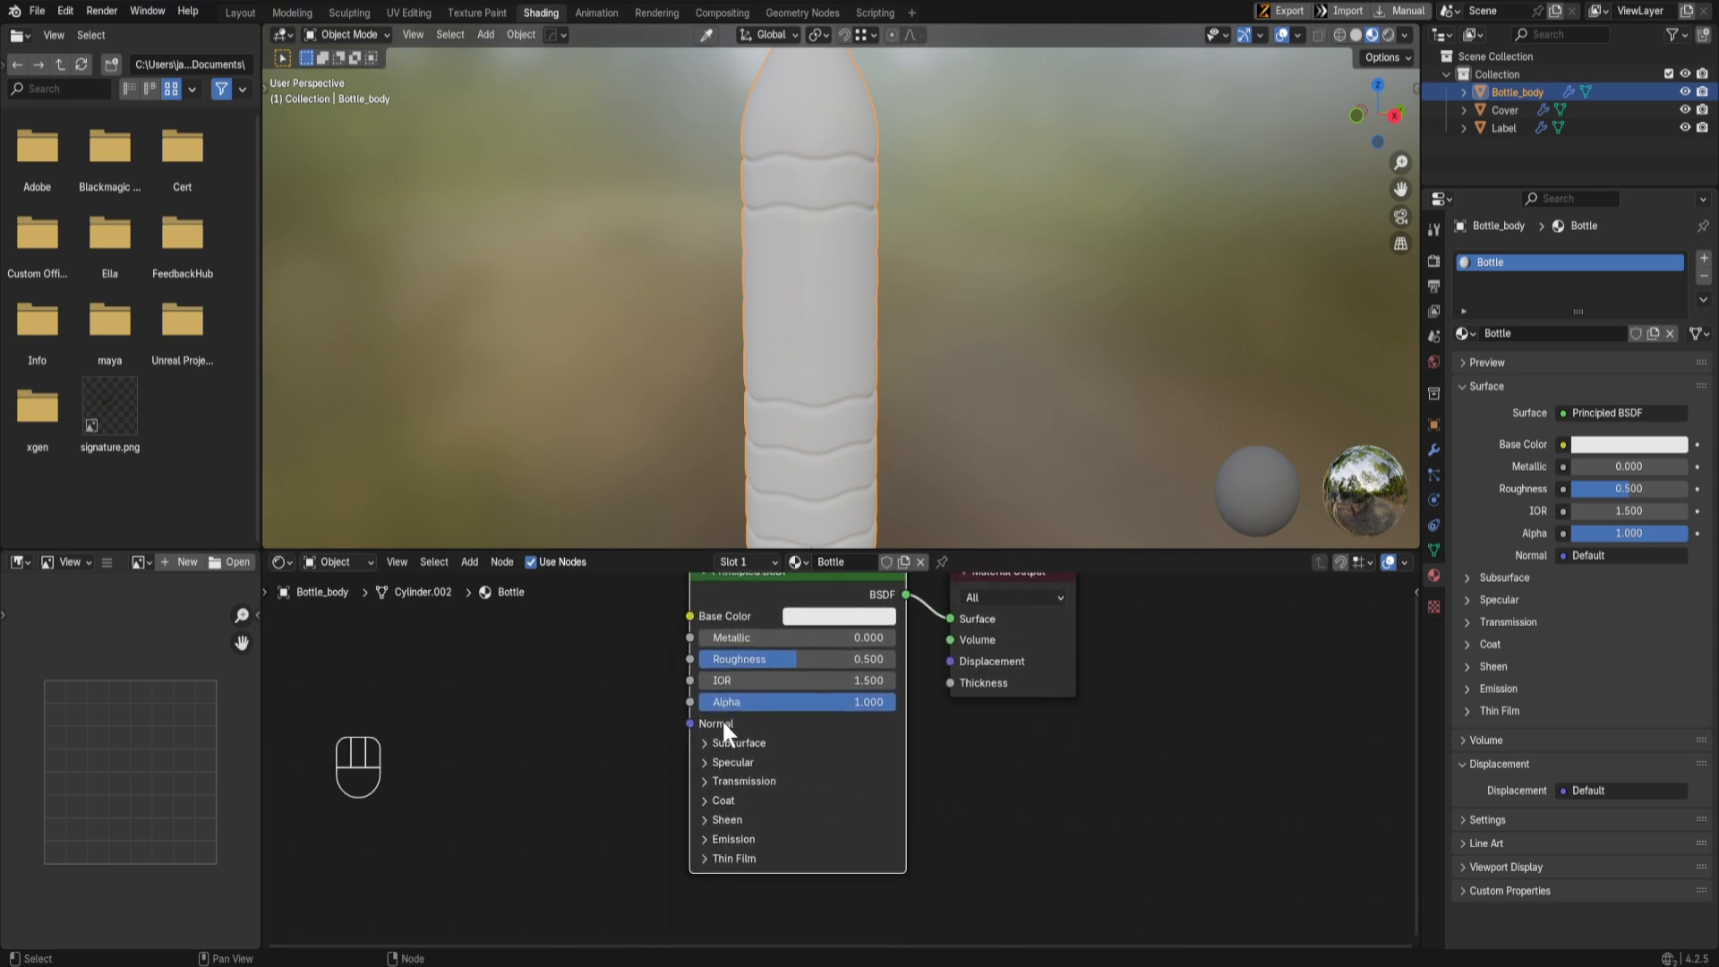
pyautogui.click(708, 779)
pyautogui.moveTo(707, 809); pyautogui.dragTo(895, 809)
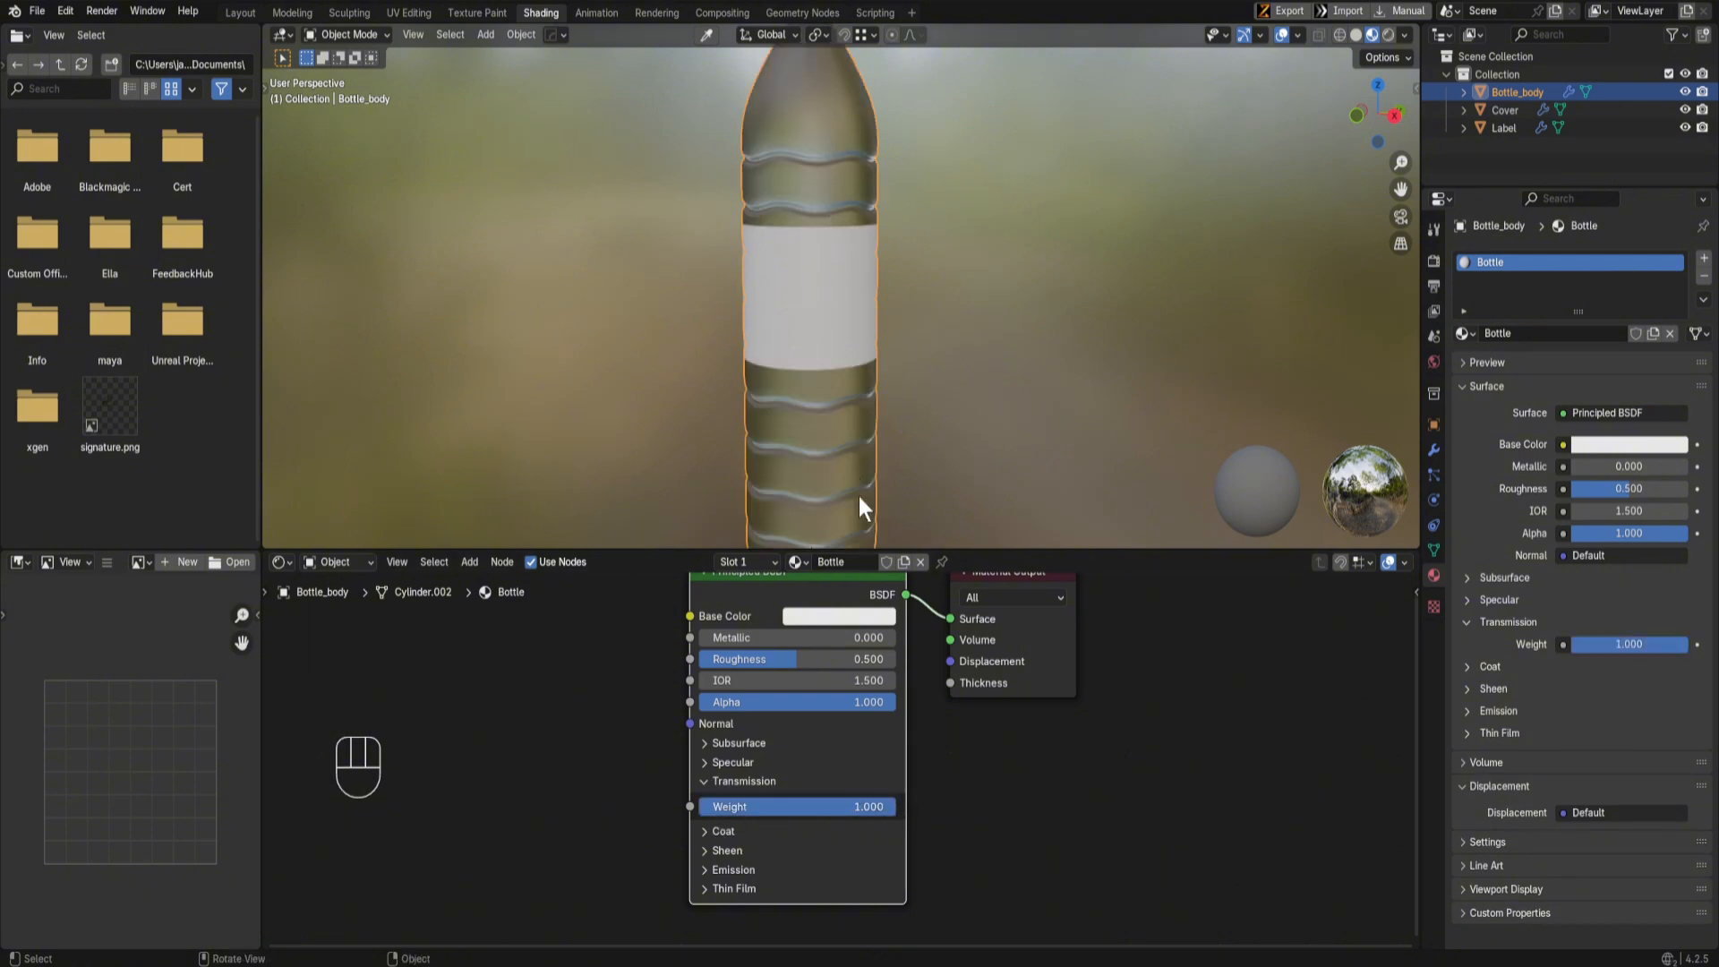
# Step: Set the Bottle material's IOR to 1.43 and its roughness to about 0.336
pyautogui.click(779, 681)
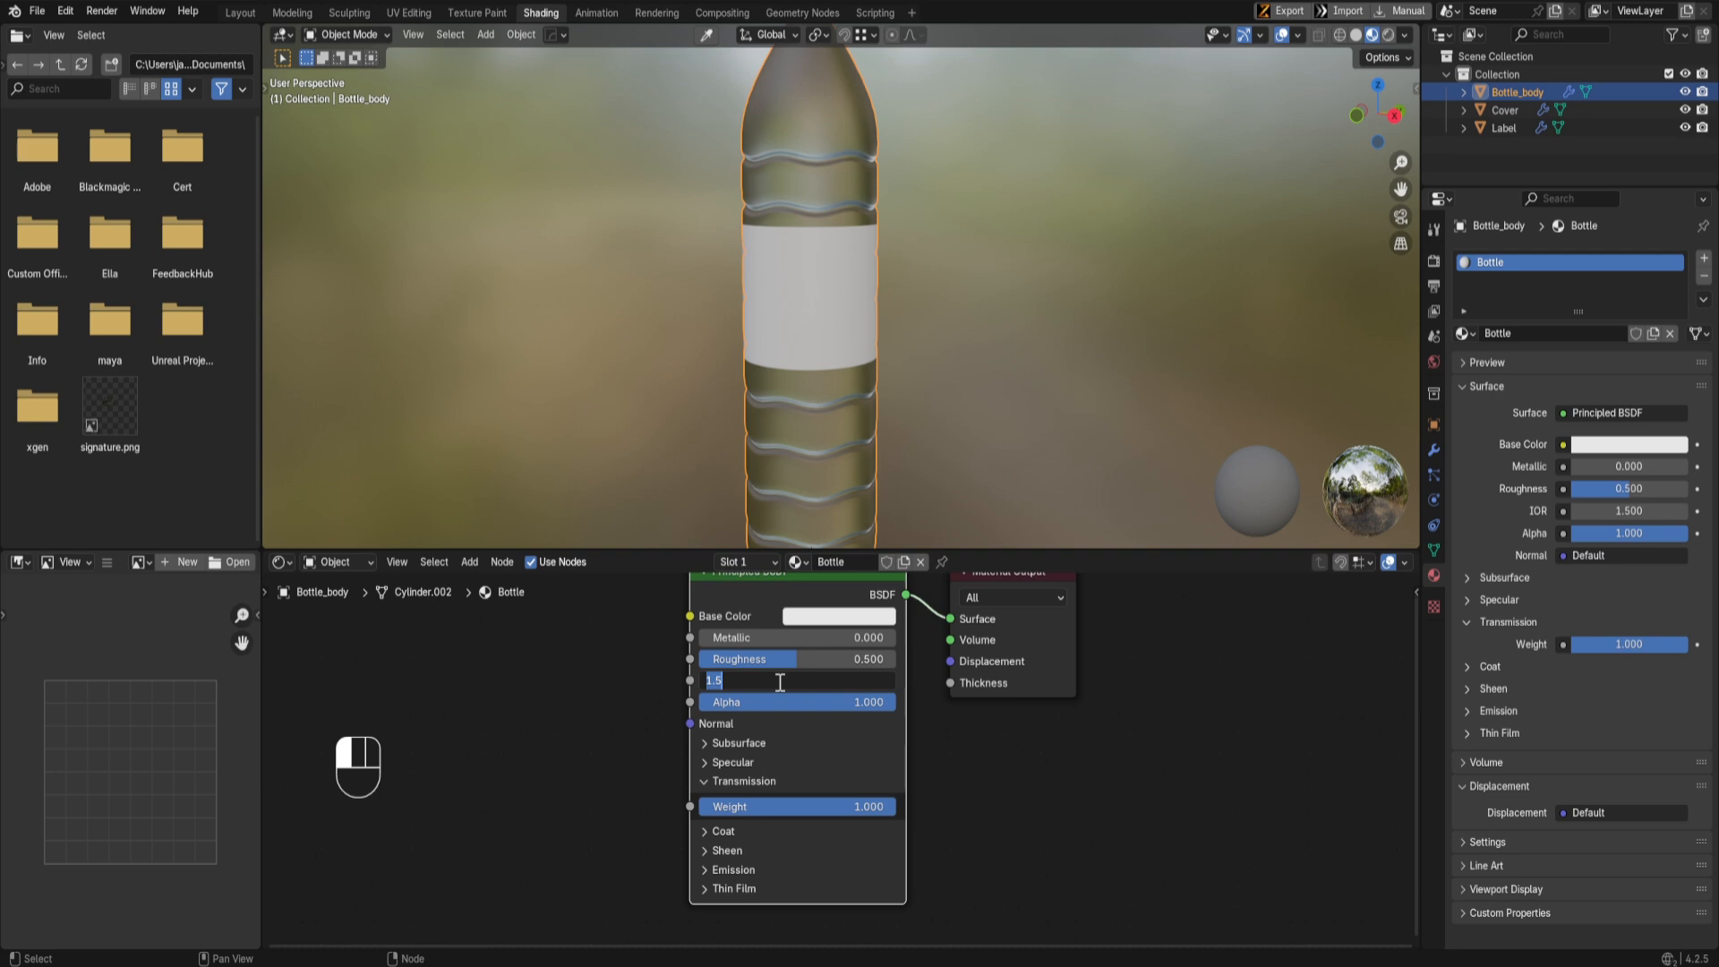
pyautogui.click(1233, 880)
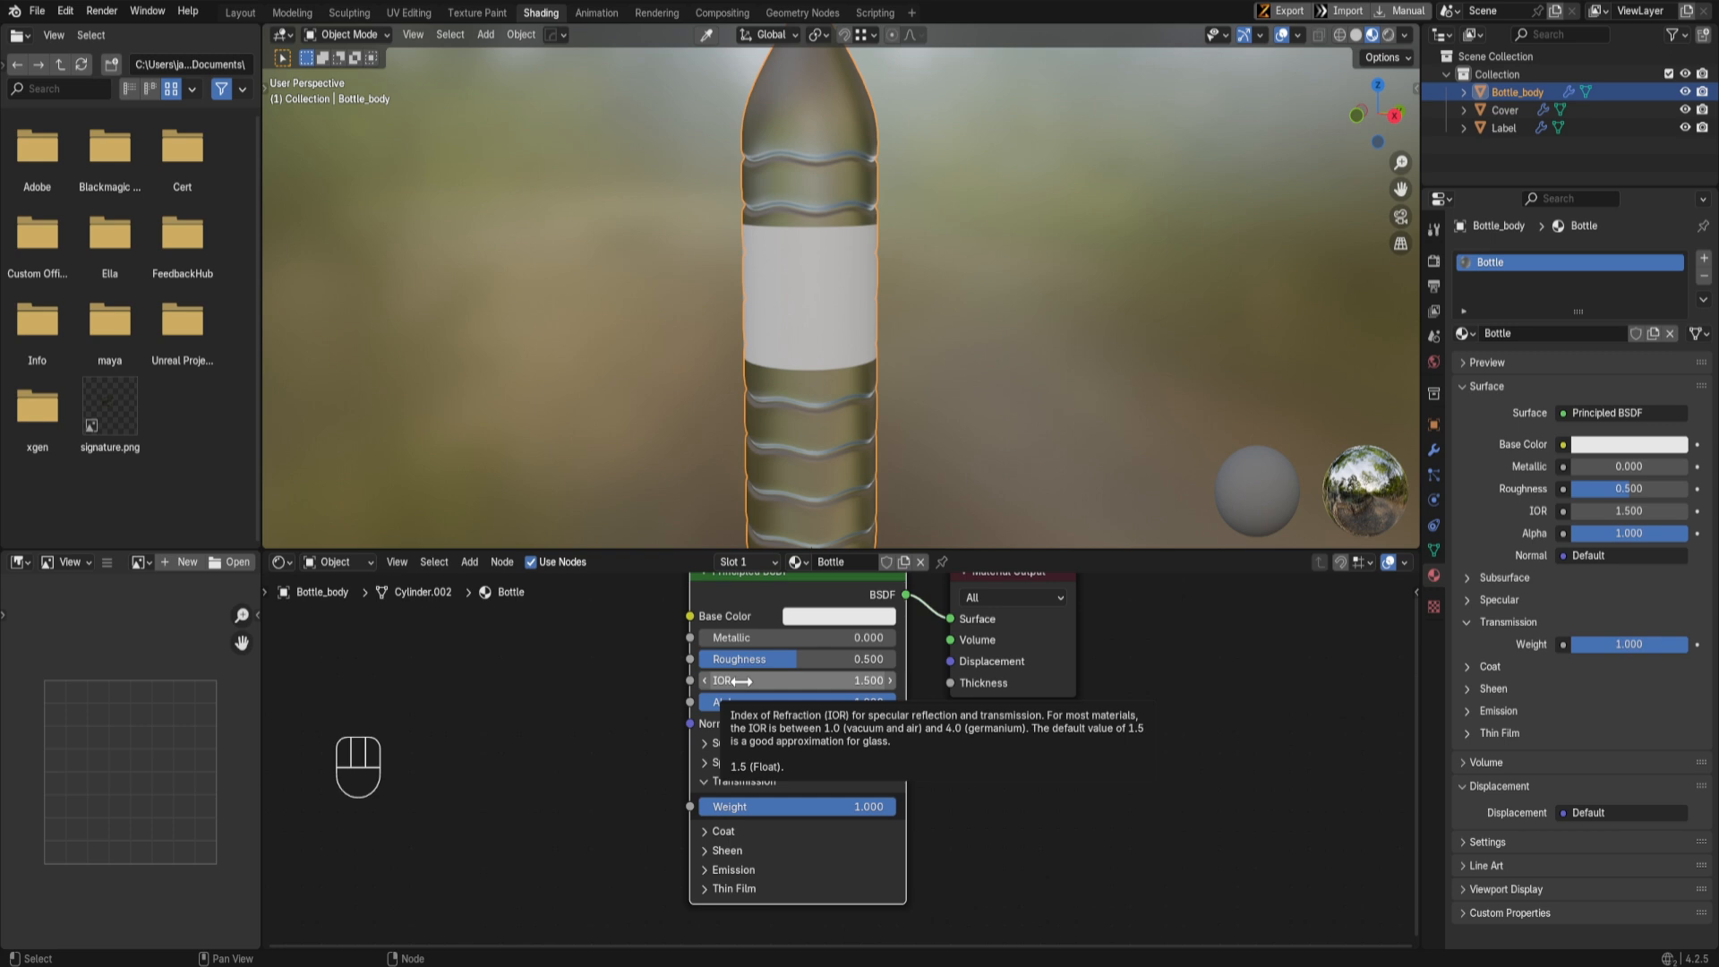
pyautogui.click(741, 681)
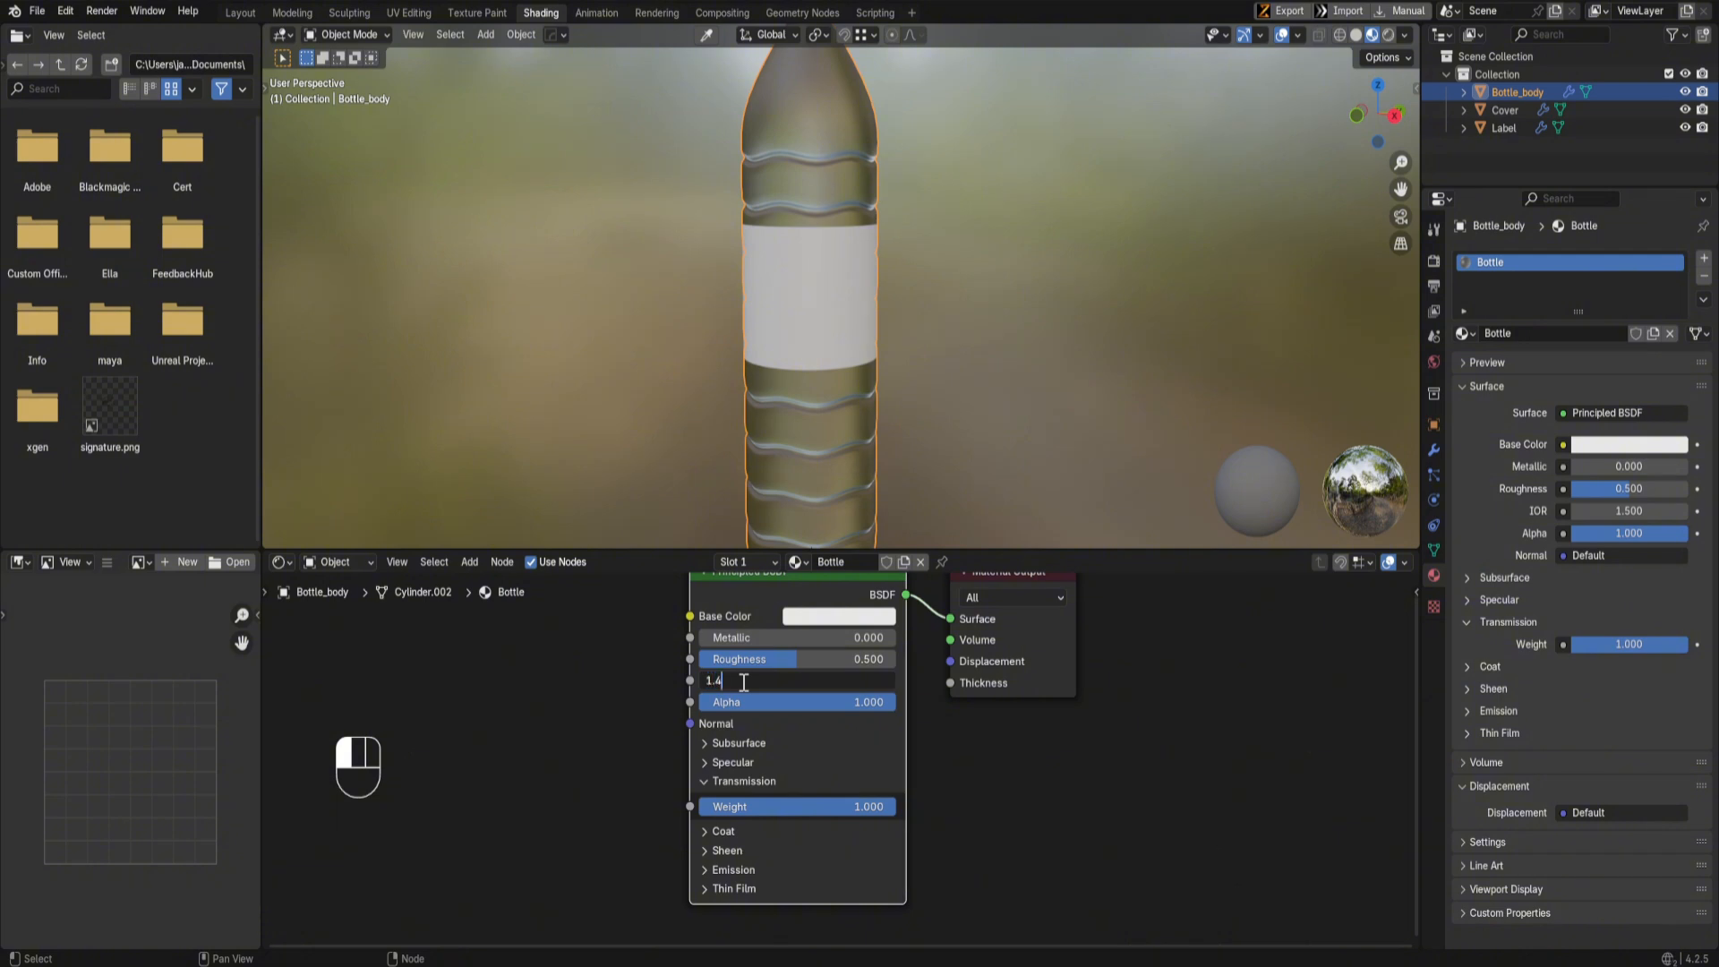
pyautogui.write('1.43')
pyautogui.press('Return')
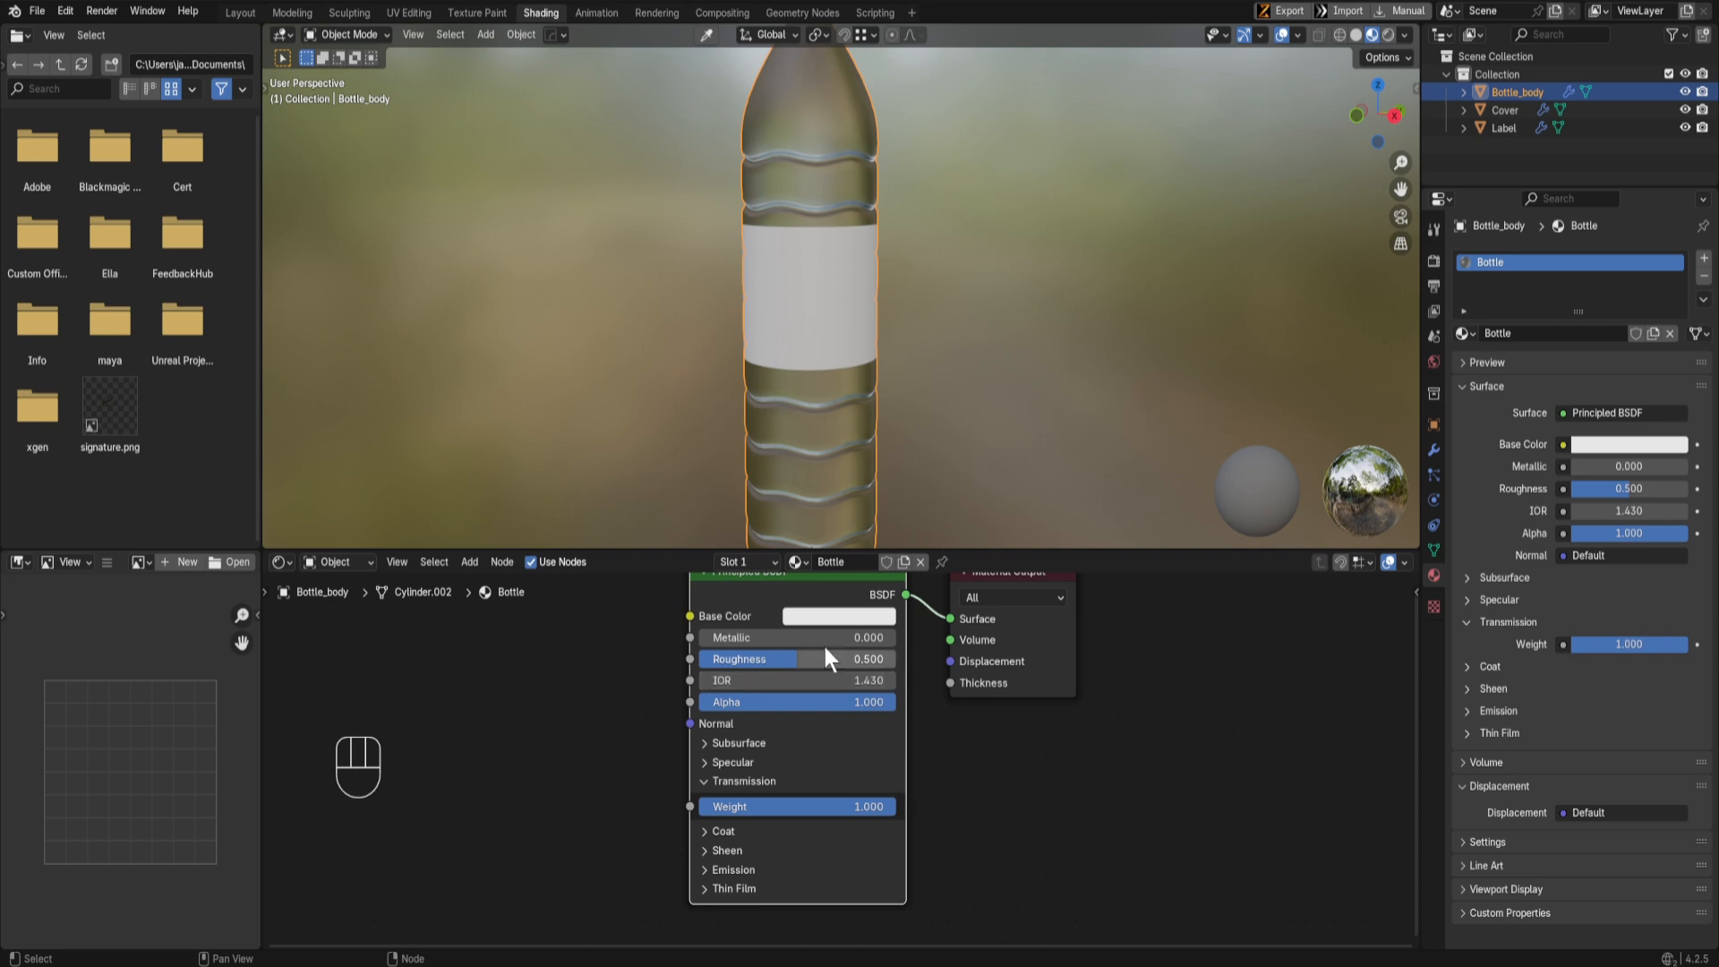
pyautogui.moveTo(787, 663); pyautogui.dragTo(758, 662)
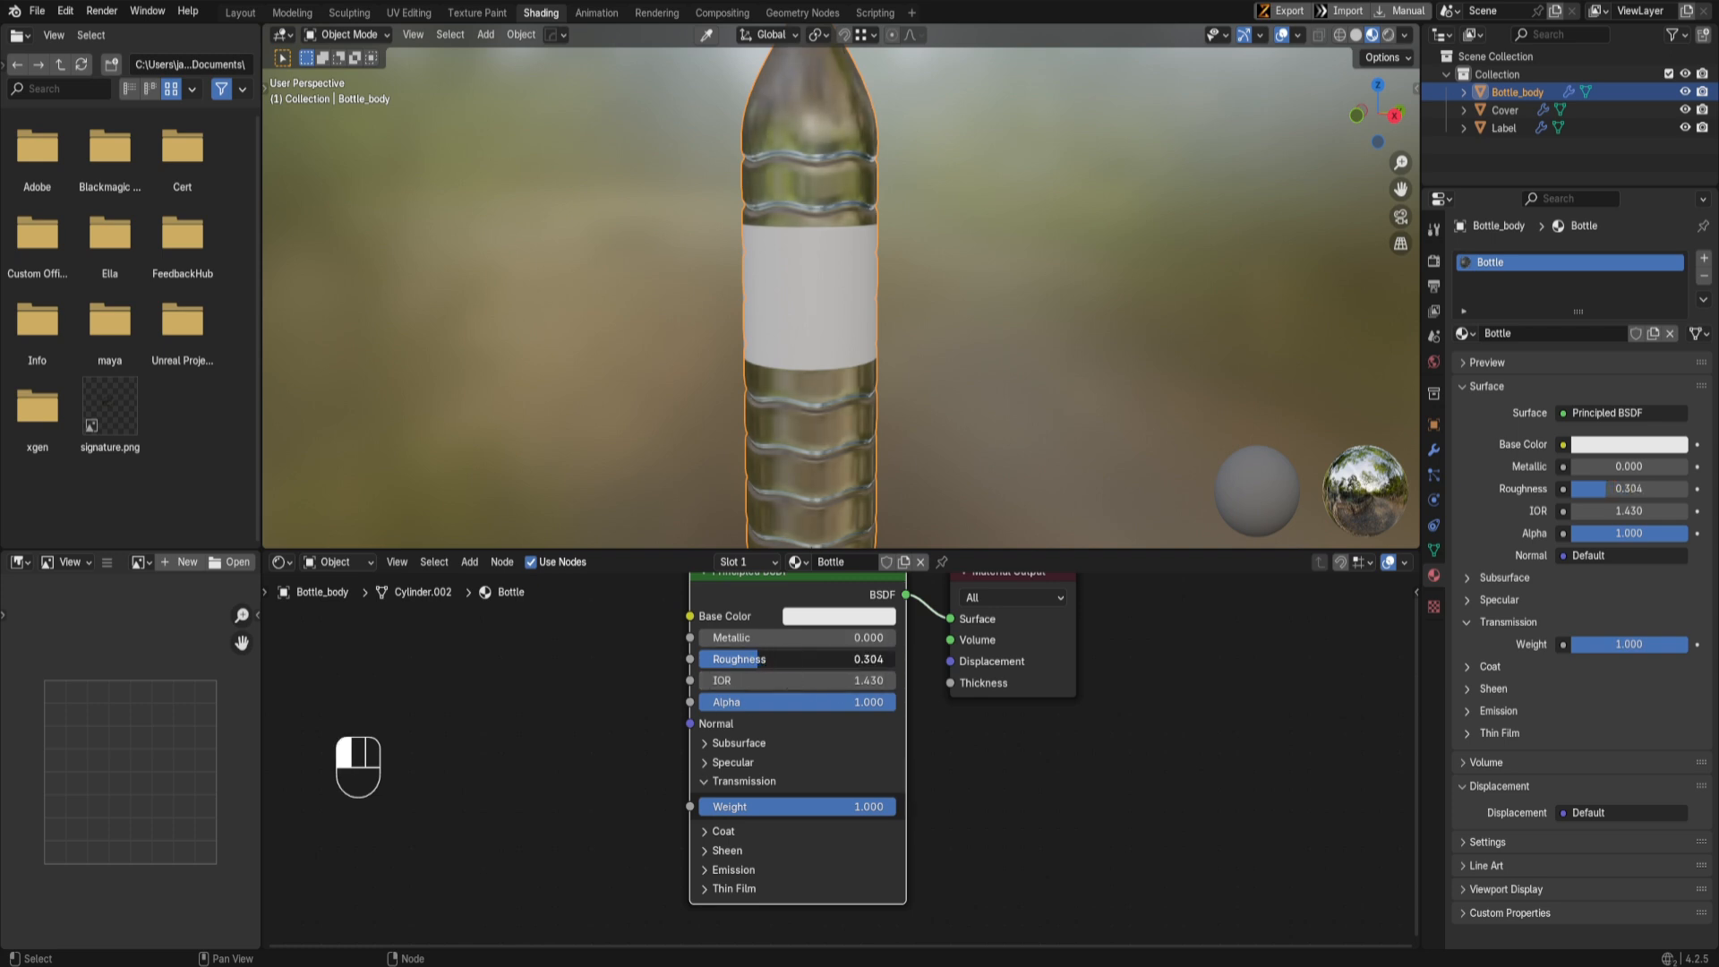
# Step: Inspect the bottle's label area, shoulder and lower ribs up close in the material preview
pyautogui.scroll(5, 895, 278)
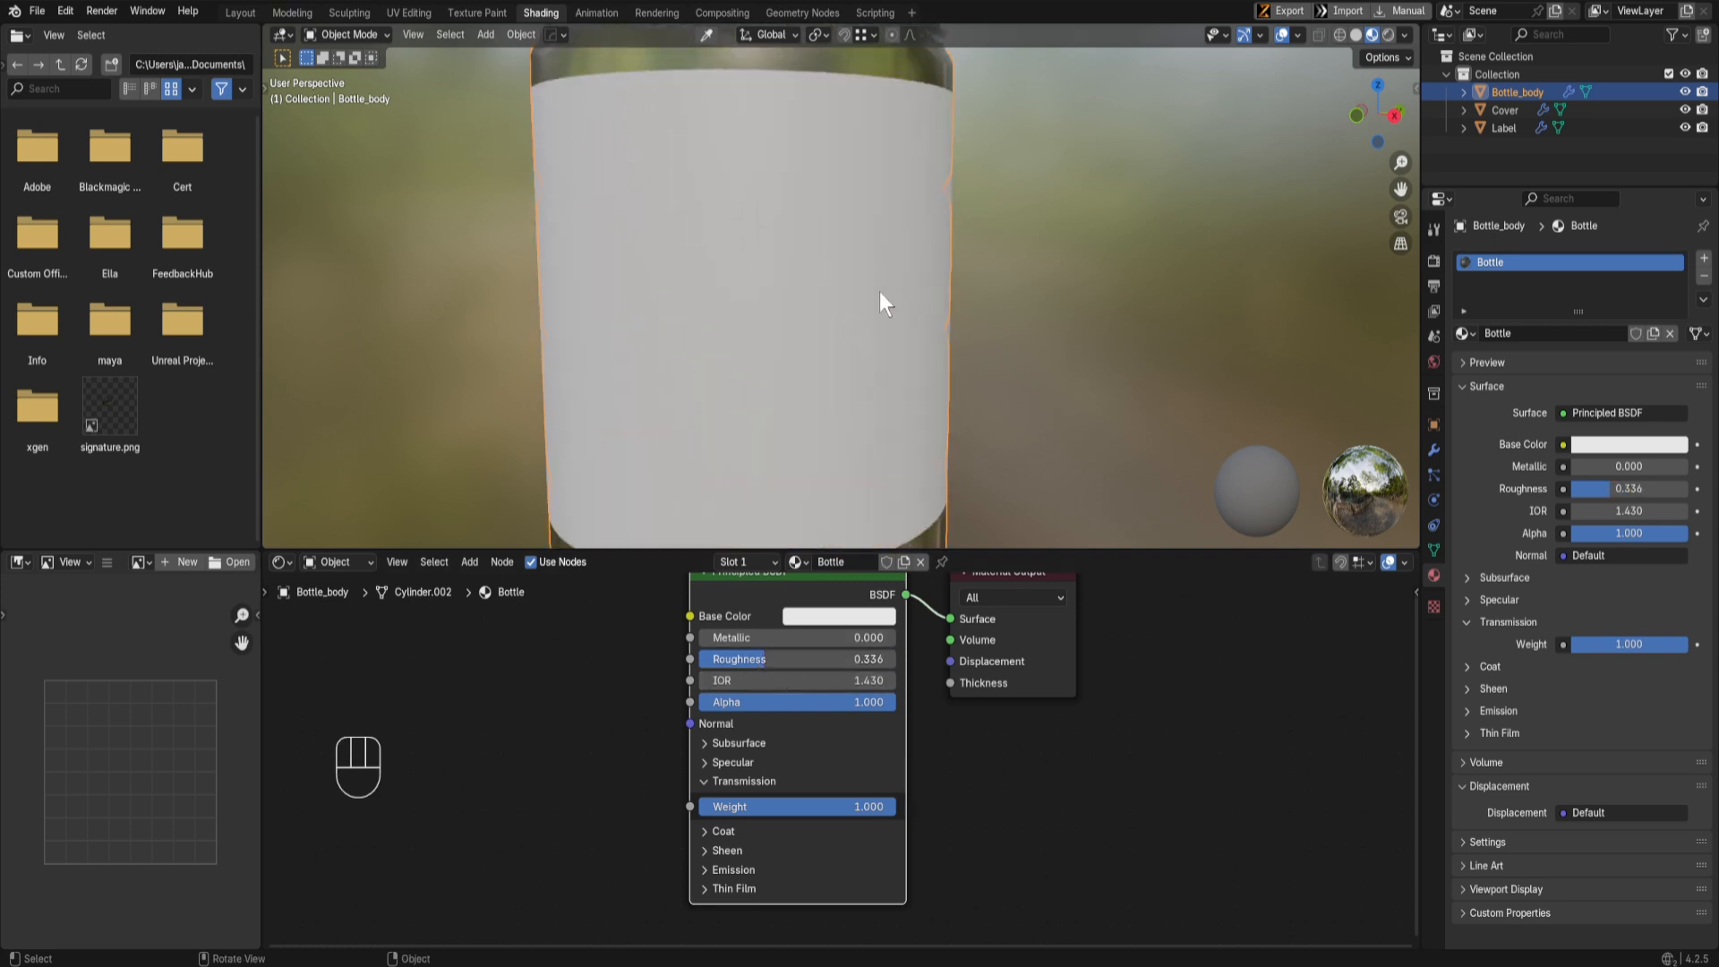
pyautogui.scroll(-3, 886, 291)
pyautogui.keyDown('shift'); pyautogui.moveTo(859, 122); pyautogui.dragTo(822, 224, button='middle'); pyautogui.keyUp('shift')
pyautogui.scroll(2, 845, 207)
pyautogui.scroll(-1, 904, 256)
pyautogui.moveTo(822, 224); pyautogui.dragTo(815, 383, button='middle')
pyautogui.scroll(-3, 816, 200)
pyautogui.keyDown('shift'); pyautogui.moveTo(814, 383); pyautogui.dragTo(832, 235, button='middle'); pyautogui.keyUp('shift')
pyautogui.moveTo(828, 340); pyautogui.dragTo(806, 371, button='middle')
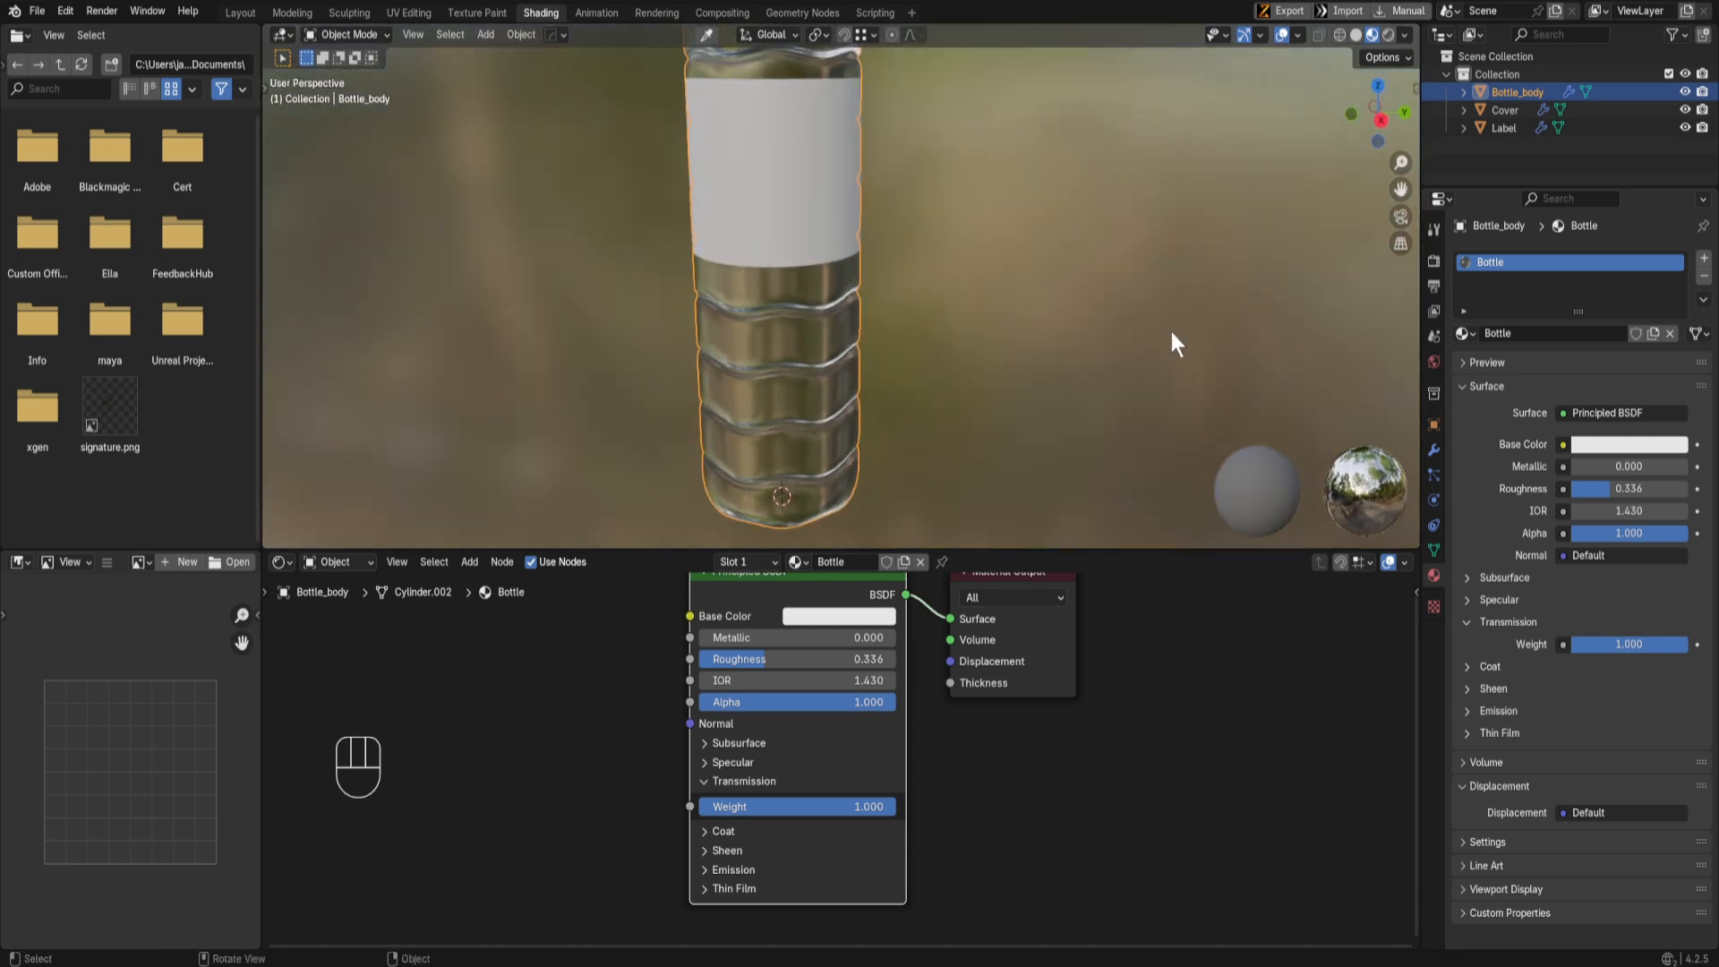
# Step: Check the scene's render engine settings and show the bottle in rendered viewport shading
pyautogui.click(1429, 258)
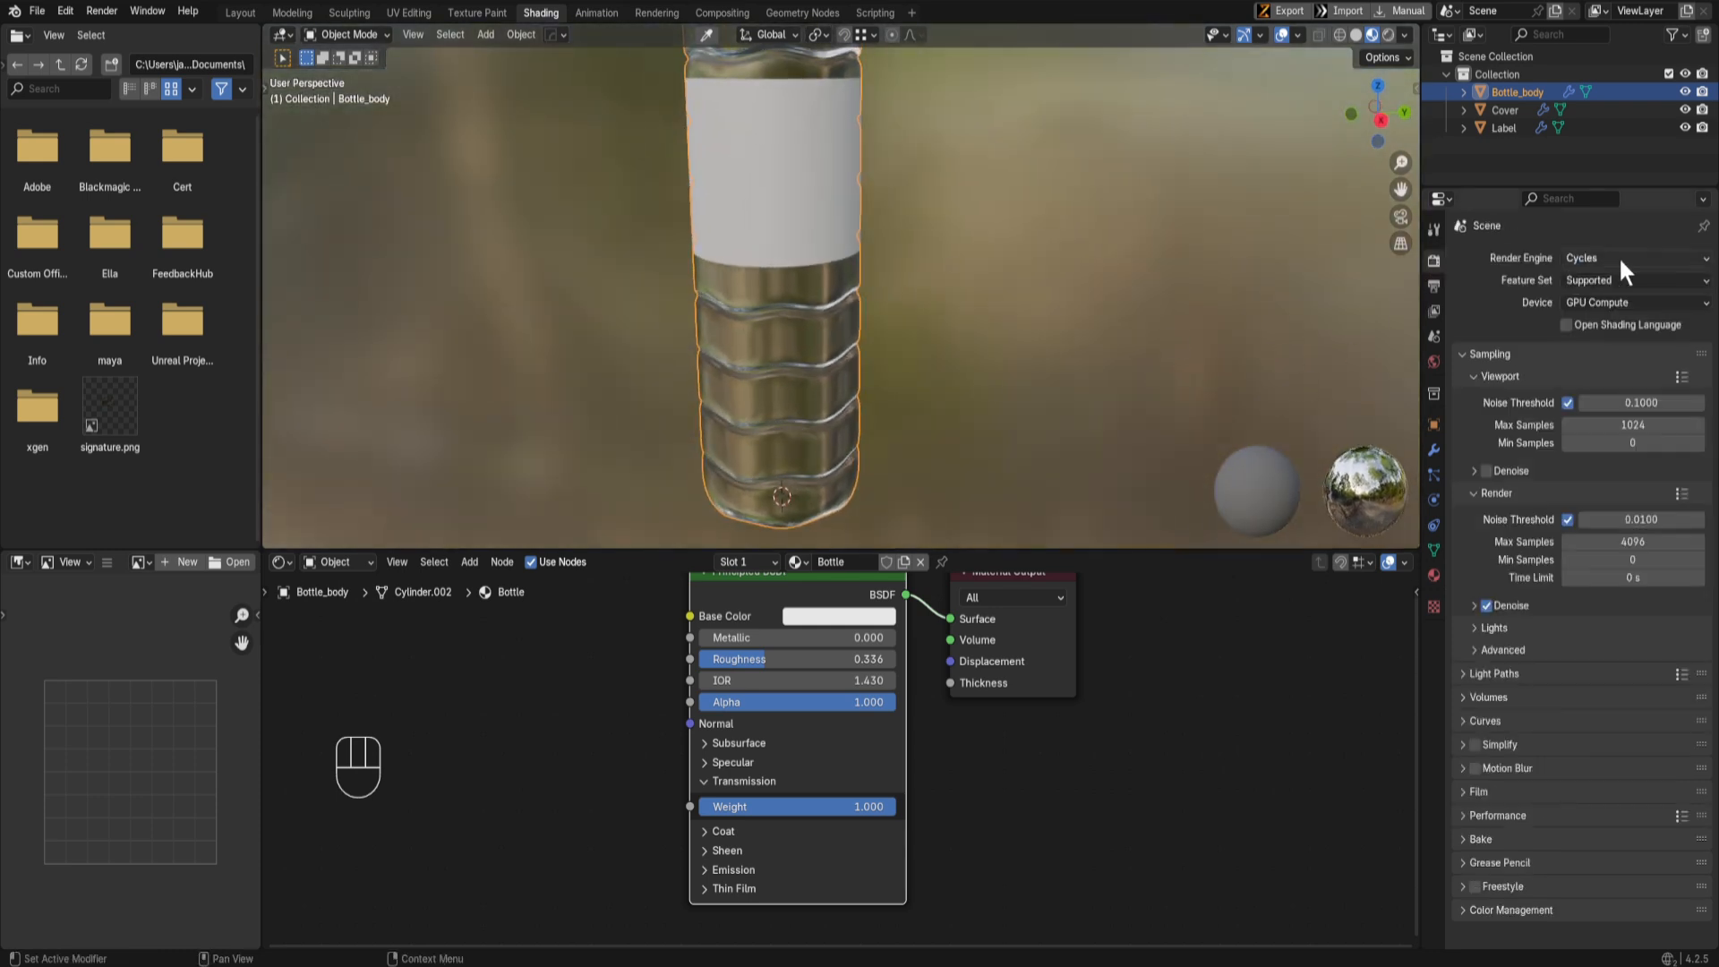
pyautogui.click(1380, 37)
pyautogui.moveTo(852, 439)
pyautogui.mouseDown(button='middle')
pyautogui.moveTo(855, 417)
pyautogui.moveTo(912, 415)
pyautogui.moveTo(904, 437)
pyautogui.moveTo(711, 442)
pyautogui.moveTo(832, 430)
pyautogui.moveTo(786, 449)
pyautogui.mouseUp(button='middle')
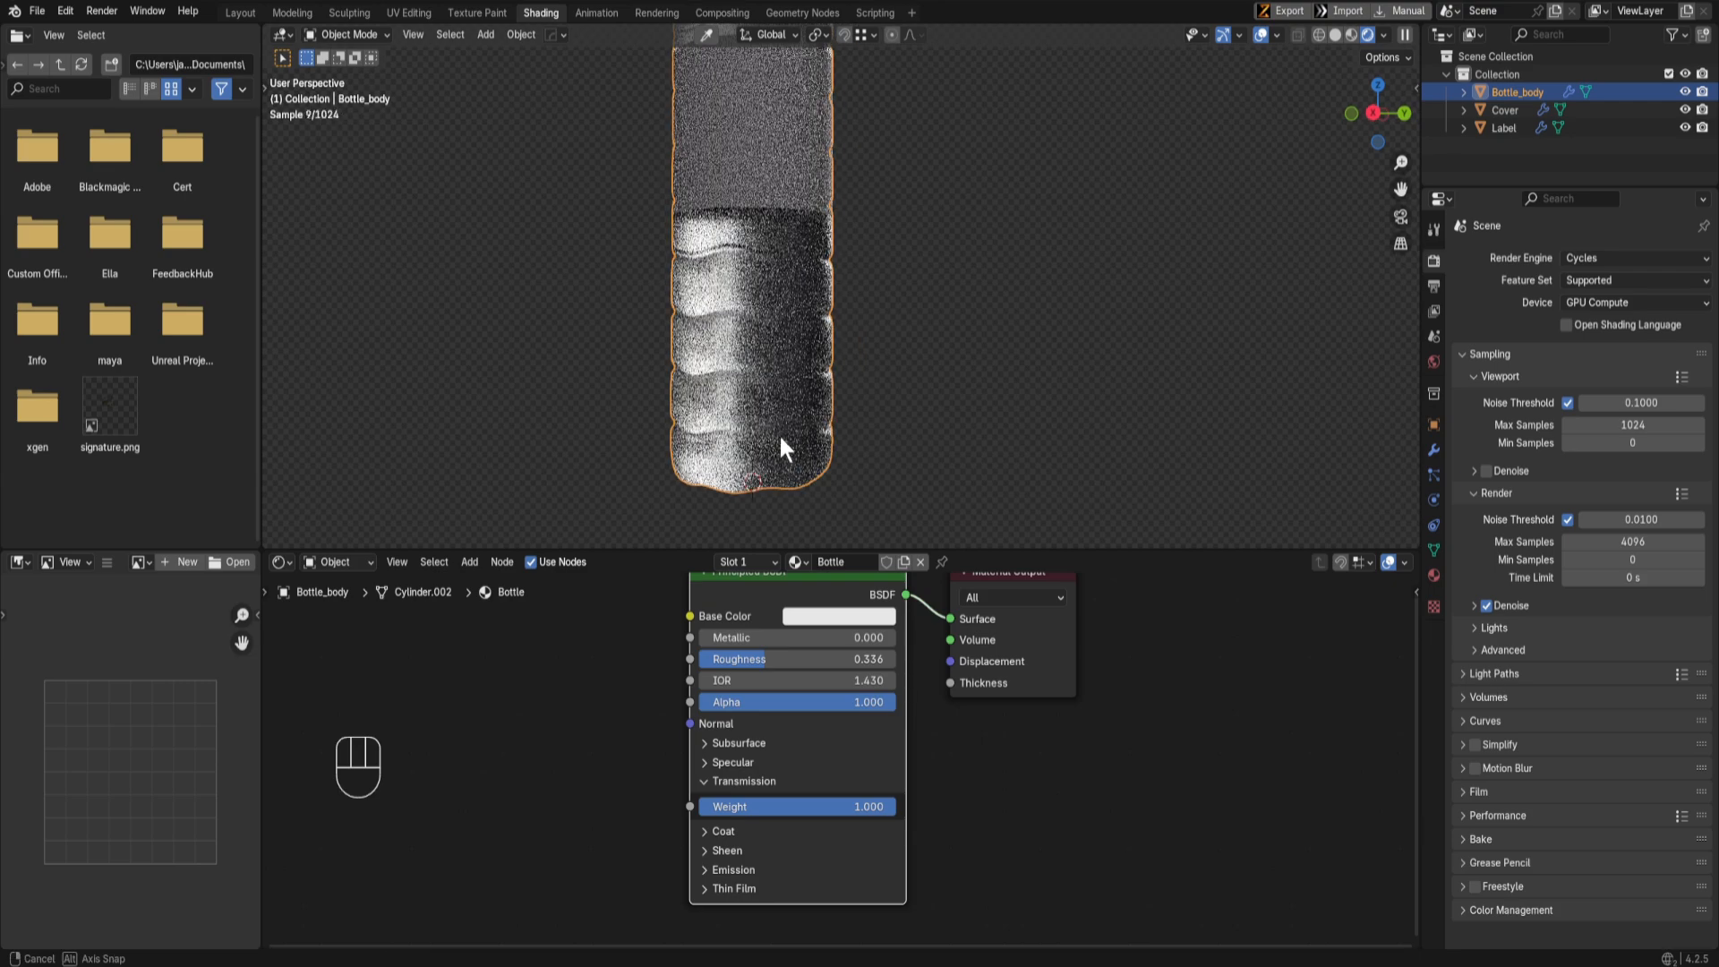
pyautogui.moveTo(664, 193); pyautogui.dragTo(881, 287, button='middle')
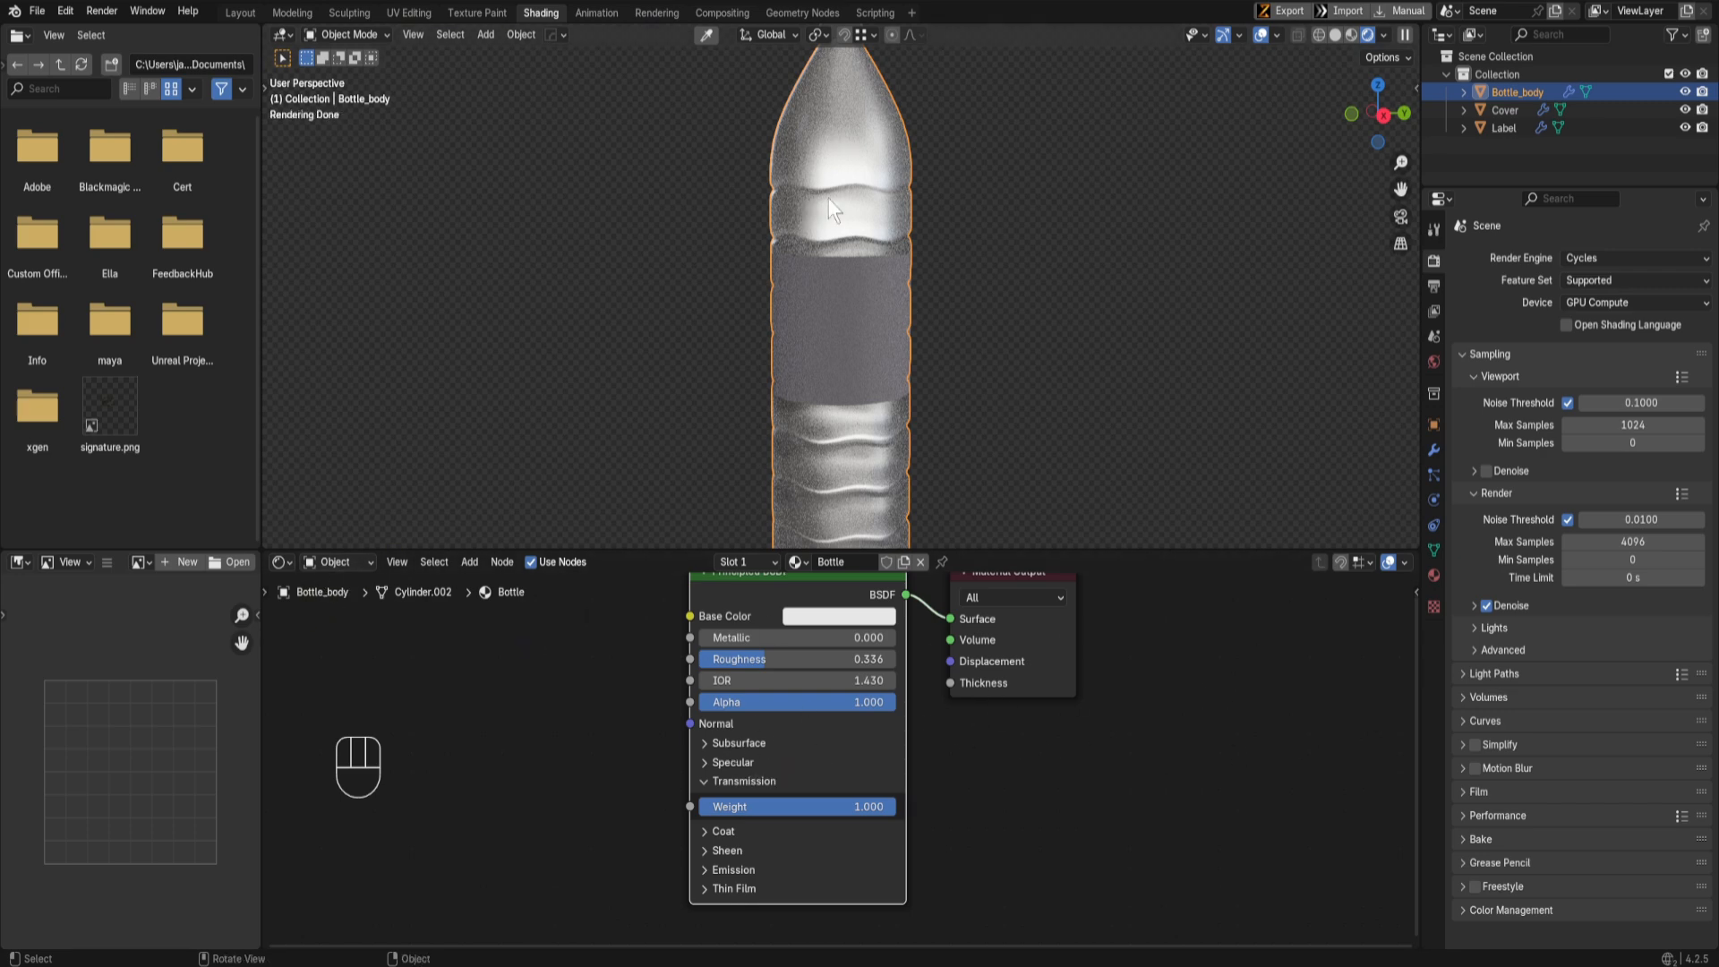
# Step: Examine the World shader nodes, including the Studio Tomoco.exr environment texture and its mapping
pyautogui.click(324, 562)
pyautogui.click(335, 620)
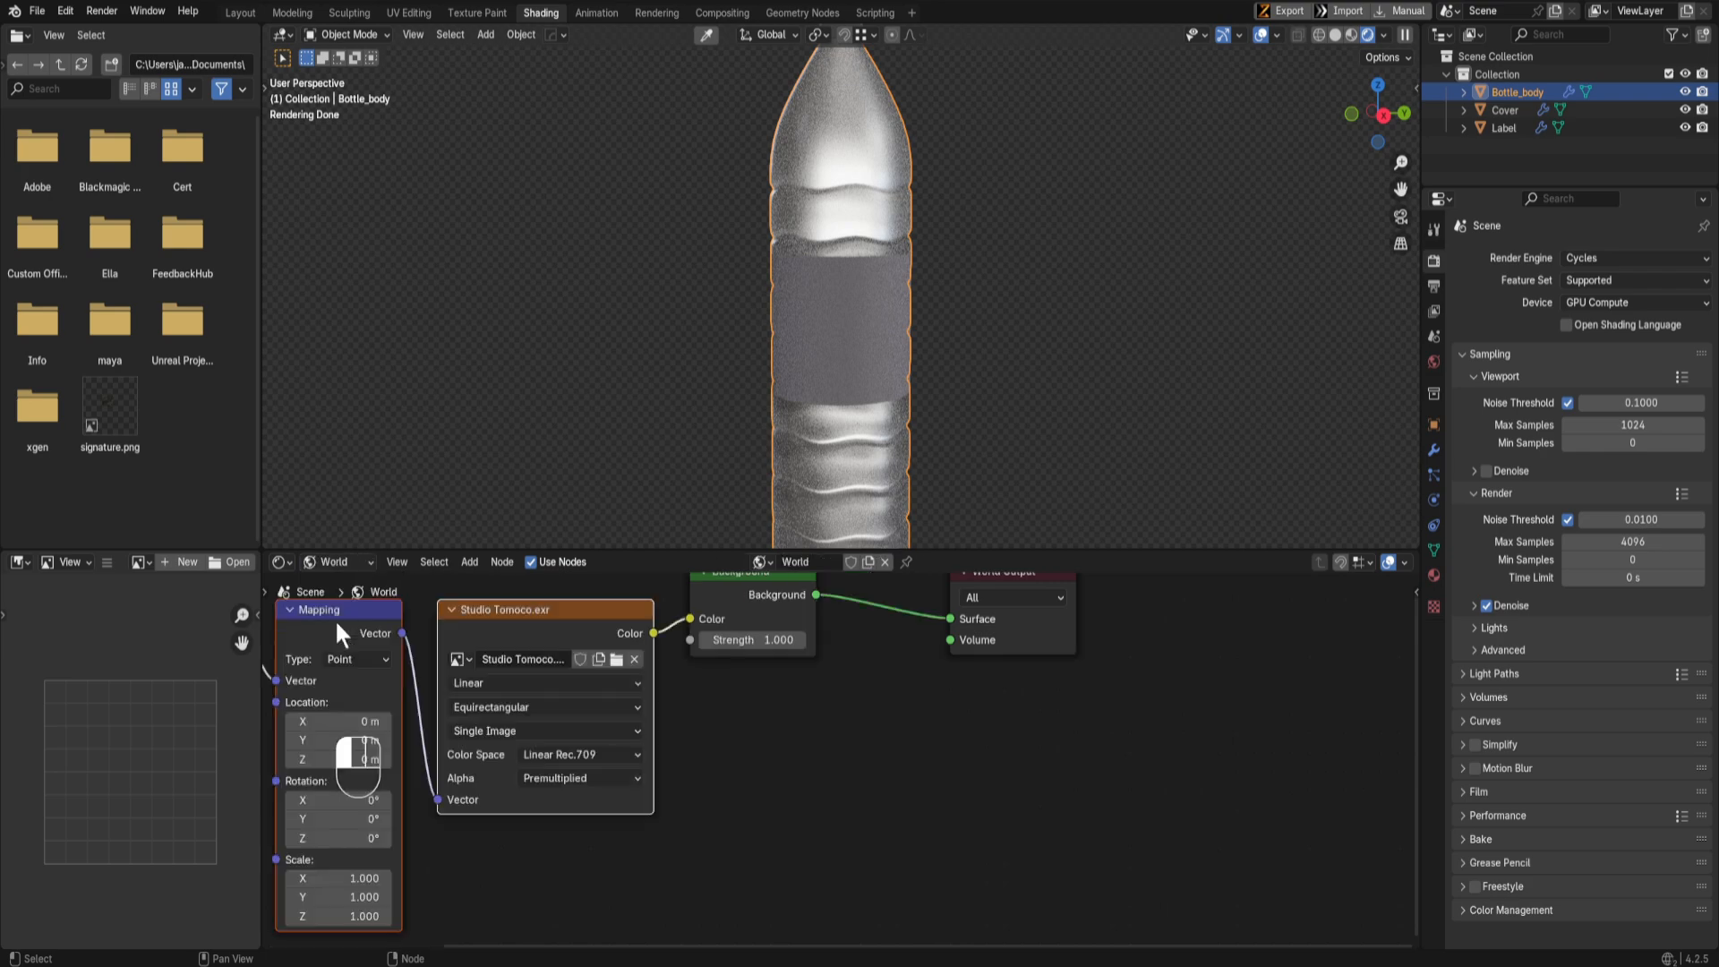
pyautogui.press('Home')
pyautogui.scroll(3, 740, 734)
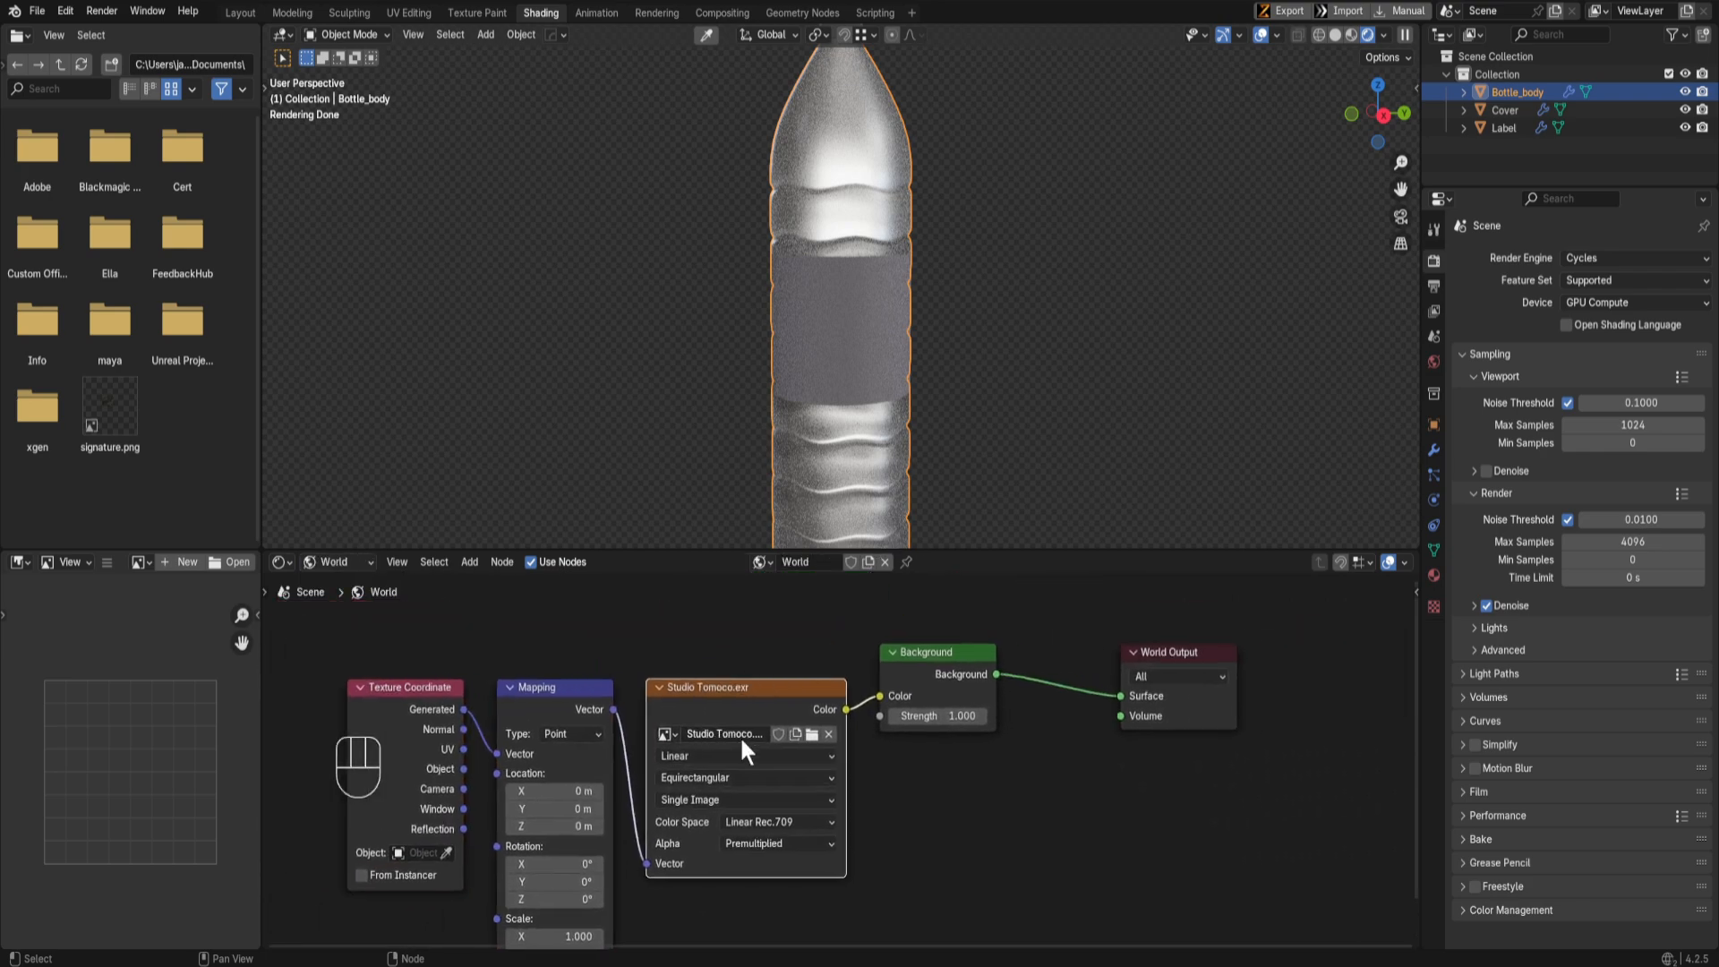
pyautogui.scroll(-1, 649, 685)
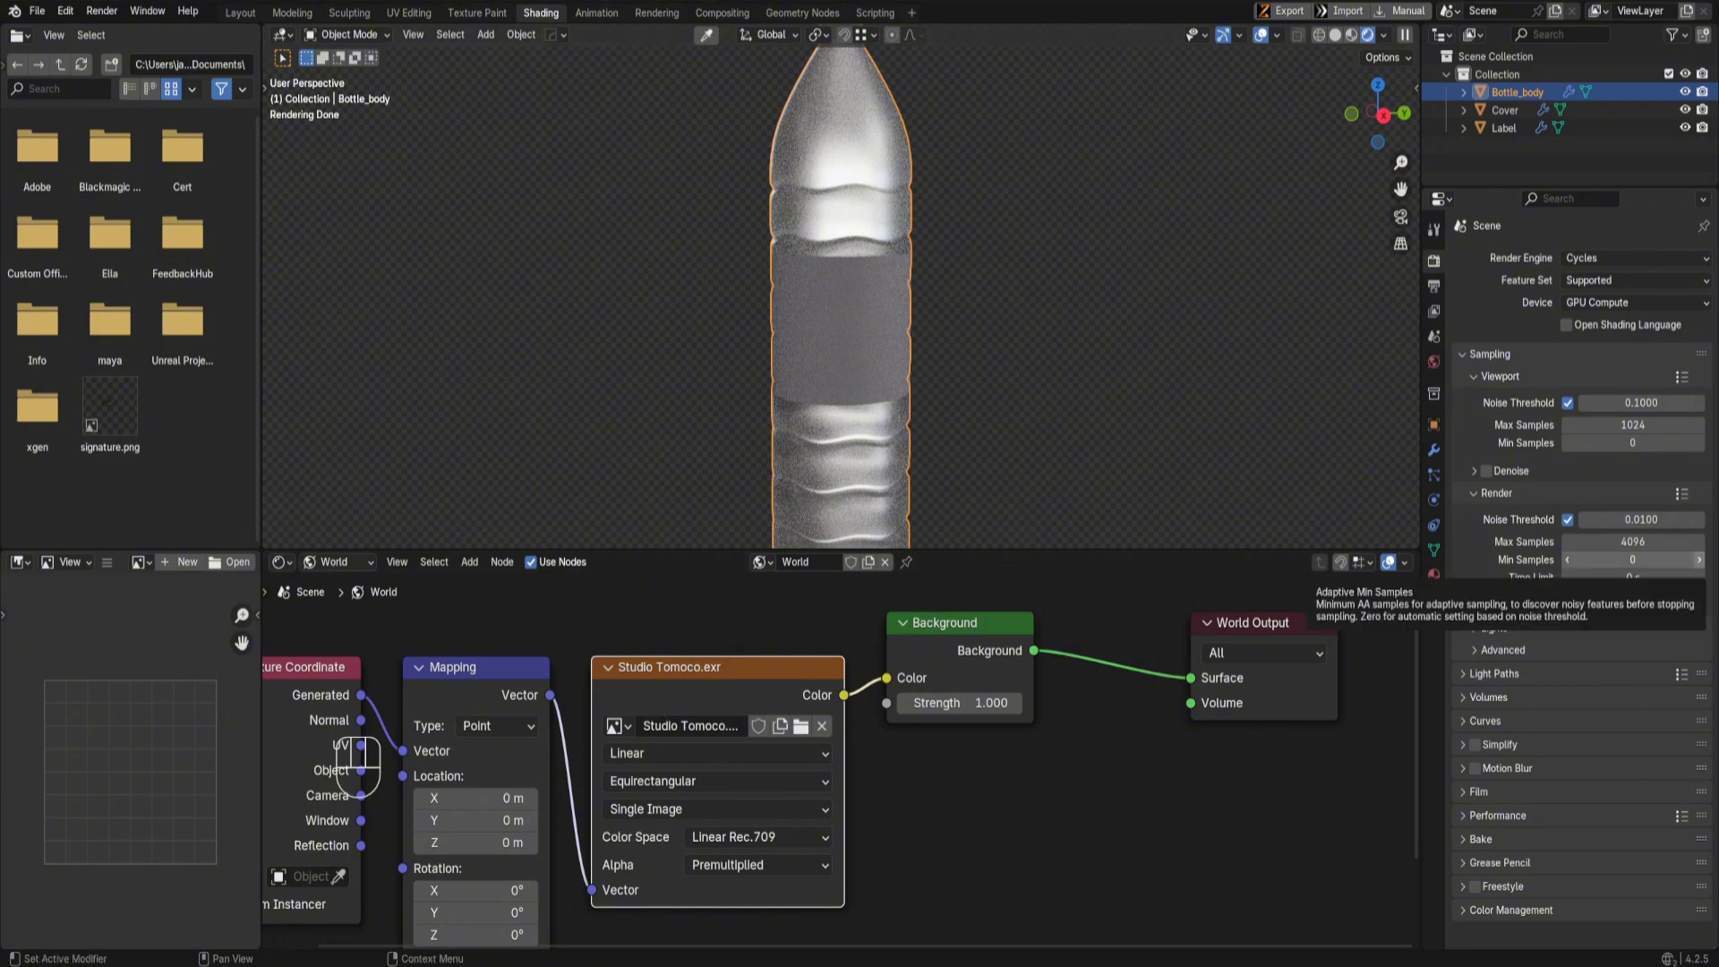
# Step: Switch to the web browser, look up Poly Haven's HDRI library, and return to Blender
pyautogui.moveTo(1718, 680); pyautogui.dragTo(375, 3)
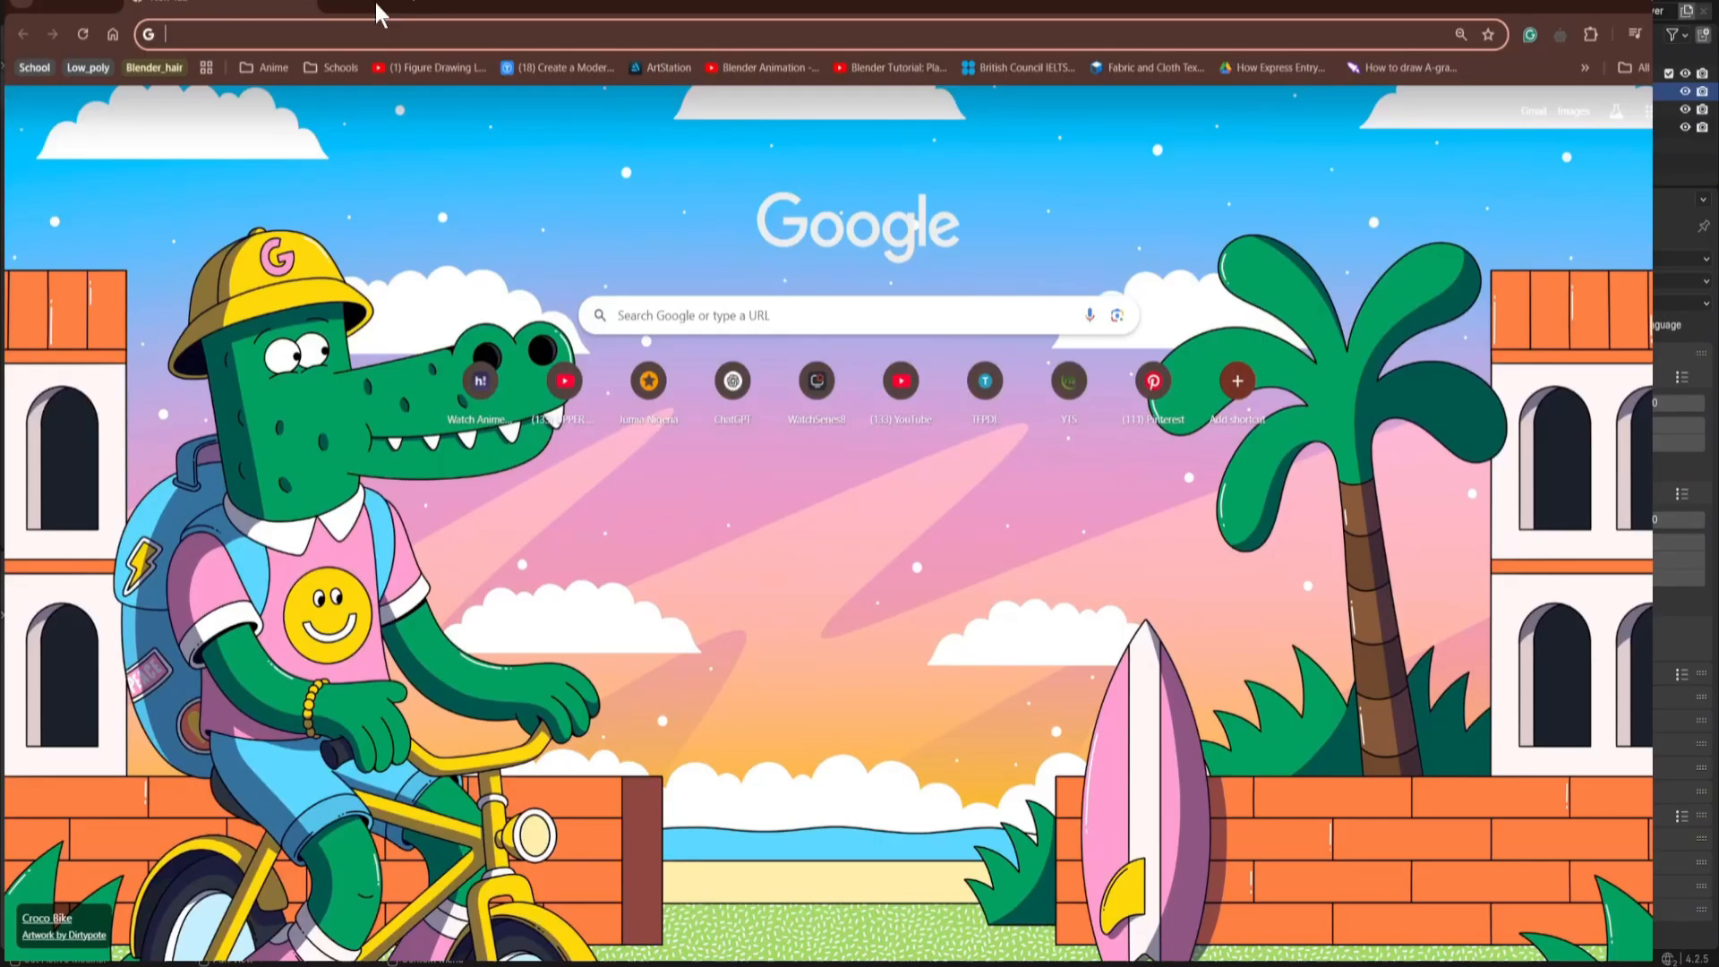
pyautogui.write('pol')
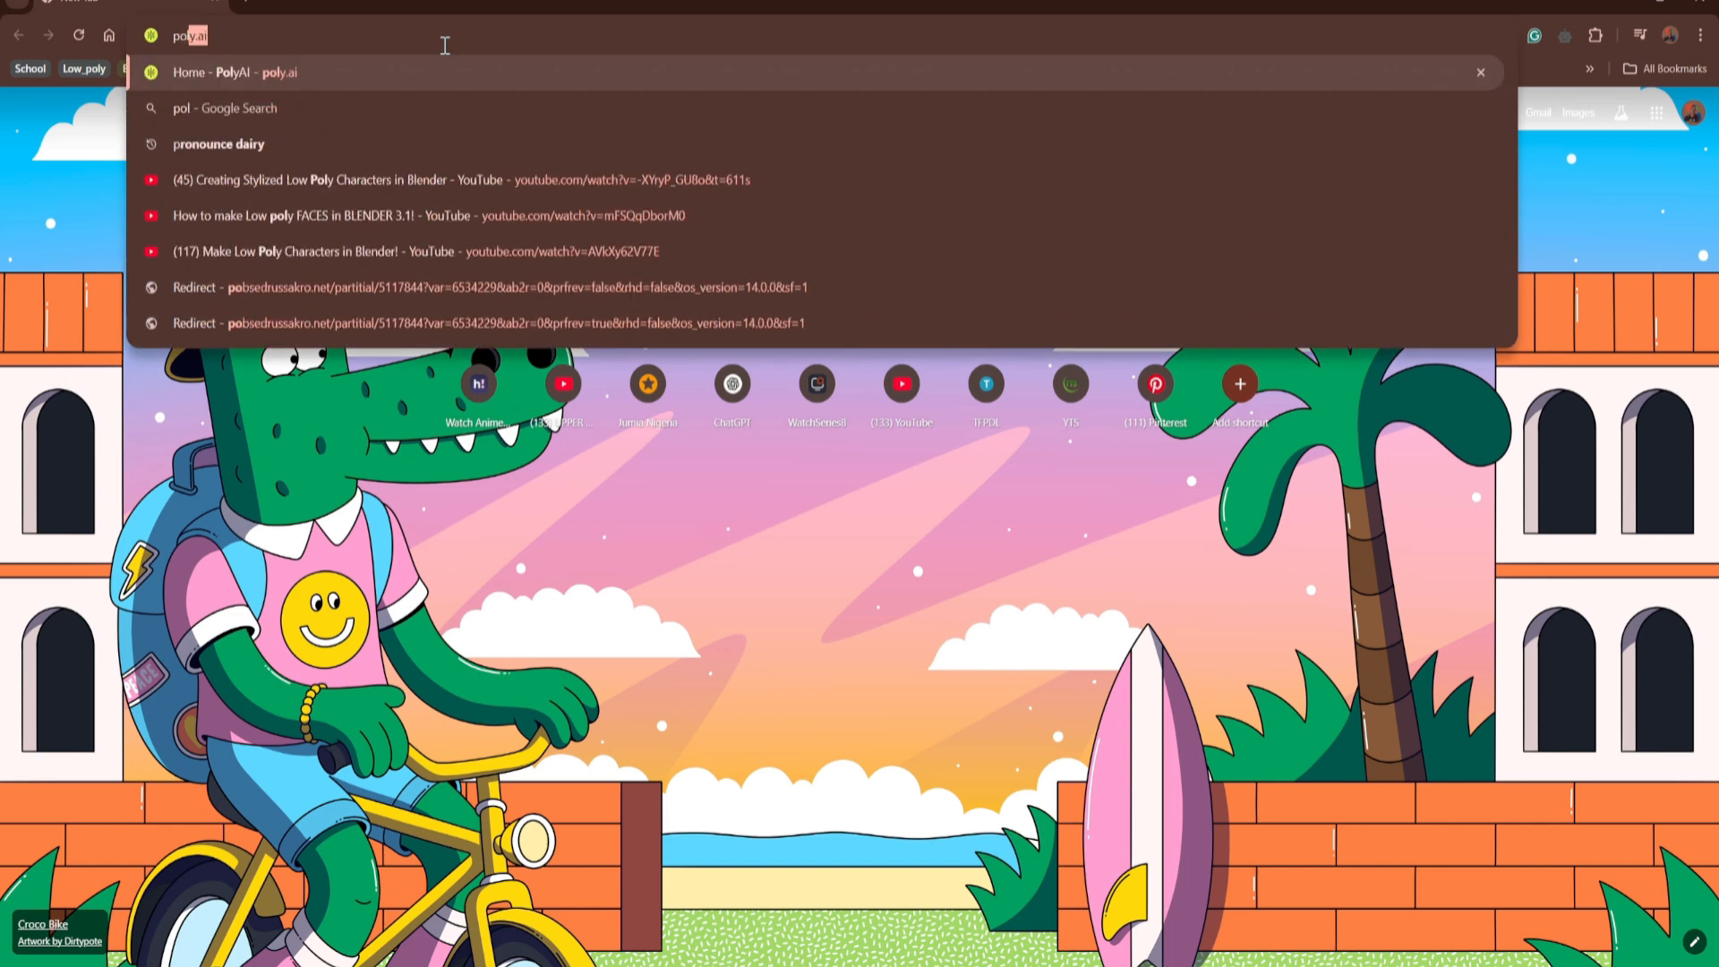
pyautogui.write('yhea')
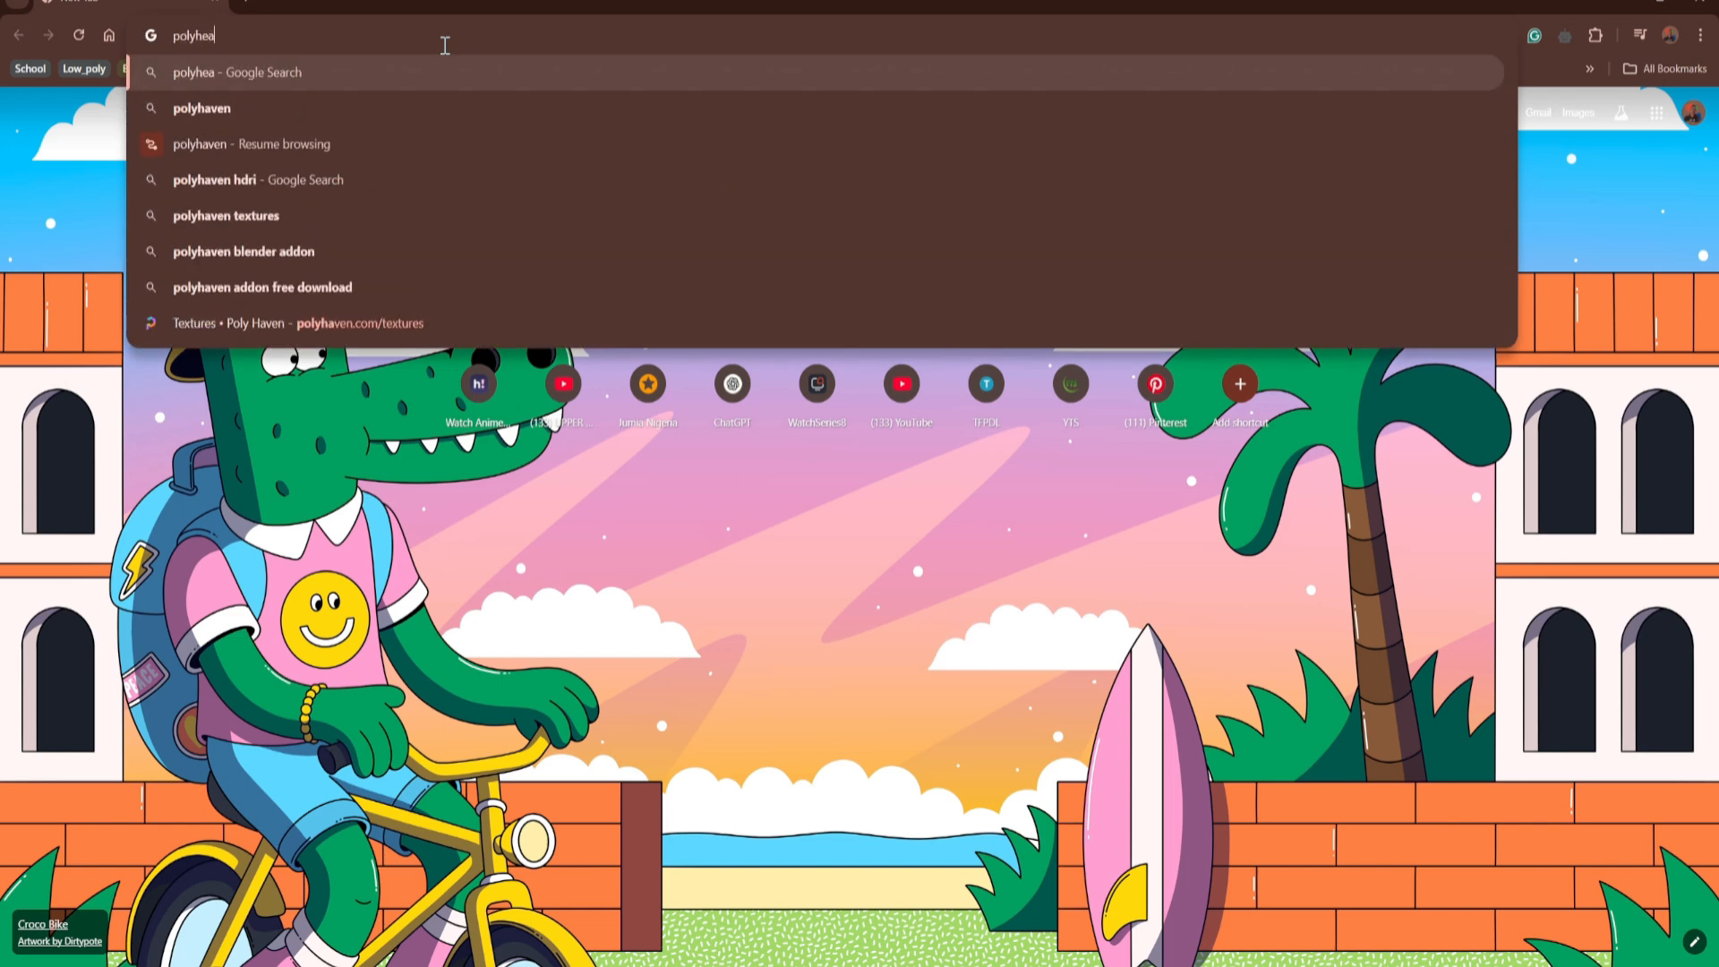
pyautogui.press('Down')
pyautogui.press('Return')
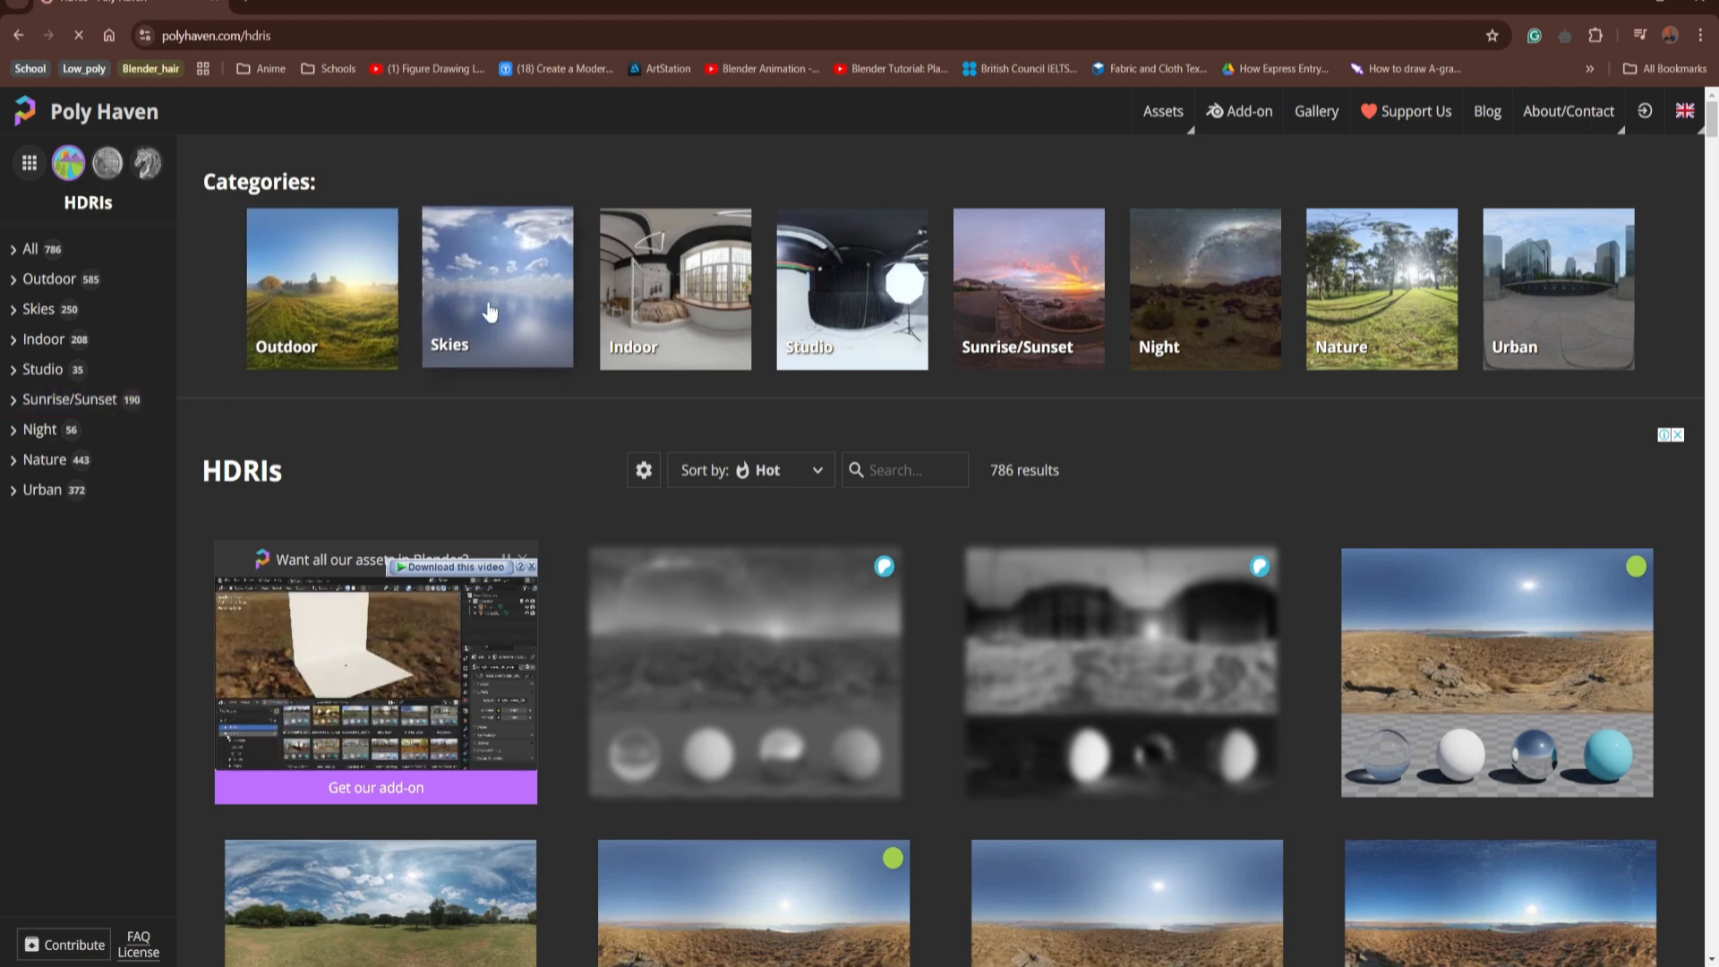
pyautogui.click(1689, 3)
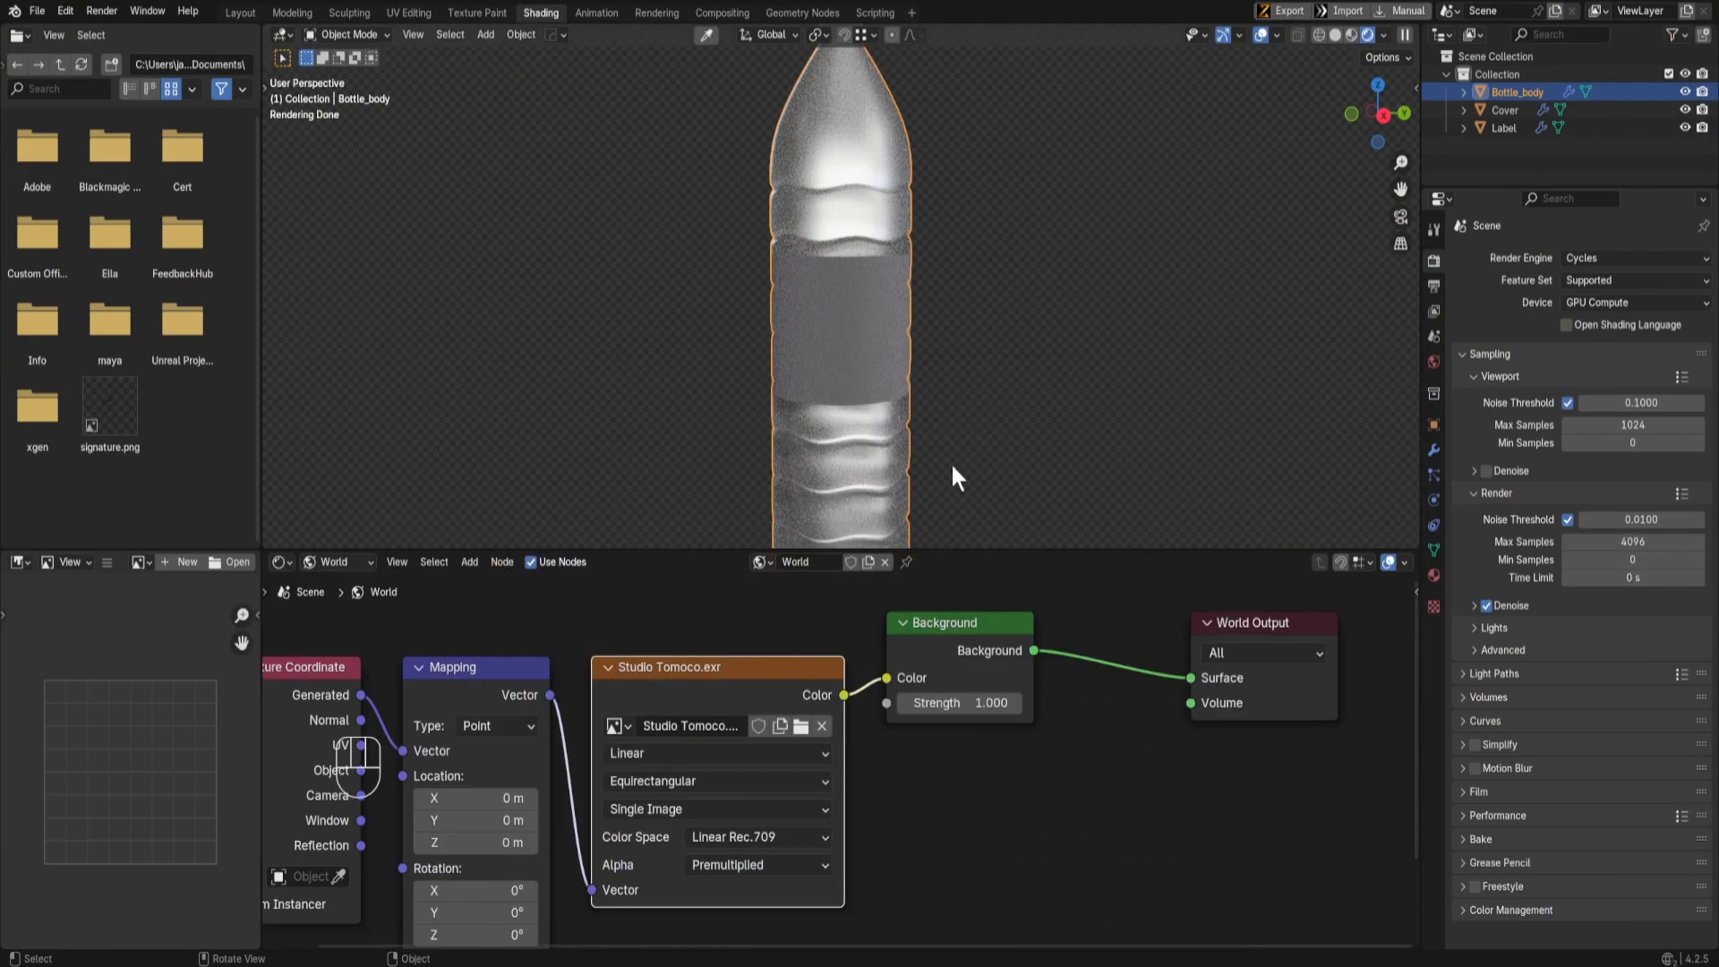
# Step: Switch the shader editor back to object materials and view the rendered bottle from base to neck
pyautogui.click(342, 567)
pyautogui.click(349, 587)
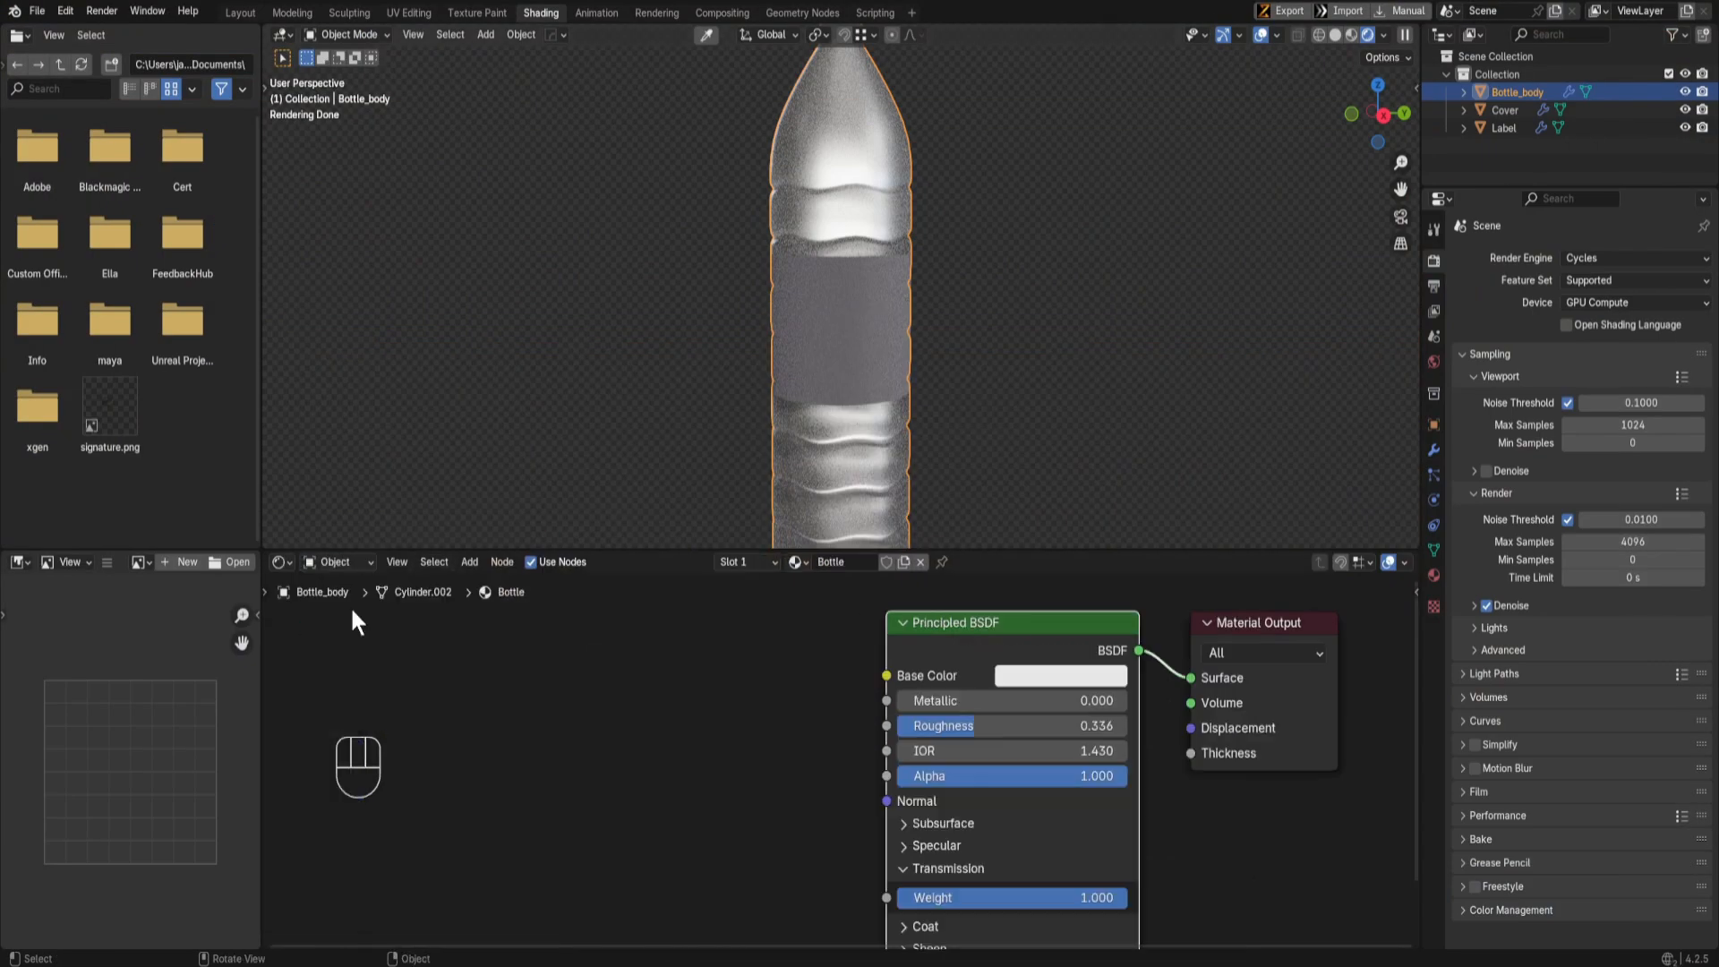
pyautogui.moveTo(862, 399)
pyautogui.mouseDown(button='middle')
pyautogui.moveTo(772, 357)
pyautogui.moveTo(863, 395)
pyautogui.moveTo(985, 410)
pyautogui.moveTo(965, 320)
pyautogui.moveTo(882, 379)
pyautogui.mouseUp(button='middle')
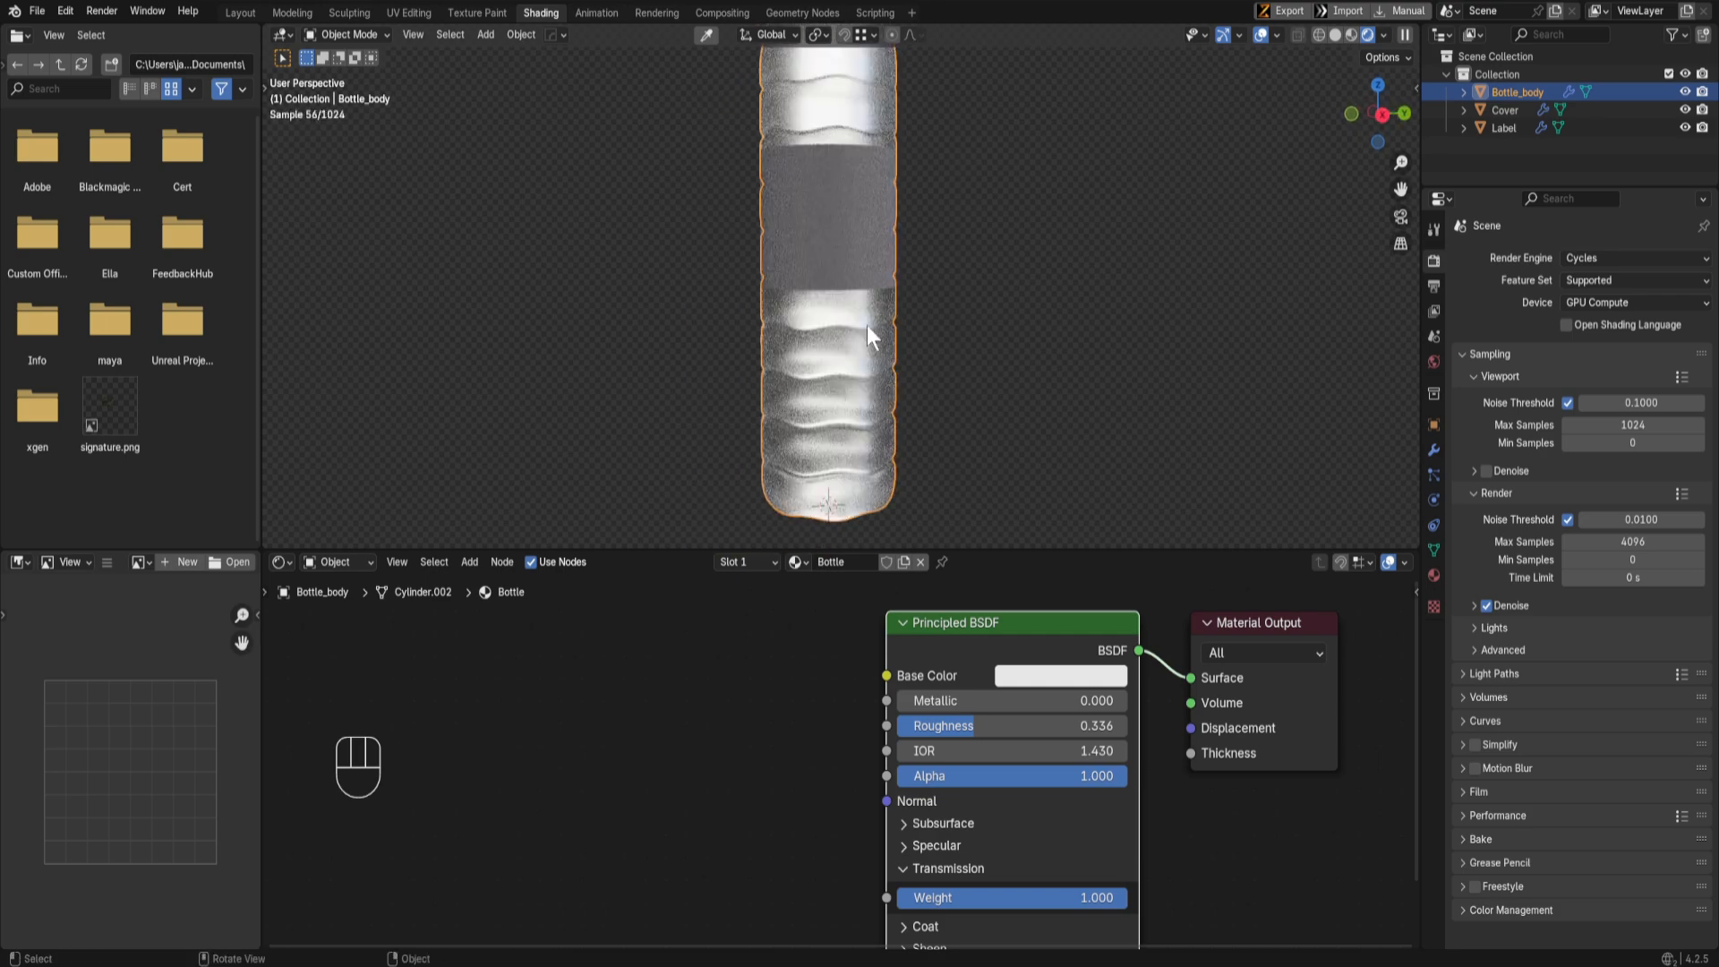
pyautogui.moveTo(845, 475); pyautogui.dragTo(899, 297, button='middle')
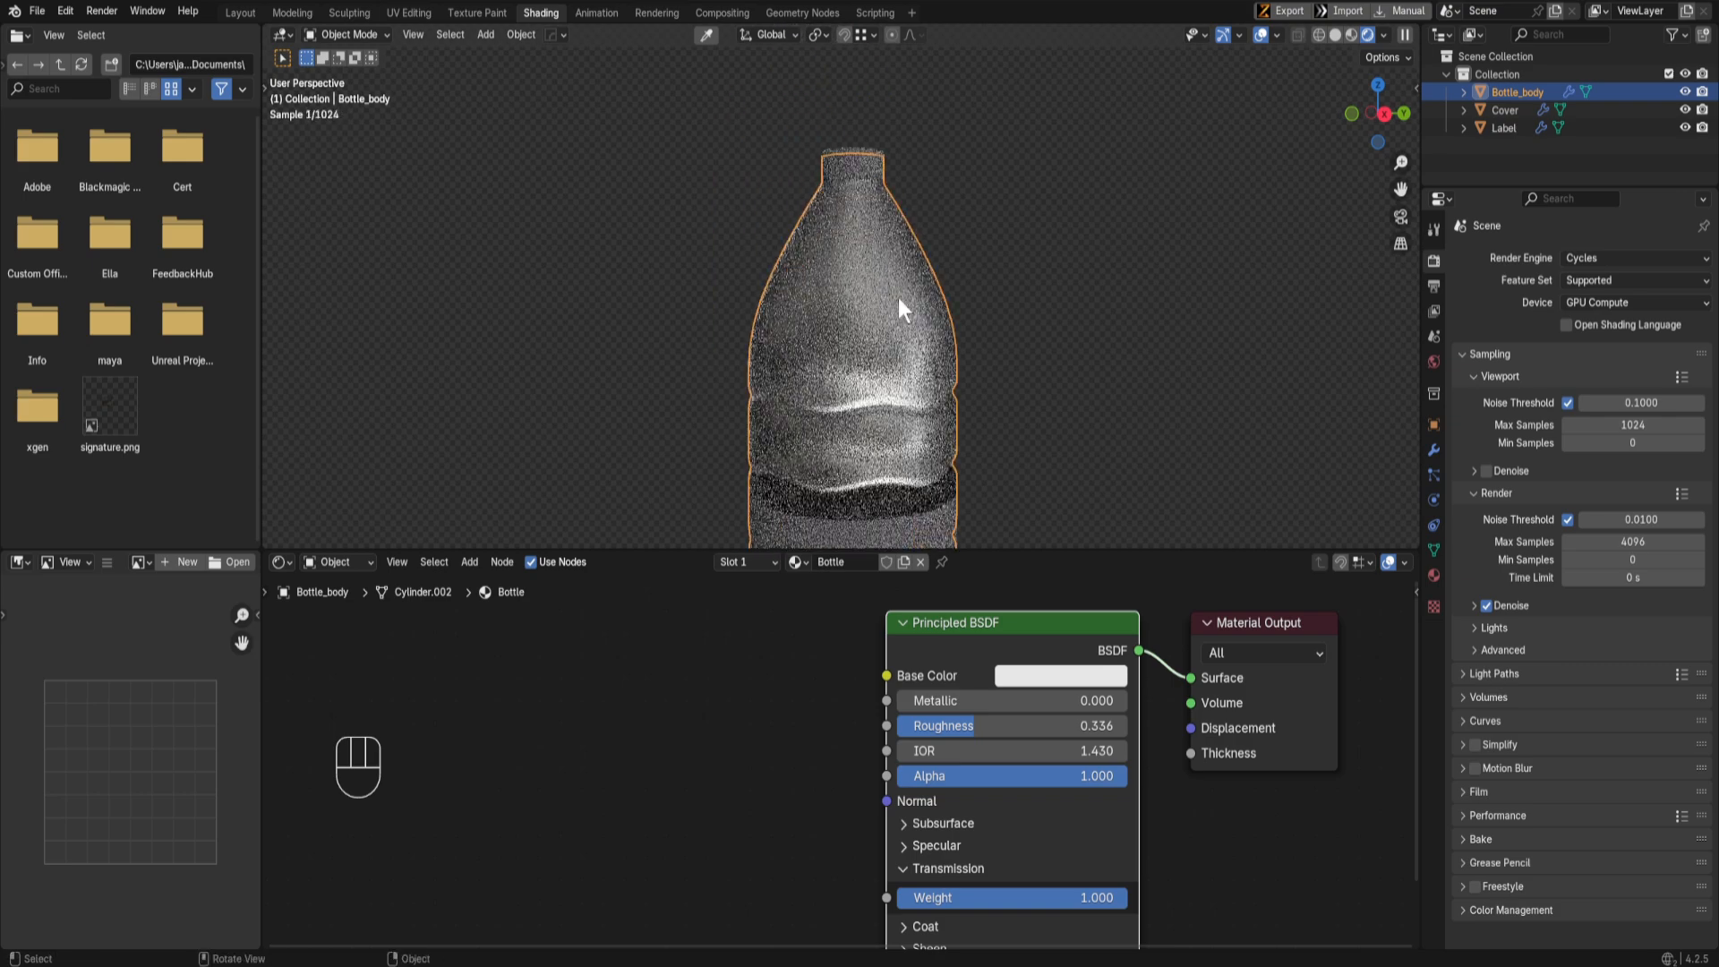
# Step: Create a new material for the bottle's cap and name it Cover
pyautogui.click(862, 159)
pyautogui.click(842, 562)
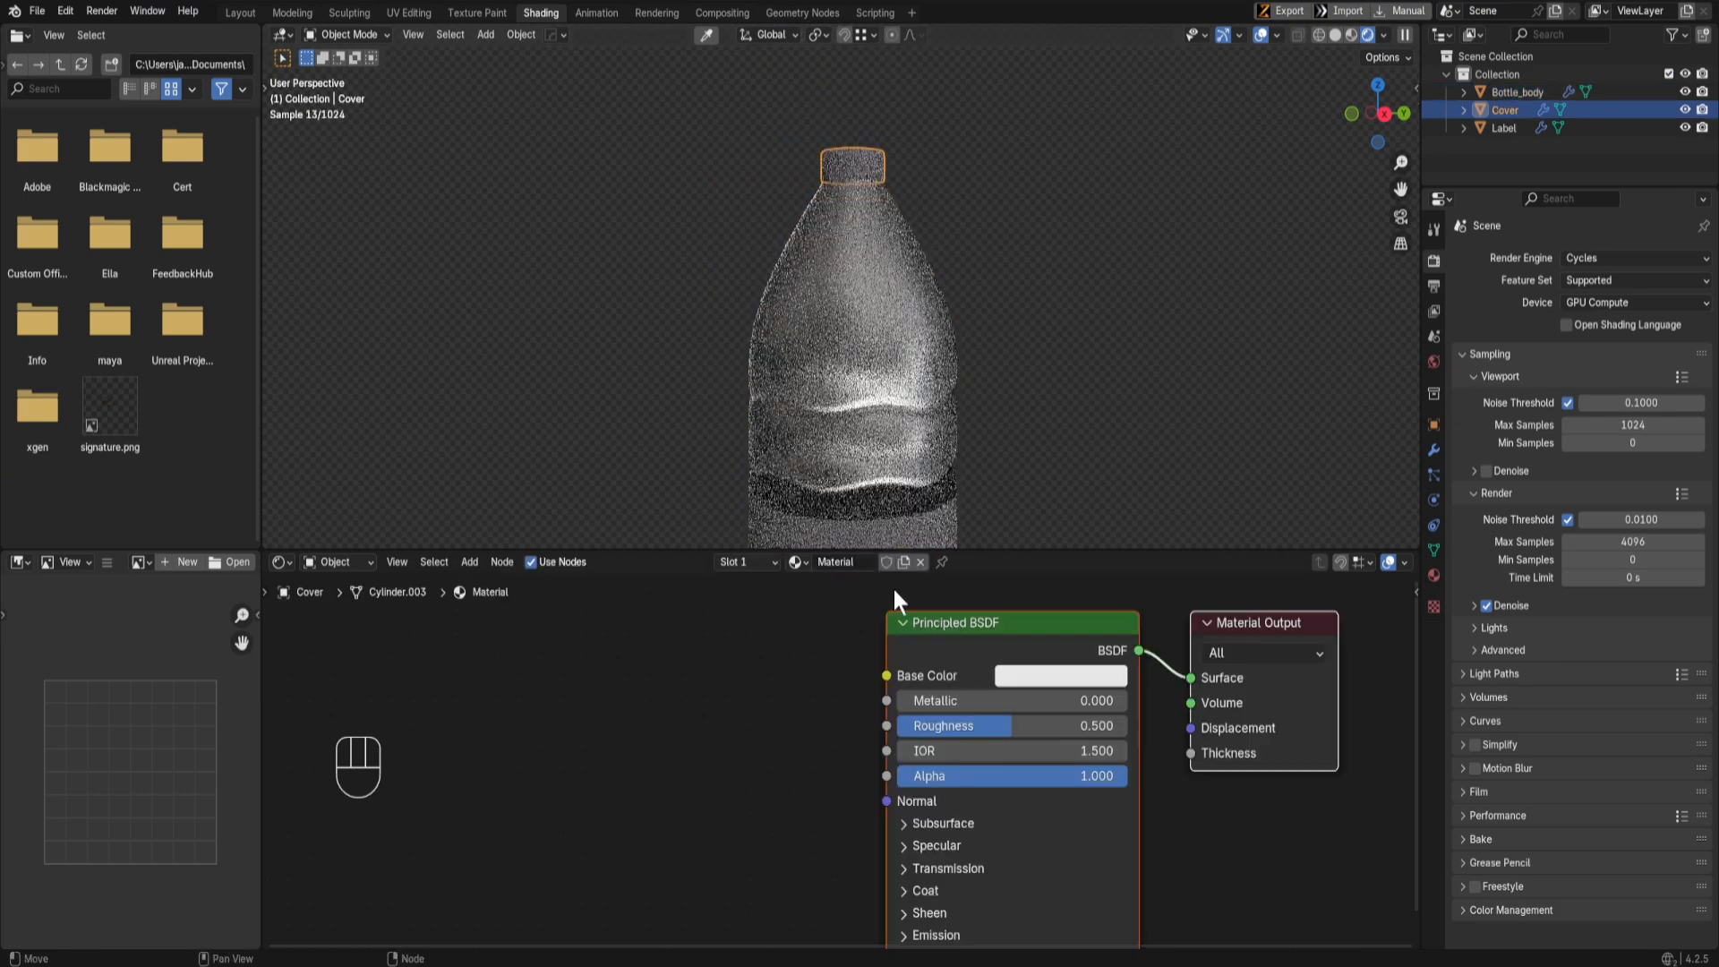
pyautogui.doubleClick(841, 562)
pyautogui.write('COve')
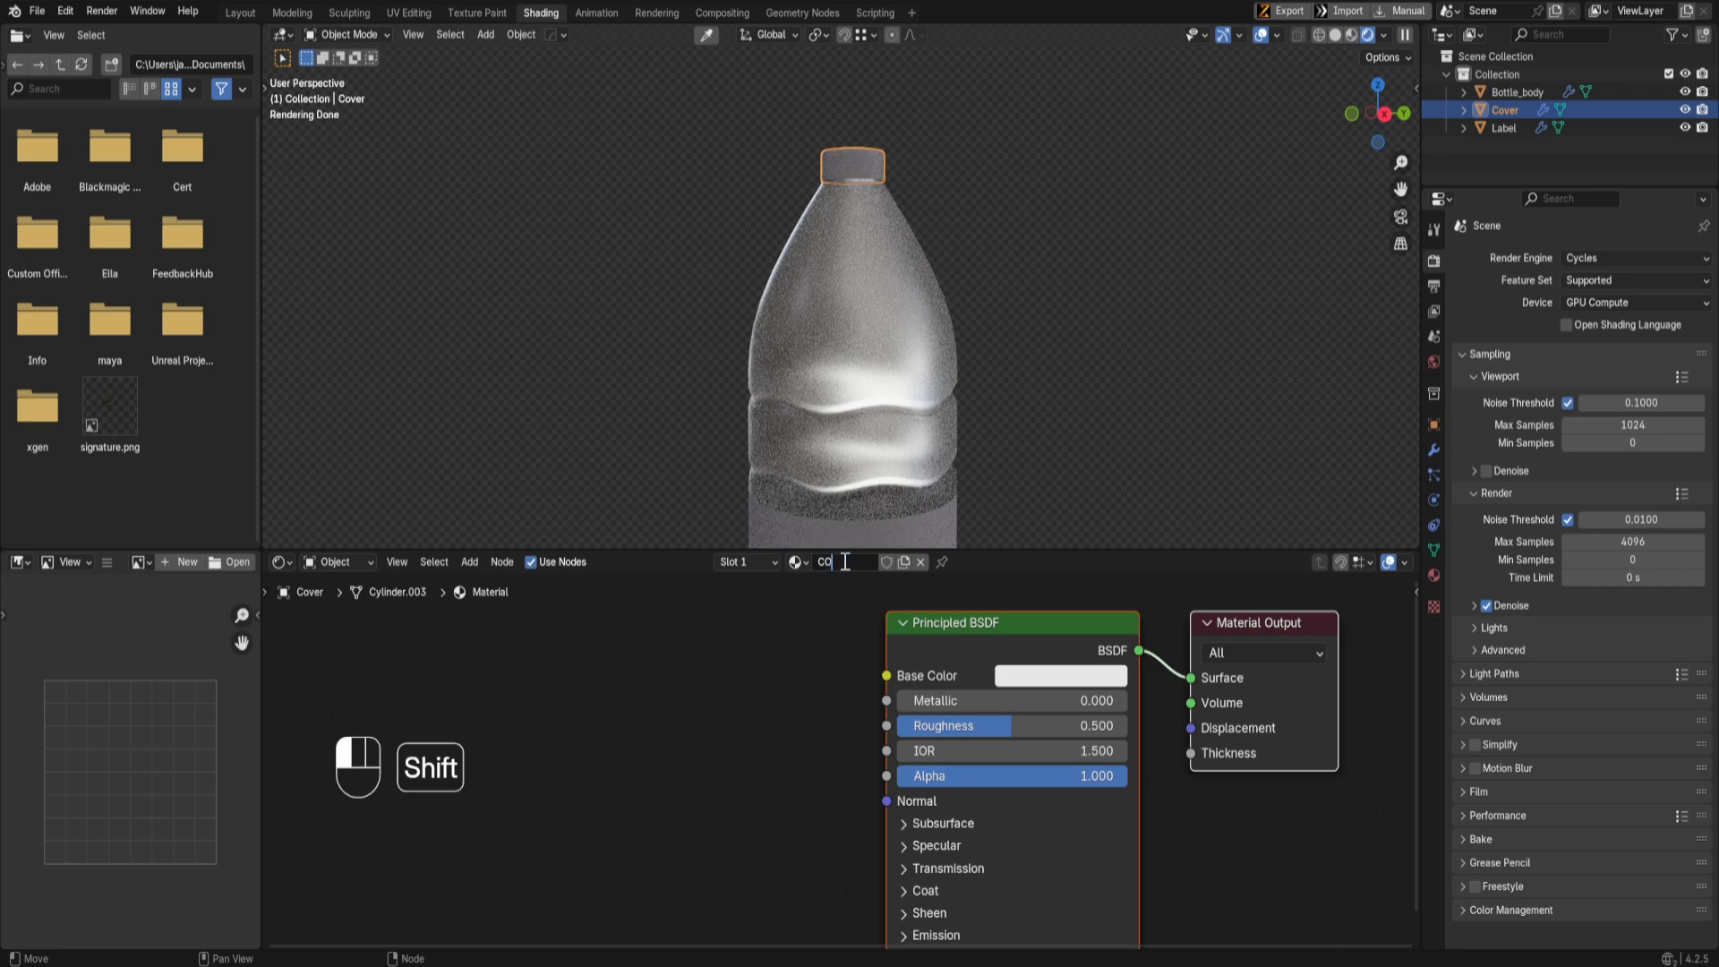
pyautogui.press('Left')
pyautogui.press('Left')
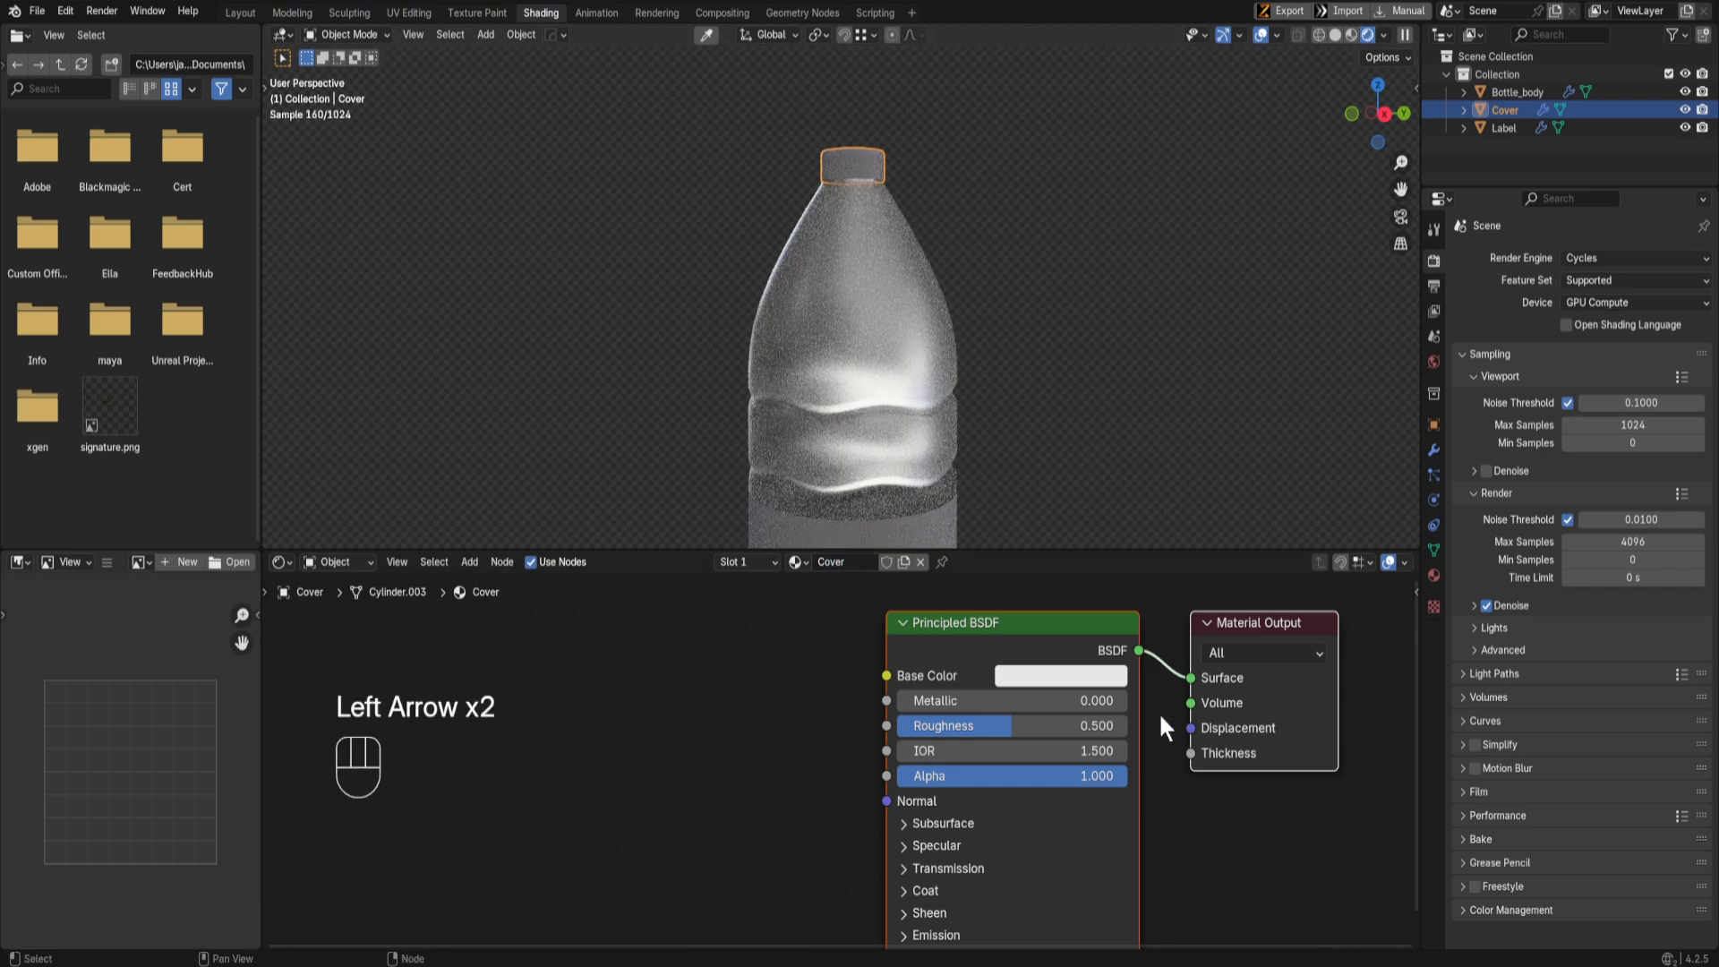
# Step: Set the Cover material's base color to blue with hue 0.656, saturation 0.958 and value 0.801
pyautogui.click(1109, 684)
pyautogui.moveTo(1119, 387)
pyautogui.mouseDown()
pyautogui.moveTo(1130, 363)
pyautogui.moveTo(1148, 370)
pyautogui.mouseUp()
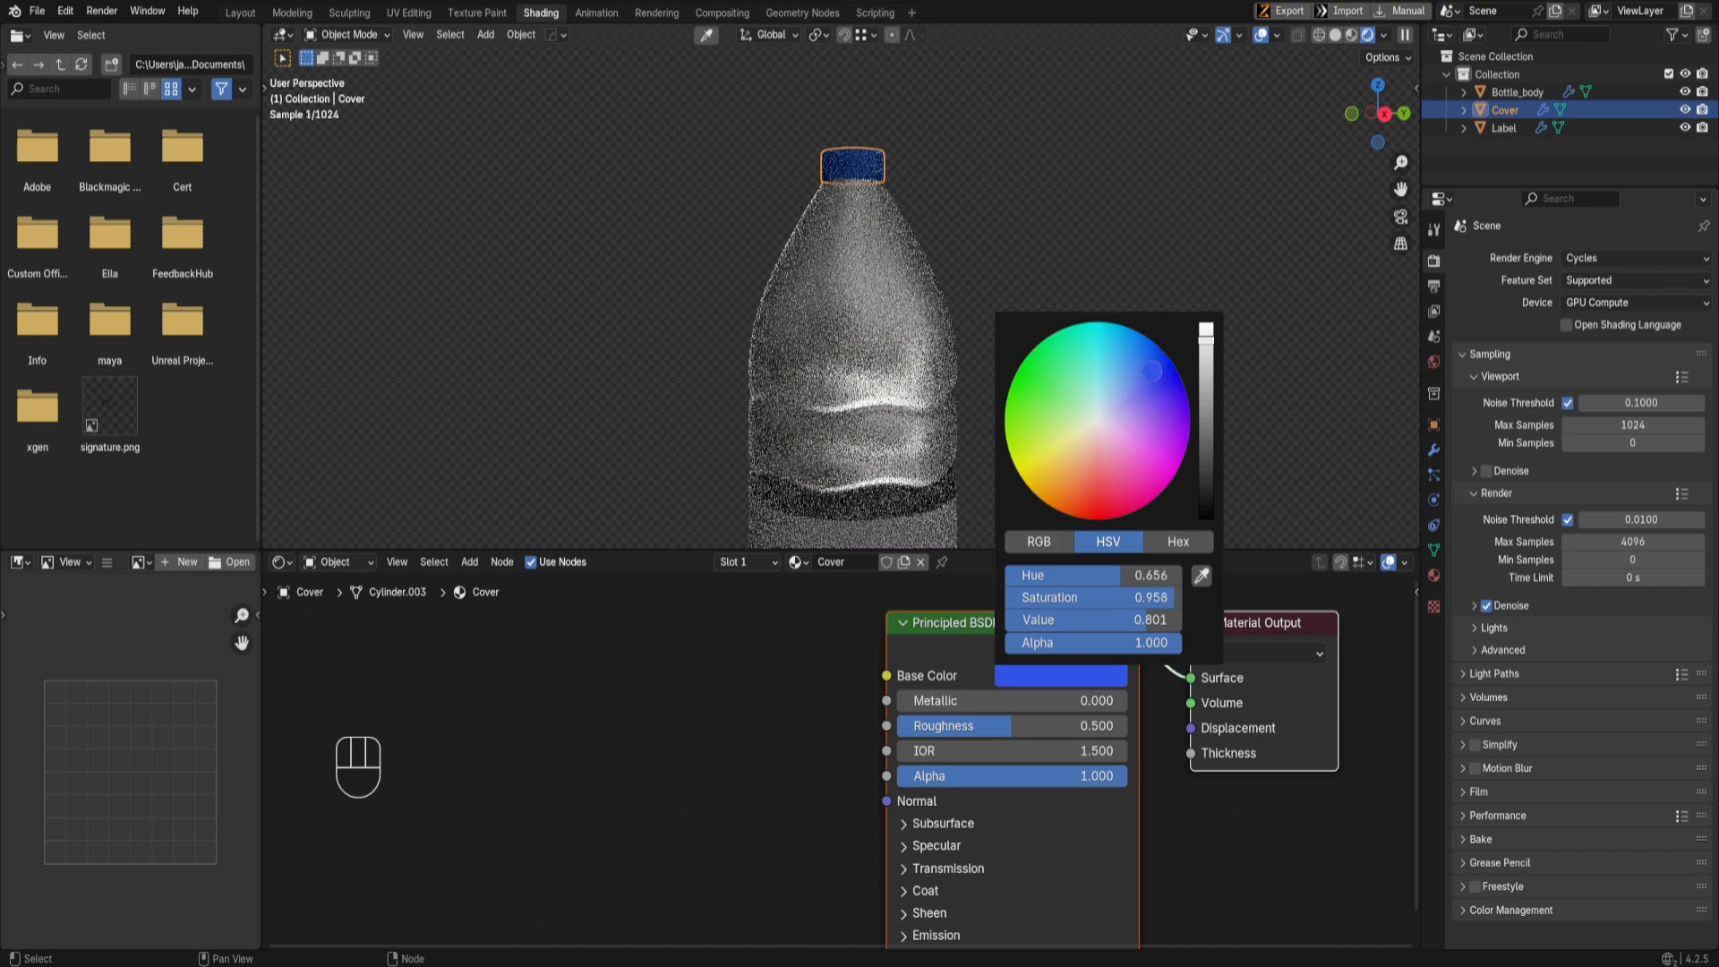
pyautogui.click(948, 251)
# Step: Select the label and examine how it fits around the bottle from several angles
pyautogui.scroll(-2, 922, 234)
pyautogui.keyDown('shift'); pyautogui.moveTo(901, 221); pyautogui.dragTo(895, 36, button='middle'); pyautogui.keyUp('shift')
pyautogui.scroll(1, 813, 351)
pyautogui.moveTo(813, 351); pyautogui.dragTo(745, 344, button='middle')
pyautogui.click(777, 256)
pyautogui.moveTo(881, 287); pyautogui.dragTo(958, 282, button='middle')
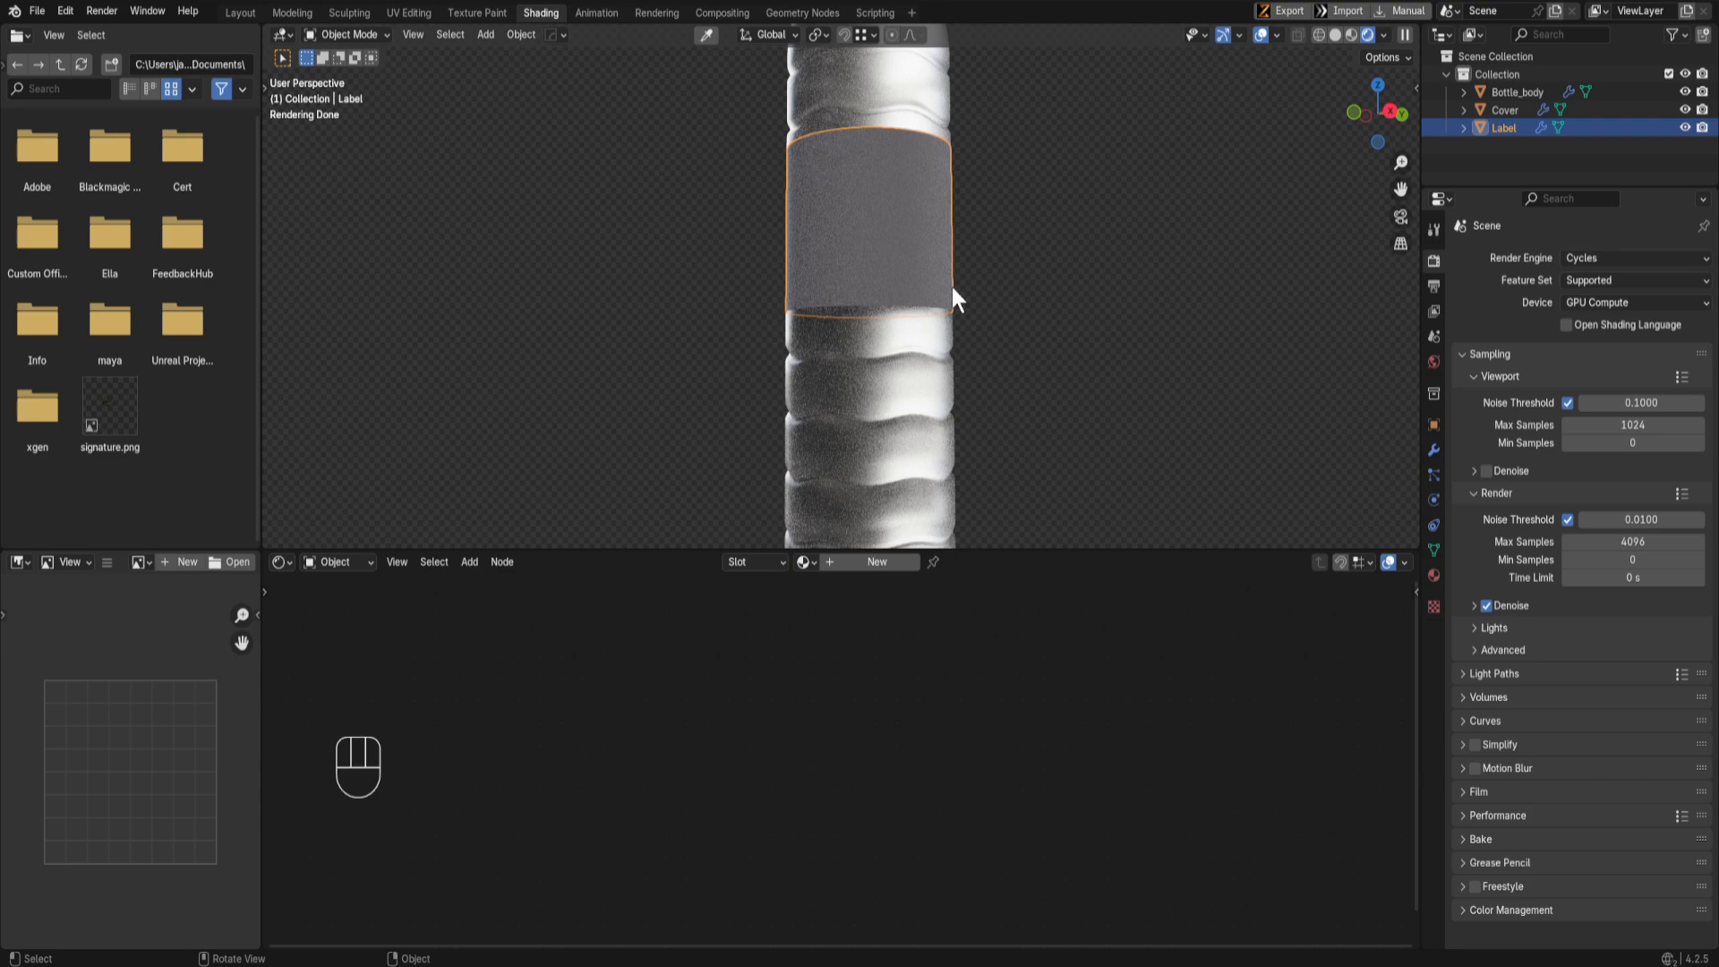
pyautogui.press('KP_1')
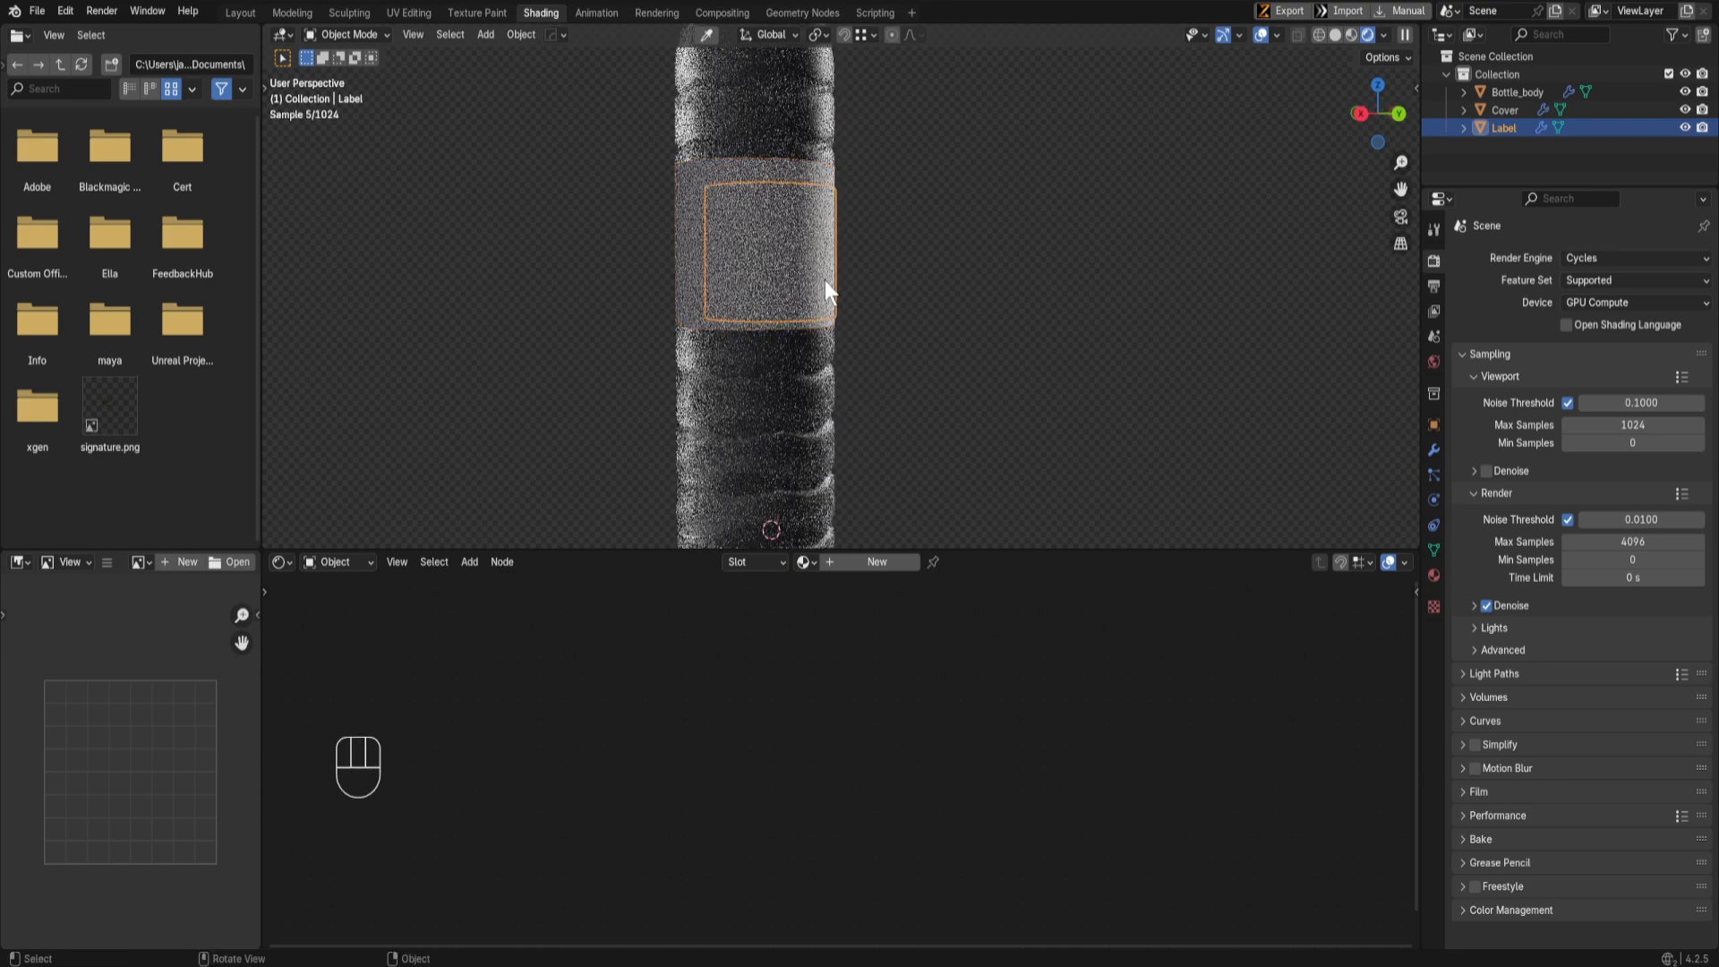
pyautogui.scroll(7, 940, 305)
pyautogui.keyDown('shift'); pyautogui.moveTo(967, 310); pyautogui.dragTo(819, 423, button='middle'); pyautogui.keyUp('shift')
pyautogui.moveTo(859, 309); pyautogui.dragTo(1021, 353, button='middle')
# Step: Switch to the Layout workspace and open the label's mesh in Edit Mode
pyautogui.click(240, 13)
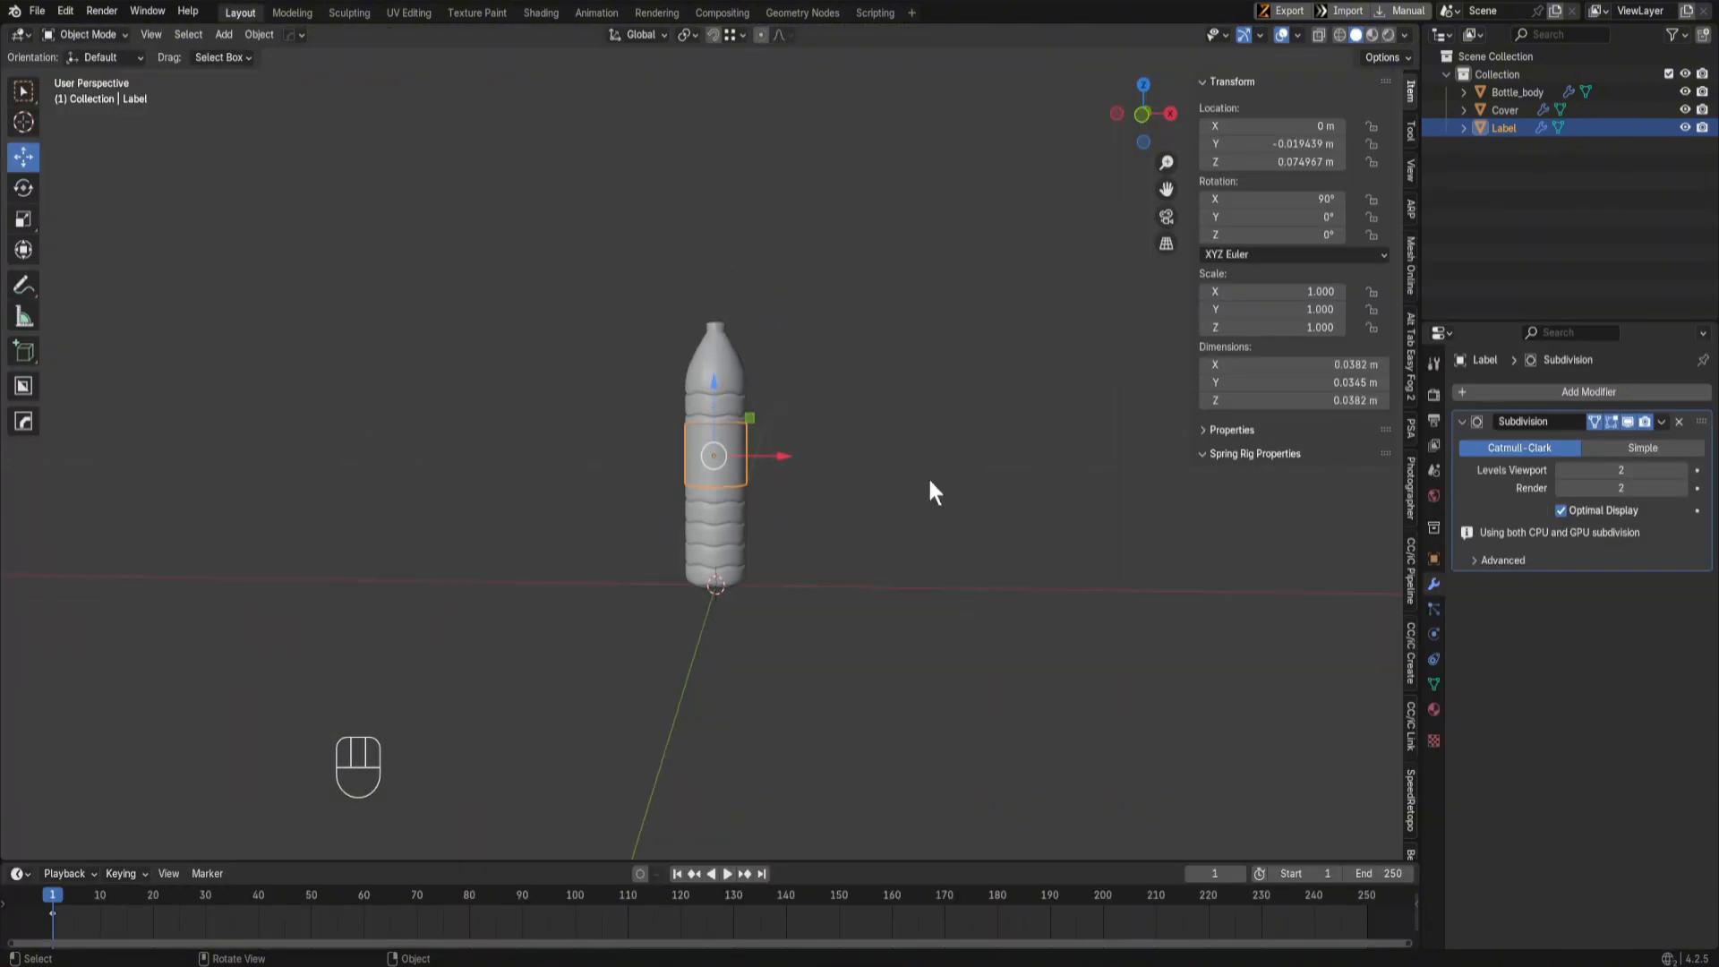
pyautogui.scroll(6, 661, 553)
pyautogui.moveTo(662, 554); pyautogui.dragTo(760, 568, button='middle')
pyautogui.scroll(4, 736, 570)
pyautogui.press('Tab')
pyautogui.press('Tab')
pyautogui.press('Tab')
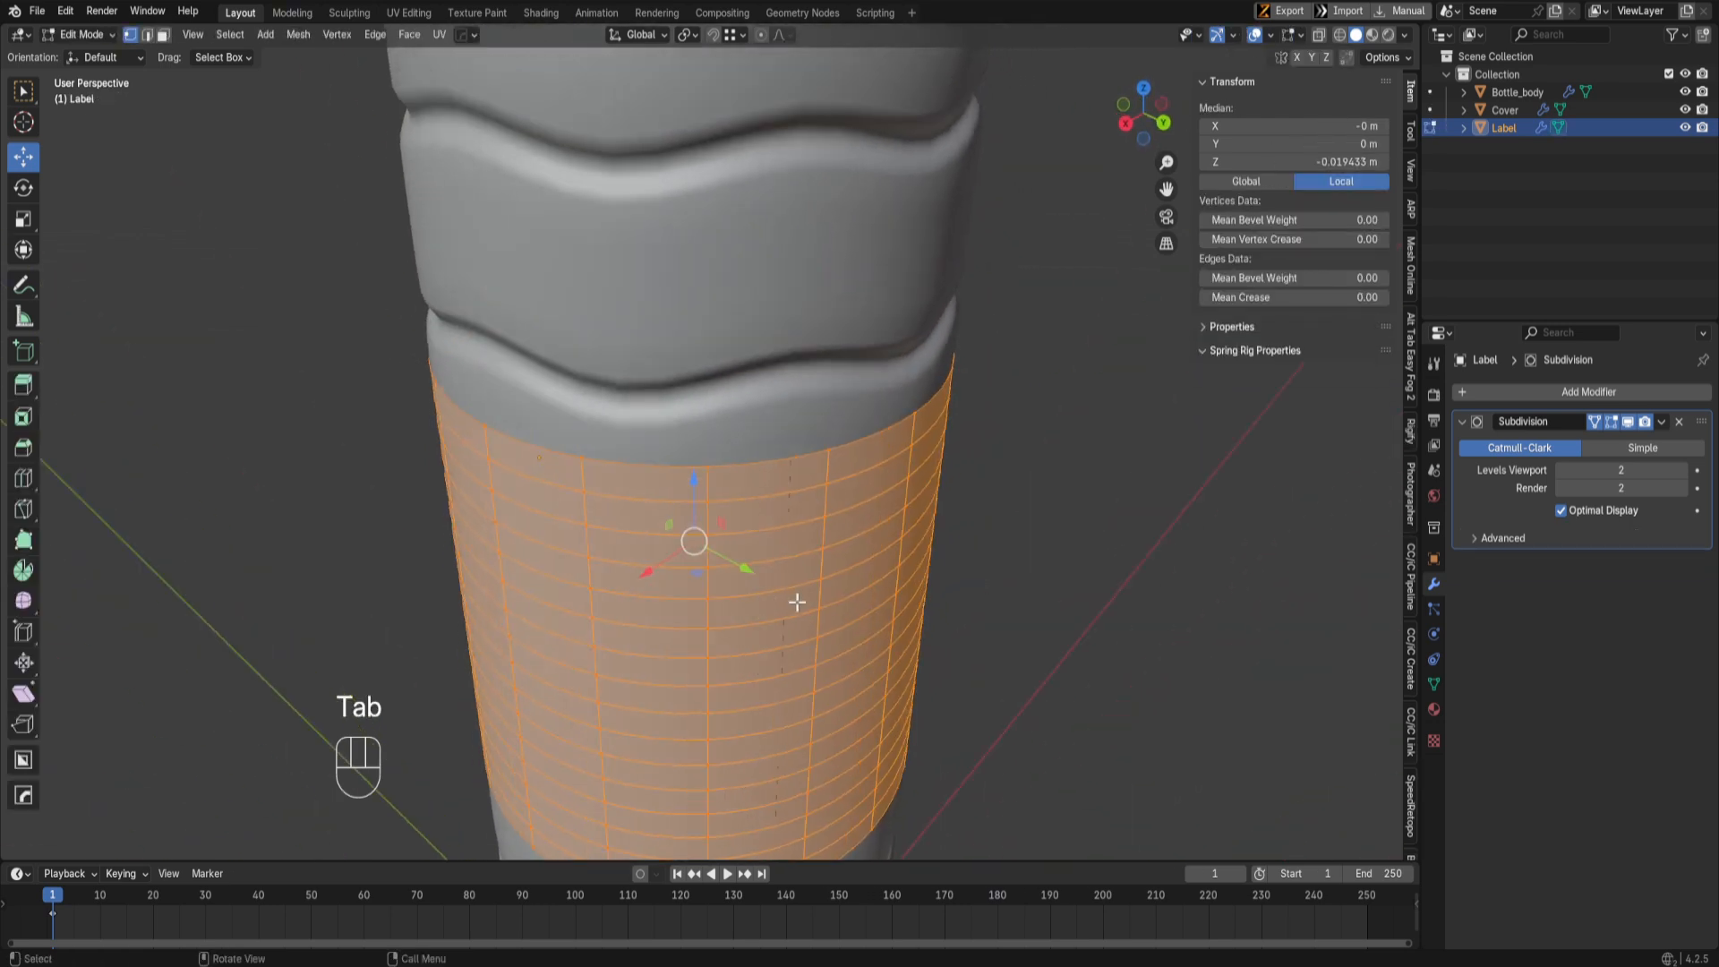
# Step: Try to shift the label's entire mesh slightly along the global Y axis, and undo the move
pyautogui.press('g')
pyautogui.press('y')
pyautogui.press('shift')
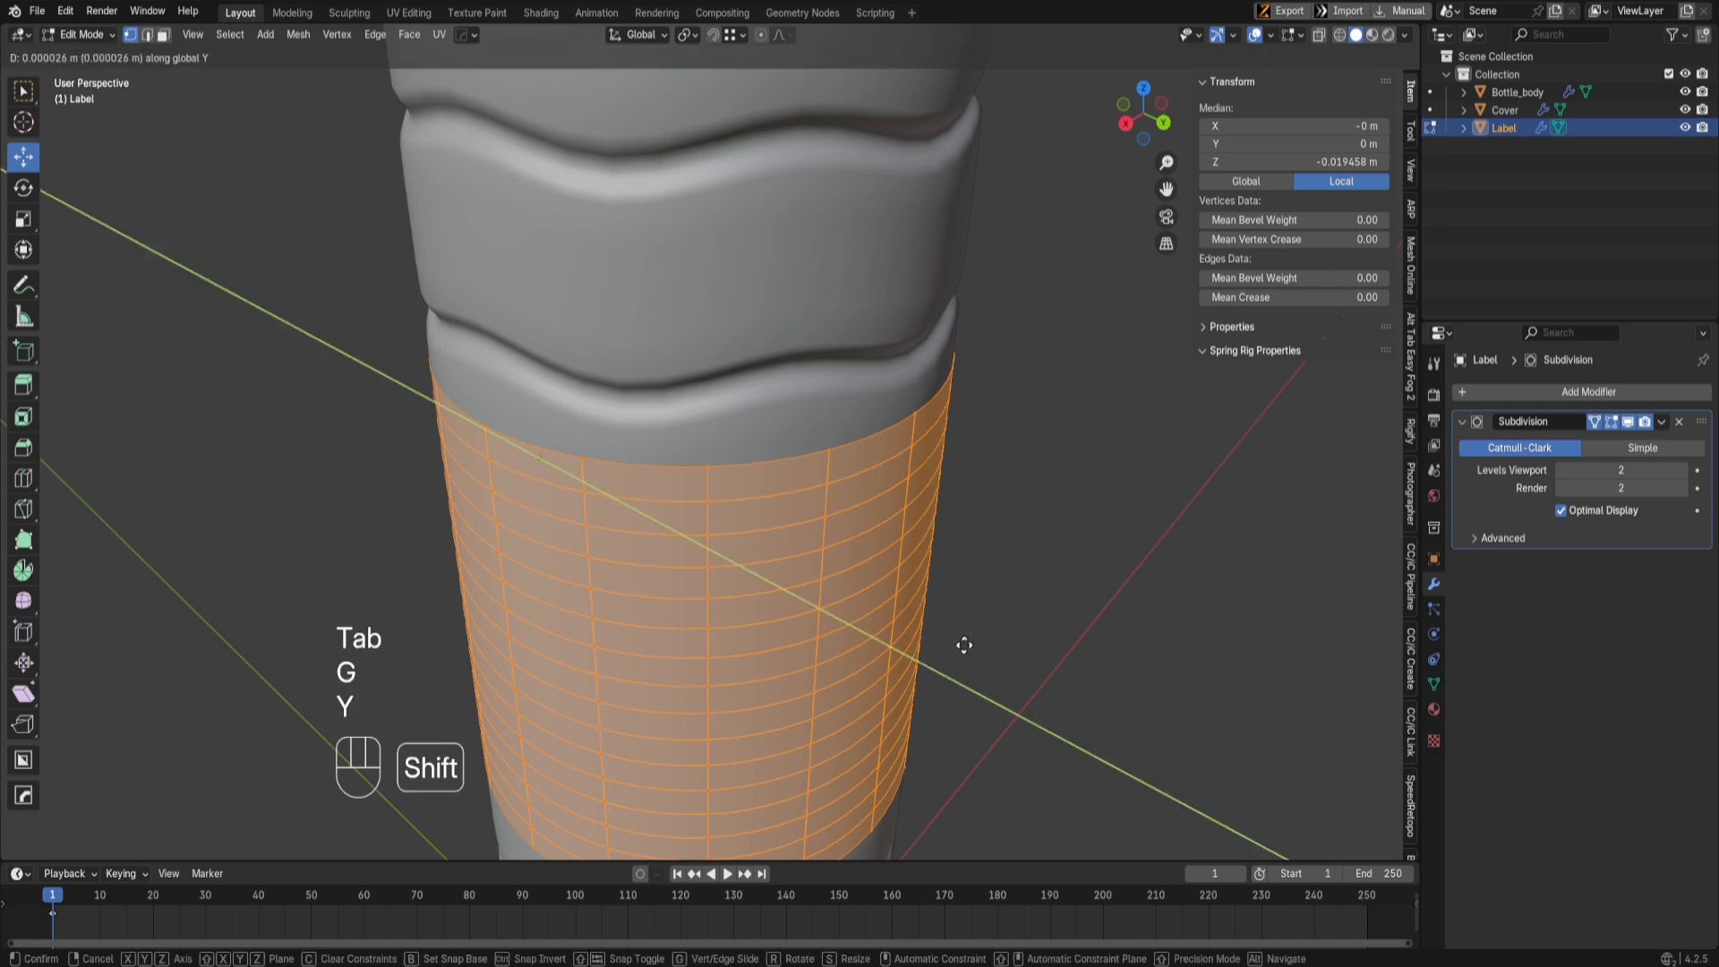
pyautogui.click(965, 645)
pyautogui.moveTo(761, 474); pyautogui.dragTo(781, 571, button='middle')
pyautogui.hotkey('ctrl', 'z')
pyautogui.scroll(1, 813, 514)
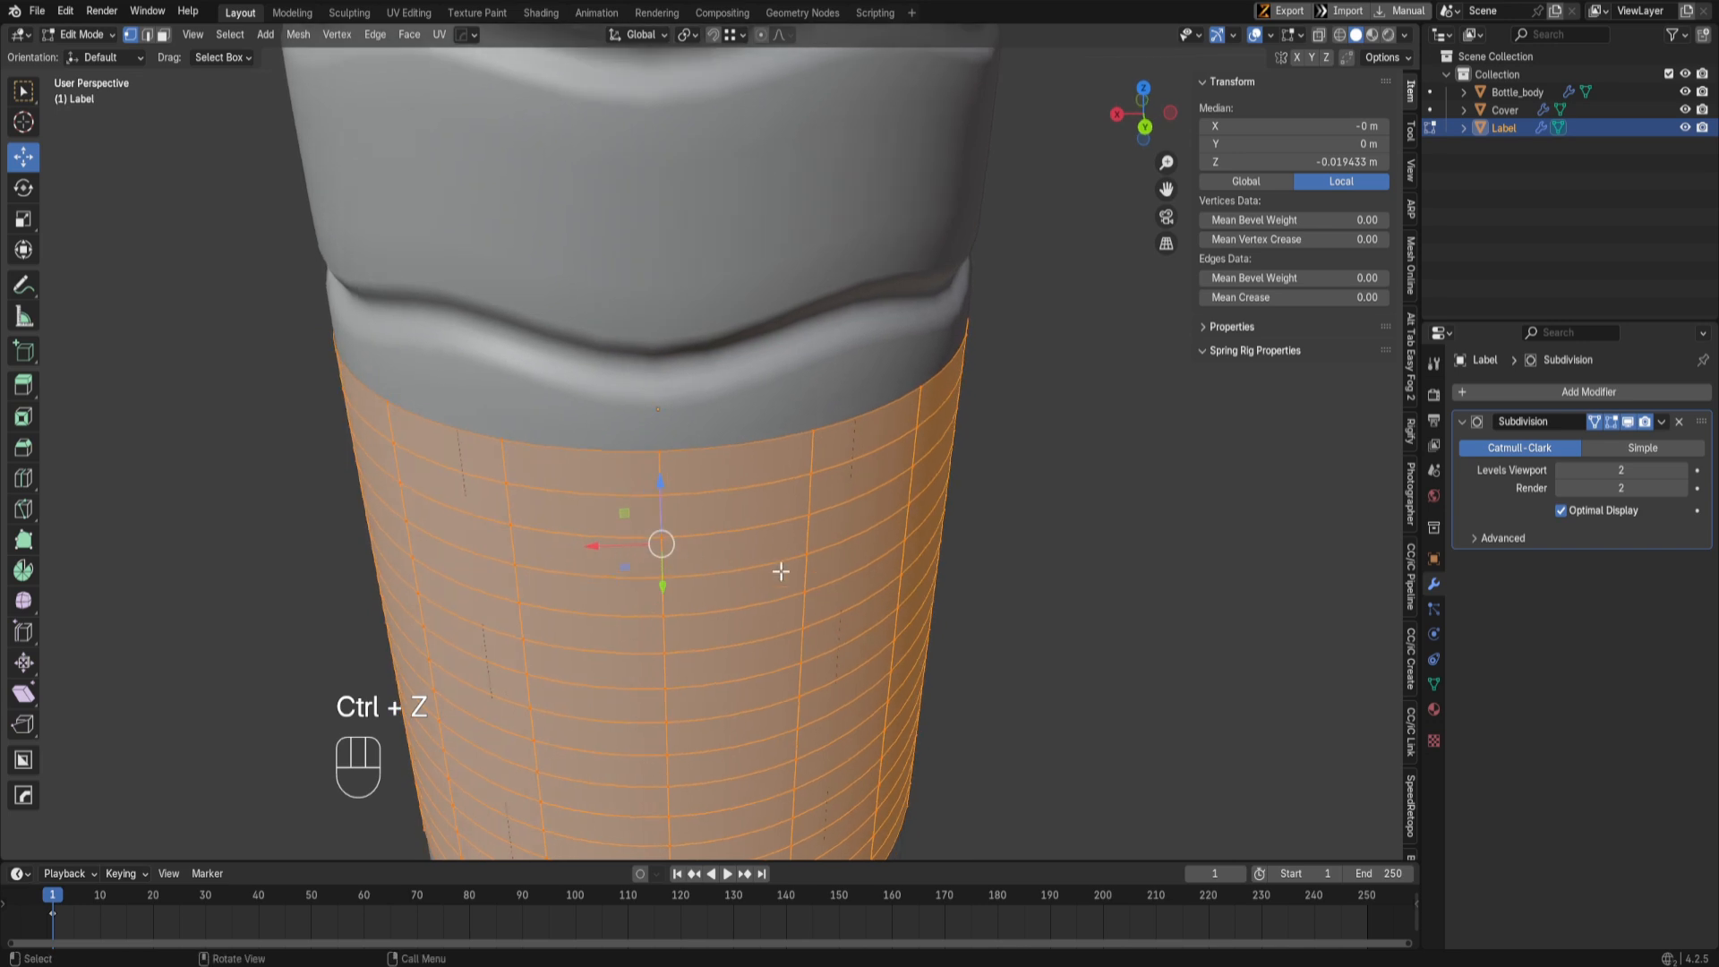
pyautogui.press('g')
pyautogui.press('x')
pyautogui.press('shift')
pyautogui.rightClick(775, 571)
pyautogui.press('g')
pyautogui.press('x')
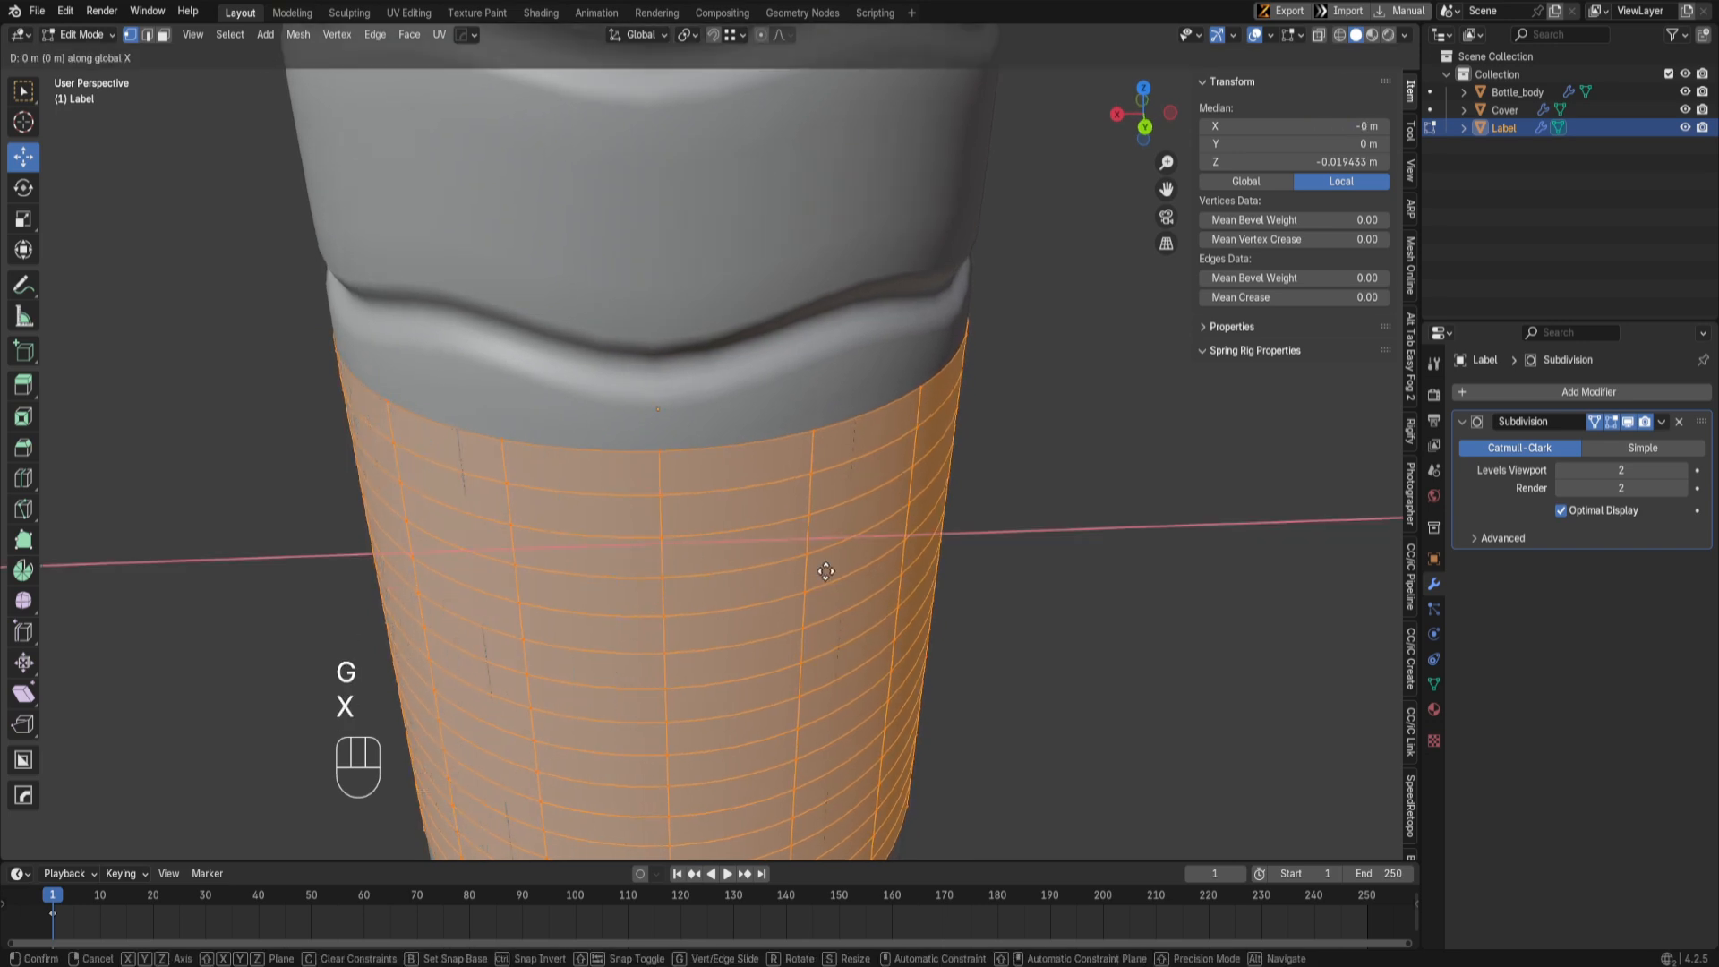
pyautogui.press('shift')
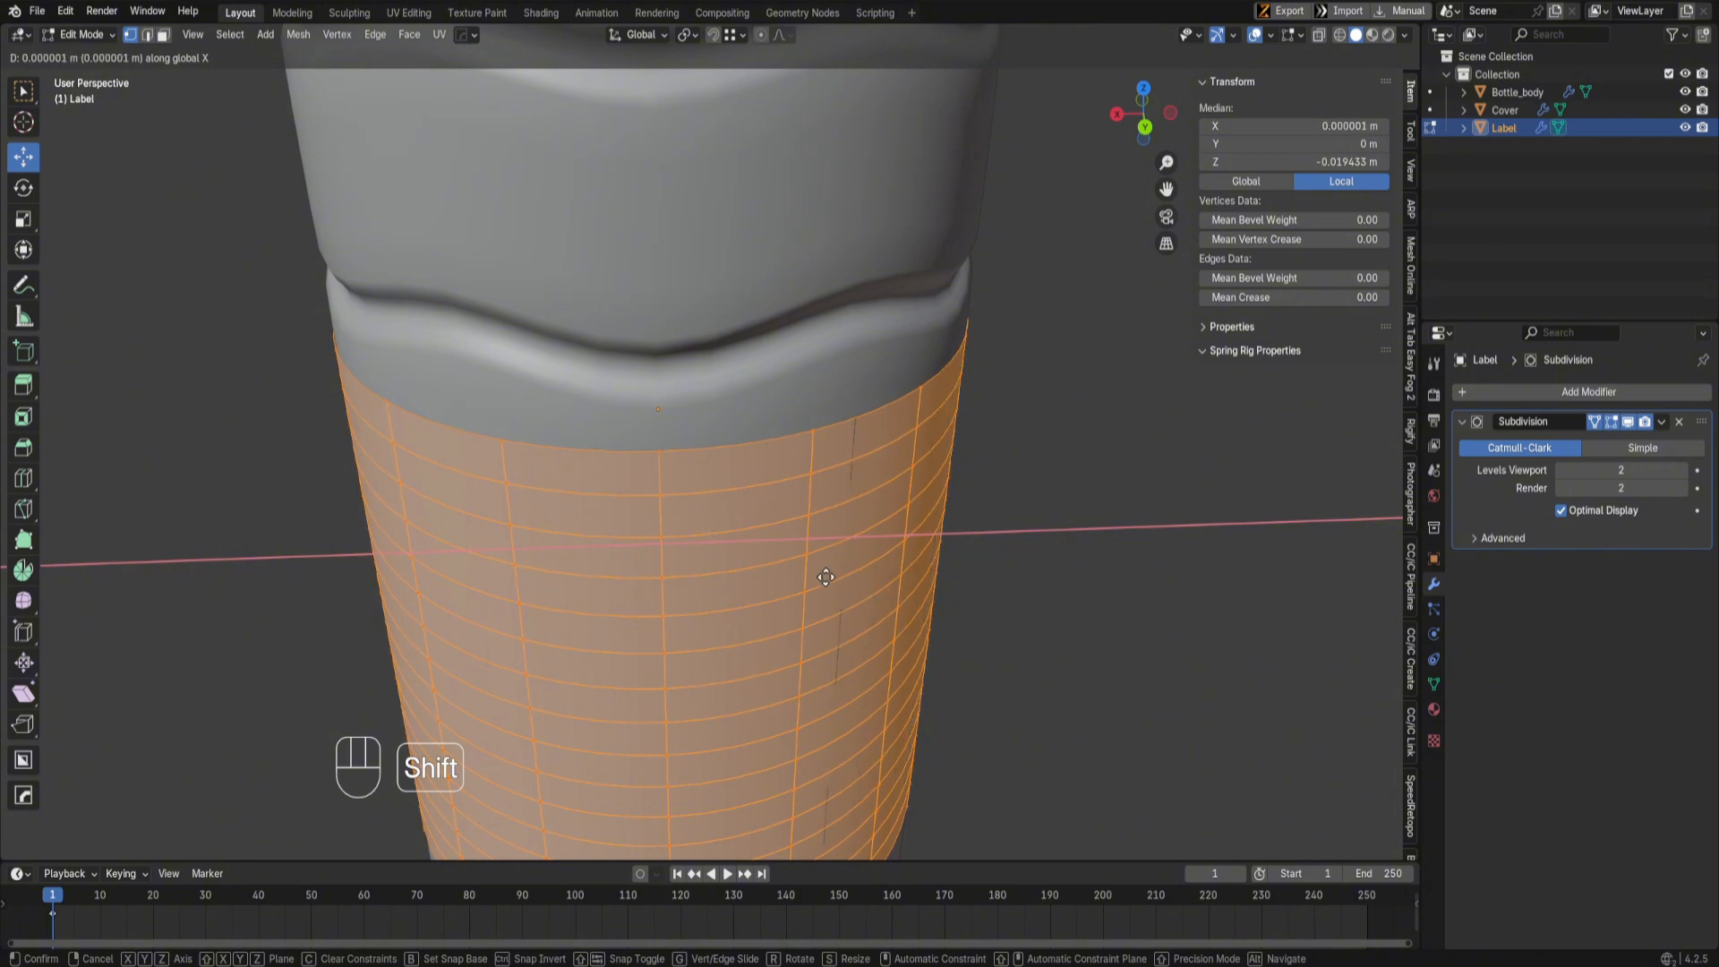
pyautogui.rightClick(825, 578)
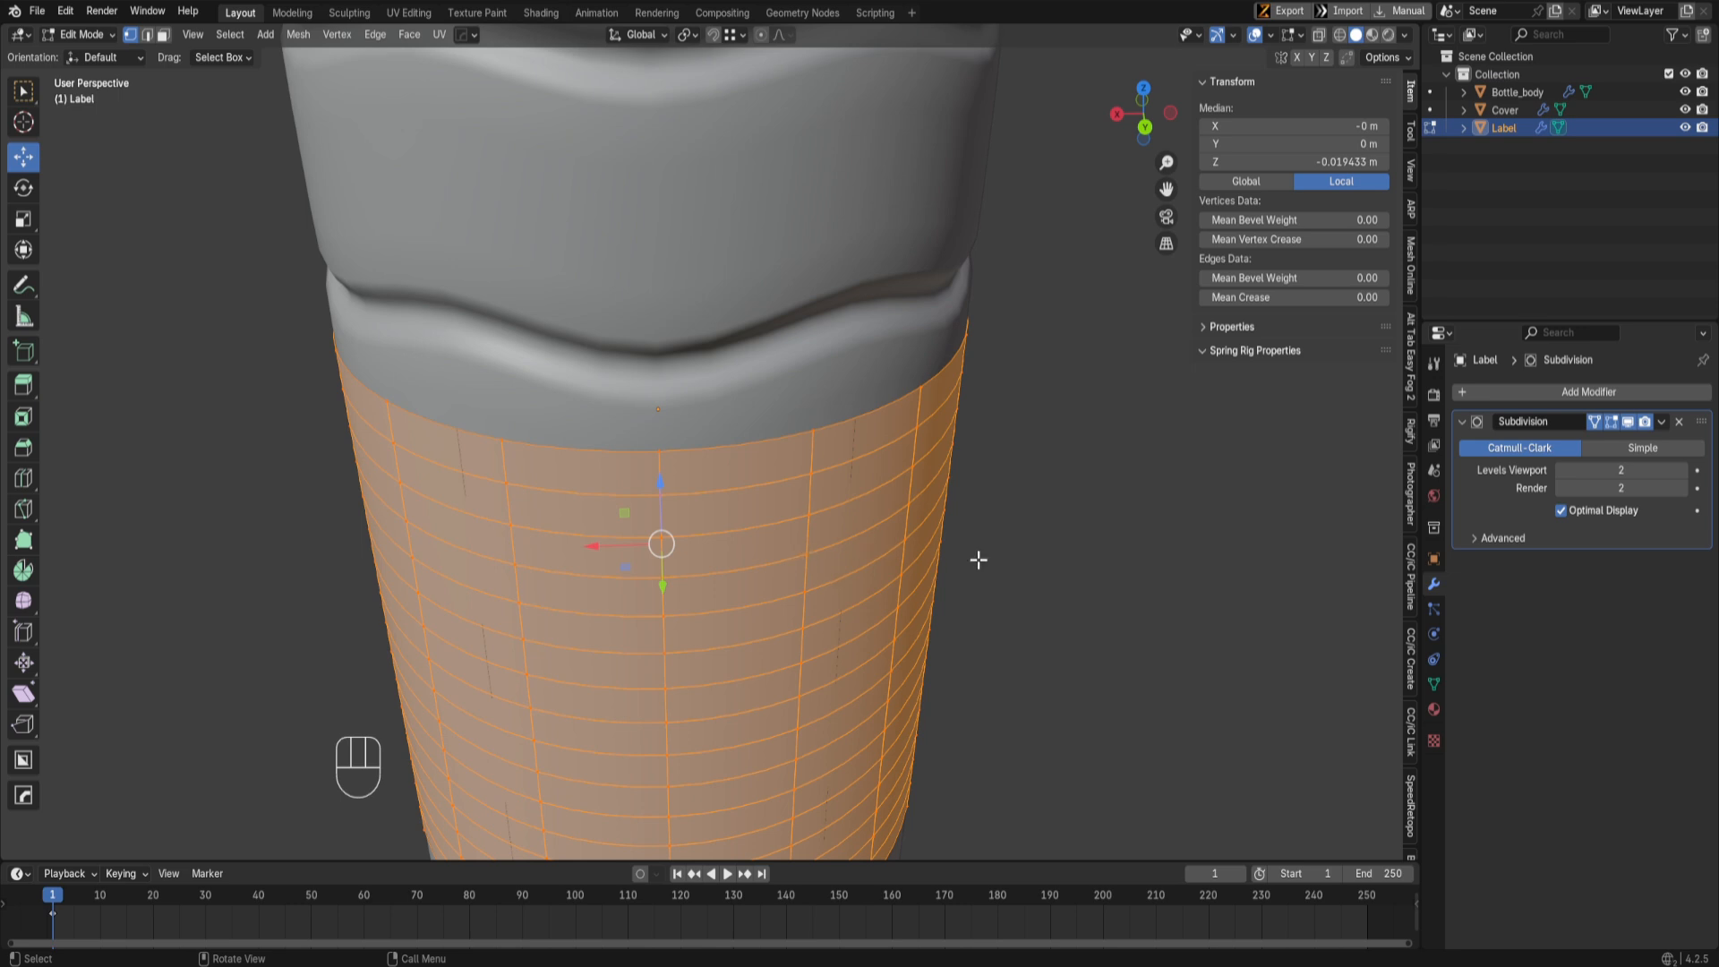
# Step: Adjust the label's entire mesh very slightly along its normals with Shrink/Fatten and return to Object Mode
pyautogui.hotkey('alt', 's')
pyautogui.press('shift')
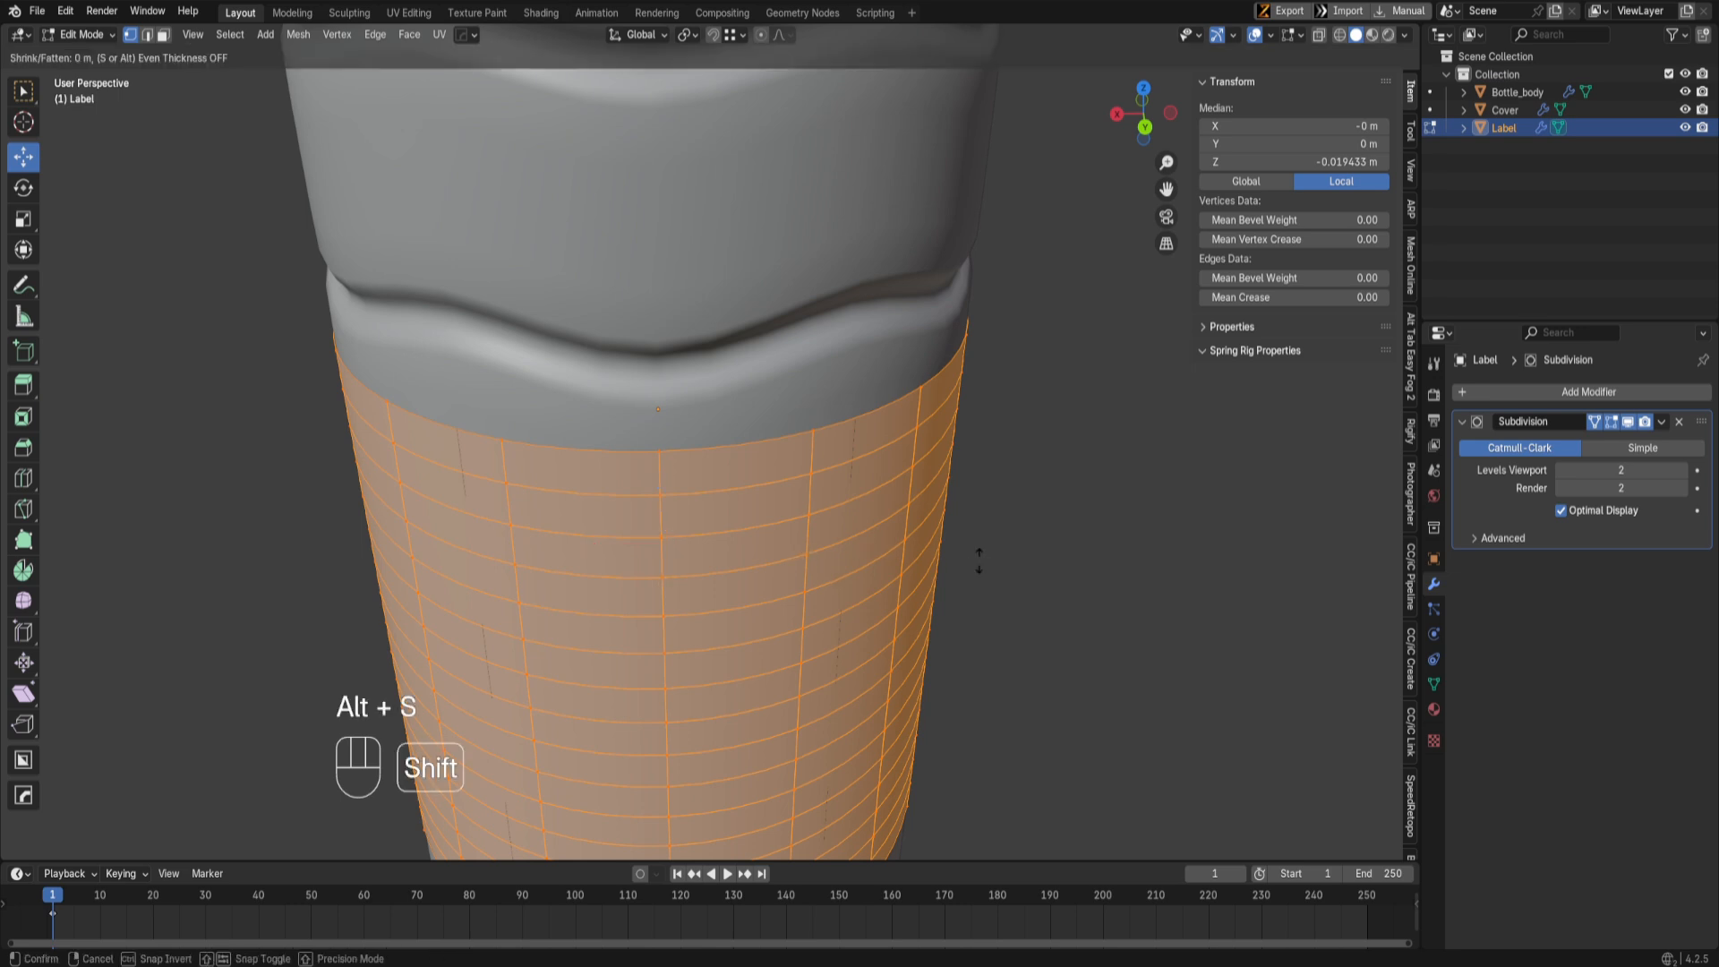
pyautogui.keyDown('shift'); pyautogui.click(975, 561); pyautogui.keyUp('shift')
pyautogui.moveTo(936, 553); pyautogui.dragTo(661, 460, button='middle')
pyautogui.press('Tab')
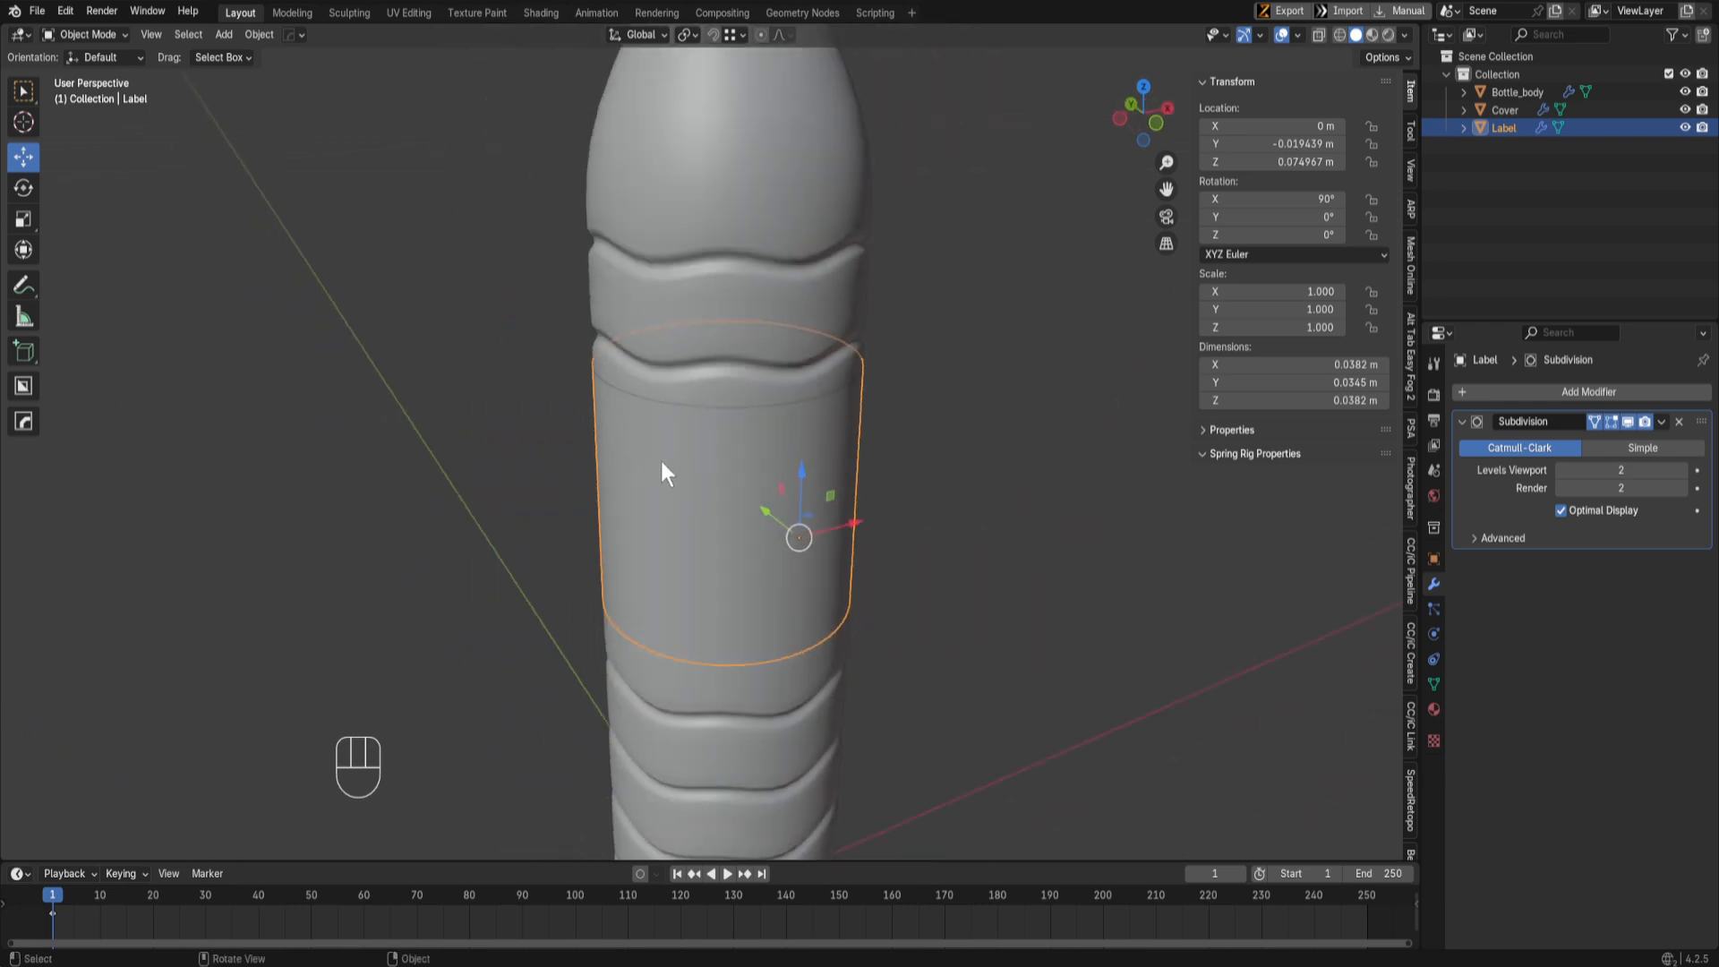
# Step: Examine how the label sits around the bottle from the front and from several close angles
pyautogui.press('KP_1')
pyautogui.scroll(-4, 995, 444)
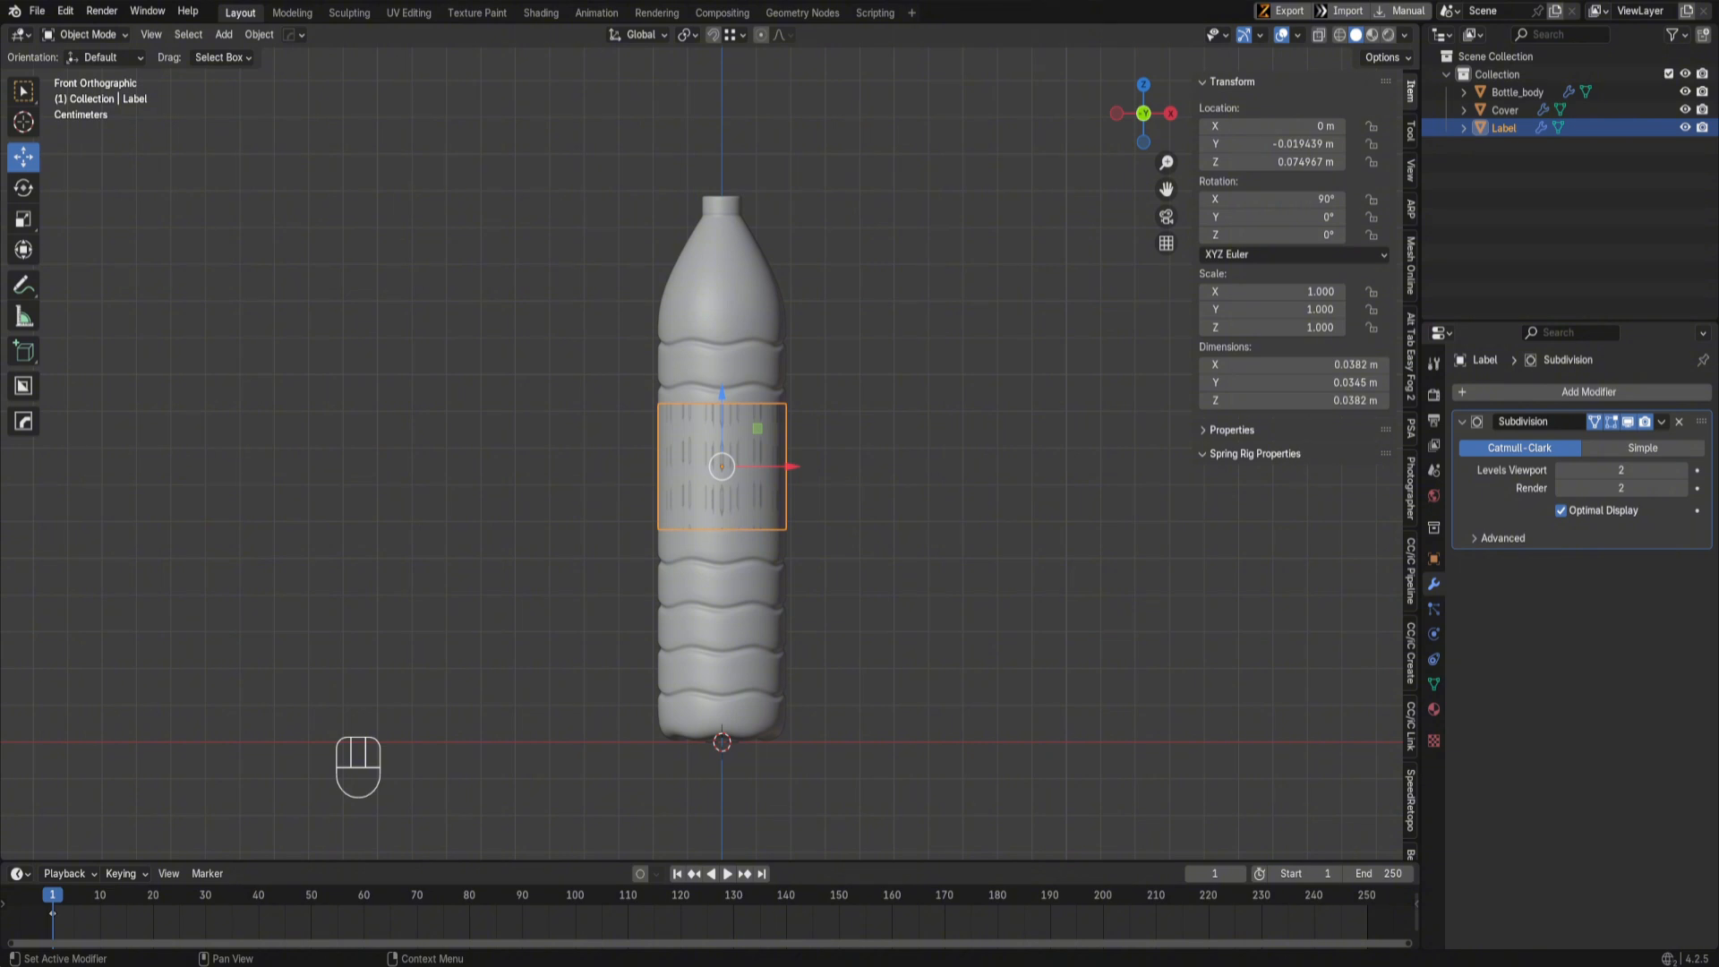
pyautogui.moveTo(910, 494); pyautogui.dragTo(807, 519, button='middle')
pyautogui.scroll(3, 674, 508)
pyautogui.scroll(2, 740, 514)
pyautogui.press('Tab')
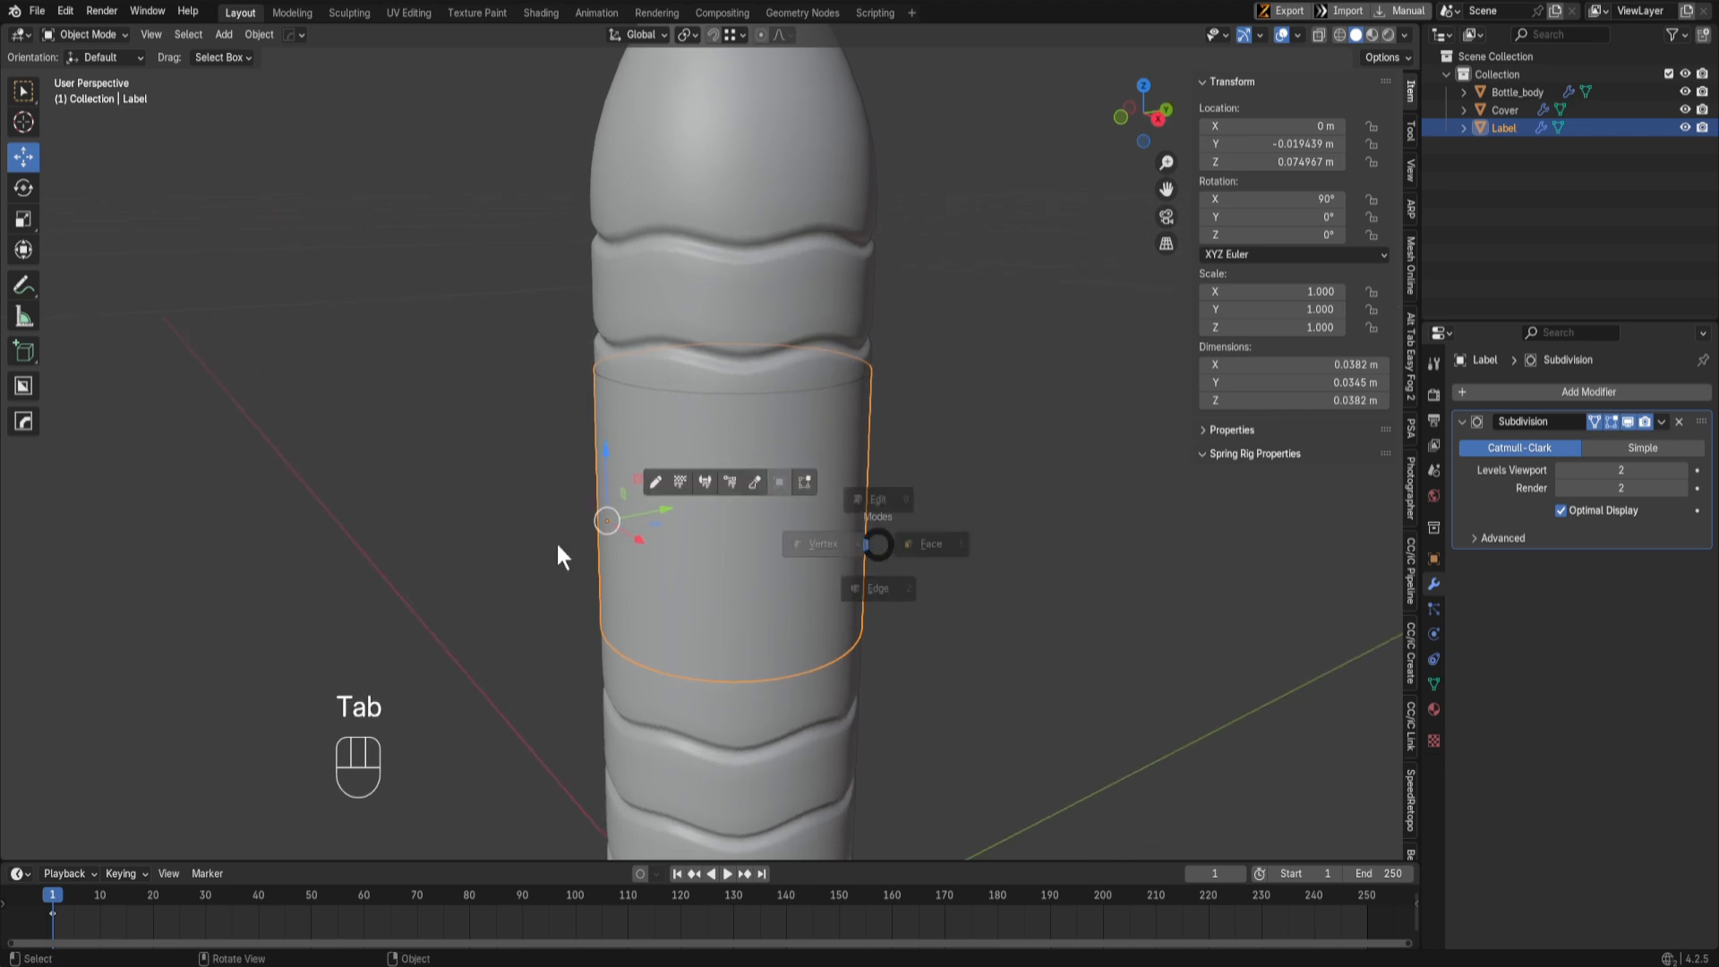
pyautogui.click(556, 541)
pyautogui.moveTo(582, 542); pyautogui.dragTo(745, 575, button='middle')
pyautogui.press('Tab')
pyautogui.moveTo(857, 579)
pyautogui.mouseDown(button='middle')
pyautogui.moveTo(809, 546)
pyautogui.moveTo(871, 552)
pyautogui.mouseUp(button='middle')
pyautogui.click(813, 407)
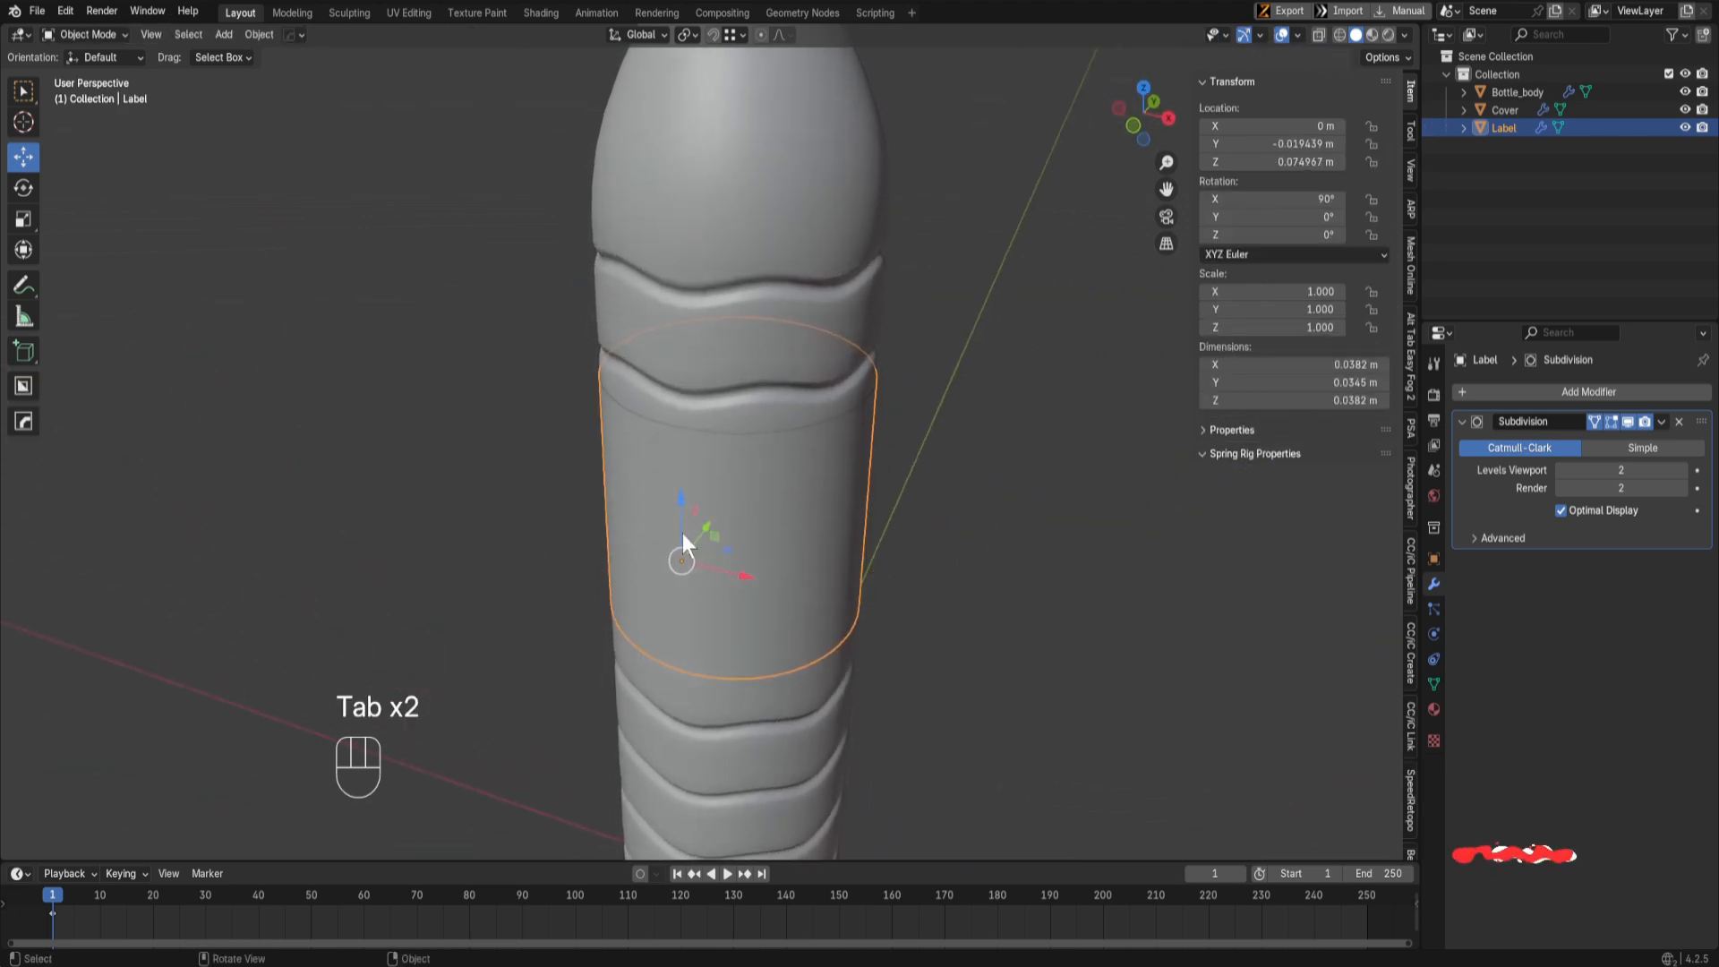
pyautogui.moveTo(683, 549); pyautogui.dragTo(783, 603, button='middle')
pyautogui.press('Tab')
pyautogui.press('Tab')
pyautogui.click(773, 405)
pyautogui.scroll(-3, 850, 537)
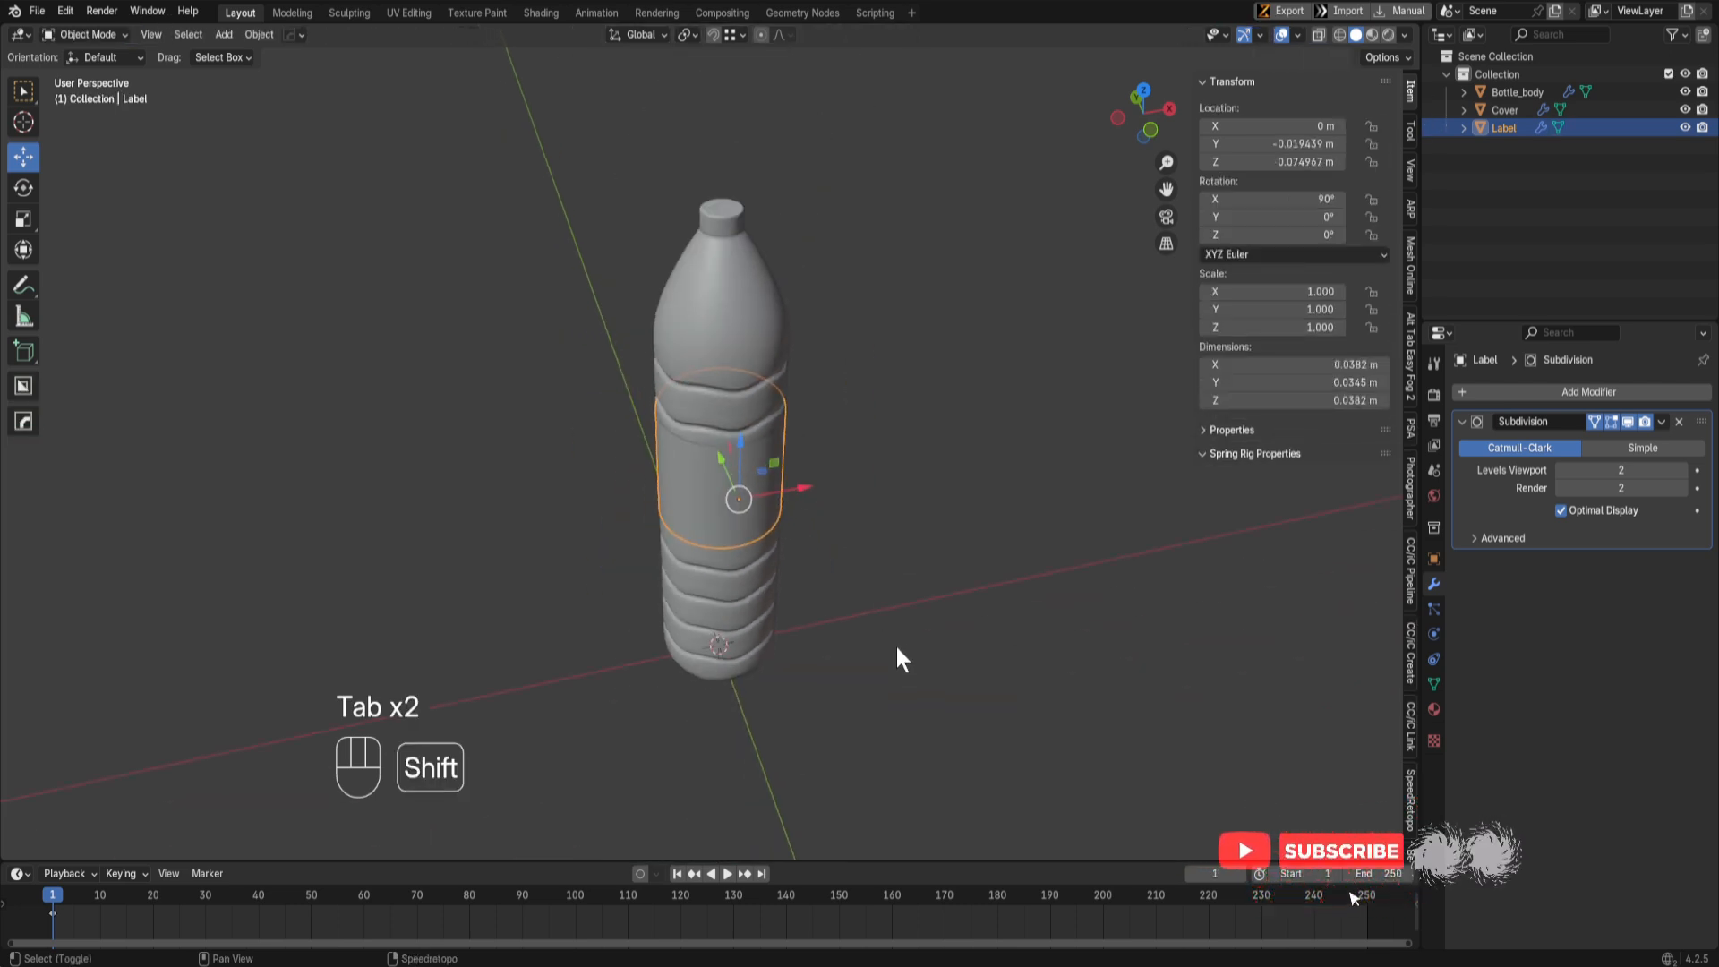
# Step: Add a mesh plane at the bottle's base and rotate it 90° about the X axis
pyautogui.hotkey('shift', 'a')
pyautogui.moveTo(874, 473)
pyautogui.click(965, 492)
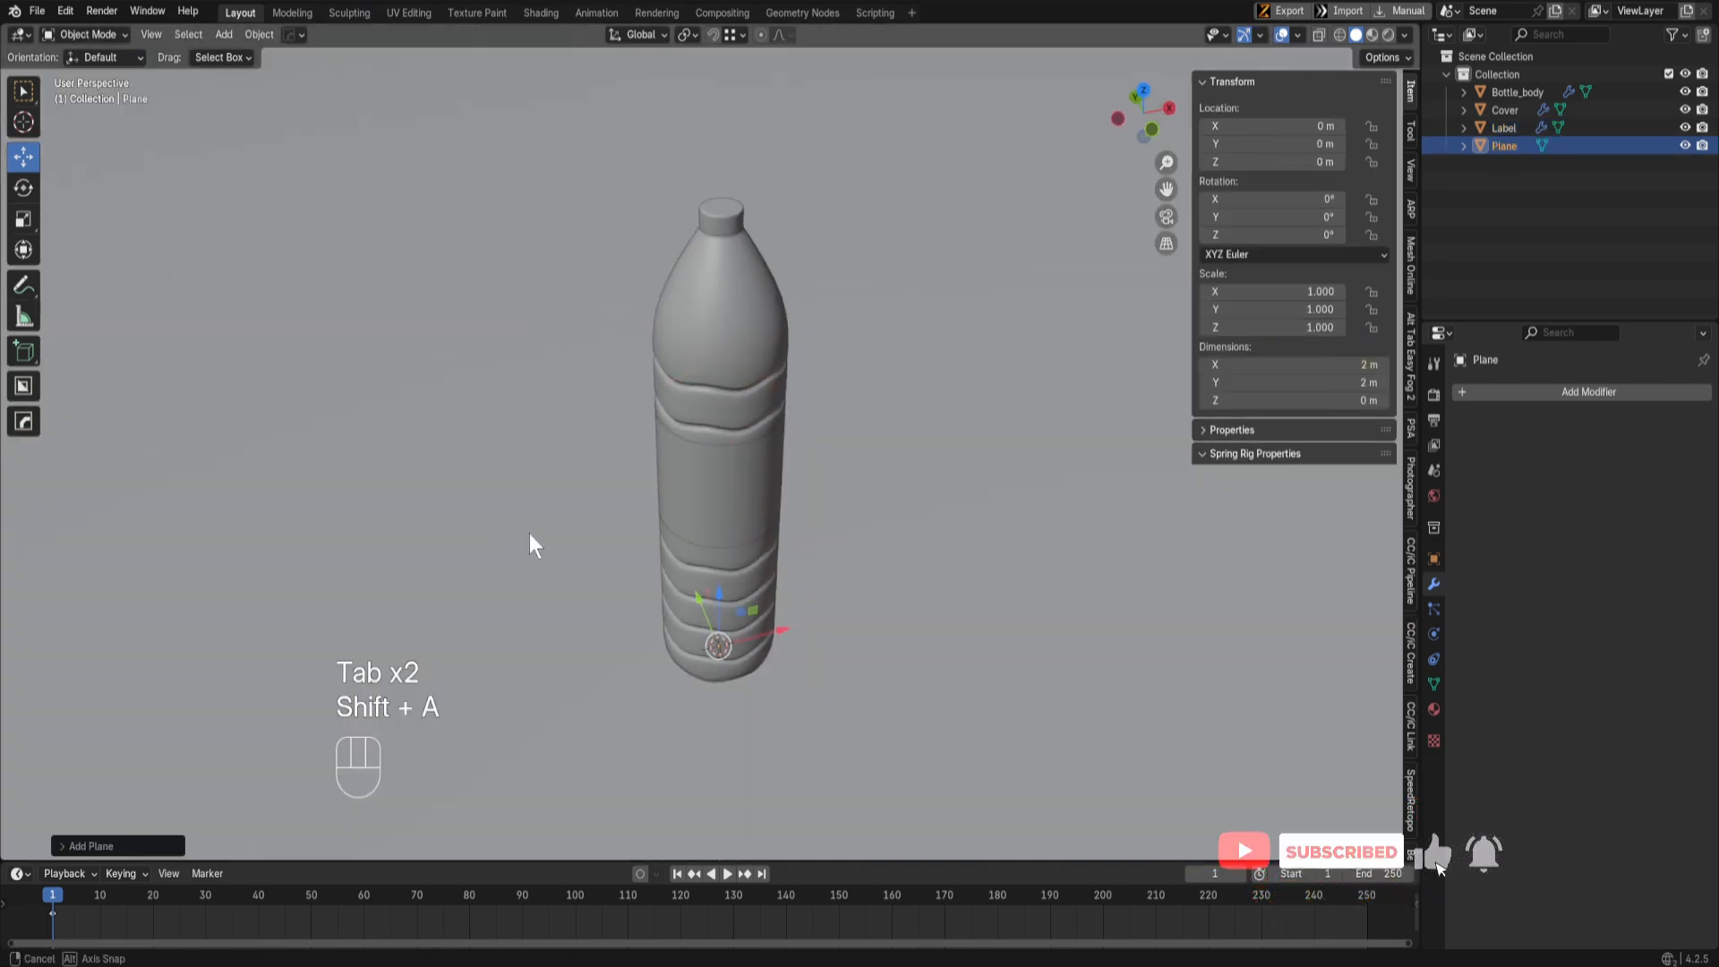
pyautogui.scroll(-4, 529, 537)
pyautogui.press('r')
pyautogui.press('x')
pyautogui.press('KP_9')
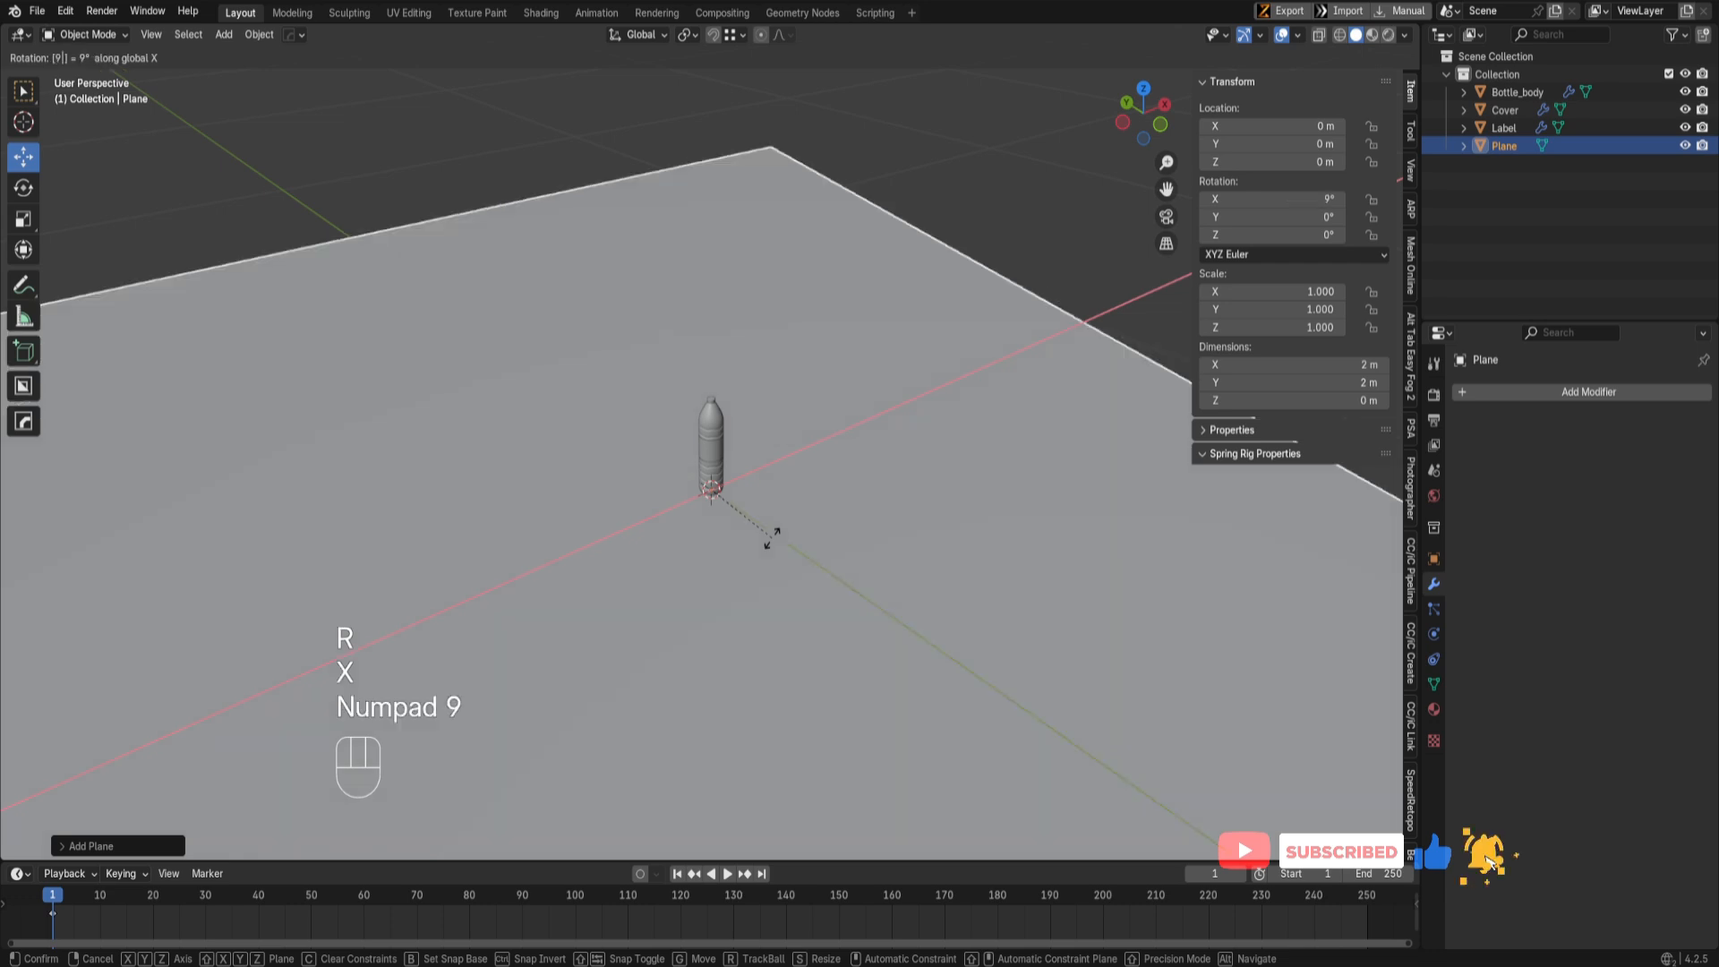
pyautogui.press('KP_0')
pyautogui.press('Return')
# Step: Scale the upright plane along global Z into a strip about 0.129 m high
pyautogui.moveTo(766, 540); pyautogui.dragTo(902, 508, button='middle')
pyautogui.scroll(-5, 899, 496)
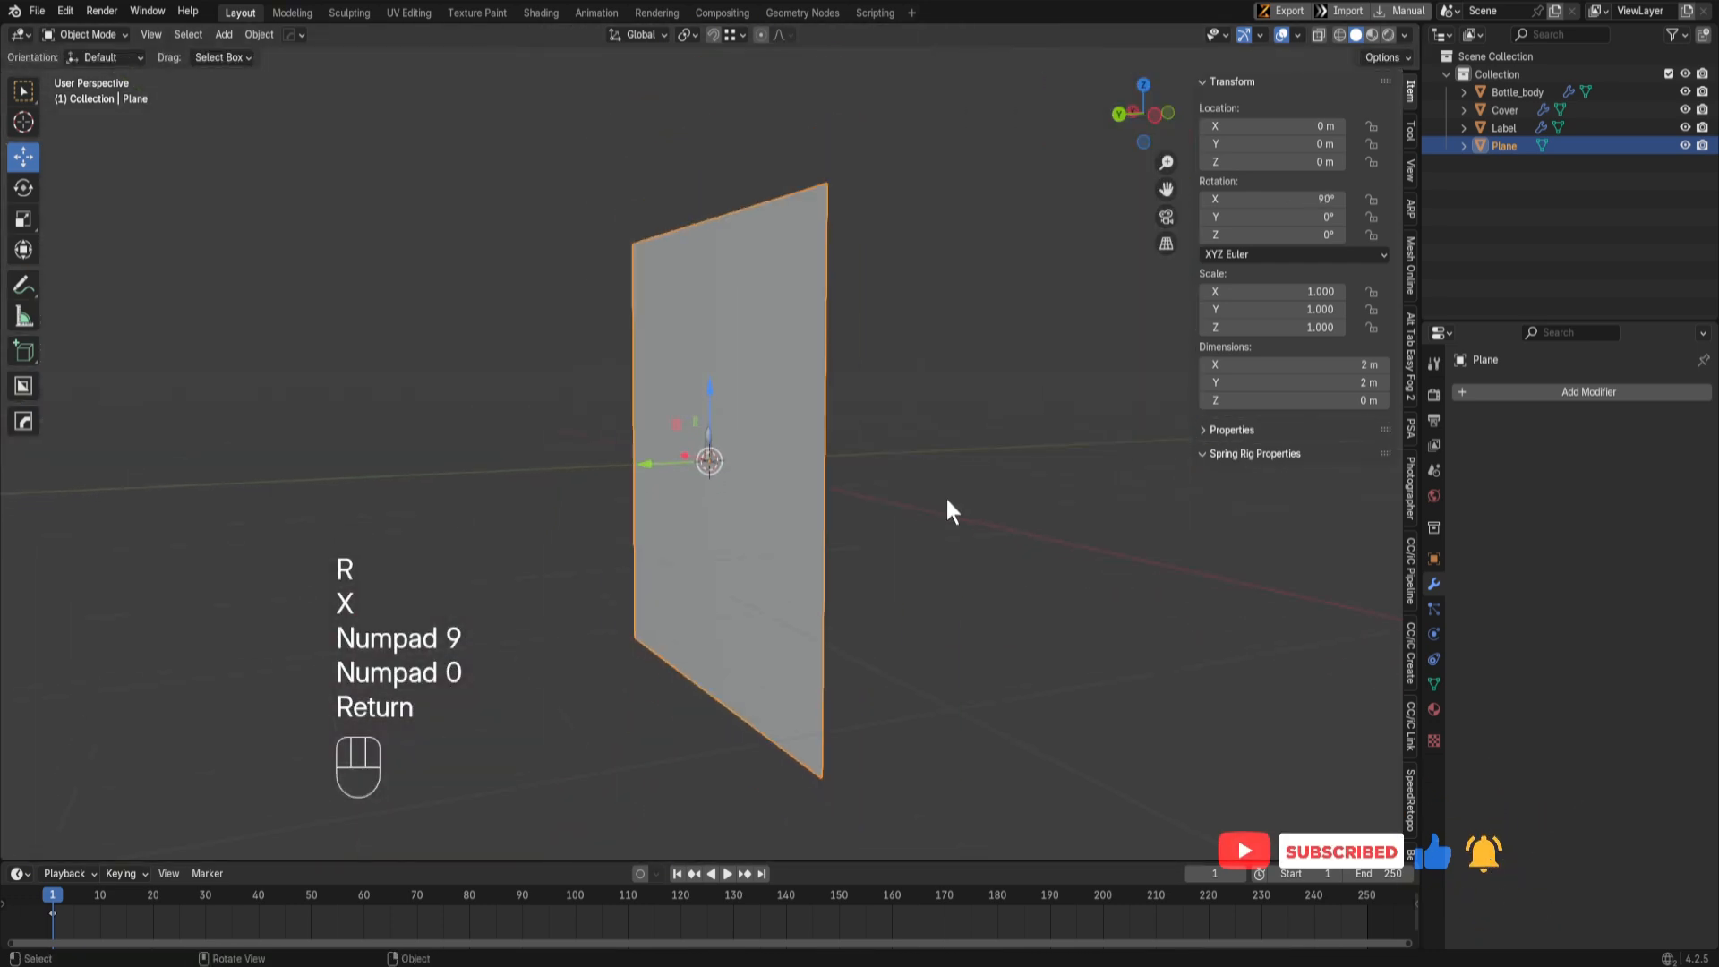
pyautogui.press('s')
pyautogui.press('z')
pyautogui.click(709, 503)
# Step: Subdivide the plane's entire mesh, repeat the subdivision six more times, and return to Object Mode
pyautogui.scroll(4, 710, 504)
pyautogui.moveTo(710, 504); pyautogui.dragTo(885, 550, button='middle')
pyautogui.scroll(4, 757, 517)
pyautogui.scroll(2, 885, 549)
pyautogui.scroll(-3, 702, 588)
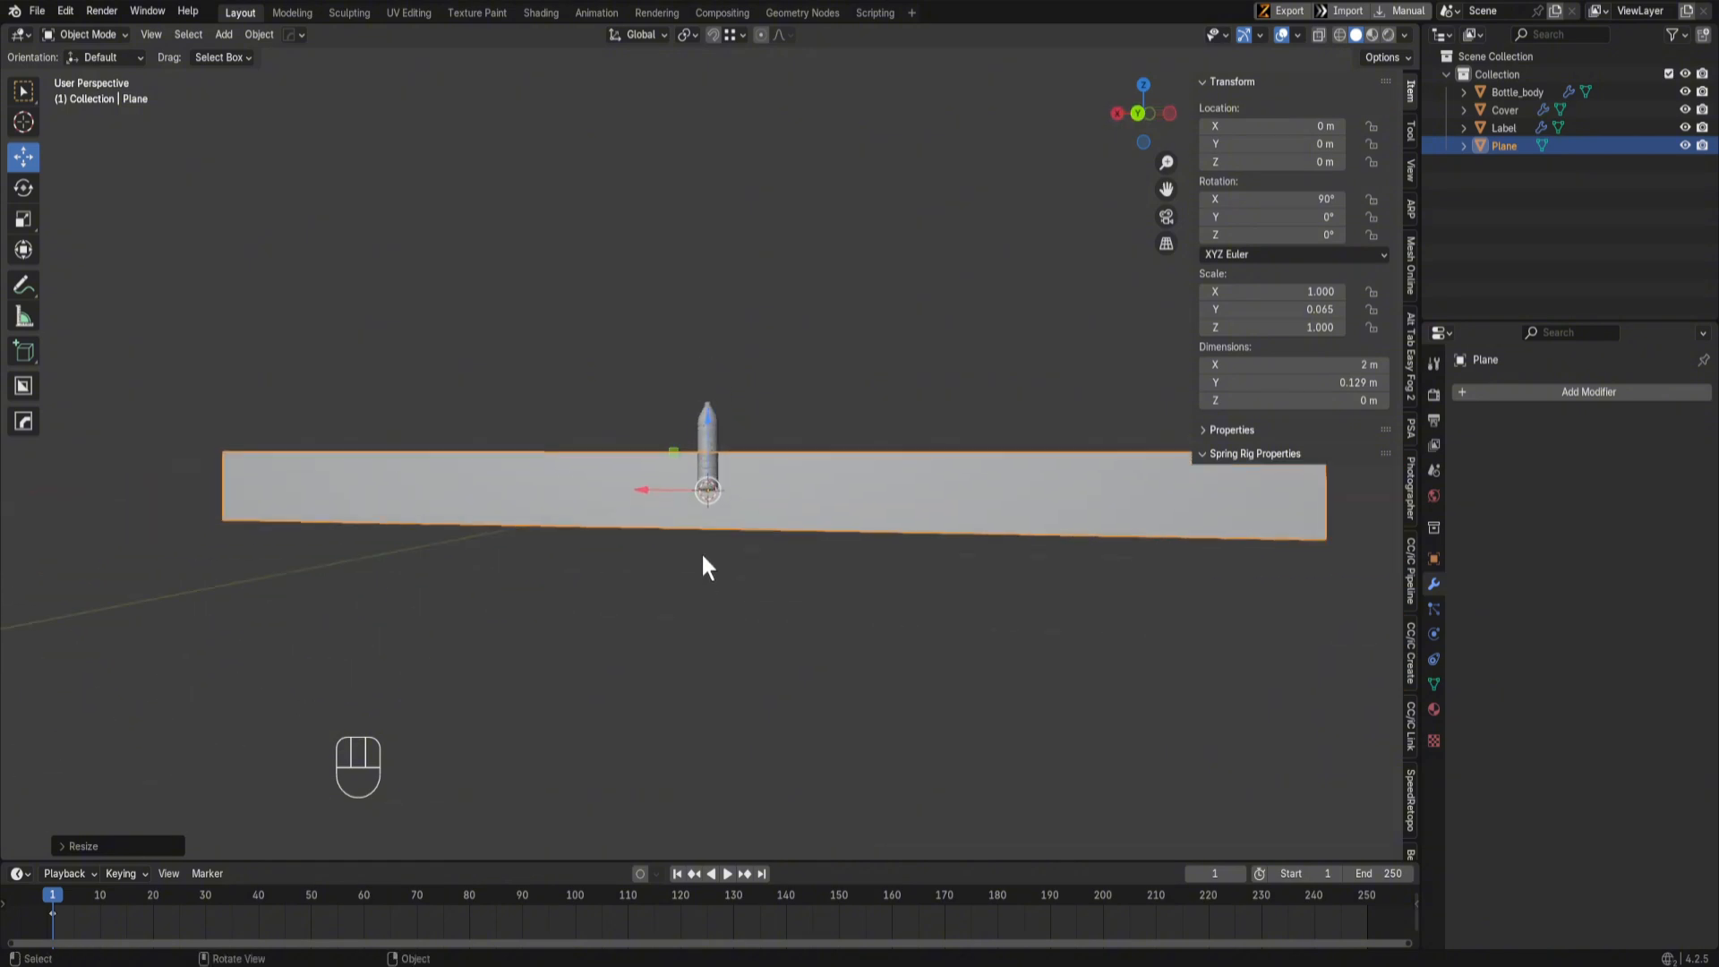
pyautogui.scroll(2, 705, 542)
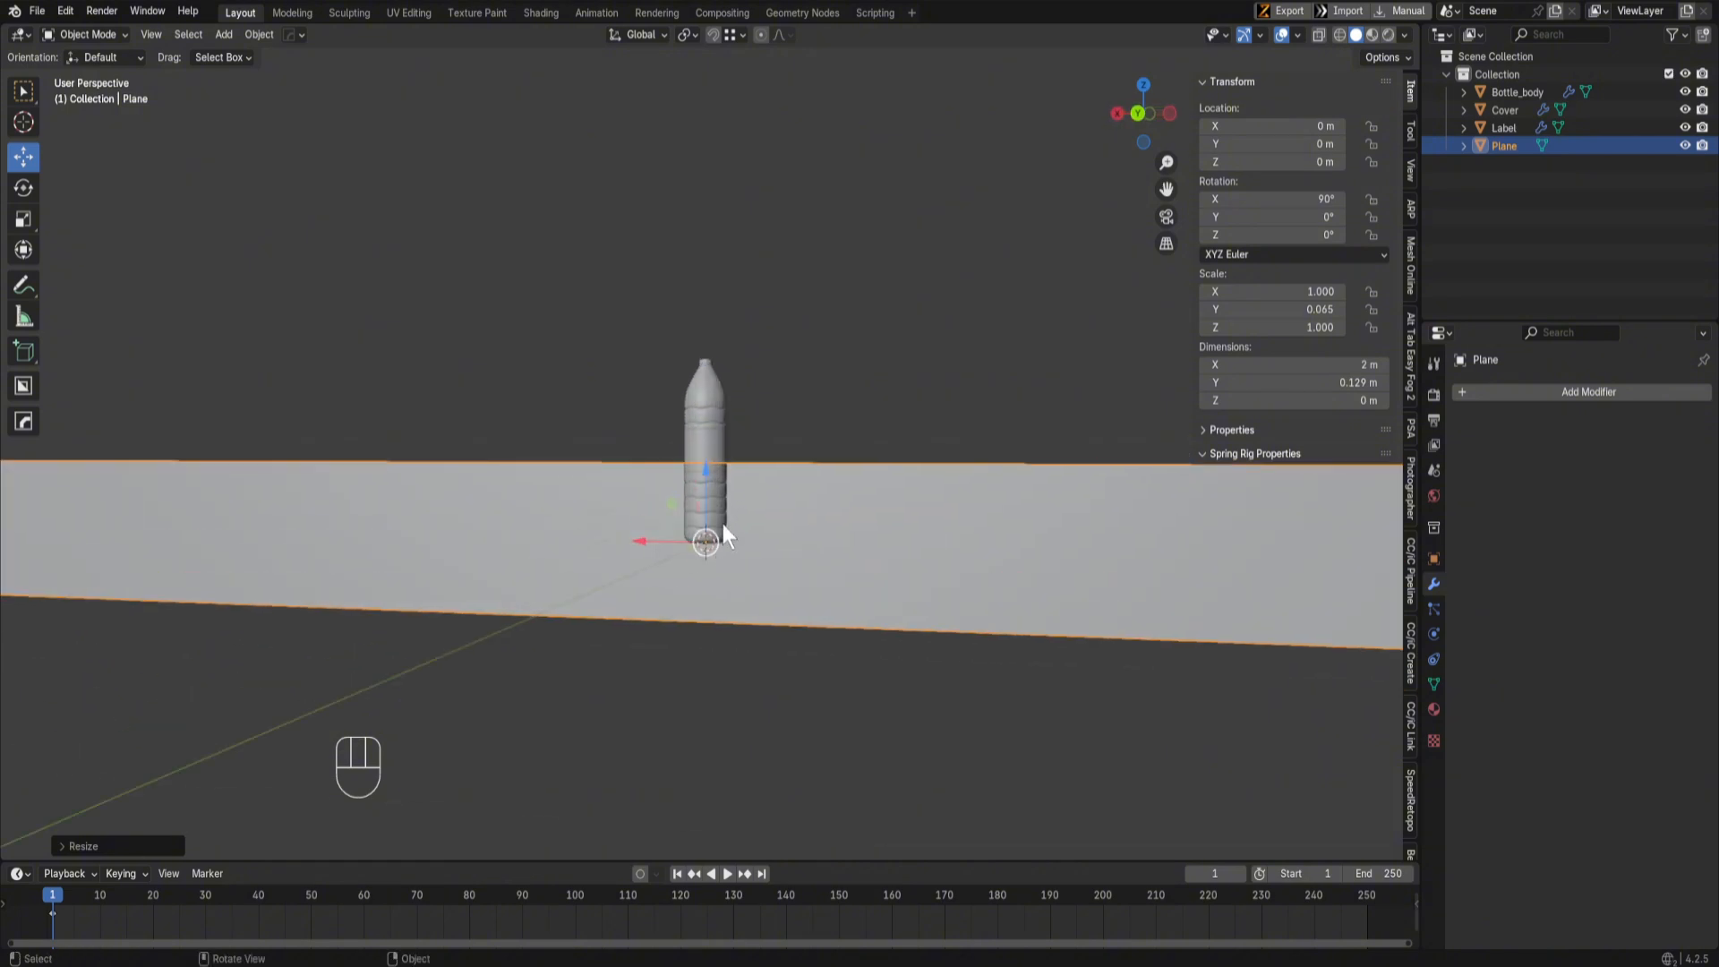
pyautogui.scroll(-2, 723, 525)
pyautogui.moveTo(844, 507); pyautogui.dragTo(846, 571, button='middle')
pyautogui.press('Tab')
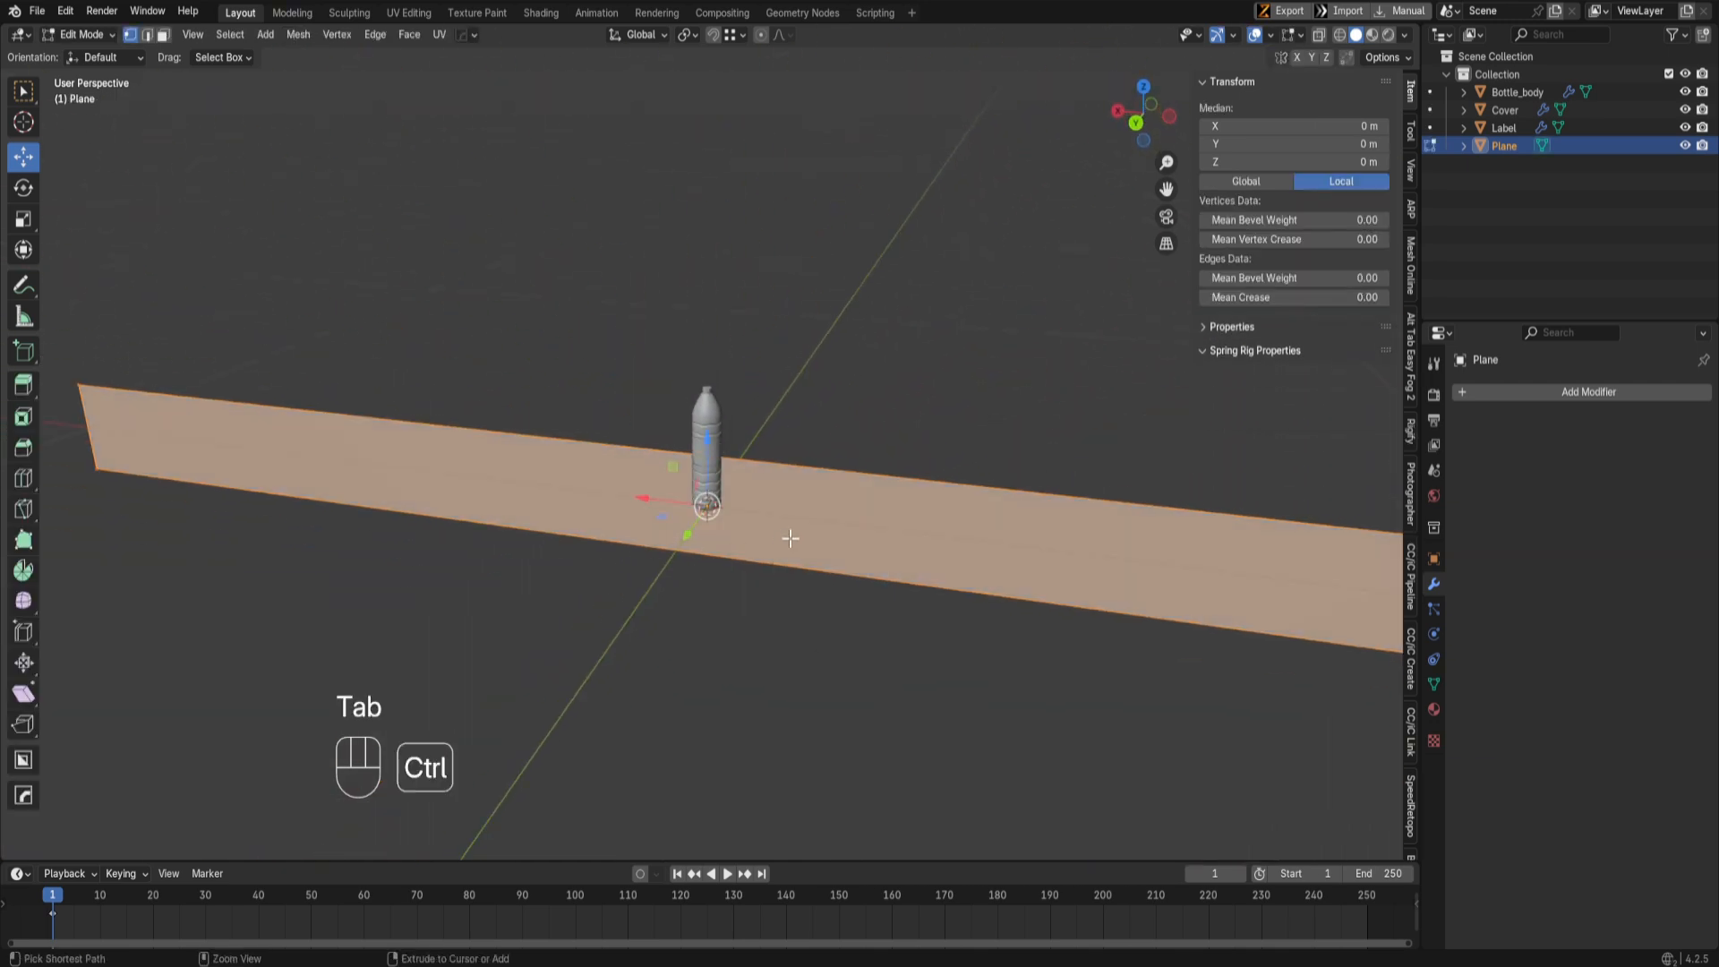
pyautogui.hotkey('ctrl', 'e')
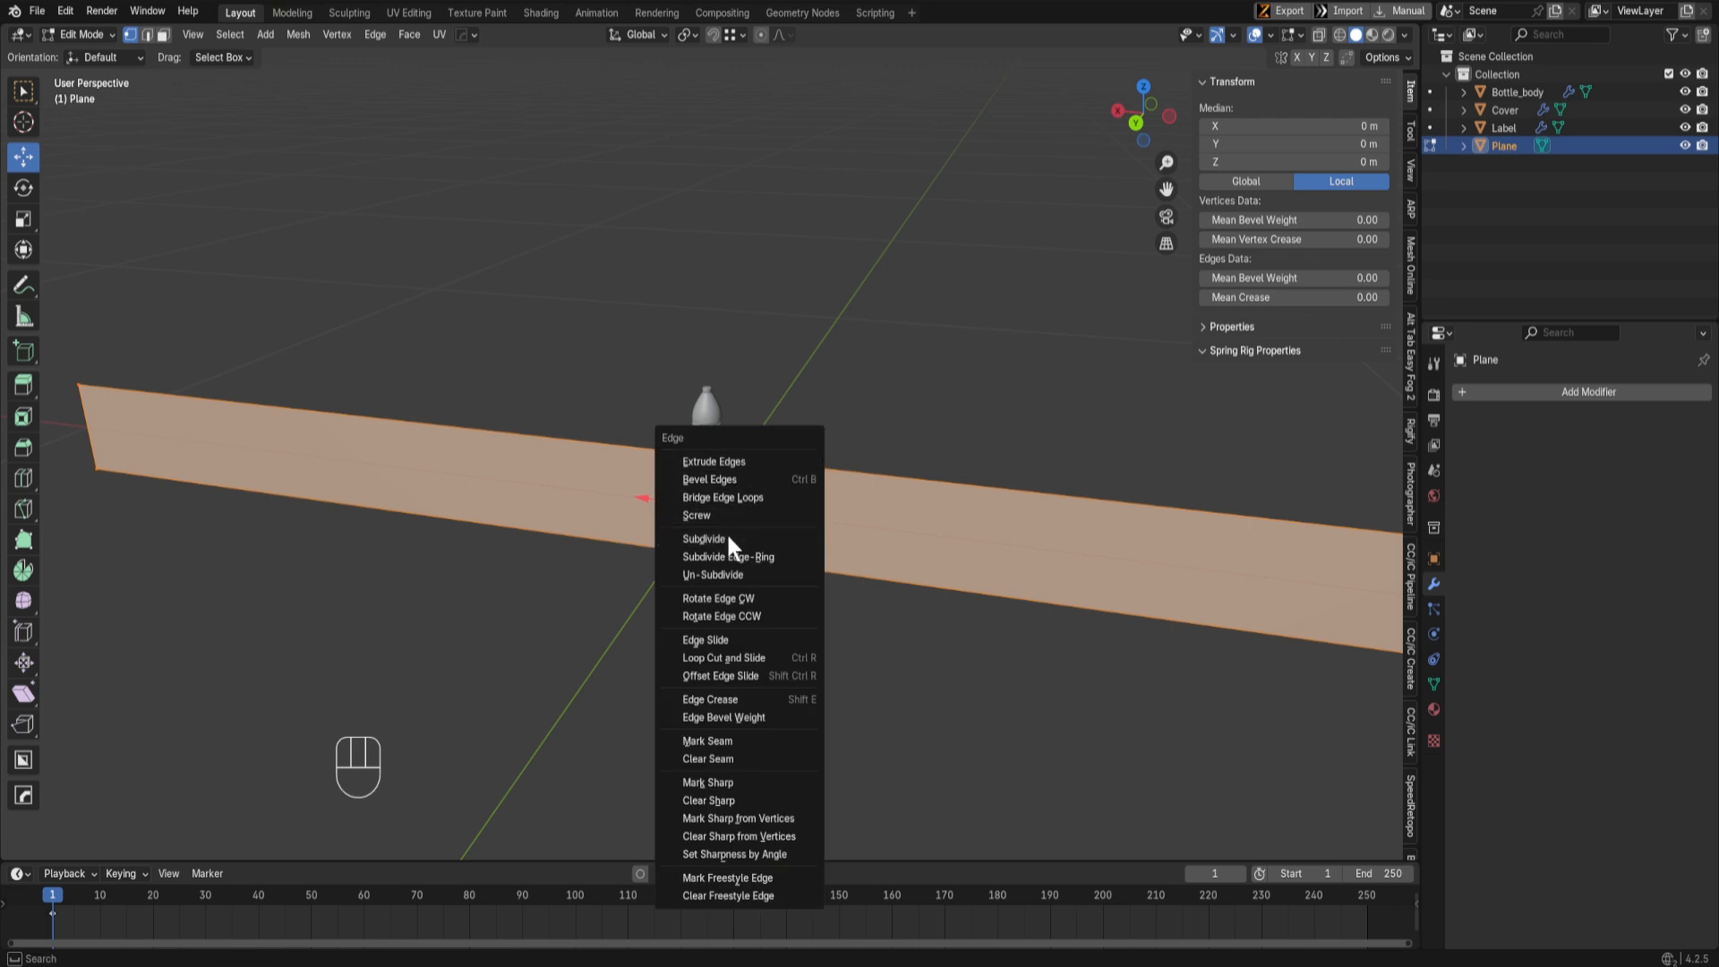
pyautogui.hotkey('shift', 'r')
pyautogui.hotkey('shift', 'r')
pyautogui.hotkey('shift', 'r')
pyautogui.hotkey('shift', 'r')
pyautogui.hotkey('shift', 'r')
pyautogui.hotkey('shift', 'r')
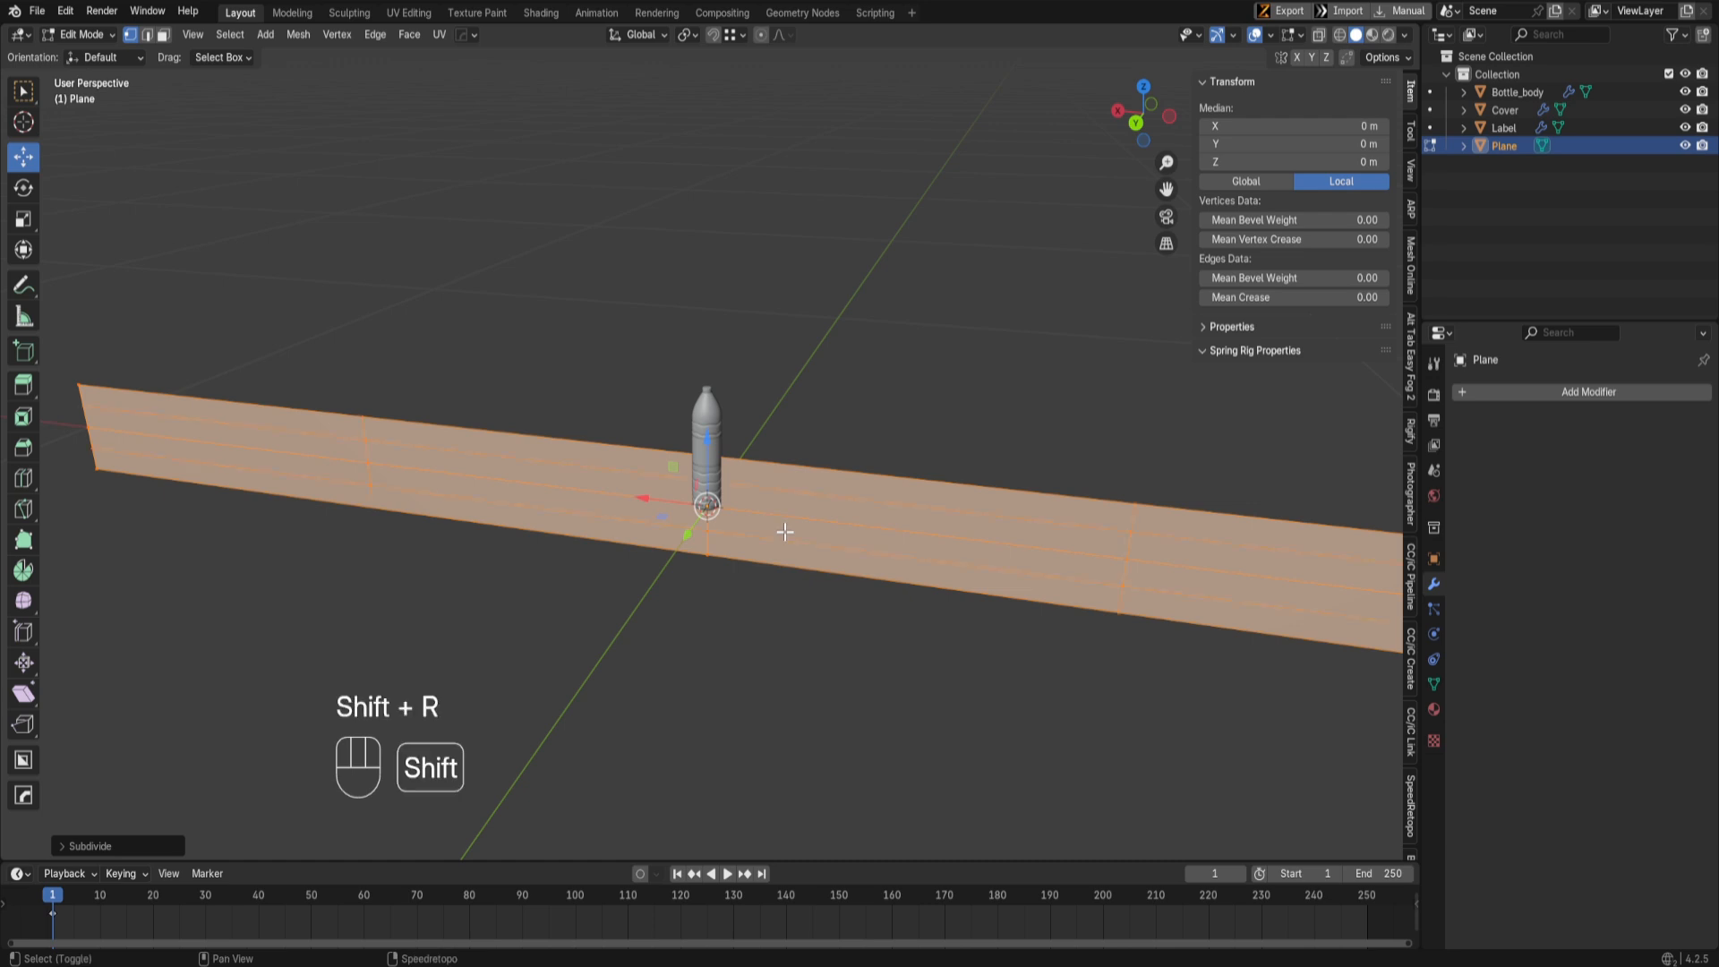
pyautogui.press('Tab')
# Step: Add a Simple Deform modifier to the plane
pyautogui.scroll(-3, 788, 438)
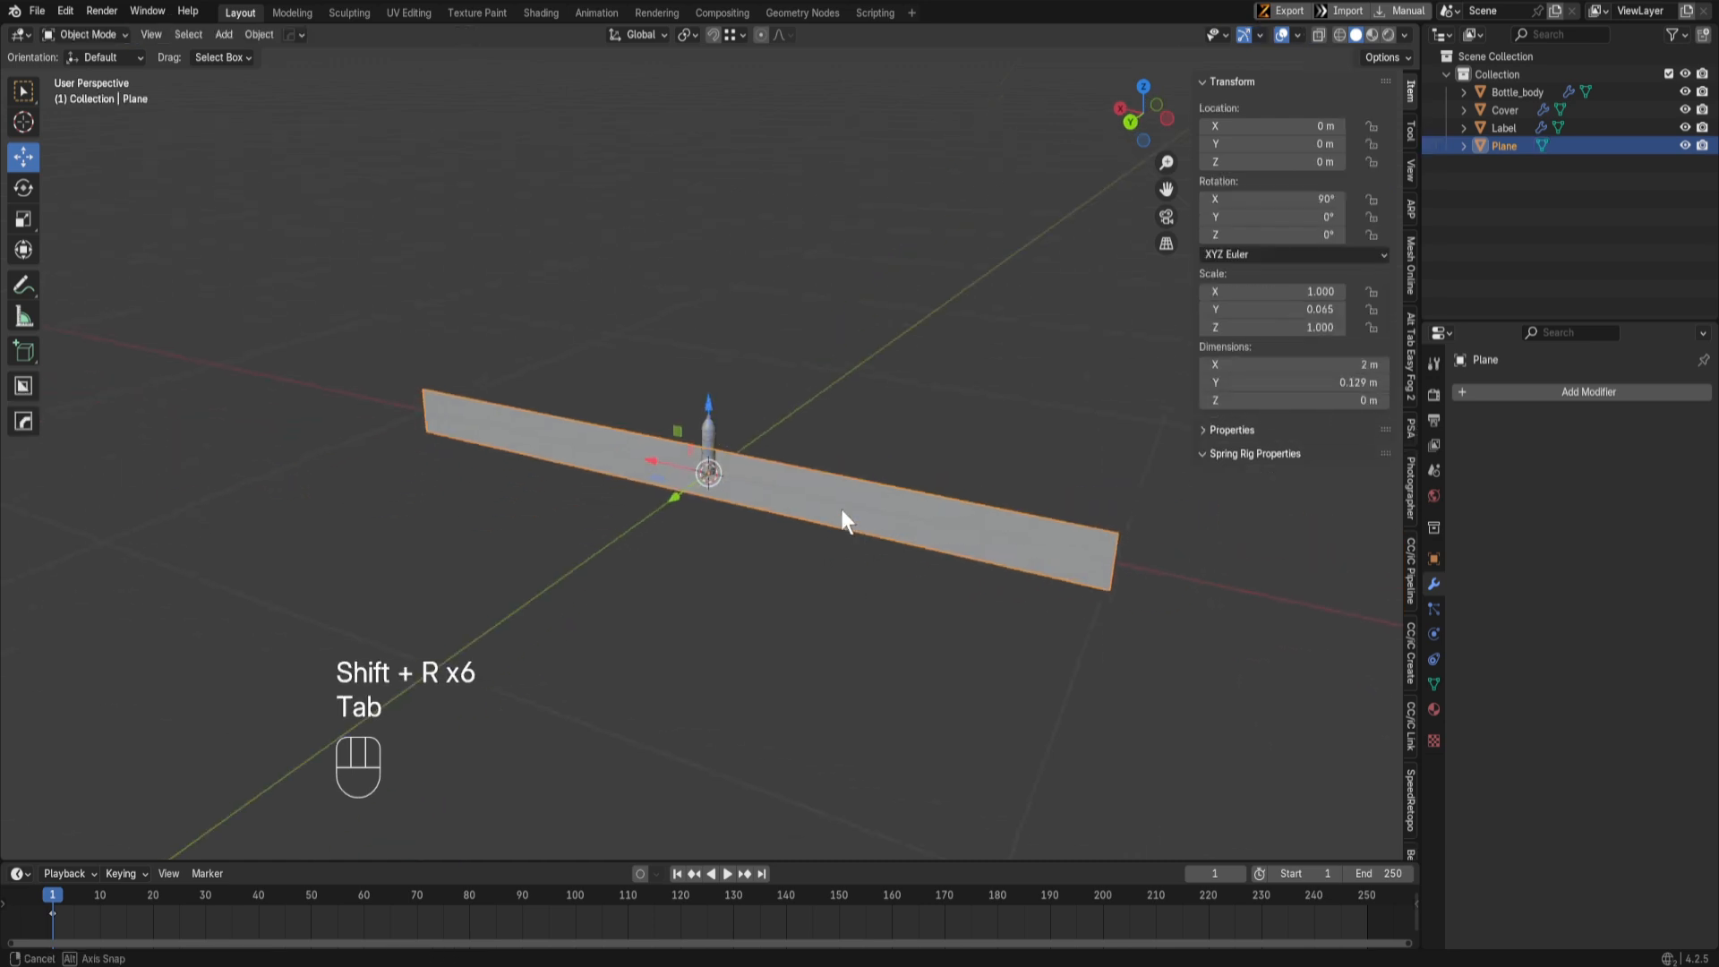
pyautogui.click(1657, 391)
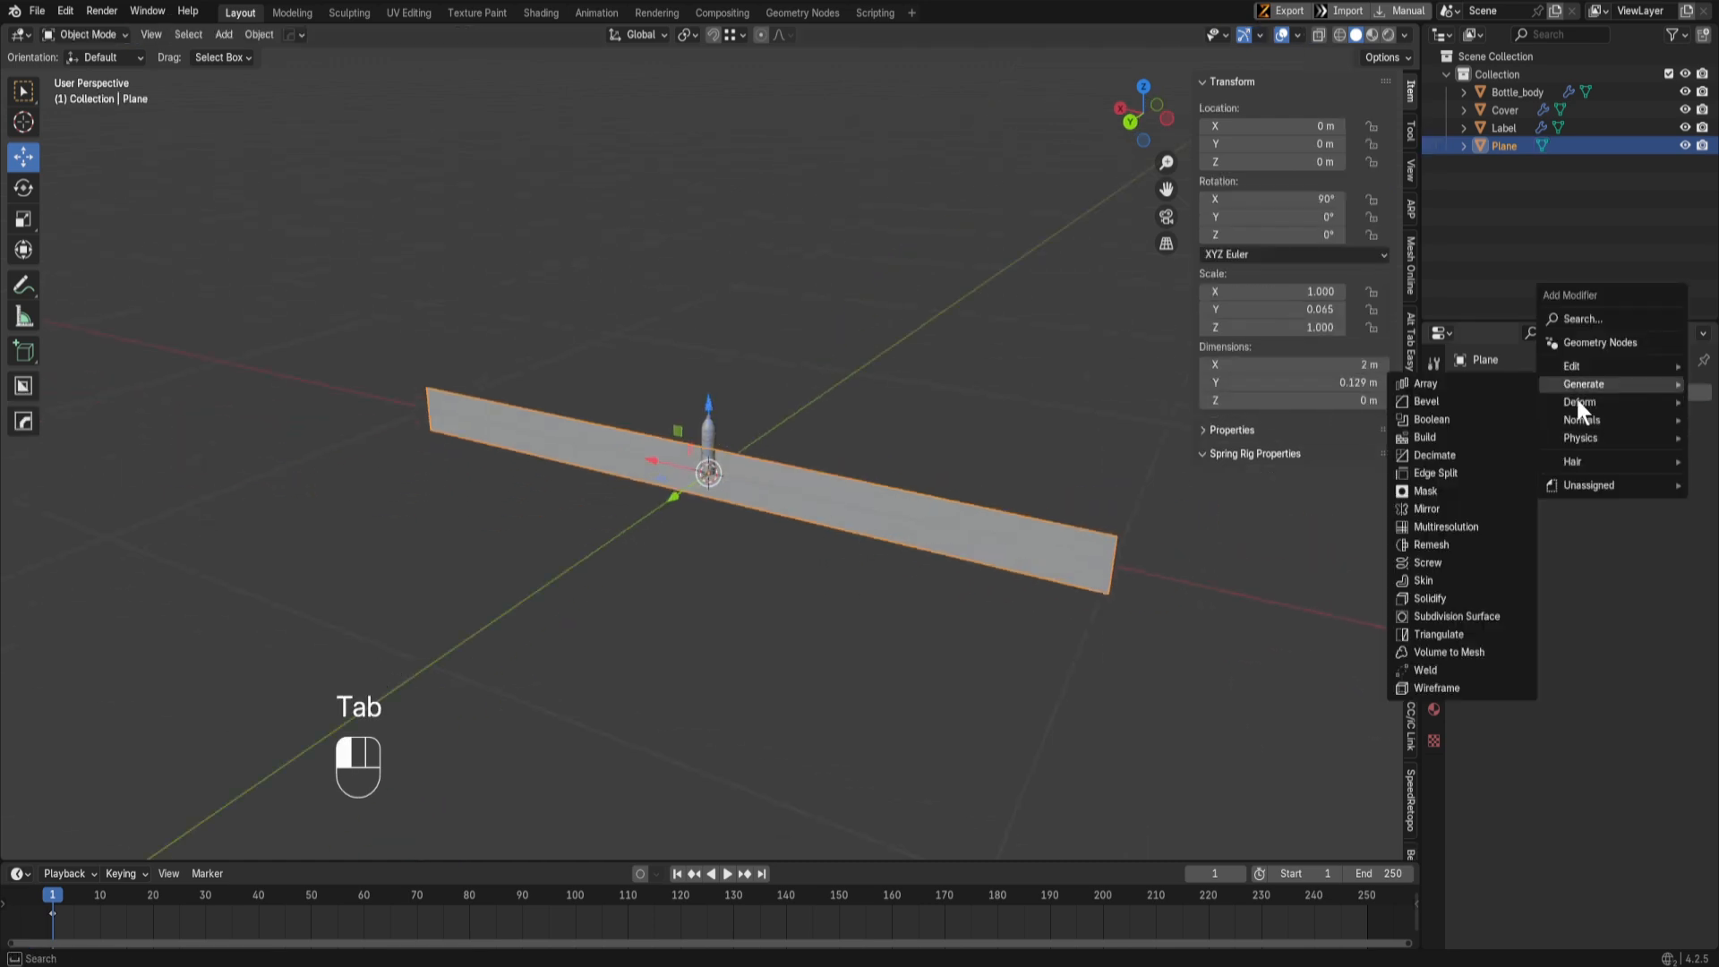
pyautogui.moveTo(1577, 400)
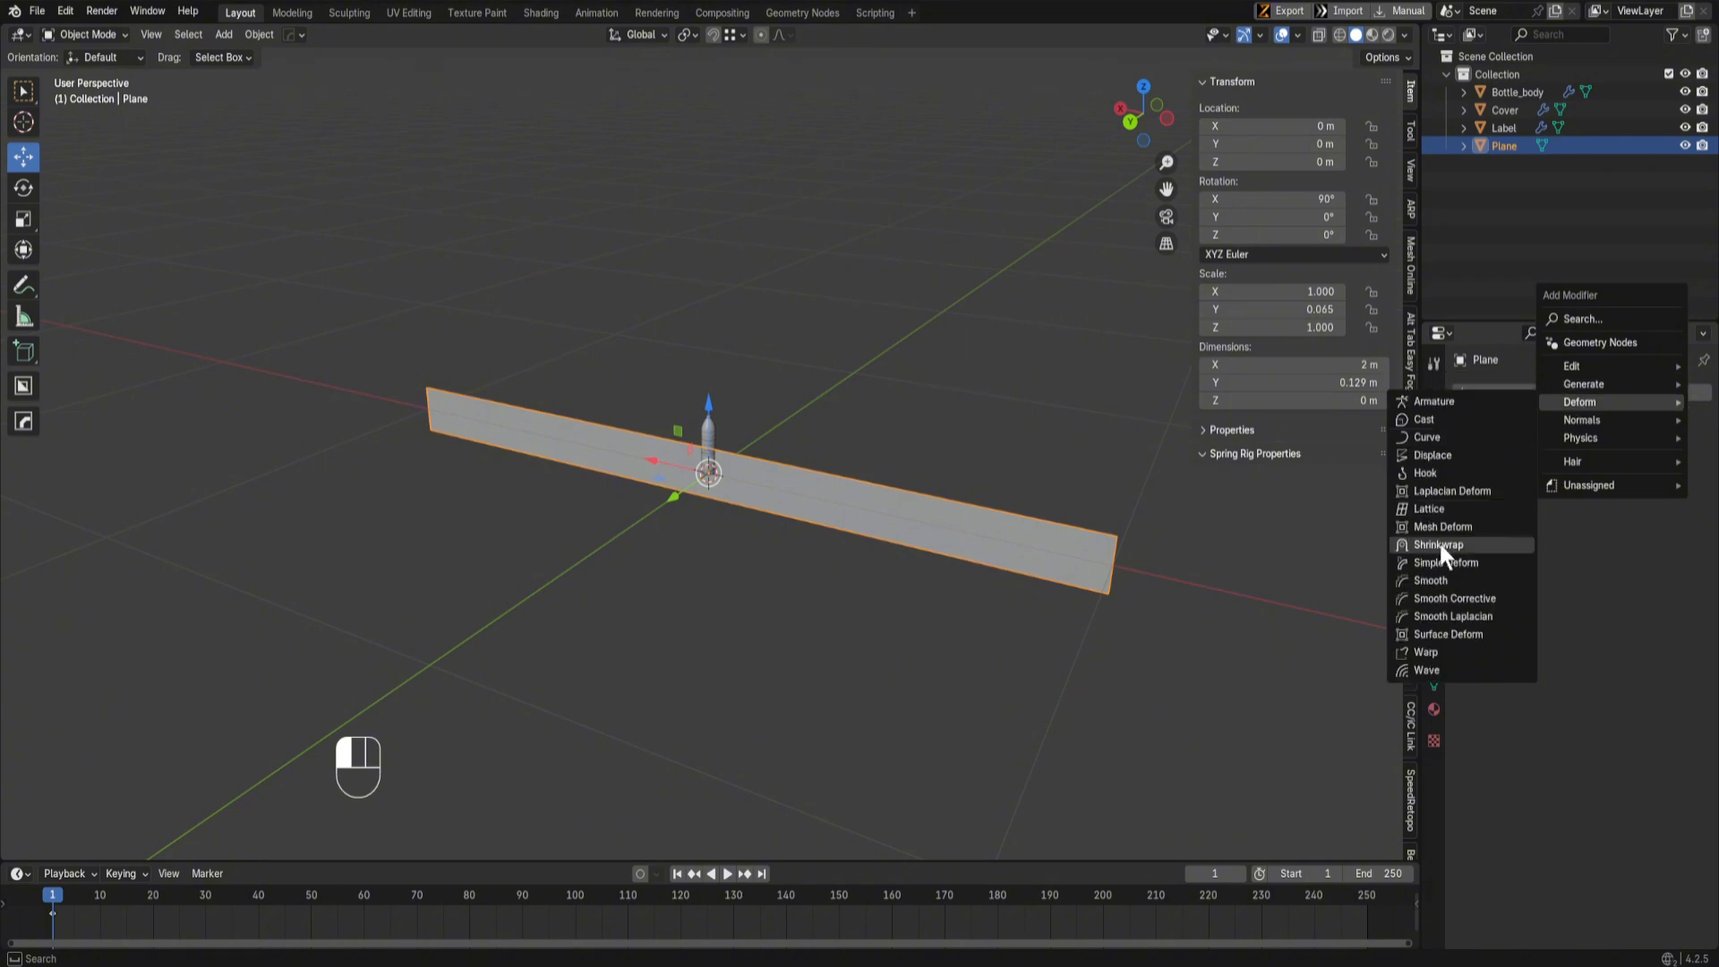
pyautogui.click(1454, 562)
# Step: Add a Plain Axes empty at the bottle's base to serve as the deform origin
pyautogui.scroll(6, 770, 503)
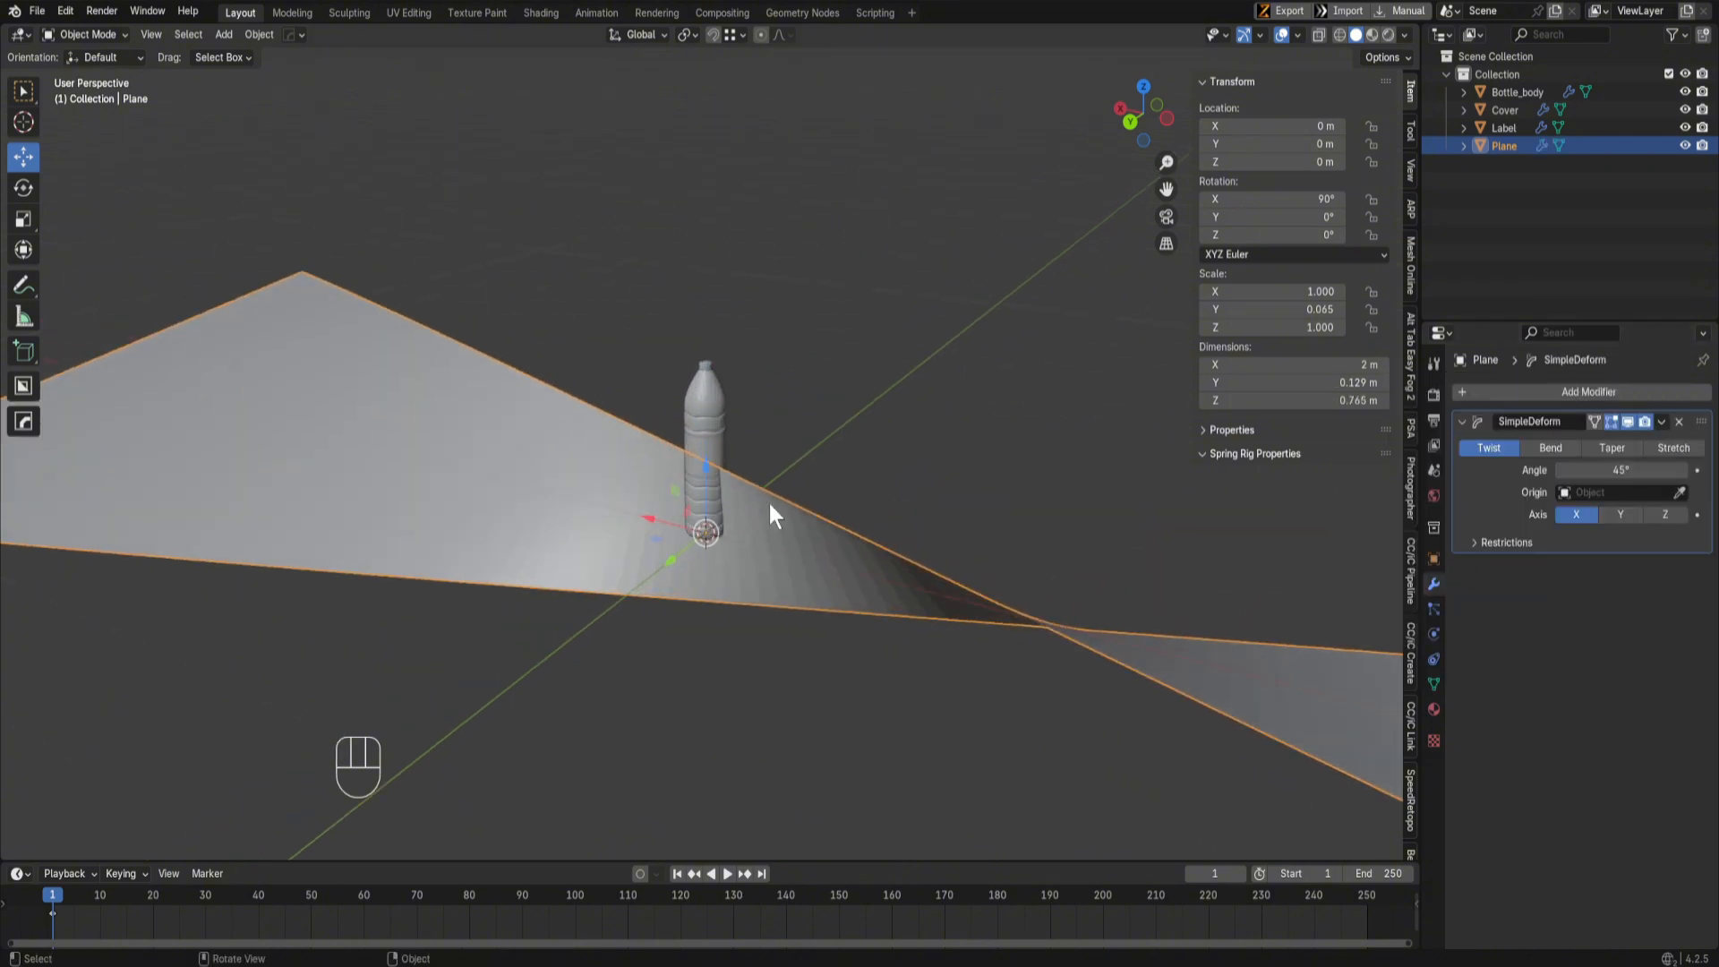
pyautogui.moveTo(770, 503); pyautogui.dragTo(802, 465, button='middle')
pyautogui.hotkey('shift', 'a')
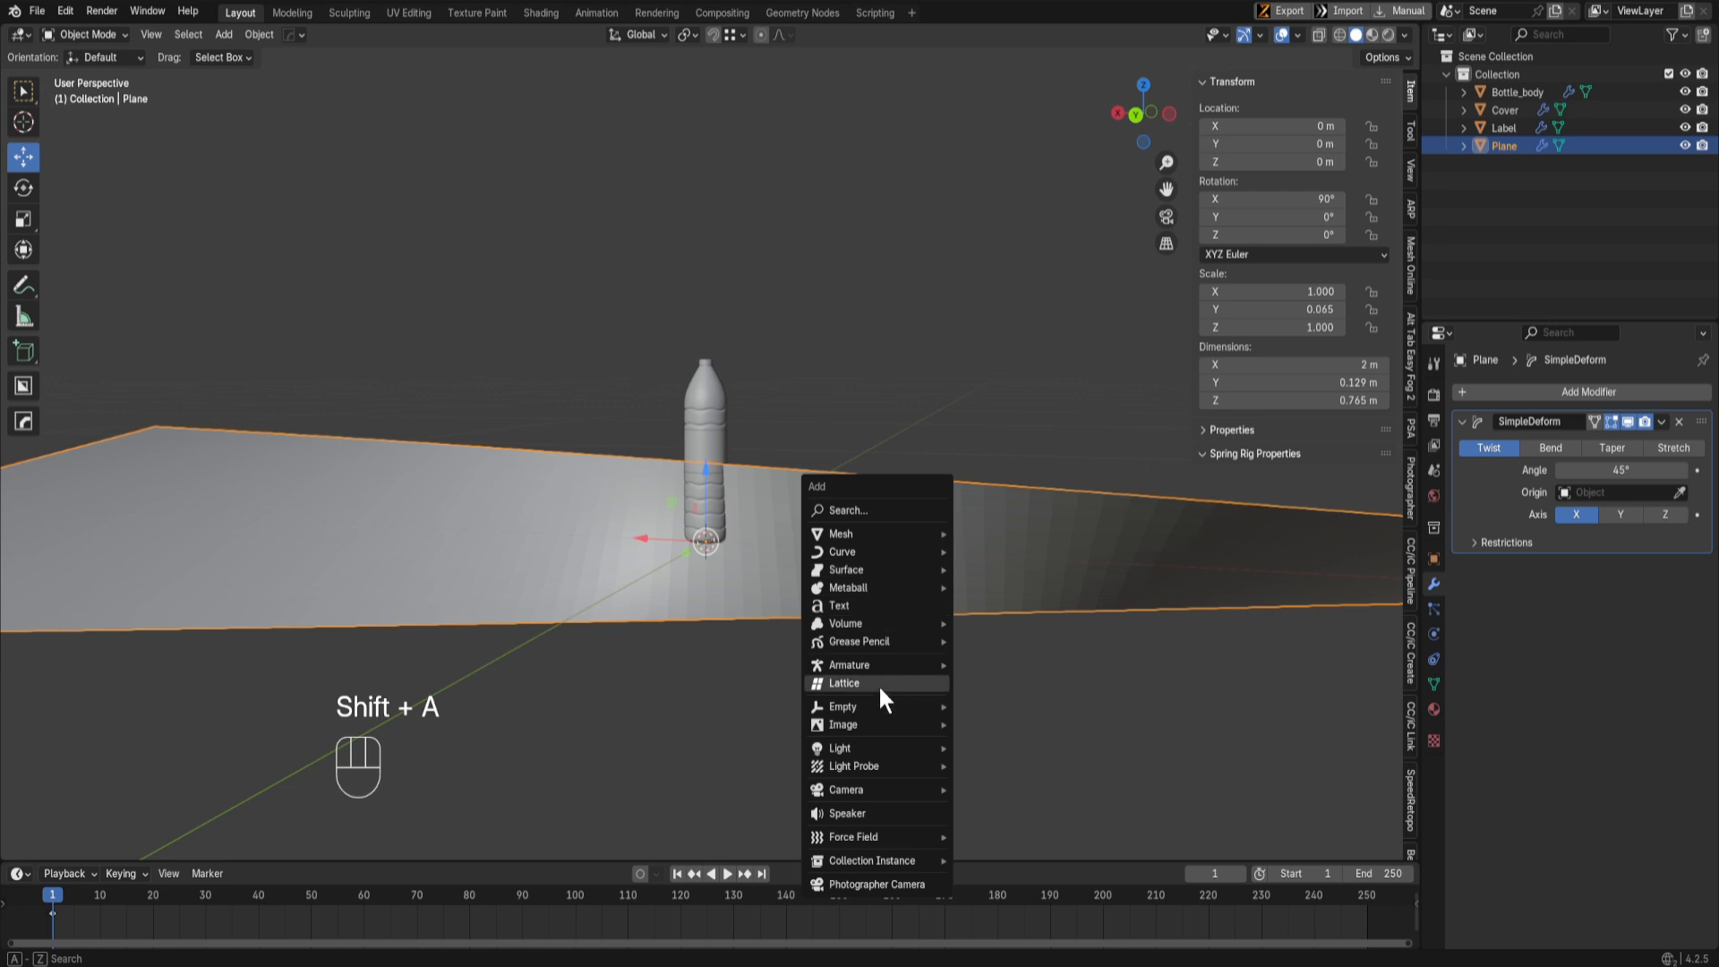
pyautogui.moveTo(874, 706)
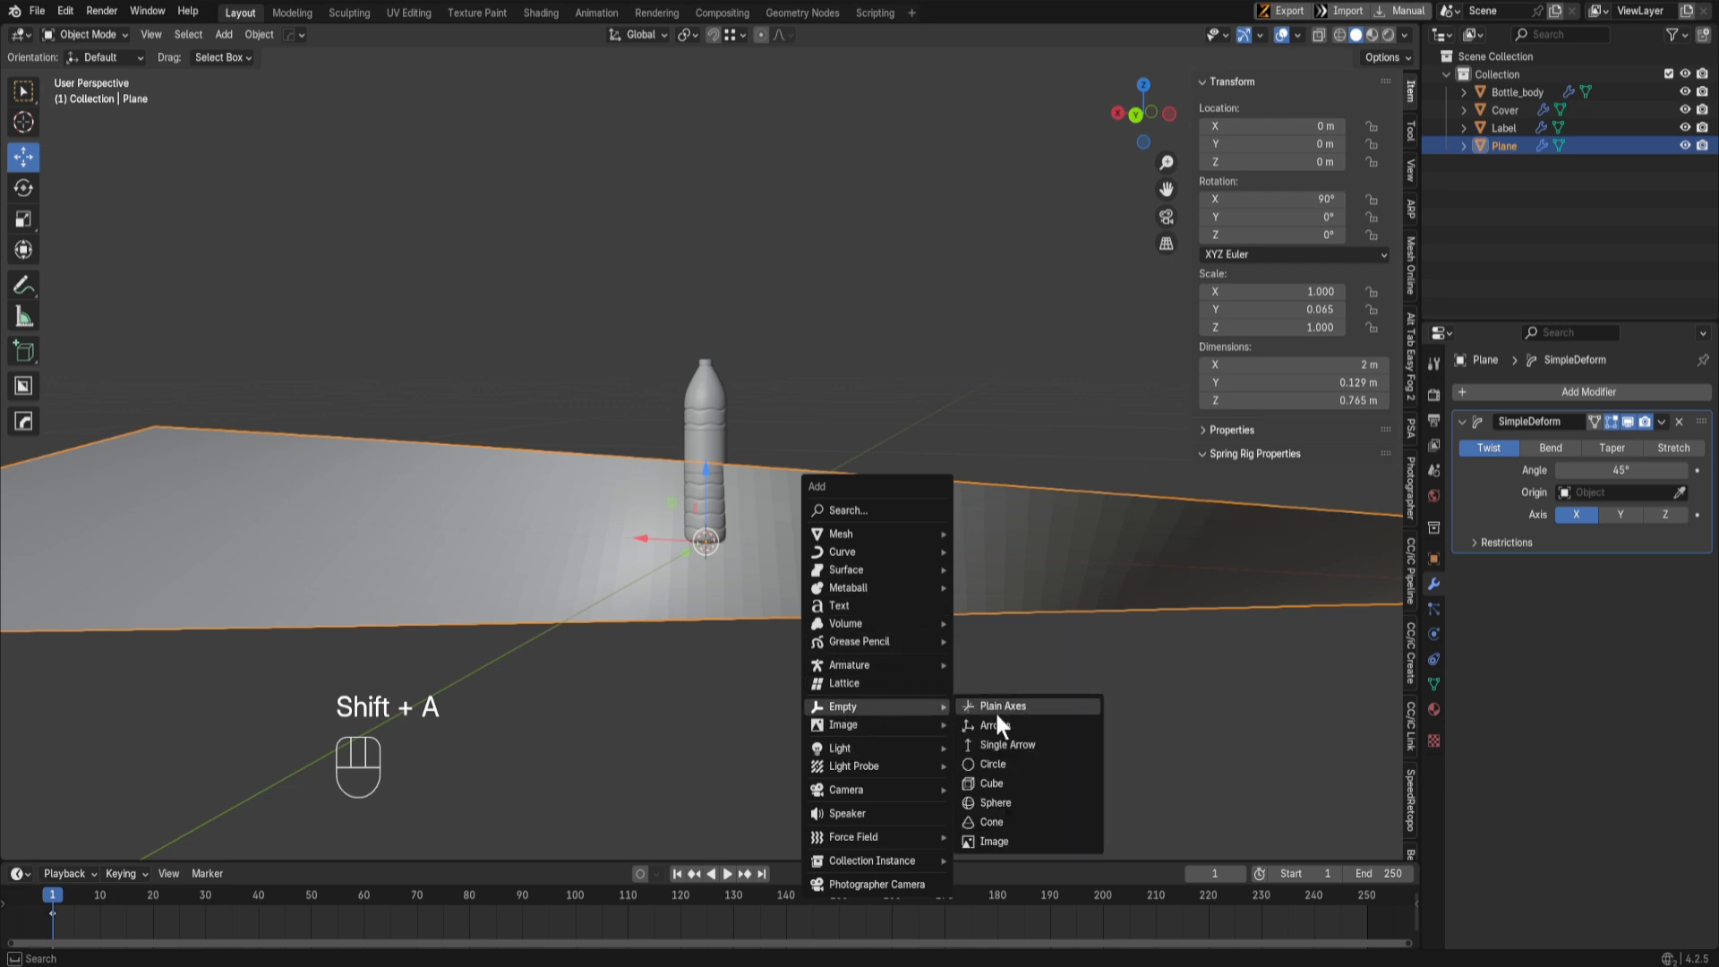
pyautogui.click(995, 707)
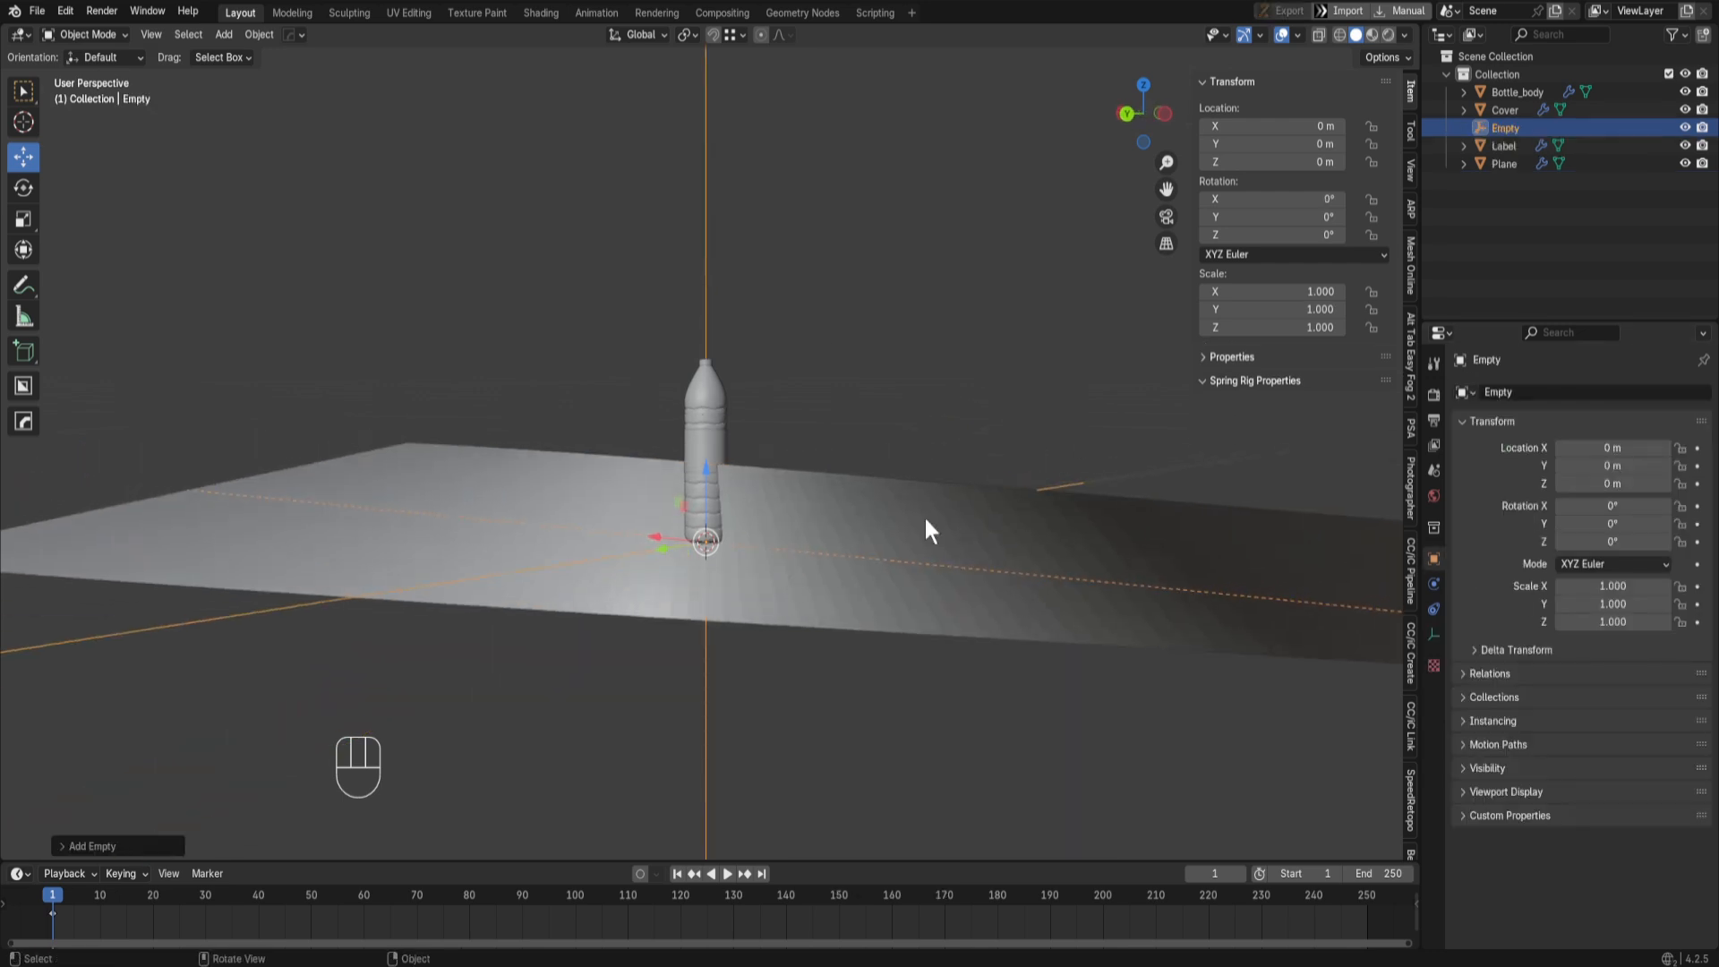
# Step: Set the plane's Simple Deform modifier to Bend, with the empty as origin and Z as the axis
pyautogui.click(925, 520)
pyautogui.click(1543, 445)
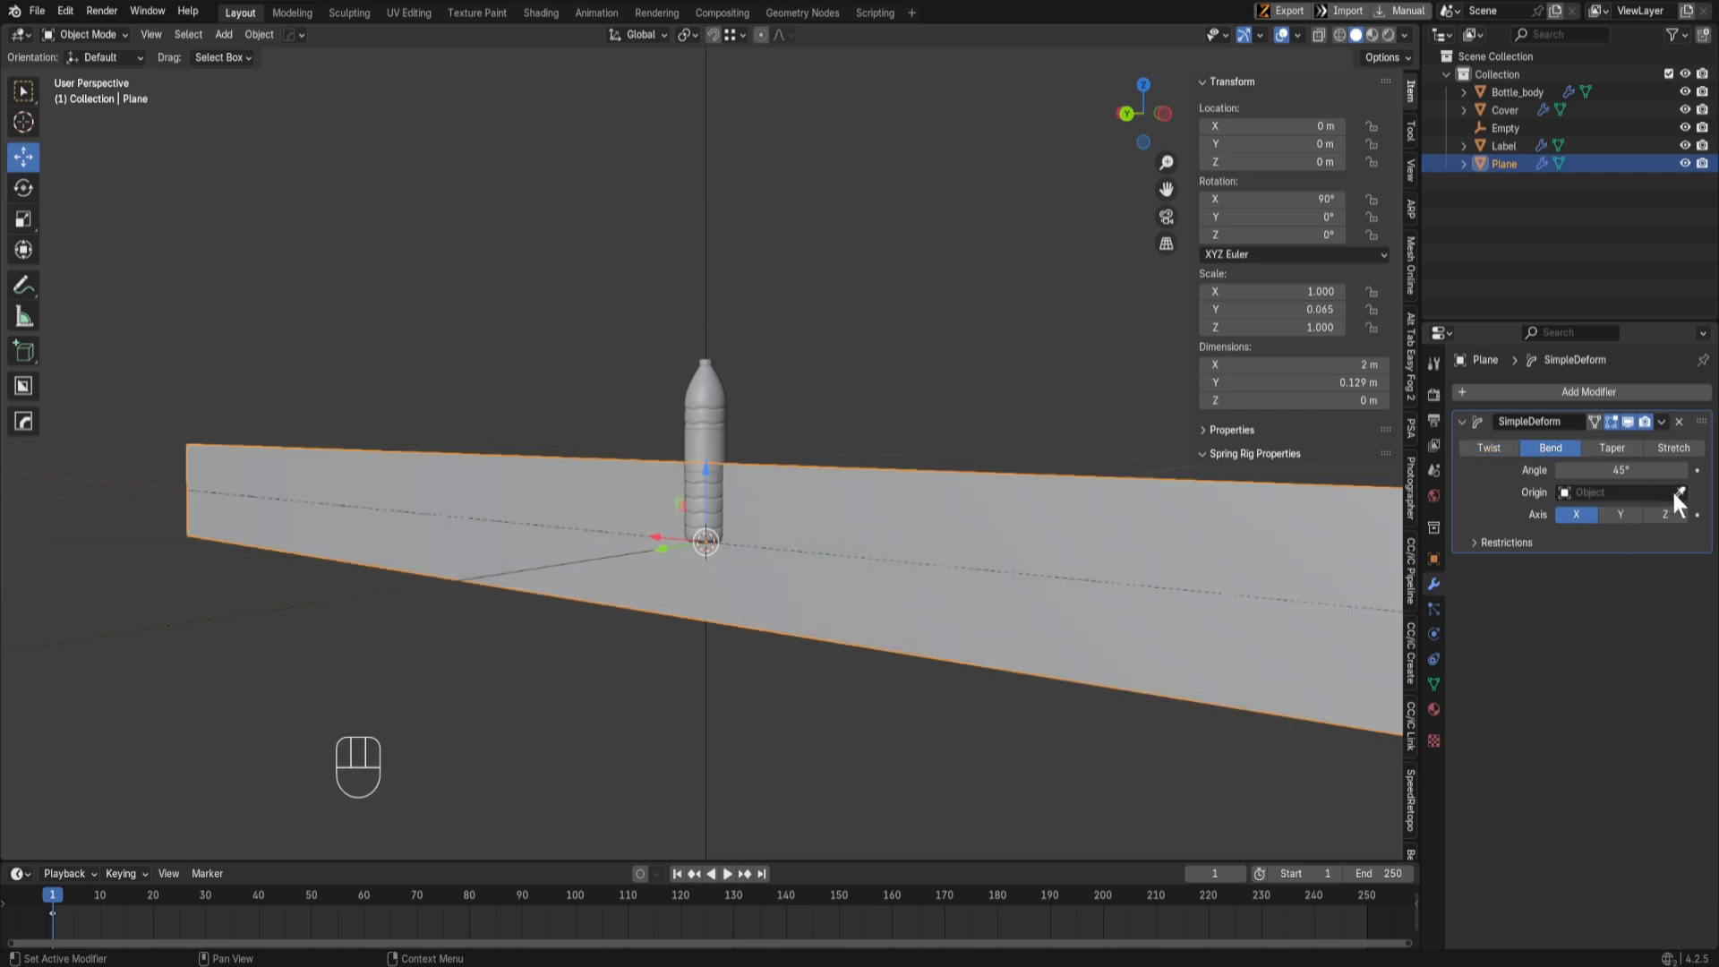
pyautogui.click(1679, 492)
pyautogui.click(699, 310)
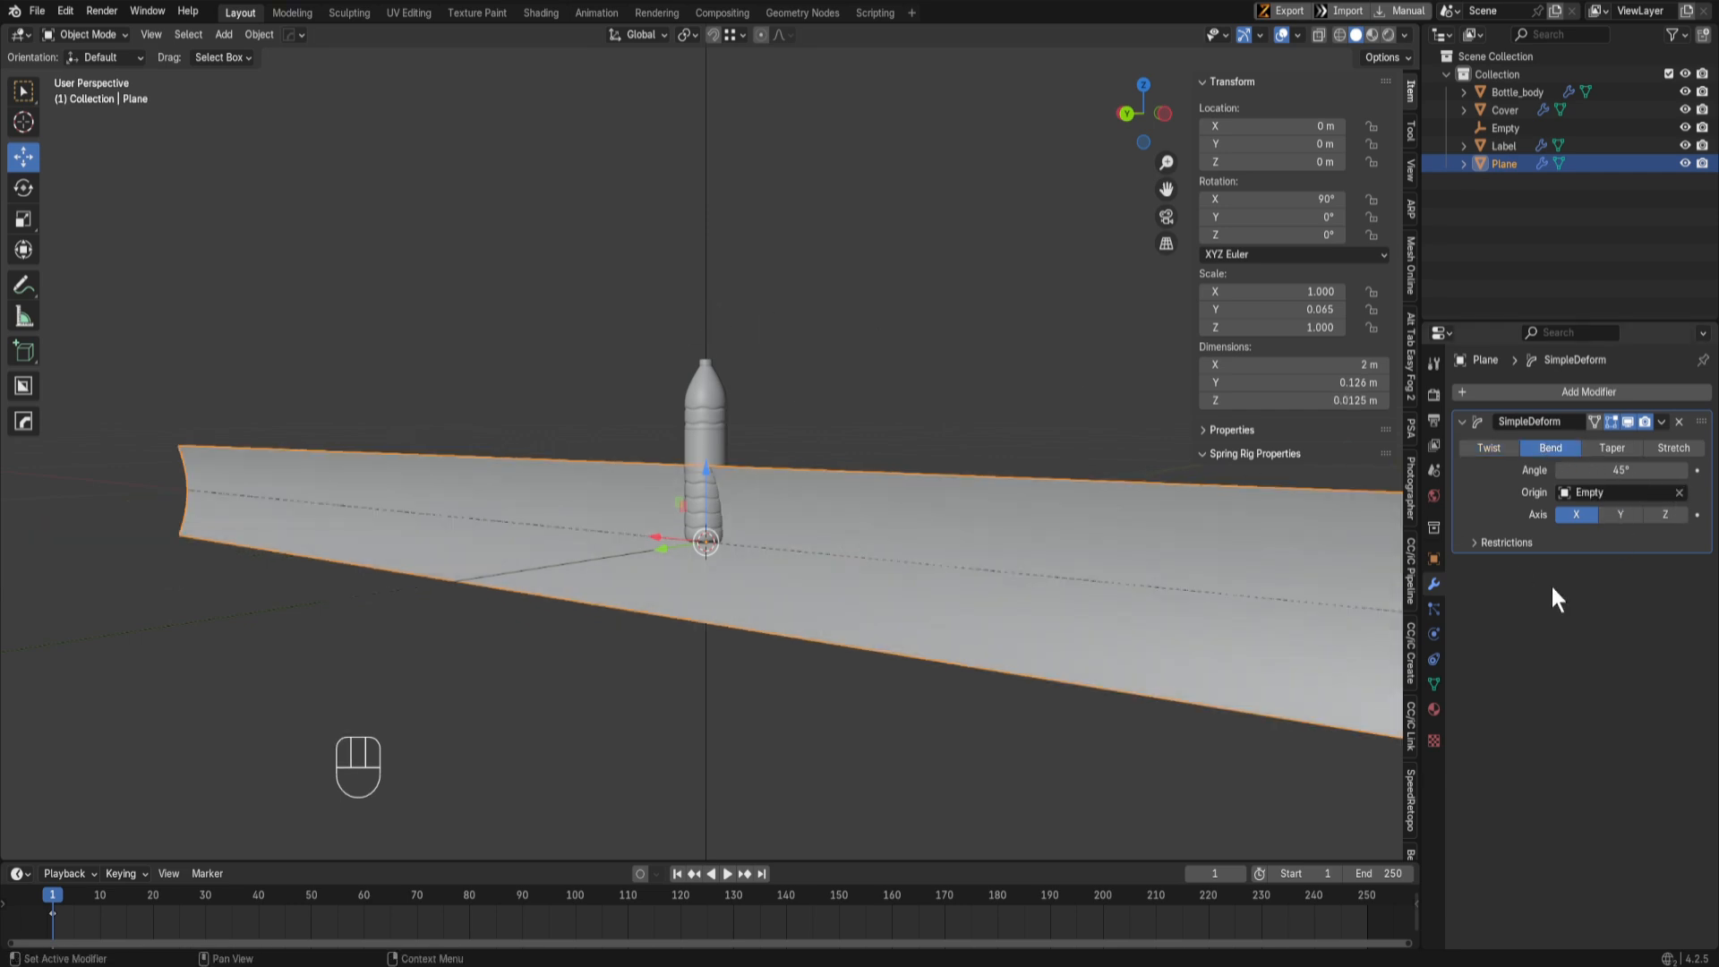
pyautogui.click(1657, 515)
# Step: Set the bend angle to 360° so the plane curls into a closed ring
pyautogui.moveTo(880, 412); pyautogui.dragTo(1043, 584, button='middle')
pyautogui.moveTo(1625, 468); pyautogui.dragTo(1683, 469)
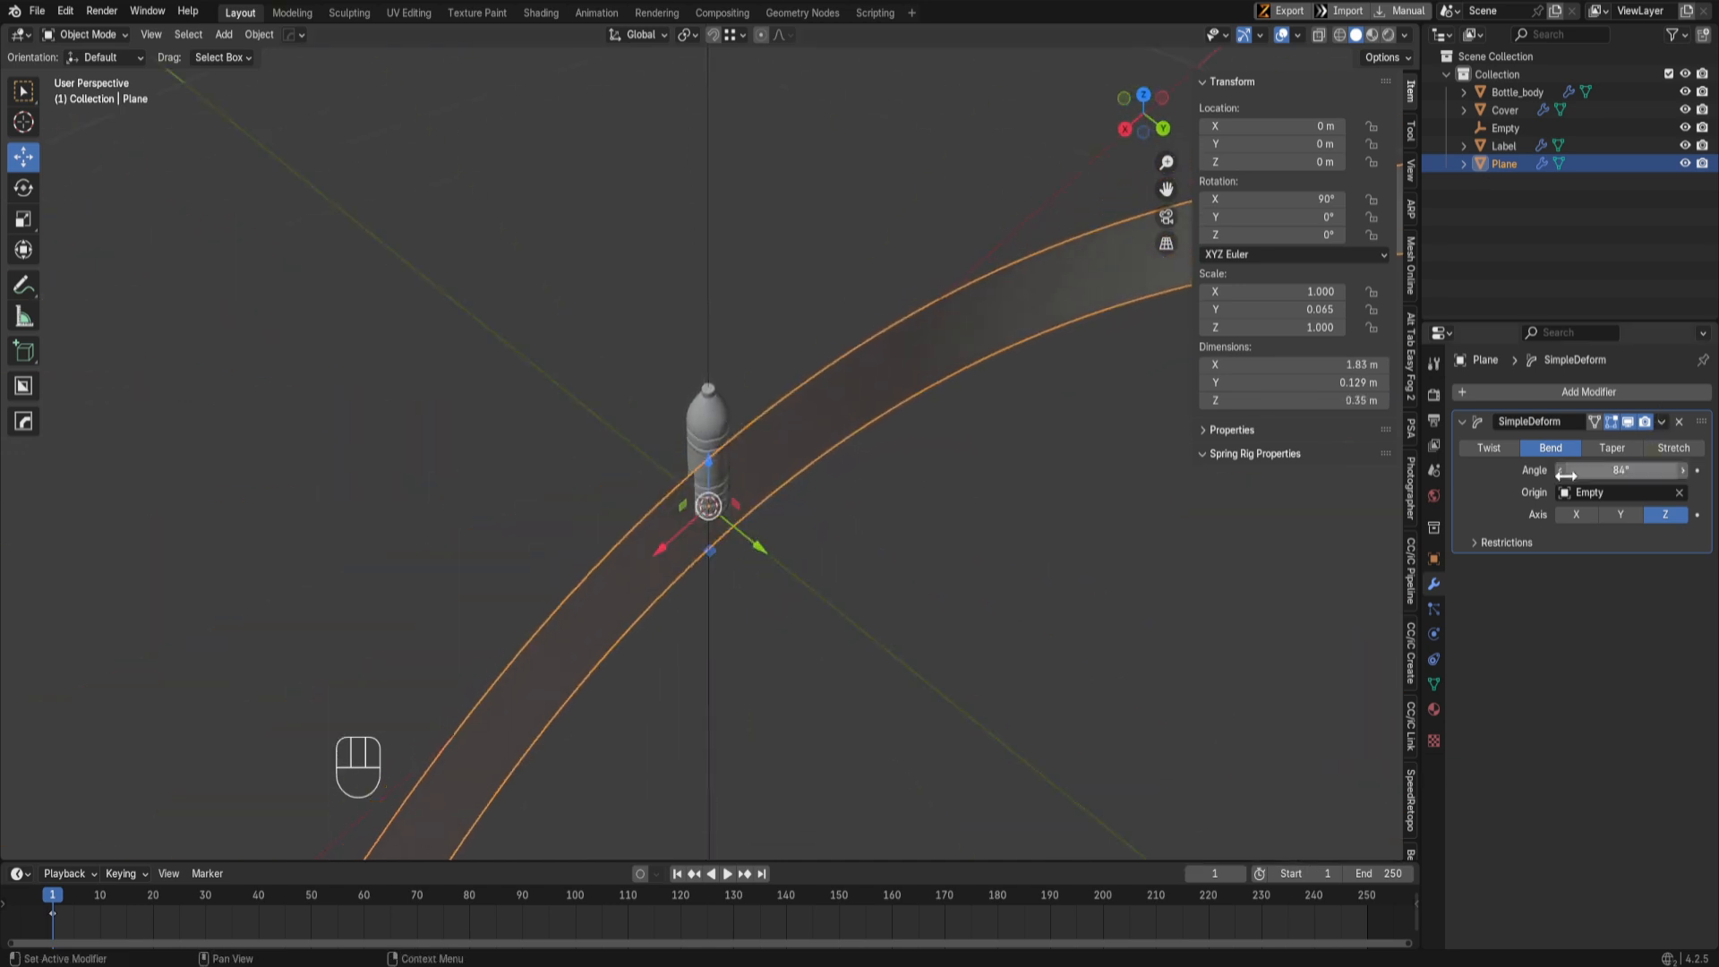
pyautogui.click(1621, 470)
pyautogui.write('360')
pyautogui.press('Return')
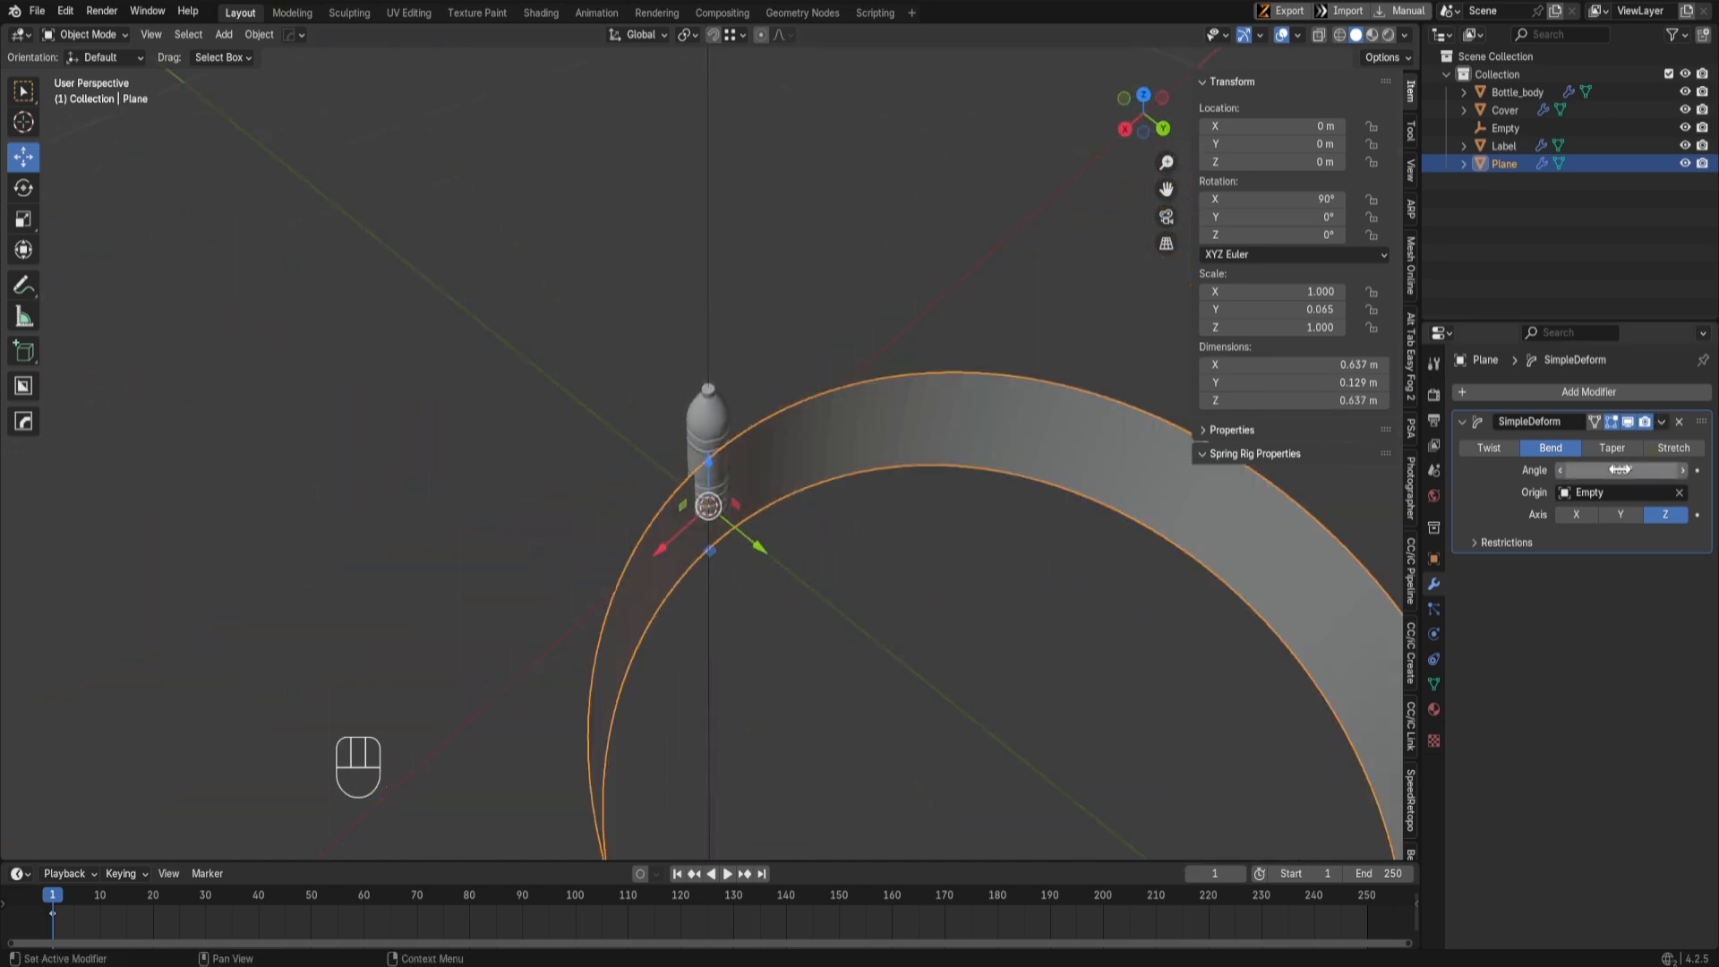
# Step: Scale the ring down to an X scale of about 0.054 and raise it to about 0.0746 m on Z
pyautogui.scroll(-3, 864, 521)
pyautogui.moveTo(813, 537); pyautogui.dragTo(926, 541, button='middle')
pyautogui.press('s')
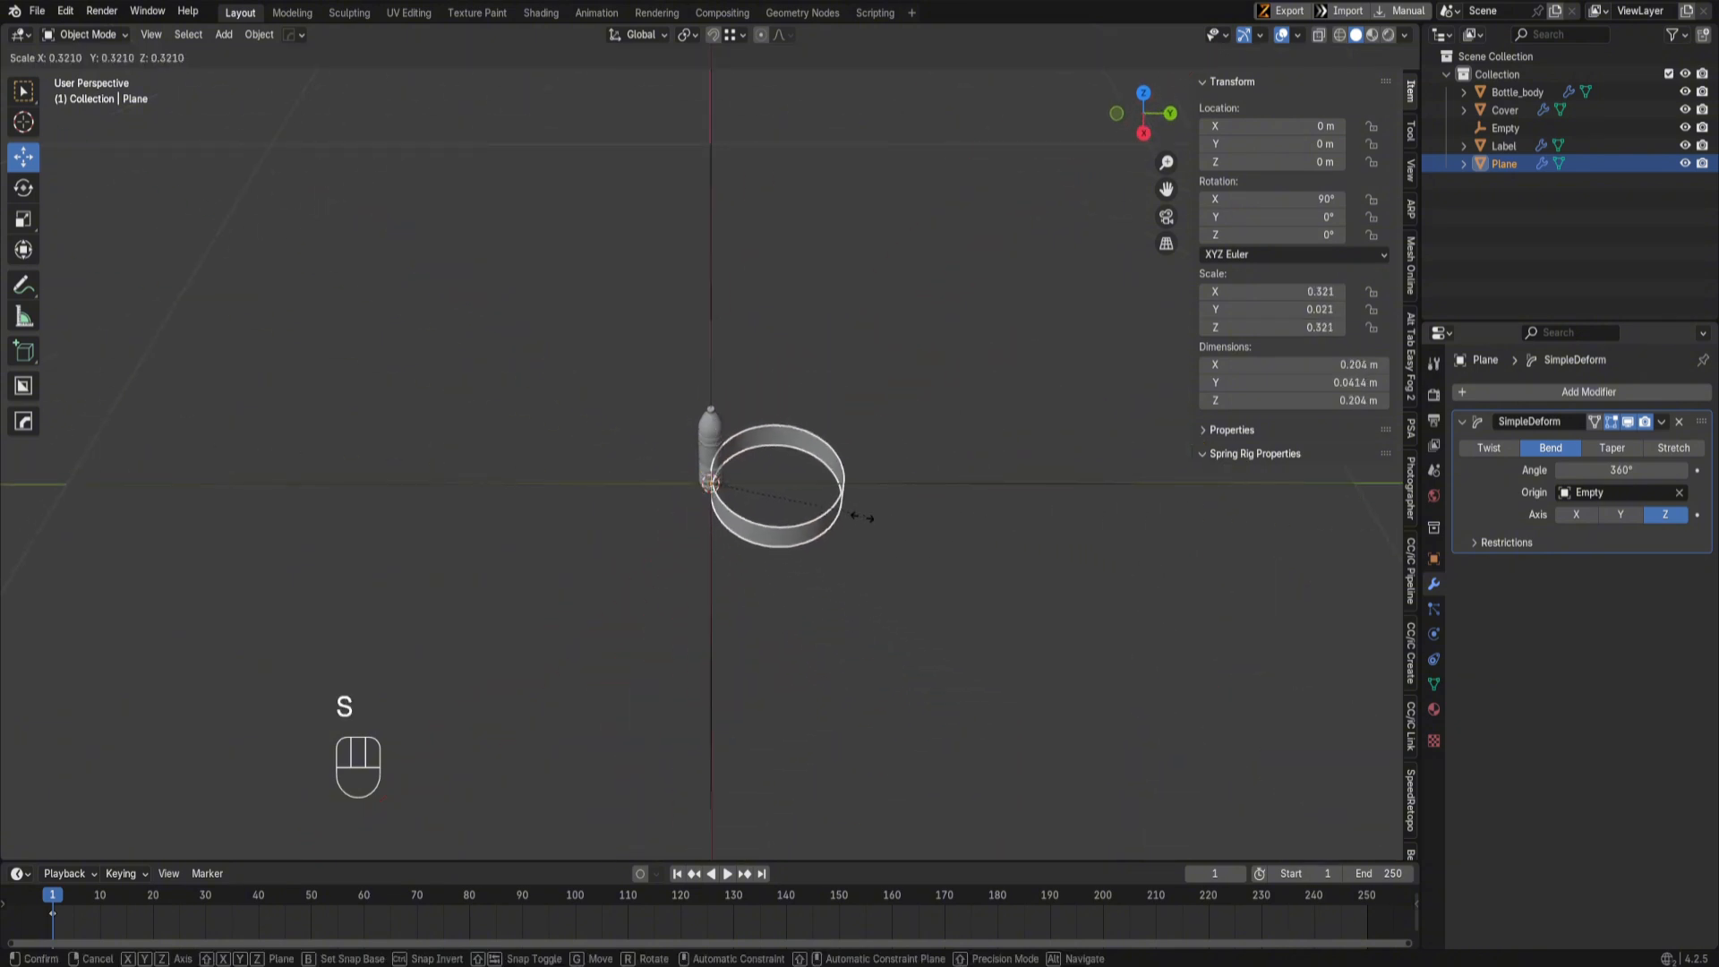
pyautogui.click(748, 508)
pyautogui.press('s')
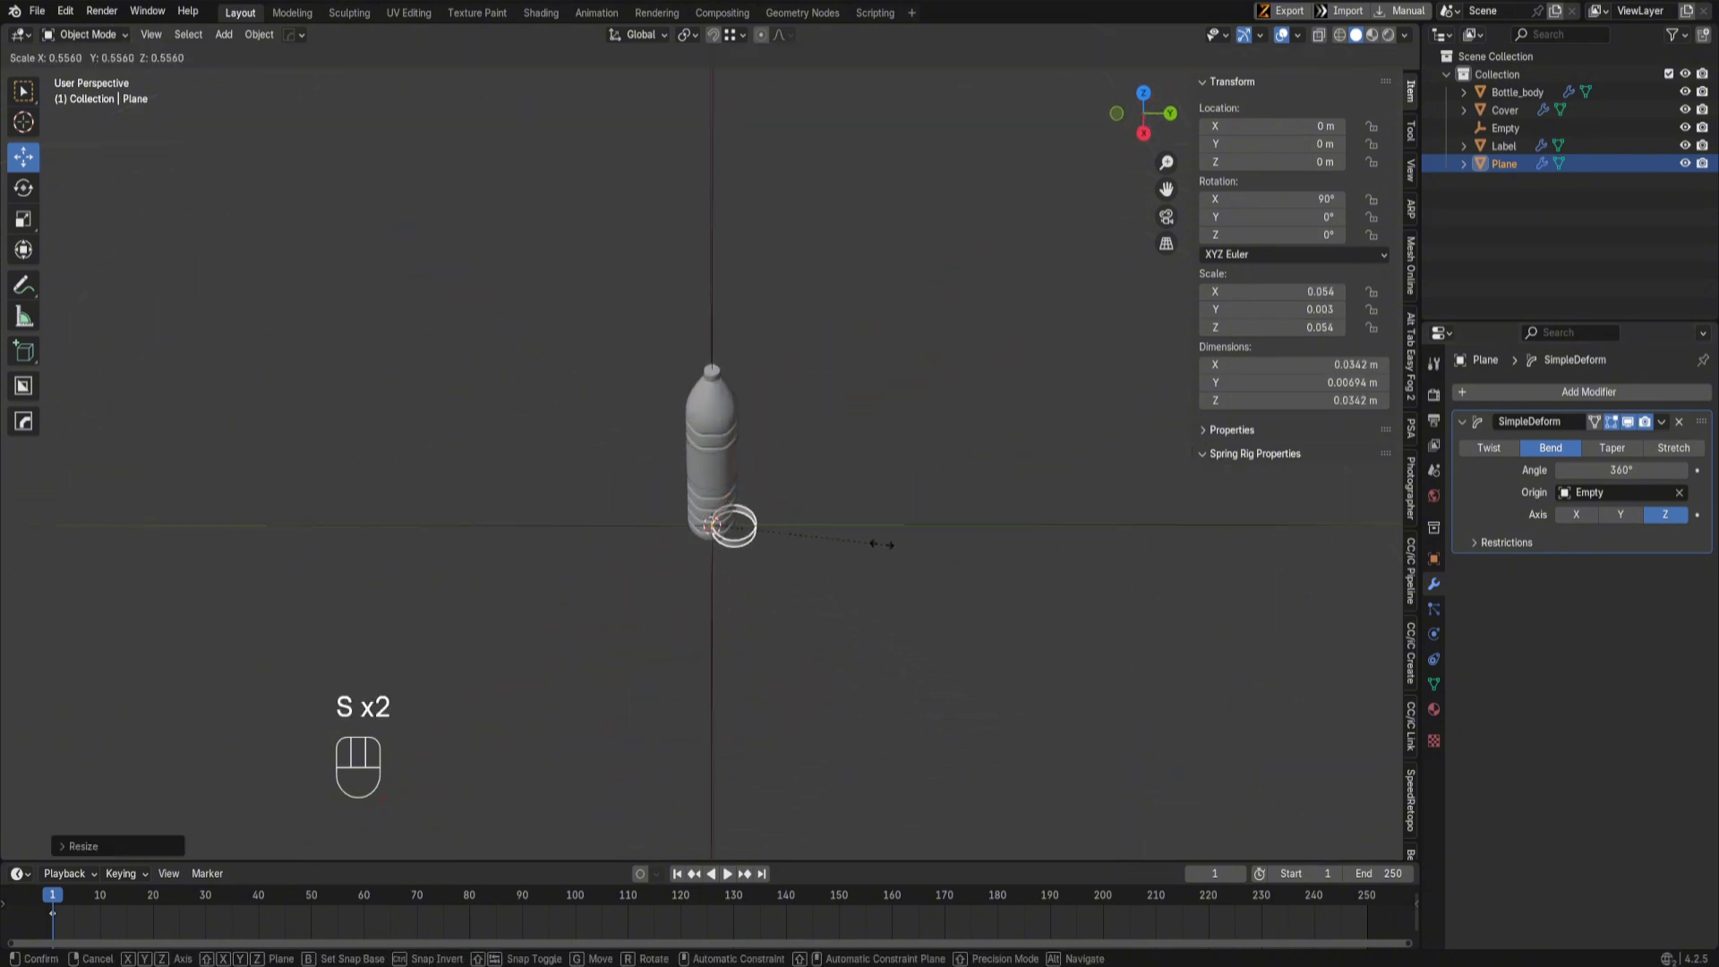
pyautogui.click(881, 540)
pyautogui.moveTo(787, 557); pyautogui.dragTo(790, 461, button='middle')
pyautogui.moveTo(712, 519); pyautogui.dragTo(721, 404)
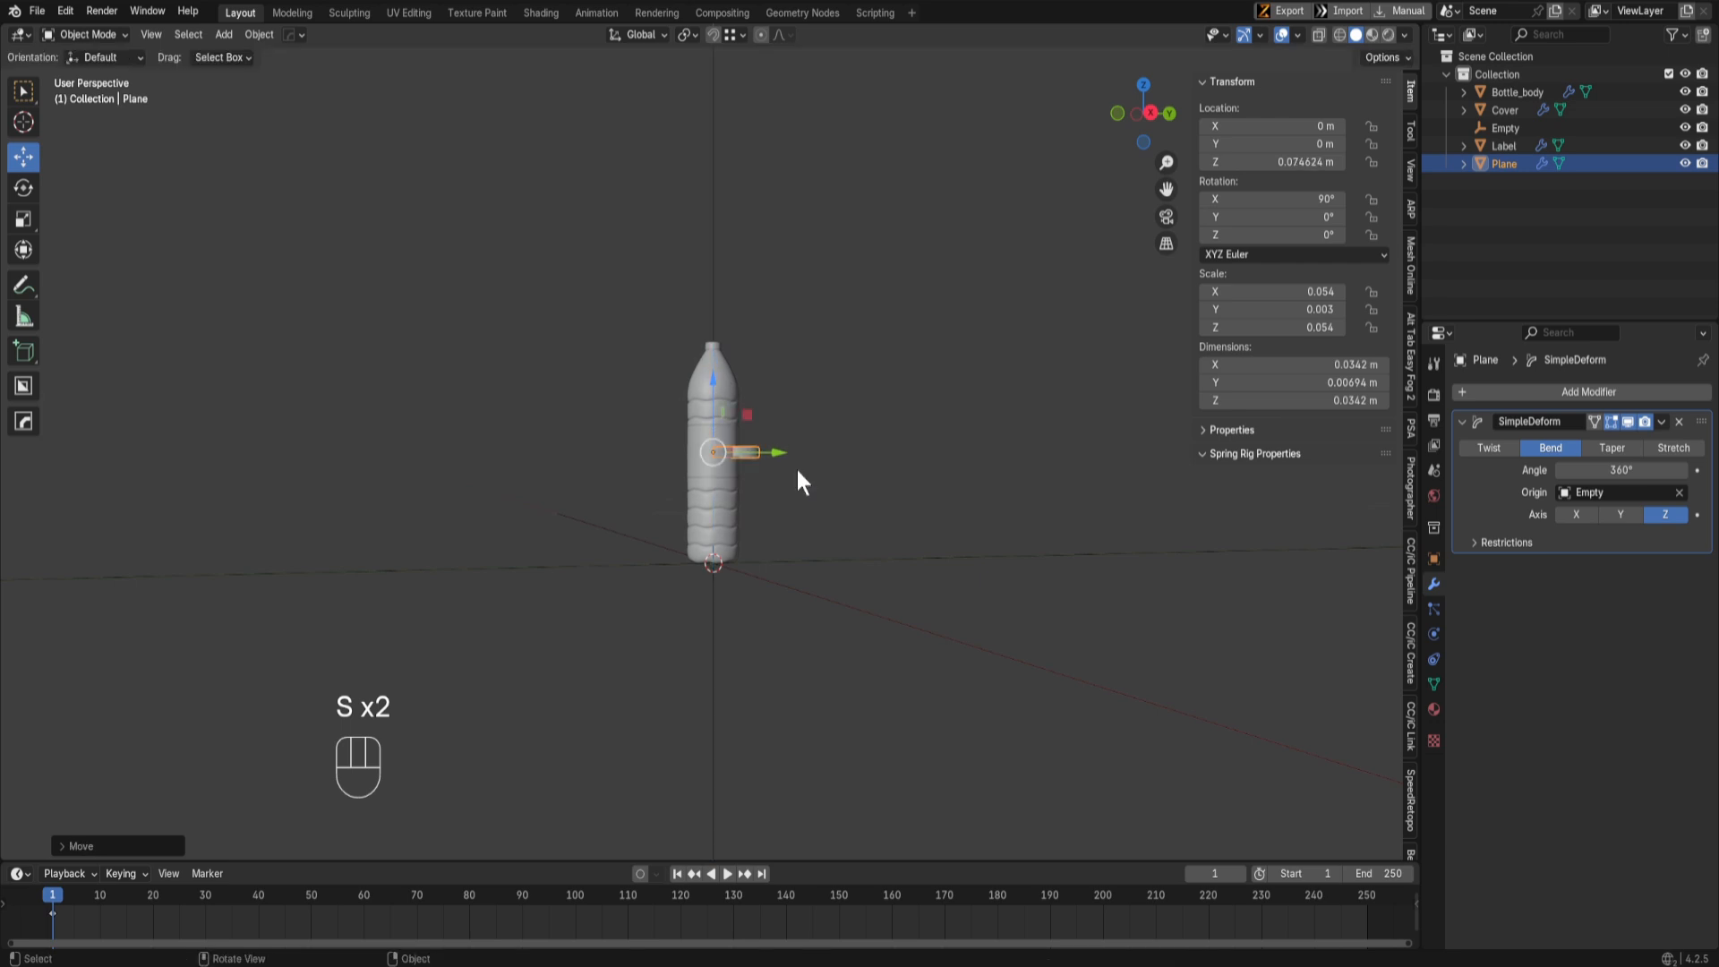
# Step: Try to shift the ring along the Y axis toward the bottle's center, and undo the move
pyautogui.moveTo(779, 454); pyautogui.dragTo(766, 452)
pyautogui.moveTo(790, 486); pyautogui.dragTo(745, 570, button='middle')
pyautogui.scroll(6, 744, 550)
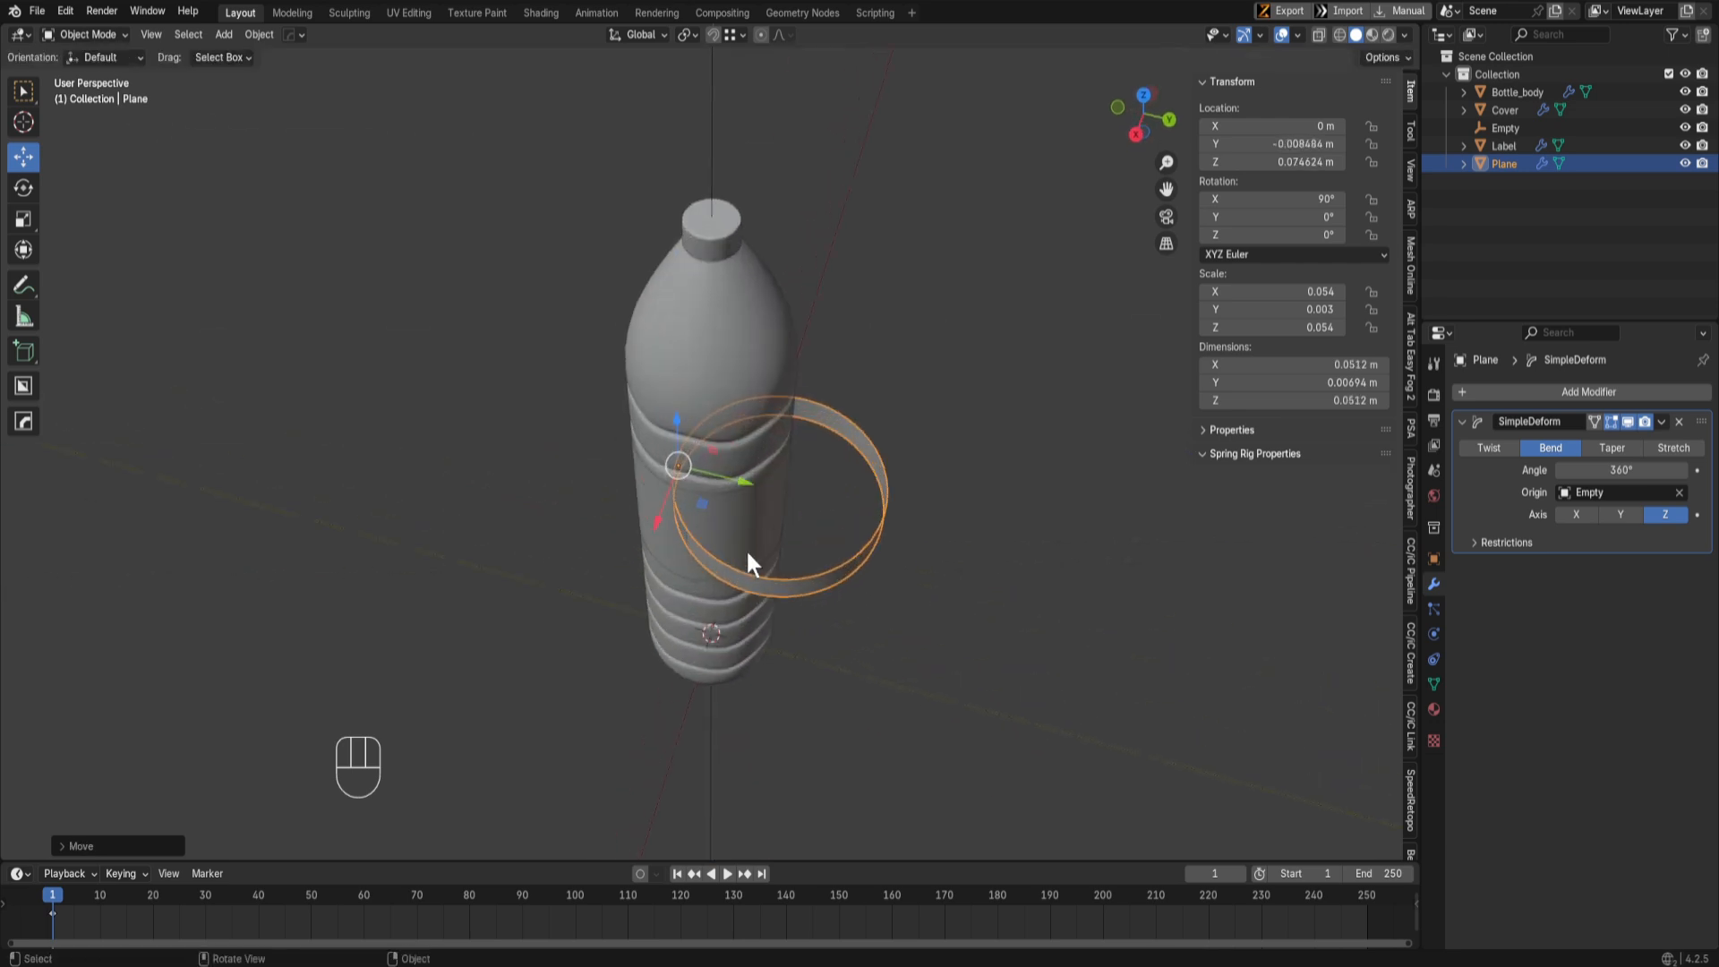
pyautogui.hotkey('ctrl', 'z')
# Step: Scale the ring along global Z to a height of about 0.0202 m
pyautogui.moveTo(729, 492); pyautogui.dragTo(715, 460, button='middle')
pyautogui.scroll(4, 779, 488)
pyautogui.moveTo(839, 519); pyautogui.dragTo(1005, 567, button='middle')
pyautogui.scroll(2, 1005, 567)
pyautogui.press('s')
pyautogui.press('z')
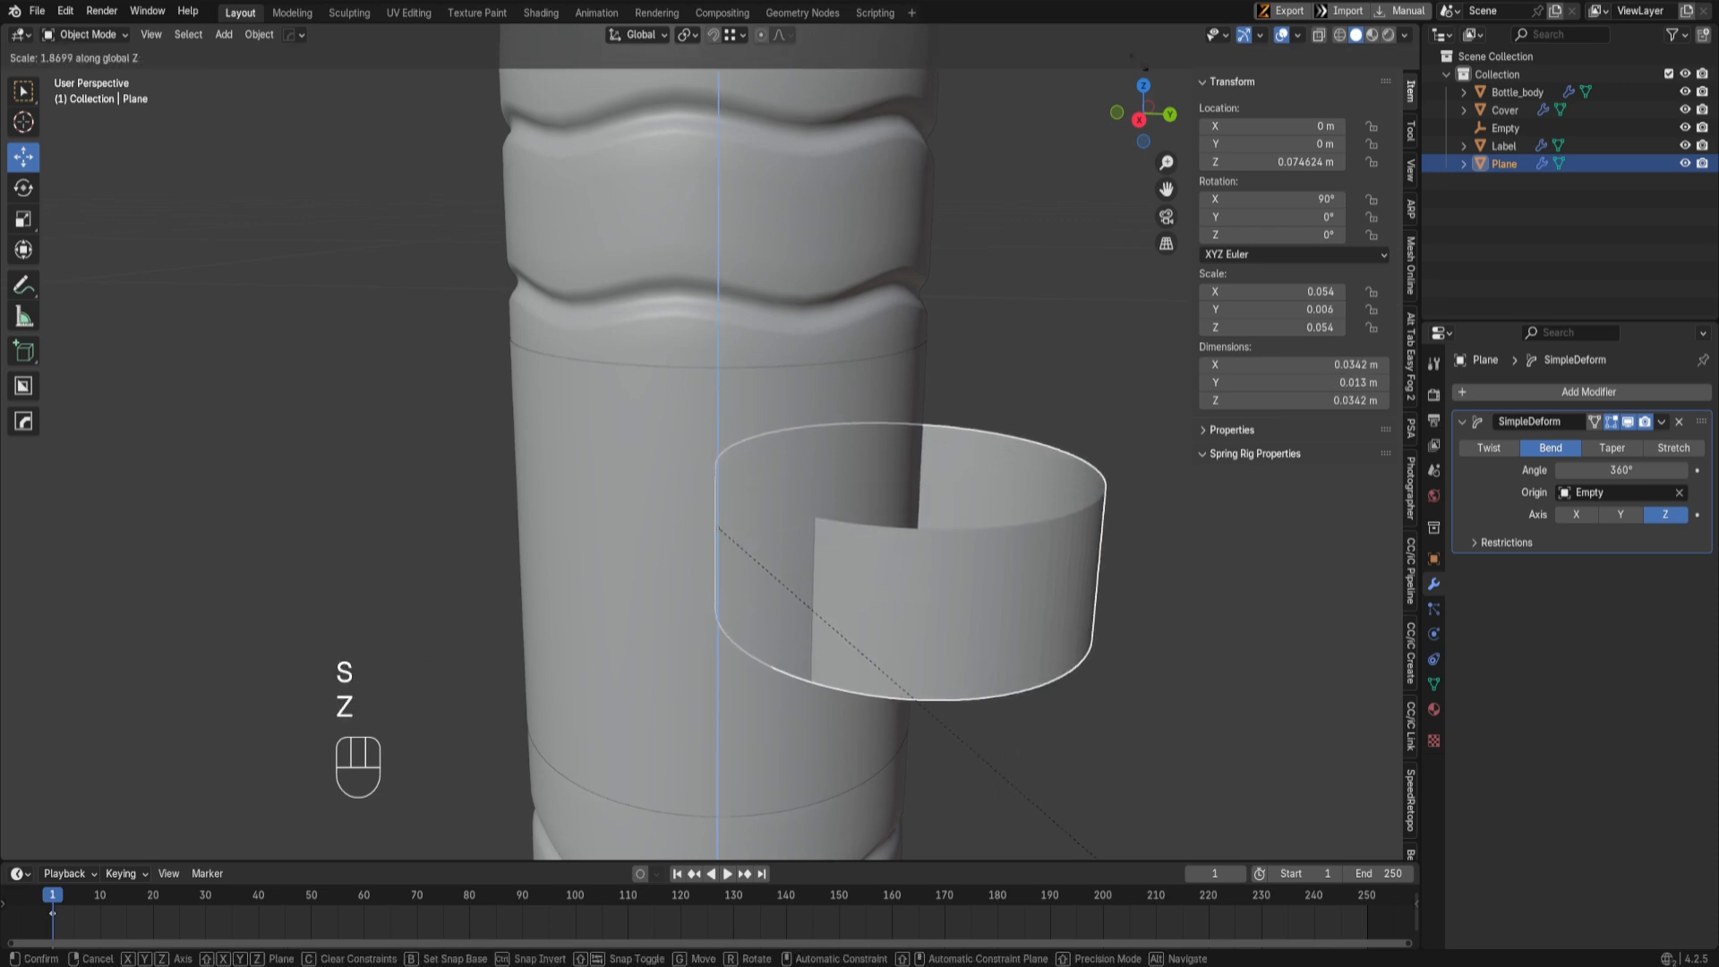
pyautogui.click(1500, 4)
pyautogui.moveTo(765, 677); pyautogui.dragTo(563, 457, button='middle')
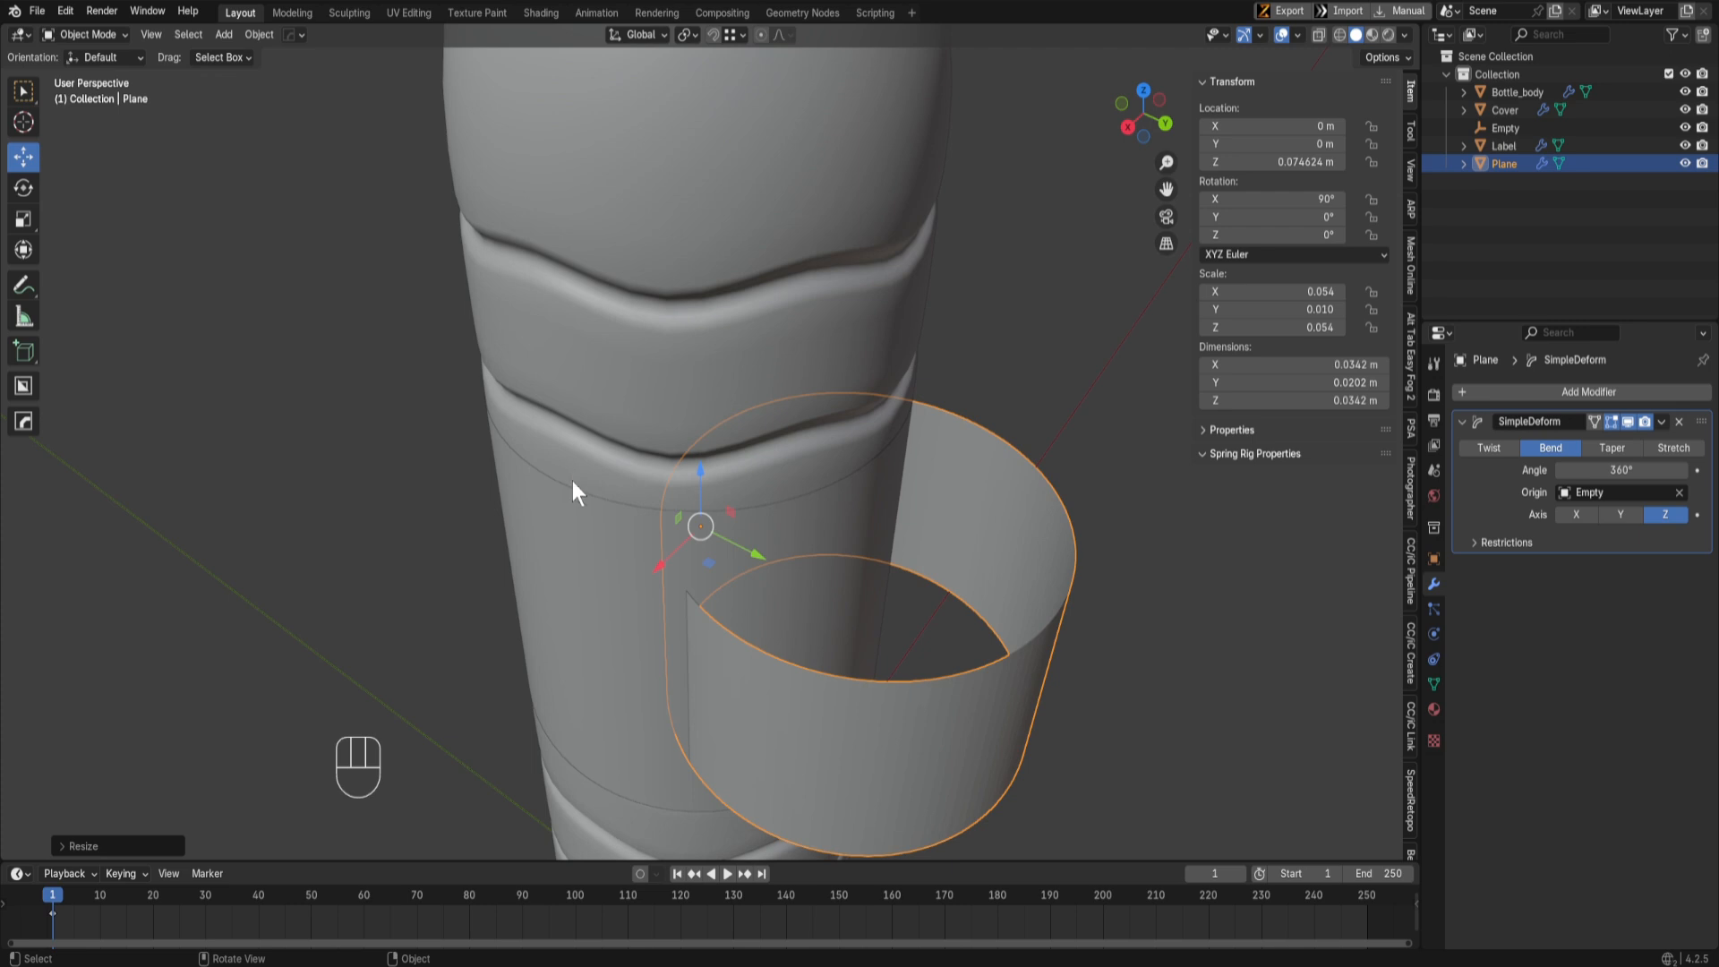
pyautogui.moveTo(732, 580); pyautogui.dragTo(813, 634, button='middle')
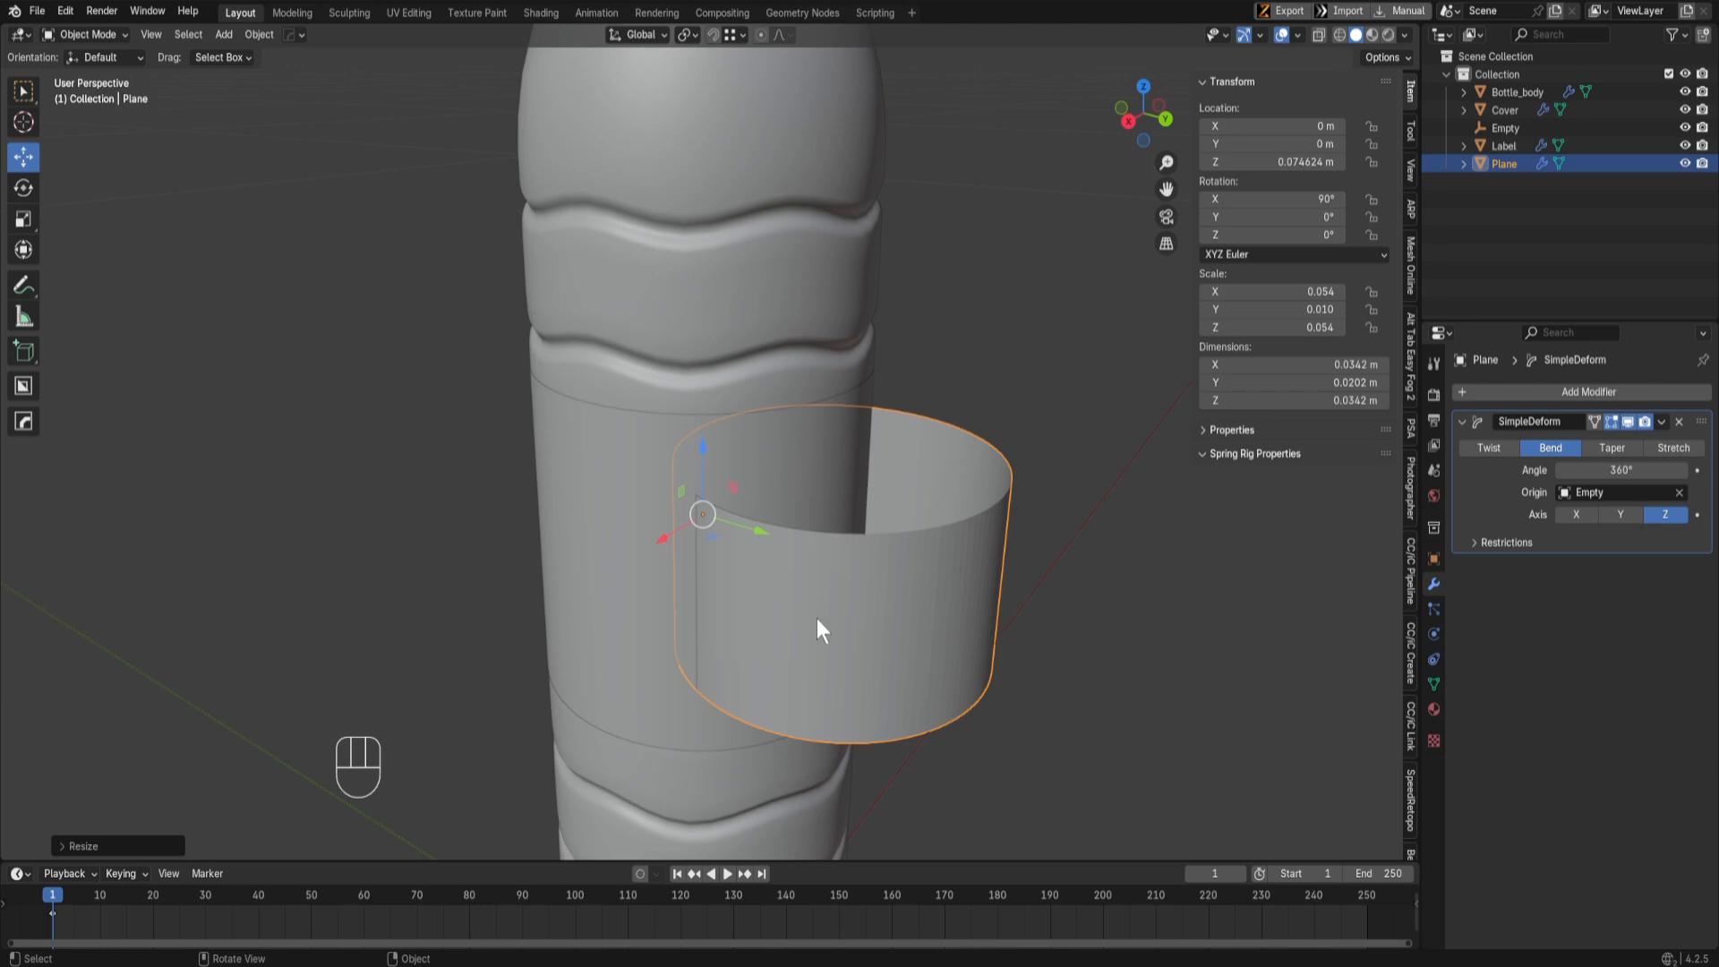
# Step: Flatten the bent plane by setting its SimpleDeform bend angle to 0°
pyautogui.moveTo(1636, 466); pyautogui.dragTo(1317, 466)
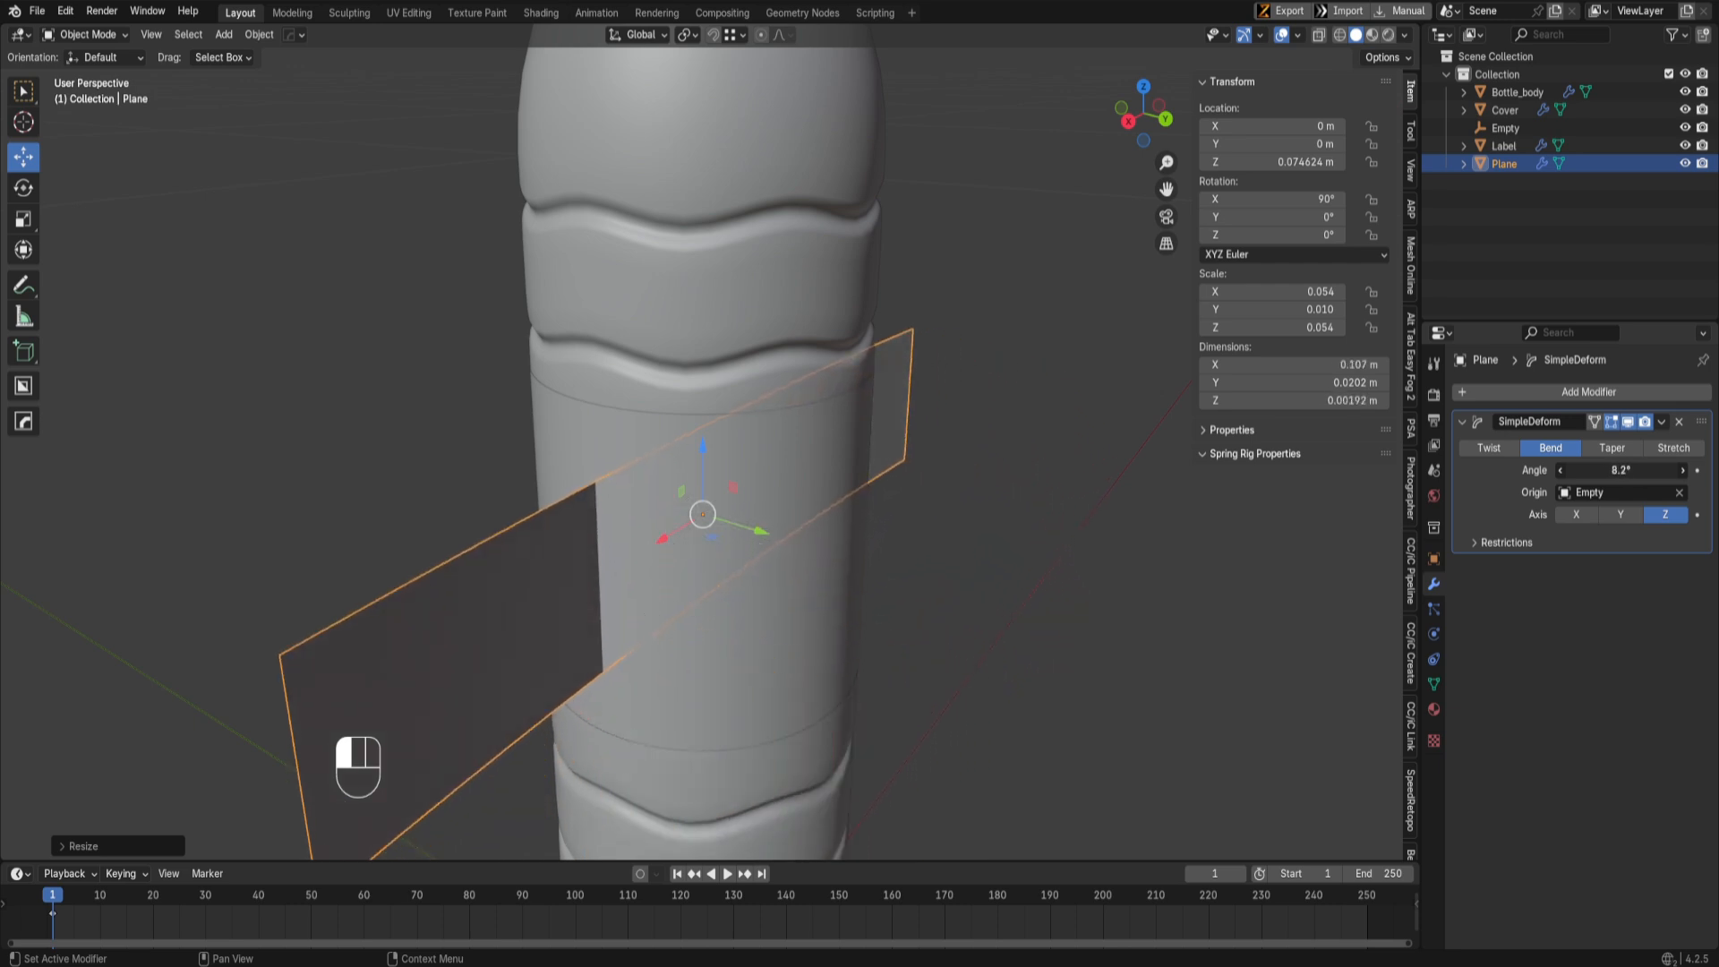
pyautogui.click(1637, 466)
pyautogui.write('0')
pyautogui.press('Return')
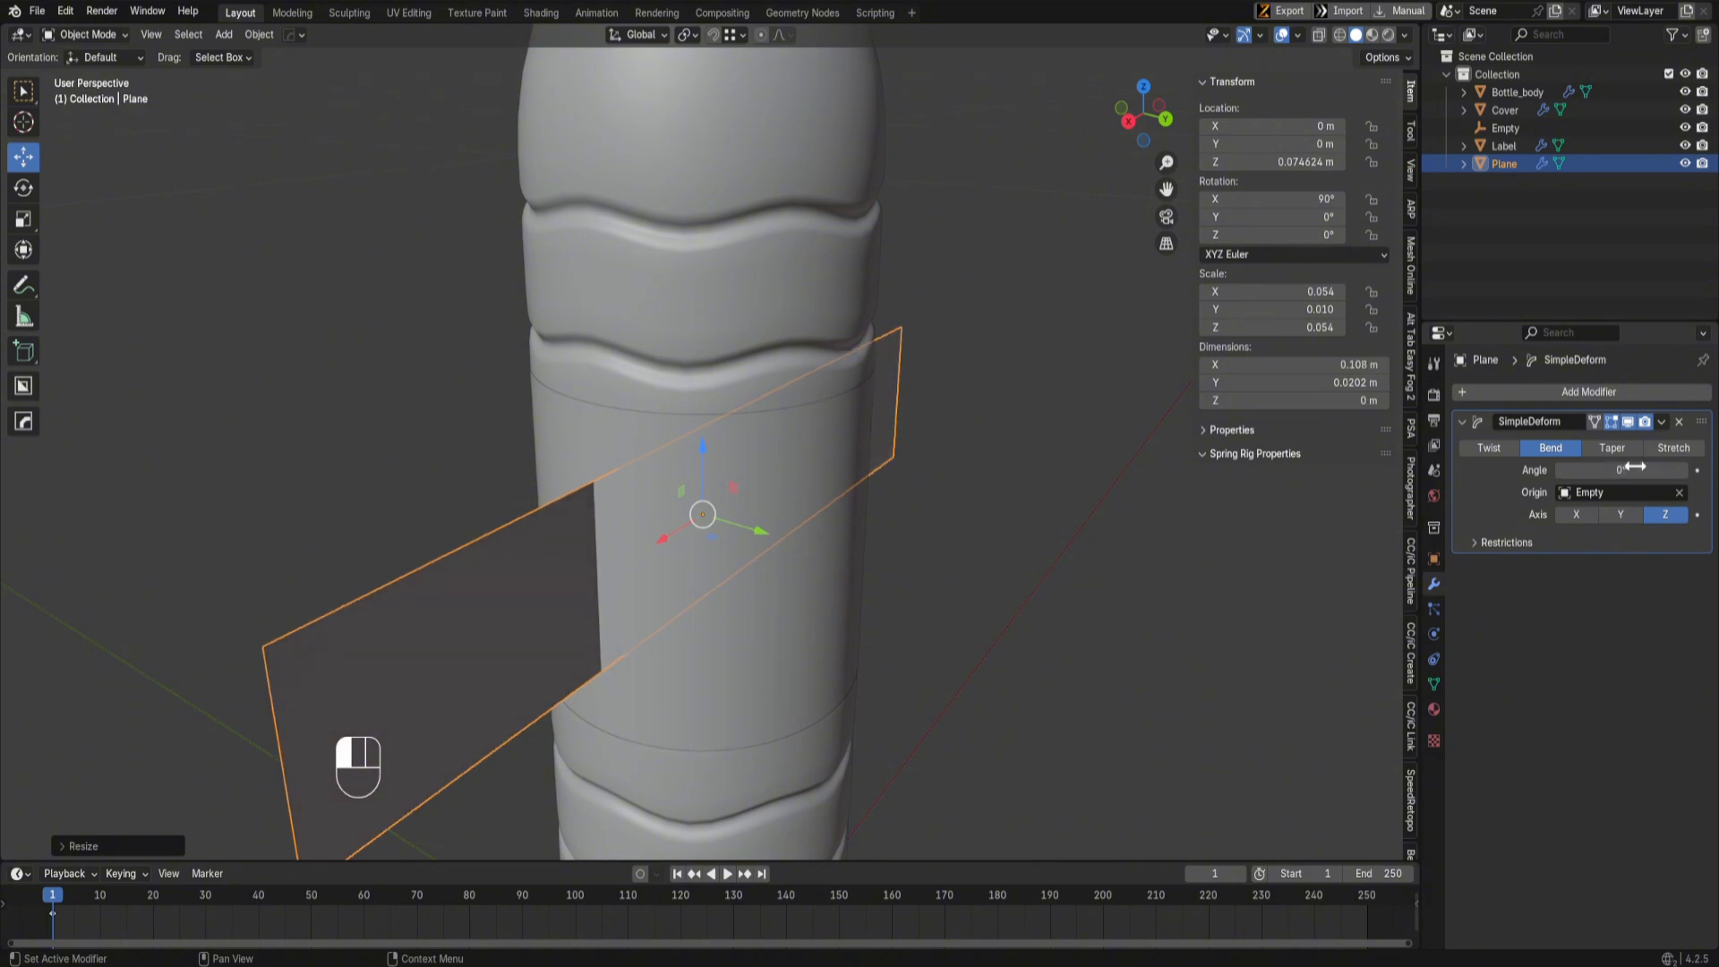
# Step: Delete the flat plane crossing the bottle
pyautogui.moveTo(679, 564); pyautogui.dragTo(925, 552, button='middle')
pyautogui.press('x')
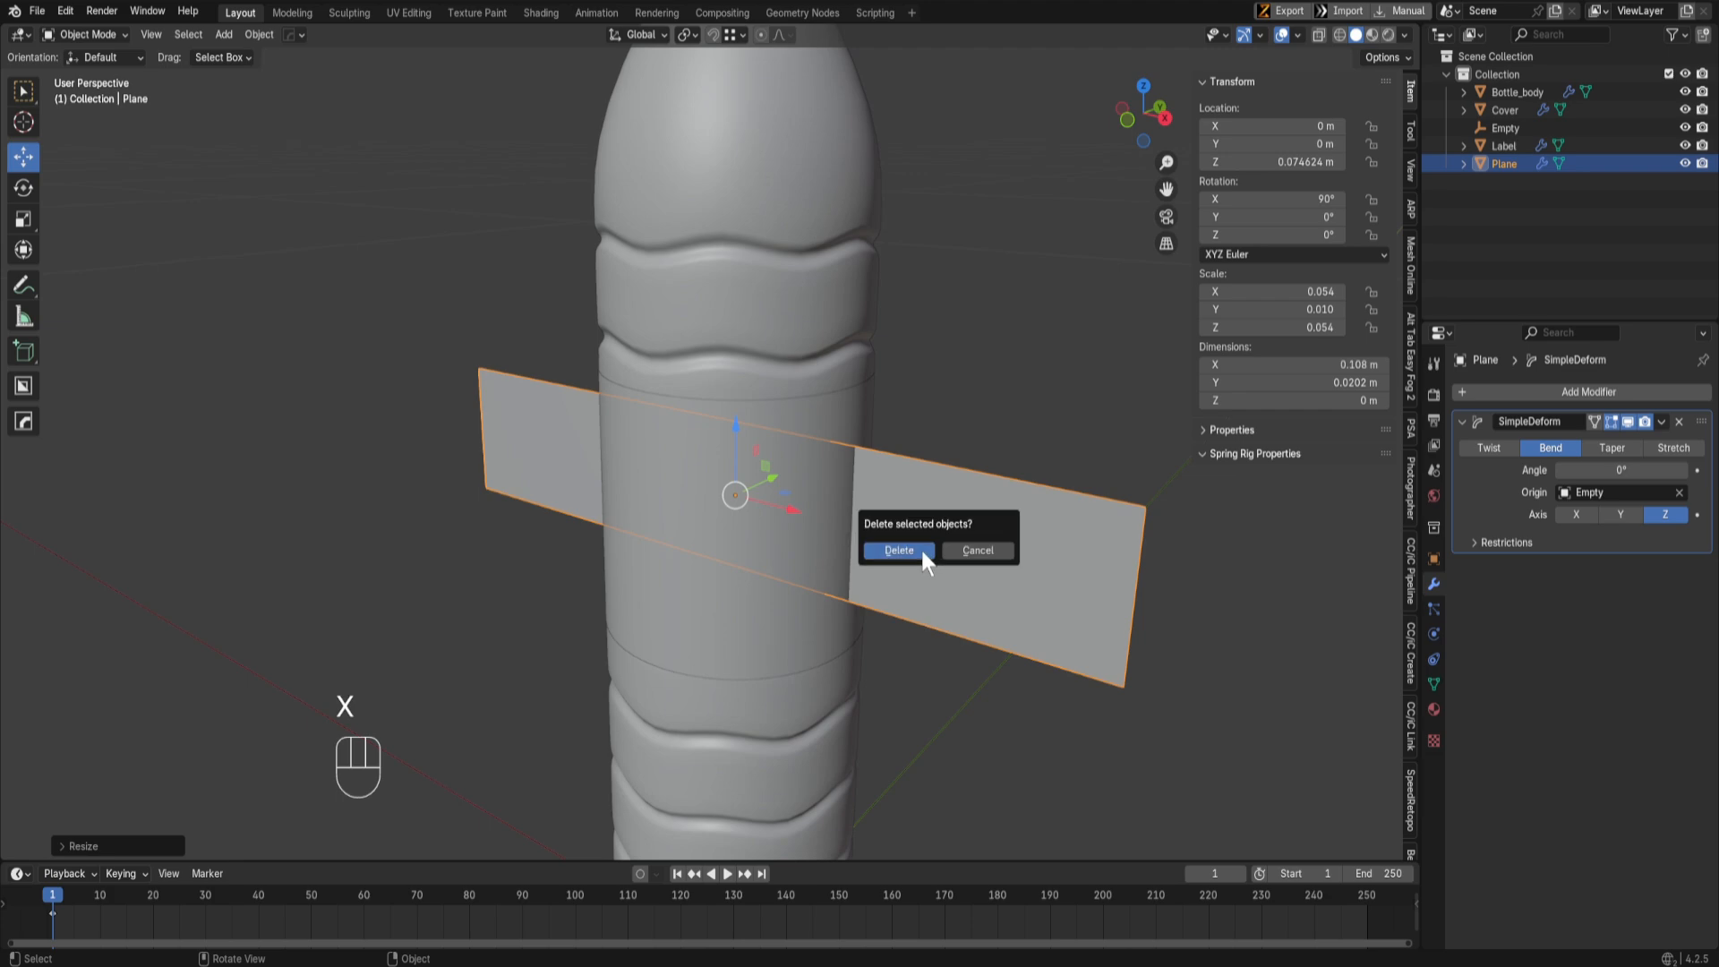
pyautogui.click(917, 550)
# Step: Mark the vertical edge loop down the middle of the label's back as a seam
pyautogui.click(775, 528)
pyautogui.press('Tab')
pyautogui.moveTo(784, 579); pyautogui.dragTo(710, 576, button='middle')
pyautogui.press('ctrl+KP_1')
pyautogui.scroll(5, 693, 438)
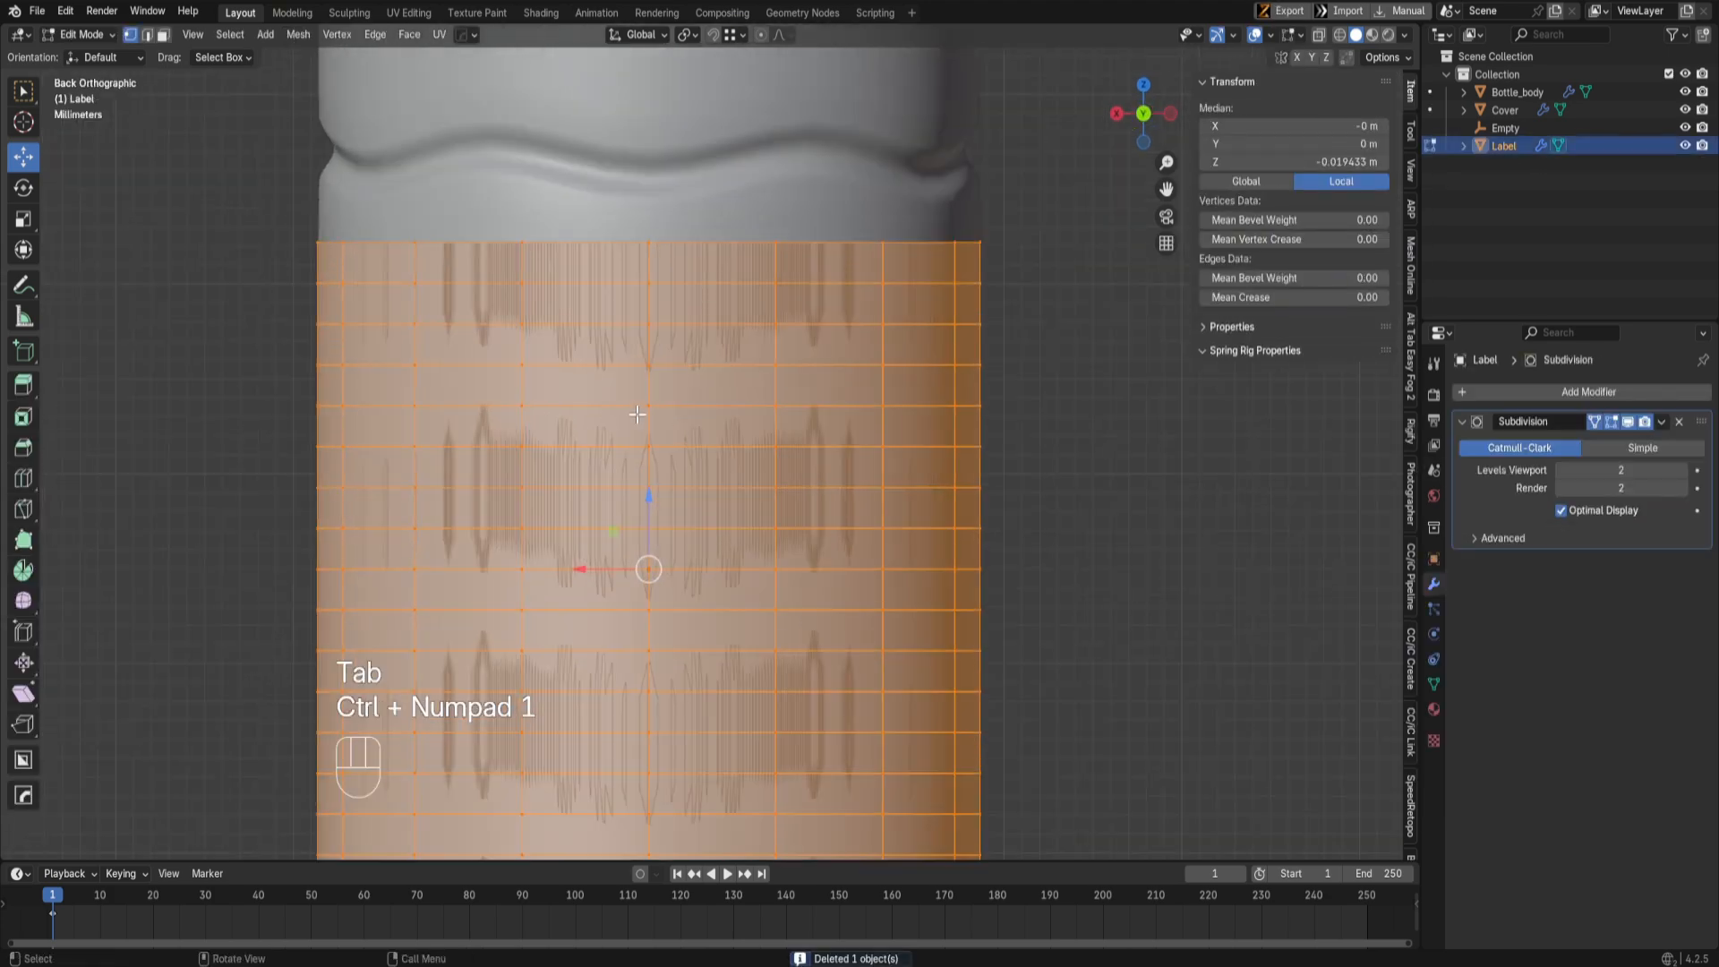
pyautogui.keyDown('alt'); pyautogui.click(647, 435); pyautogui.keyUp('alt')
pyautogui.scroll(-2, 806, 614)
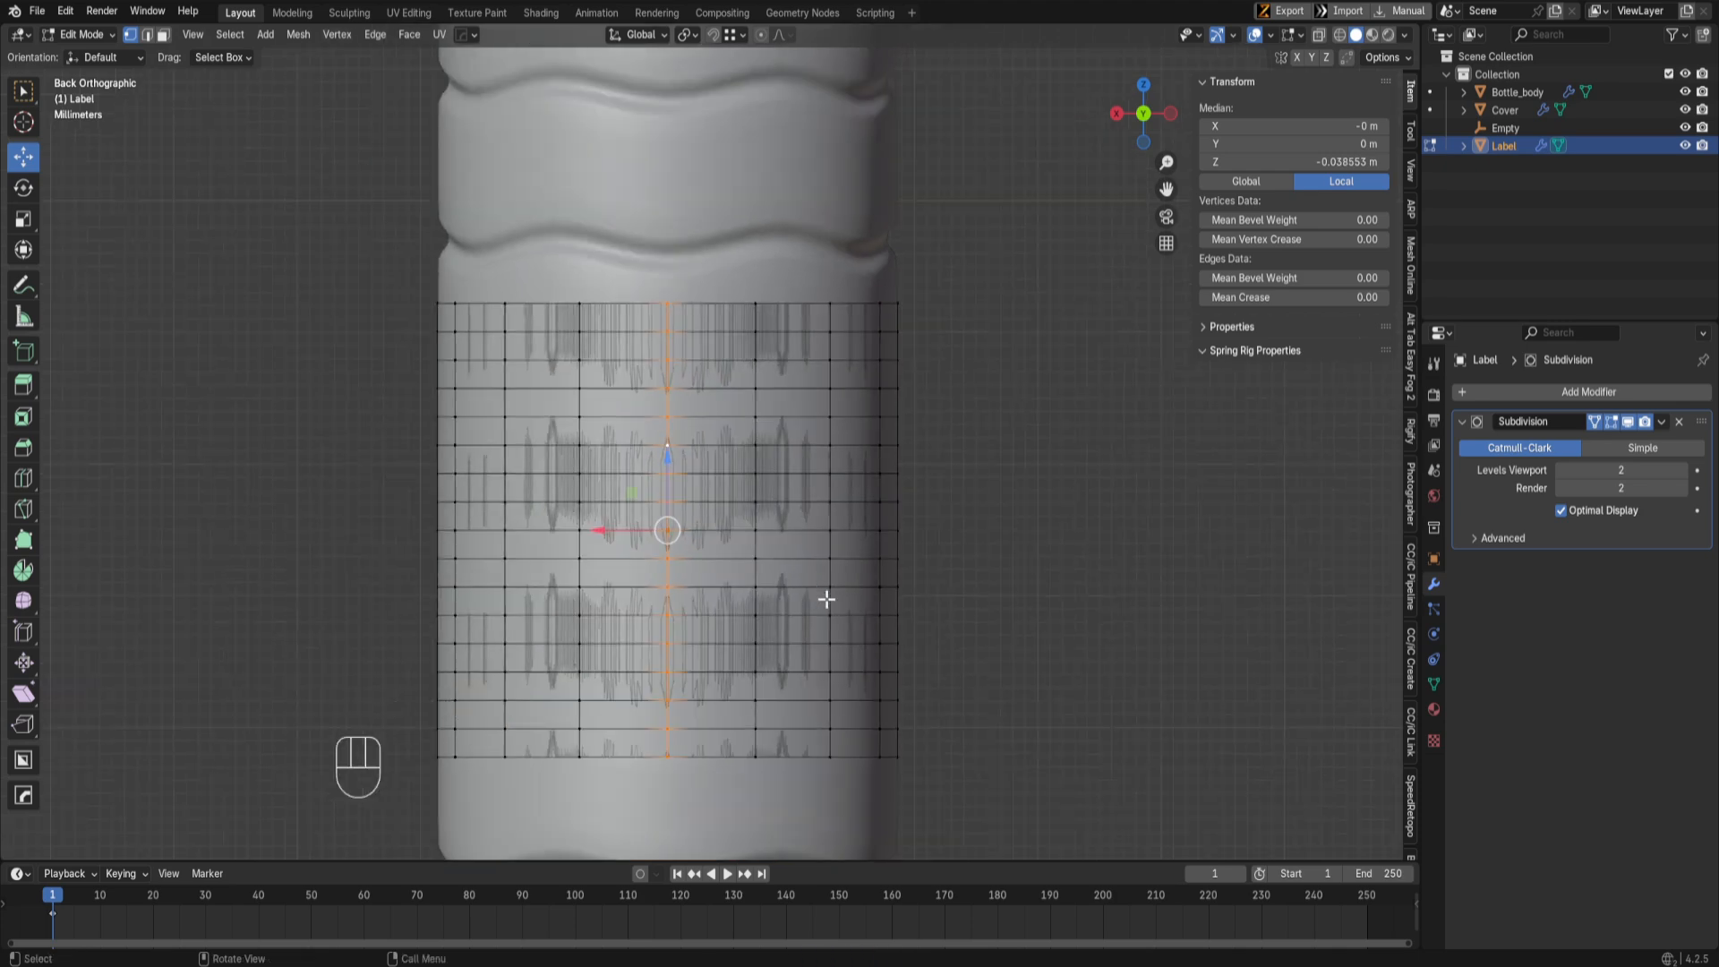
pyautogui.rightClick(1057, 510)
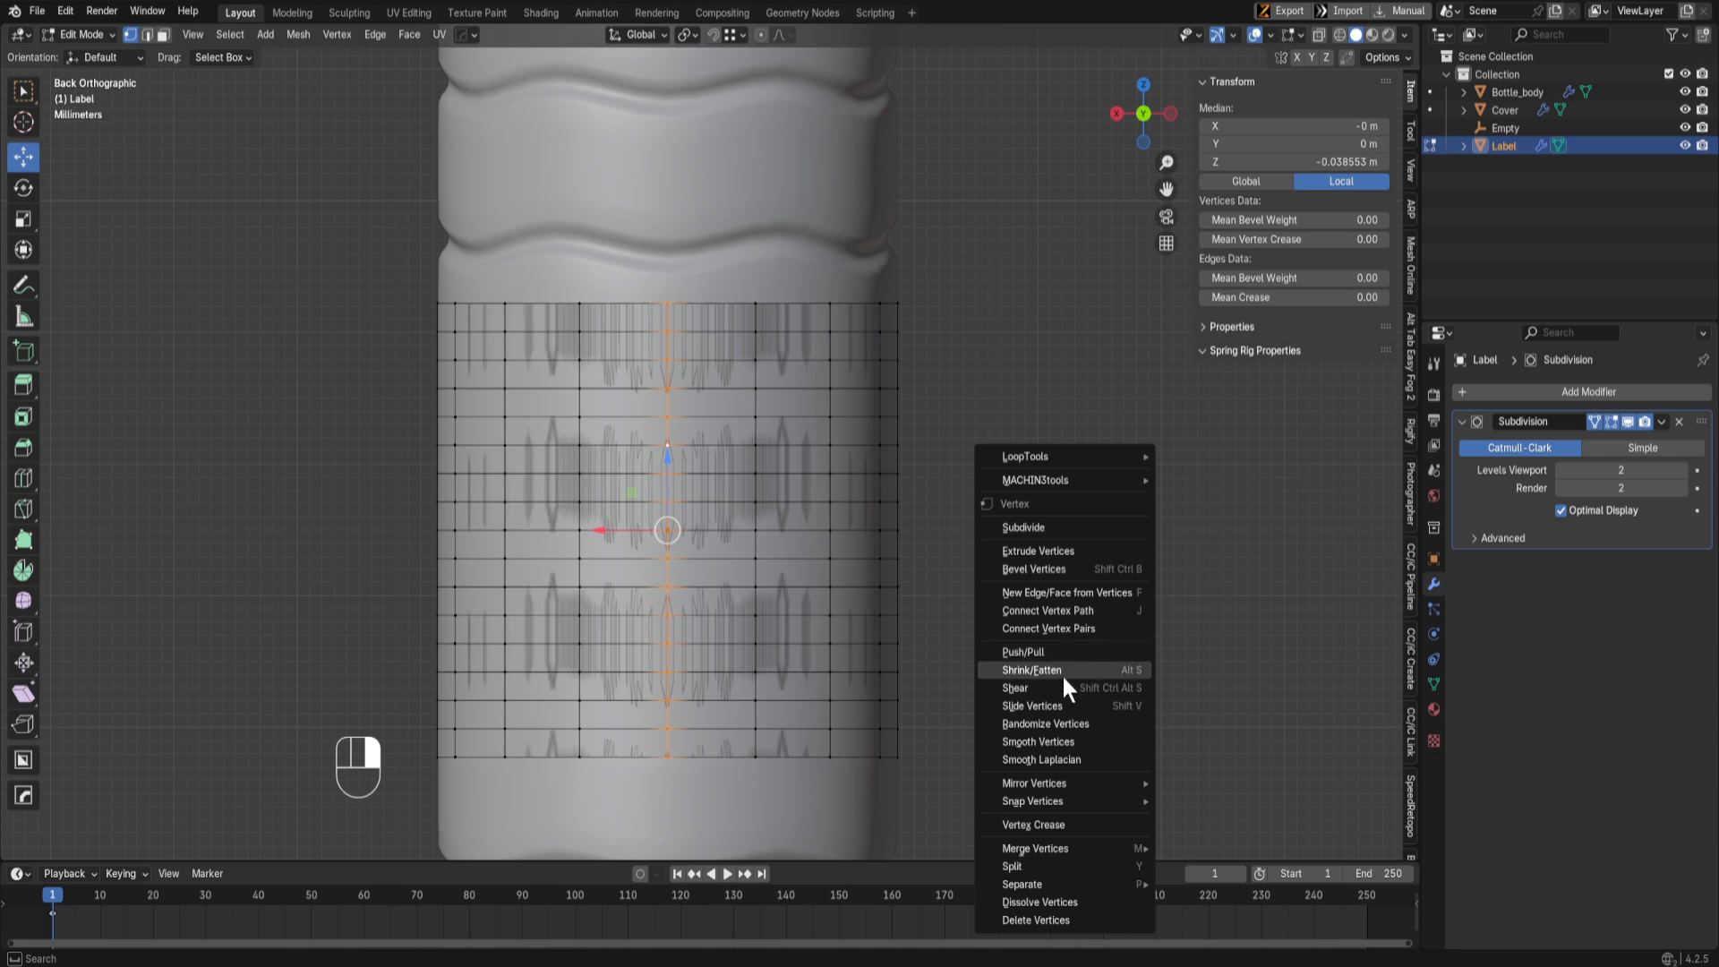
pyautogui.hotkey('ctrl', 'e')
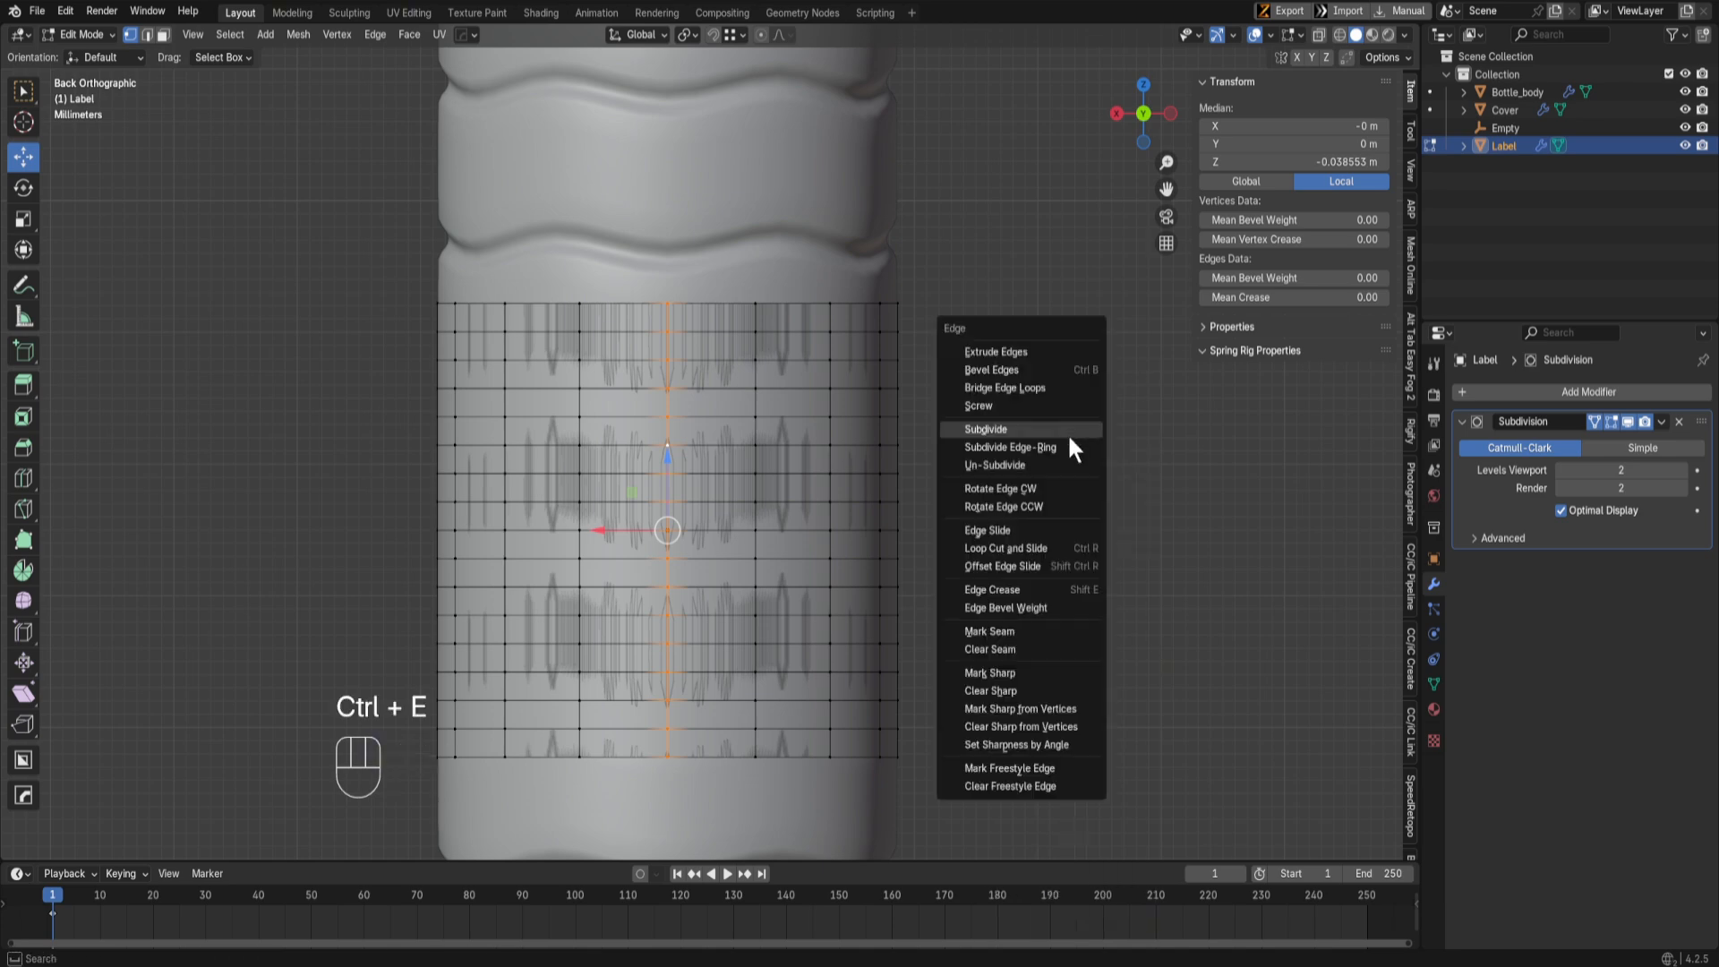
pyautogui.click(1021, 632)
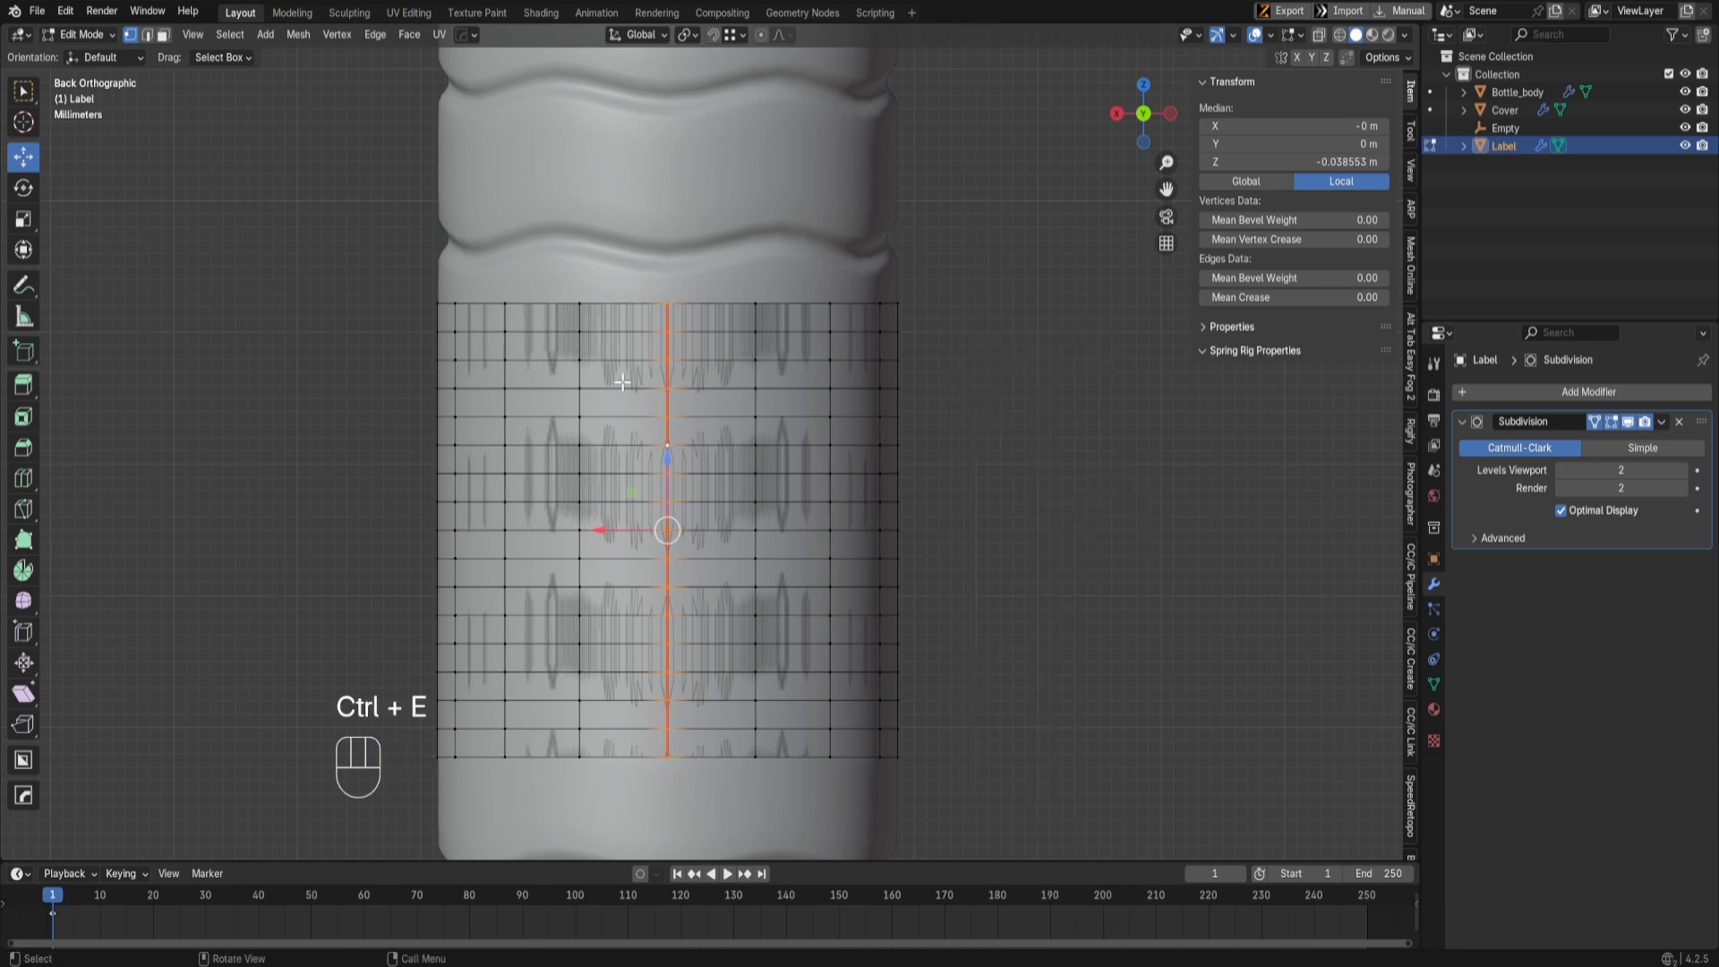
# Step: Undo the label seam and the deletion of the plane
pyautogui.moveTo(1020, 632); pyautogui.dragTo(728, 565, button='middle')
pyautogui.scroll(-4, 777, 429)
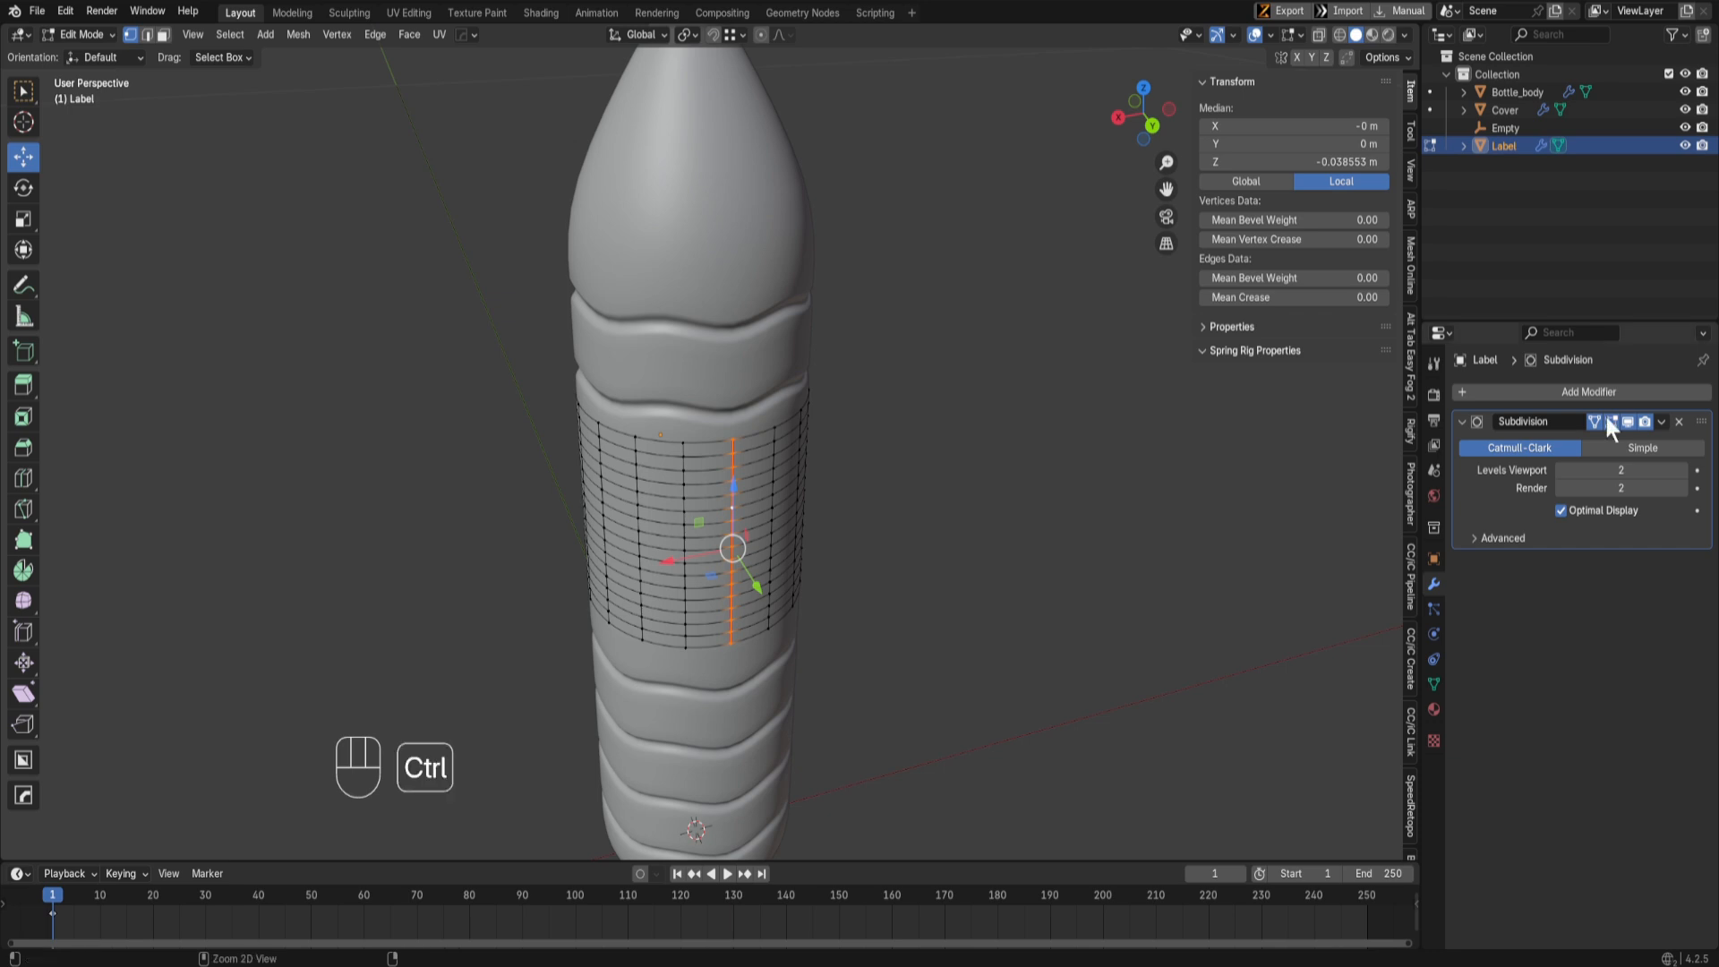
pyautogui.hotkey('ctrl', 'z')
pyautogui.hotkey('ctrl', 'z')
pyautogui.hotkey('ctrl', 'z')
pyautogui.hotkey('ctrl', 'z')
pyautogui.hotkey('ctrl', 'z')
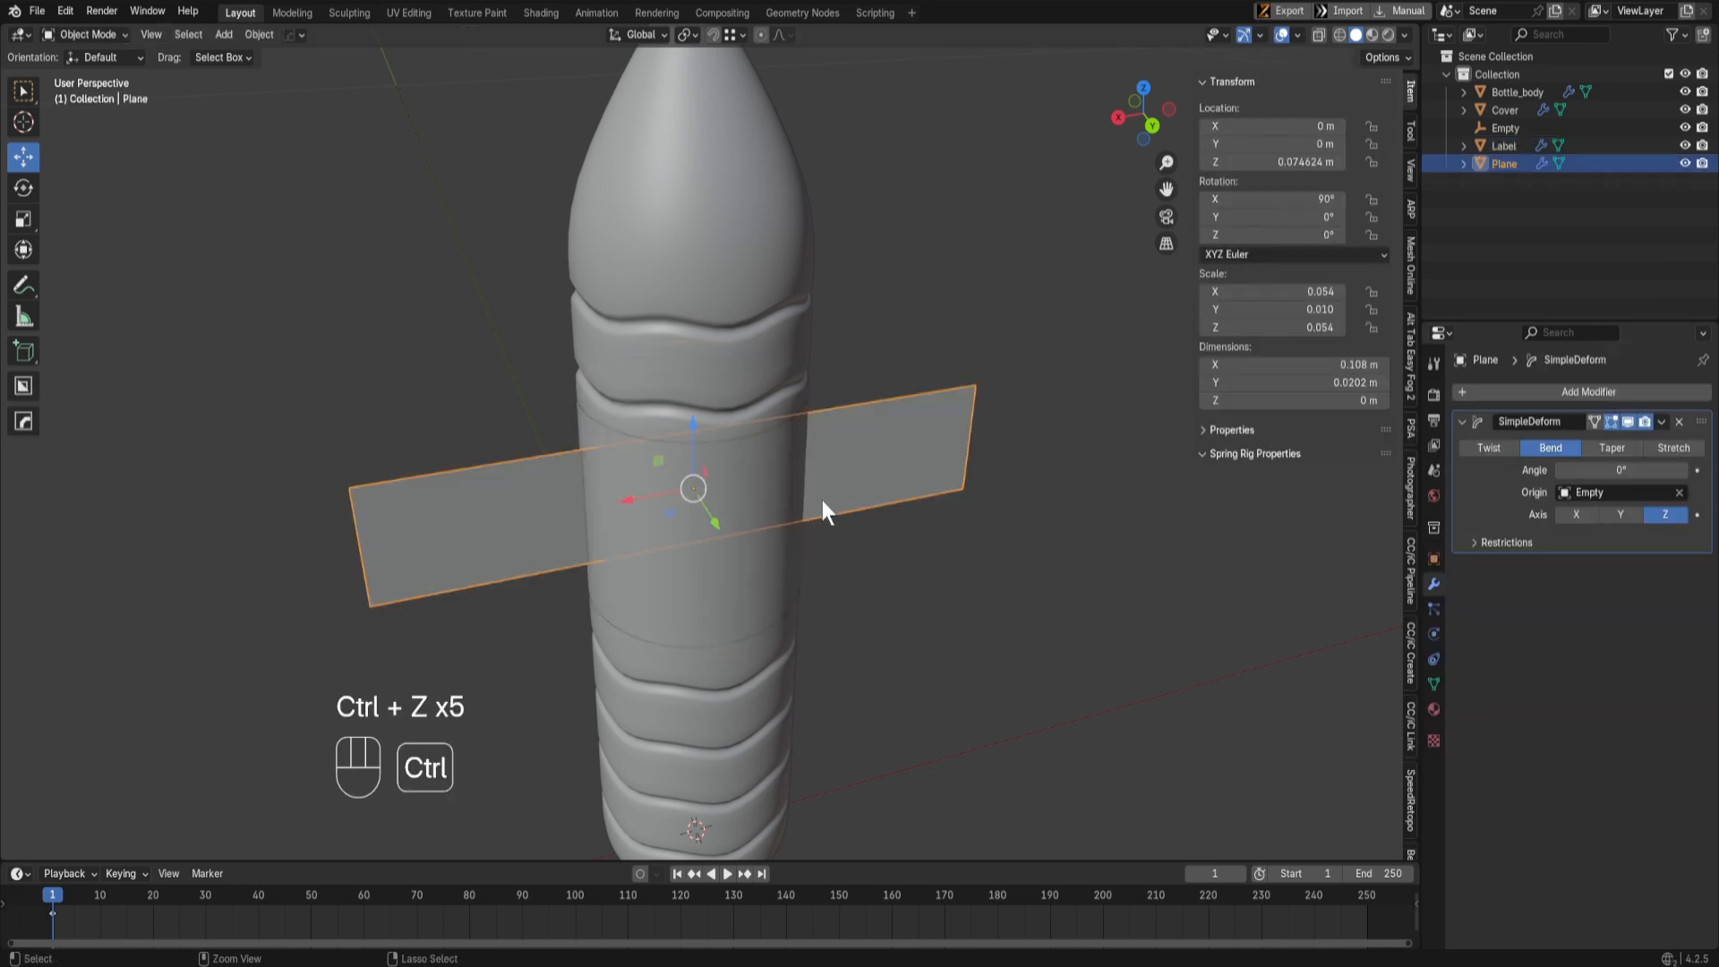
# Step: Curve the plane slightly by setting its bend angle to 30°
pyautogui.moveTo(822, 501); pyautogui.dragTo(932, 505, button='middle')
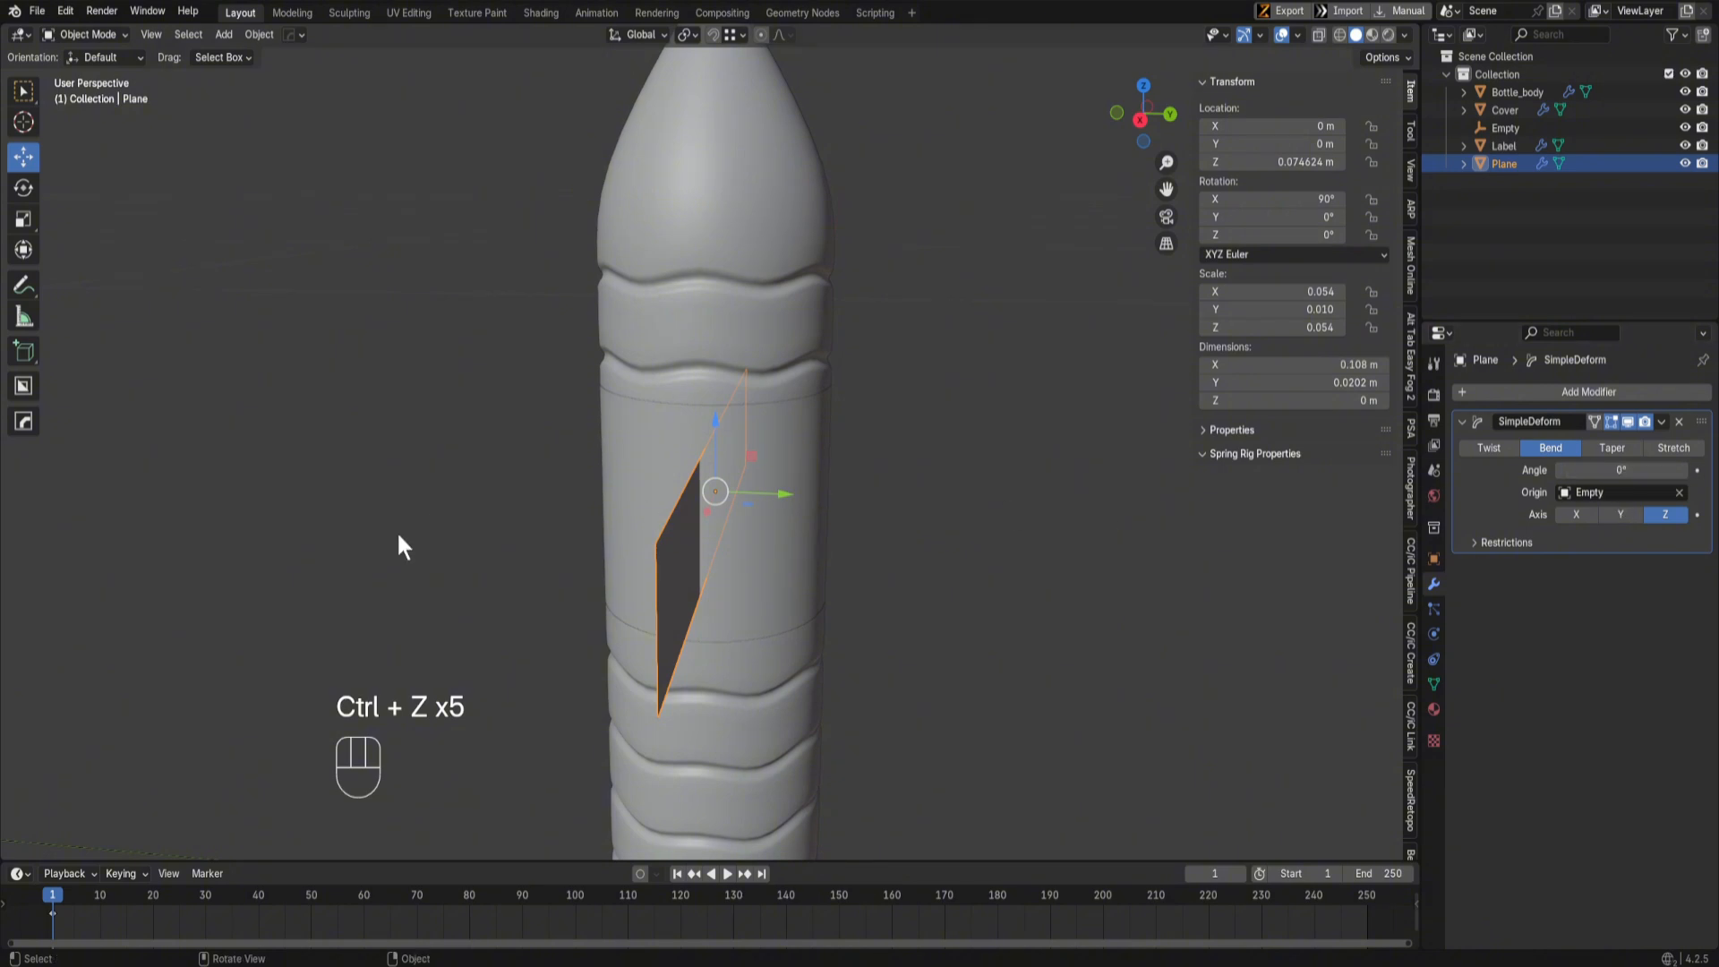
pyautogui.moveTo(395, 530); pyautogui.dragTo(788, 591, button='middle')
pyautogui.moveTo(1575, 477); pyautogui.dragTo(1607, 477)
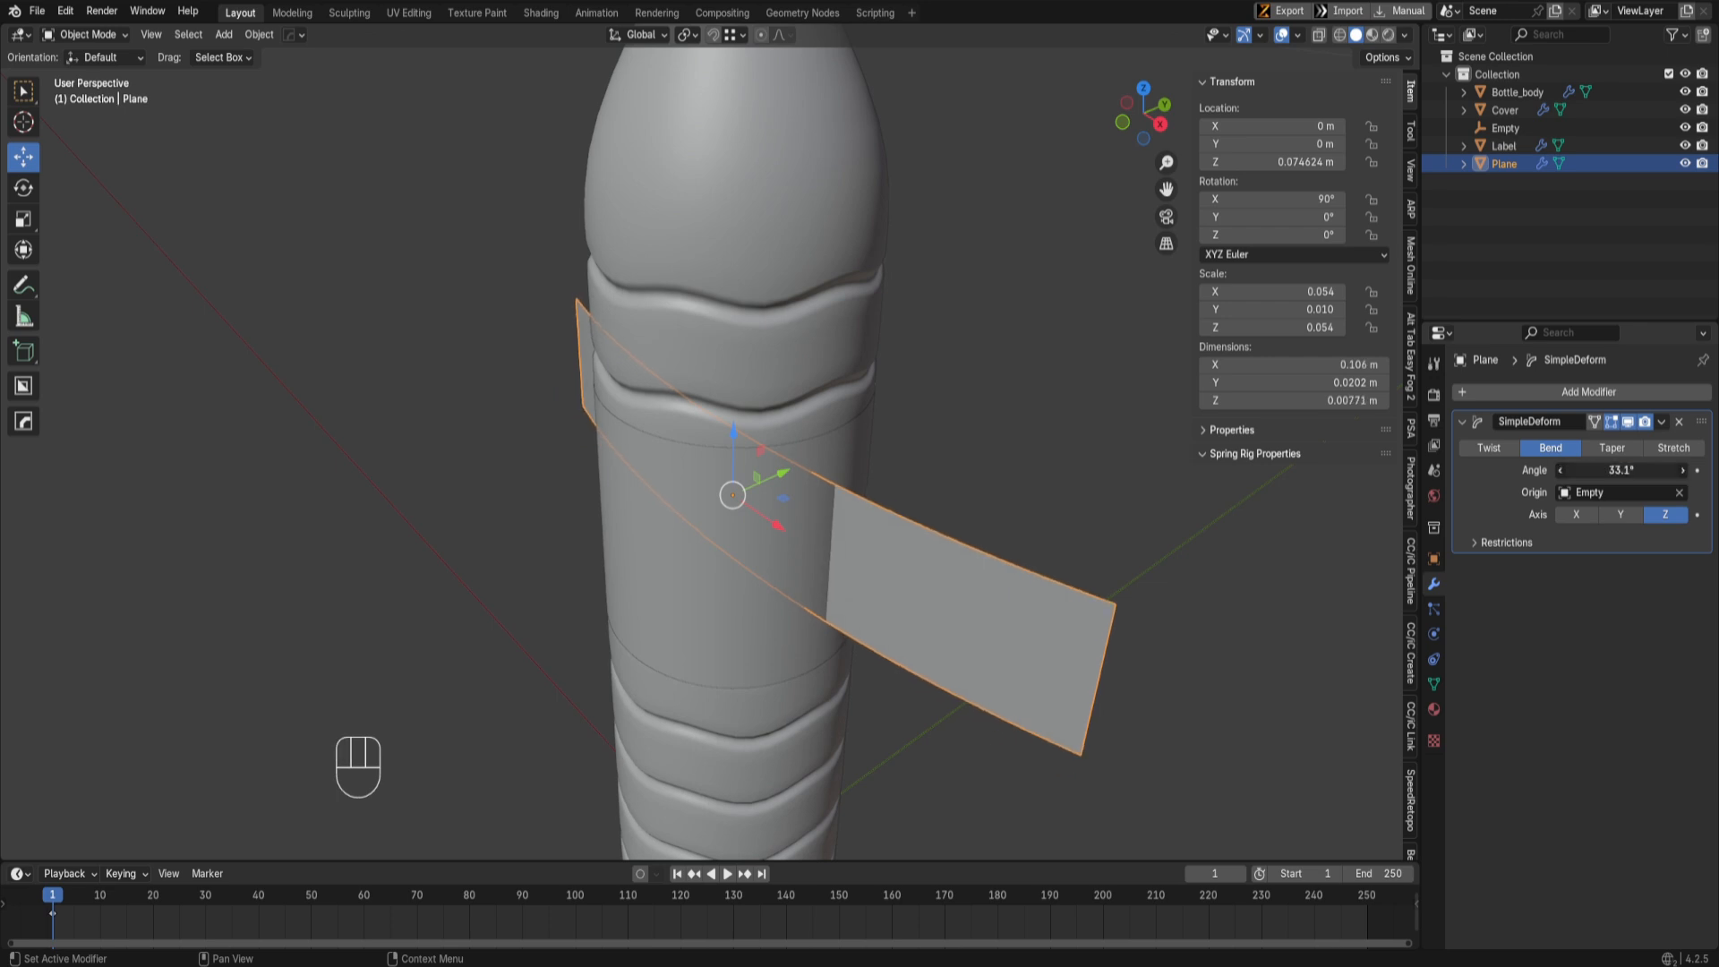
pyautogui.click(1583, 474)
pyautogui.write('30')
pyautogui.press('Return')
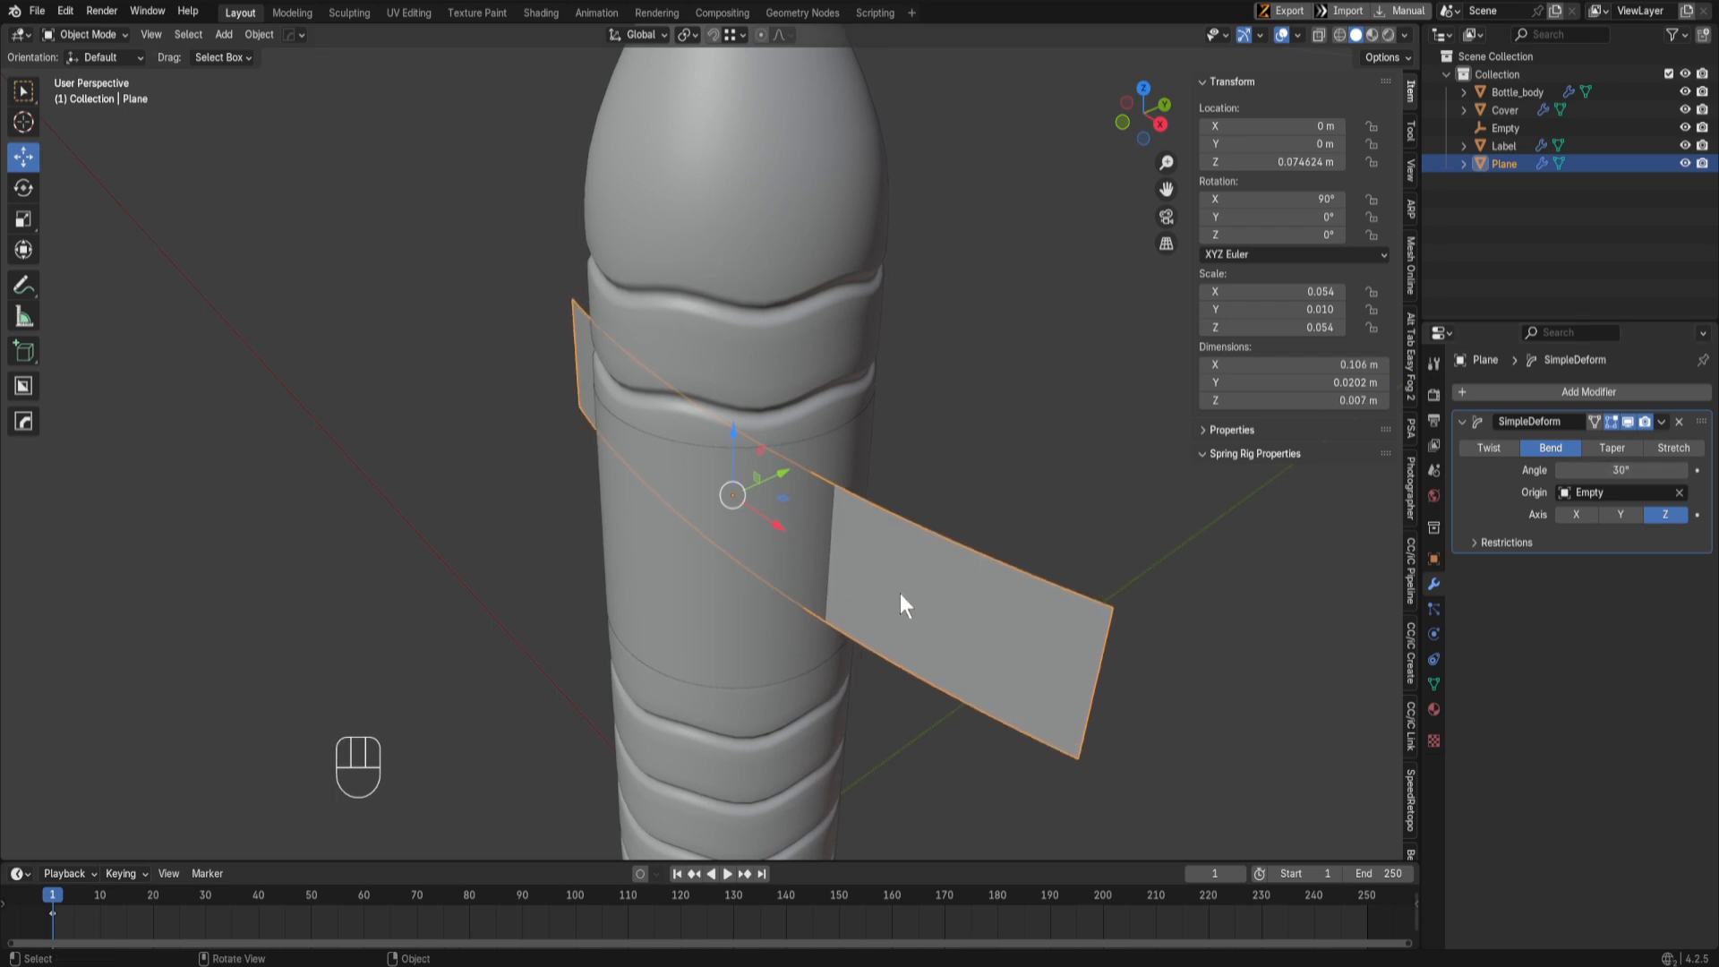
# Step: Set the plane's bend angle to 360° to close it into a ring
pyautogui.doubleClick(1609, 469)
pyautogui.write('360')
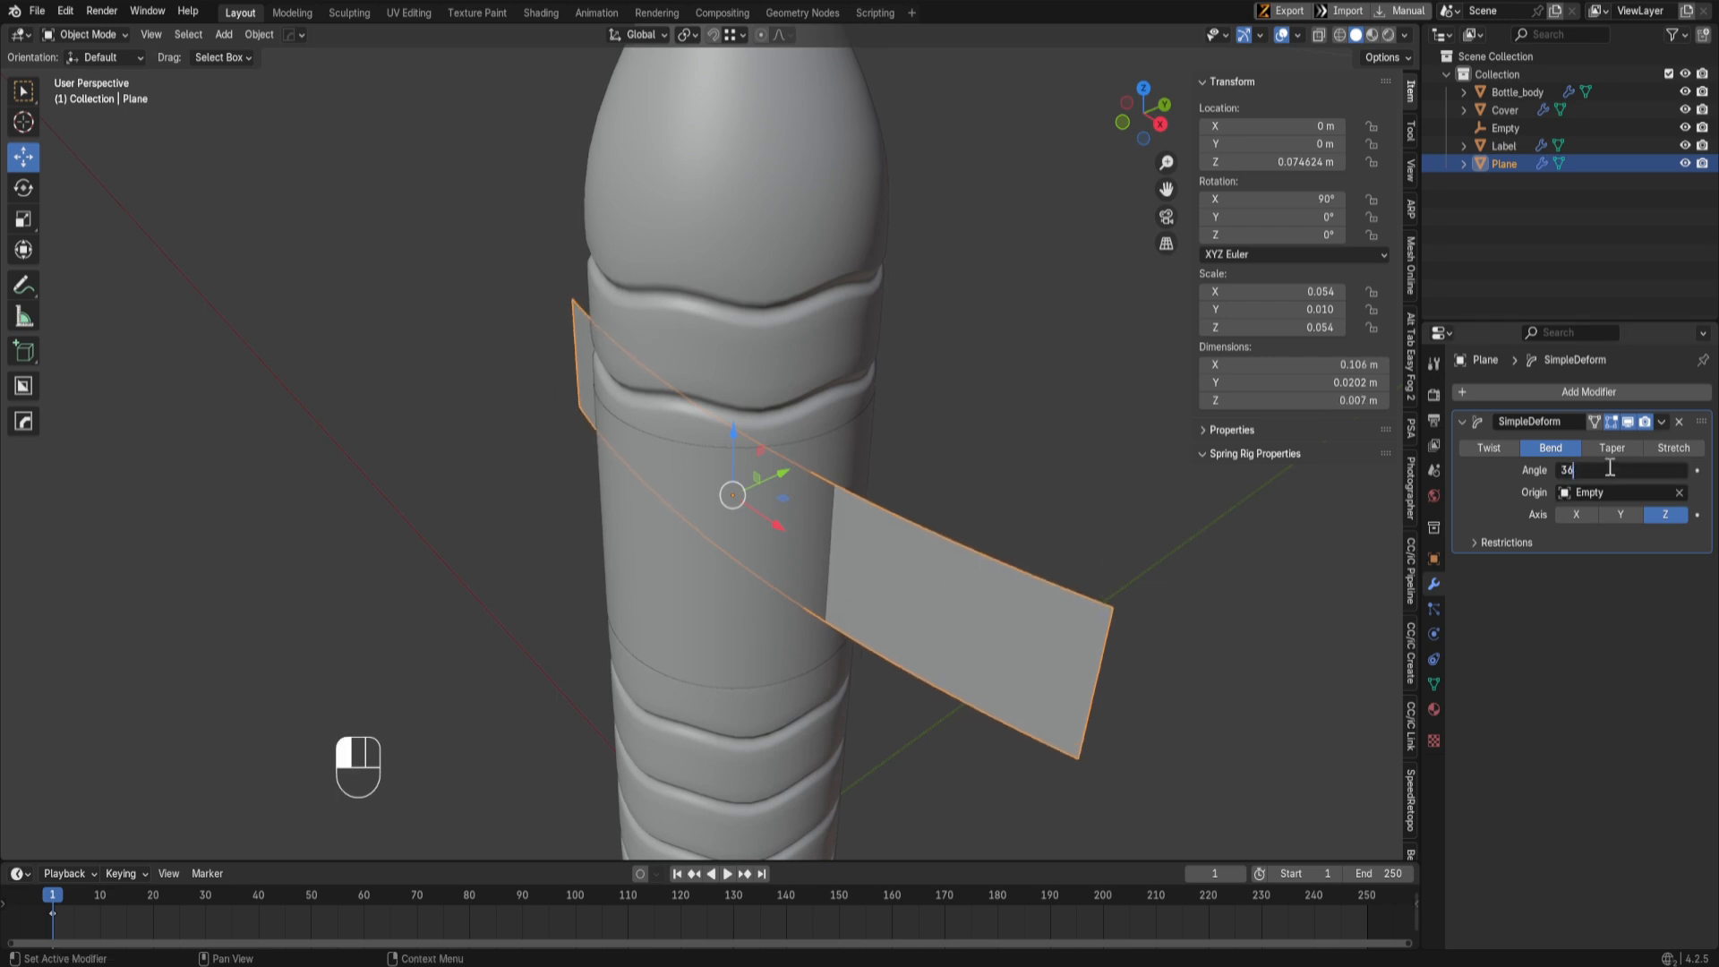
pyautogui.press('Return')
# Step: Examine the closed ring against the bottle and its mesh in Edit Mode
pyautogui.moveTo(1002, 528); pyautogui.dragTo(598, 616, button='middle')
pyautogui.press('Tab')
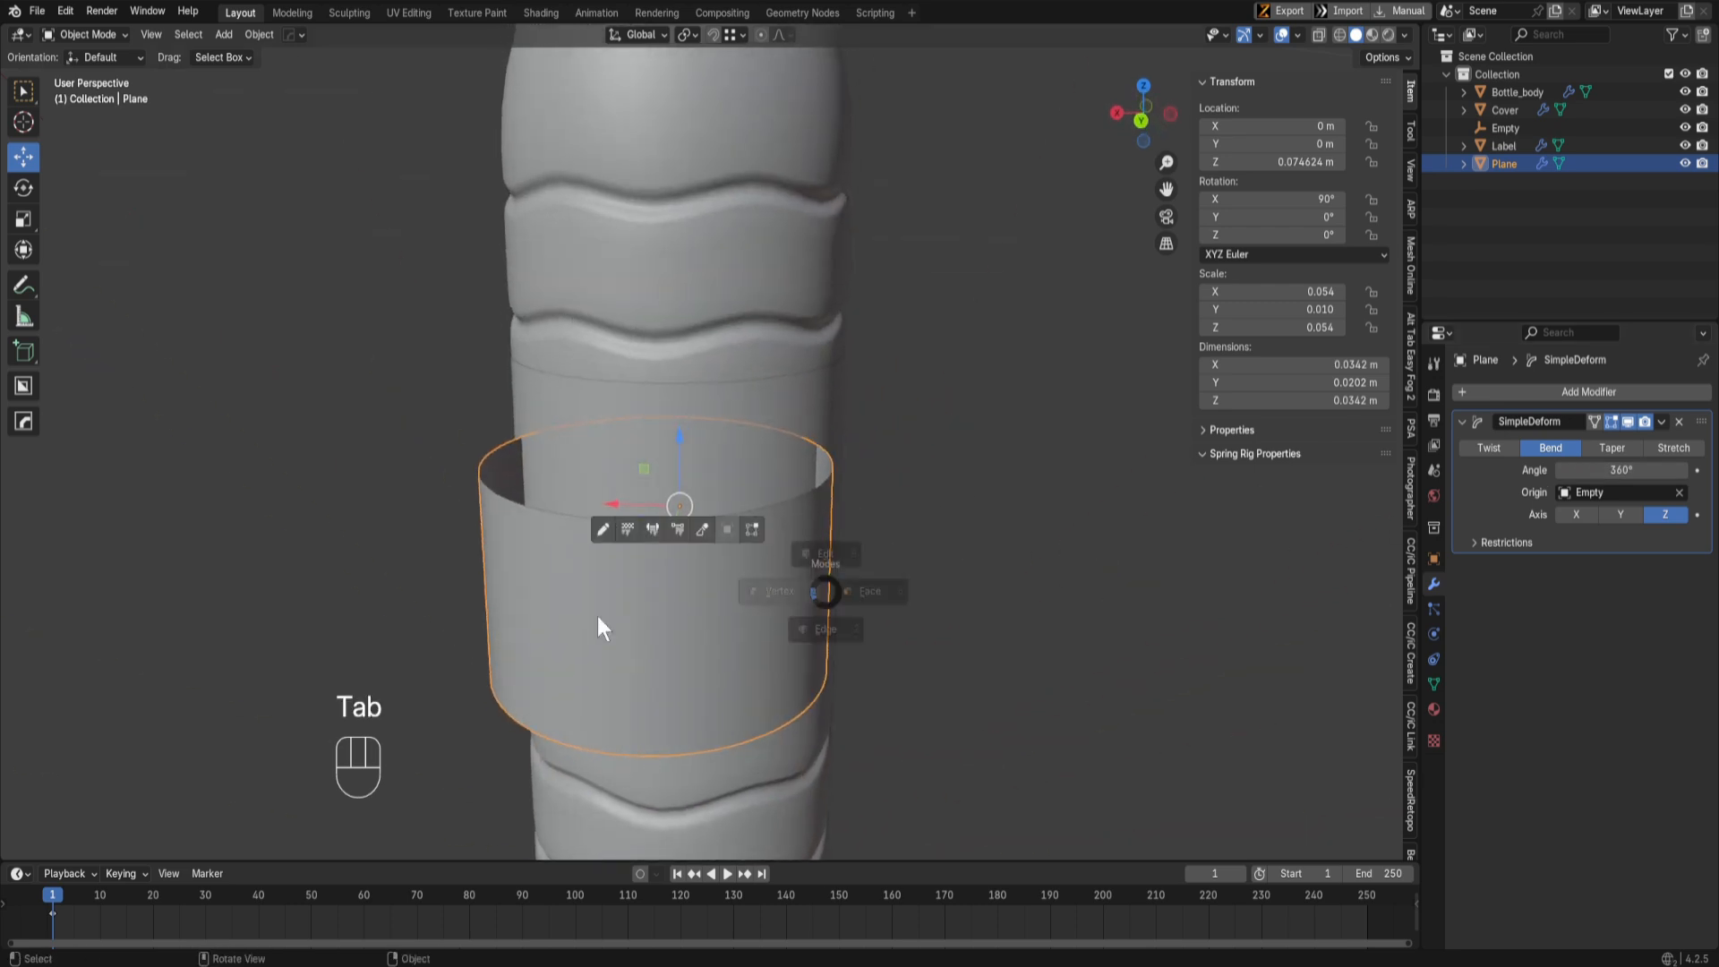
pyautogui.moveTo(142, 381); pyautogui.dragTo(198, 662)
pyautogui.moveTo(203, 653); pyautogui.dragTo(418, 507, button='middle')
pyautogui.scroll(2, 208, 484)
pyautogui.scroll(-1, 181, 529)
pyautogui.press('Tab')
pyautogui.scroll(-3, 1049, 507)
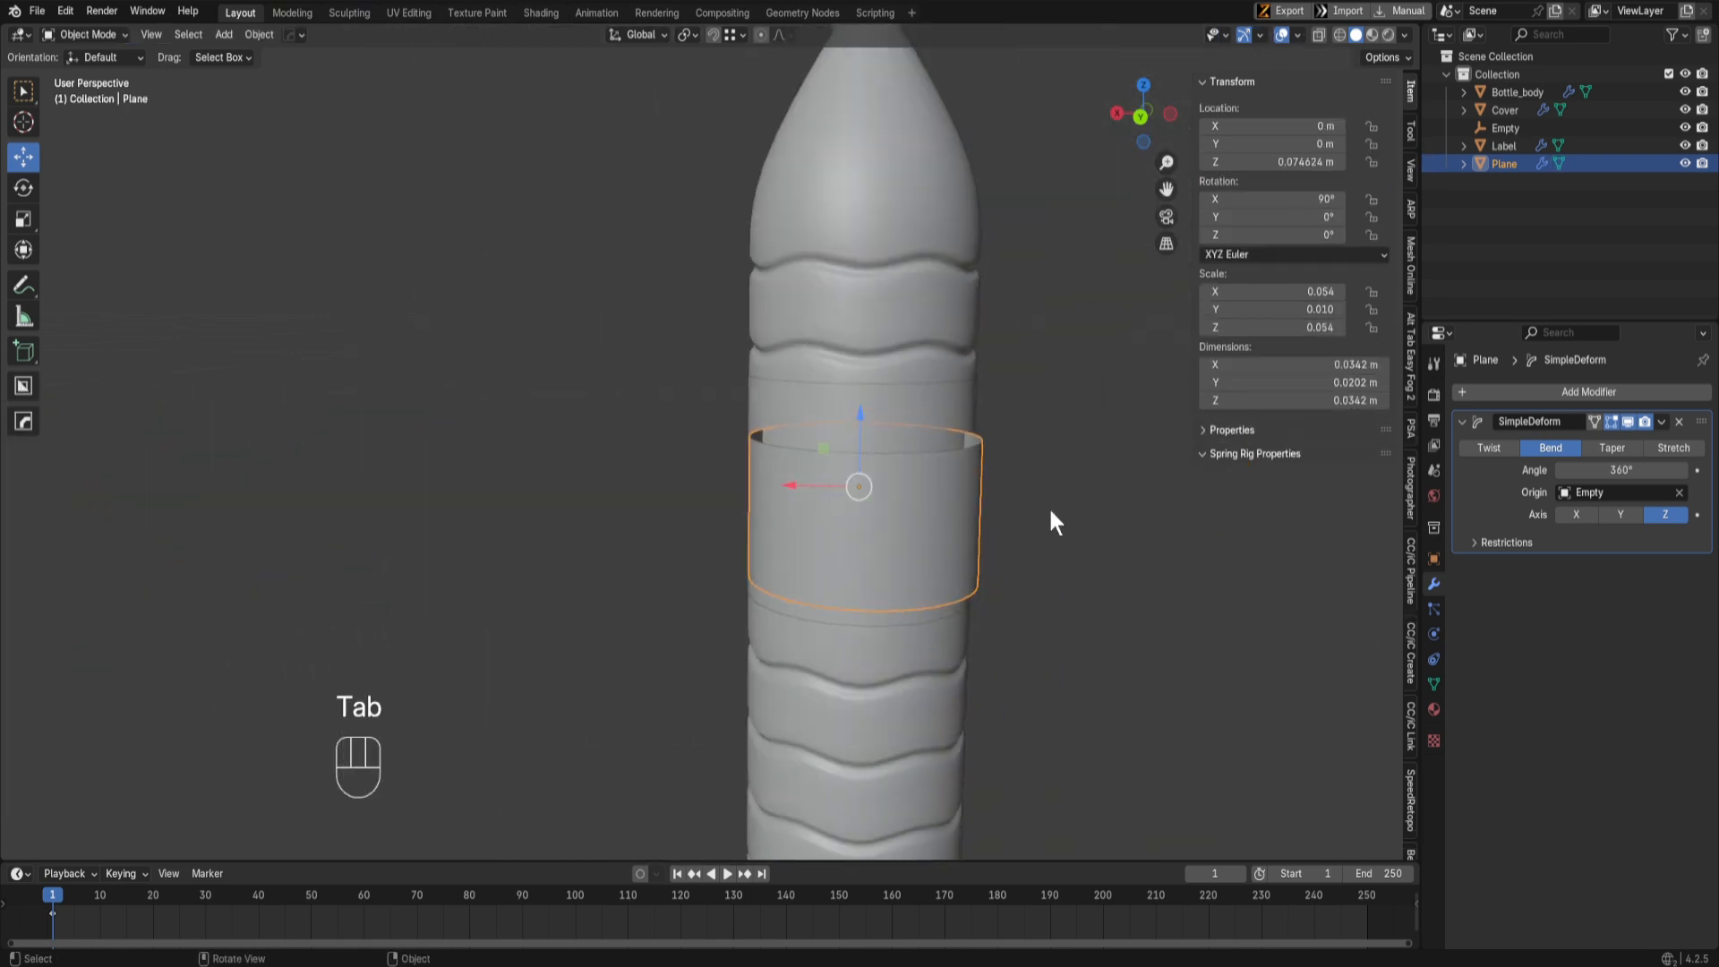
# Step: Open the ring up to a bend angle of about 110° and hide the plane
pyautogui.moveTo(1049, 507); pyautogui.dragTo(1155, 501, button='middle')
pyautogui.moveTo(1621, 469); pyautogui.dragTo(1528, 470)
pyautogui.moveTo(1010, 586); pyautogui.dragTo(1161, 588, button='middle')
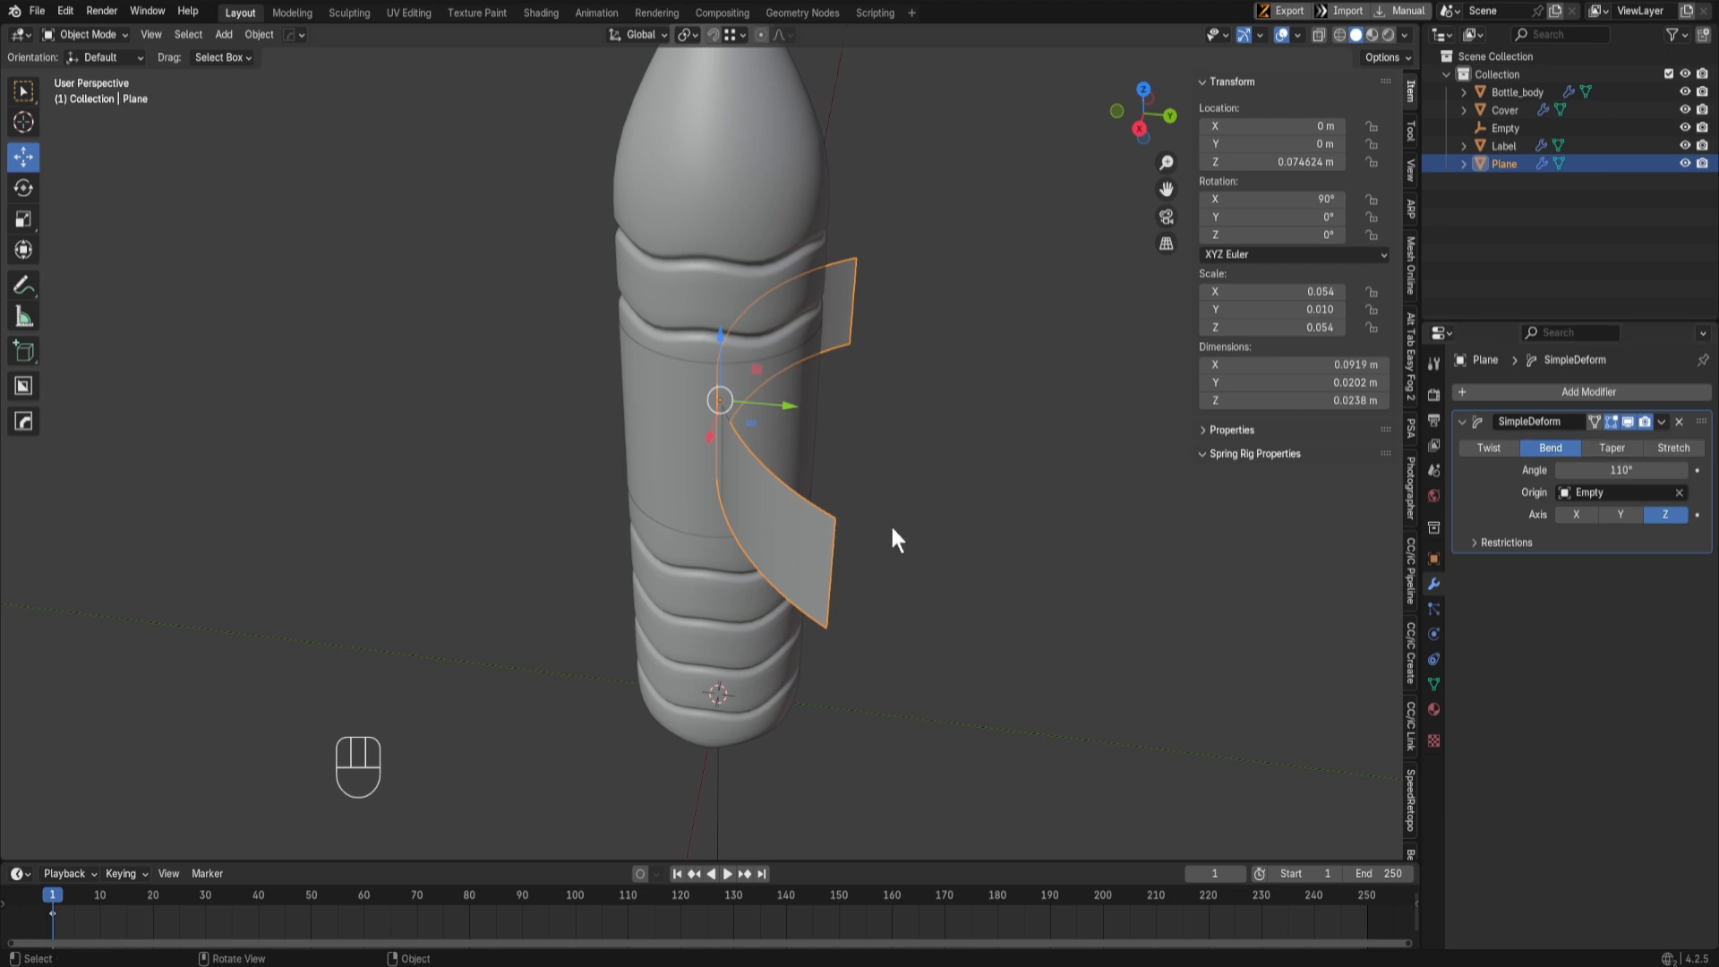
pyautogui.press('h')
pyautogui.moveTo(894, 524); pyautogui.dragTo(868, 528, button='middle')
# Step: Select the label and open it in the UV Editing workspace, framed on the label
pyautogui.click(602, 437)
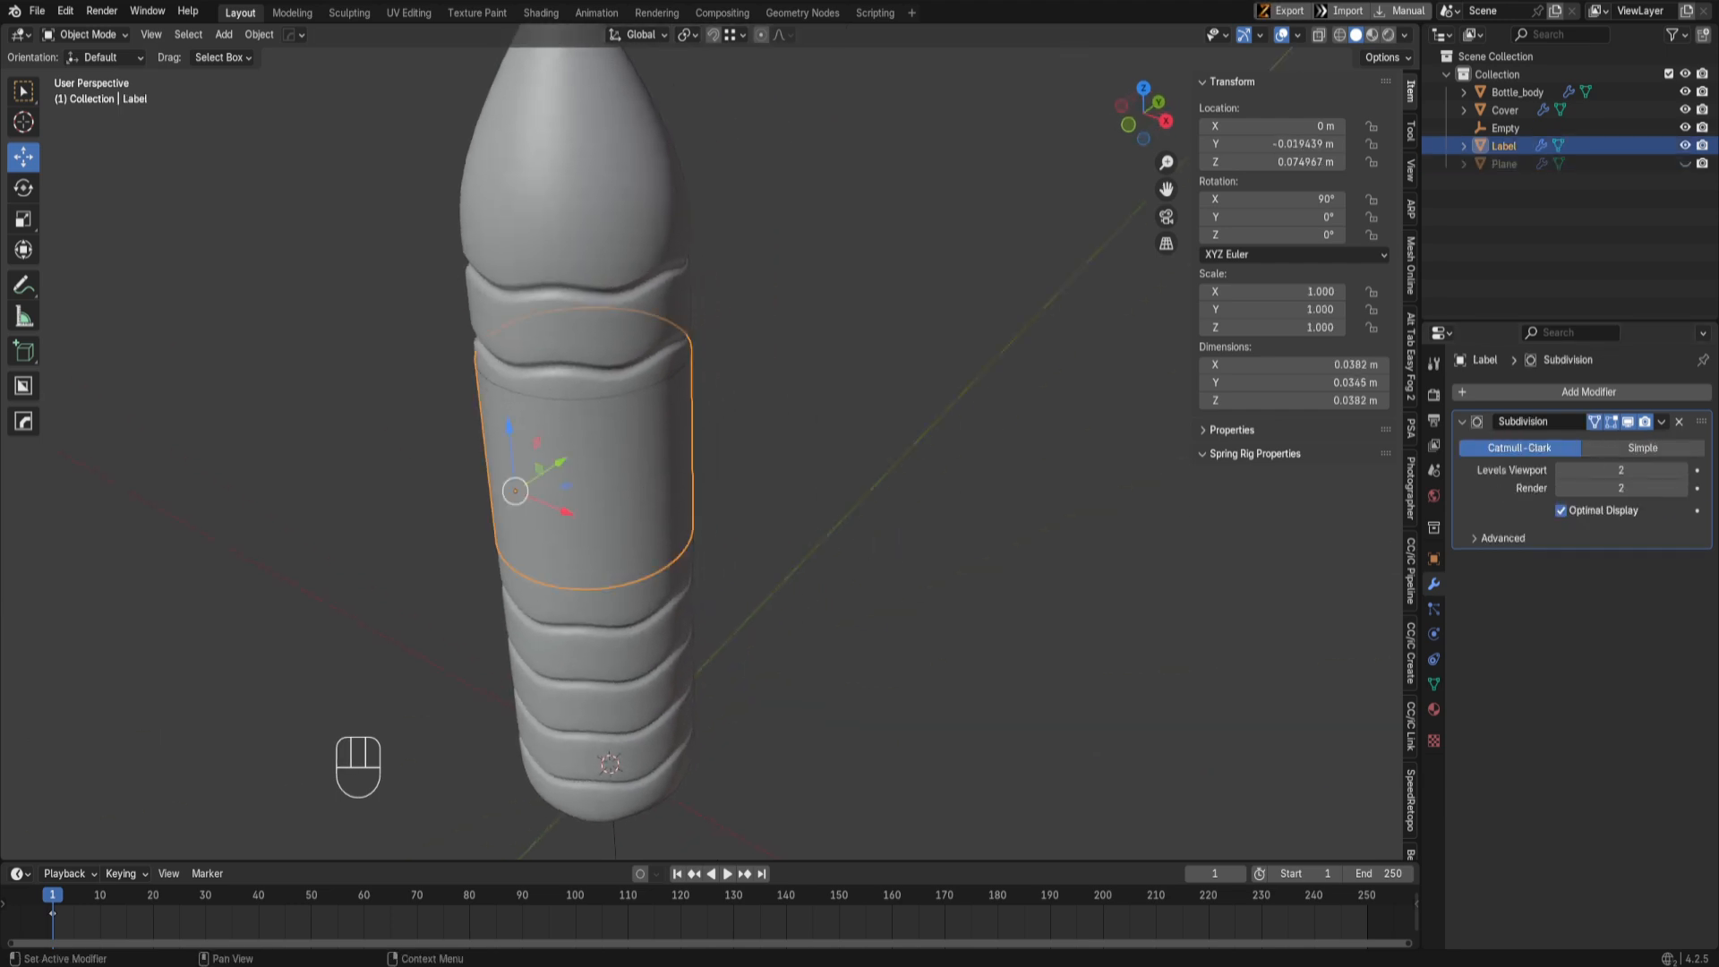
pyautogui.moveTo(834, 512); pyautogui.dragTo(833, 488, button='middle')
pyautogui.click(404, 13)
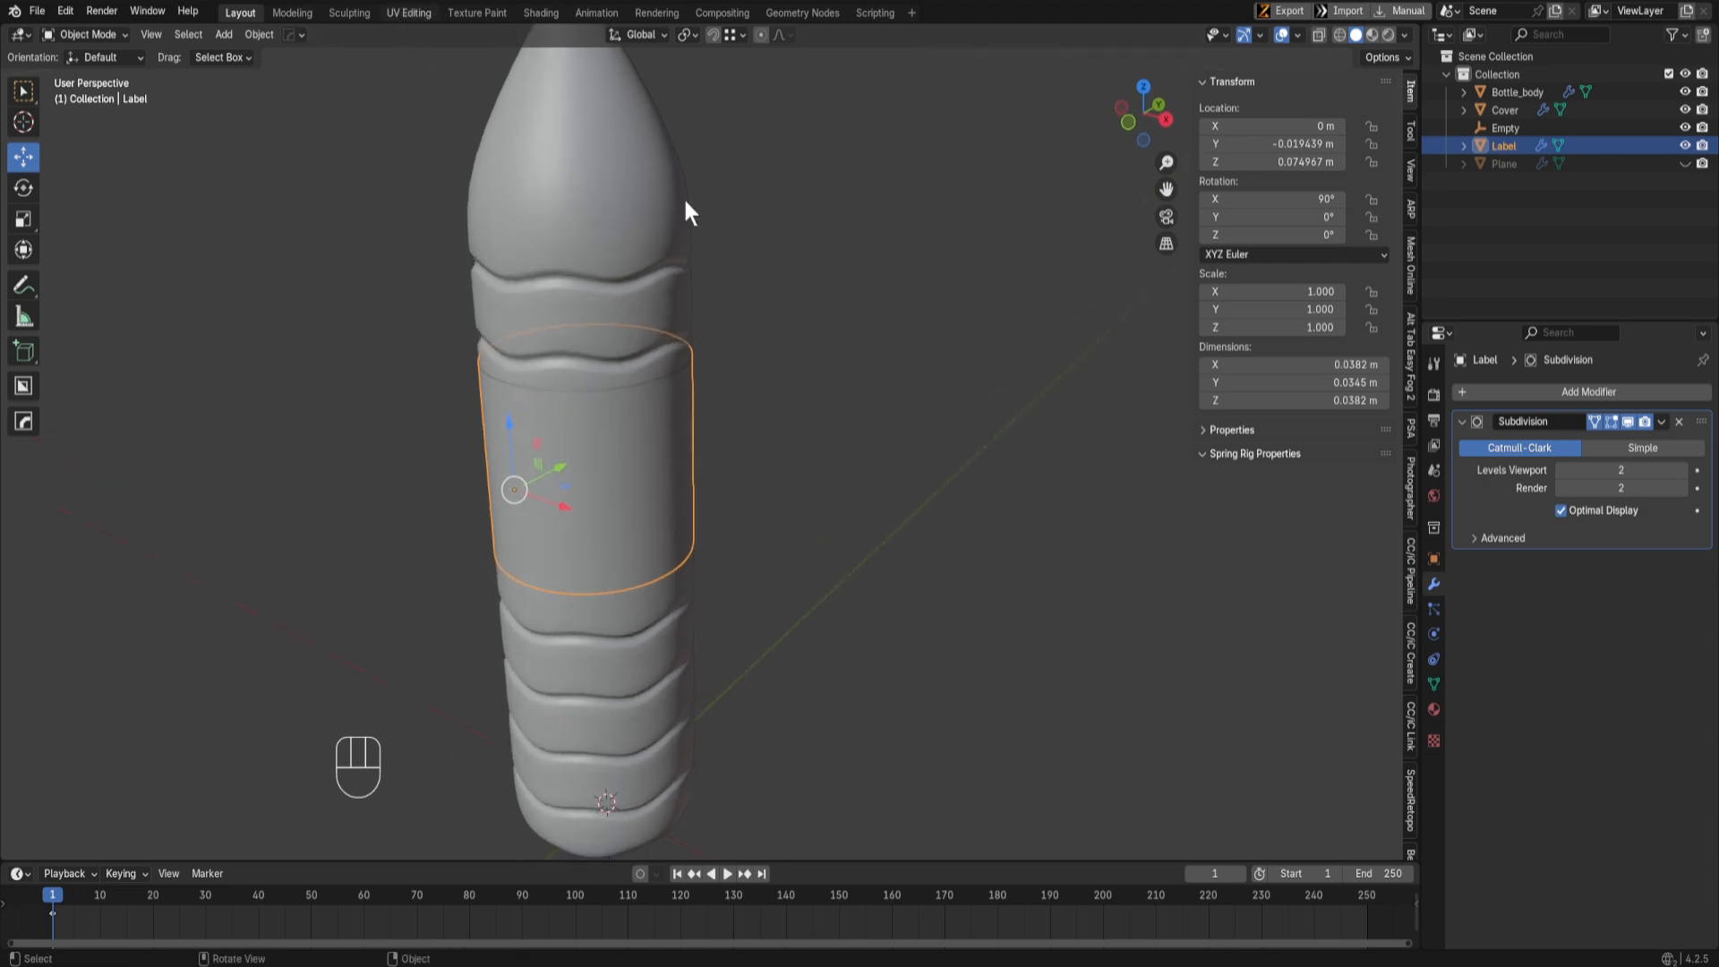
pyautogui.scroll(5, 218, 473)
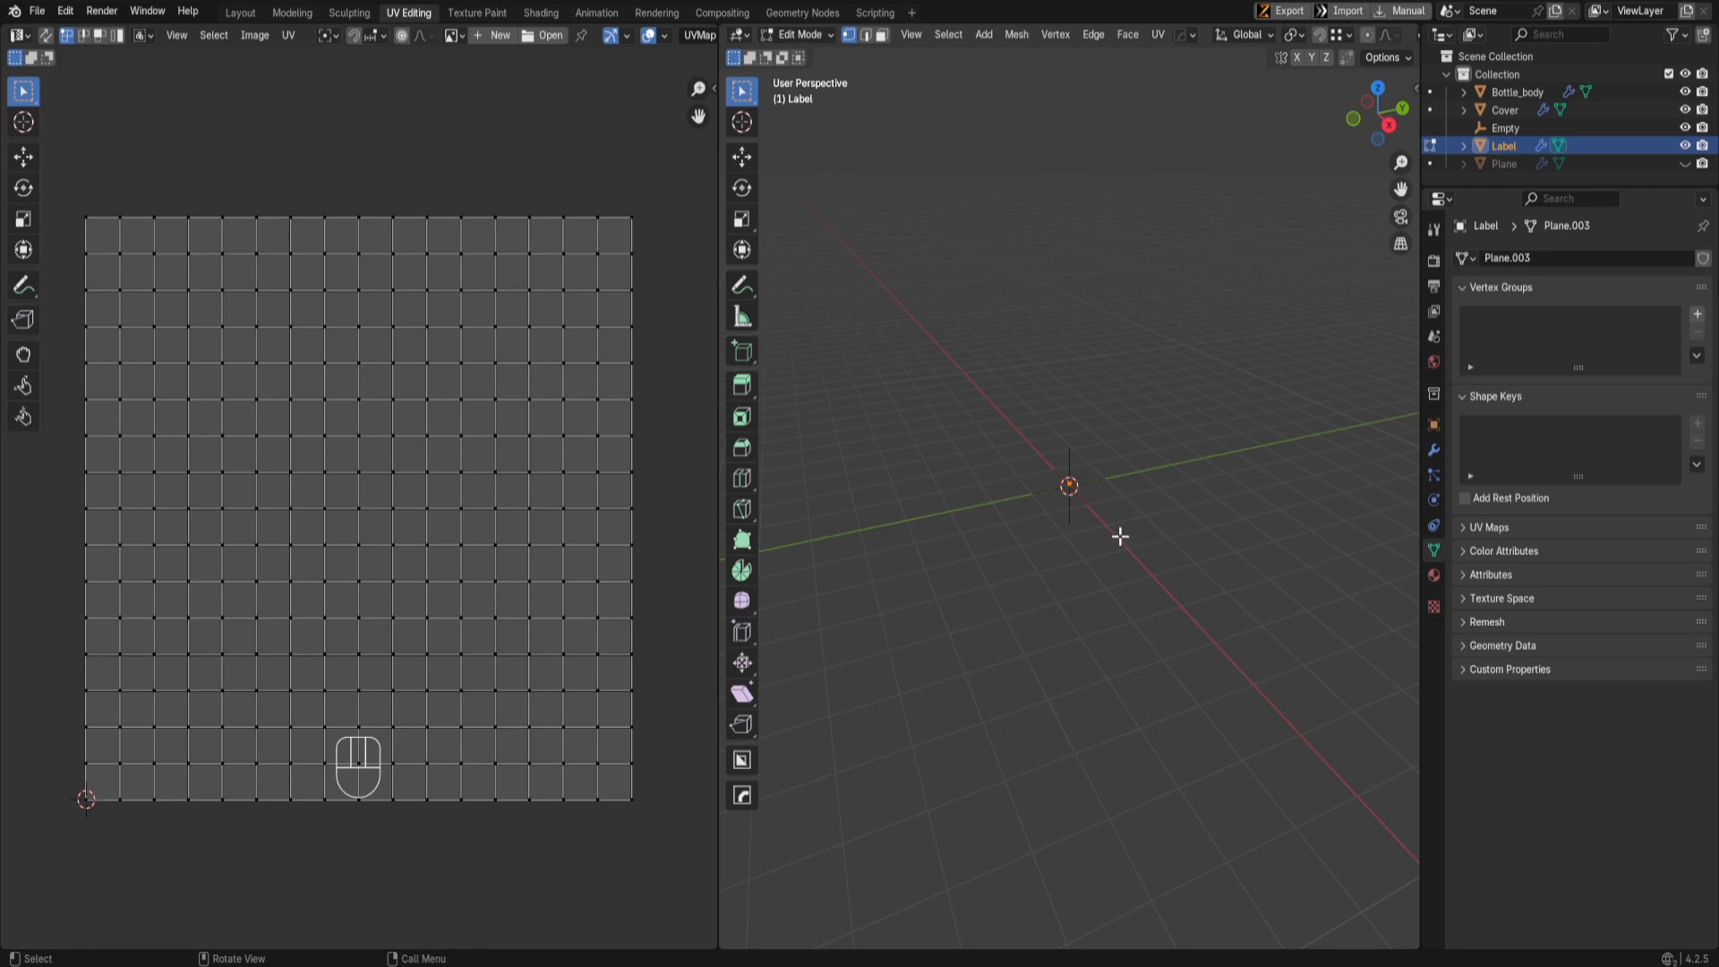
pyautogui.press('KP_Decimal')
pyautogui.scroll(-1, 1128, 560)
pyautogui.moveTo(1159, 568); pyautogui.dragTo(1113, 534, button='middle')
# Step: Select an inner block of the label's UV island to examine the layout, and deselect the mesh
pyautogui.moveTo(141, 271); pyautogui.dragTo(475, 709)
pyautogui.moveTo(450, 645)
pyautogui.mouseDown(button='middle')
pyautogui.moveTo(435, 625)
pyautogui.moveTo(476, 662)
pyautogui.mouseUp(button='middle')
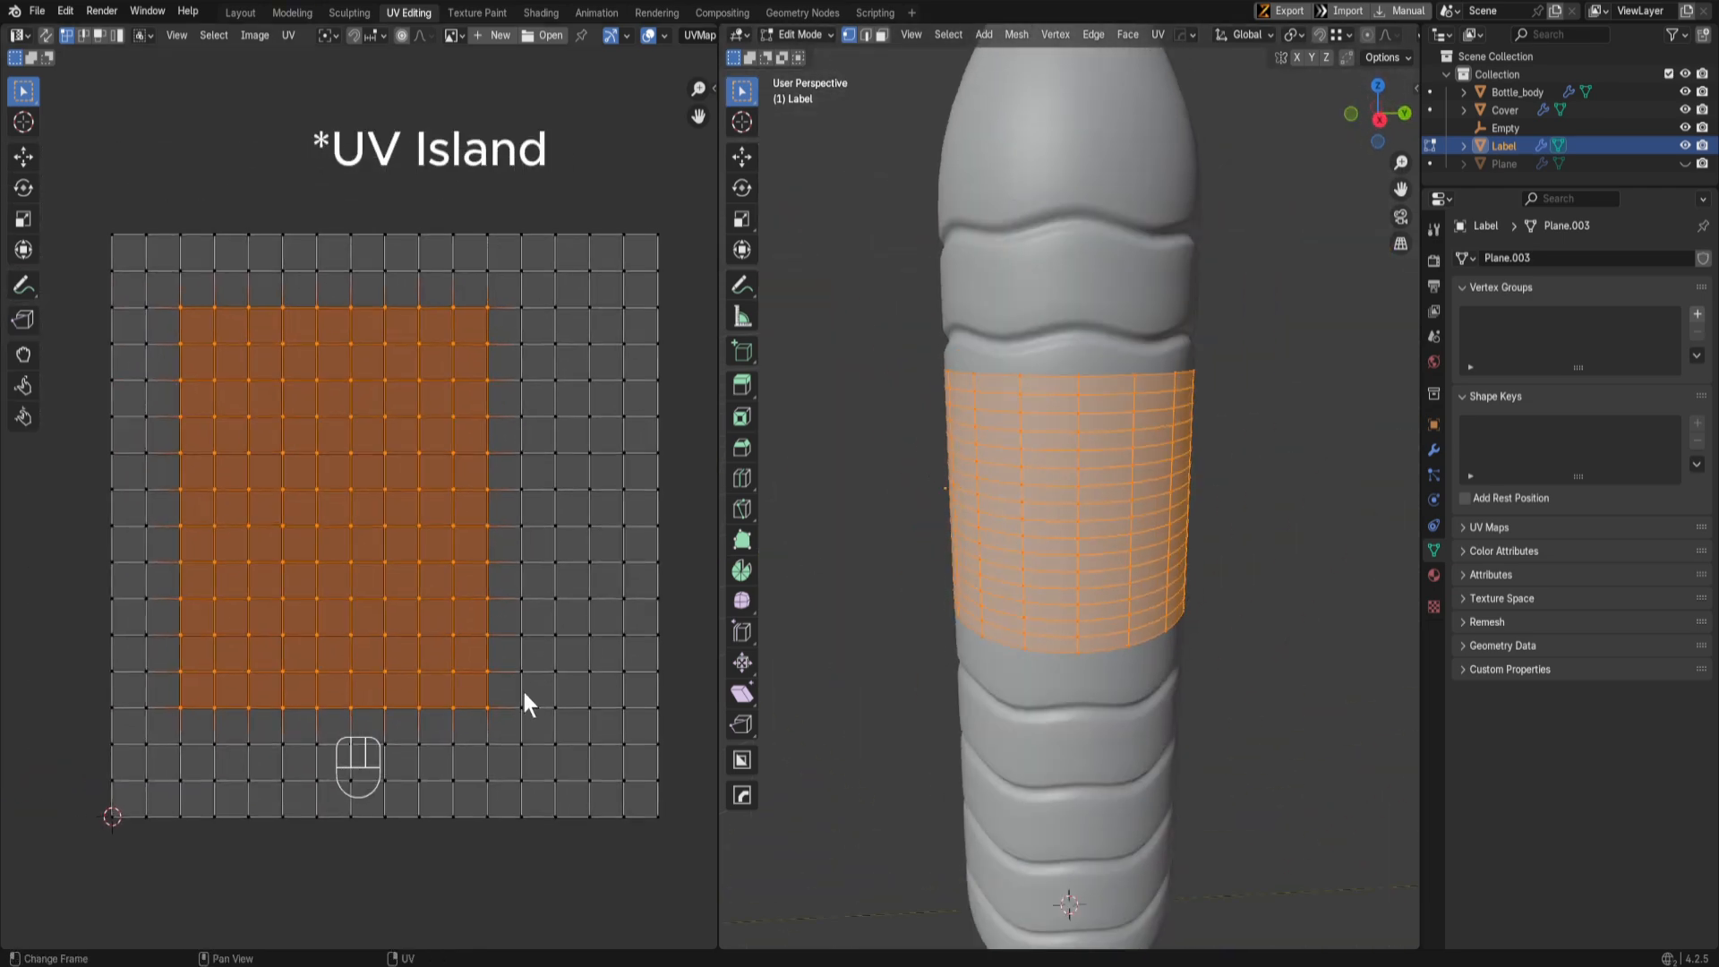
pyautogui.scroll(-3, 476, 514)
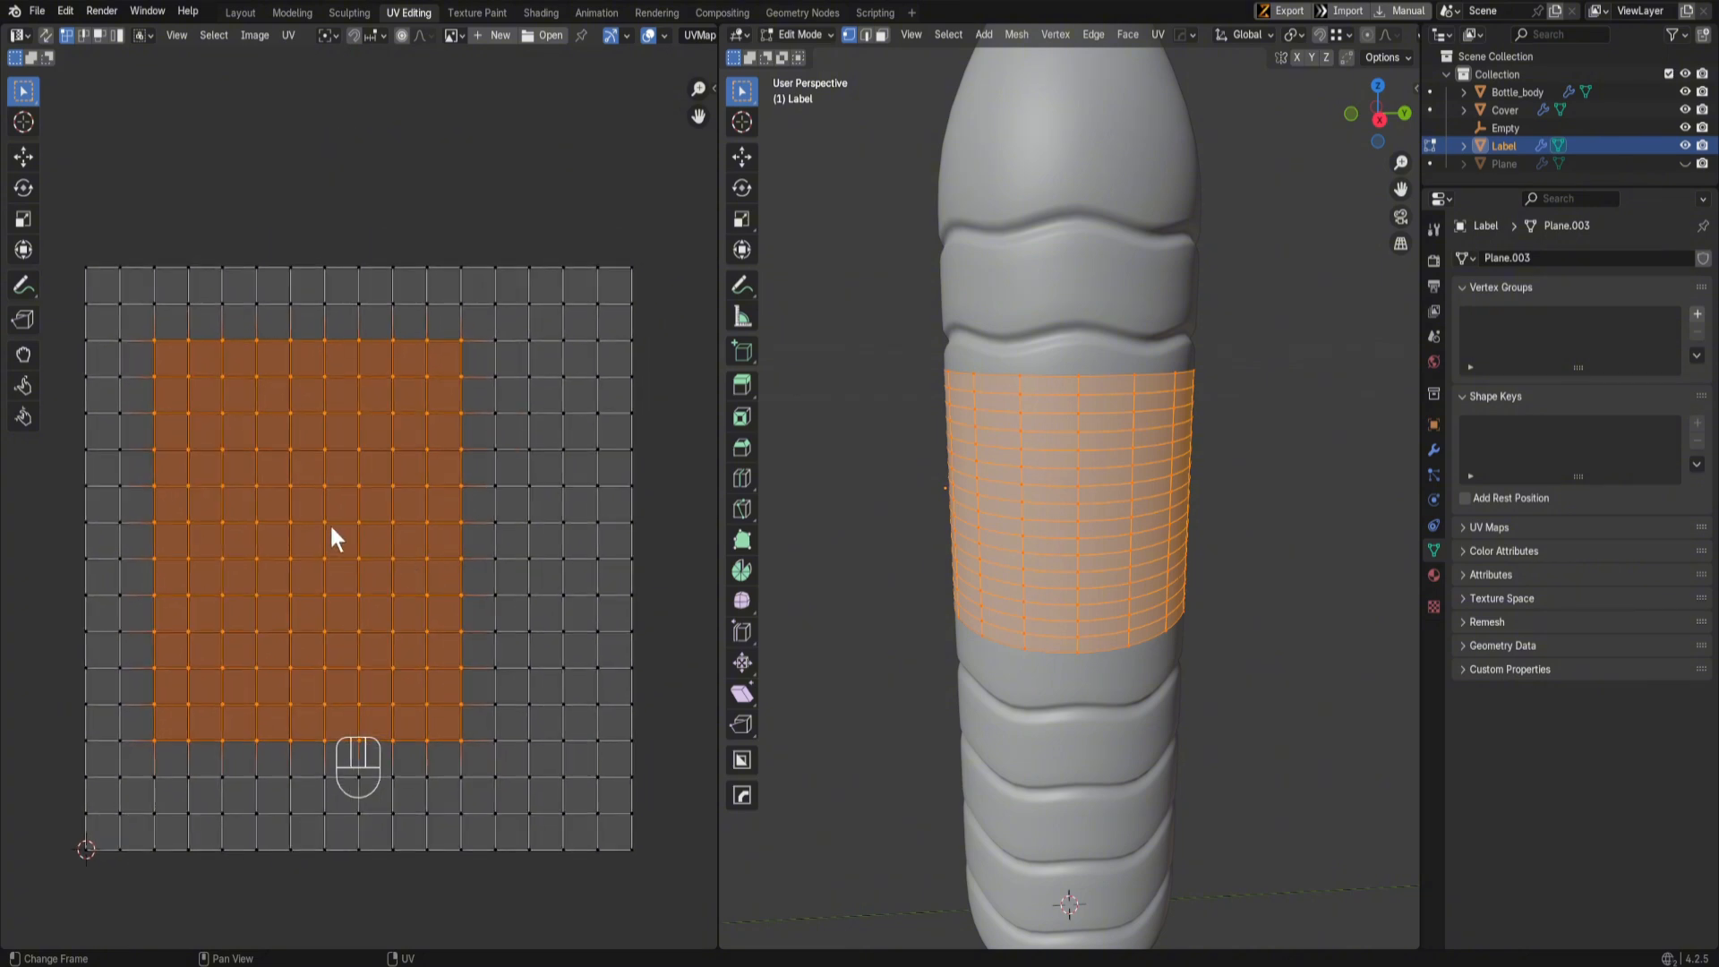
pyautogui.moveTo(1162, 537); pyautogui.dragTo(1071, 576, button='middle')
pyautogui.press('Tab')
pyautogui.press('Tab')
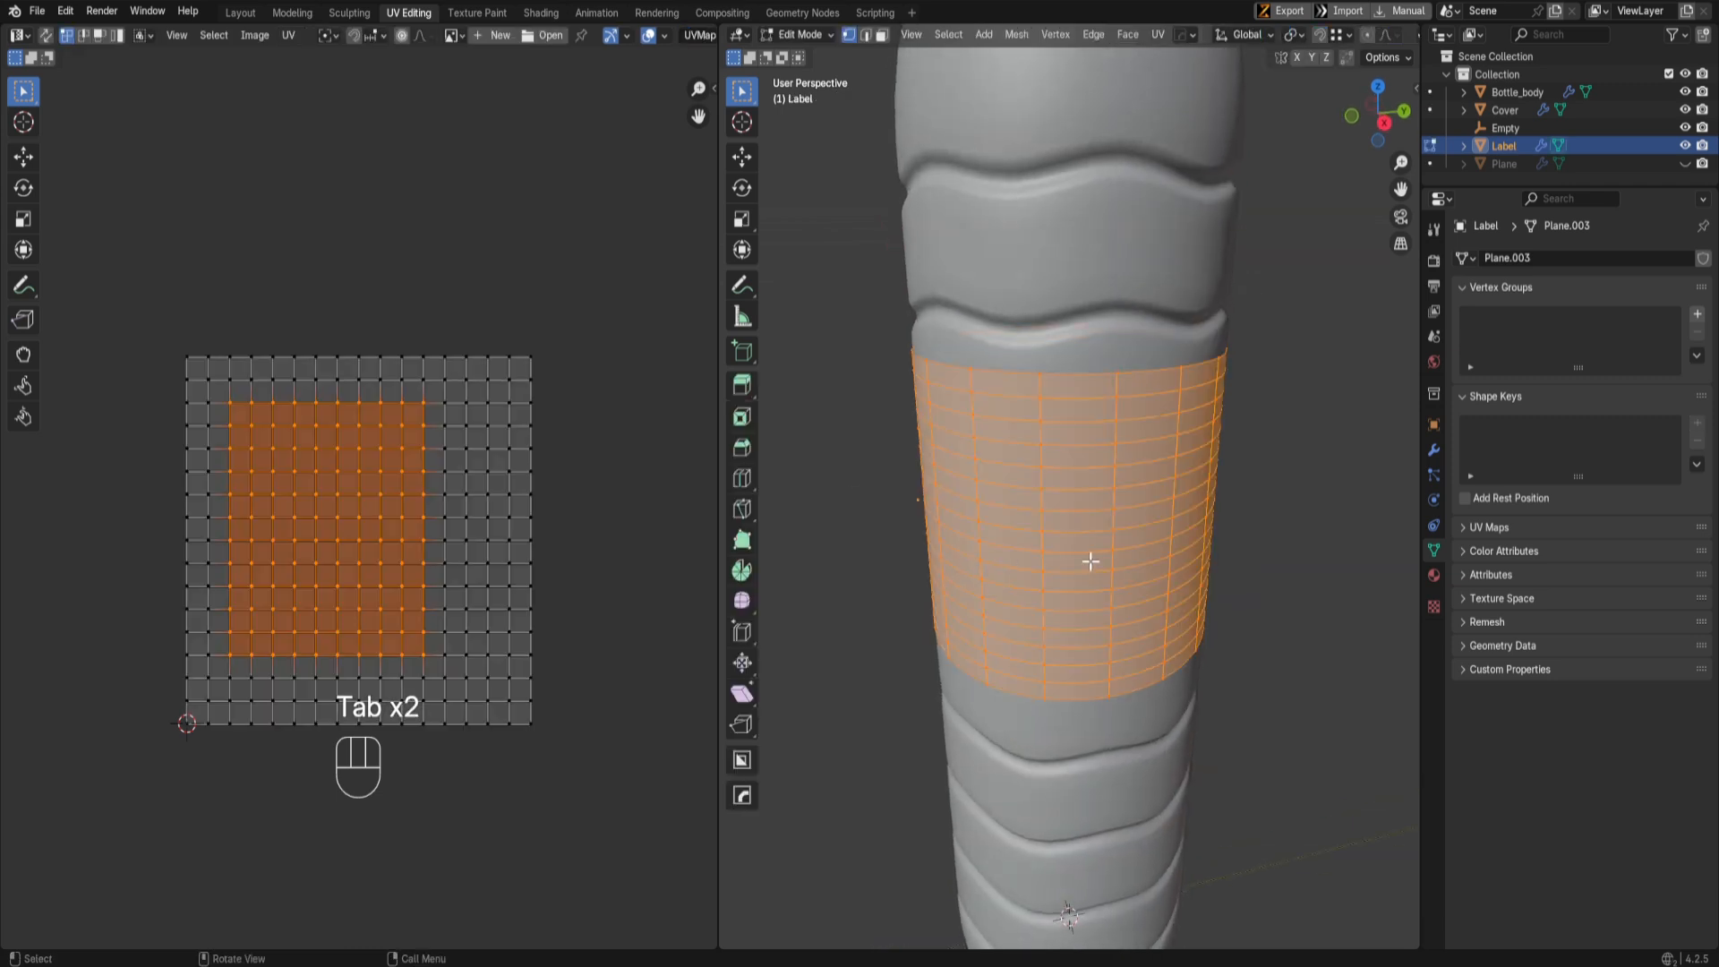
pyautogui.click(1304, 588)
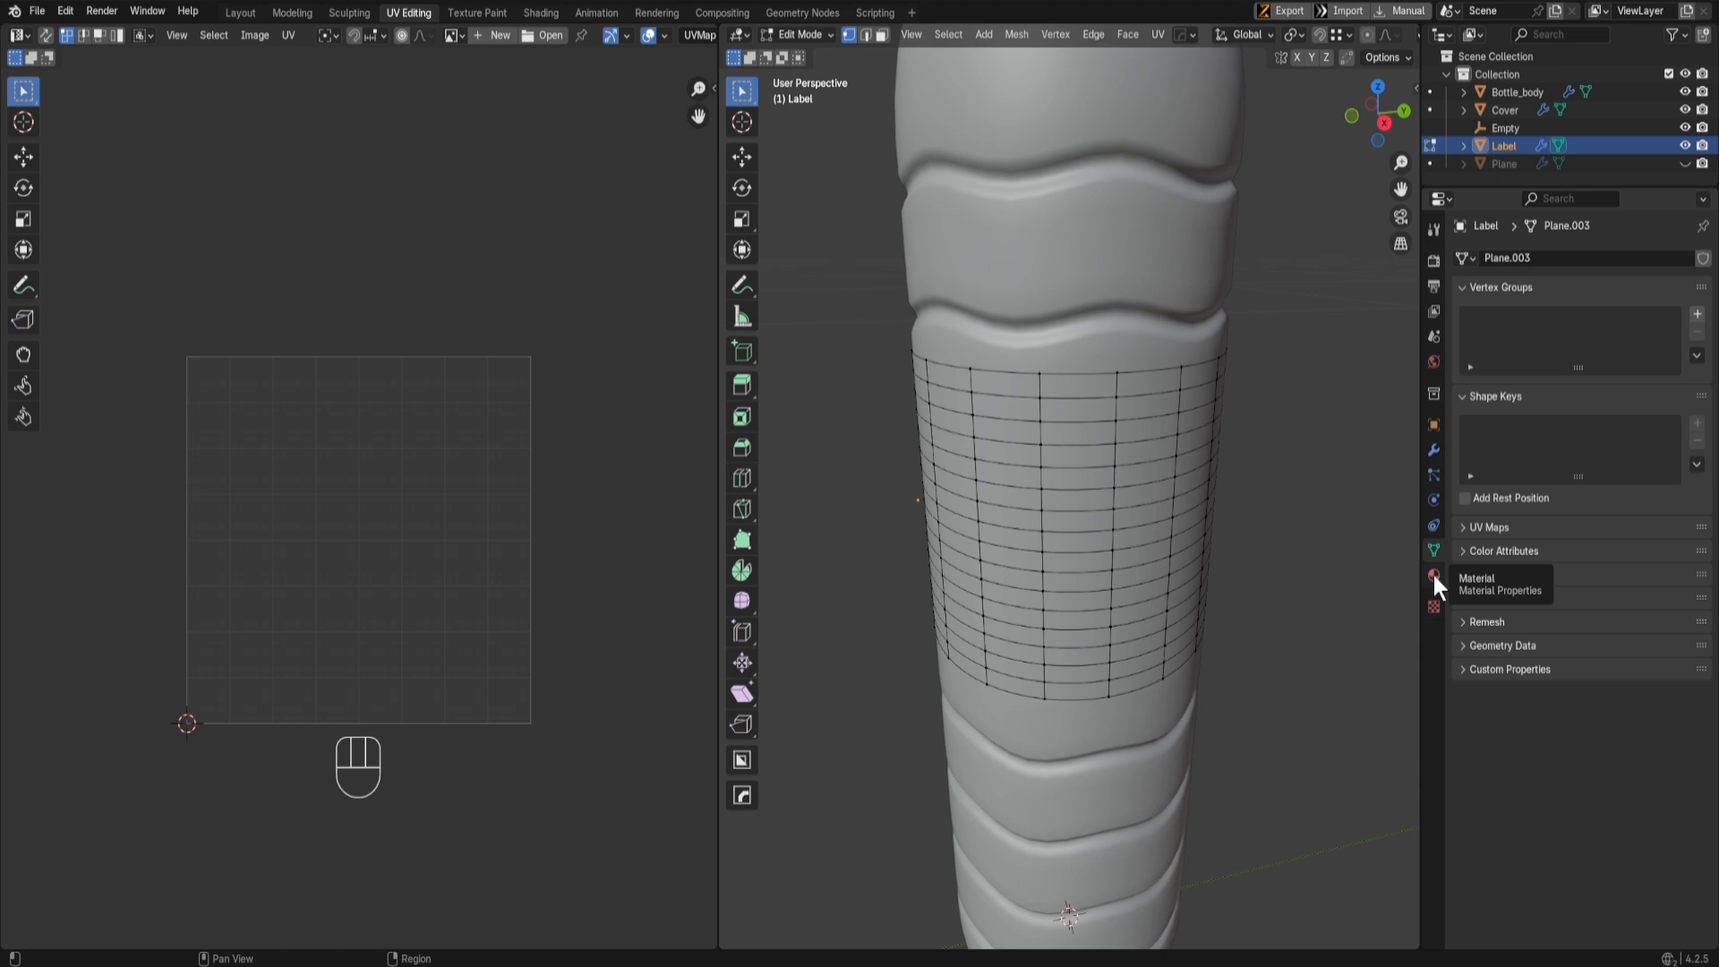
# Step: Unwrap the whole label mesh with Smart UV Project, using a 66° angle limit and axis-aligned (vertical) rotation
pyautogui.press('a')
pyautogui.moveTo(1091, 491); pyautogui.dragTo(1085, 473, button='middle')
pyautogui.scroll(-5, 1085, 466)
pyautogui.press('u')
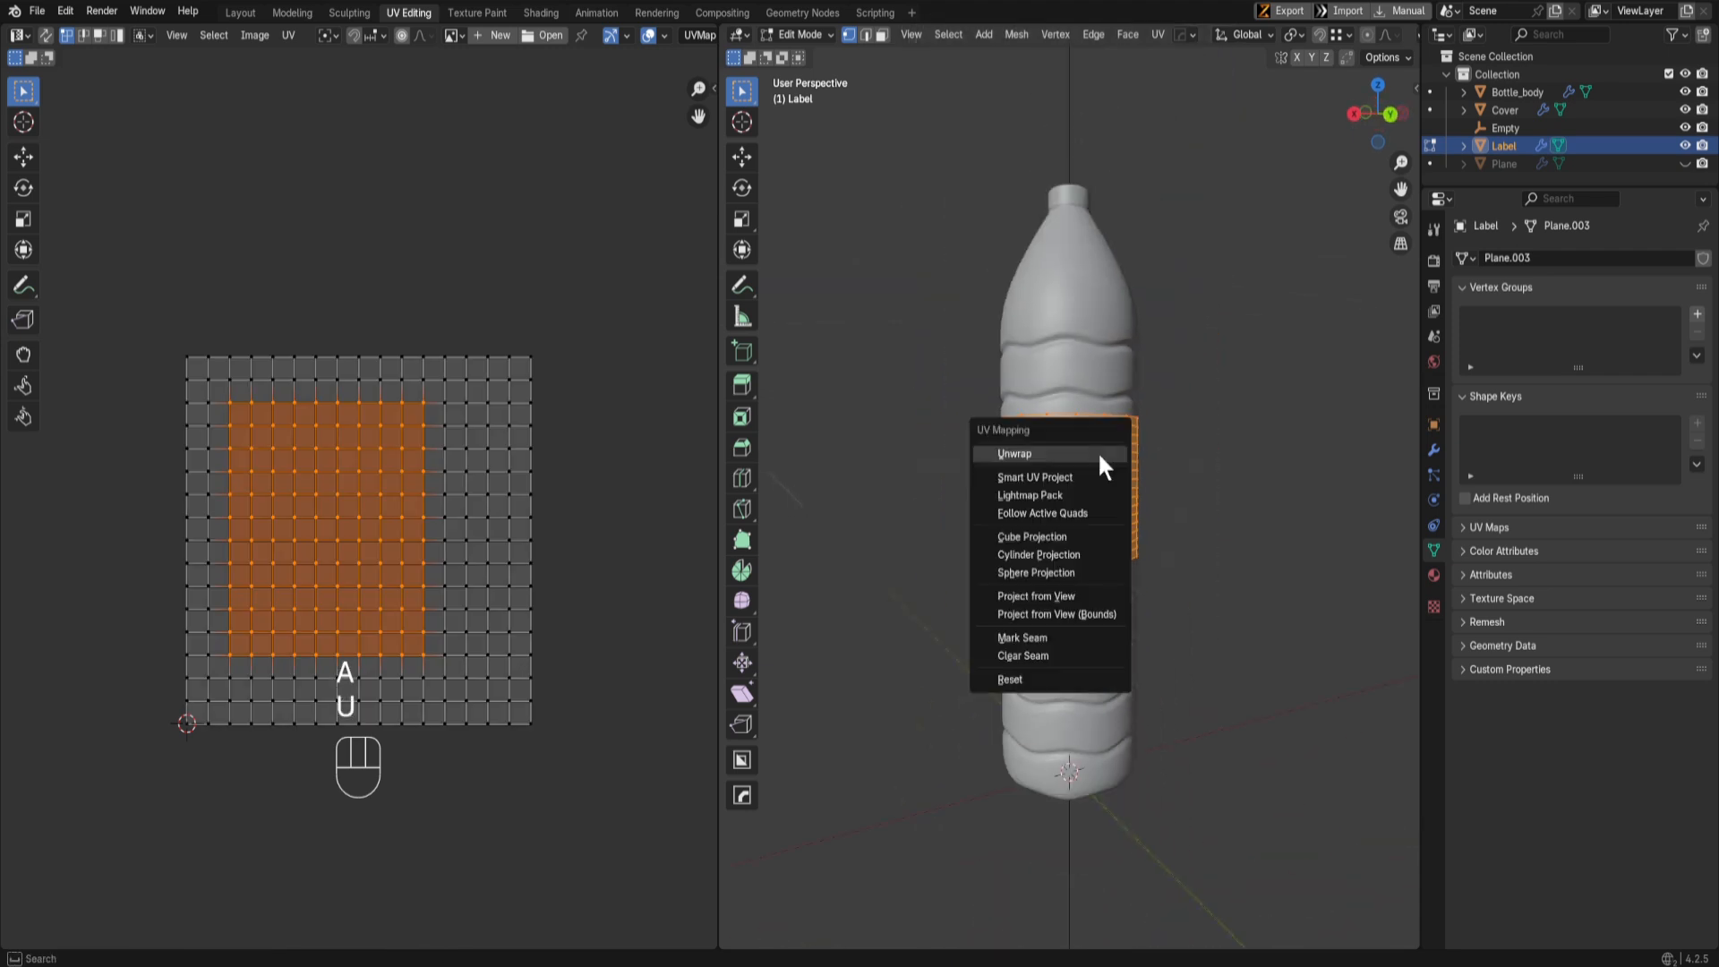
pyautogui.click(1083, 476)
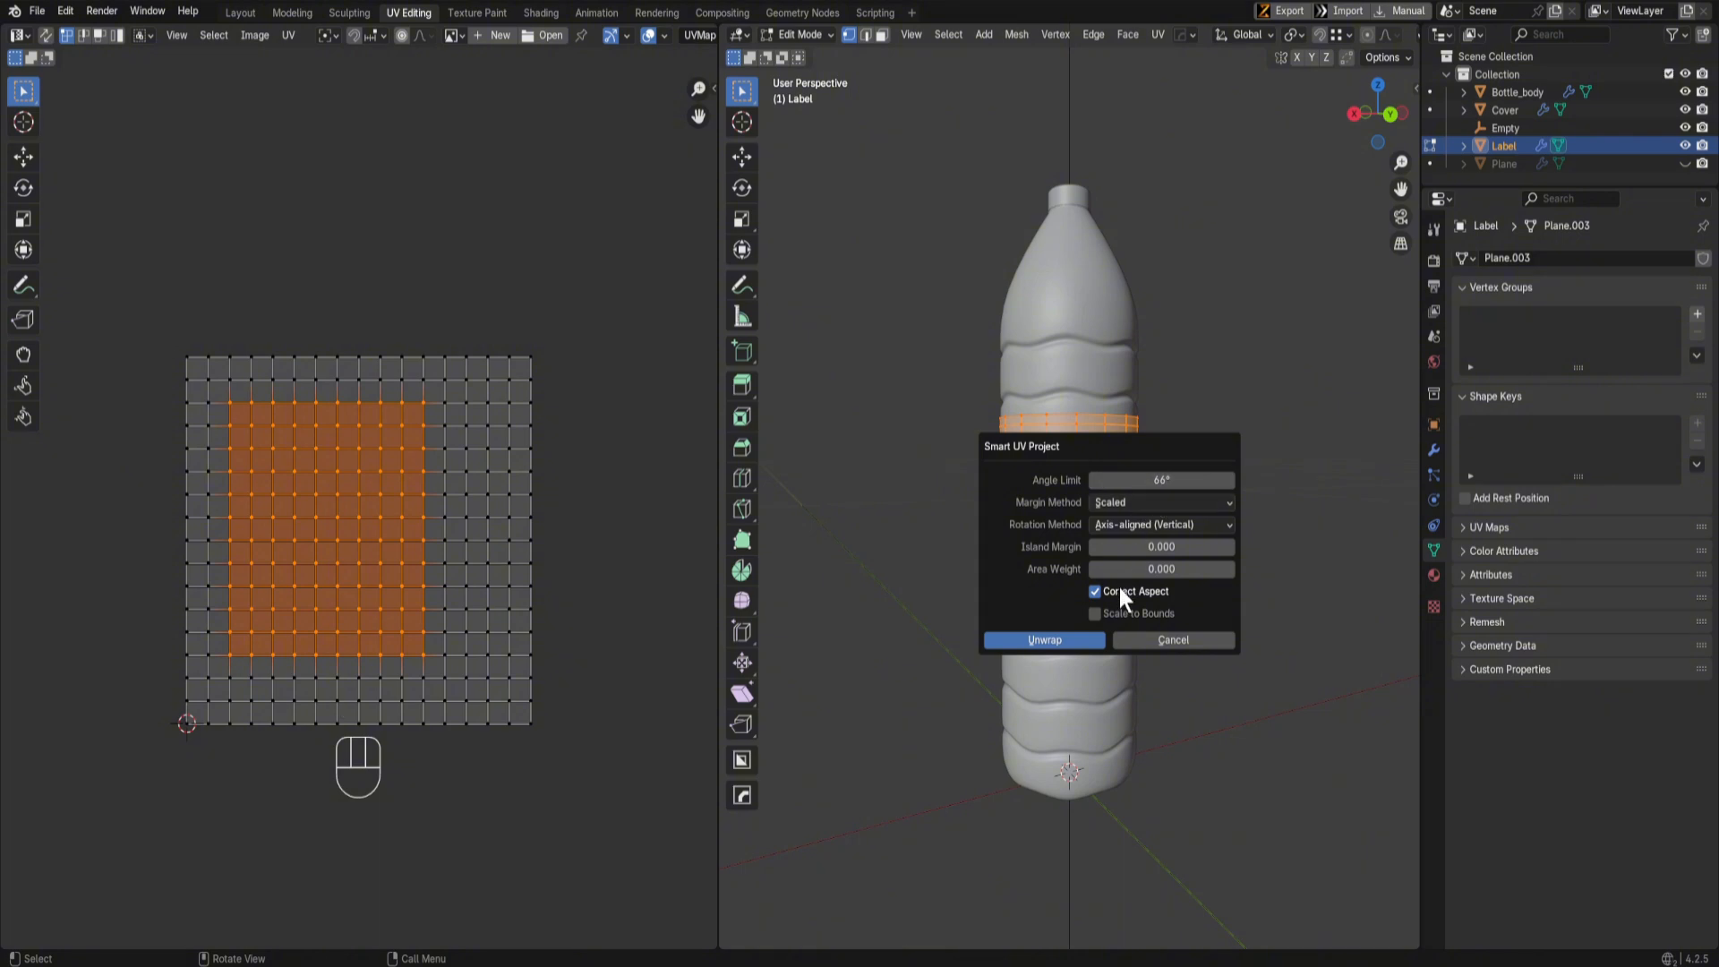
pyautogui.click(1056, 641)
pyautogui.scroll(5, 208, 632)
pyautogui.scroll(-2, 209, 637)
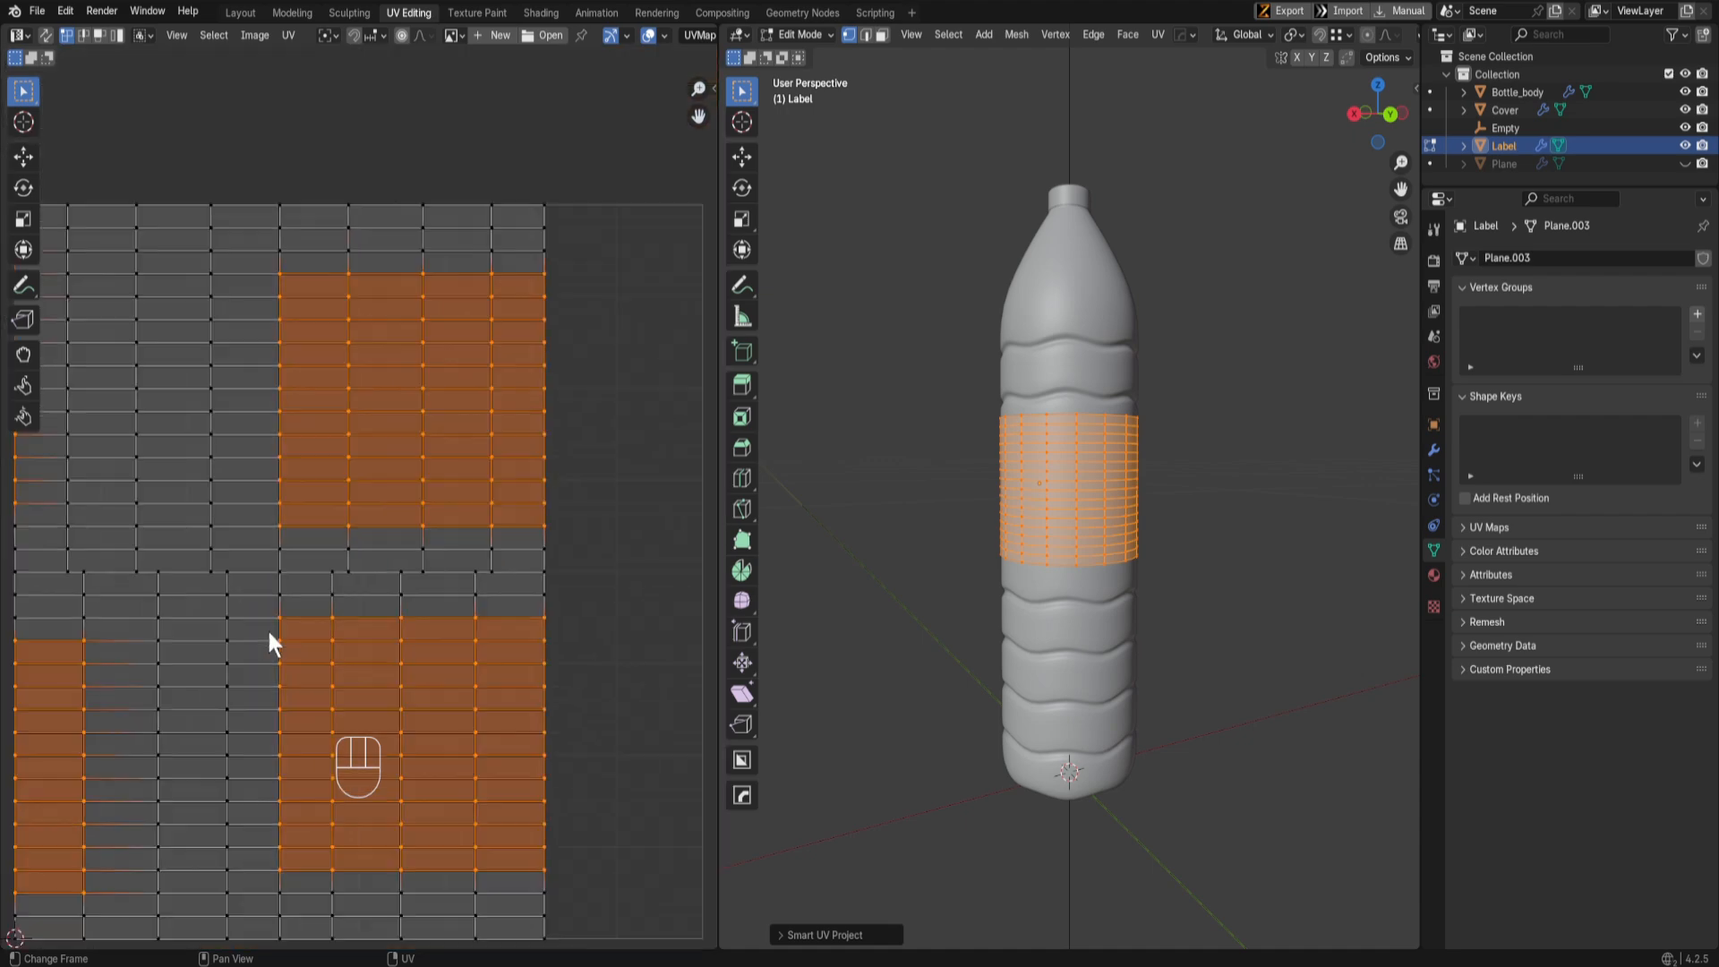
# Step: Leave the label's Edit Mode and add a UV sphere to the scene
pyautogui.press('Tab')
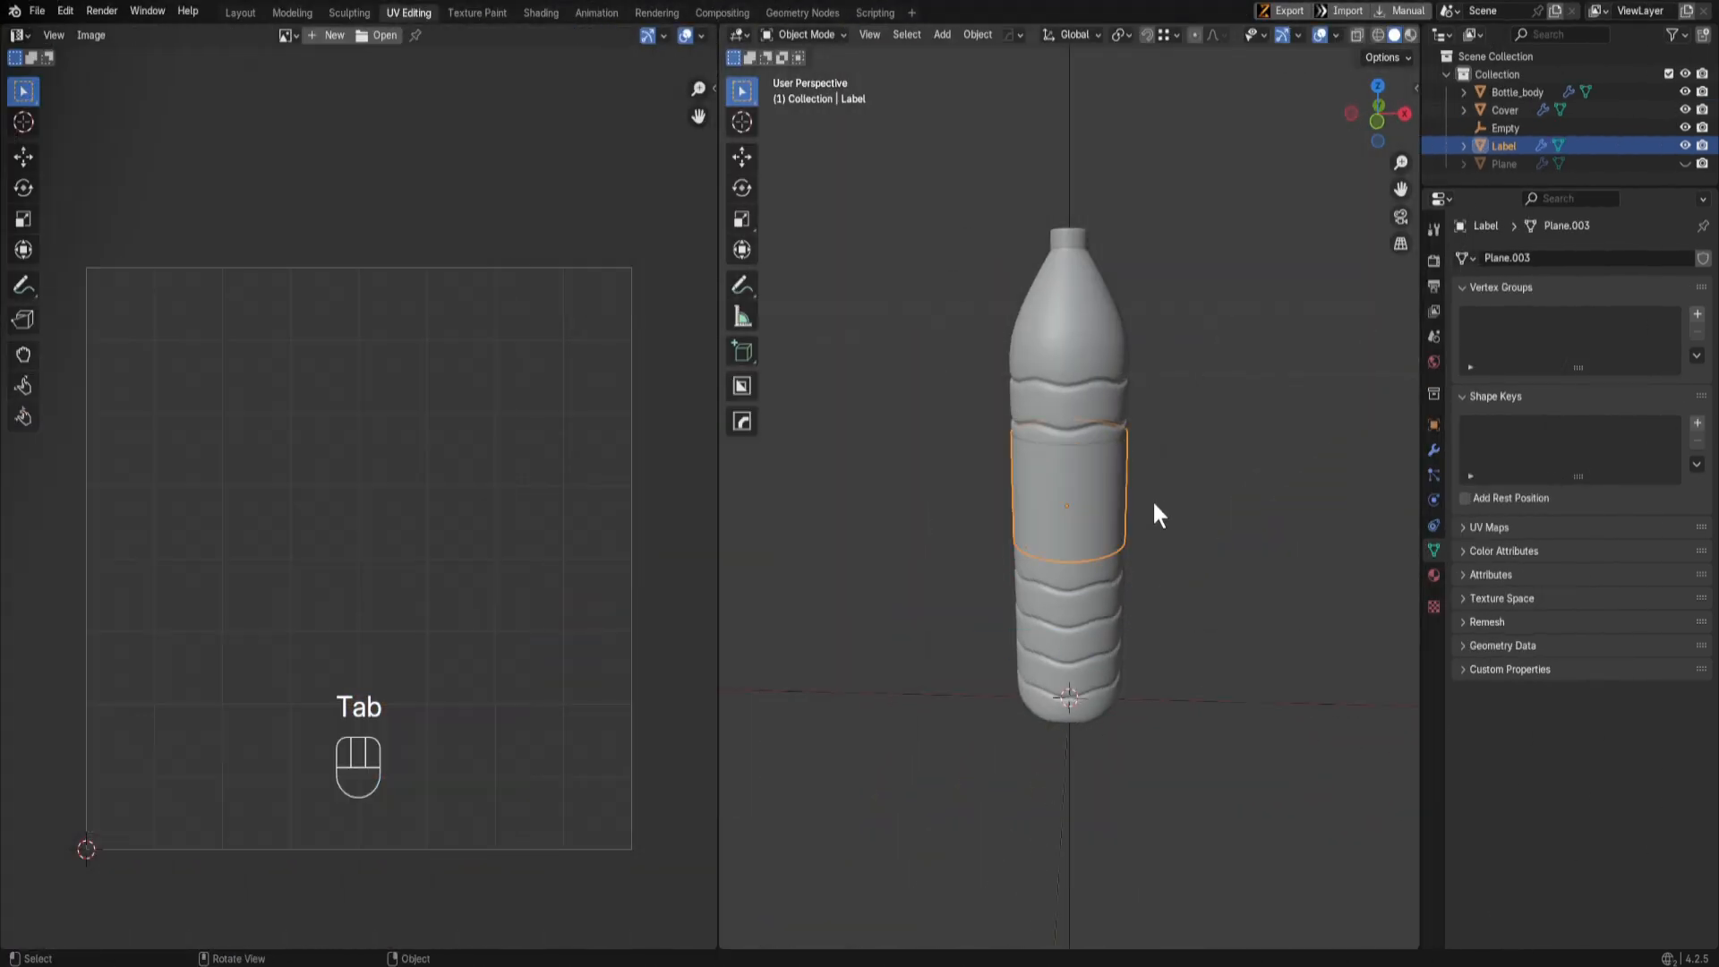
pyautogui.moveTo(1152, 499); pyautogui.dragTo(1196, 652, button='middle')
pyautogui.hotkey('shift', 'a')
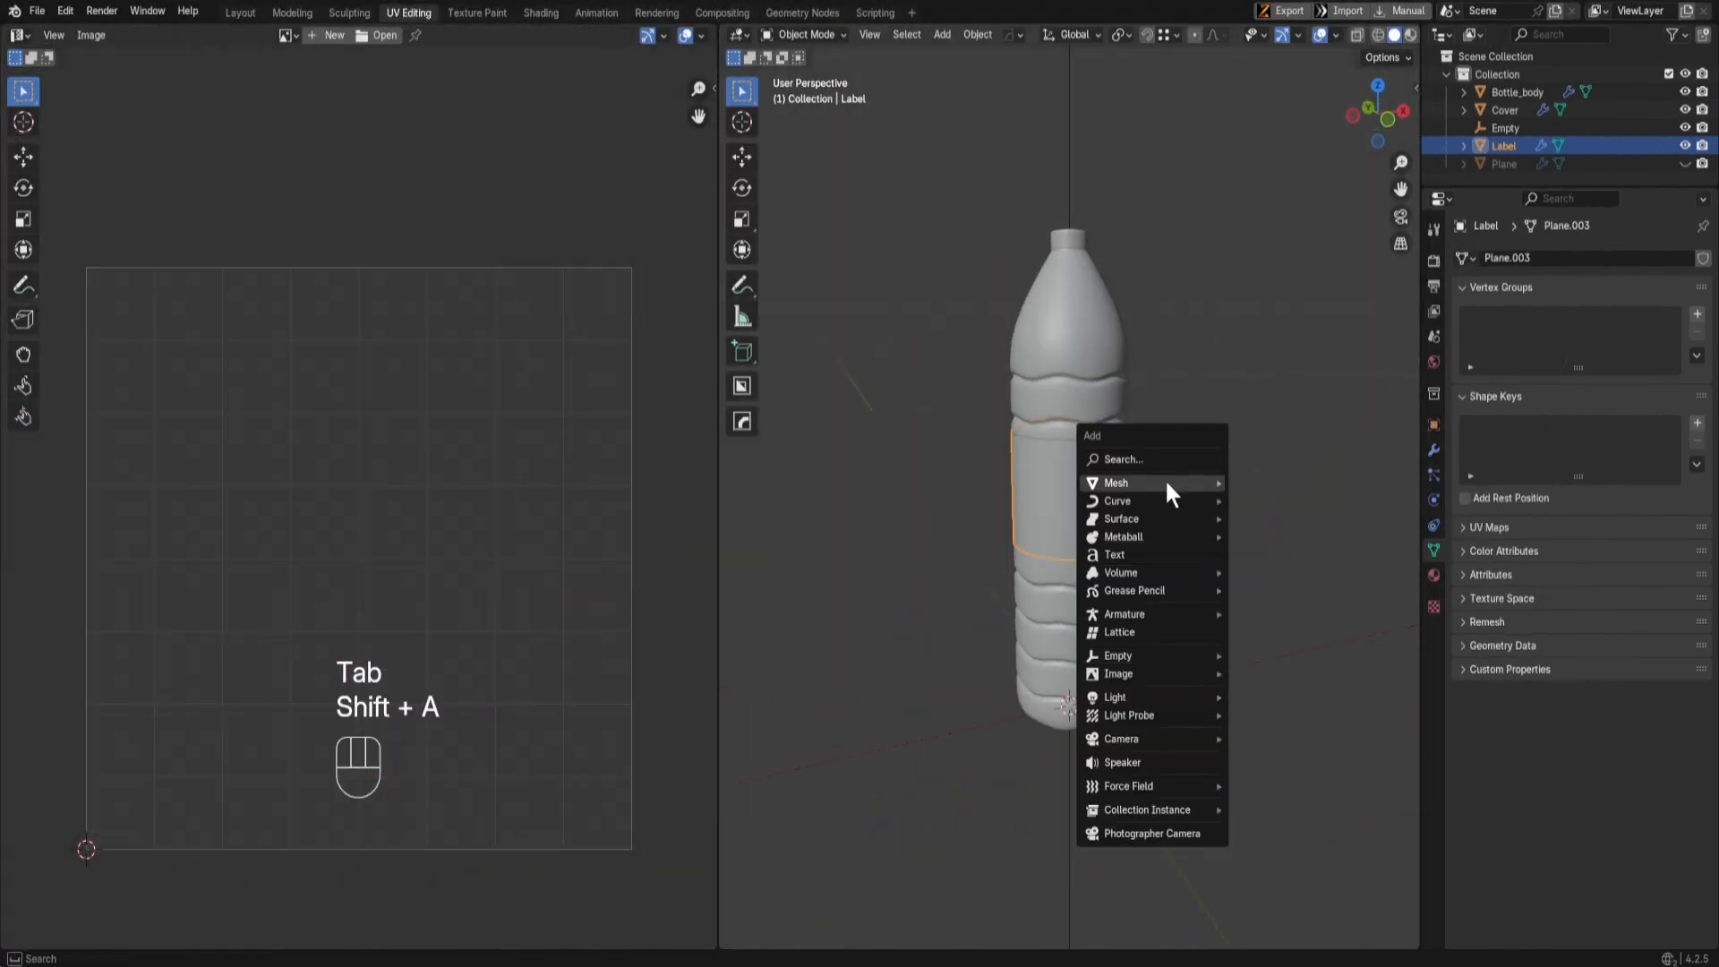
pyautogui.moveTo(1164, 480)
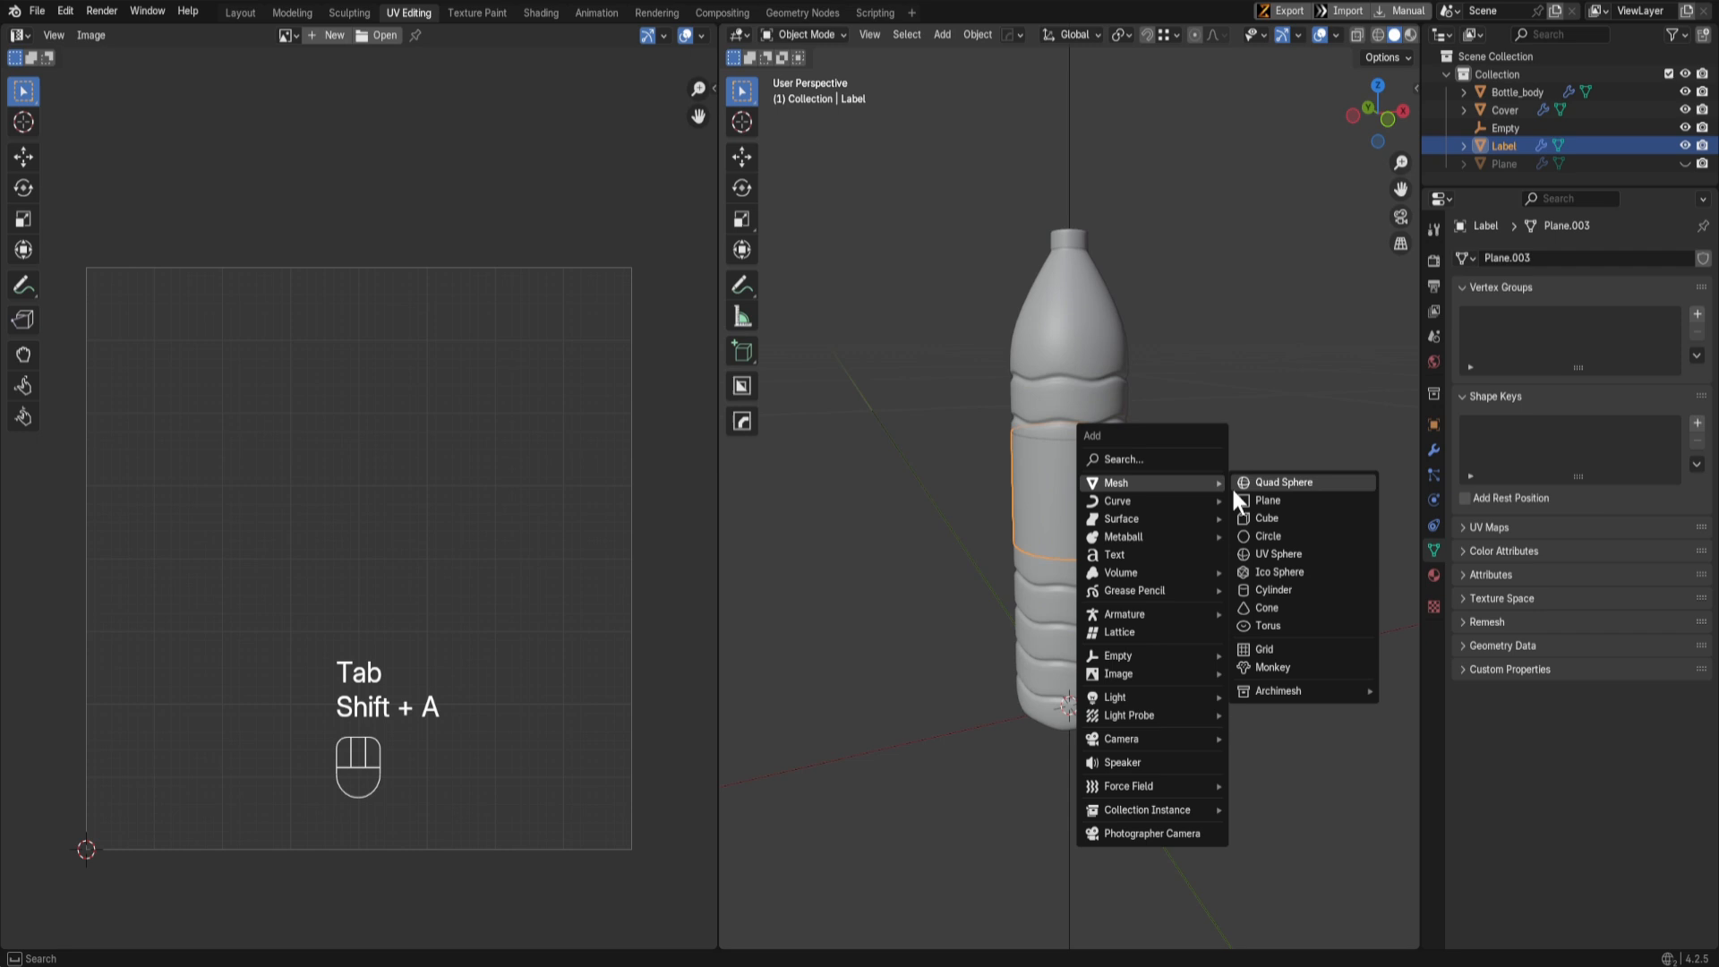
pyautogui.click(1282, 554)
pyautogui.scroll(-6, 1102, 537)
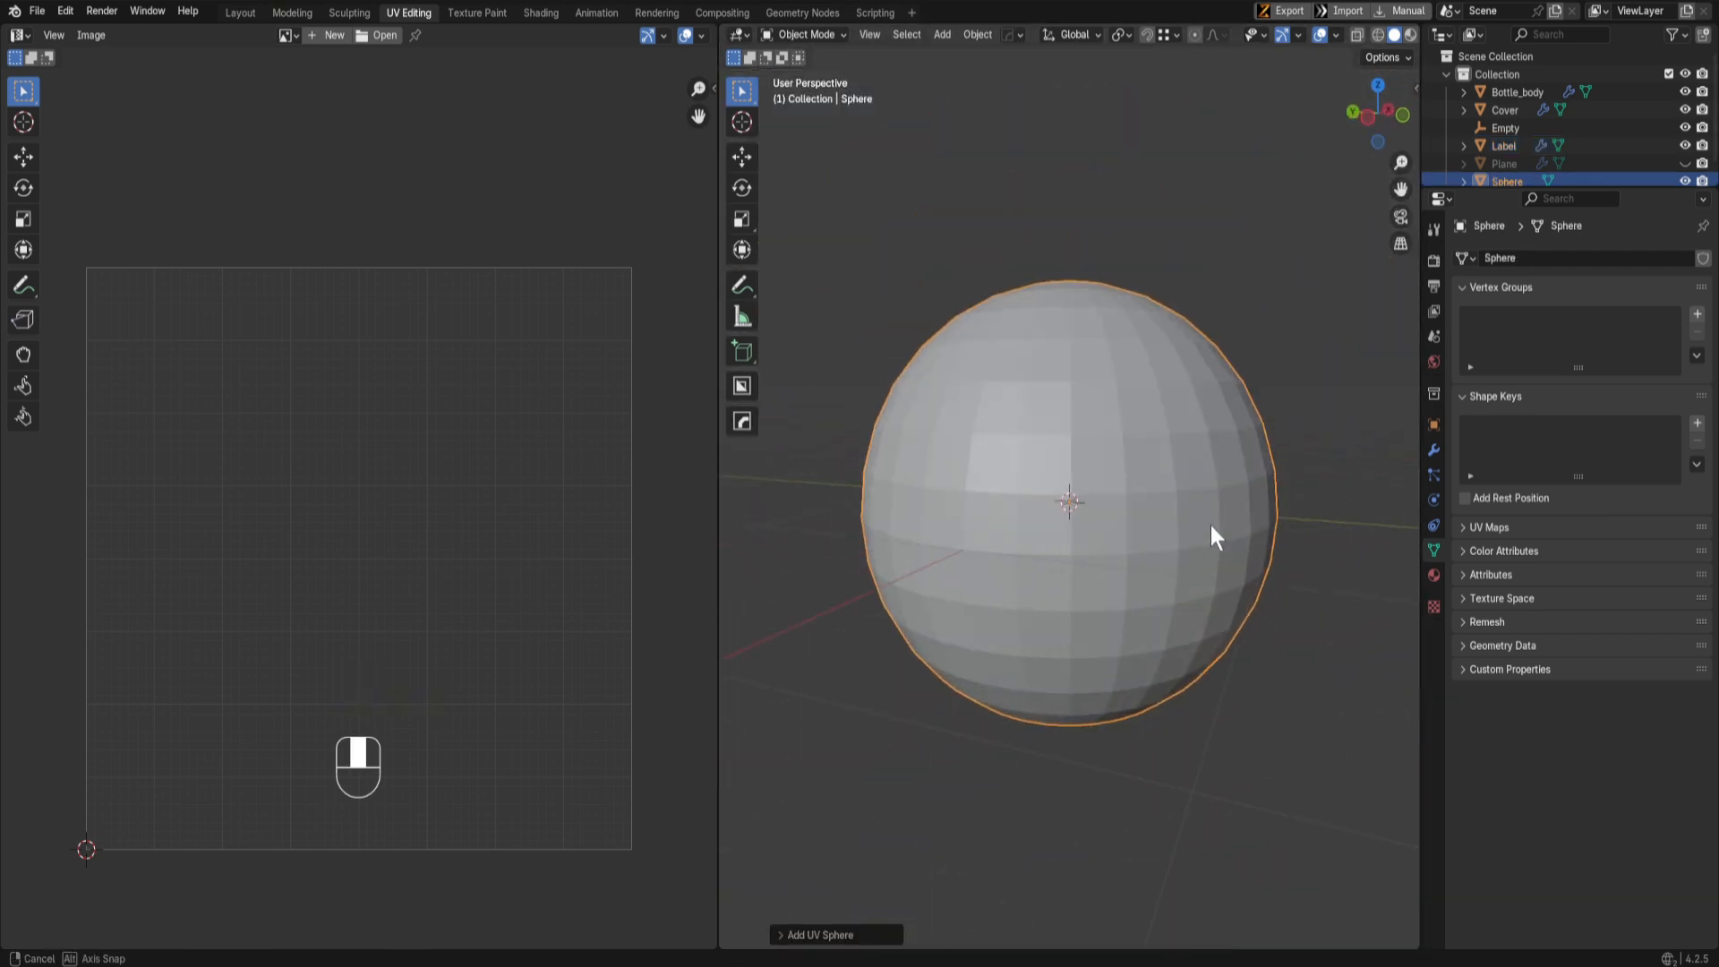
# Step: Examine the sphere's UV layout by selecting all its UVs in Edit Mode, and return to Object Mode
pyautogui.press('Tab')
pyautogui.press('Tab')
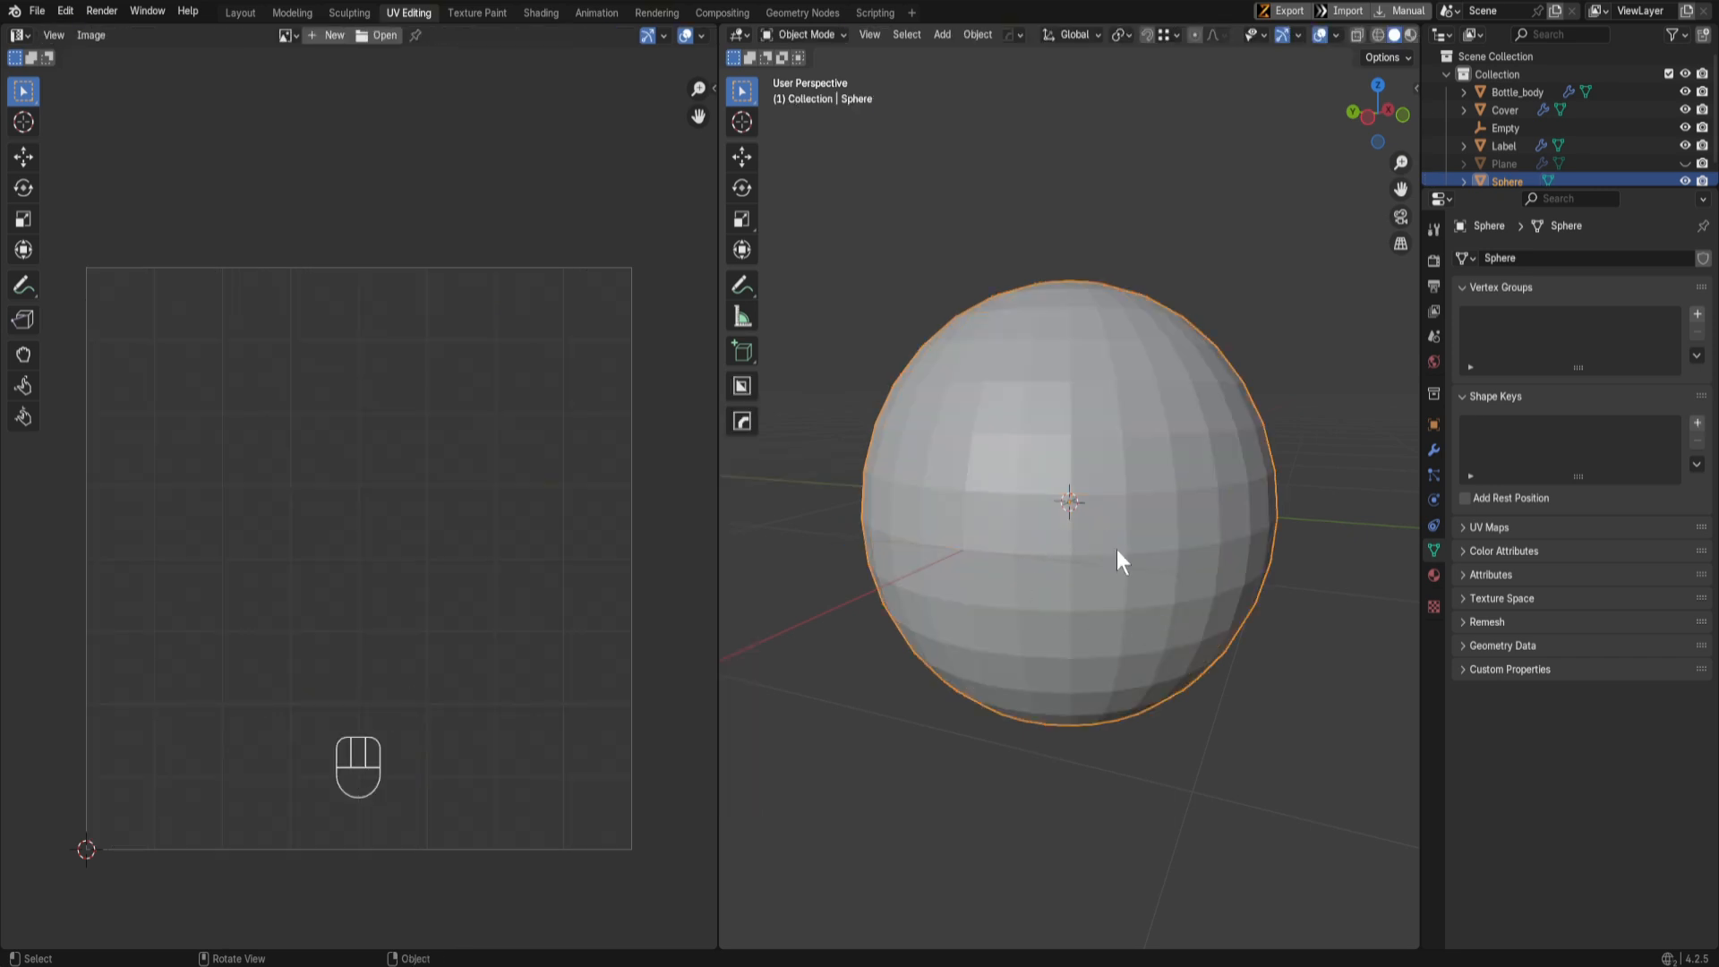
pyautogui.press('Tab')
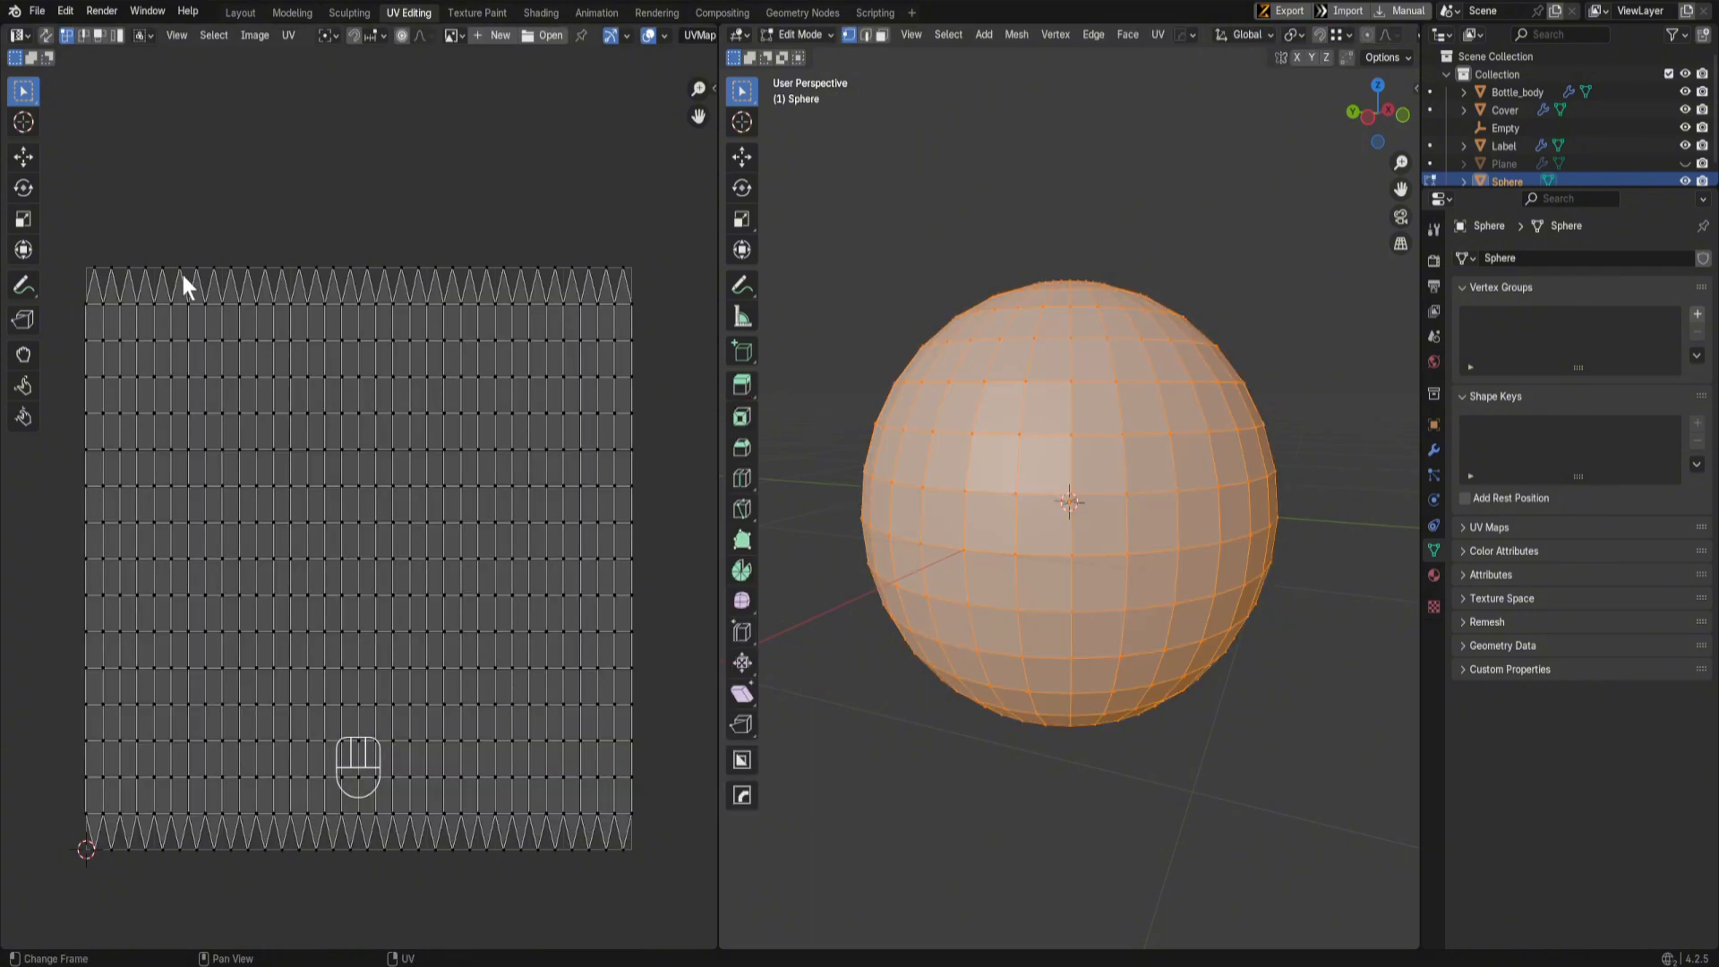
pyautogui.moveTo(61, 234); pyautogui.dragTo(663, 936)
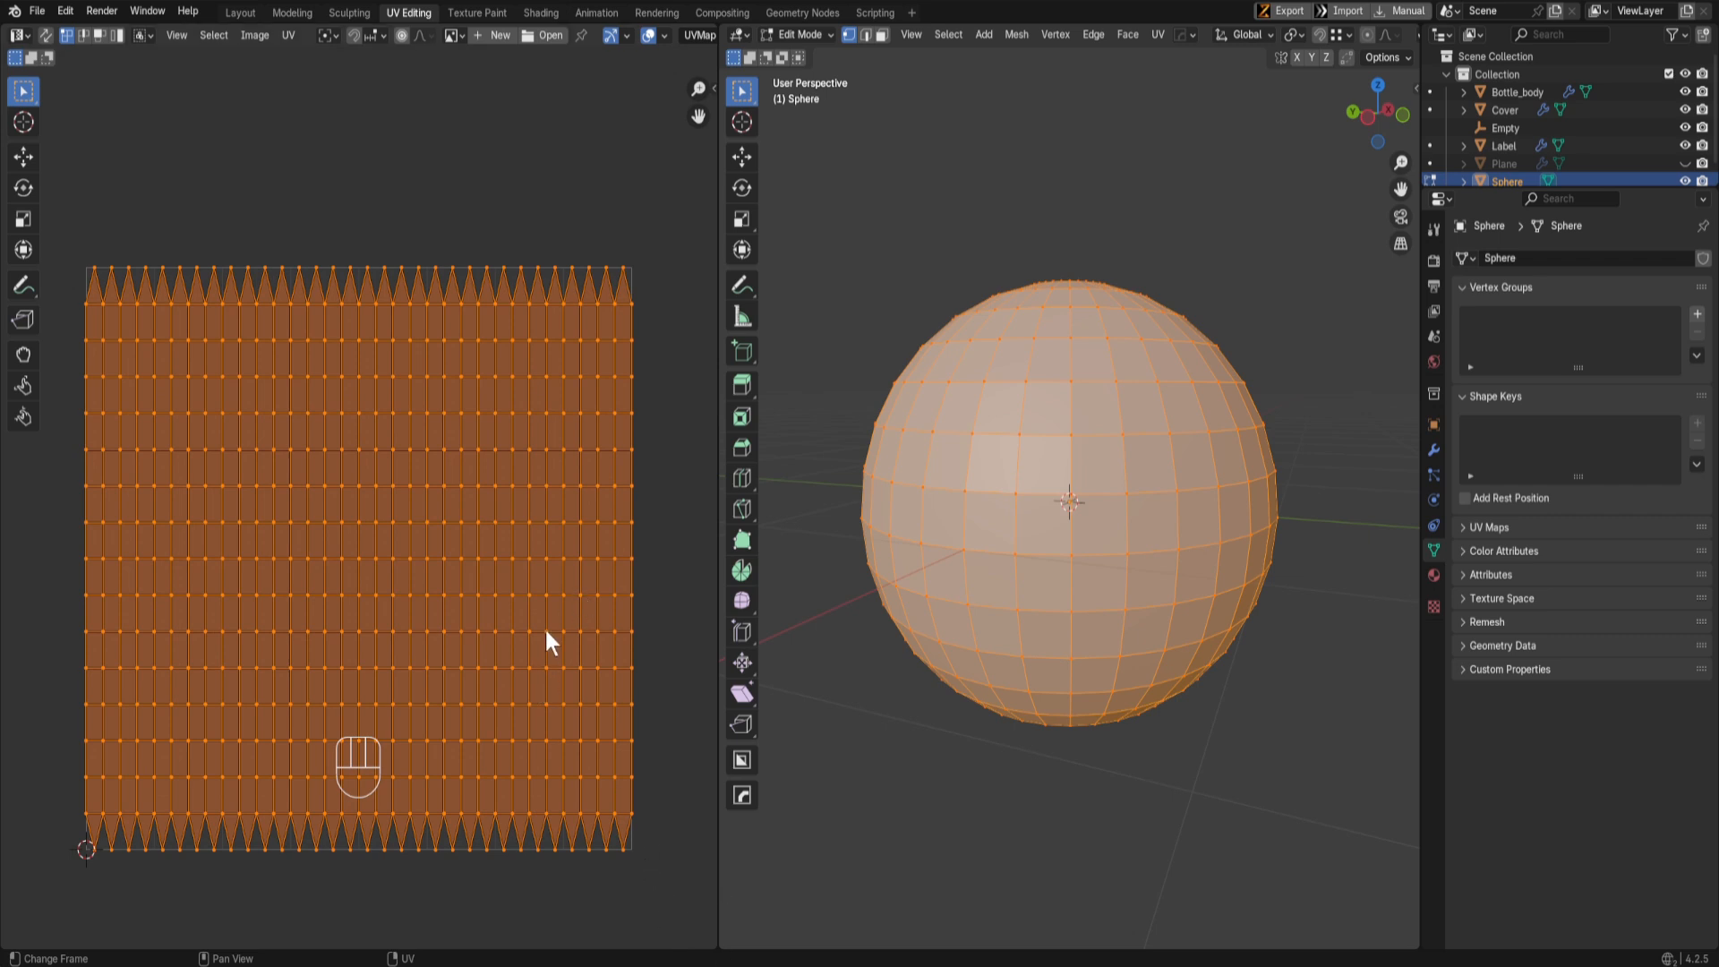
pyautogui.press('Tab')
pyautogui.click(701, 34)
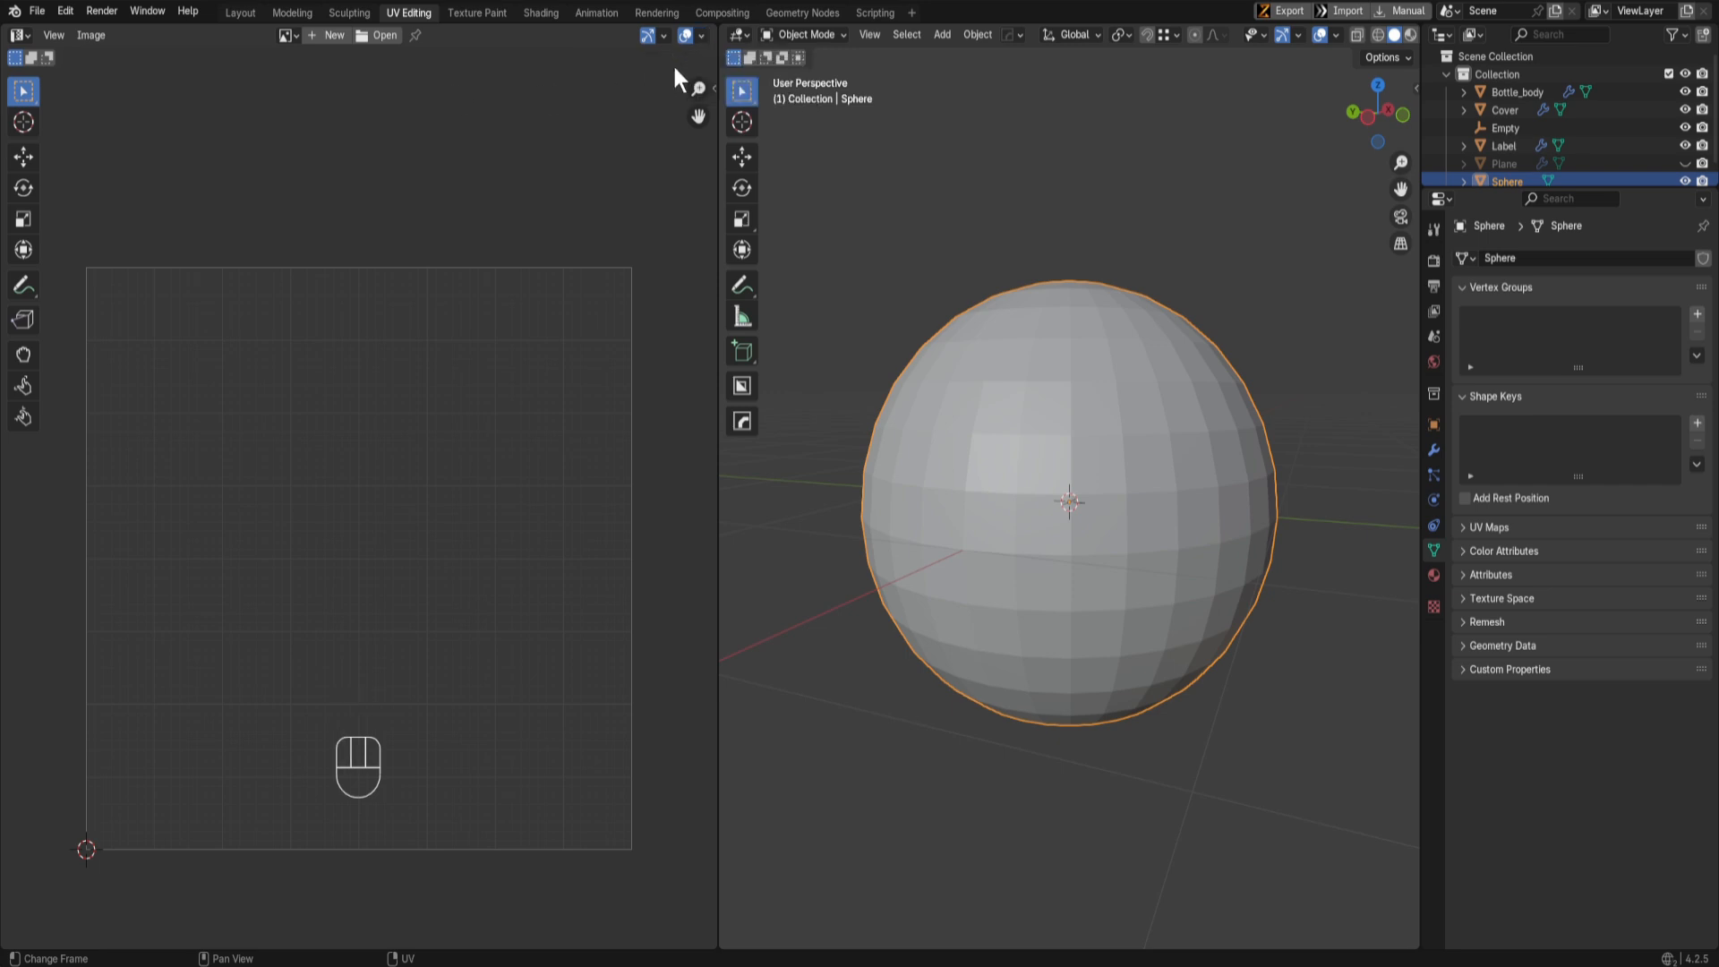
# Step: Enter Edit Mode on the sphere and turn on the UV Stretch overlay in the UV editor
pyautogui.press('n')
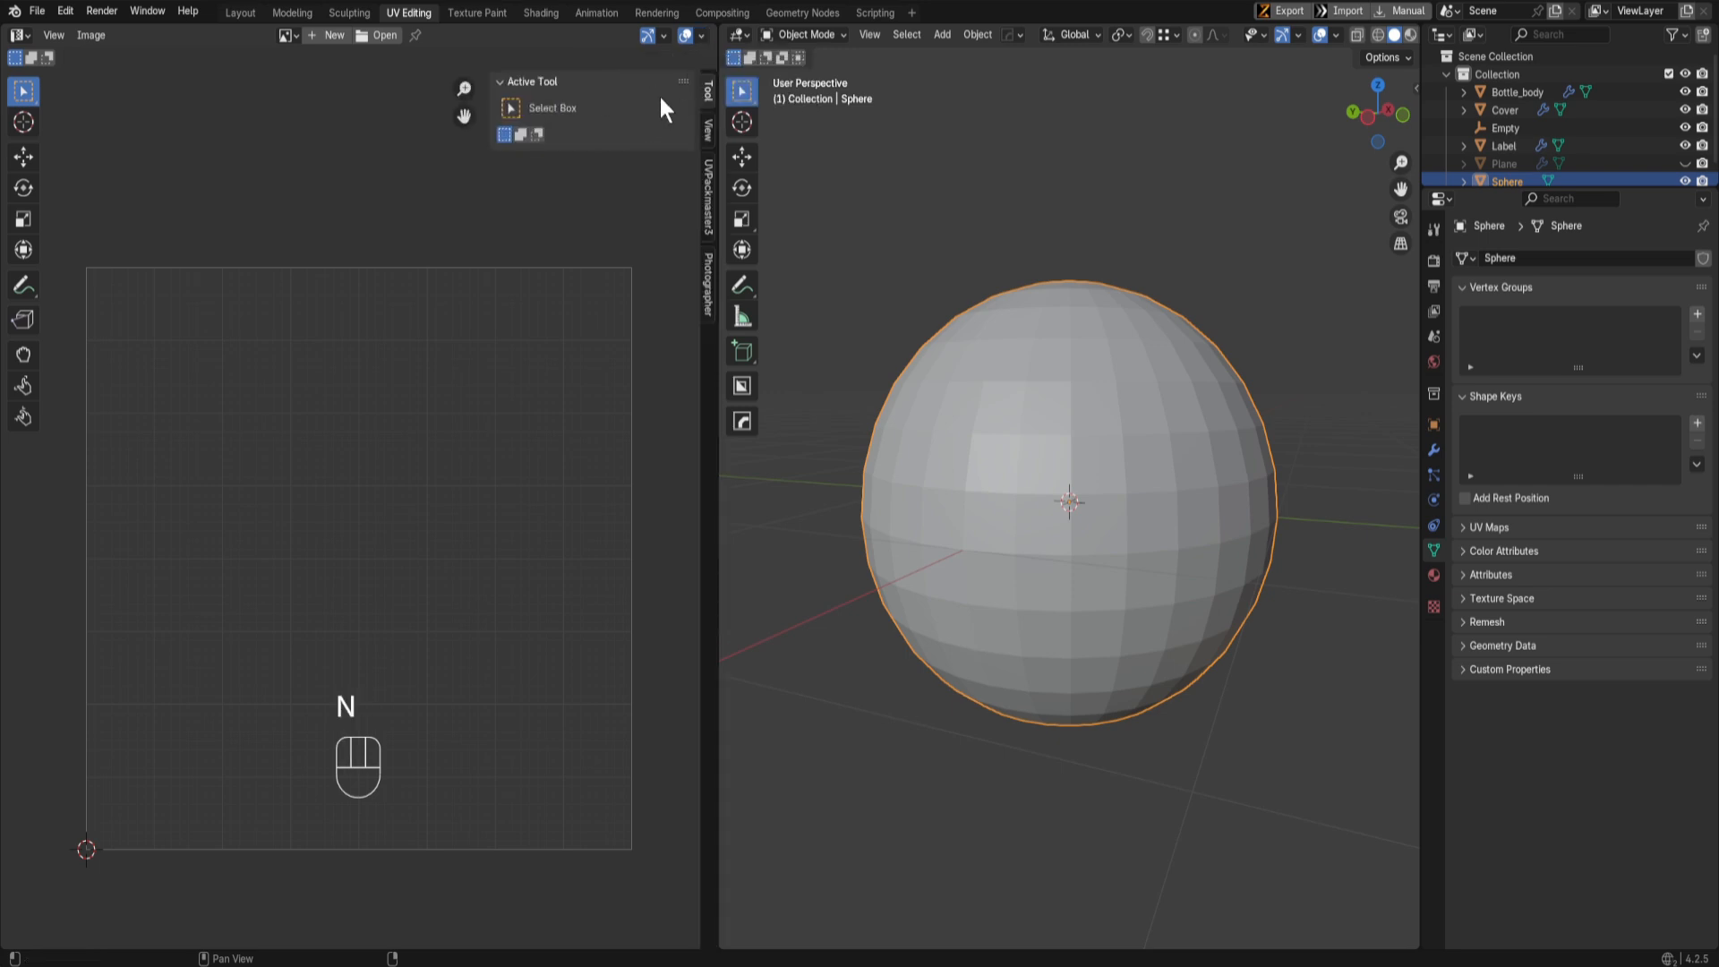
pyautogui.click(663, 35)
pyautogui.press('Tab')
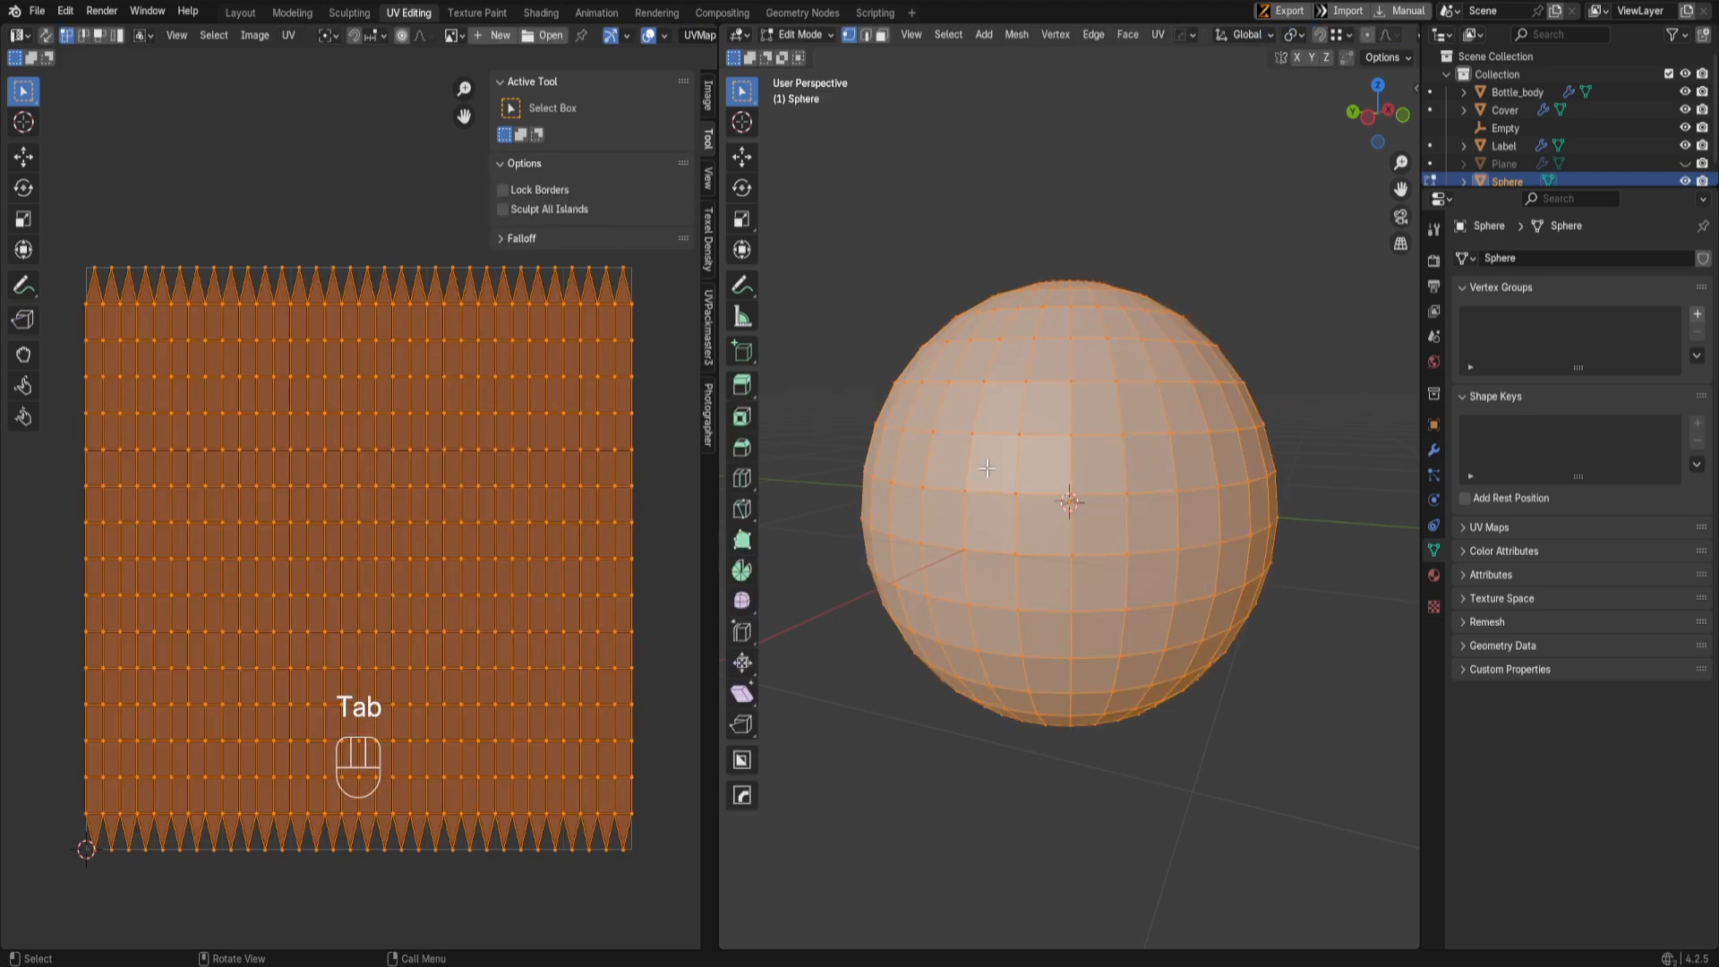
pyautogui.click(663, 33)
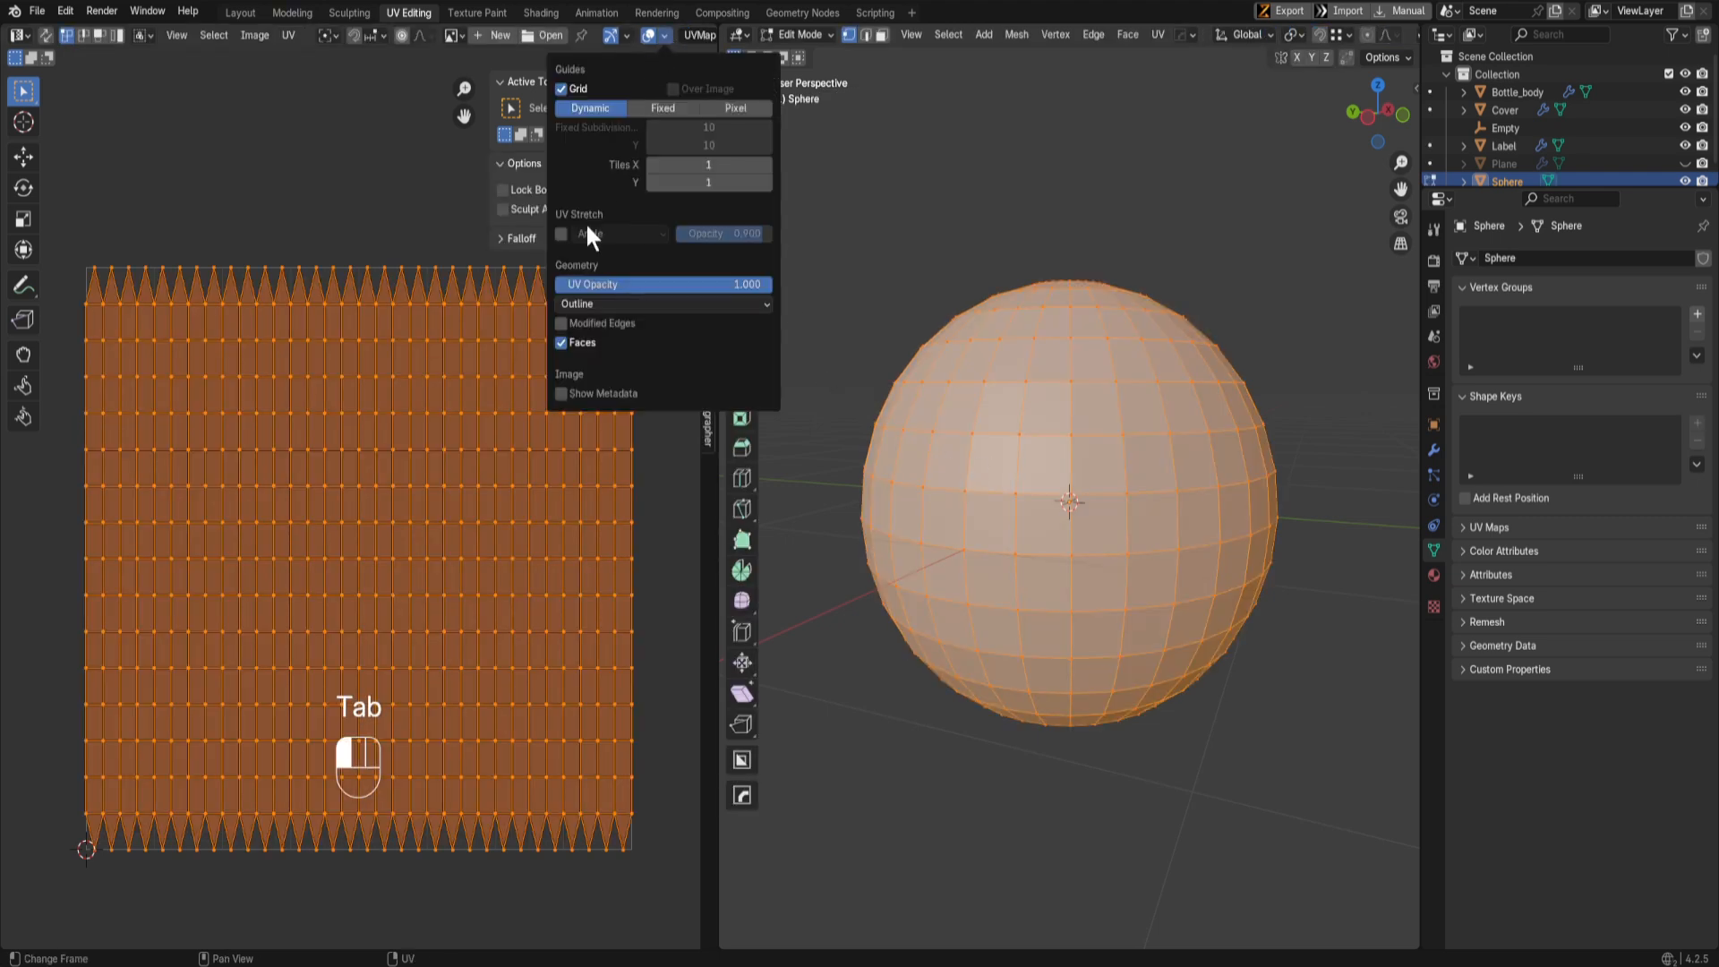
pyautogui.click(663, 35)
pyautogui.click(561, 233)
pyautogui.press('n')
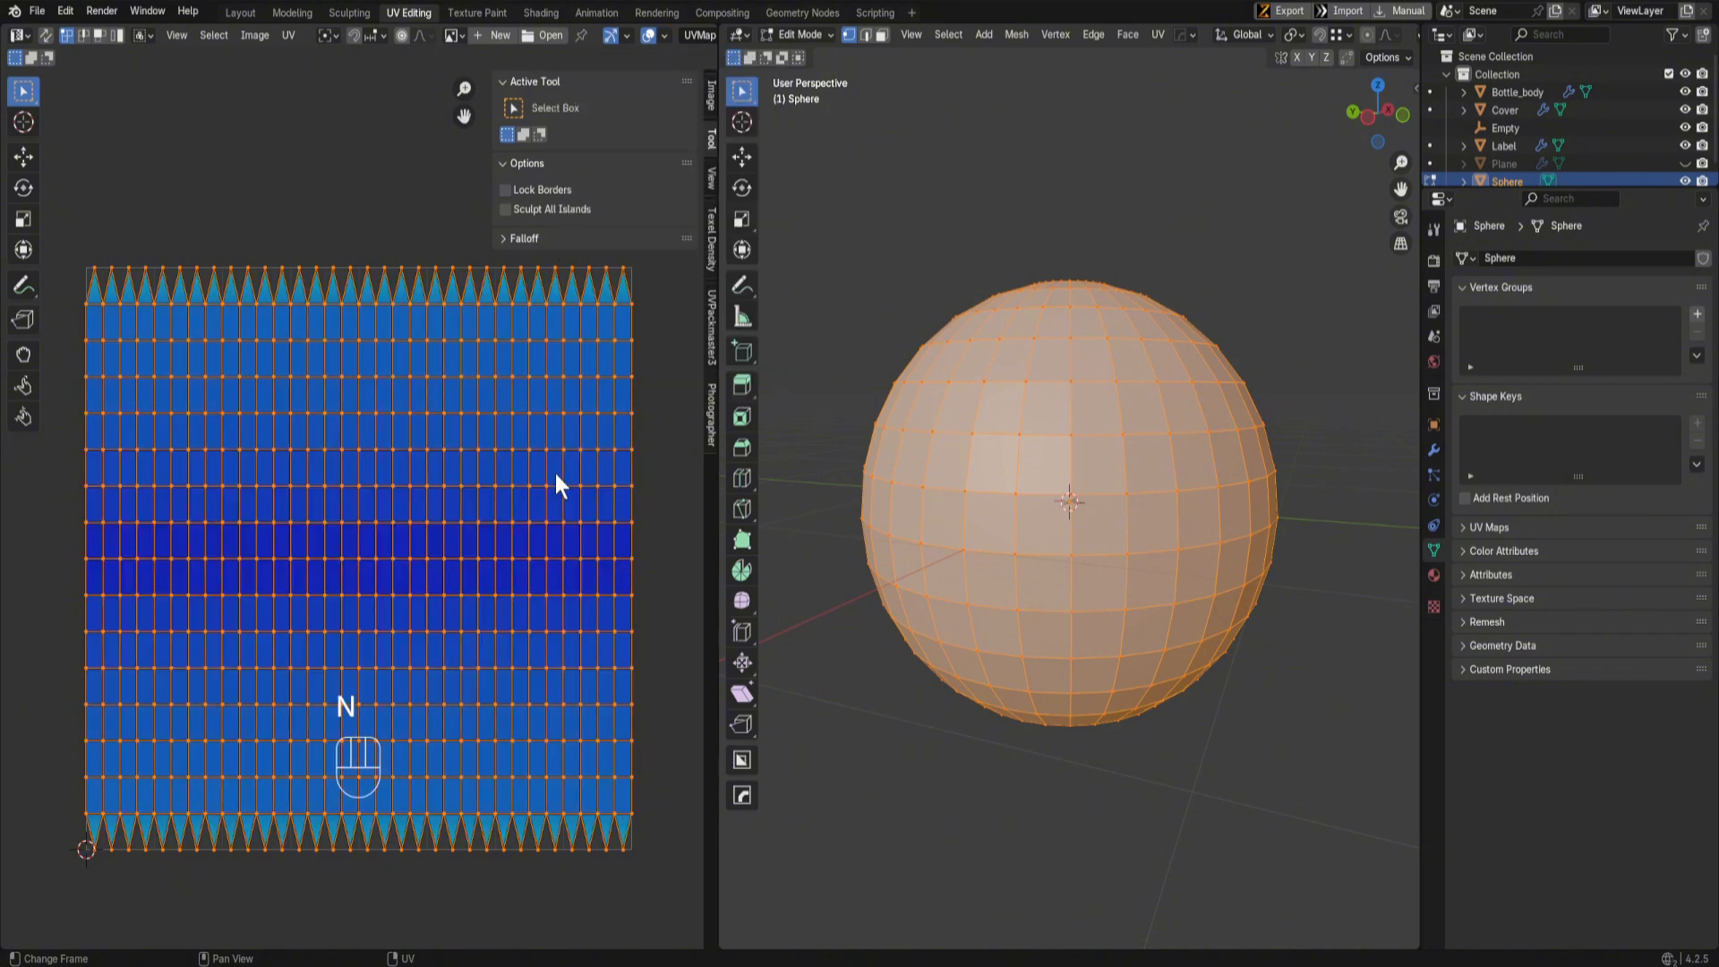
# Step: Examine the stretch colours across the sphere's UV grid and compare them with the mesh, checking the 3D view's shading options
pyautogui.scroll(1, 279, 573)
pyautogui.keyDown('shift'); pyautogui.moveTo(276, 578); pyautogui.dragTo(333, 542, button='middle'); pyautogui.keyUp('shift')
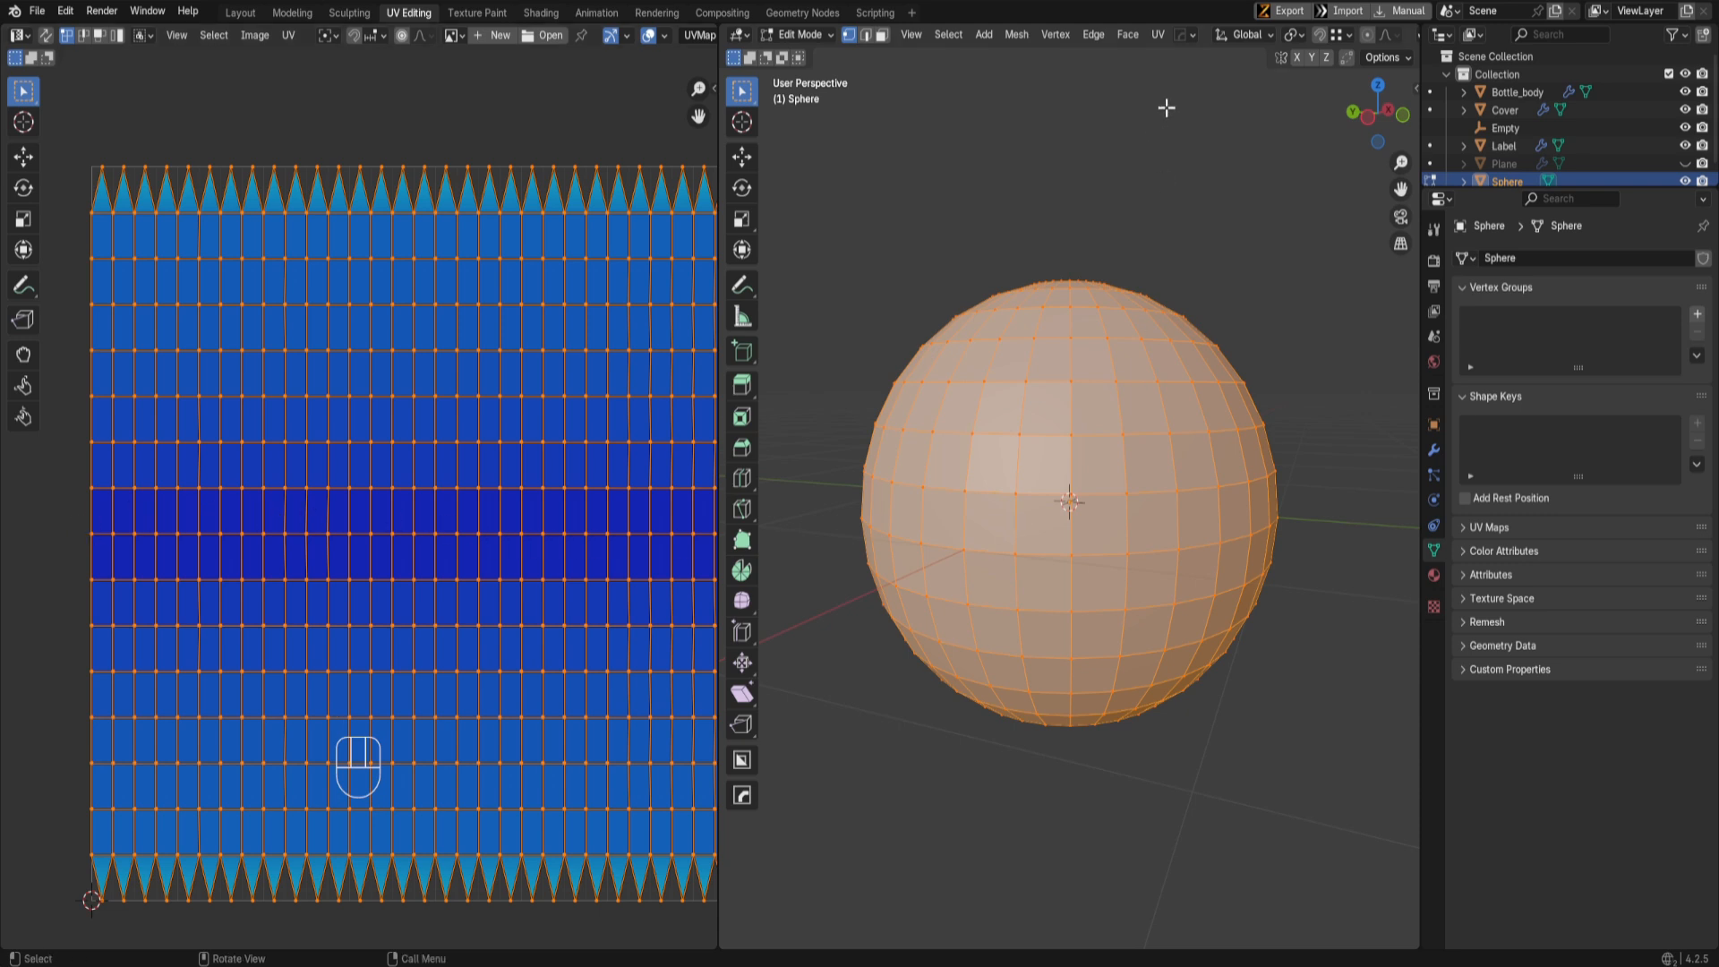
pyautogui.moveTo(1108, 537); pyautogui.dragTo(1049, 528, button='middle')
pyautogui.moveTo(1362, 39); pyautogui.dragTo(1126, 34, button='middle')
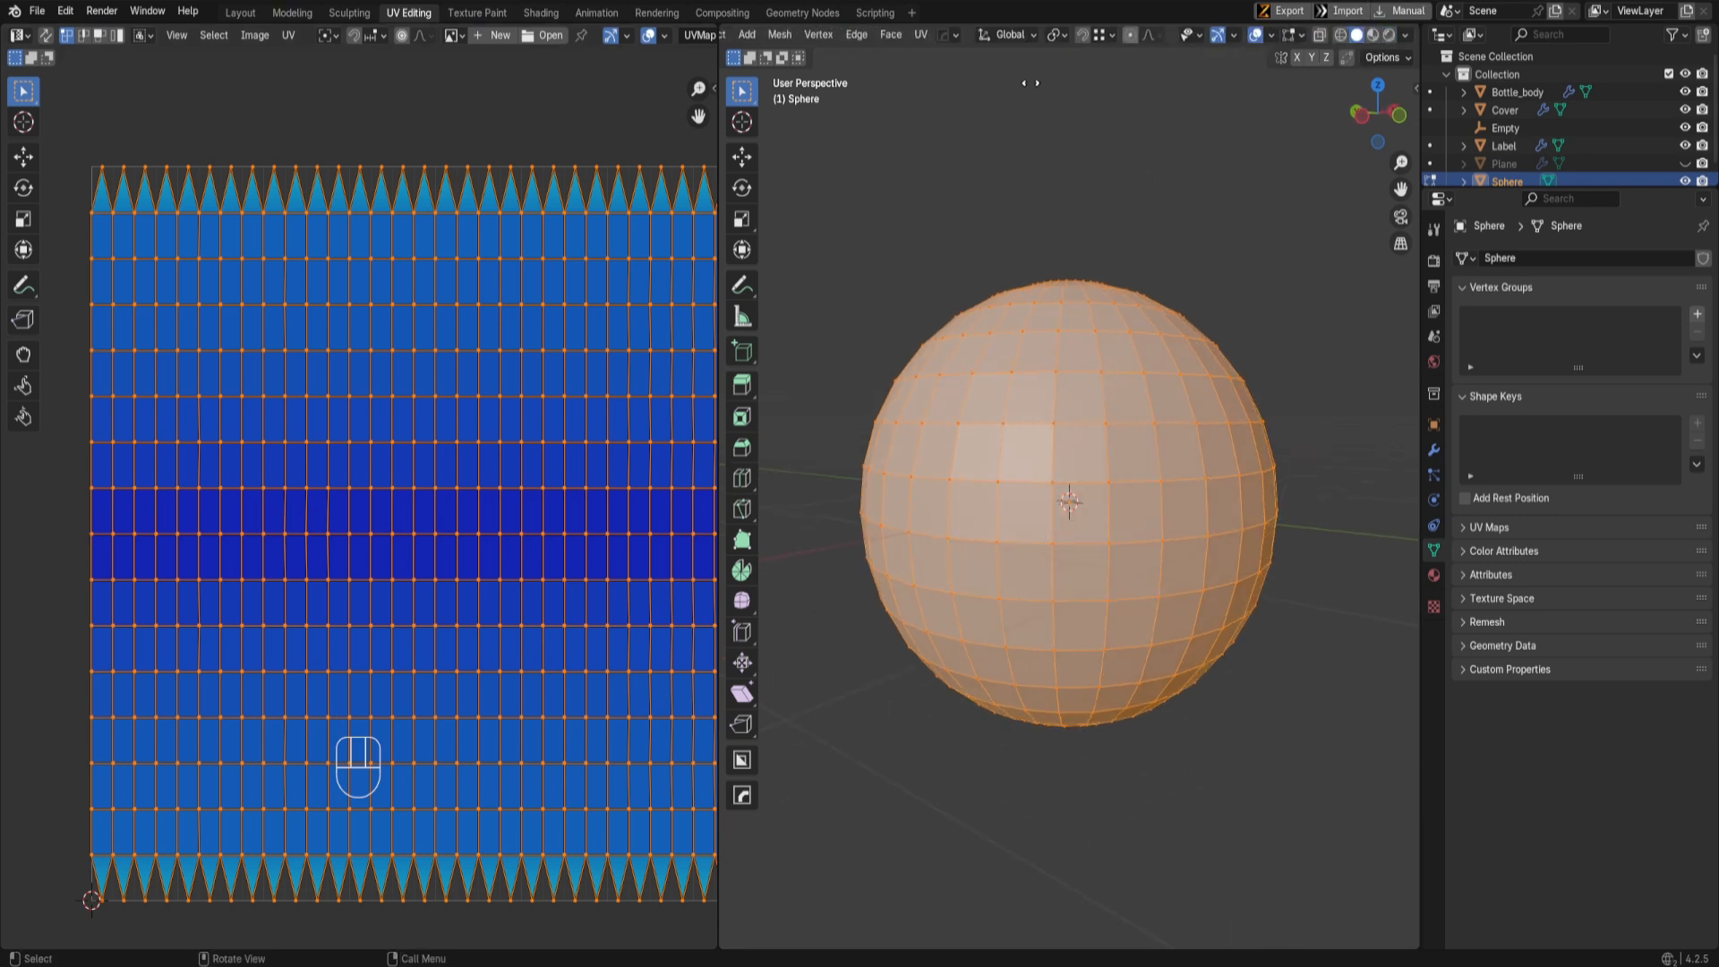
pyautogui.click(1372, 36)
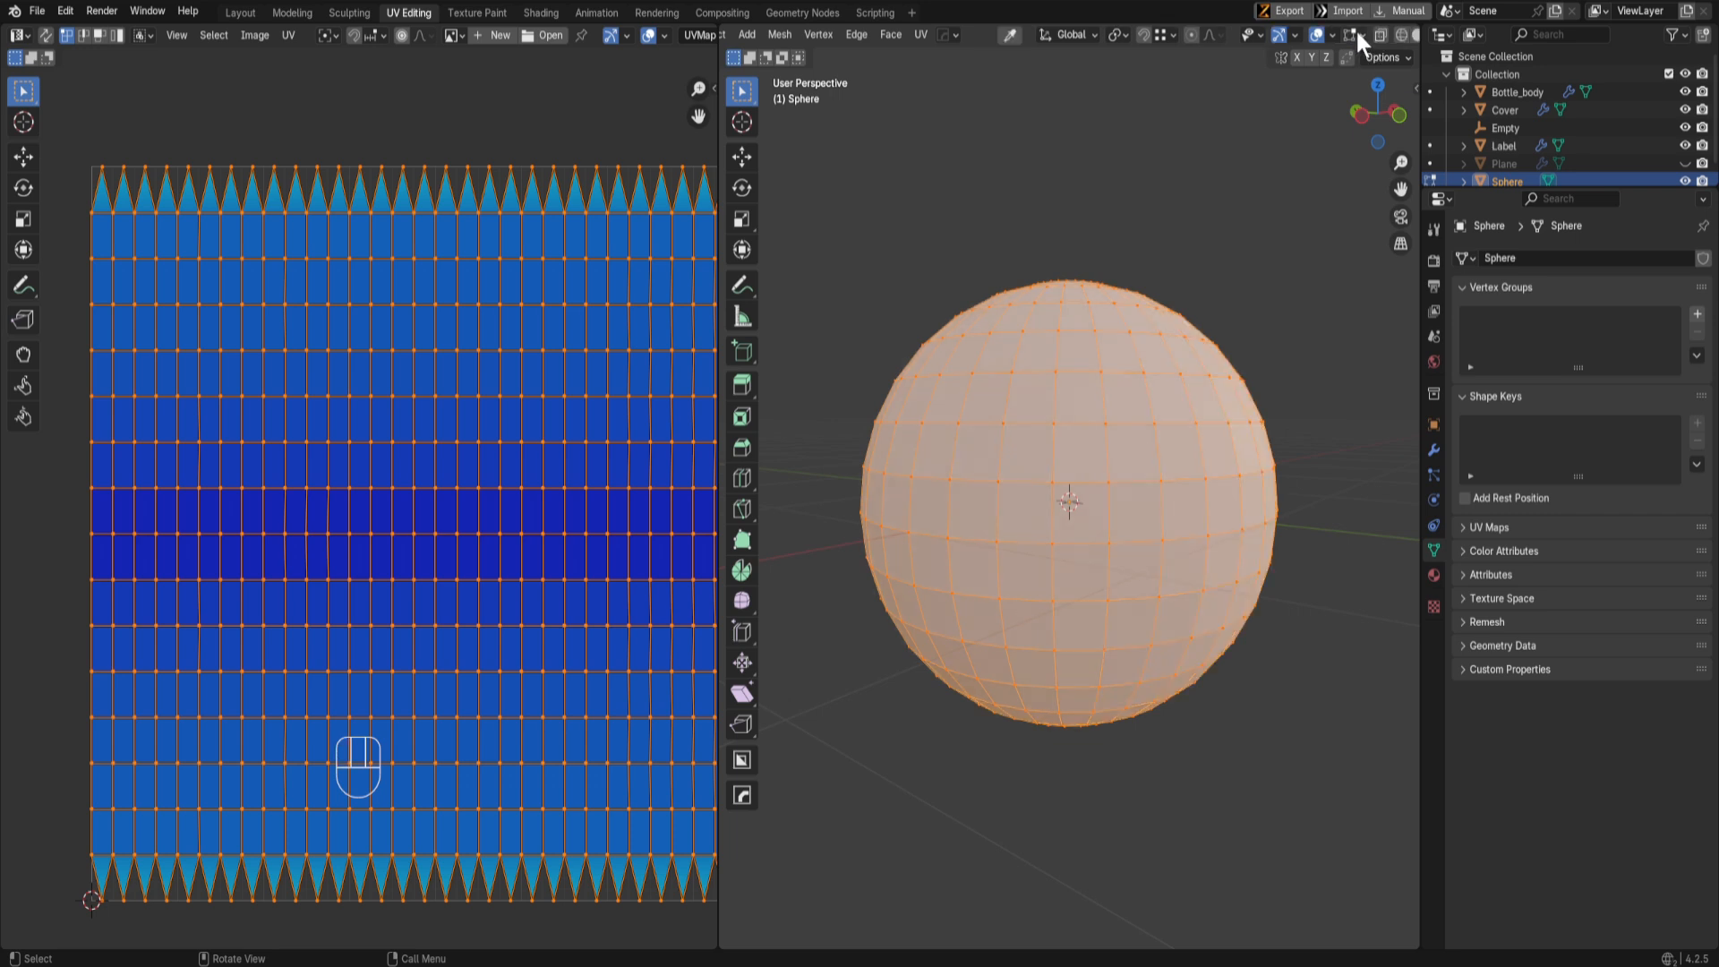
pyautogui.scroll(-2, 1354, 34)
pyautogui.click(1355, 37)
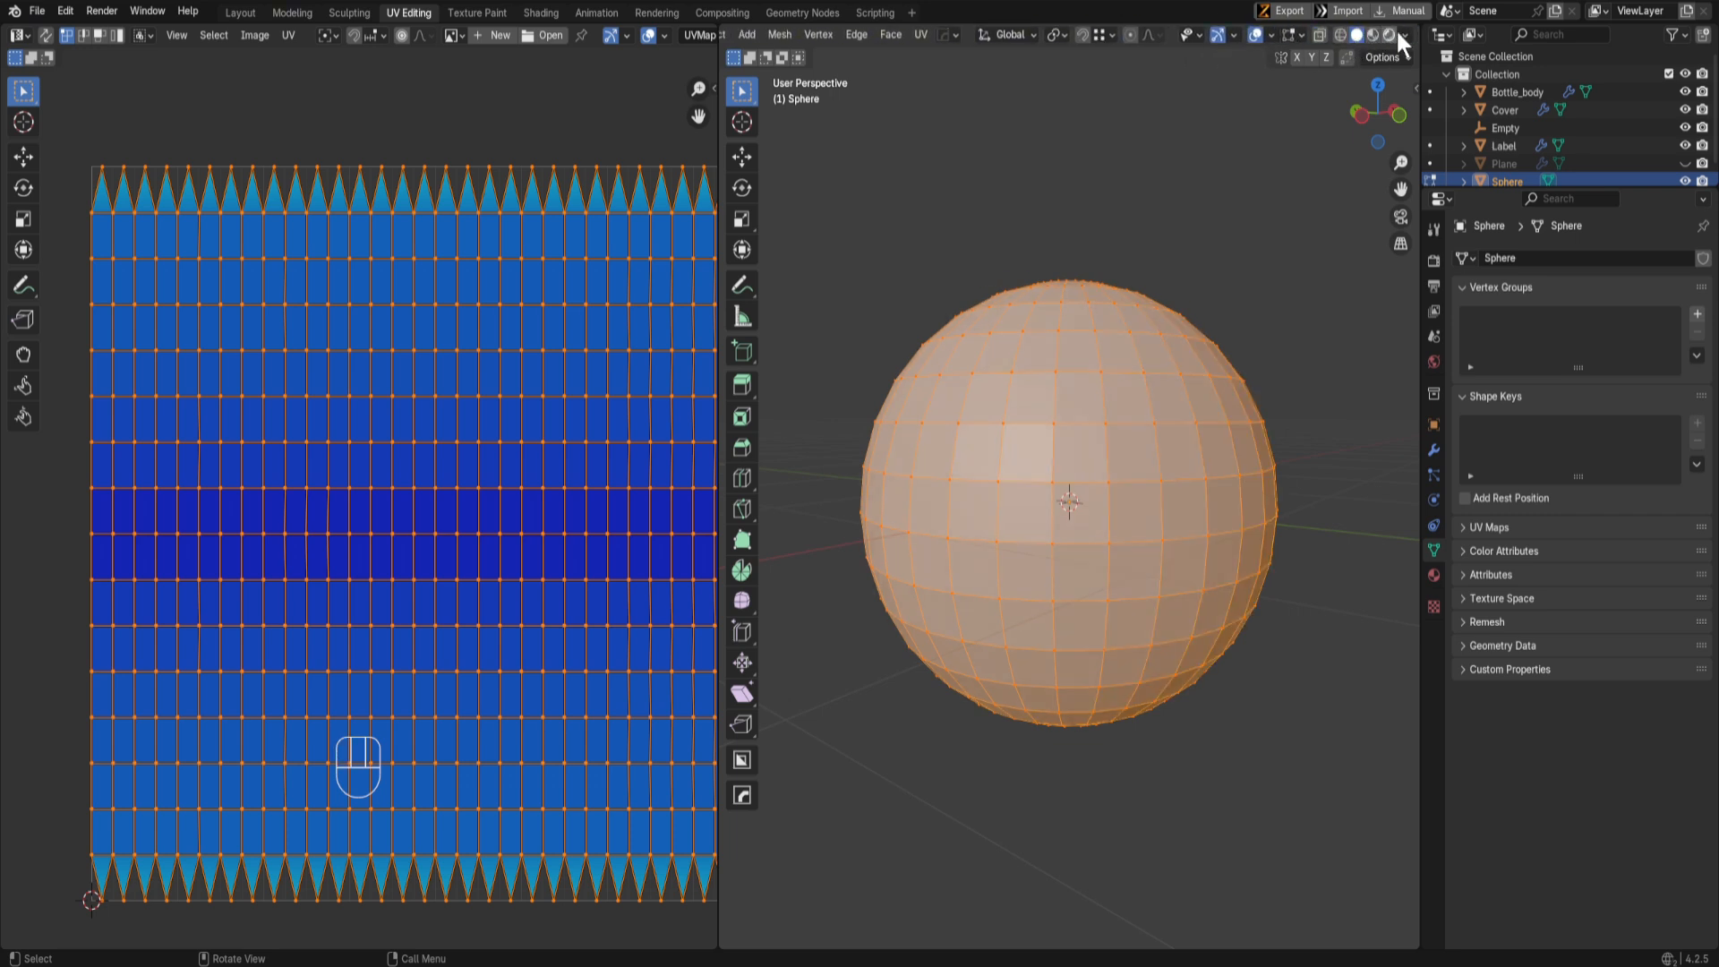
pyautogui.click(1402, 36)
pyautogui.keyDown('shift'); pyautogui.moveTo(395, 533); pyautogui.dragTo(322, 562, button='middle'); pyautogui.keyUp('shift')
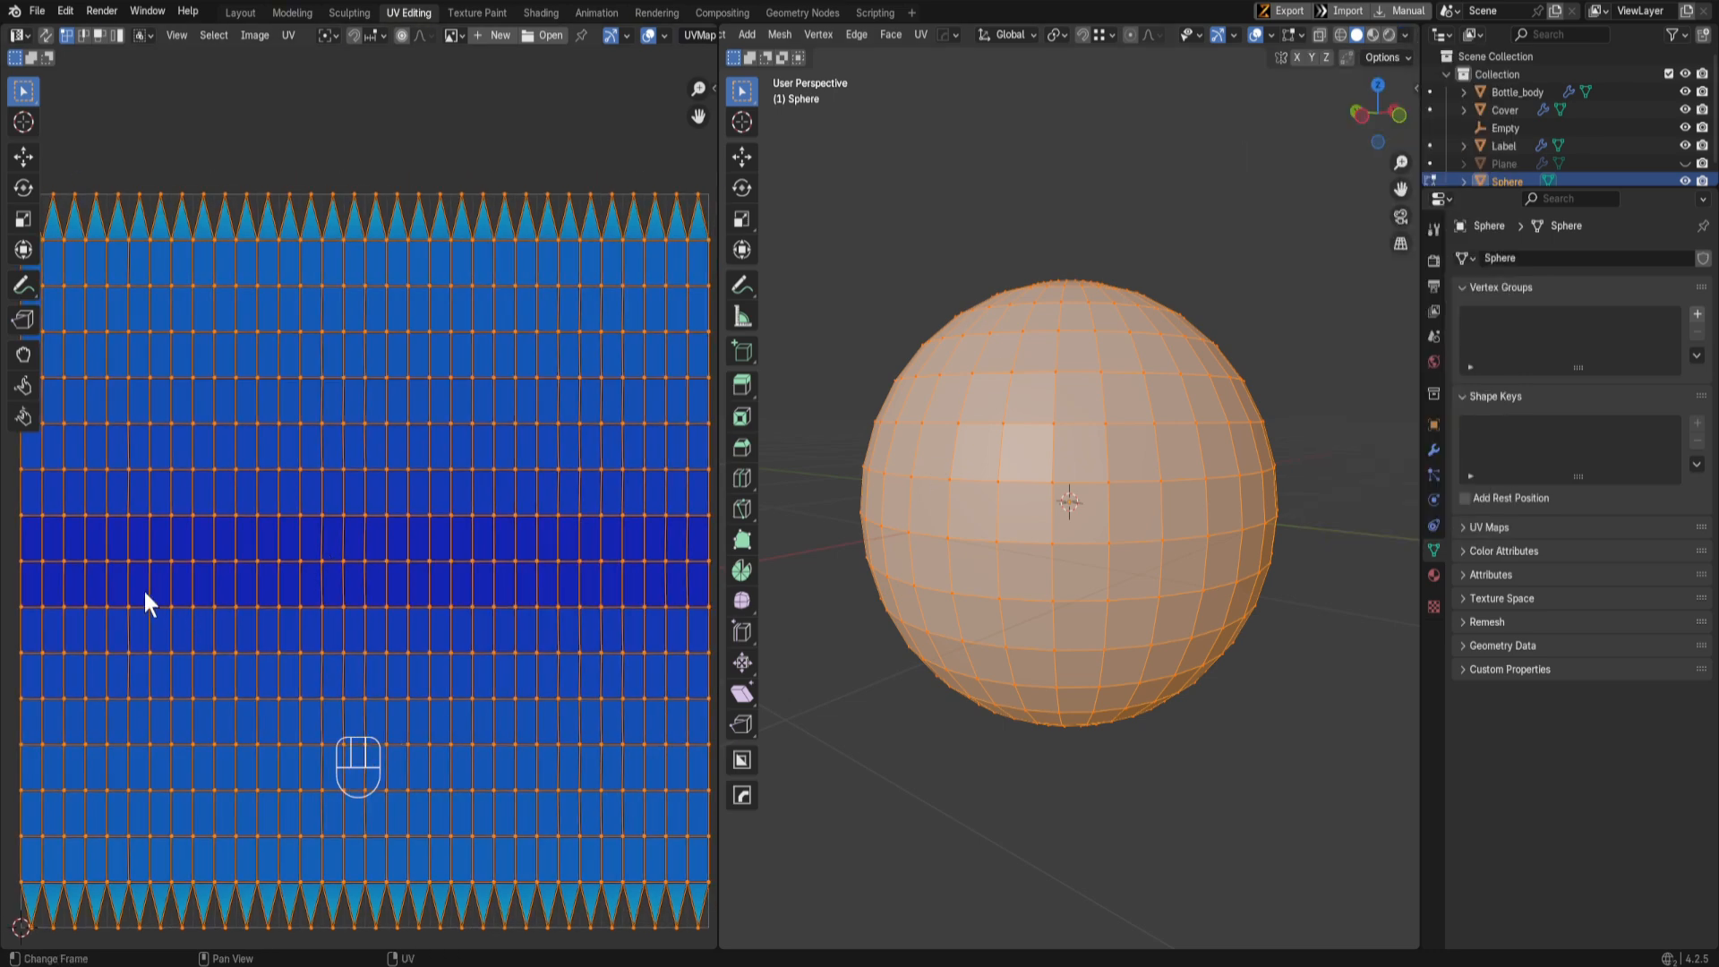
pyautogui.scroll(-1, 141, 591)
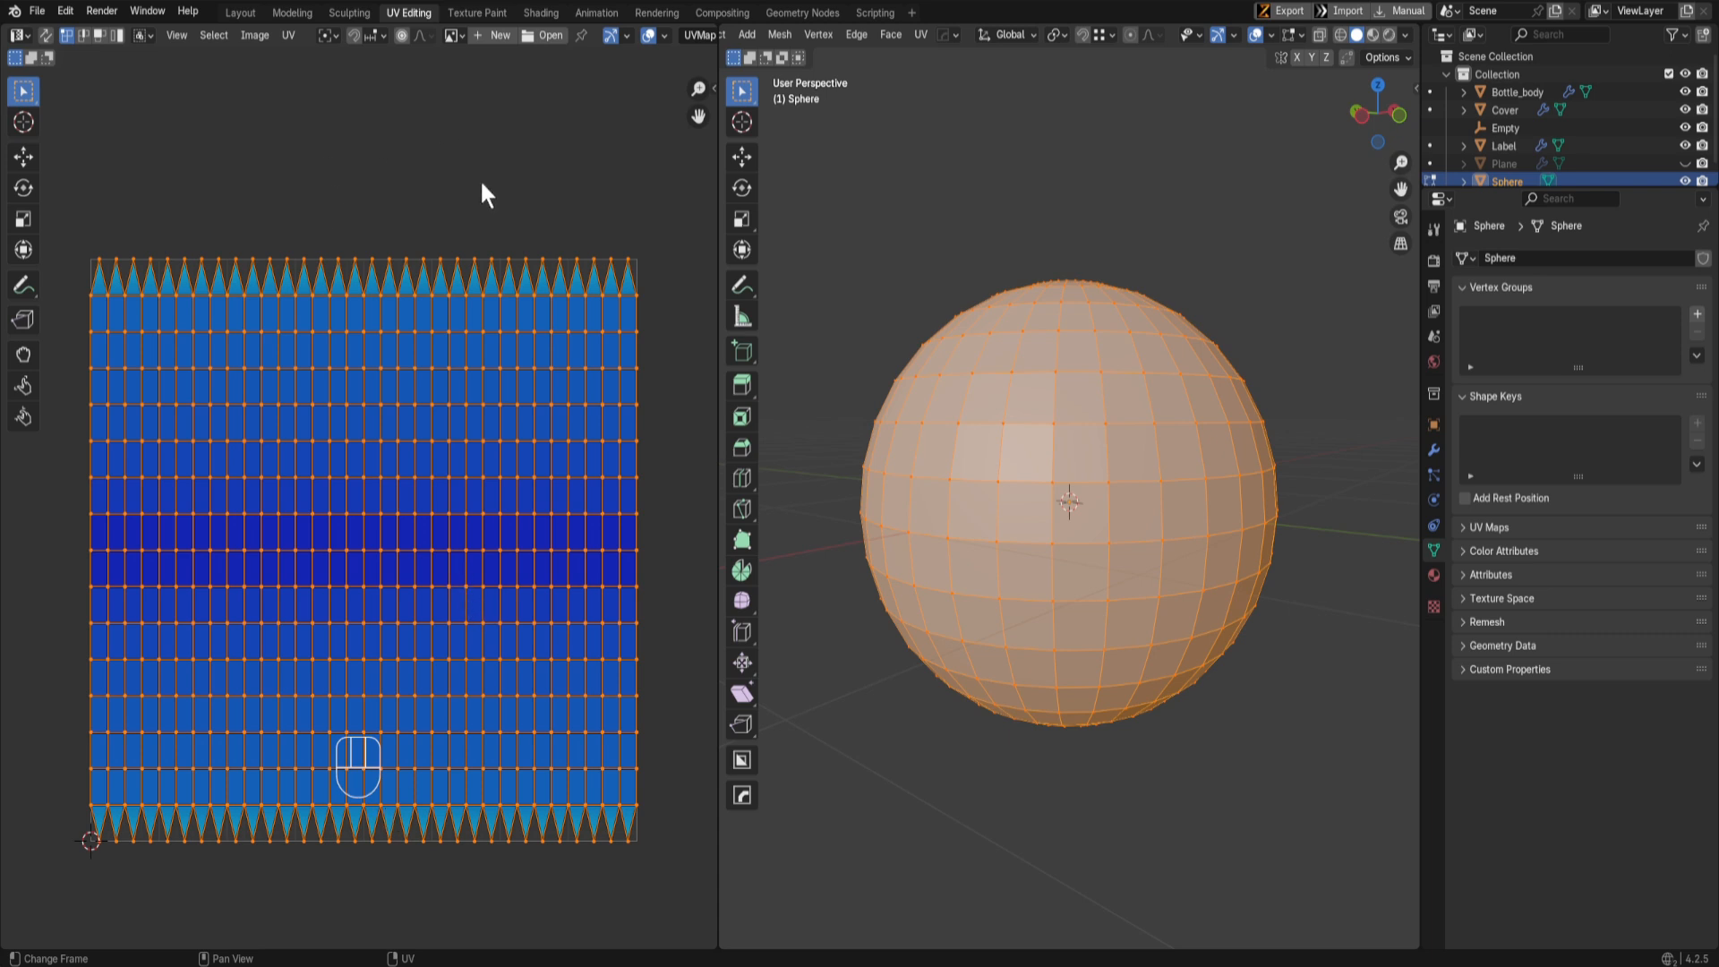
# Step: Create a new 1024 × 1024 px image named Grid with the generated type UV Grid
pyautogui.click(490, 35)
pyautogui.click(546, 56)
pyautogui.write('Gr')
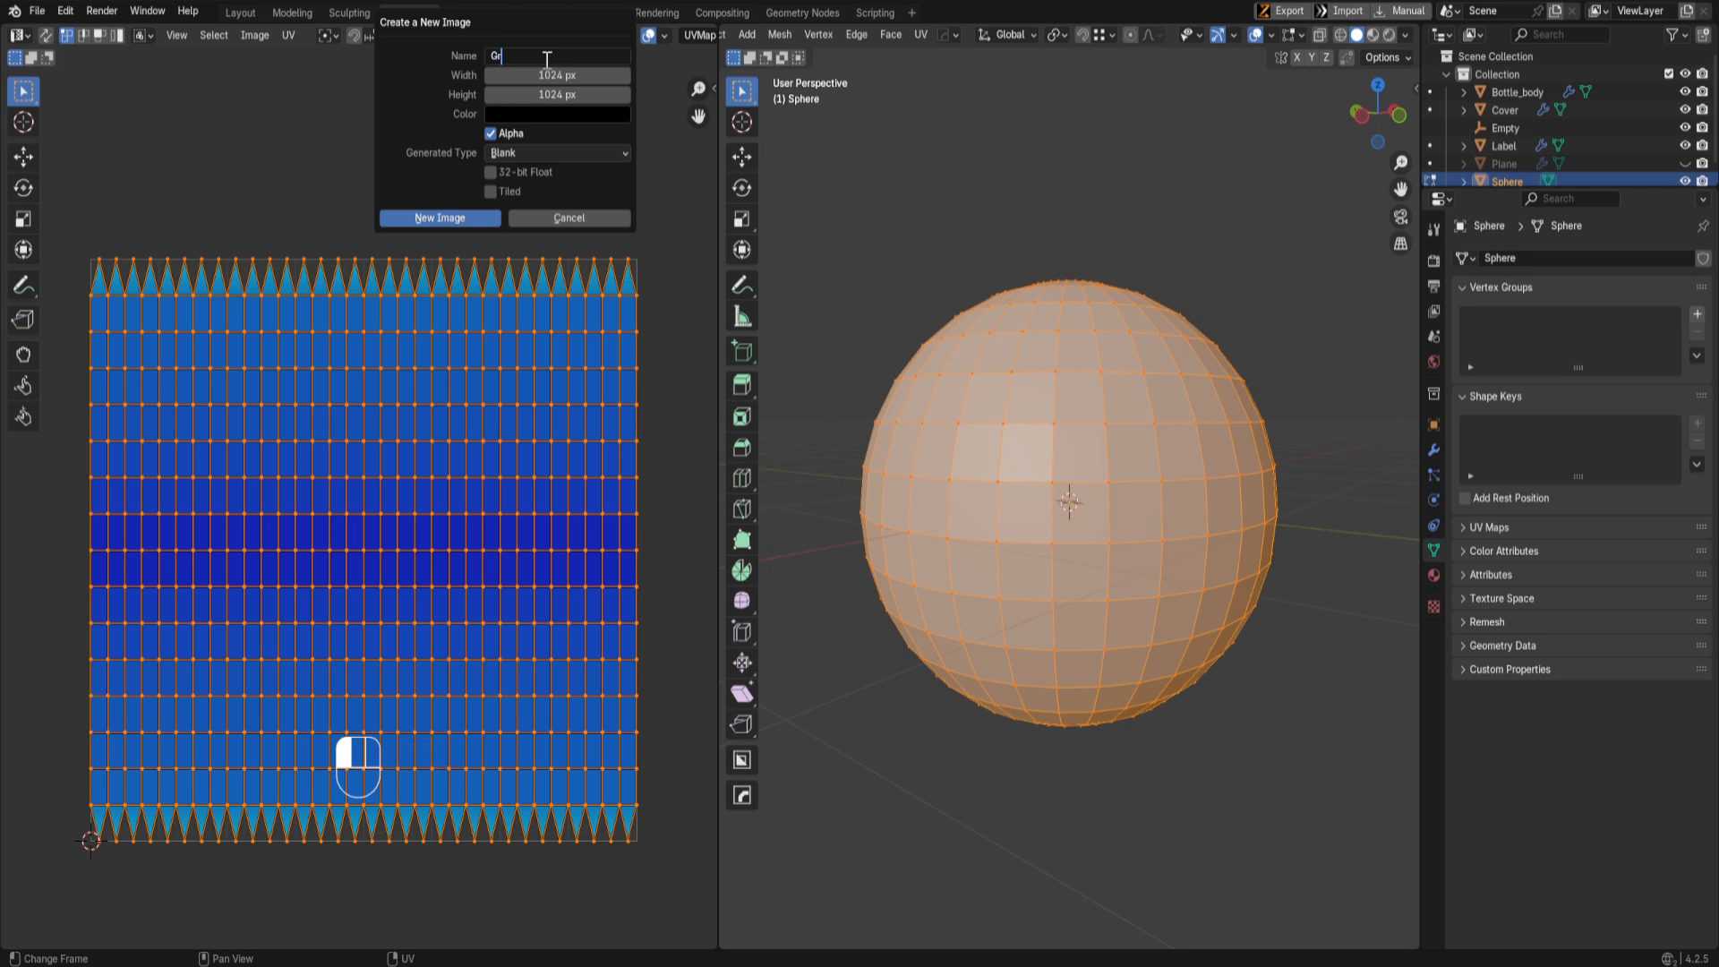
pyautogui.write('id')
pyautogui.press('Return')
pyautogui.click(543, 116)
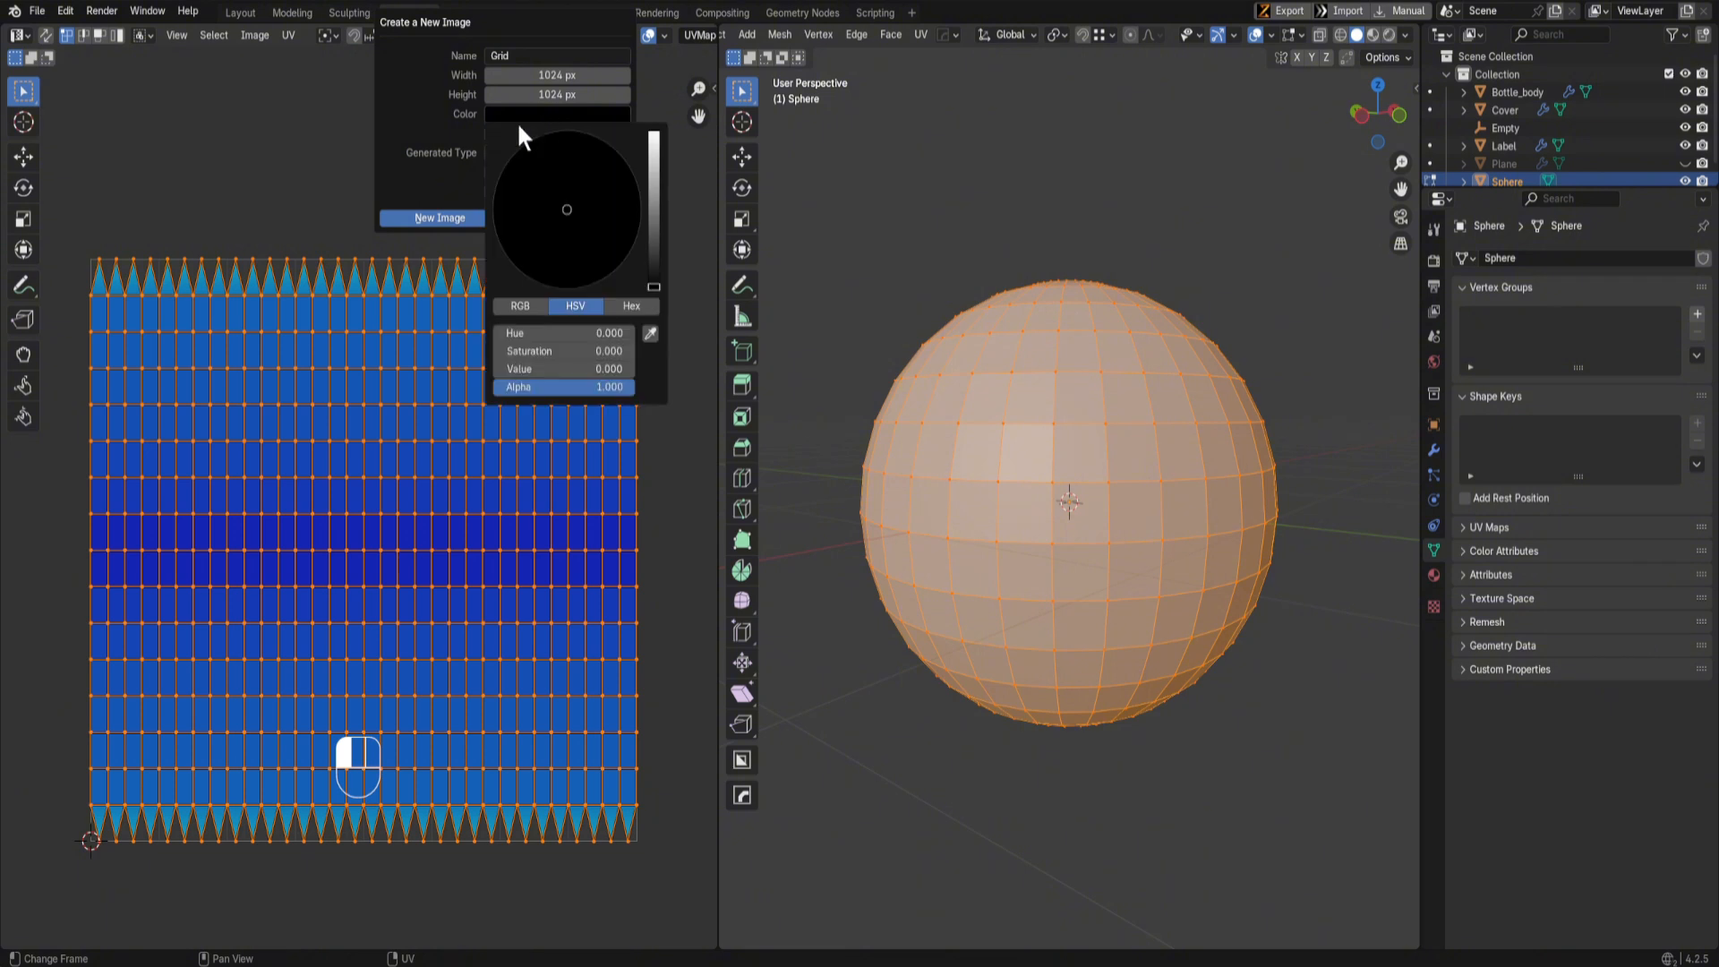
pyautogui.click(560, 154)
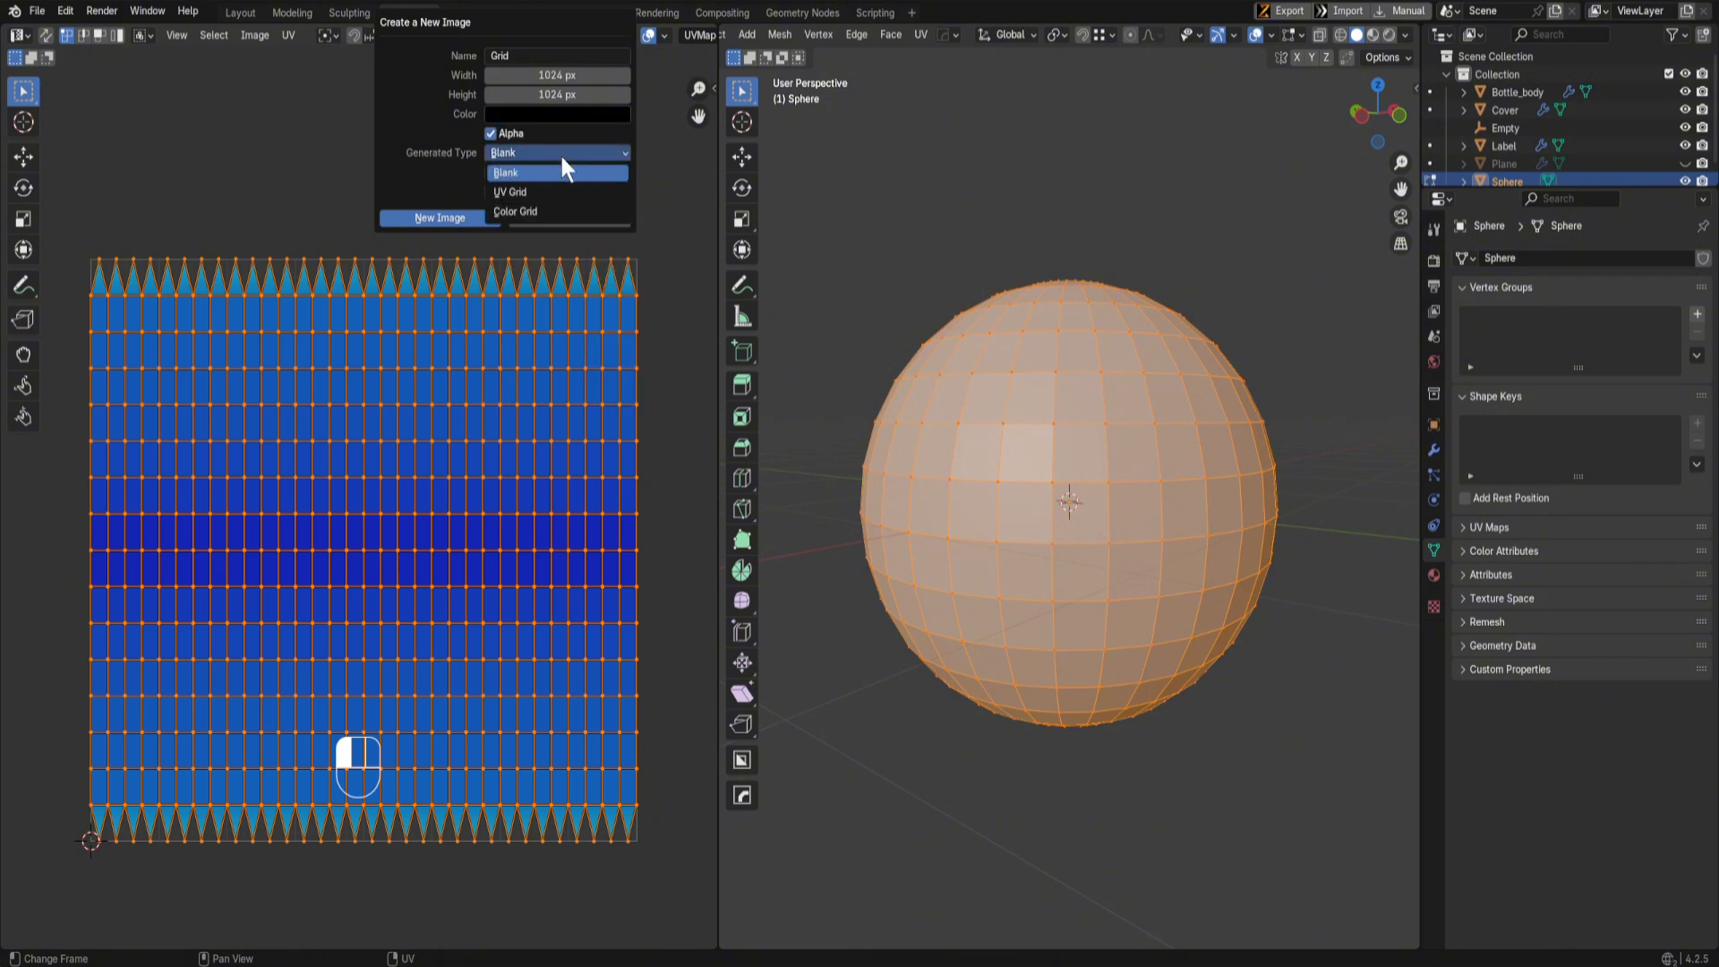
pyautogui.click(531, 192)
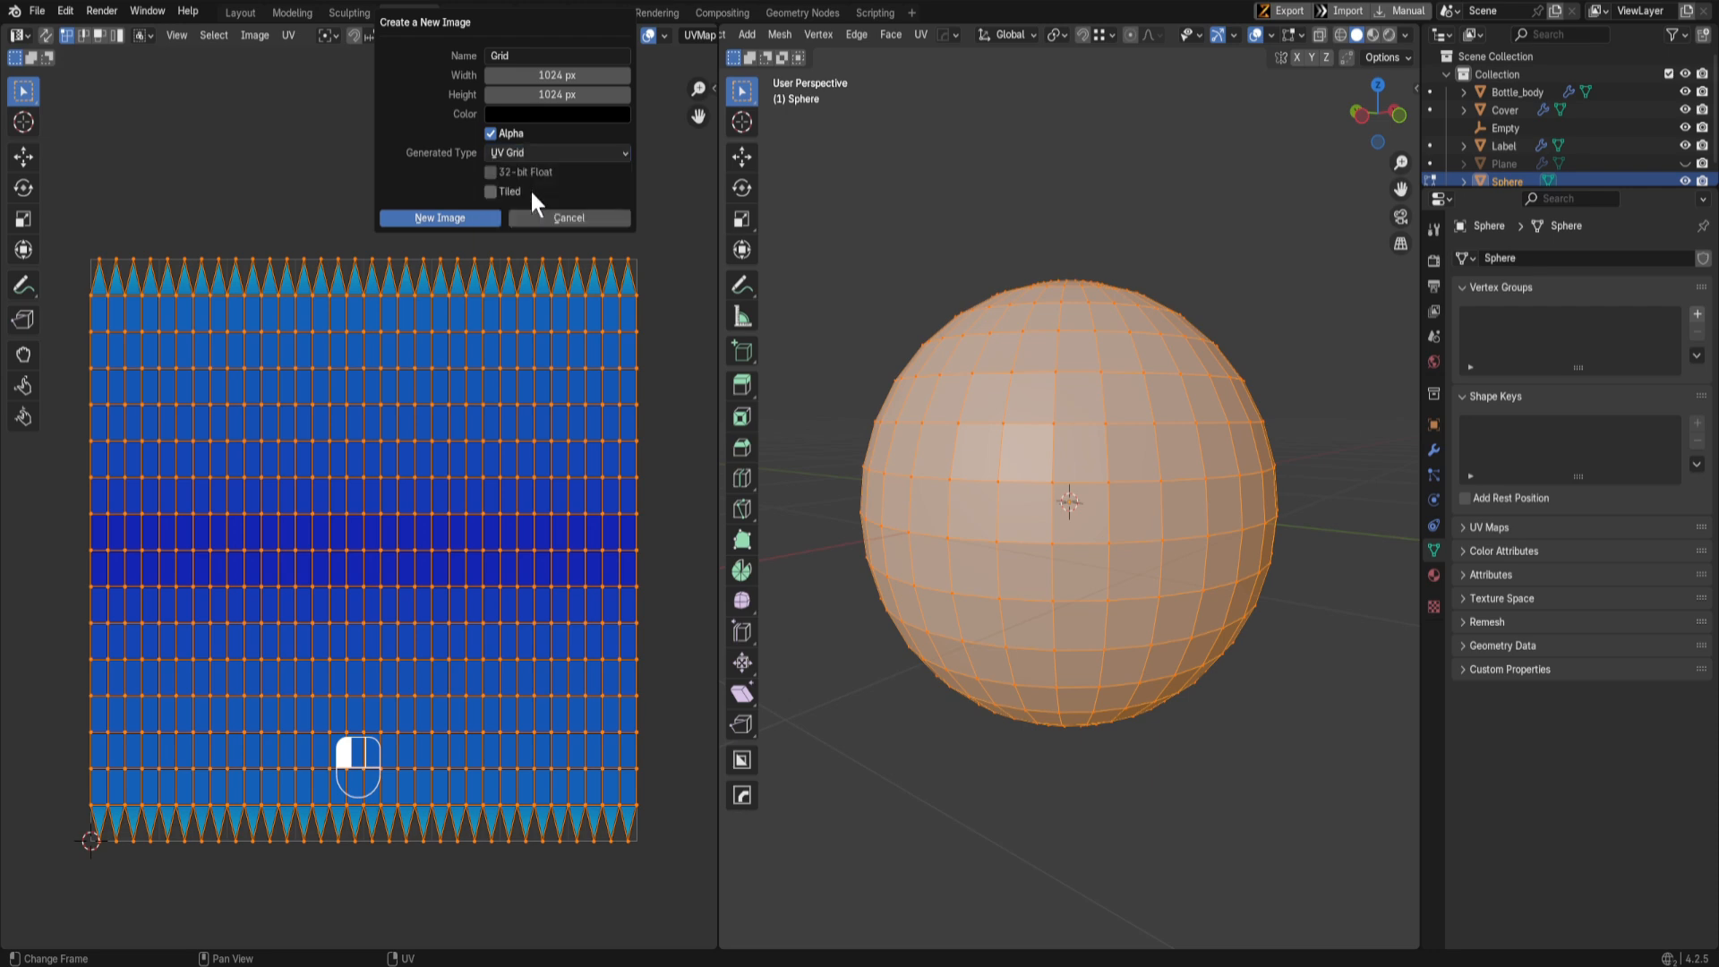
pyautogui.click(452, 219)
# Step: Check the grid behind the UV layout and preview the sphere in Material Preview, Rendered and Solid shading
pyautogui.scroll(-5, 443, 286)
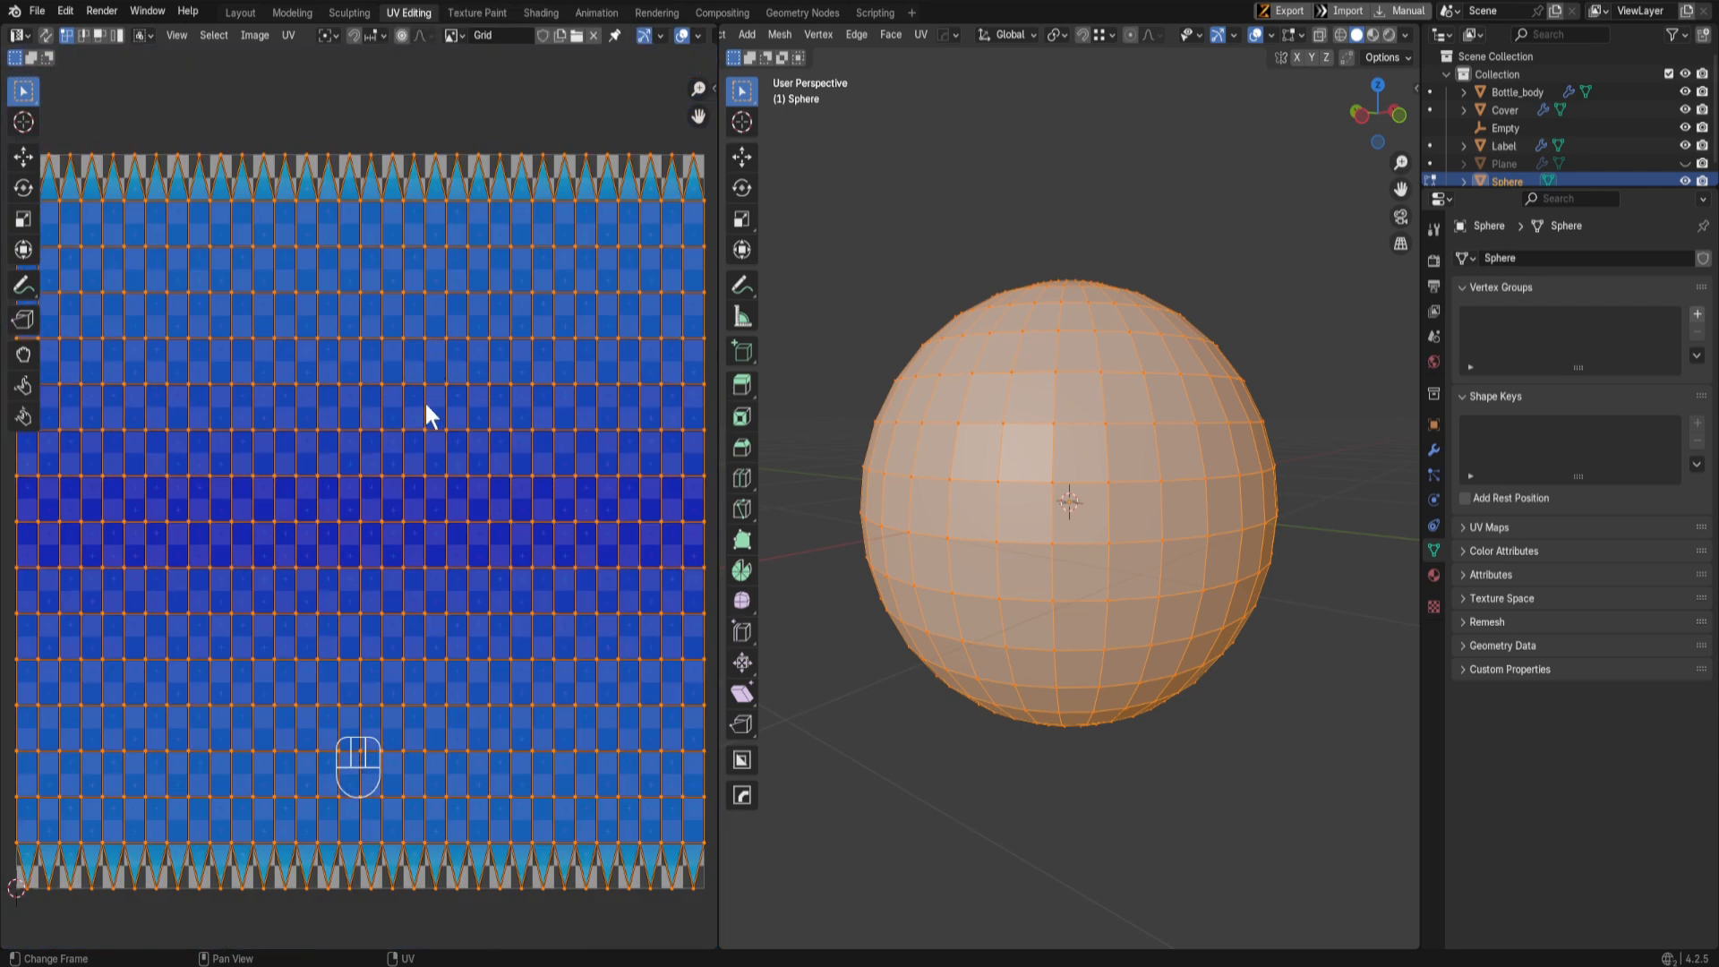
pyautogui.keyDown('shift'); pyautogui.moveTo(372, 372); pyautogui.dragTo(439, 348, button='middle'); pyautogui.keyUp('shift')
pyautogui.scroll(1, 992, 516)
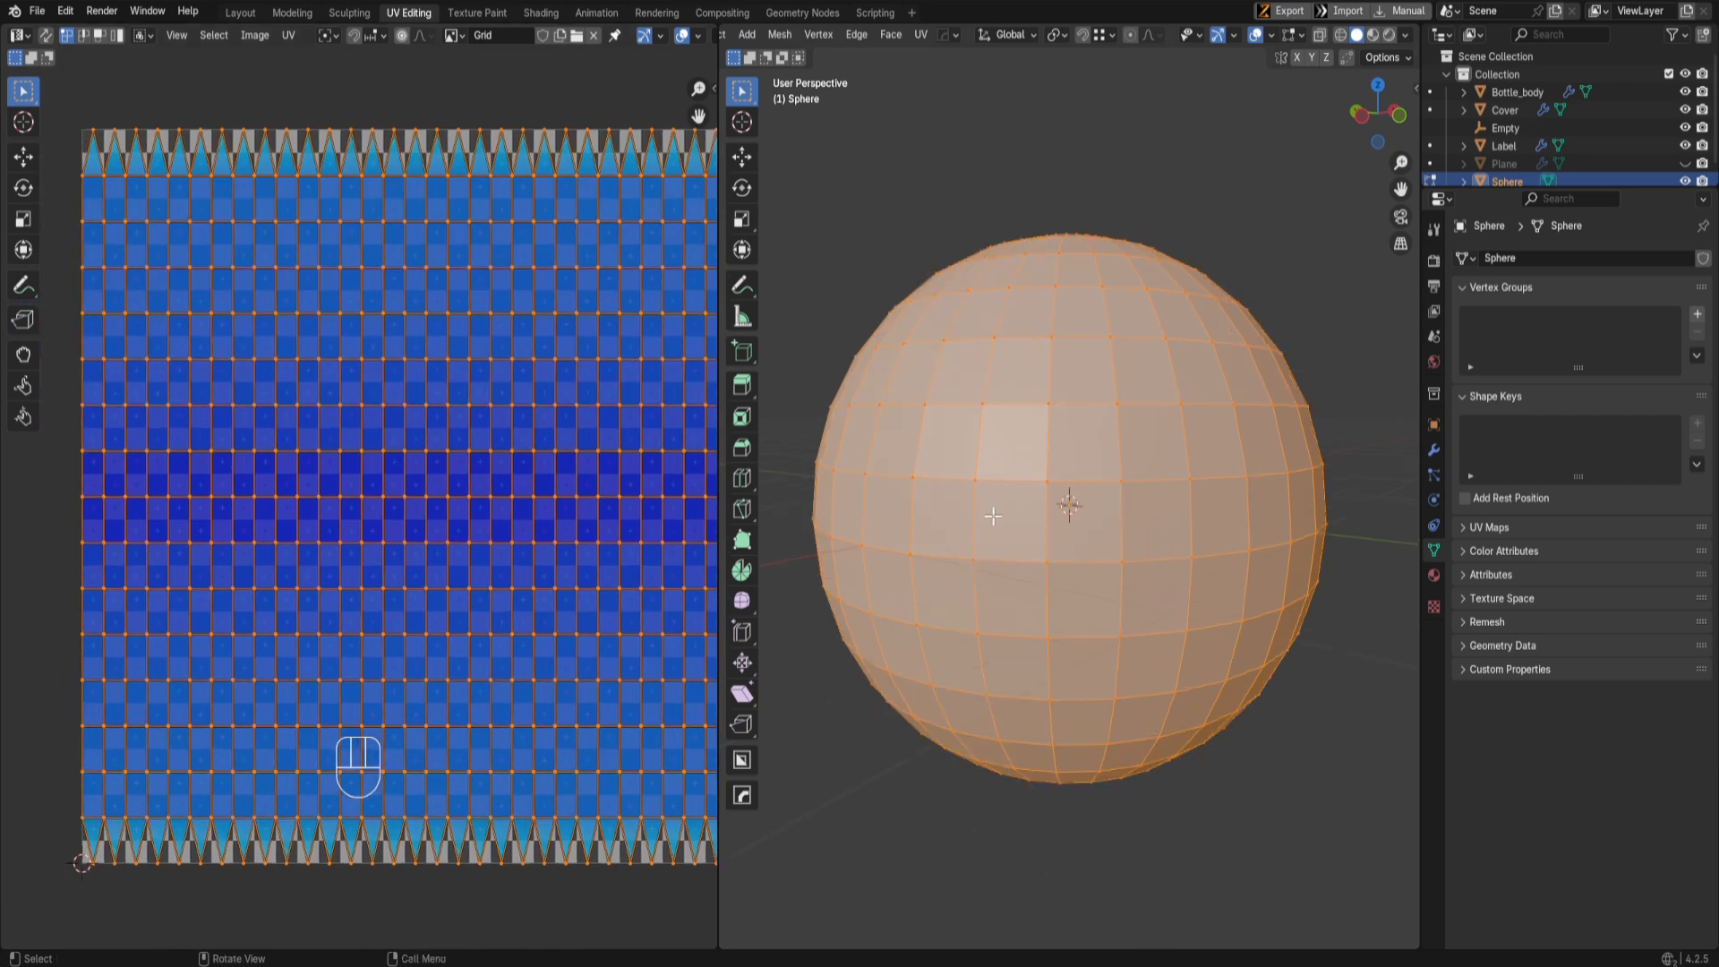
pyautogui.click(1373, 36)
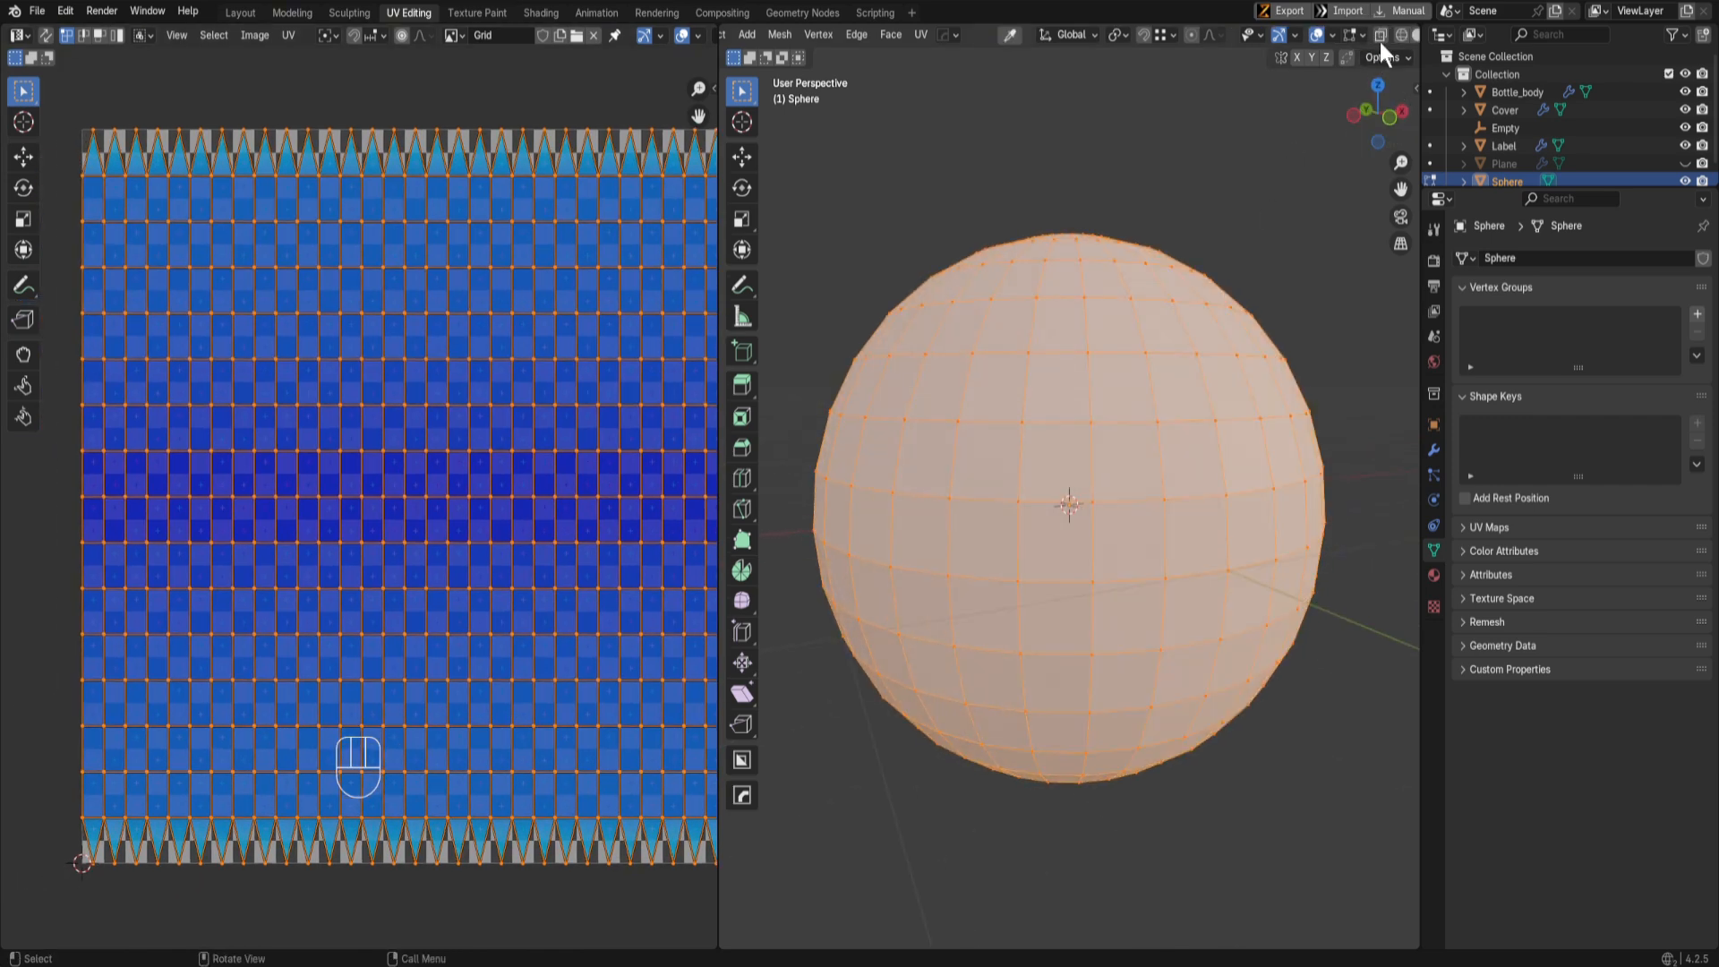
pyautogui.moveTo(1379, 41); pyautogui.dragTo(1038, 49, button='middle')
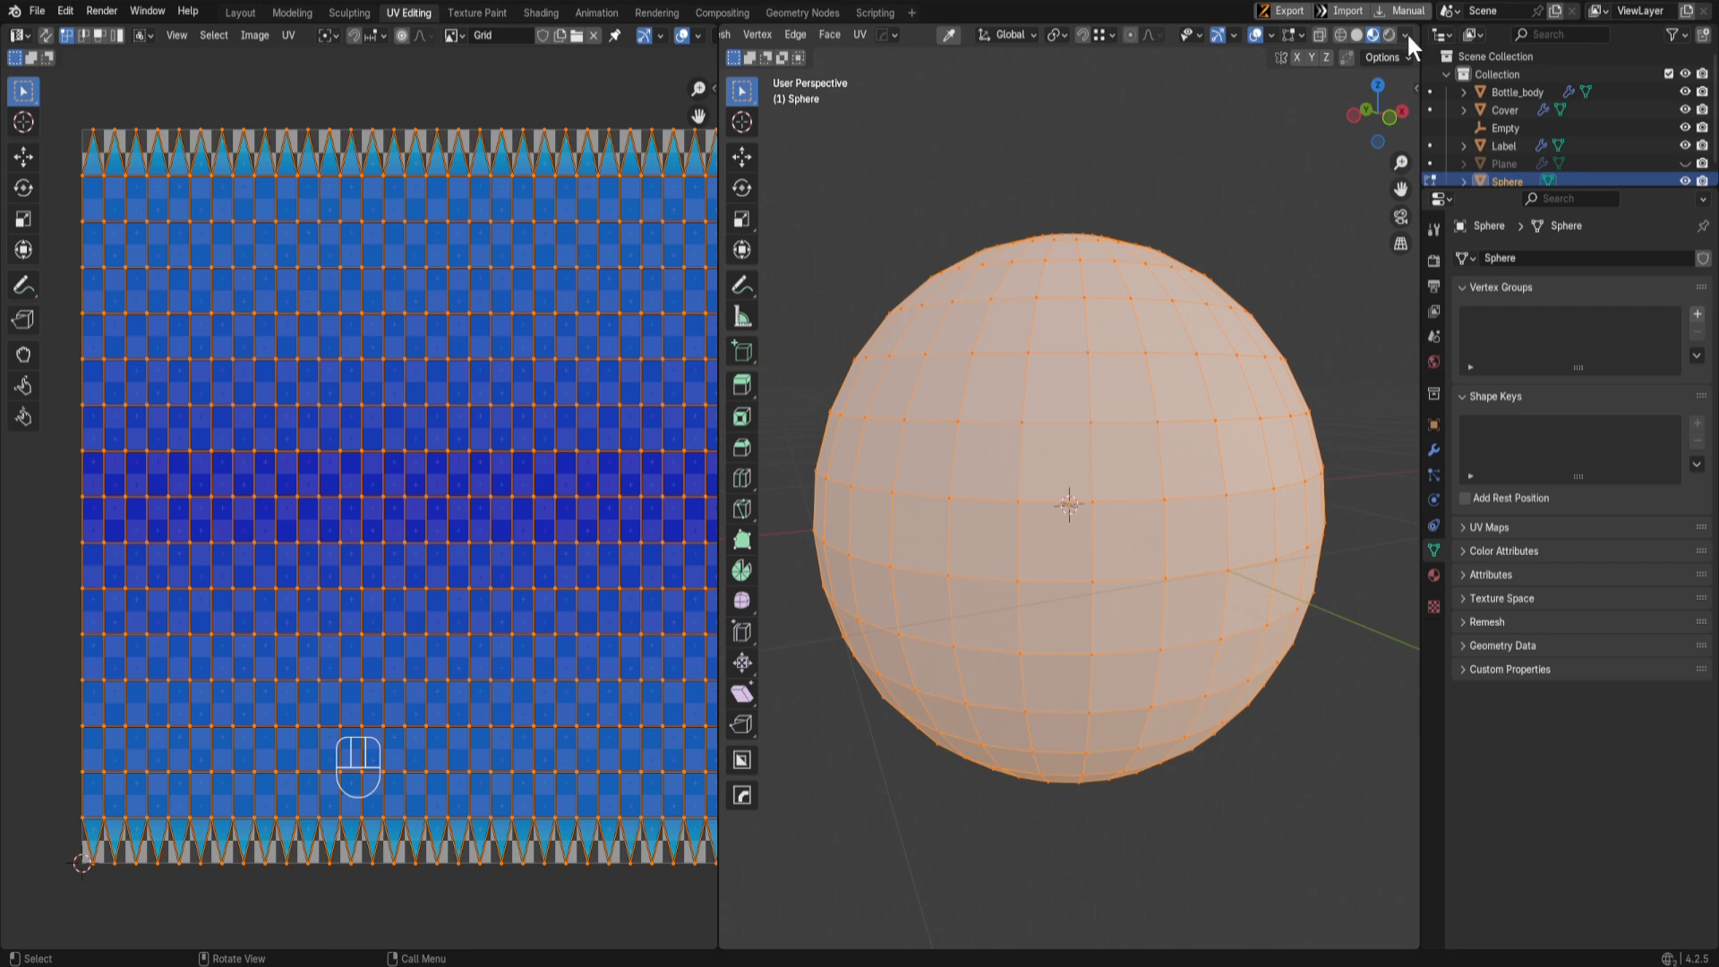
pyautogui.click(1392, 36)
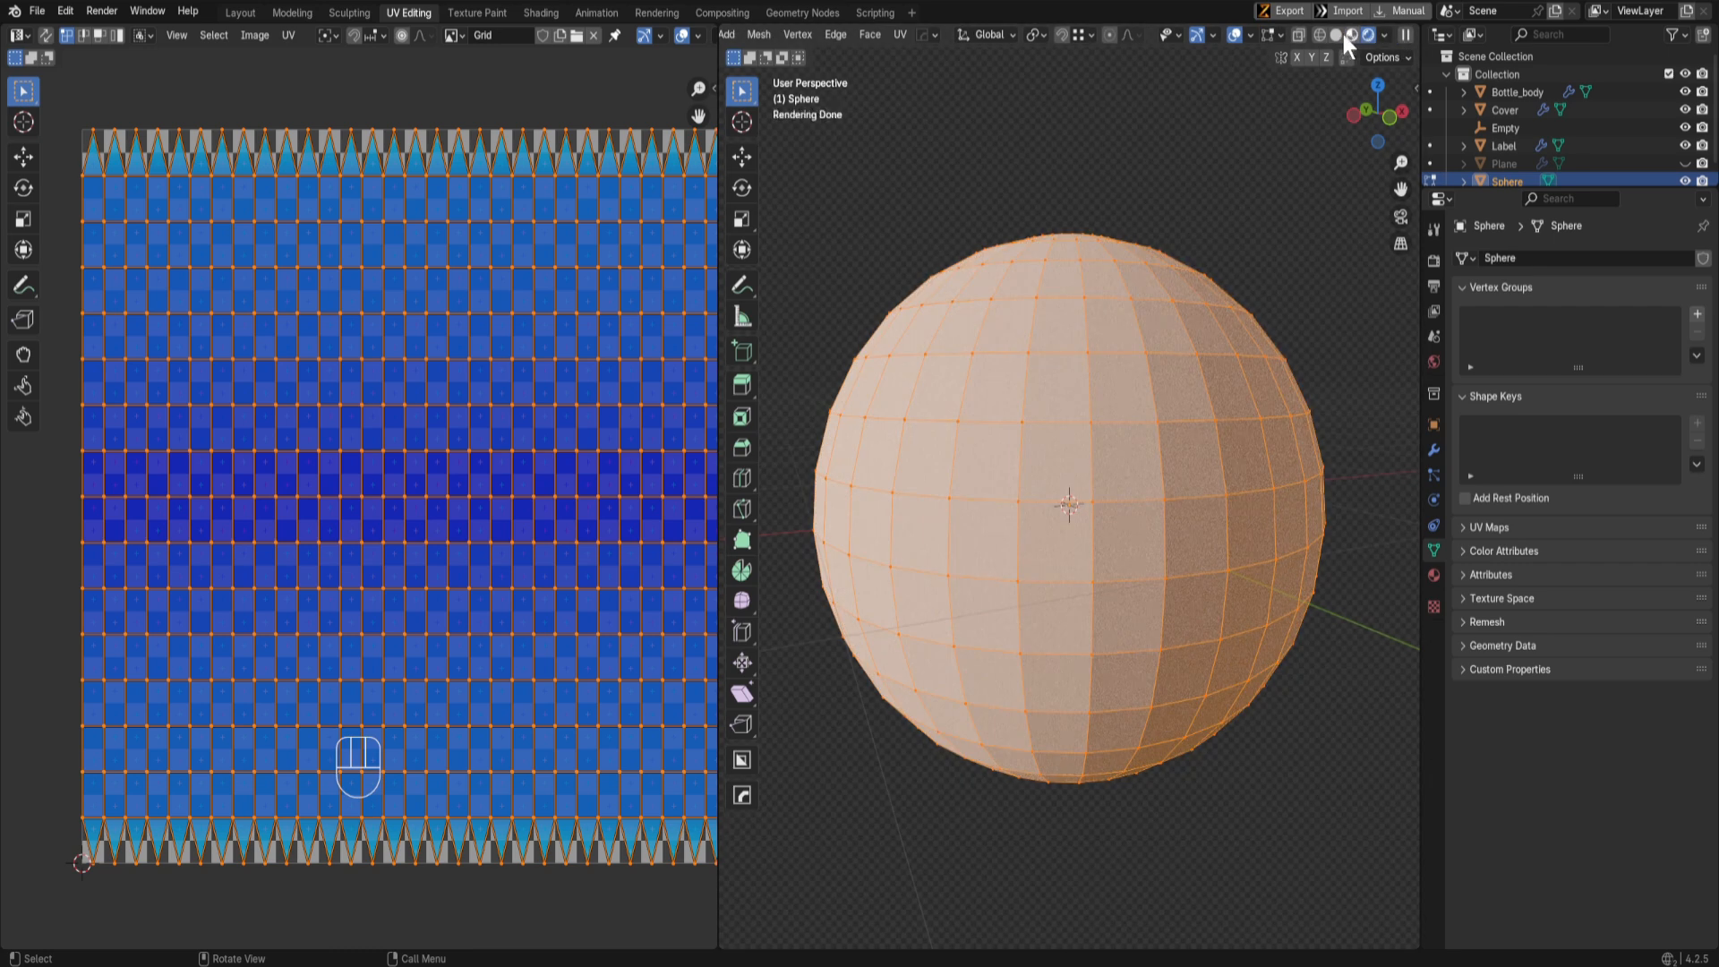
pyautogui.click(1342, 35)
pyautogui.click(1406, 34)
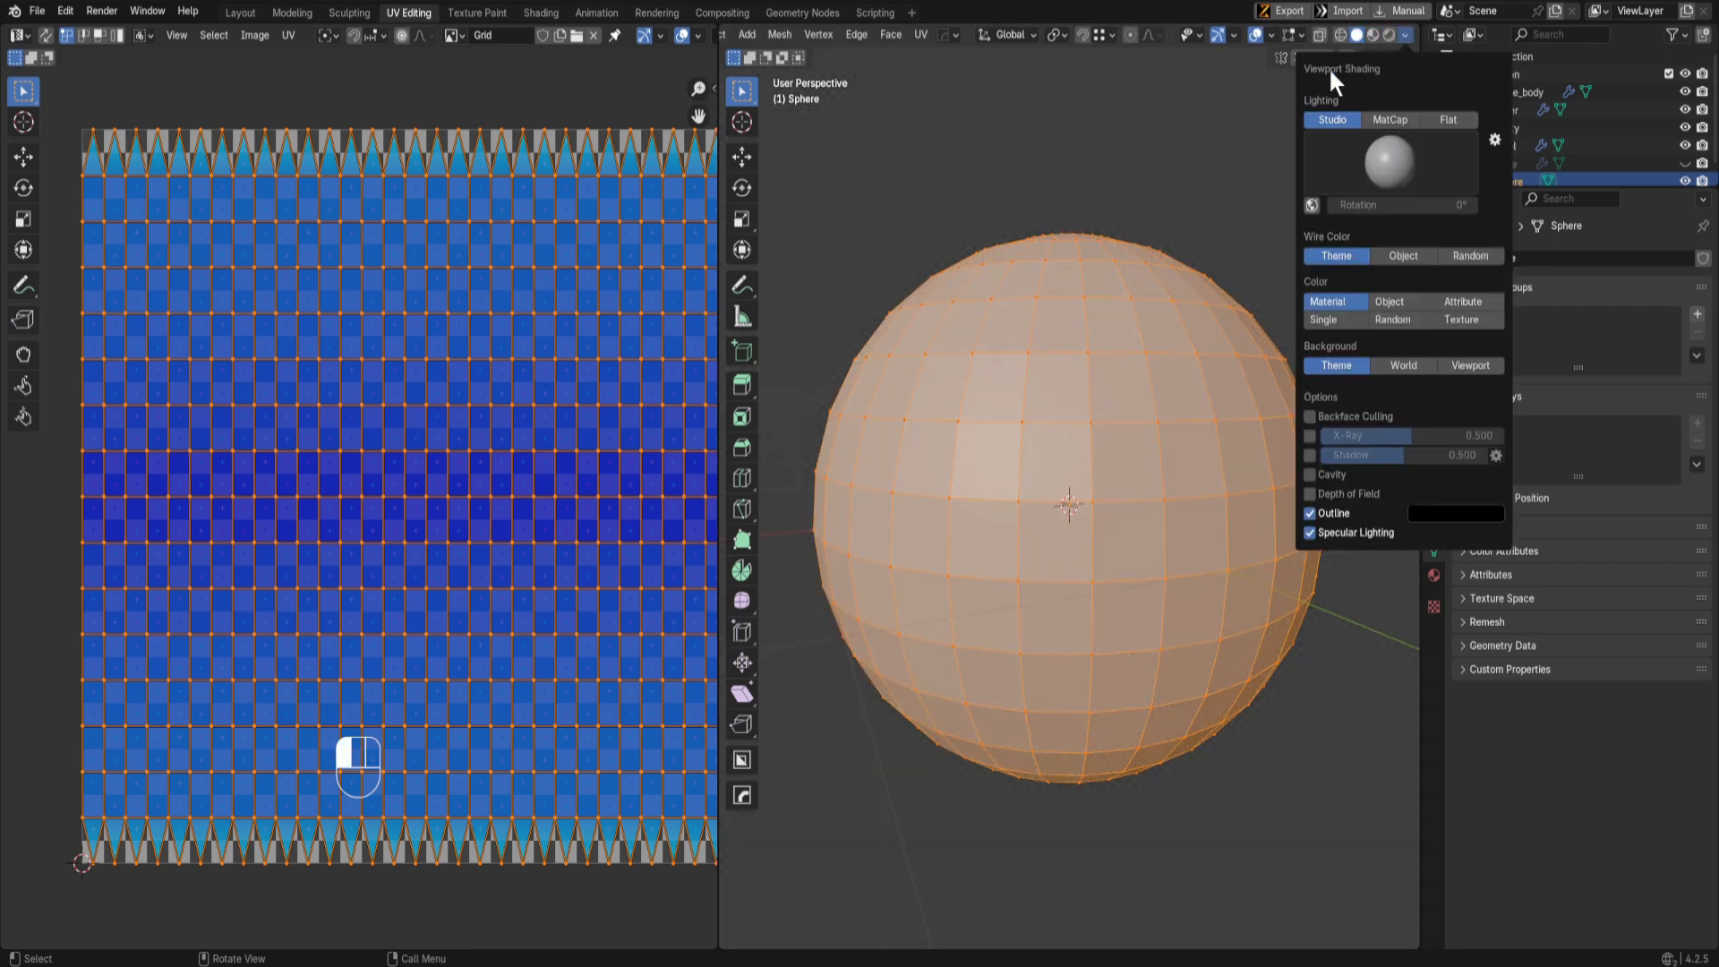
# Step: In Object Mode, split the UV editor area, make the upper half a Shader Editor and give the sphere a new material
pyautogui.press('Tab')
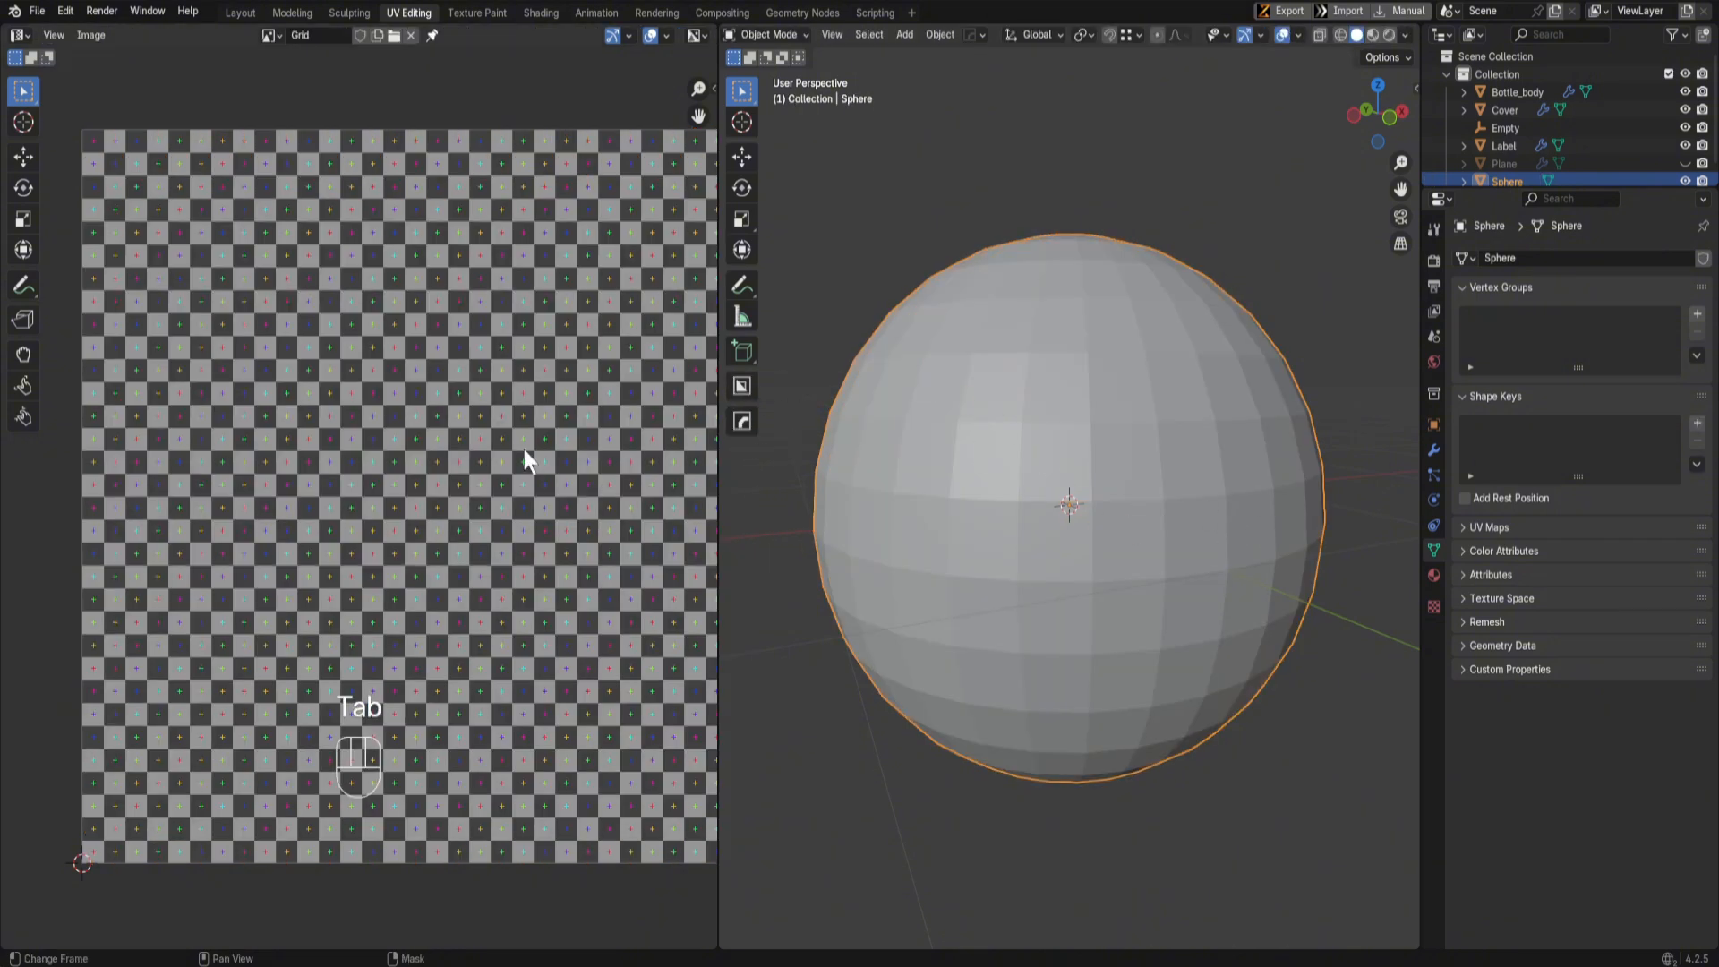
pyautogui.moveTo(5, 26); pyautogui.dragTo(42, 572)
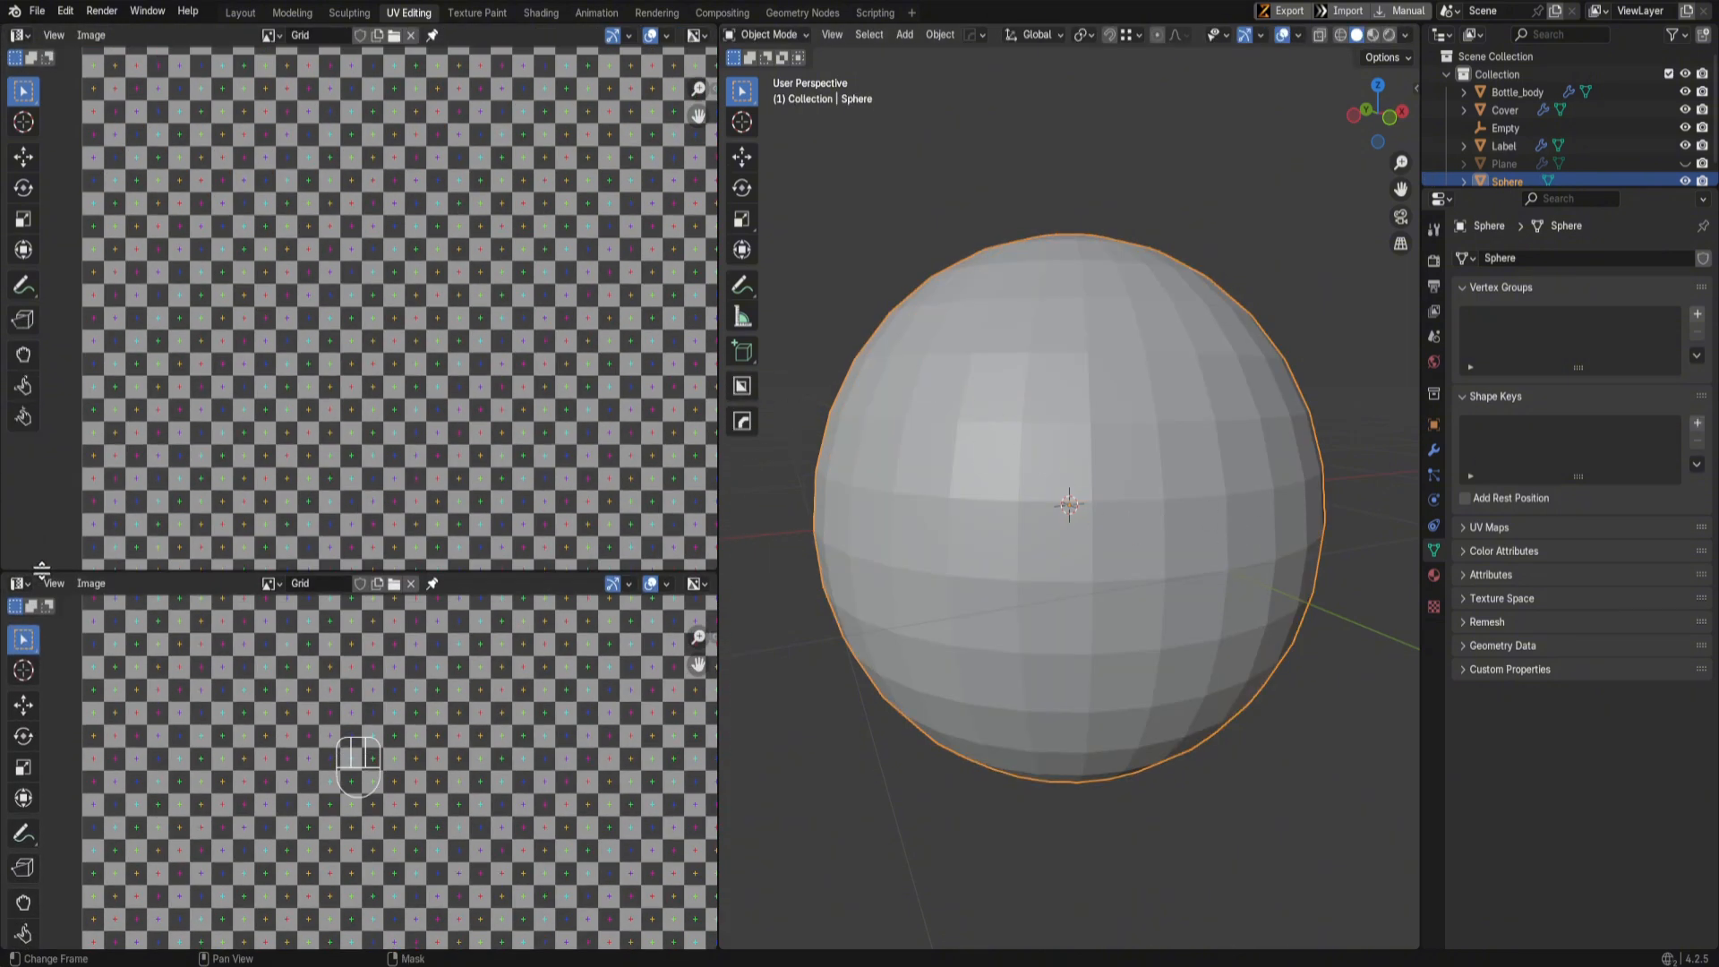
pyautogui.click(12, 40)
pyautogui.click(42, 199)
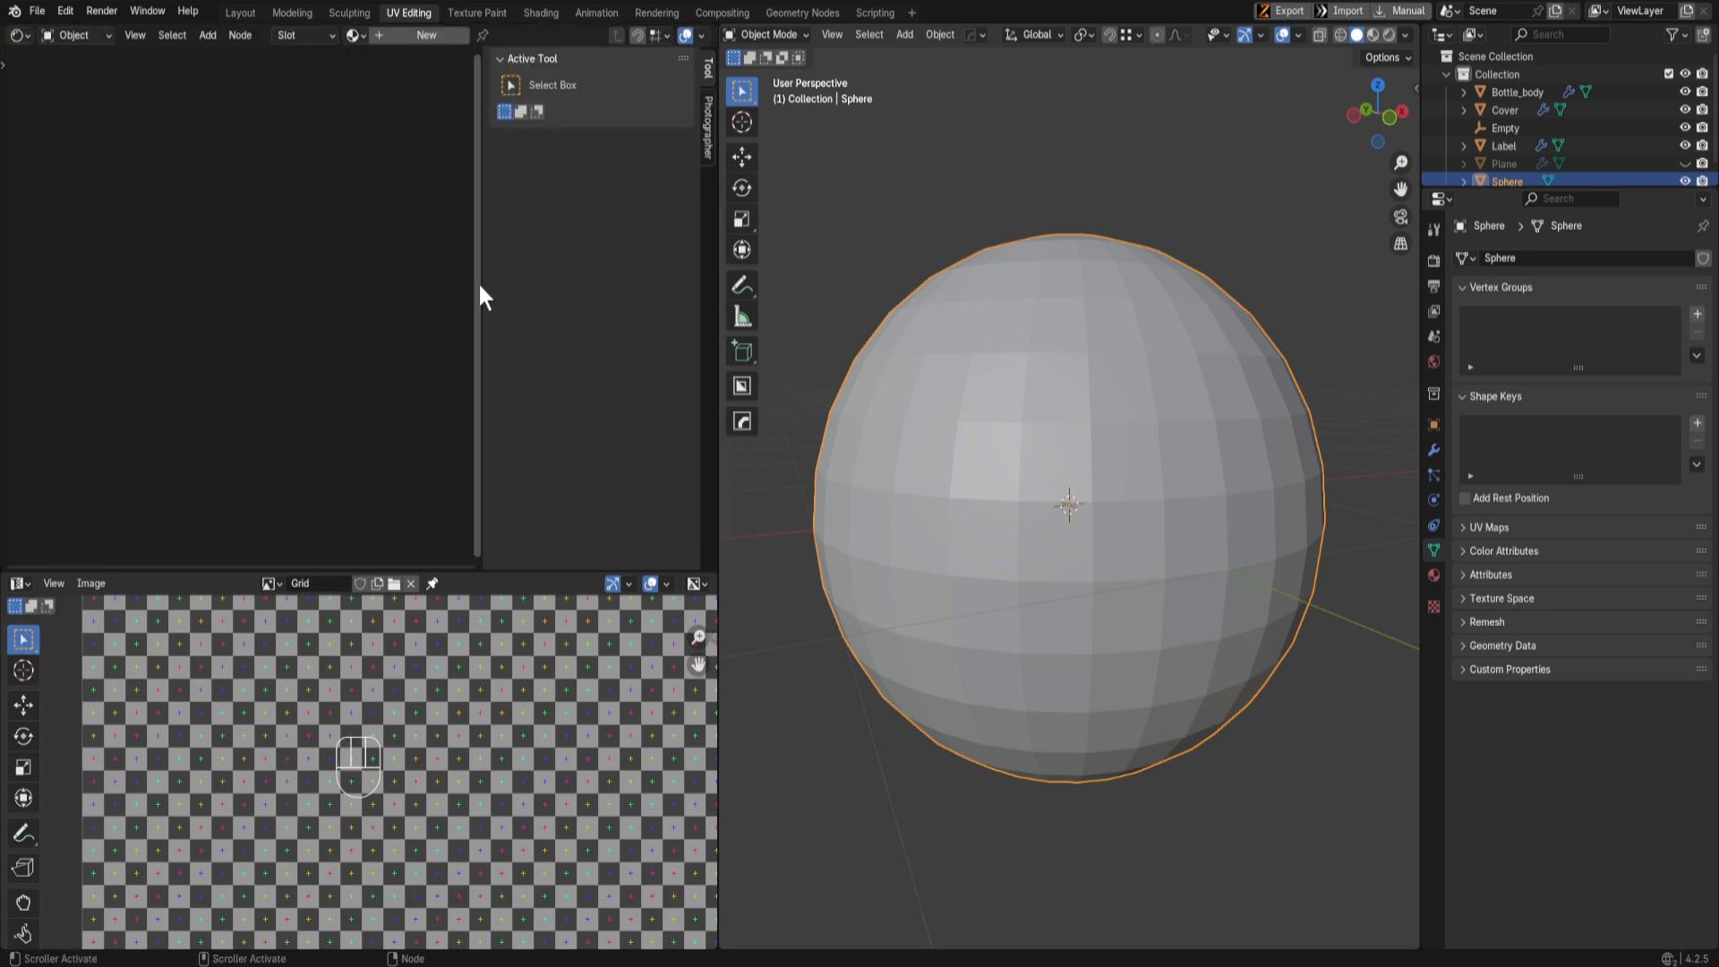
pyautogui.press('n')
pyautogui.click(430, 35)
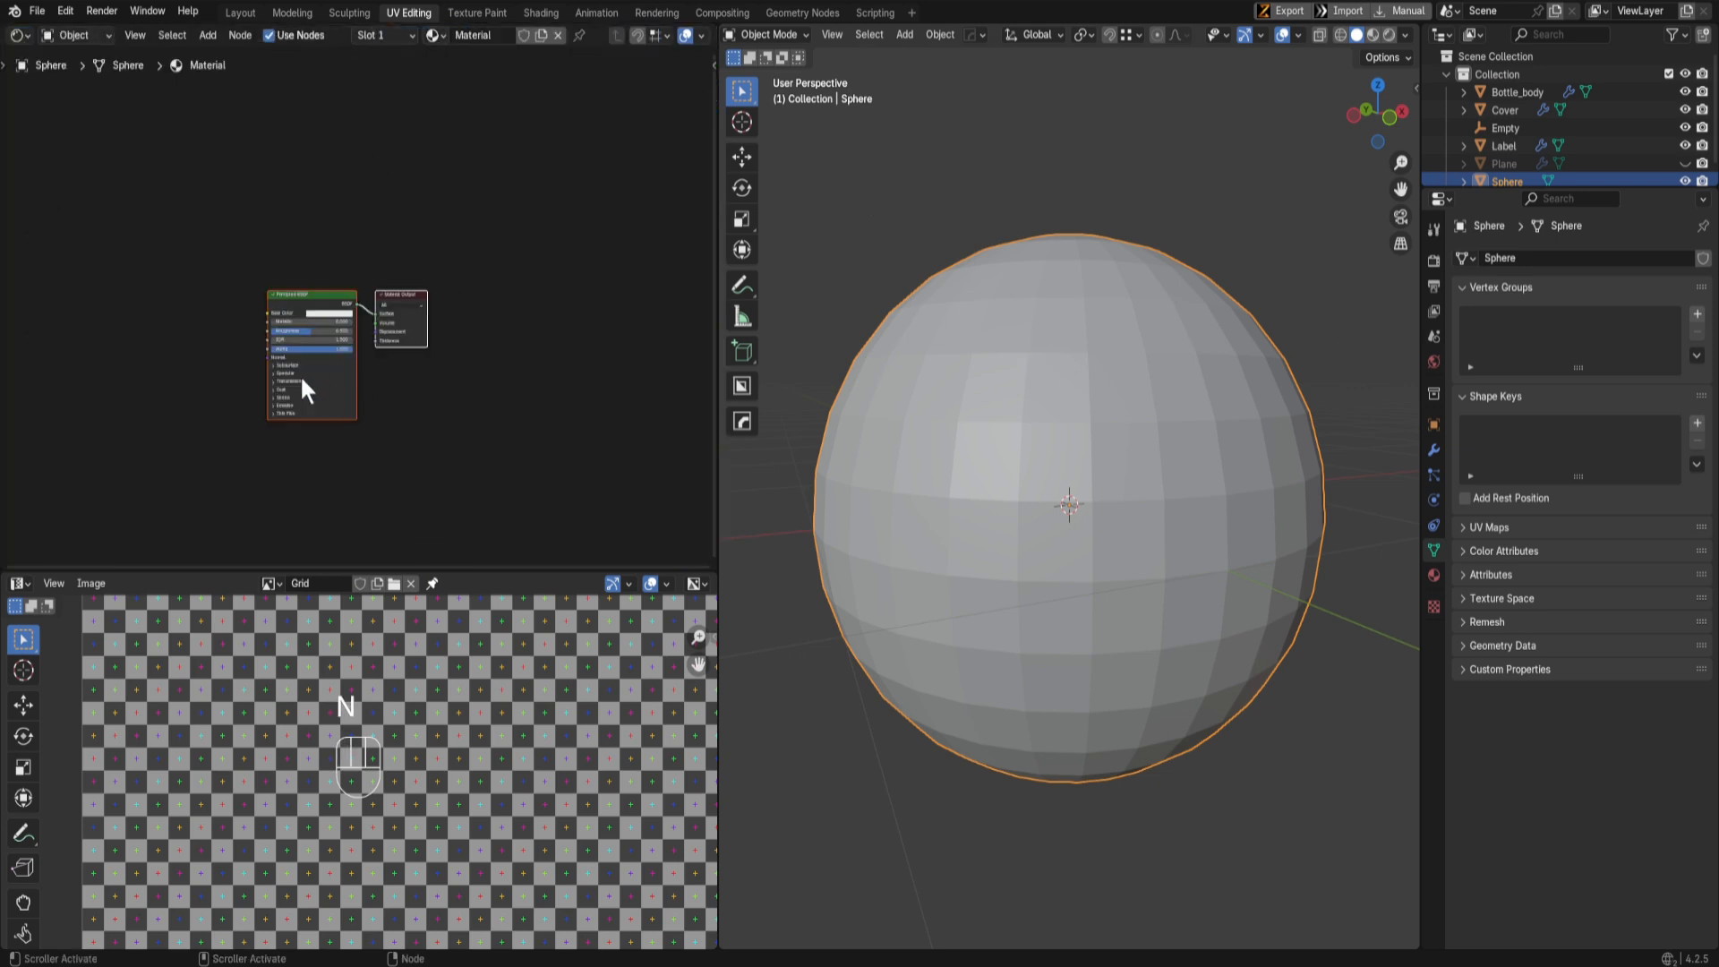
# Step: Add an image texture setup to the Principled BSDF node and delete the added nodes again
pyautogui.scroll(2, 299, 374)
pyautogui.click(229, 299)
pyautogui.hotkey('ctrl', 't')
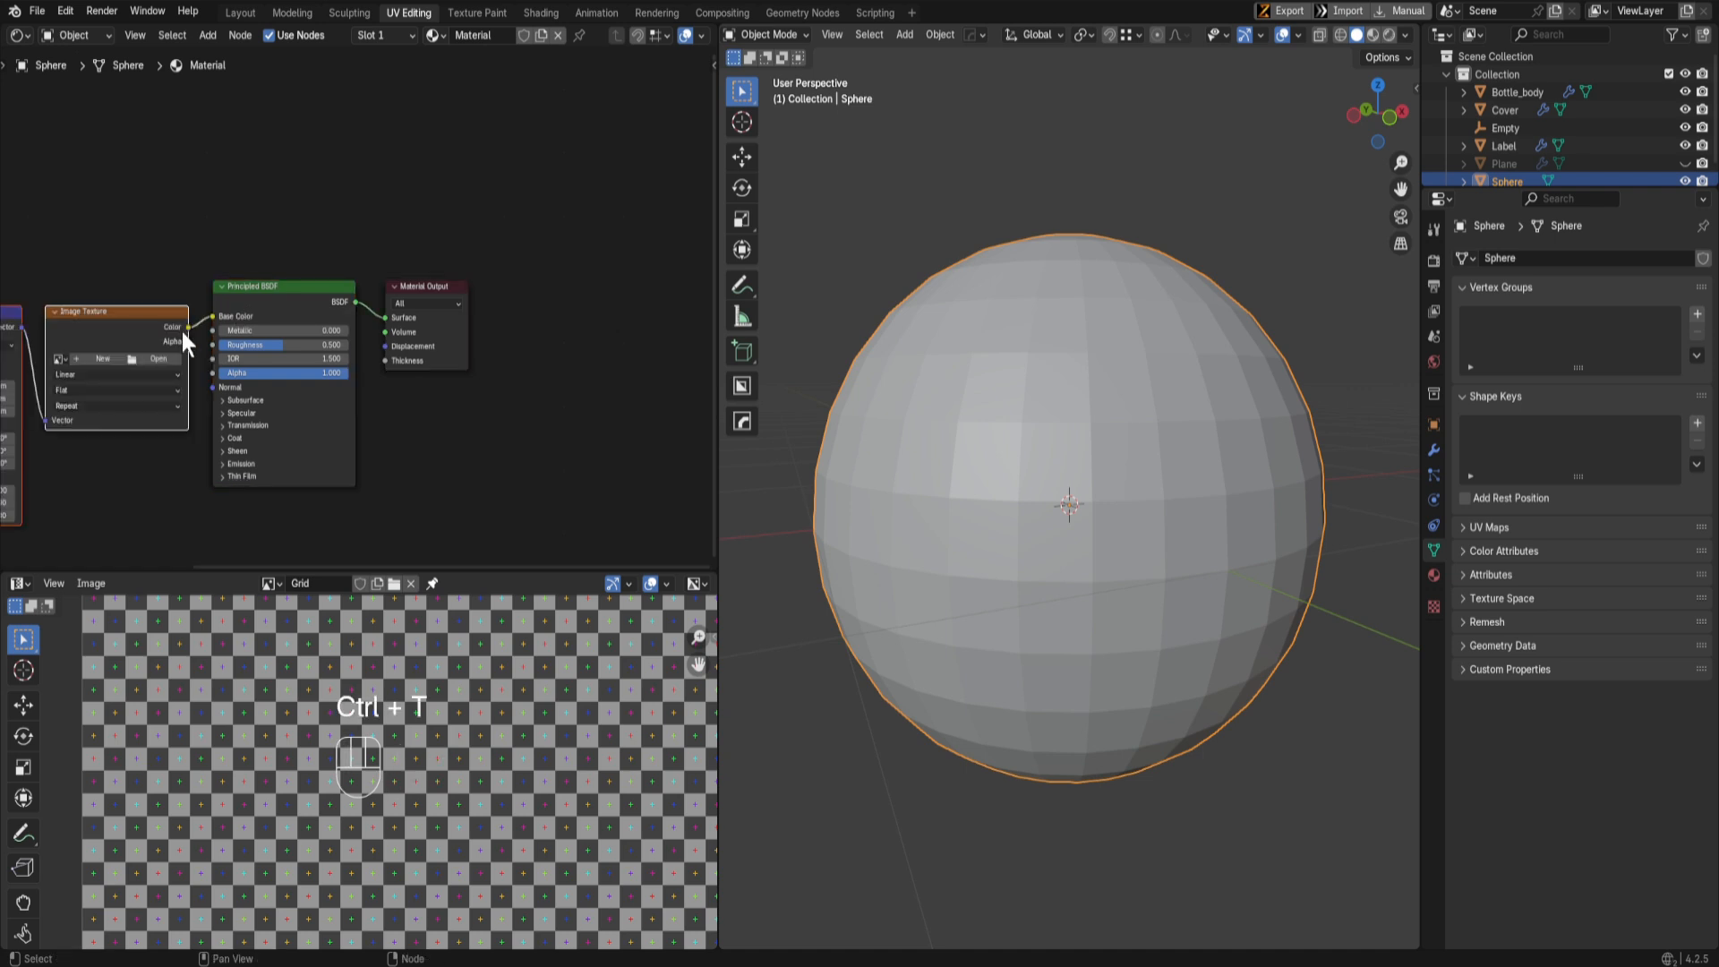
pyautogui.moveTo(181, 331); pyautogui.dragTo(329, 303, button='middle')
pyautogui.hotkey('ctrl', 'x')
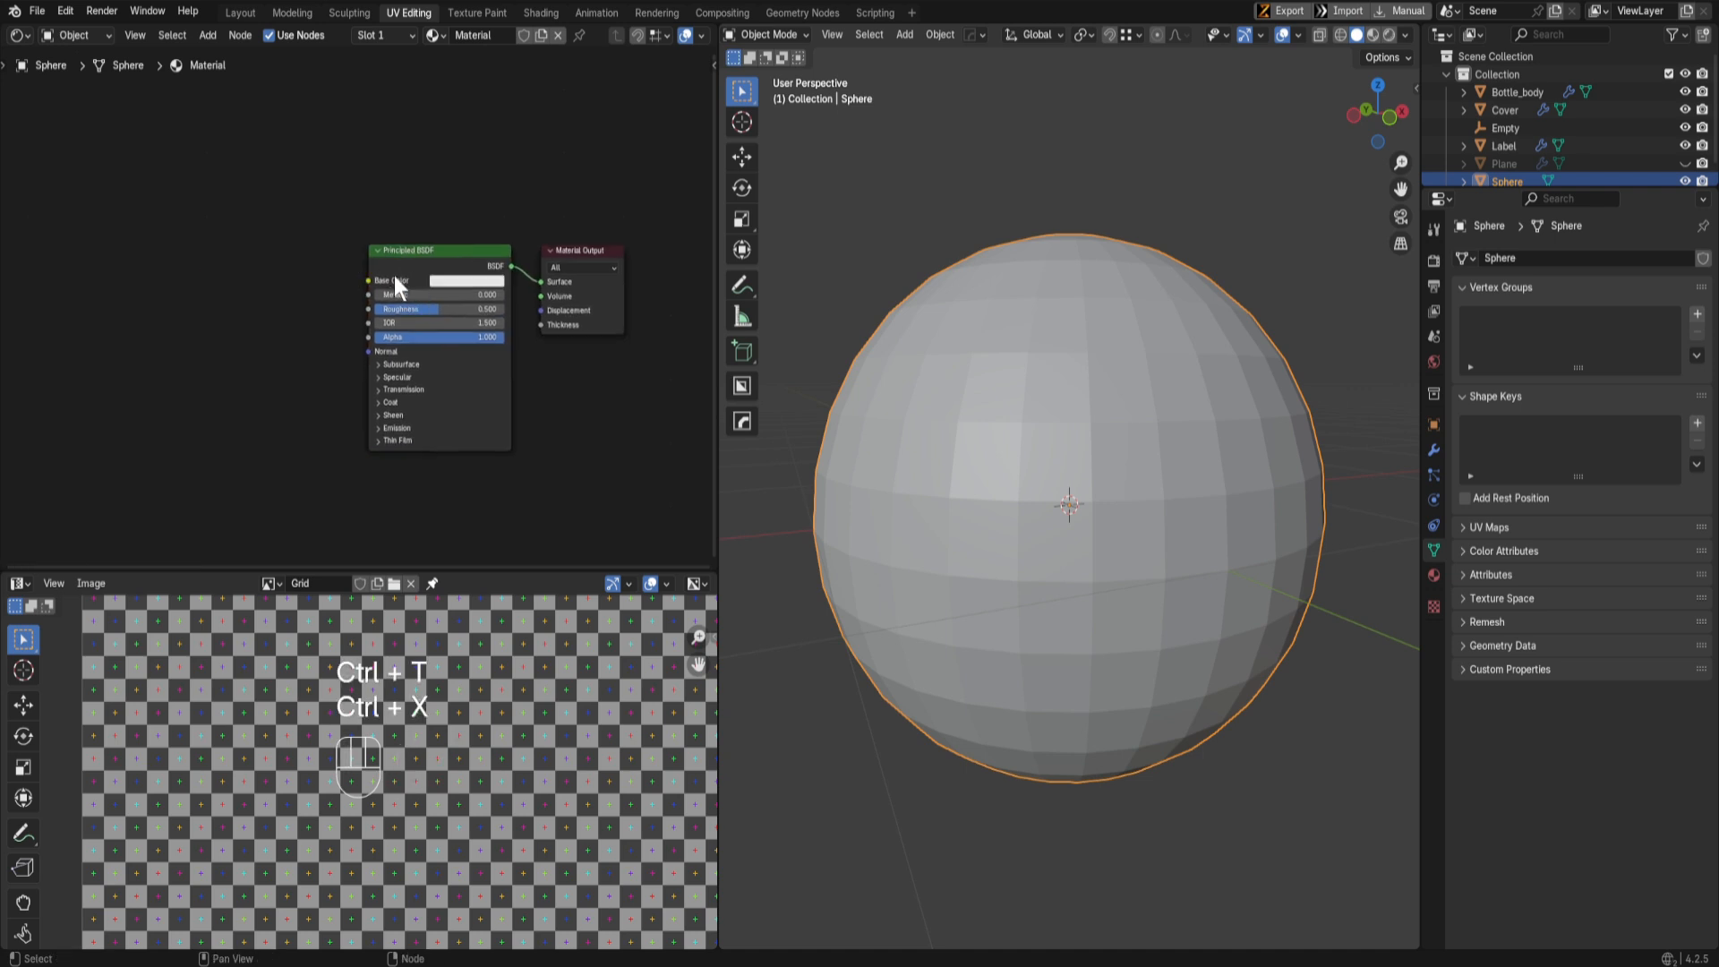
# Step: Look up the Node Wrangler add-on in the Preferences by searching for "node"
pyautogui.click(65, 10)
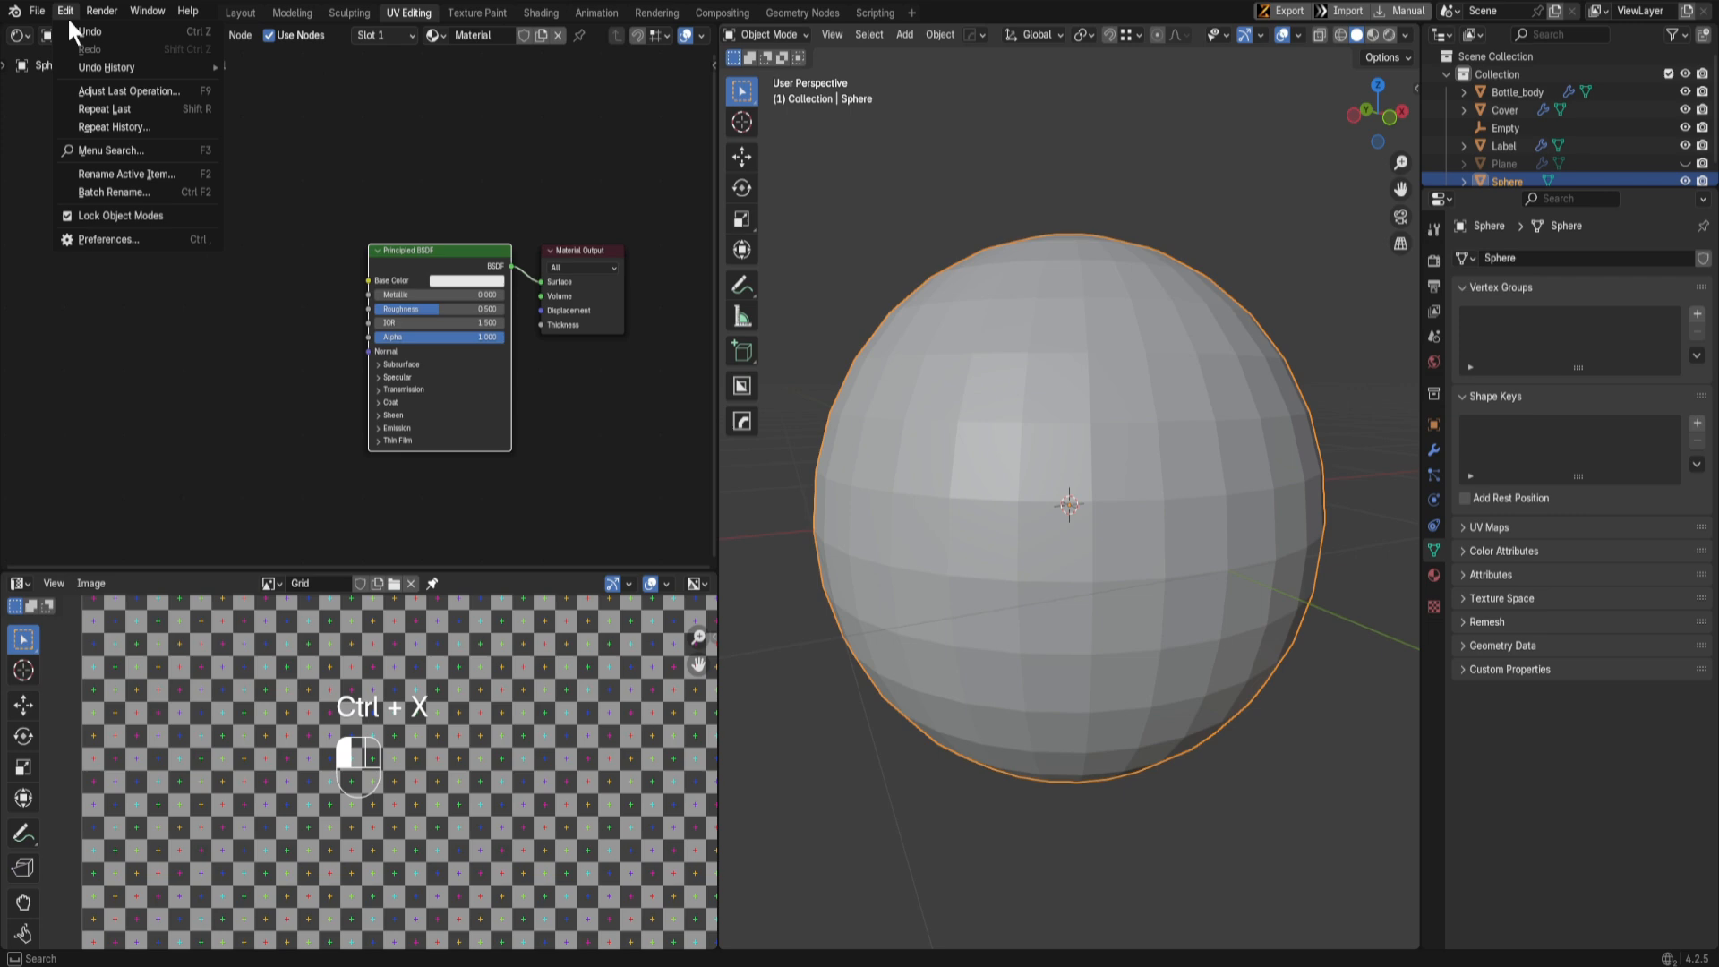
pyautogui.click(106, 236)
pyautogui.click(57, 176)
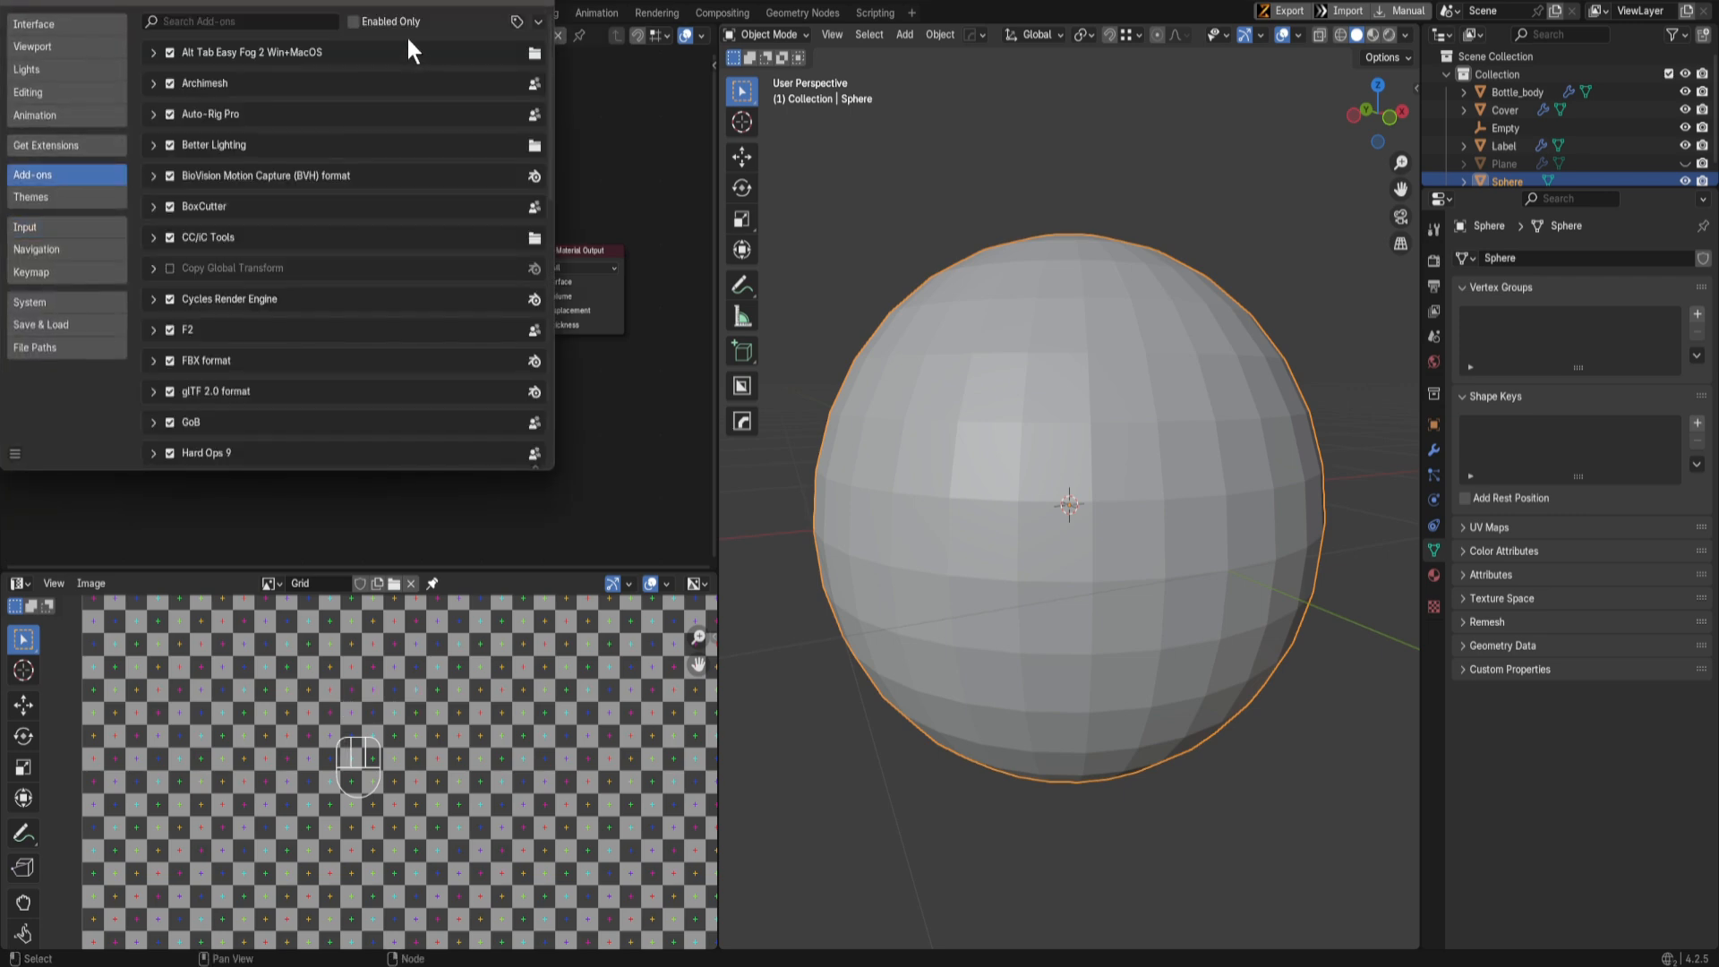
pyautogui.click(263, 22)
pyautogui.write('node')
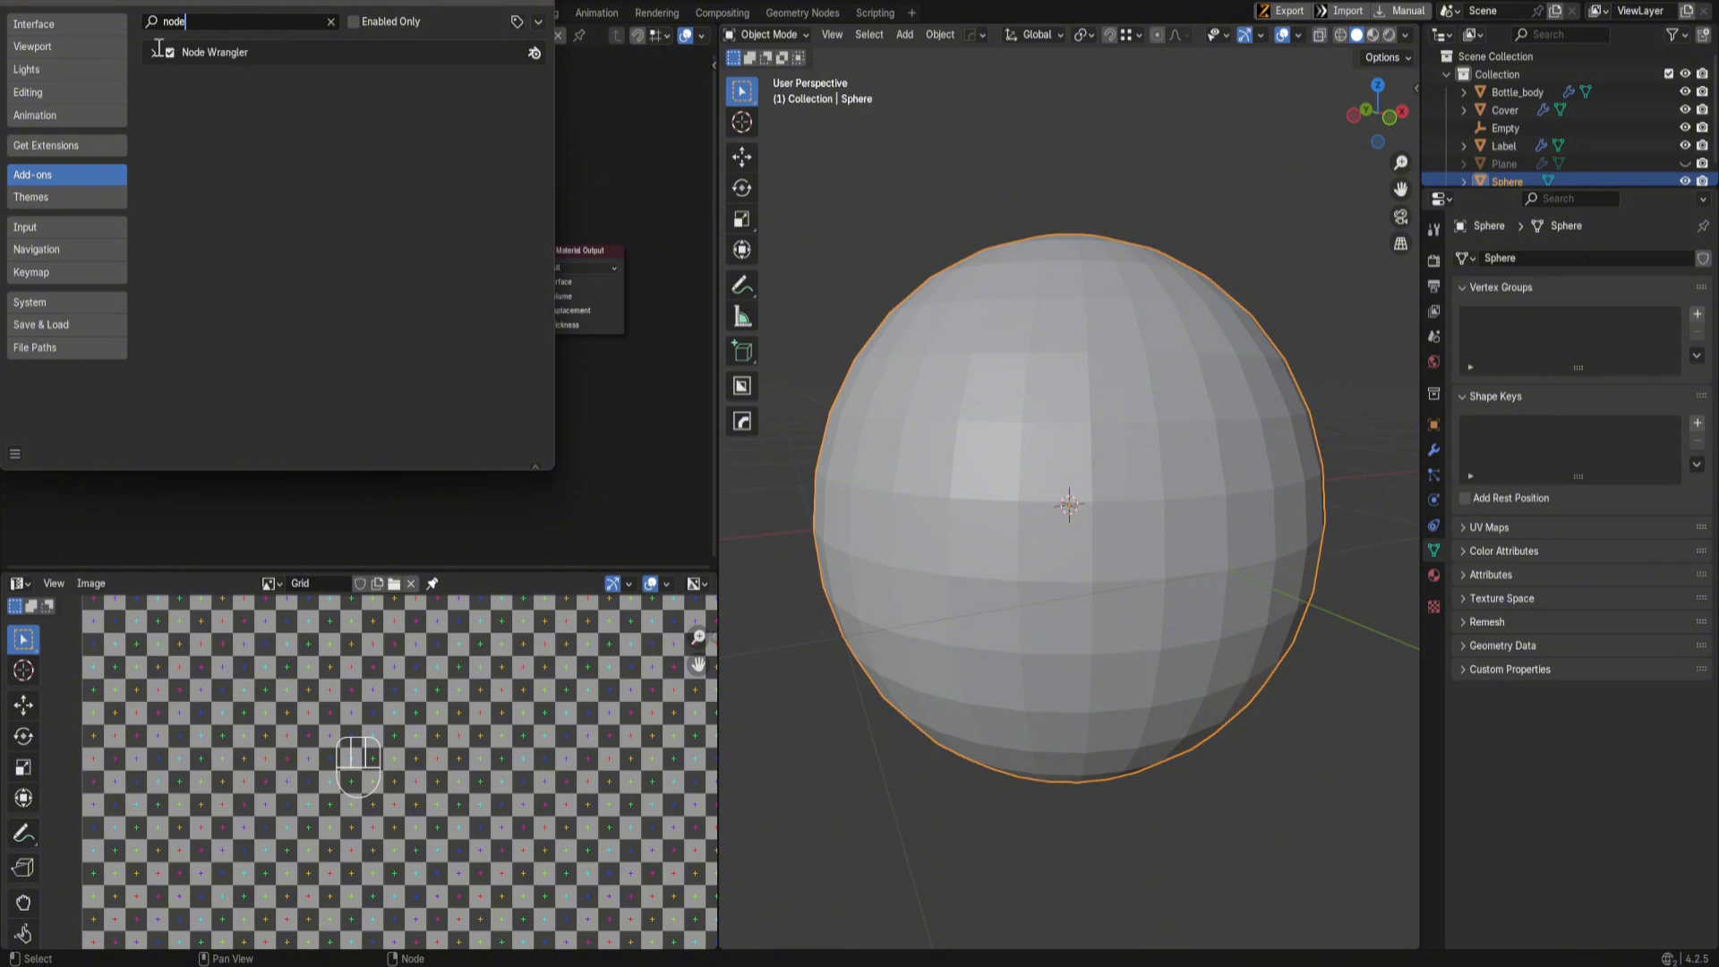
pyautogui.click(537, 4)
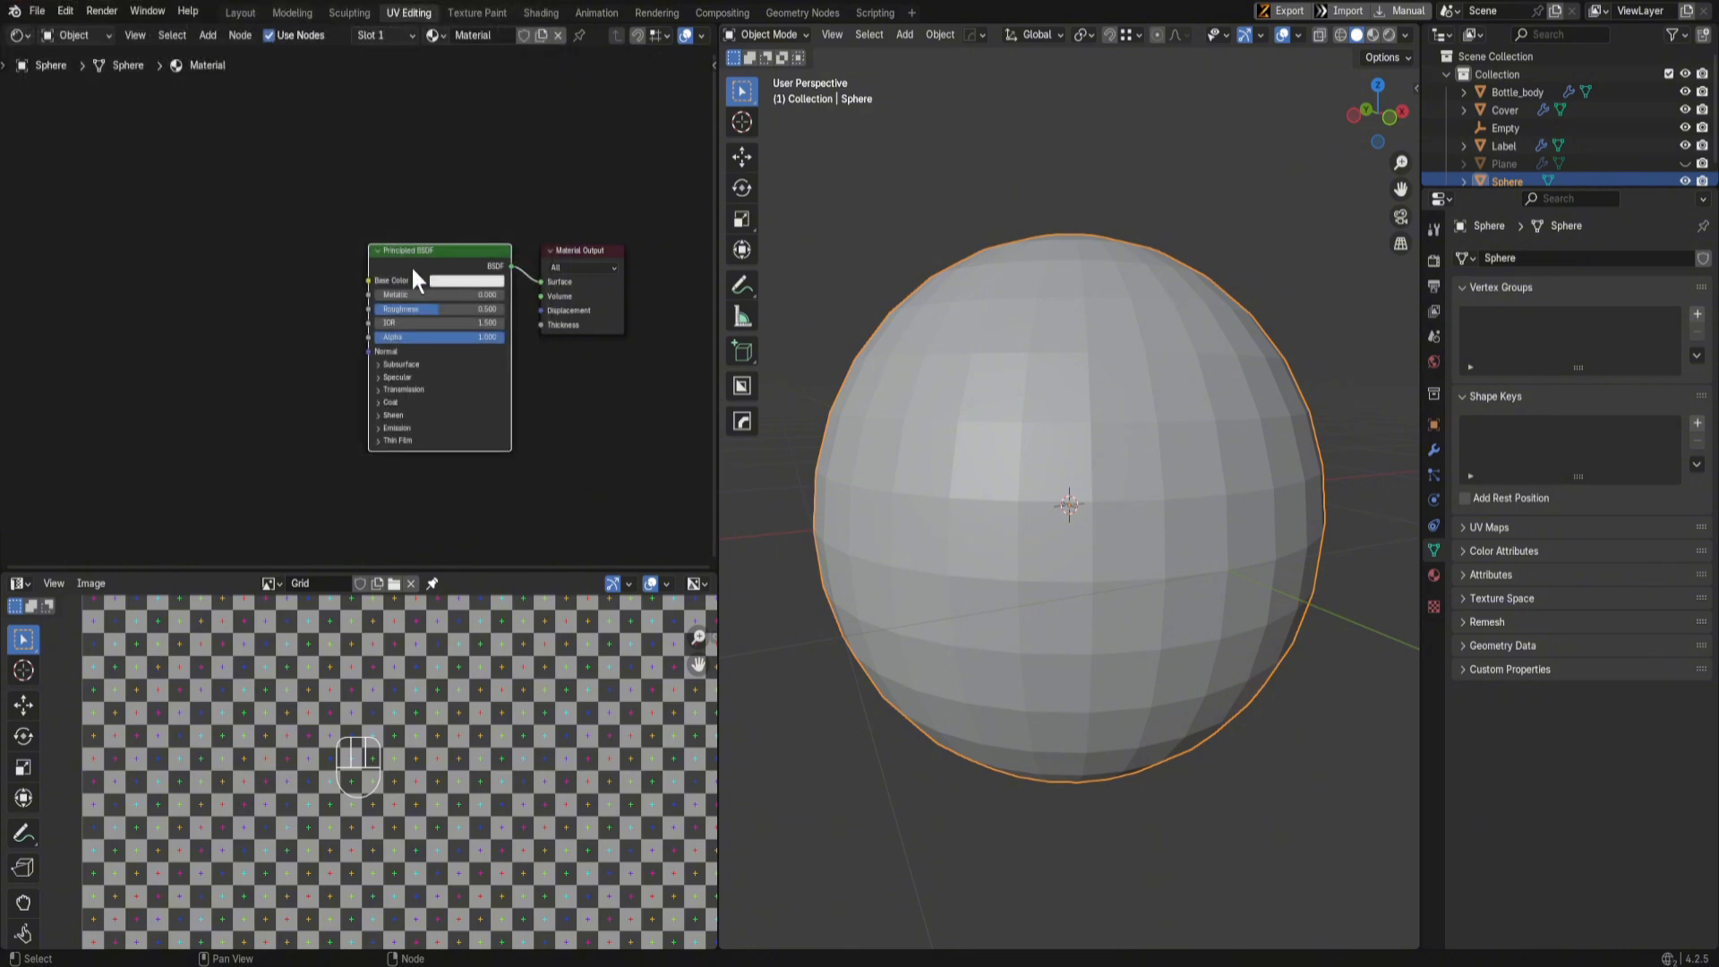
# Step: Add an Image Texture with Mapping and Texture Coordinate nodes to the Principled BSDF and assign the Grid image
pyautogui.hotkey('ctrl', 't')
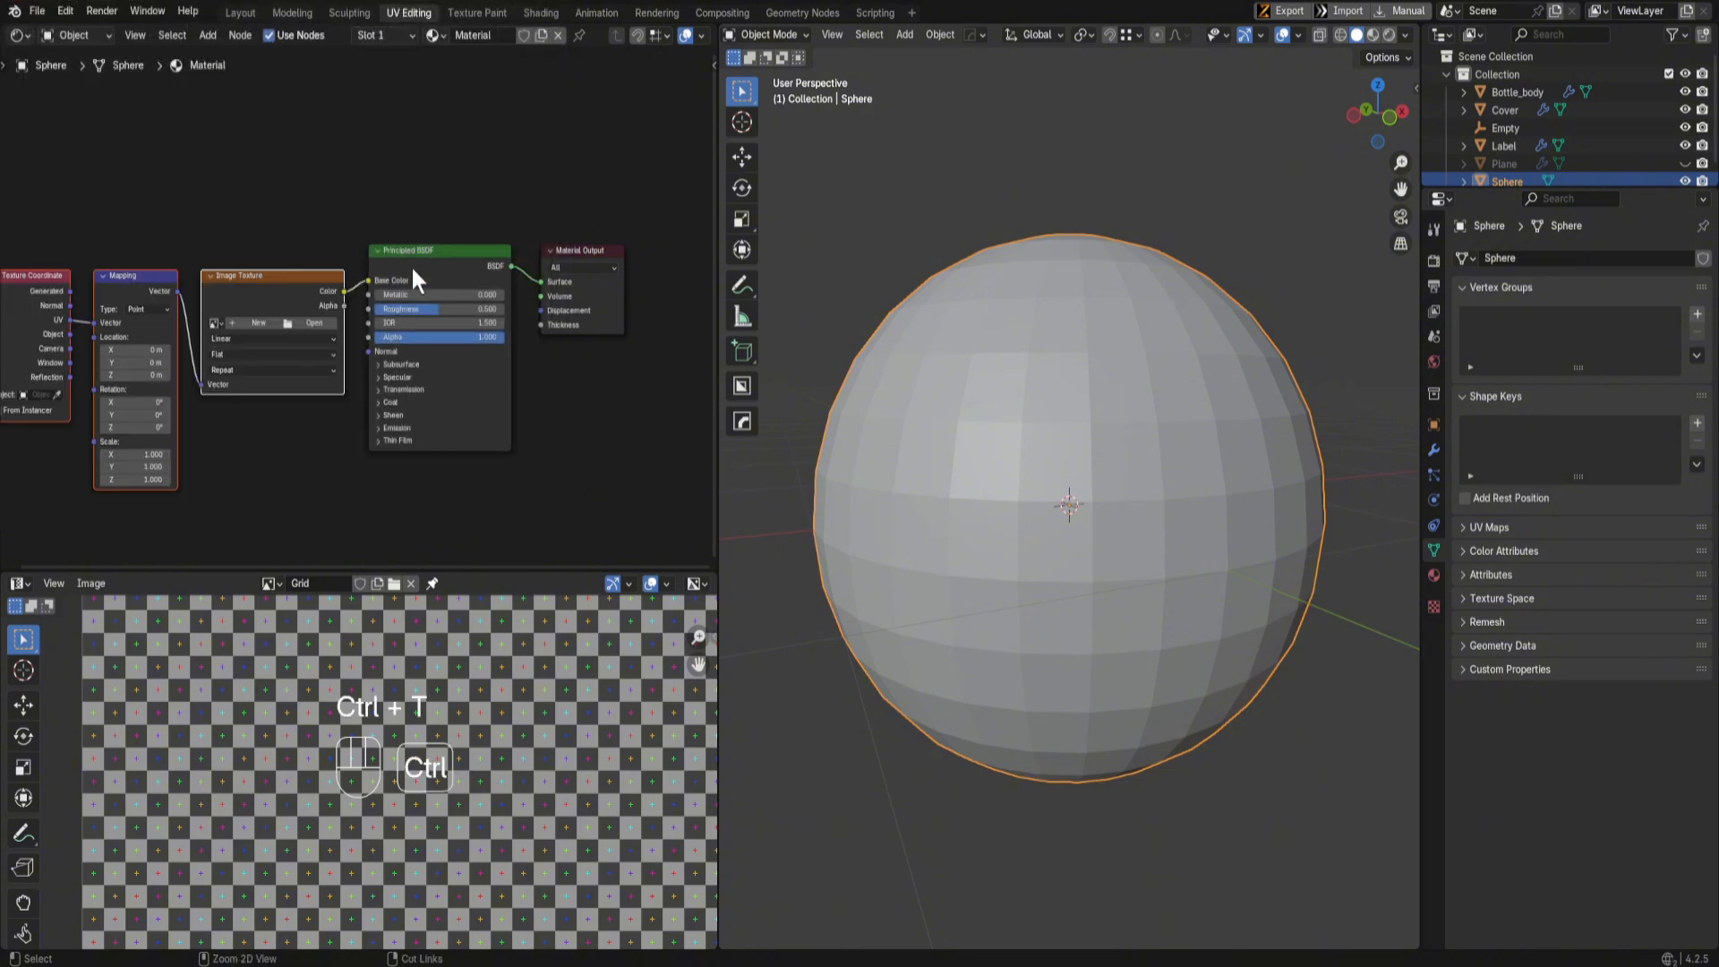
pyautogui.click(217, 323)
pyautogui.click(222, 342)
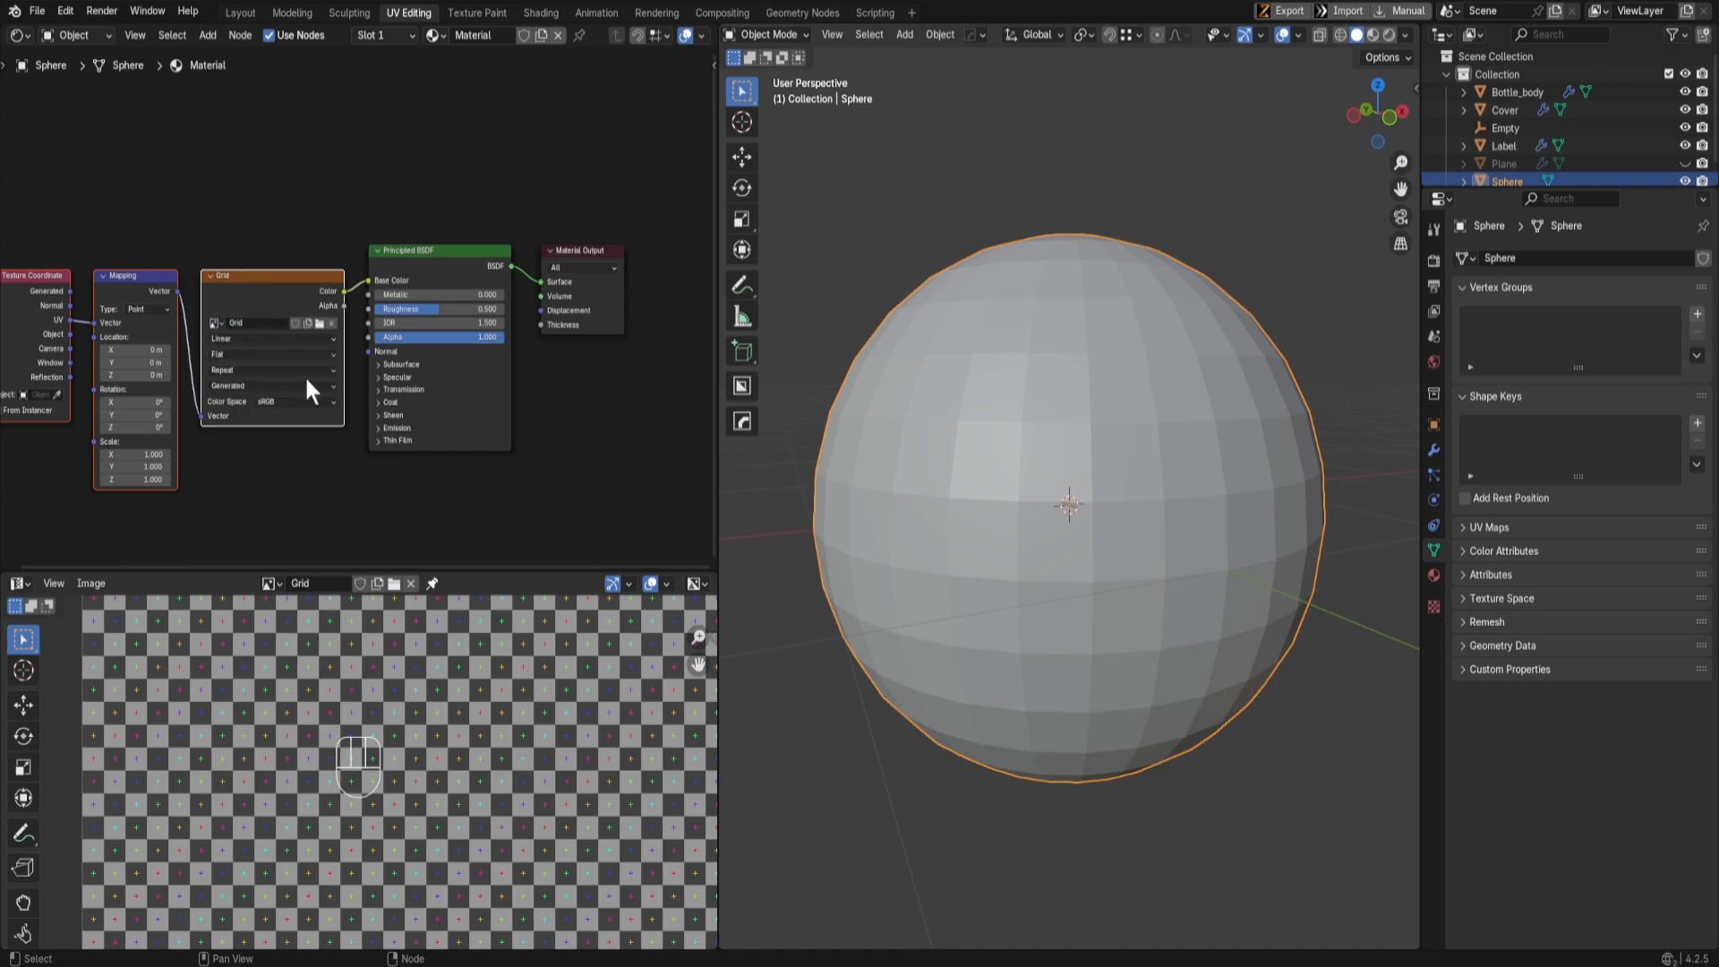
# Step: Show the sphere in Material Preview shading and inspect its grid texture from the front view
pyautogui.moveTo(1162, 439)
pyautogui.mouseDown(button='middle')
pyautogui.moveTo(1118, 451)
pyautogui.moveTo(1146, 430)
pyautogui.mouseUp(button='middle')
pyautogui.click(1375, 37)
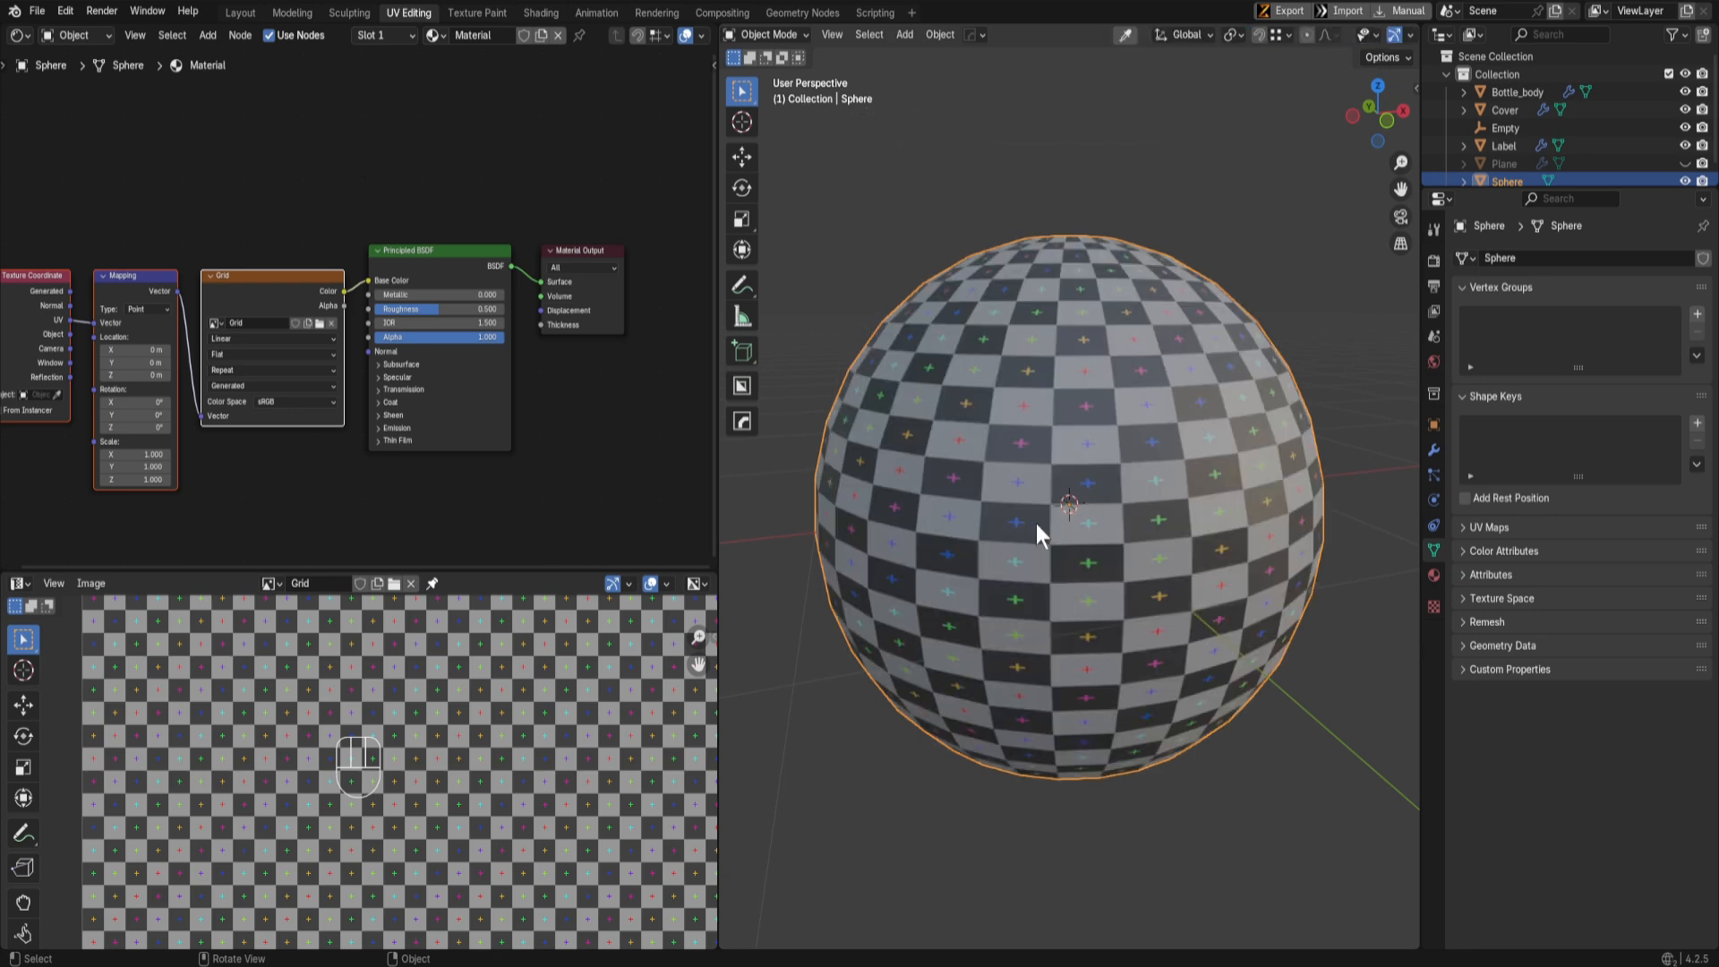
pyautogui.scroll(4, 1038, 522)
pyautogui.moveTo(1039, 522); pyautogui.dragTo(1074, 515, button='middle')
pyautogui.press('KP_1')
pyautogui.scroll(4, 1096, 523)
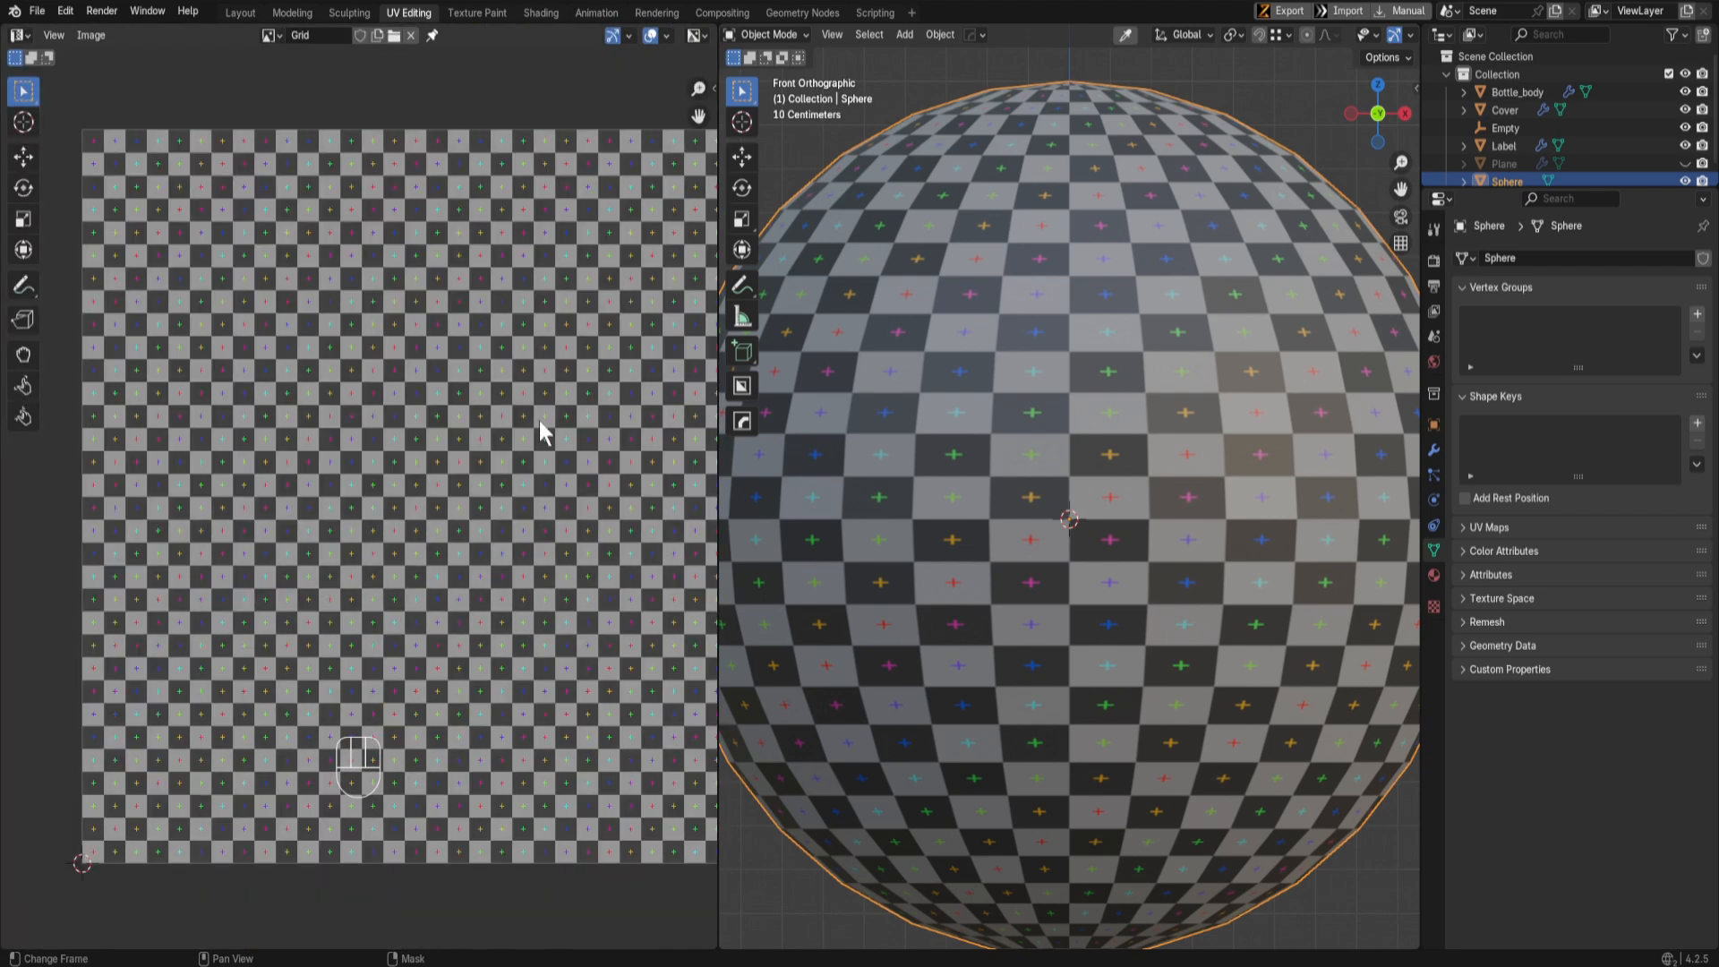
pyautogui.scroll(-3, 524, 420)
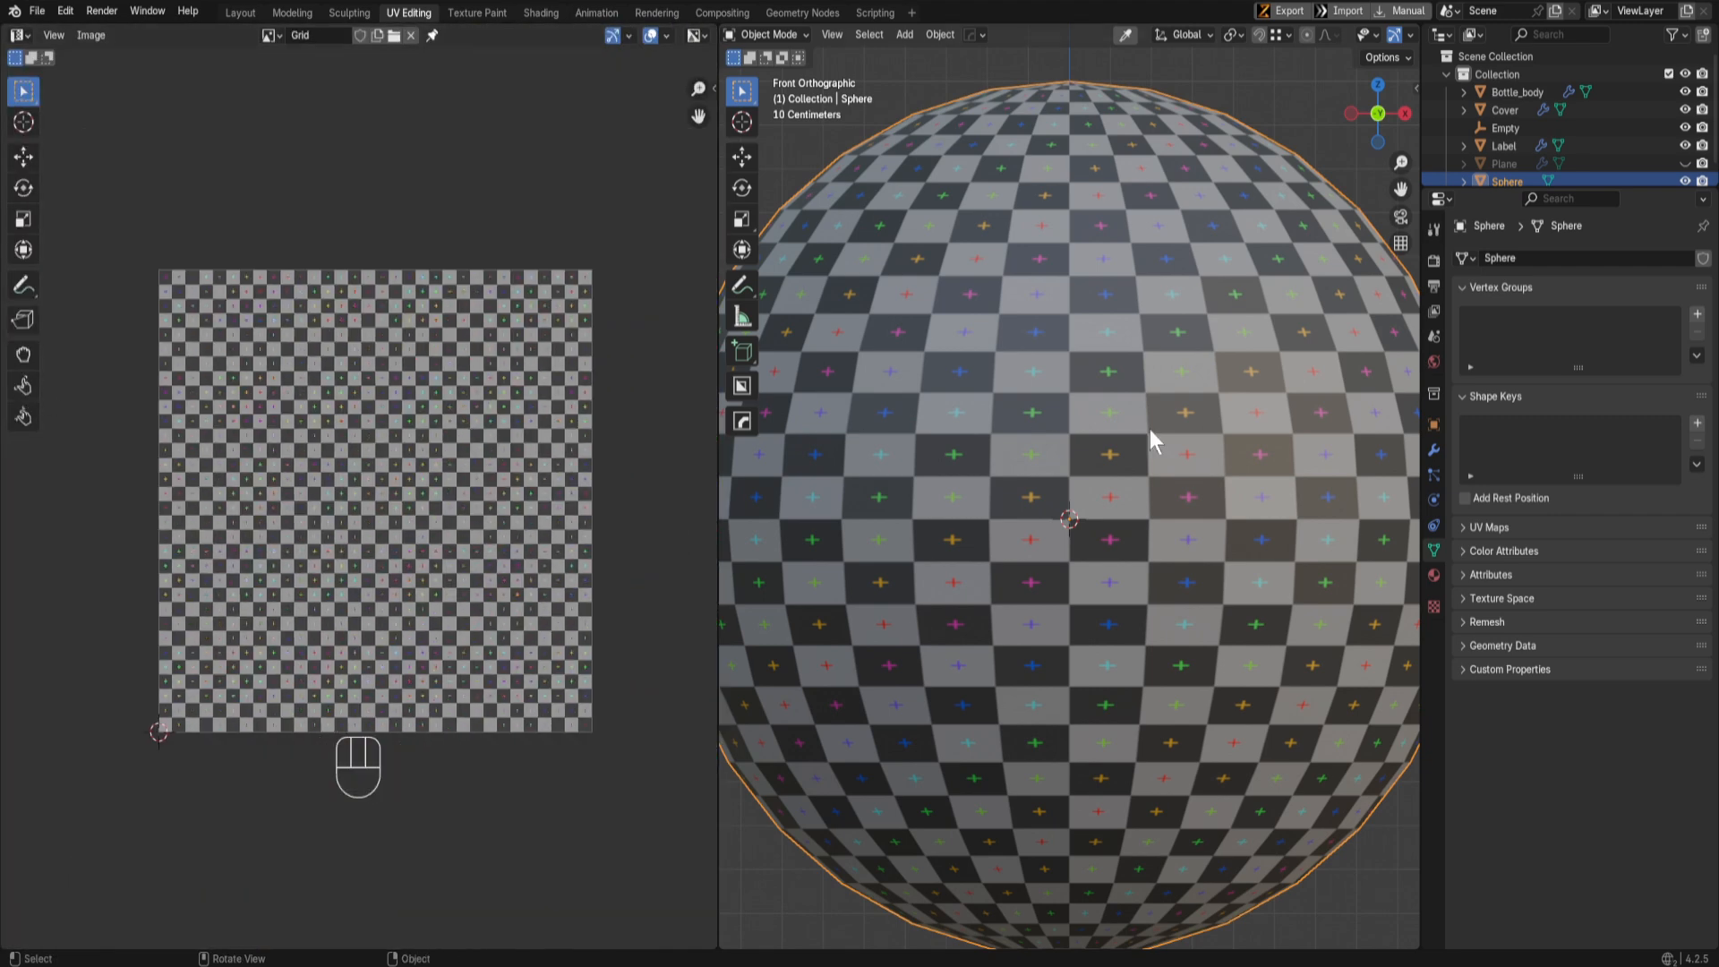
# Step: Compare the UV layout with the grid texture on the sphere's sides and top pole in Edit Mode
pyautogui.press('Tab')
pyautogui.scroll(3, 335, 508)
pyautogui.keyDown('shift'); pyautogui.moveTo(336, 507); pyautogui.dragTo(314, 468, button='middle'); pyautogui.keyUp('shift')
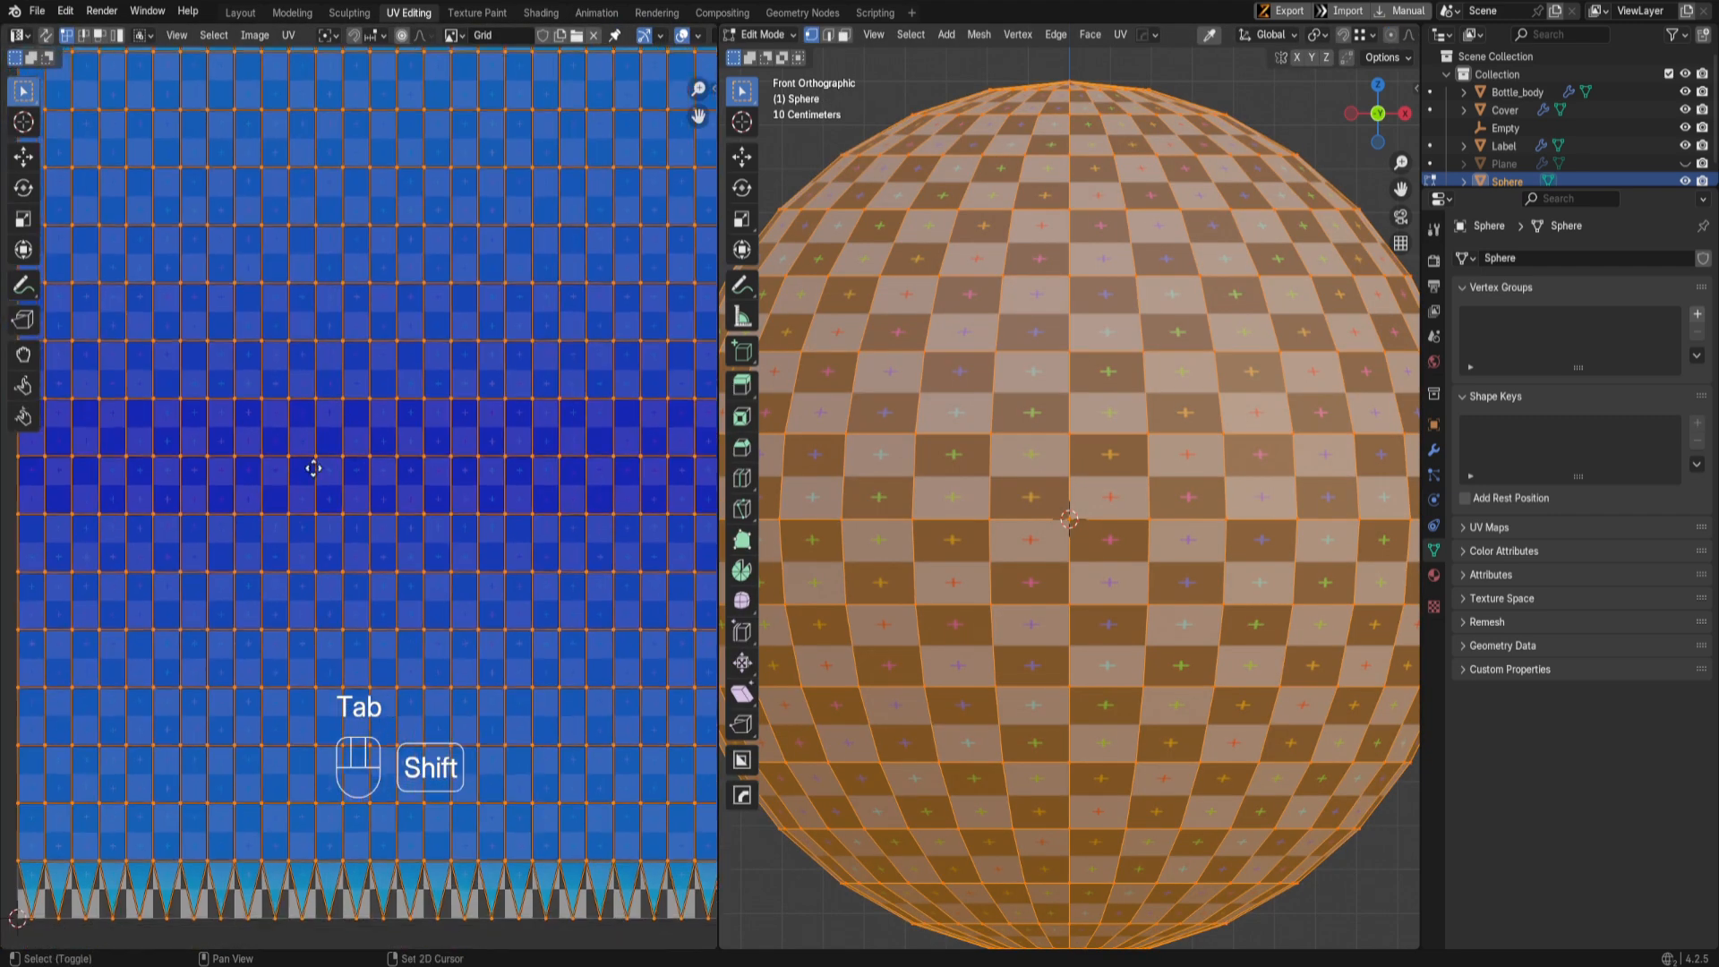
pyautogui.scroll(-2, 501, 481)
pyautogui.scroll(2, 1264, 563)
pyautogui.scroll(-4, 1181, 573)
pyautogui.moveTo(1138, 579); pyautogui.dragTo(1075, 587, button='middle')
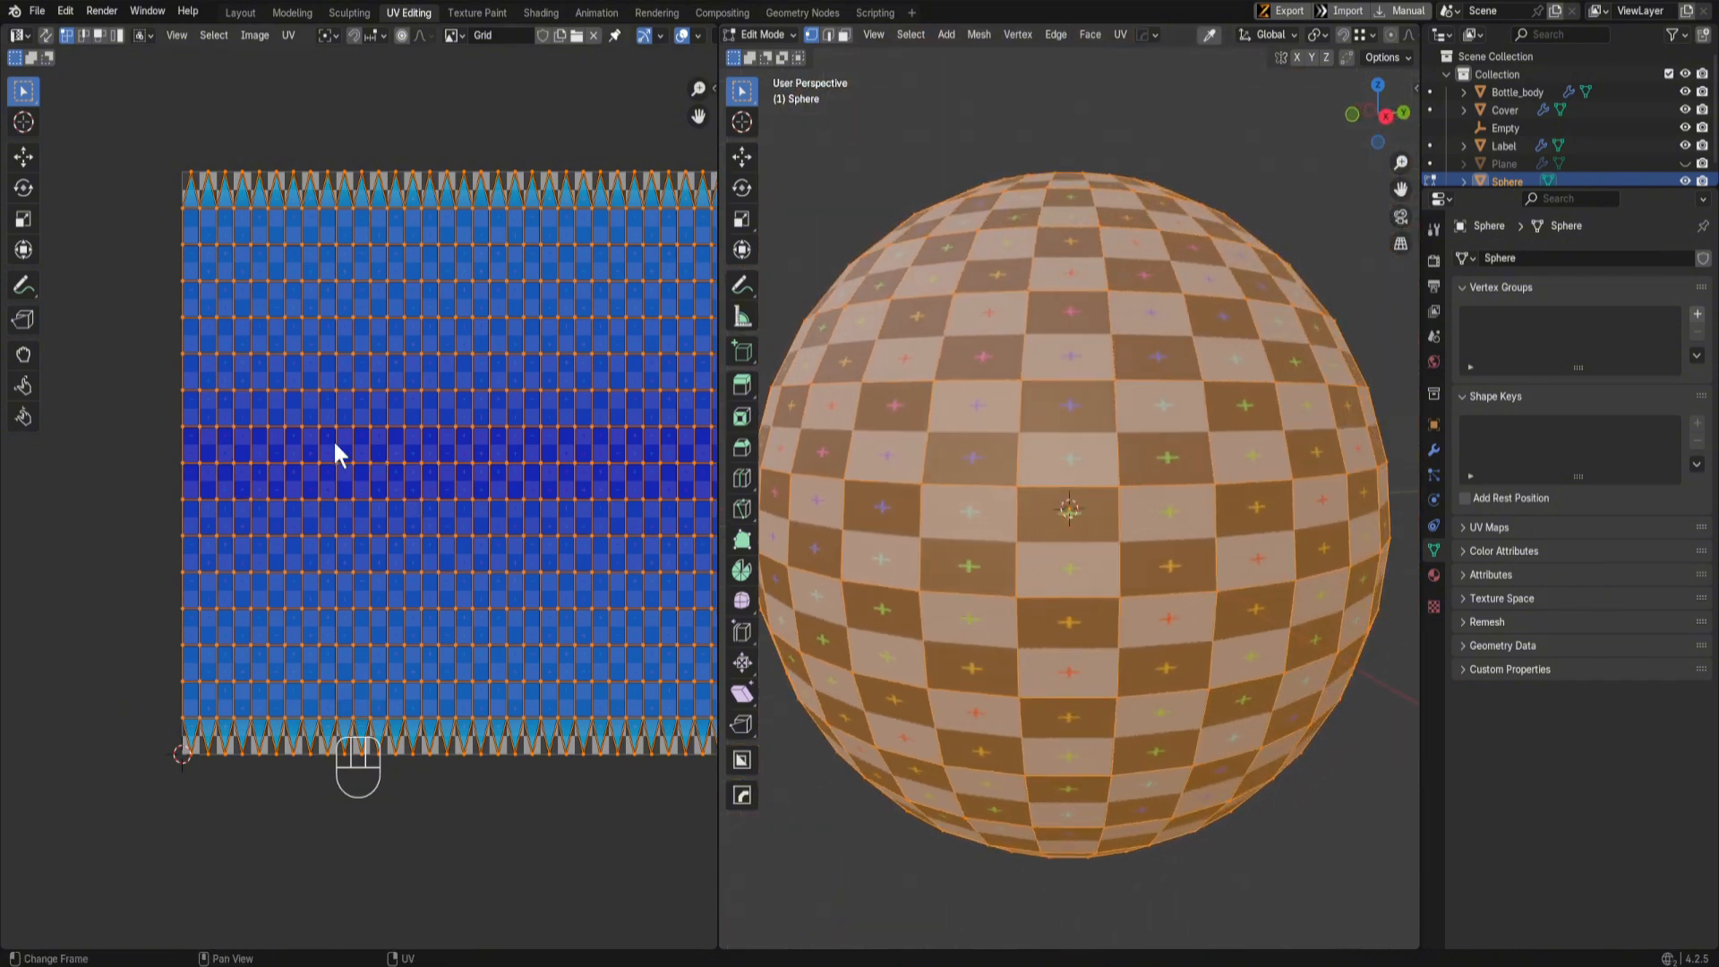
pyautogui.moveTo(1056, 651); pyautogui.dragTo(1076, 456, button='middle')
pyautogui.scroll(3, 1076, 449)
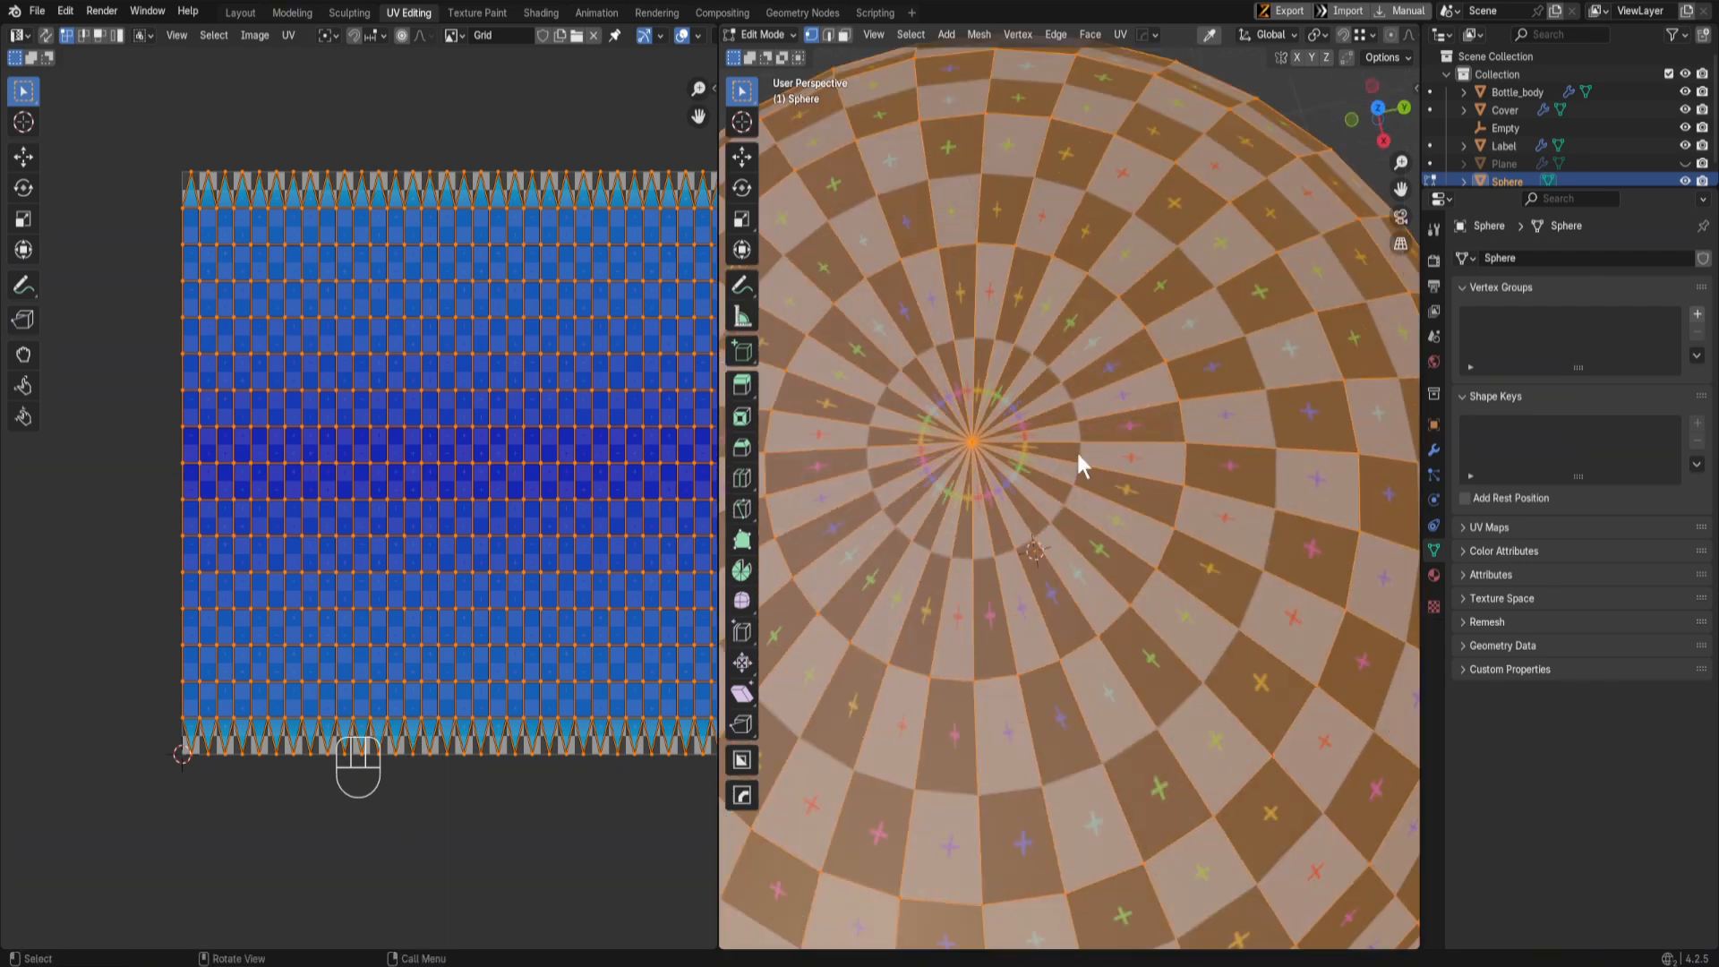
# Step: Select a vertical edge loop running down the sphere from its top pole
pyautogui.press('Tab')
pyautogui.keyDown('alt'); pyautogui.click(1007, 551); pyautogui.keyUp('alt')
pyautogui.moveTo(1008, 537); pyautogui.dragTo(1000, 447, button='middle')
pyautogui.keyDown('alt'); pyautogui.click(997, 257); pyautogui.keyUp('alt')
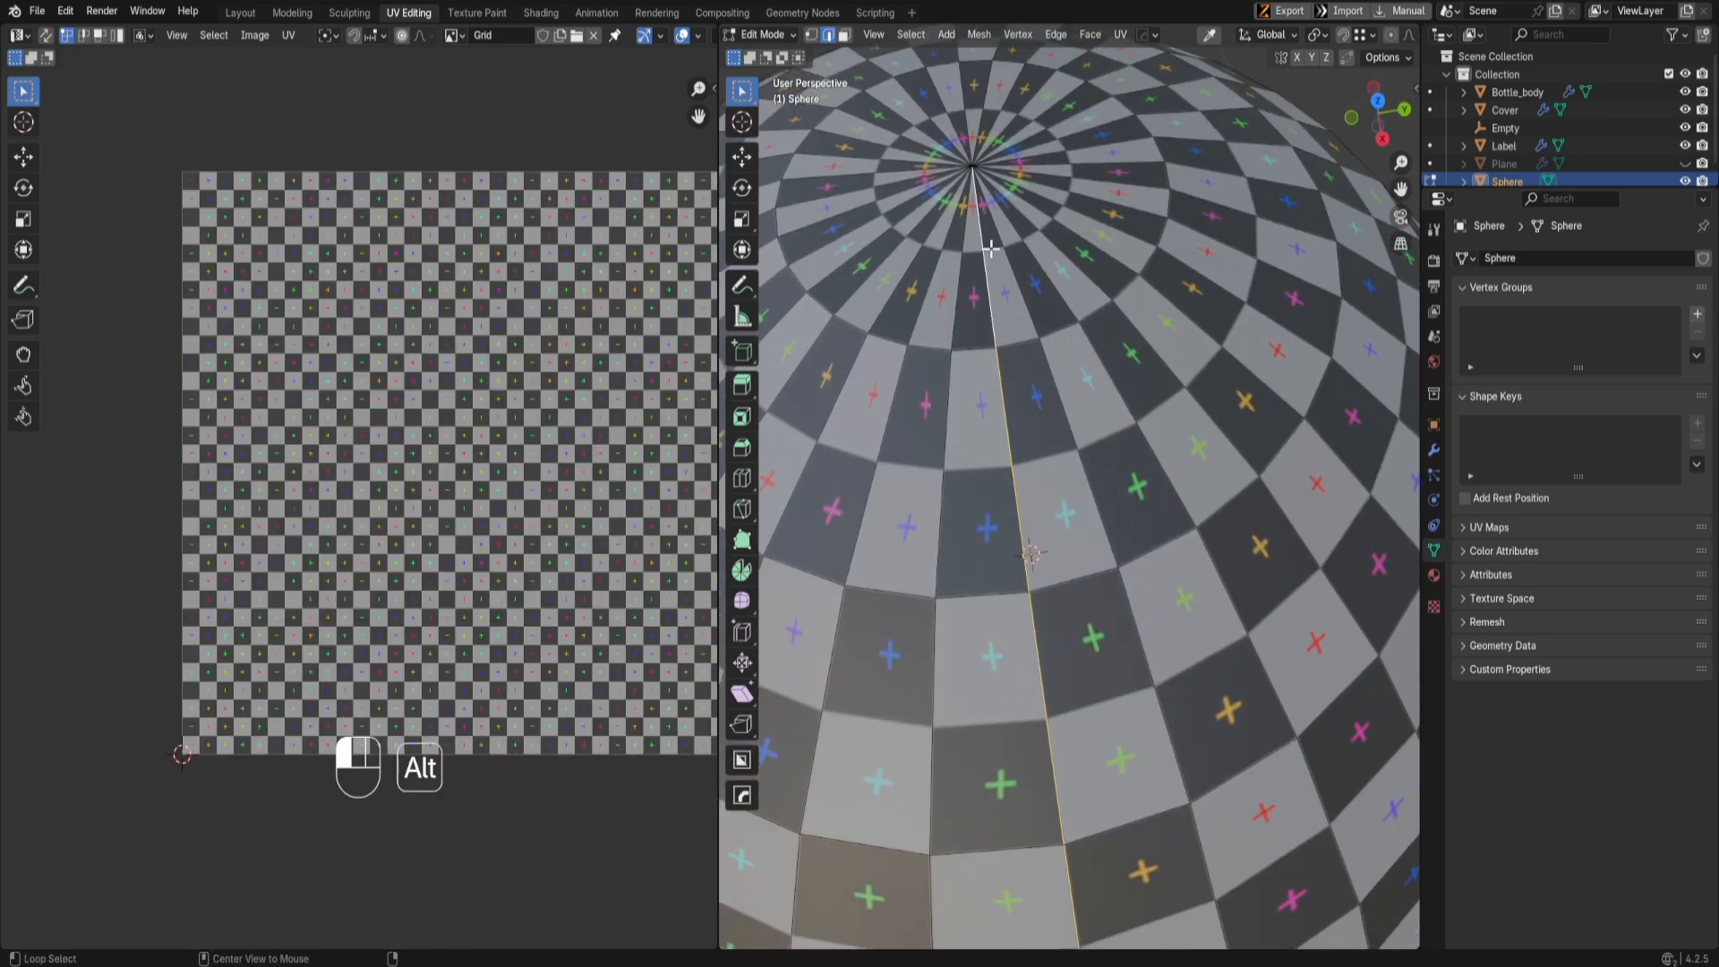
pyautogui.moveTo(1061, 261); pyautogui.dragTo(1034, 266, button='middle')
pyautogui.scroll(-3, 1034, 266)
# Step: Mark the horizontal edge rings around the sphere's top and bottom poles as seams
pyautogui.press('Tab')
pyautogui.click(1013, 290)
pyautogui.moveTo(1012, 355)
pyautogui.mouseDown(button='middle')
pyautogui.moveTo(1013, 326)
pyautogui.moveTo(1041, 351)
pyautogui.mouseUp(button='middle')
pyautogui.keyDown('alt'); pyautogui.click(1027, 351); pyautogui.keyUp('alt')
pyautogui.moveTo(1074, 522); pyautogui.dragTo(1088, 365, button='middle')
pyautogui.press('Tab')
pyautogui.moveTo(1085, 618); pyautogui.dragTo(986, 414, button='middle')
pyautogui.scroll(-3, 1071, 598)
pyautogui.scroll(3, 1086, 469)
pyautogui.press('Tab')
pyautogui.scroll(-3, 1087, 475)
pyautogui.hotkey('ctrl', 'e')
pyautogui.click(1082, 423)
# Step: Mark a vertical edge loop between the two pole rings as a seam
pyautogui.keyDown('alt'); pyautogui.click(1082, 402); pyautogui.keyUp('alt')
pyautogui.scroll(5, 1057, 448)
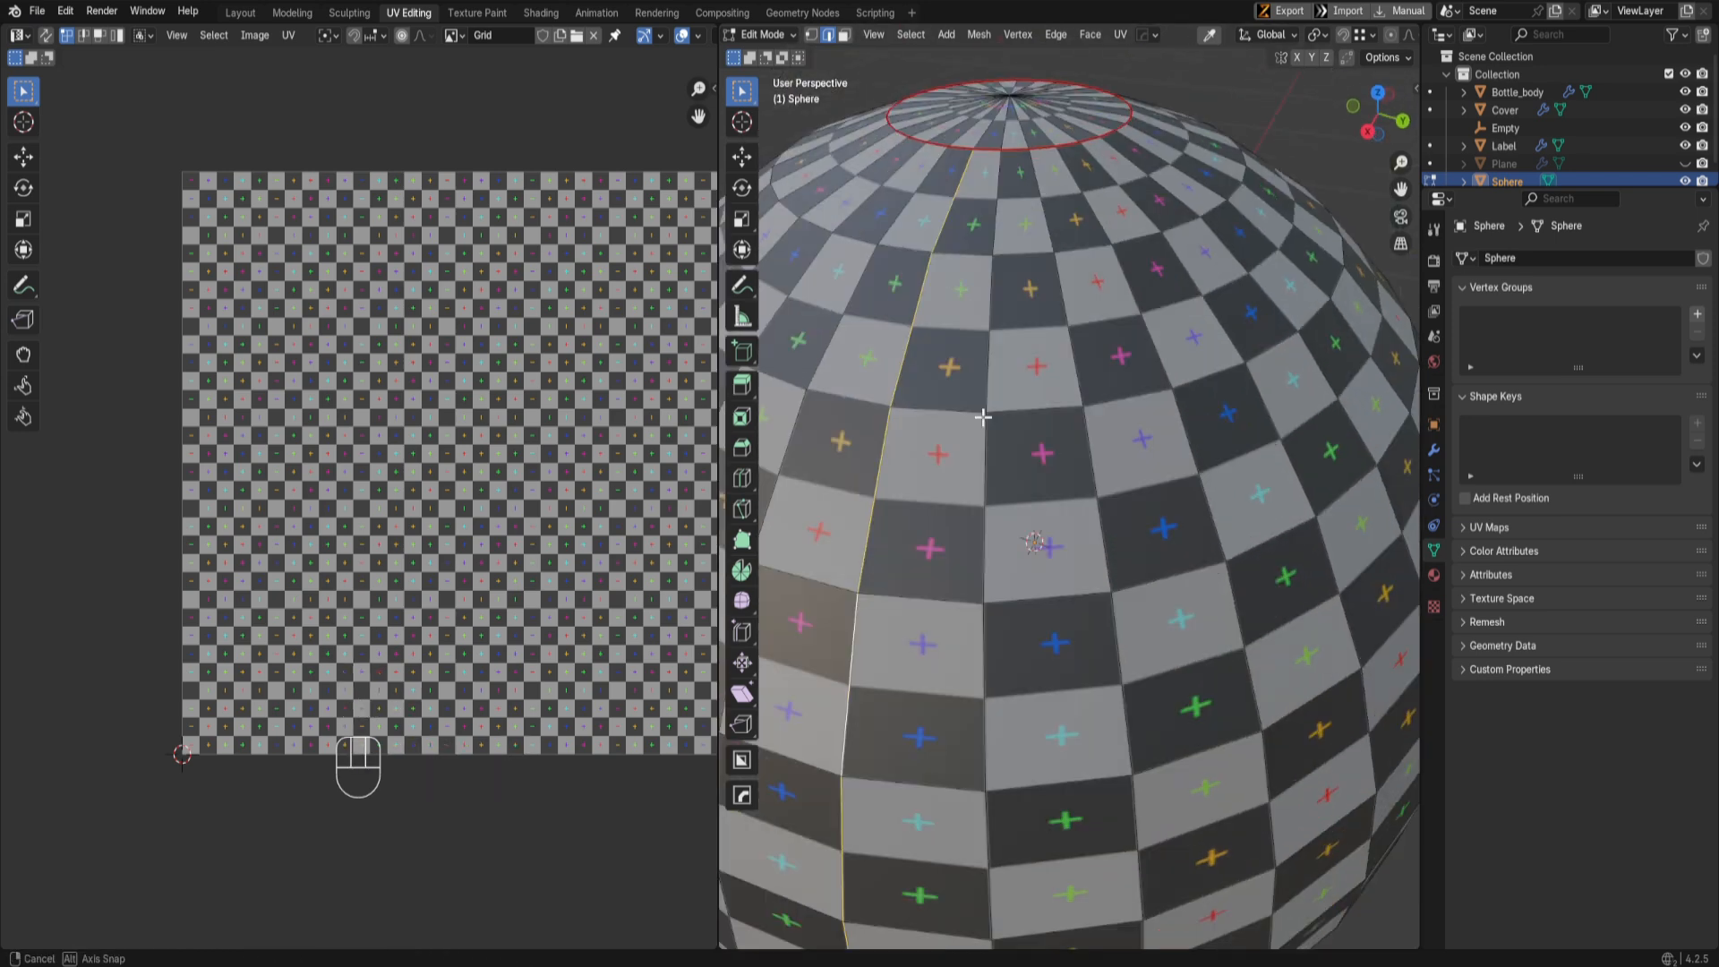
pyautogui.scroll(-7, 985, 415)
pyautogui.moveTo(1056, 564); pyautogui.dragTo(1066, 378, button='middle')
pyautogui.scroll(3, 1068, 376)
pyautogui.hotkey('ctrl', 'e')
pyautogui.click(1105, 346)
pyautogui.scroll(-3, 1077, 288)
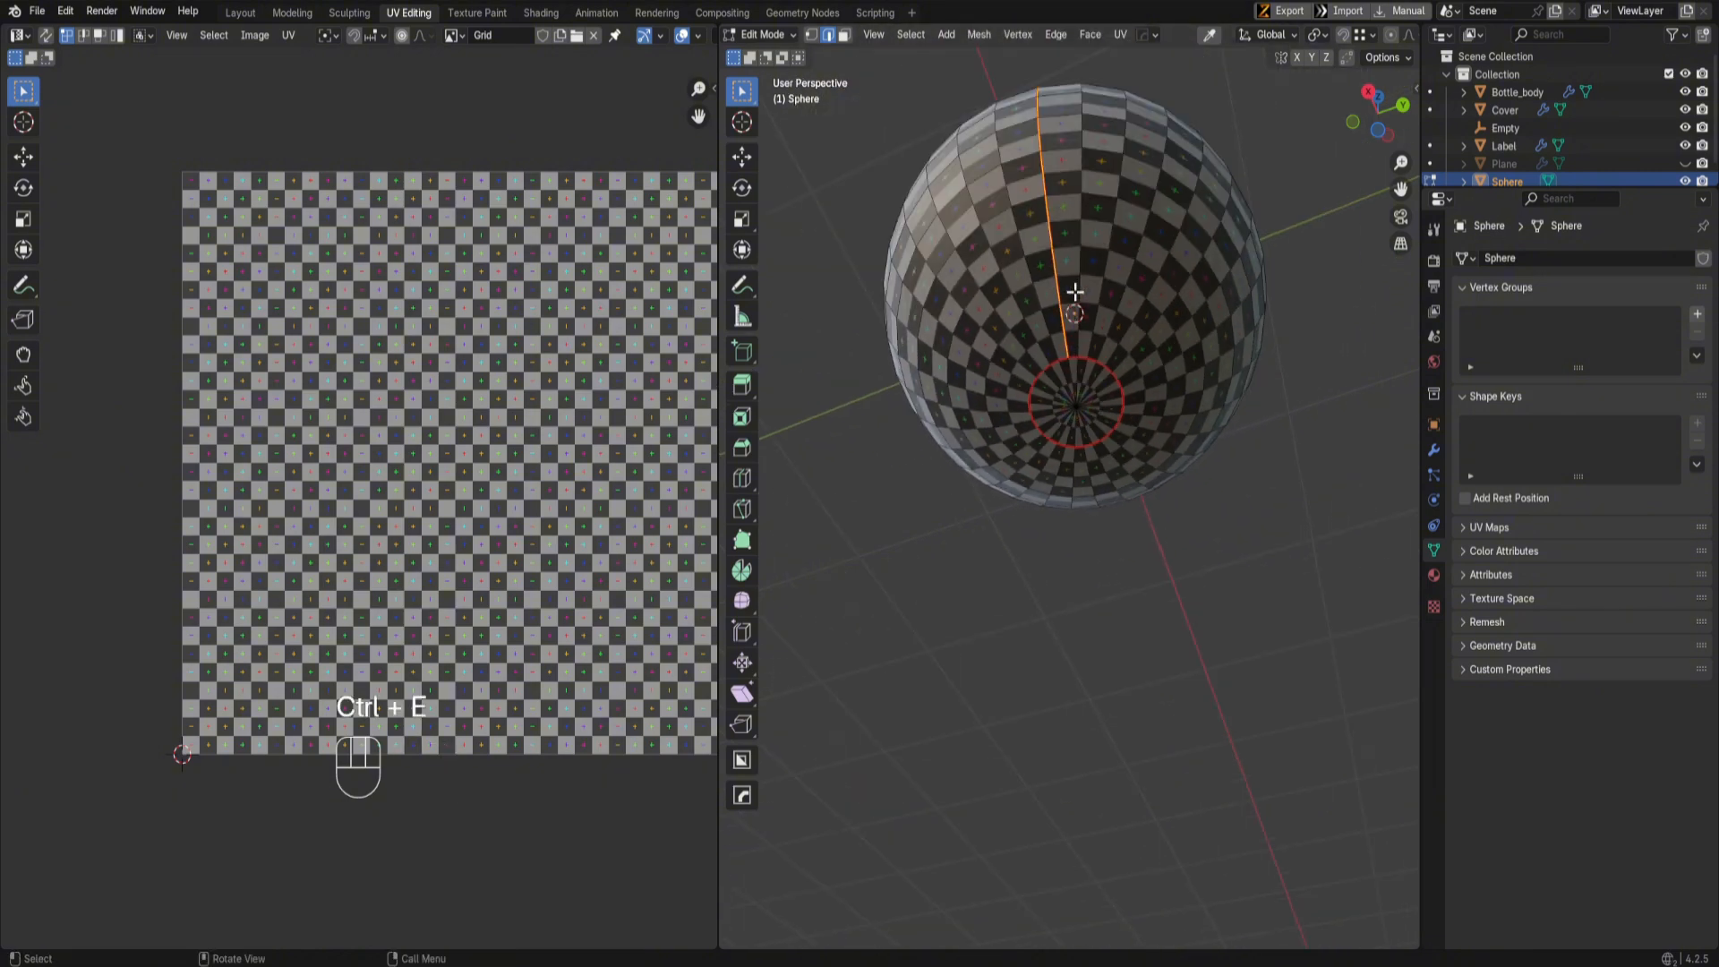
# Step: Unwrap the entire sphere mesh along its marked seams
pyautogui.moveTo(1077, 288); pyautogui.dragTo(1072, 561, button='middle')
pyautogui.press('a')
pyautogui.press('u')
pyautogui.click(1085, 538)
# Step: Examine the unwrapped grid texture on the pole cap, the sides and along the vertical seam
pyautogui.scroll(3, 1115, 497)
pyautogui.moveTo(1120, 492); pyautogui.dragTo(1113, 633, button='middle')
pyautogui.scroll(3, 1119, 546)
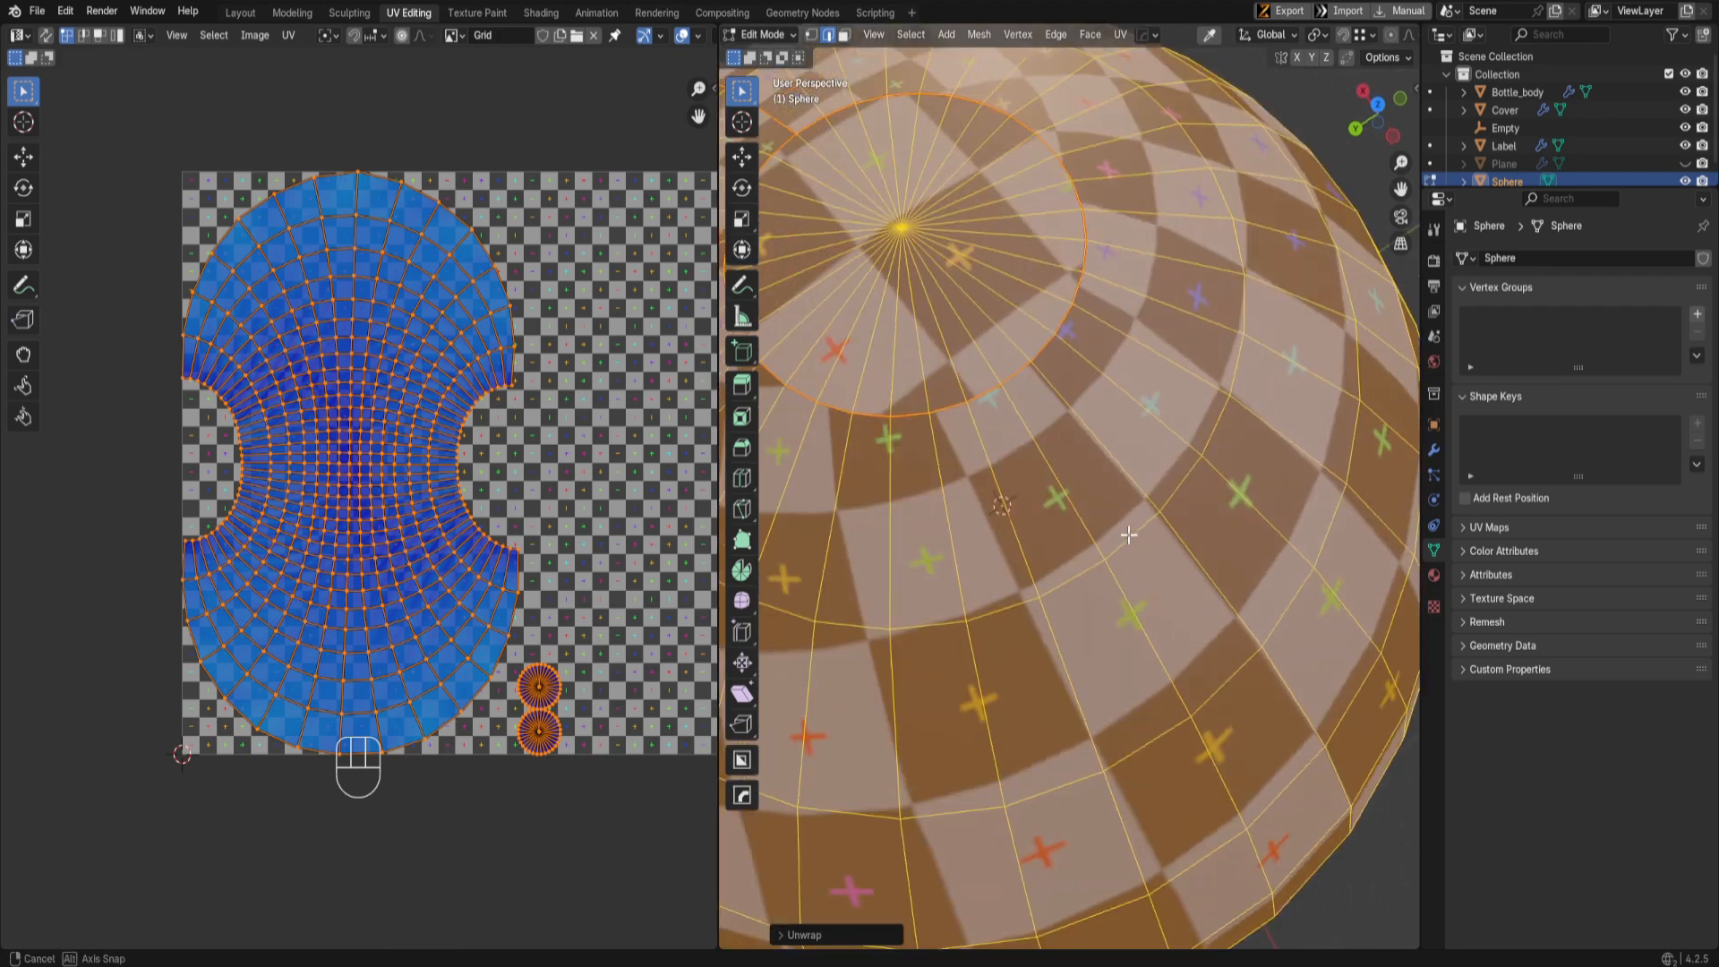
pyautogui.moveTo(1129, 457); pyautogui.dragTo(1081, 514, button='middle')
pyautogui.scroll(-5, 1119, 466)
pyautogui.press('Tab')
pyautogui.scroll(4, 1066, 491)
pyautogui.keyDown('shift'); pyautogui.moveTo(1082, 519); pyautogui.dragTo(1090, 693, button='middle'); pyautogui.keyUp('shift')
pyautogui.moveTo(1063, 593); pyautogui.dragTo(973, 594, button='middle')
pyautogui.scroll(-2, 1003, 591)
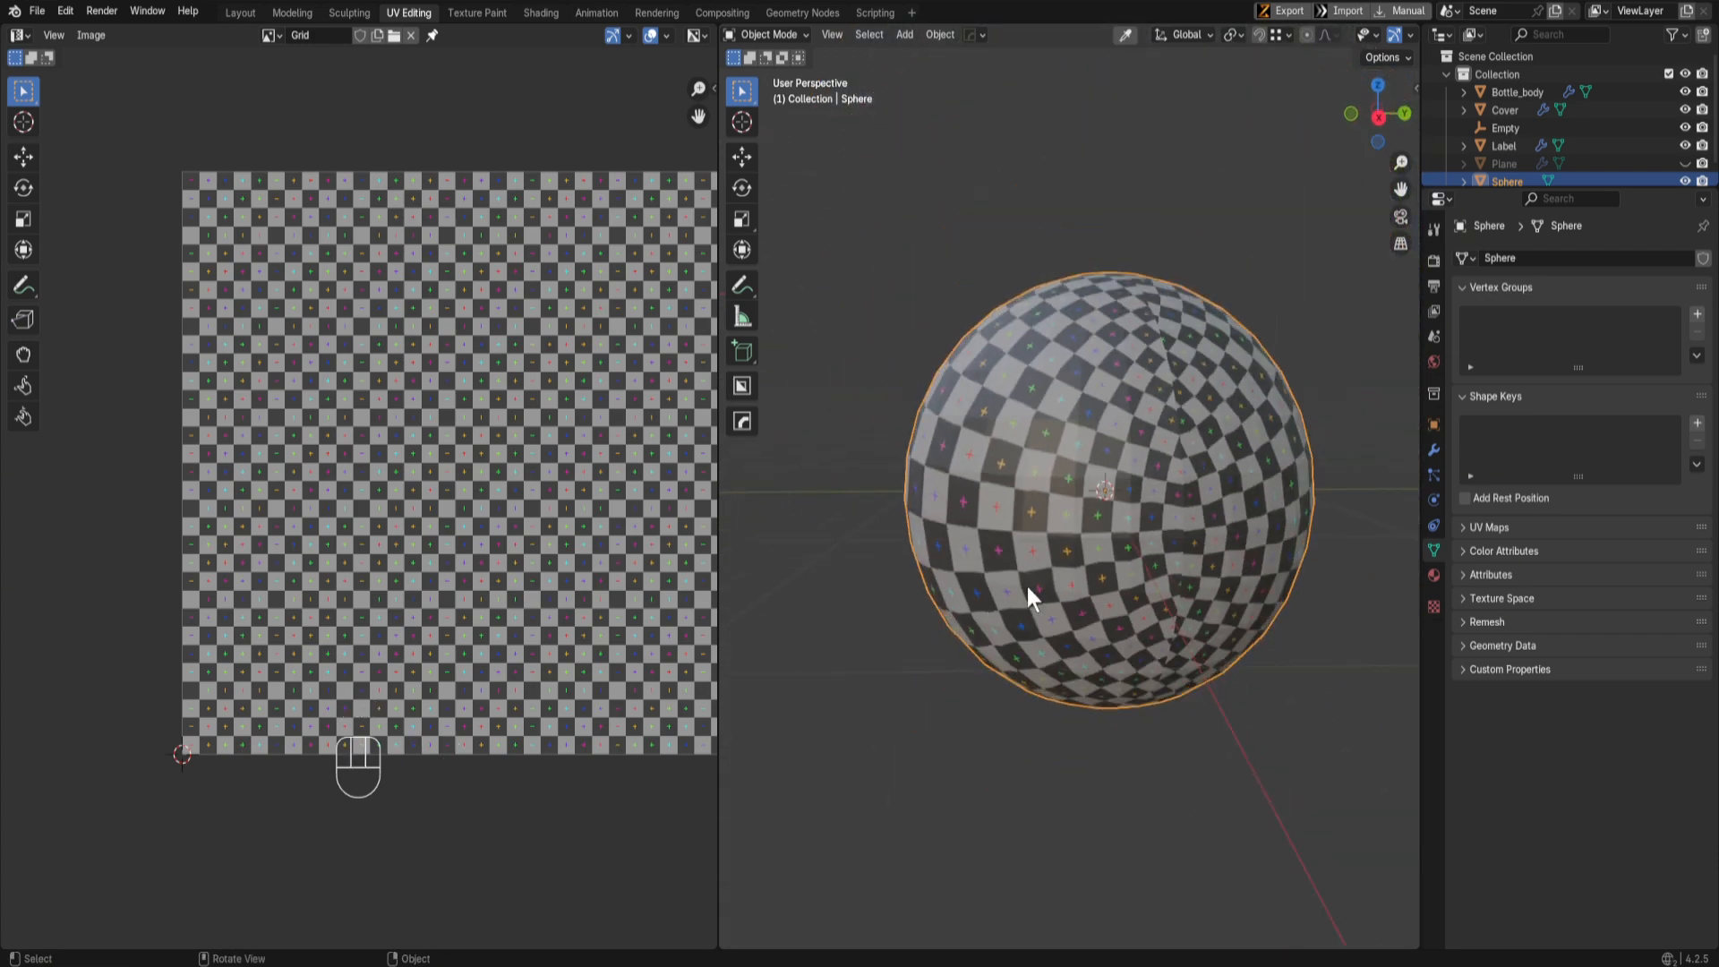
# Step: Undo the unwrap and the vertical seam on the sphere
pyautogui.hotkey('ctrl', 'z')
pyautogui.hotkey('ctrl', 'z')
pyautogui.hotkey('ctrl', 'z')
pyautogui.hotkey('ctrl', 'z')
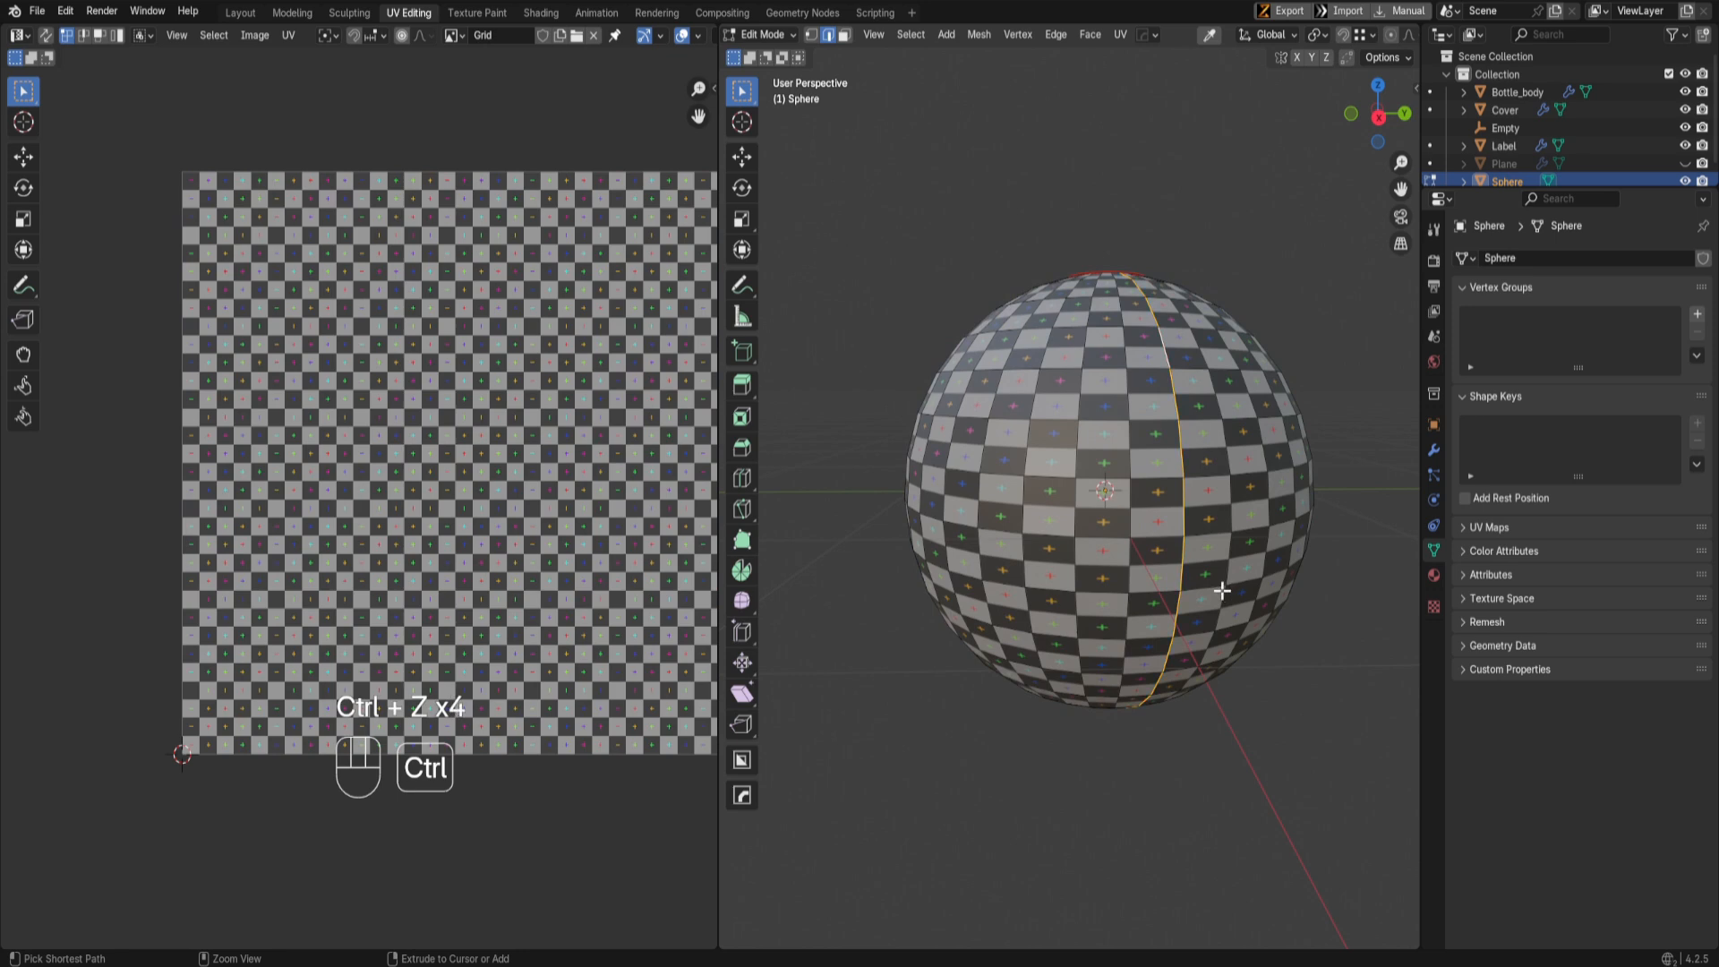
pyautogui.hotkey('ctrl', 'z')
# Step: Clear every seam from the sphere mesh
pyautogui.press('a')
pyautogui.hotkey('ctrl', 'e')
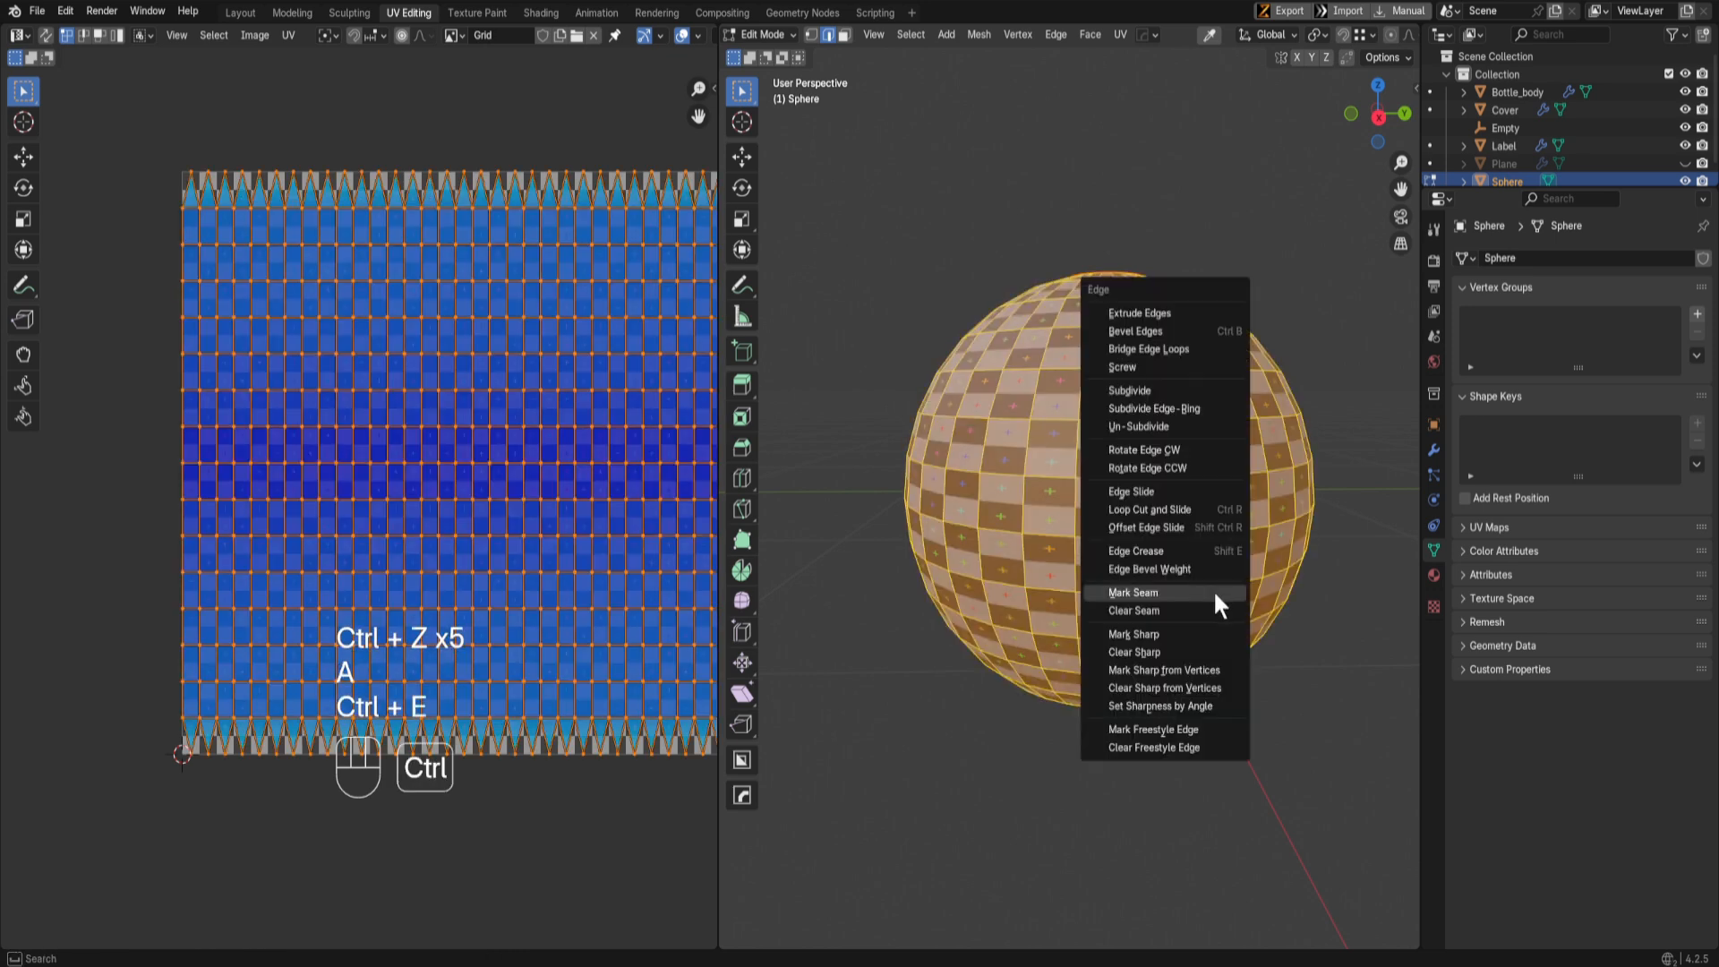
pyautogui.click(1132, 609)
# Step: Unwrap the whole sphere using Smart UV Project with a 66° angle limit and view the grid texture in Object Mode
pyautogui.moveTo(1131, 610); pyautogui.dragTo(1101, 573, button='middle')
pyautogui.scroll(-2, 1083, 150)
pyautogui.press('u')
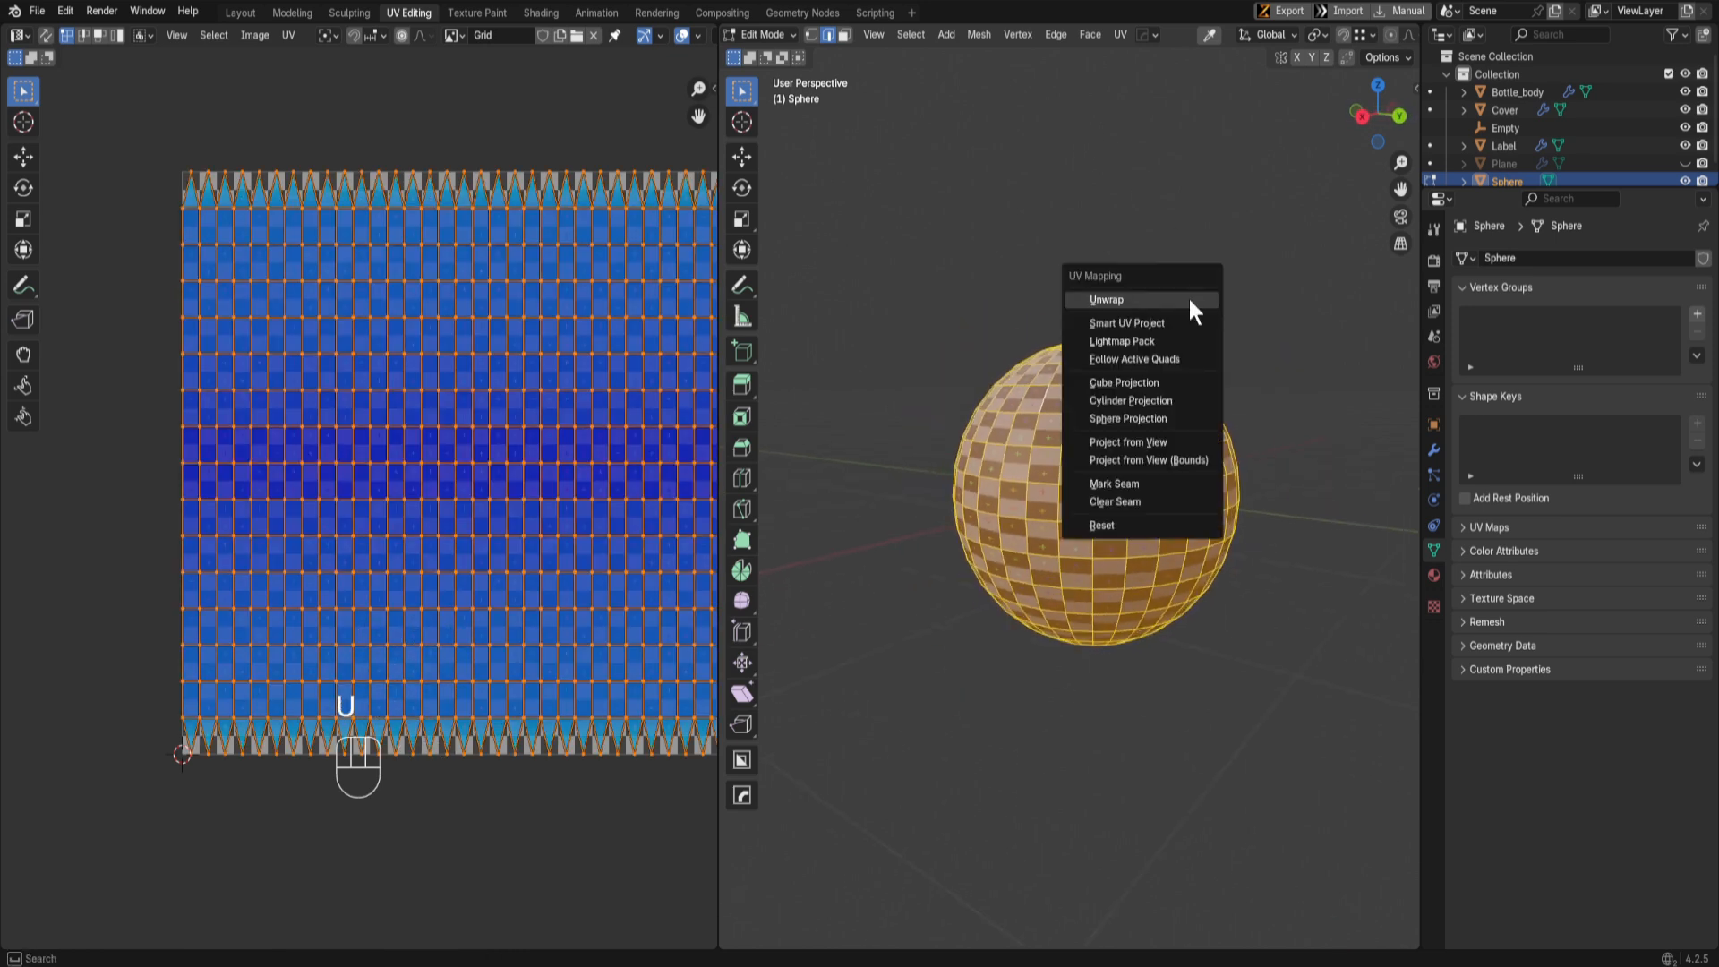
pyautogui.click(1136, 322)
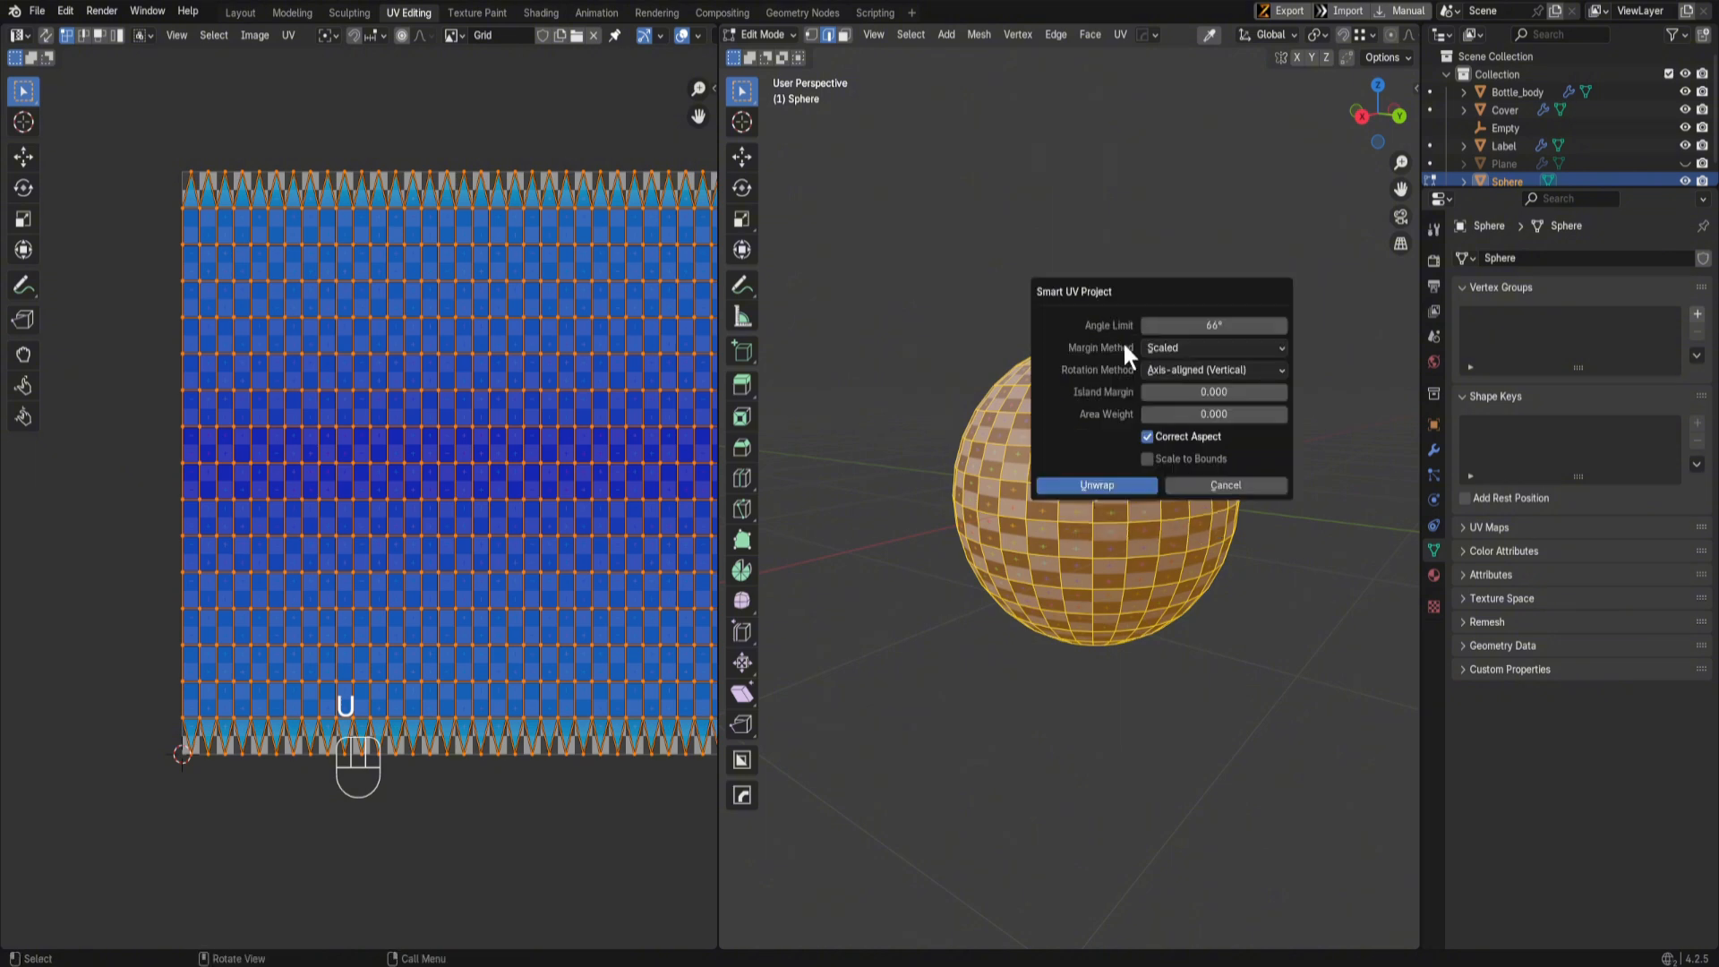
pyautogui.click(1098, 485)
pyautogui.scroll(4, 383, 482)
pyautogui.moveTo(1164, 573); pyautogui.dragTo(1086, 604, button='middle')
pyautogui.press('Tab')
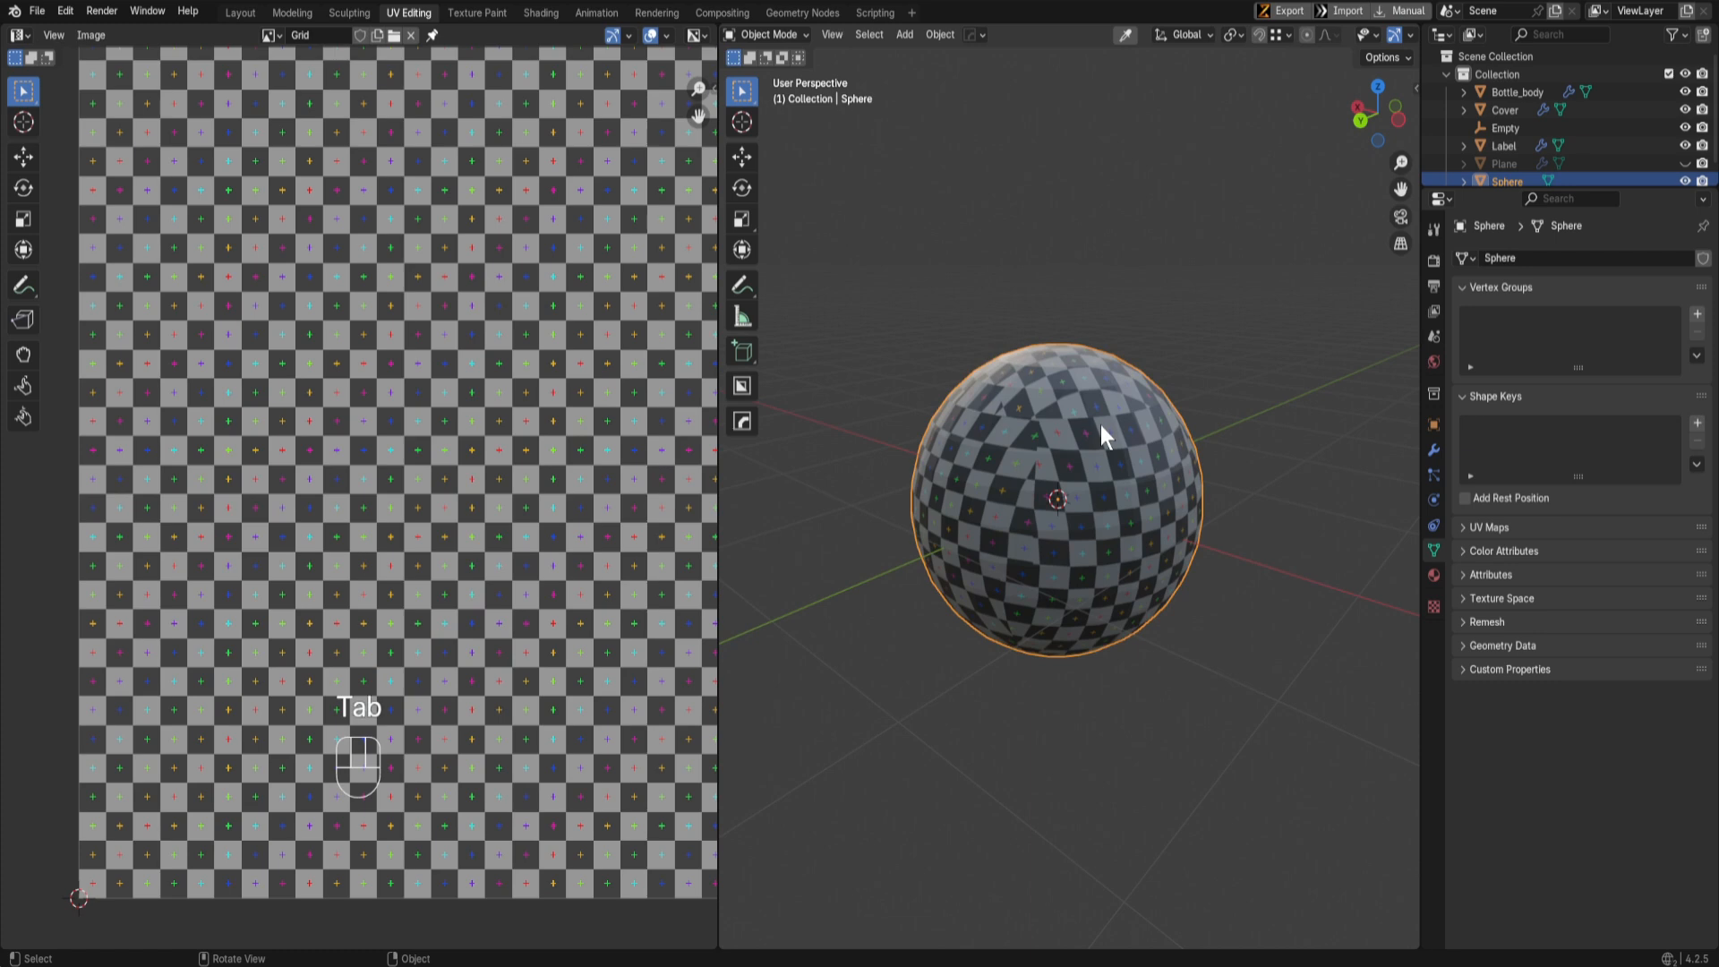
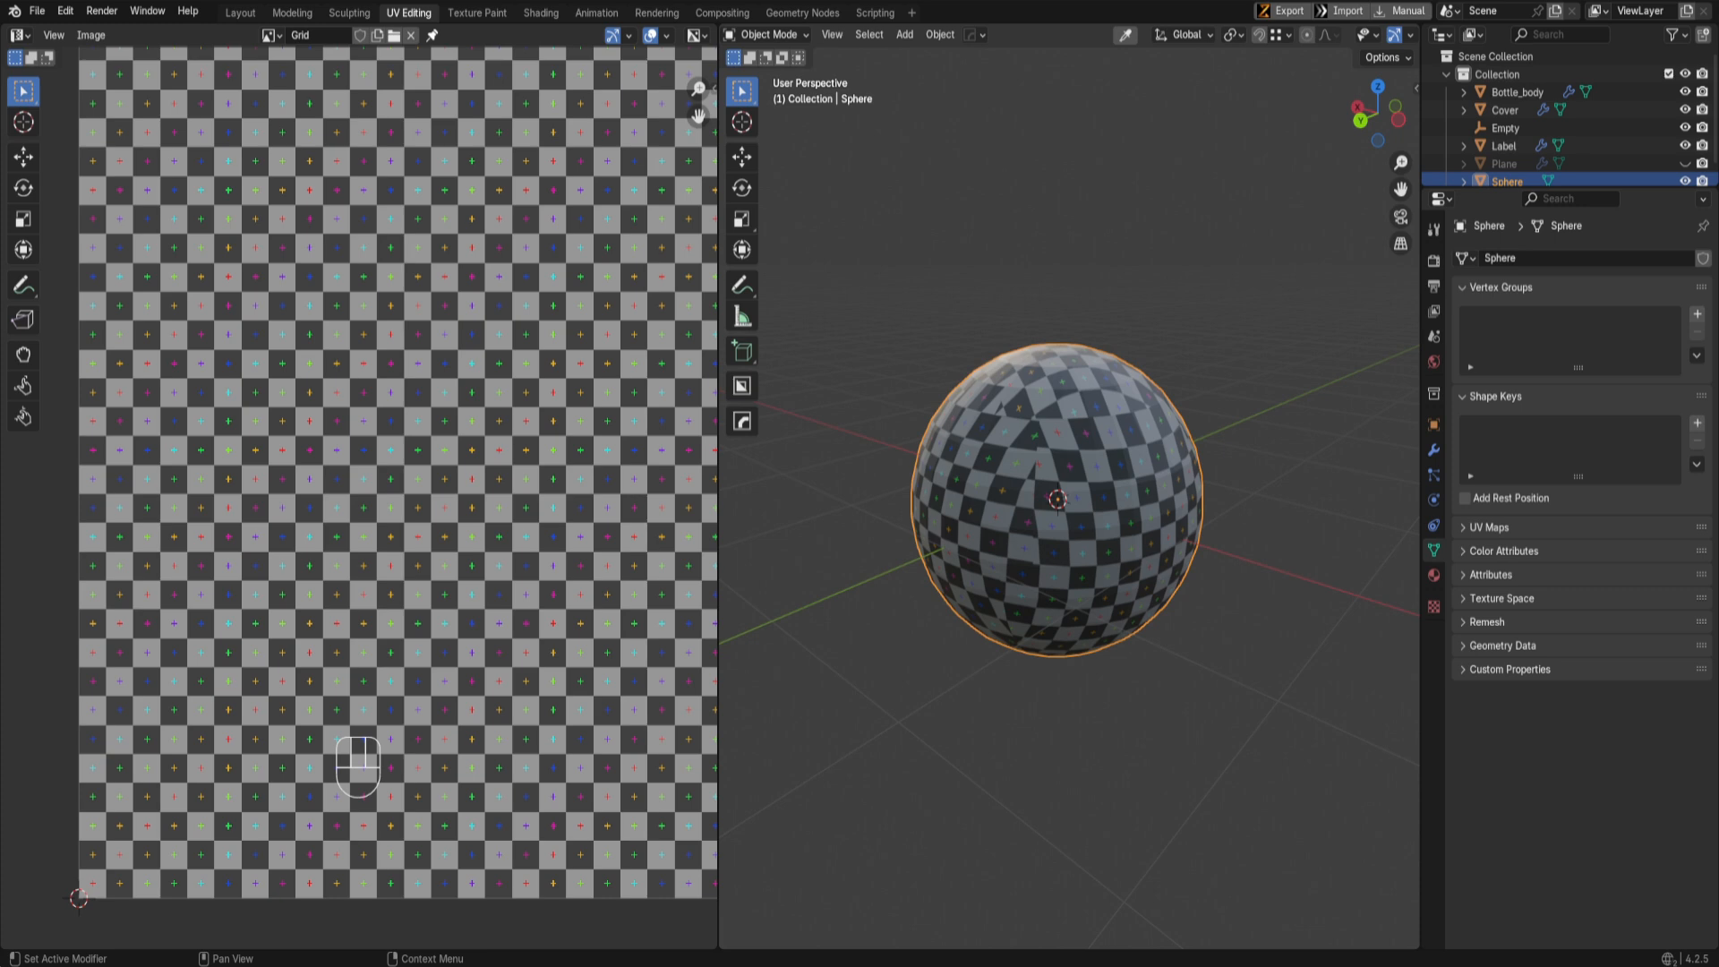
# Step: Return to Edit Mode and remap the sphere's UVs using Cube Projection
pyautogui.press('Tab')
pyautogui.moveTo(1113, 492); pyautogui.dragTo(1148, 537, button='middle')
pyautogui.press('u')
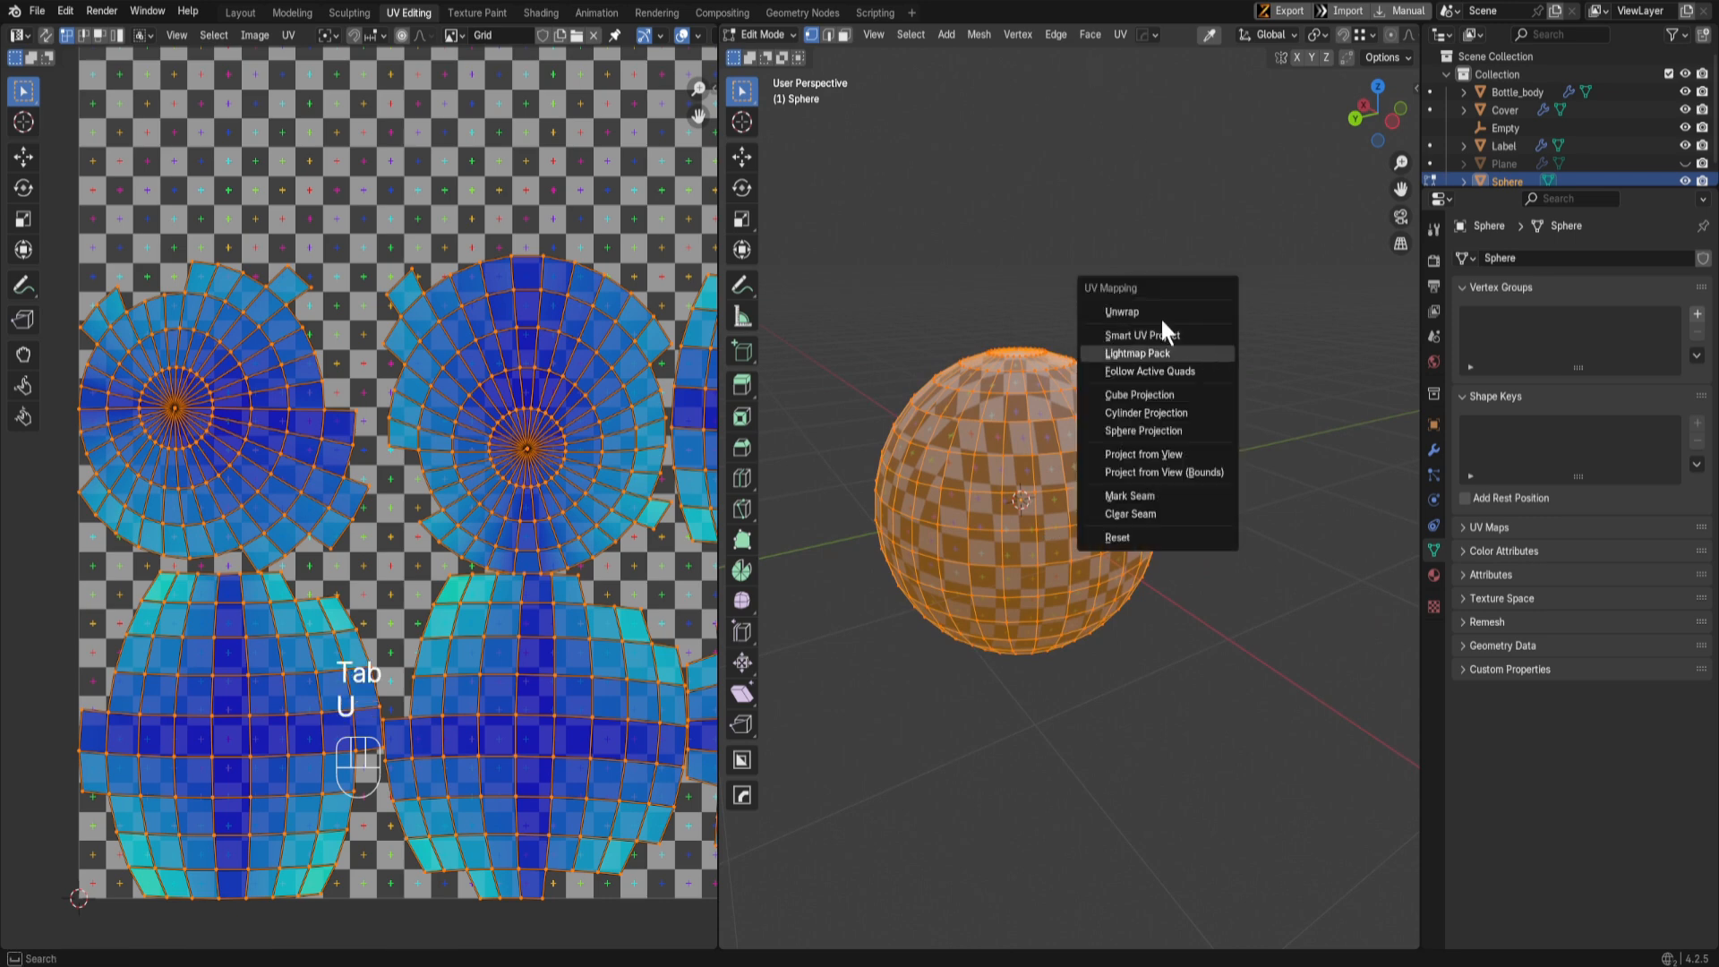
pyautogui.click(1119, 34)
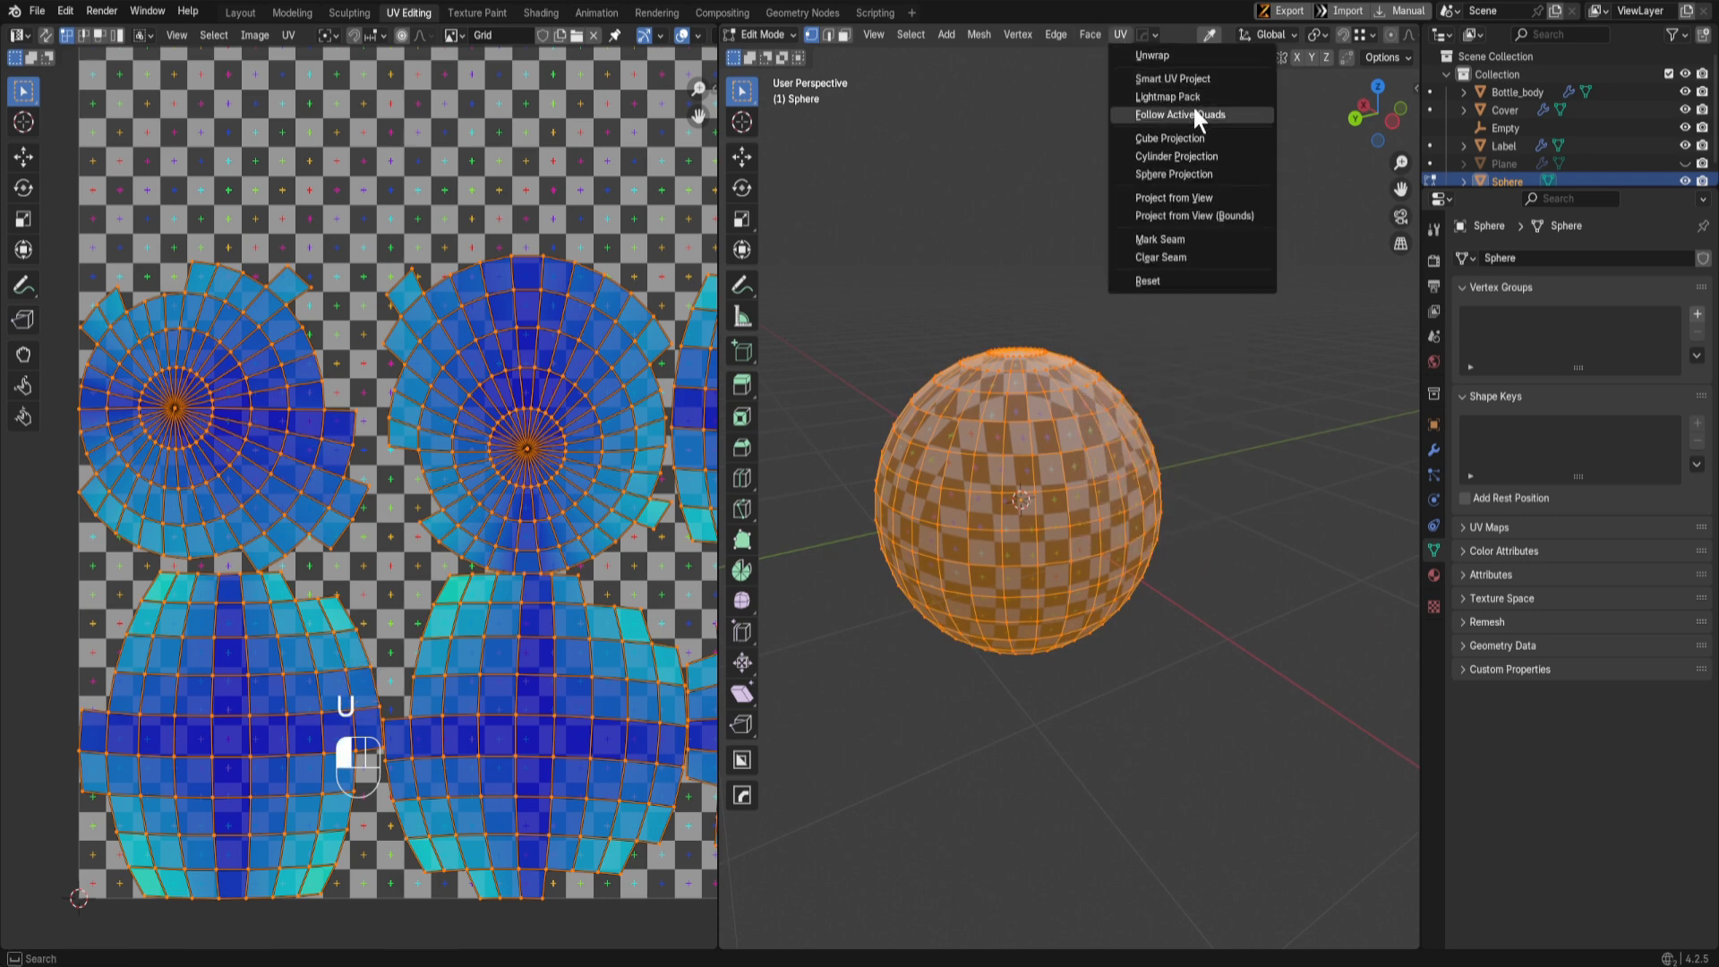
pyautogui.click(1170, 138)
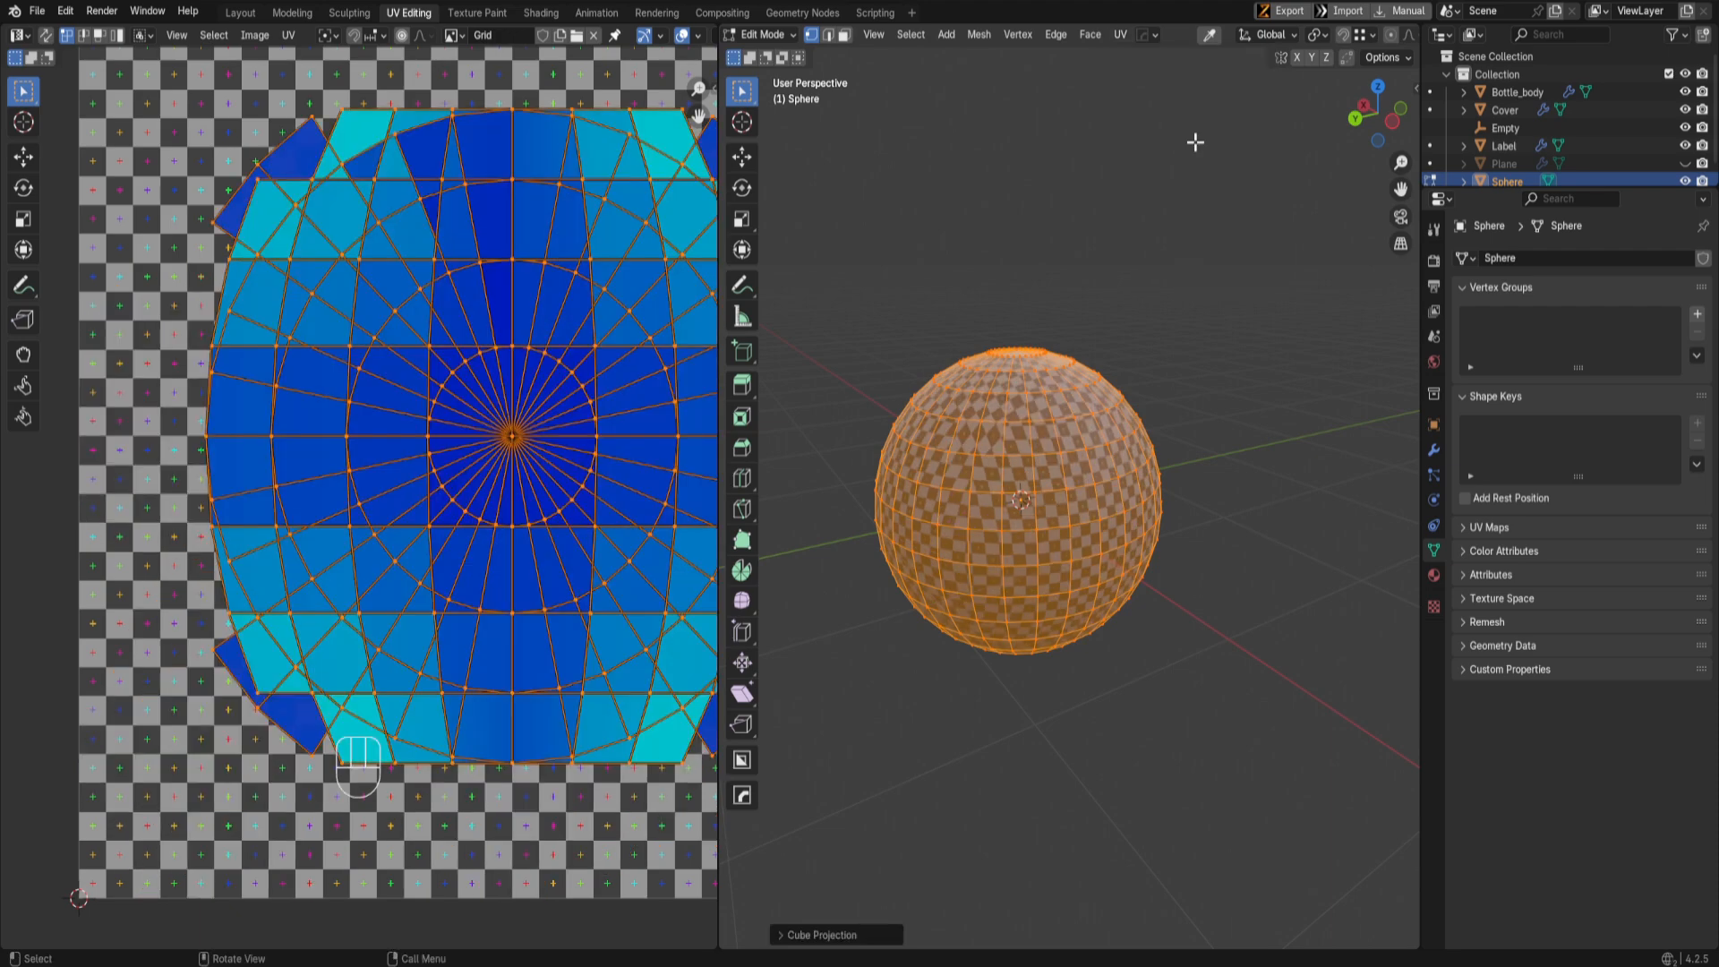
pyautogui.scroll(-3, 555, 347)
pyautogui.scroll(2, 528, 383)
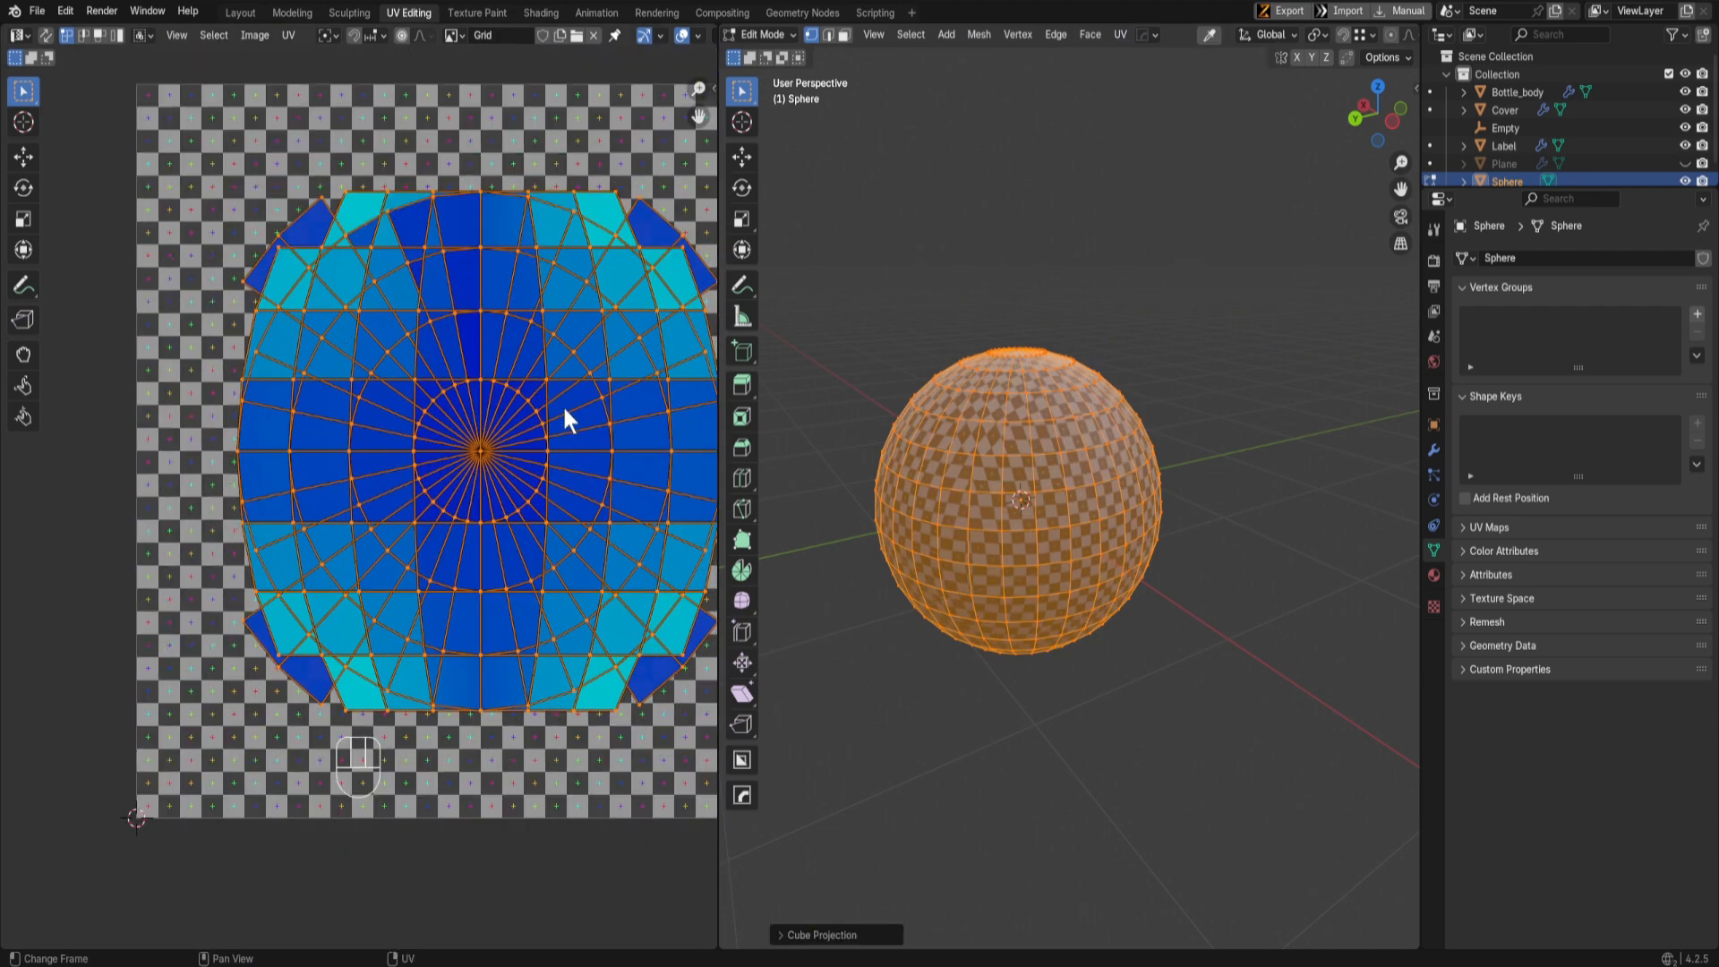
pyautogui.moveTo(562, 405); pyautogui.dragTo(495, 411, button='middle')
pyautogui.click(410, 456)
pyautogui.press('g')
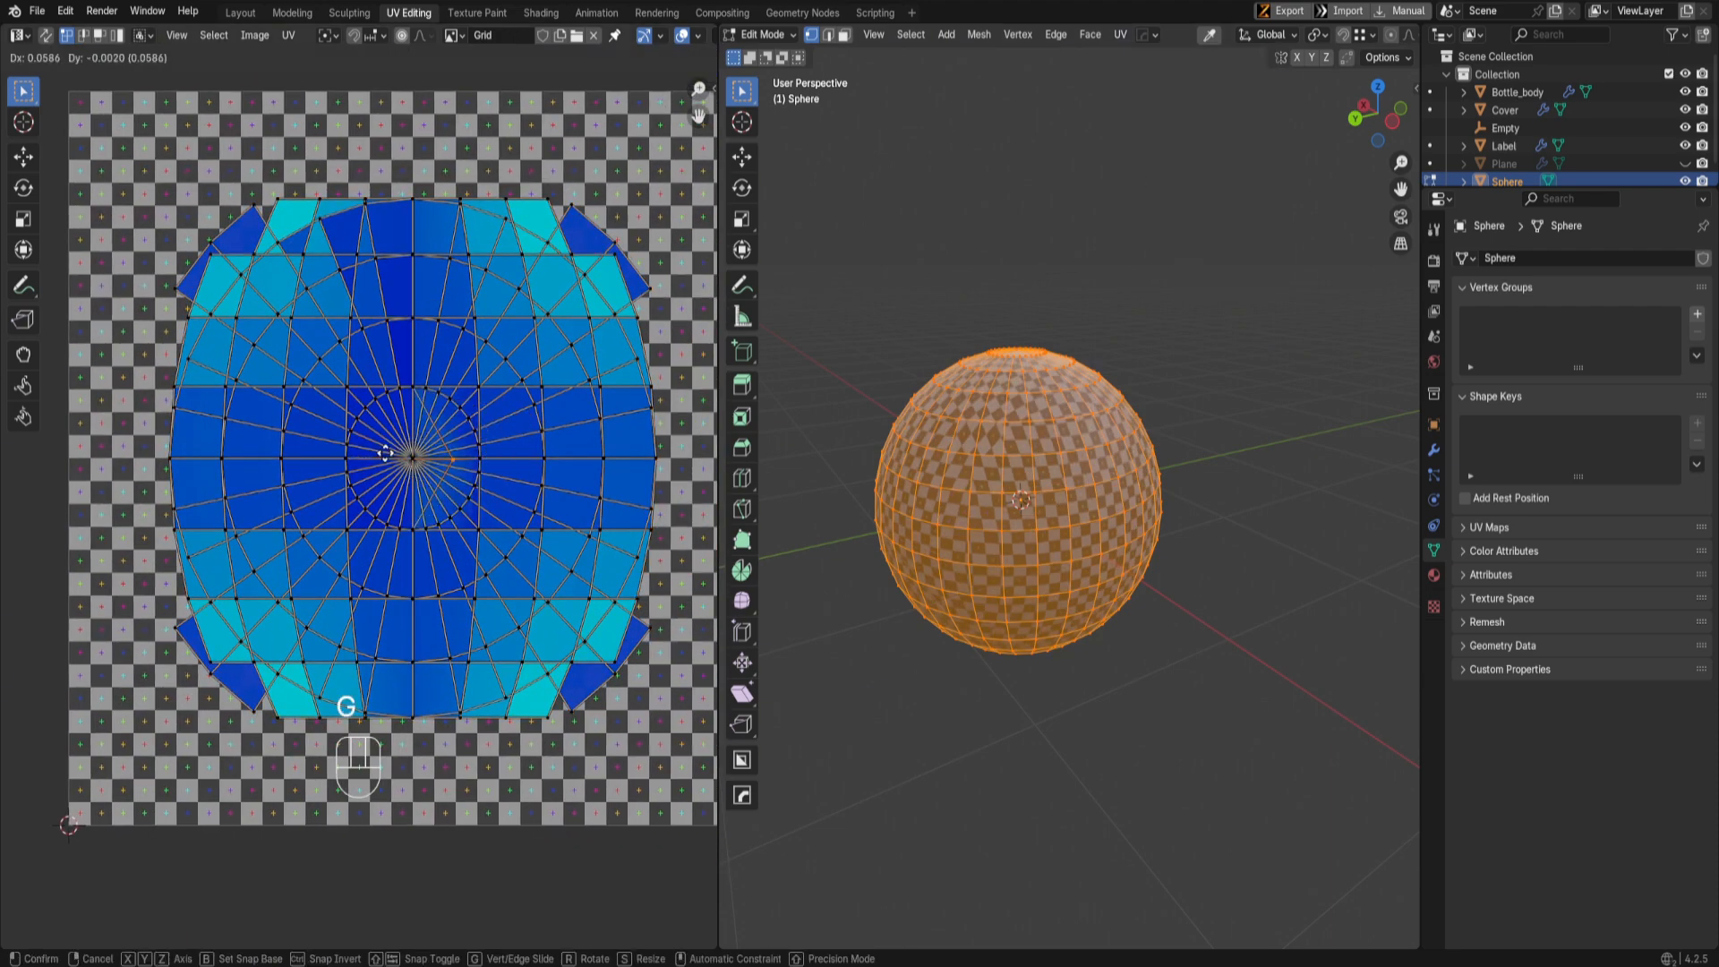
pyautogui.rightClick(408, 444)
# Step: Remap the entire sphere's UVs using Cylinder Projection
pyautogui.moveTo(1107, 545); pyautogui.dragTo(1045, 628, button='middle')
pyautogui.click(1120, 34)
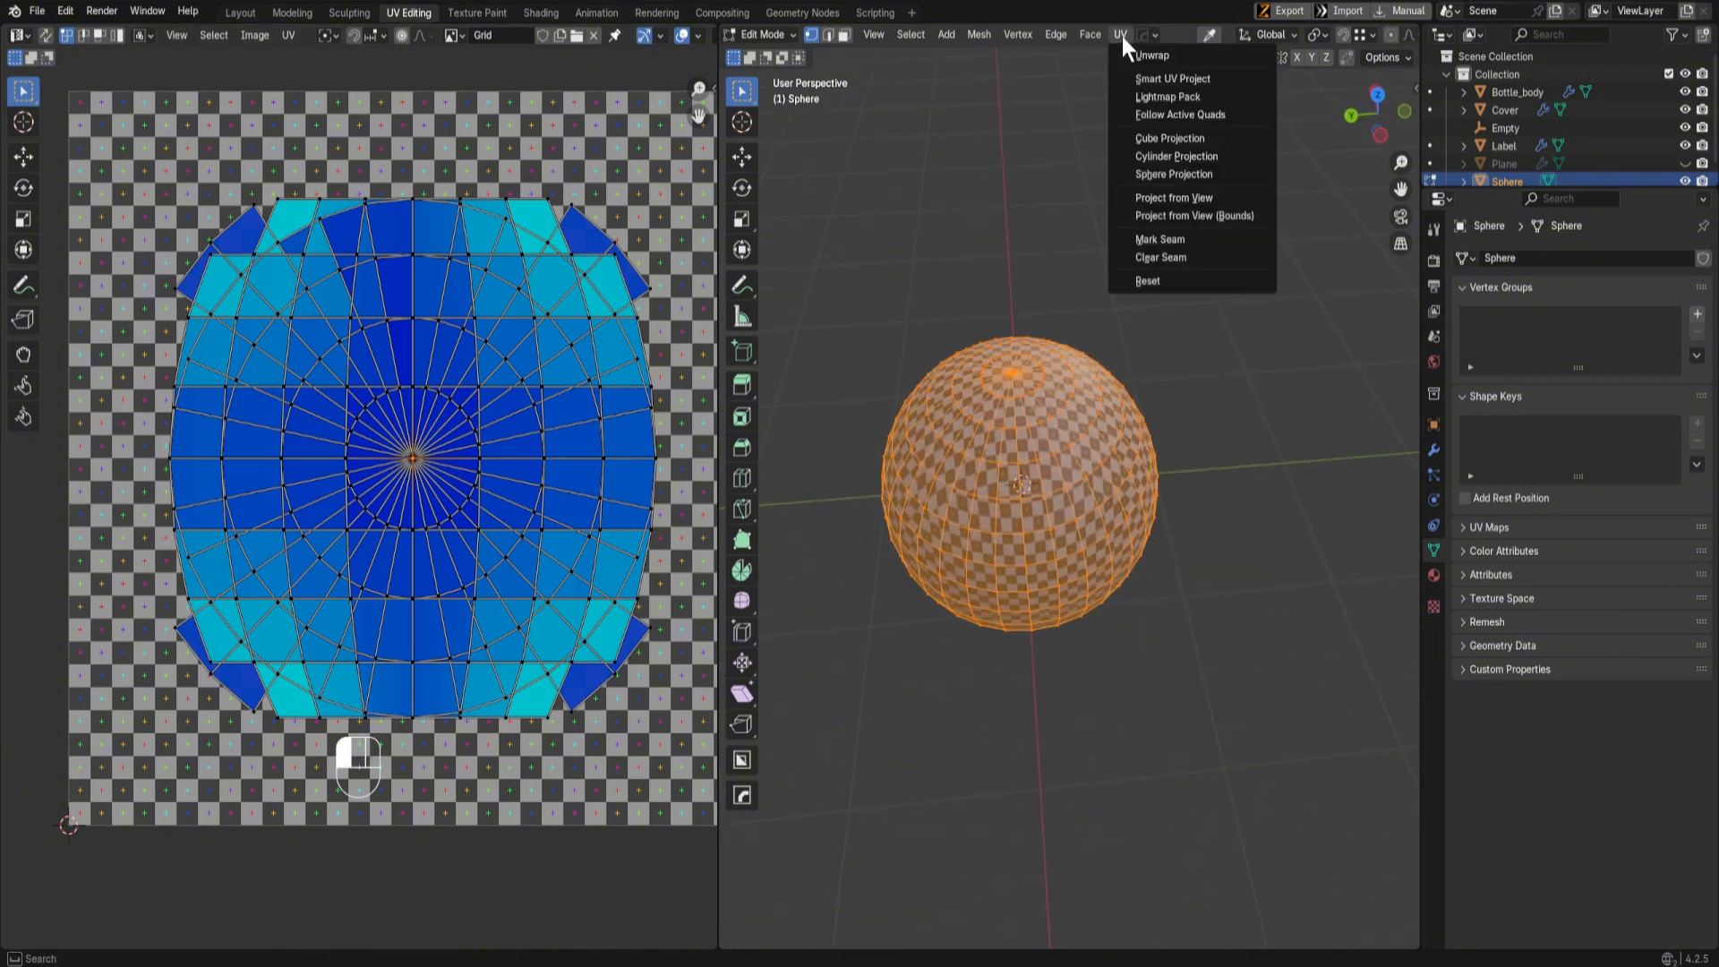
pyautogui.click(1196, 157)
pyautogui.scroll(-2, 358, 422)
pyautogui.scroll(1, 363, 414)
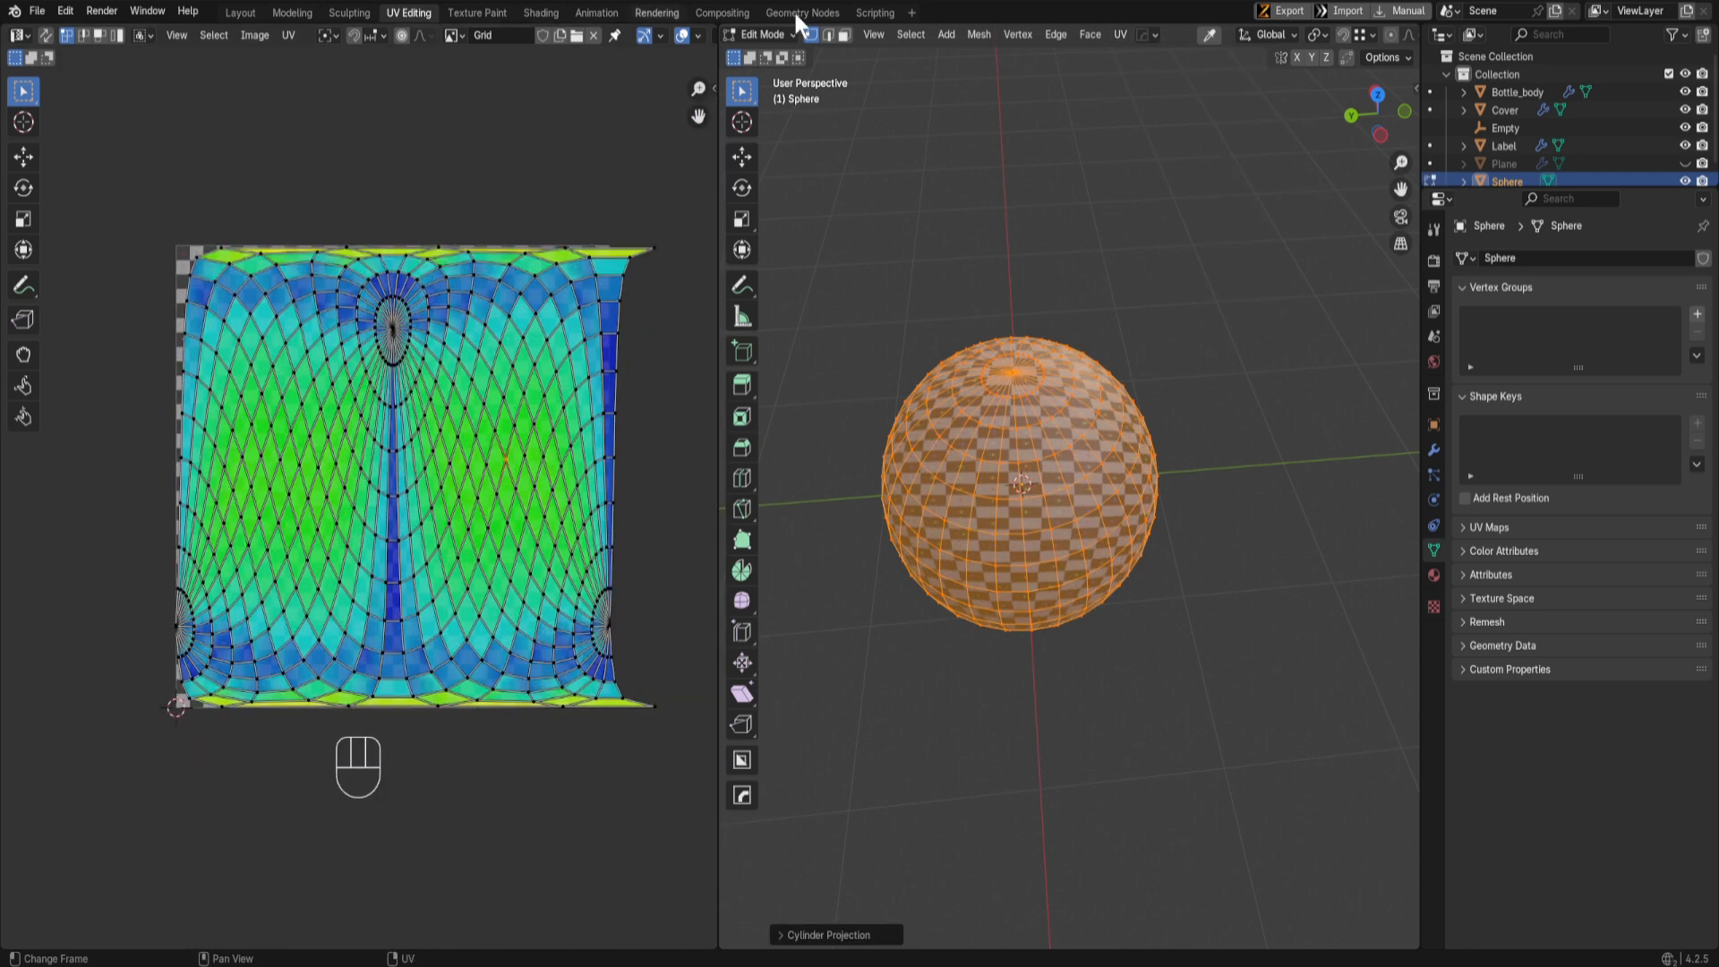
pyautogui.scroll(1, 1009, 683)
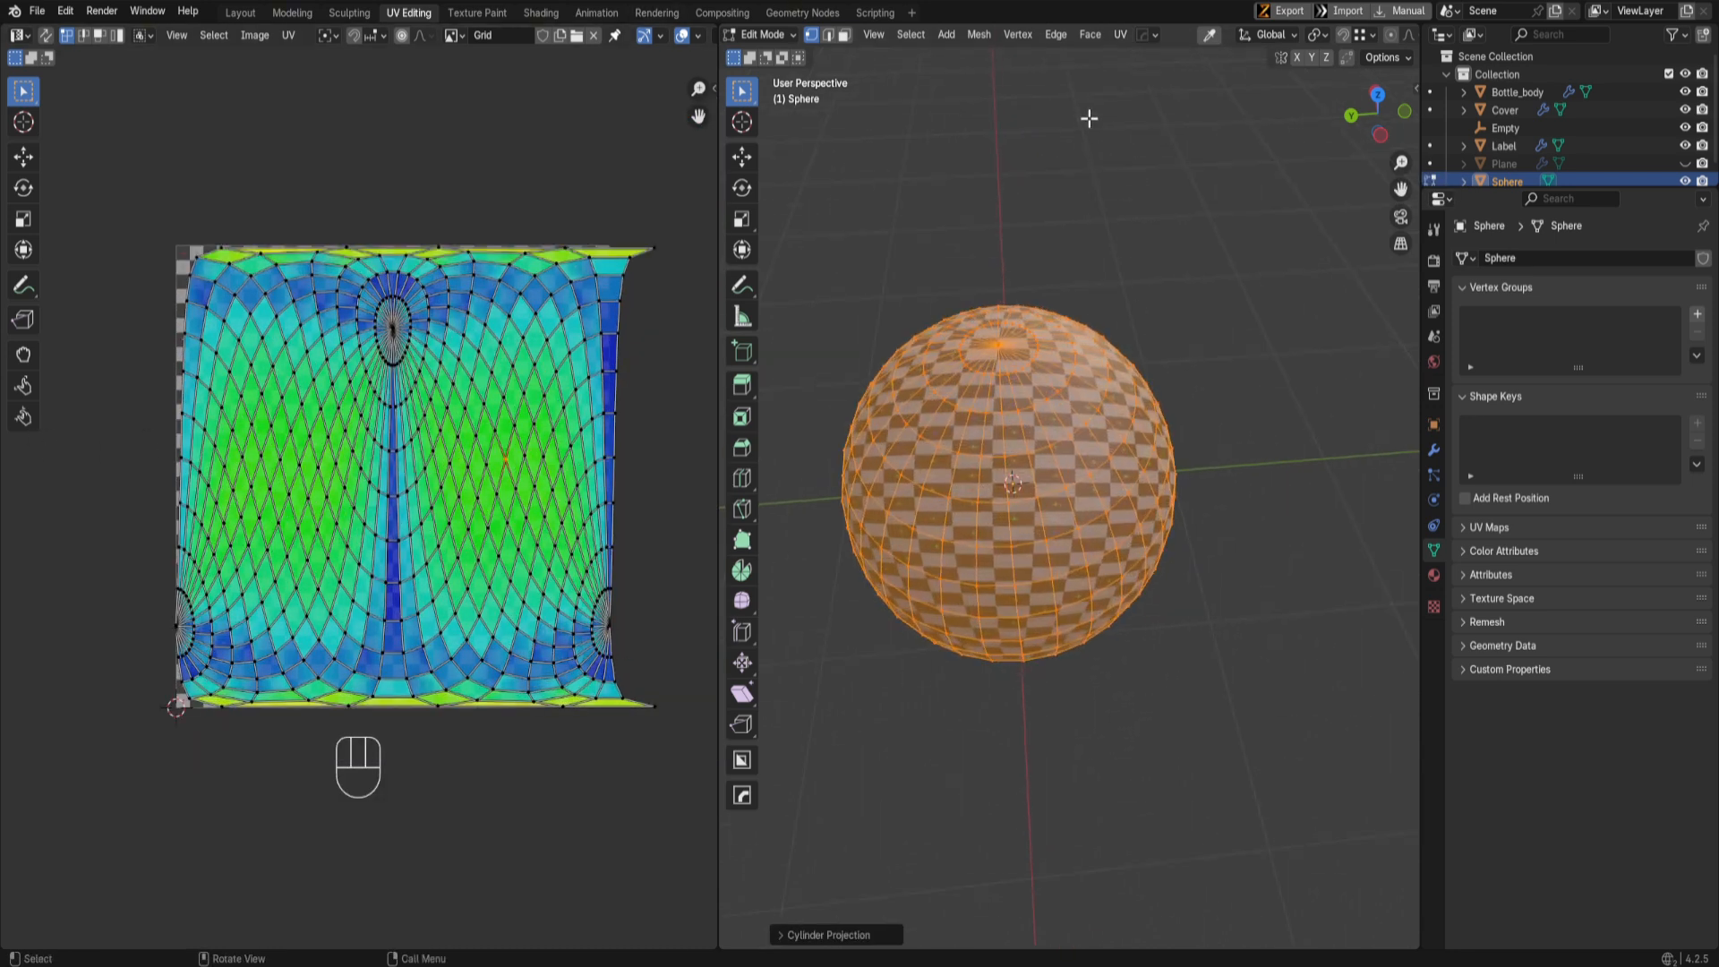
# Step: Remap the sphere's UVs using Sphere Projection and examine the grid pattern around its pole
pyautogui.click(1120, 34)
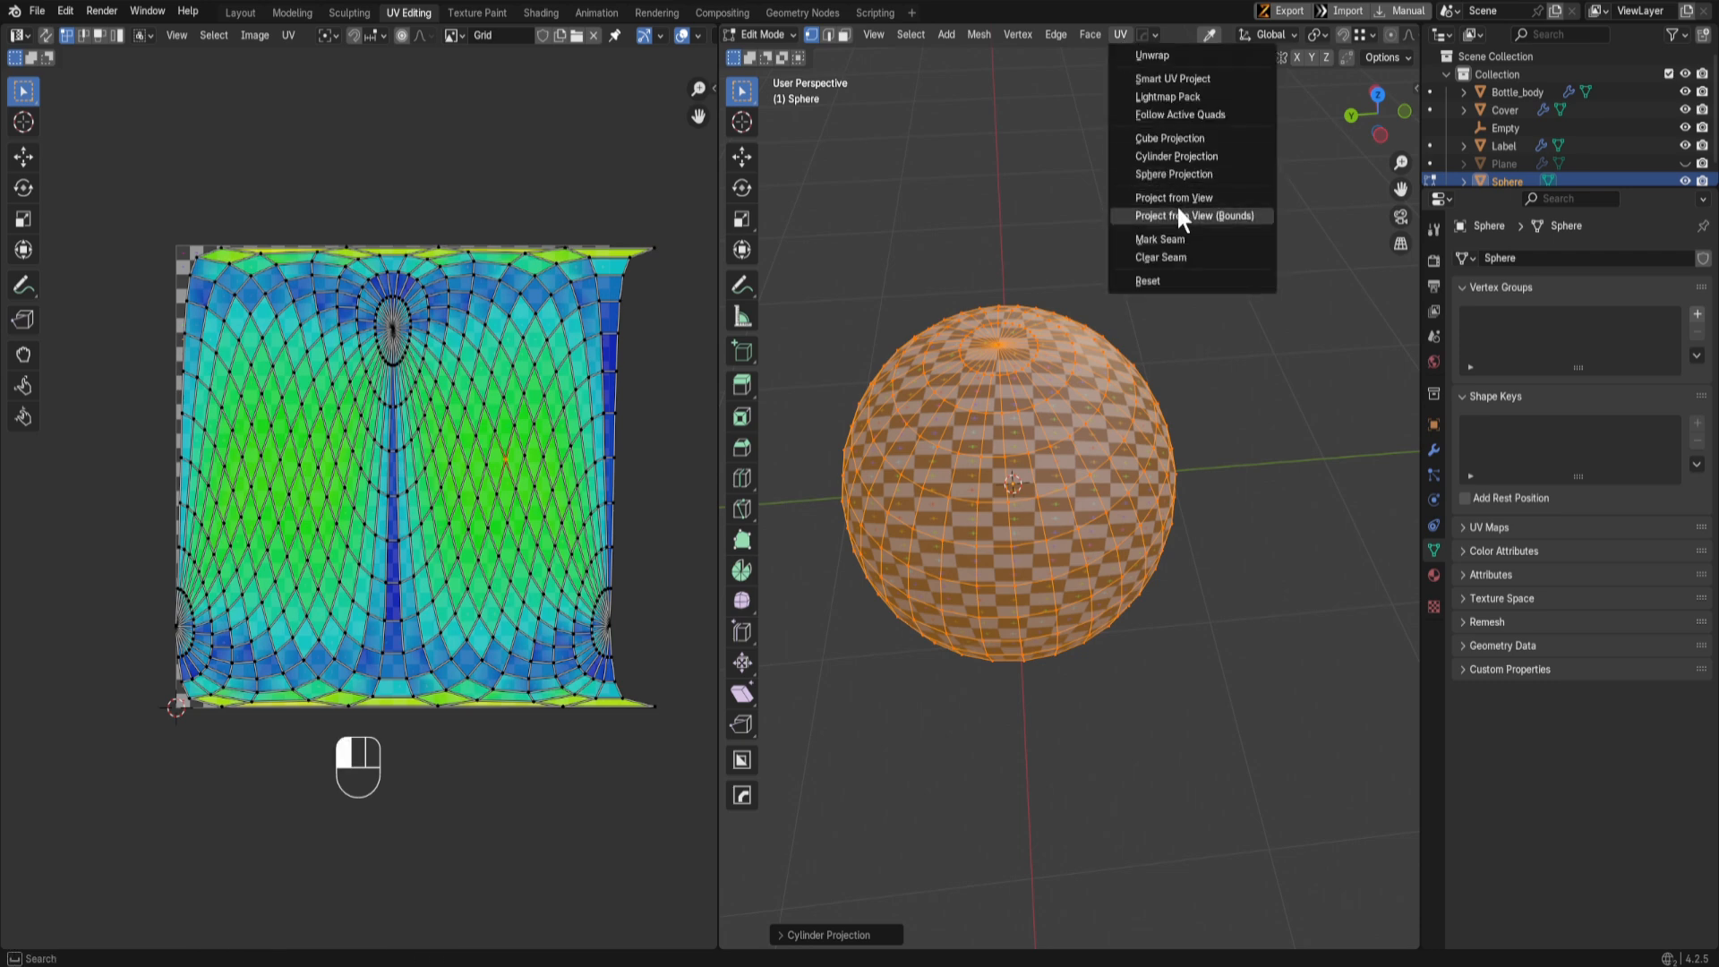
pyautogui.click(1196, 175)
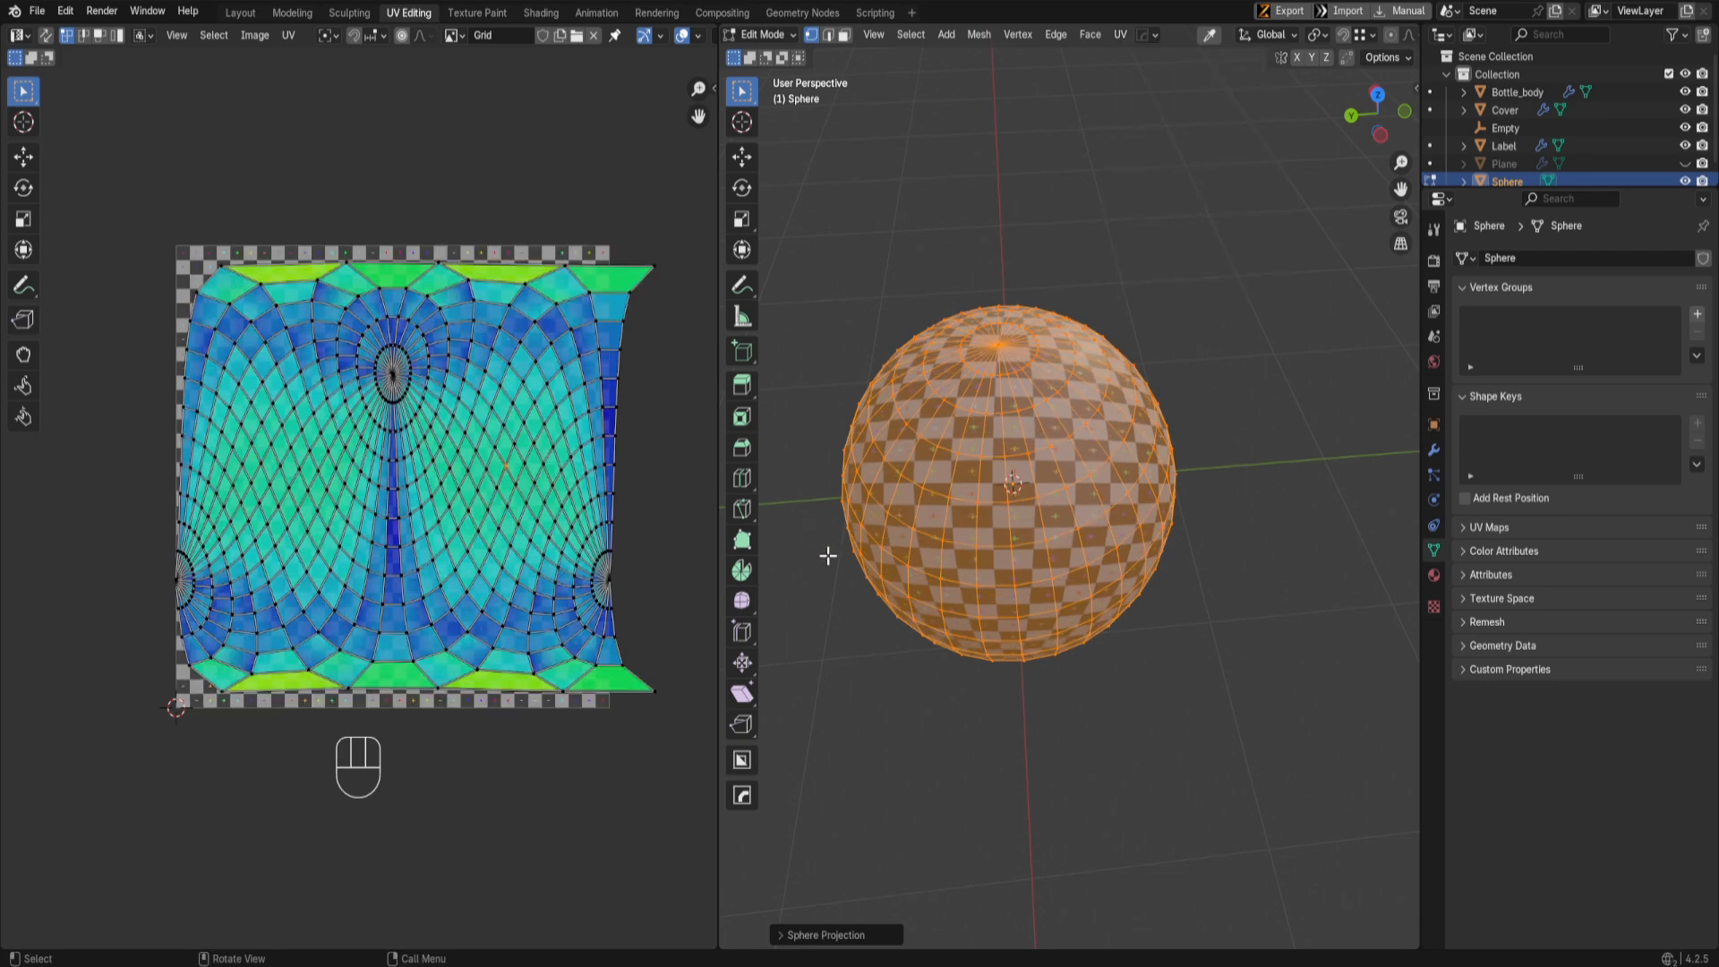
pyautogui.scroll(3, 1010, 574)
pyautogui.moveTo(1018, 574); pyautogui.dragTo(1011, 560, button='middle')
pyautogui.moveTo(1031, 373); pyautogui.dragTo(1130, 488, button='middle')
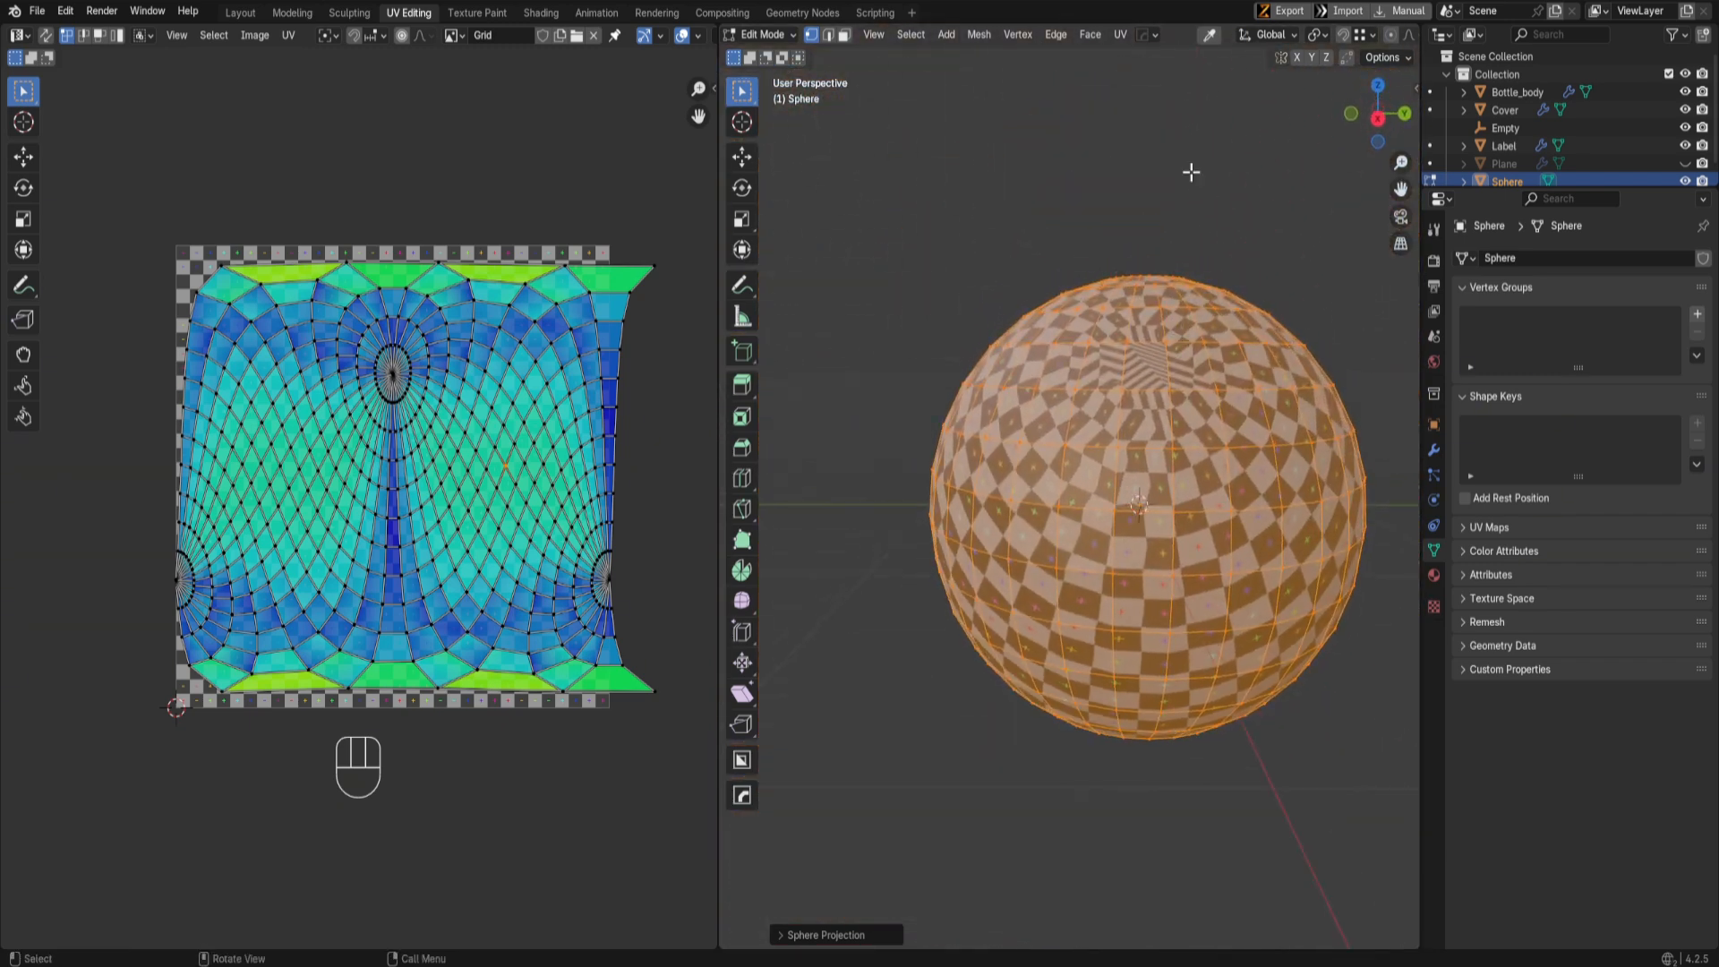
# Step: Leave Edit Mode and delete the sphere object
pyautogui.click(1121, 35)
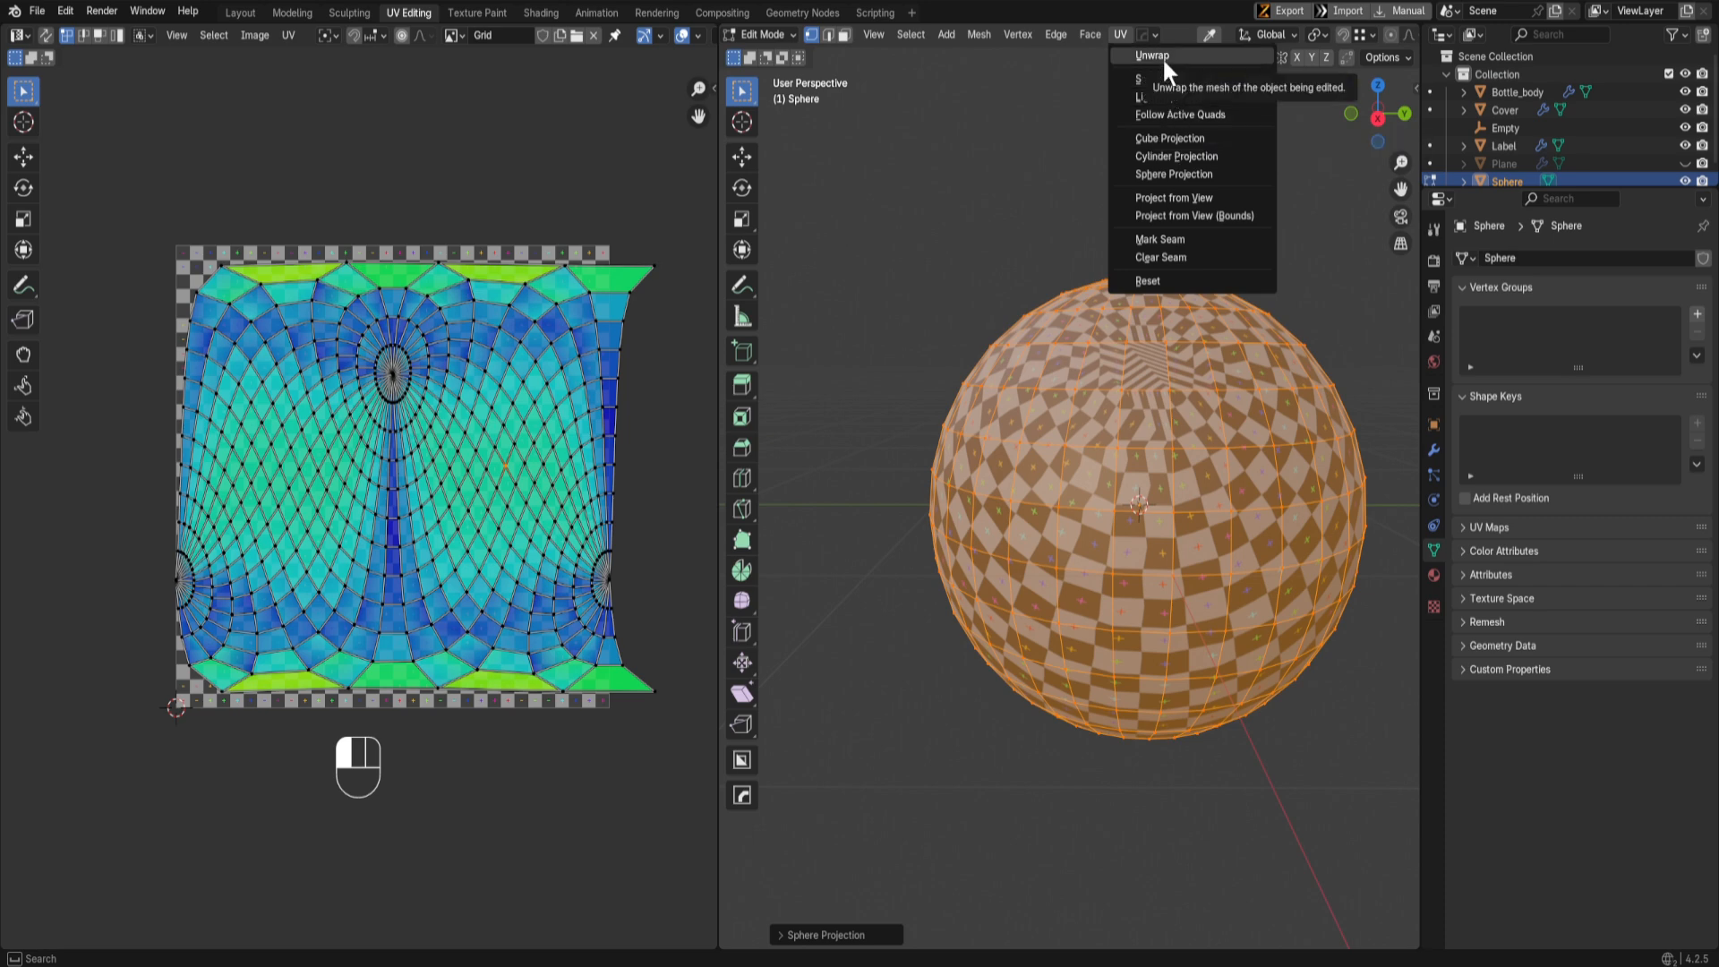
pyautogui.moveTo(1151, 528); pyautogui.dragTo(1146, 572, button='middle')
pyautogui.press('Tab')
pyautogui.press('x')
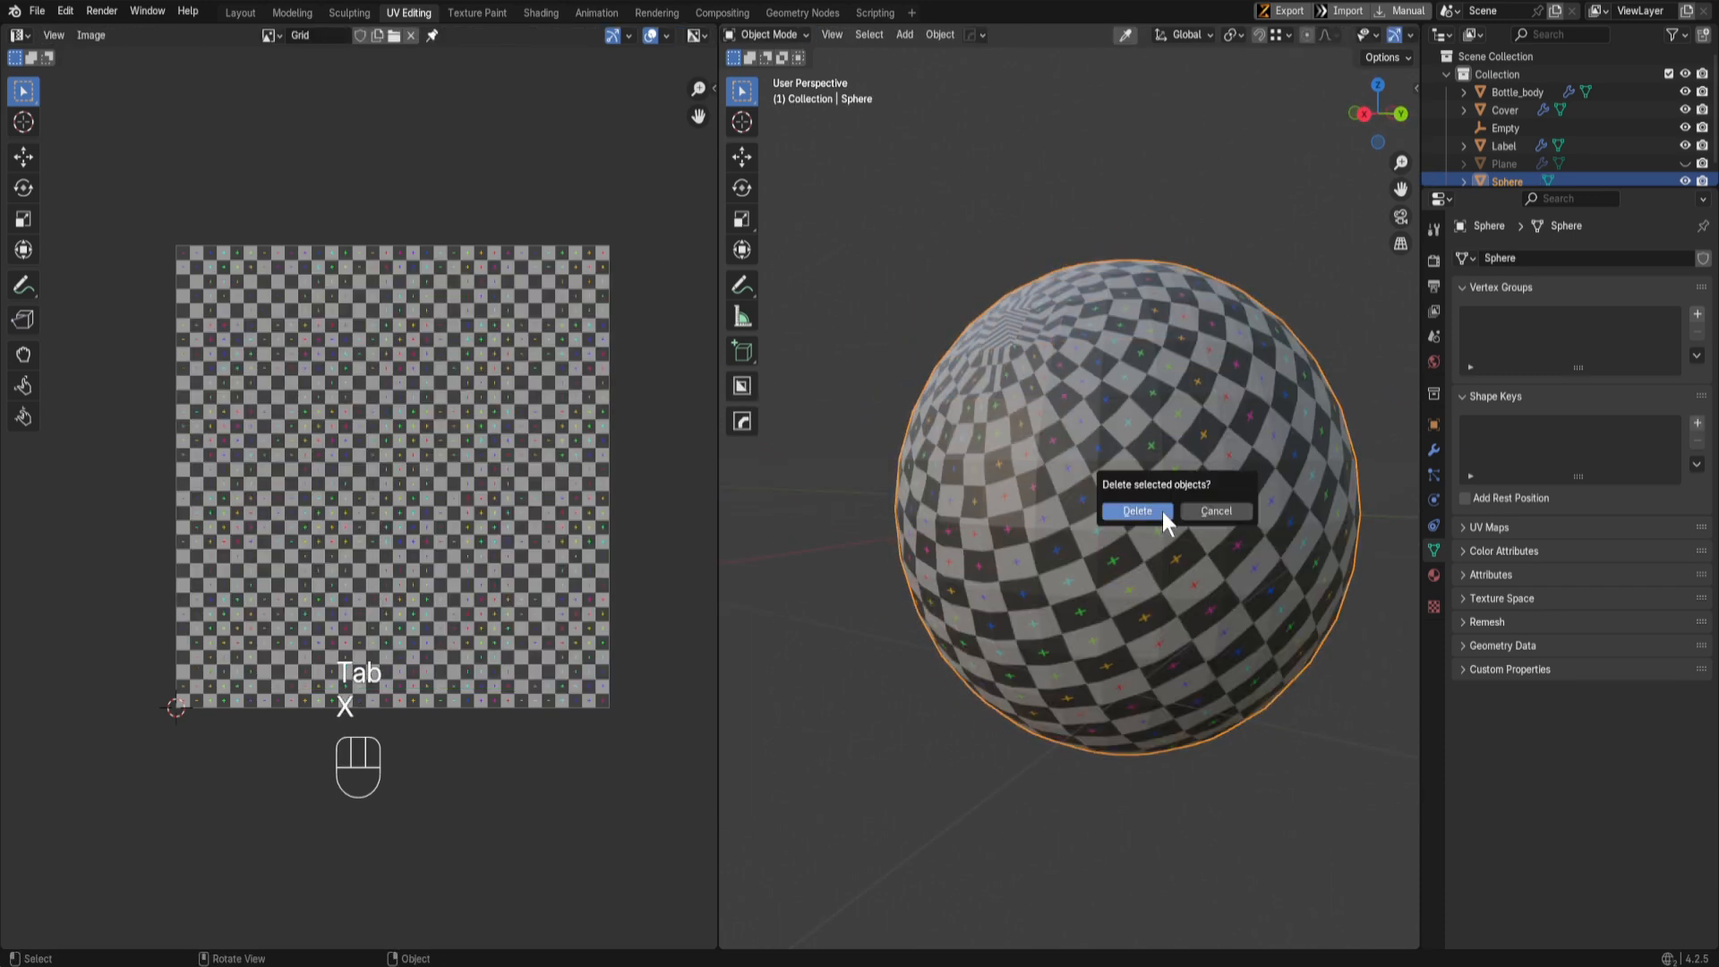
pyautogui.click(1162, 512)
# Step: Select the bottle's label and frame it closely in the Shading workspace
pyautogui.click(1119, 484)
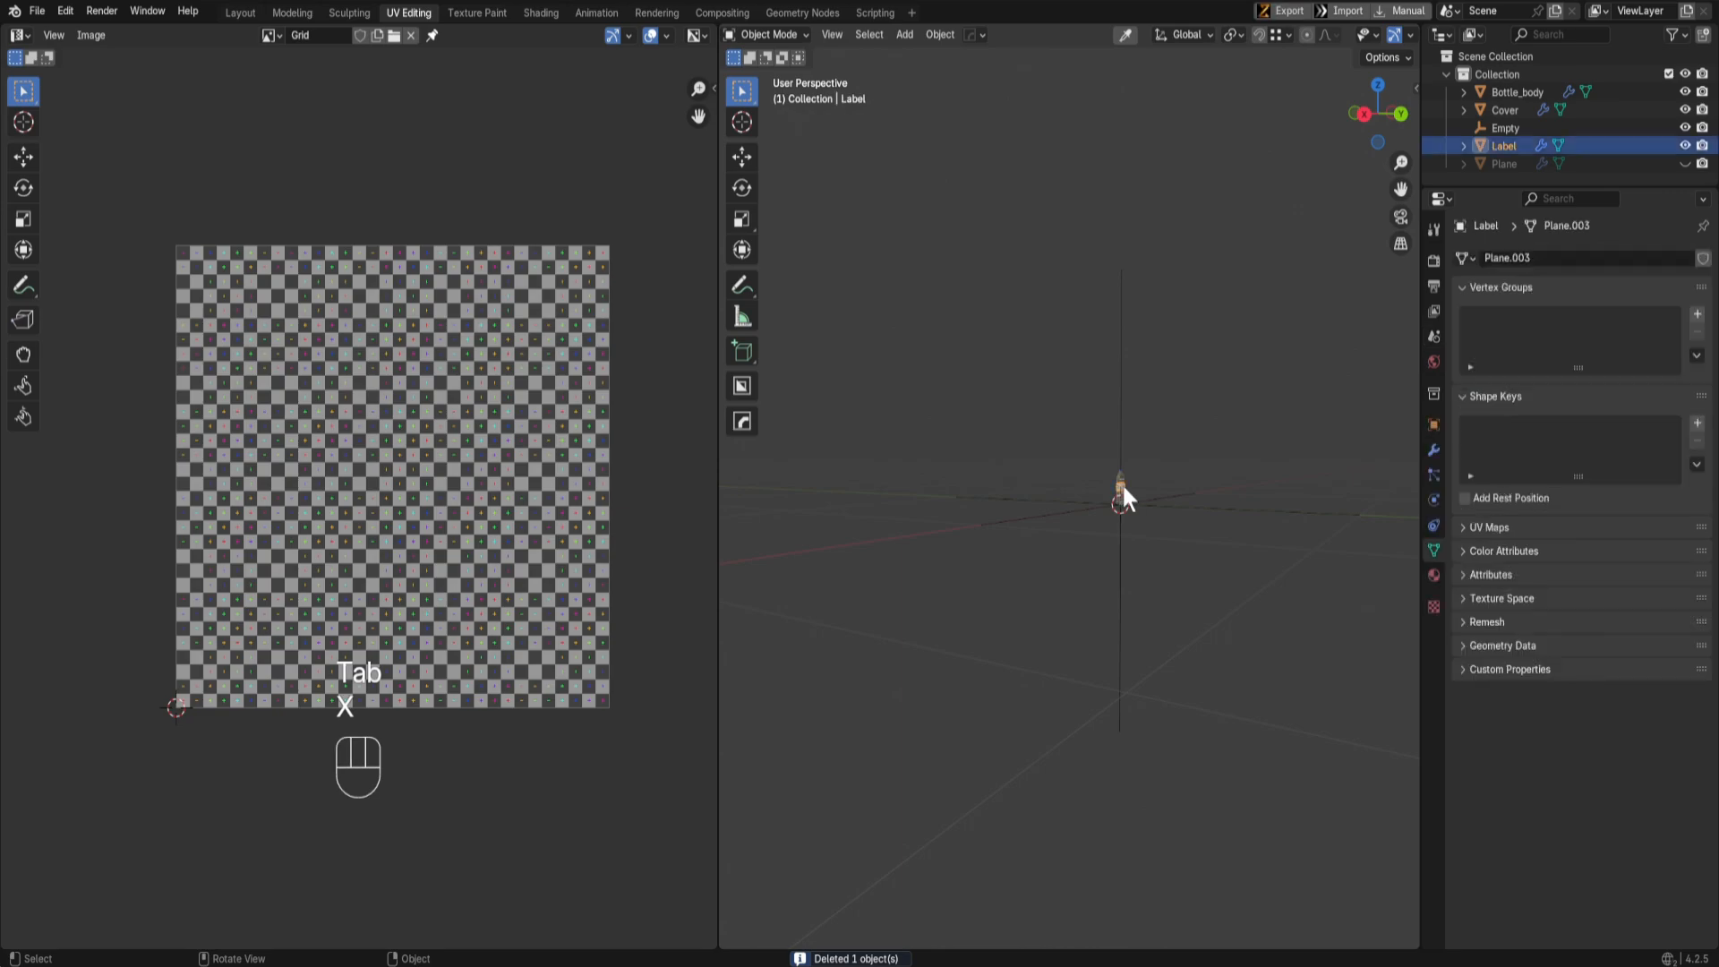
pyautogui.press('`')
pyautogui.click(1126, 499)
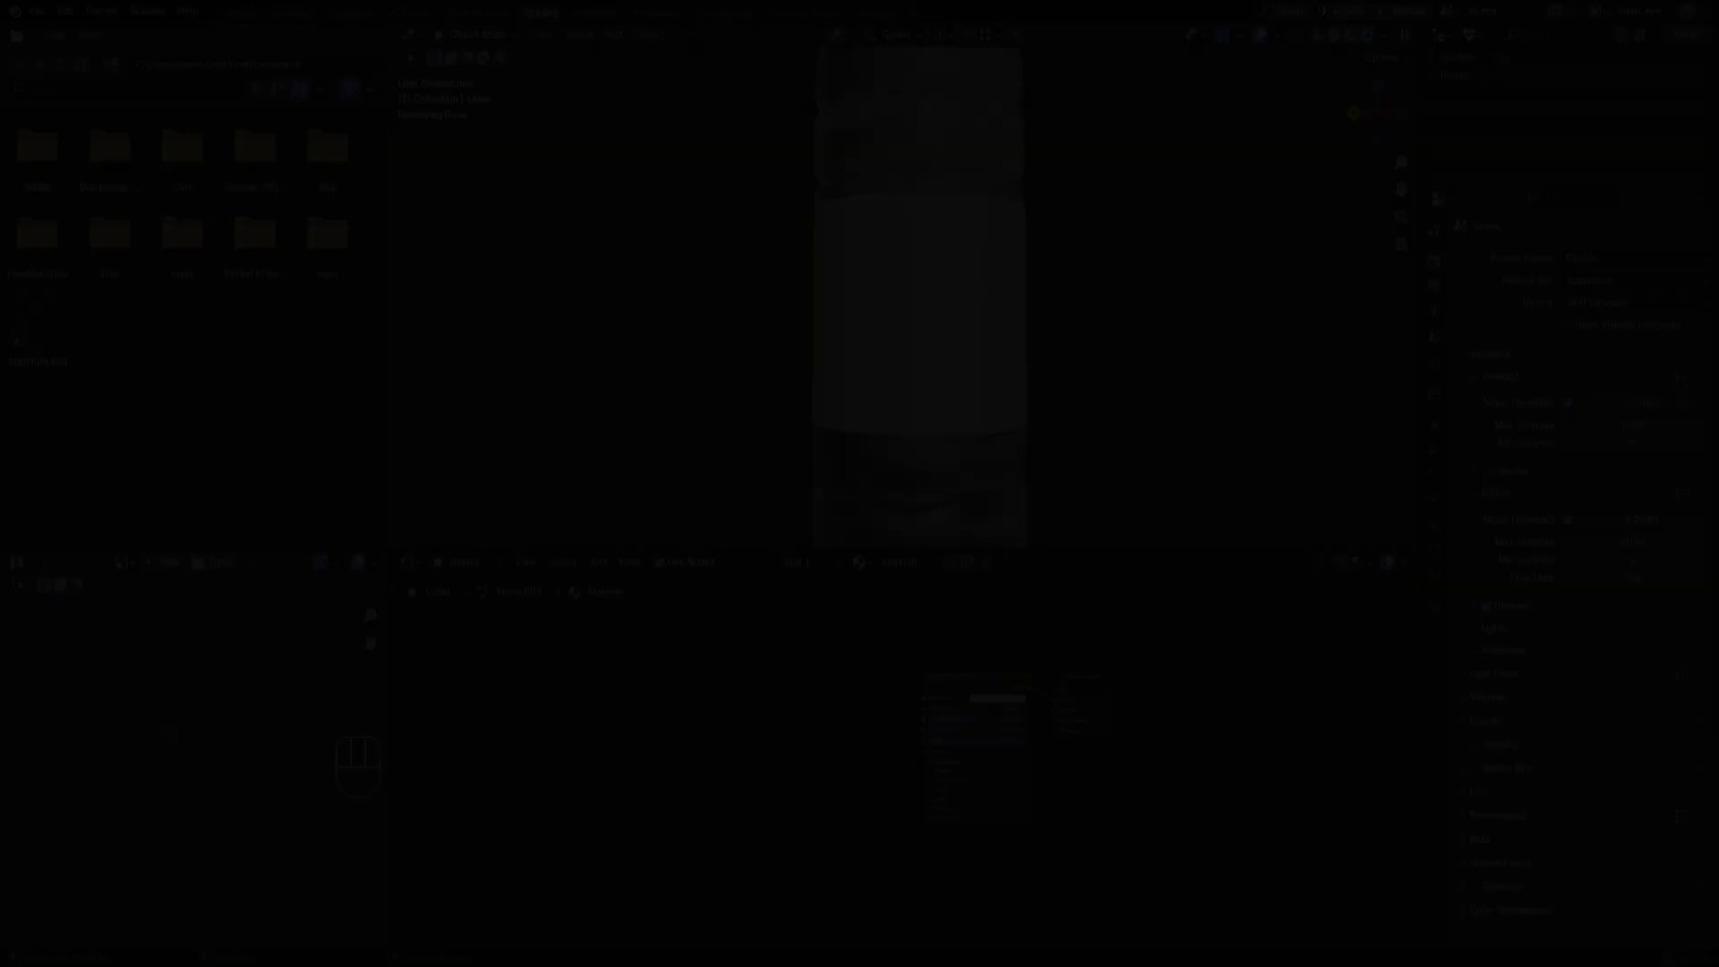
pyautogui.scroll(2, 969, 786)
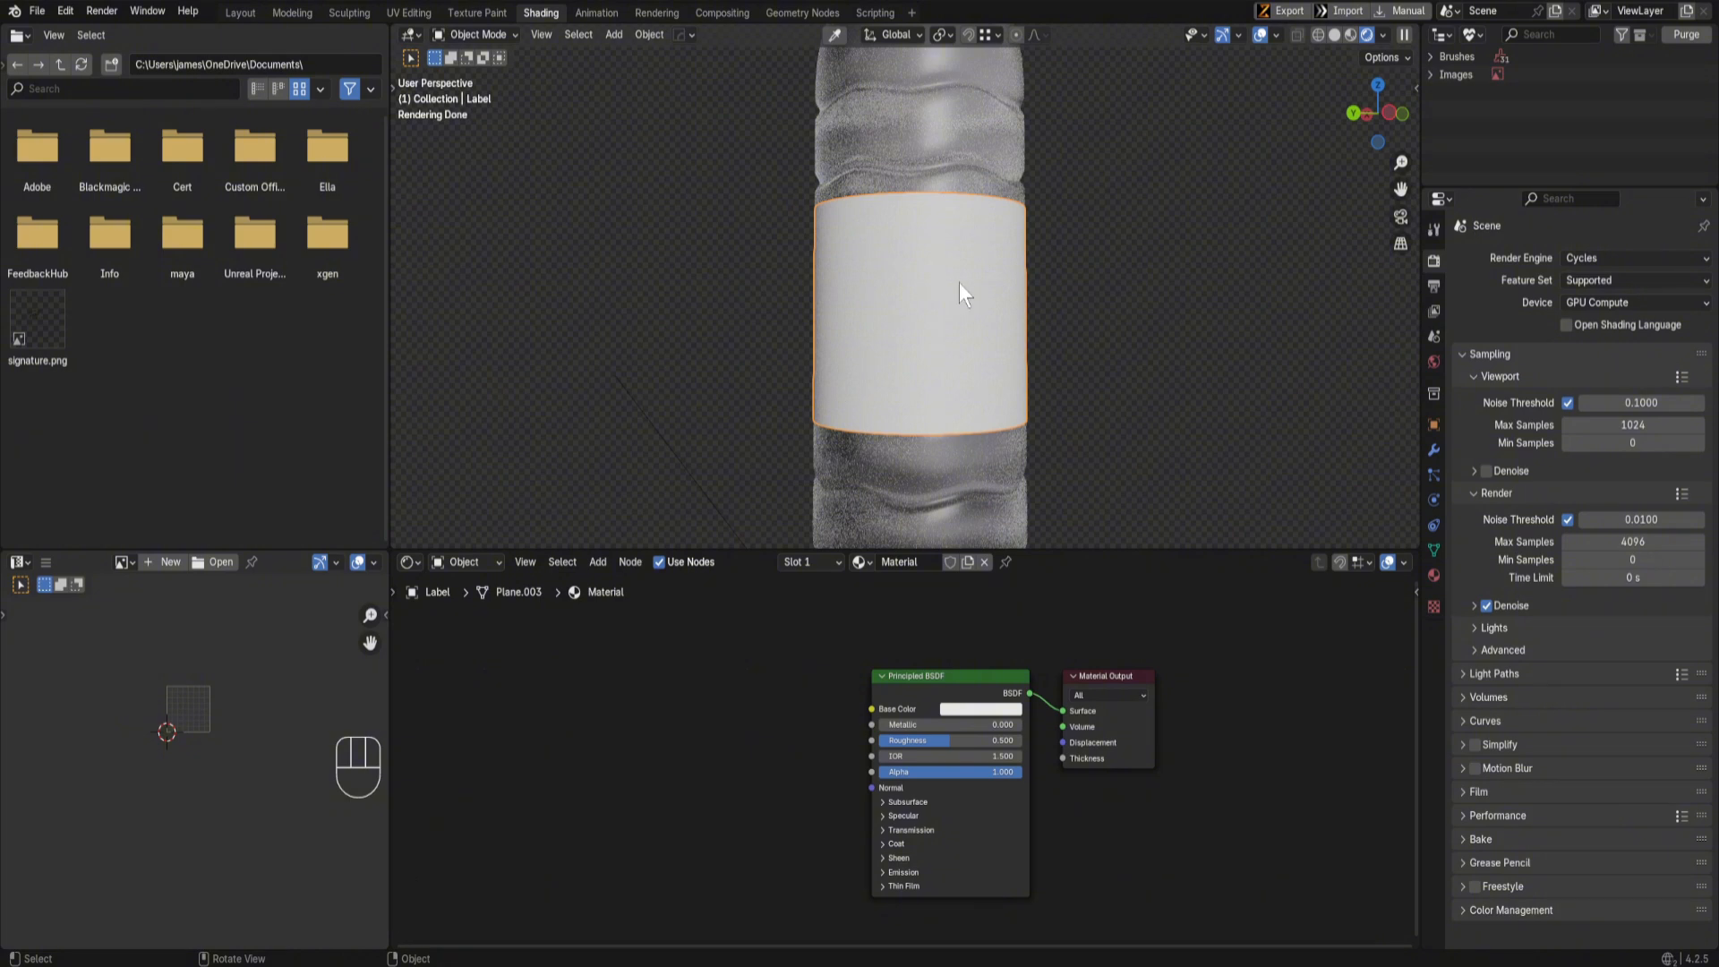
# Step: Mark the vertical edge loop at the middle of the label's back as a seam, working in Solid shading
pyautogui.press('Tab')
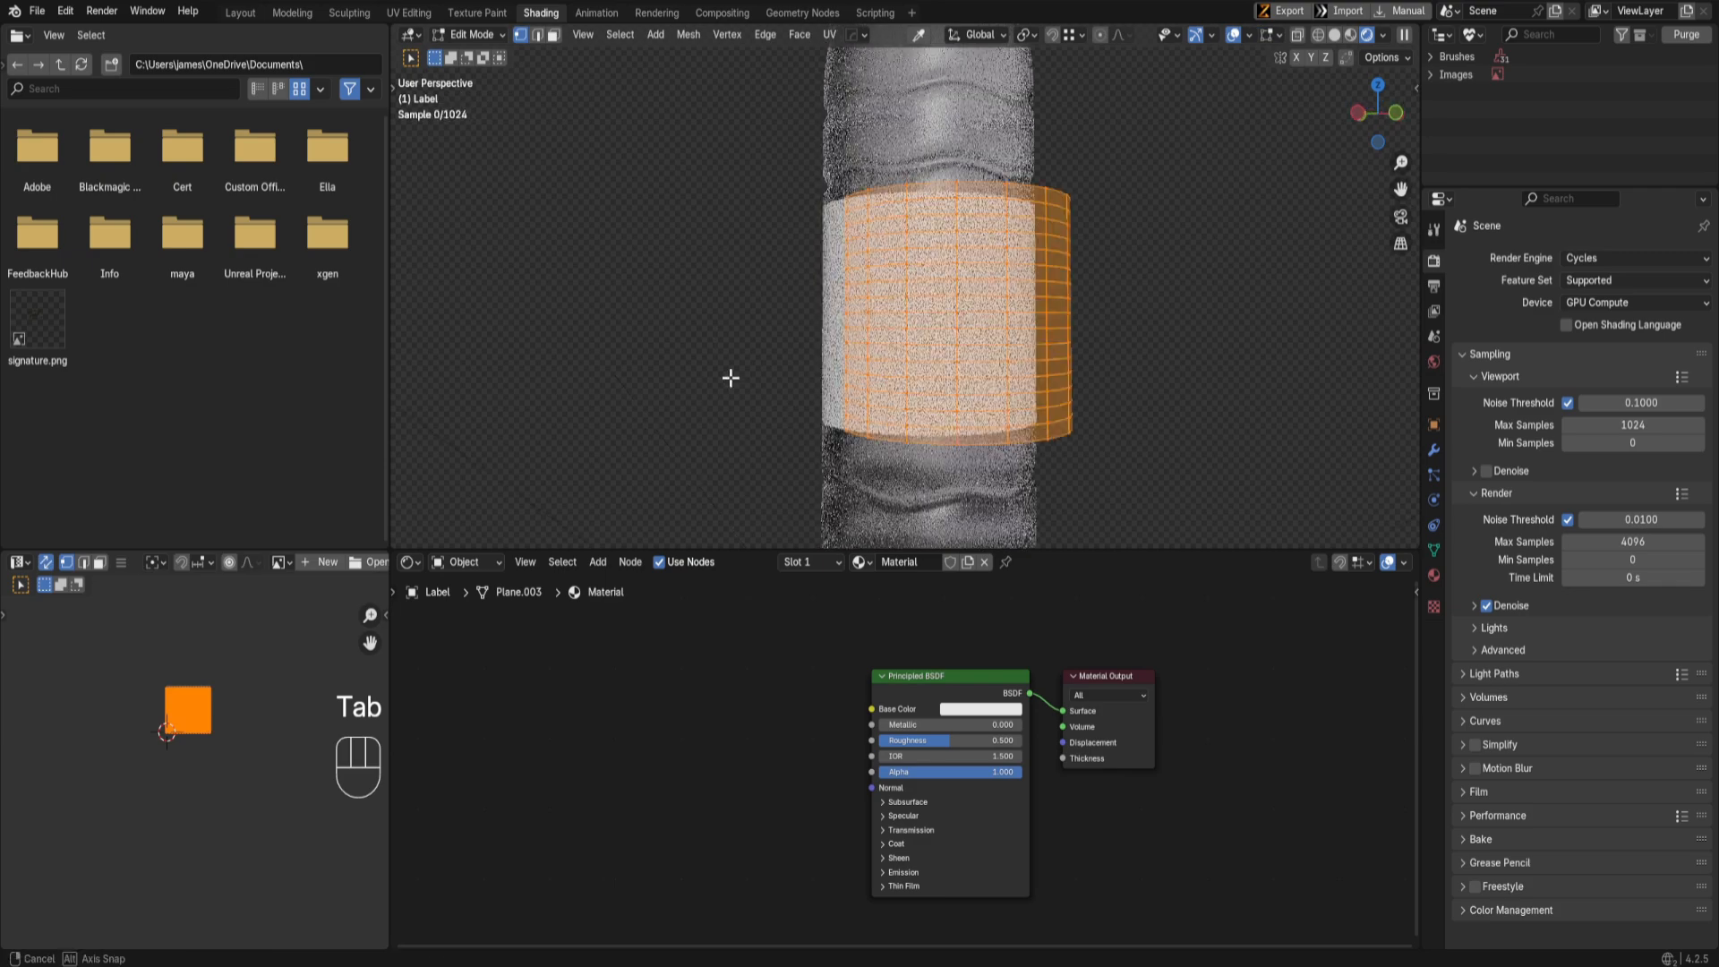
pyautogui.press('ctrl+KP_1')
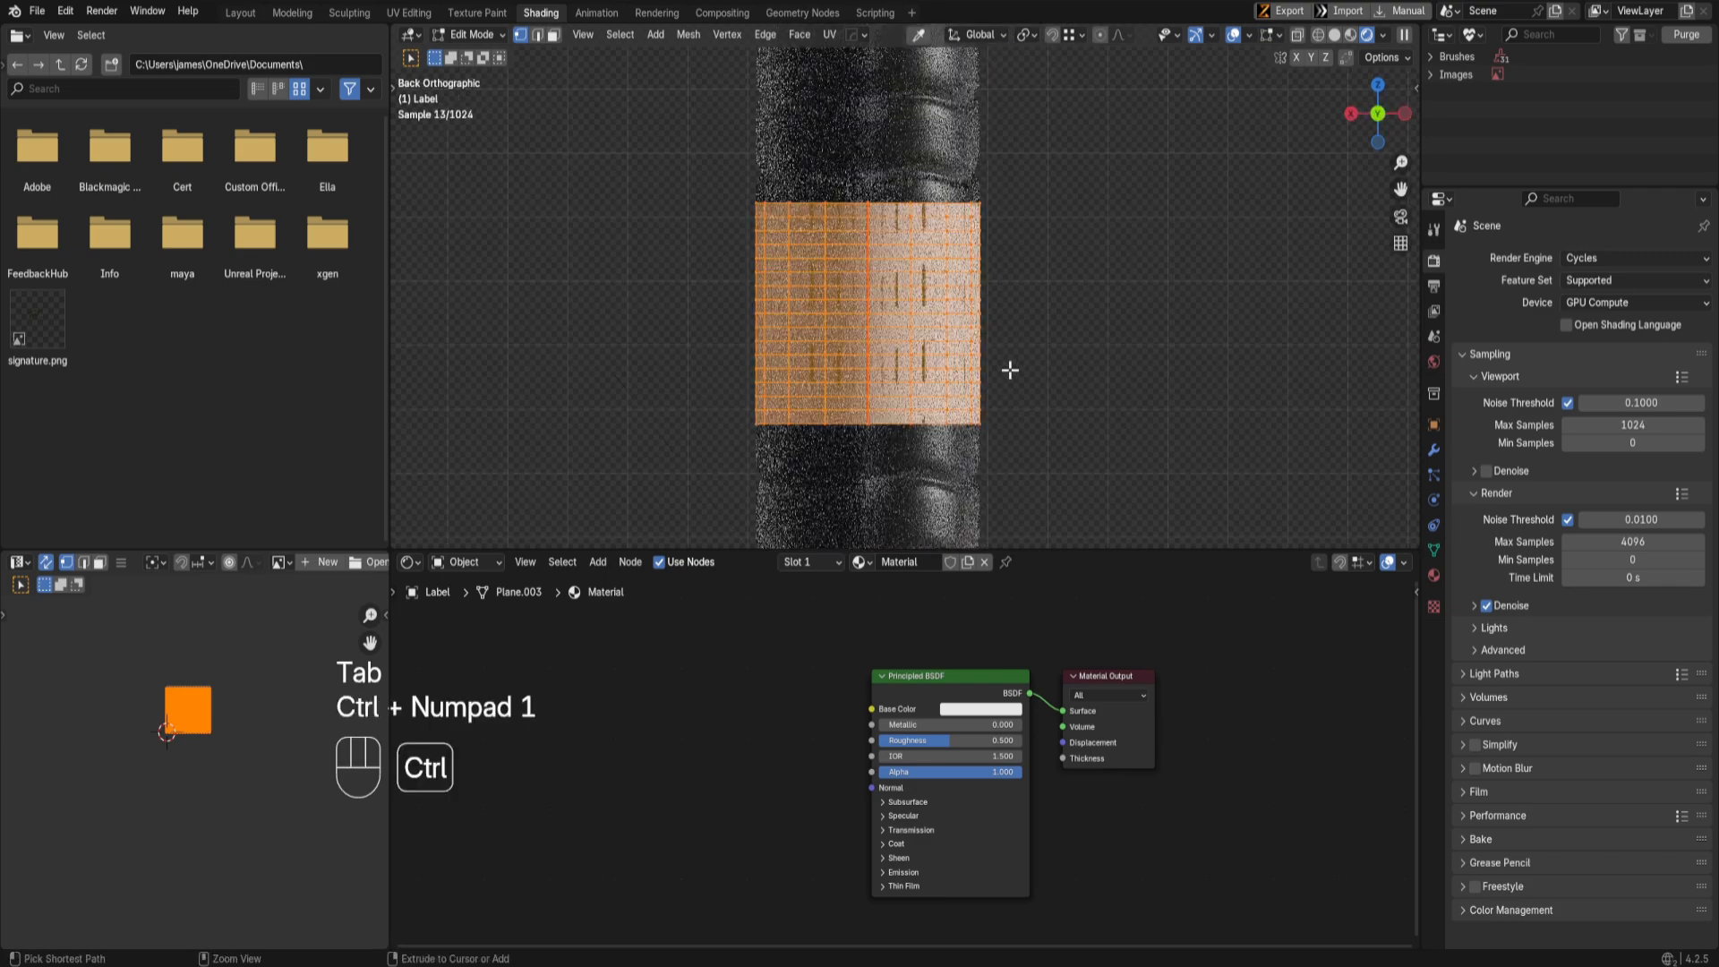
pyautogui.scroll(-4, 857, 278)
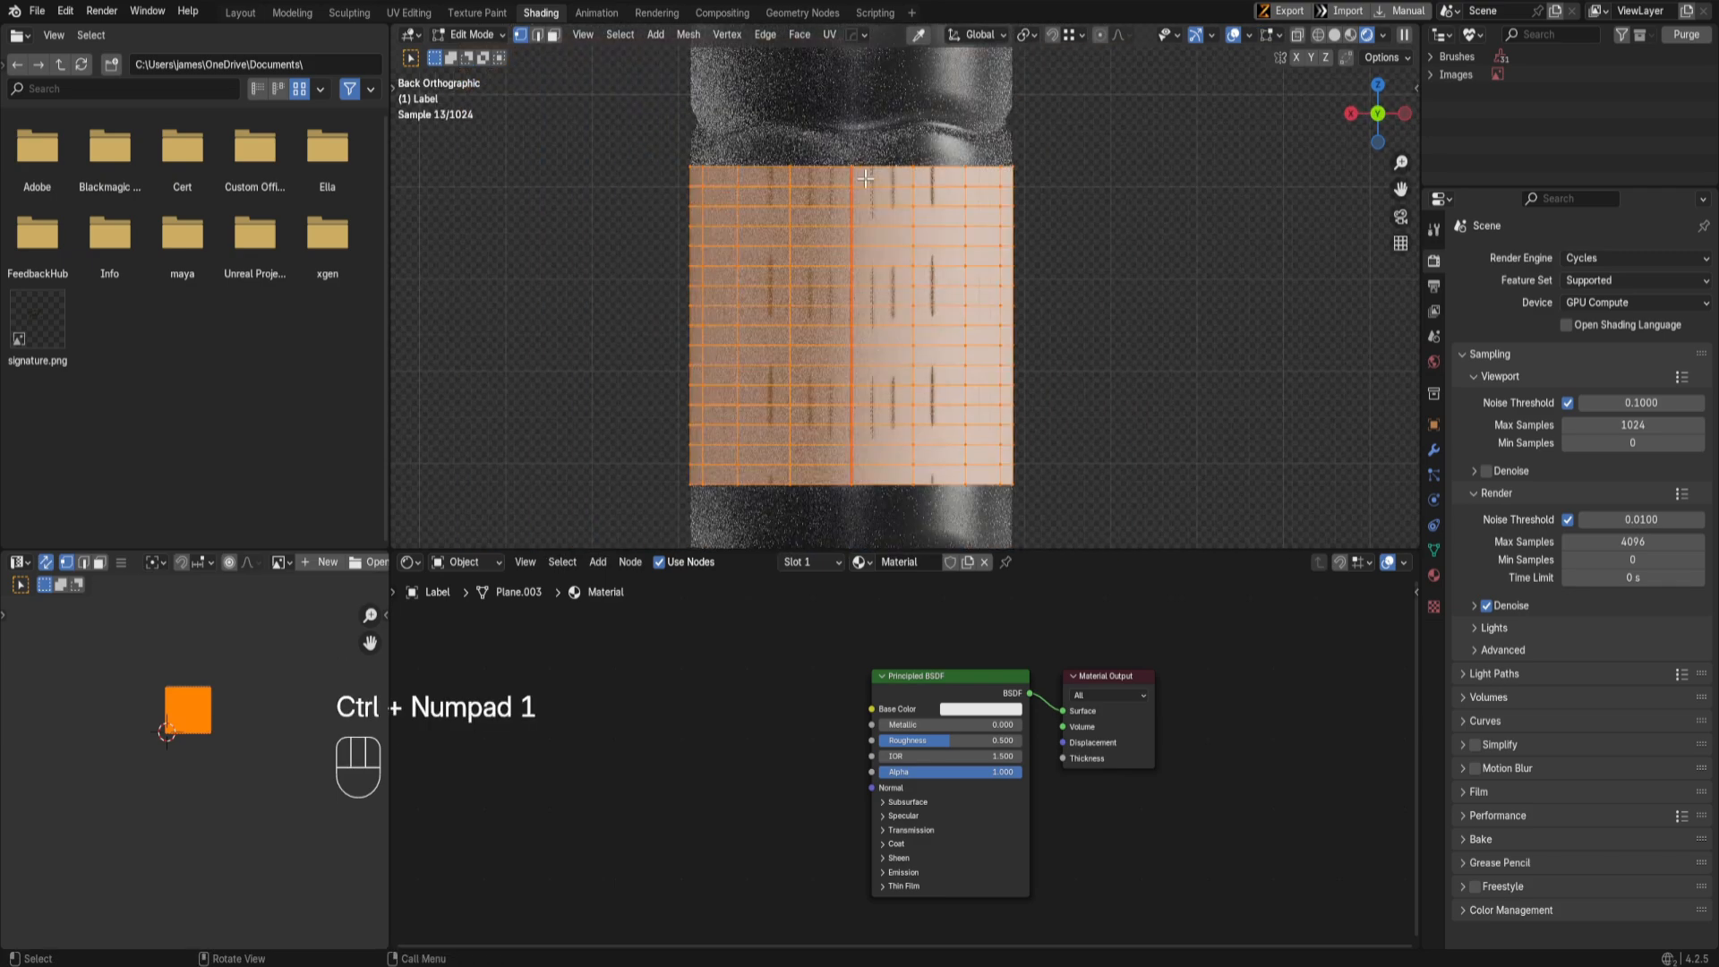
pyautogui.keyDown('alt'); pyautogui.click(851, 229); pyautogui.keyUp('alt')
pyautogui.click(1334, 34)
pyautogui.scroll(2, 797, 237)
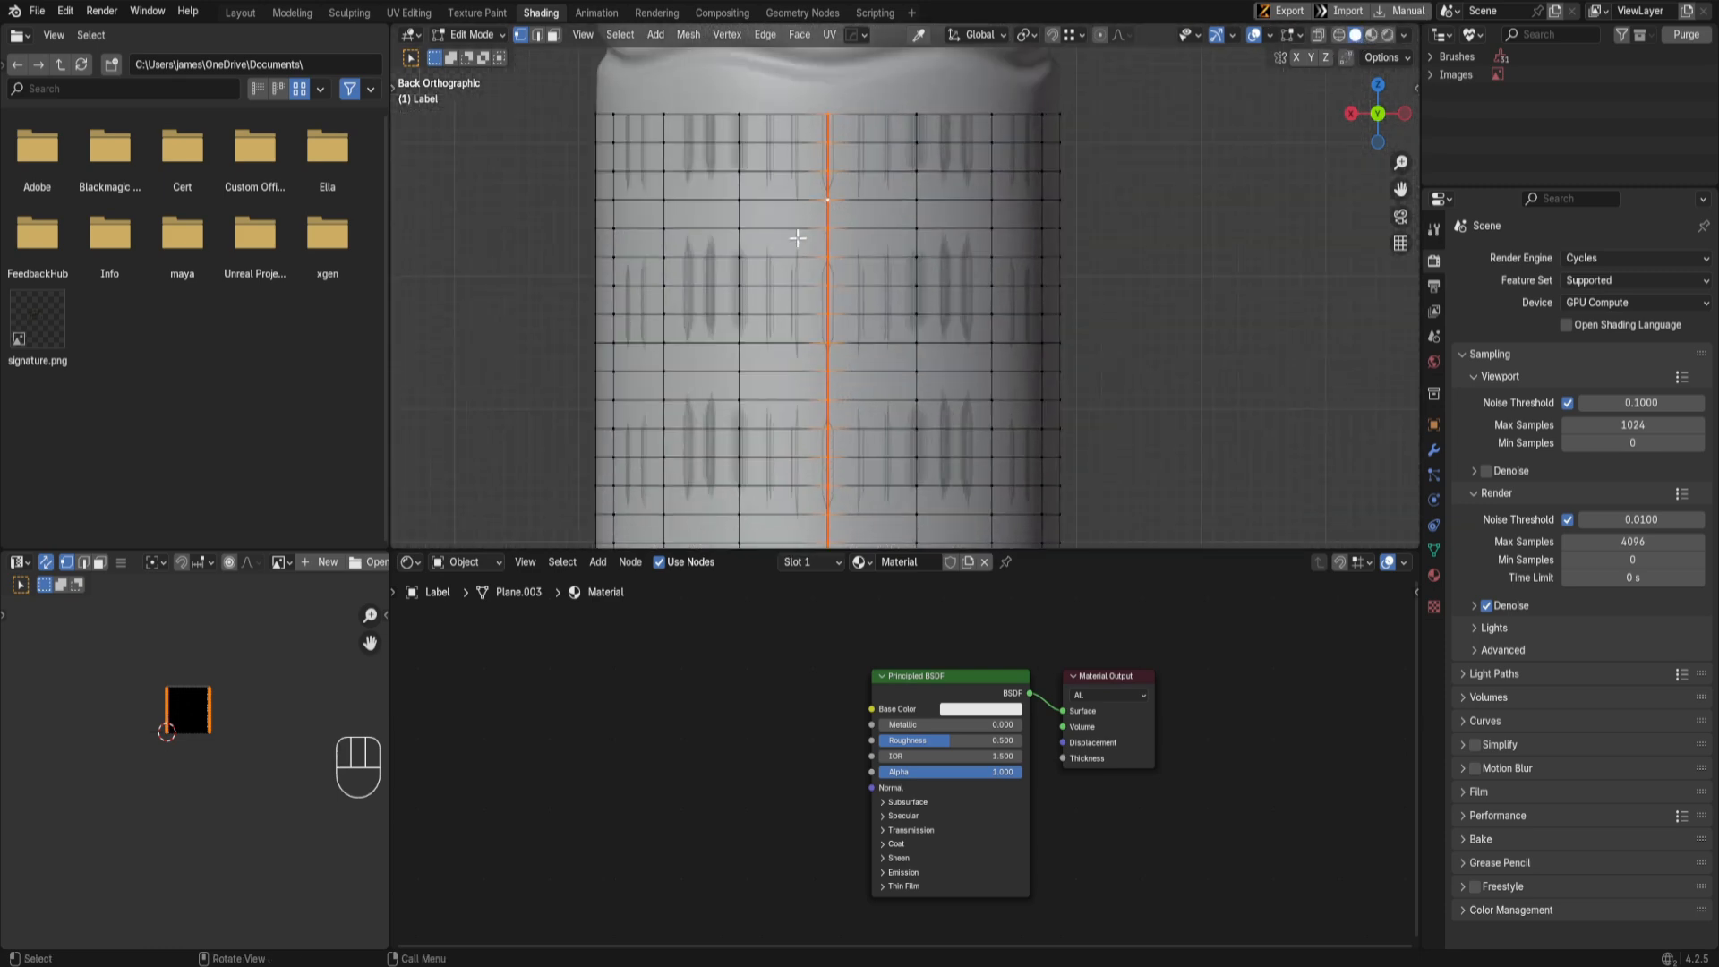
pyautogui.scroll(-1, 877, 296)
pyautogui.hotkey('ctrl', 'e')
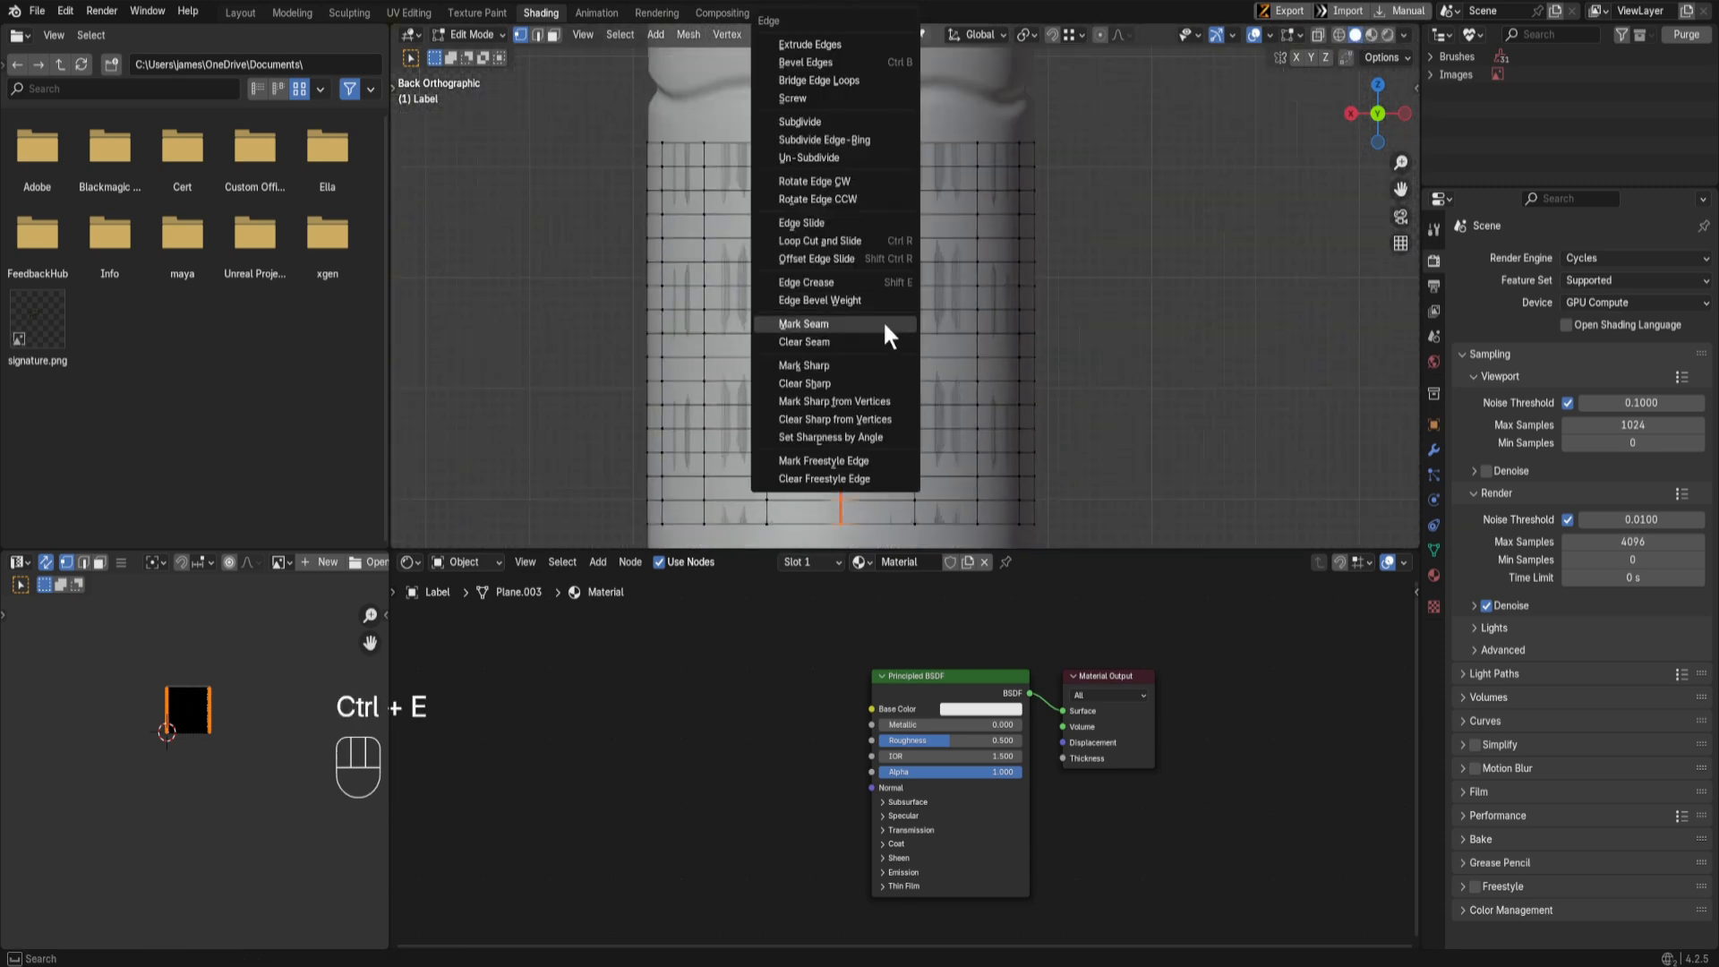
pyautogui.click(867, 326)
# Step: Unwrap the entire label mesh along its back seam
pyautogui.press('a')
pyautogui.scroll(-2, 922, 322)
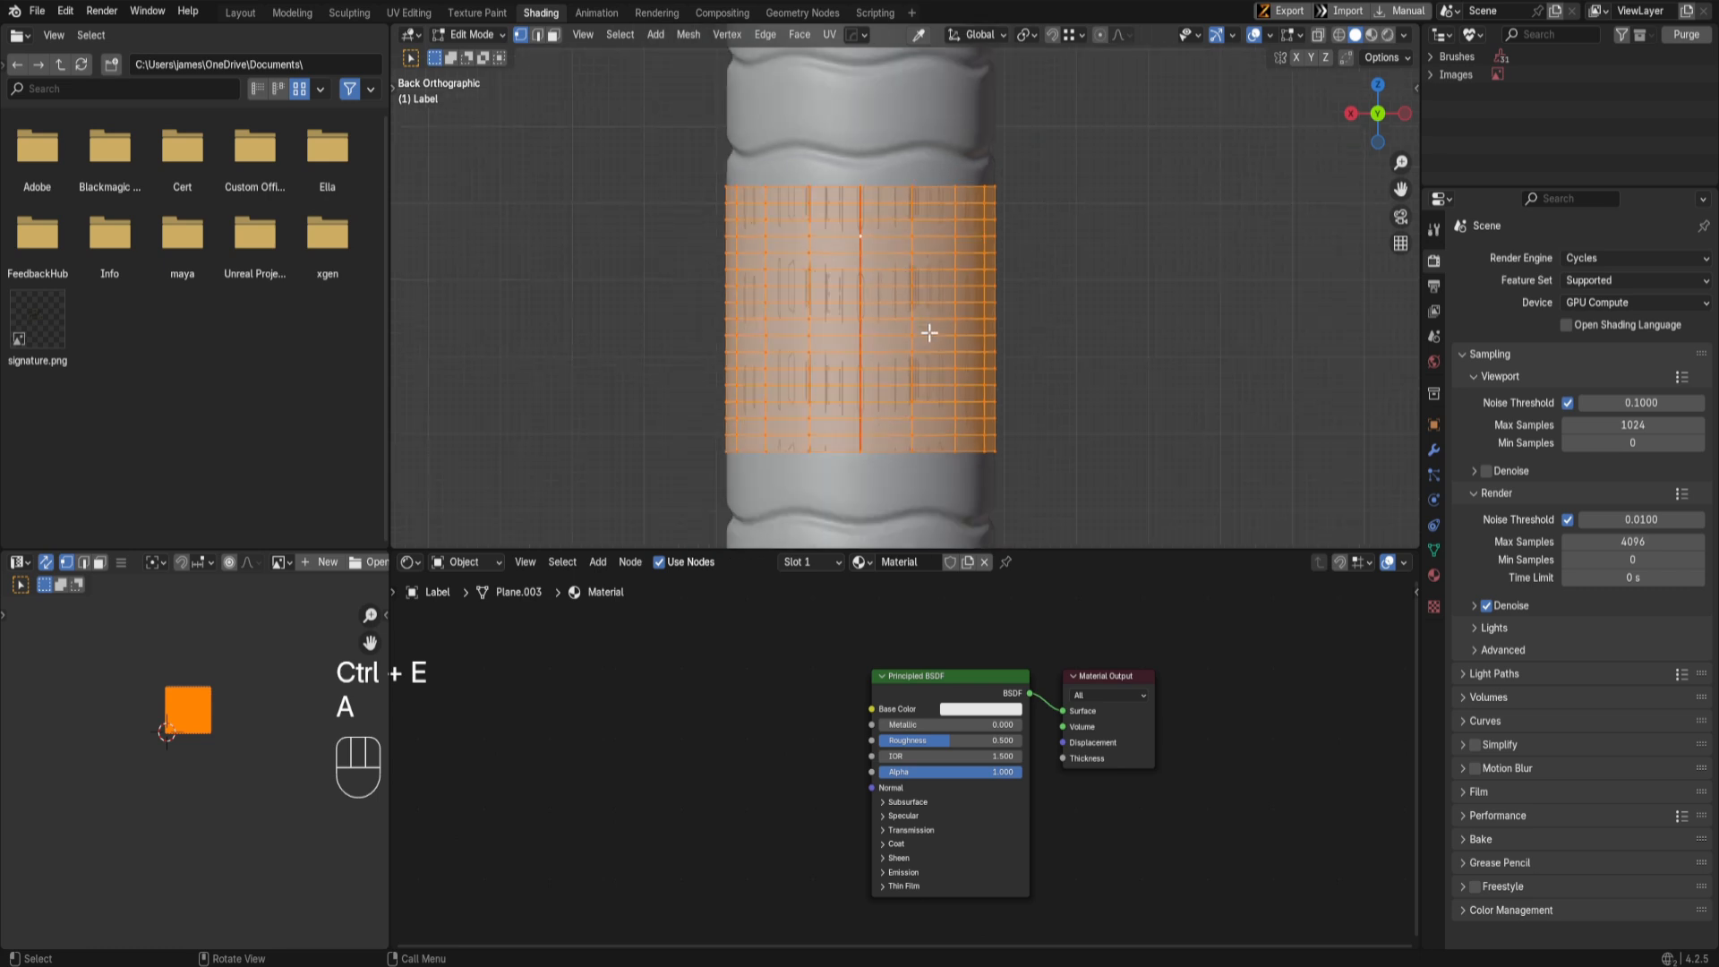
pyautogui.press('u')
pyautogui.click(867, 233)
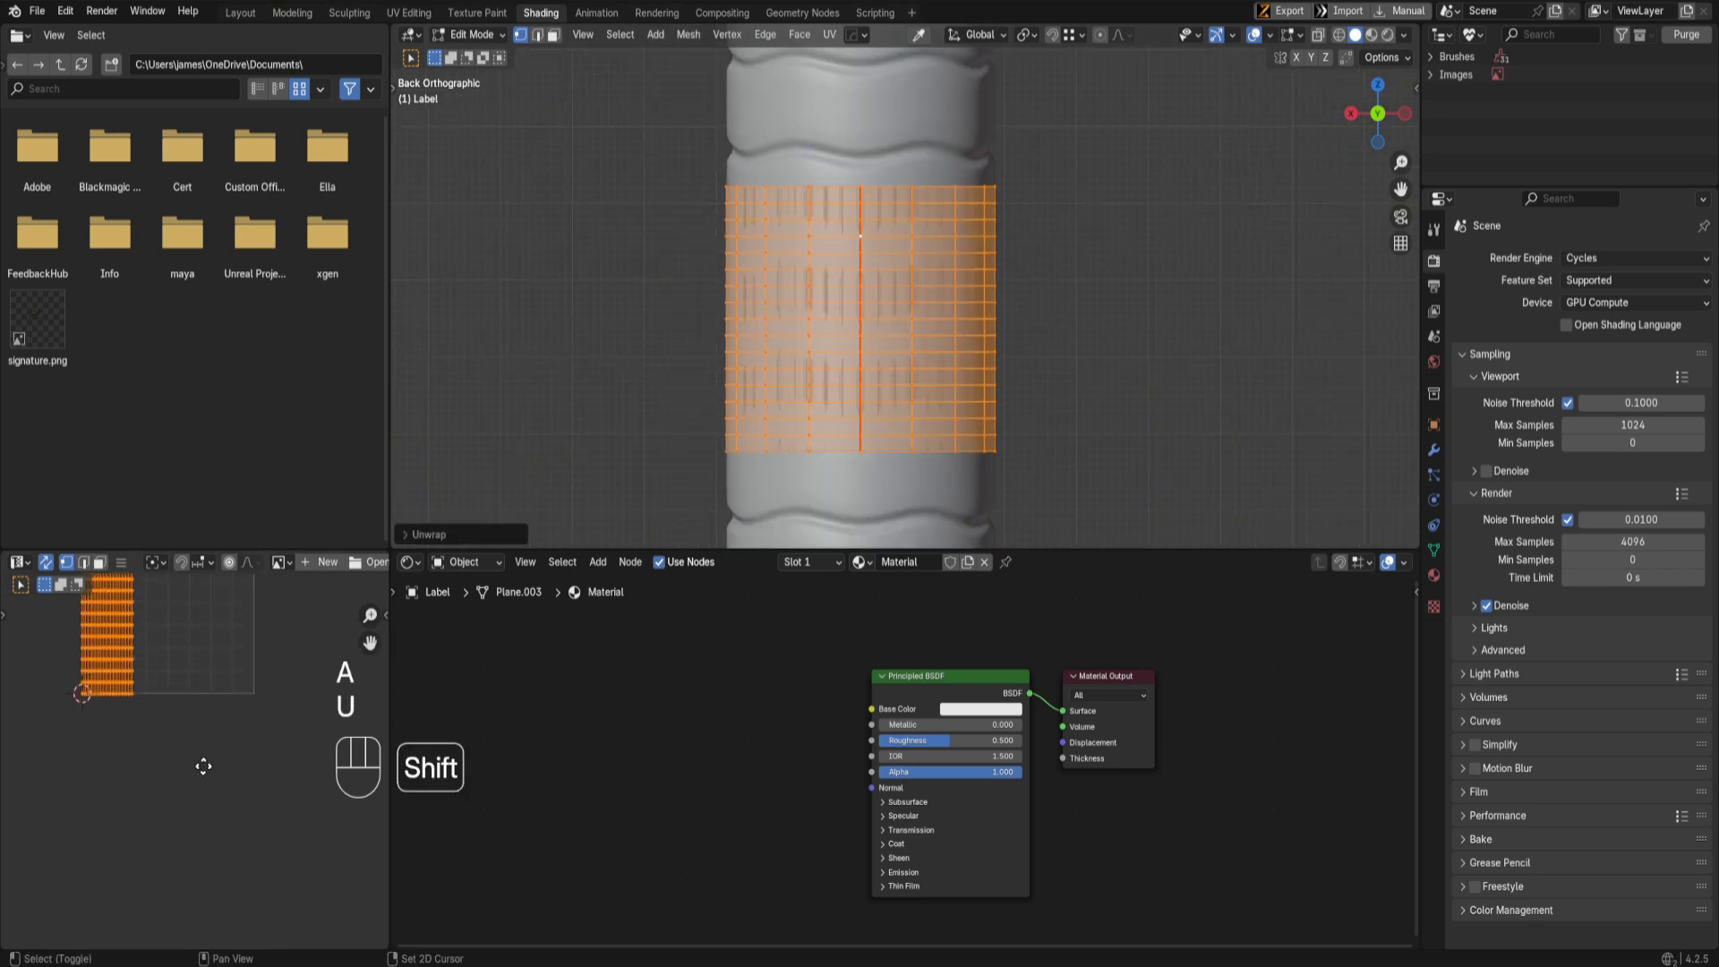
# Step: Rotate the label's UV island 90° to lie horizontally and move it to the middle of the UV square
pyautogui.keyDown('shift'); pyautogui.moveTo(203, 767); pyautogui.dragTo(180, 779, button='middle'); pyautogui.keyUp('shift')
pyautogui.hotkey('ctrl', 'space')
pyautogui.scroll(2, 856, 514)
pyautogui.keyDown('shift'); pyautogui.moveTo(741, 386); pyautogui.dragTo(750, 536, button='middle'); pyautogui.keyUp('shift')
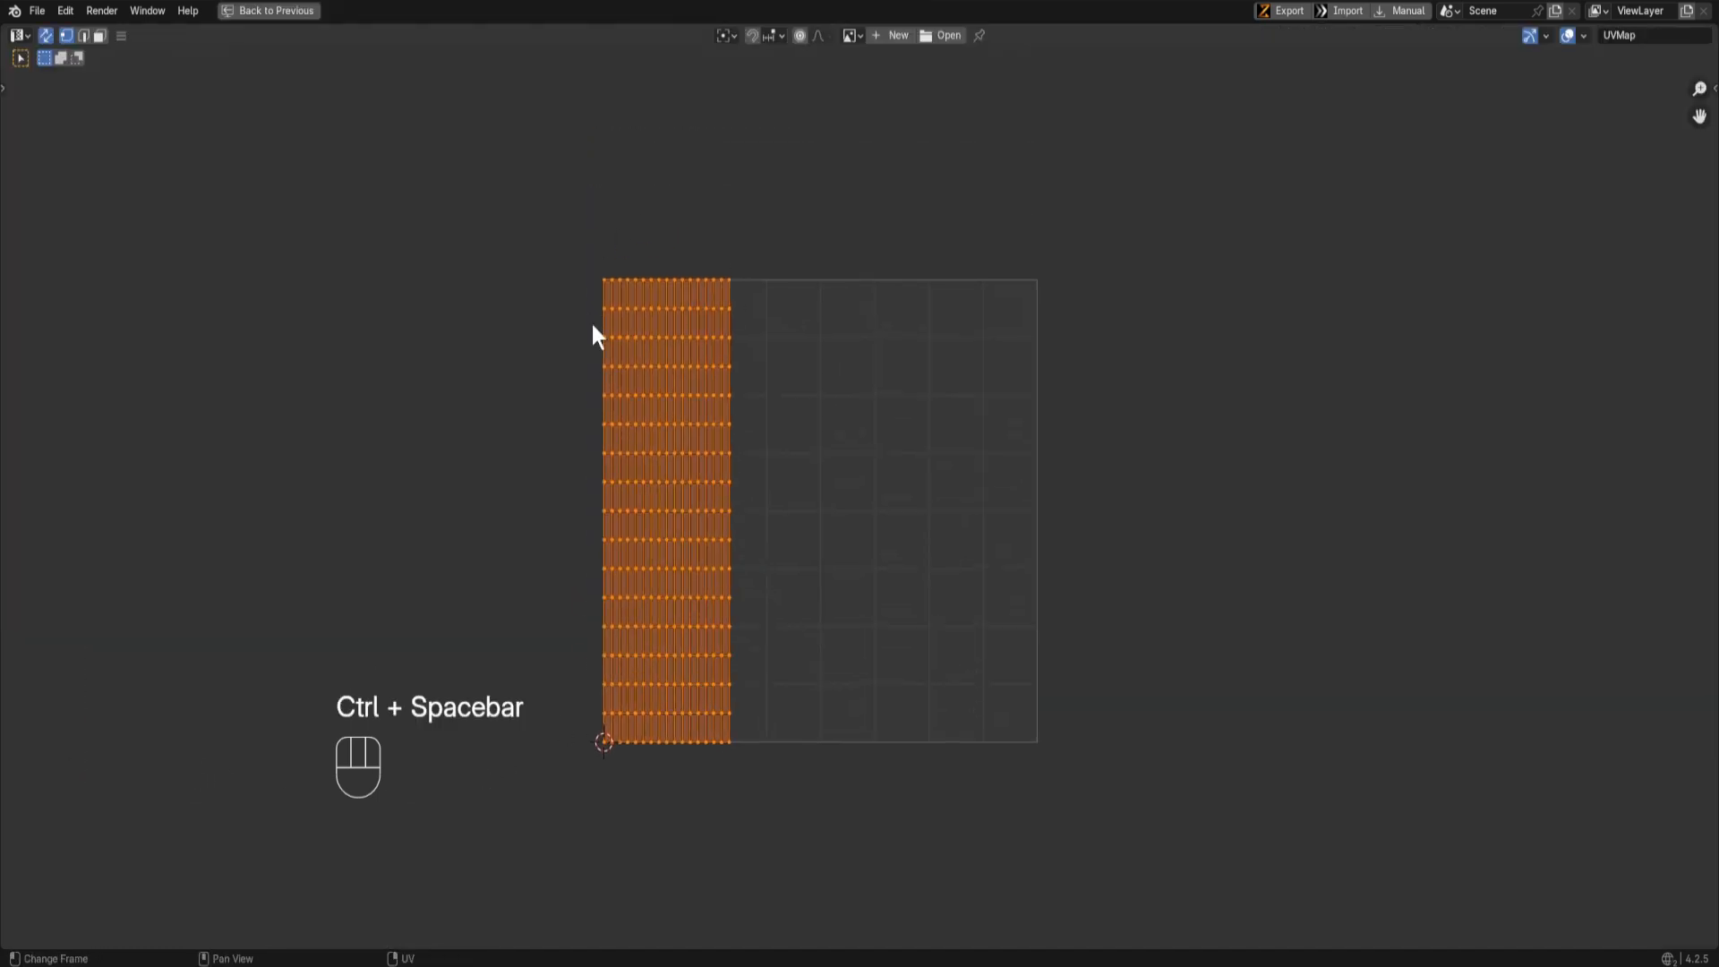
pyautogui.press('r')
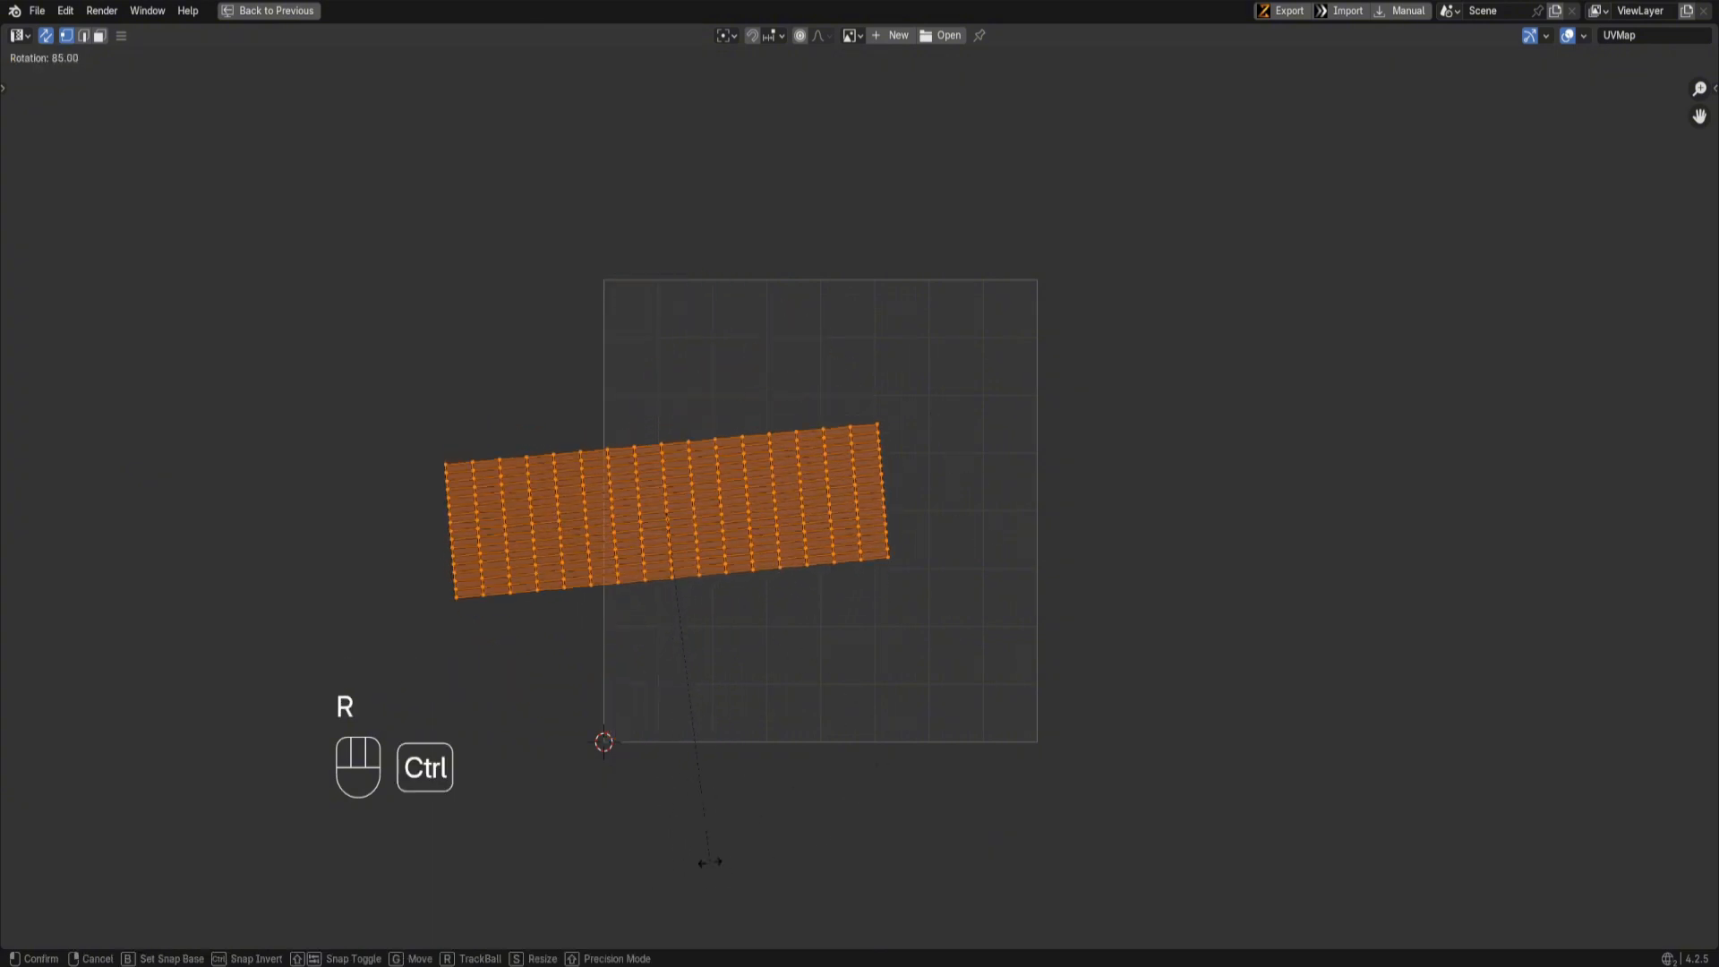
pyautogui.keyDown('ctrl'); pyautogui.click(702, 891); pyautogui.keyUp('ctrl')
pyautogui.press('g')
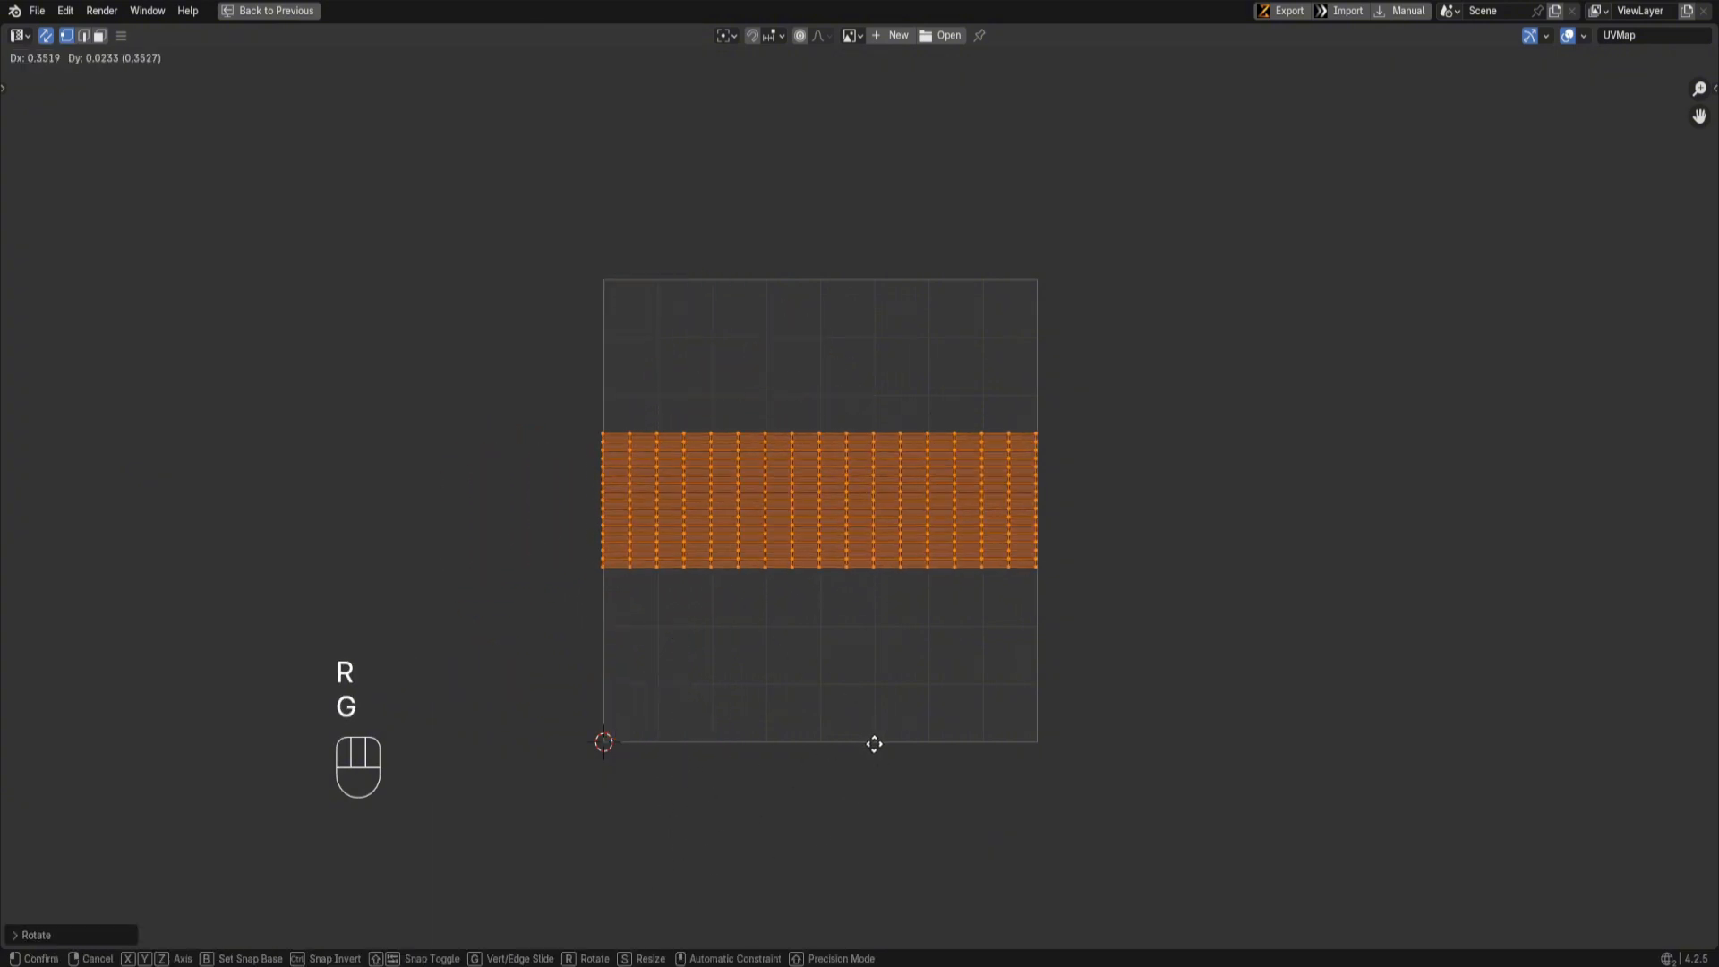
pyautogui.click(874, 745)
pyautogui.hotkey('ctrl', 'space')
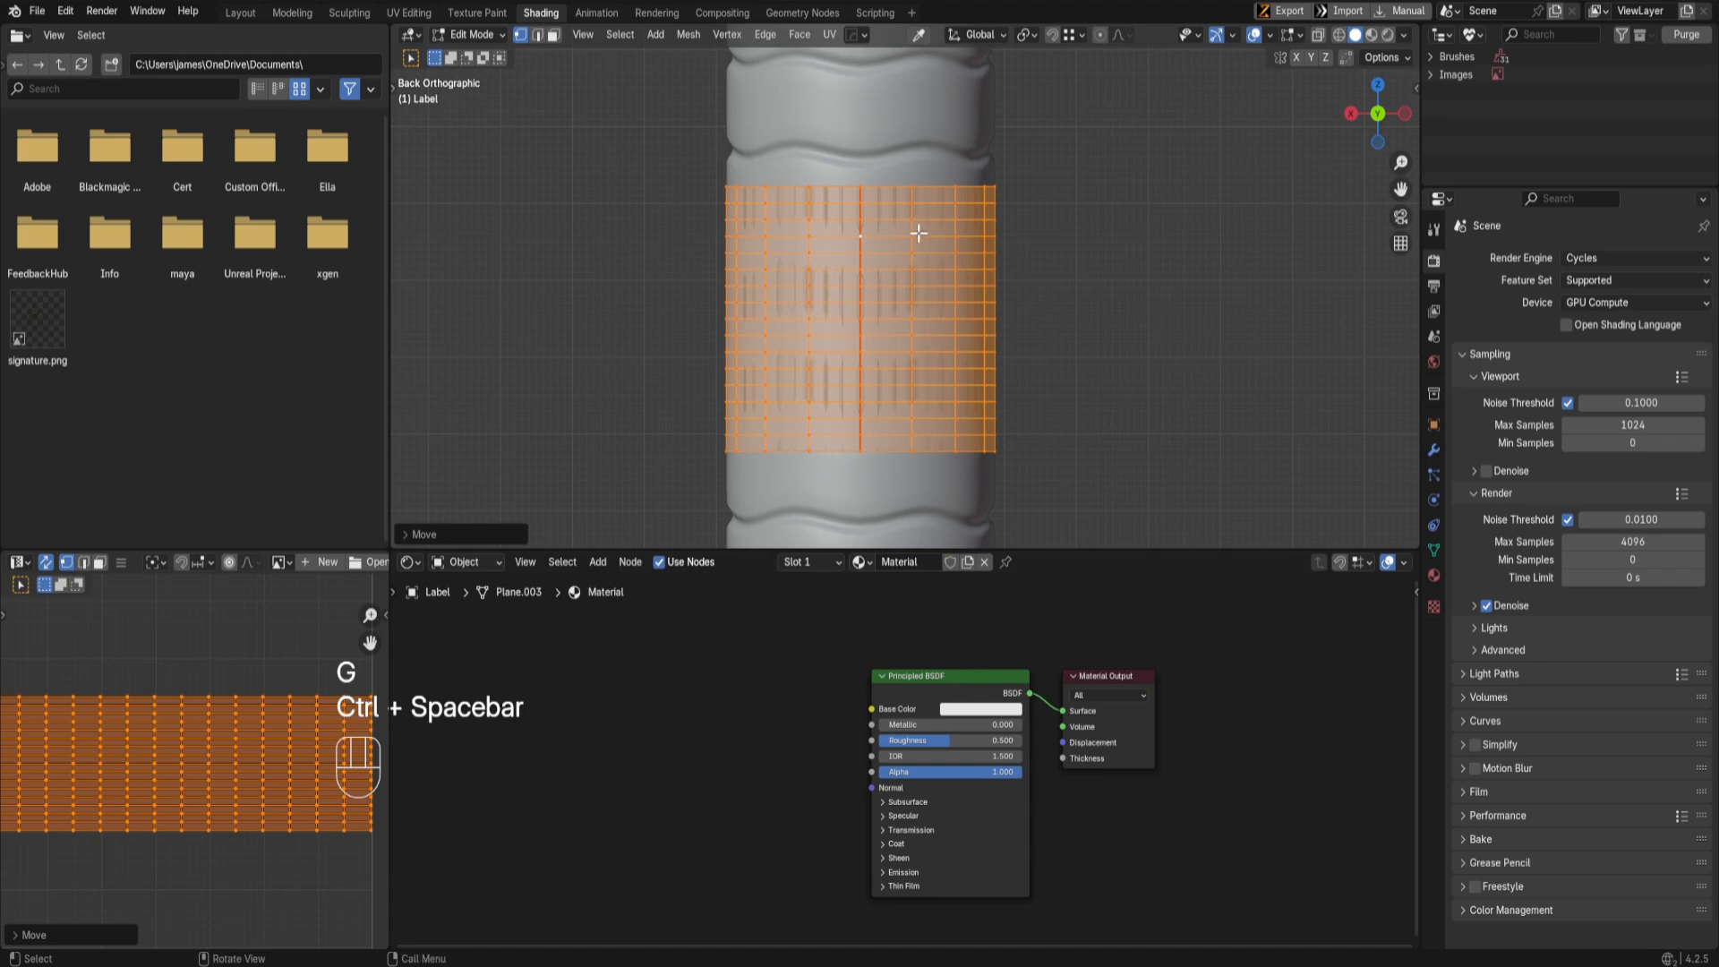
# Step: Select the label's upper and lower edge loops to check their placement in the UV layout, and return to Object Mode
pyautogui.keyDown('alt'); pyautogui.click(898, 188); pyautogui.keyUp('alt')
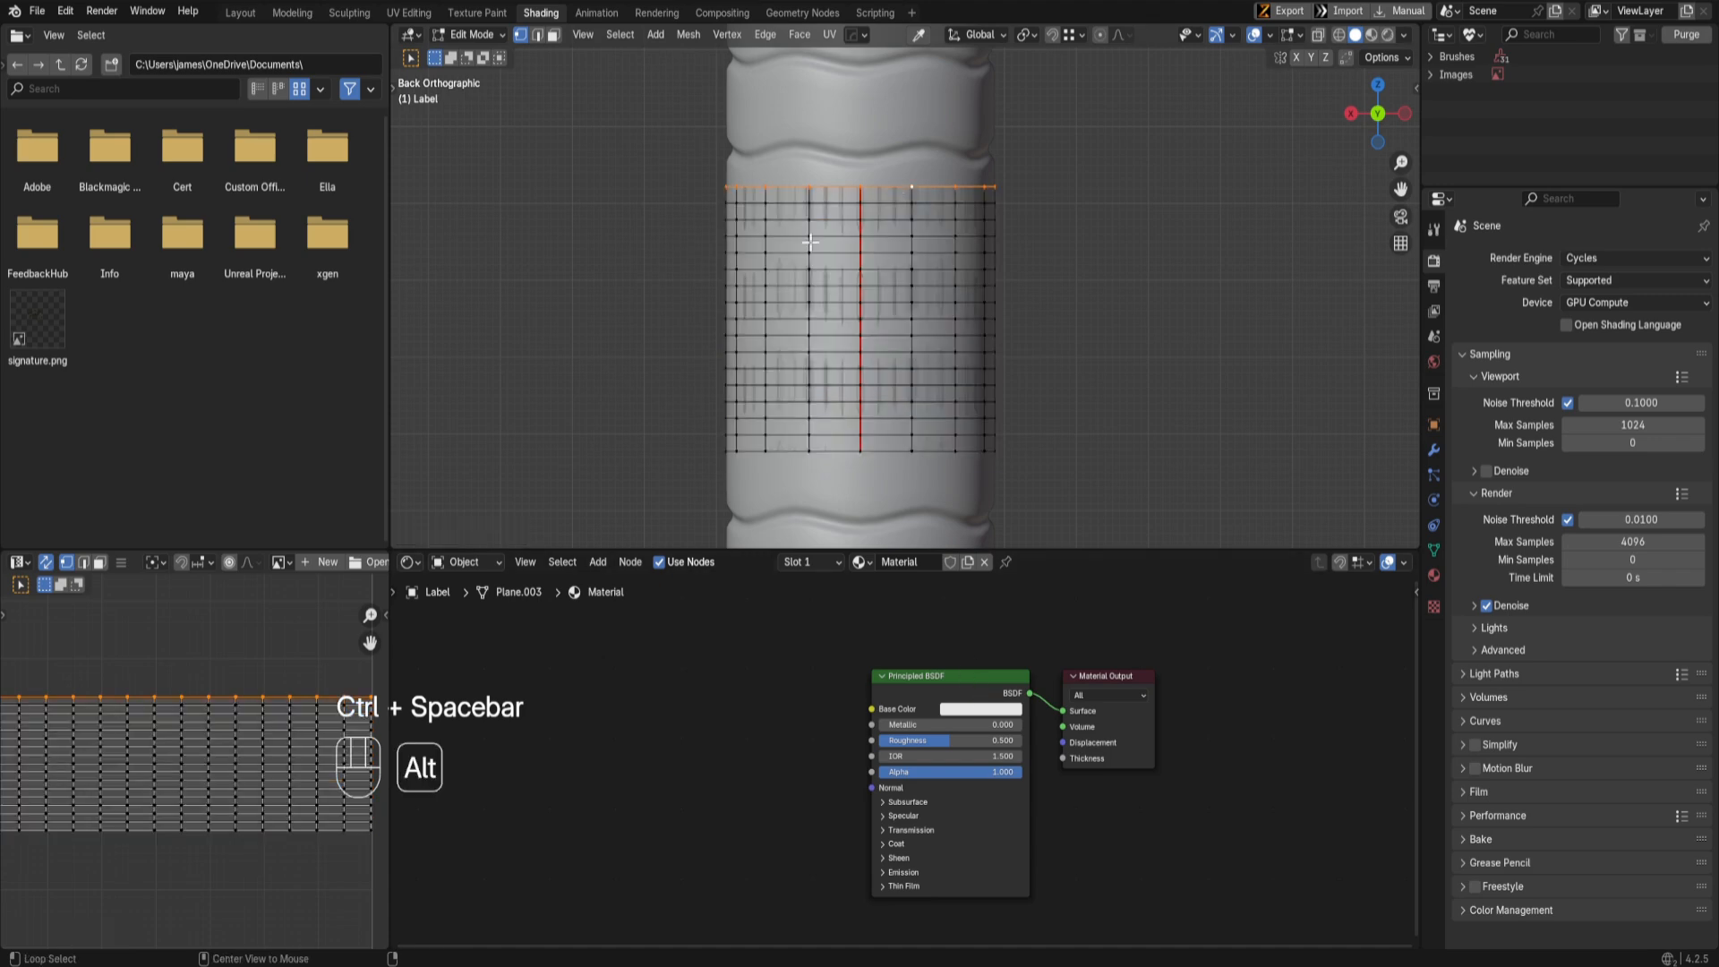
pyautogui.keyDown('alt'); pyautogui.keyDown('shift'); pyautogui.click(918, 452); pyautogui.keyUp('shift'); pyautogui.keyUp('alt')
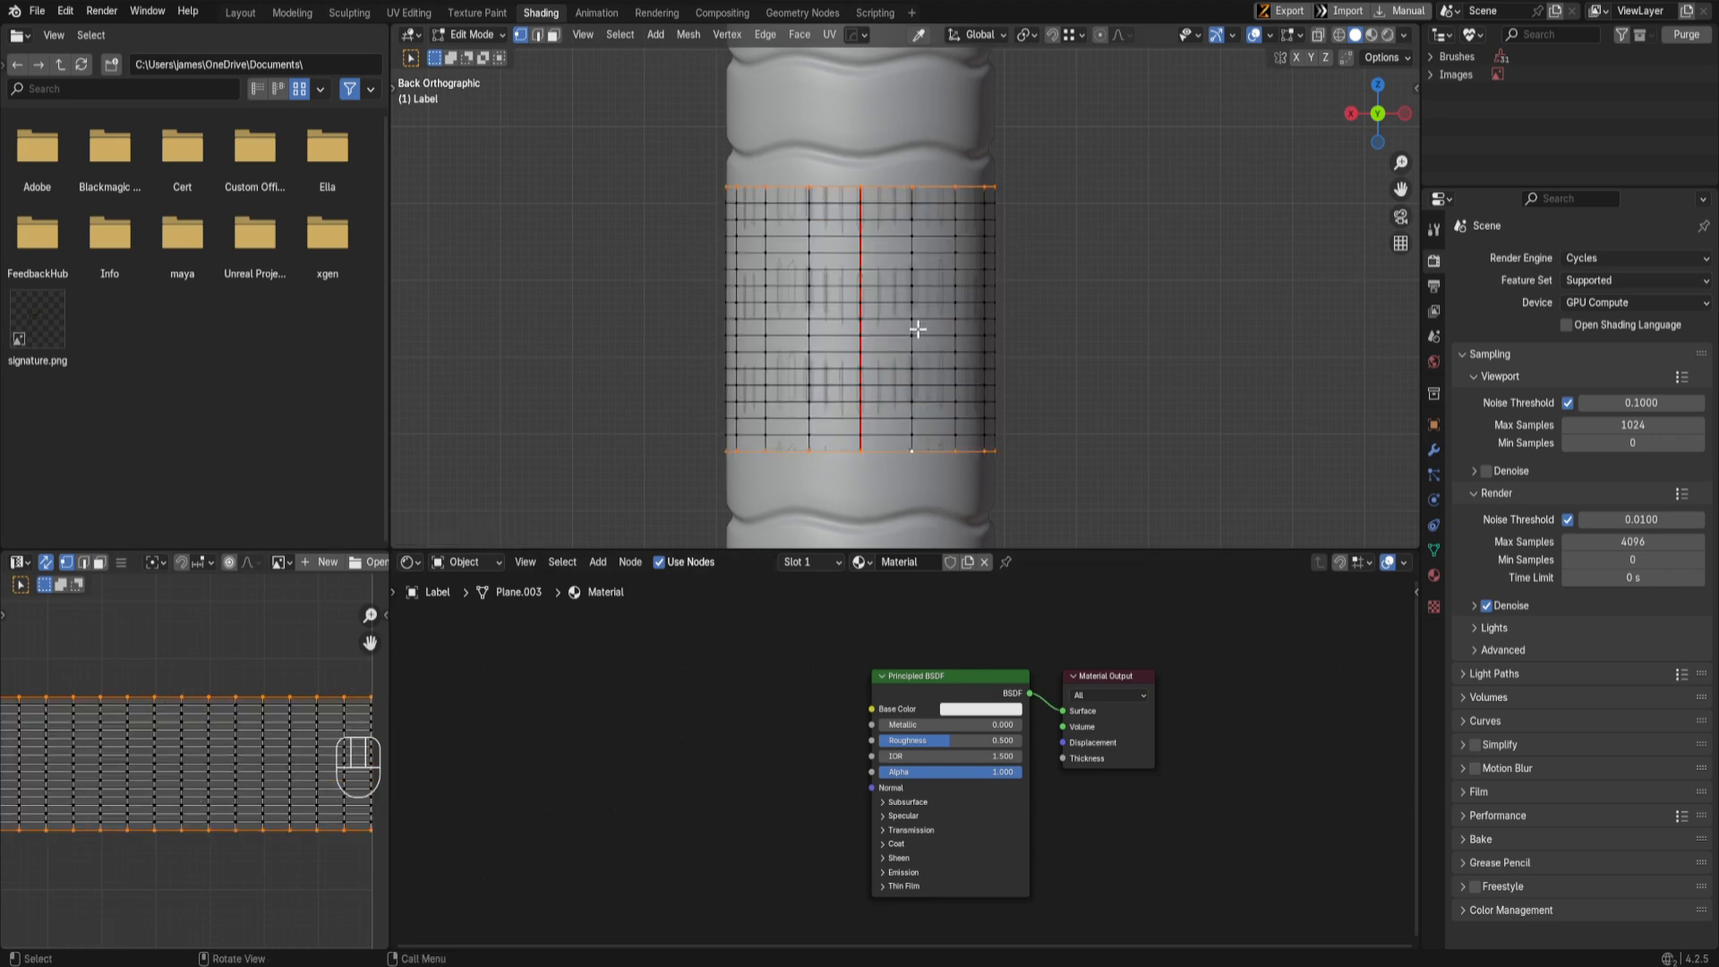
pyautogui.press('Tab')
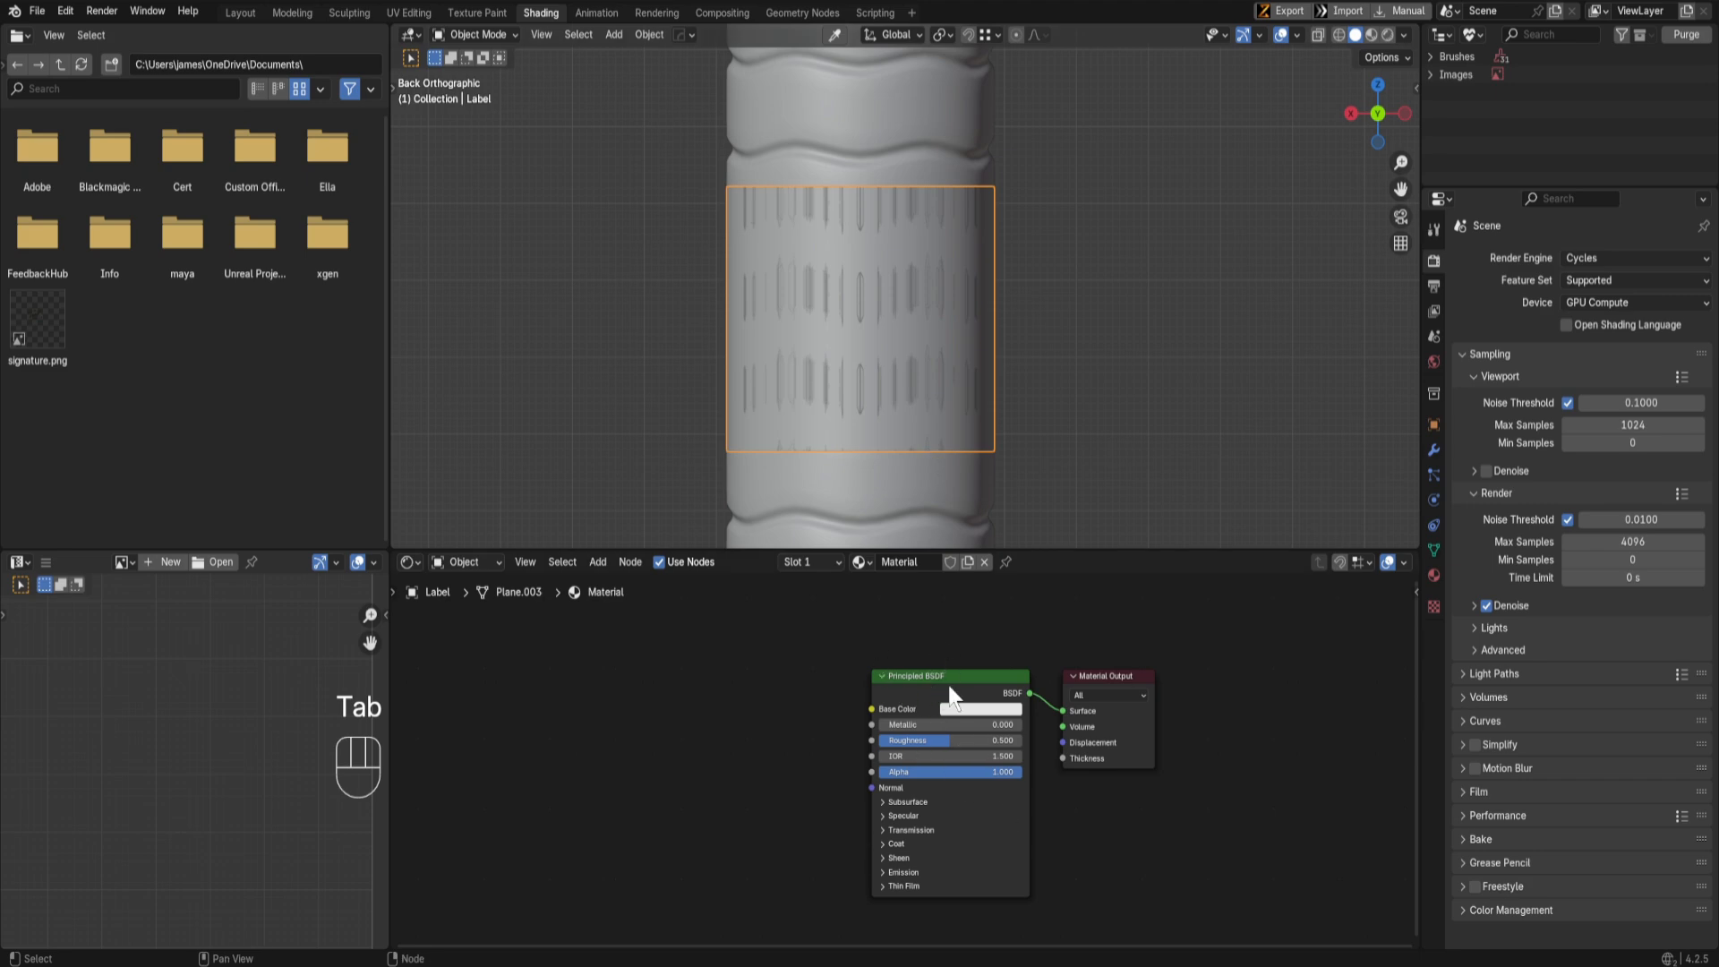
# Step: Check in the add-on preferences that Node Wrangler is enabled
pyautogui.click(917, 684)
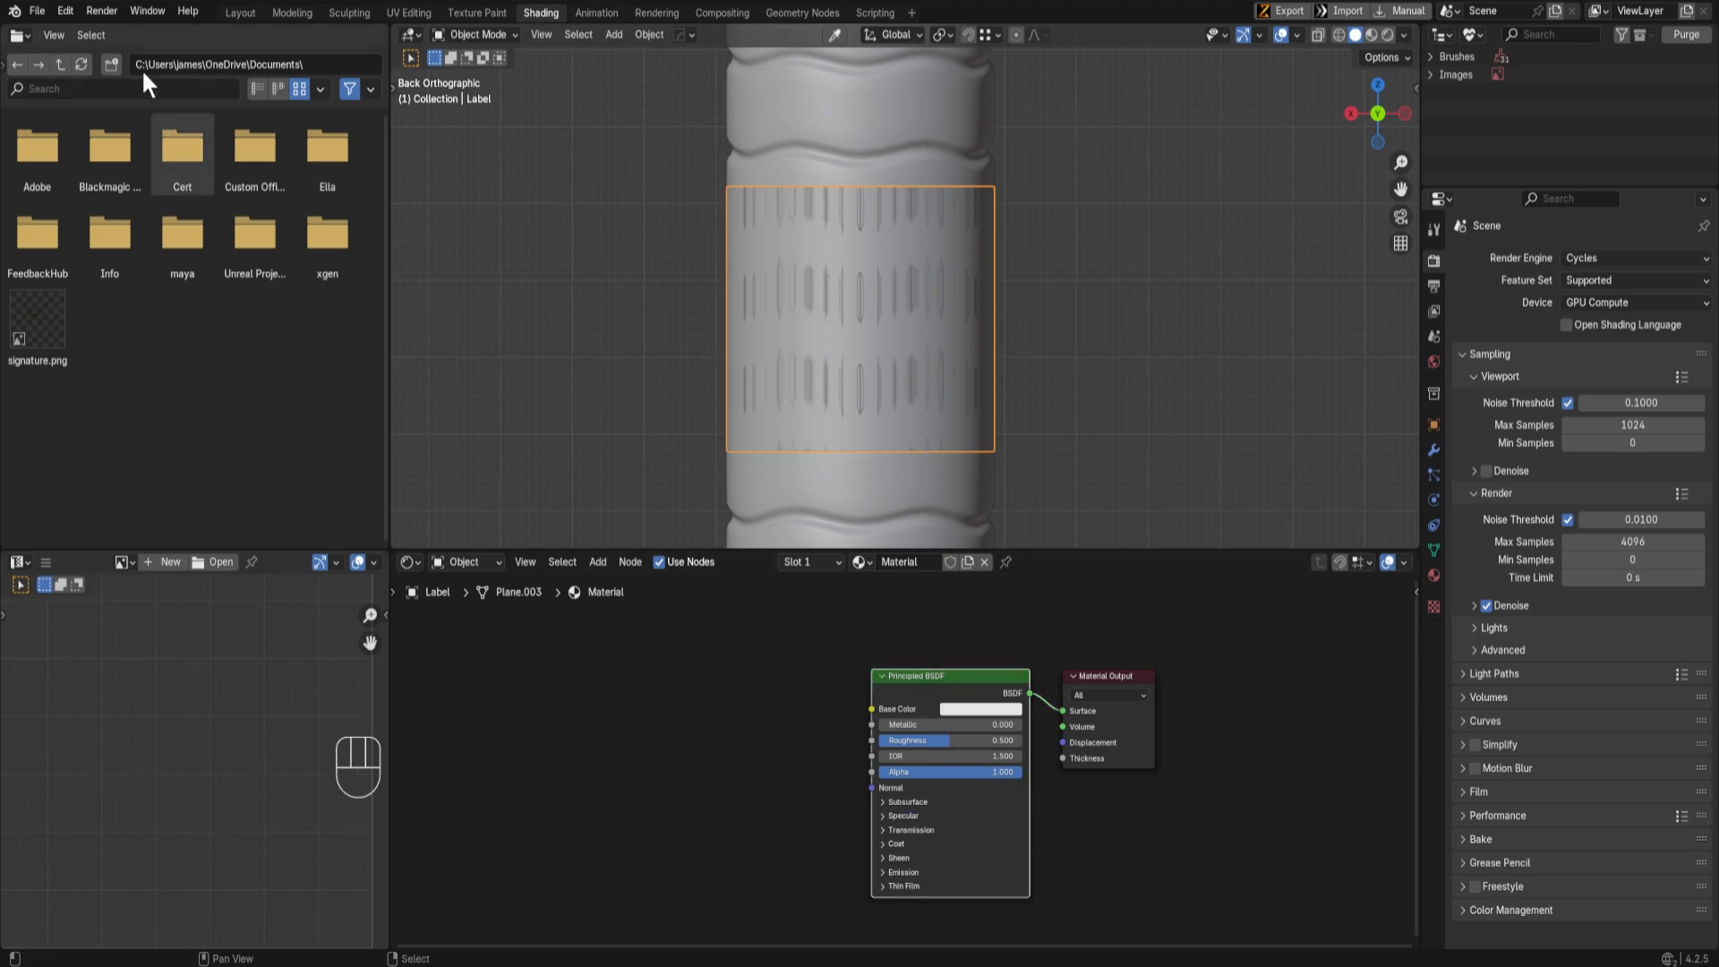
pyautogui.click(68, 10)
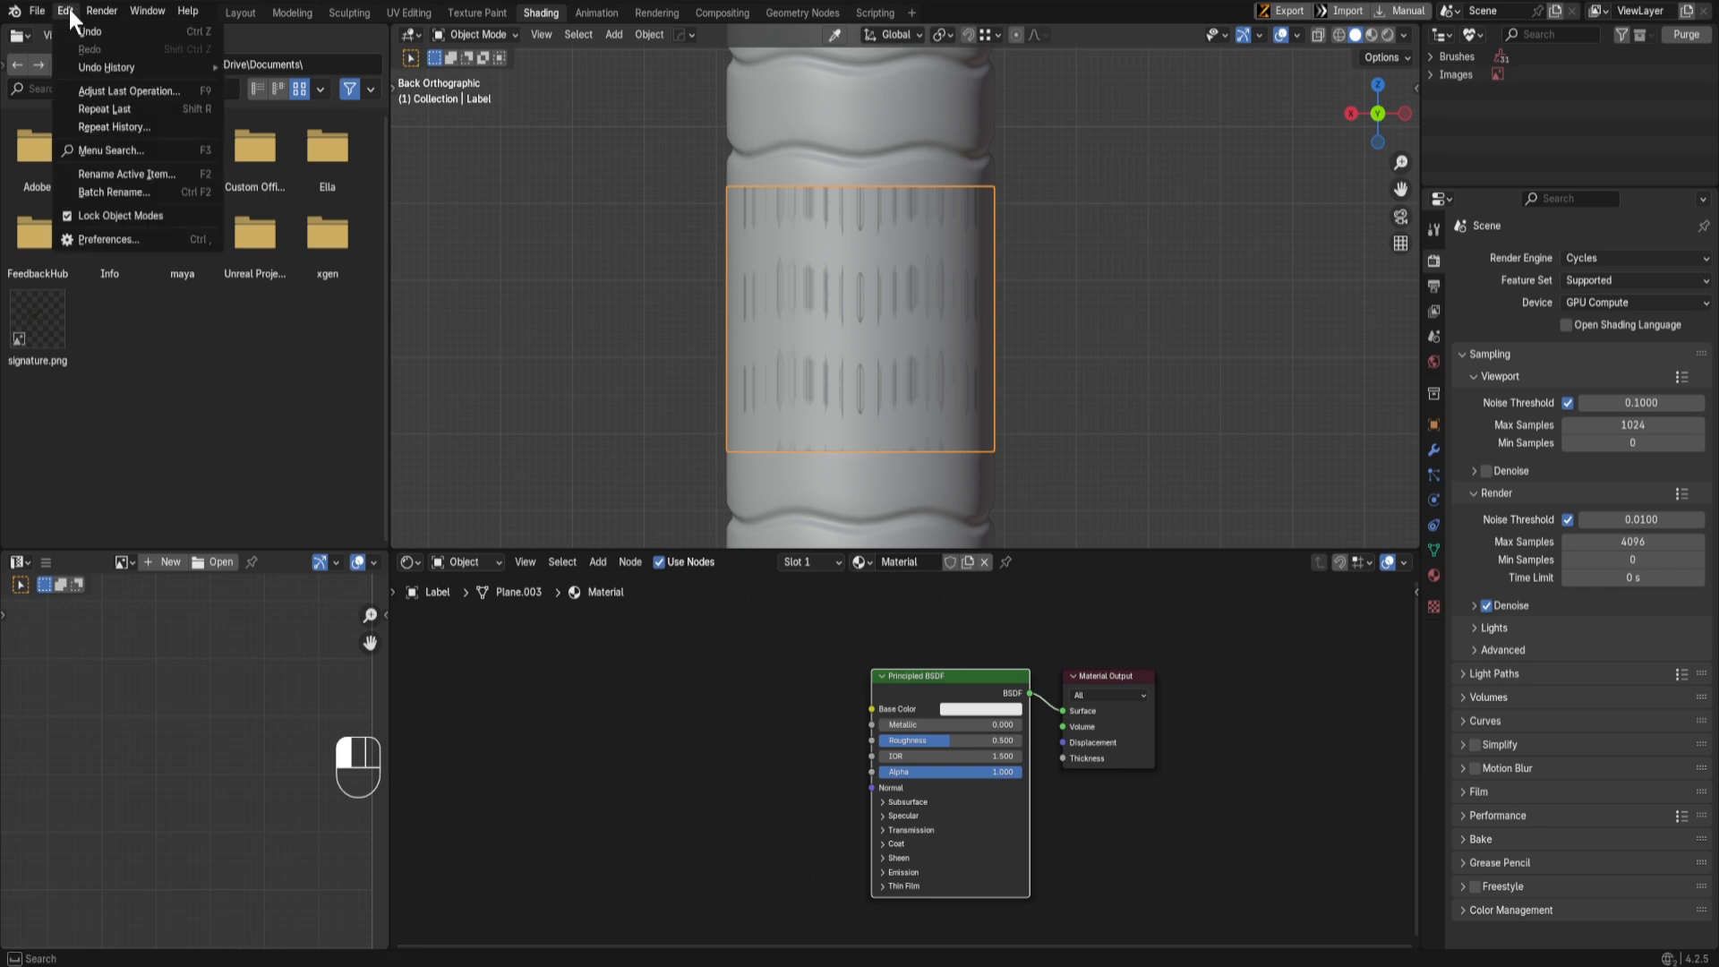
pyautogui.click(120, 235)
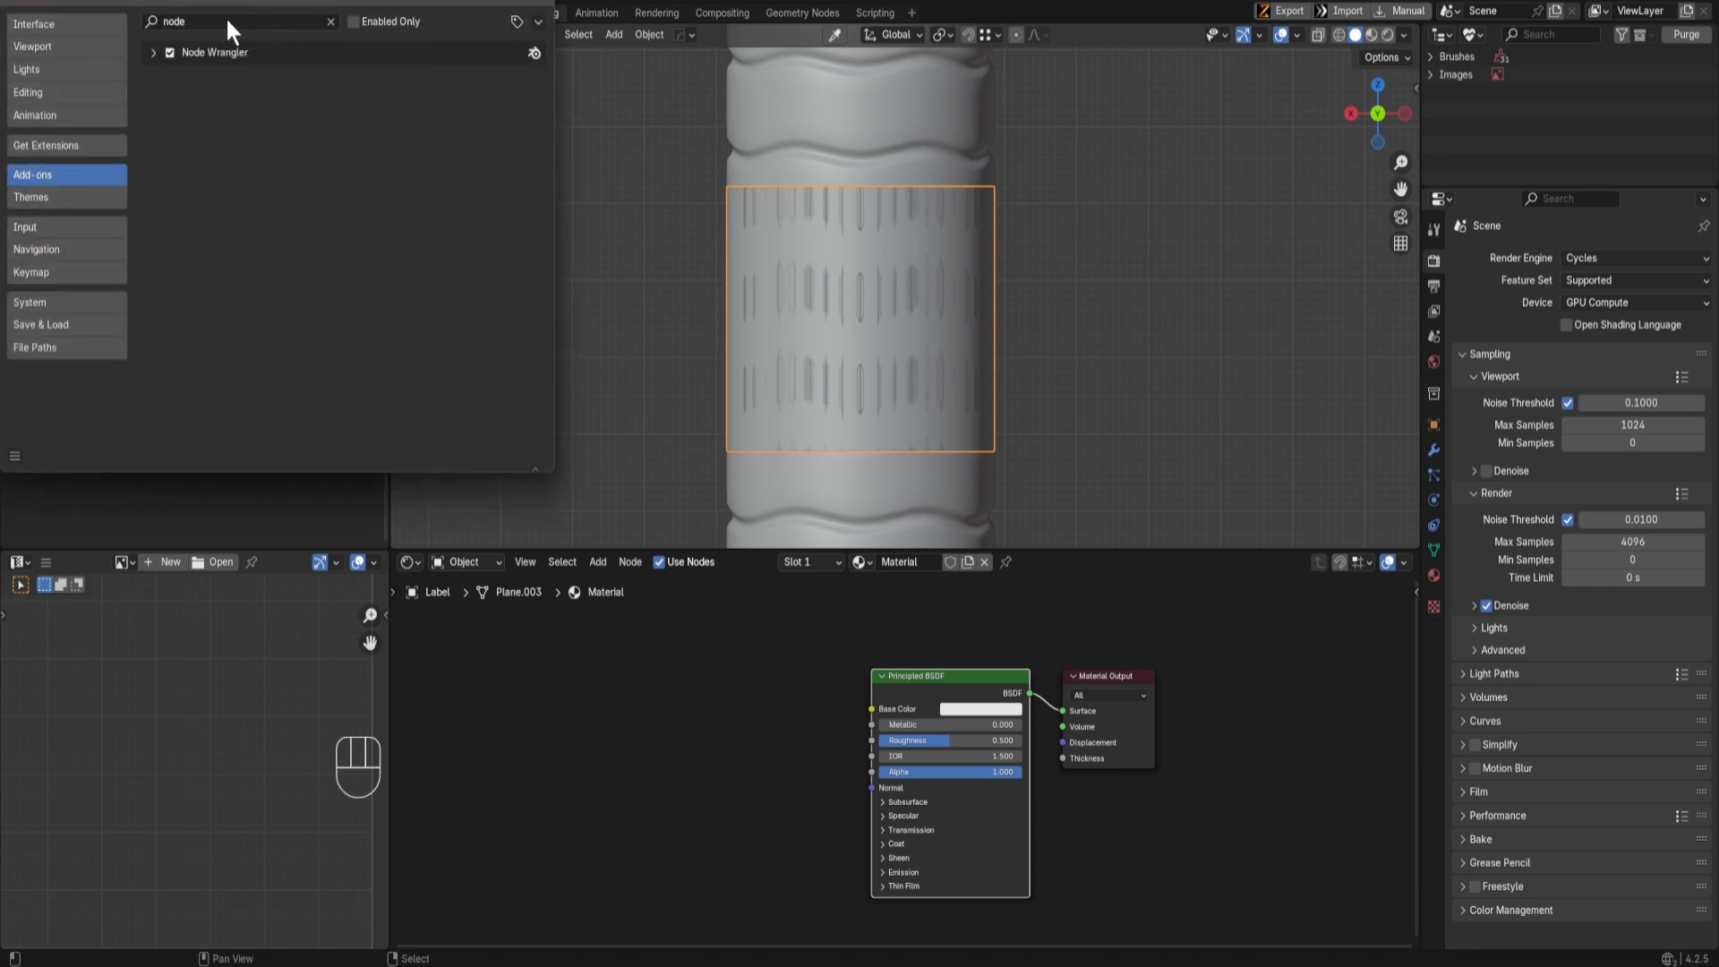
pyautogui.click(328, 22)
pyautogui.click(531, 2)
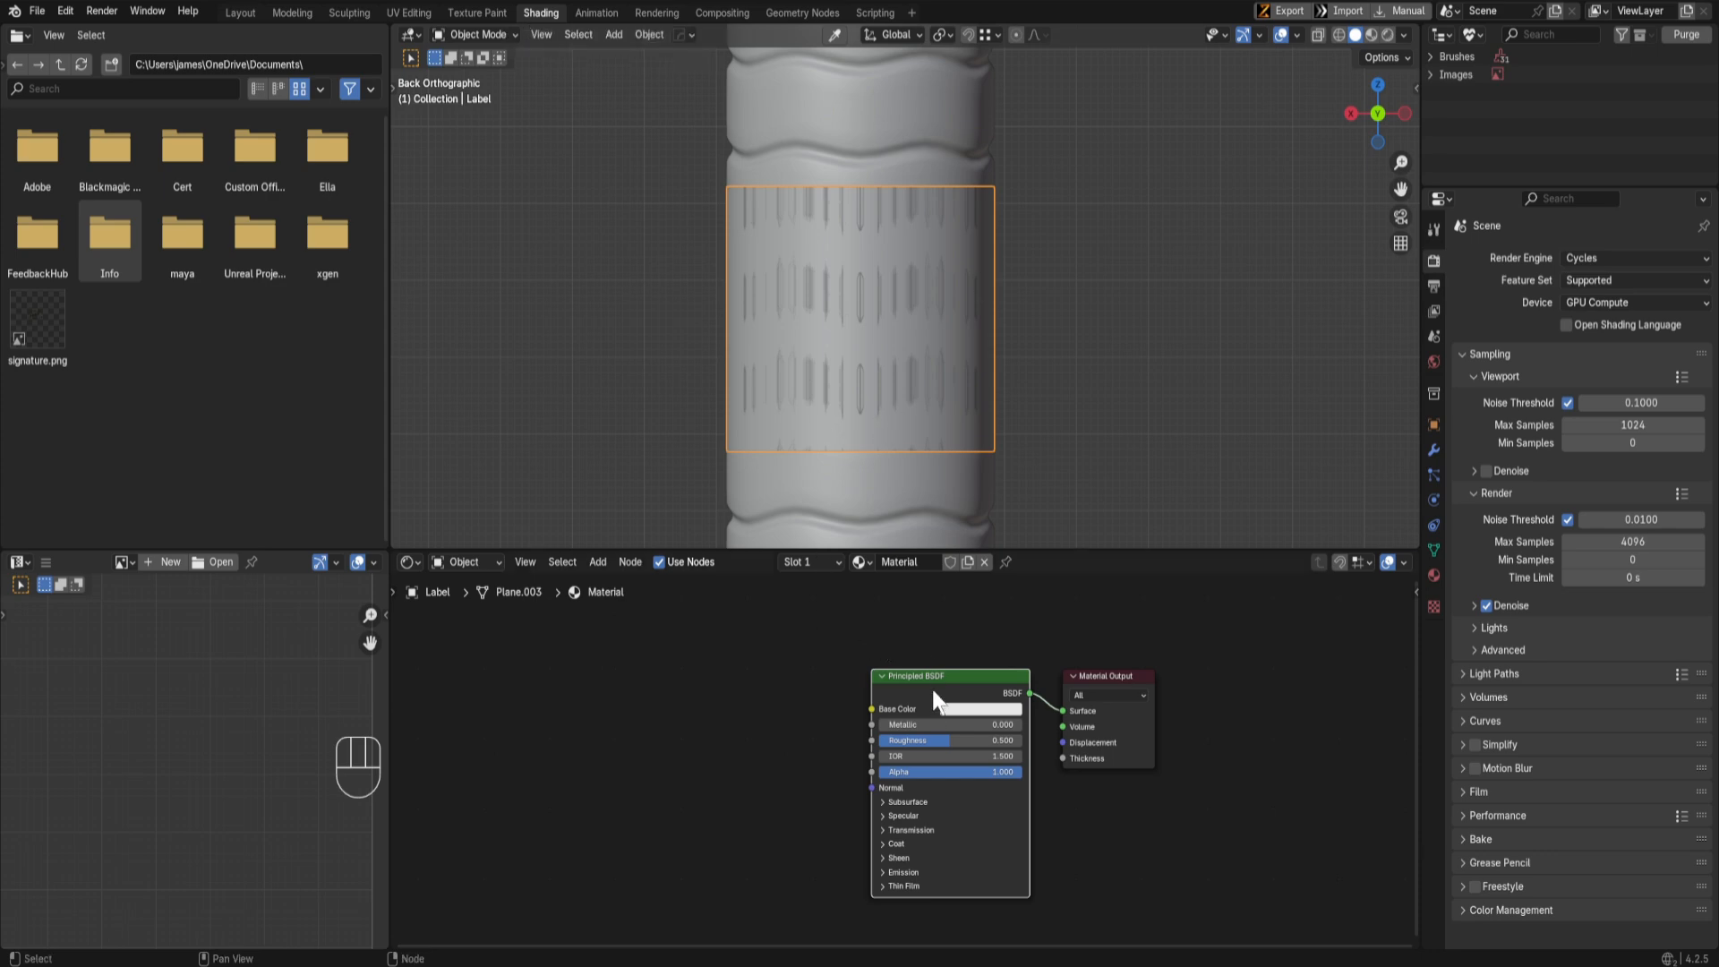
# Step: Add an image texture setup with blender_logo_socket.png to the label's Principled BSDF and show the bottle in Material Preview
pyautogui.press('ctrl')
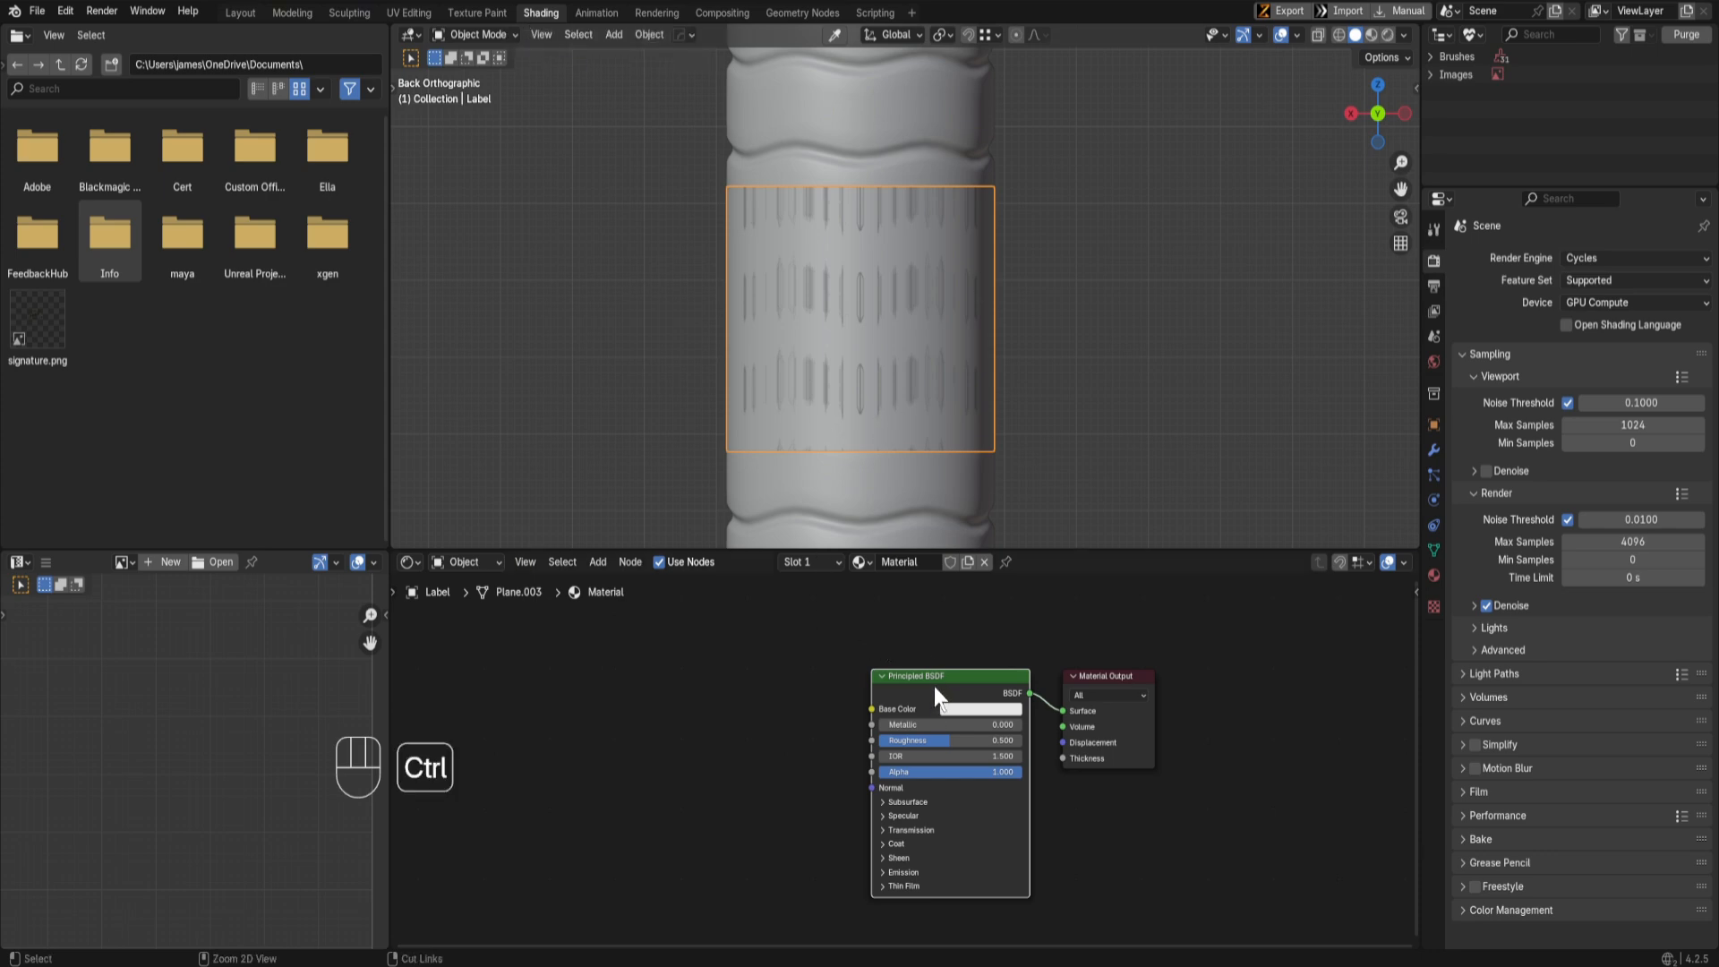
pyautogui.hotkey('ctrl', 't')
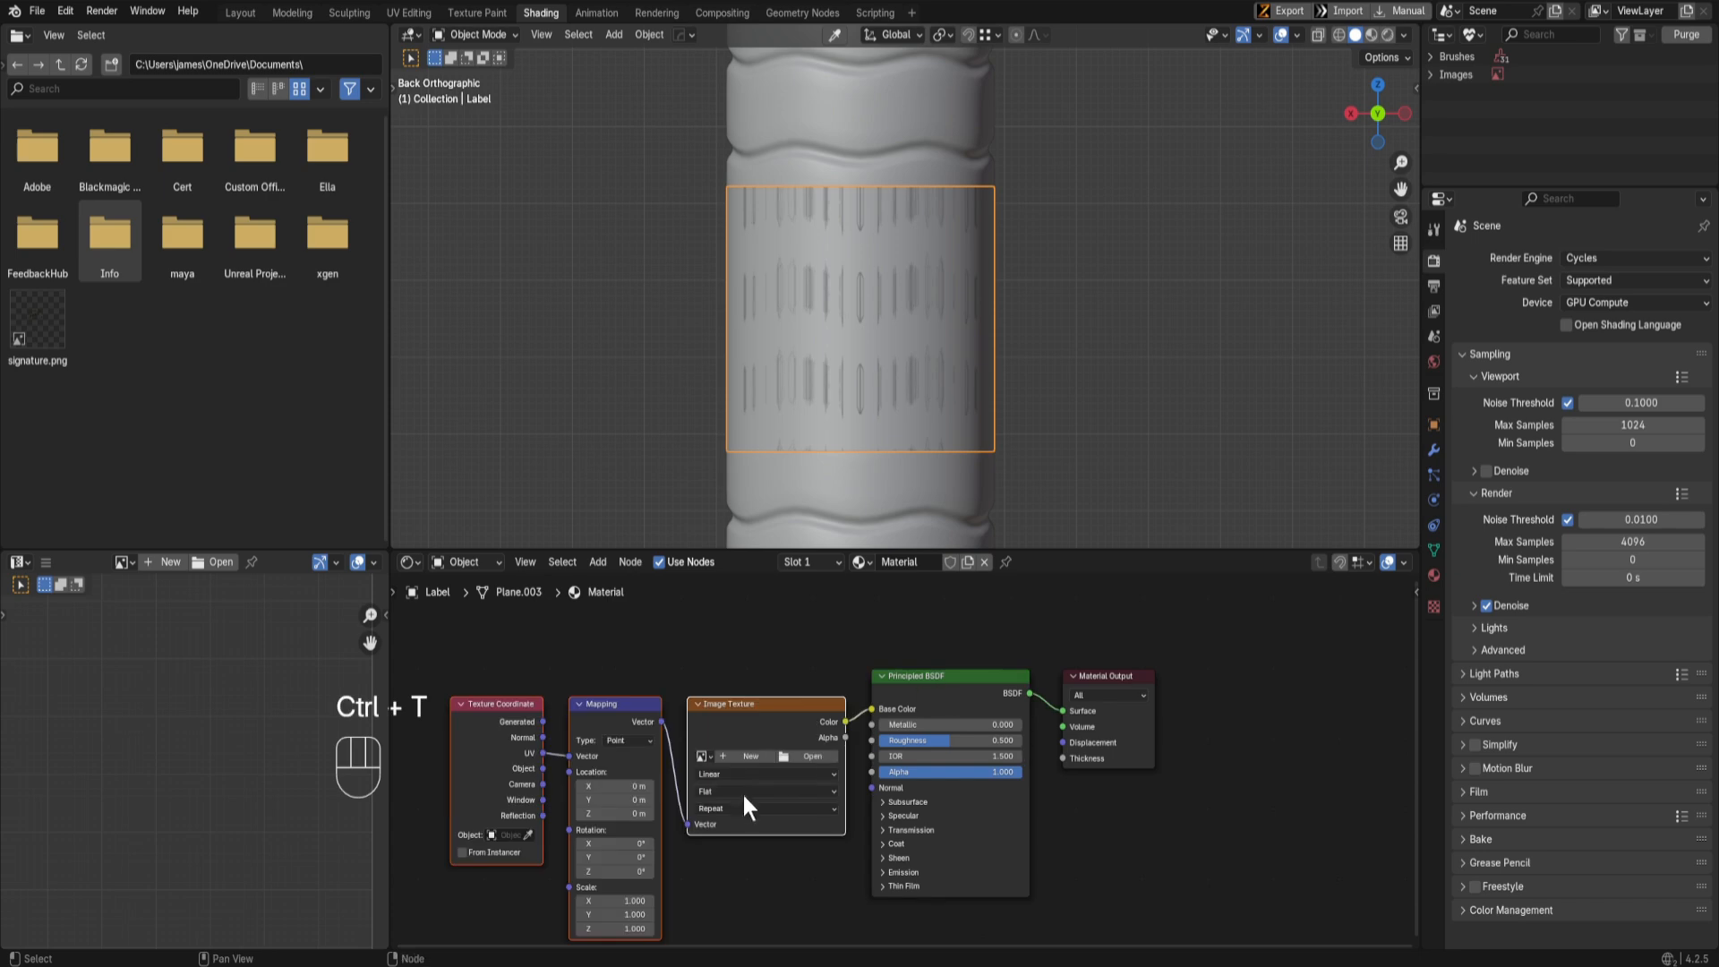
pyautogui.click(797, 756)
pyautogui.click(474, 450)
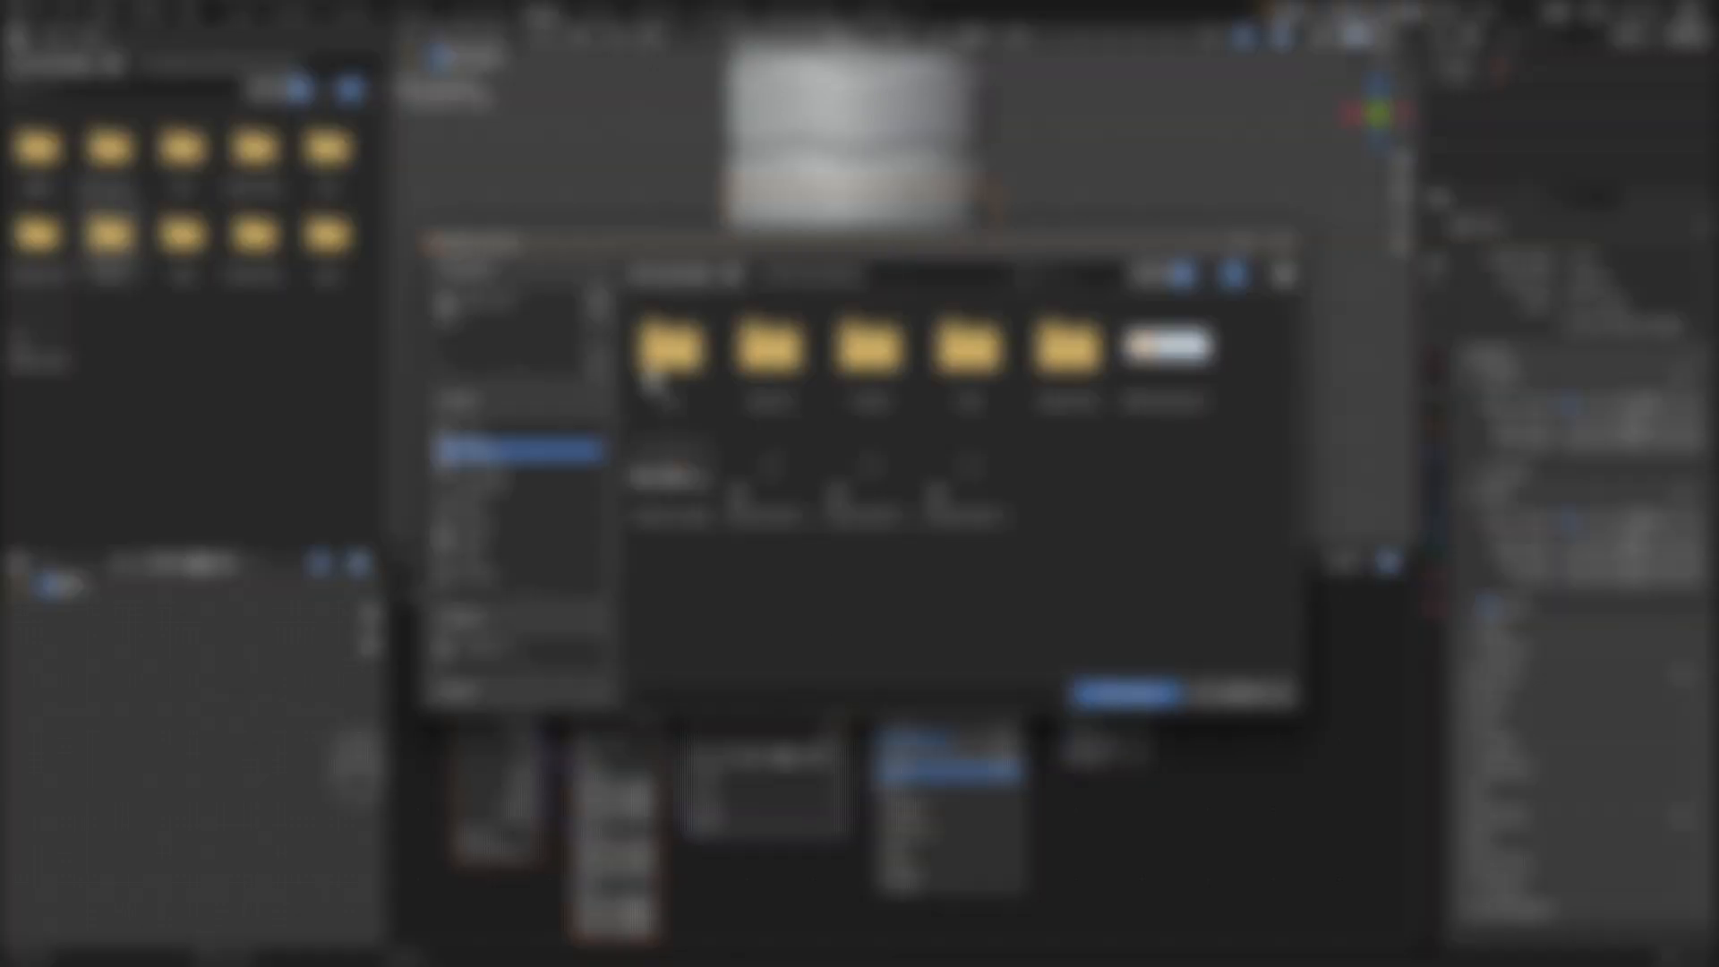
pyautogui.doubleClick(1171, 396)
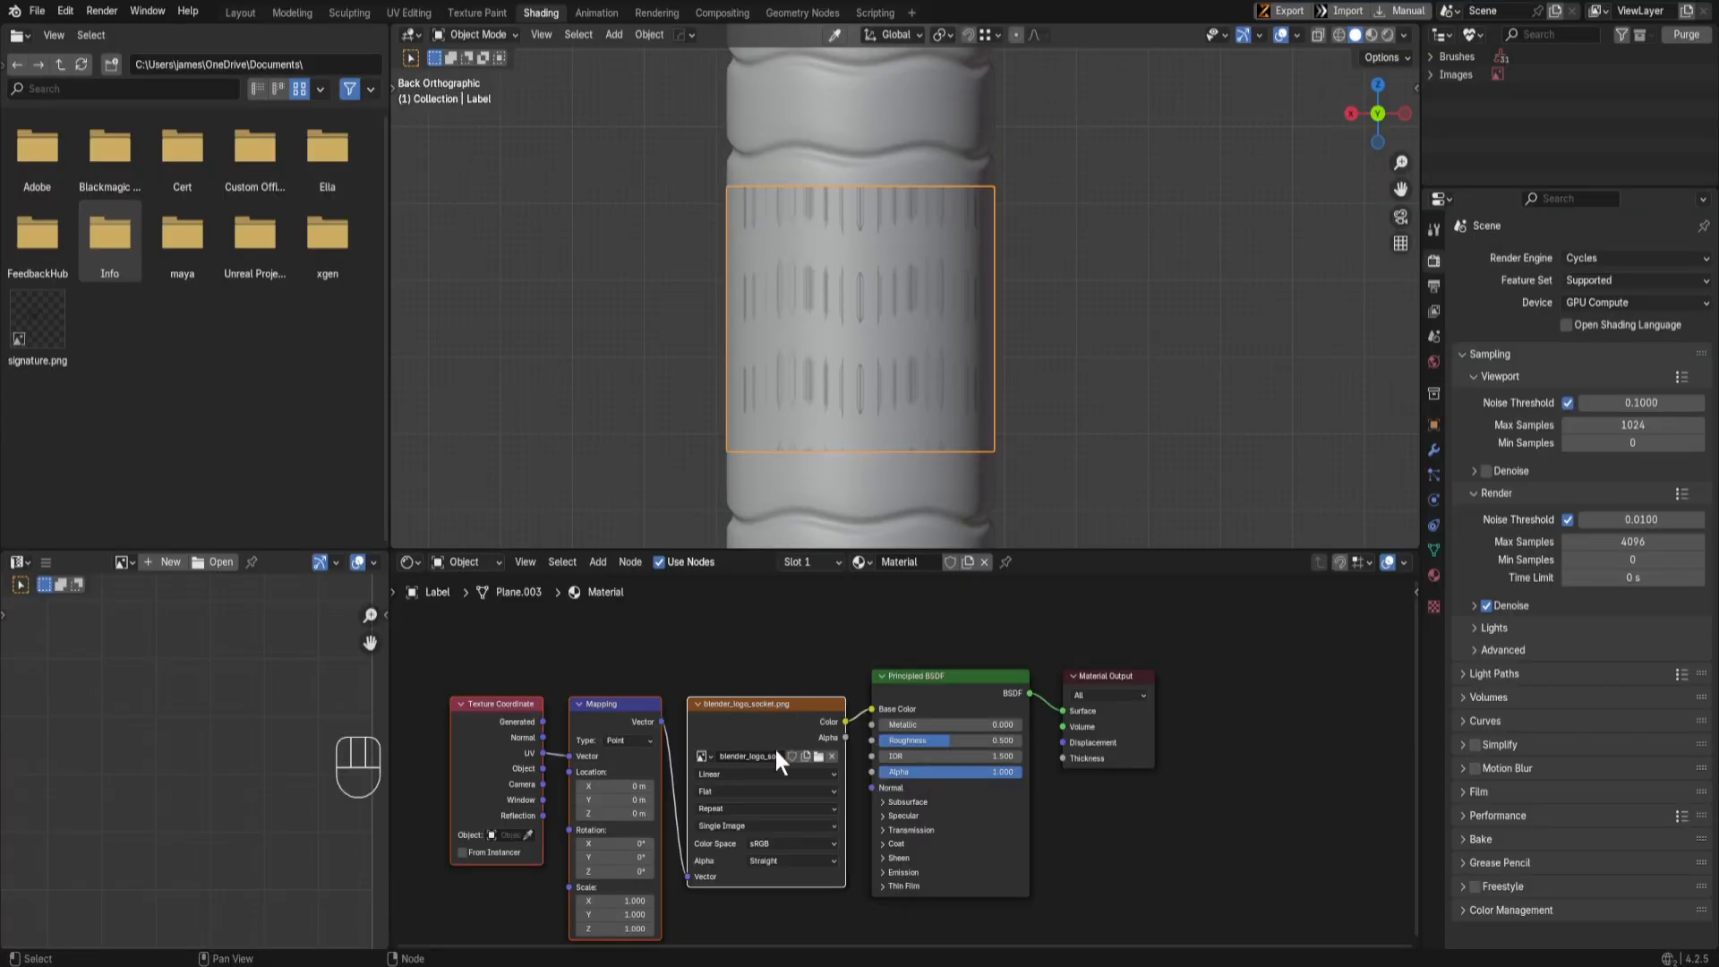
pyautogui.click(1375, 32)
pyautogui.moveTo(953, 379); pyautogui.dragTo(724, 362, button='middle')
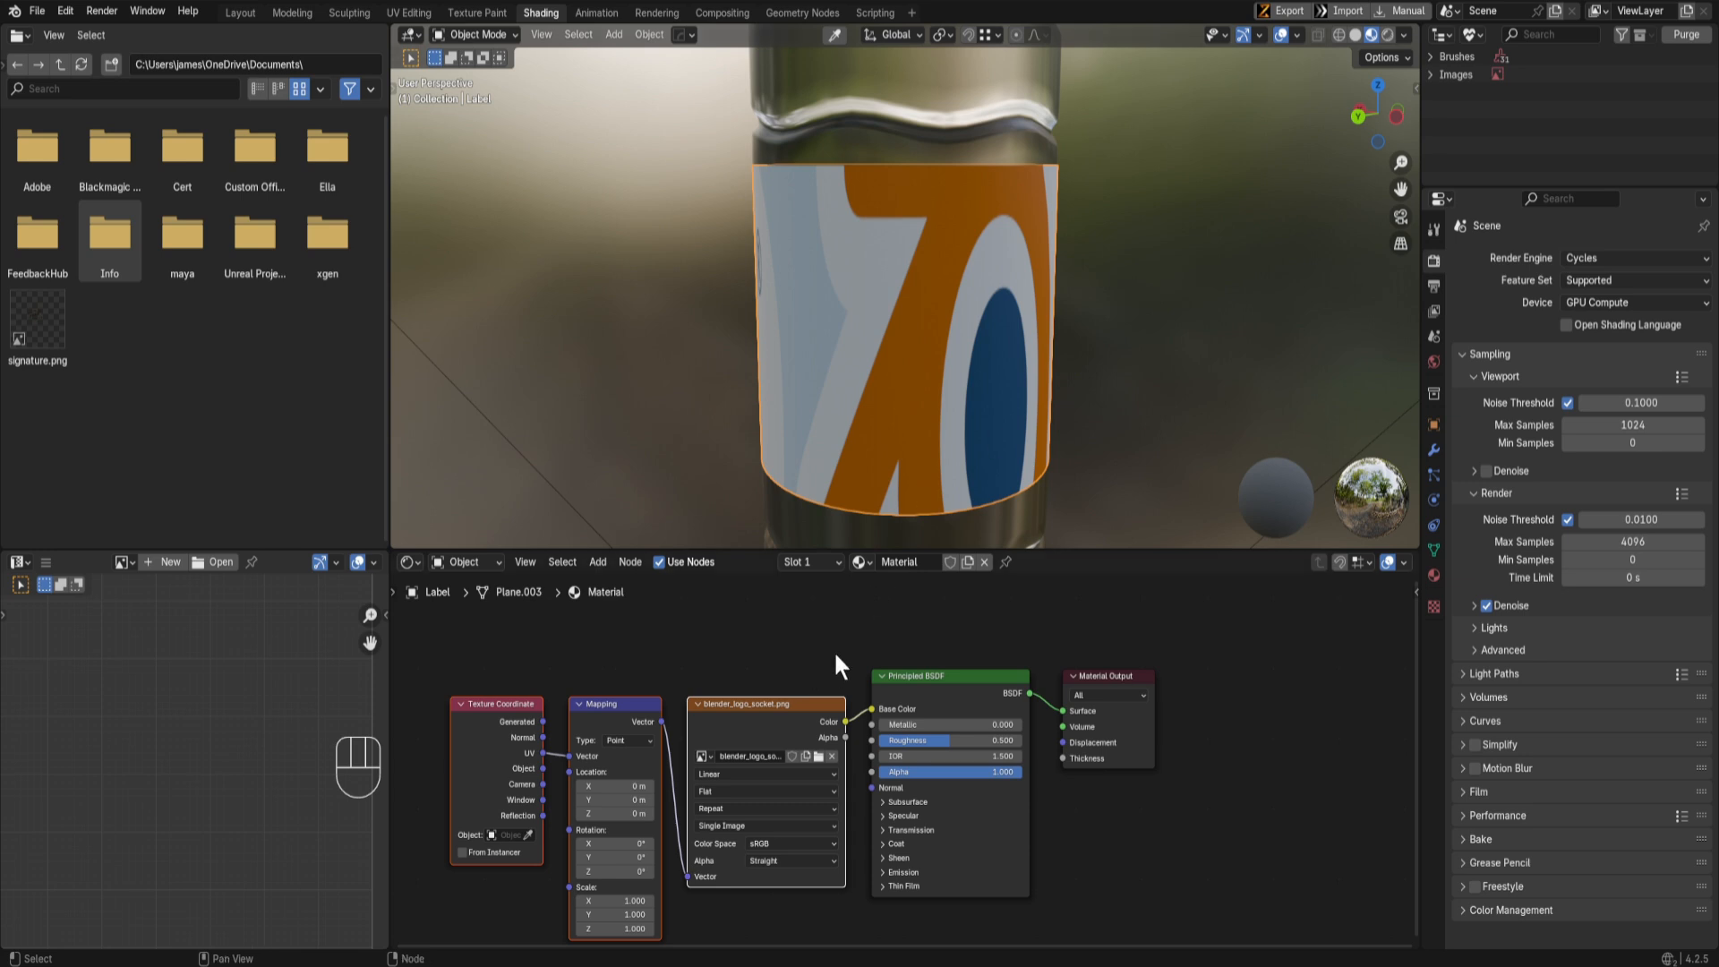
# Step: Make the logo's image texture node active and select the whole label mesh in Edit Mode to display its UVs over the image
pyautogui.click(768, 714)
pyautogui.scroll(-2, 795, 733)
pyautogui.moveTo(890, 637); pyautogui.dragTo(1002, 615, button='middle')
pyautogui.press('Tab')
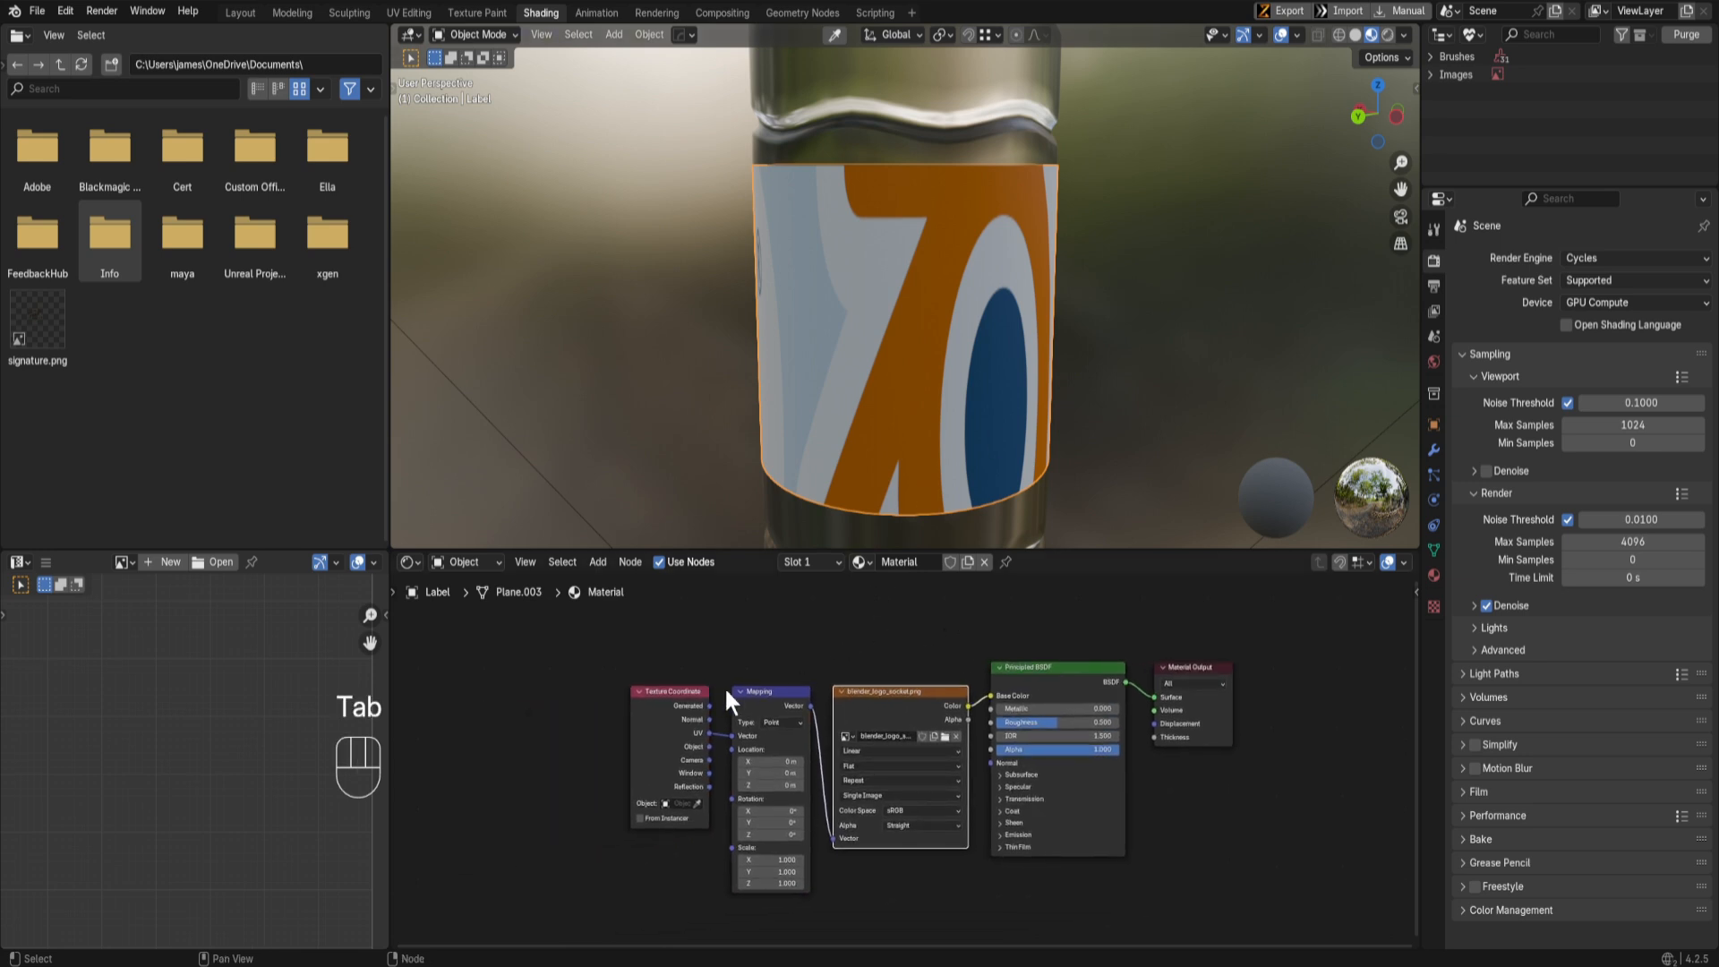
pyautogui.press('Tab')
pyautogui.press('a')
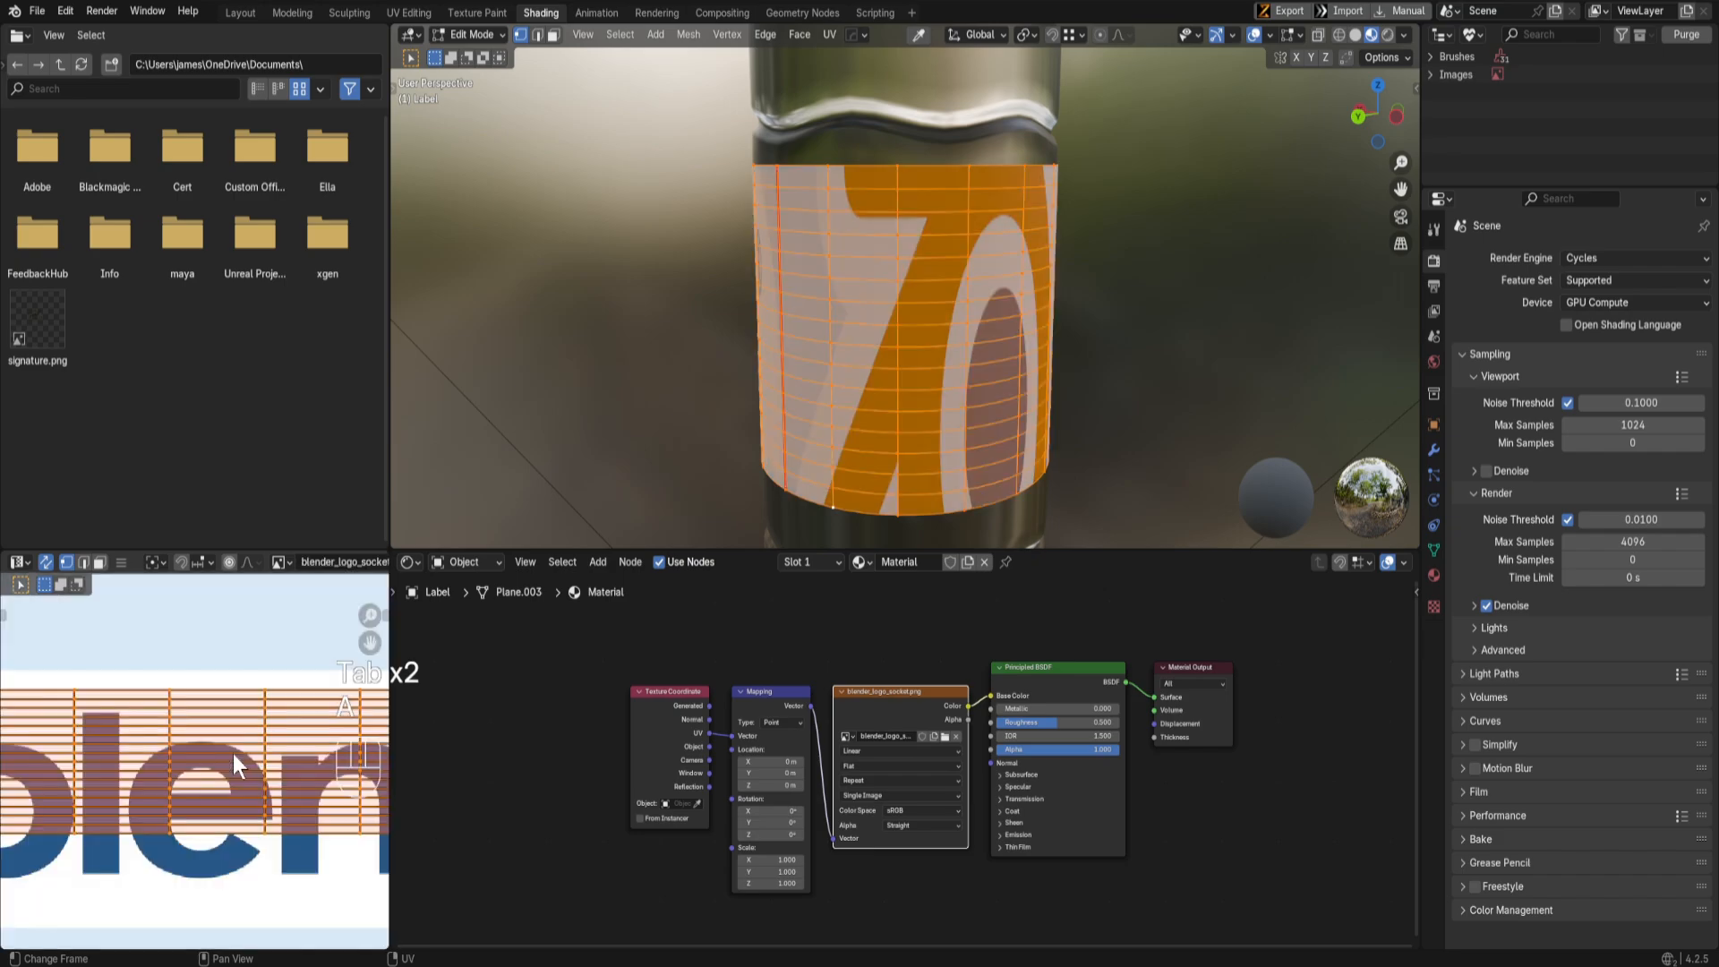
# Step: Move the label's UV island slightly down and to the right to line it up with the middle of the logo image
pyautogui.hotkey('ctrl', 'space')
pyautogui.scroll(5, 721, 745)
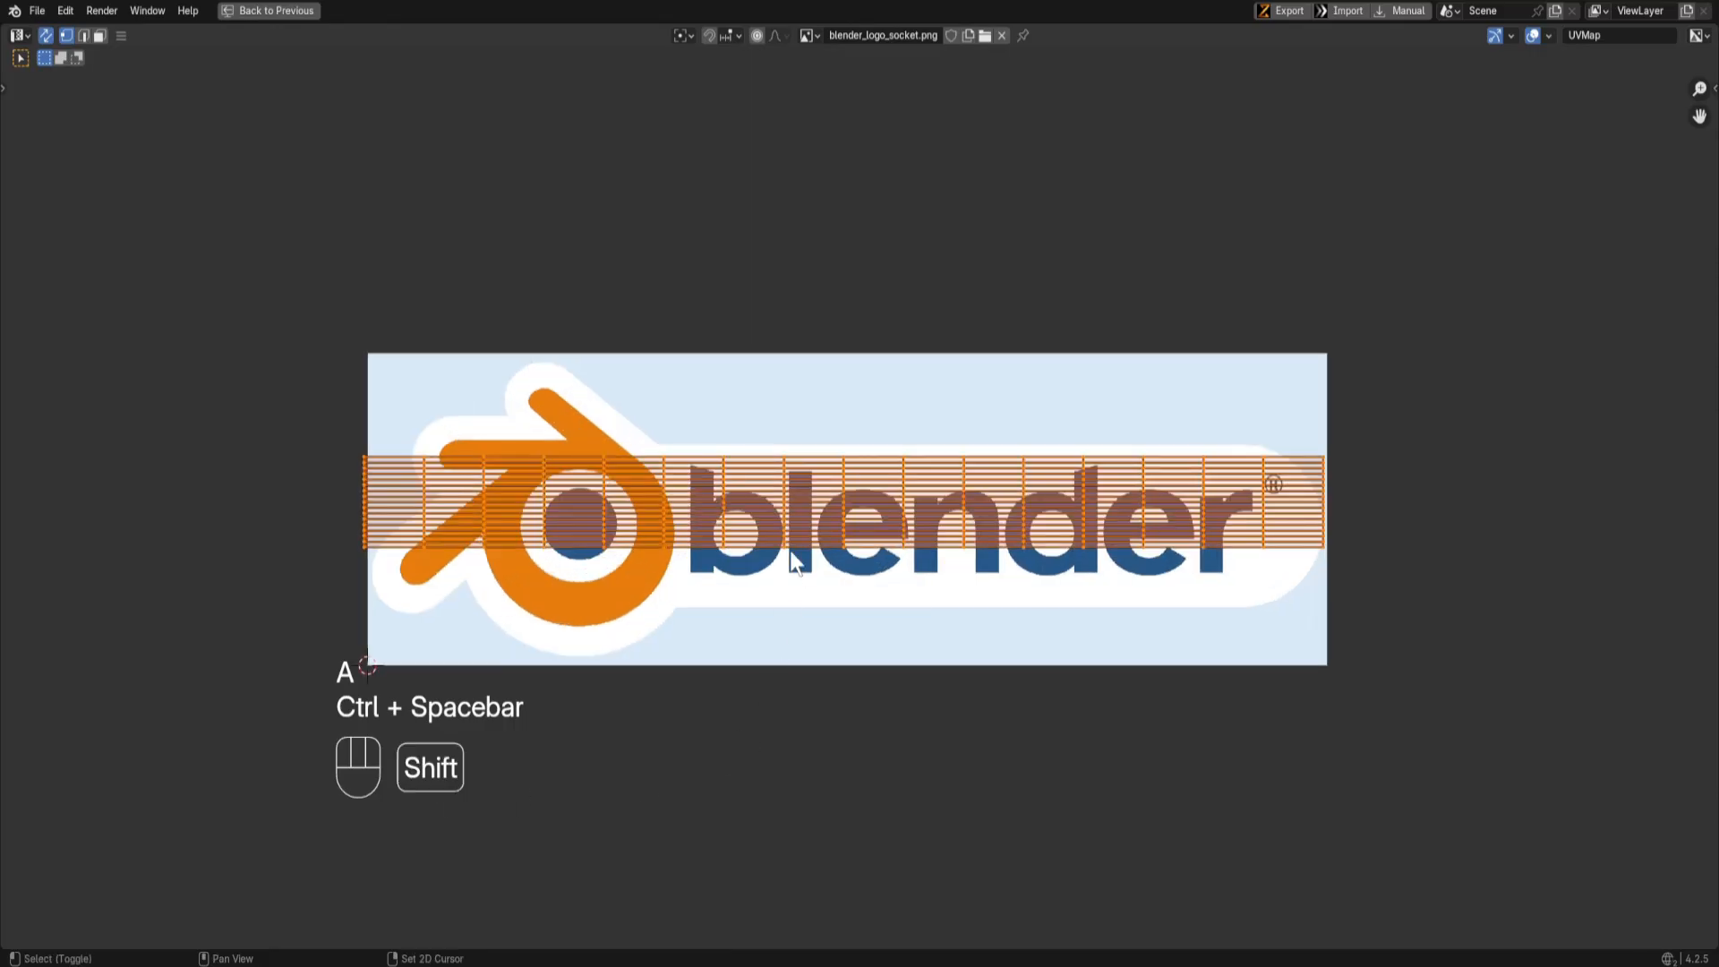
pyautogui.moveTo(785, 536)
pyautogui.keyDown('shift'); pyautogui.mouseDown(button='middle')
pyautogui.moveTo(815, 582)
pyautogui.moveTo(756, 552)
pyautogui.mouseUp(button='middle'); pyautogui.keyUp('shift')
pyautogui.press('g')
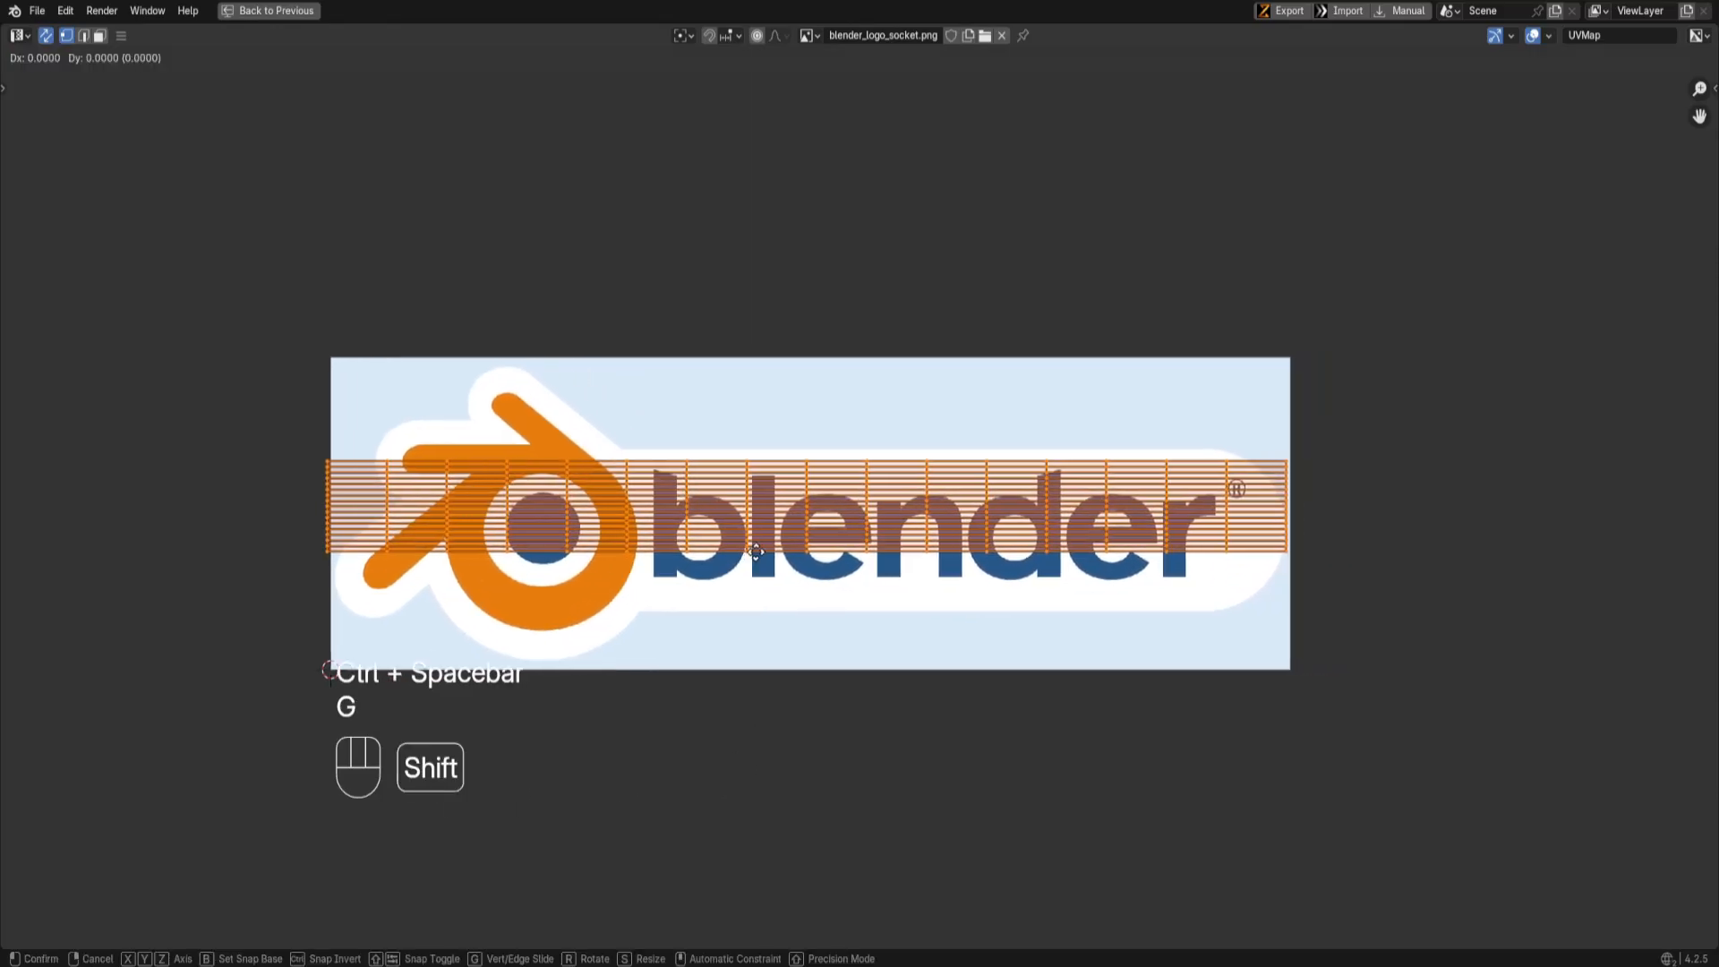
pyautogui.click(792, 582)
pyautogui.scroll(3, 846, 542)
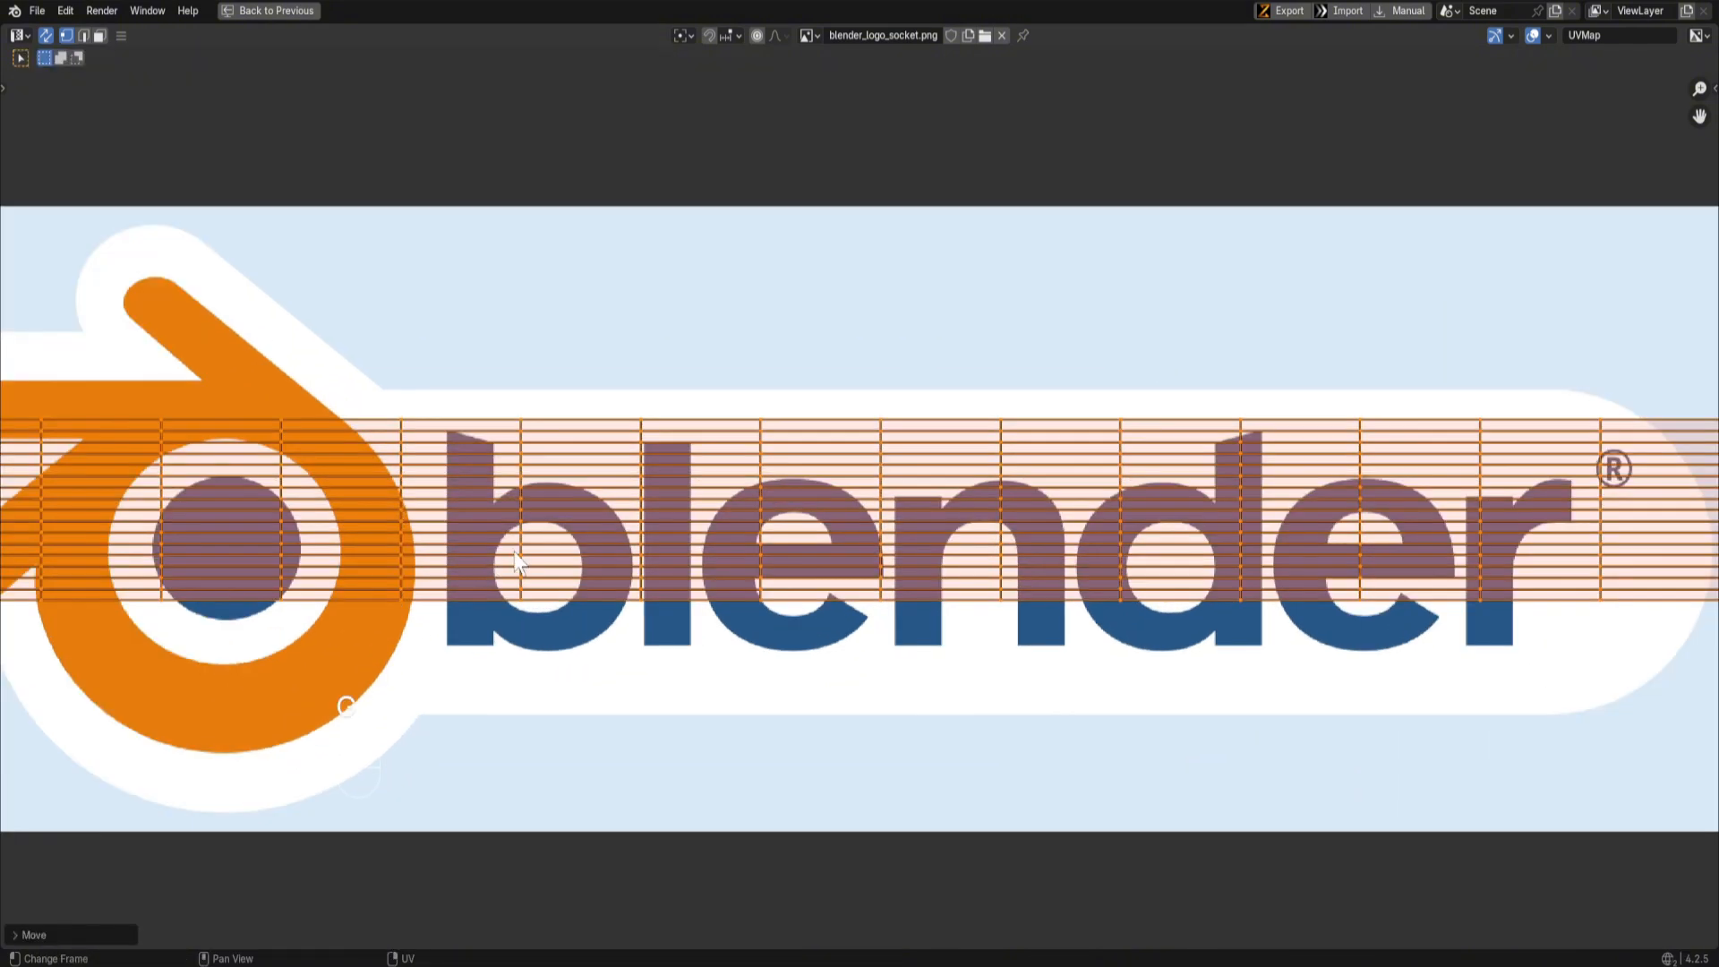
pyautogui.scroll(-3, 852, 554)
pyautogui.hotkey('ctrl', 'space')
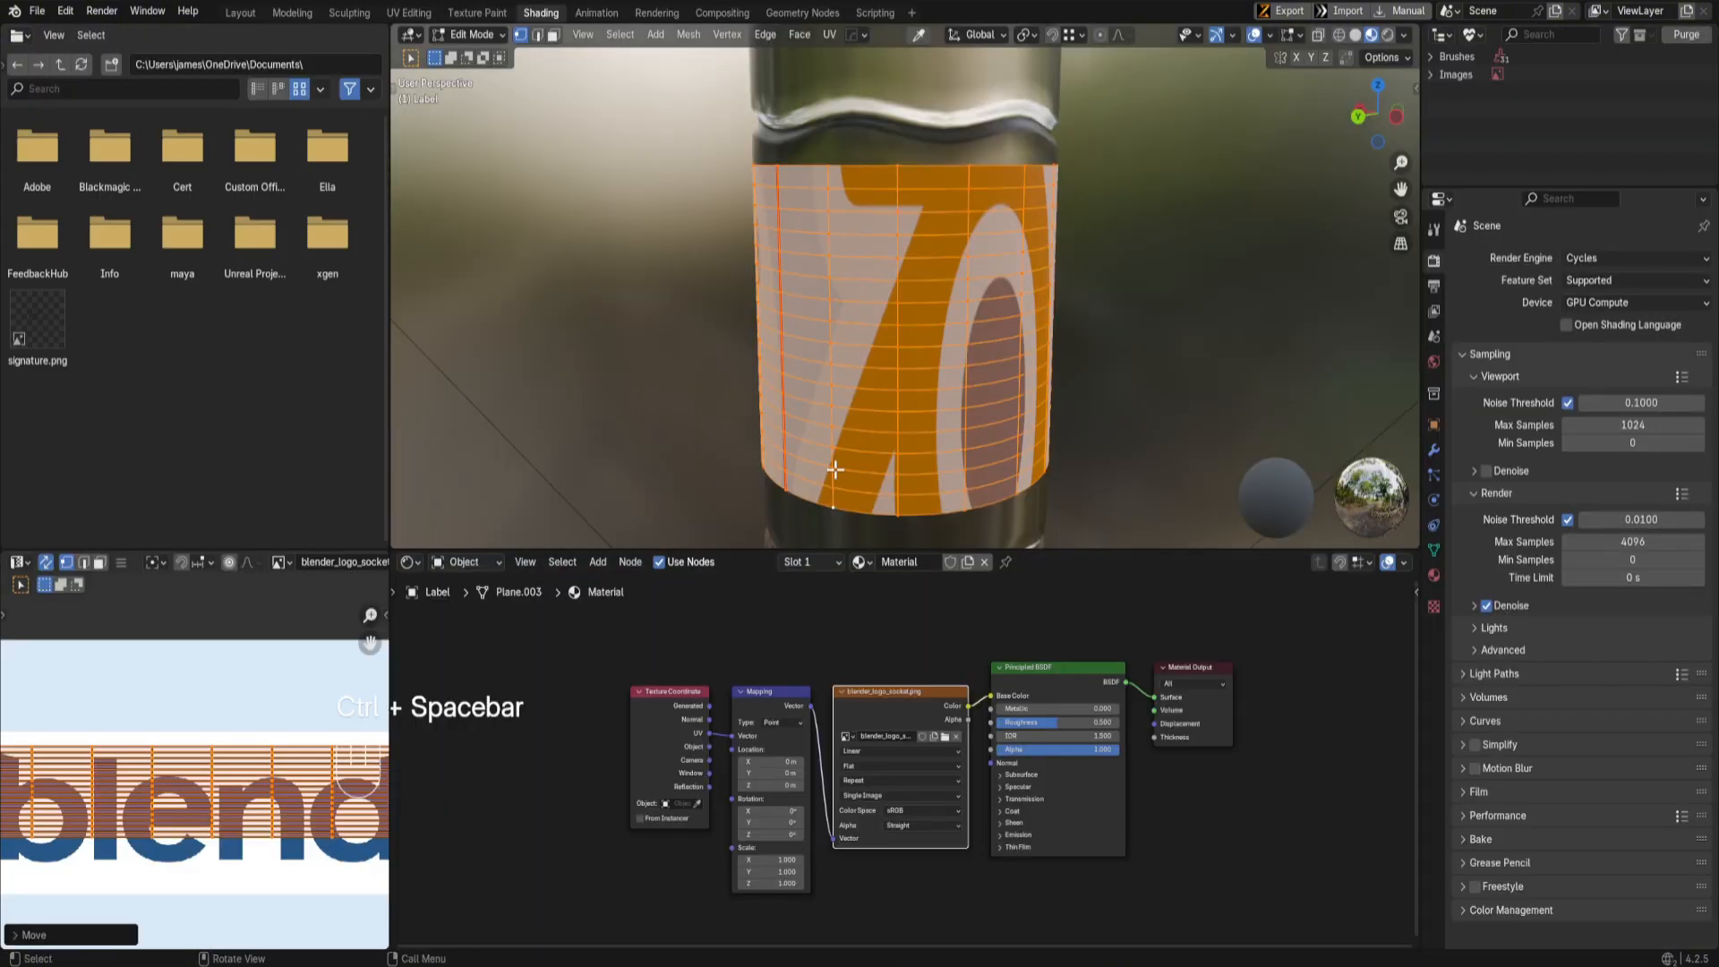
# Step: Scale the label's UV island along Y to cover nearly the full height of the logo image
pyautogui.scroll(-2, 213, 759)
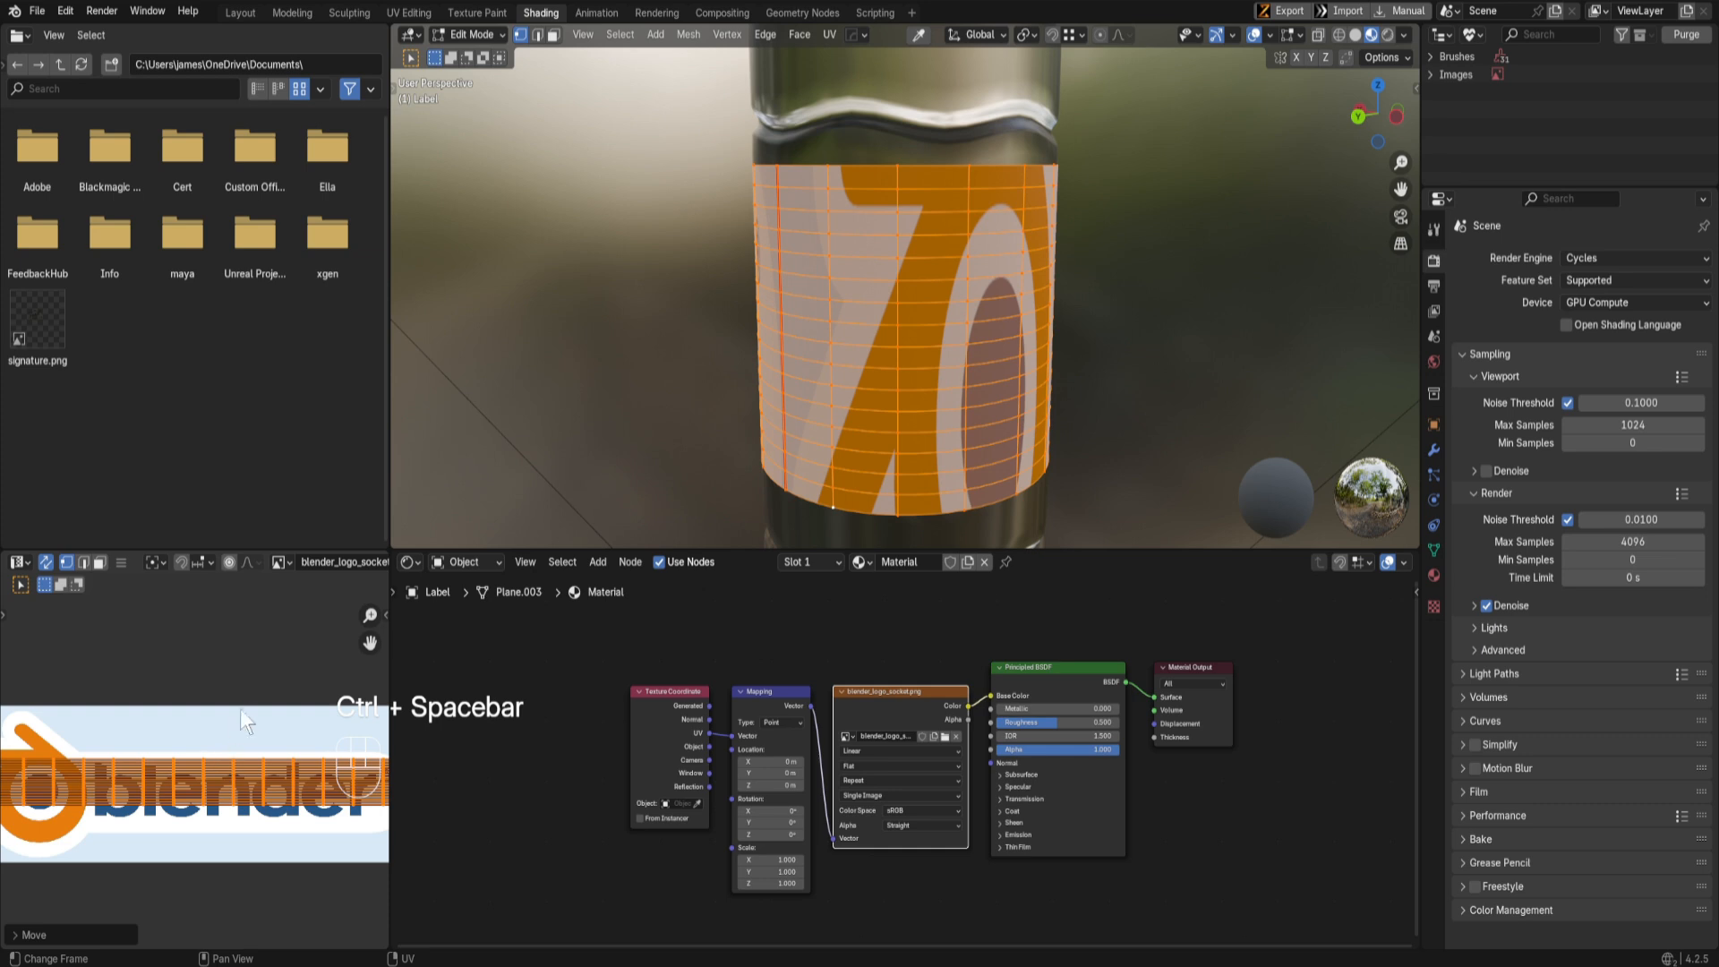
pyautogui.press('s')
pyautogui.press('y')
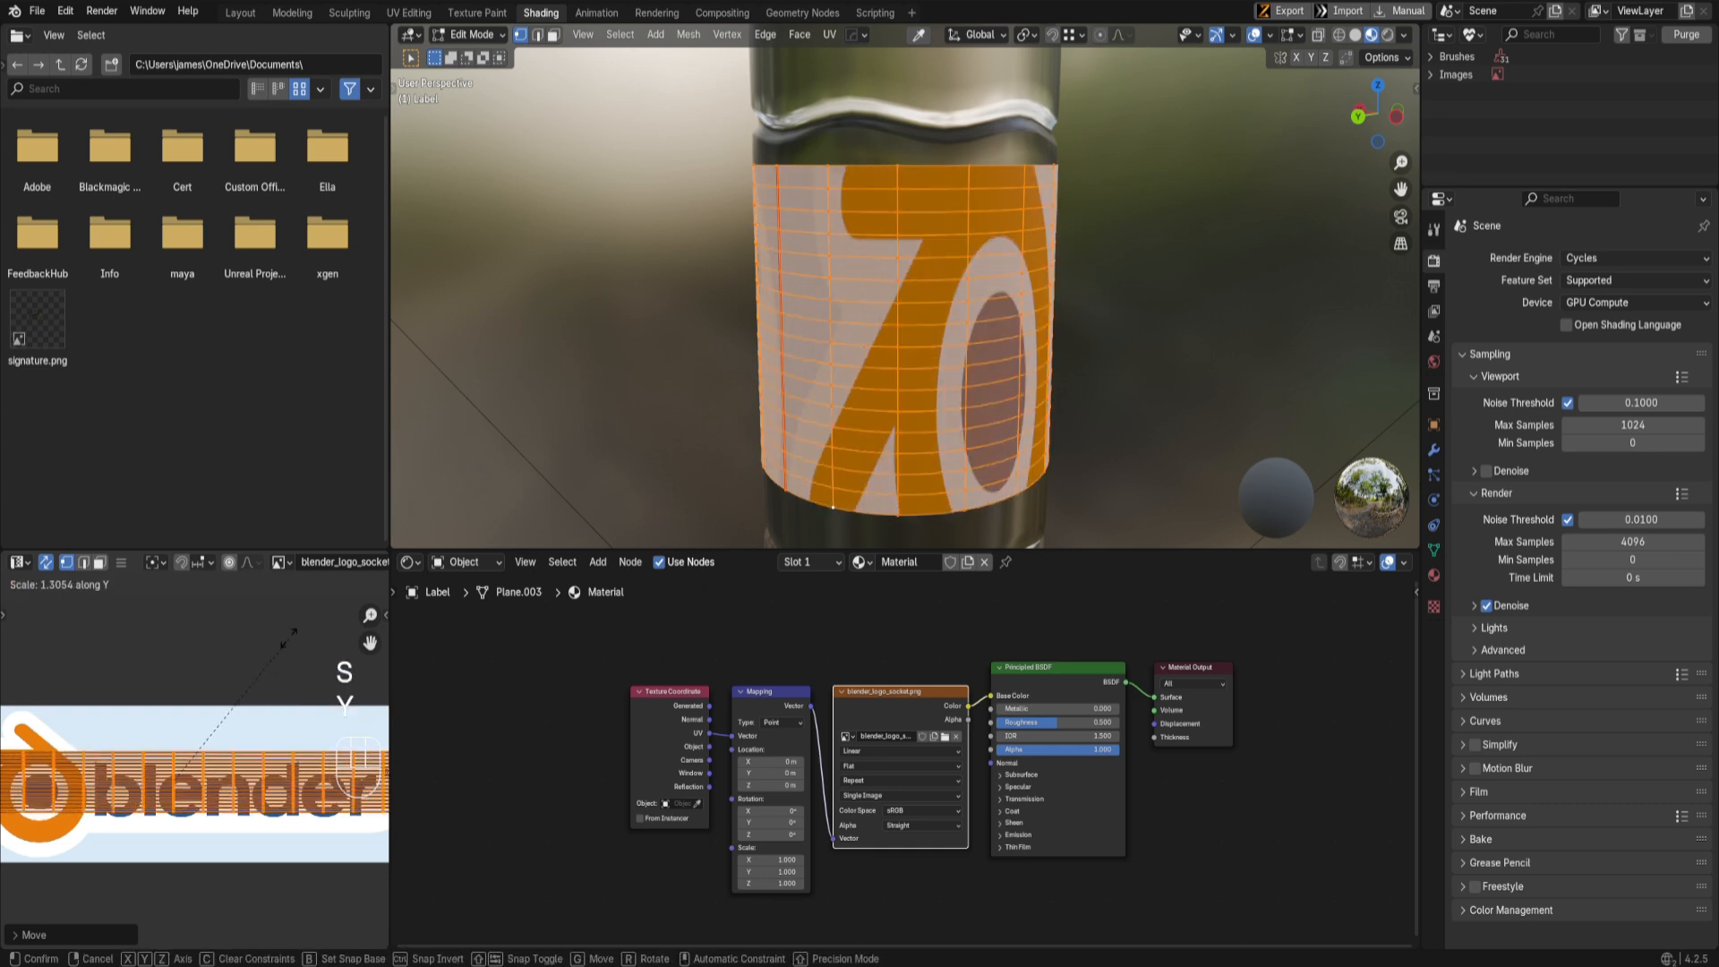
pyautogui.click(276, 683)
# Step: Nudge the UV island to fit the logo image and narrow it slightly along X to about 0.99
pyautogui.scroll(-2, 313, 776)
pyautogui.keyDown('shift'); pyautogui.moveTo(313, 776); pyautogui.dragTo(315, 718, button='middle'); pyautogui.keyUp('shift')
pyautogui.hotkey('ctrl', 'space')
pyautogui.scroll(5, 460, 756)
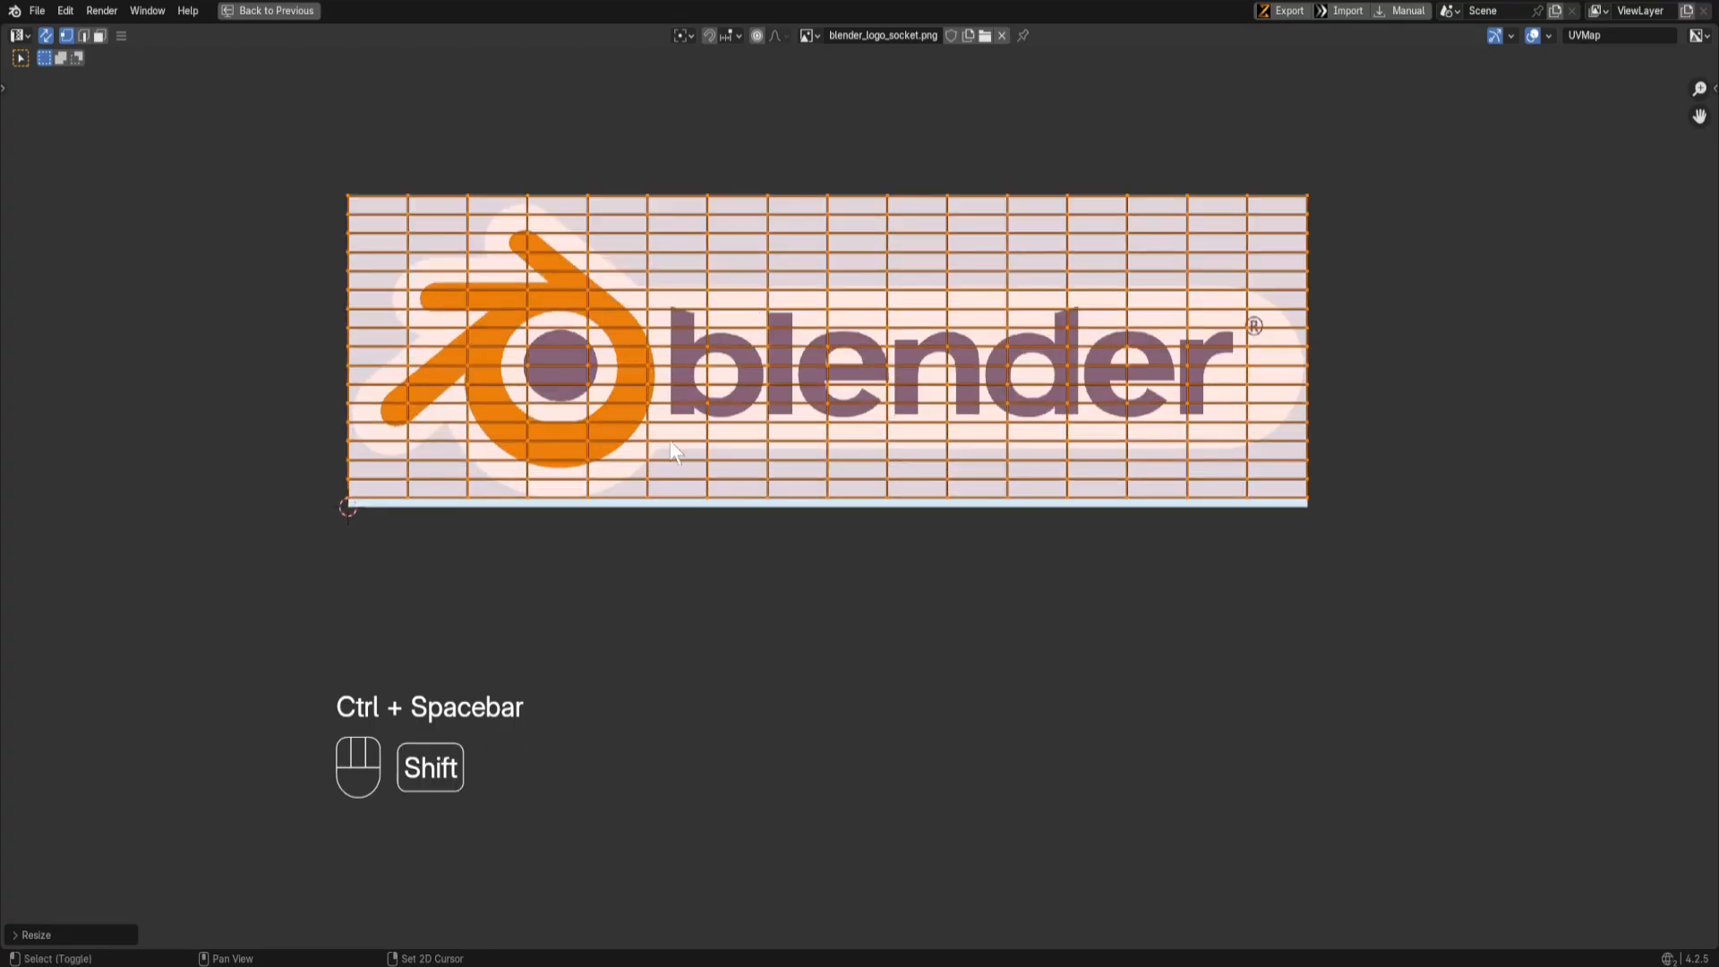
pyautogui.keyDown('shift'); pyautogui.moveTo(672, 450); pyautogui.dragTo(677, 561, button='middle'); pyautogui.keyUp('shift')
pyautogui.press('g')
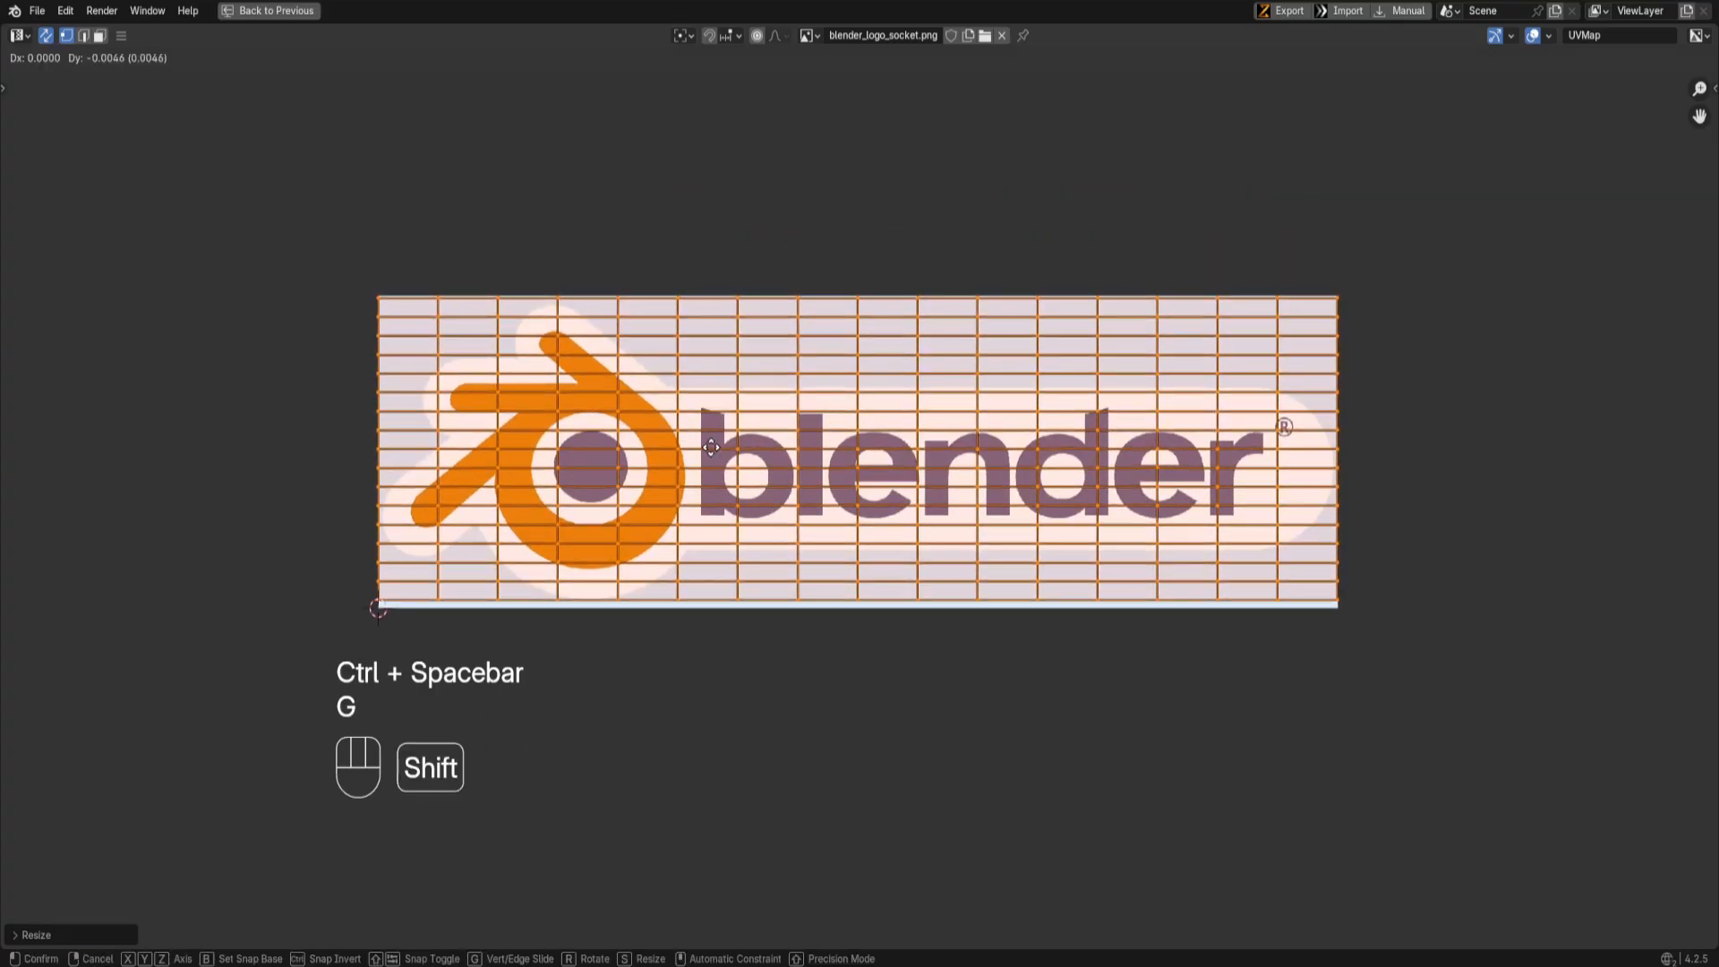
pyautogui.keyDown('shift'); pyautogui.click(711, 447); pyautogui.keyUp('shift')
pyautogui.press('s')
pyautogui.press('x')
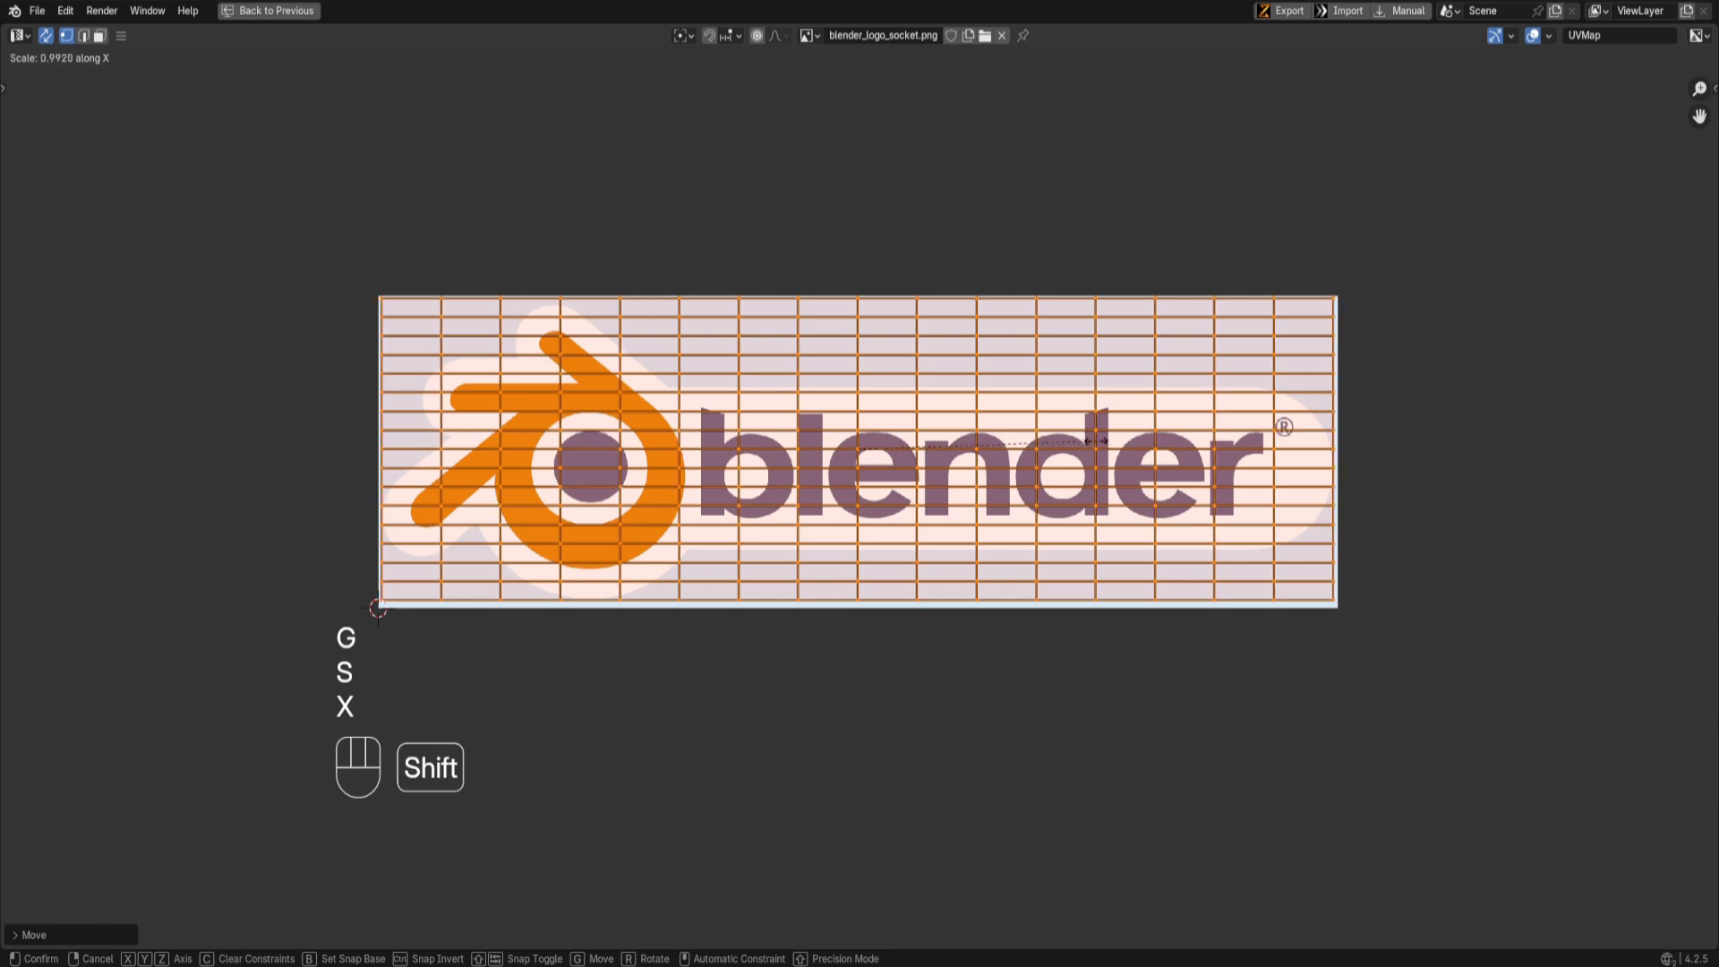
pyautogui.keyDown('shift'); pyautogui.click(1066, 443); pyautogui.keyUp('shift')
pyautogui.hotkey('ctrl', 'space')
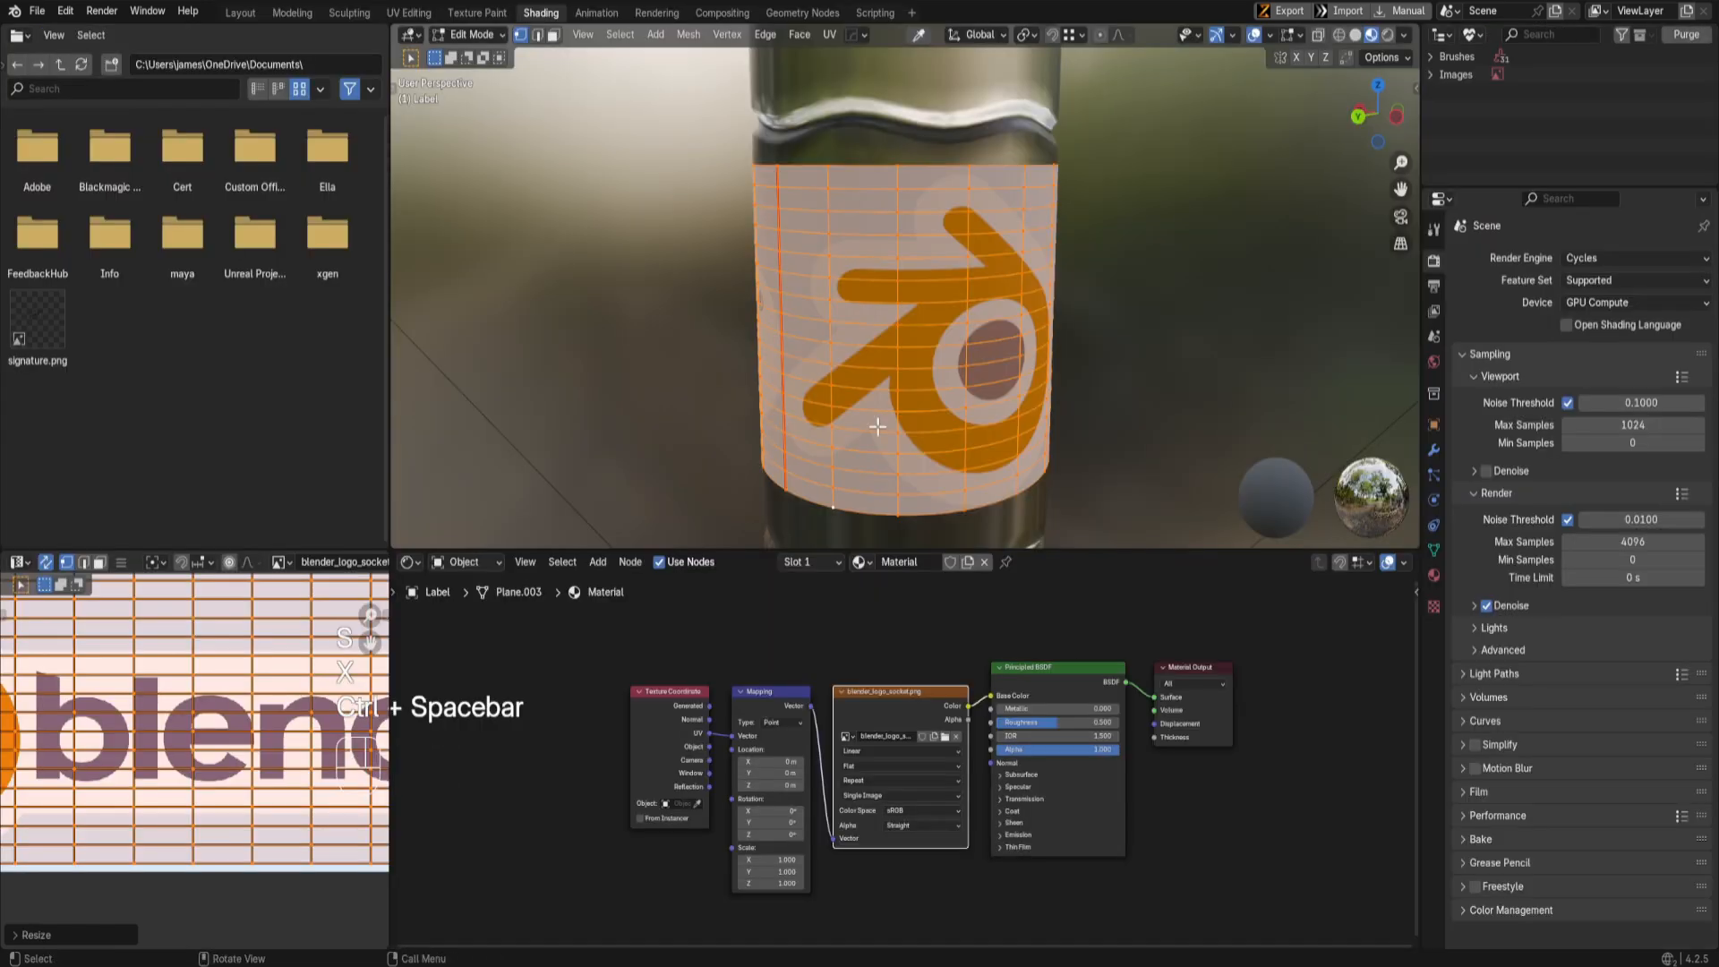
# Step: Return to Object Mode, inspect the finished label, and switch to the Layout workspace with the whole bottle in view
pyautogui.scroll(2, 992, 278)
pyautogui.press('Tab')
pyautogui.scroll(-3, 976, 358)
pyautogui.moveTo(959, 425); pyautogui.dragTo(904, 385, button='middle')
pyautogui.click(240, 14)
pyautogui.moveTo(502, 314); pyautogui.dragTo(560, 346, button='middle')
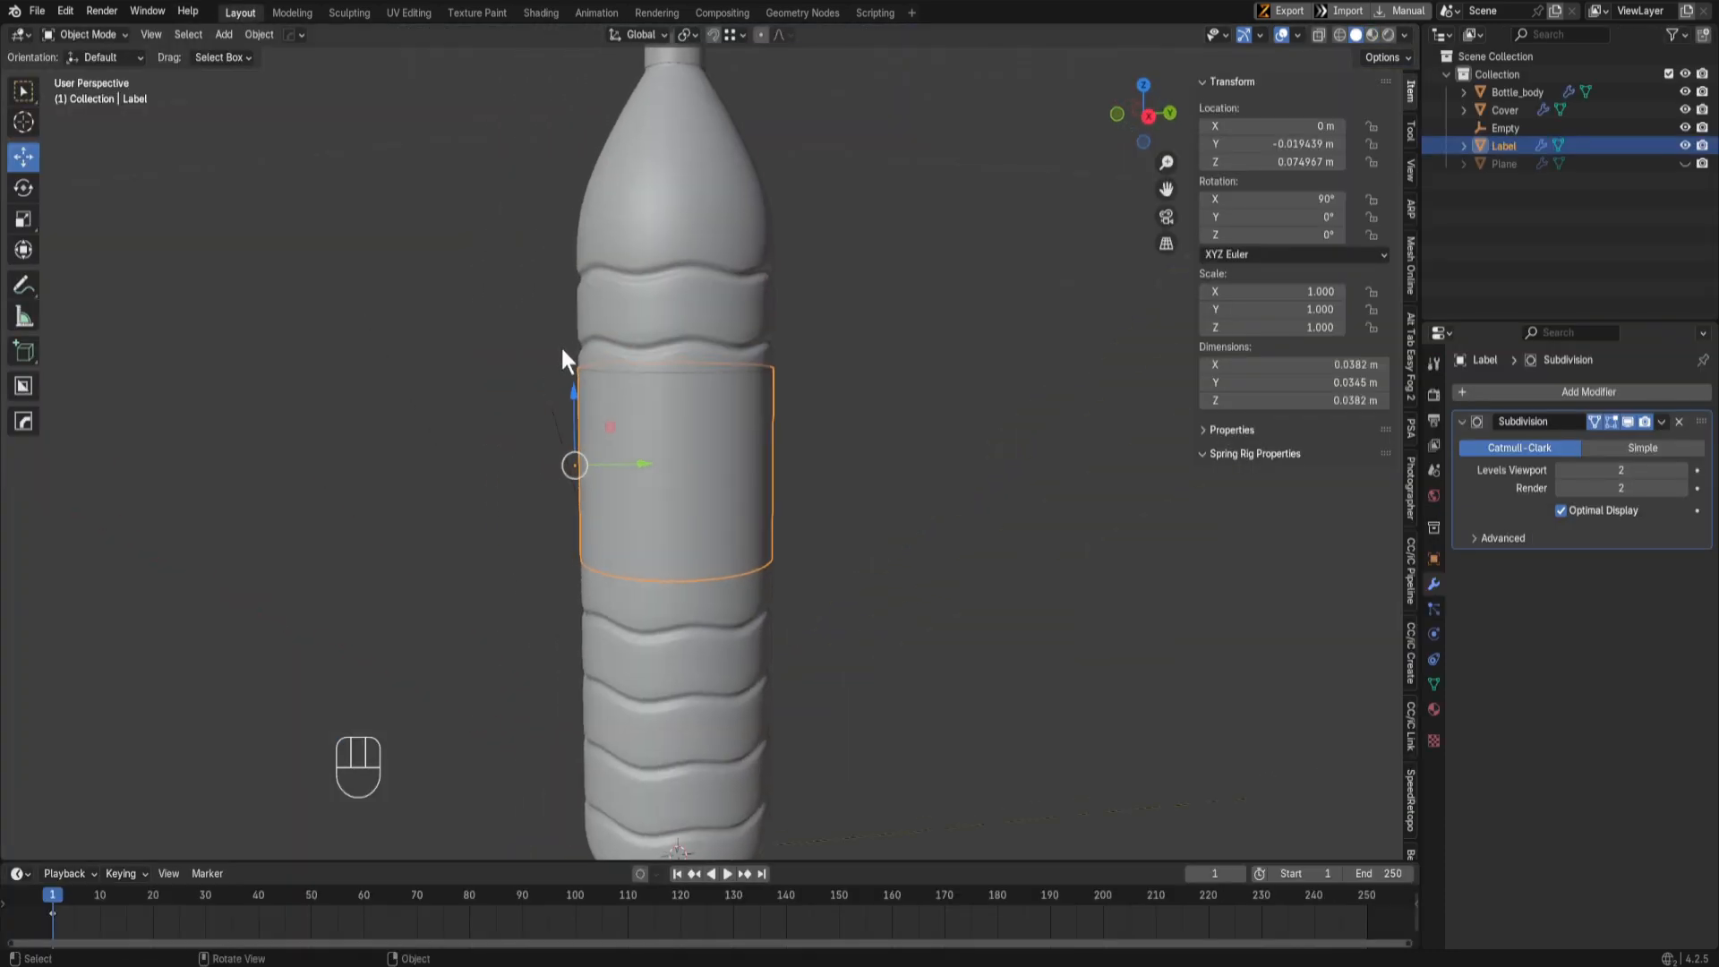
pyautogui.scroll(-3, 690, 625)
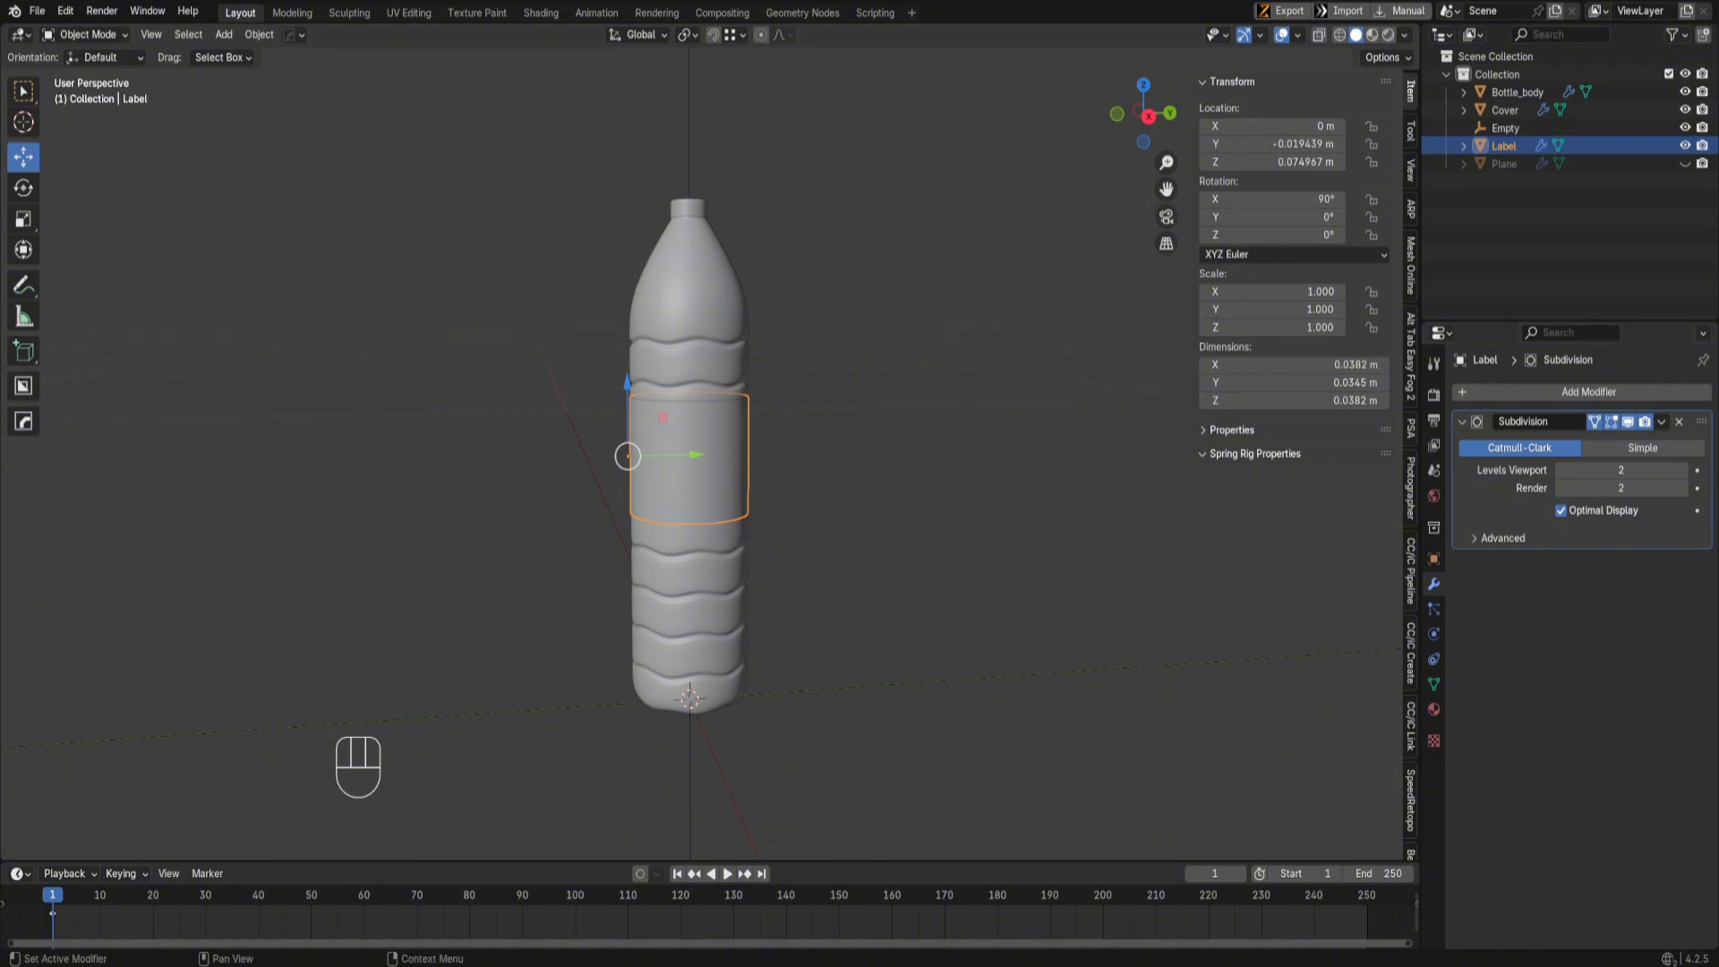
pyautogui.moveTo(674, 606); pyautogui.dragTo(745, 364, button='middle')
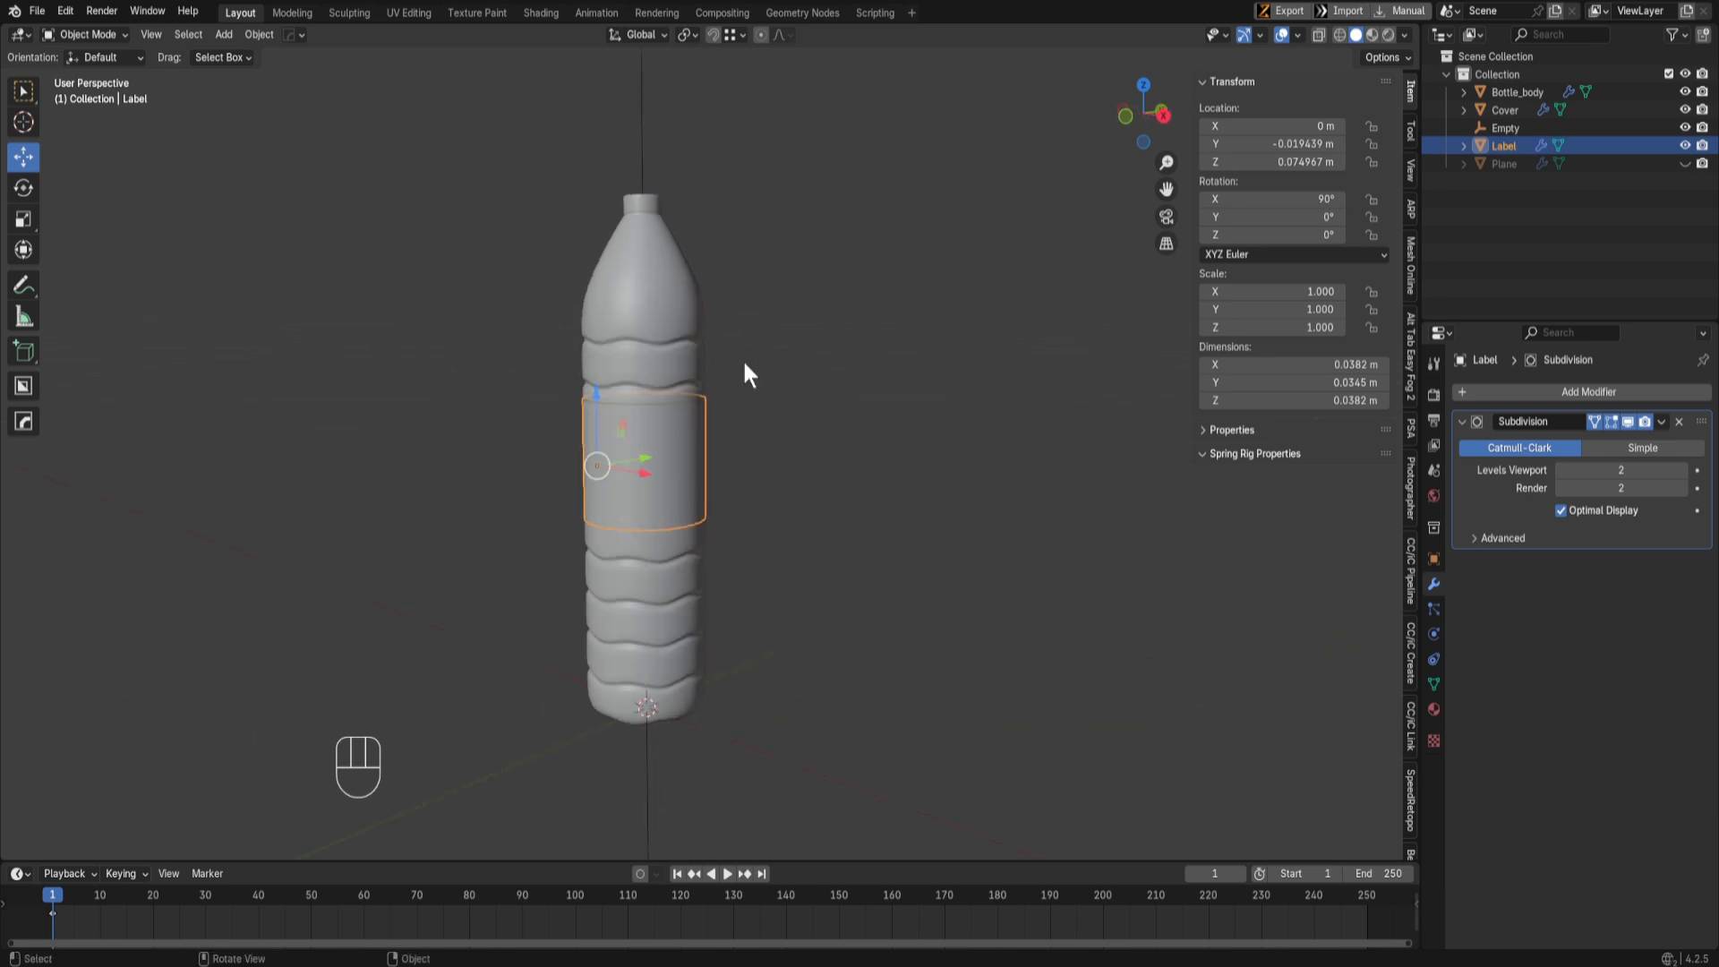
# Step: Delete the Empty and the hidden leftover Plane from the scene
pyautogui.click(647, 154)
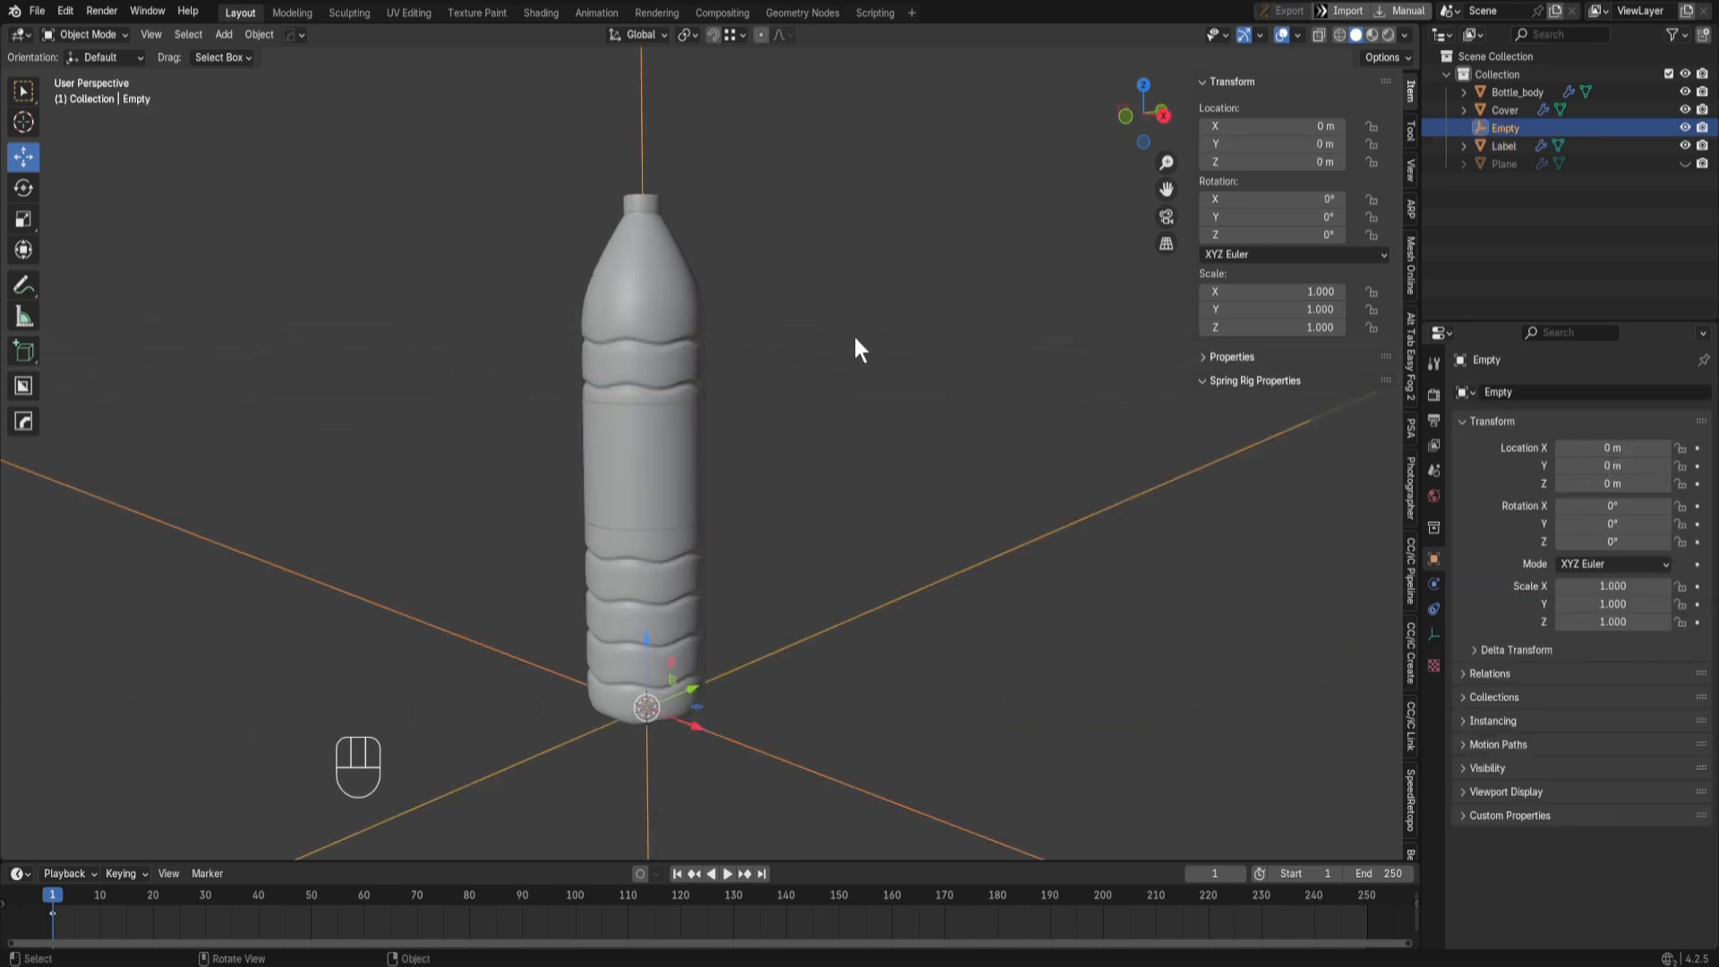
pyautogui.press('Delete')
pyautogui.click(1517, 144)
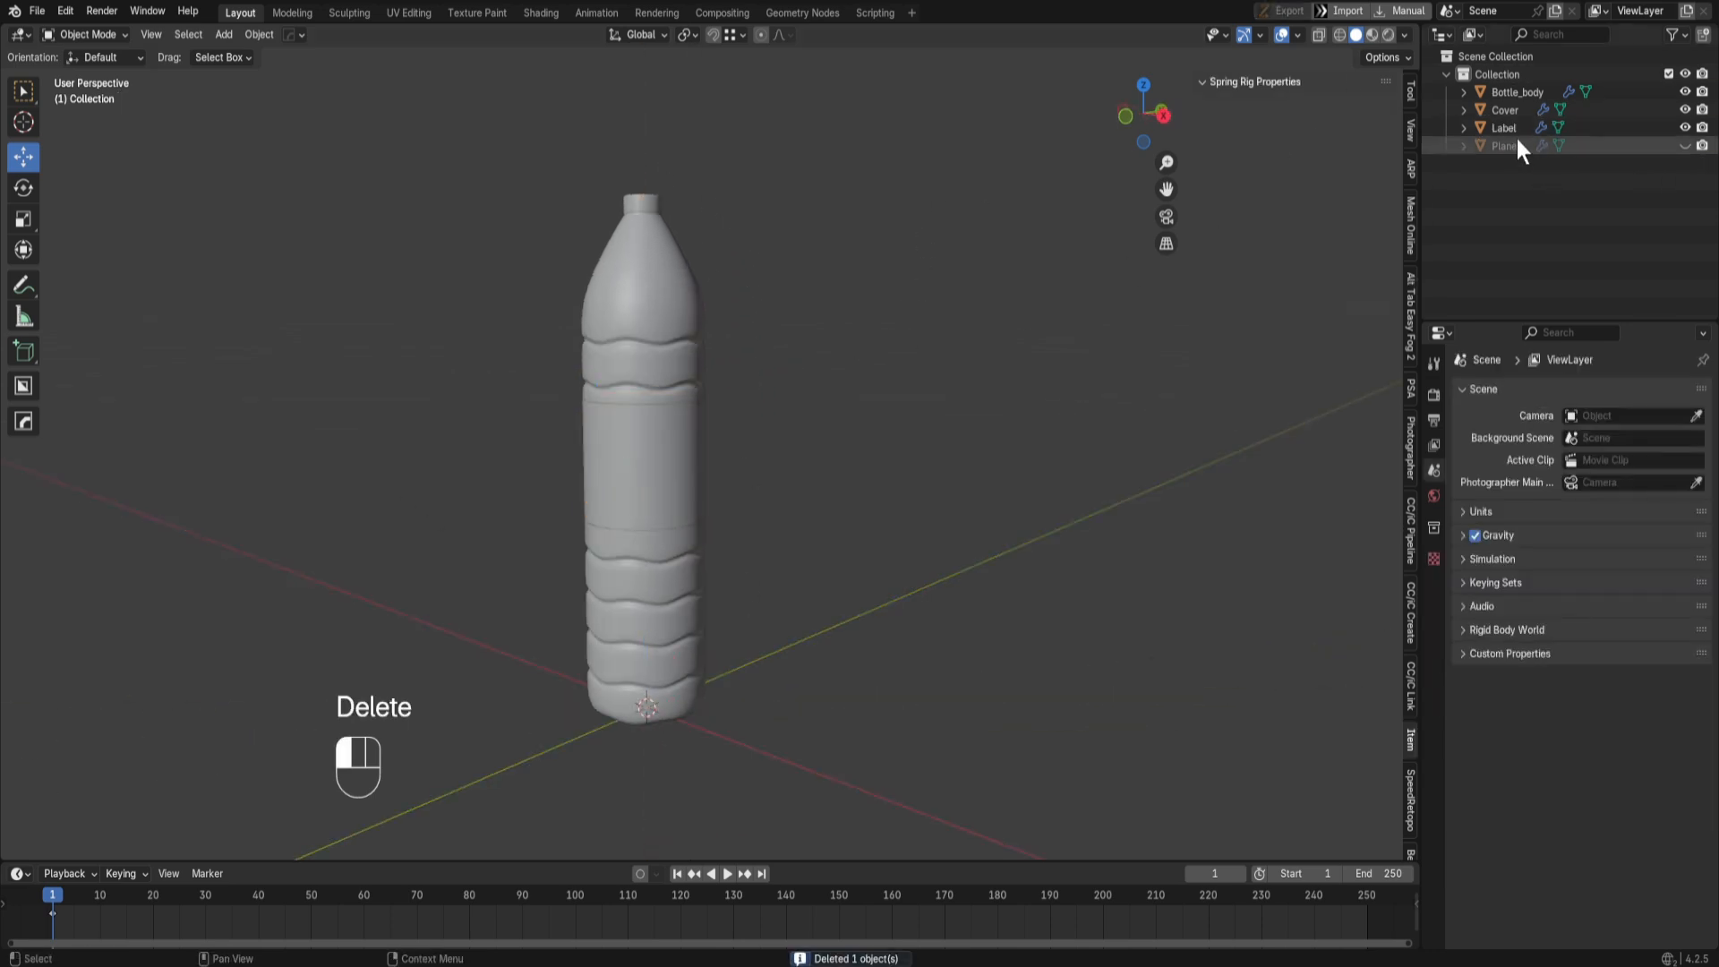
pyautogui.press('Delete')
# Step: Add a mesh plane under the bottle at the world origin
pyautogui.scroll(-5, 582, 627)
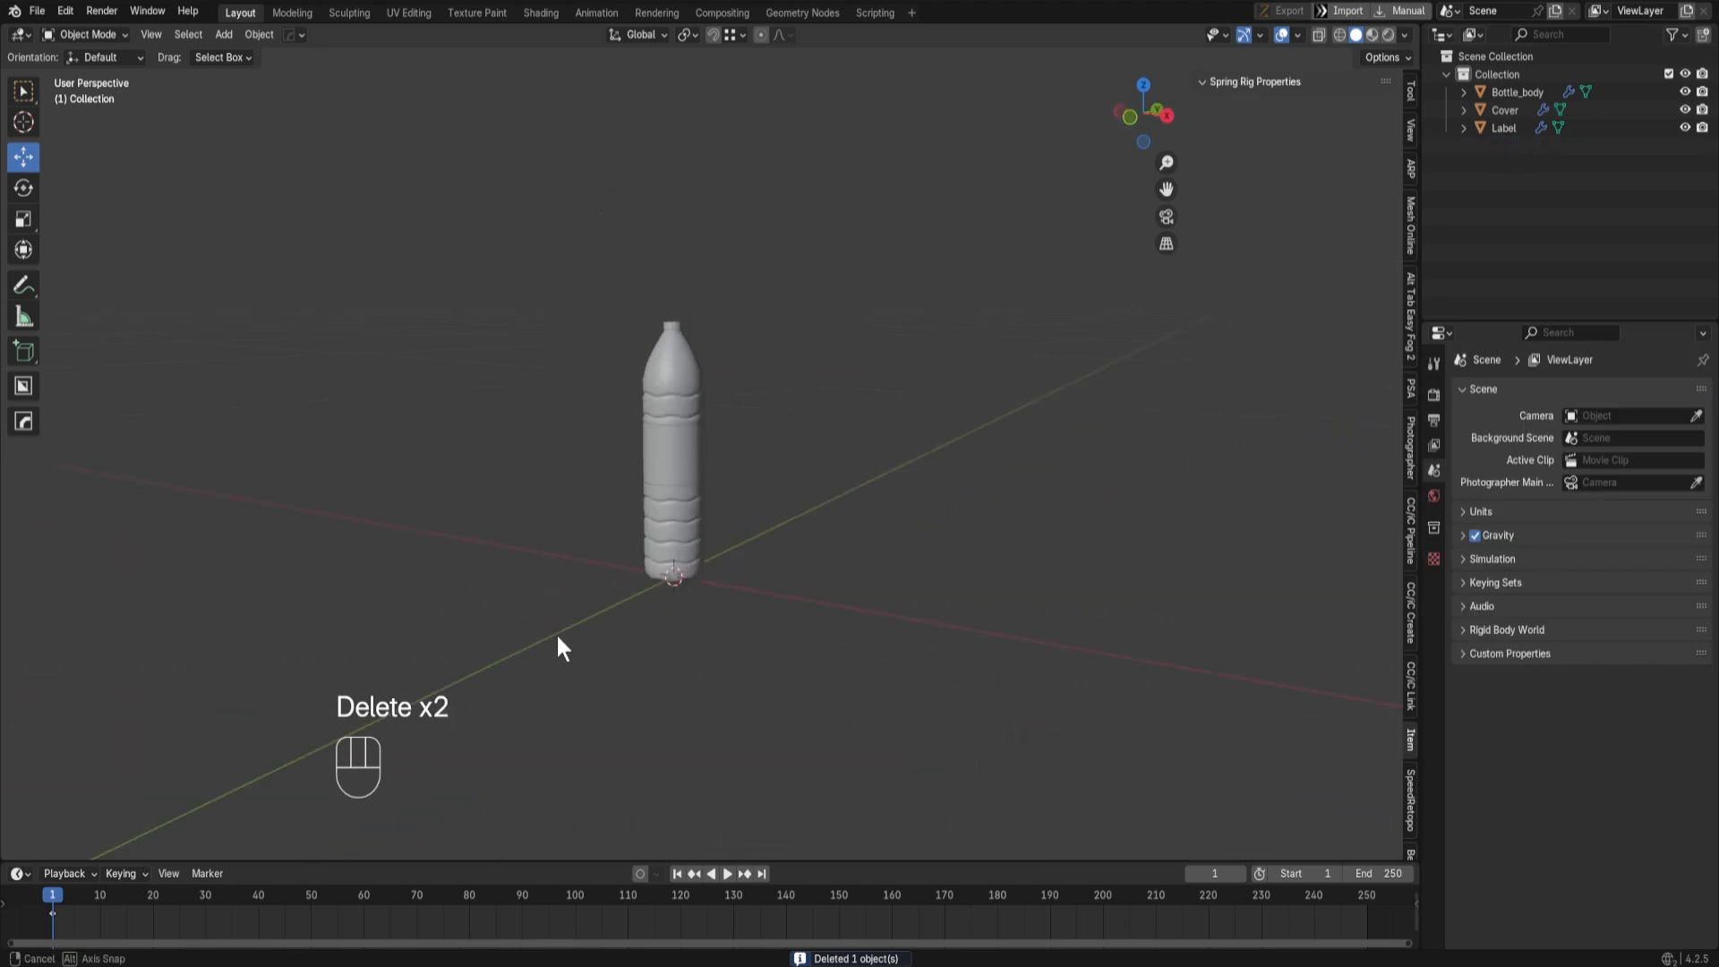
pyautogui.hotkey('shift', 'a')
pyautogui.moveTo(776, 601)
pyautogui.click(855, 613)
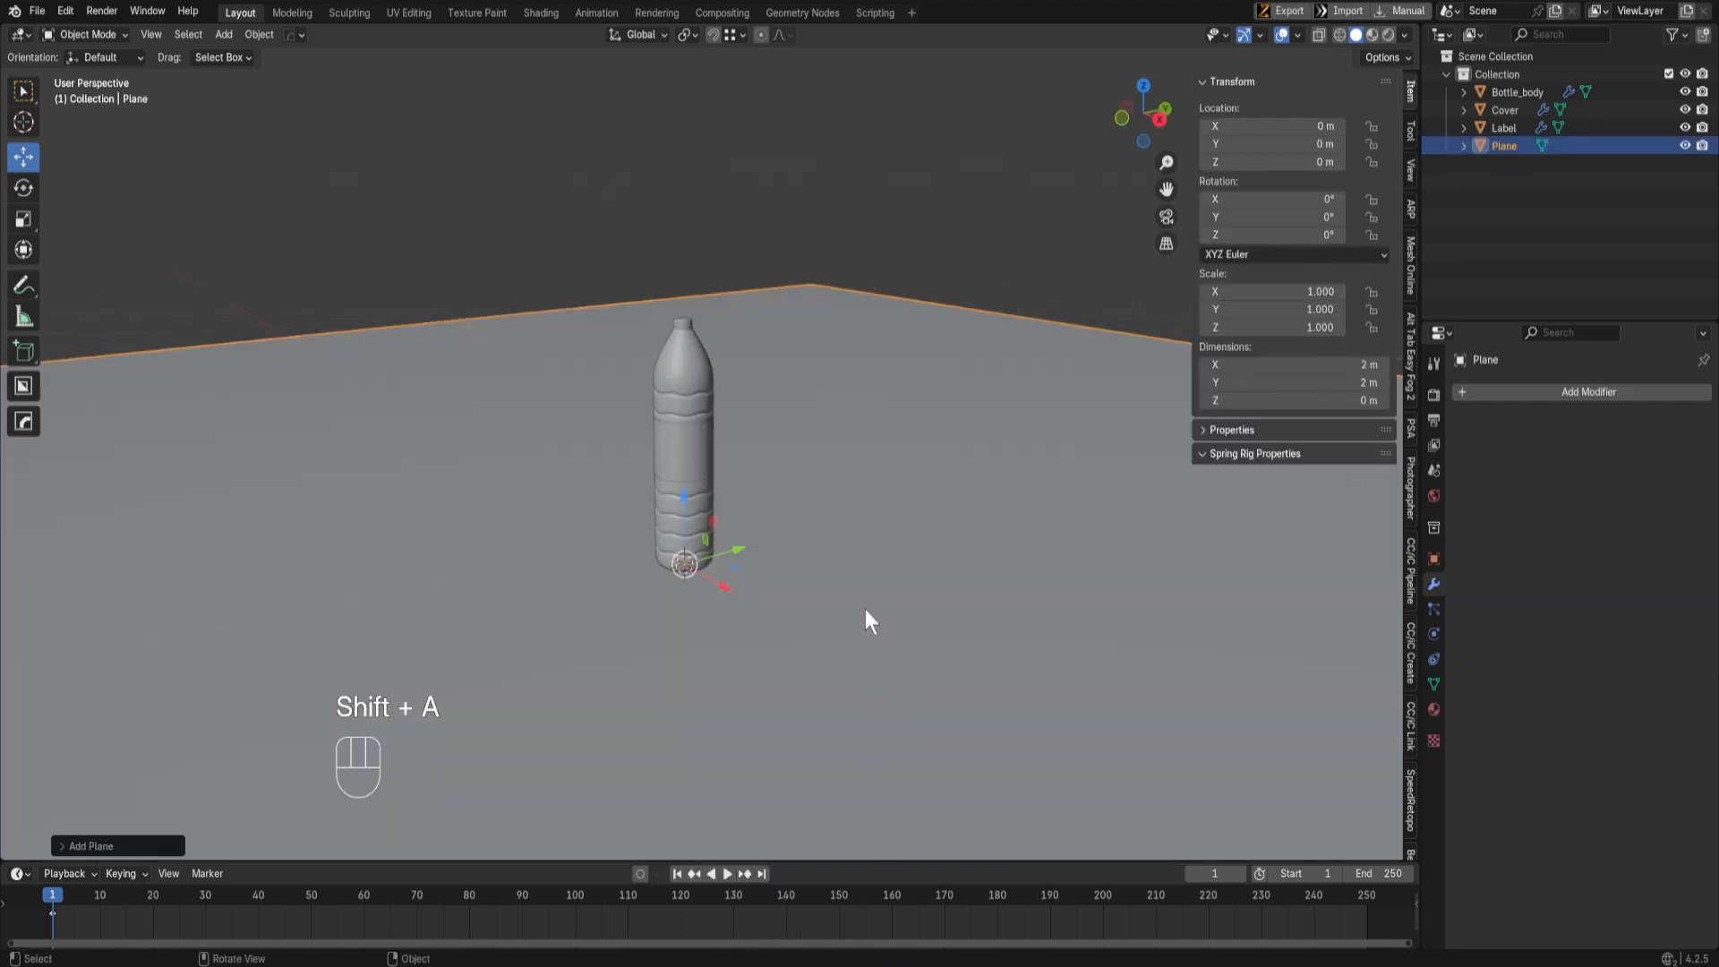
# Step: Extrude the plane's edge on the positive Y side straight up along Z by about 1.32 m to form a back wall
pyautogui.moveTo(865, 613); pyautogui.dragTo(983, 400, button='middle')
pyautogui.scroll(-3, 923, 566)
pyautogui.press('Tab')
pyautogui.press('Tab')
pyautogui.click(977, 504)
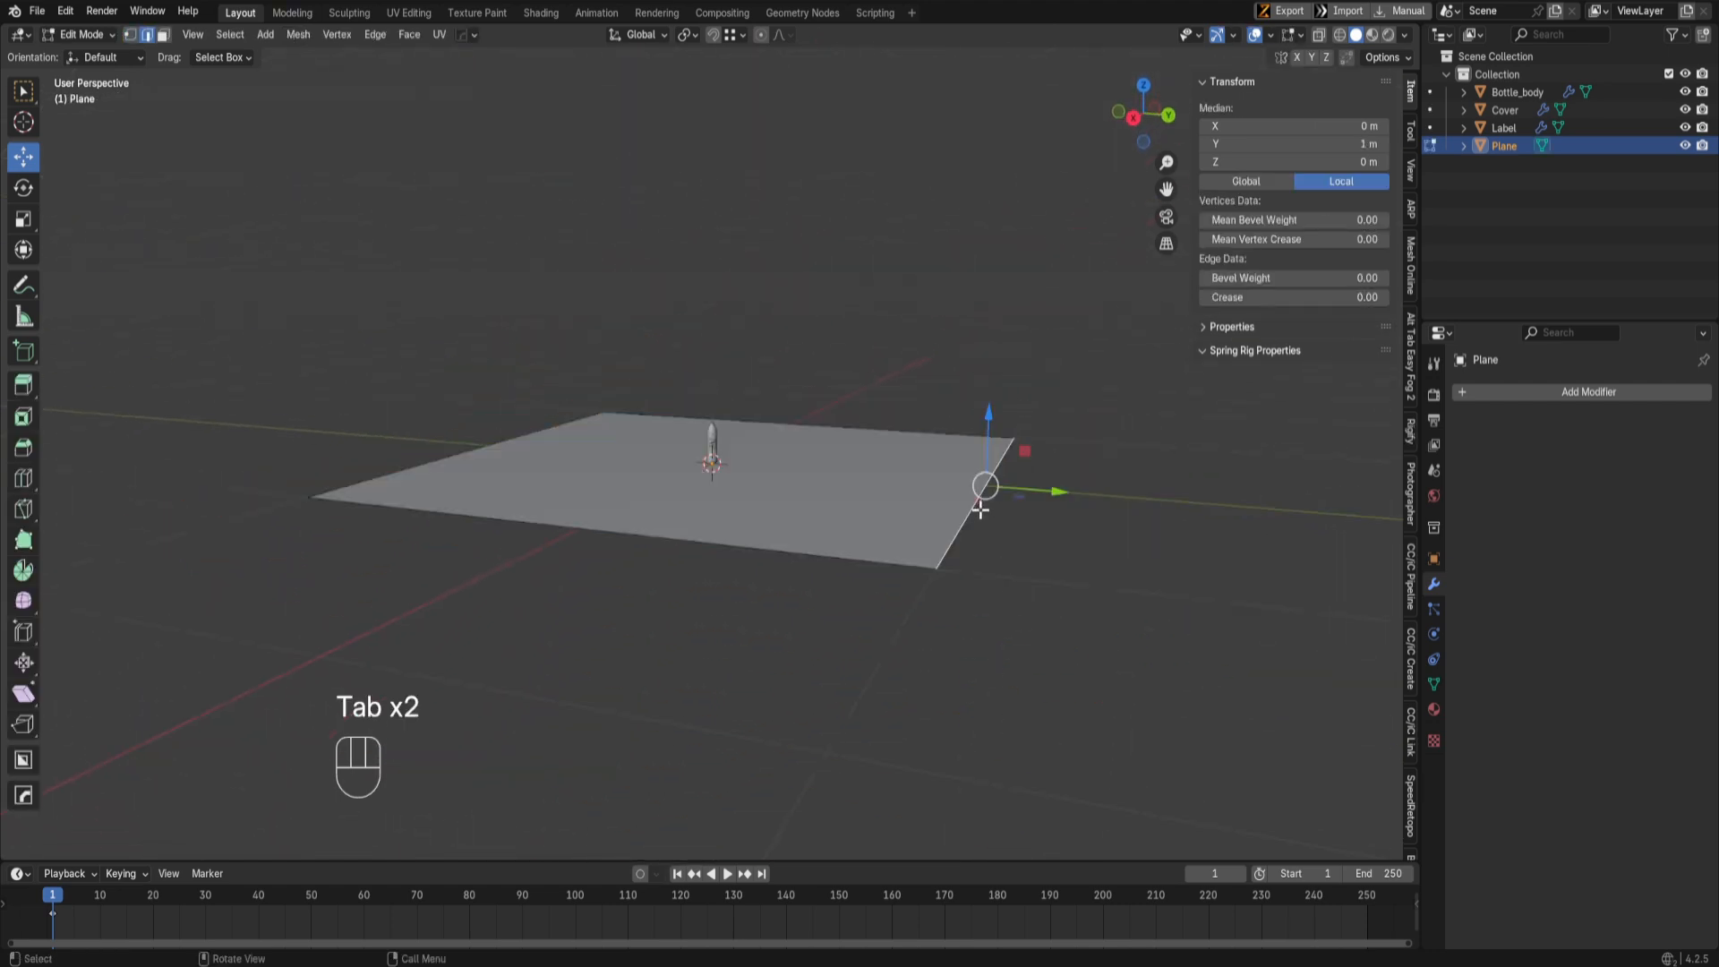
pyautogui.moveTo(977, 504); pyautogui.dragTo(1033, 564, button='middle')
pyautogui.press('e')
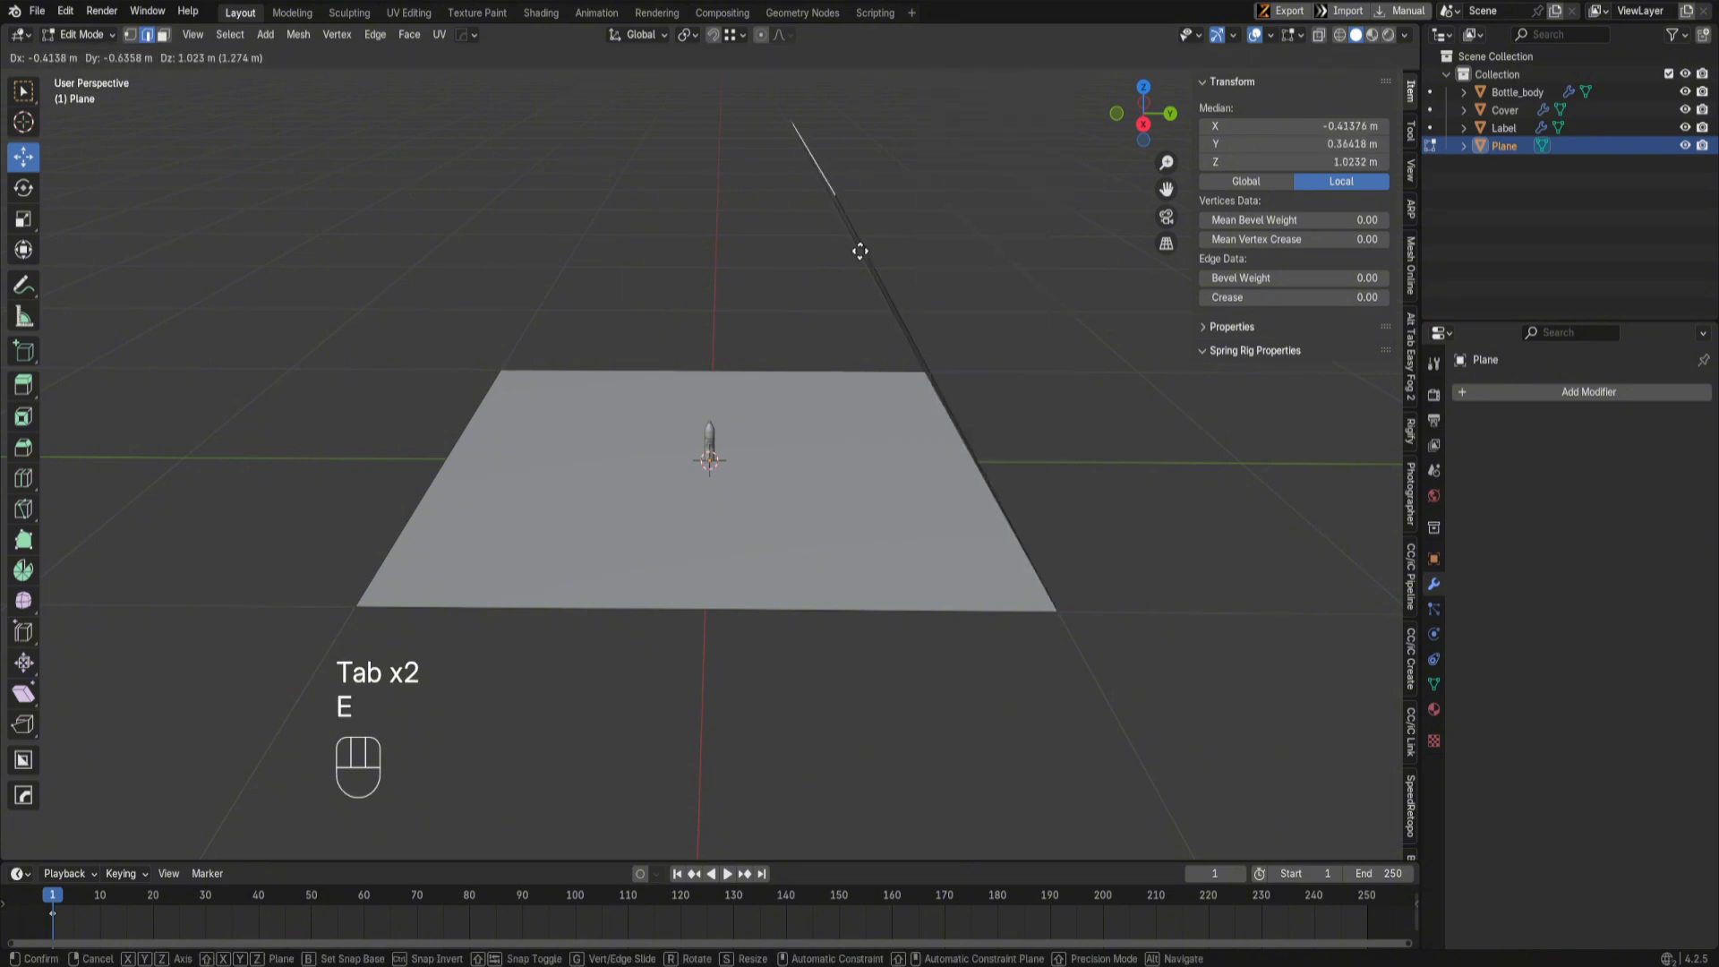
pyautogui.press('z')
pyautogui.click(965, 163)
# Step: Bevel the edge between floor and back wall into a wide curve about 1 m in offset with 17 segments
pyautogui.scroll(-4, 874, 469)
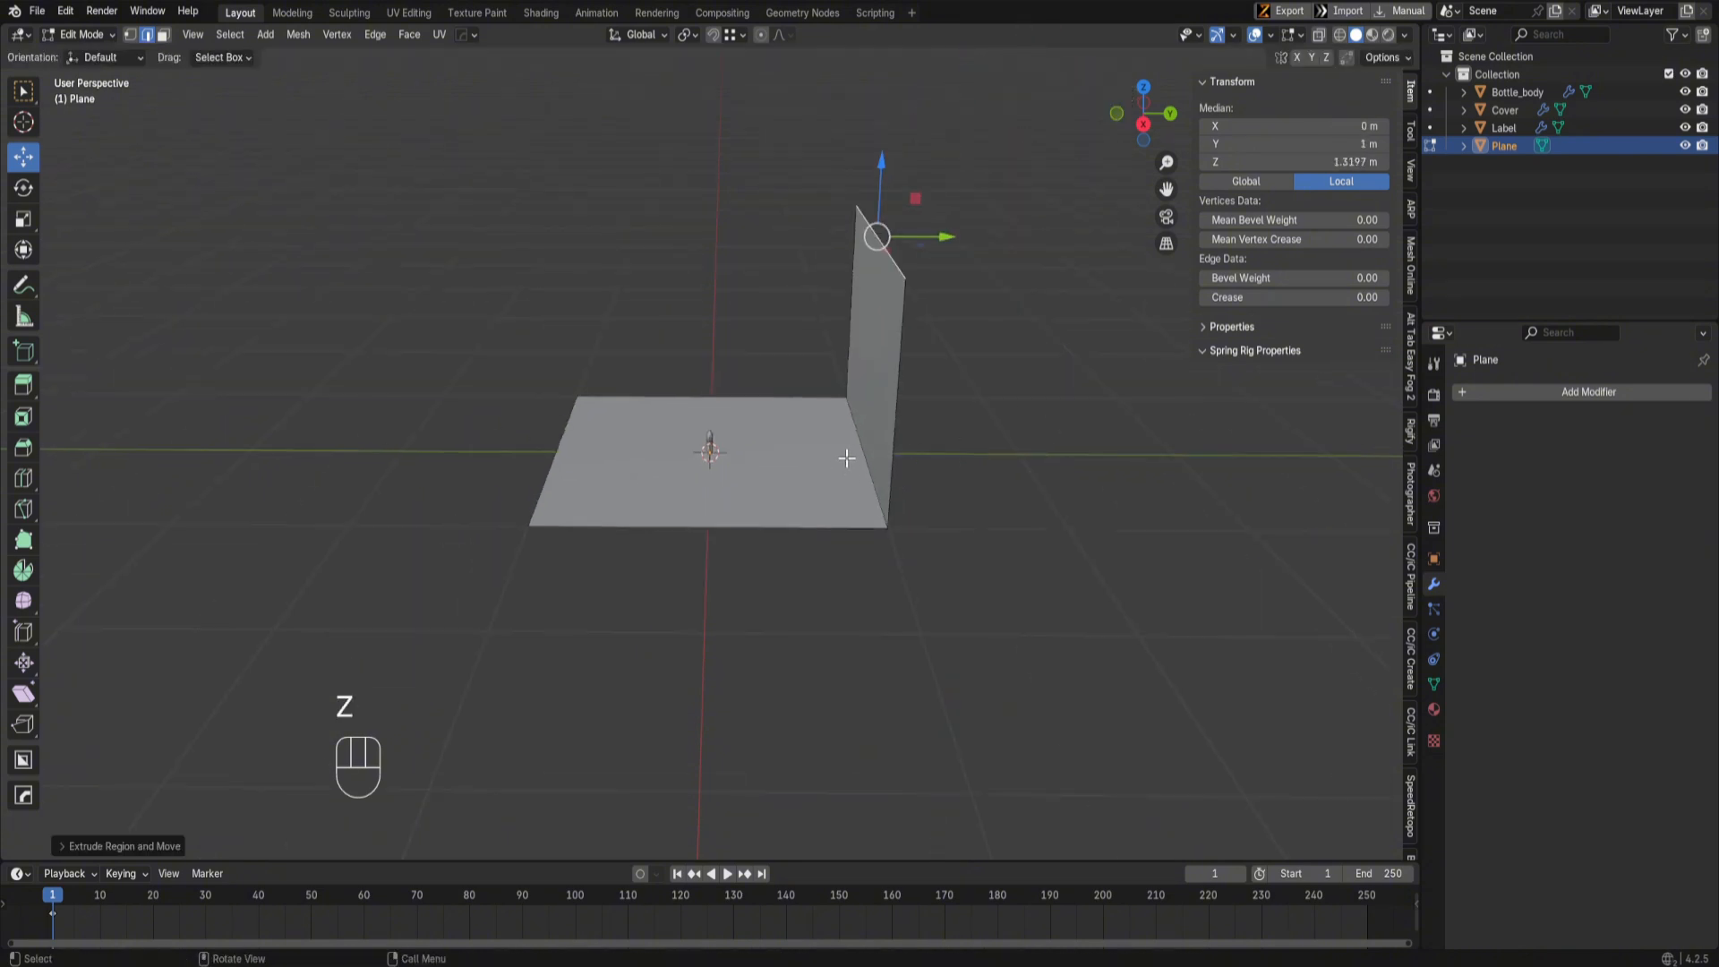
pyautogui.scroll(-1, 846, 458)
pyautogui.click(847, 459)
pyautogui.moveTo(847, 458); pyautogui.dragTo(870, 448, button='middle')
pyautogui.hotkey('ctrl', 'b')
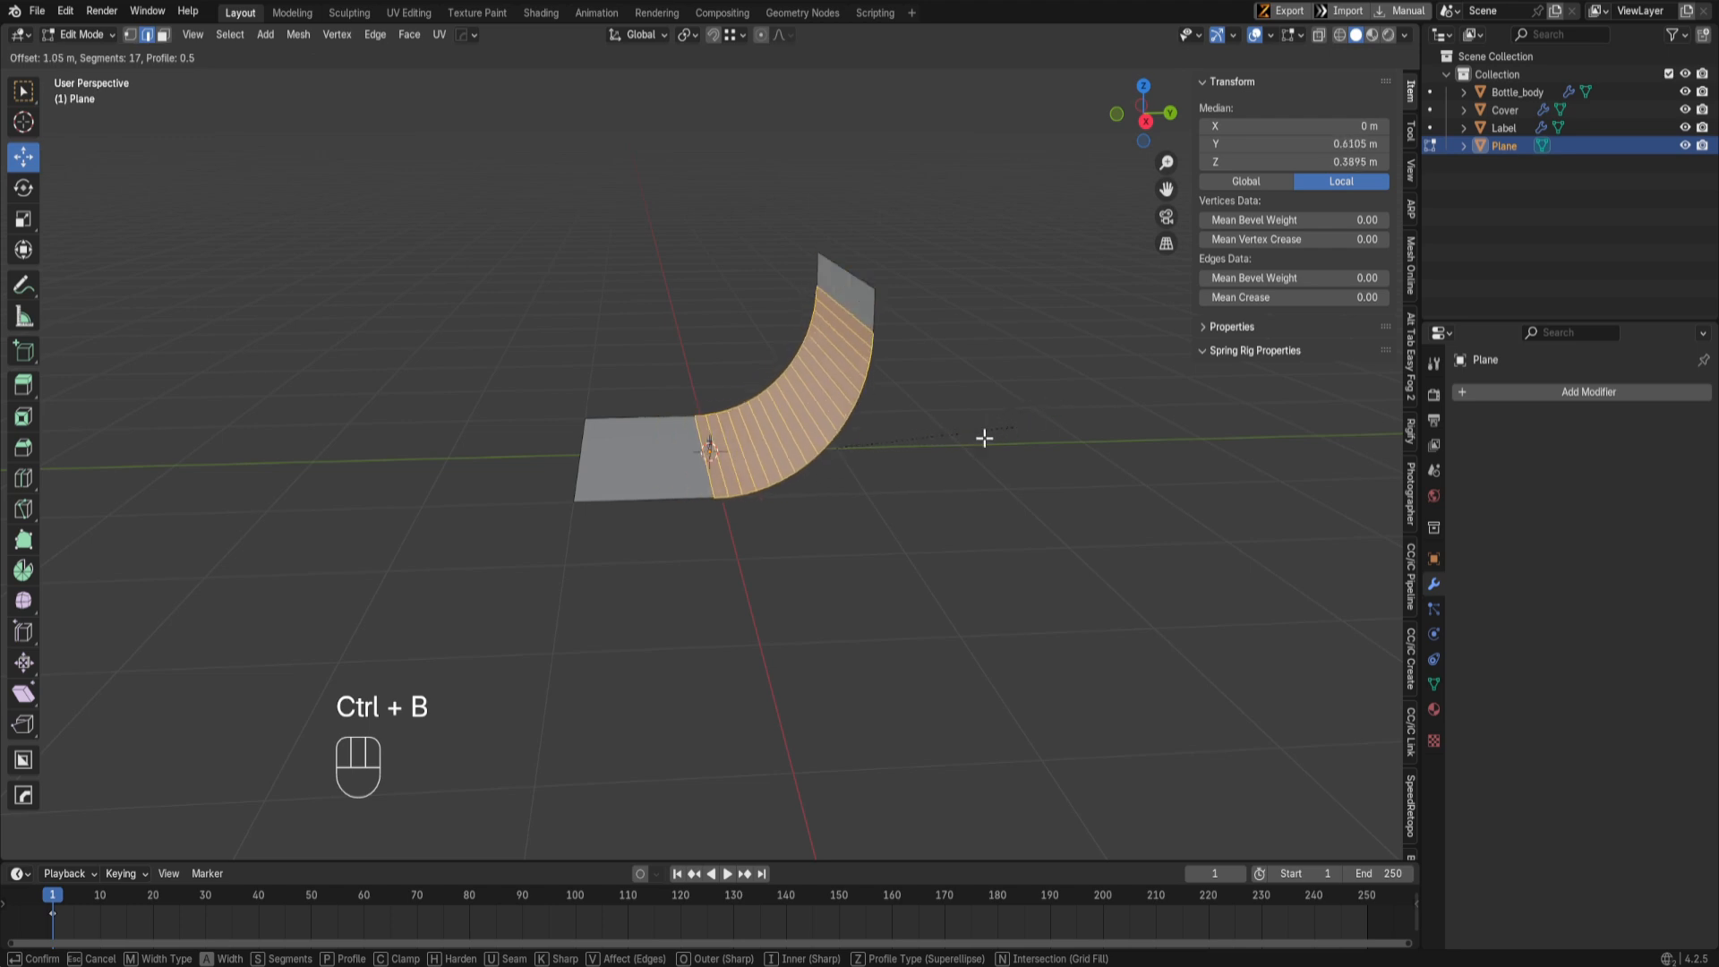
pyautogui.click(967, 430)
# Step: Return to Object Mode and shade the curved backdrop plane smooth
pyautogui.press('Tab')
pyautogui.moveTo(909, 356); pyautogui.dragTo(1030, 429, button='middle')
pyautogui.rightClick(790, 378)
pyautogui.click(775, 397)
pyautogui.scroll(5, 767, 428)
# Step: Rename the curved plane object as Backdrop
pyautogui.doubleClick(1504, 145)
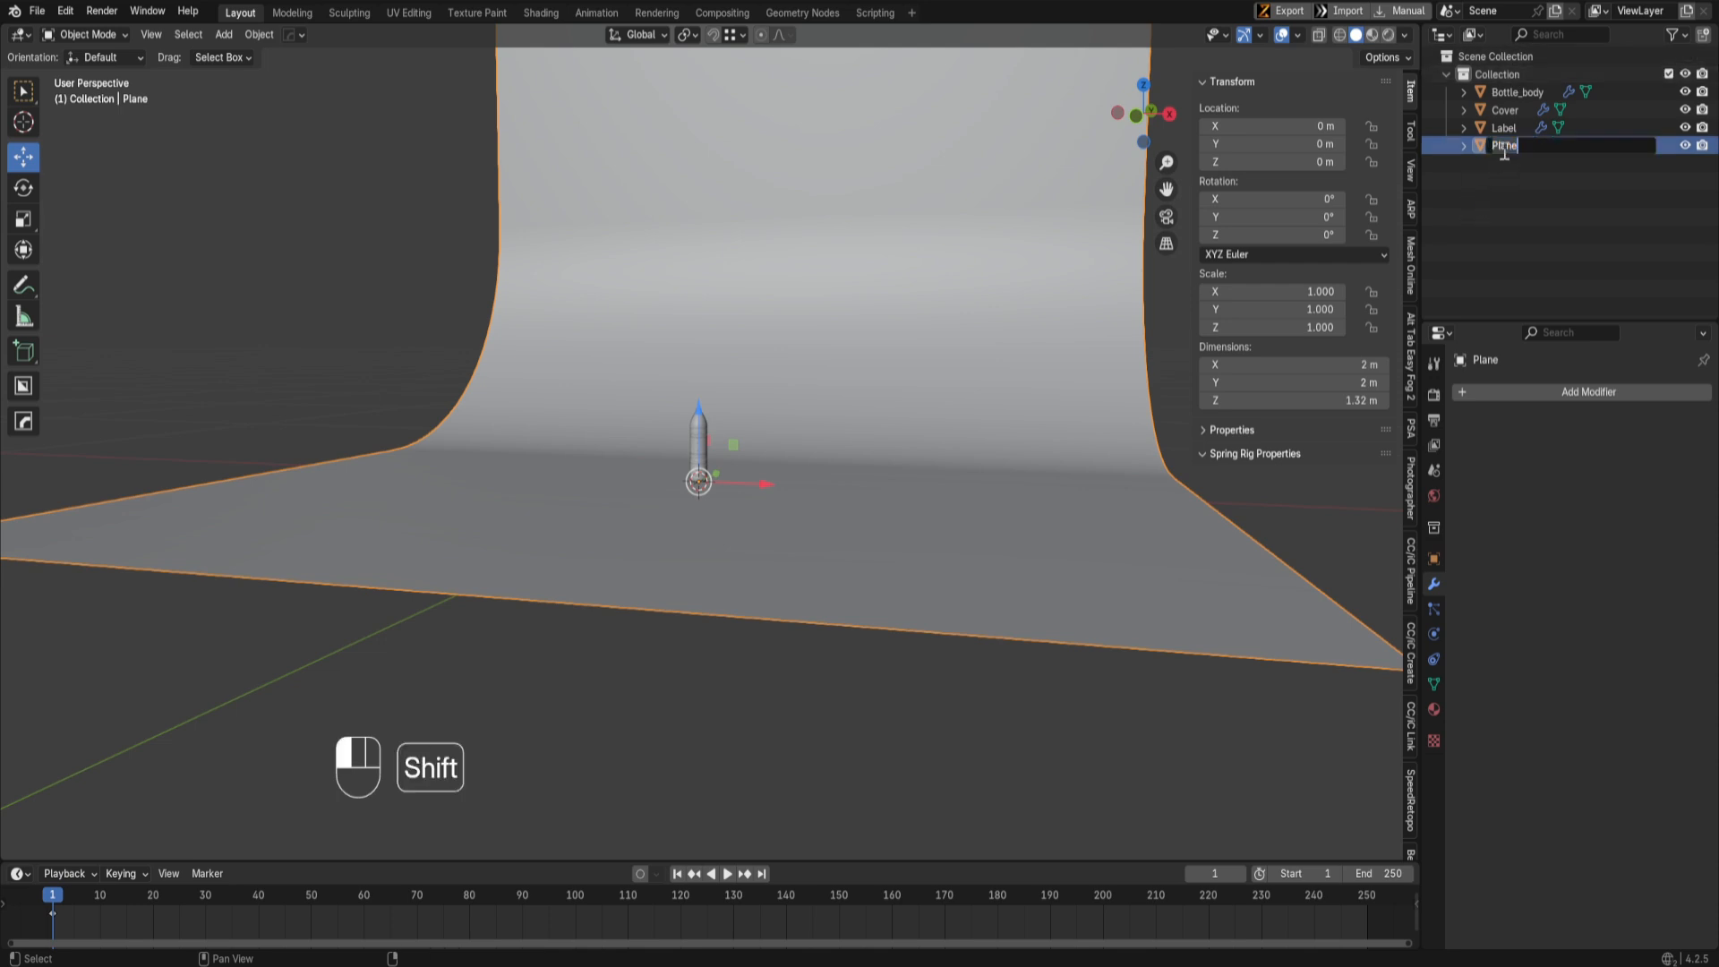
pyautogui.write('Backdro')
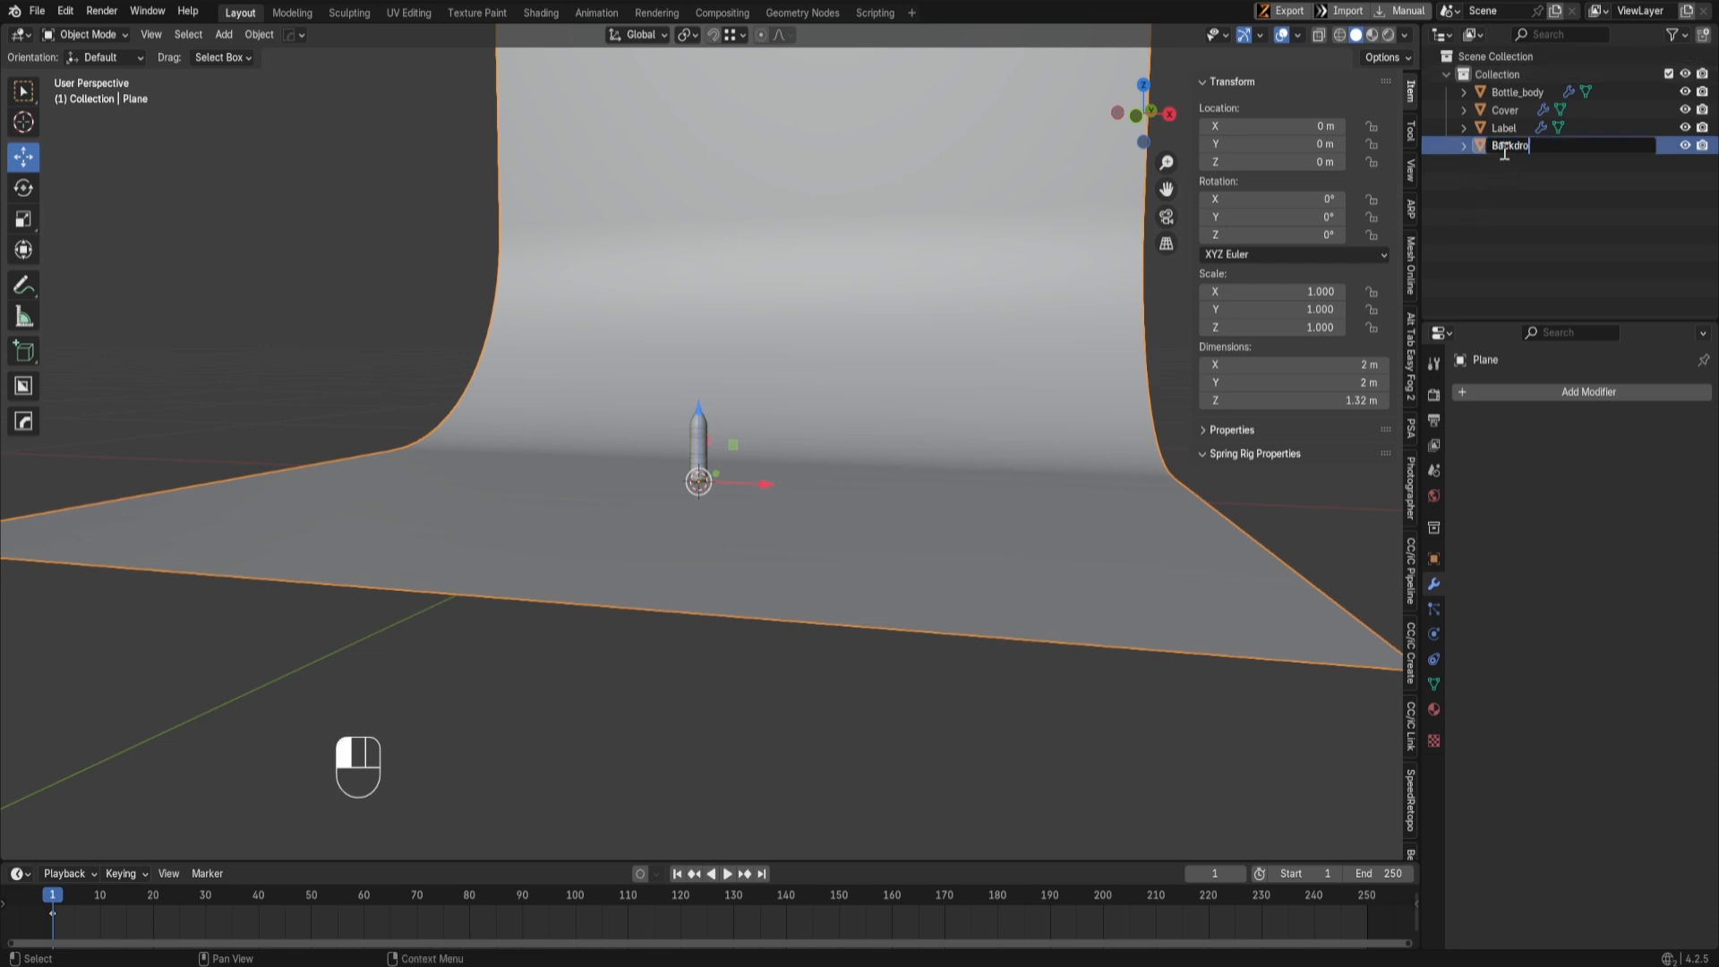
pyautogui.write('p')
pyautogui.press('Return')
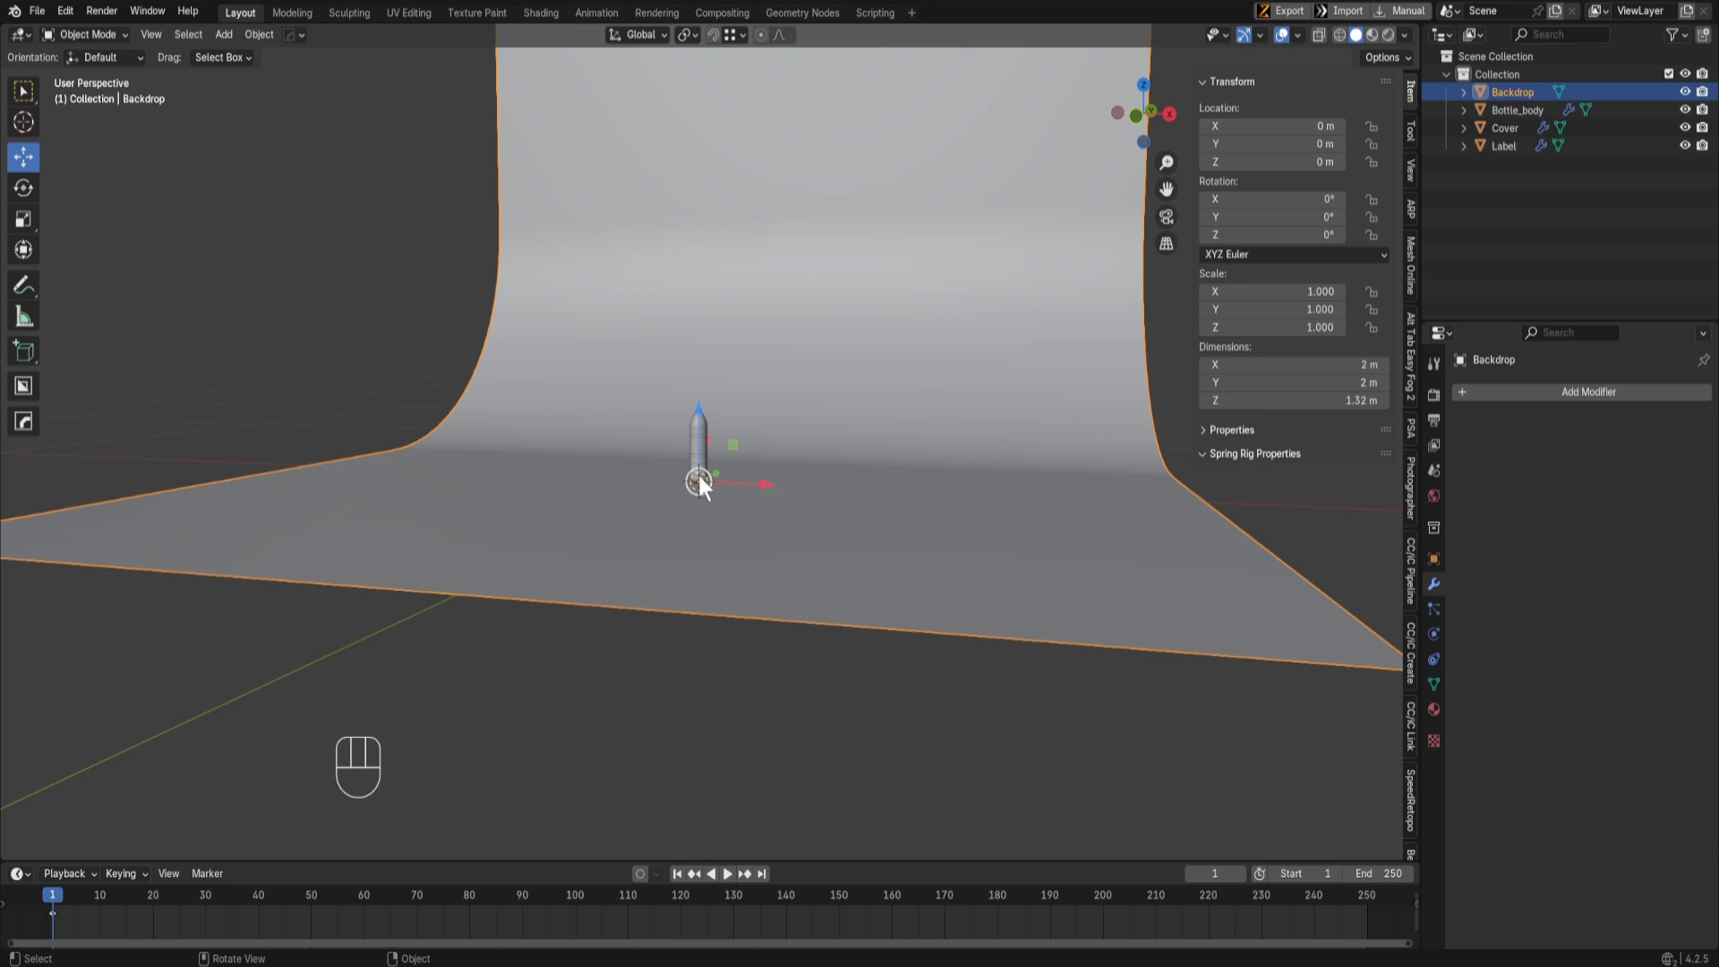
# Step: Examine how the bottle stands on the backdrop from the front in Material Preview and in Solid shading
pyautogui.scroll(8, 699, 476)
pyautogui.moveTo(699, 476)
pyautogui.mouseDown(button='middle')
pyautogui.moveTo(748, 478)
pyautogui.moveTo(632, 499)
pyautogui.moveTo(771, 504)
pyautogui.moveTo(696, 476)
pyautogui.moveTo(750, 494)
pyautogui.mouseUp(button='middle')
pyautogui.press('KP_1')
pyautogui.press('z')
pyautogui.click(733, 597)
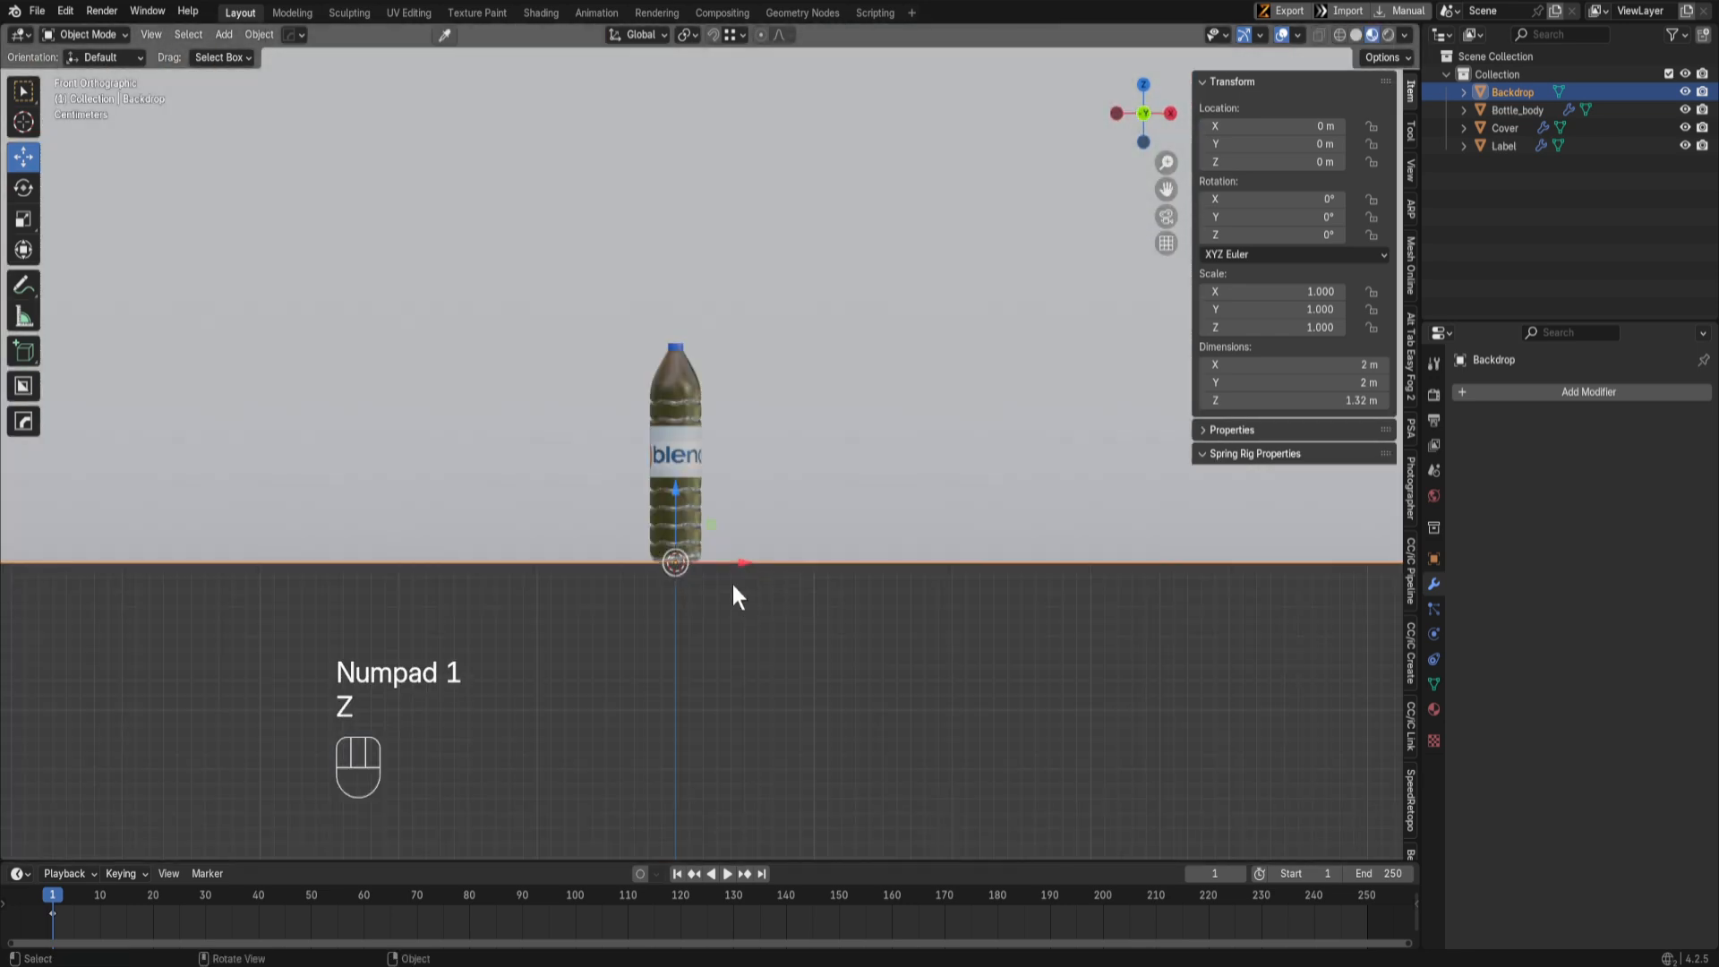
pyautogui.scroll(6, 732, 584)
pyautogui.keyDown('shift'); pyautogui.moveTo(736, 432); pyautogui.dragTo(741, 484, button='middle'); pyautogui.keyUp('shift')
pyautogui.press('z')
pyautogui.click(841, 471)
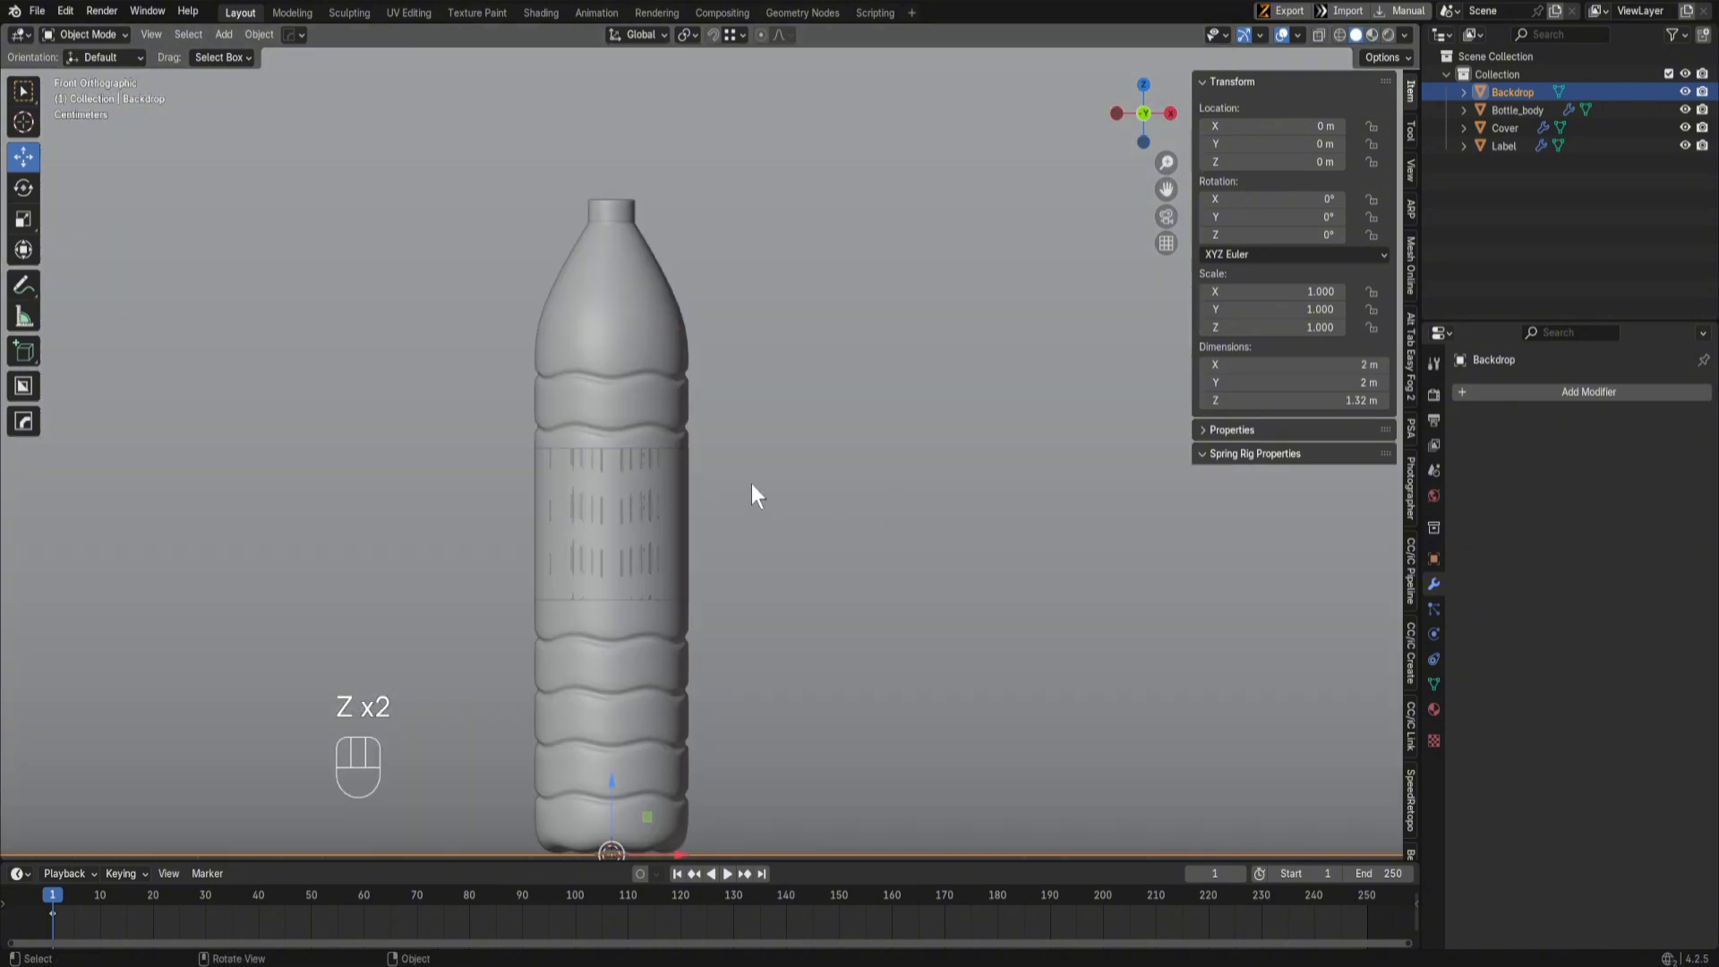
pyautogui.scroll(-5, 805, 456)
pyautogui.moveTo(860, 422); pyautogui.dragTo(894, 552, button='middle')
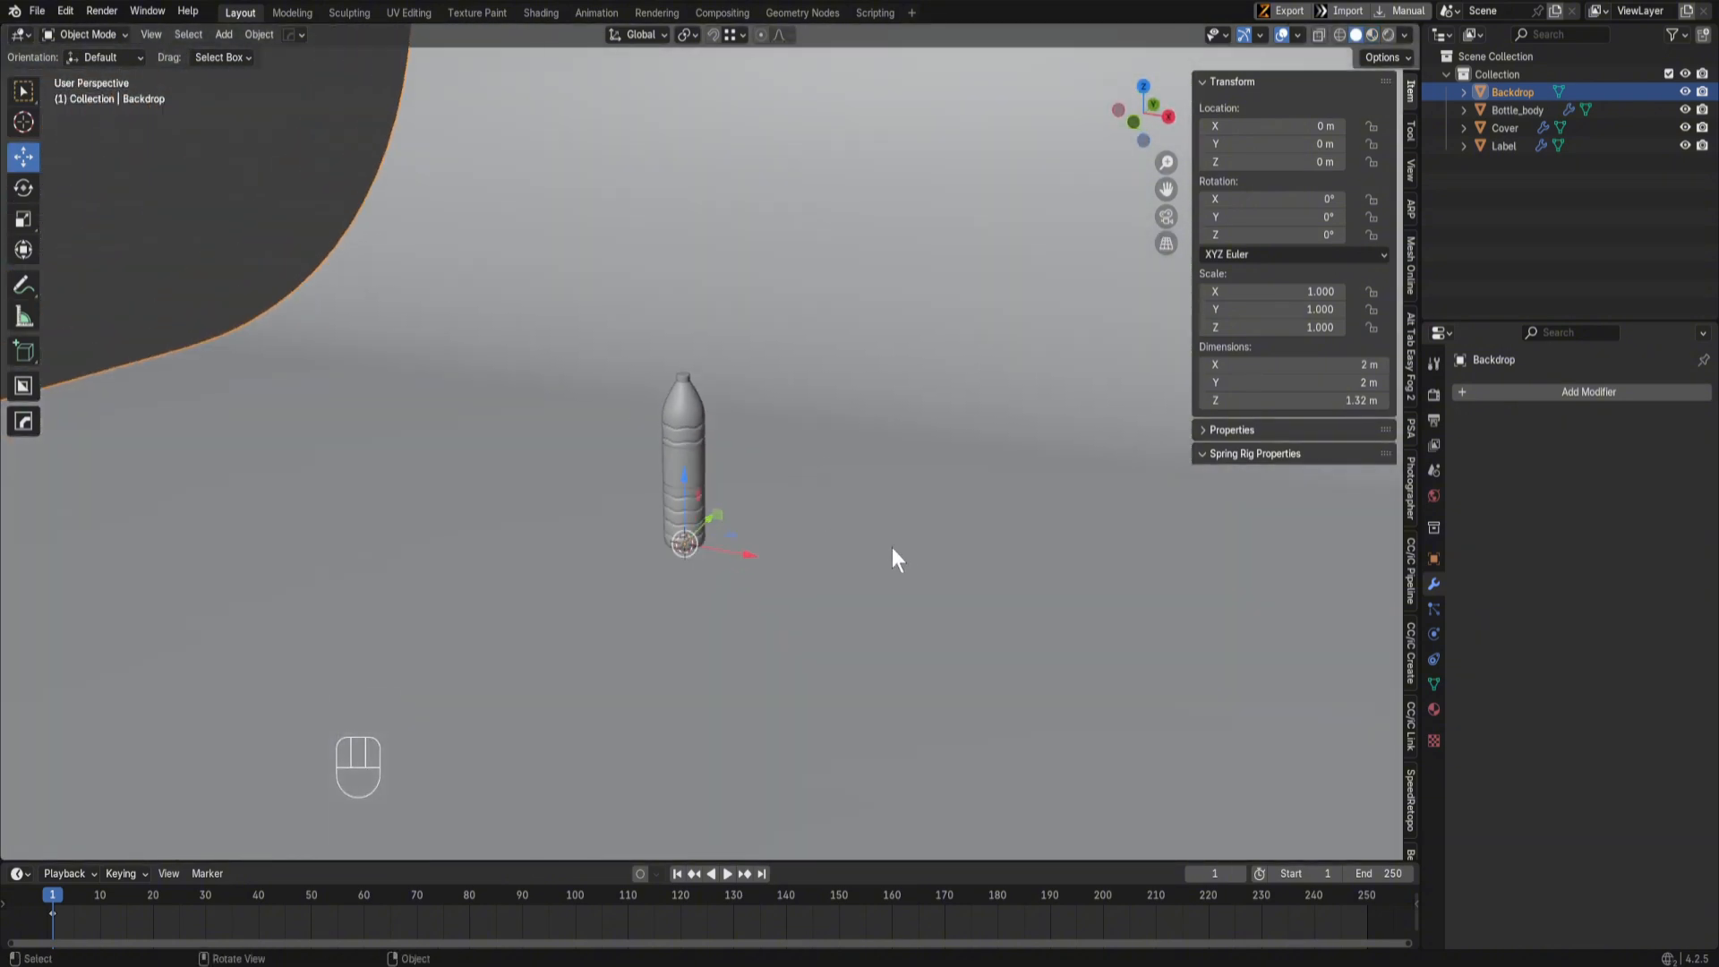
# Step: Hide the viewport sidebar, switch the viewport to Rendered shading and inspect the bottle from the front
pyautogui.press('n')
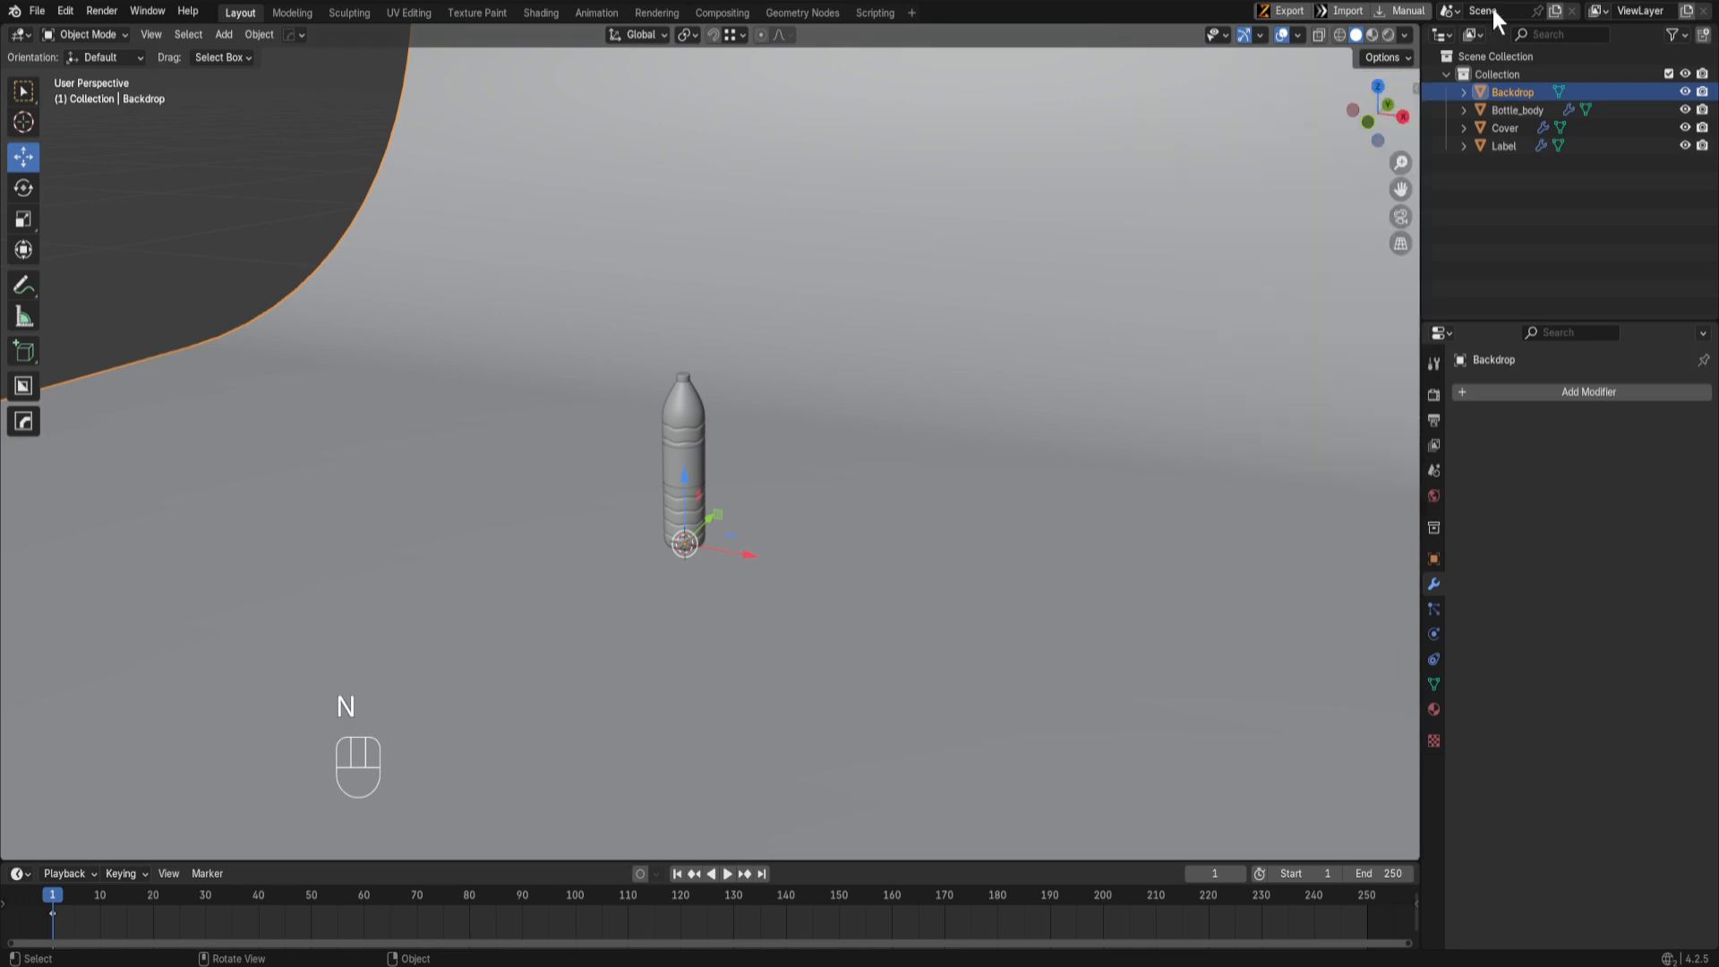
pyautogui.click(1389, 34)
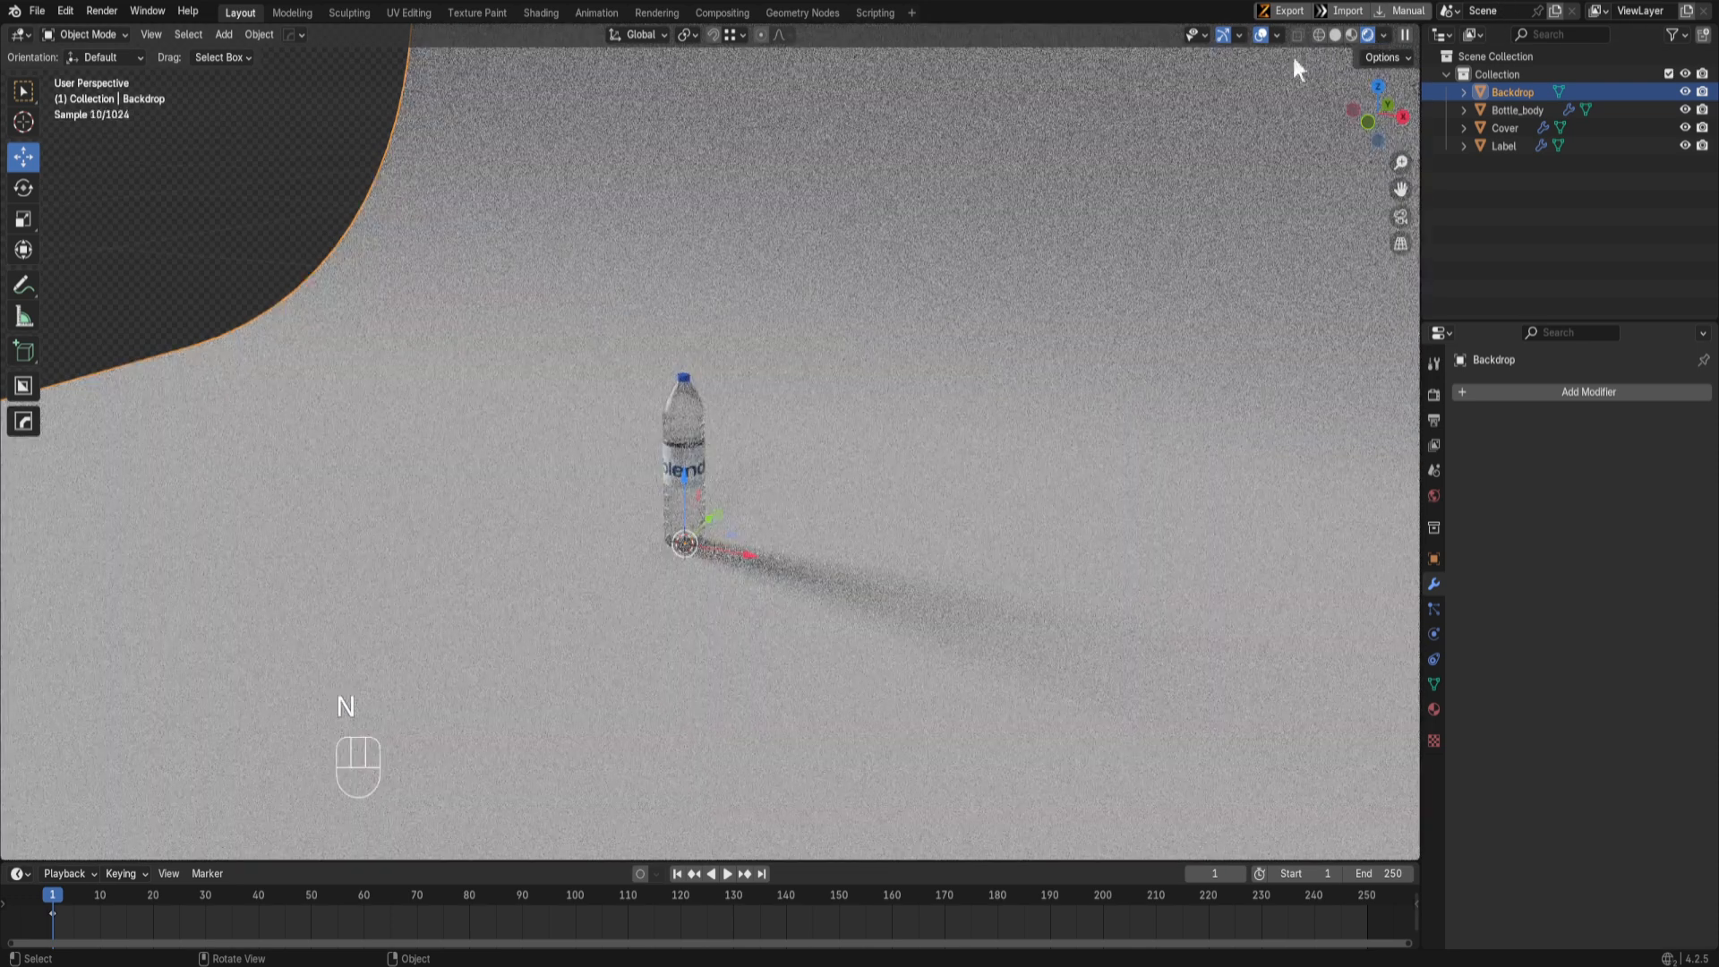
pyautogui.moveTo(627, 466); pyautogui.dragTo(659, 483, button='middle')
pyautogui.scroll(5, 684, 427)
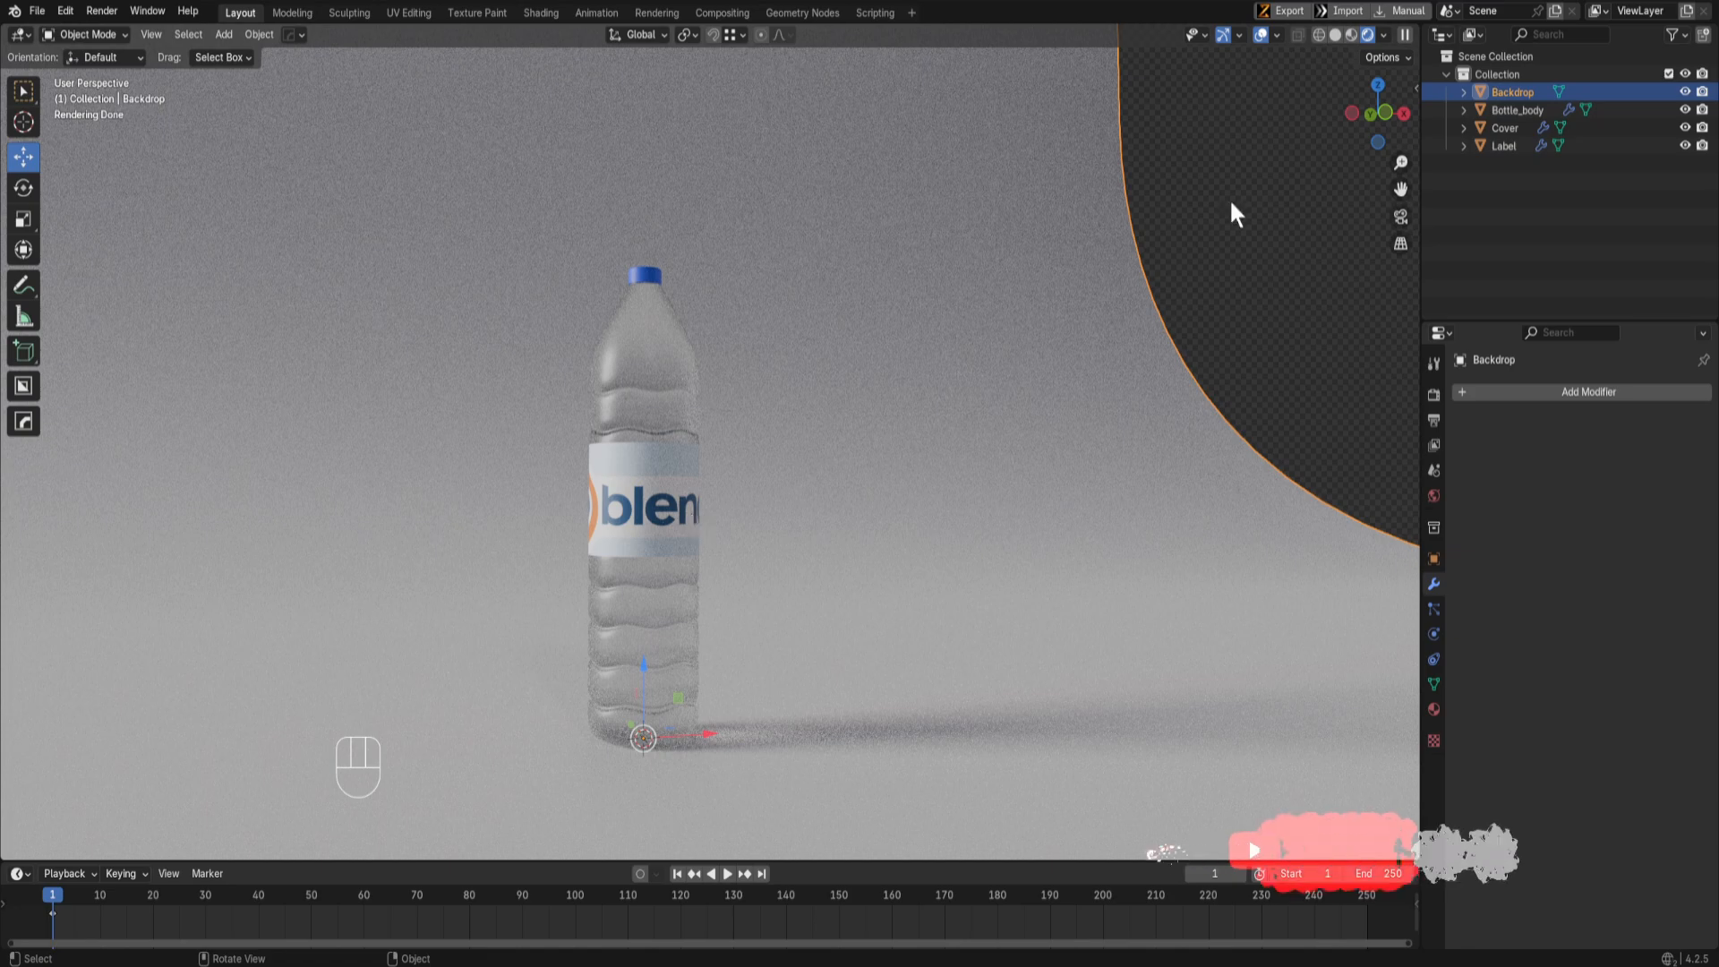
pyautogui.scroll(-3, 544, 465)
pyautogui.scroll(3, 544, 469)
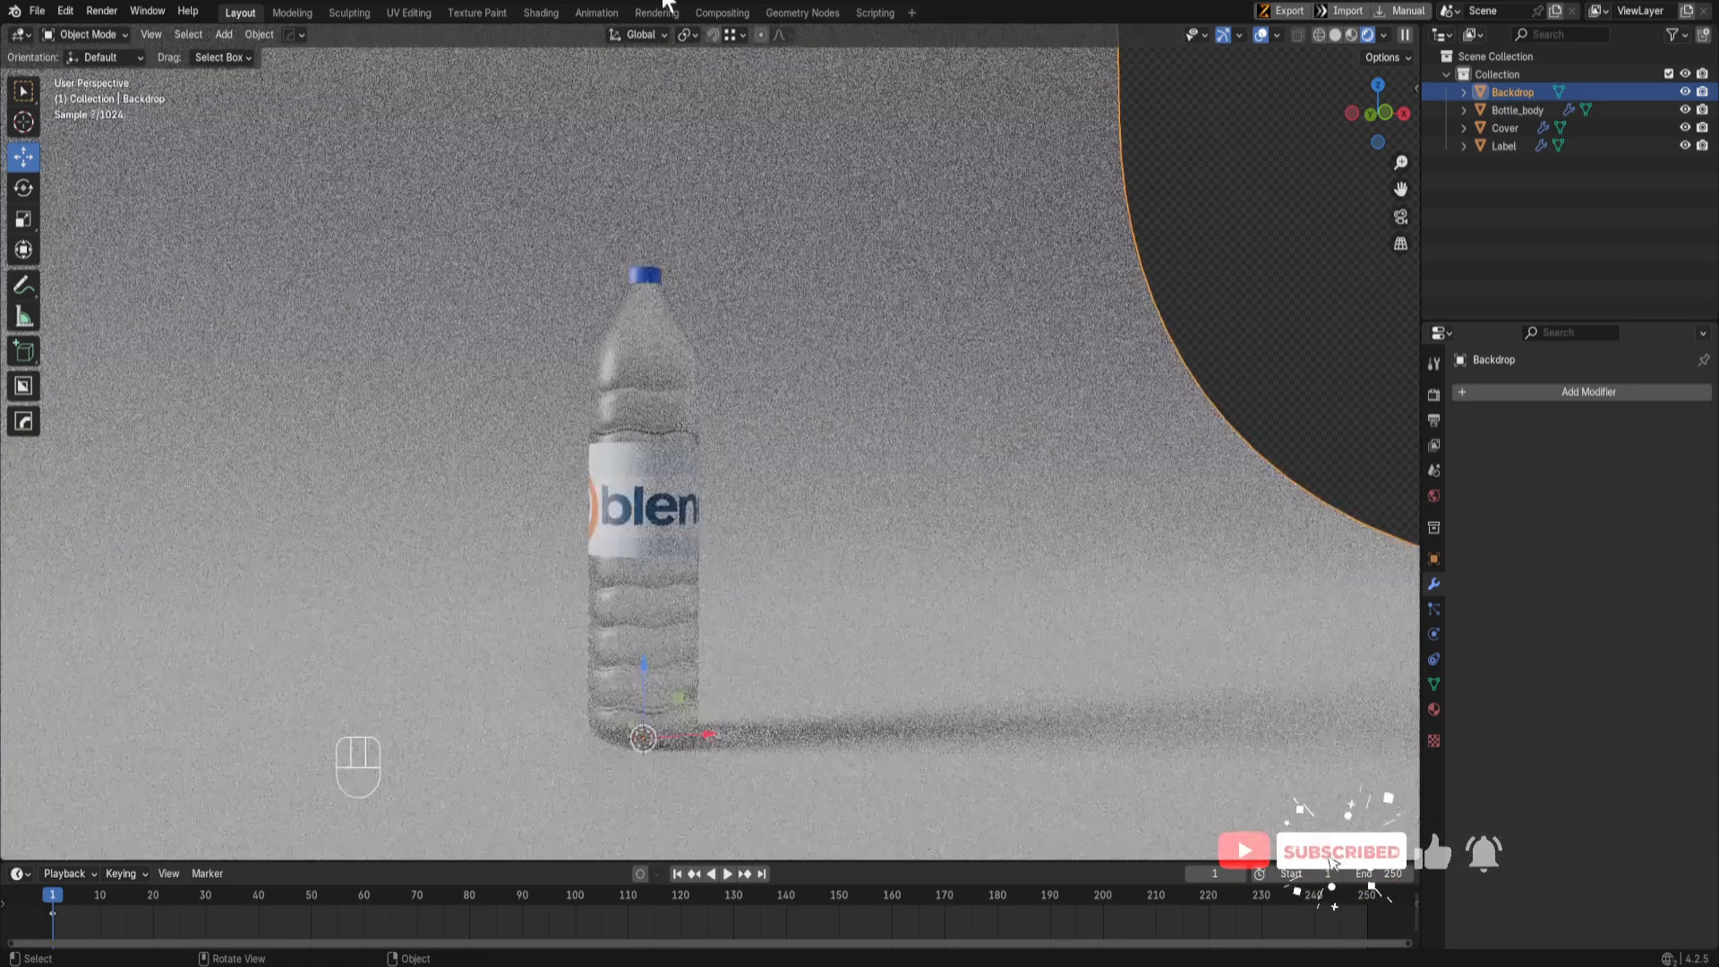
pyautogui.scroll(-2, 95, 755)
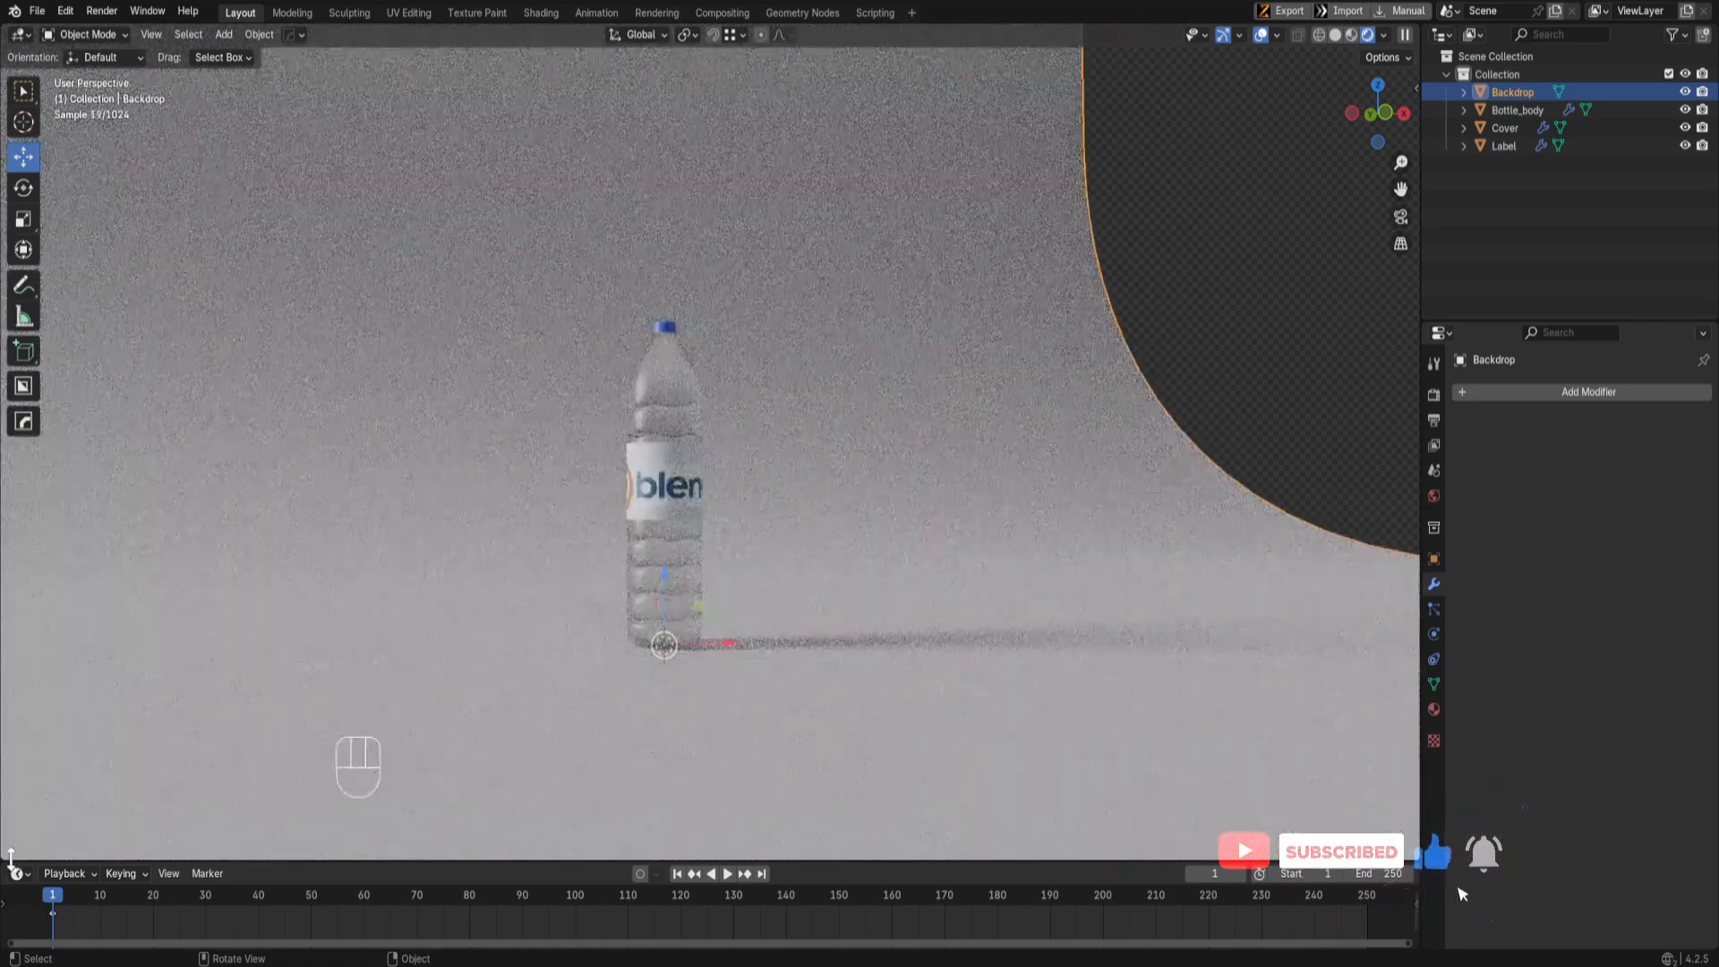
# Step: Enlarge the timeline area and turn it into a Shader Editor showing the World nodes
pyautogui.moveTo(16, 857); pyautogui.dragTo(40, 476)
pyautogui.click(20, 486)
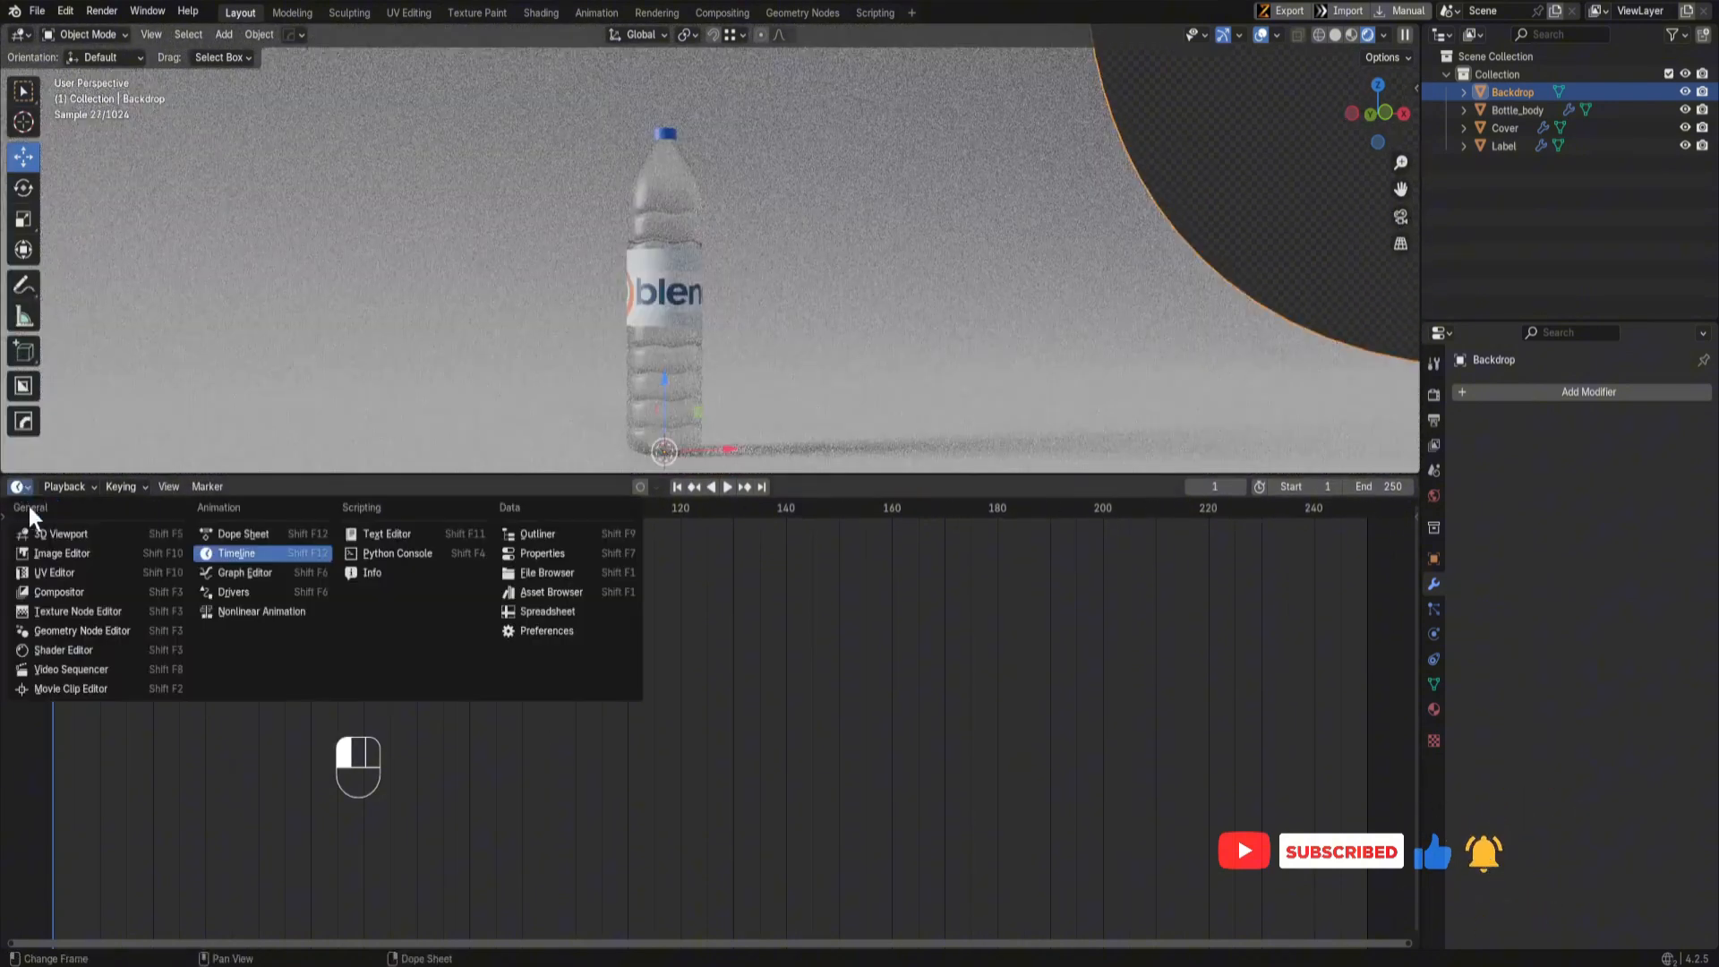
pyautogui.click(57, 652)
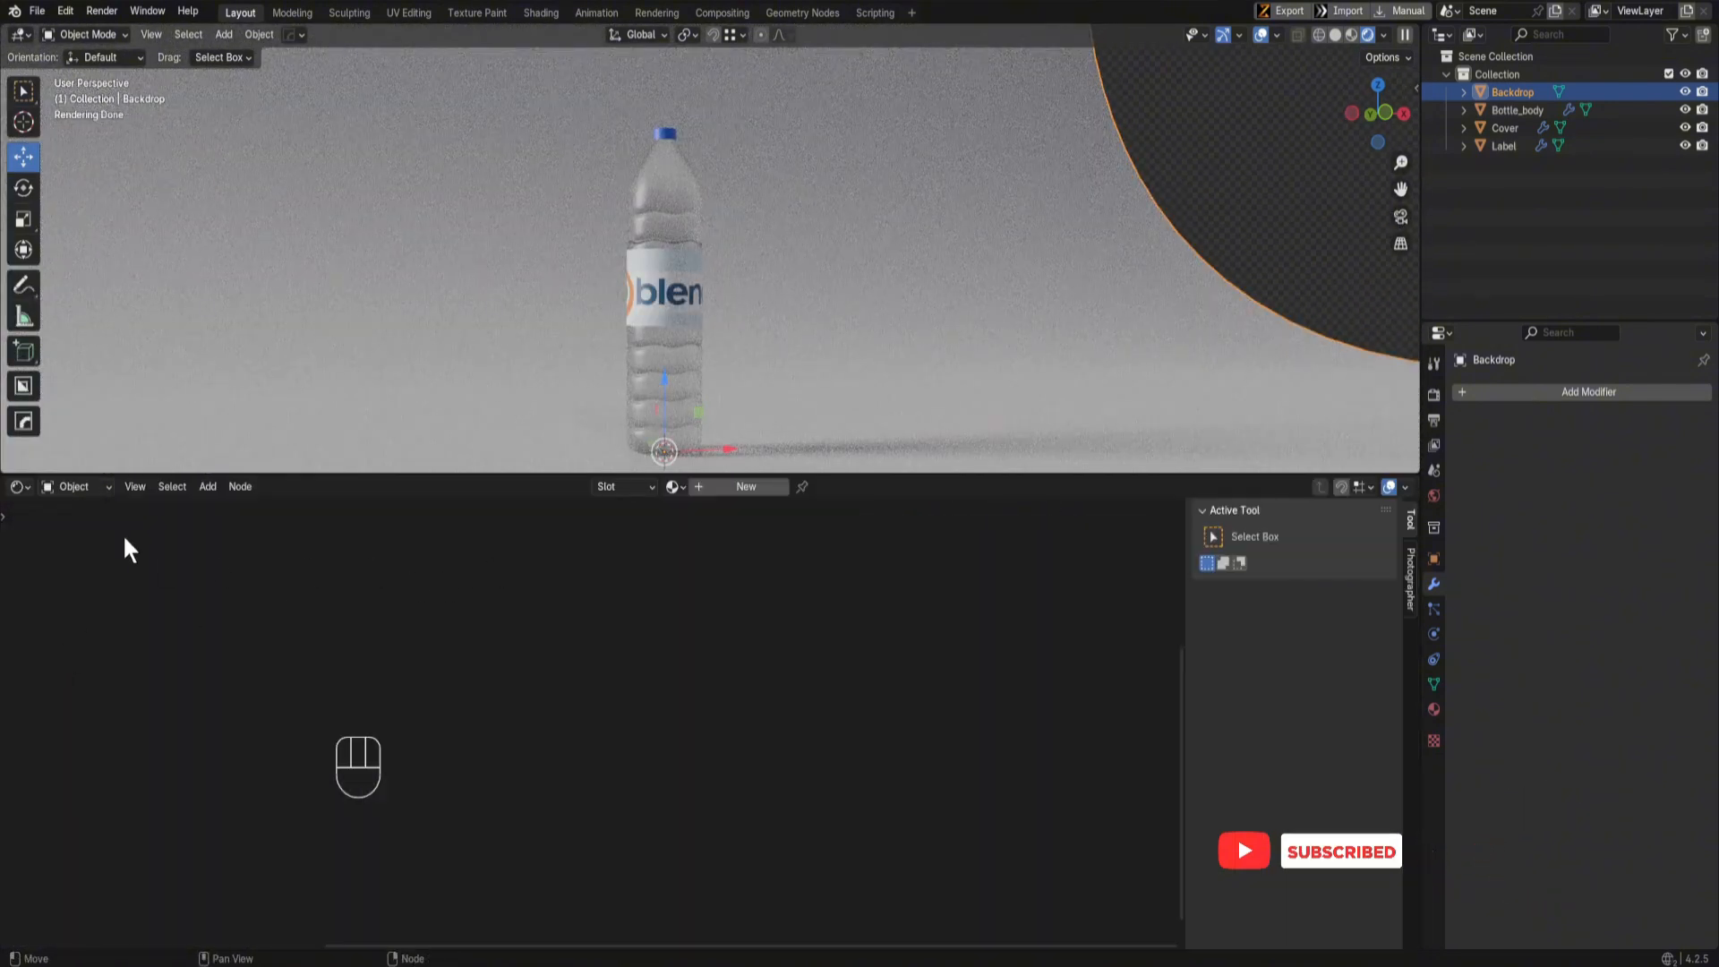
pyautogui.click(77, 486)
pyautogui.click(87, 550)
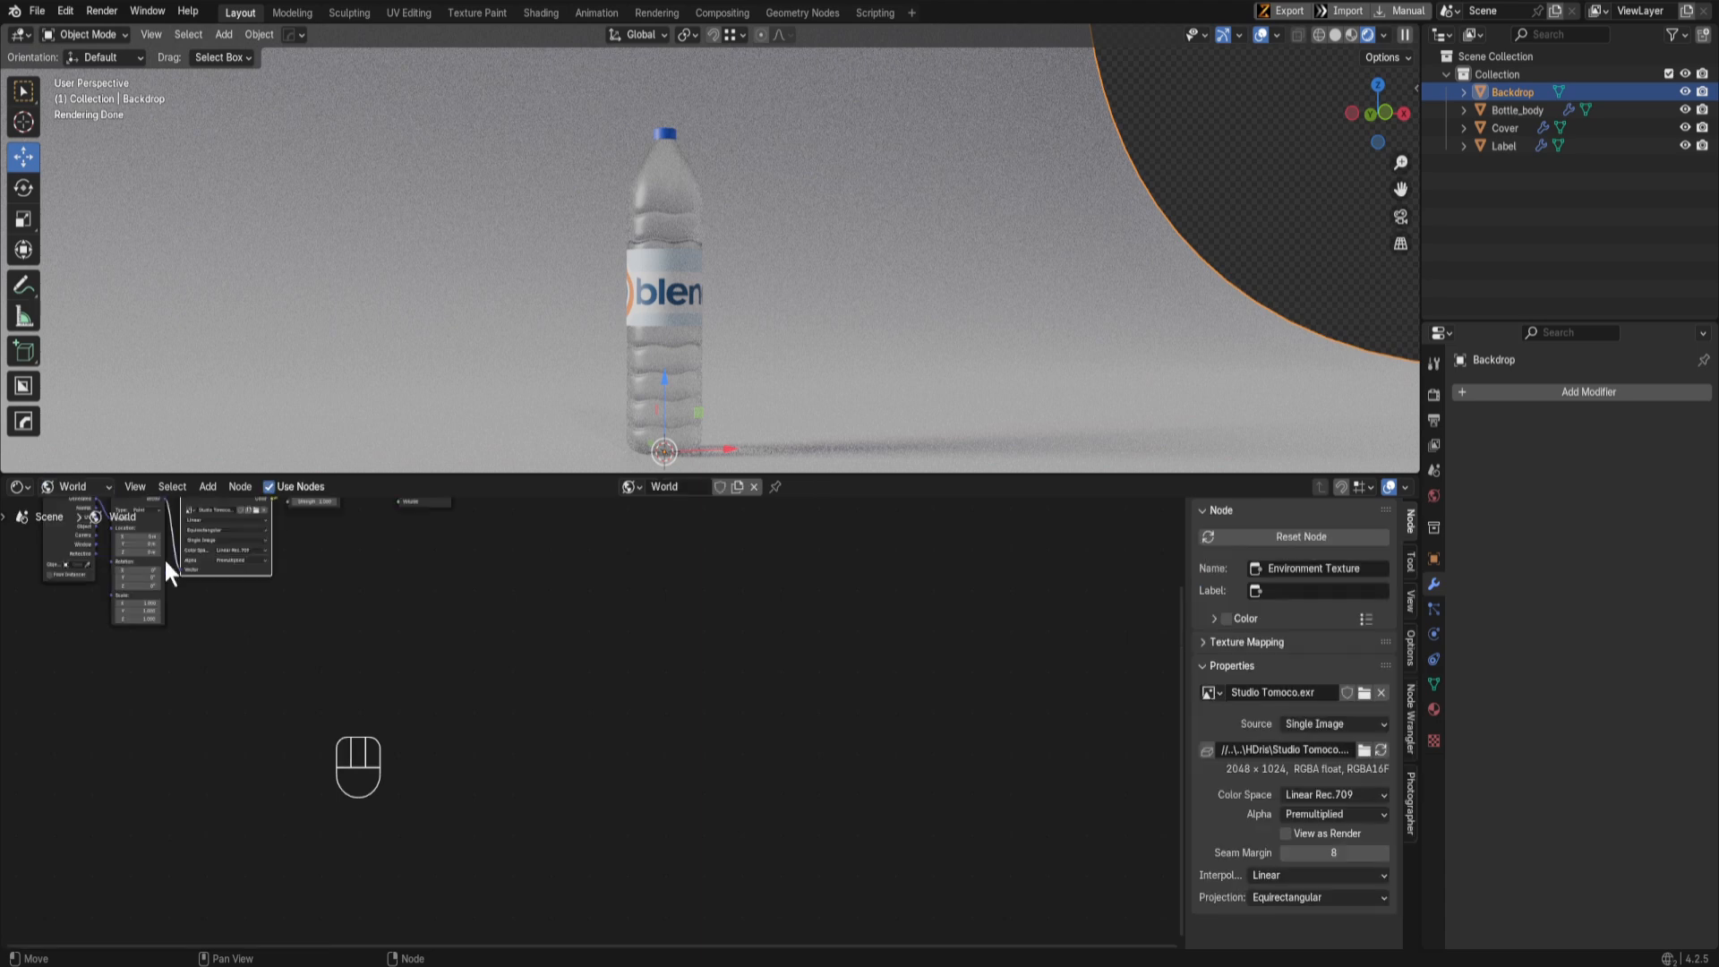
pyautogui.scroll(8, 401, 691)
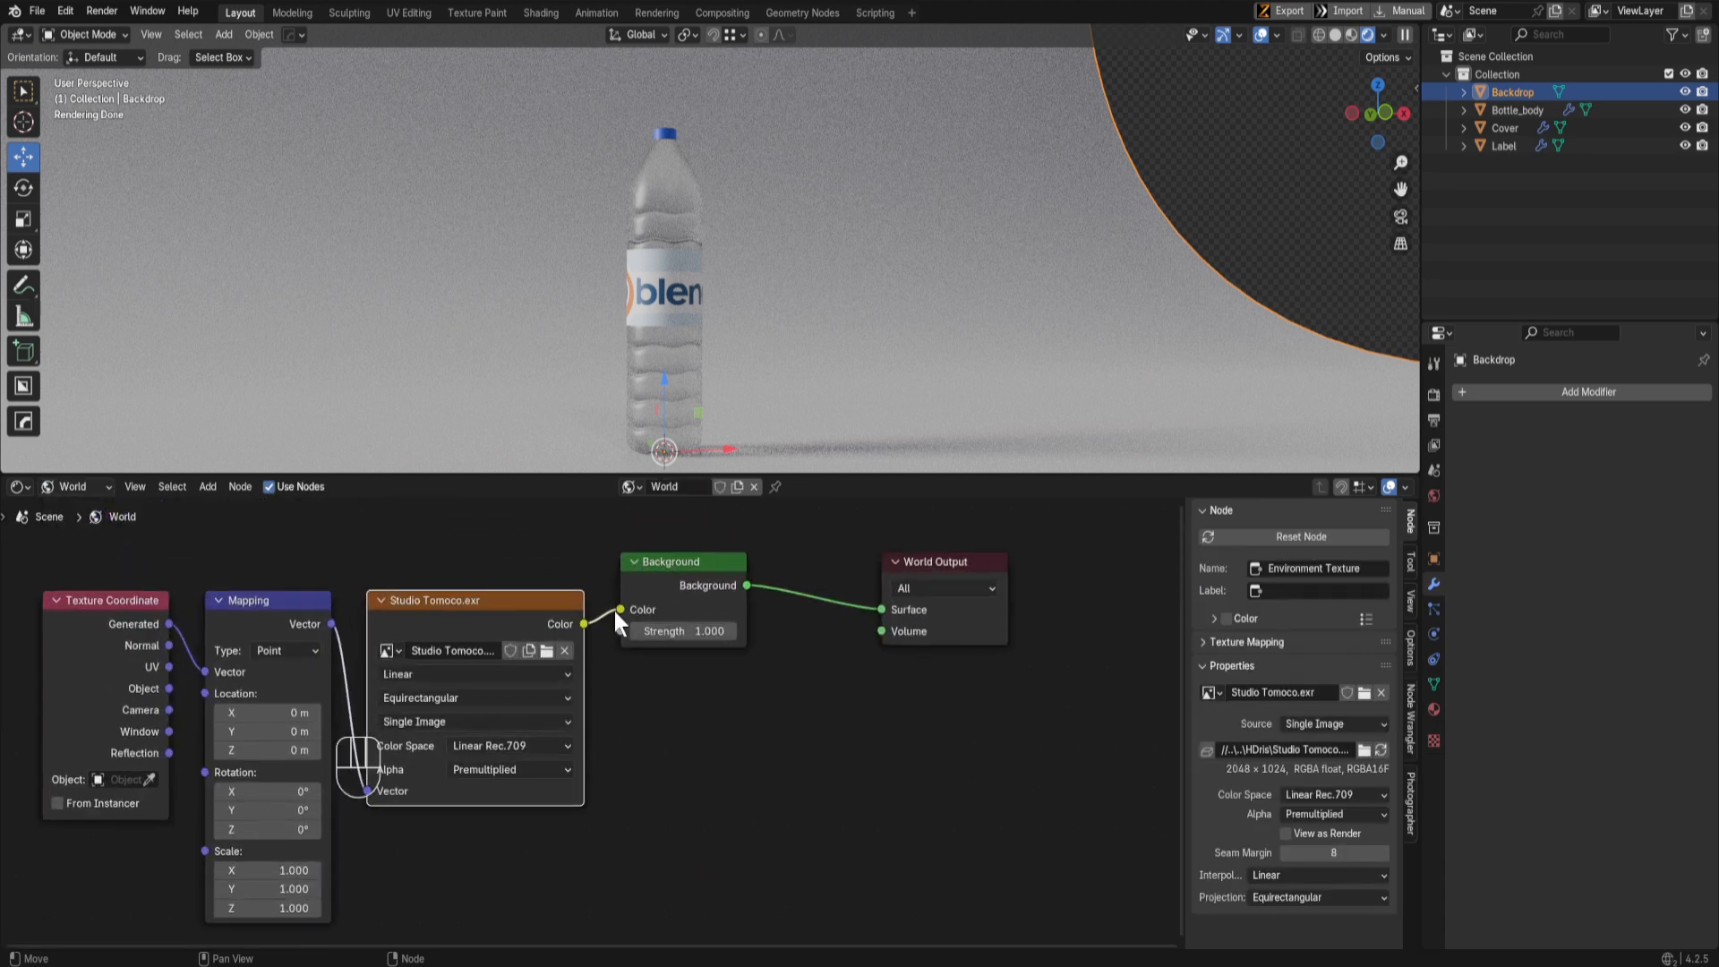
# Step: Unlink the Studio Tomoco.exr texture from the Background color to view the scene without it, and reconnect it
pyautogui.moveTo(618, 611); pyautogui.dragTo(630, 573)
pyautogui.moveTo(768, 288); pyautogui.dragTo(661, 292, button='middle')
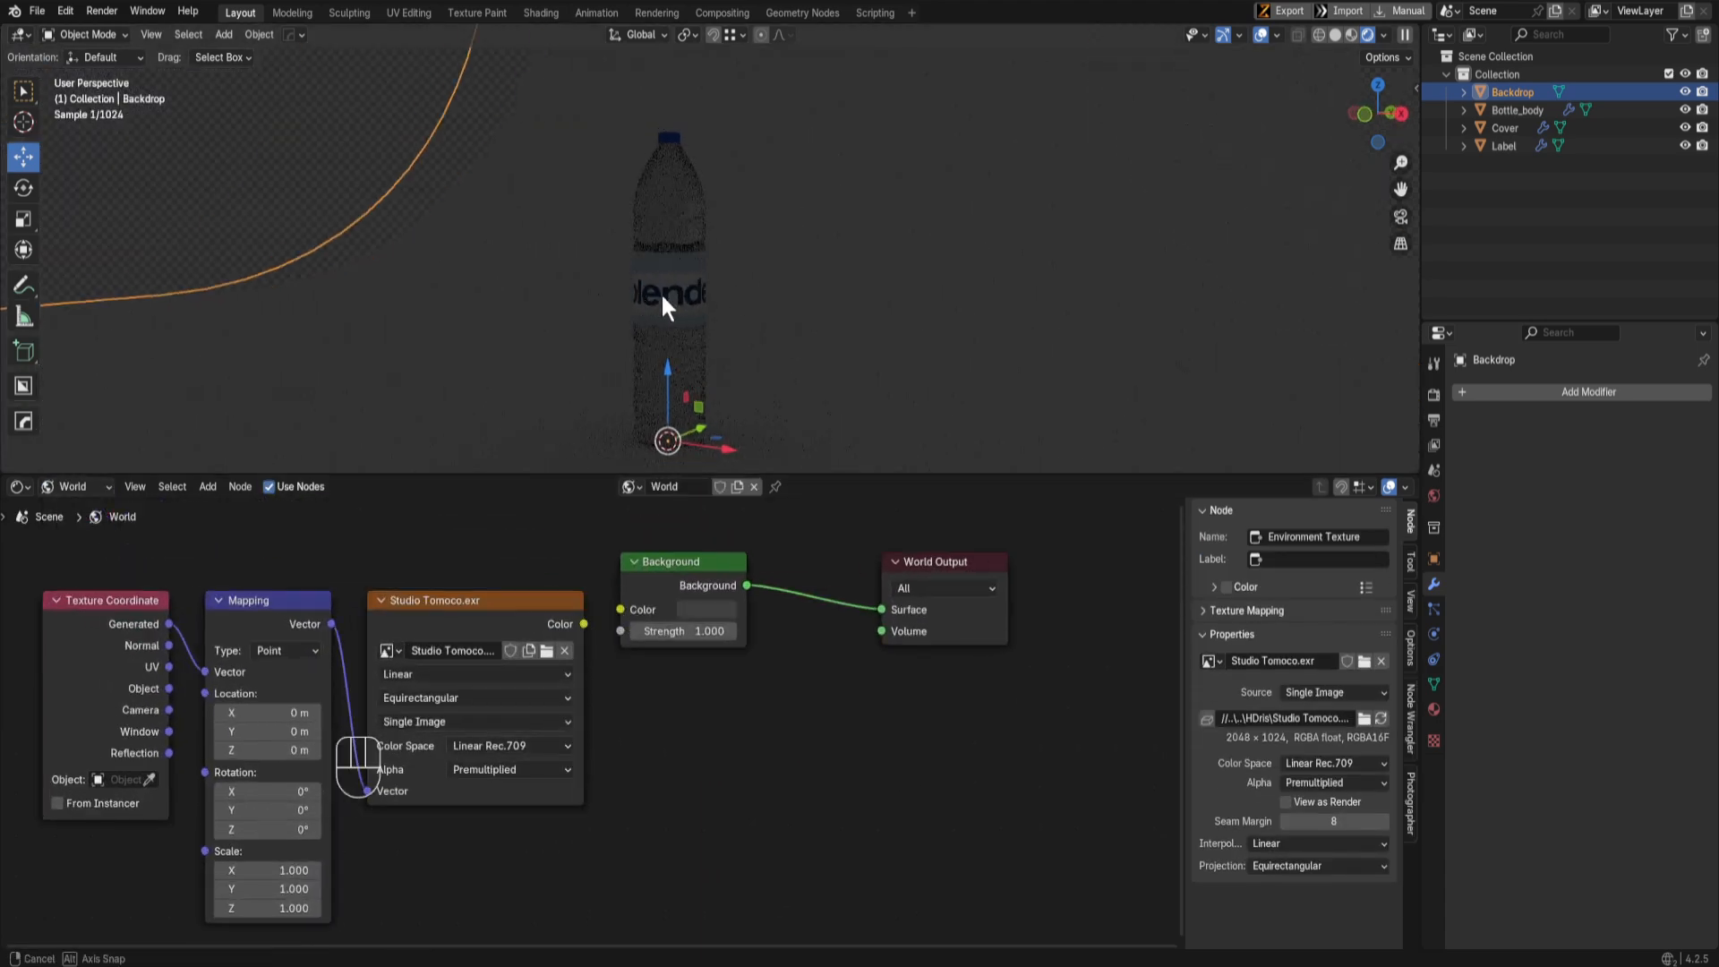
pyautogui.moveTo(584, 624); pyautogui.dragTo(628, 600)
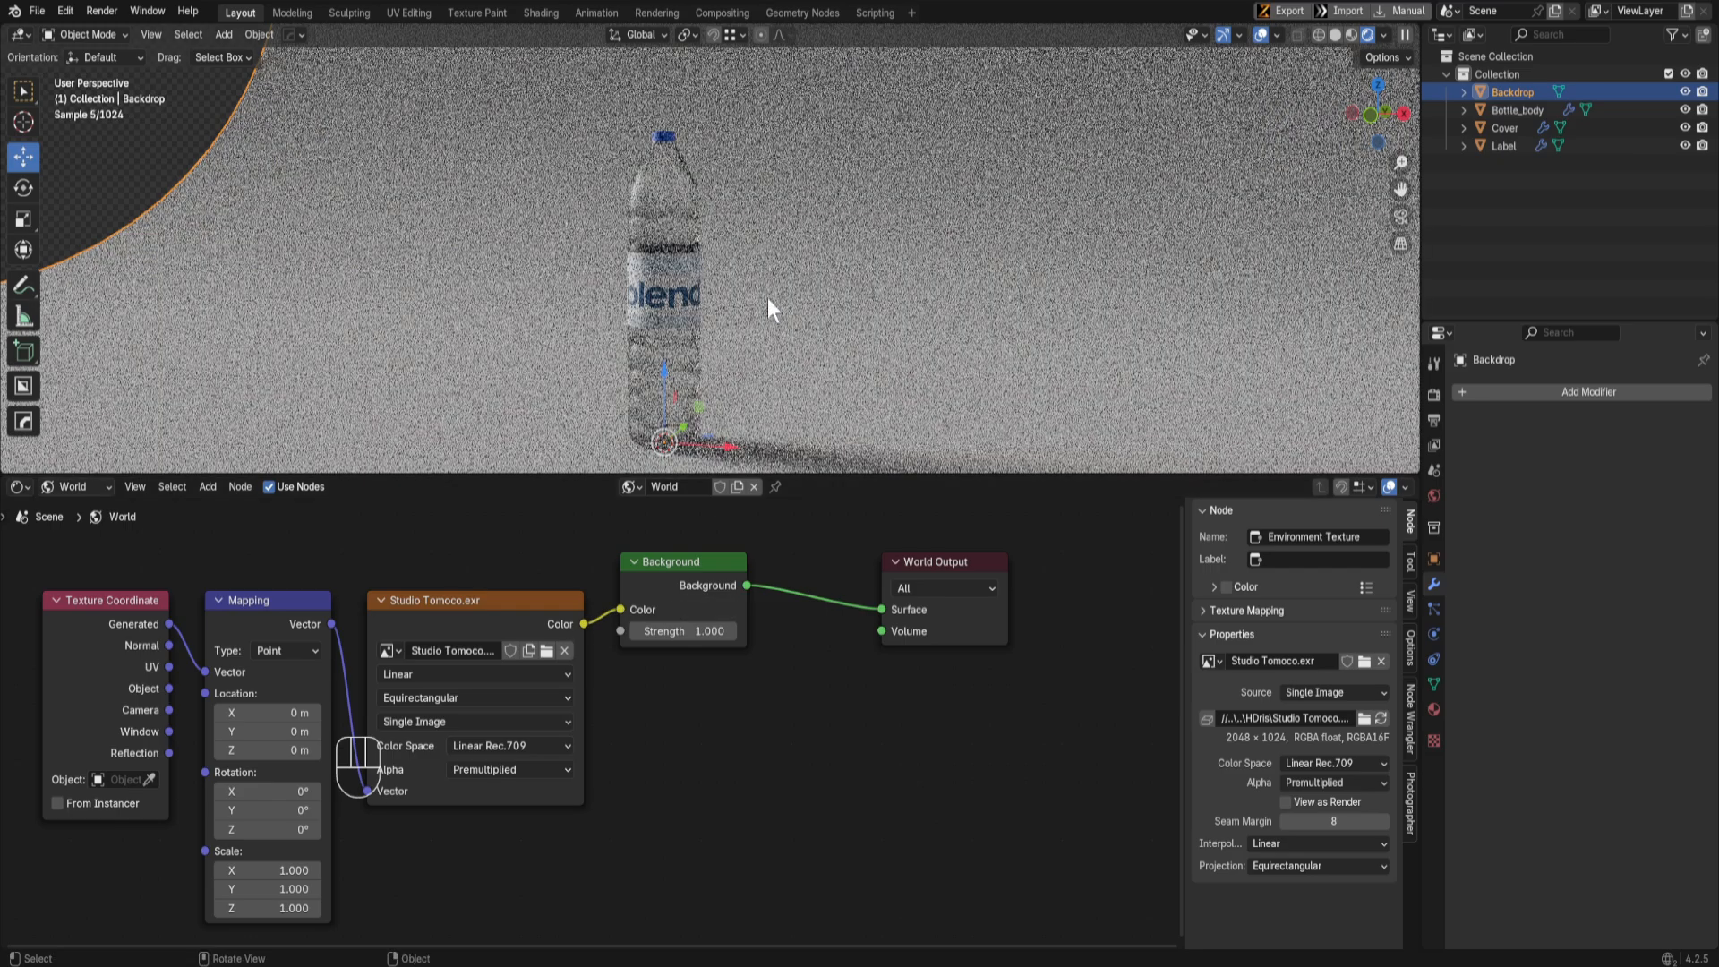
# Step: Enlarge the 3D viewport over the node editor and inspect the bottle in the rendered environment light
pyautogui.scroll(4, 688, 285)
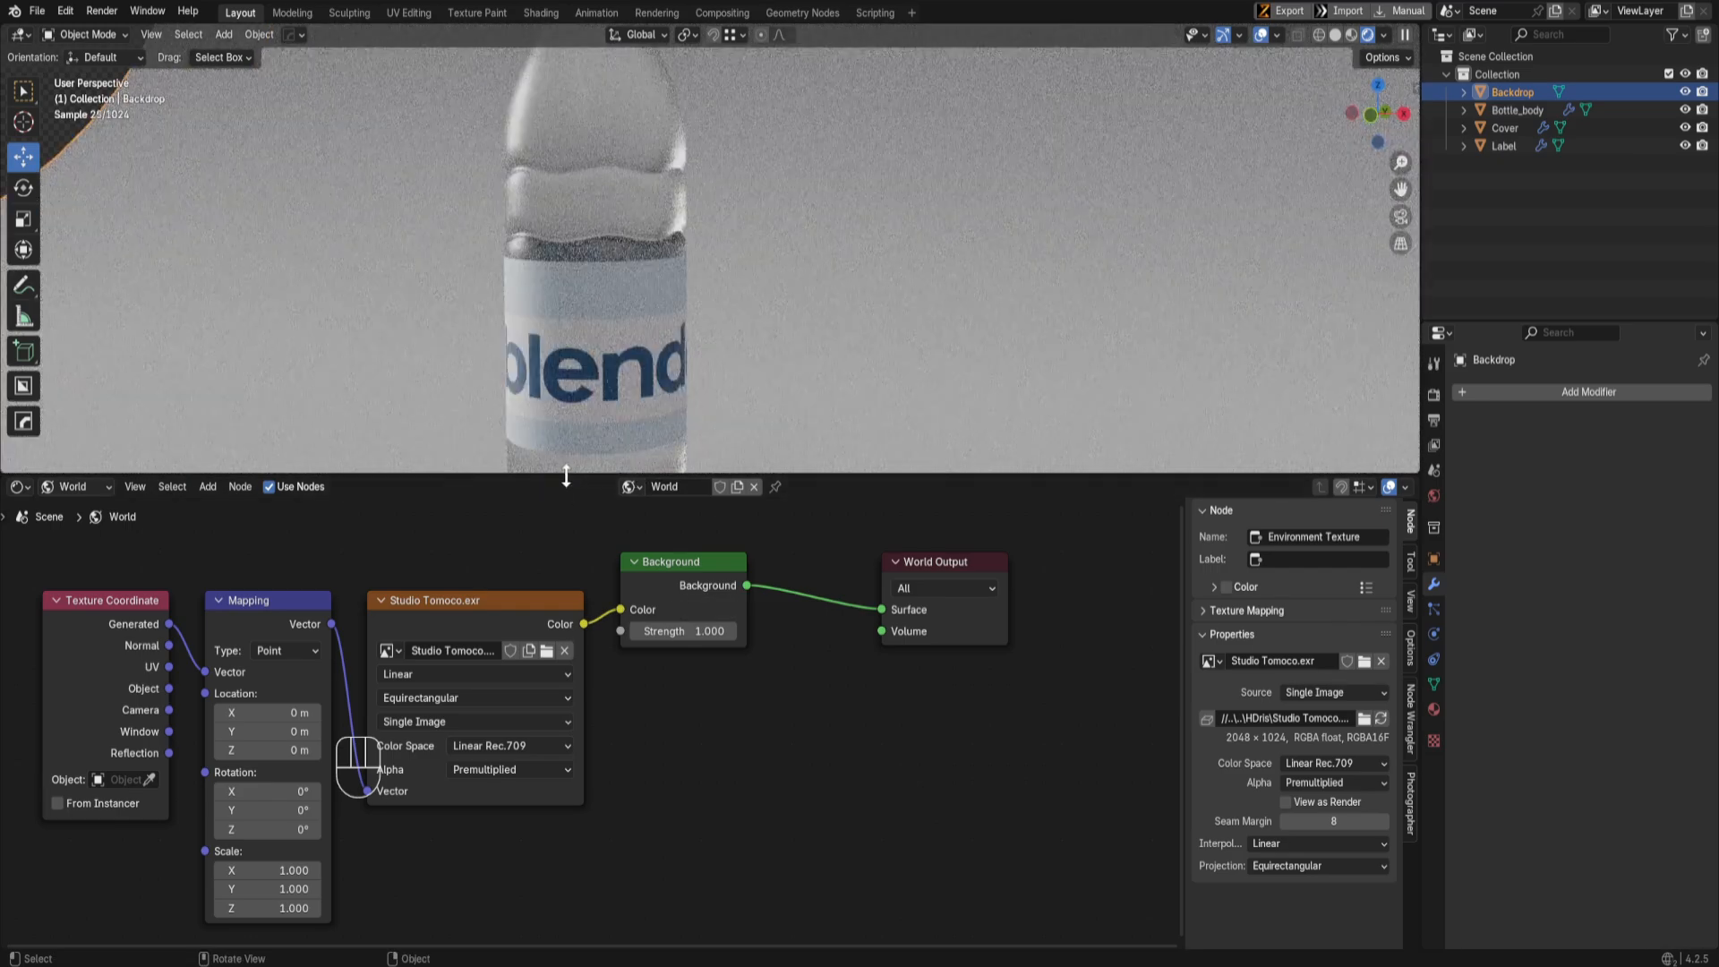
pyautogui.moveTo(568, 475); pyautogui.dragTo(611, 795)
pyautogui.scroll(-5, 658, 502)
pyautogui.scroll(4, 658, 501)
pyautogui.moveTo(658, 501)
pyautogui.mouseDown(button='middle')
pyautogui.moveTo(542, 486)
pyautogui.moveTo(858, 497)
pyautogui.moveTo(654, 468)
pyautogui.moveTo(689, 501)
pyautogui.mouseUp(button='middle')
pyautogui.scroll(-2, 654, 499)
pyautogui.scroll(1, 791, 862)
pyautogui.moveTo(754, 871); pyautogui.dragTo(782, 944, button='middle')
pyautogui.scroll(-4, 799, 910)
pyautogui.scroll(4, 752, 915)
# Step: Set the strength of the world's Background node to 0.7
pyautogui.click(745, 884)
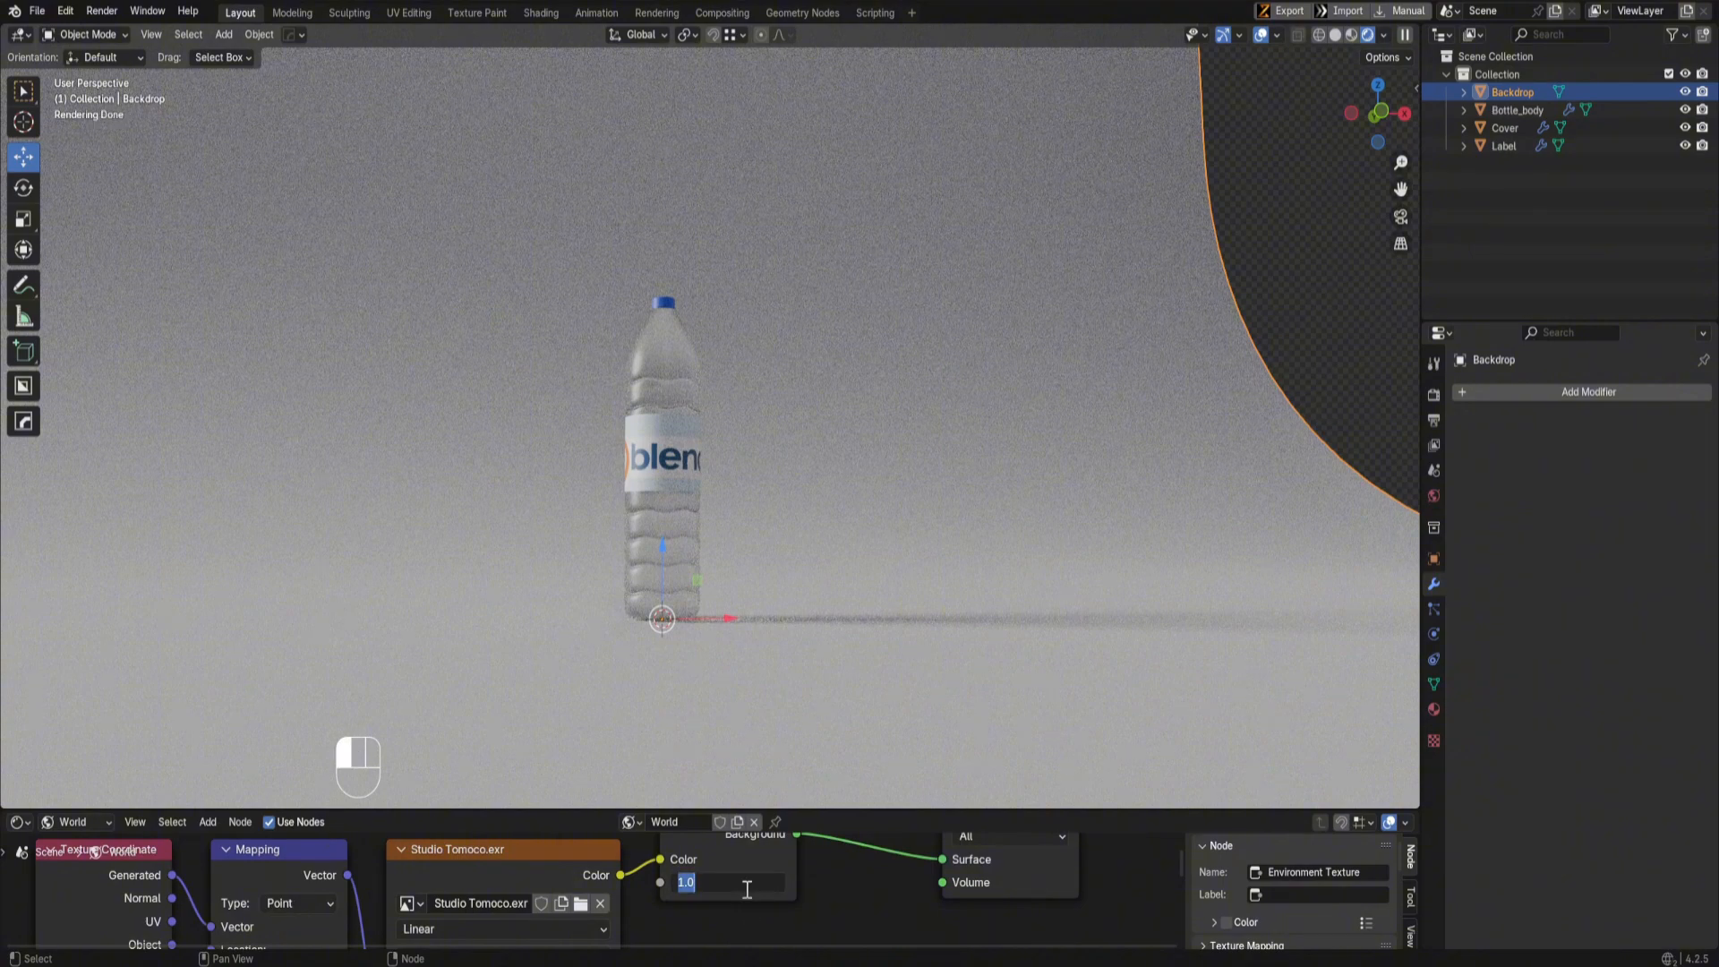
pyautogui.write('.5')
pyautogui.press('Return')
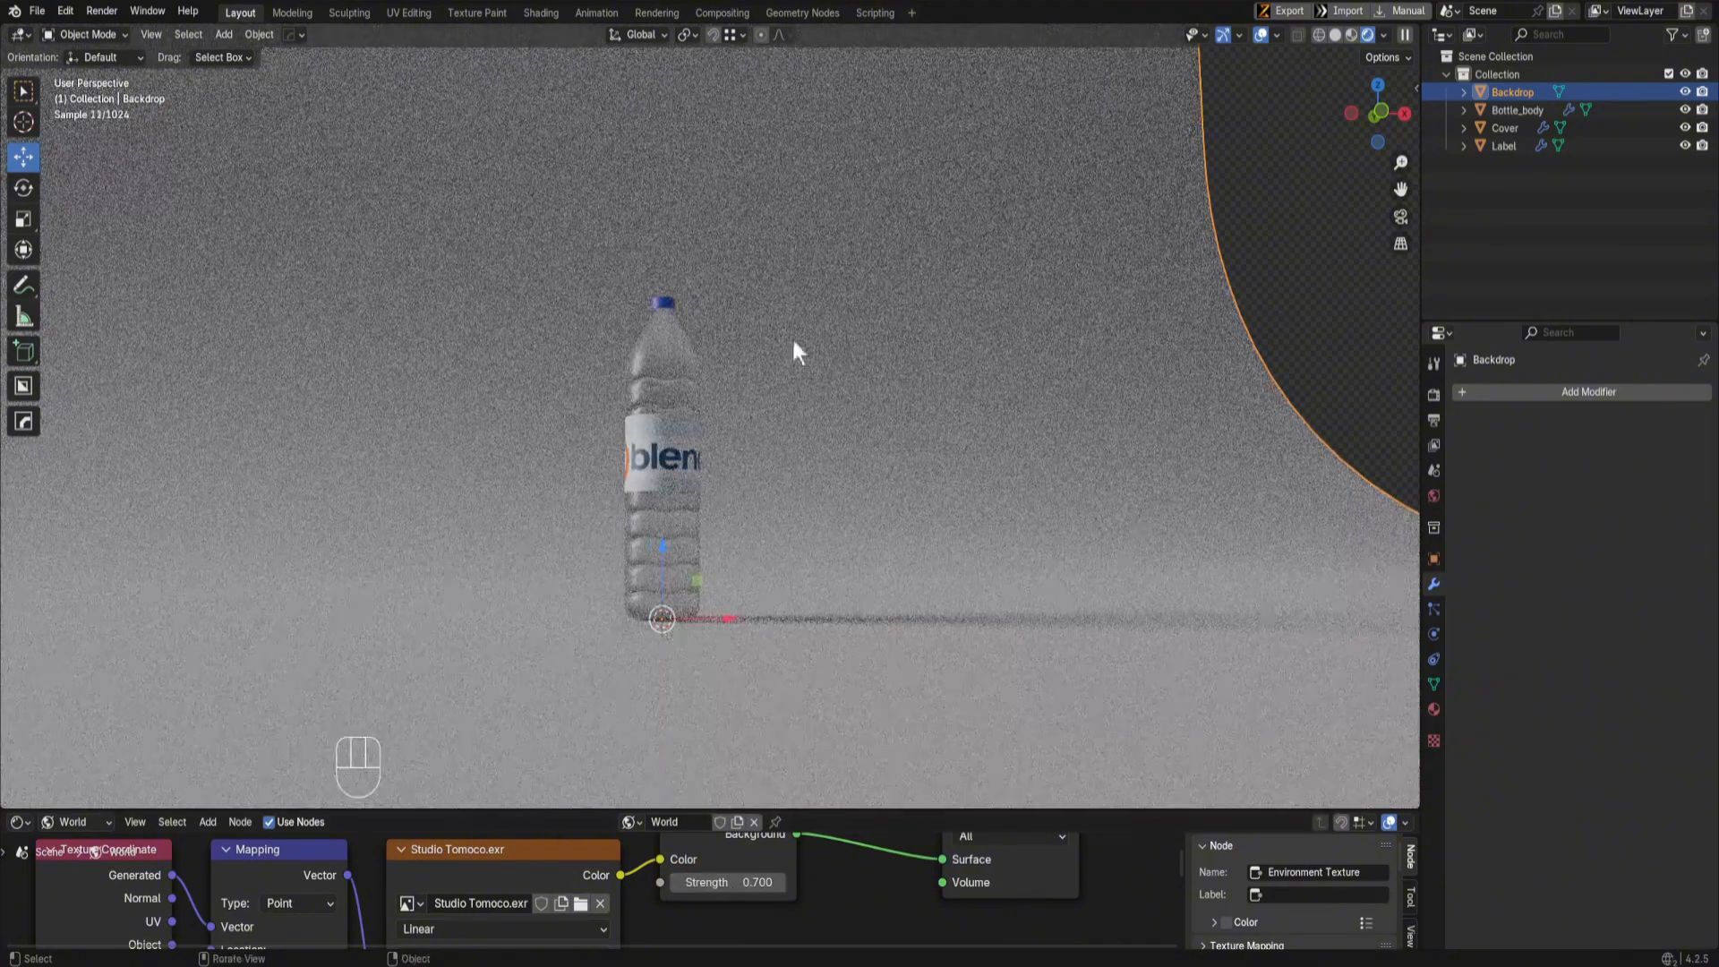
# Step: Add an area light at the world origin
pyautogui.scroll(-1, 802, 465)
pyautogui.moveTo(819, 524); pyautogui.dragTo(807, 602, button='middle')
pyautogui.hotkey('shift', 'a')
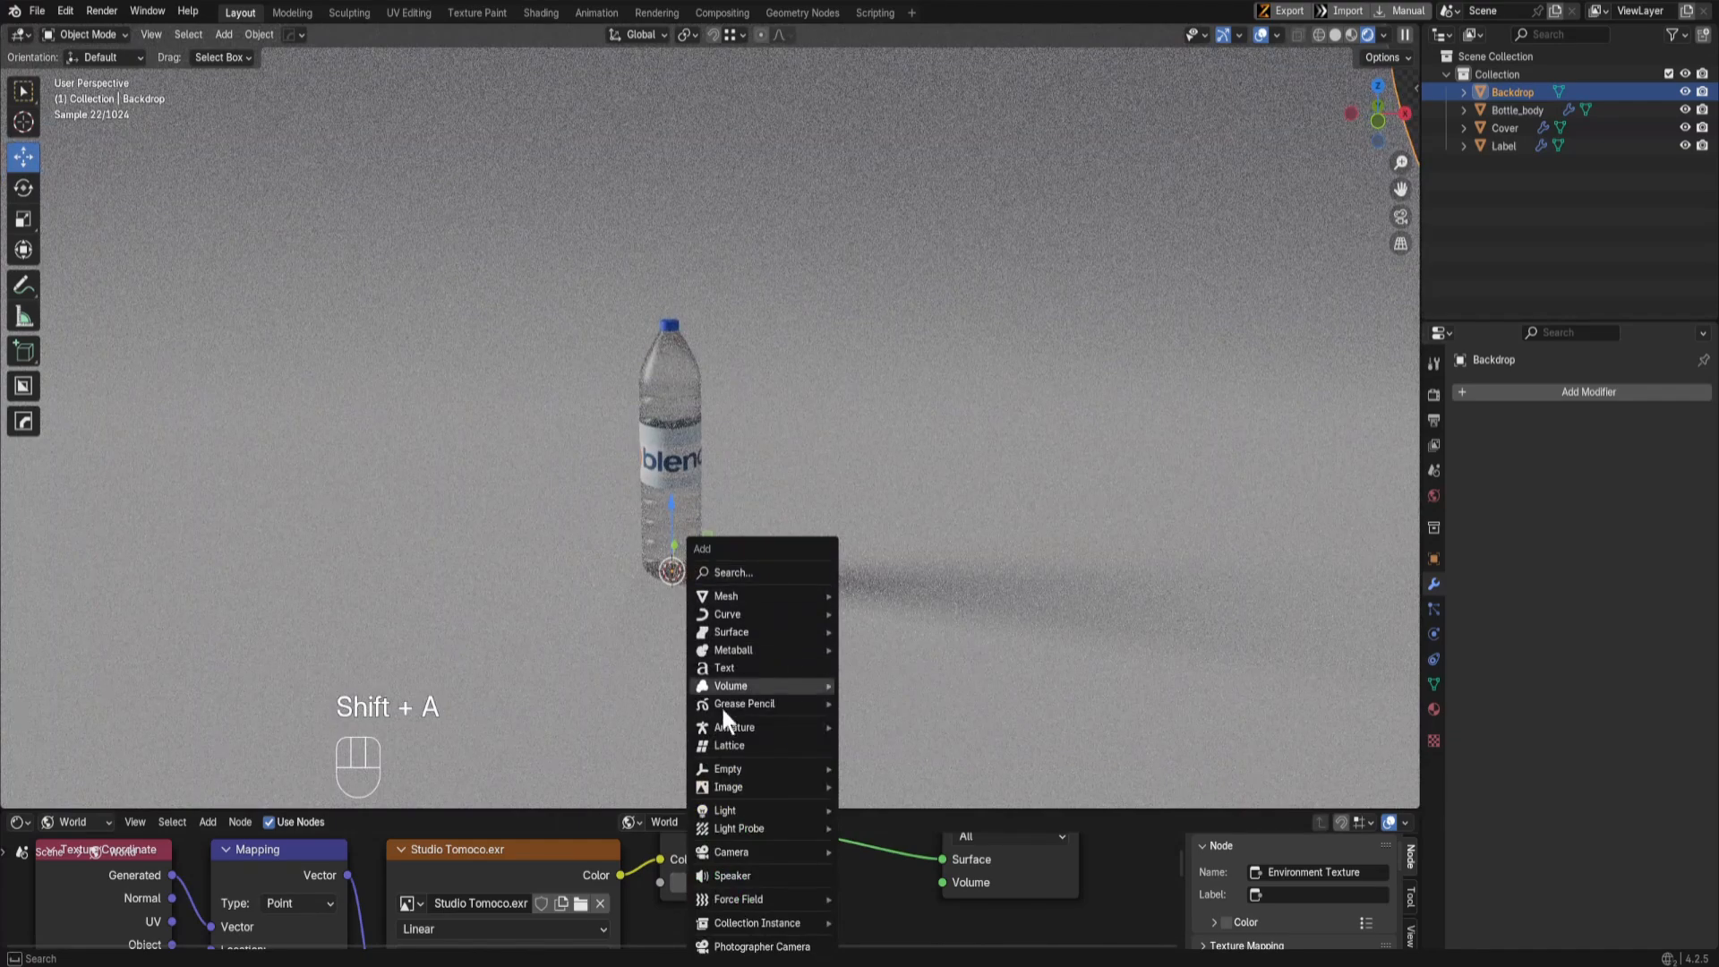
pyautogui.moveTo(728, 770)
pyautogui.moveTo(782, 813)
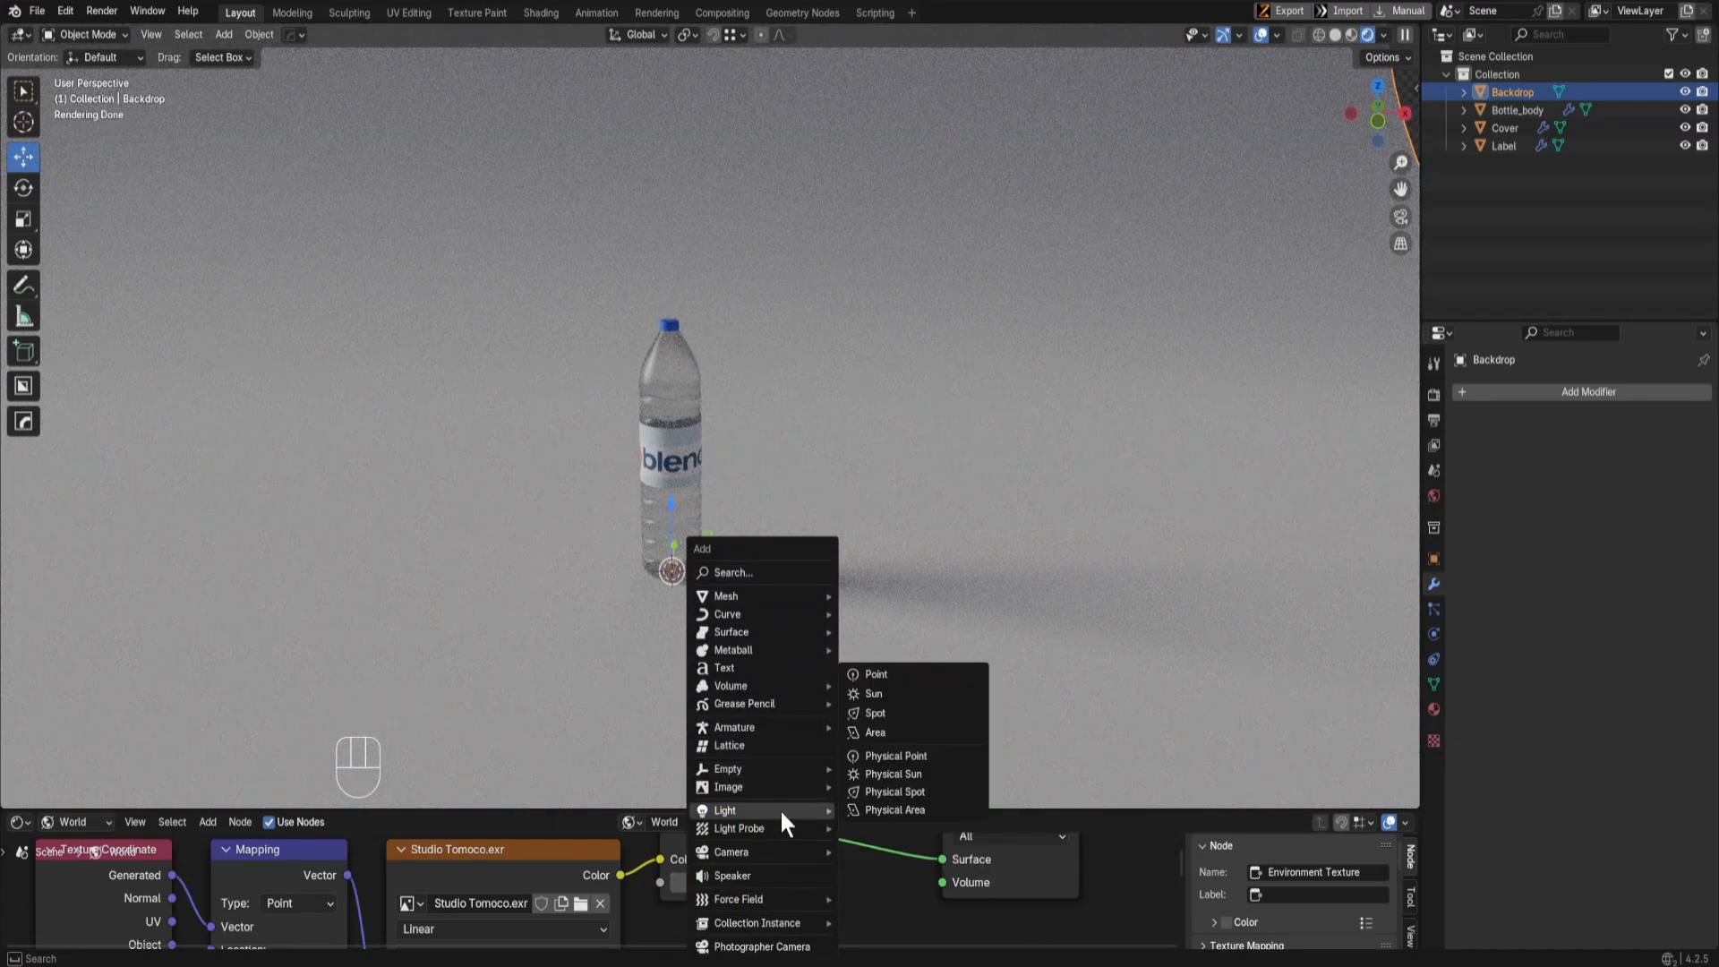
pyautogui.click(899, 729)
# Step: Move the area light to about X 0.46 m, Z 0.6 m and tilt it about 41° around Y toward the bottle
pyautogui.press('KP_1')
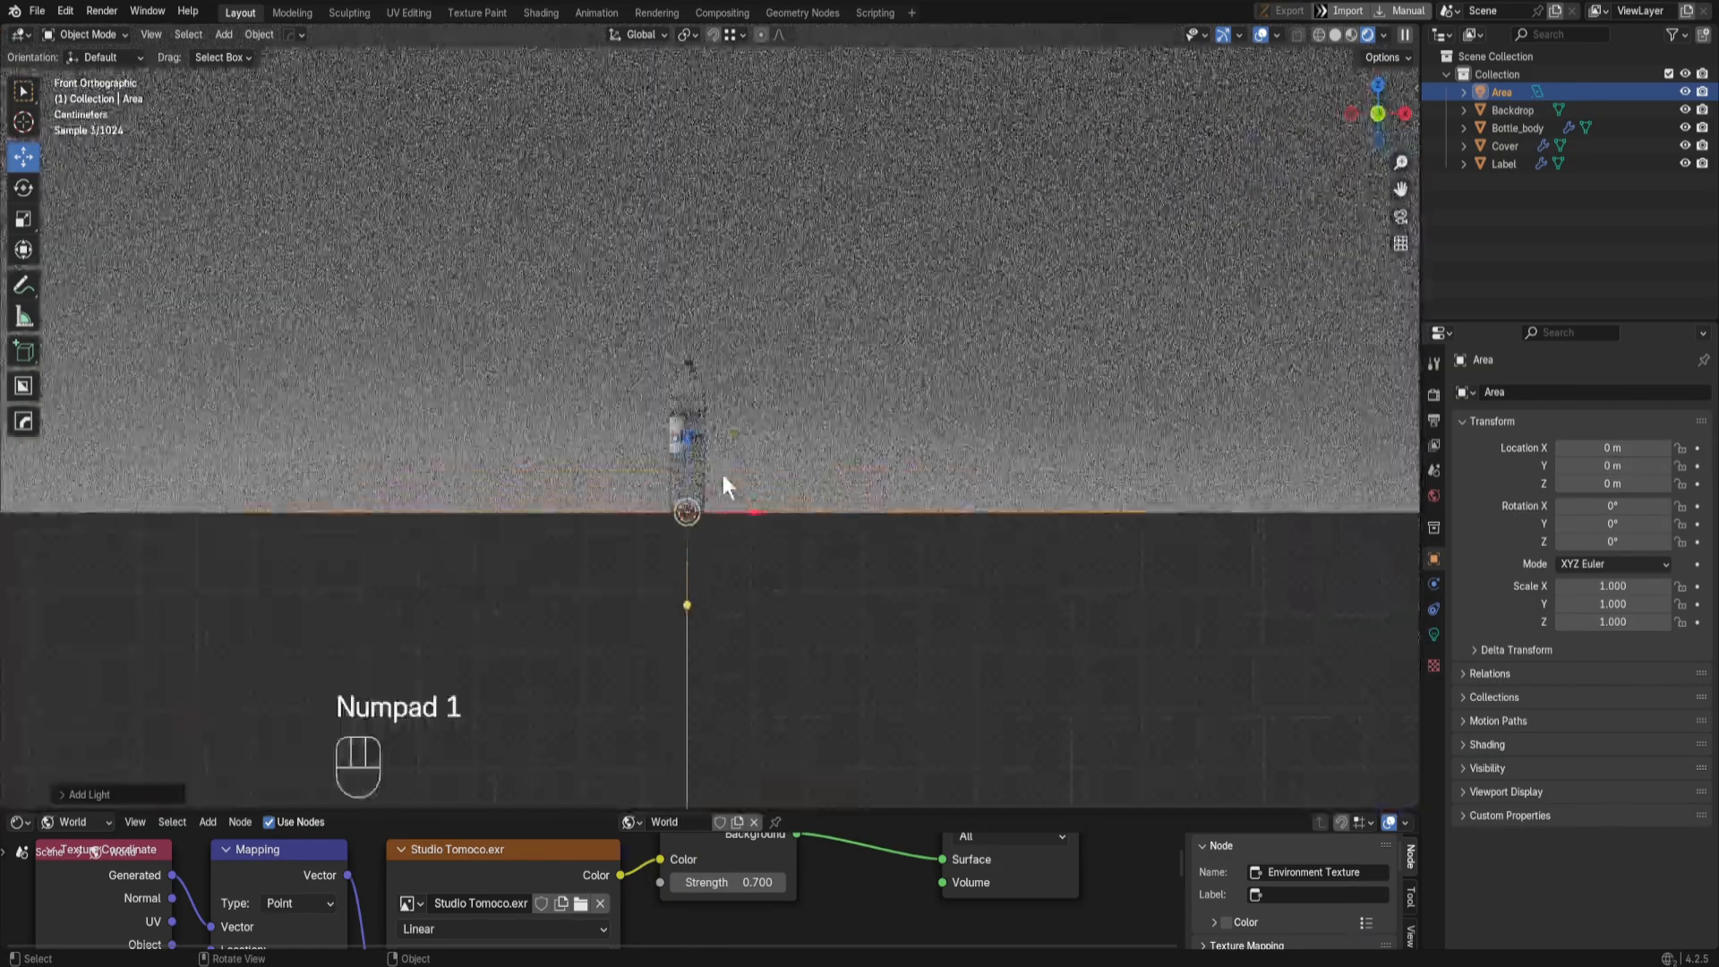
pyautogui.keyDown('shift'); pyautogui.moveTo(769, 504); pyautogui.dragTo(754, 607, button='middle'); pyautogui.keyUp('shift')
pyautogui.press('g')
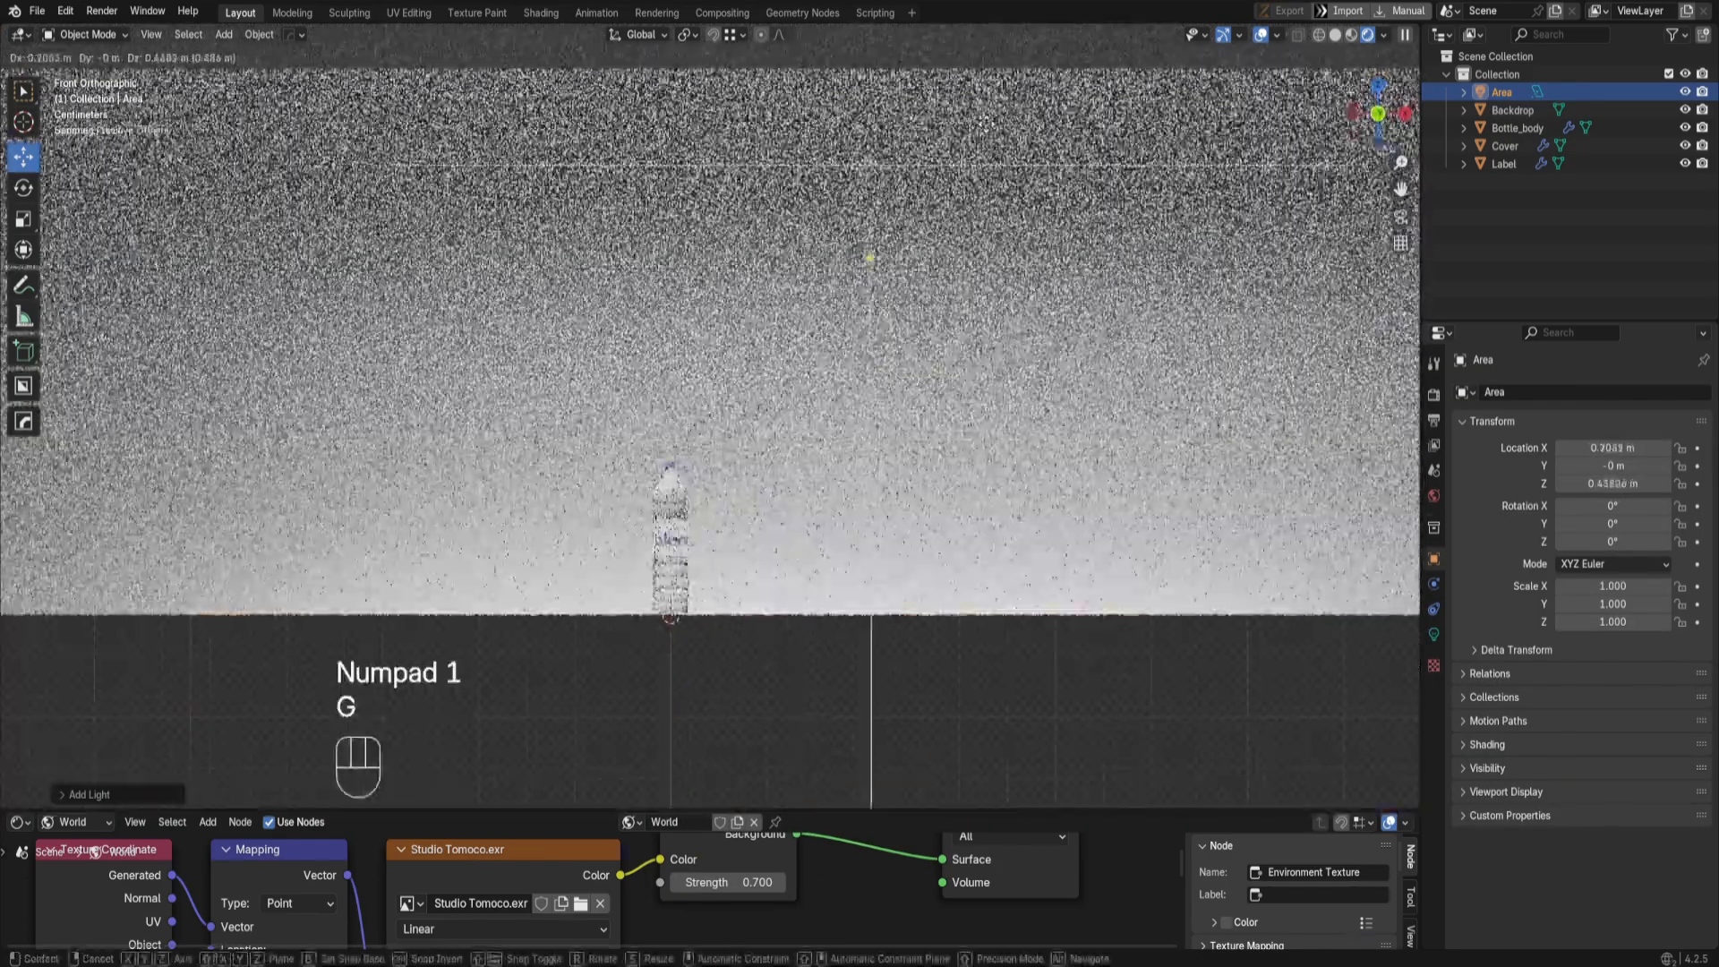
pyautogui.click(949, 162)
pyautogui.scroll(-3, 1041, 188)
pyautogui.press('r')
pyautogui.click(1037, 427)
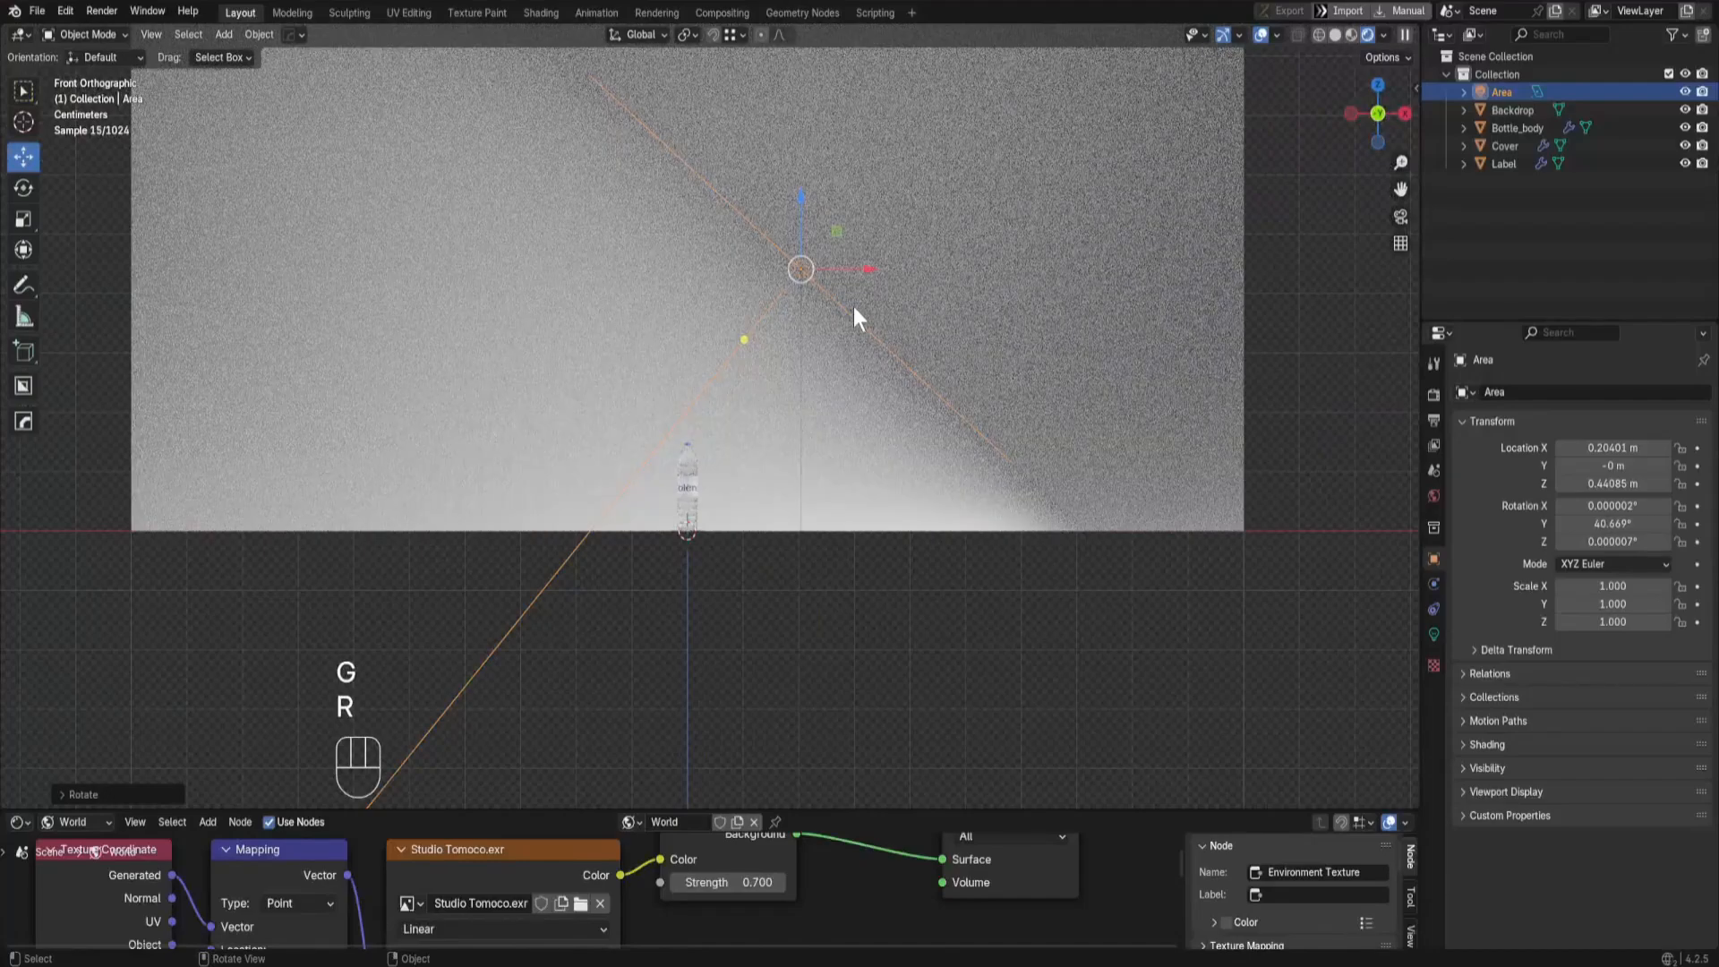
pyautogui.press('g')
pyautogui.click(1046, 235)
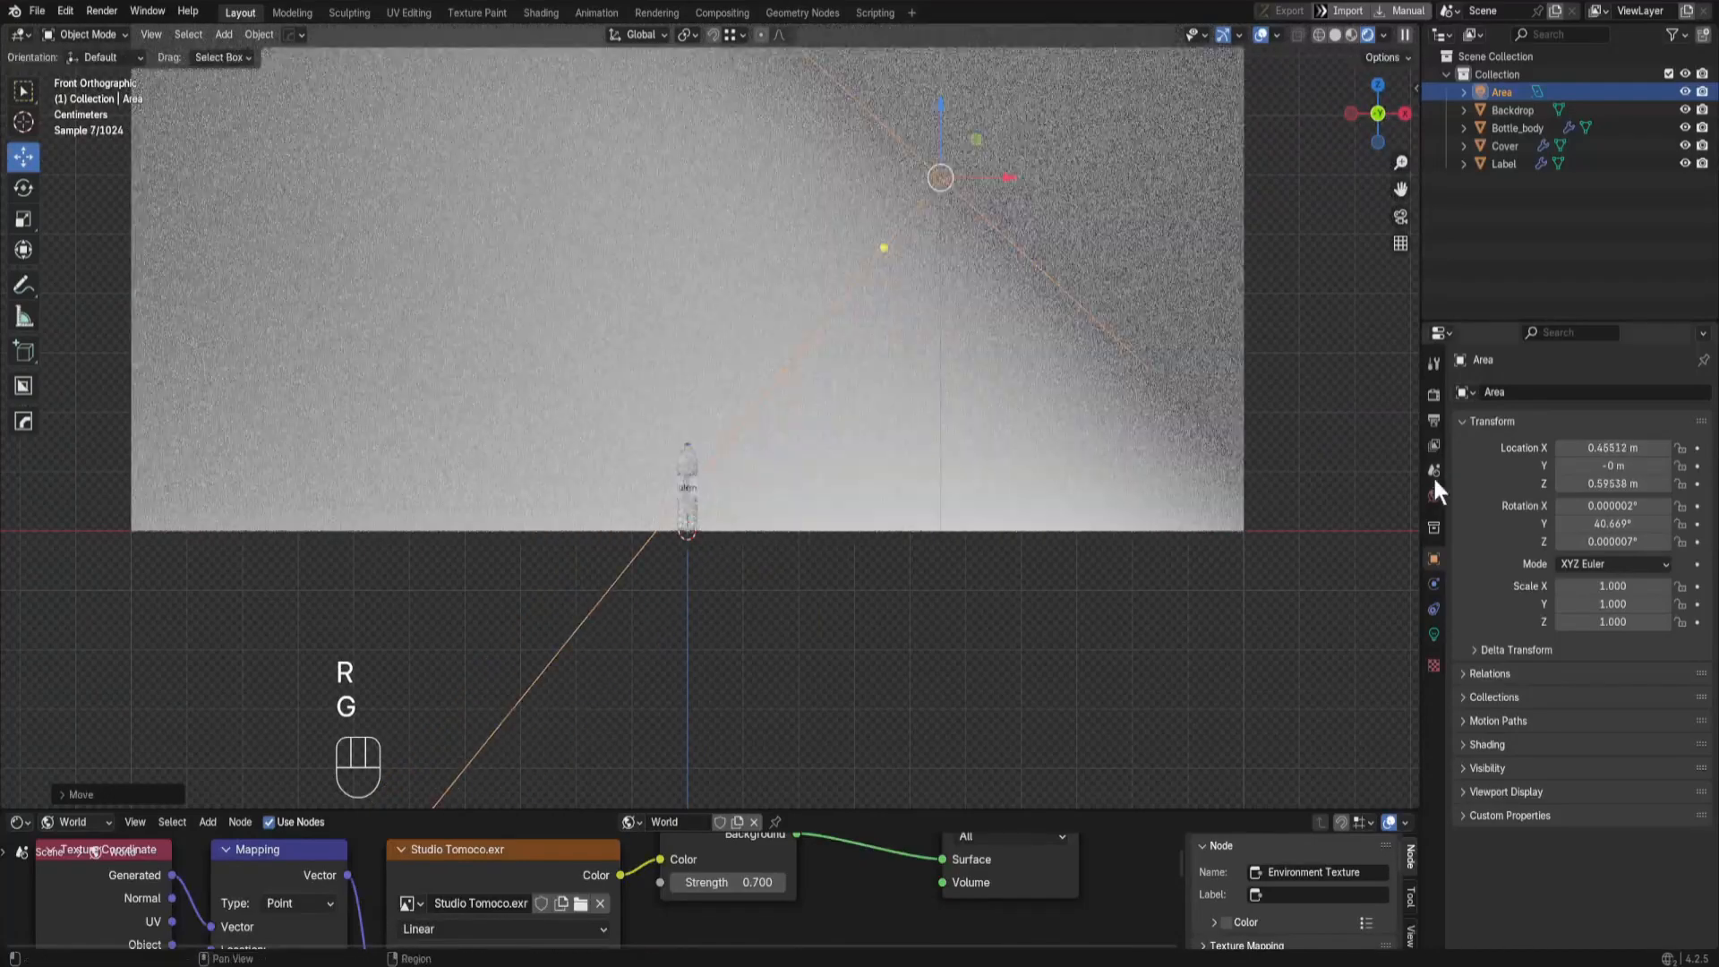
# Step: Open the area light's settings and disable the Photographer add-on in the Preferences
pyautogui.click(1434, 632)
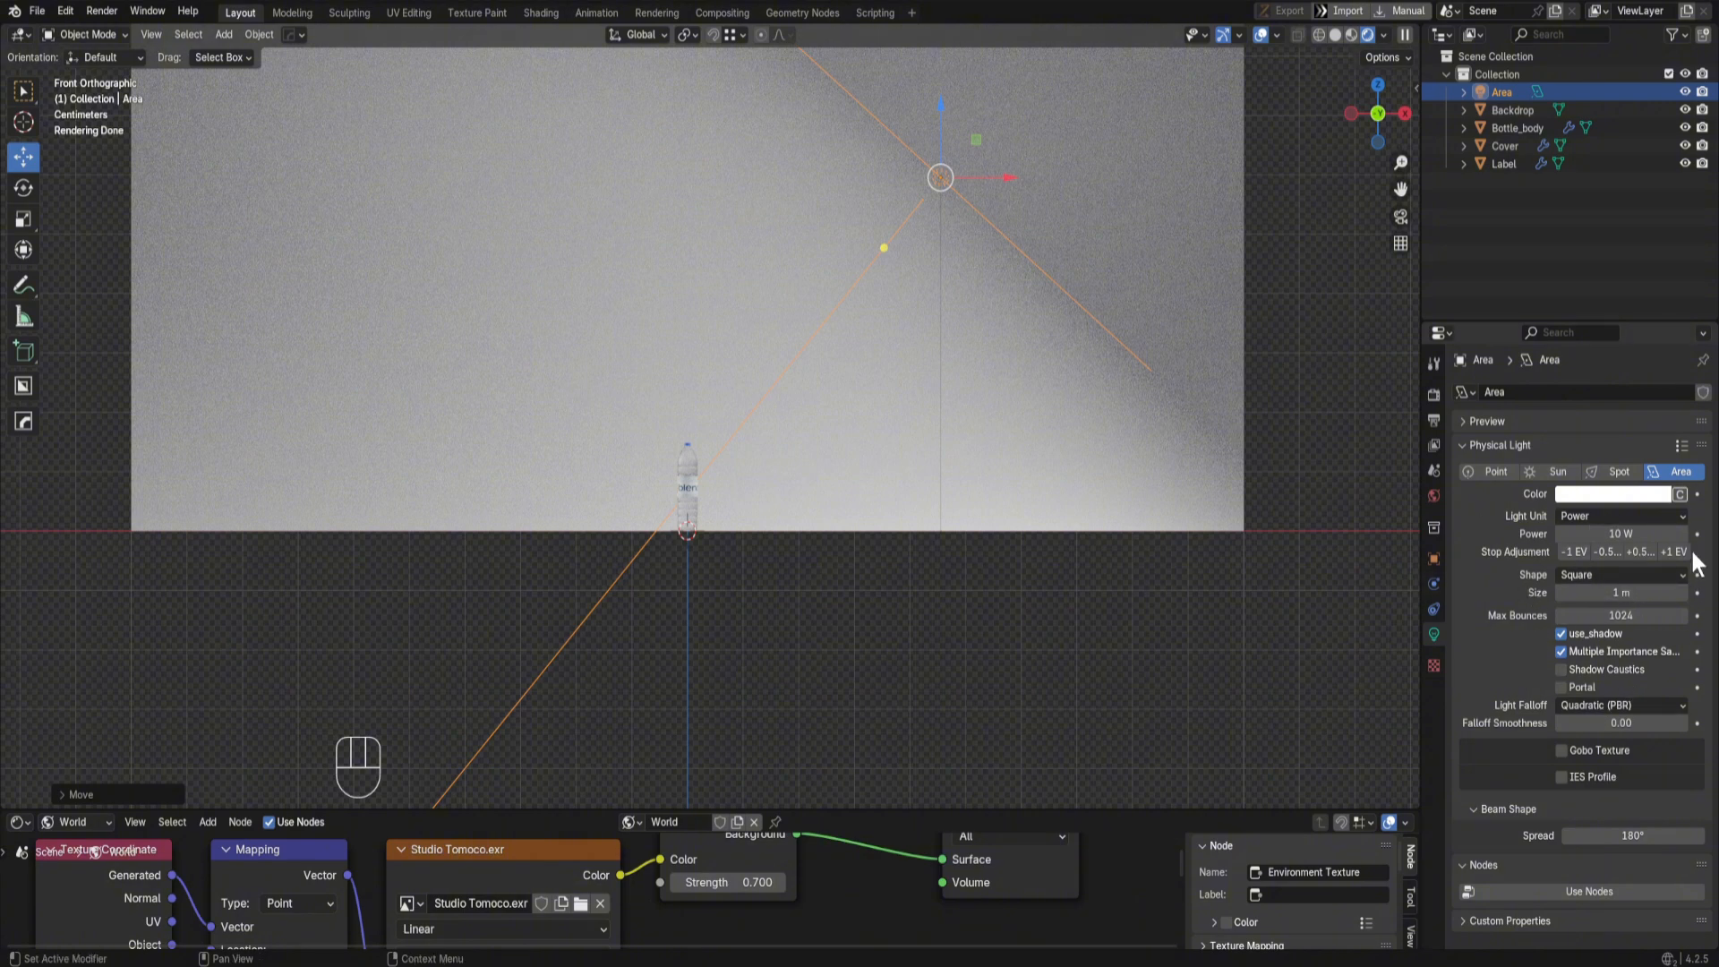
pyautogui.click(70, 10)
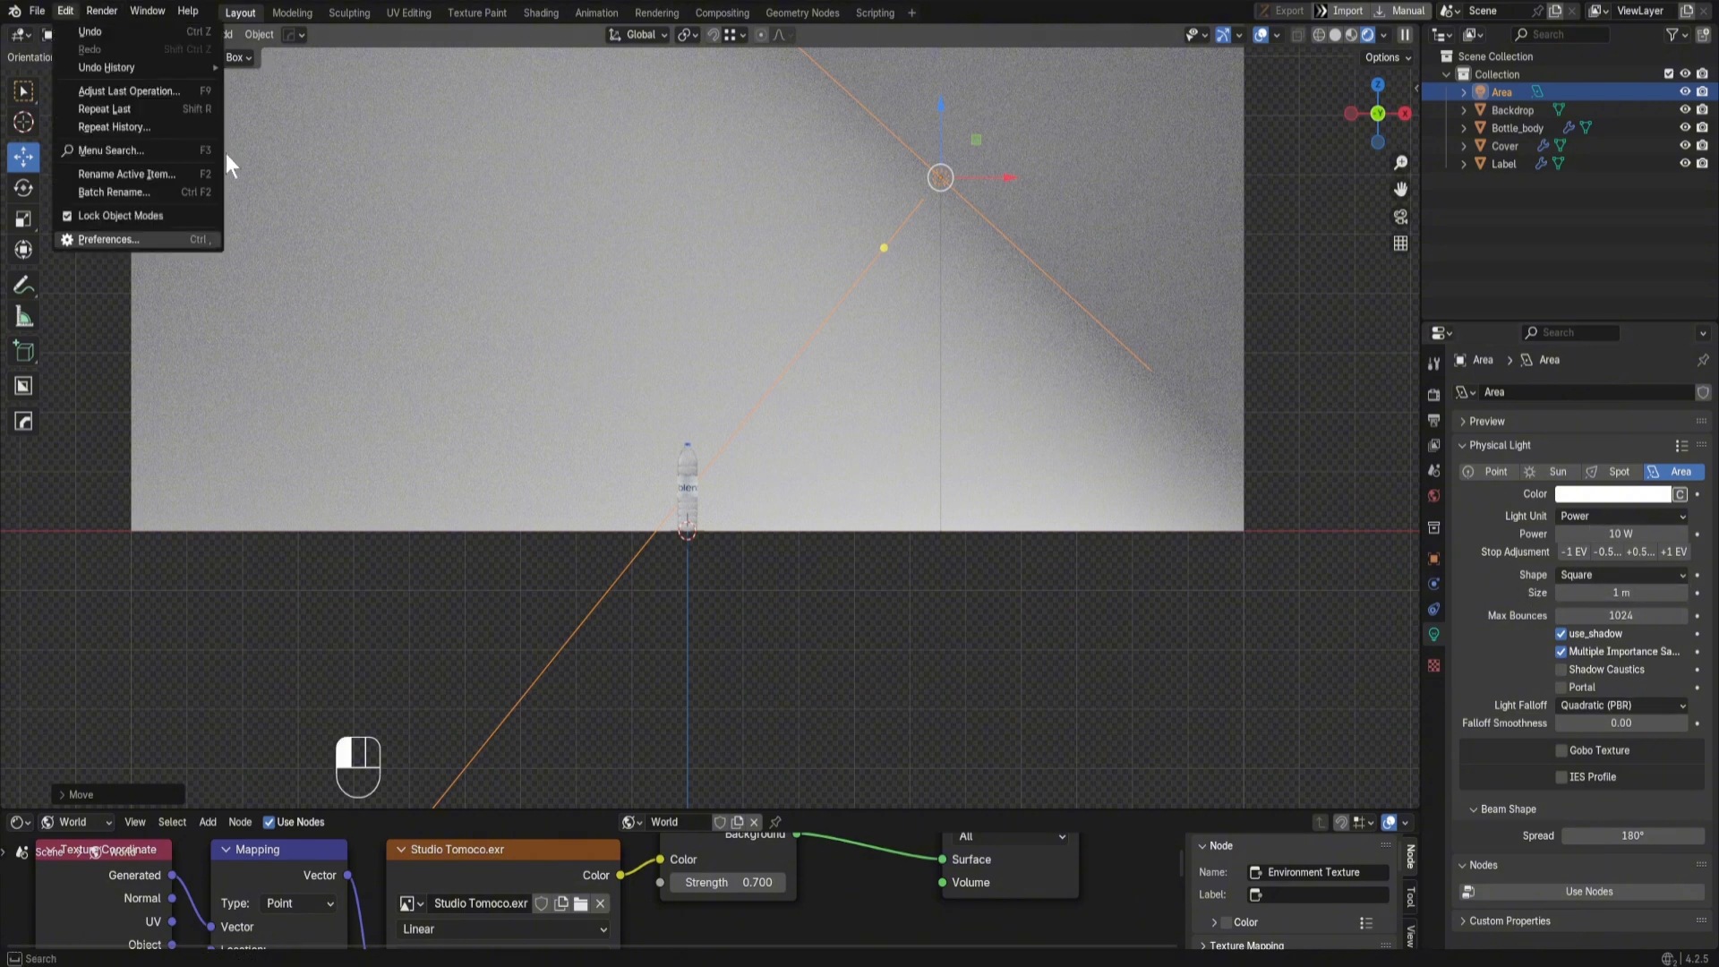
pyautogui.click(96, 238)
pyautogui.write('pho')
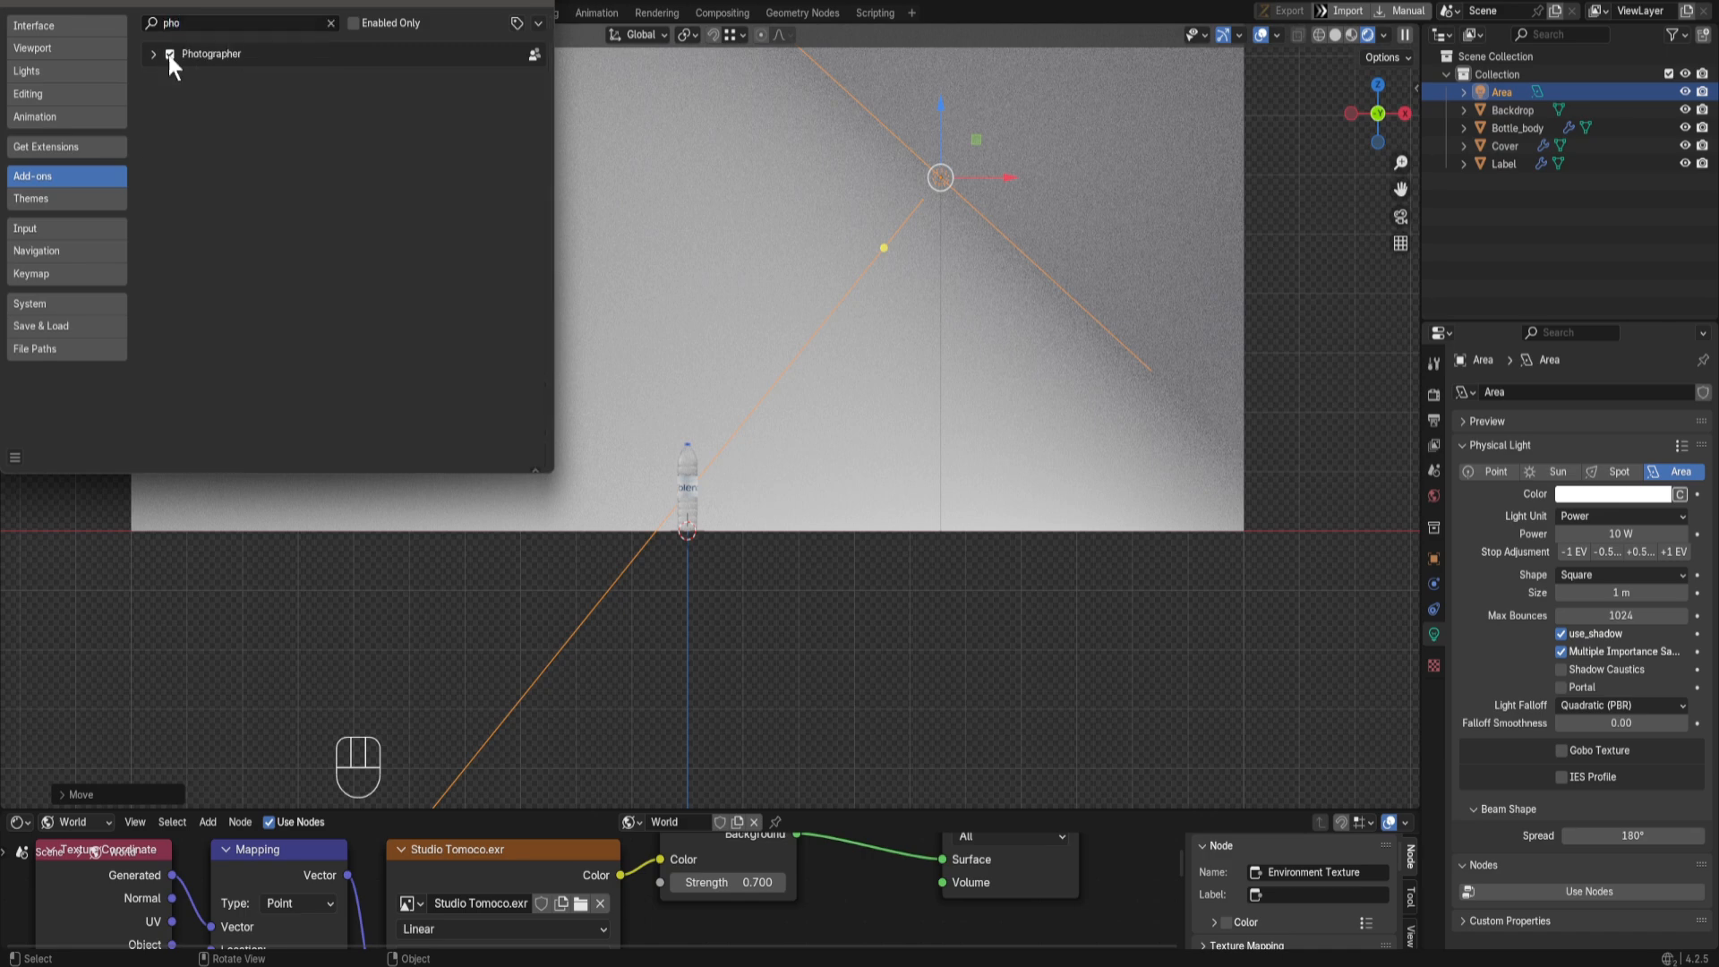
pyautogui.click(170, 54)
pyautogui.click(534, 4)
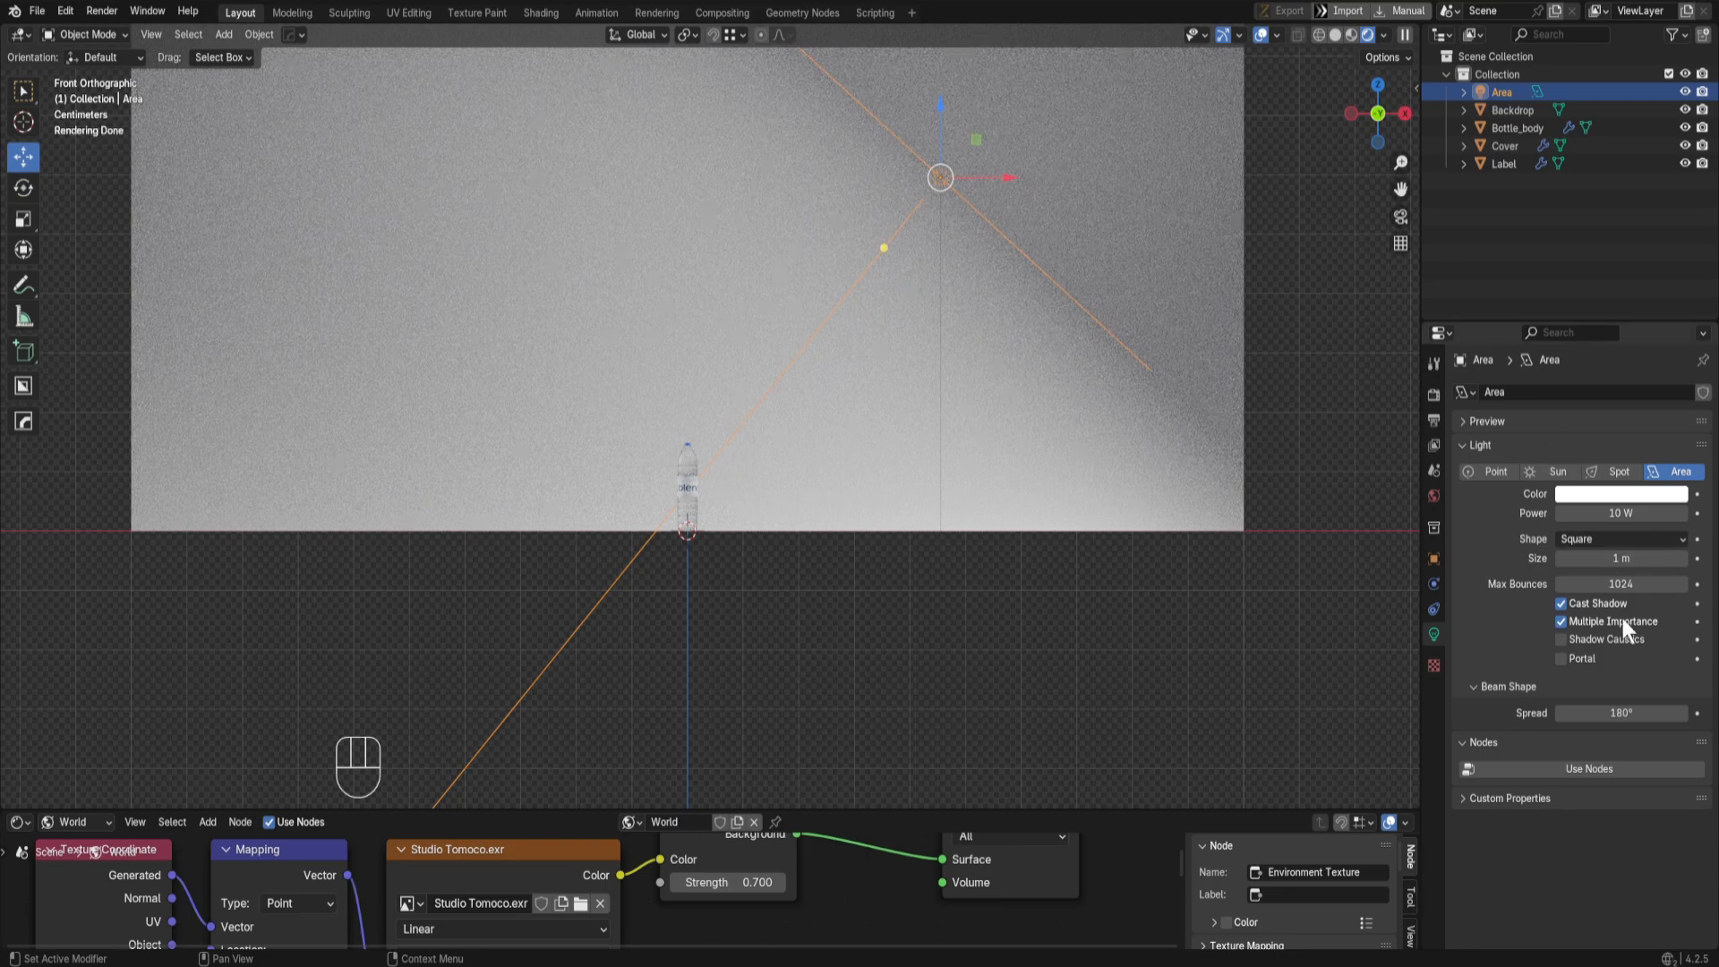
# Step: Set the area light's size to 0.5 m
pyautogui.keyDown('shift'); pyautogui.moveTo(880, 528); pyautogui.dragTo(1452, 495, button='middle'); pyautogui.keyUp('shift')
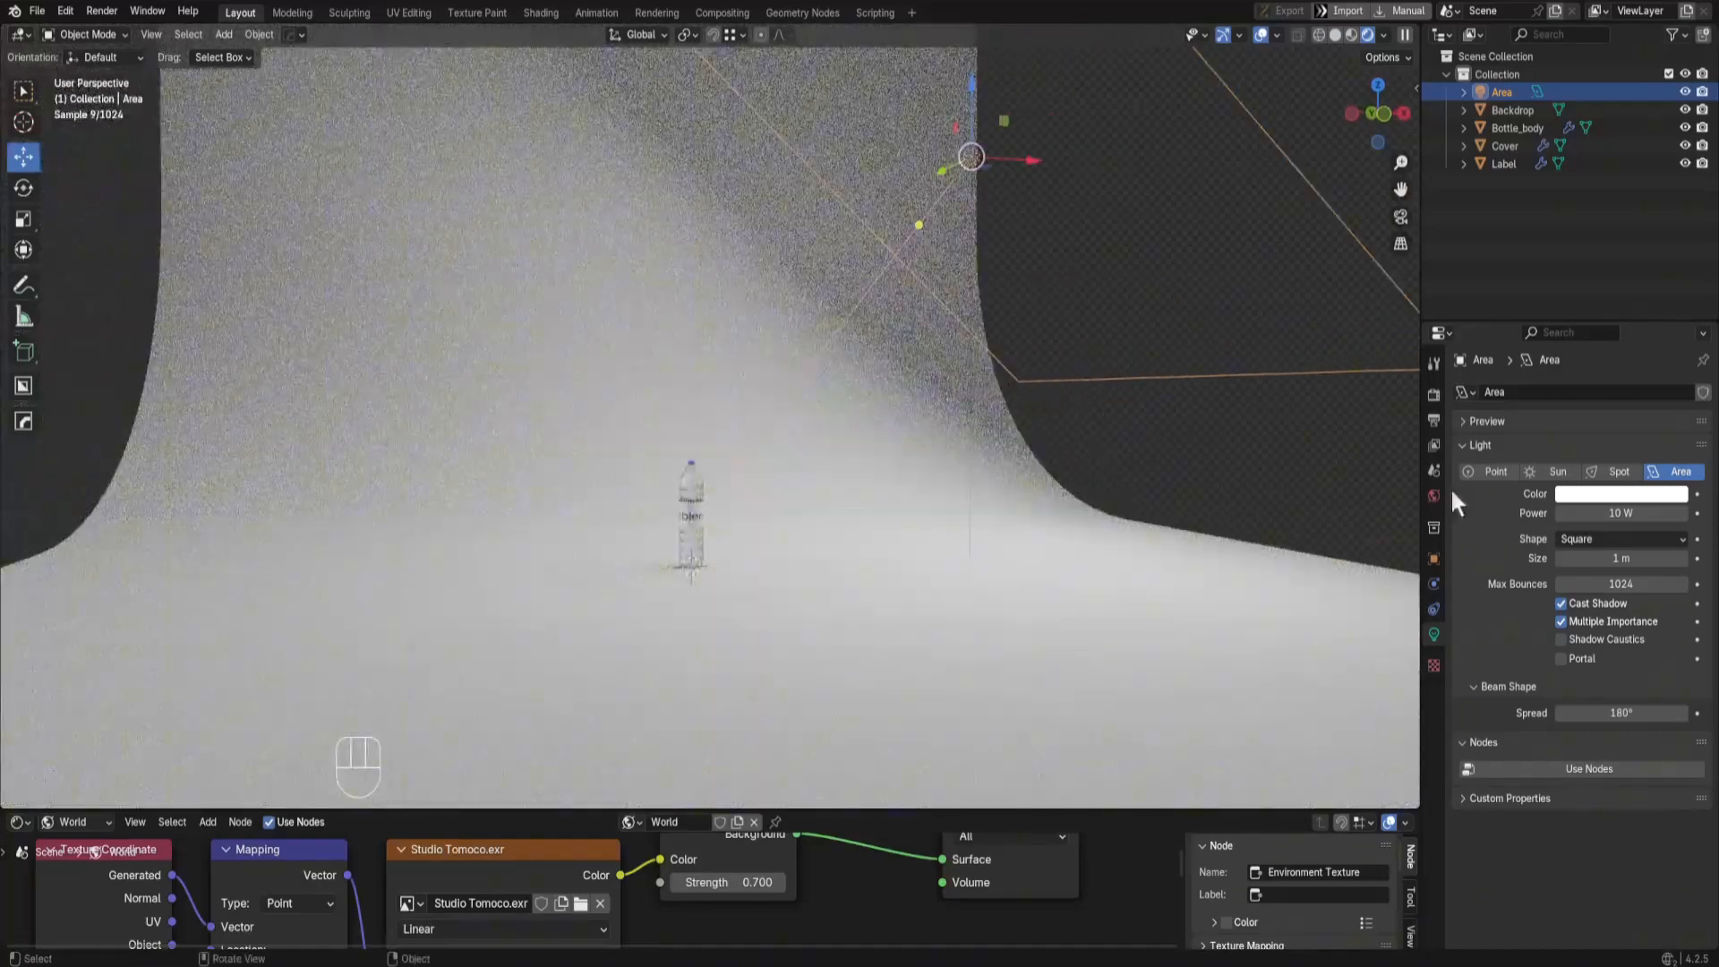
pyautogui.click(1621, 562)
pyautogui.write('.5')
pyautogui.press('Return')
pyautogui.moveTo(990, 498); pyautogui.dragTo(1115, 488, button='middle')
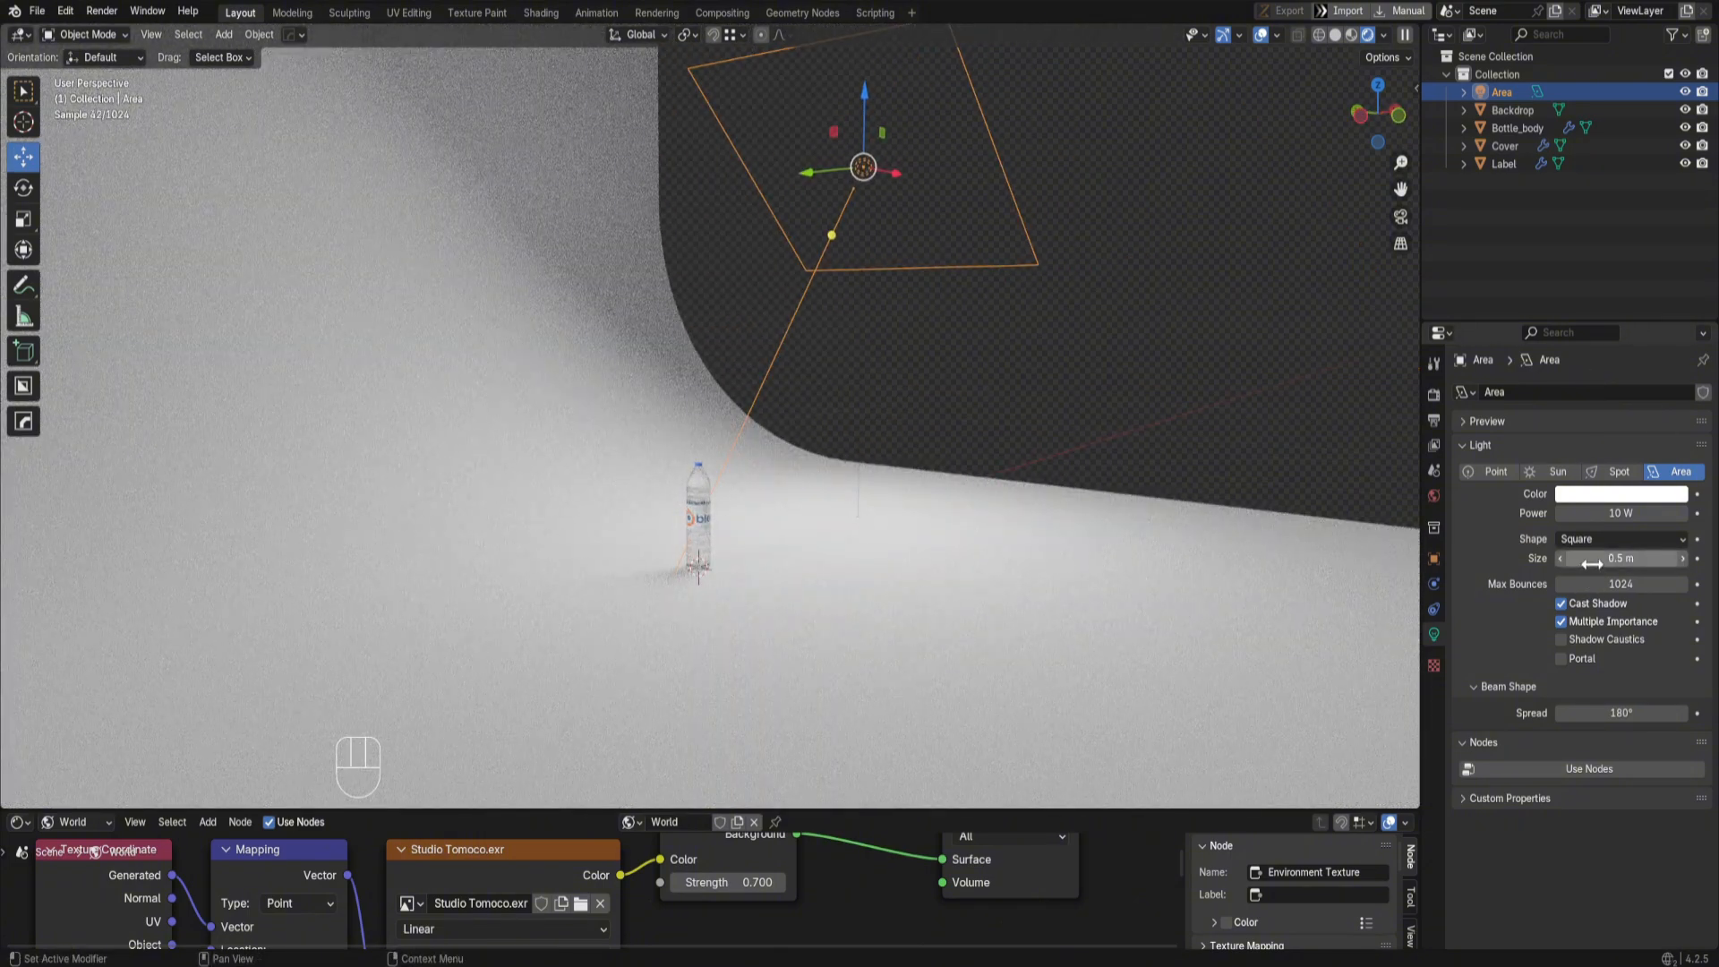
# Step: Tint the area light's color pale cyan and check the bottle up close under it
pyautogui.click(1618, 494)
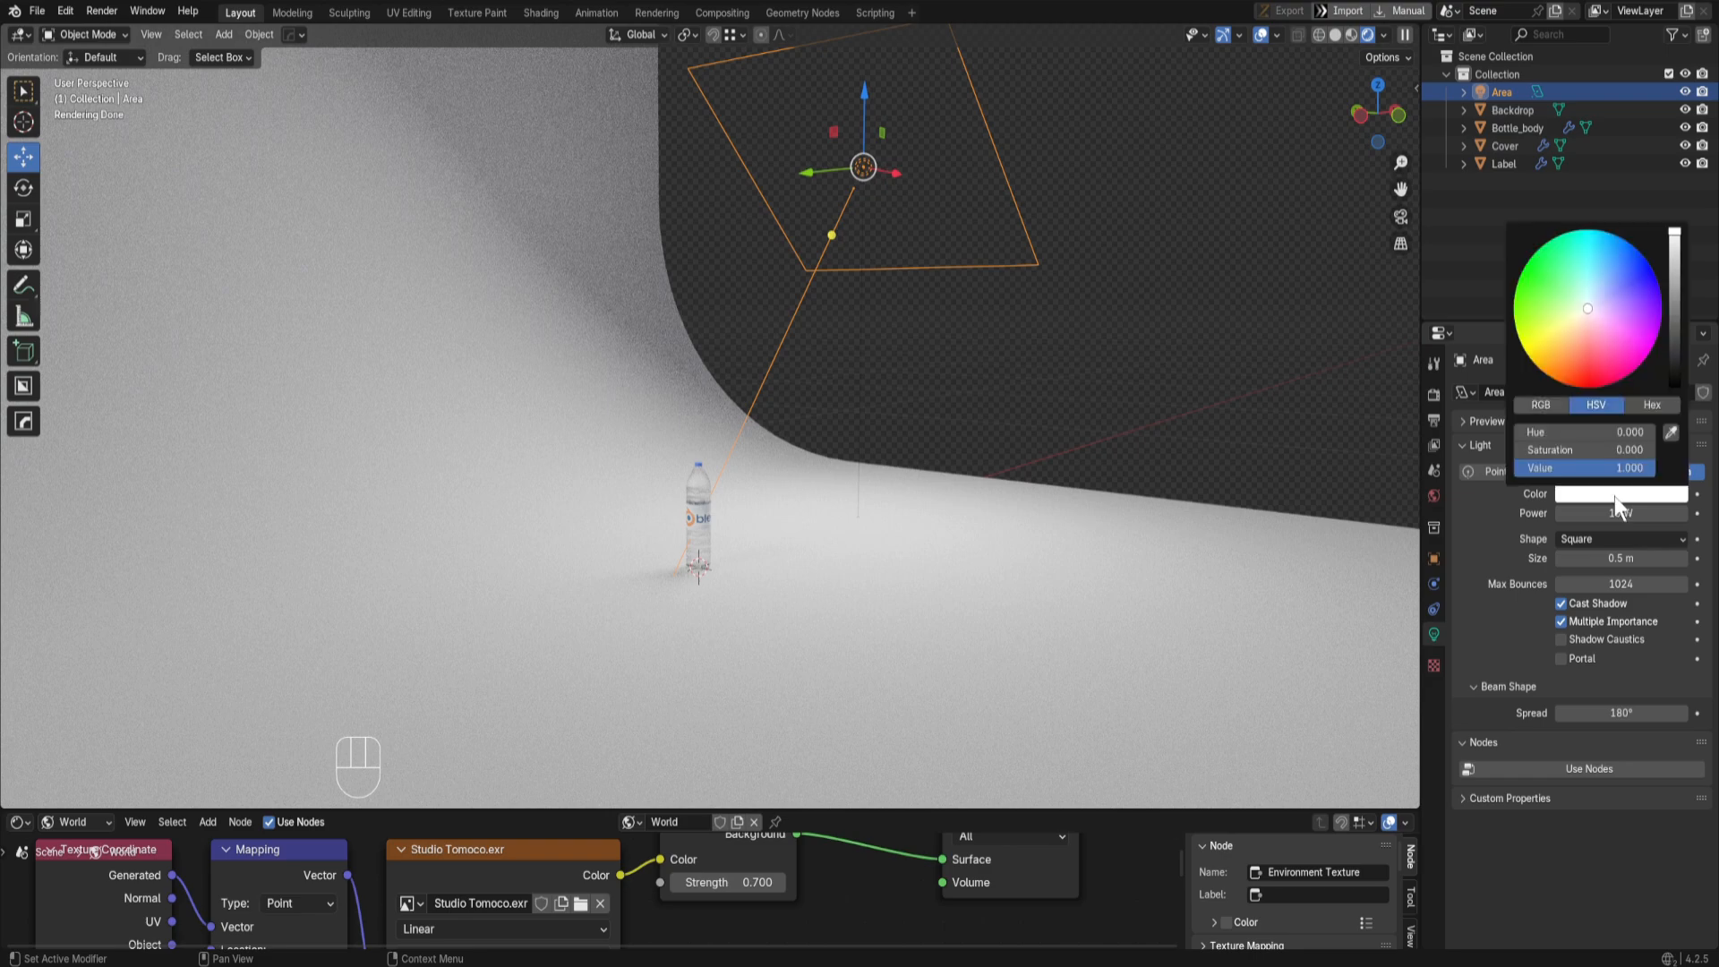
pyautogui.moveTo(1598, 297); pyautogui.dragTo(1587, 294)
pyautogui.moveTo(641, 507); pyautogui.dragTo(641, 510, button='middle')
pyautogui.press('KP_0')
pyautogui.scroll(7, 655, 515)
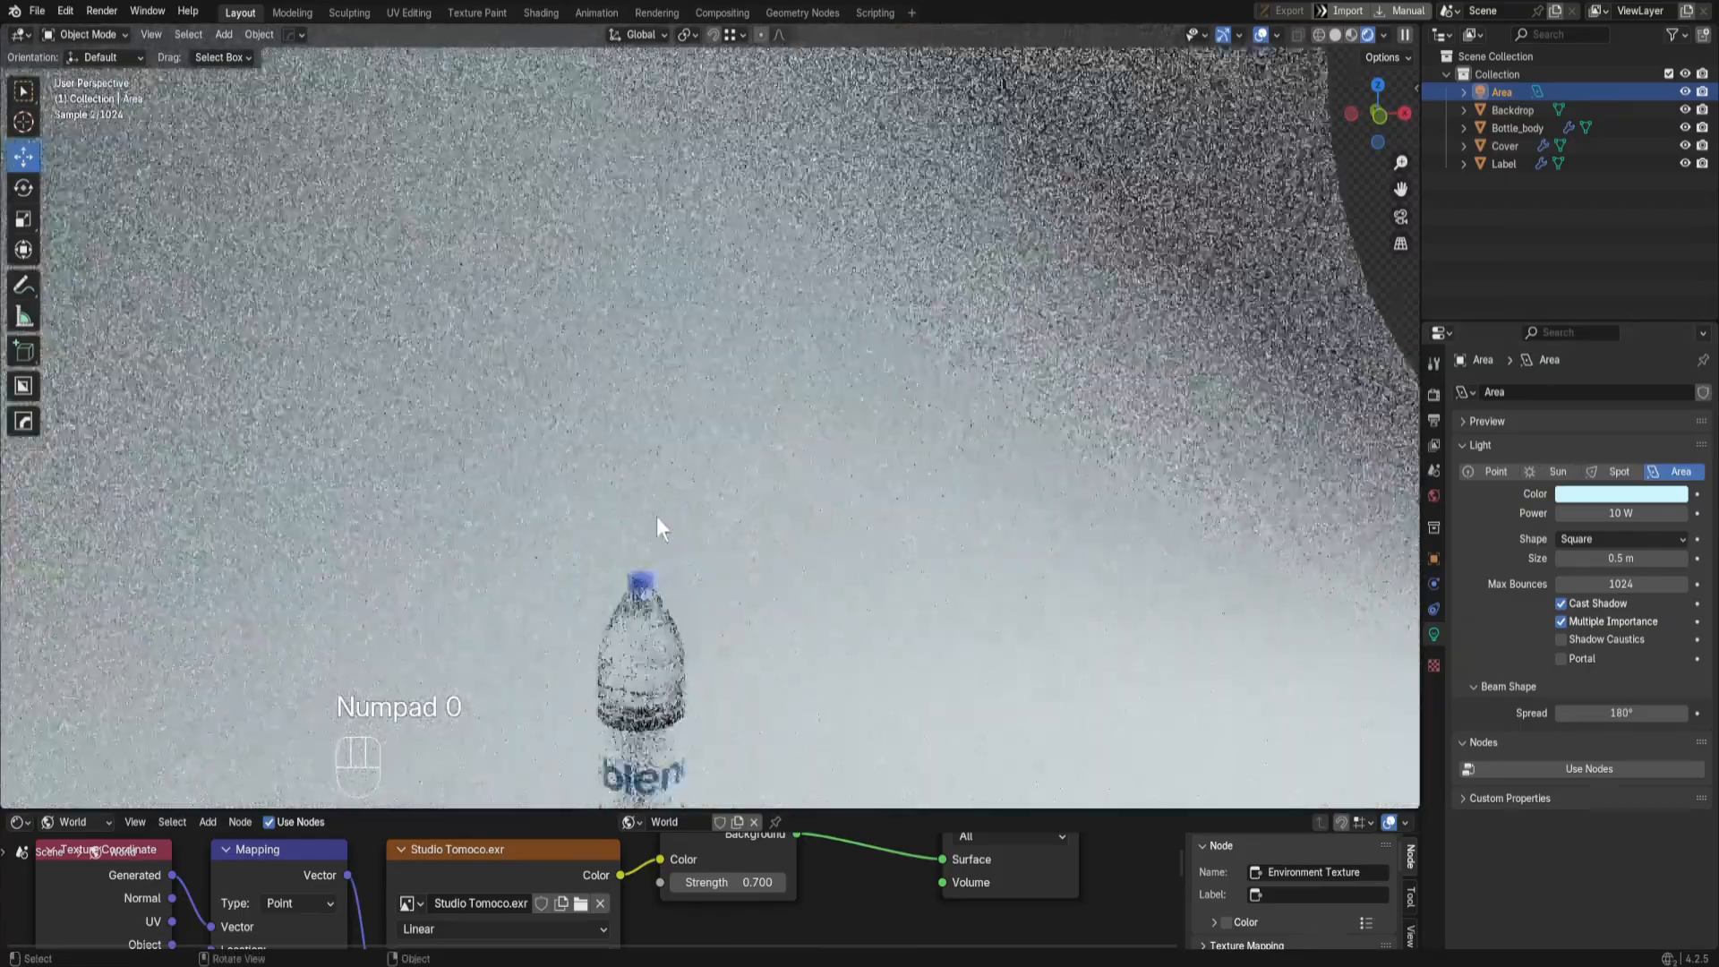
pyautogui.scroll(-3, 661, 535)
pyautogui.scroll(-4, 698, 582)
# Step: Return to the front view and add a second area light at the world origin
pyautogui.press('KP_1')
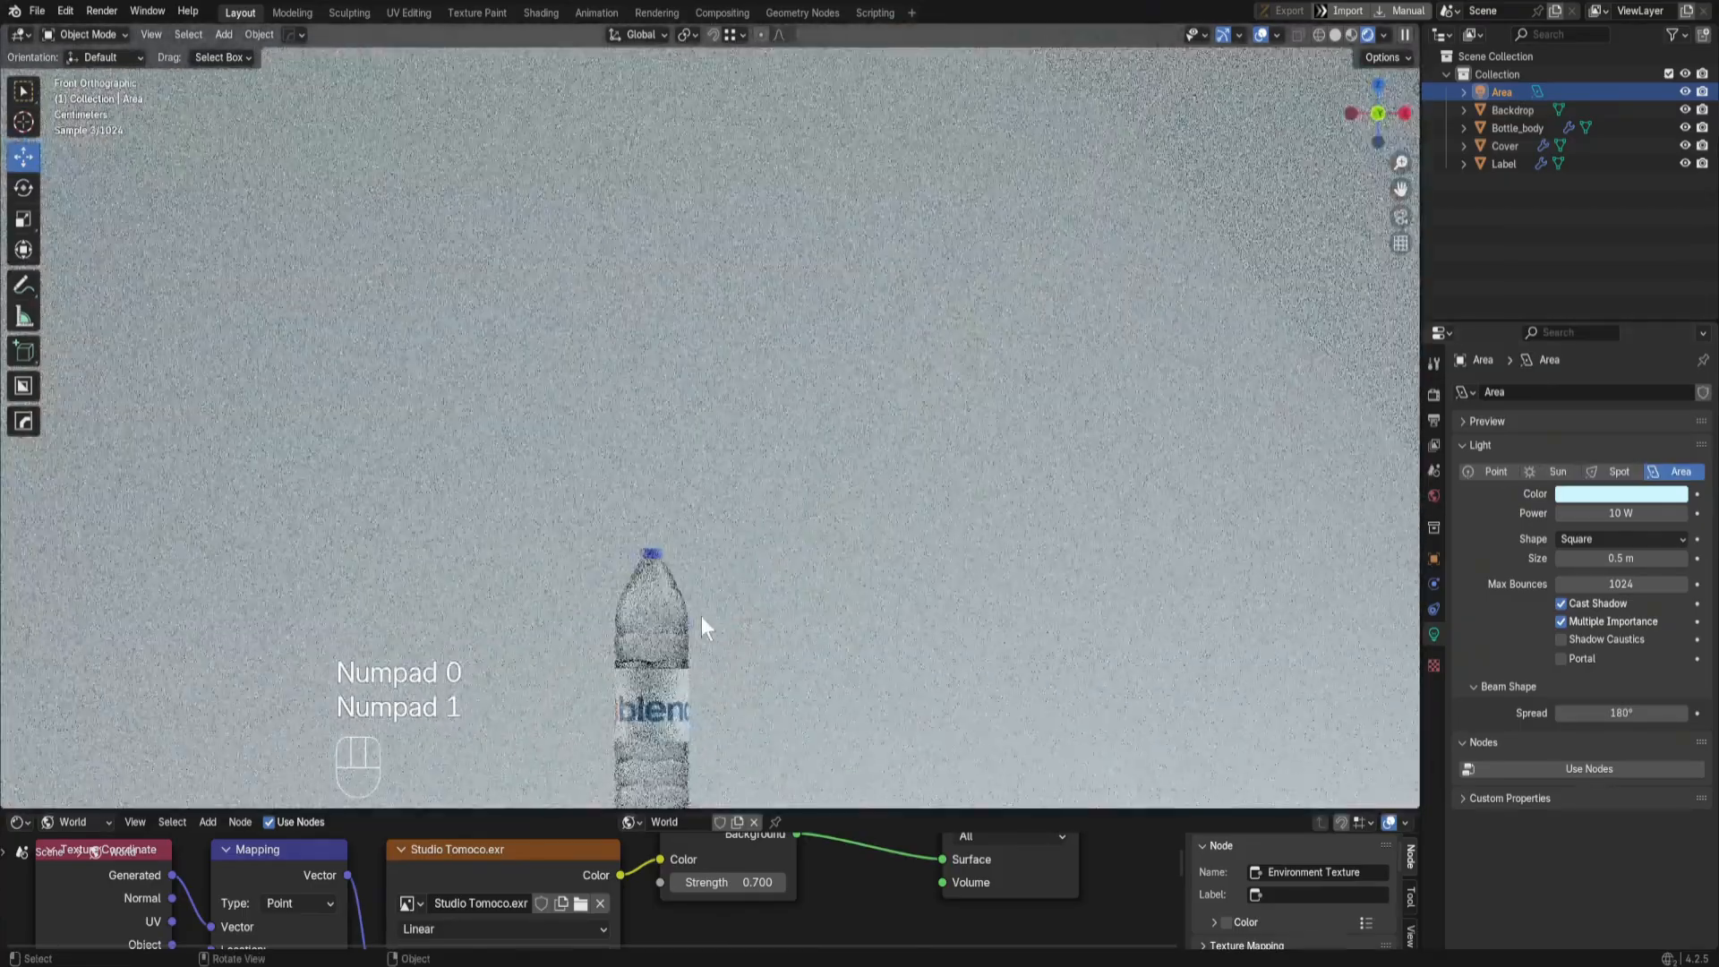
pyautogui.hotkey('shift', 'a')
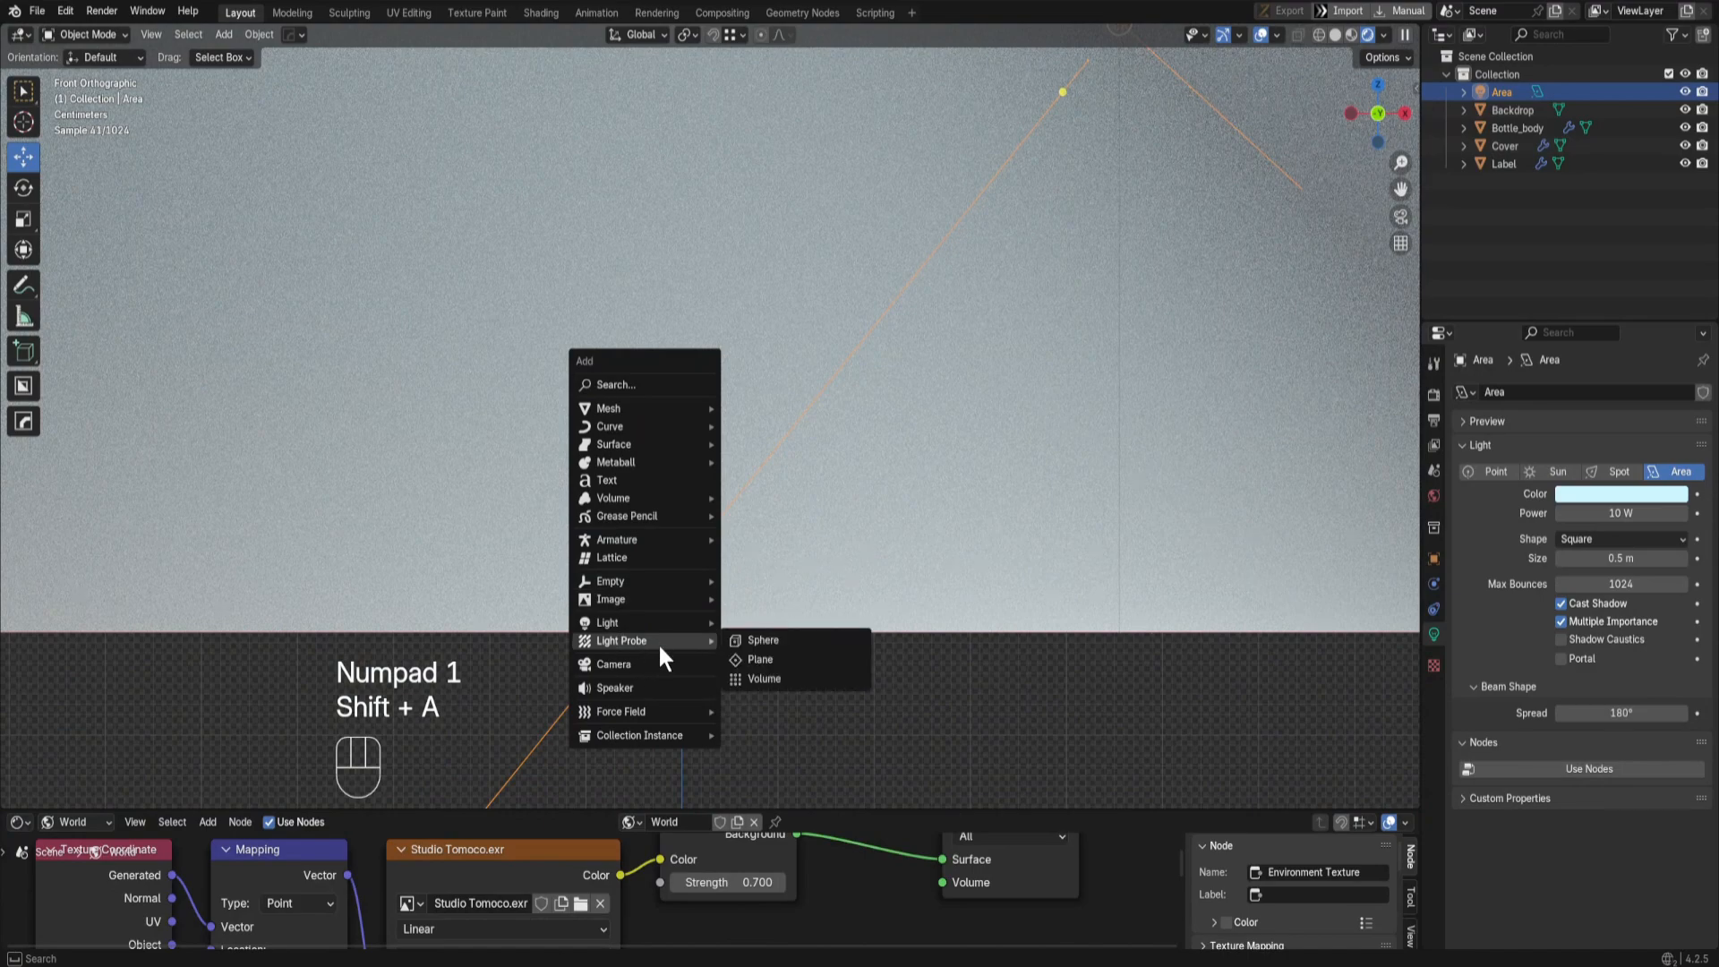
pyautogui.moveTo(658, 627)
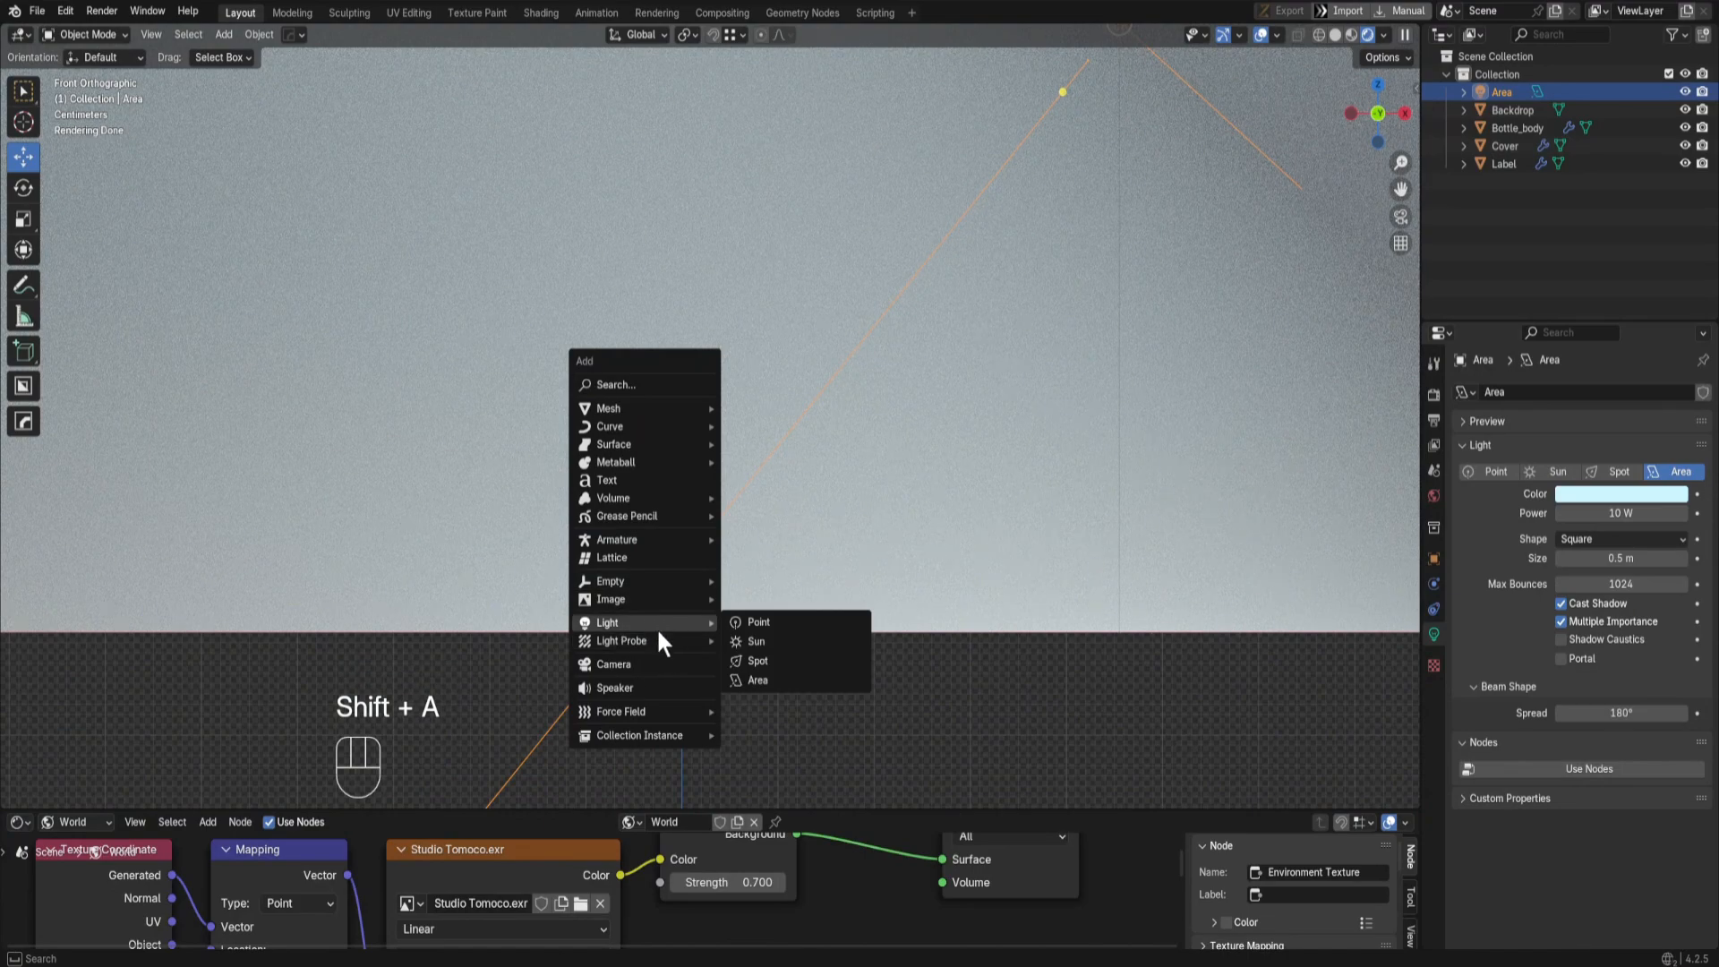
pyautogui.click(756, 679)
pyautogui.scroll(-5, 725, 577)
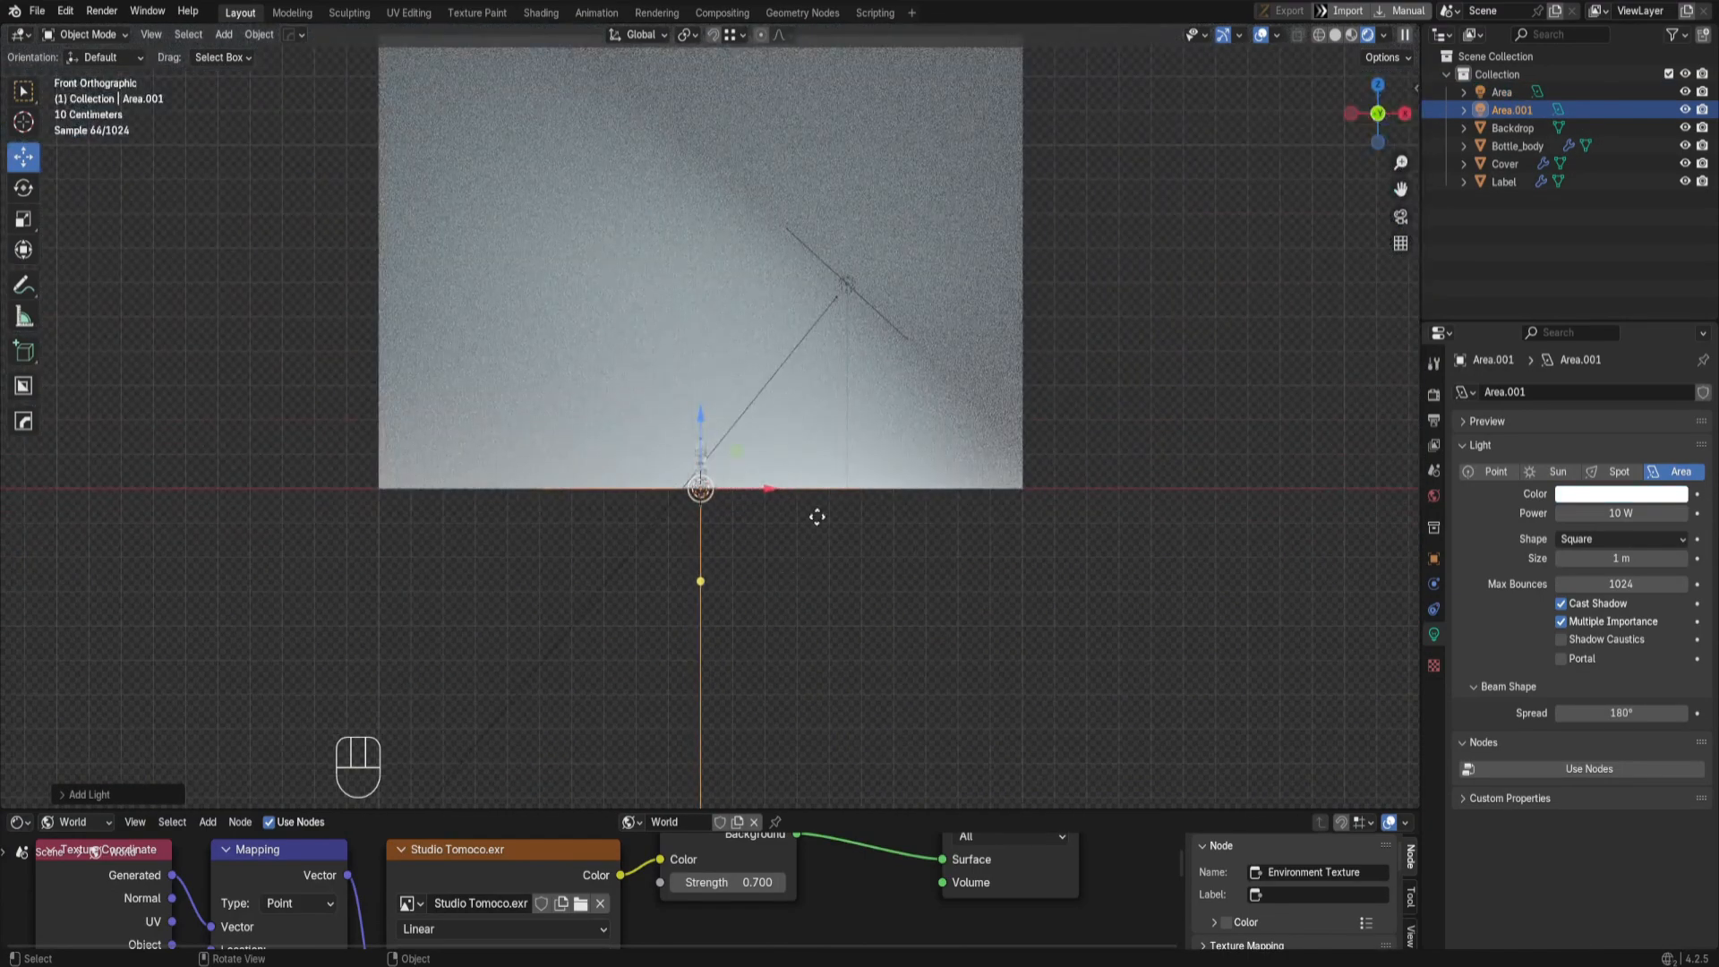
# Step: Move the second area light above the bottle on the side opposite the first light and rotate it to aim at the bottle
pyautogui.press('g')
pyautogui.click(840, 464)
pyautogui.press('r')
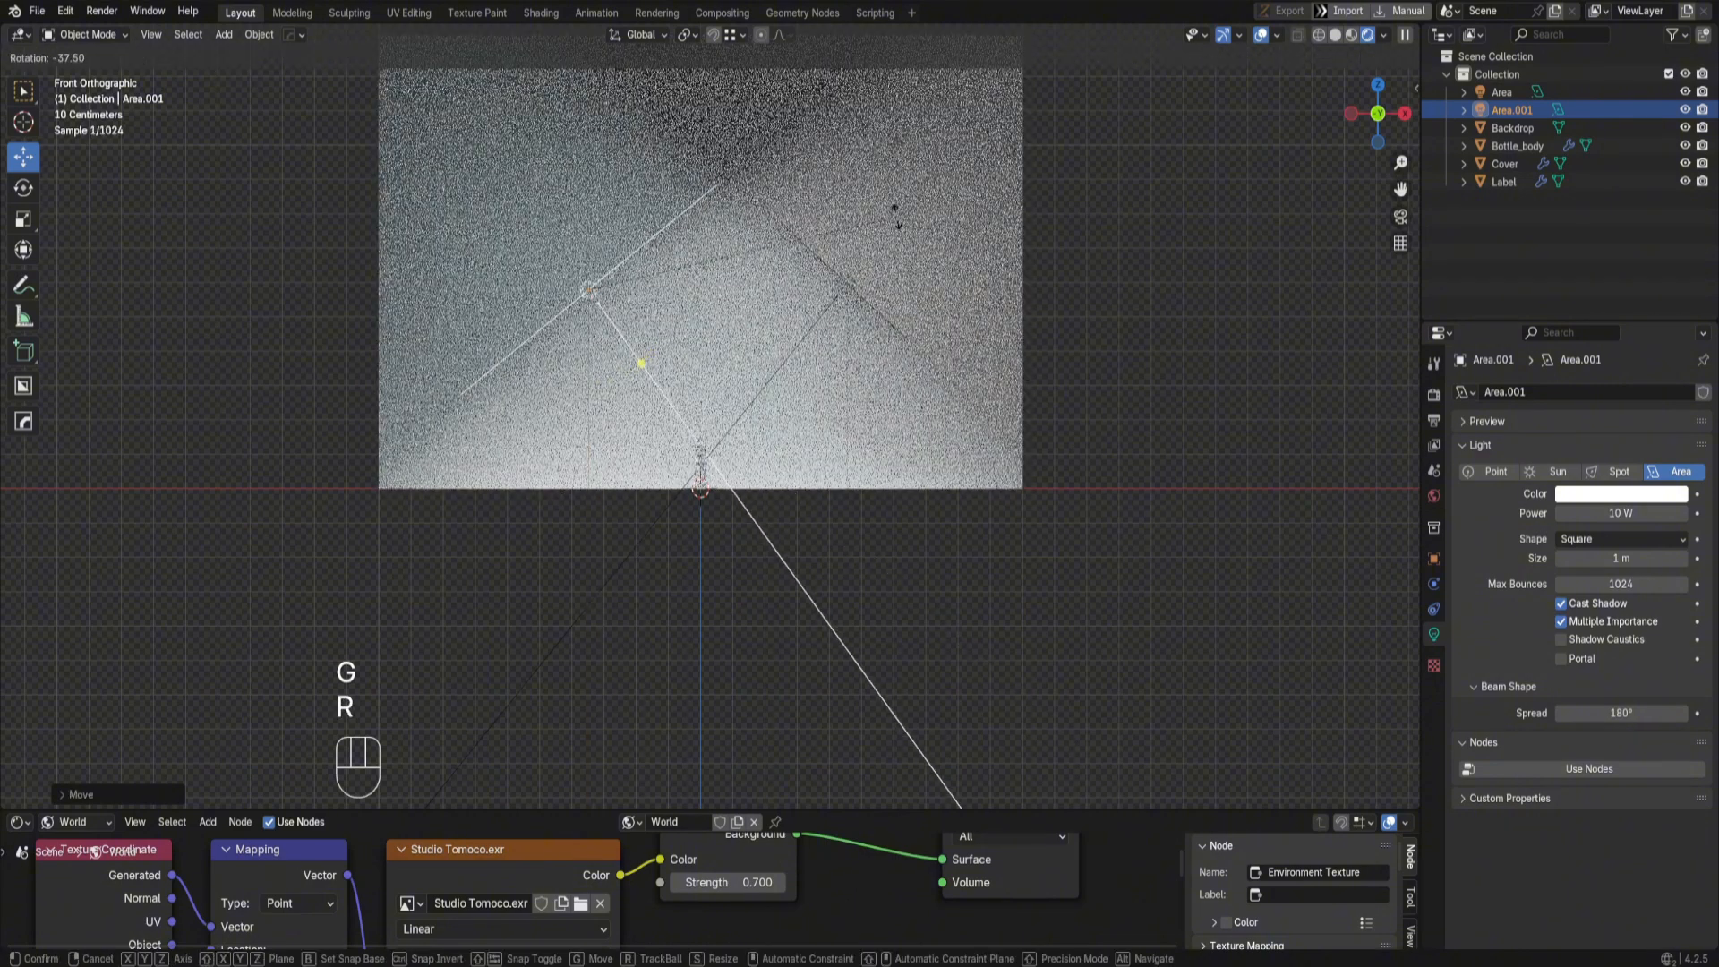
pyautogui.click(867, 298)
# Step: Move the second area light farther away from the bottle and scale it up several times larger
pyautogui.scroll(-4, 867, 298)
pyautogui.press('g')
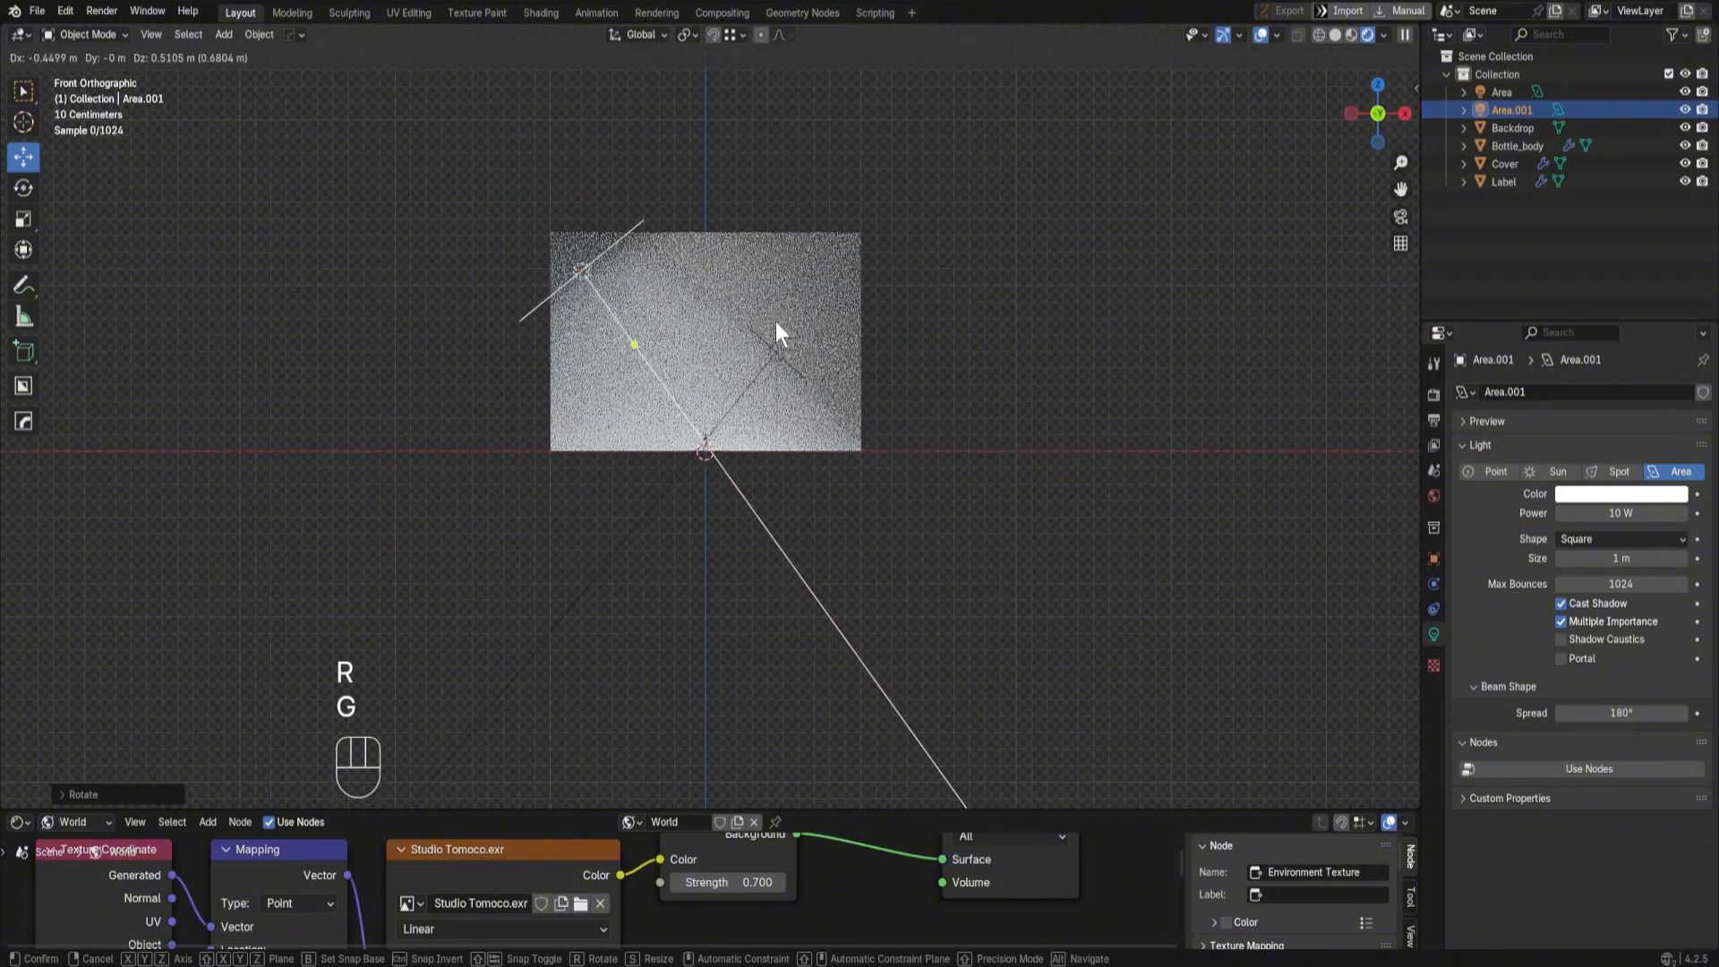
pyautogui.press('s')
pyautogui.click(741, 534)
pyautogui.scroll(1, 742, 534)
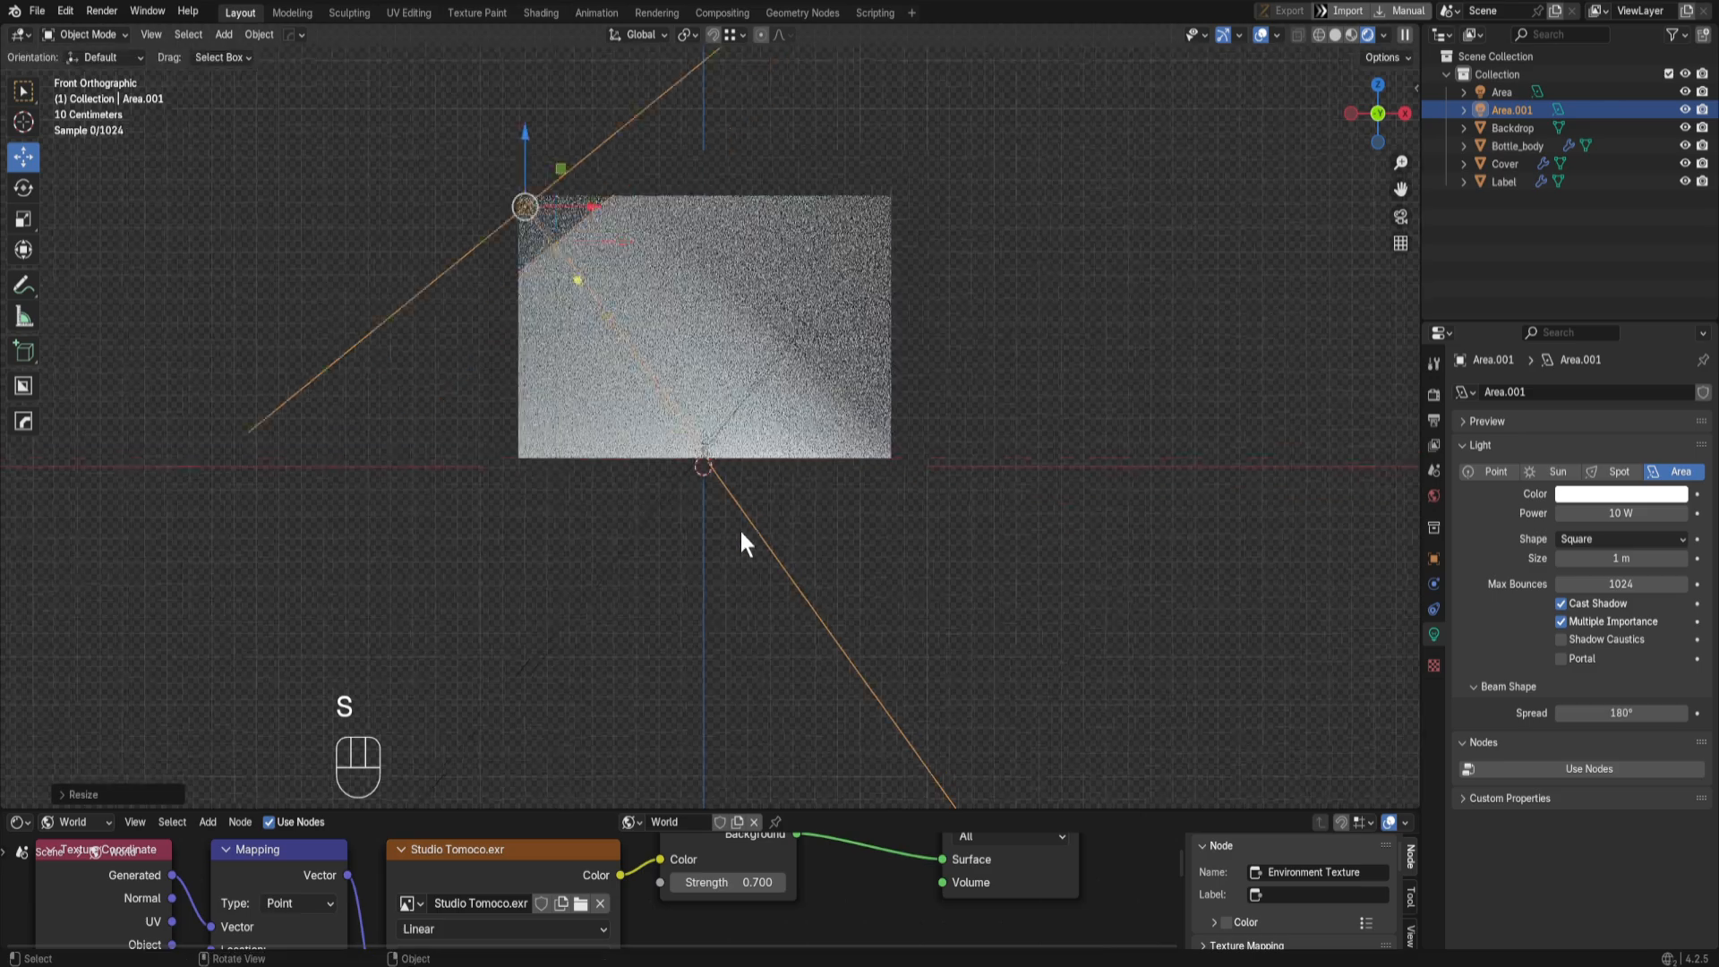
# Step: Tint the second area light pale yellow and set its power to 4 W
pyautogui.scroll(6, 741, 537)
pyautogui.click(1573, 495)
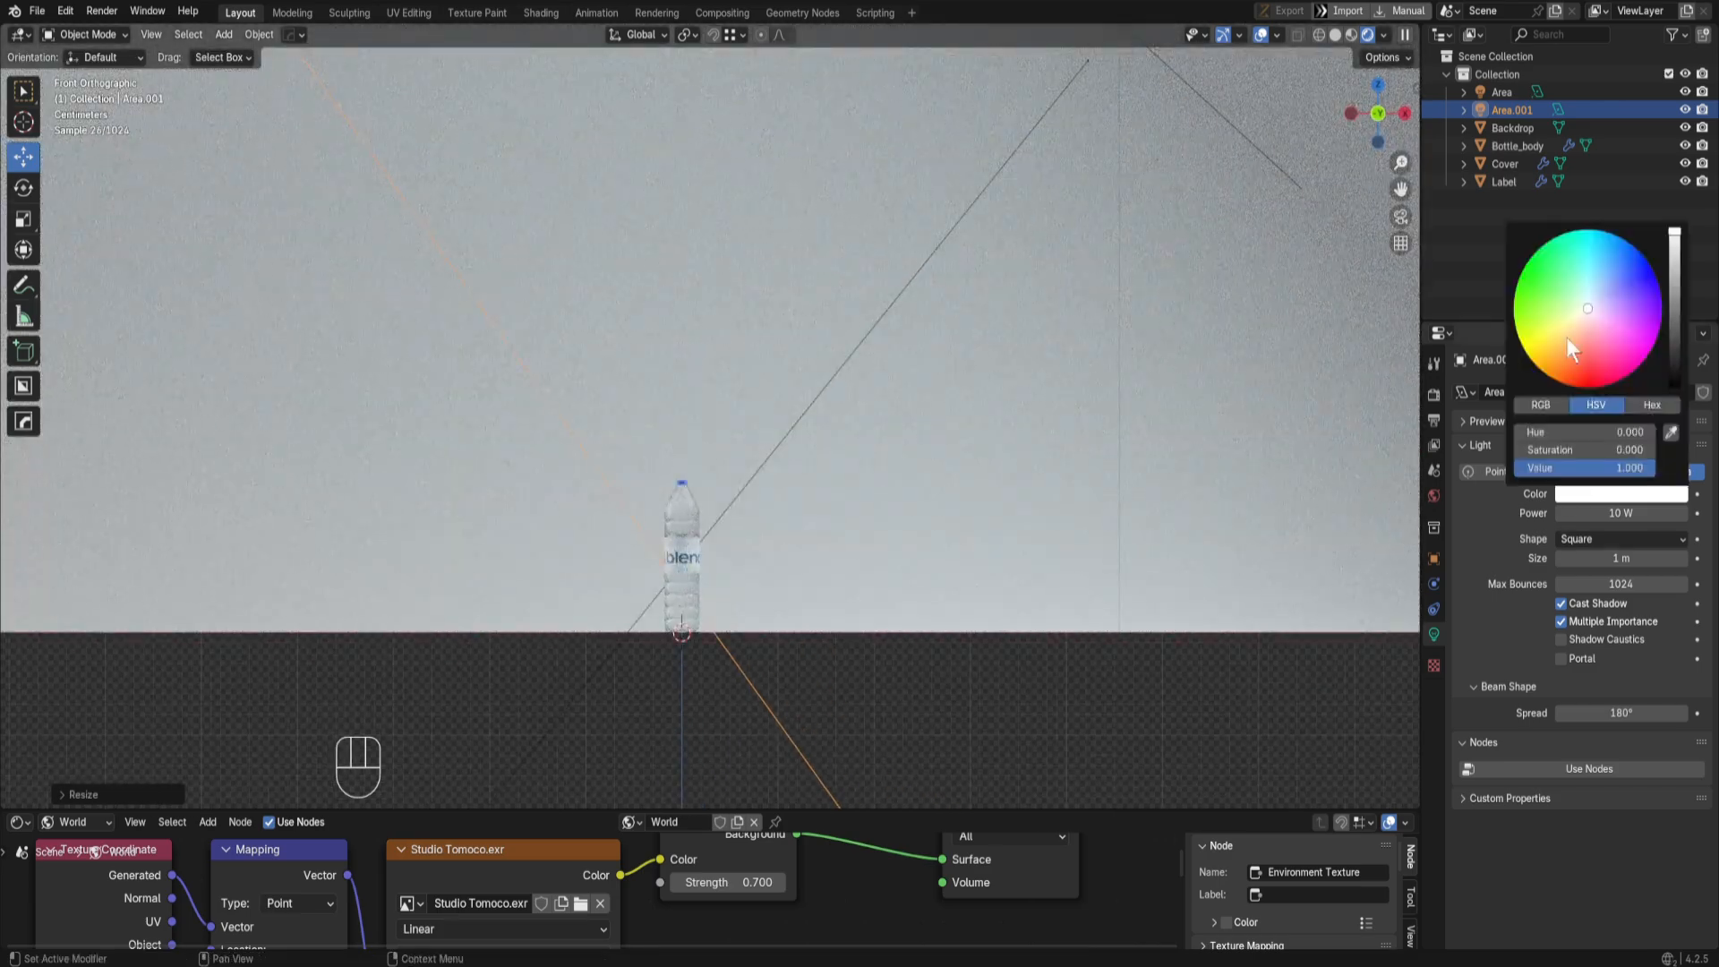
pyautogui.click(1581, 315)
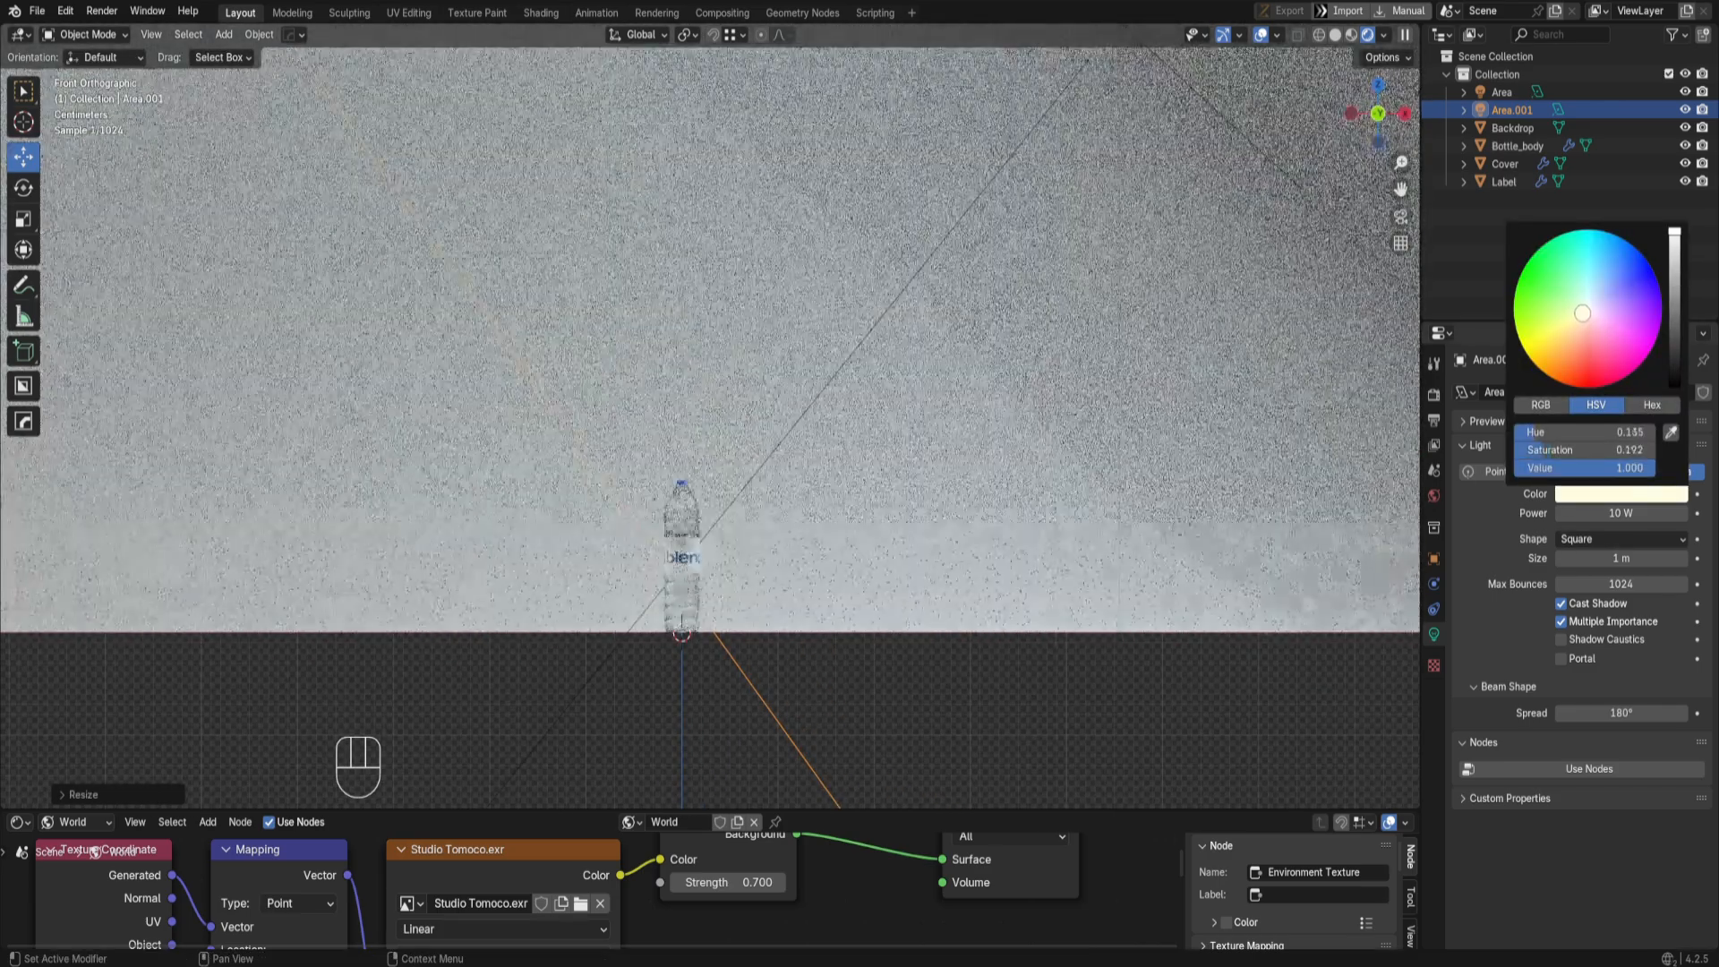
pyautogui.moveTo(807, 632); pyautogui.dragTo(1020, 649, button='middle')
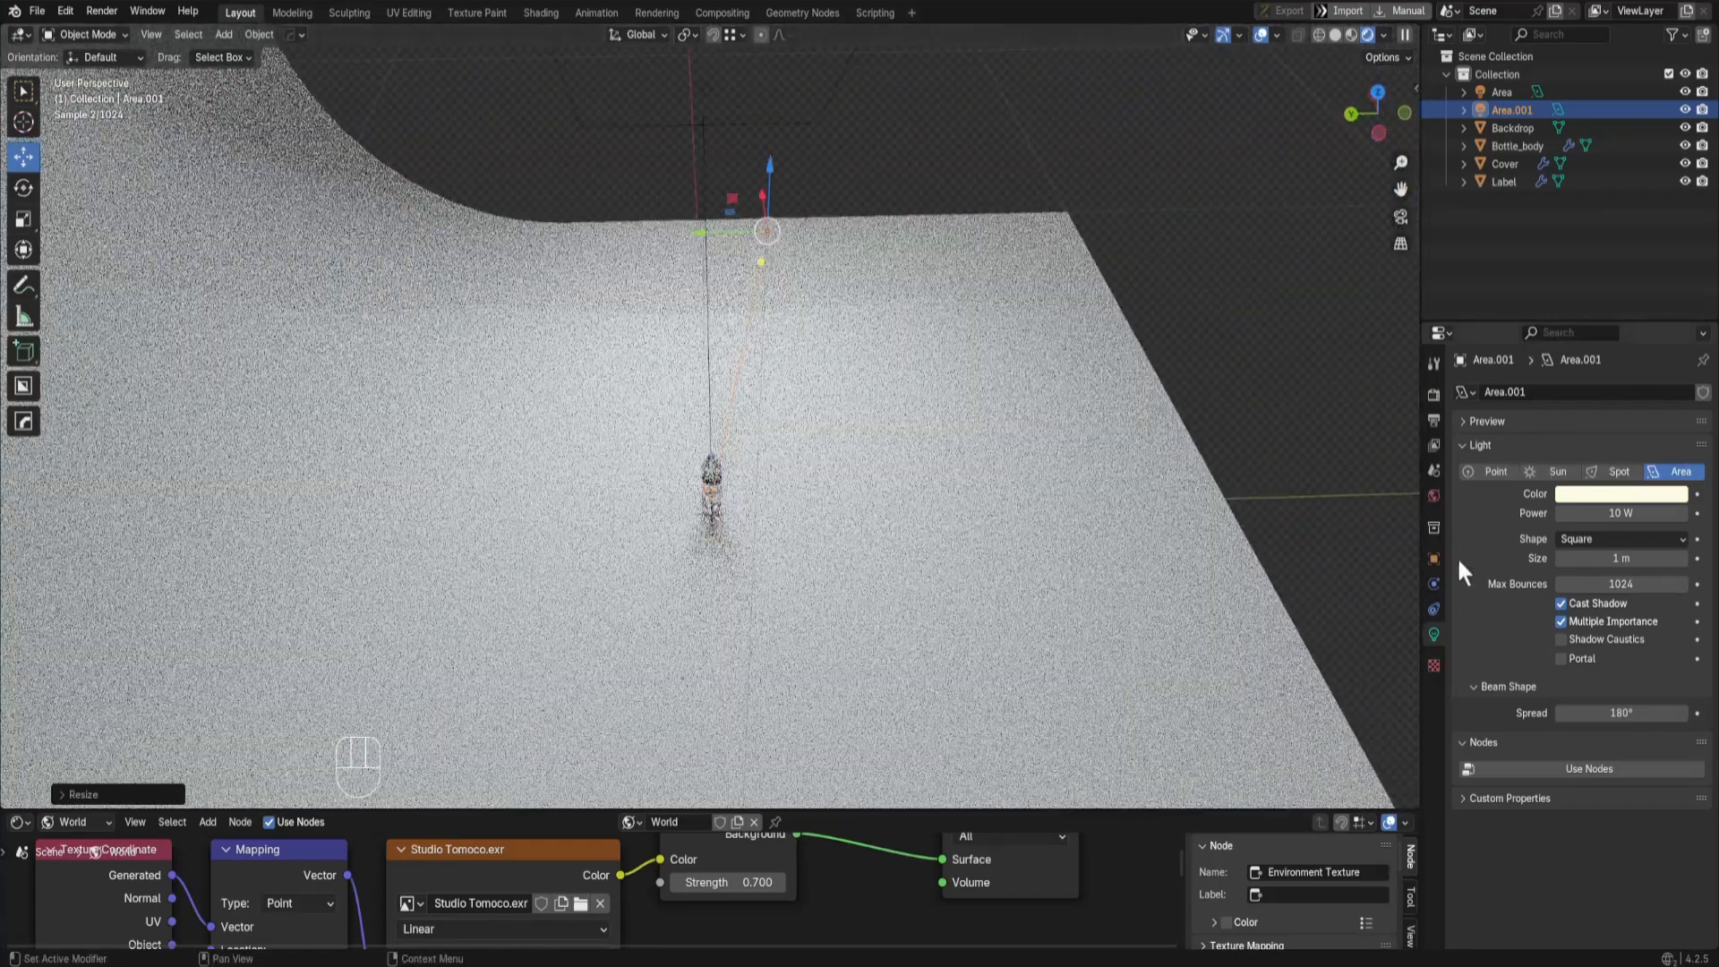
pyautogui.click(1609, 512)
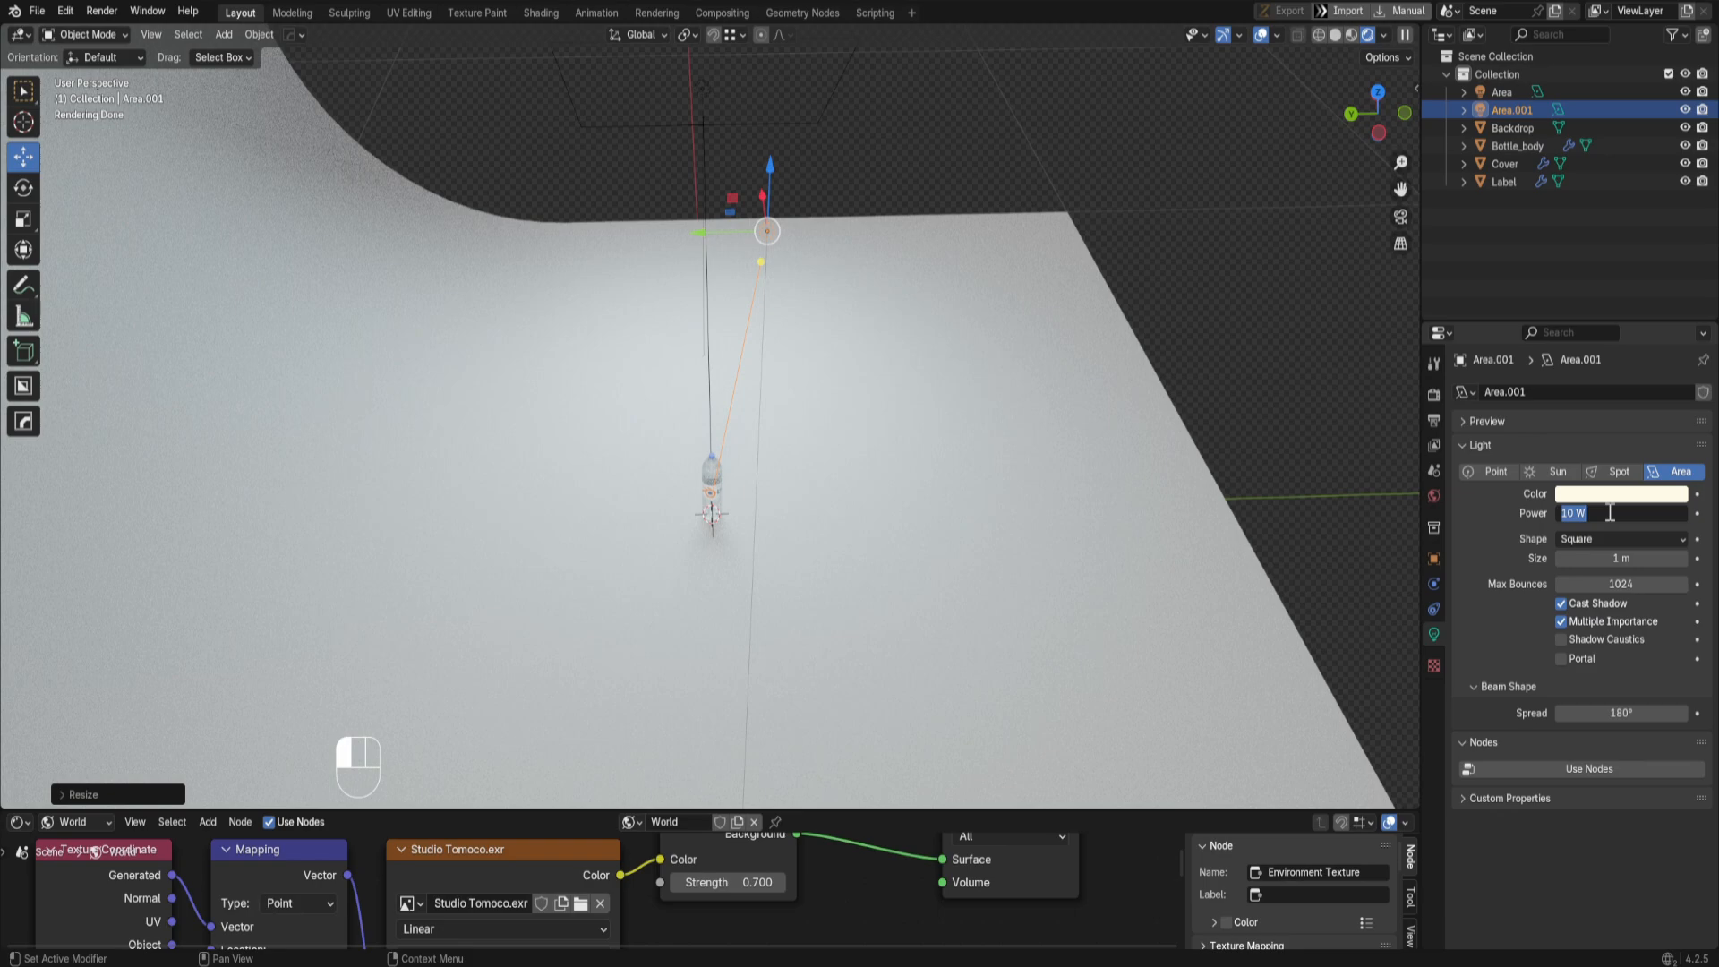
pyautogui.press('Return')
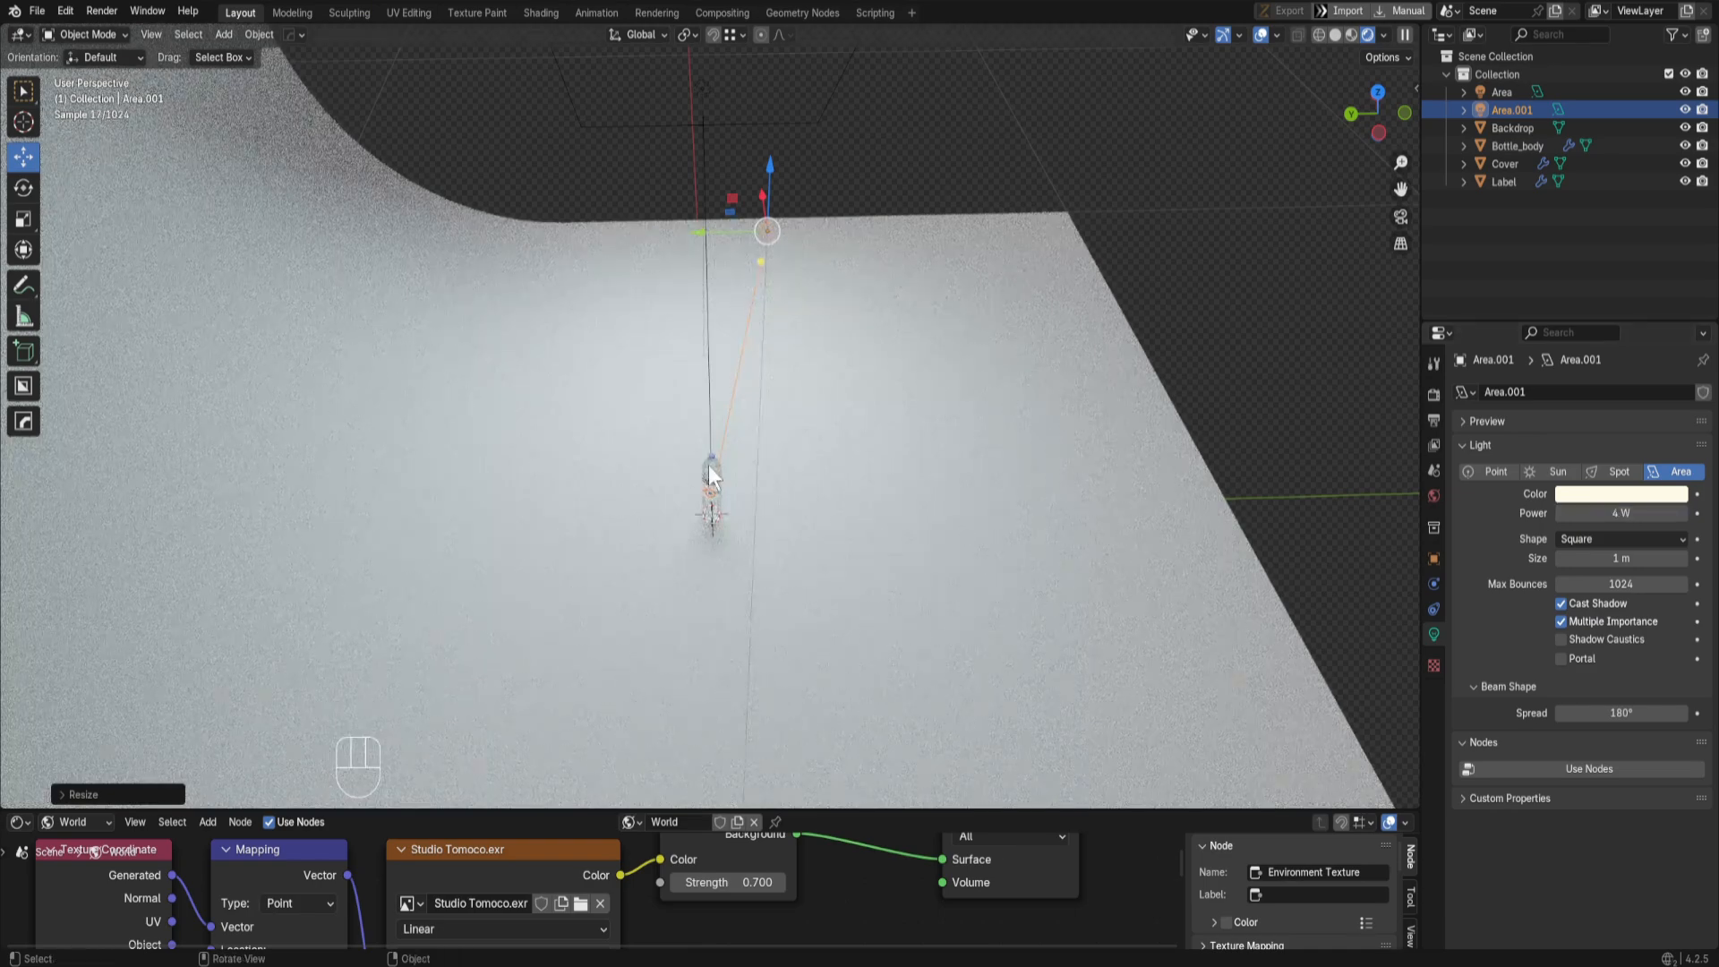
# Step: Return to the front view and add a camera at the world origin
pyautogui.press('KP_1')
pyautogui.scroll(7, 616, 384)
pyautogui.scroll(4, 732, 630)
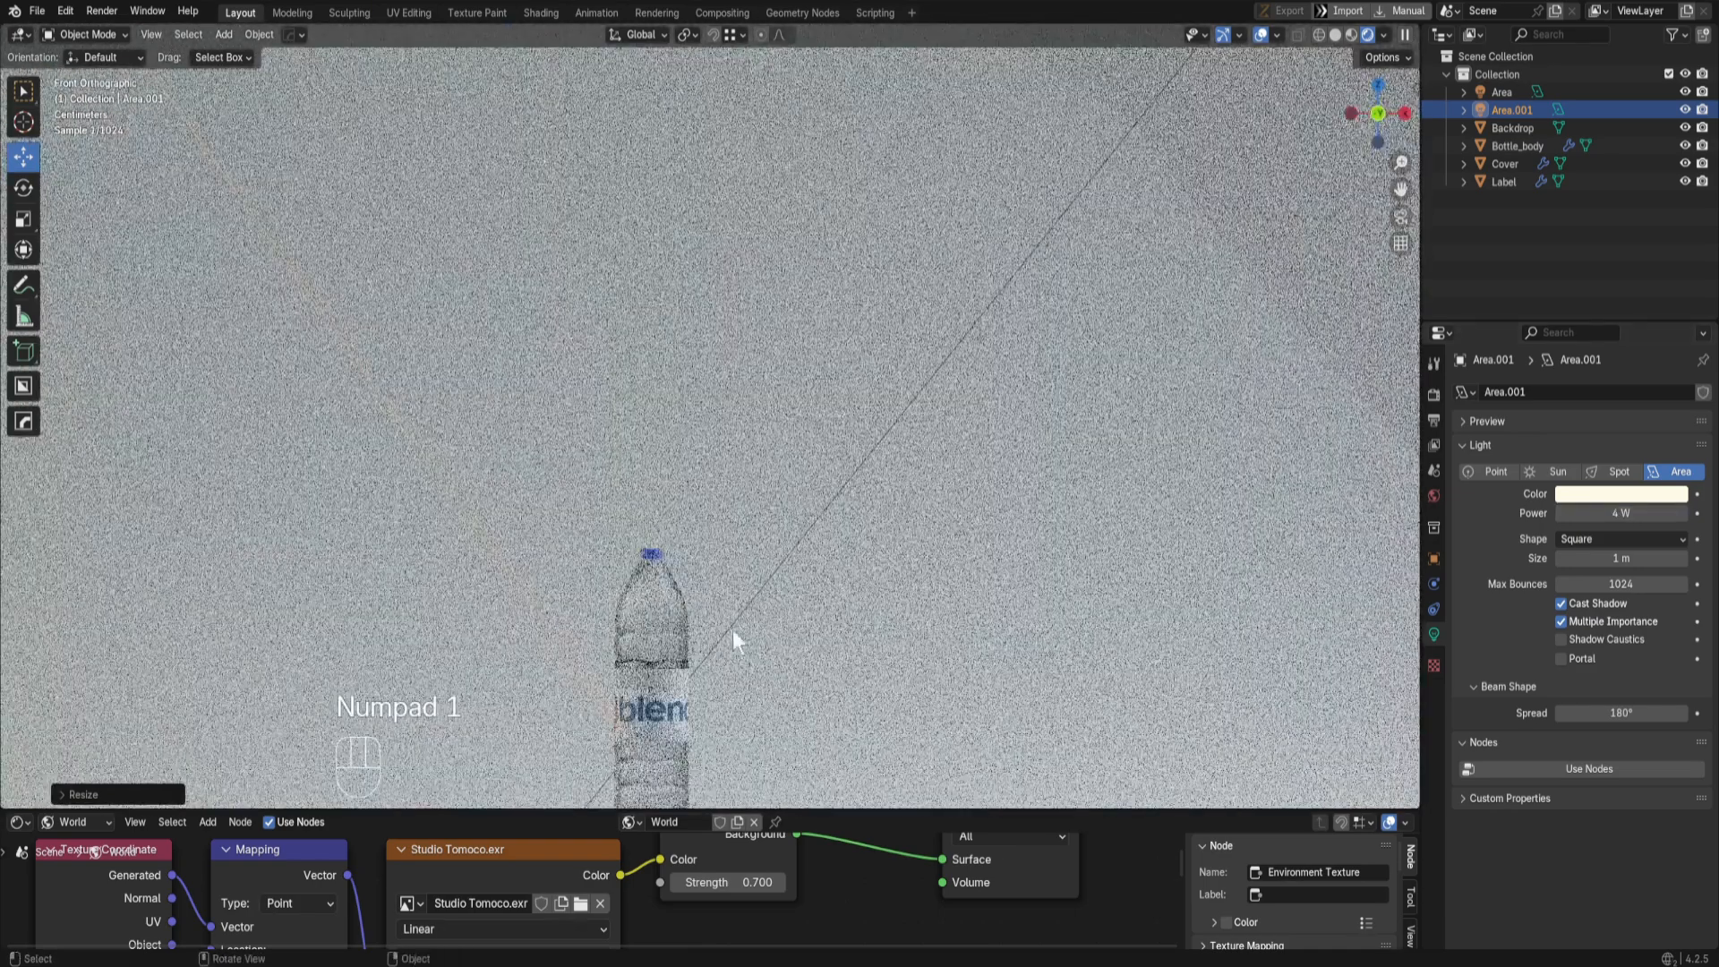
pyautogui.keyDown('shift'); pyautogui.moveTo(733, 630); pyautogui.dragTo(725, 438, button='middle'); pyautogui.keyUp('shift')
pyautogui.scroll(-4, 718, 508)
pyautogui.scroll(6, 708, 537)
pyautogui.scroll(-3, 675, 583)
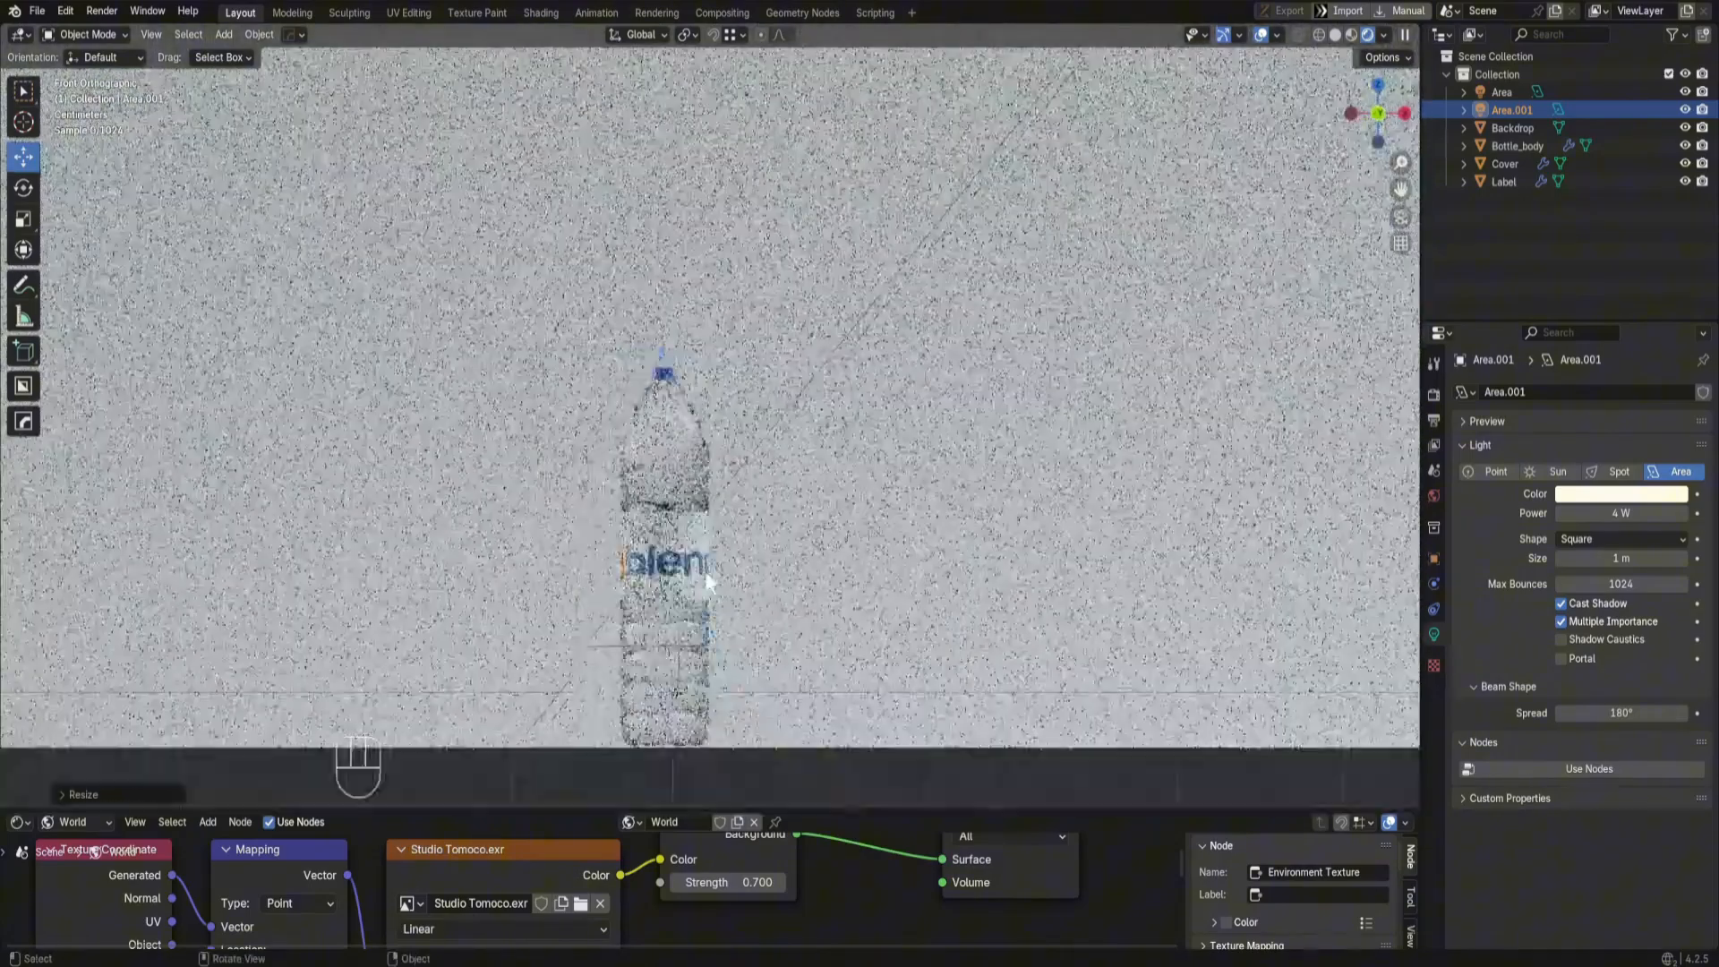
pyautogui.hotkey('shift', 'a')
pyautogui.click(684, 615)
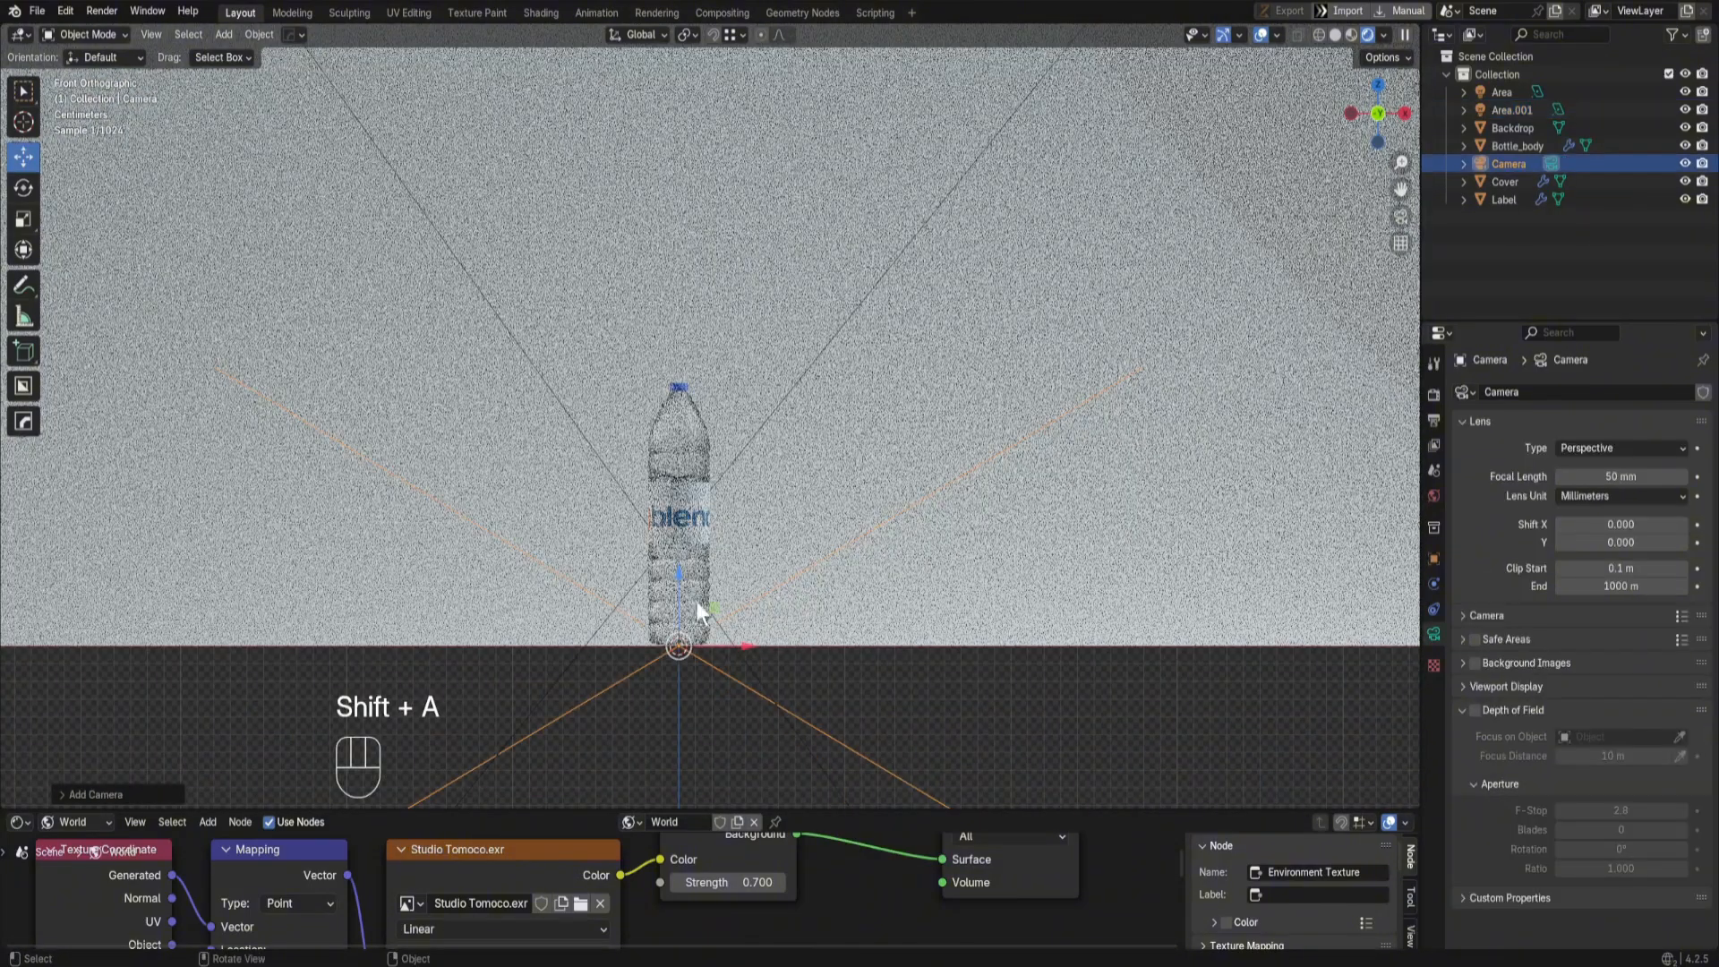
# Step: Align the camera to a slightly raised front view of the bottle and shift it to bring the whole bottle into the frame
pyautogui.scroll(5, 697, 600)
pyautogui.scroll(-1, 727, 577)
pyautogui.moveTo(755, 465); pyautogui.dragTo(719, 566, button='middle')
pyautogui.press('KP_1')
pyautogui.scroll(1, 717, 556)
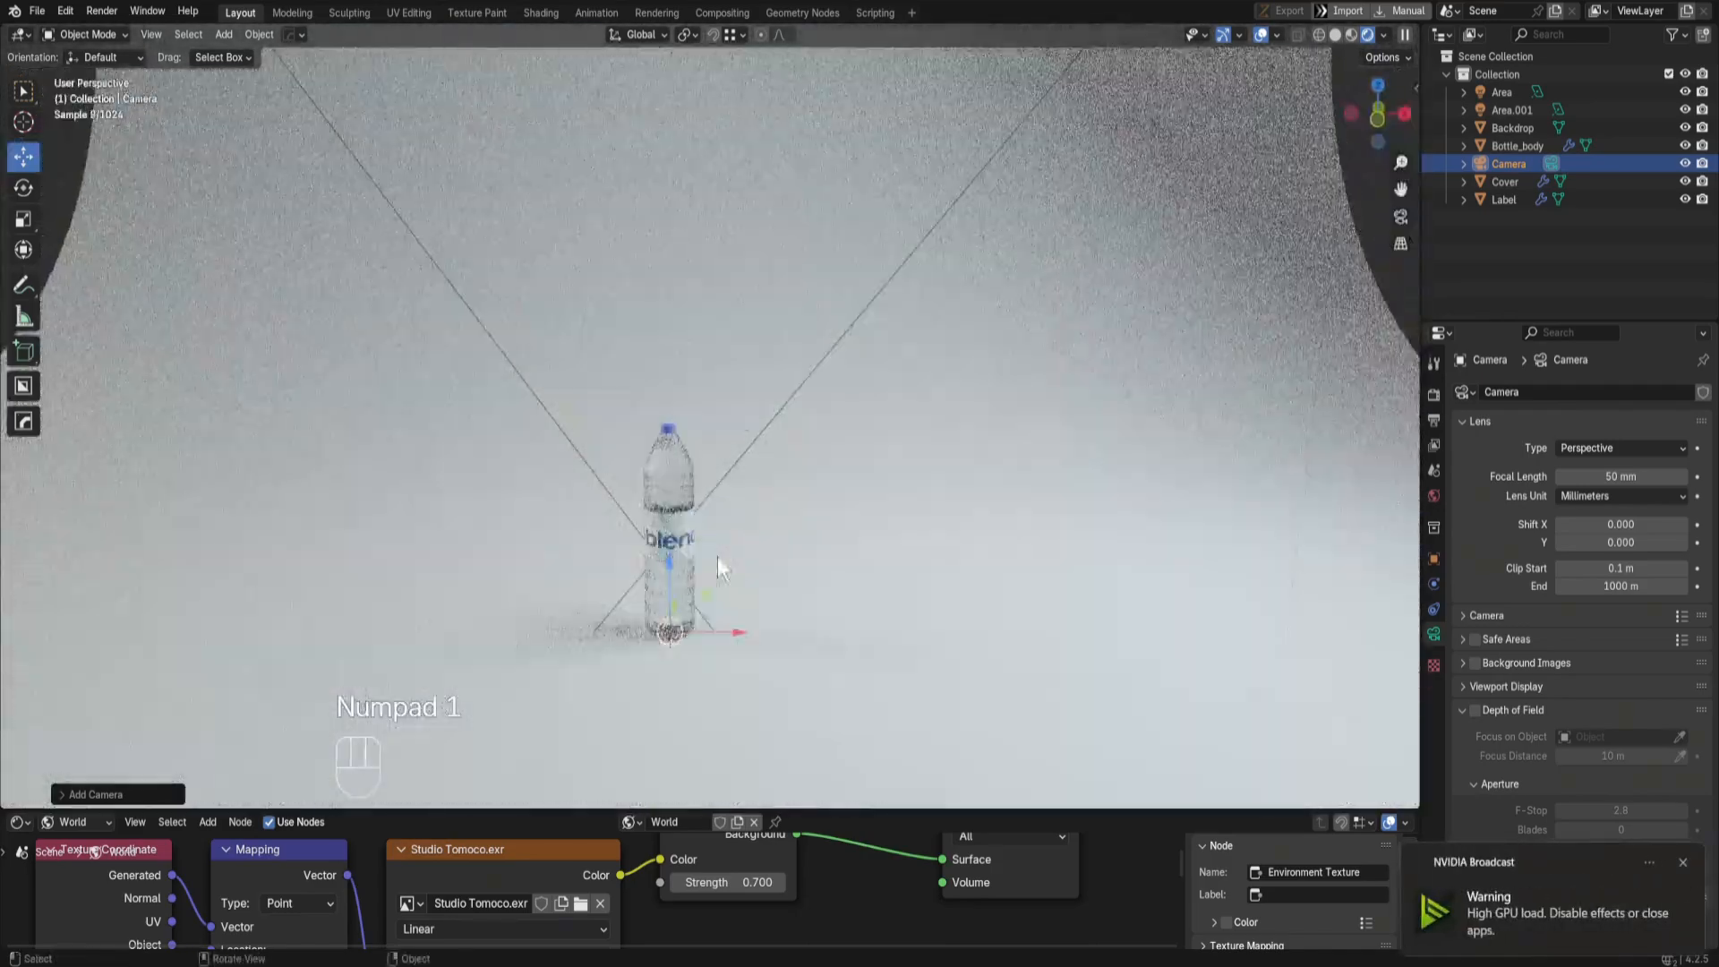
pyautogui.click(1687, 860)
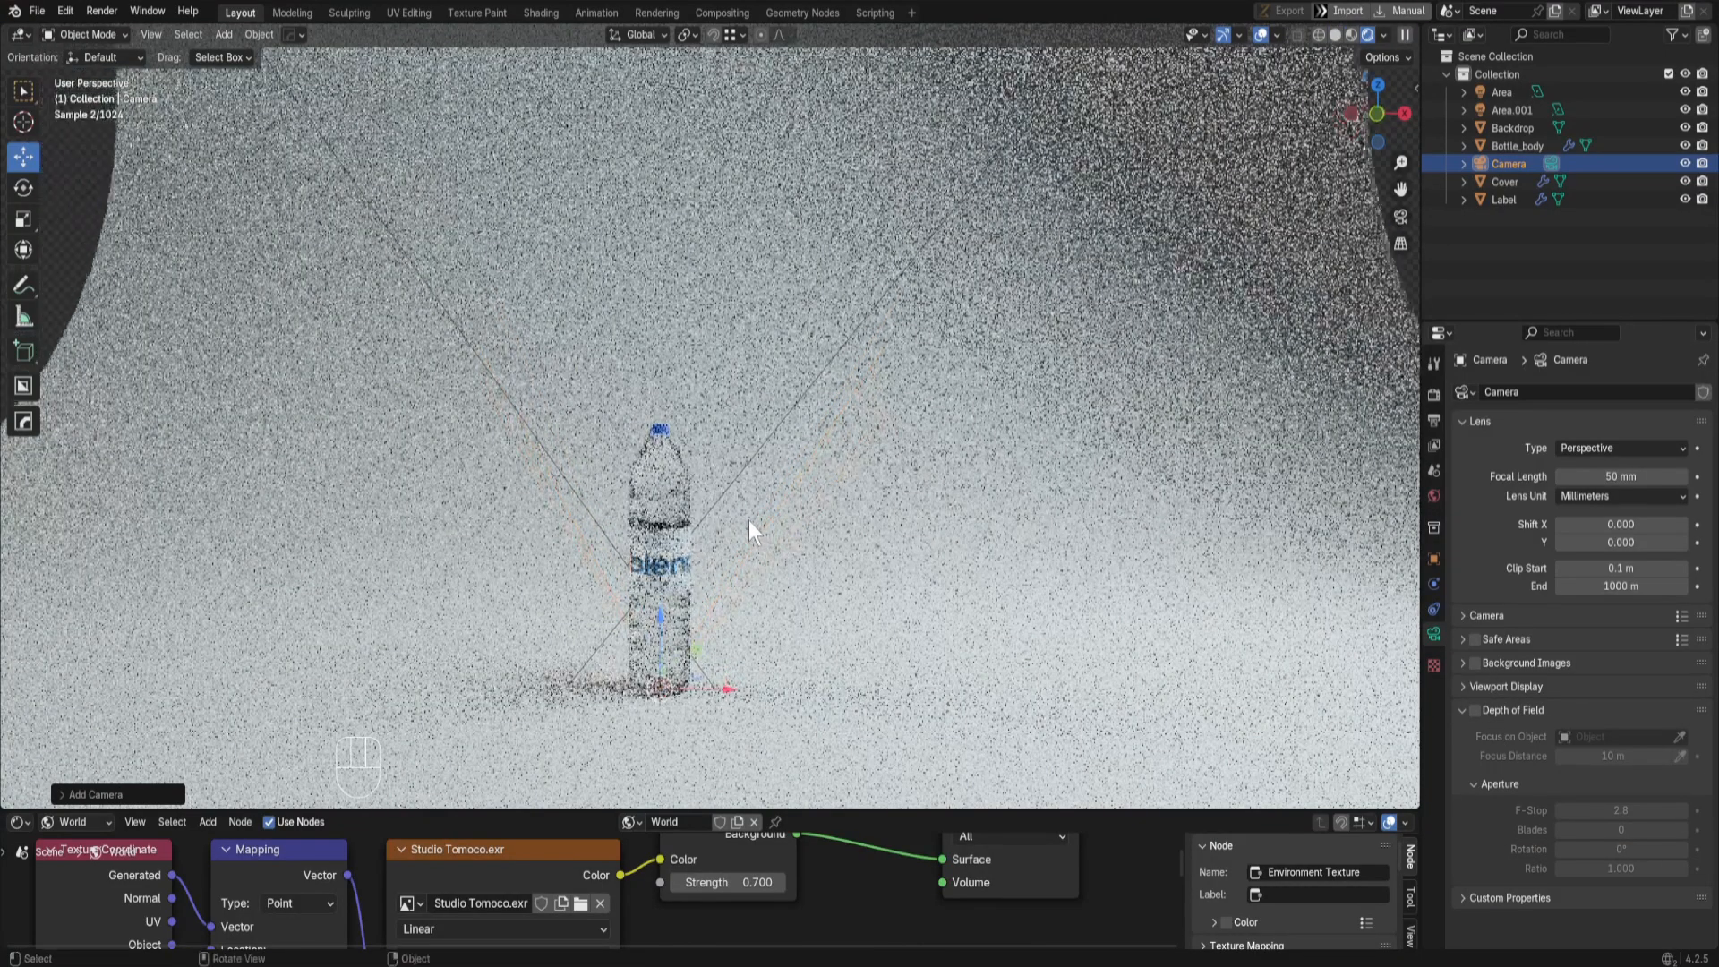
pyautogui.press('ctrl+alt+KP_0')
pyautogui.press('g')
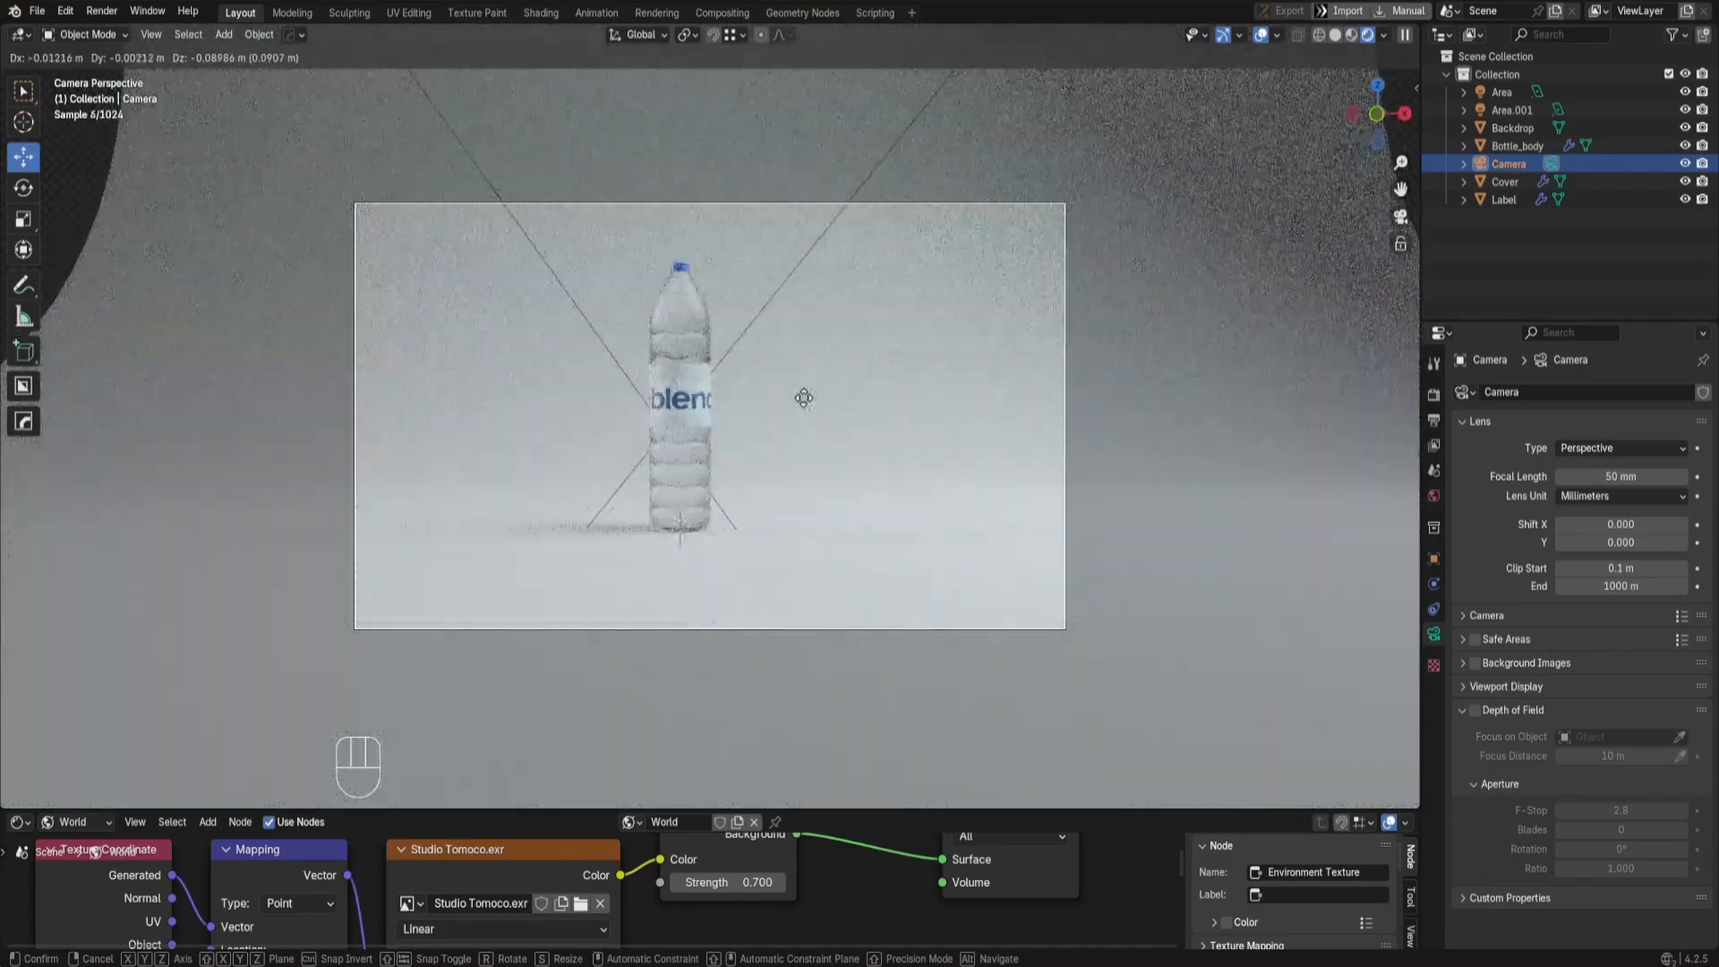
pyautogui.click(802, 396)
pyautogui.press('Home')
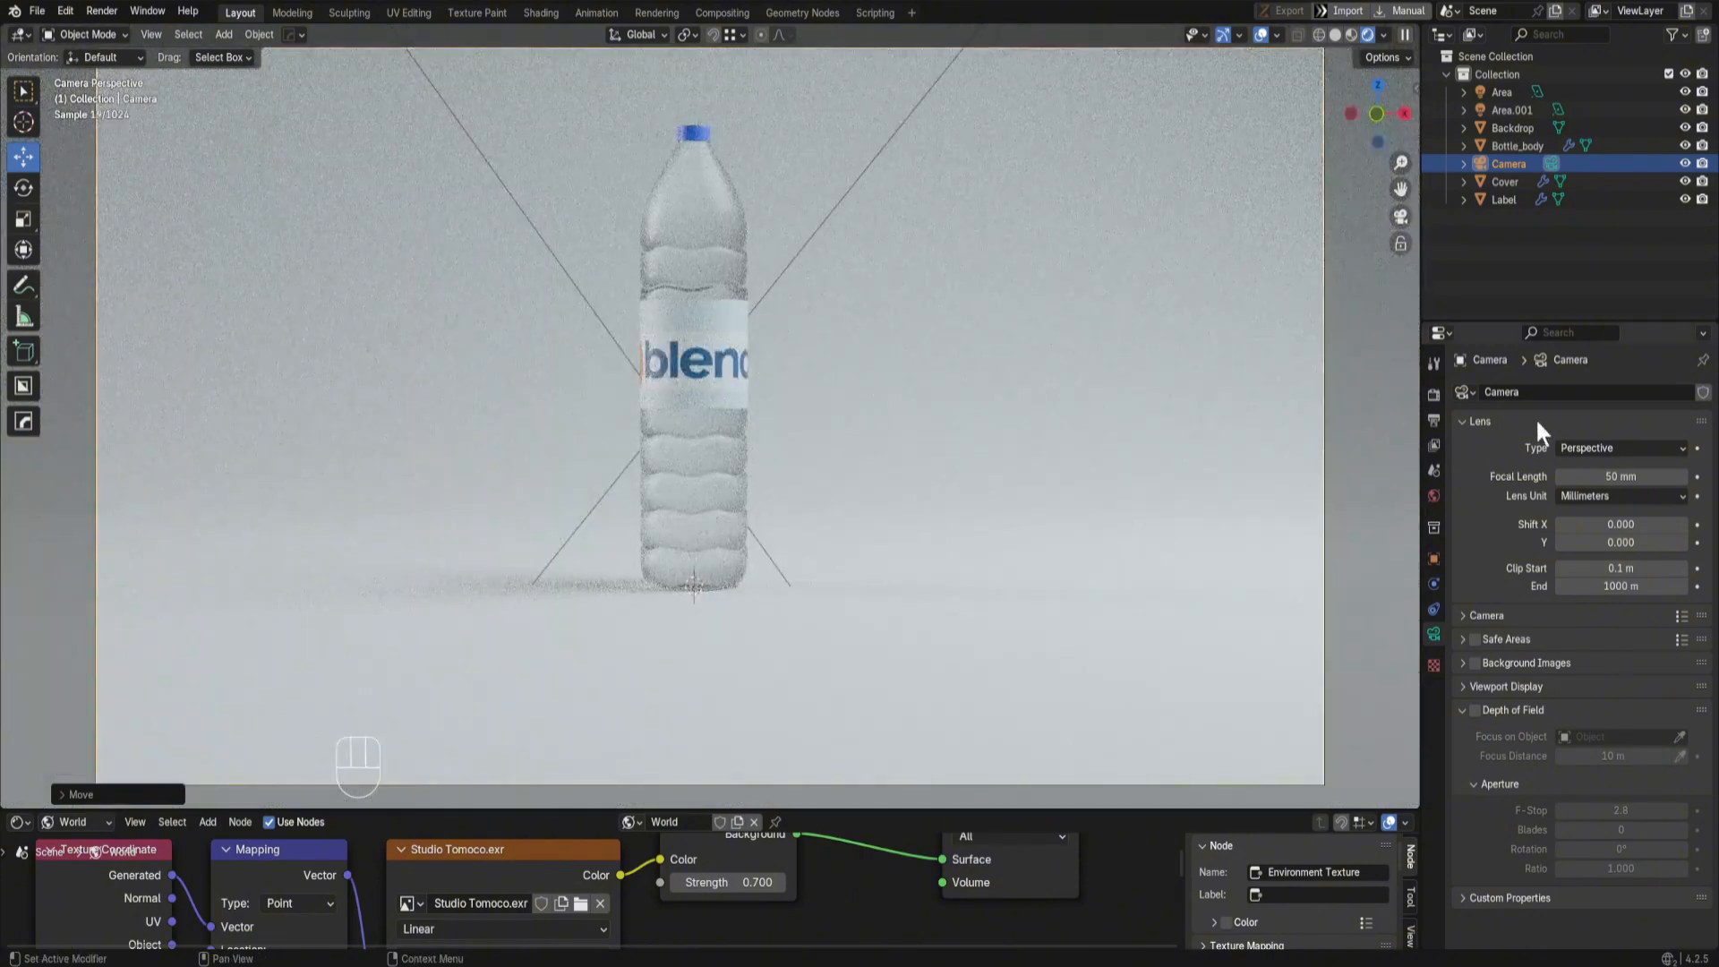
# Step: Set the camera's focal length to 90 mm
pyautogui.click(1622, 478)
pyautogui.write('90')
pyautogui.press('Return')
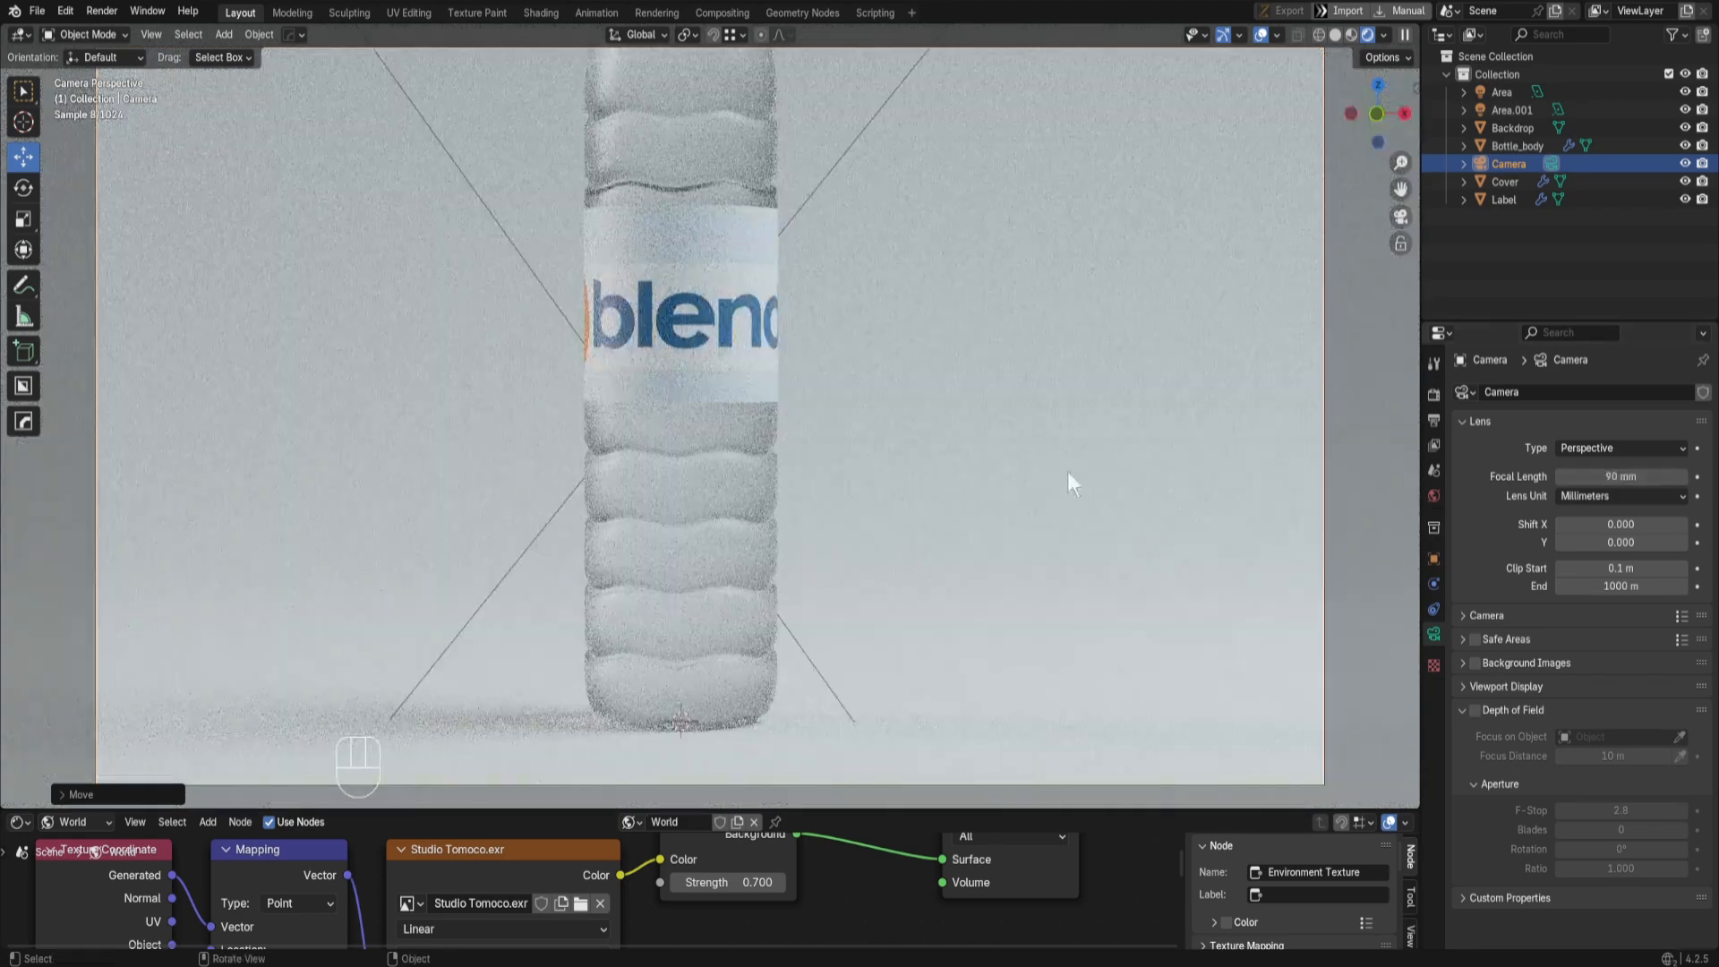
# Step: Pull the camera back about 0.26 m along its local Z axis and raise it slightly along global Z to center the bottle vertically
pyautogui.scroll(-3, 775, 604)
pyautogui.press('g')
pyautogui.press('z')
pyautogui.press('z')
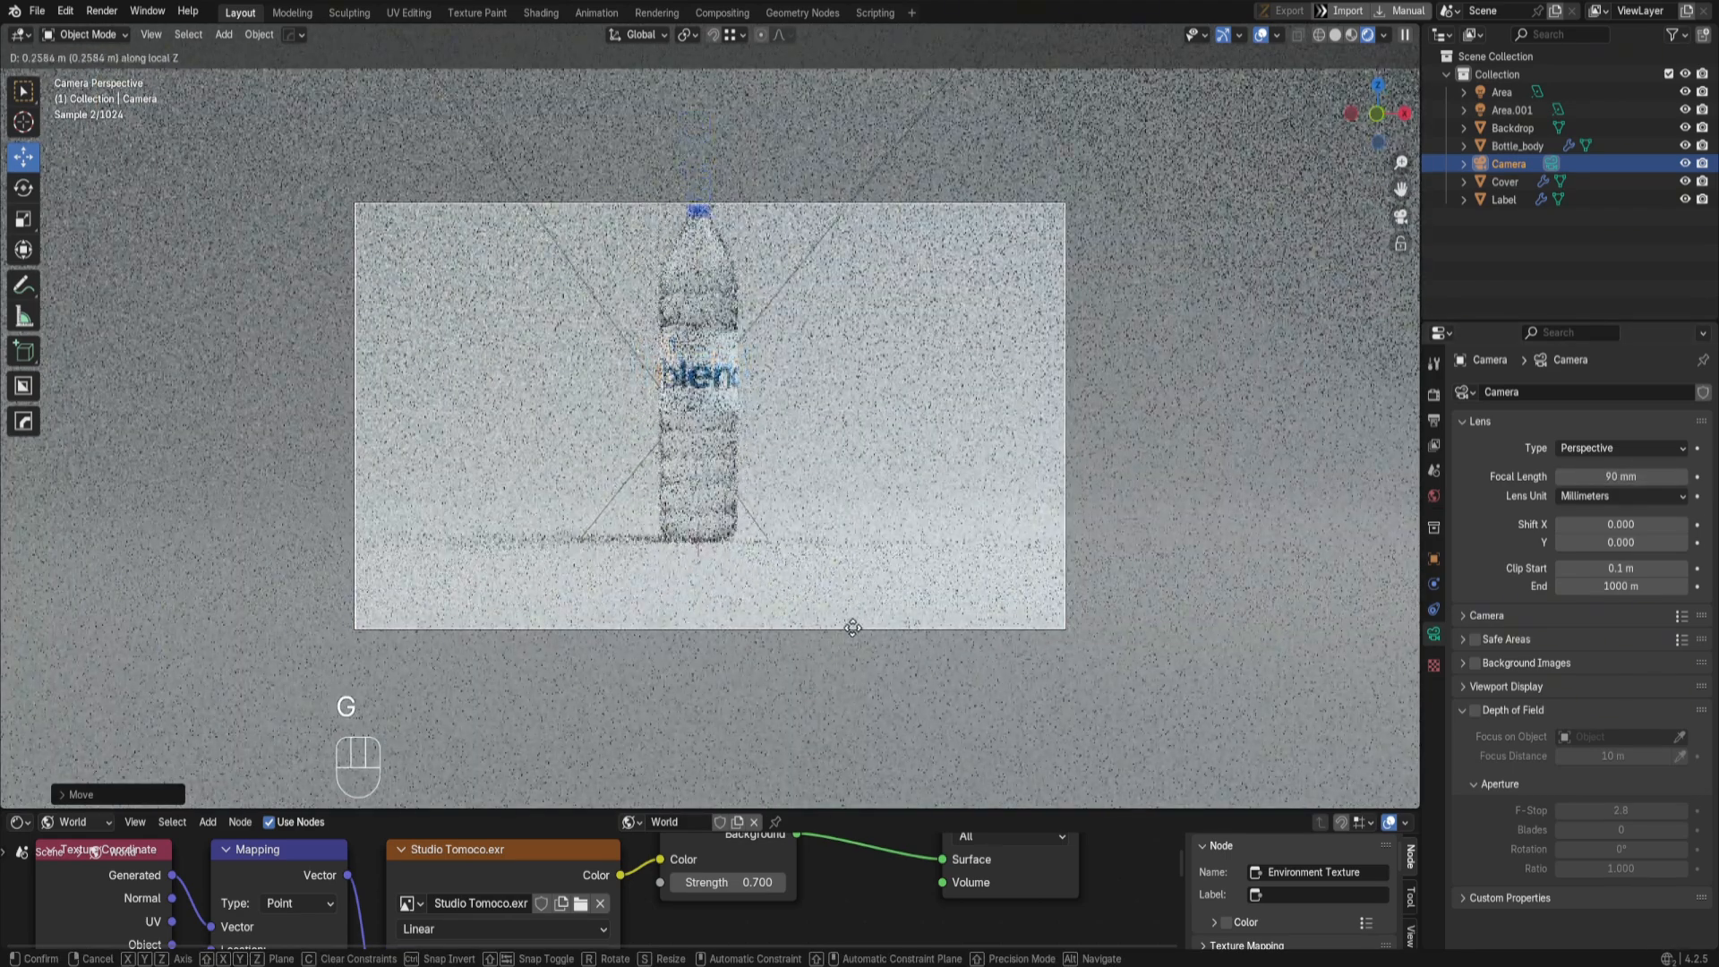
pyautogui.click(852, 626)
pyautogui.press('g')
pyautogui.press('z')
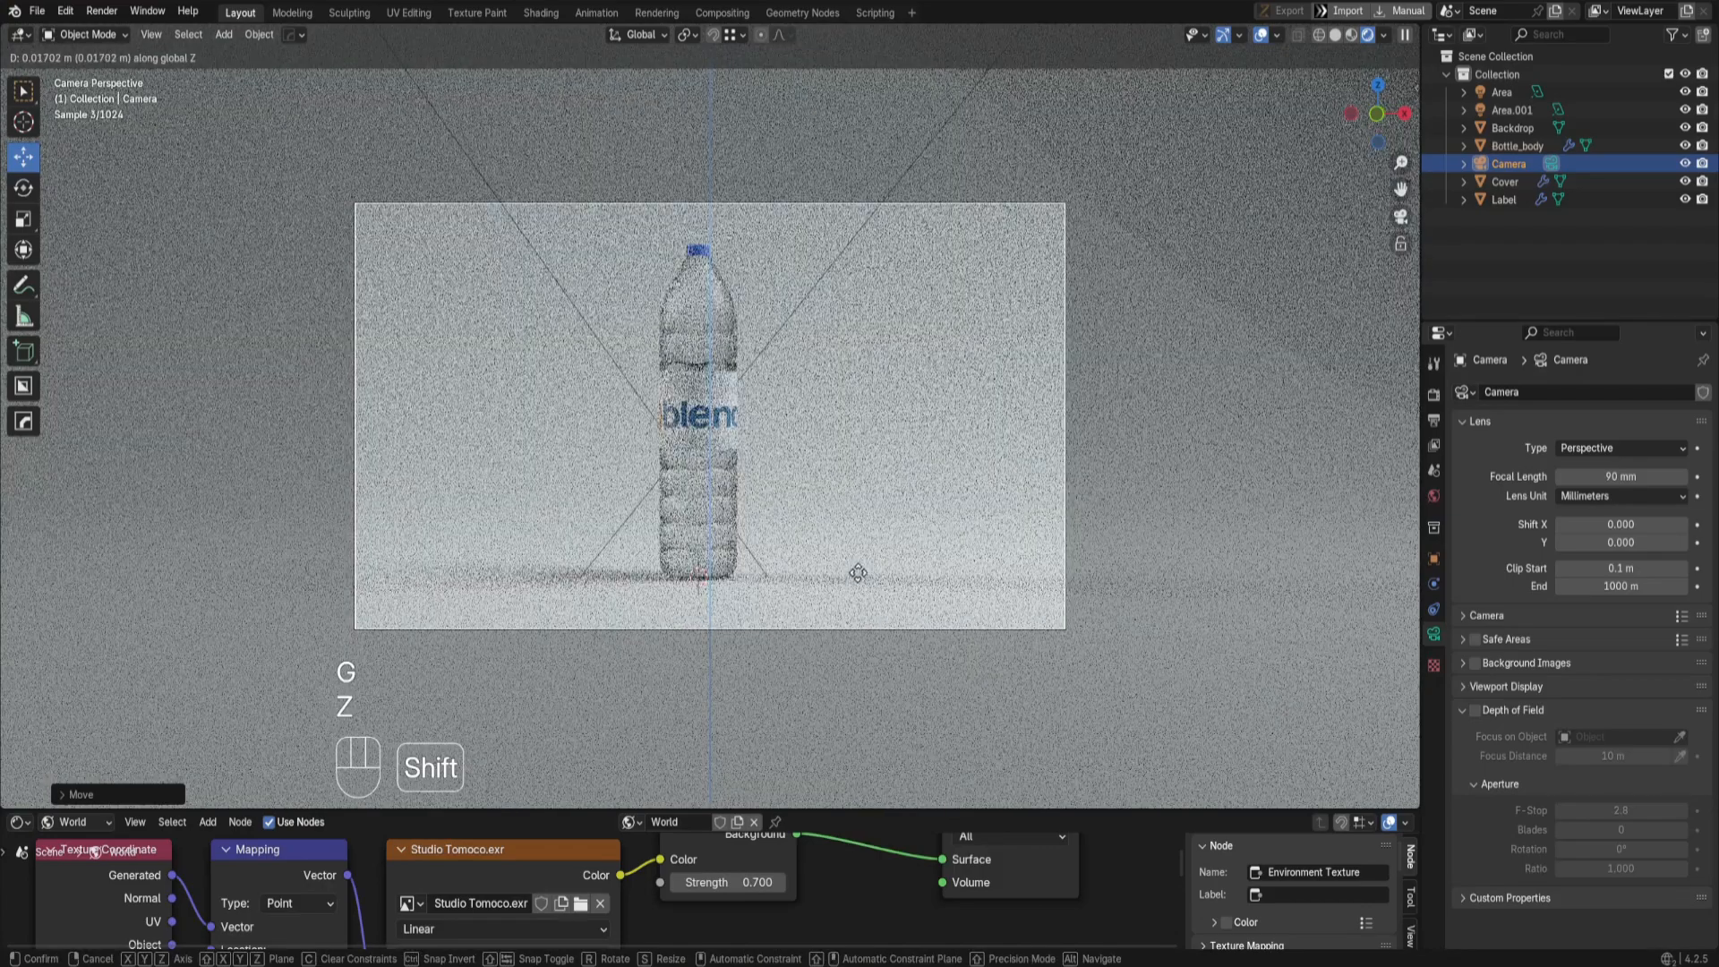
pyautogui.click(837, 580)
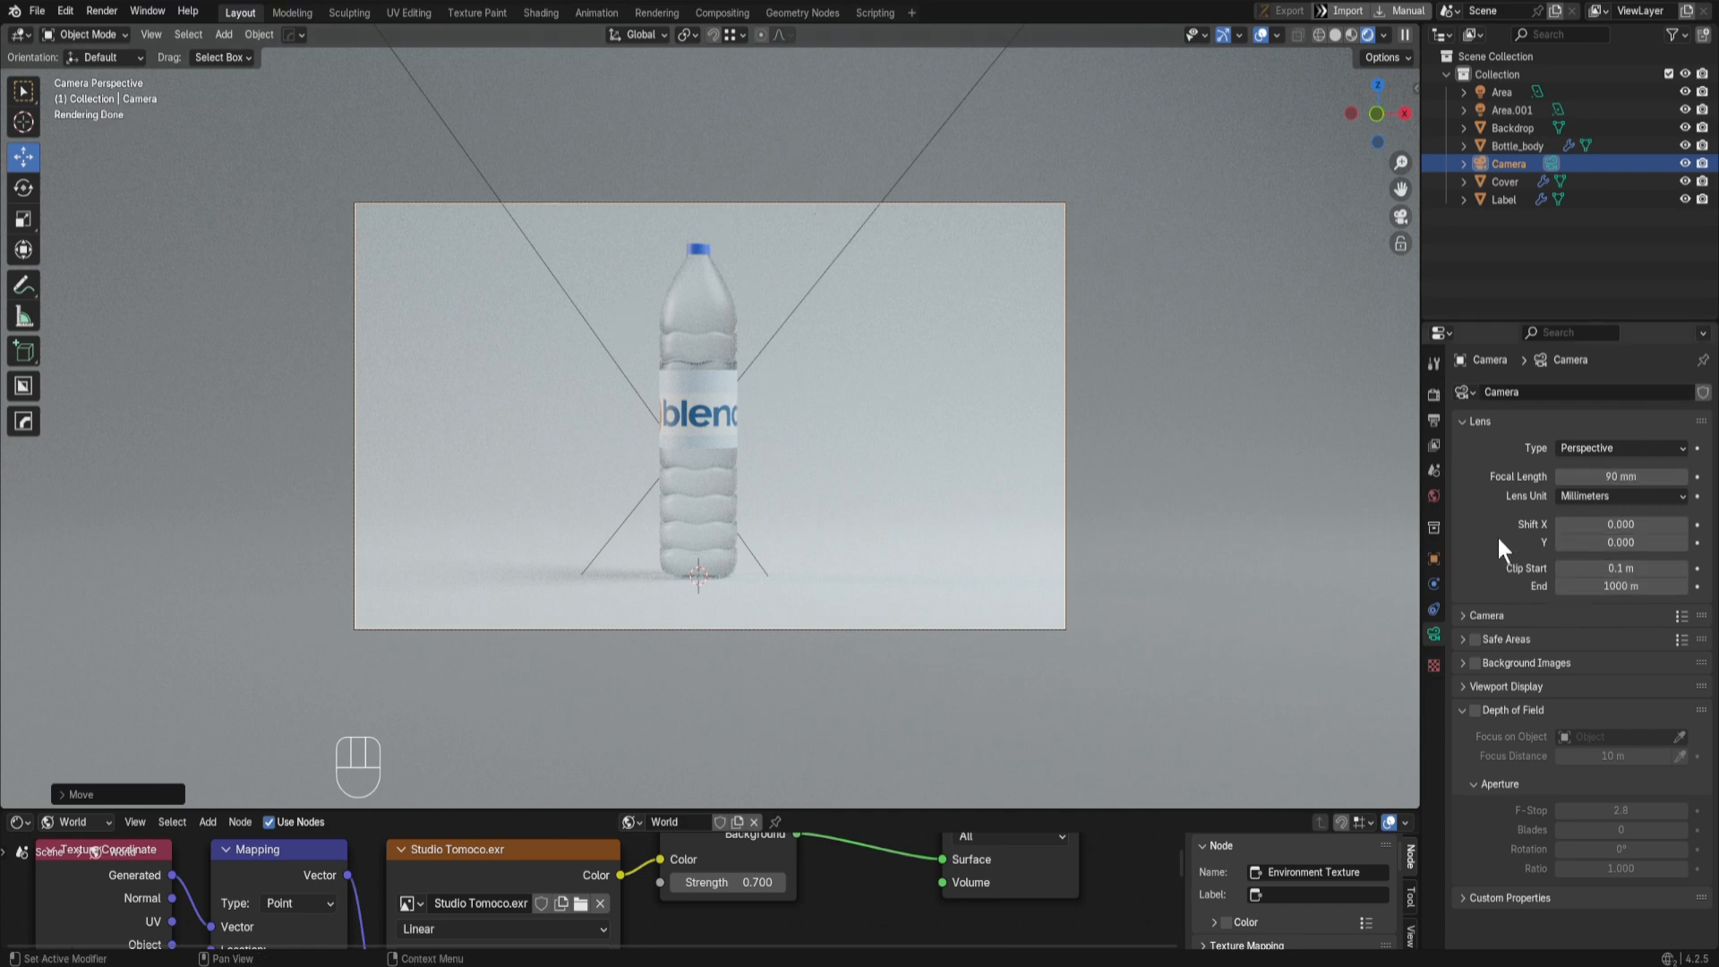
# Step: Open the scene's output format settings
pyautogui.click(1433, 394)
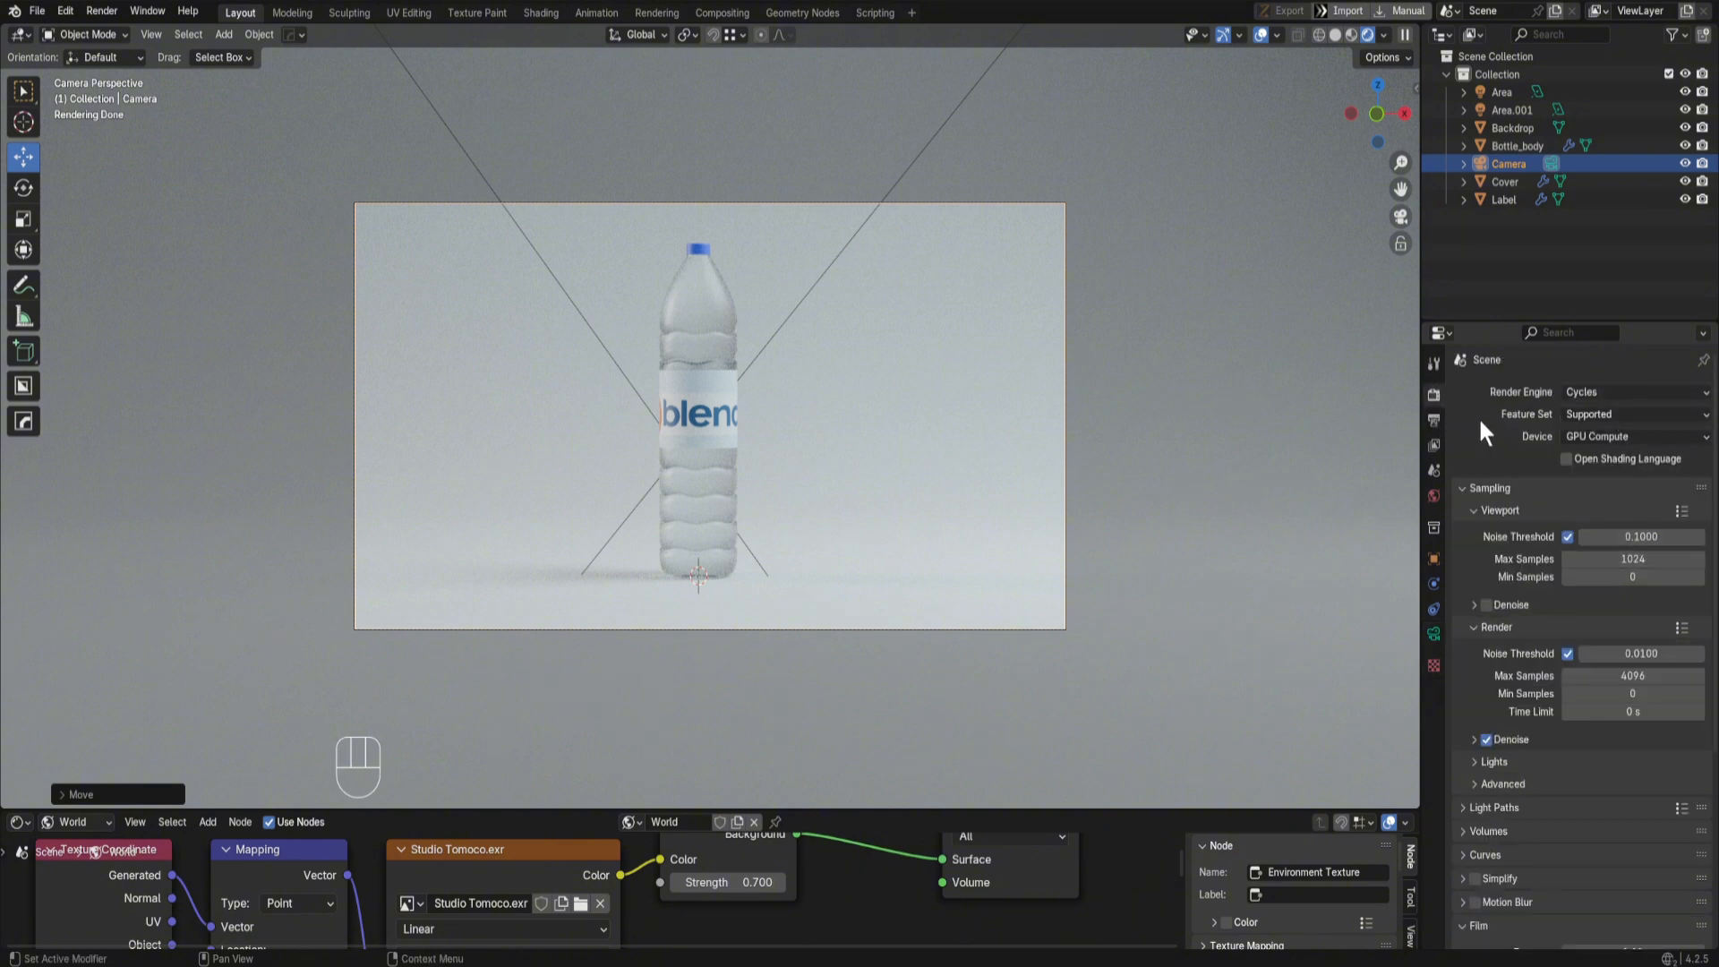
pyautogui.click(1434, 419)
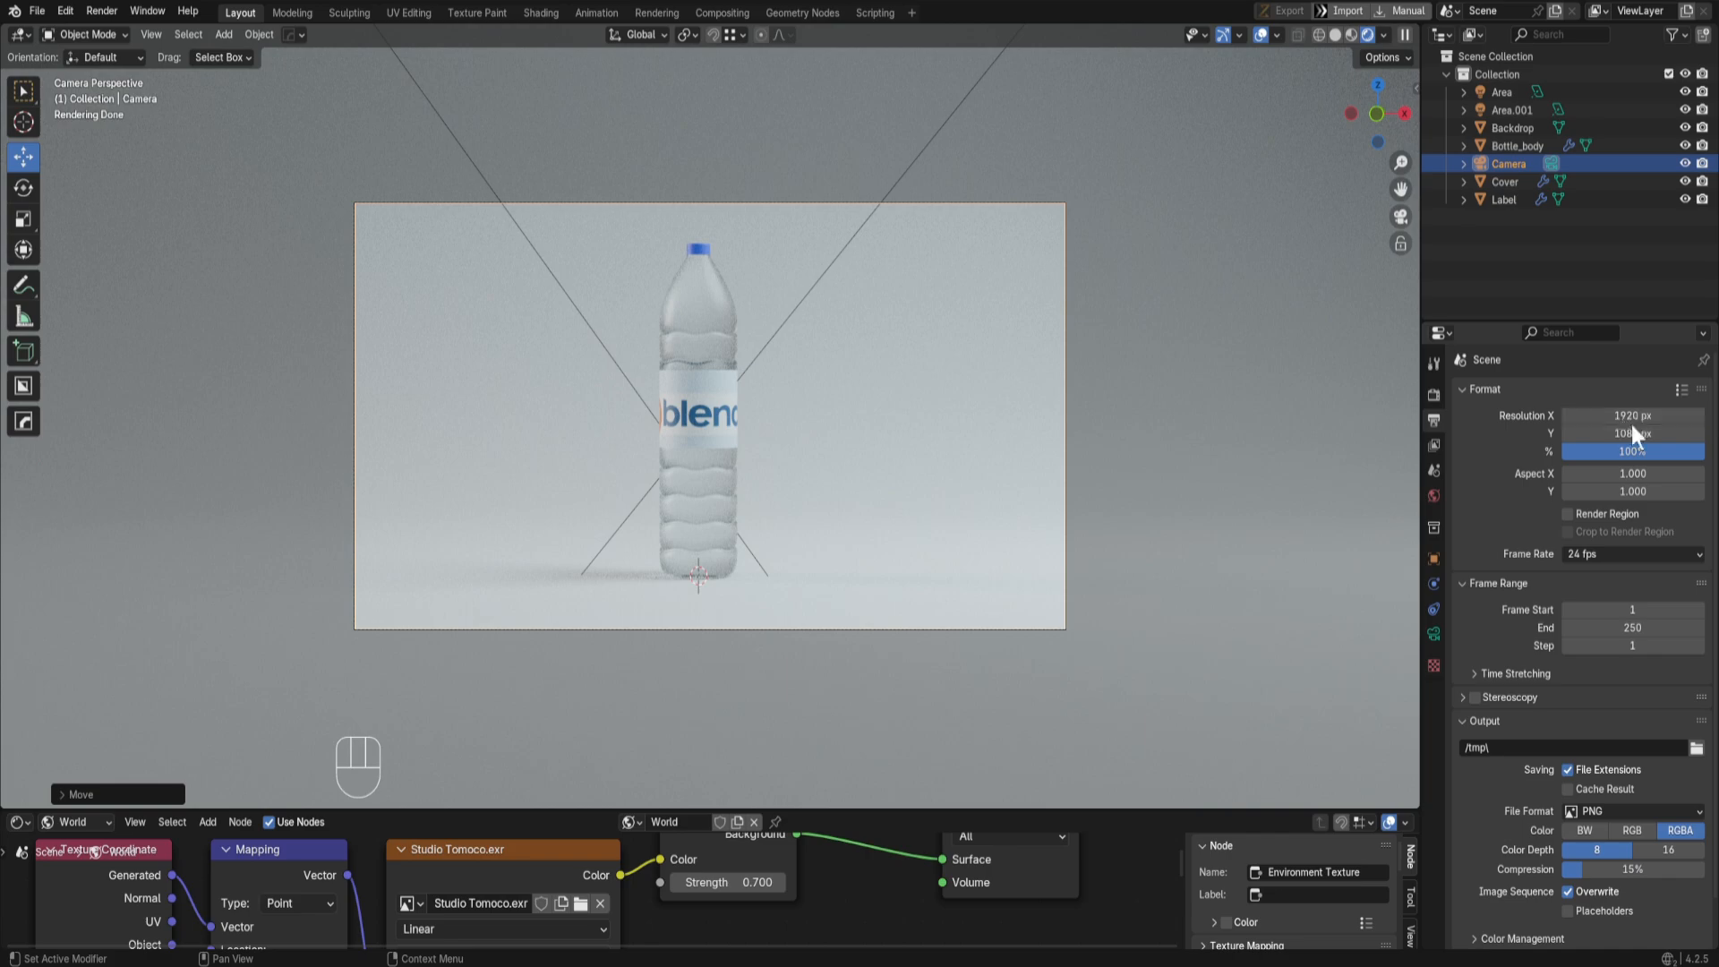
pyautogui.moveTo(1645, 435); pyautogui.dragTo(1595, 415)
pyautogui.hotkey('ctrl', 'z')
pyautogui.hotkey('ctrl', 'z')
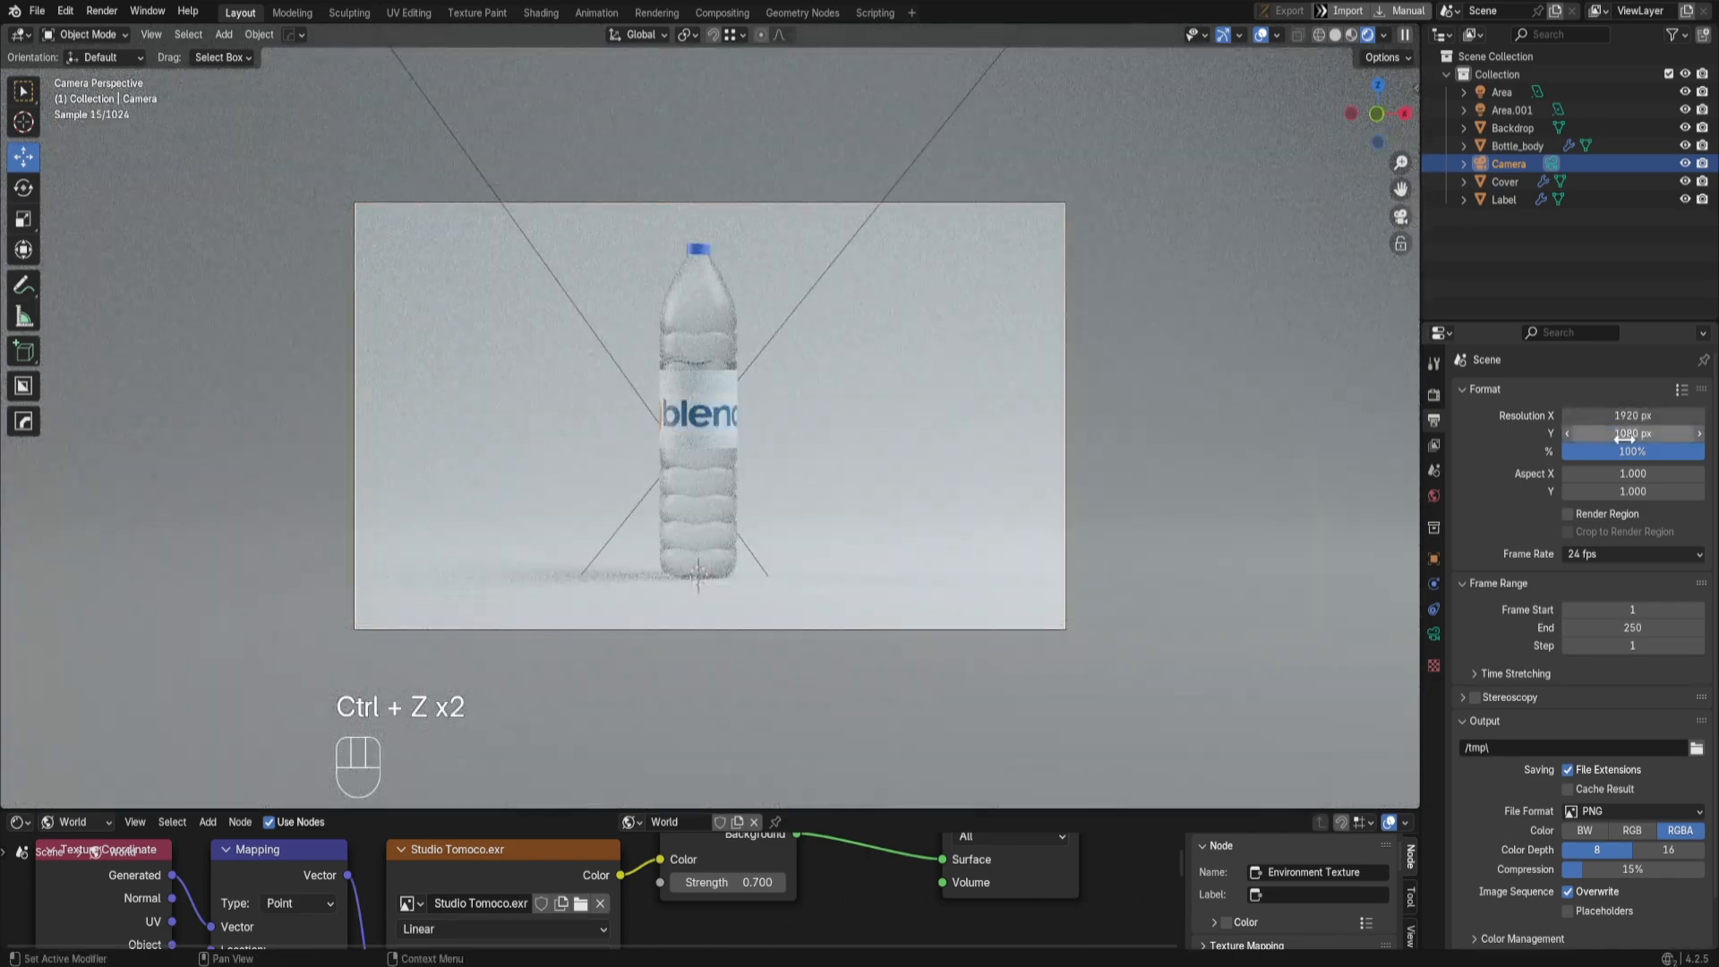
# Step: Set the render's vertical resolution to 720 px
pyautogui.click(1625, 434)
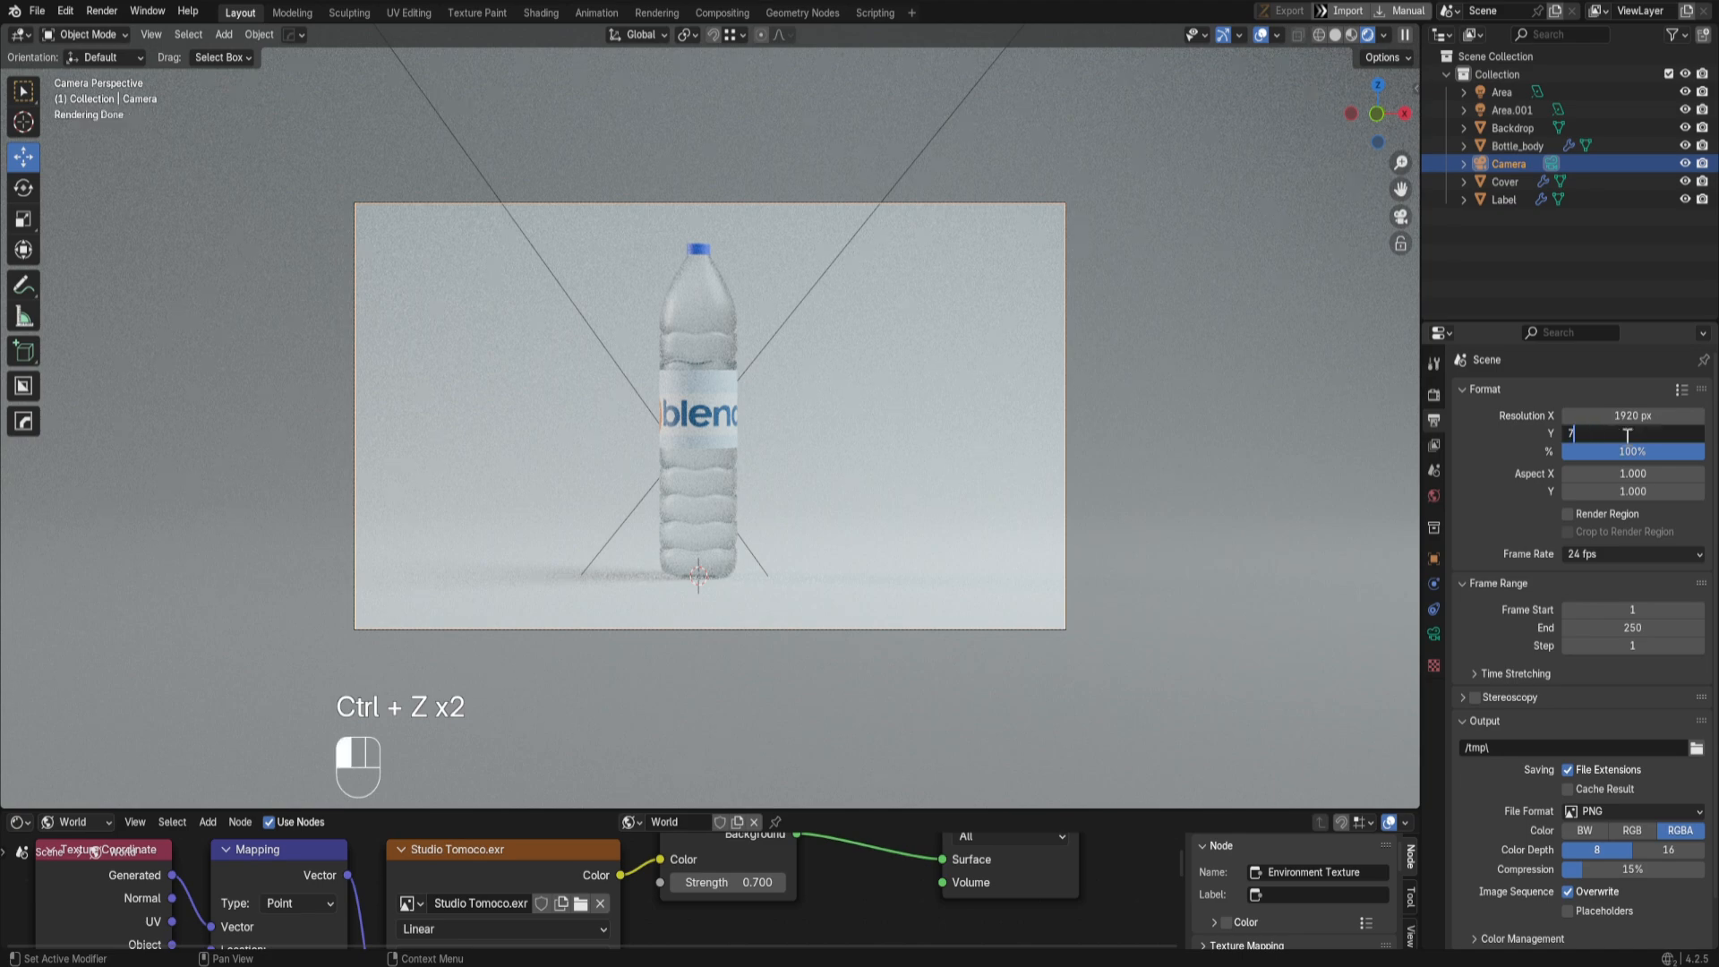
pyautogui.write('720')
pyautogui.press('Return')
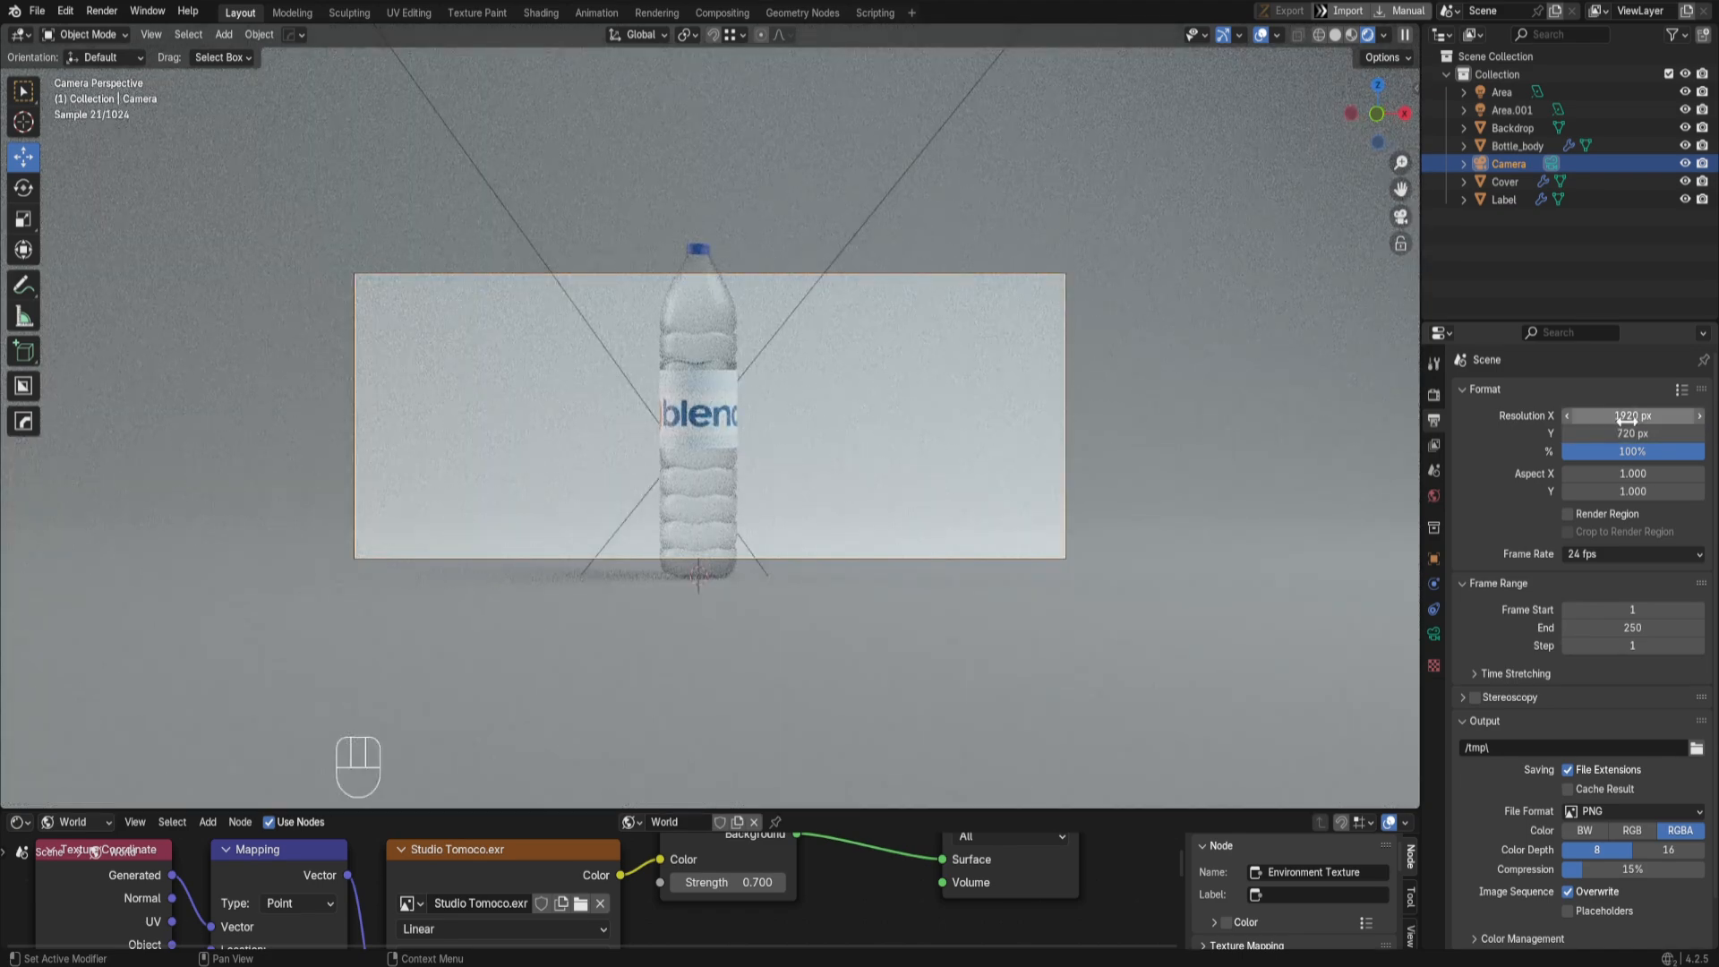
# Step: Set the render resolution to a square 1080 × 1080 px
pyautogui.click(1629, 417)
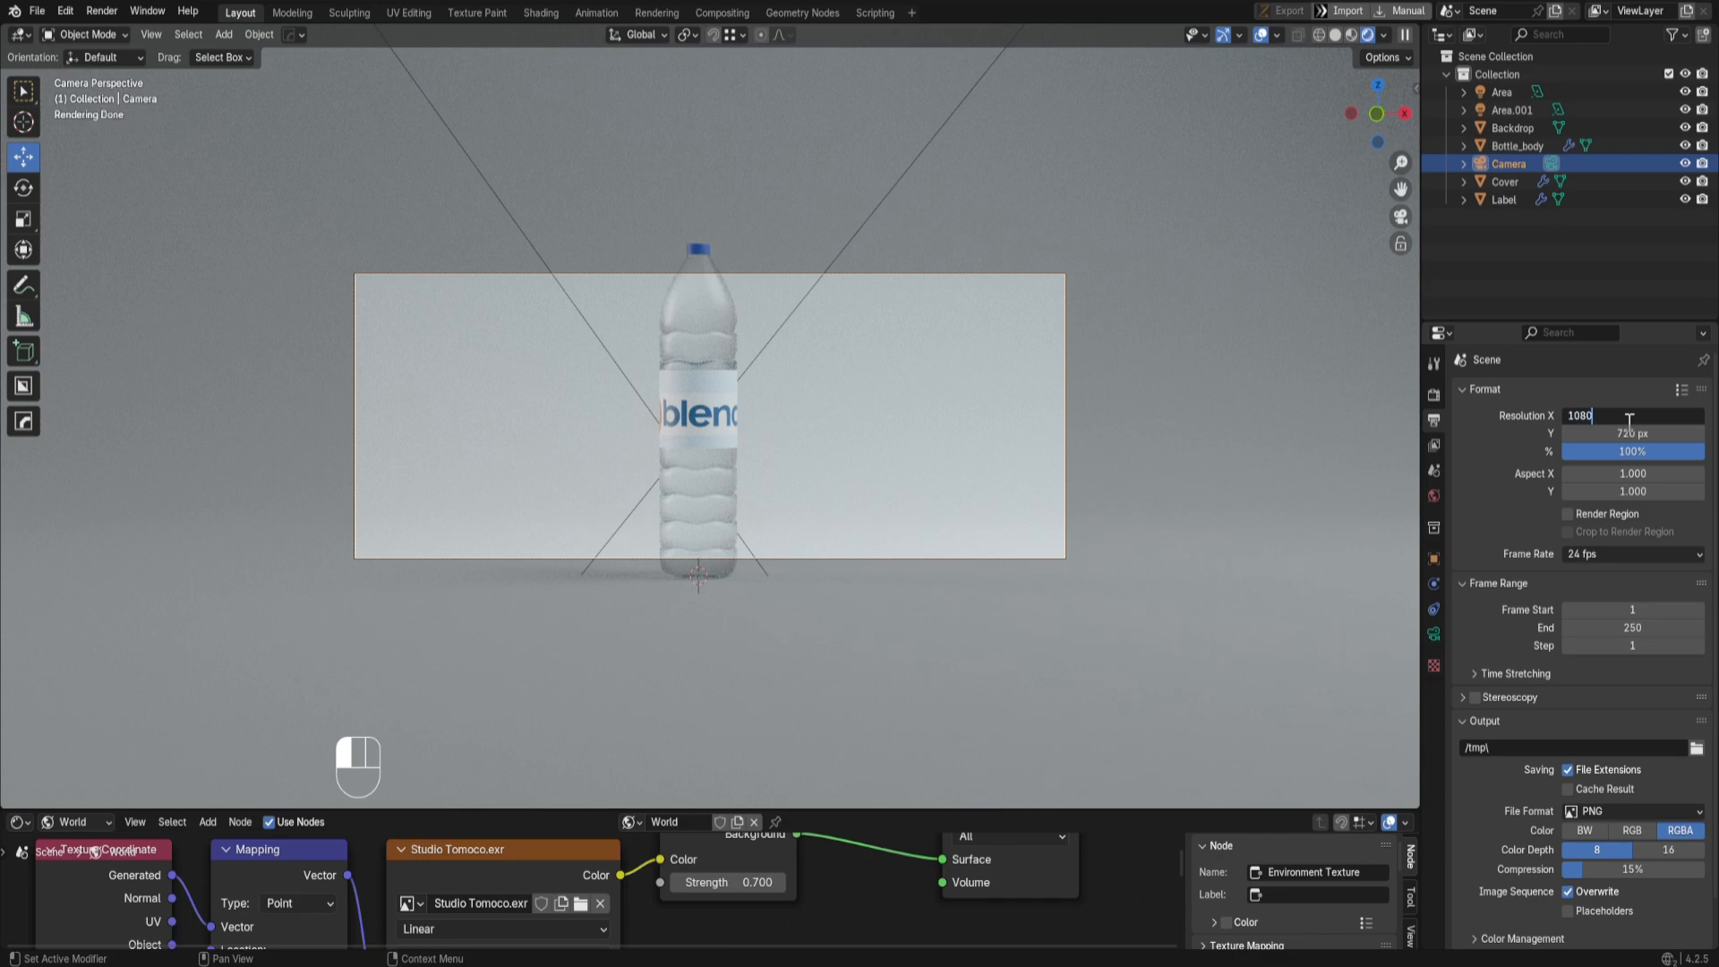
pyautogui.write('1080')
pyautogui.press('Return')
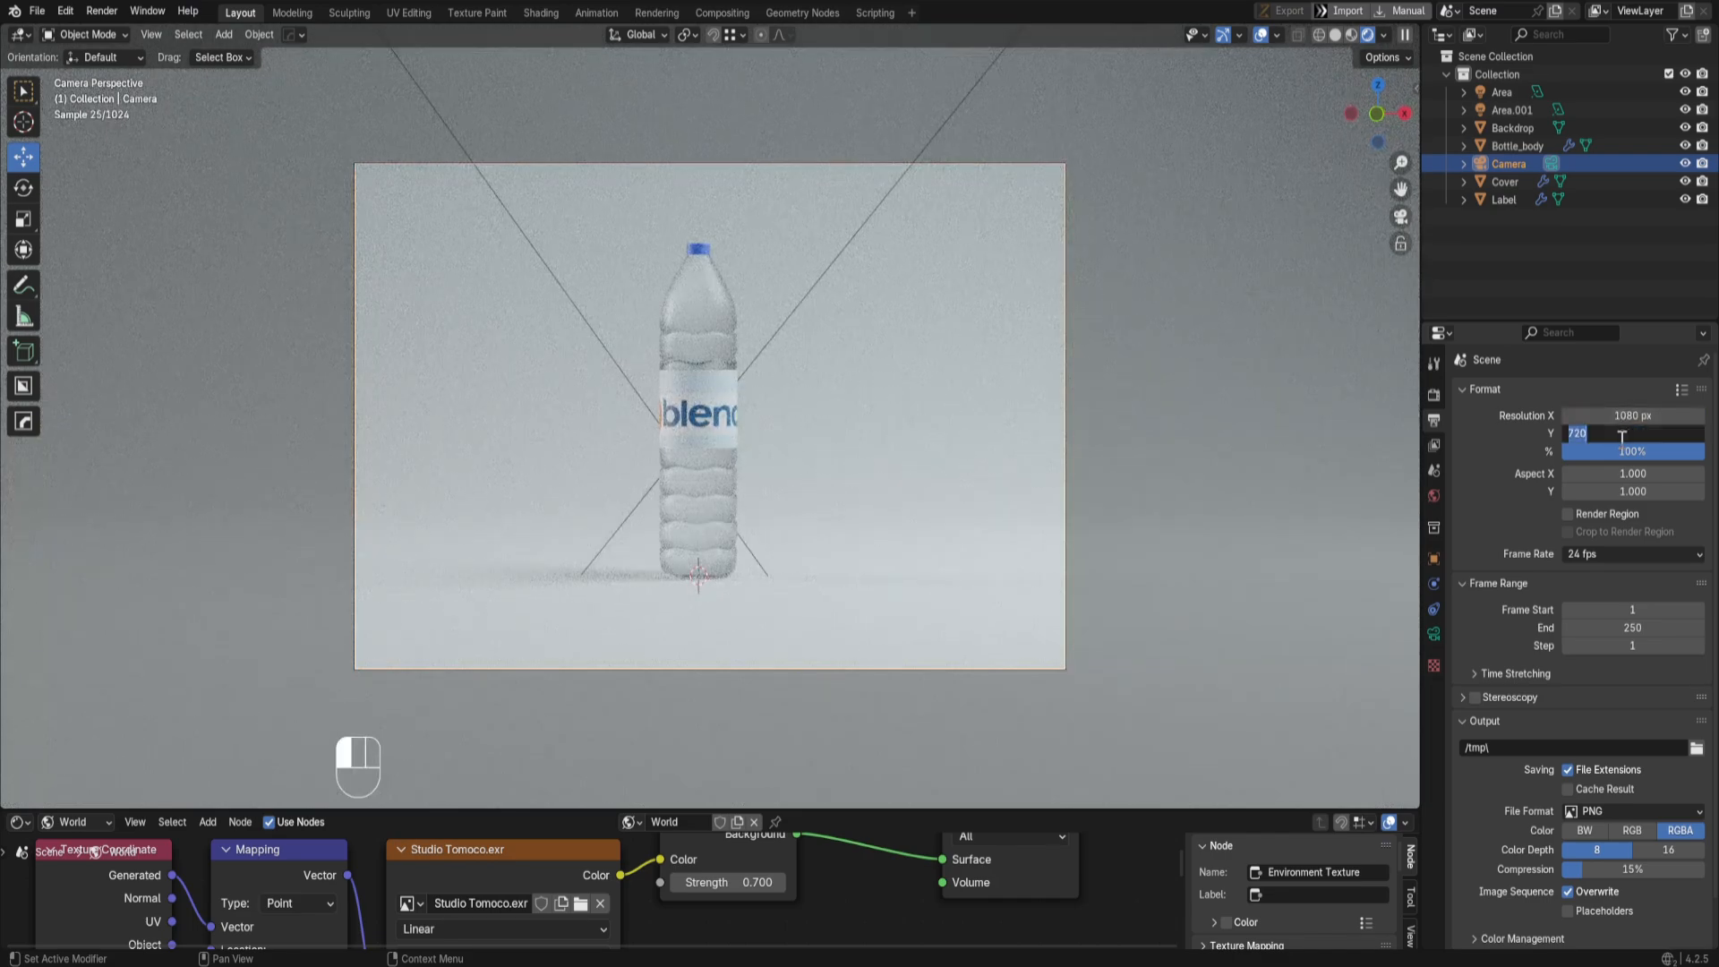
pyautogui.click(1622, 436)
pyautogui.write('1080')
pyautogui.press('Return')
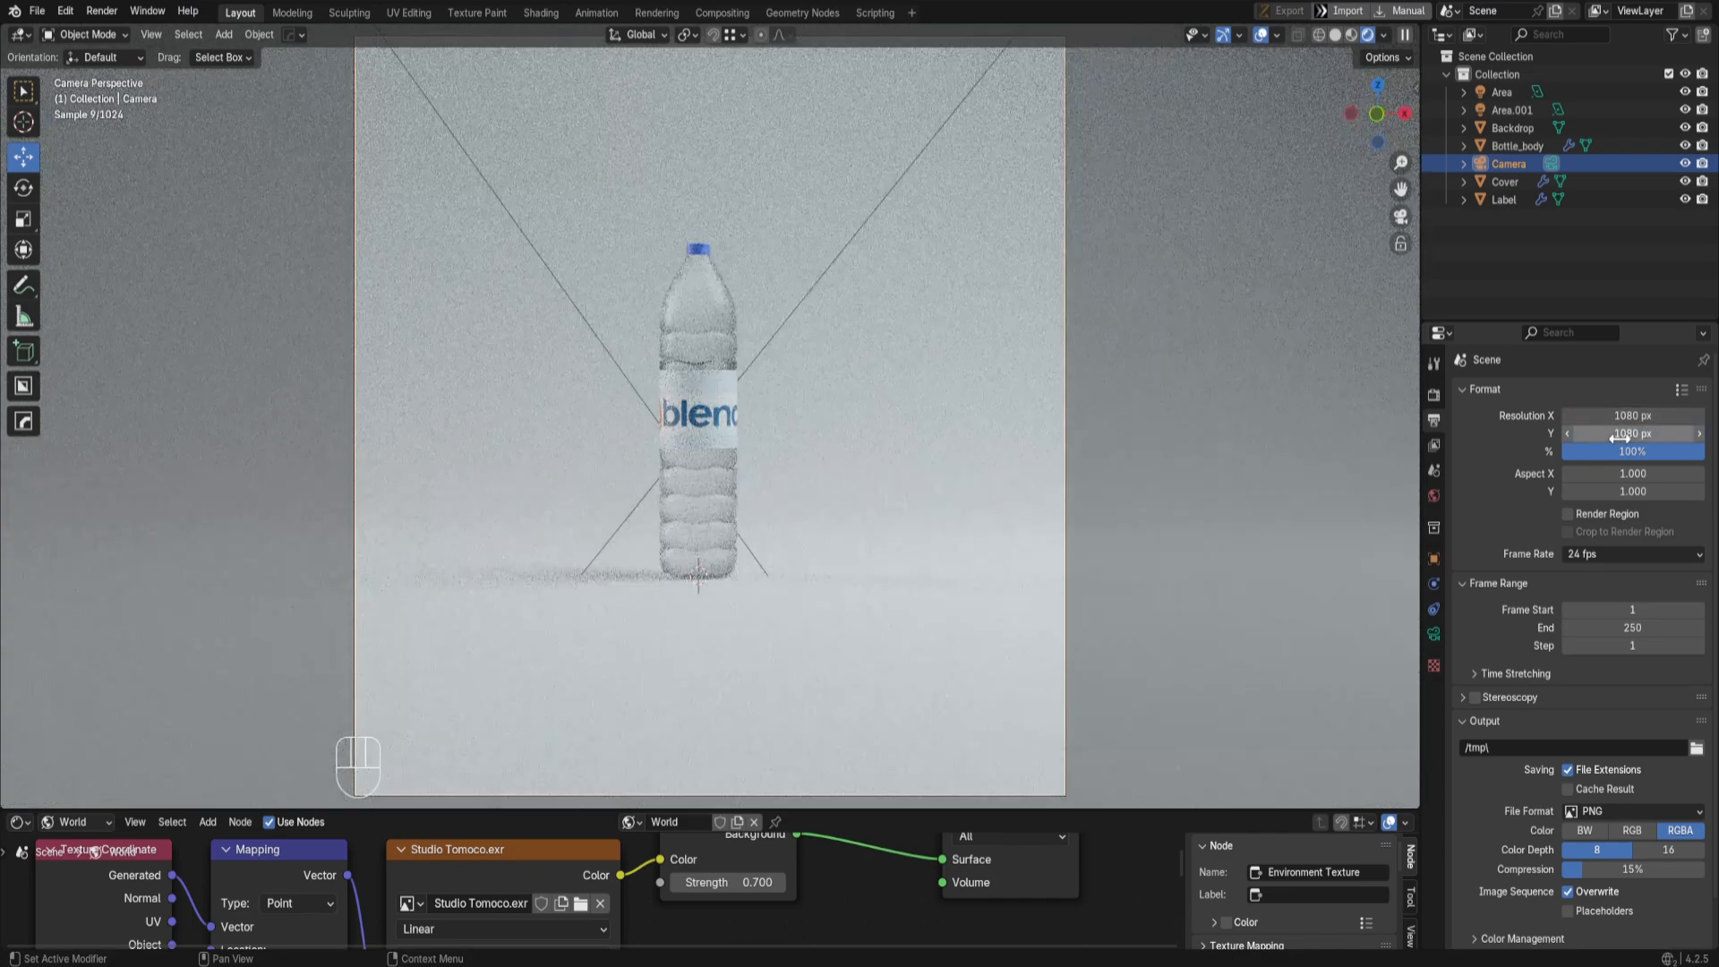
# Step: Move the camera closer along its local Z axis until the bottle fills most of the square frame's height
pyautogui.scroll(-3, 965, 467)
pyautogui.press('g')
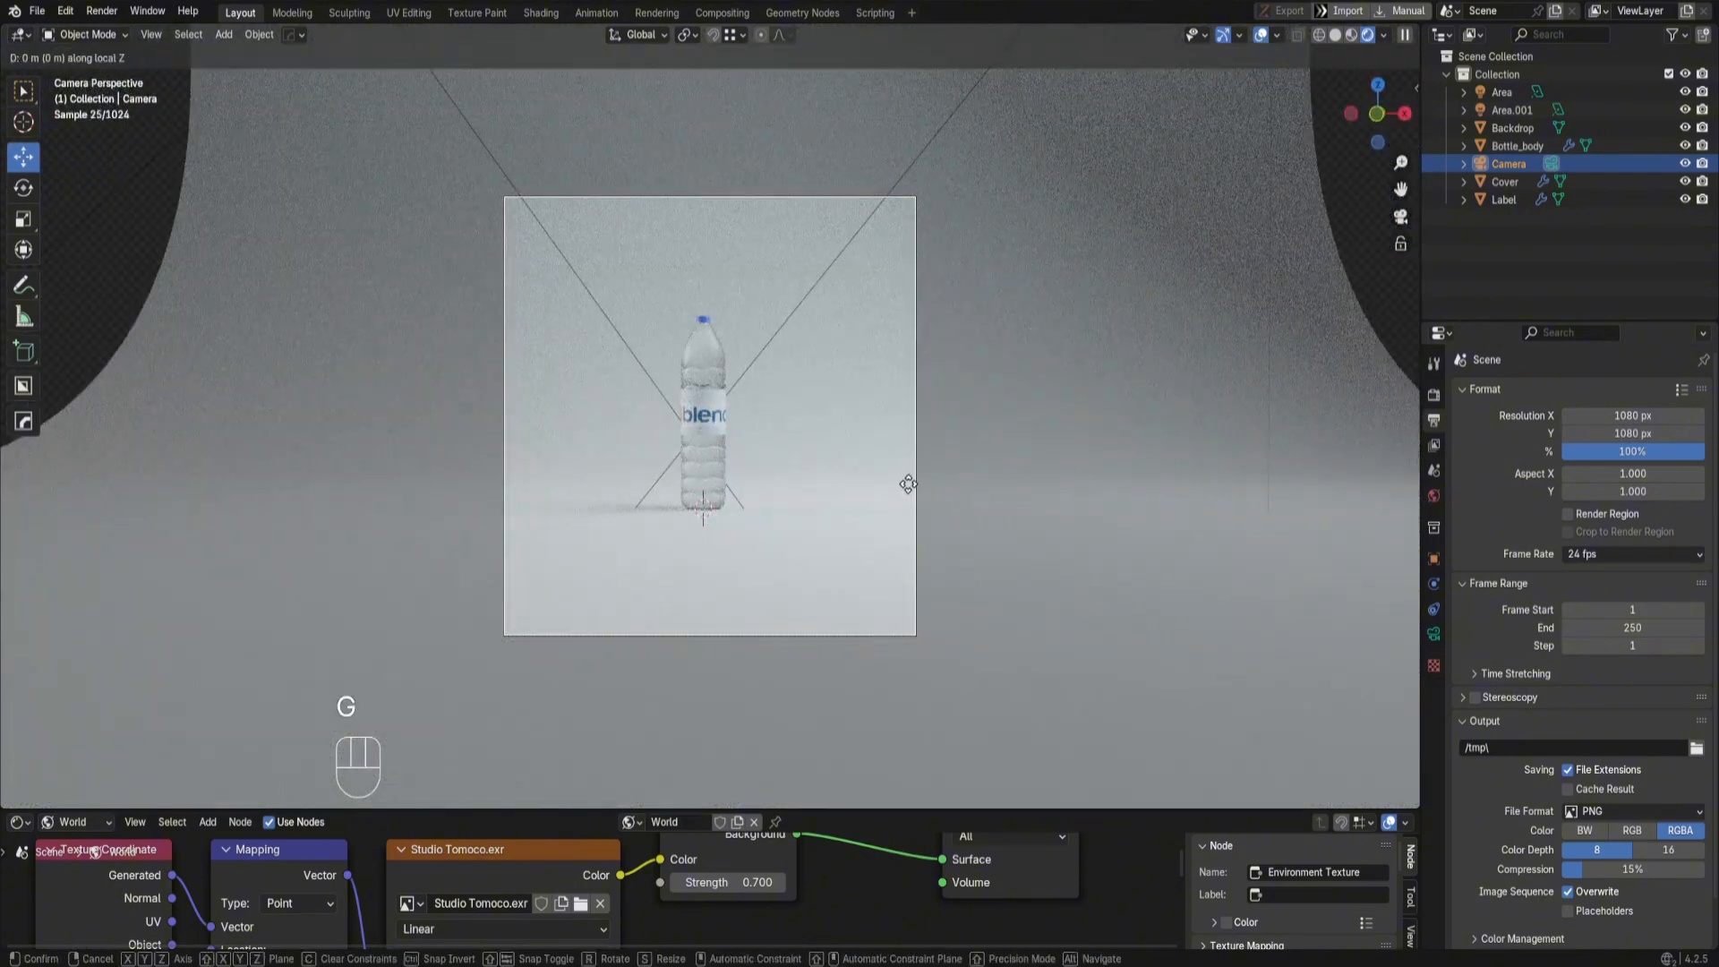
pyautogui.press('shift')
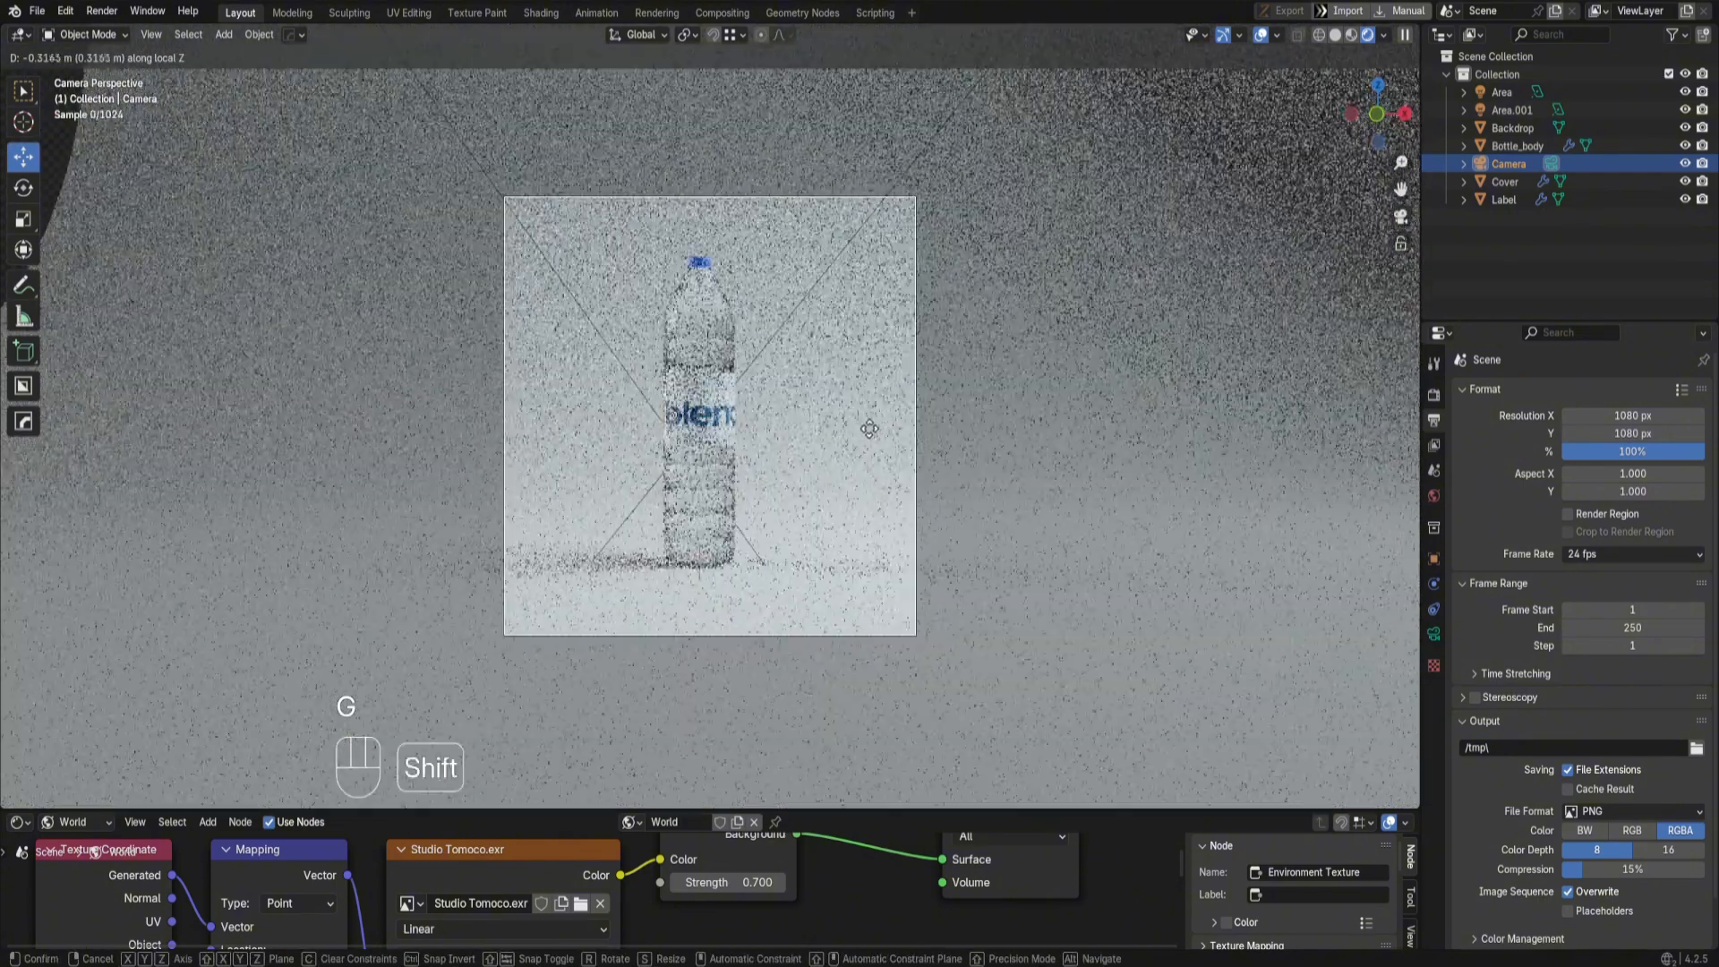
pyautogui.click(859, 393)
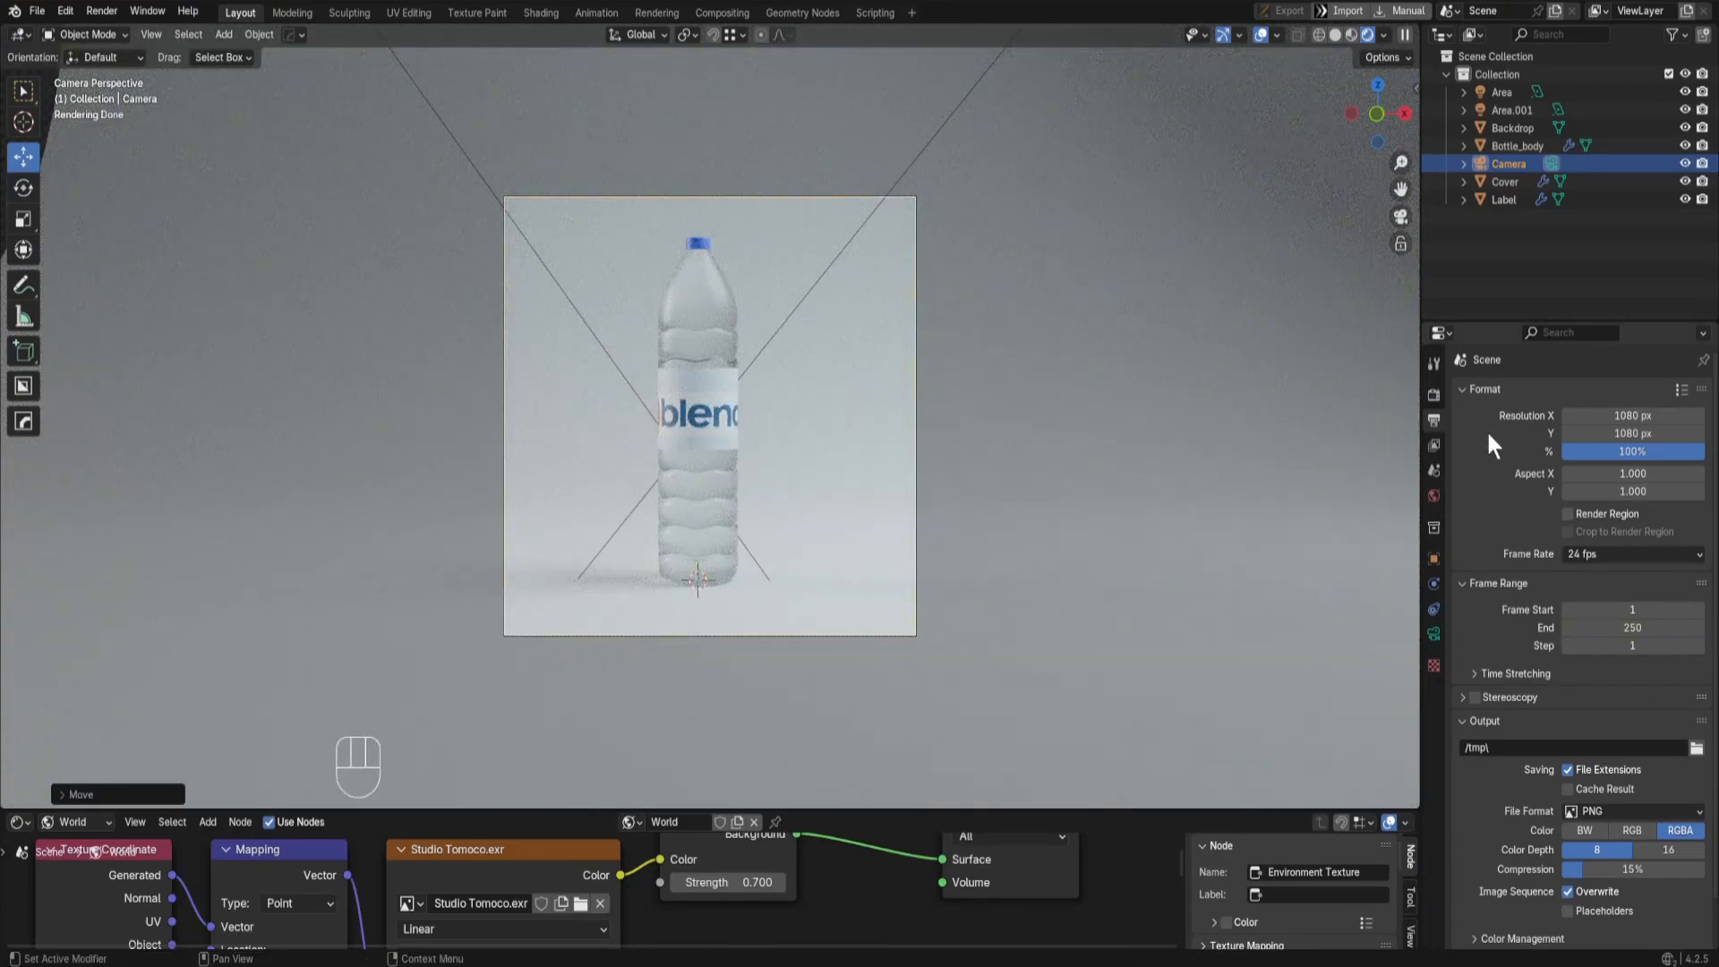
# Step: Turn off the transparent film background in the render settings and view the lit scene from the side
pyautogui.click(1432, 446)
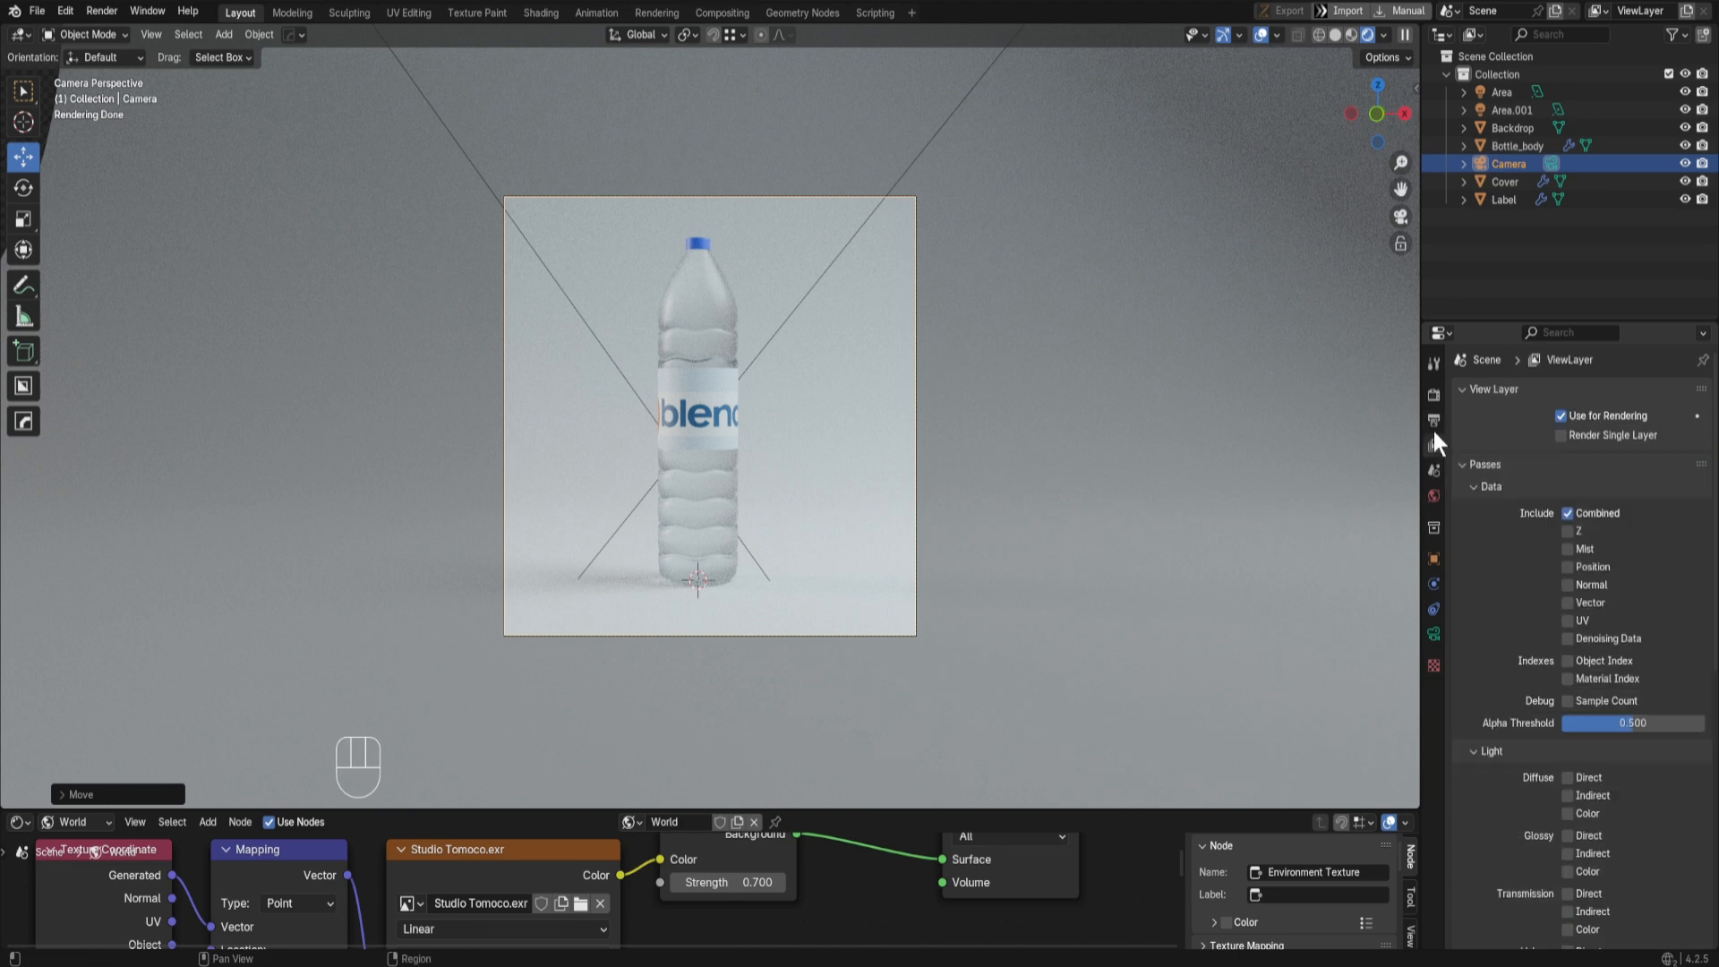
pyautogui.click(1434, 395)
pyautogui.scroll(-6, 1599, 691)
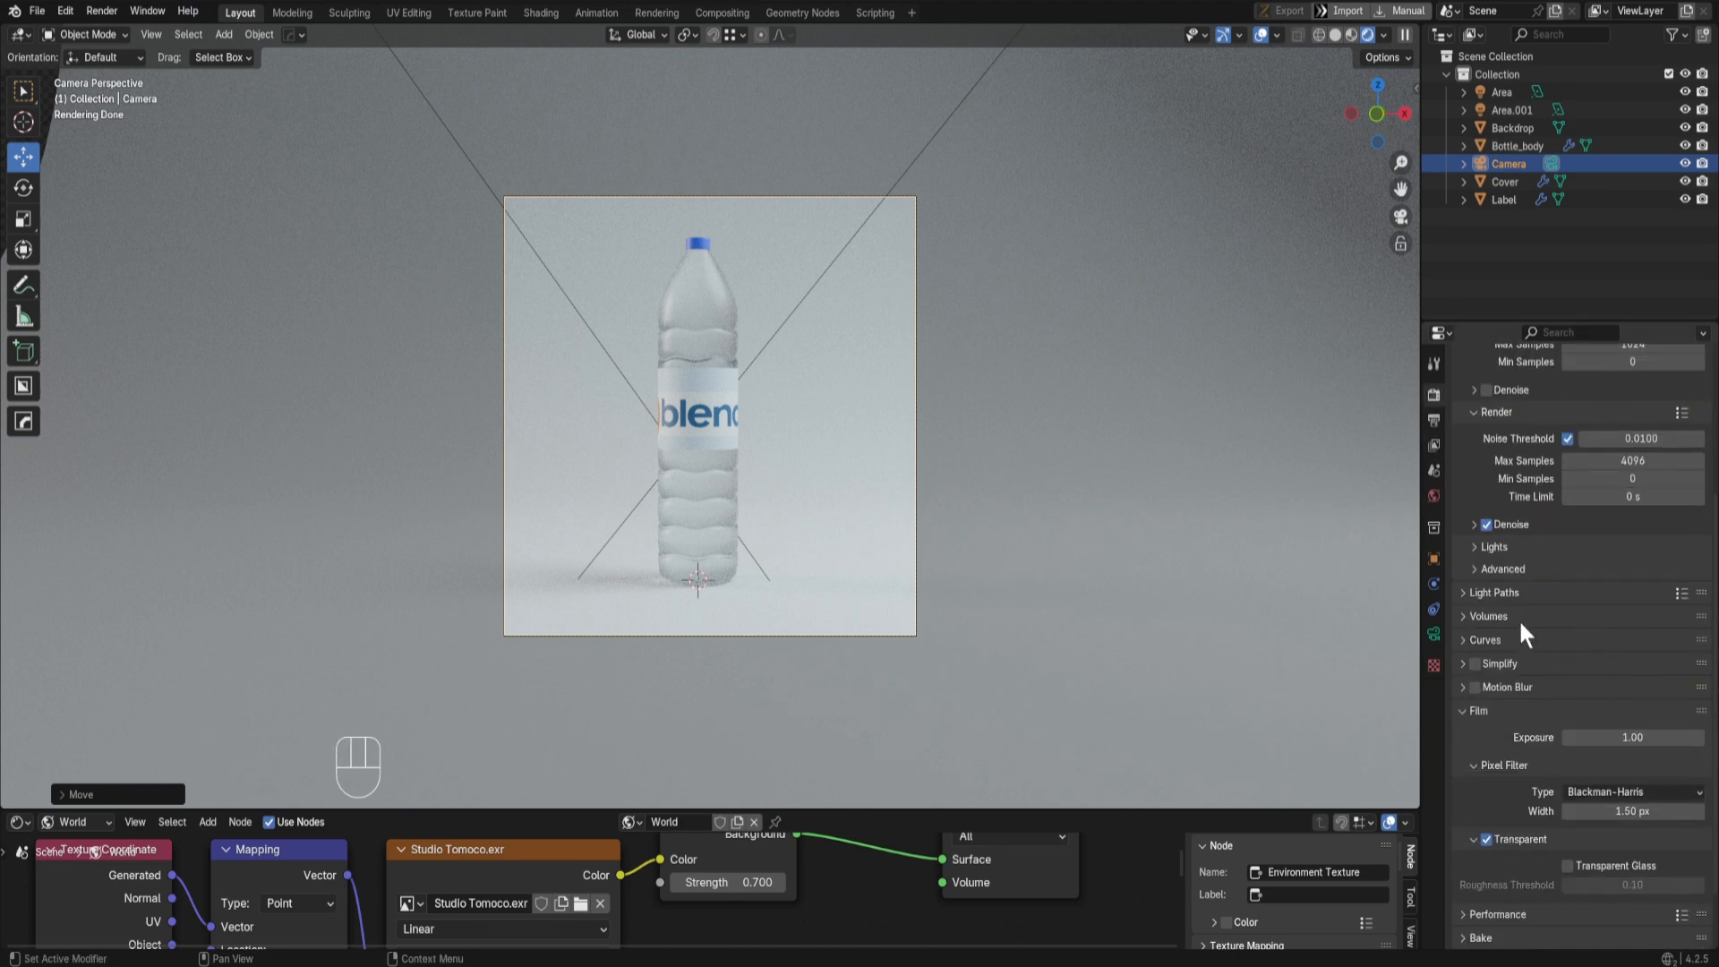
pyautogui.scroll(-1, 1529, 713)
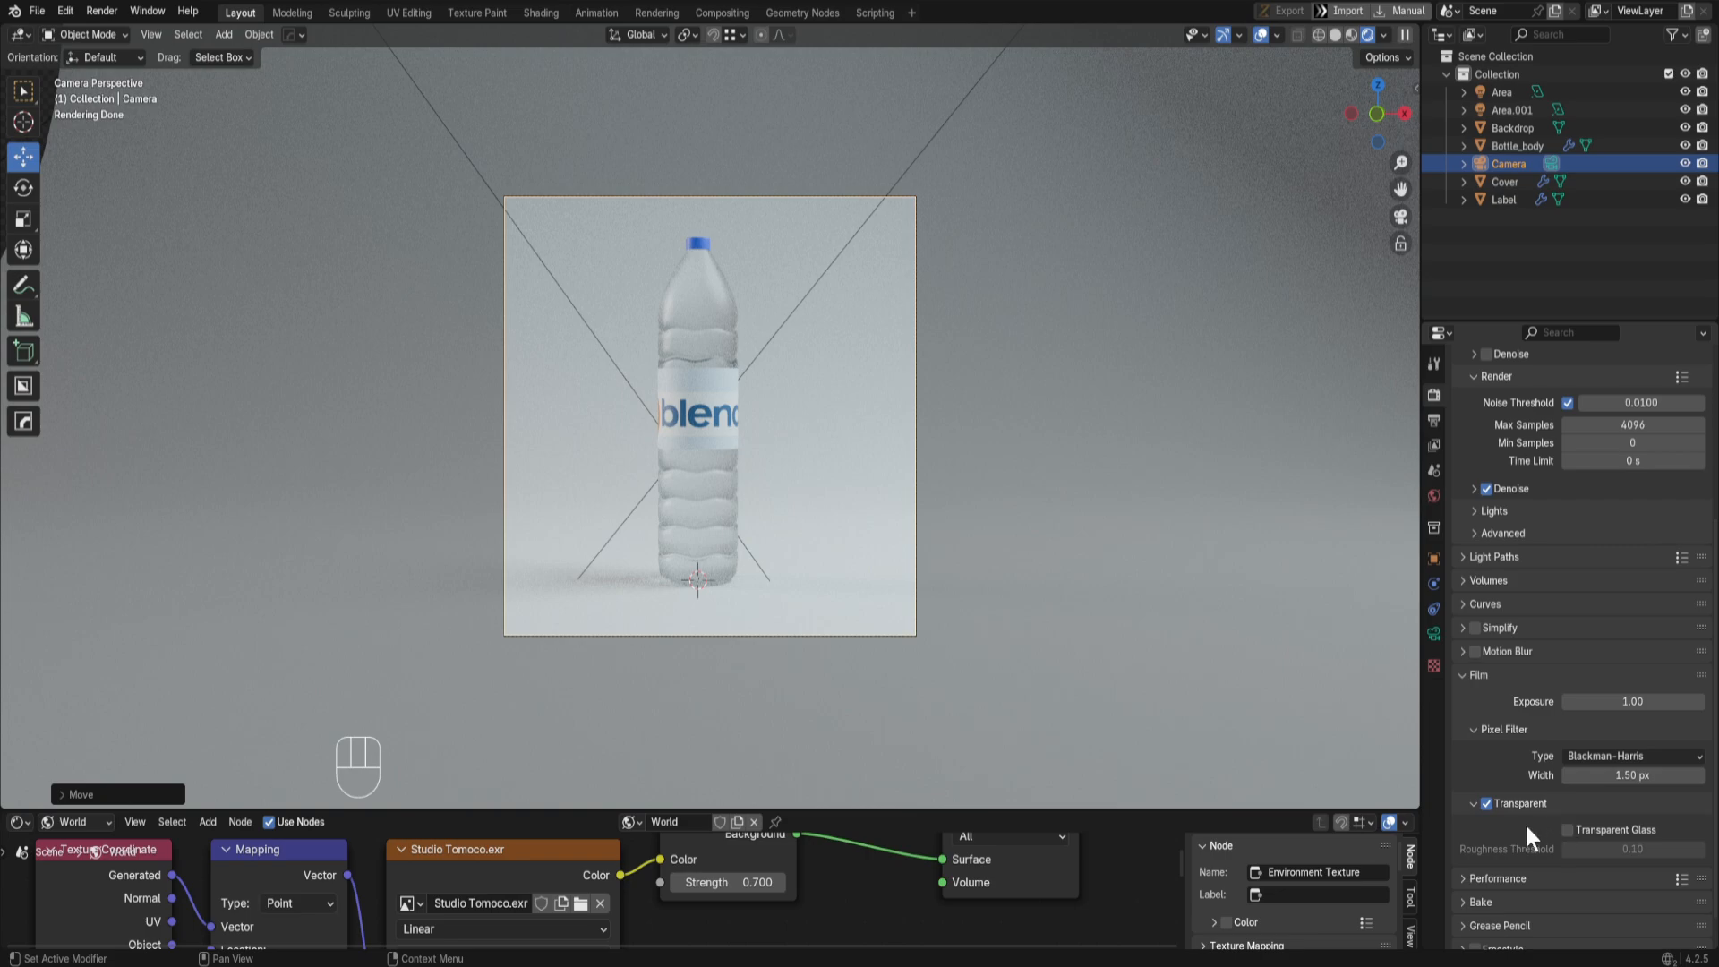
pyautogui.click(1487, 803)
pyautogui.scroll(-3, 935, 378)
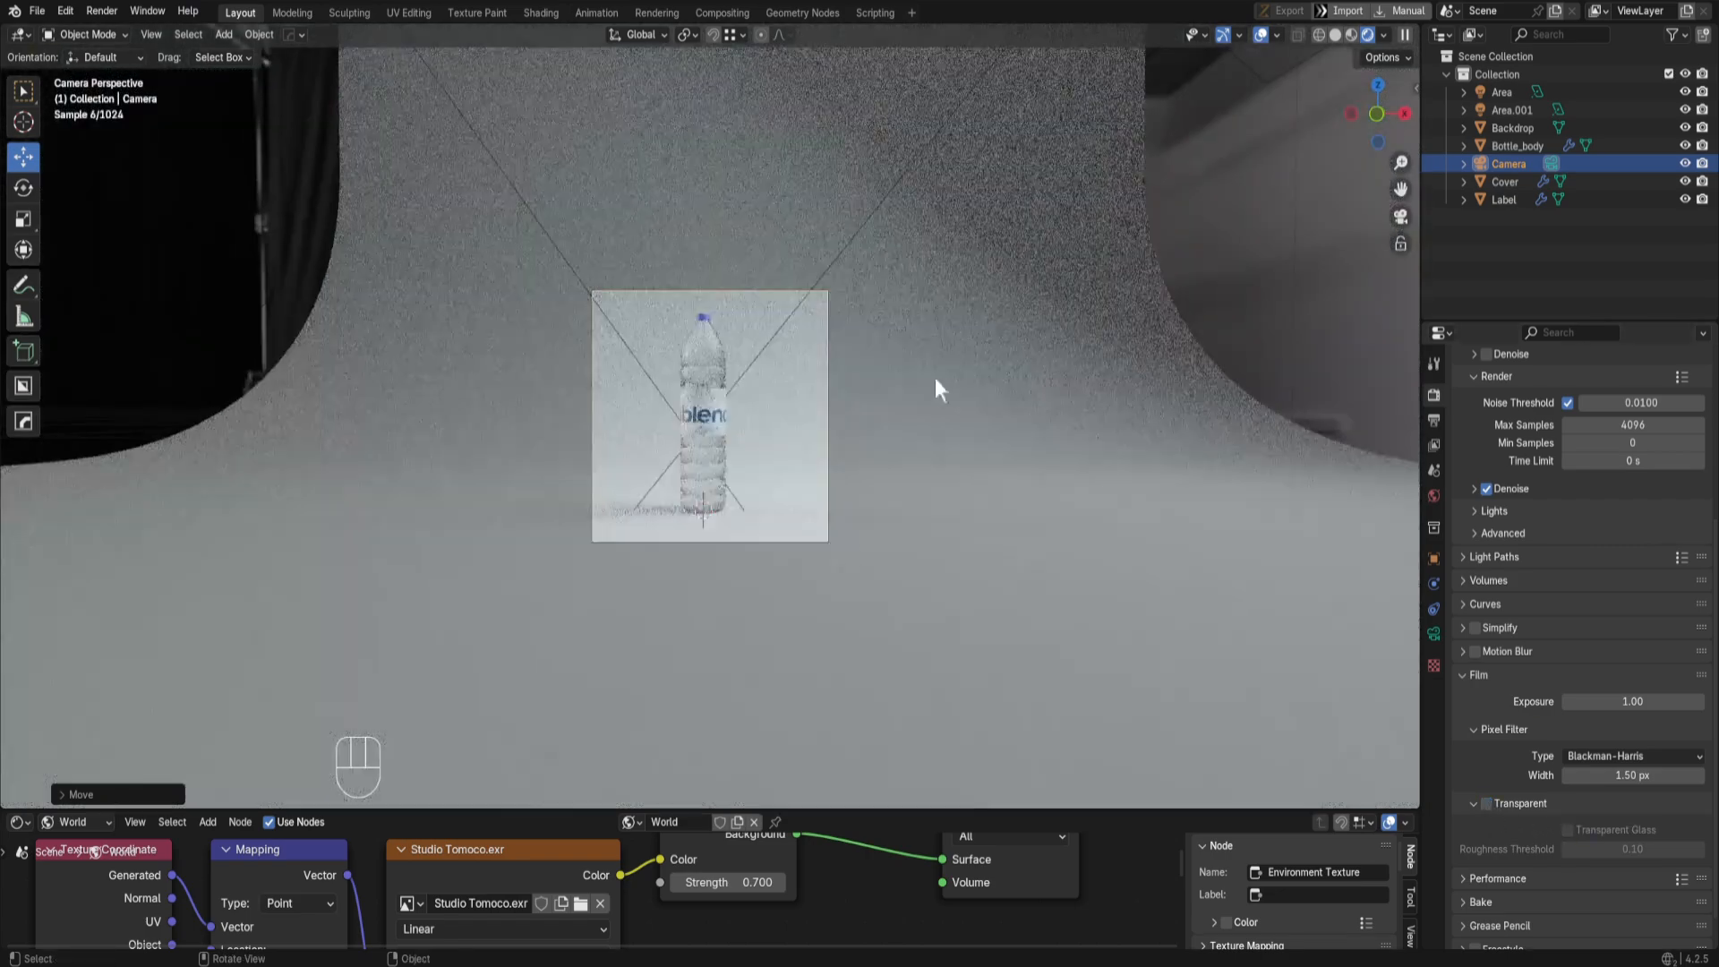
pyautogui.moveTo(935, 378); pyautogui.dragTo(695, 330, button='middle')
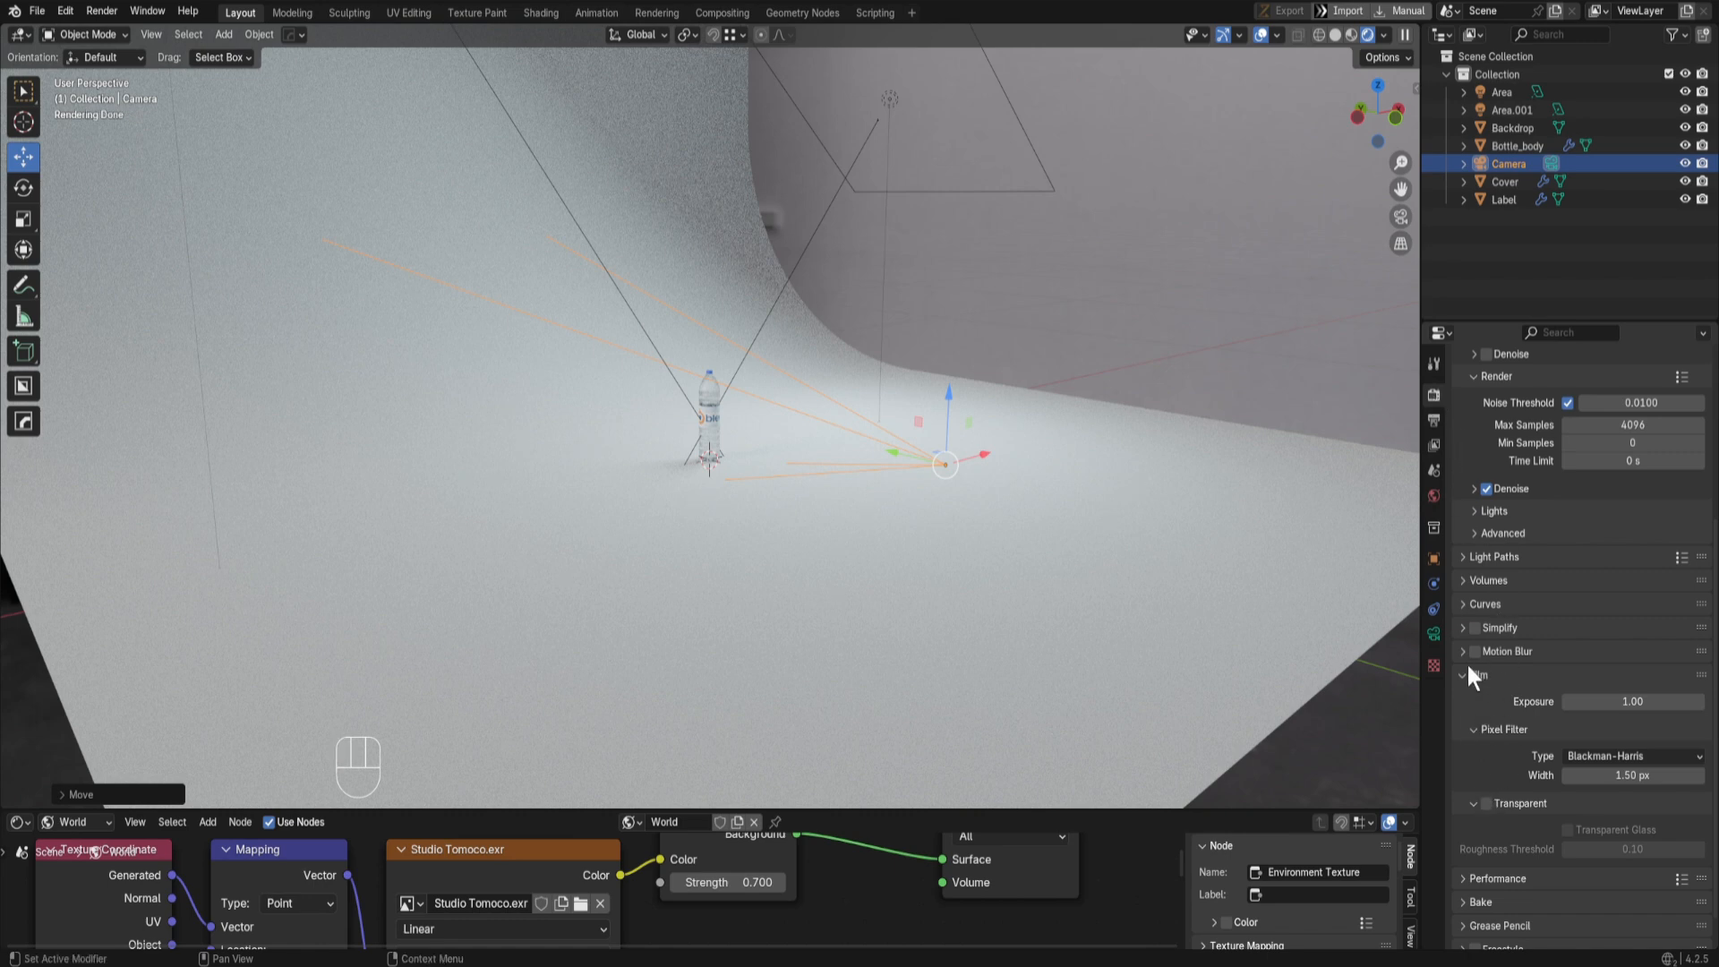
# Step: Turn on the transparent film background in the render settings and look at the bottle through the camera
pyautogui.click(1468, 675)
pyautogui.click(1471, 811)
pyautogui.scroll(-3, 1518, 815)
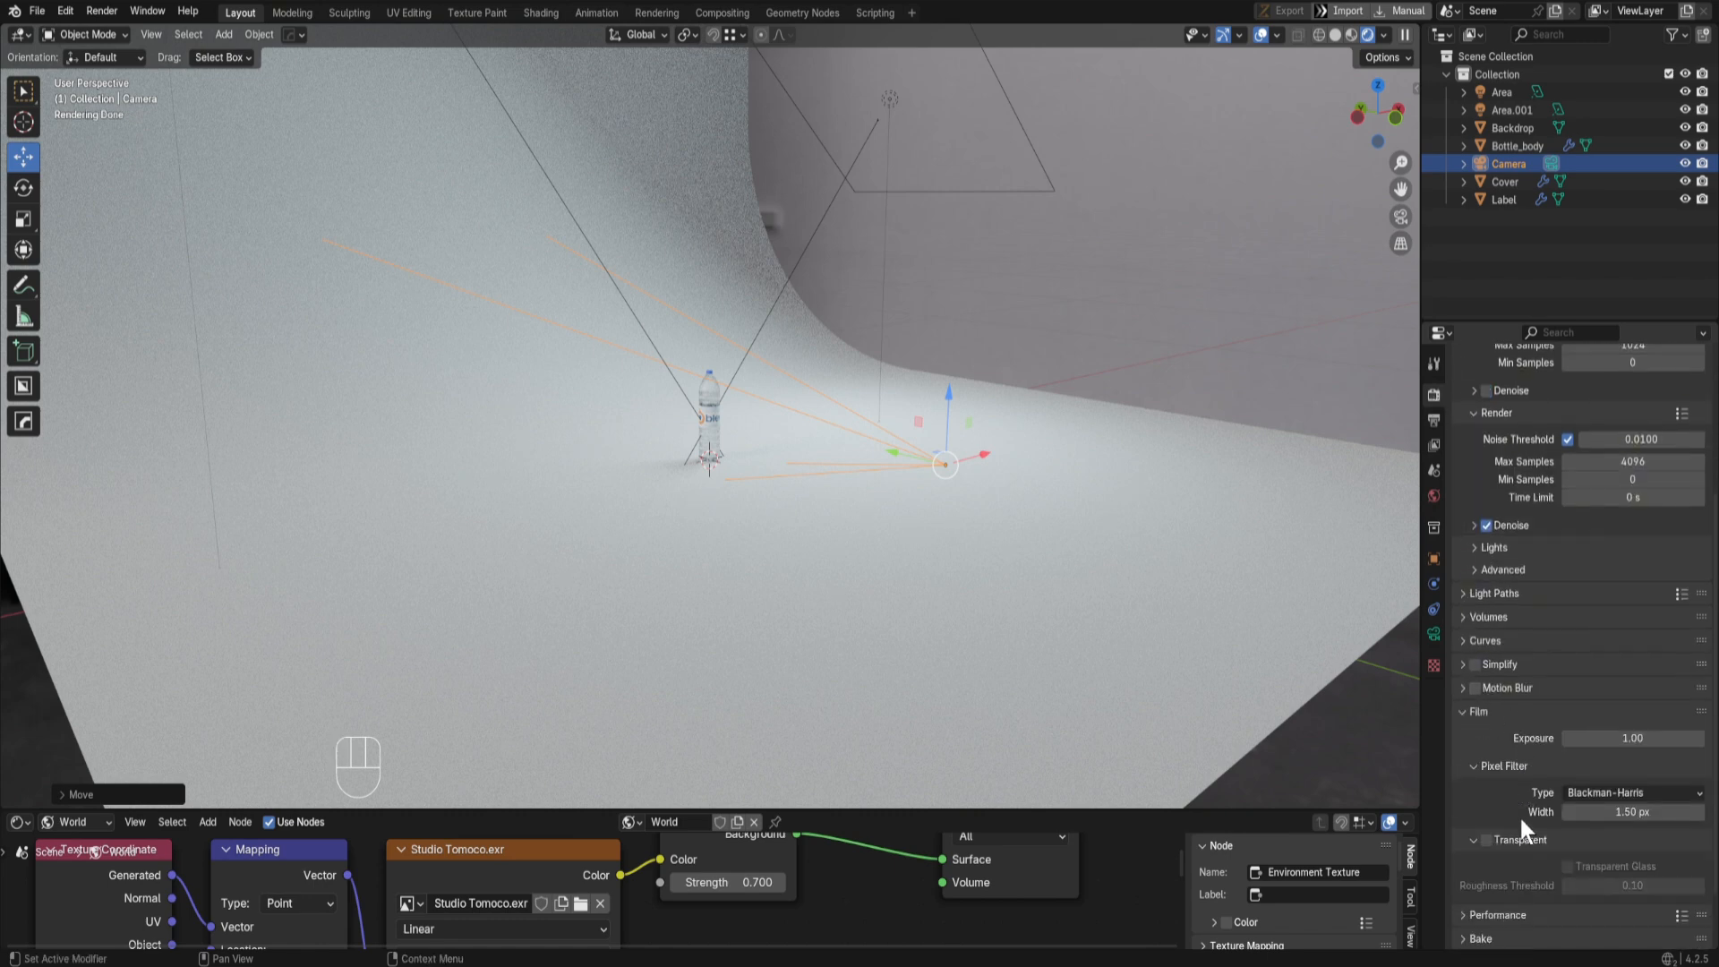
pyautogui.click(1486, 839)
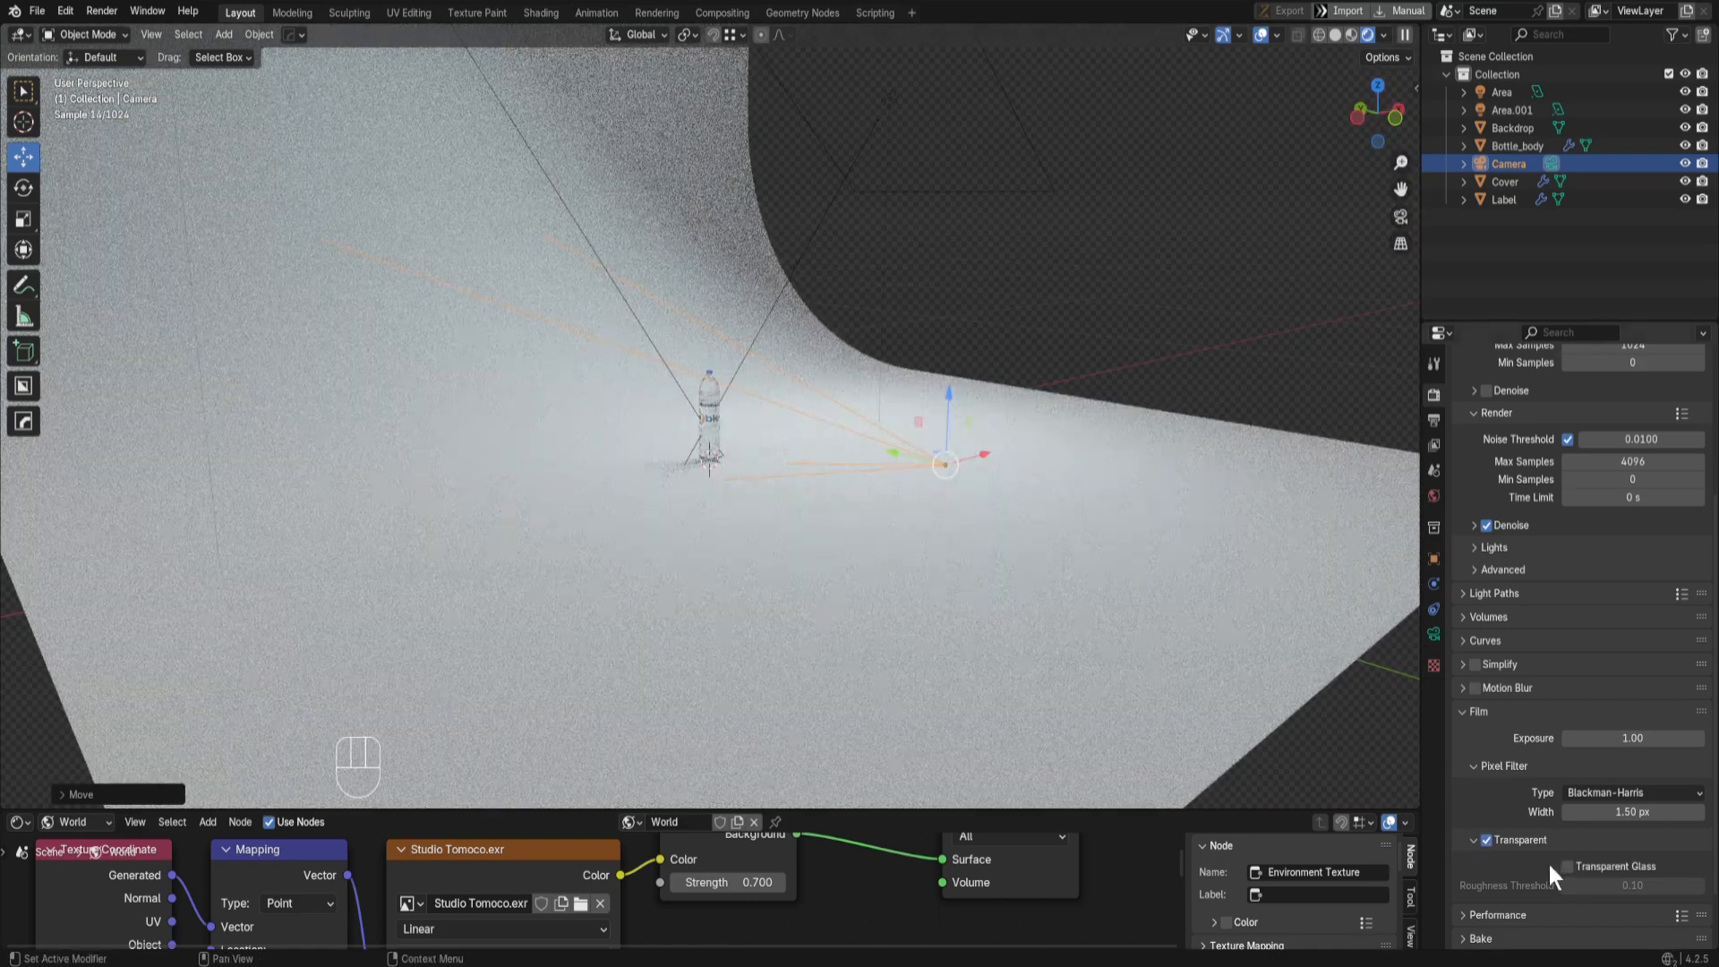
pyautogui.moveTo(635, 394); pyautogui.dragTo(654, 387, button='middle')
pyautogui.press('KP_0')
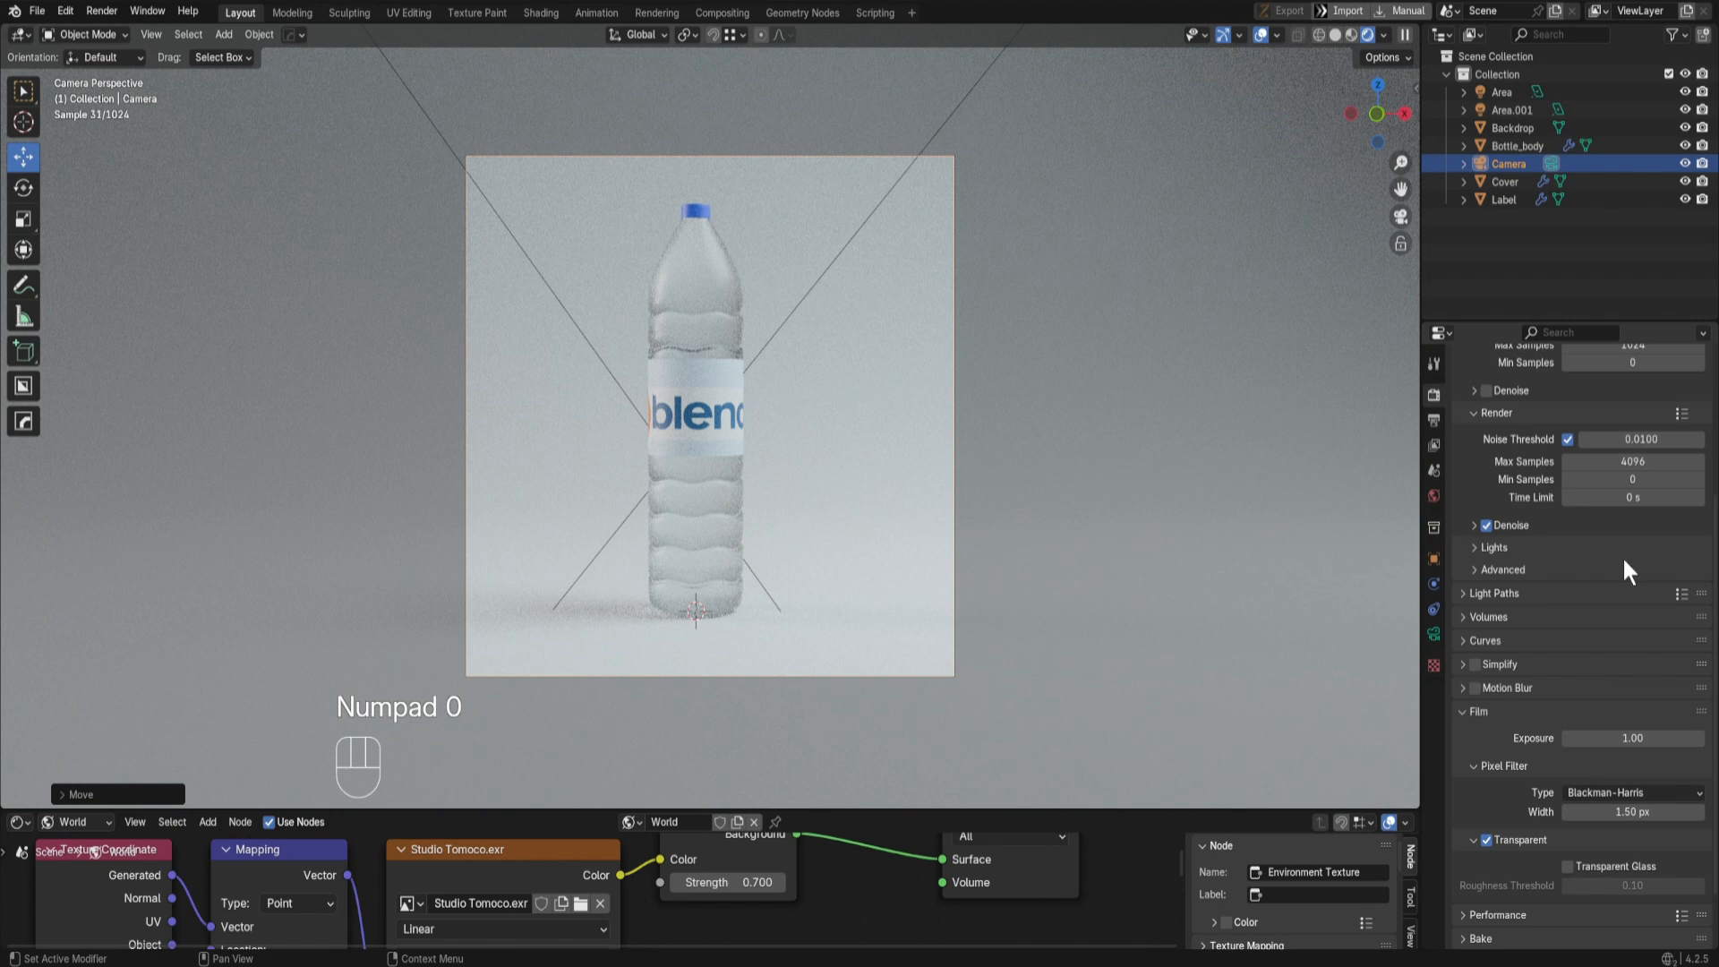
# Step: Set the maximum samples for the final render to 100
pyautogui.scroll(-2, 1602, 868)
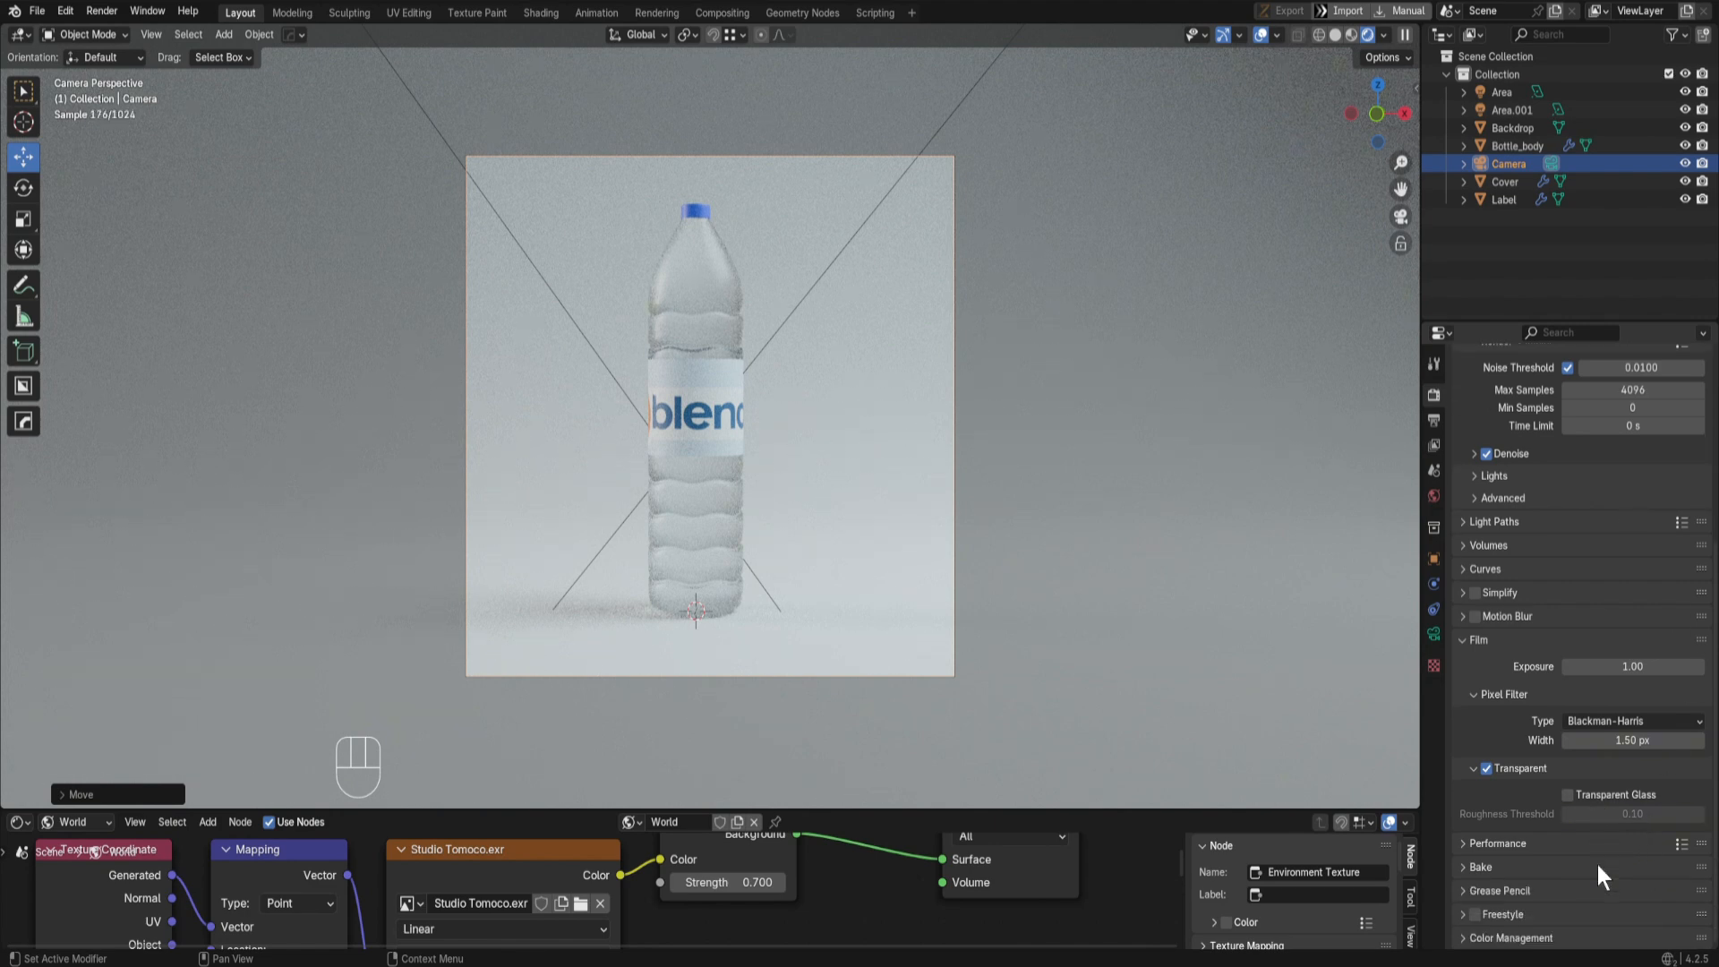
pyautogui.scroll(1, 1639, 454)
pyautogui.click(1624, 441)
pyautogui.click(1619, 427)
pyautogui.click(1623, 425)
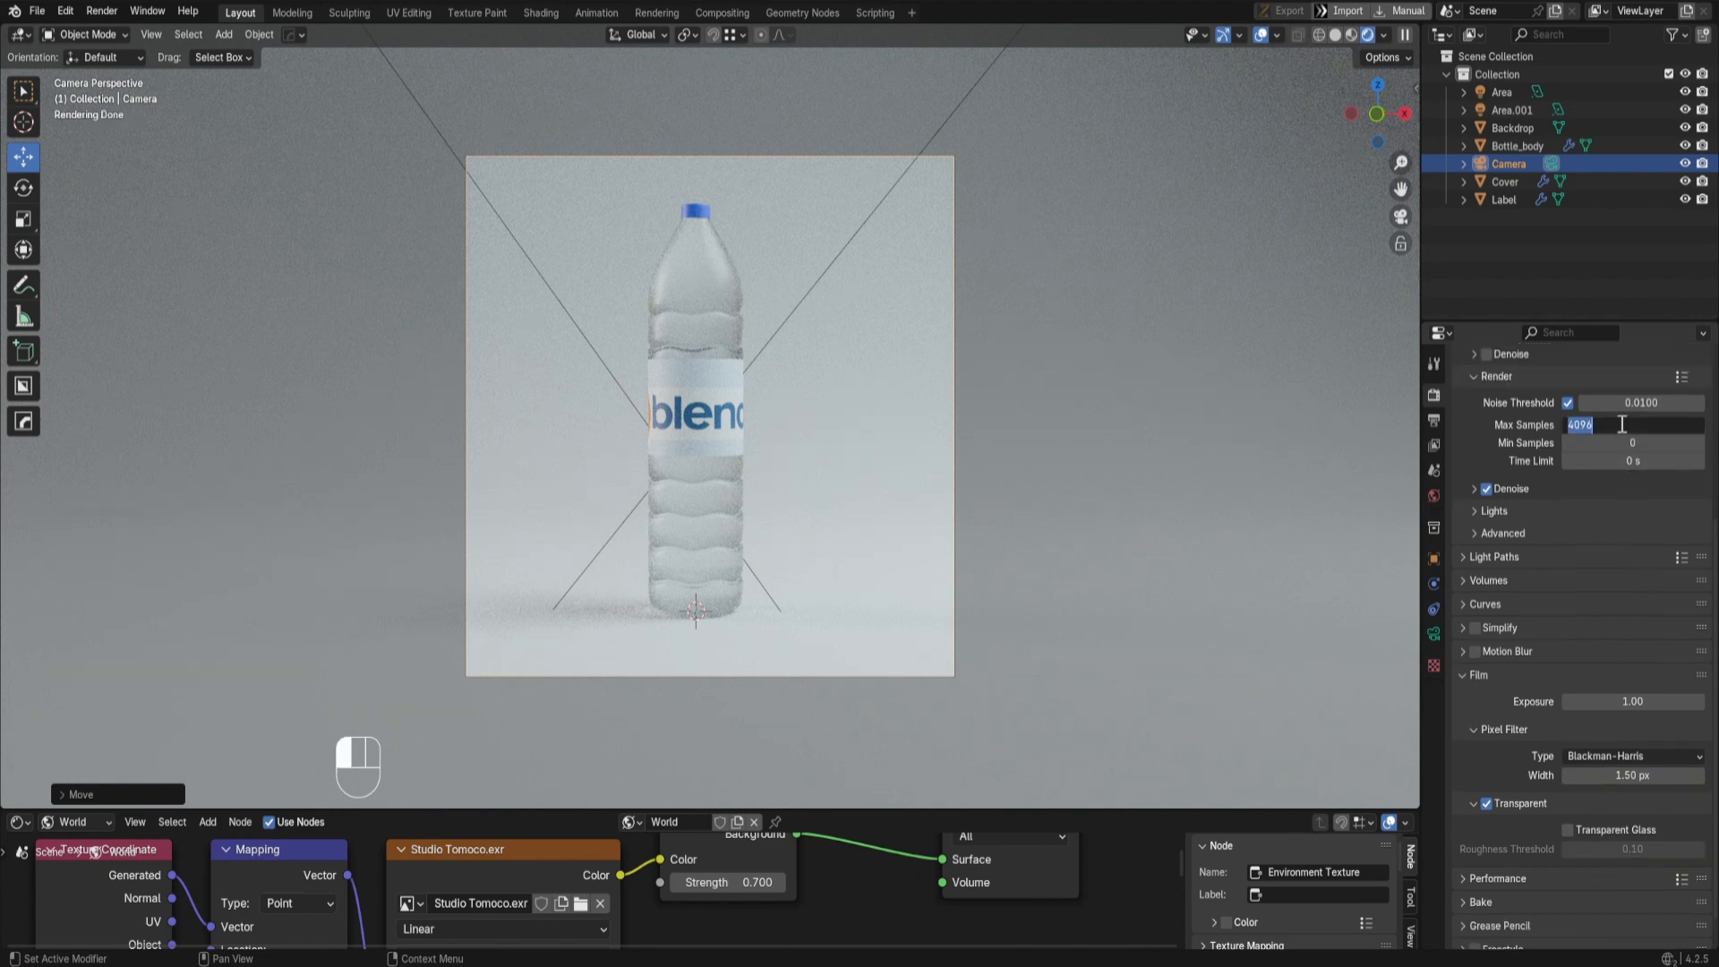
pyautogui.write('200')
pyautogui.press('Return')
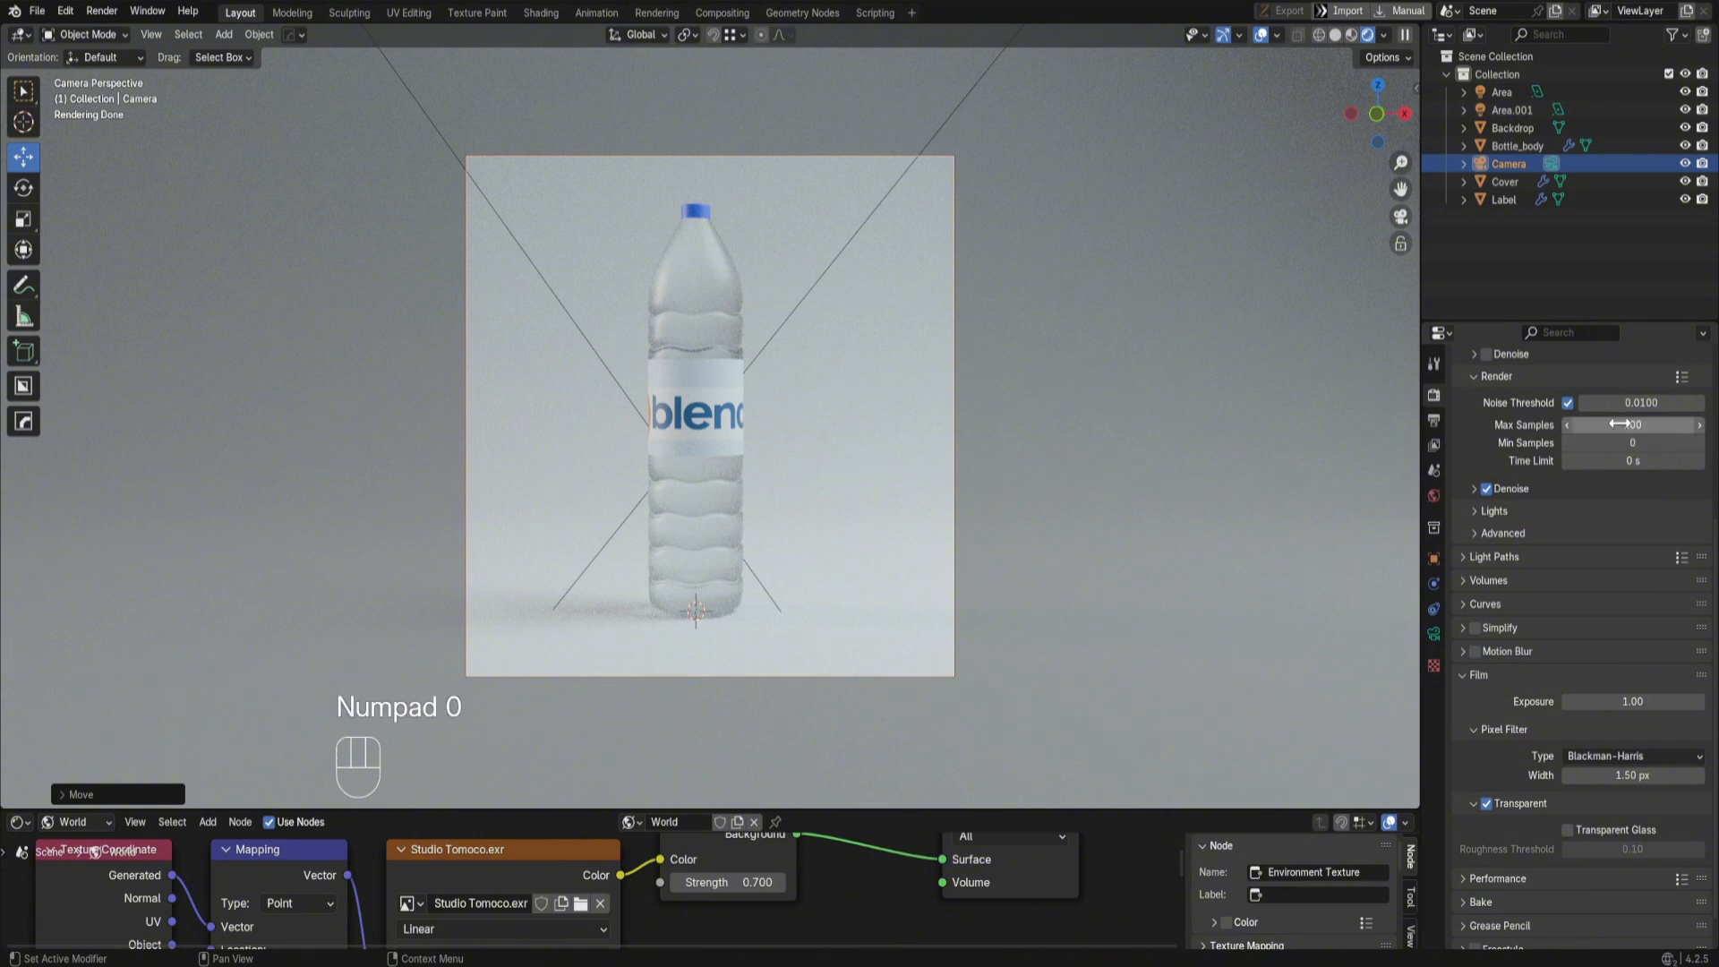
# Step: Set the maximum samples for the viewport preview to 50
pyautogui.scroll(5, 1620, 424)
pyautogui.click(1627, 488)
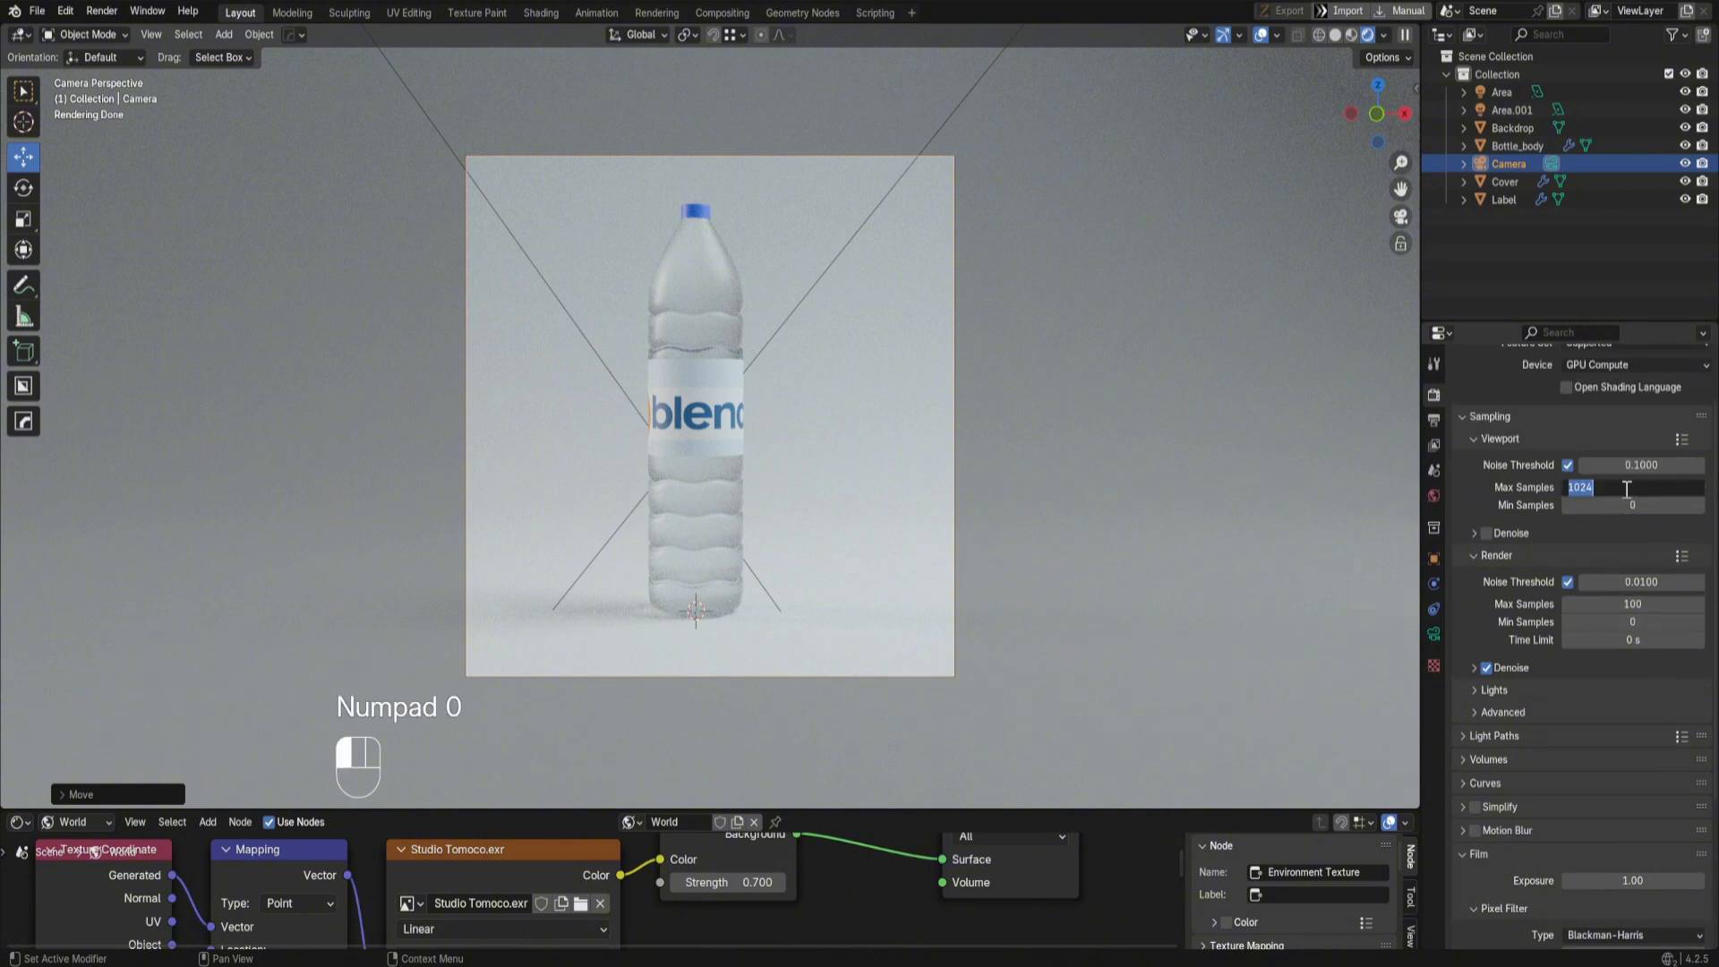
pyautogui.write('50')
pyautogui.press('Return')
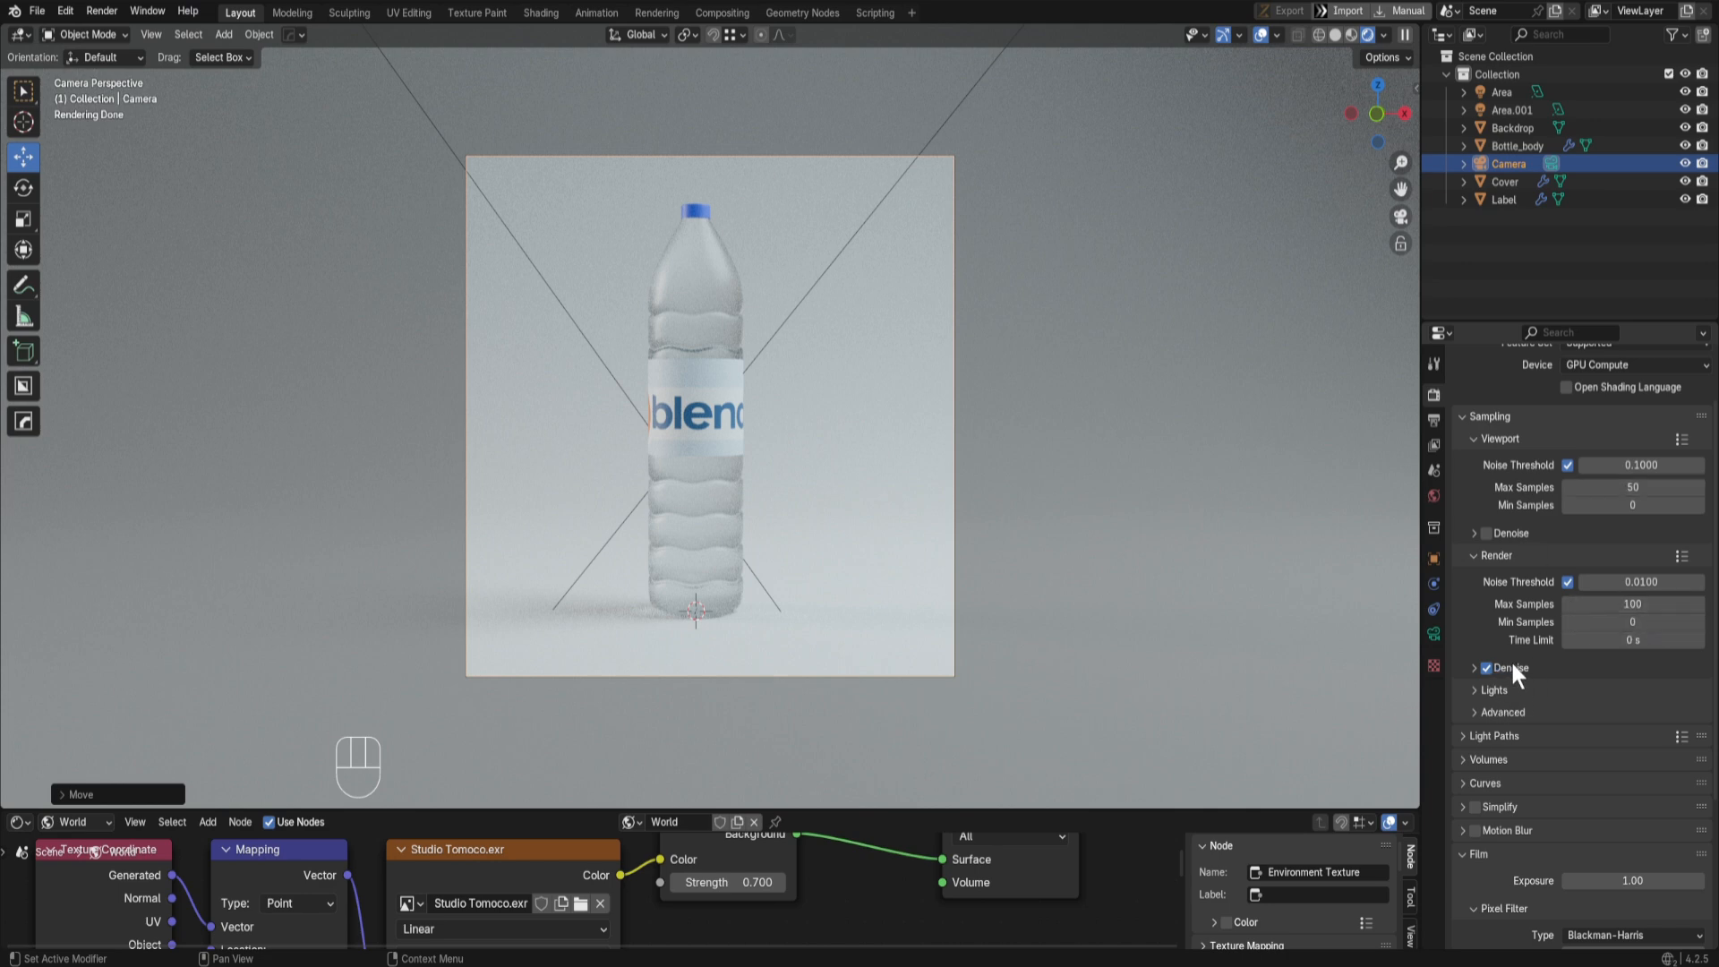
# Step: Set the maximum light path bounces to 16 in total and 16 for transmission
pyautogui.scroll(-3, 1554, 773)
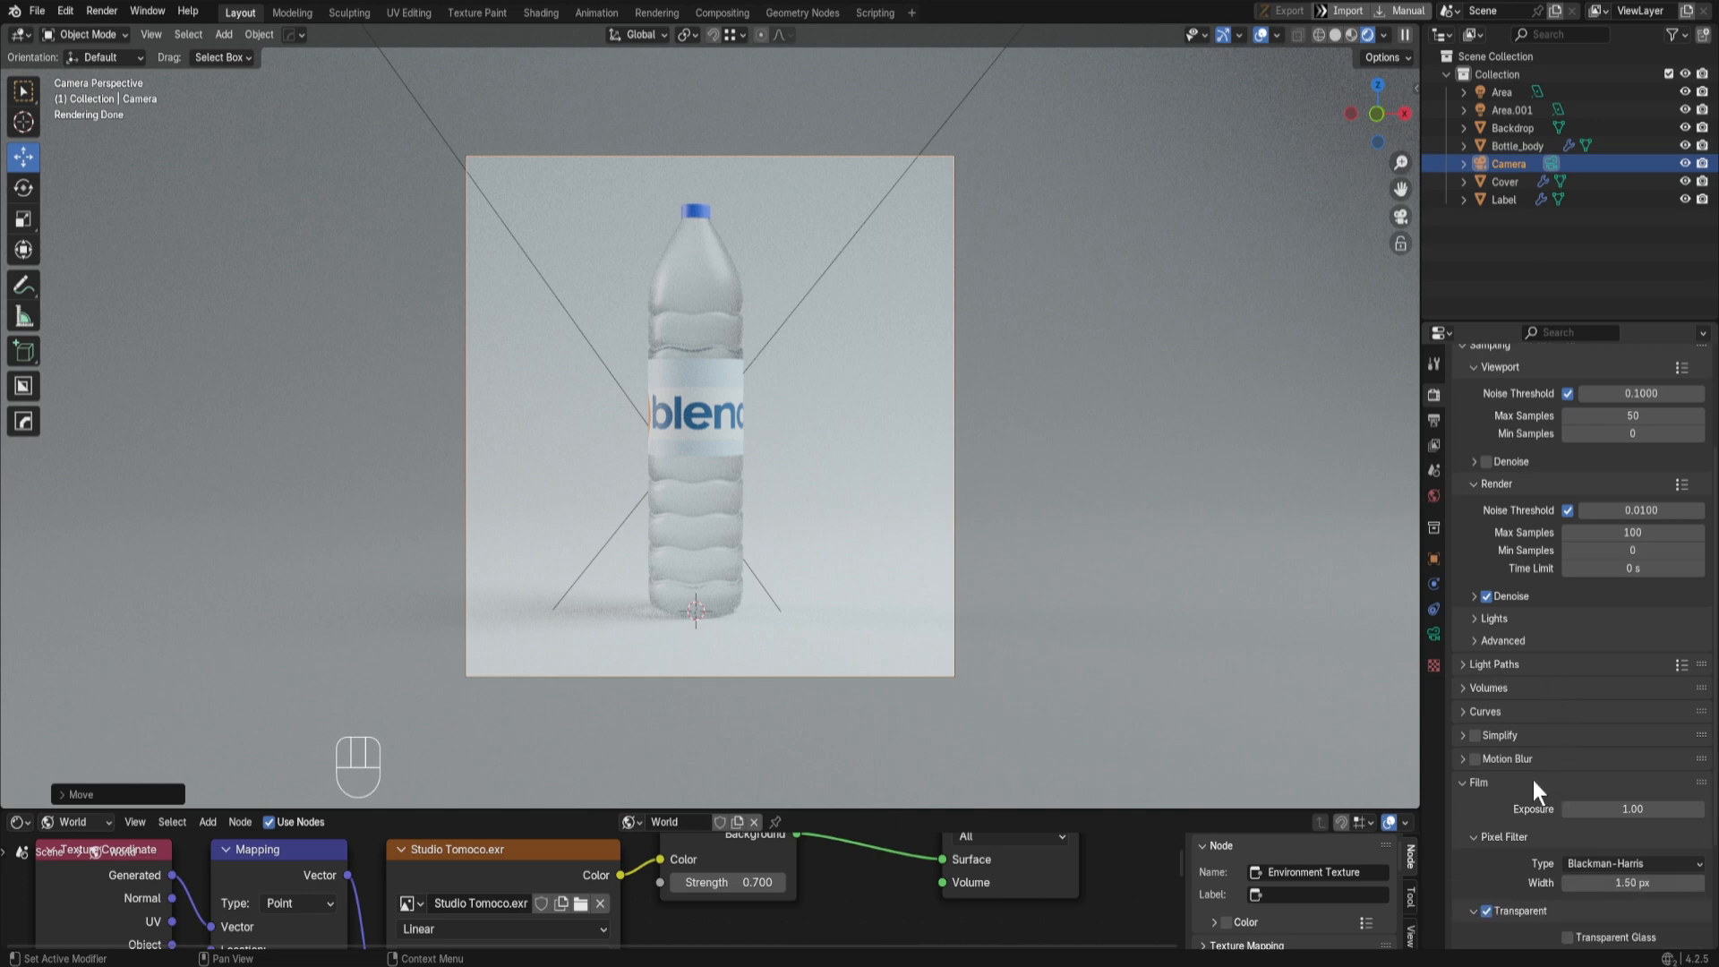
pyautogui.click(1496, 628)
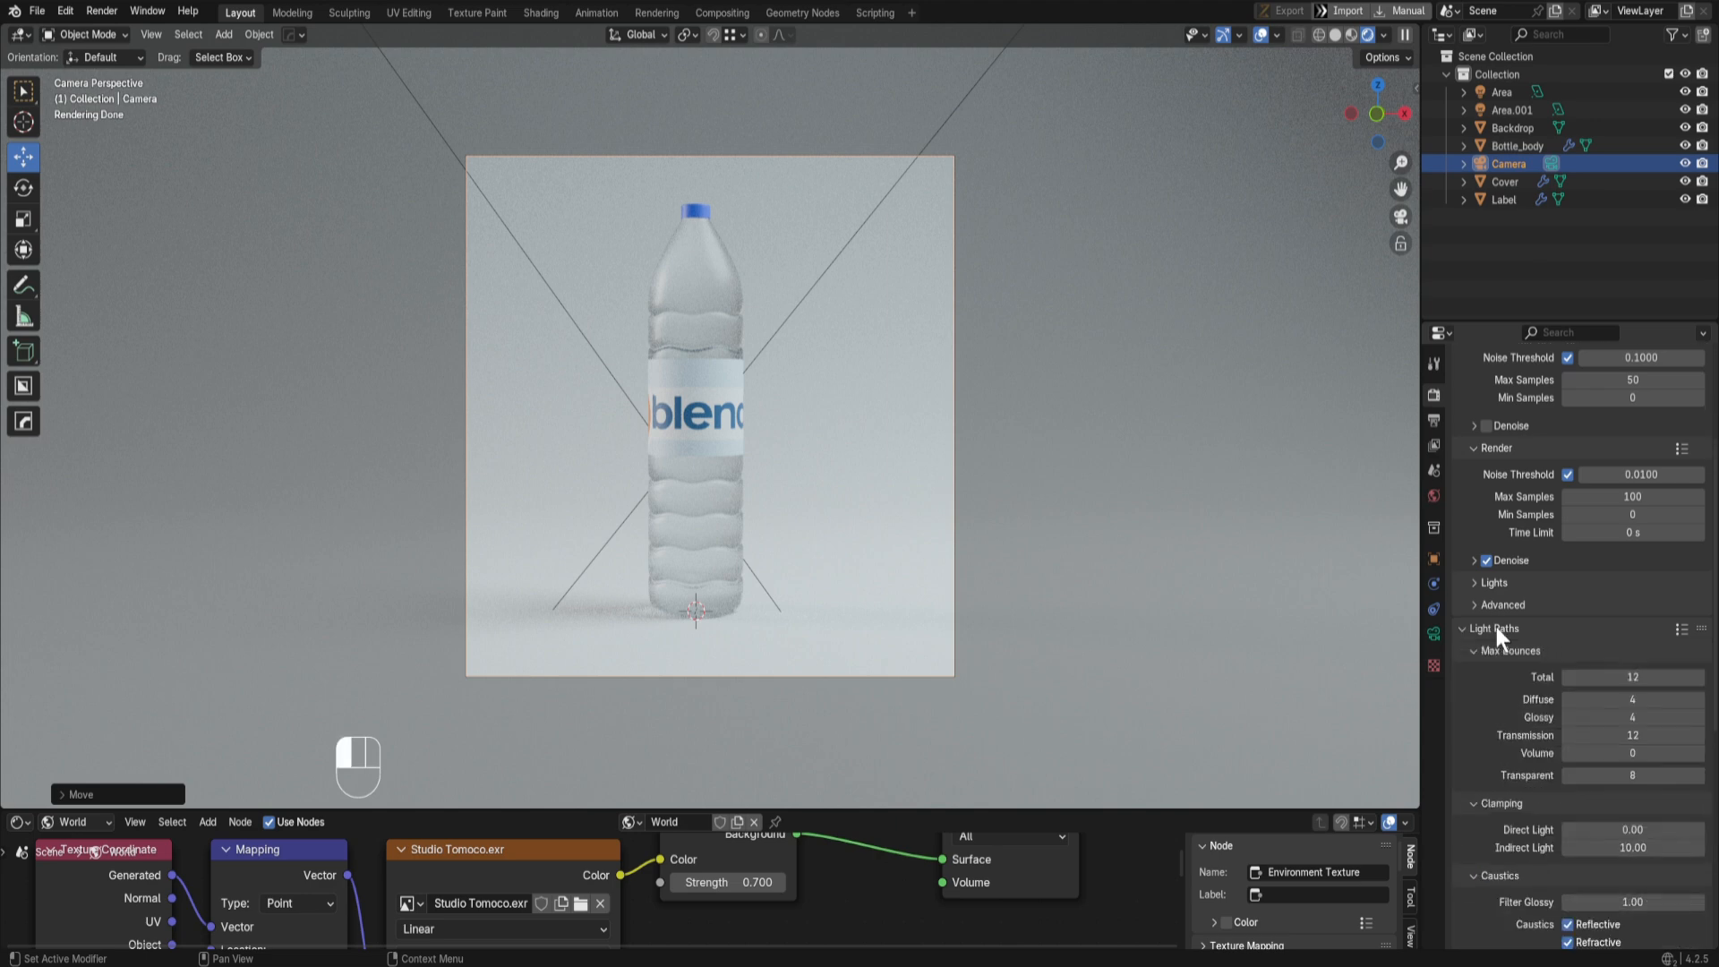
pyautogui.click(1617, 677)
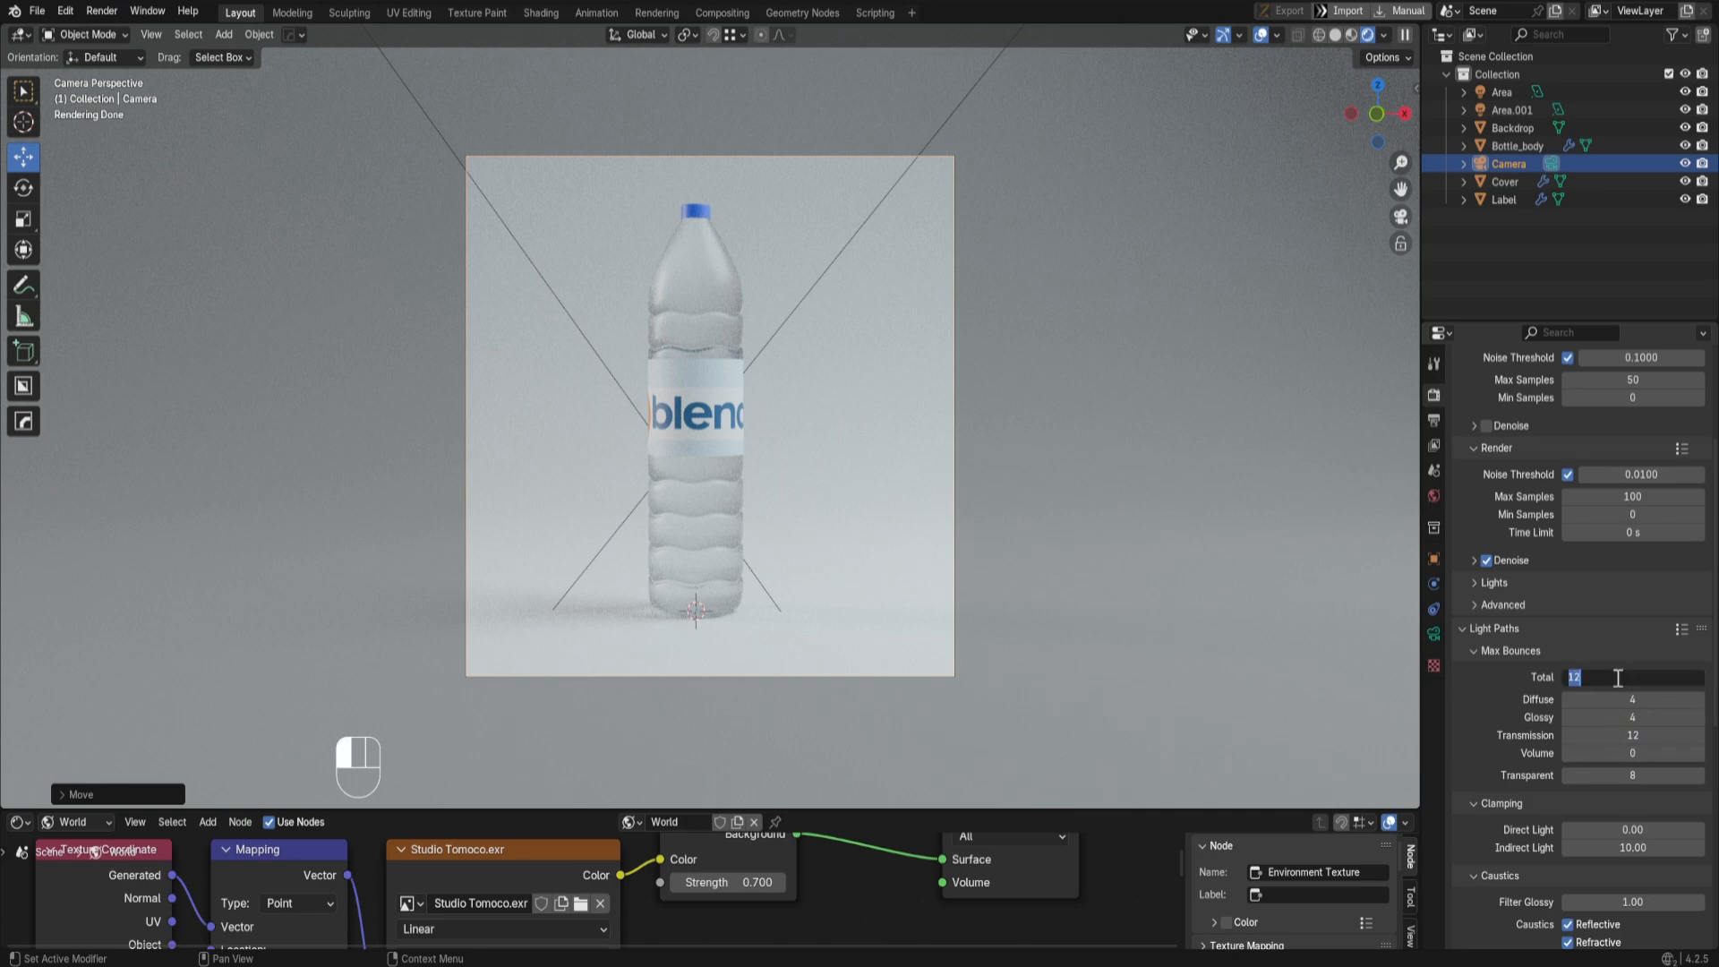
pyautogui.write('16')
pyautogui.press('Return')
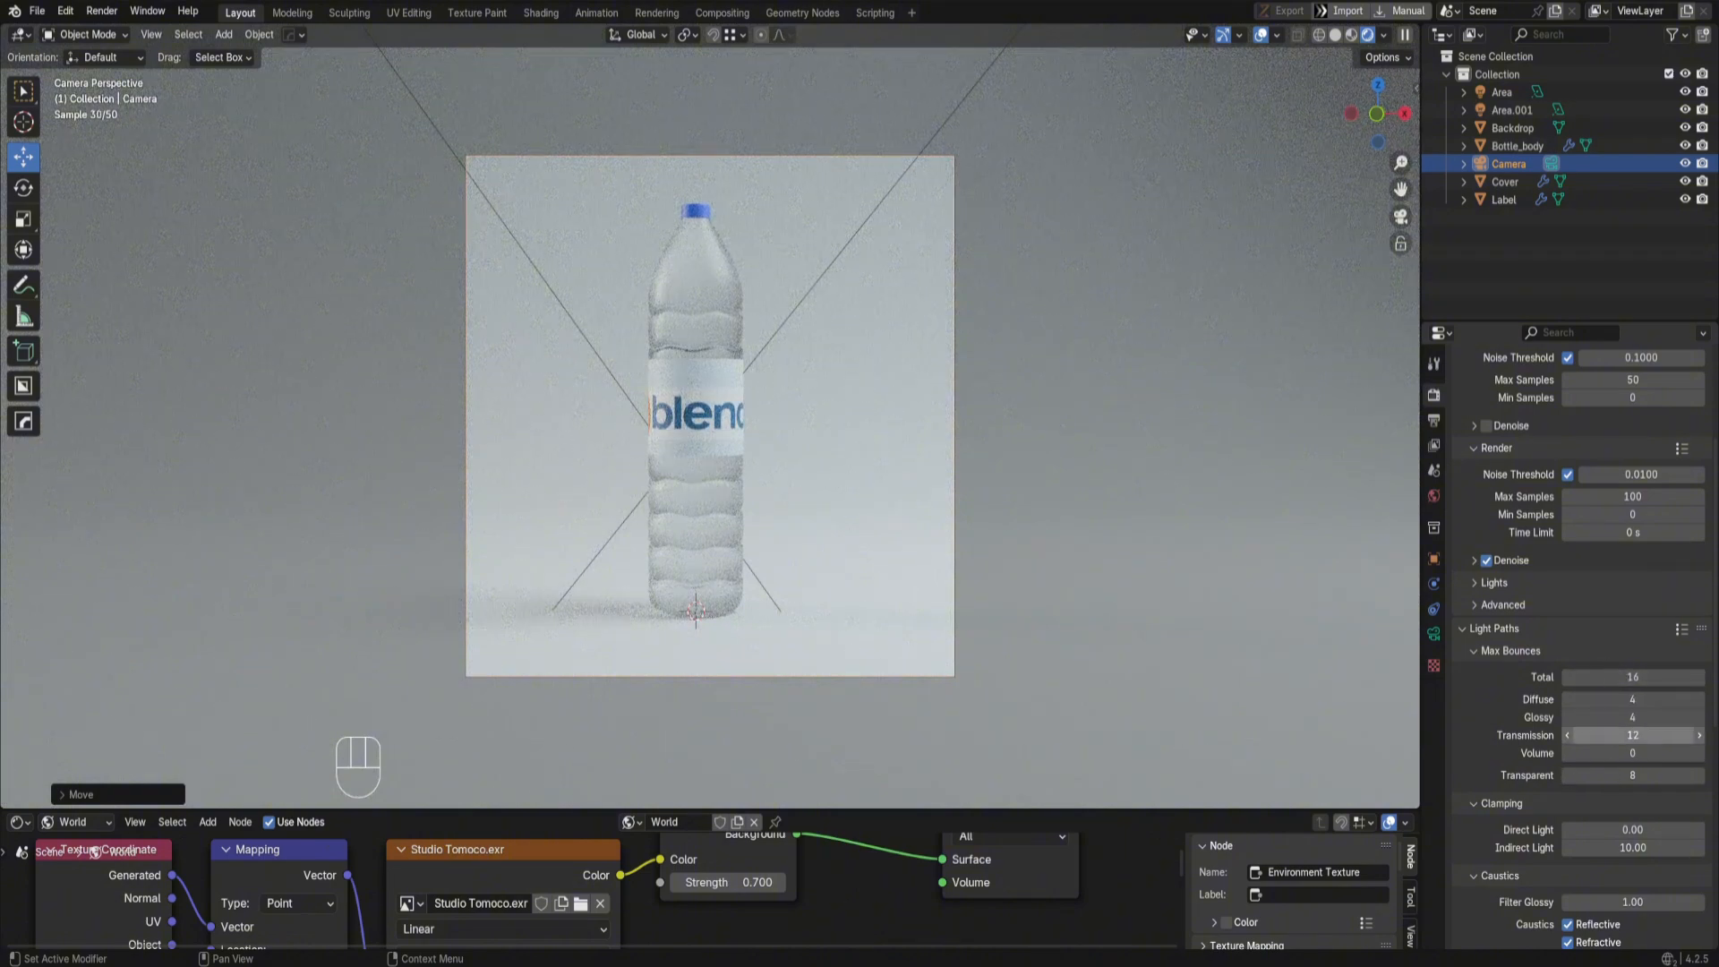
pyautogui.click(1641, 734)
pyautogui.write('16')
pyautogui.press('Return')
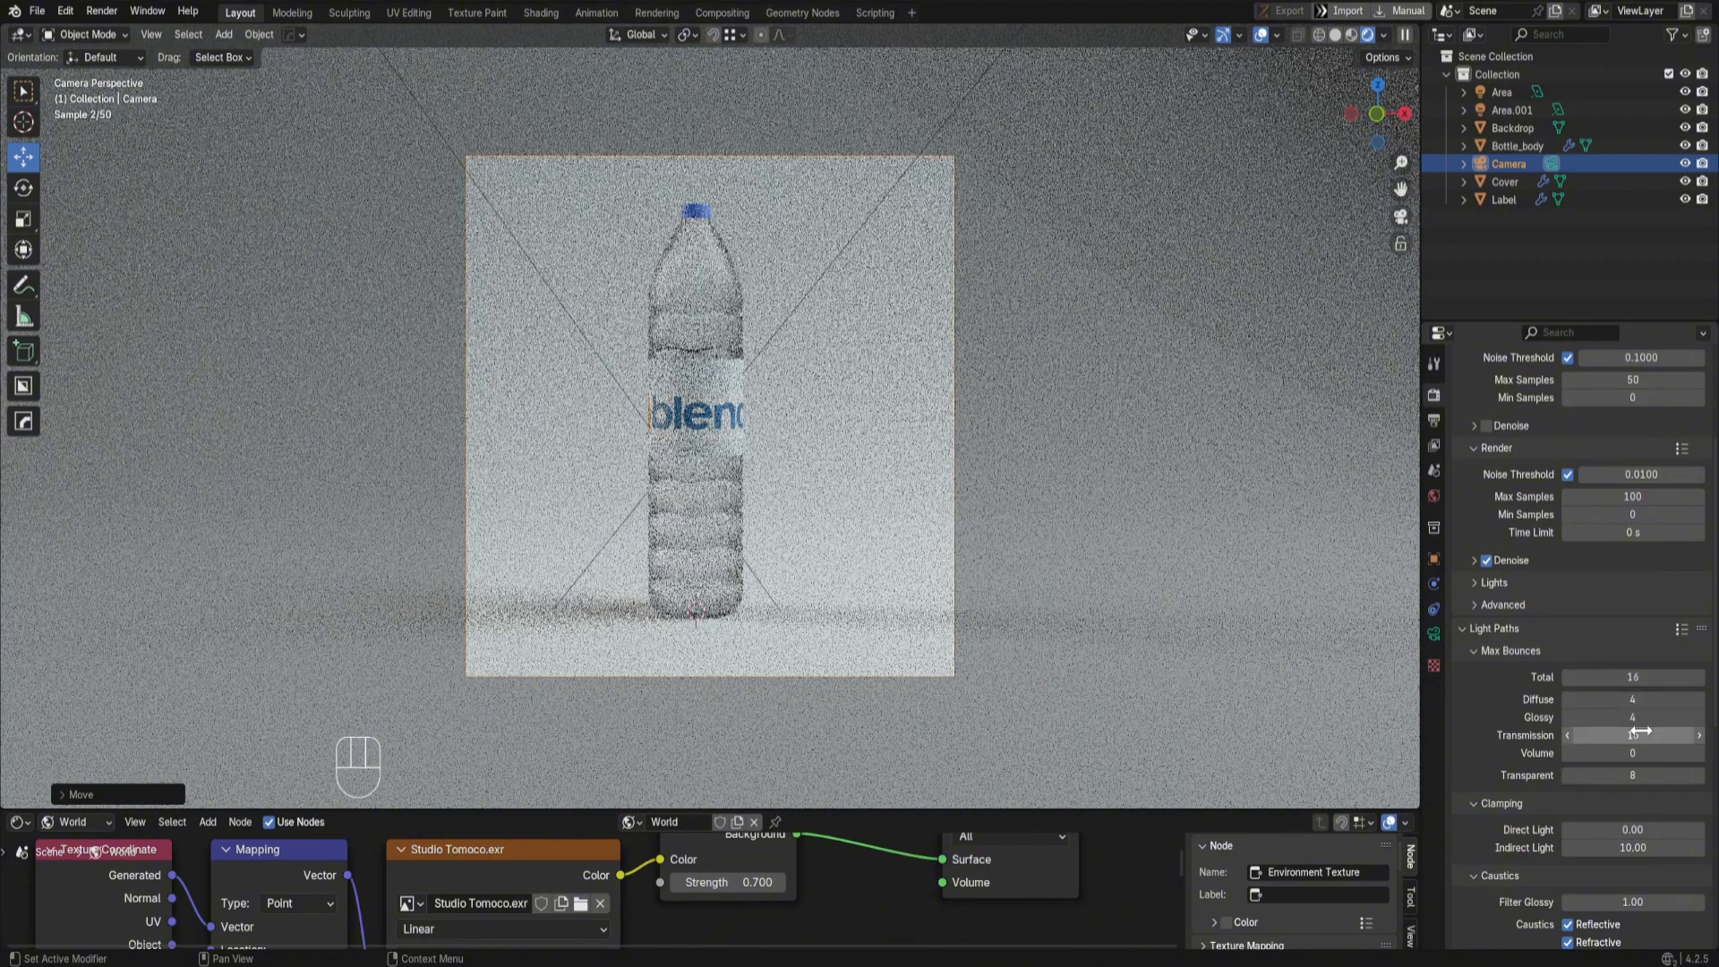
# Step: Set the maximum transparent bounces to 12 and the diffuse bounces to 2
pyautogui.click(1631, 776)
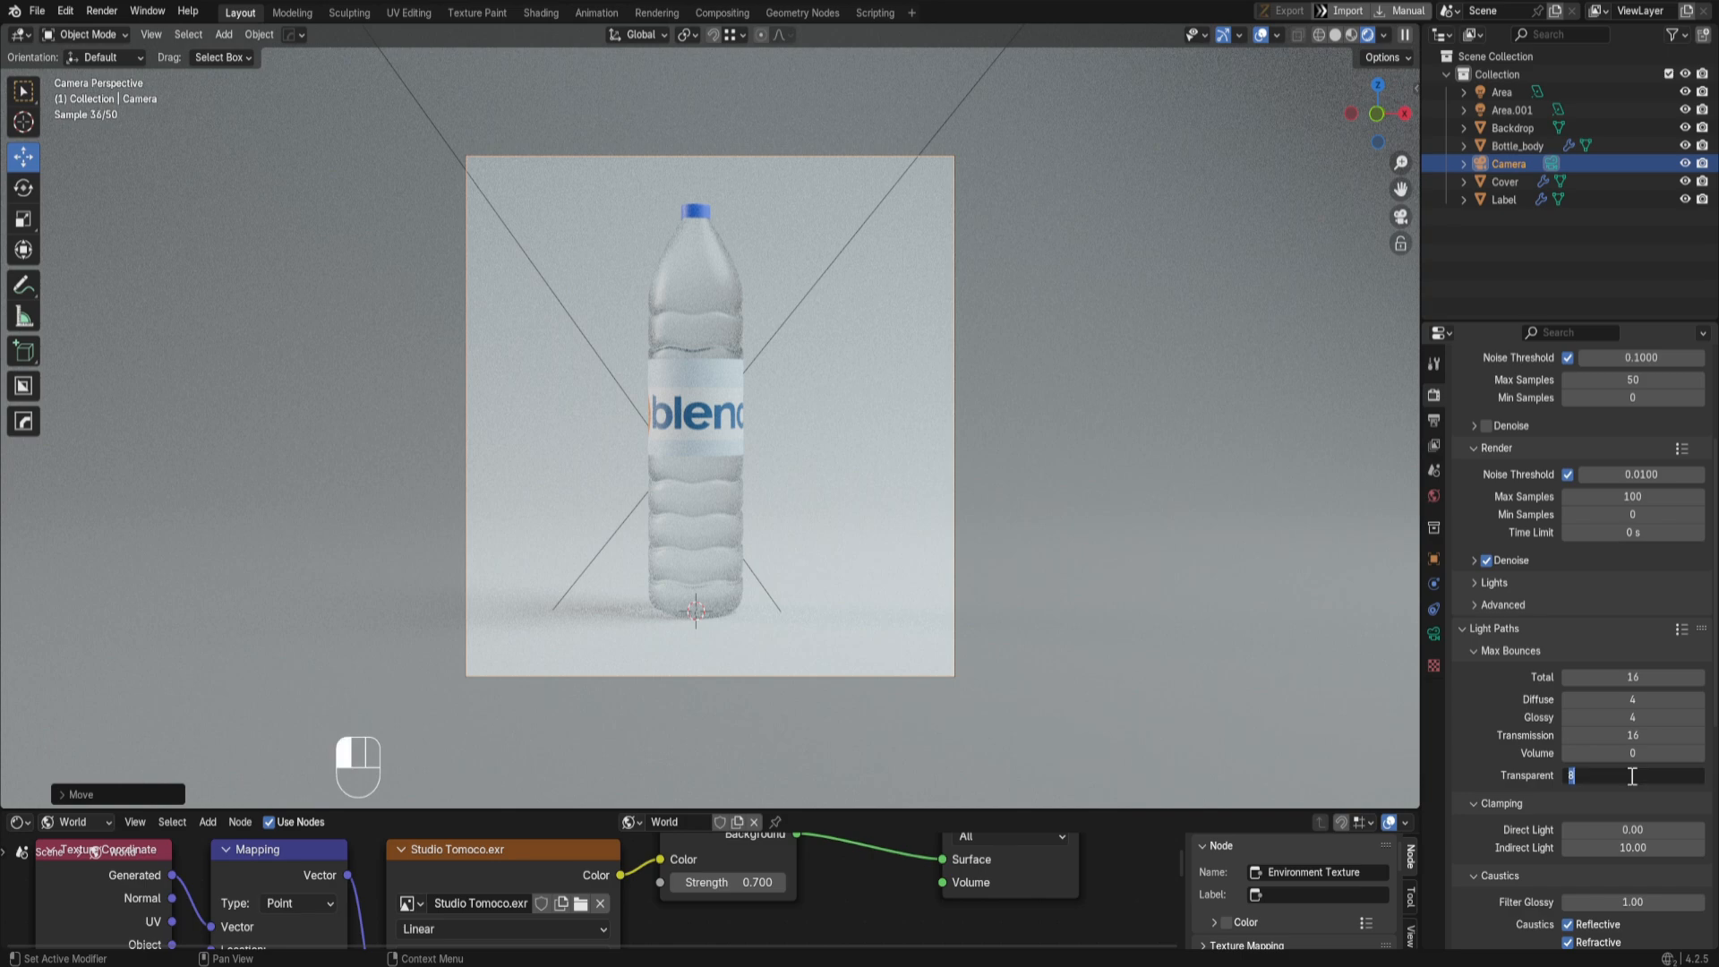
pyautogui.write('12')
pyautogui.press('Return')
pyautogui.click(1664, 696)
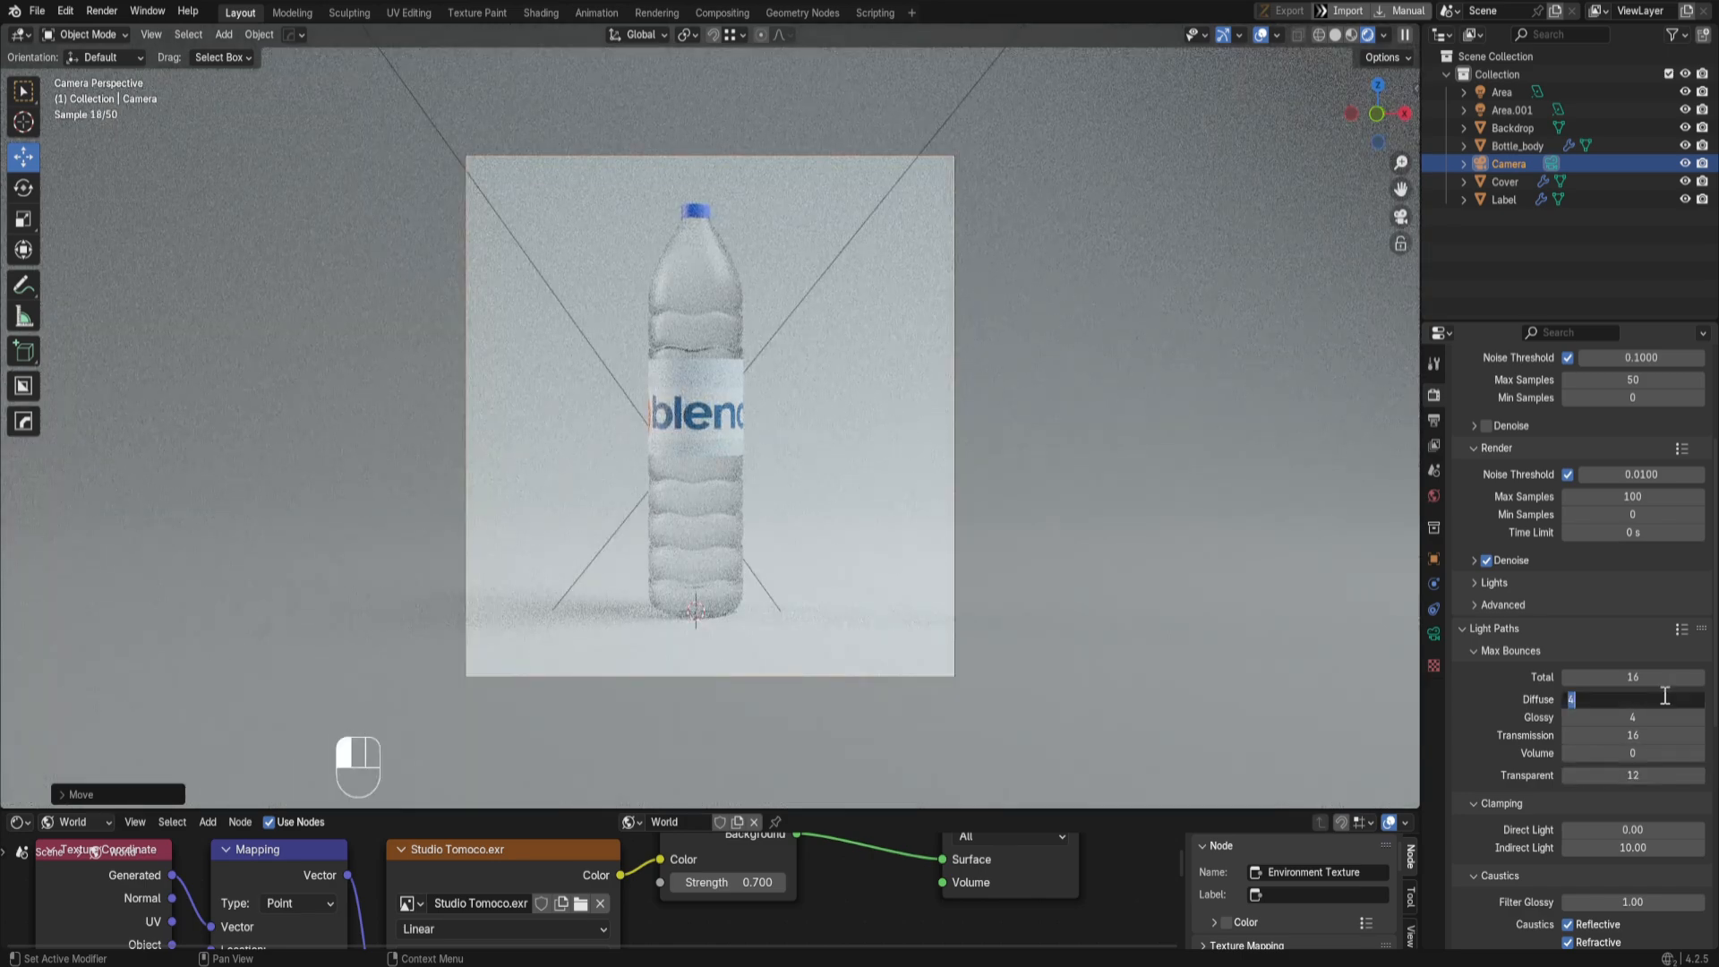
pyautogui.write('2')
pyautogui.press('Return')
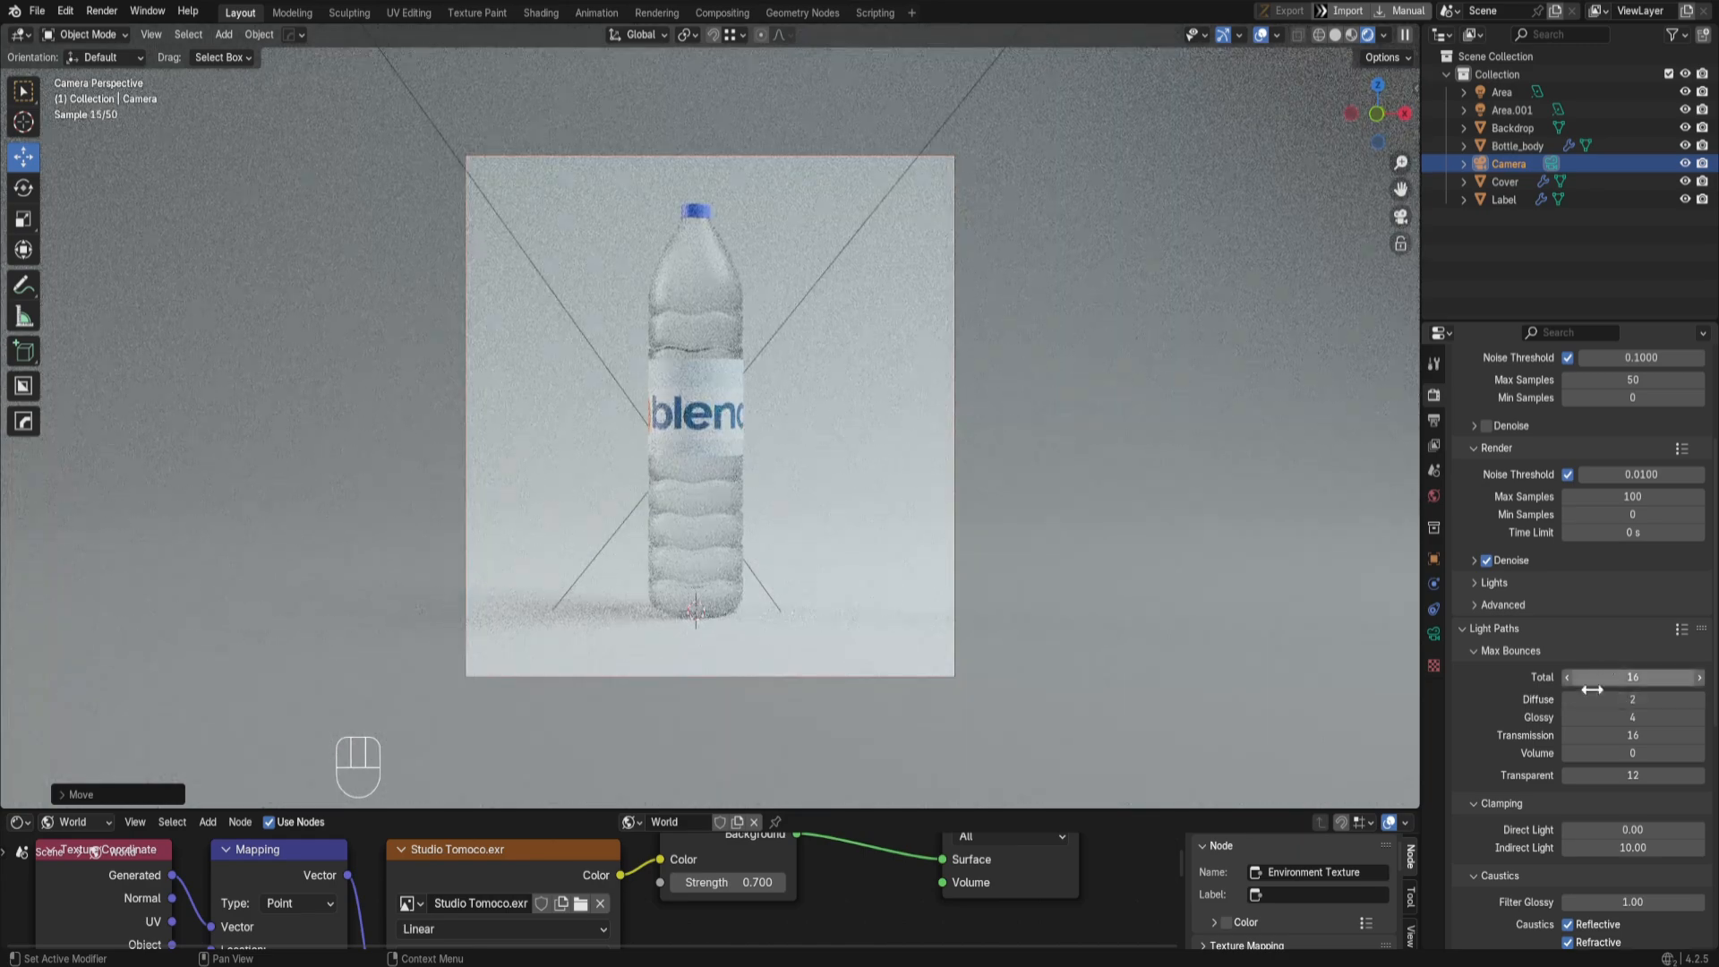
pyautogui.scroll(-3, 1621, 777)
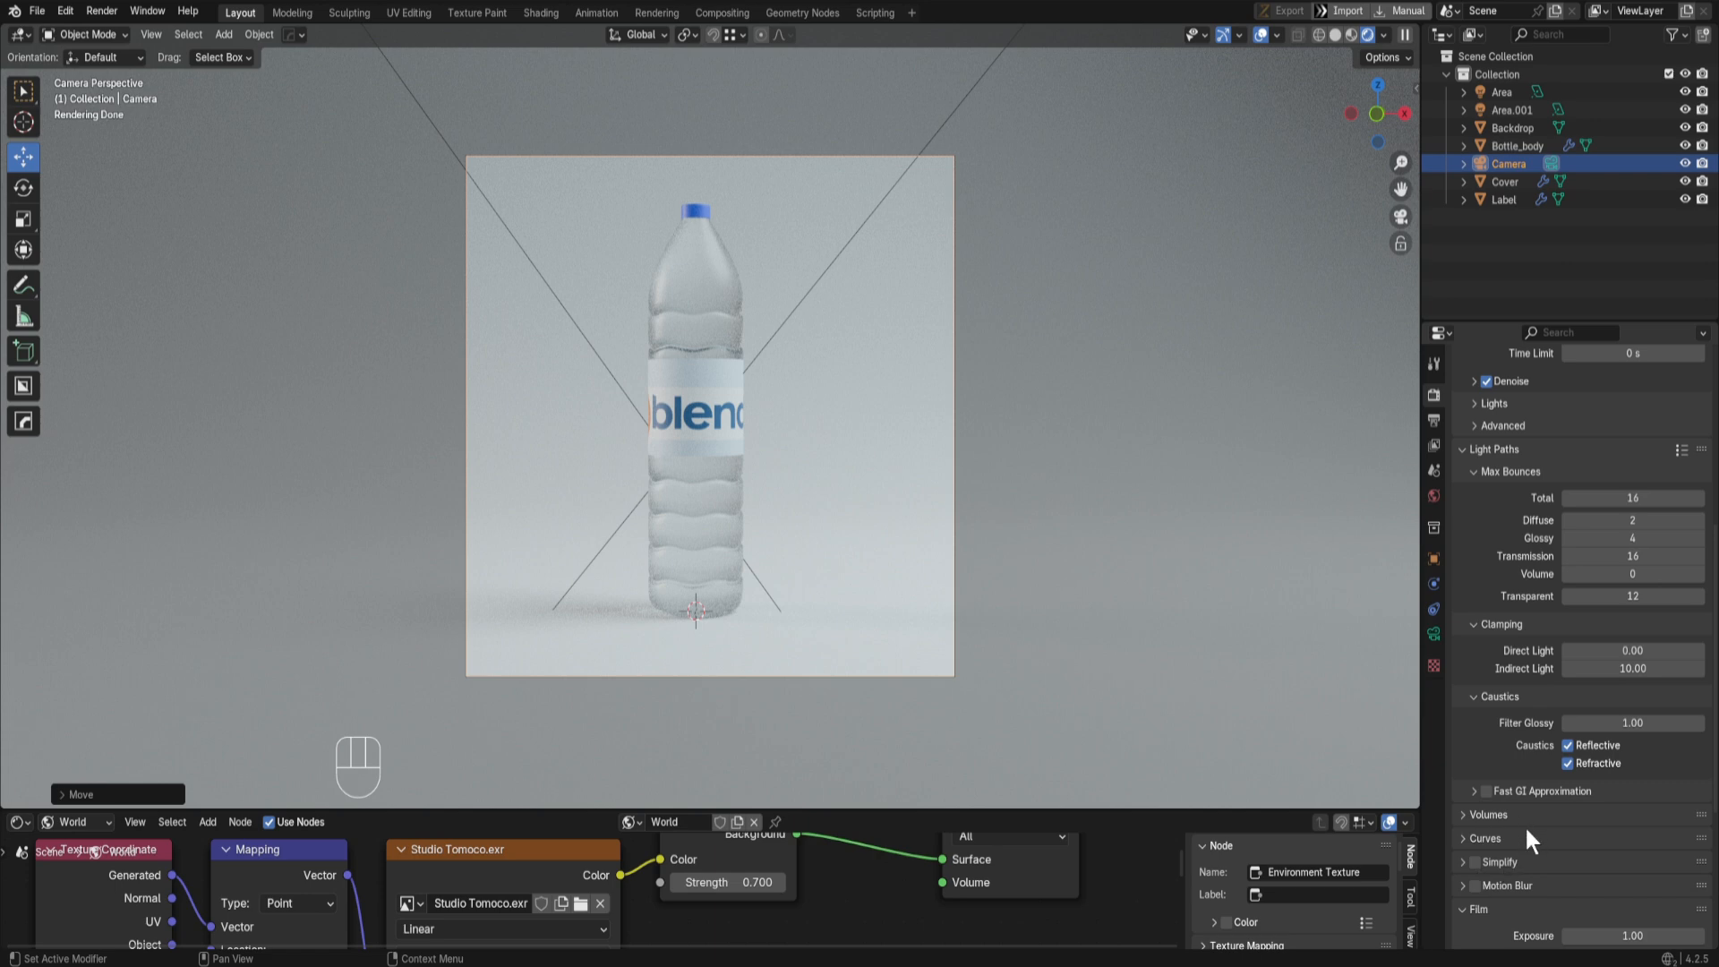
pyautogui.scroll(-6, 1527, 837)
pyautogui.scroll(-1, 1534, 846)
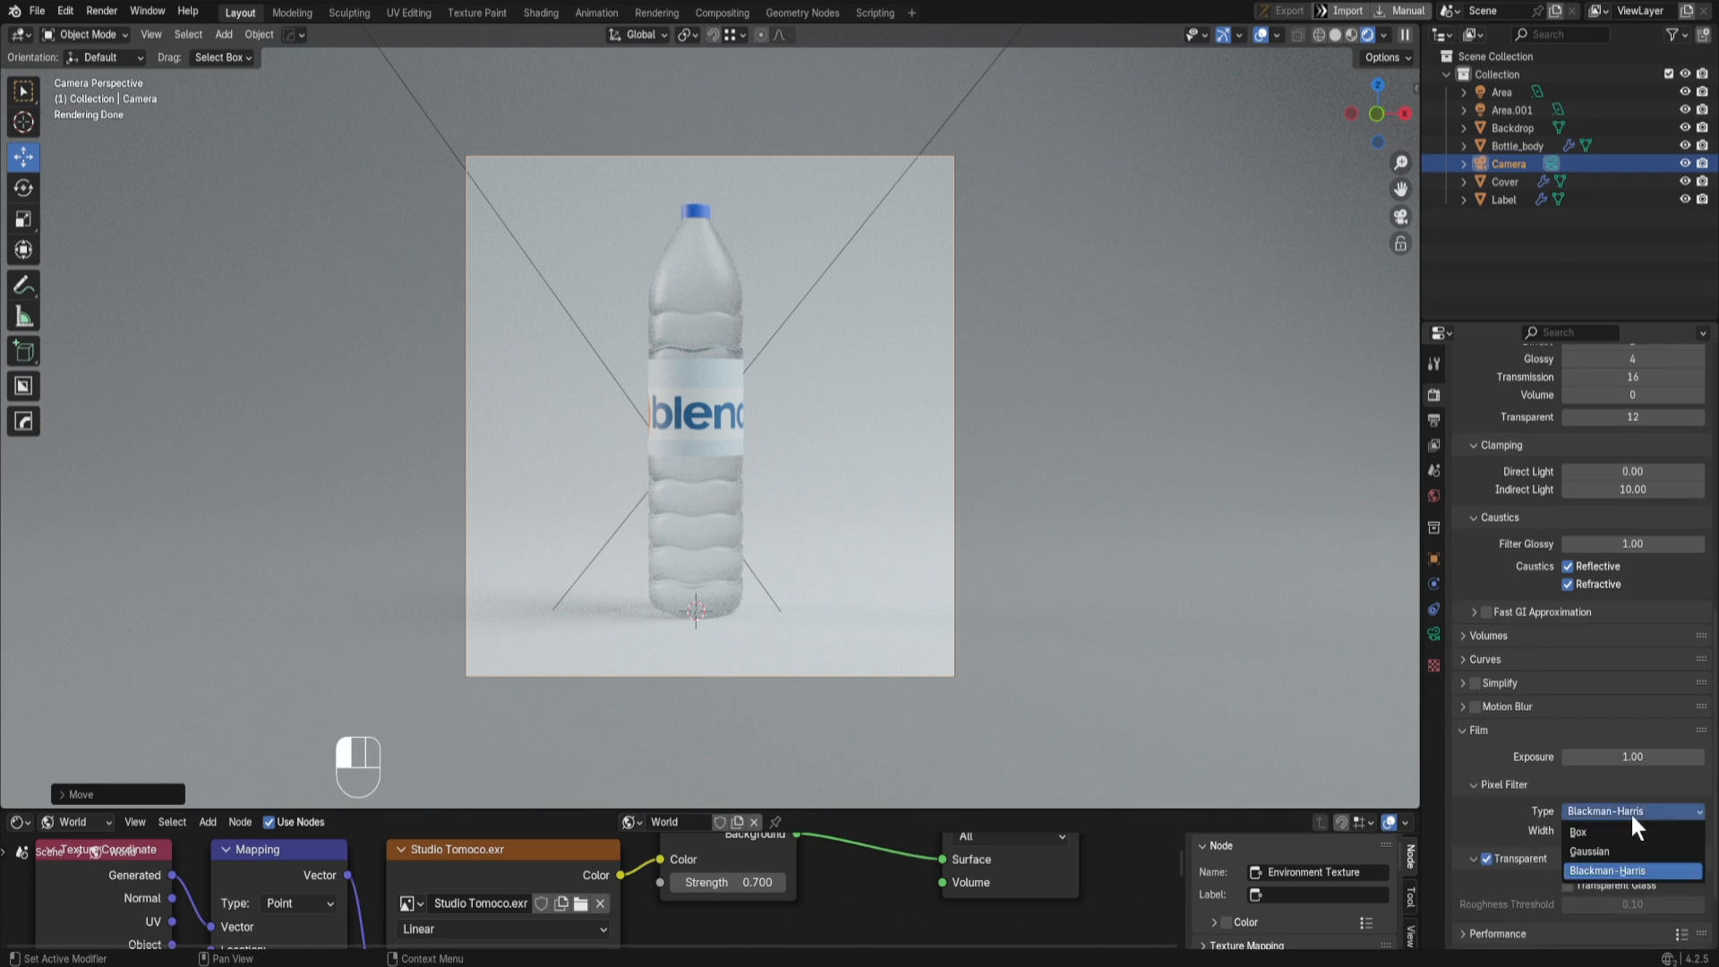
pyautogui.scroll(-2, 1609, 858)
pyautogui.scroll(-1, 1609, 861)
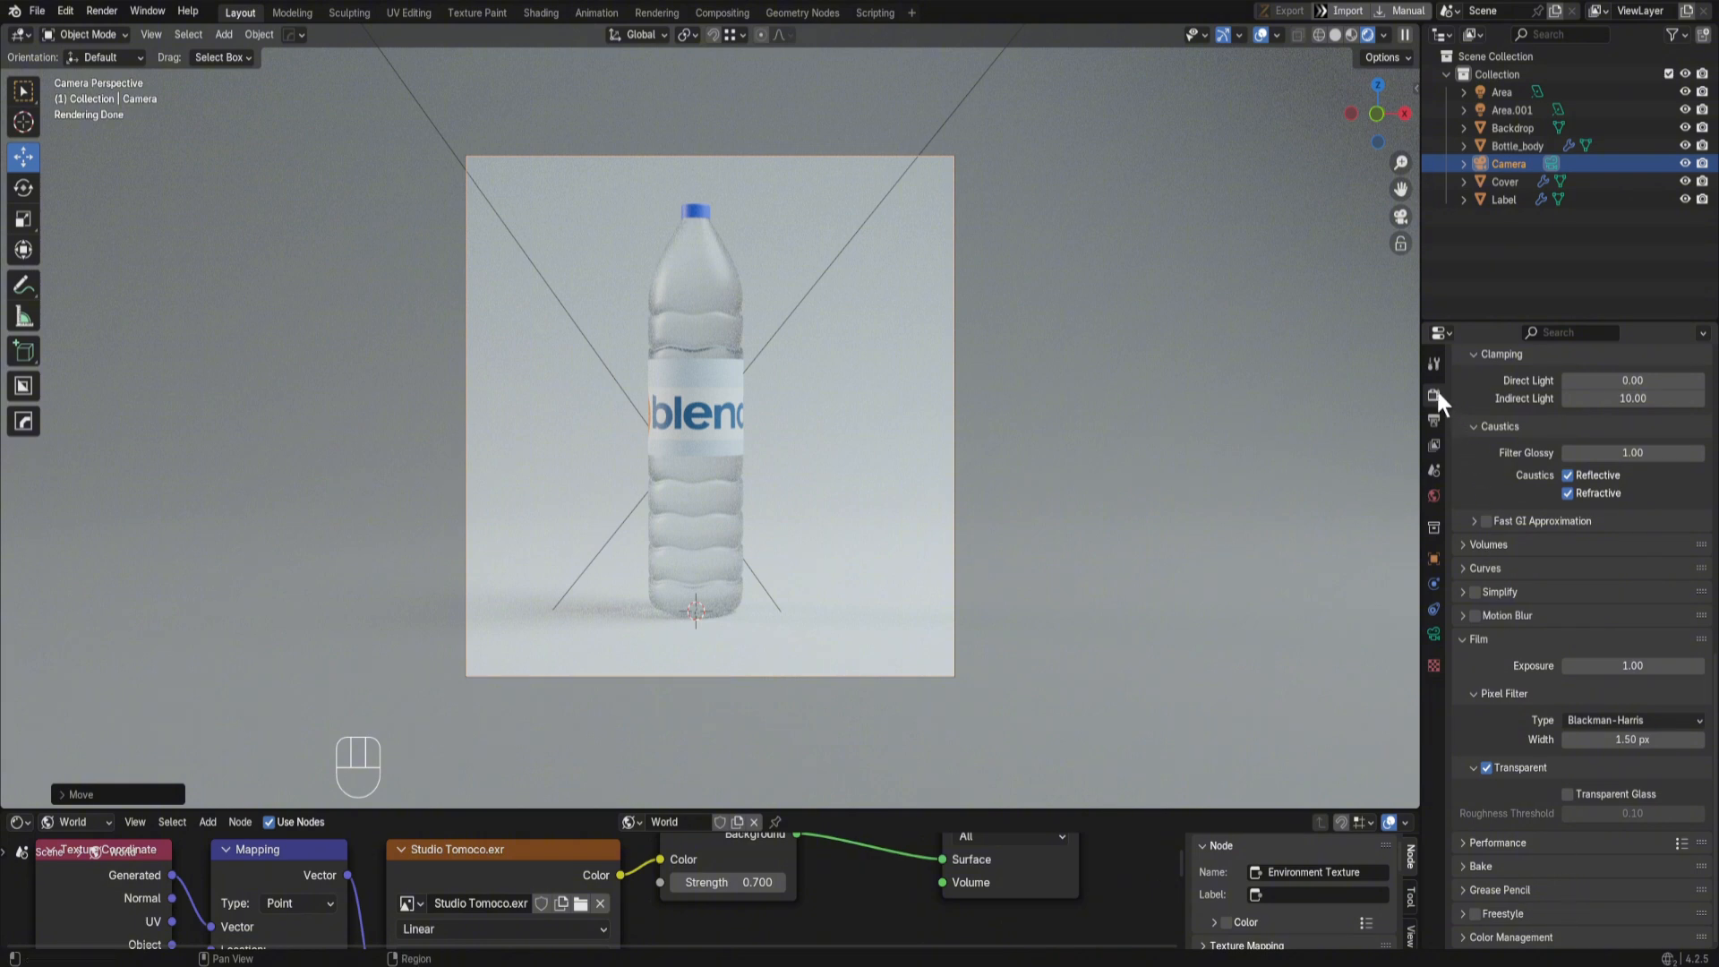
# Step: Override the scene's color management for the output and set its view transform to AgX
pyautogui.click(1433, 420)
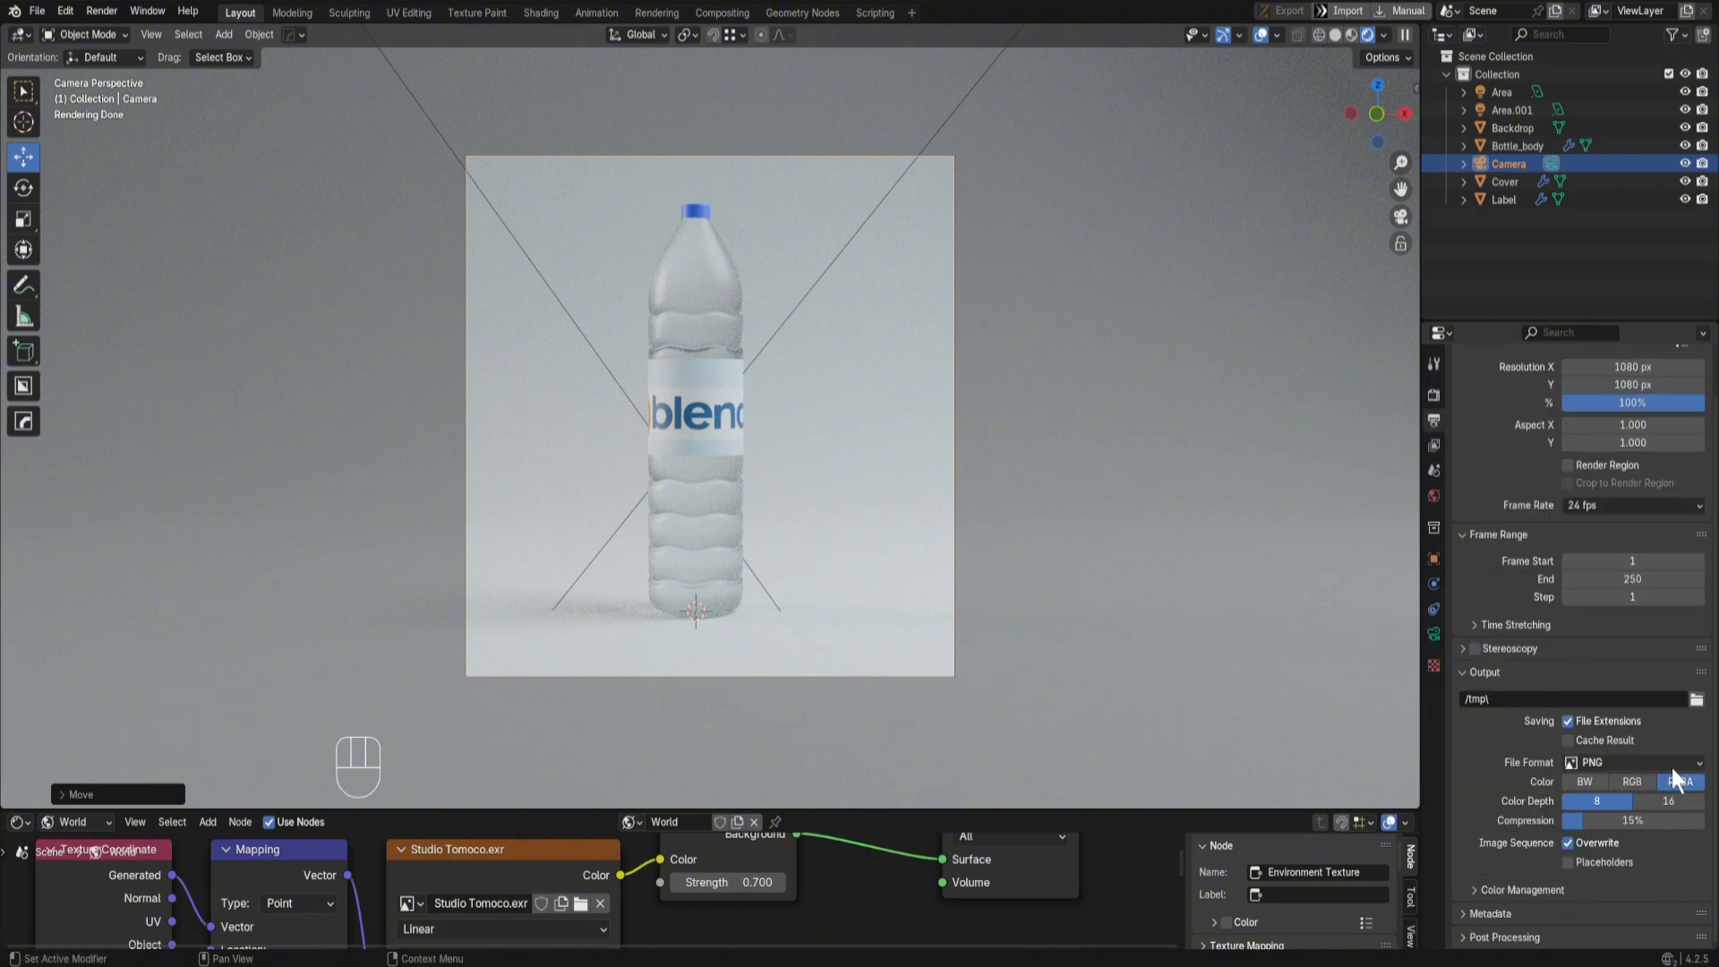
pyautogui.click(1522, 890)
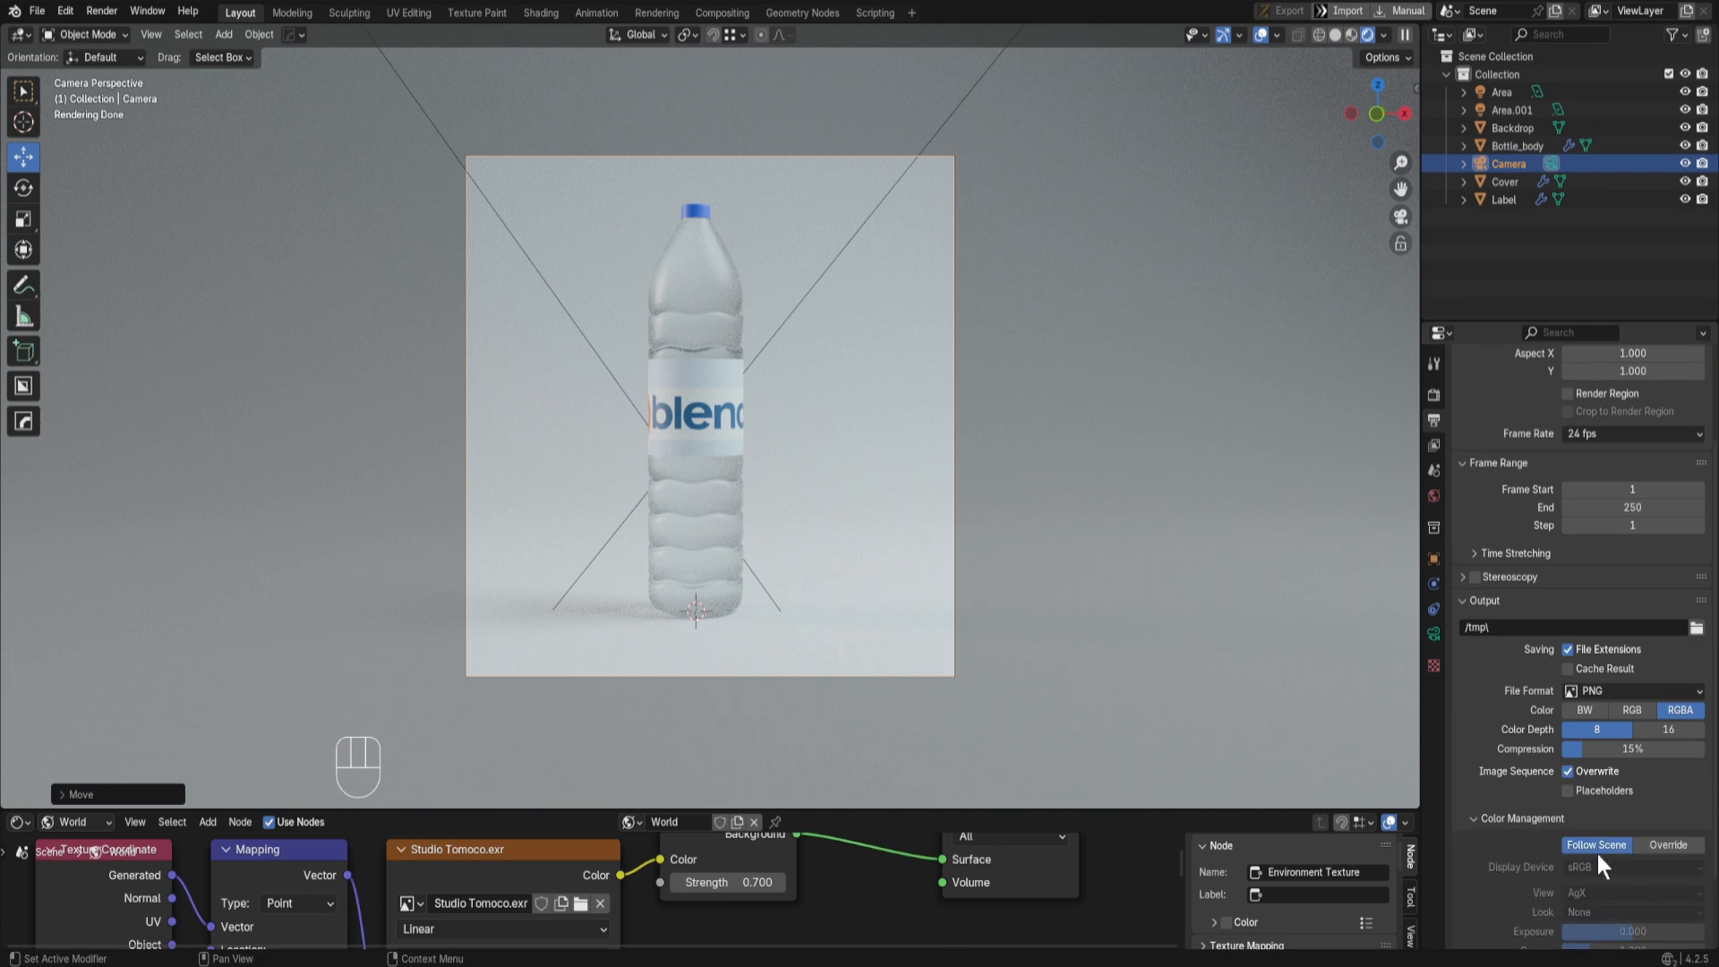
pyautogui.scroll(-3, 1593, 850)
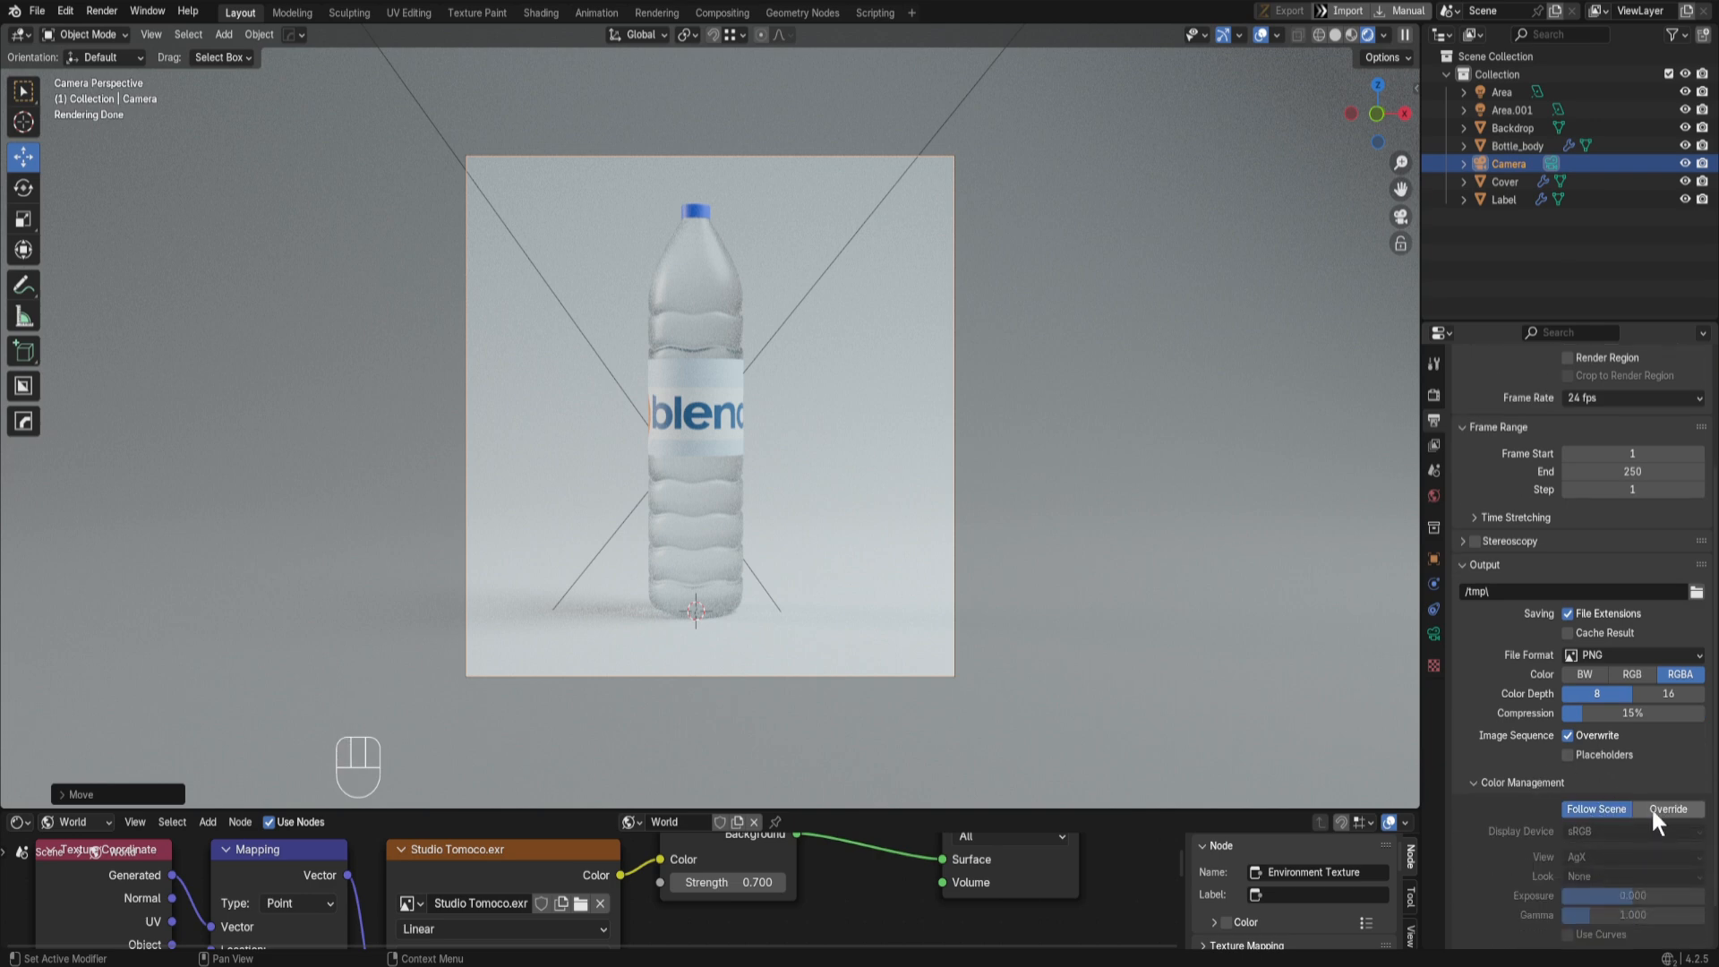
pyautogui.click(1650, 809)
pyautogui.scroll(-1, 1611, 833)
pyautogui.click(1599, 806)
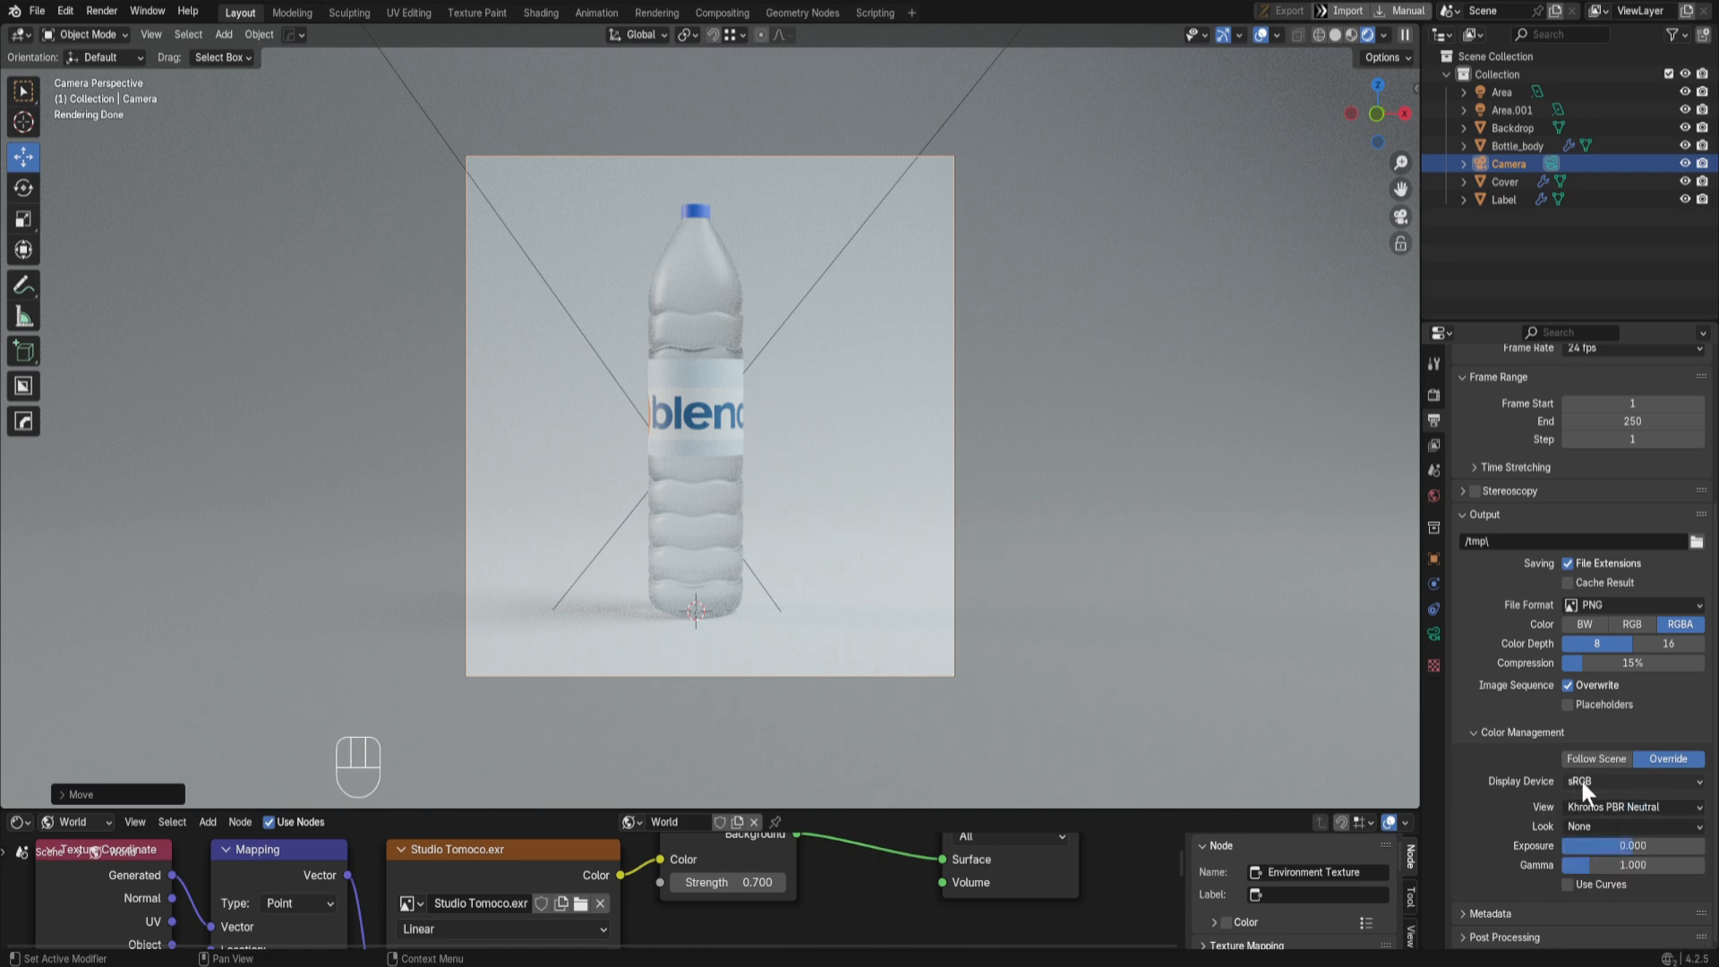
pyautogui.click(1612, 785)
pyautogui.click(1587, 808)
pyautogui.click(1578, 867)
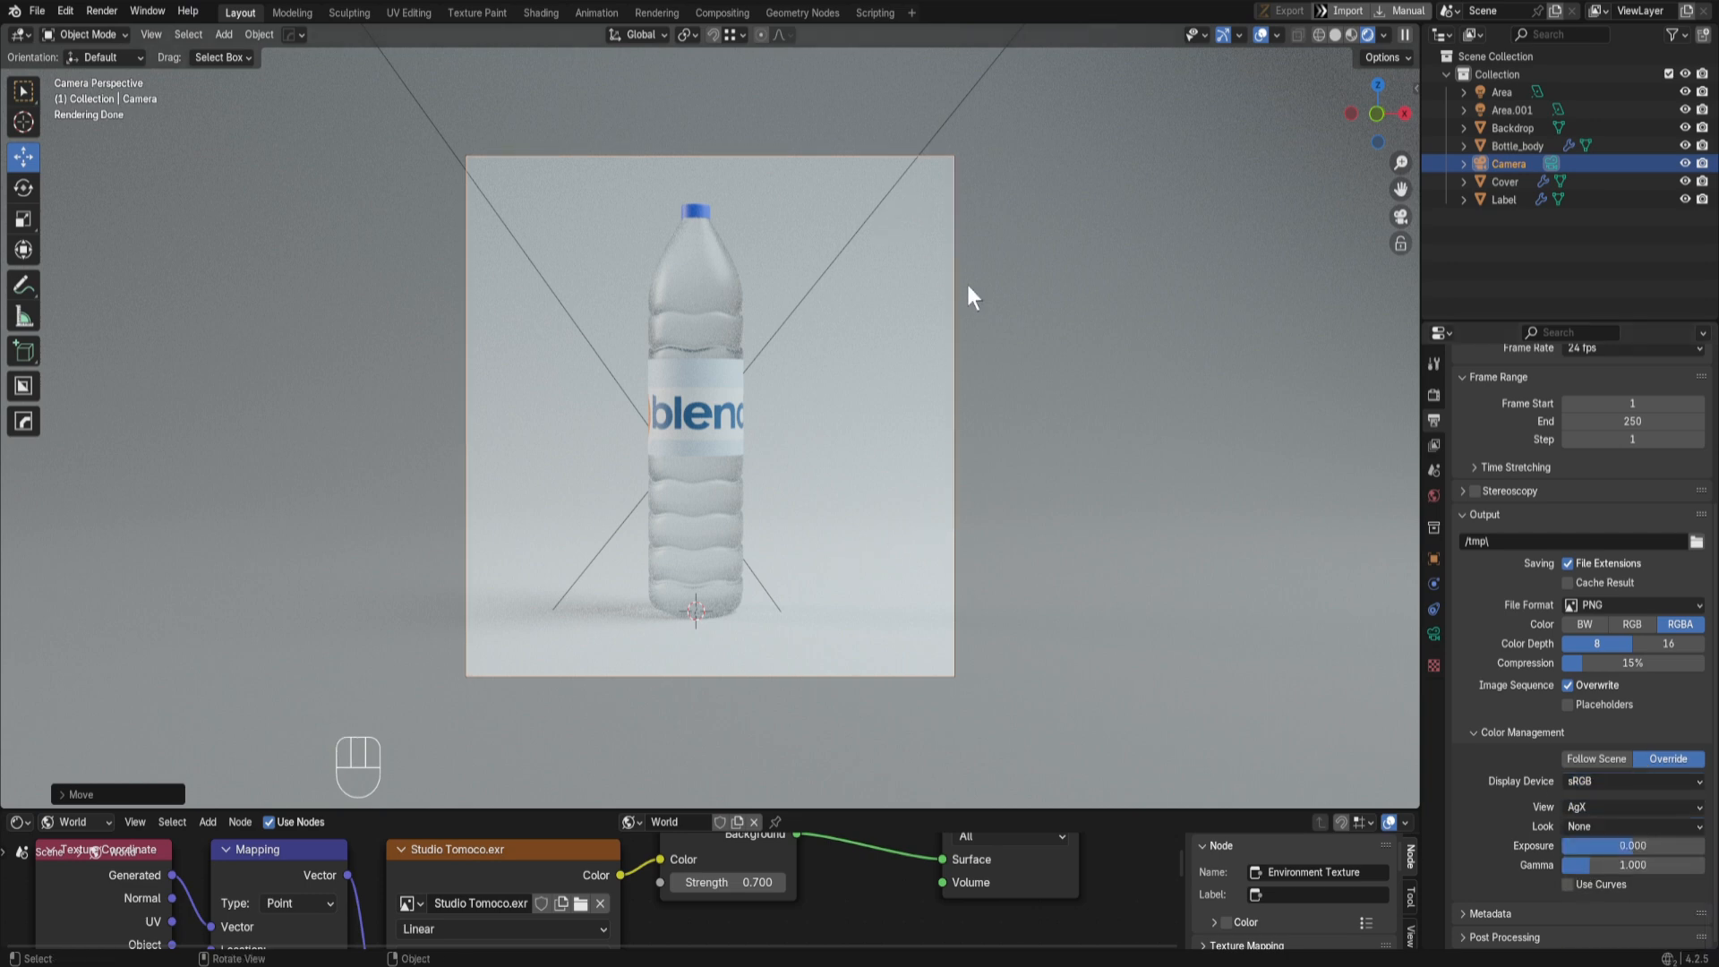
# Step: Move the camera slightly sideways so the bottle sits in the horizontal middle of the square frame
pyautogui.press('g')
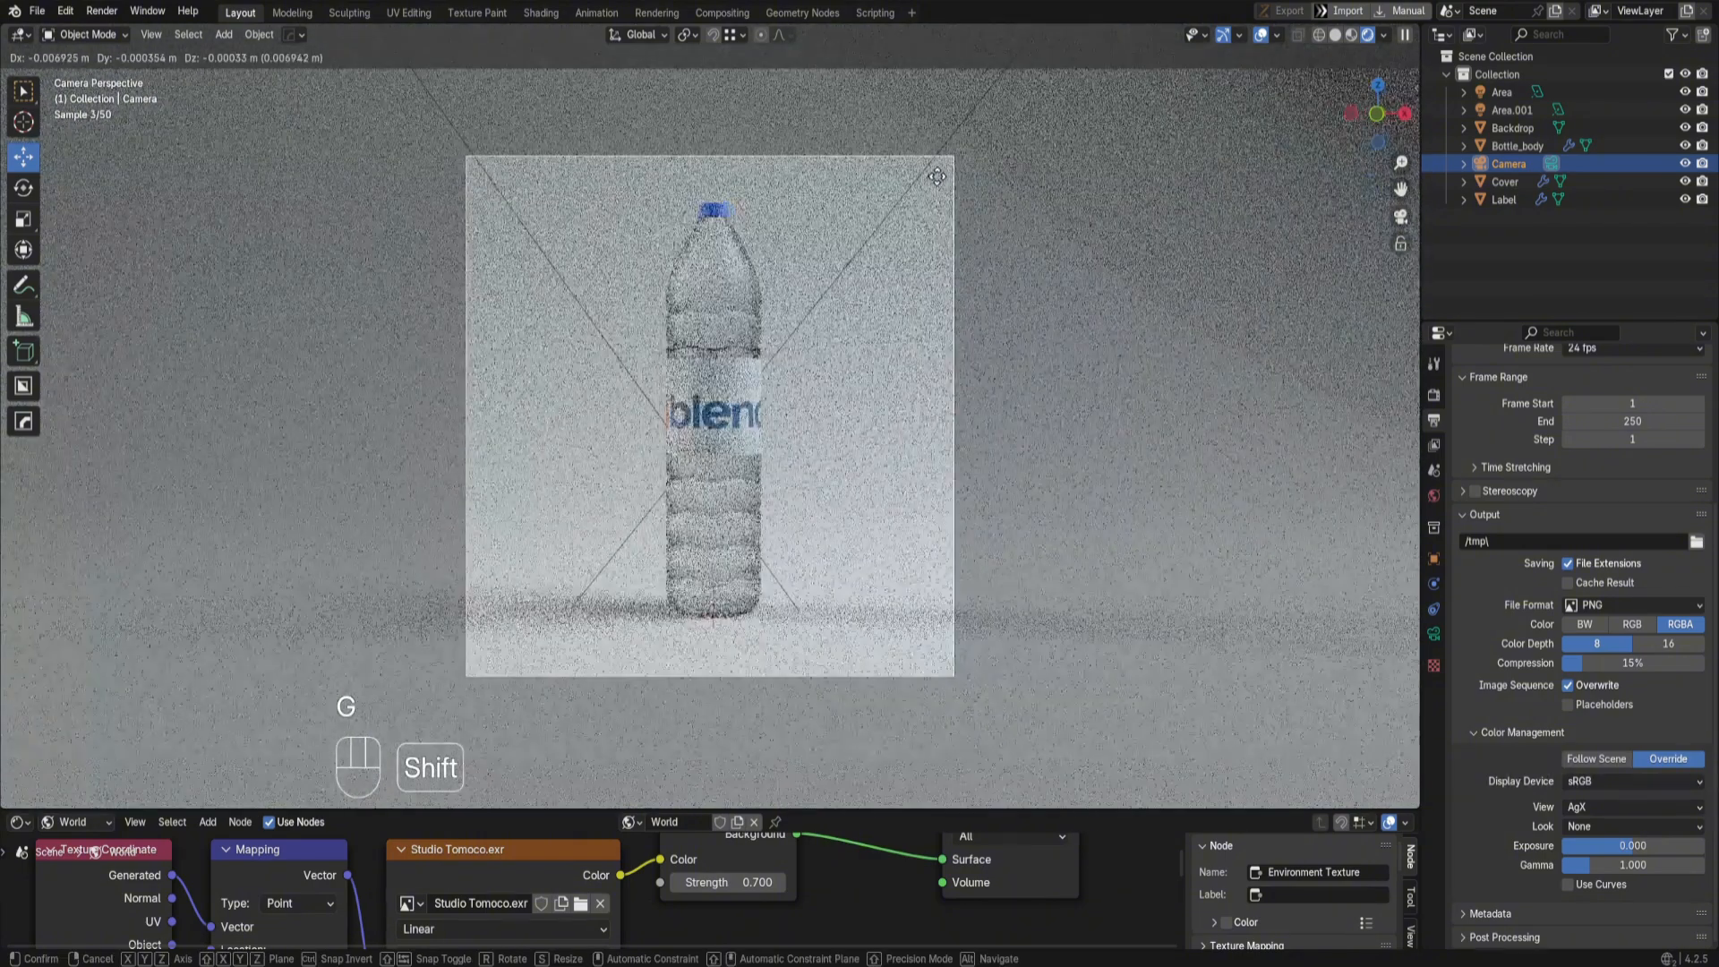
pyautogui.click(939, 175)
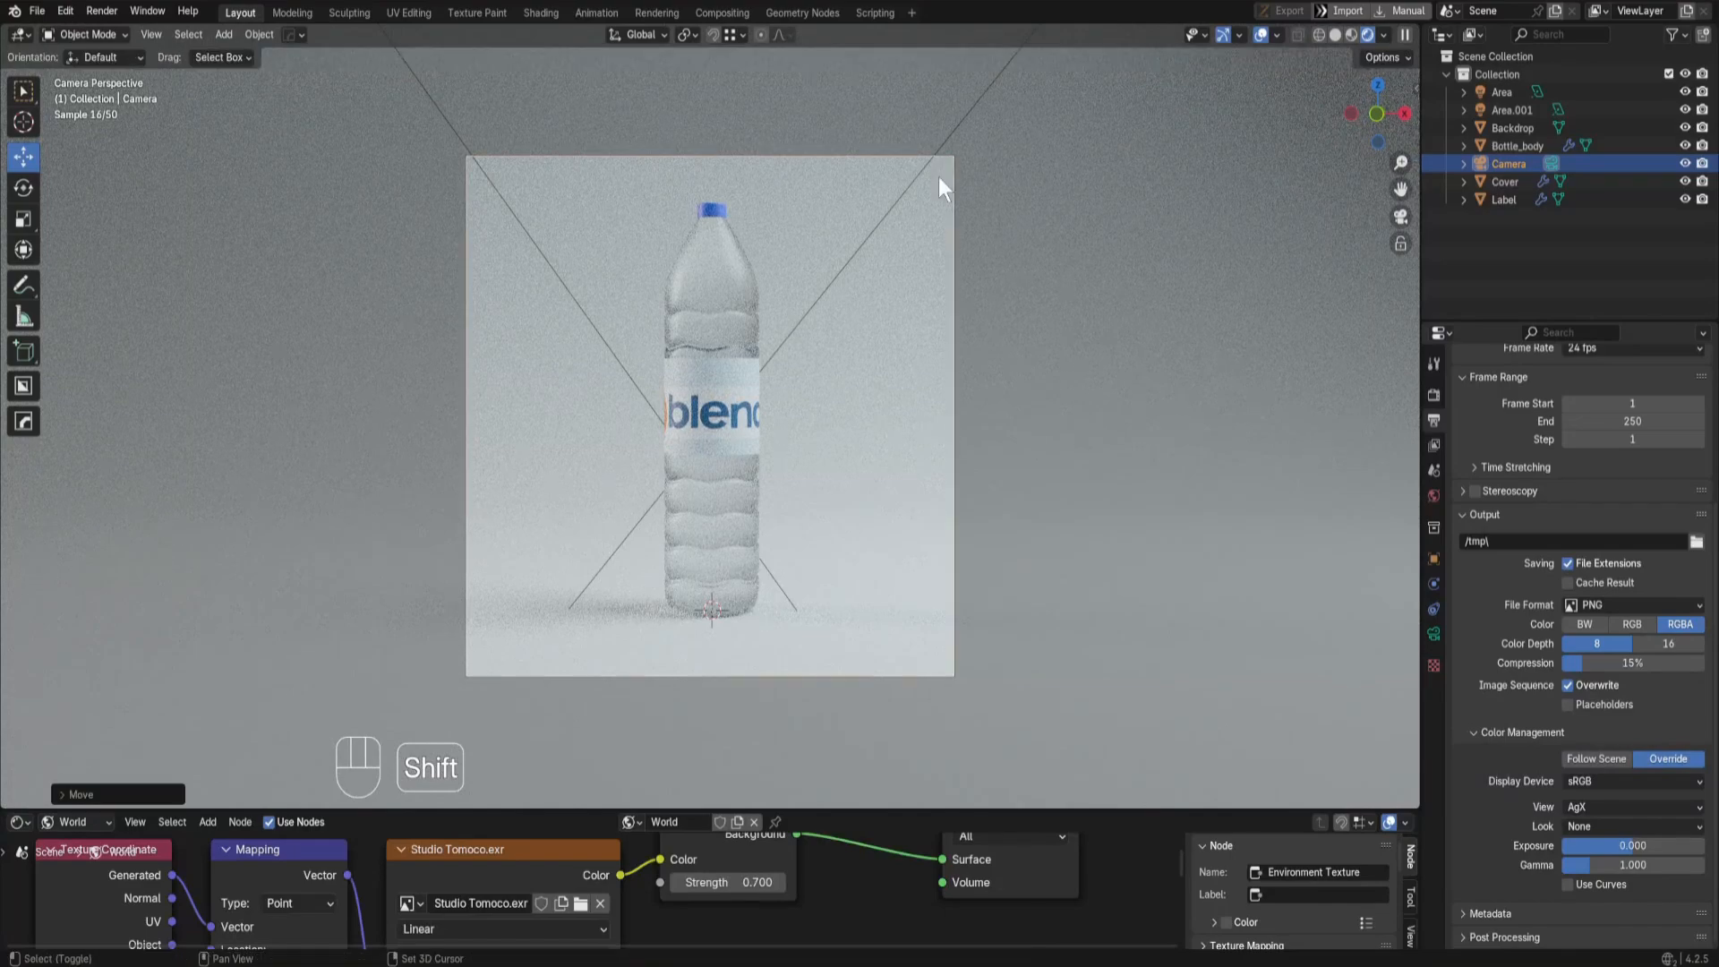
# Step: Try the camera's depth of field with the bottle body as the focus object and switch it off again
pyautogui.click(1435, 634)
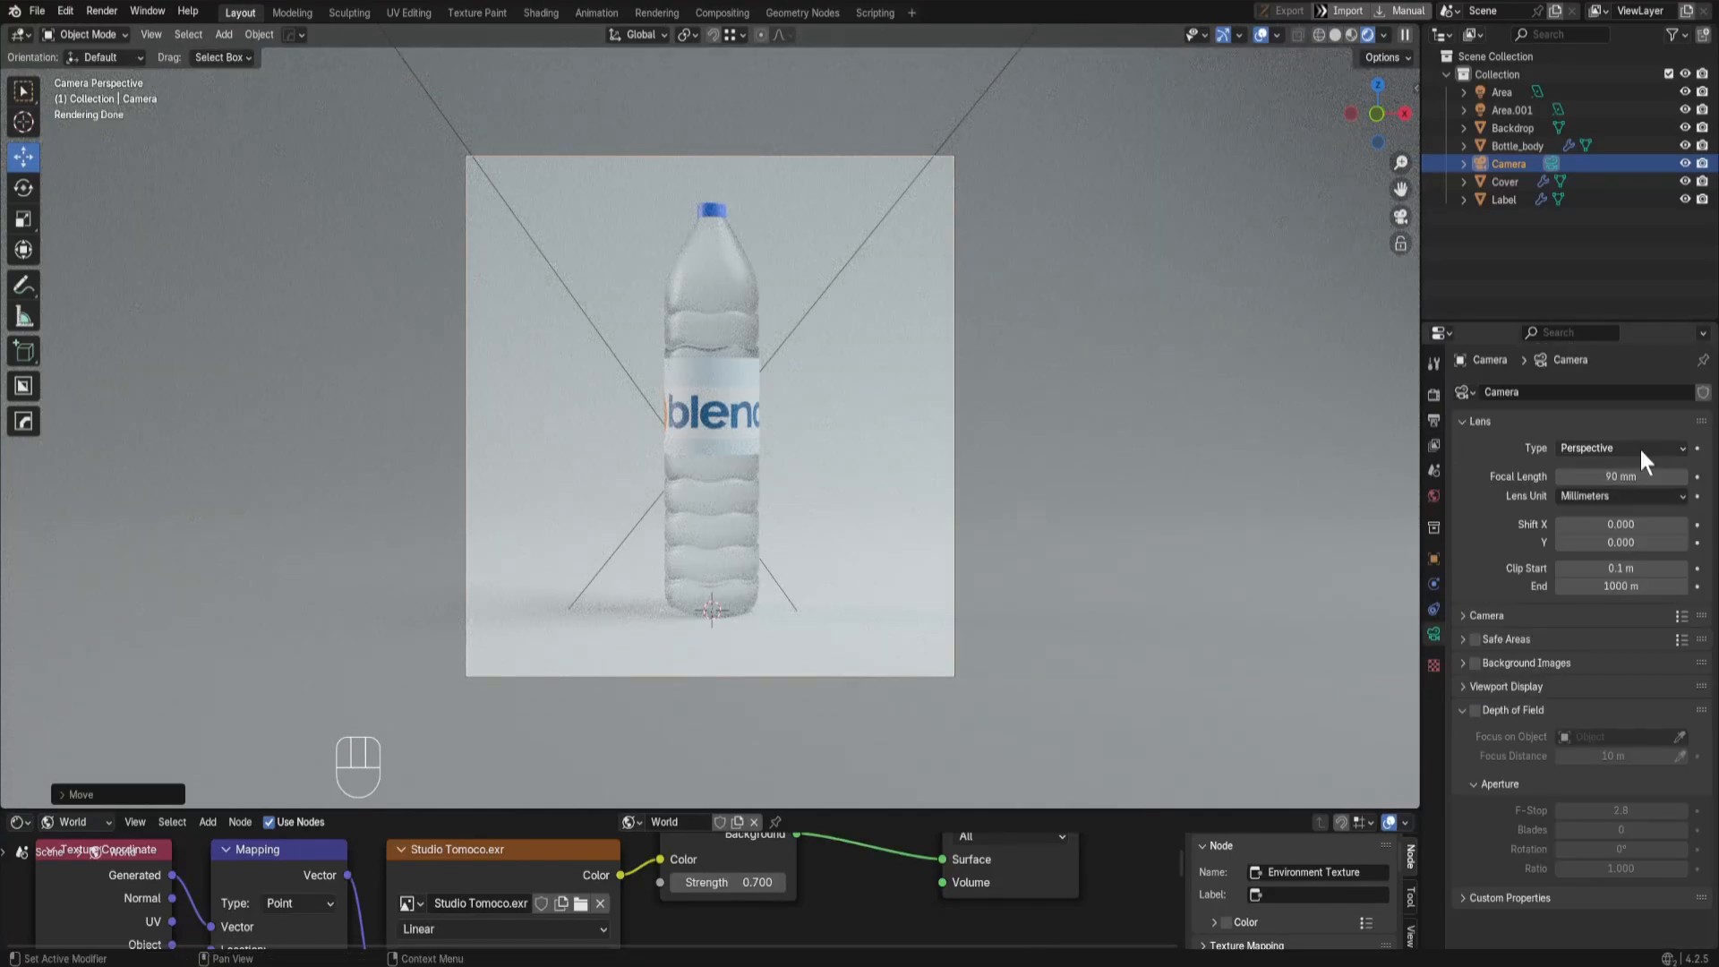
pyautogui.click(1478, 711)
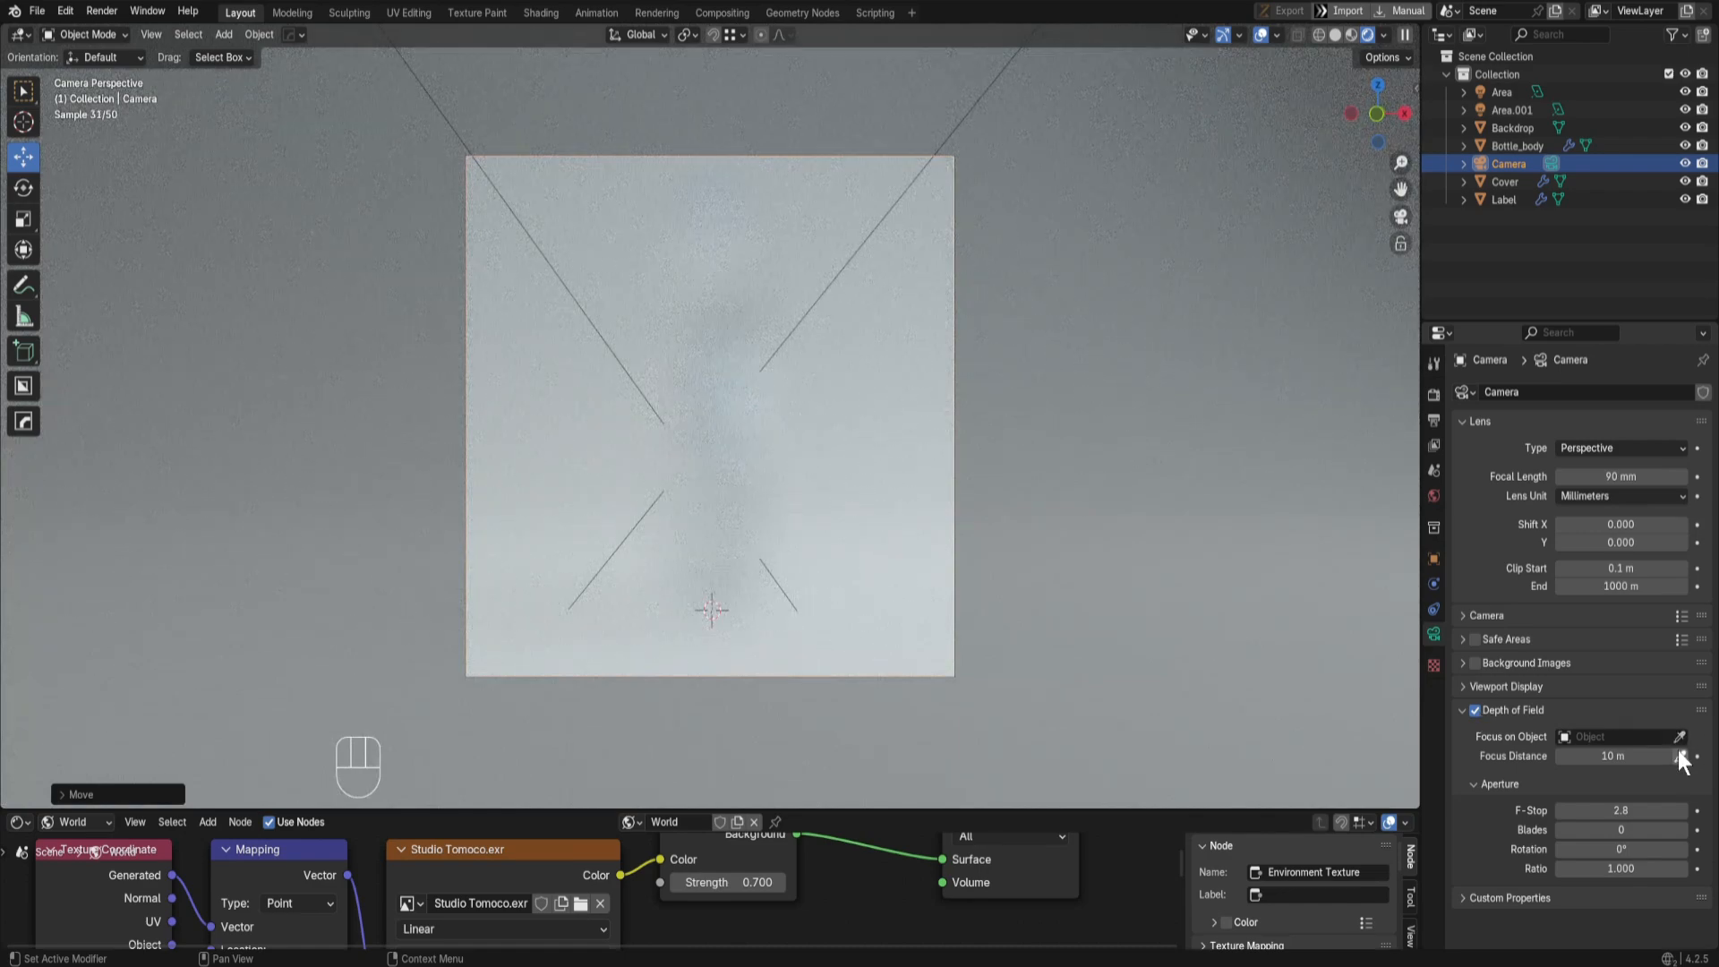
pyautogui.click(1678, 737)
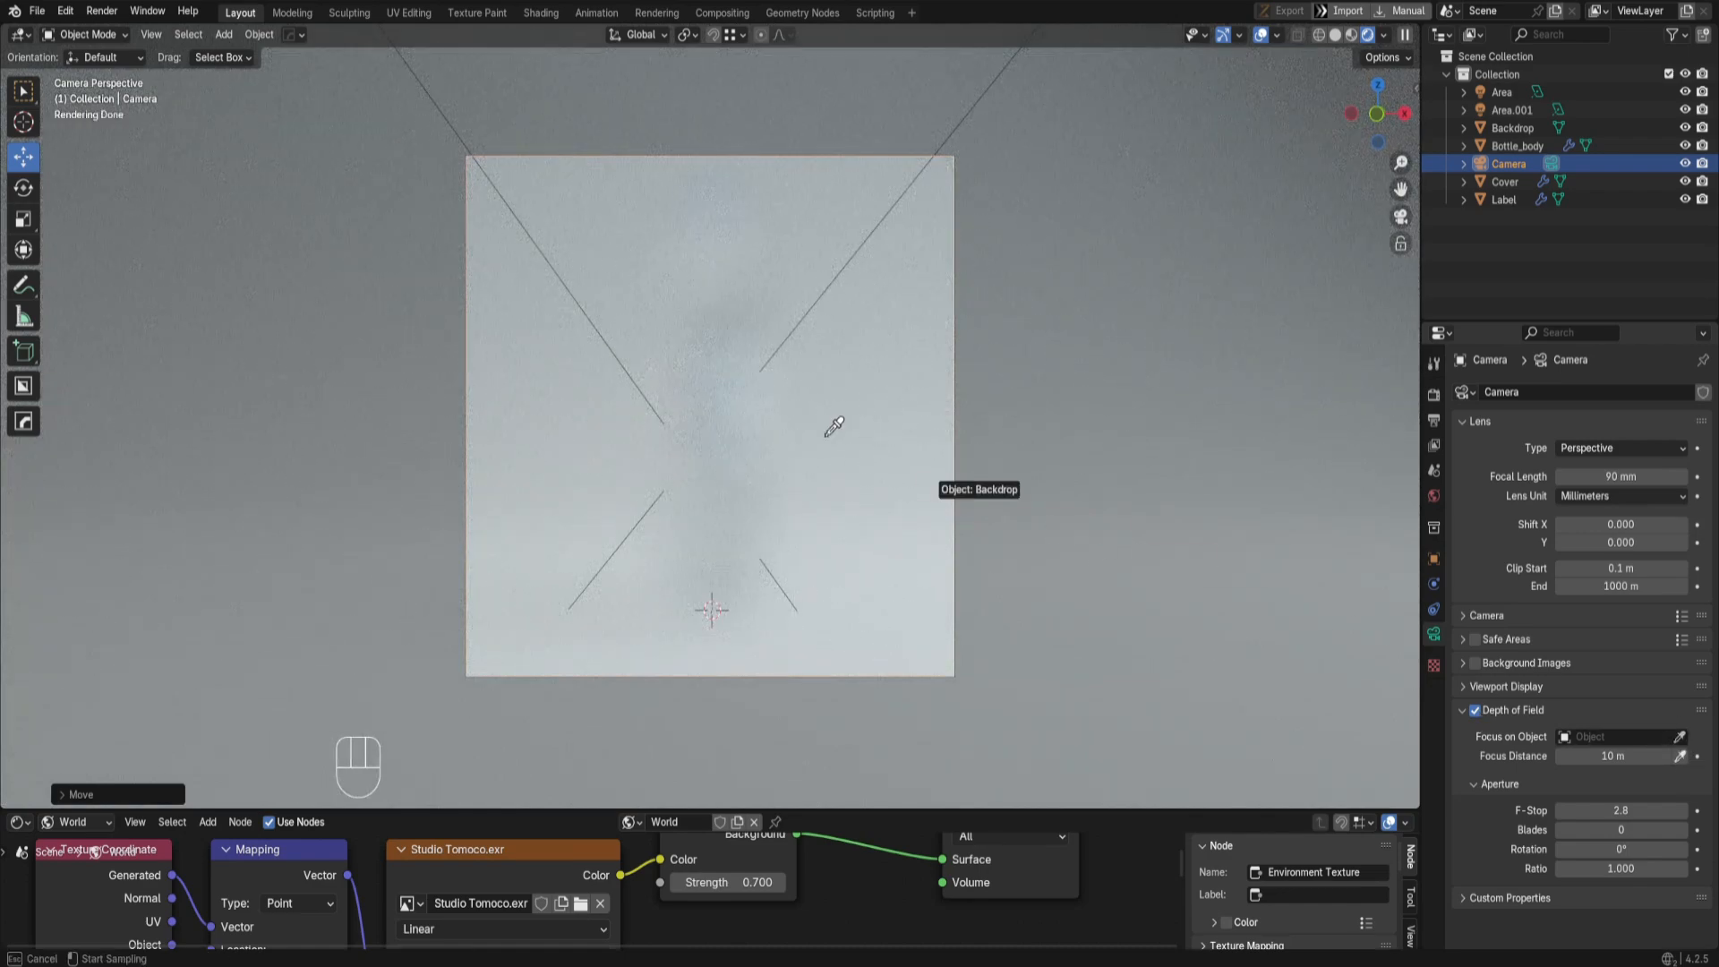
pyautogui.click(722, 330)
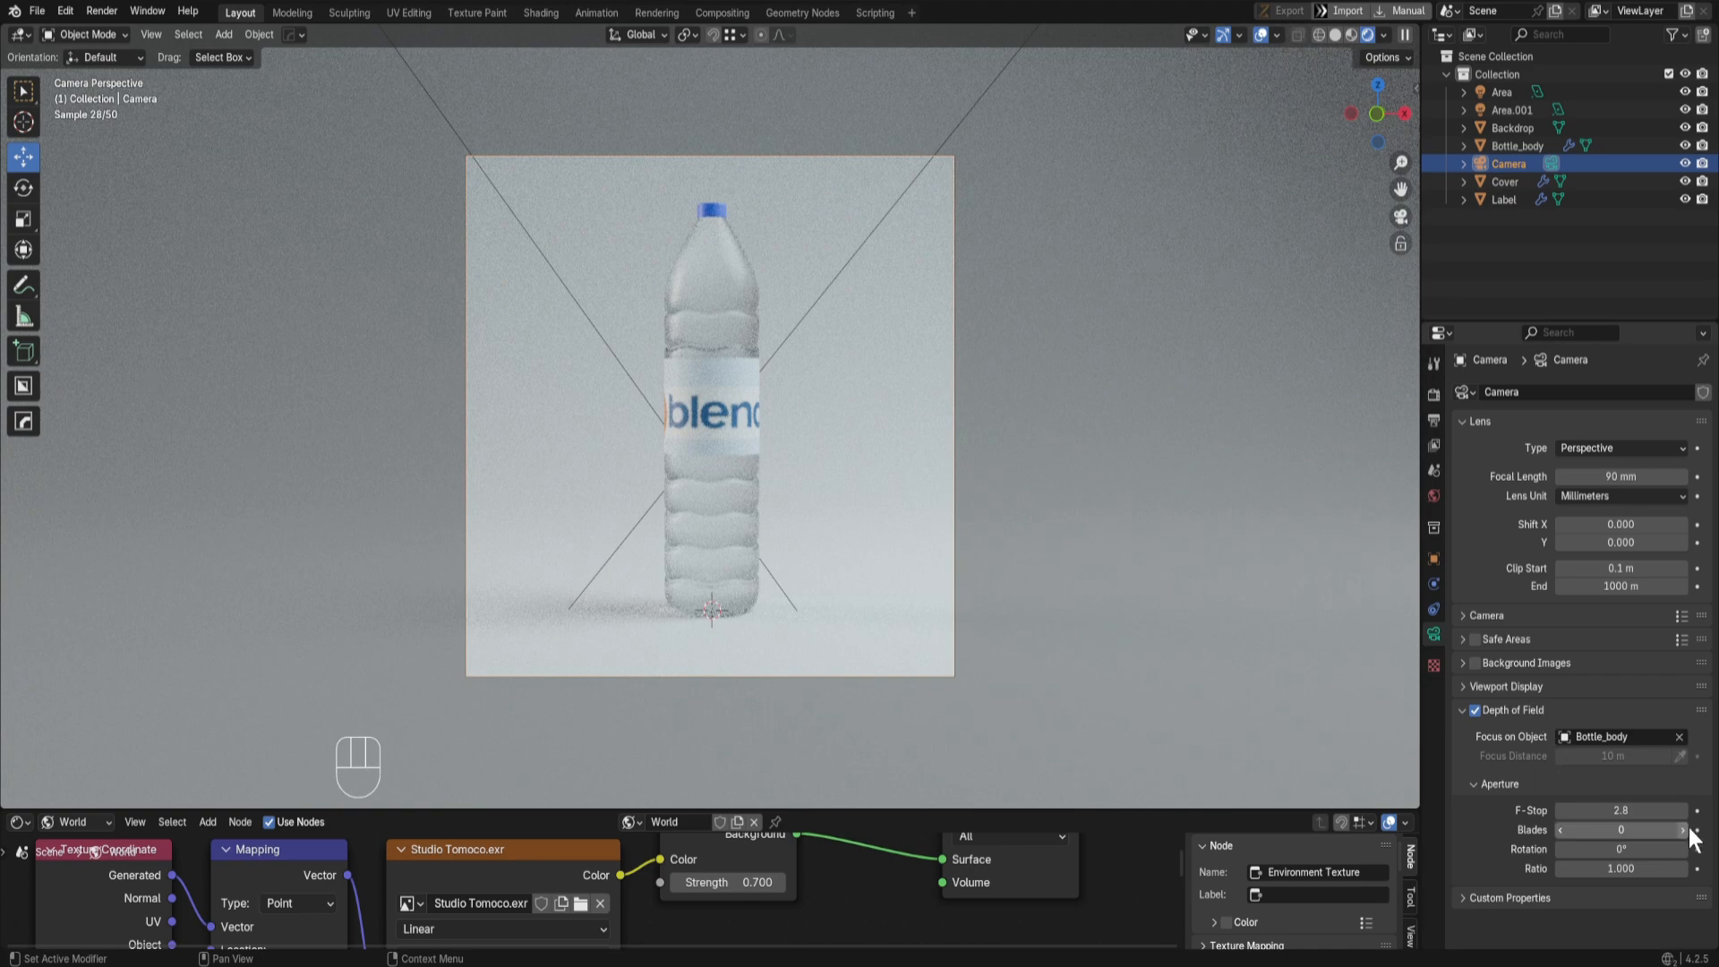
pyautogui.click(1473, 710)
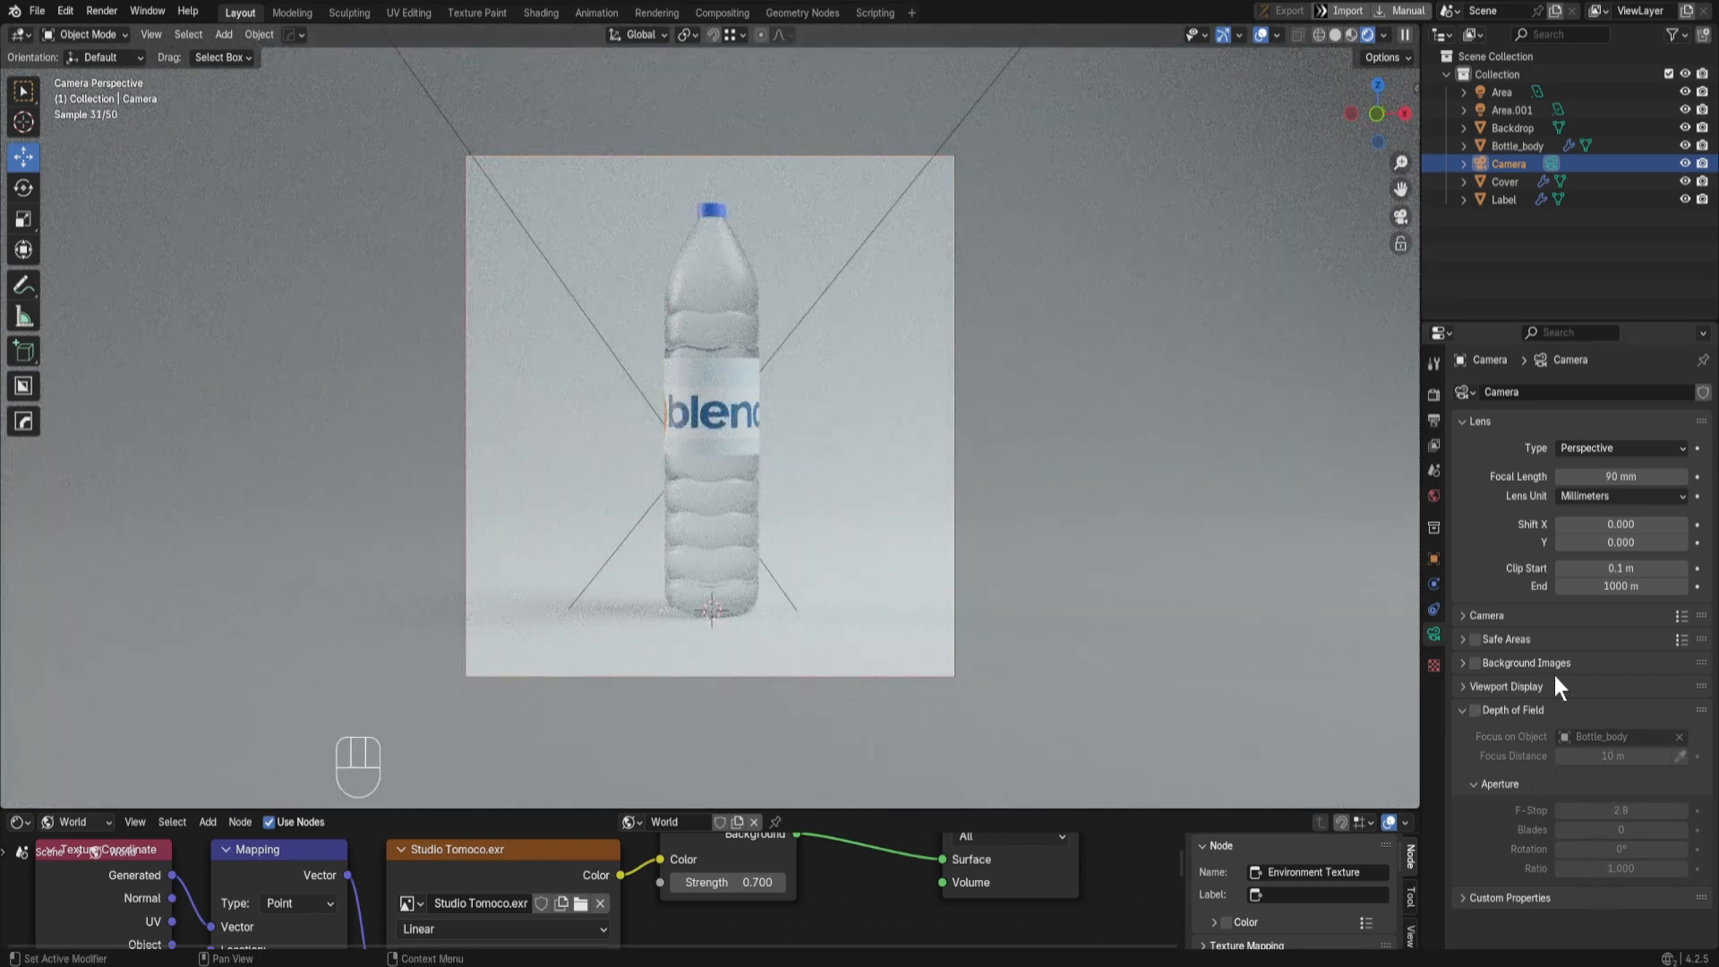
# Step: Return to the render settings and save the project file Water can.blend
pyautogui.click(1432, 418)
pyautogui.click(1432, 395)
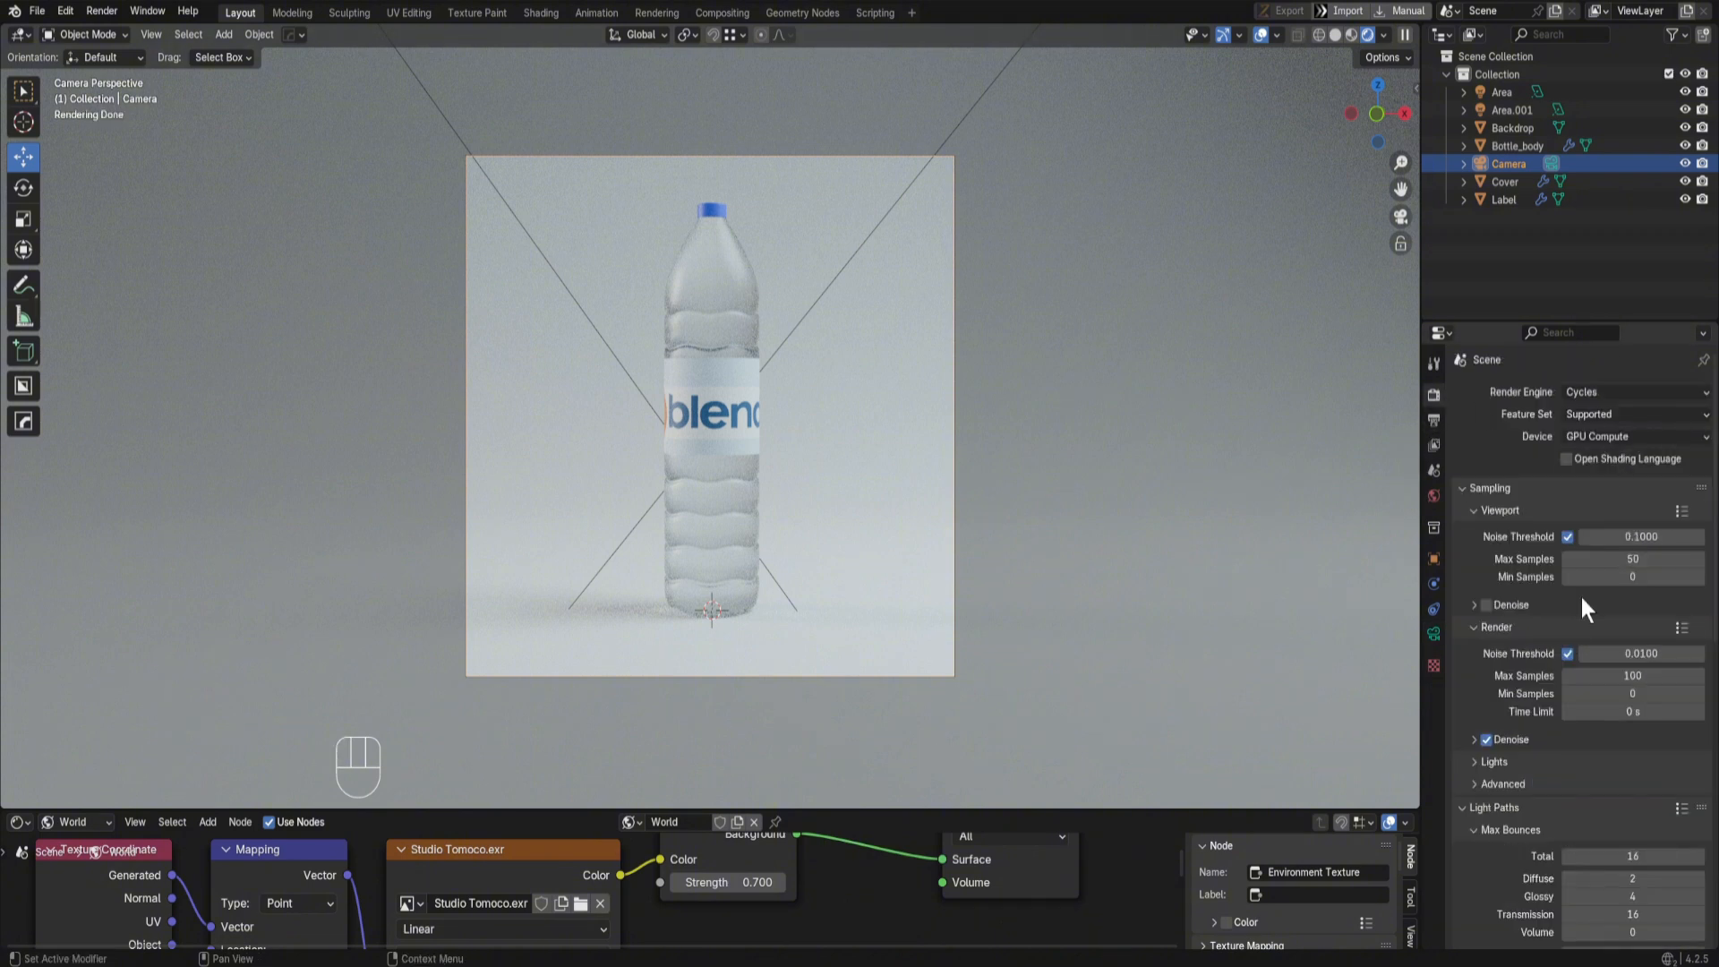
pyautogui.click(36, 11)
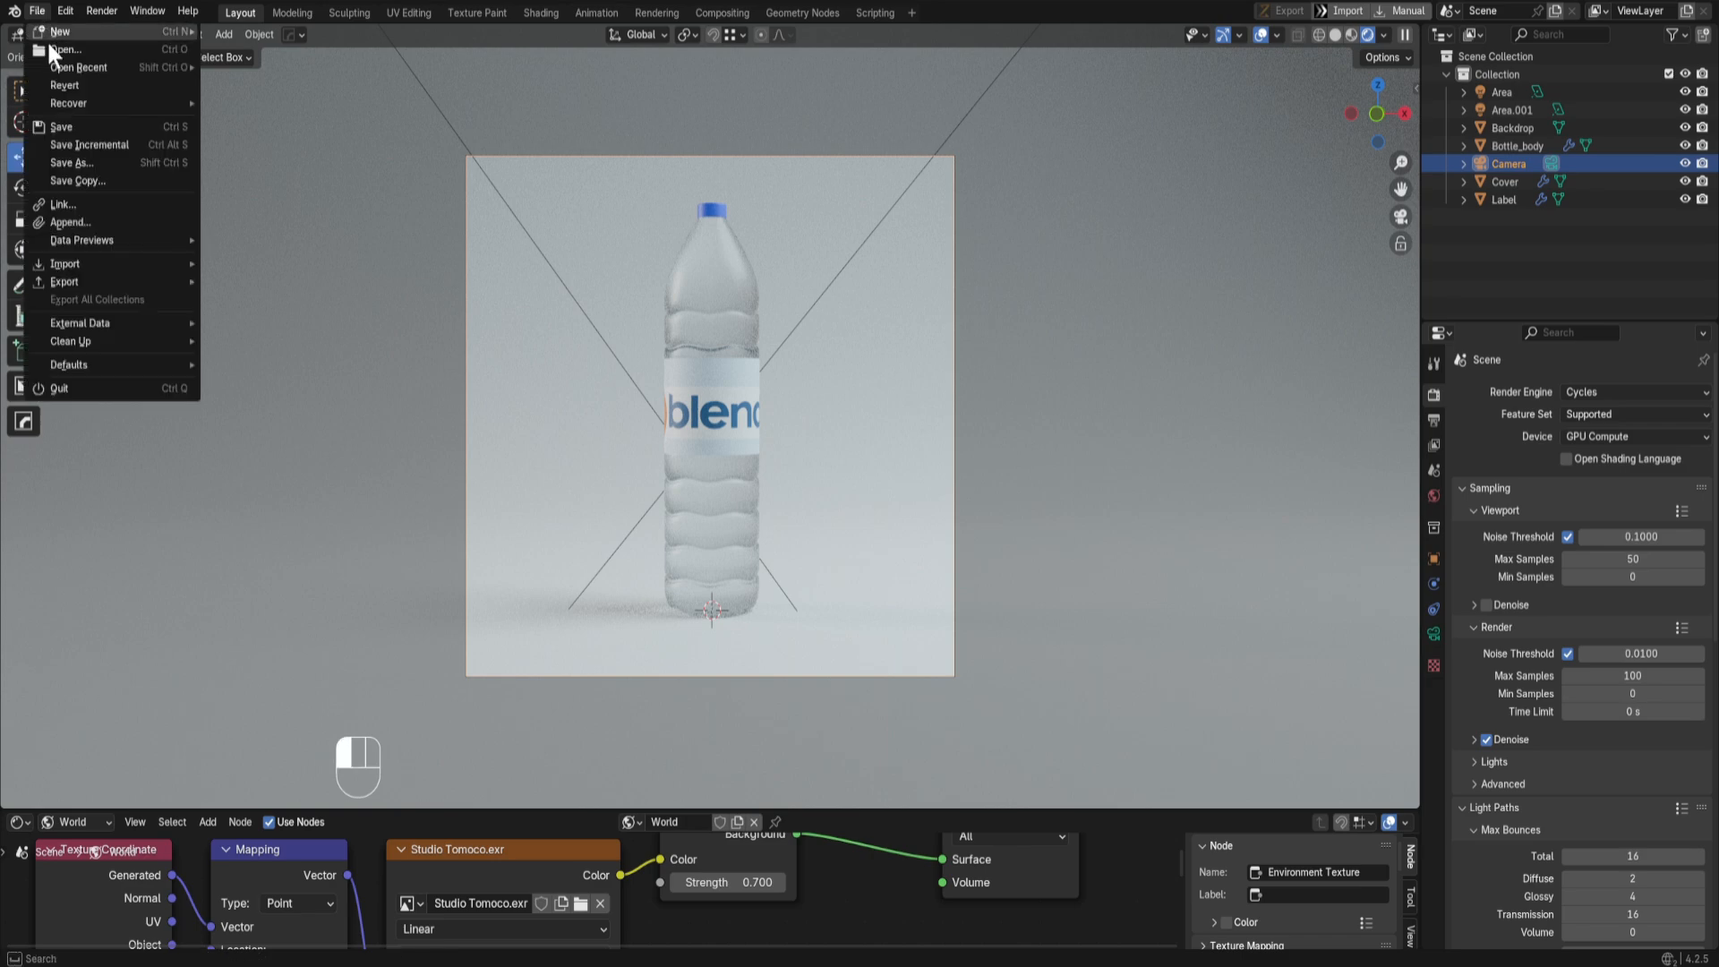
pyautogui.click(82, 120)
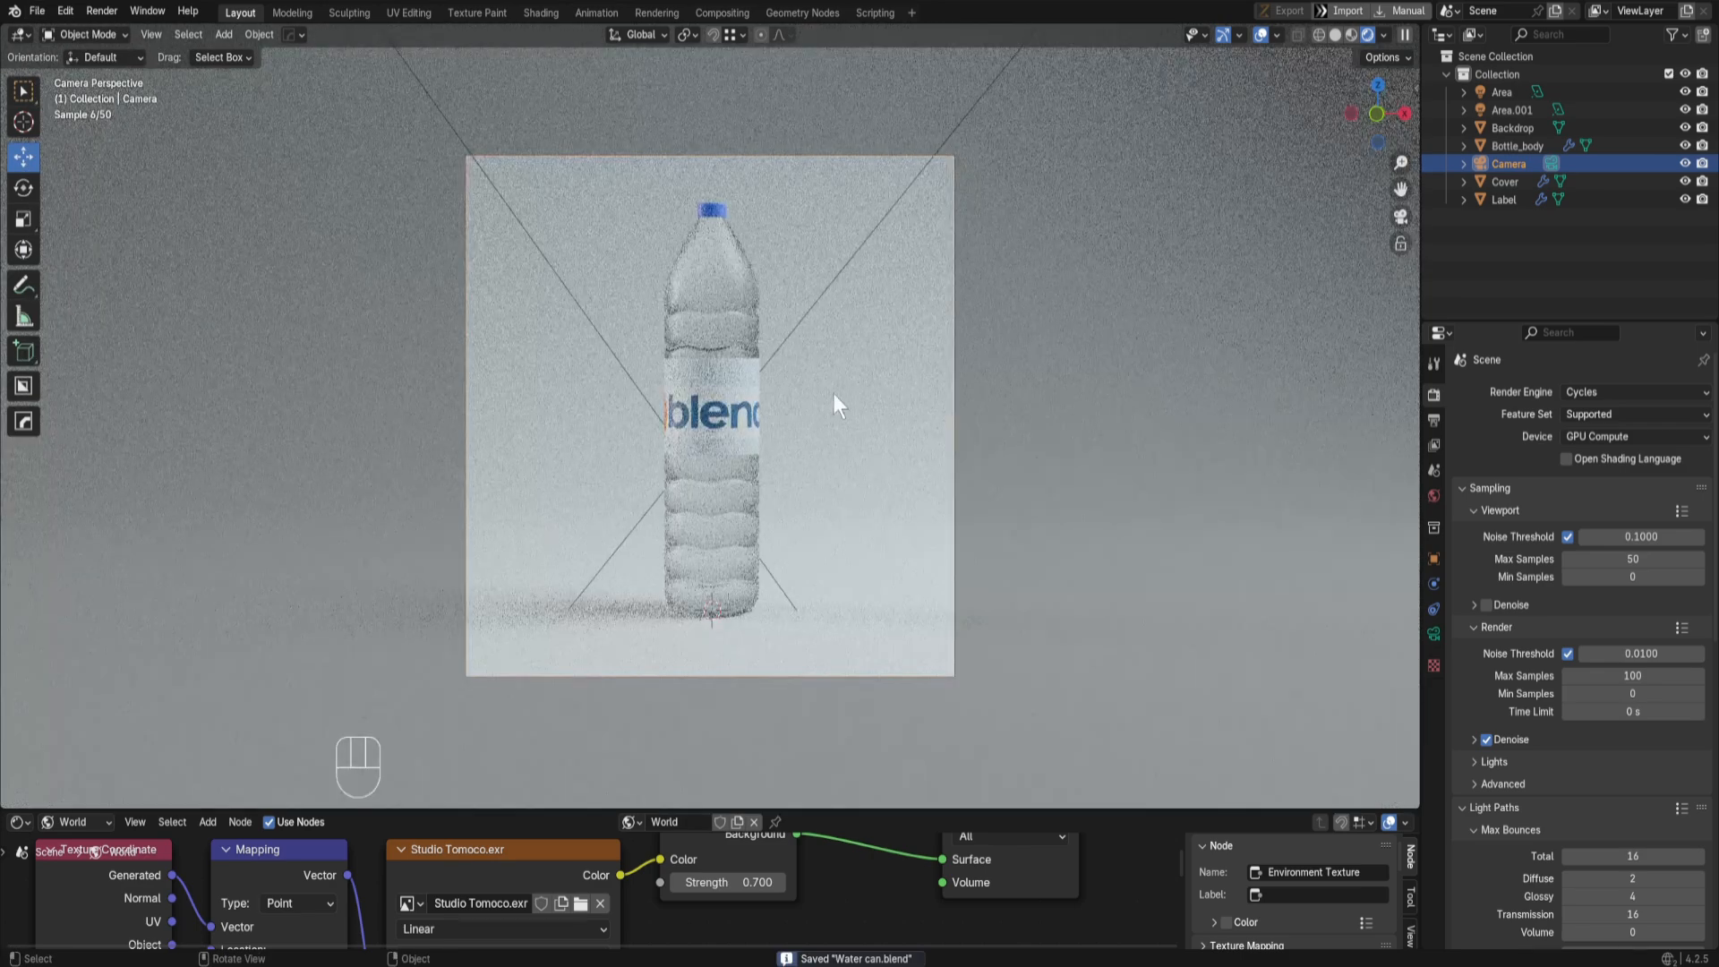
pyautogui.hotkey('ctrl', 's')
pyautogui.click(99, 11)
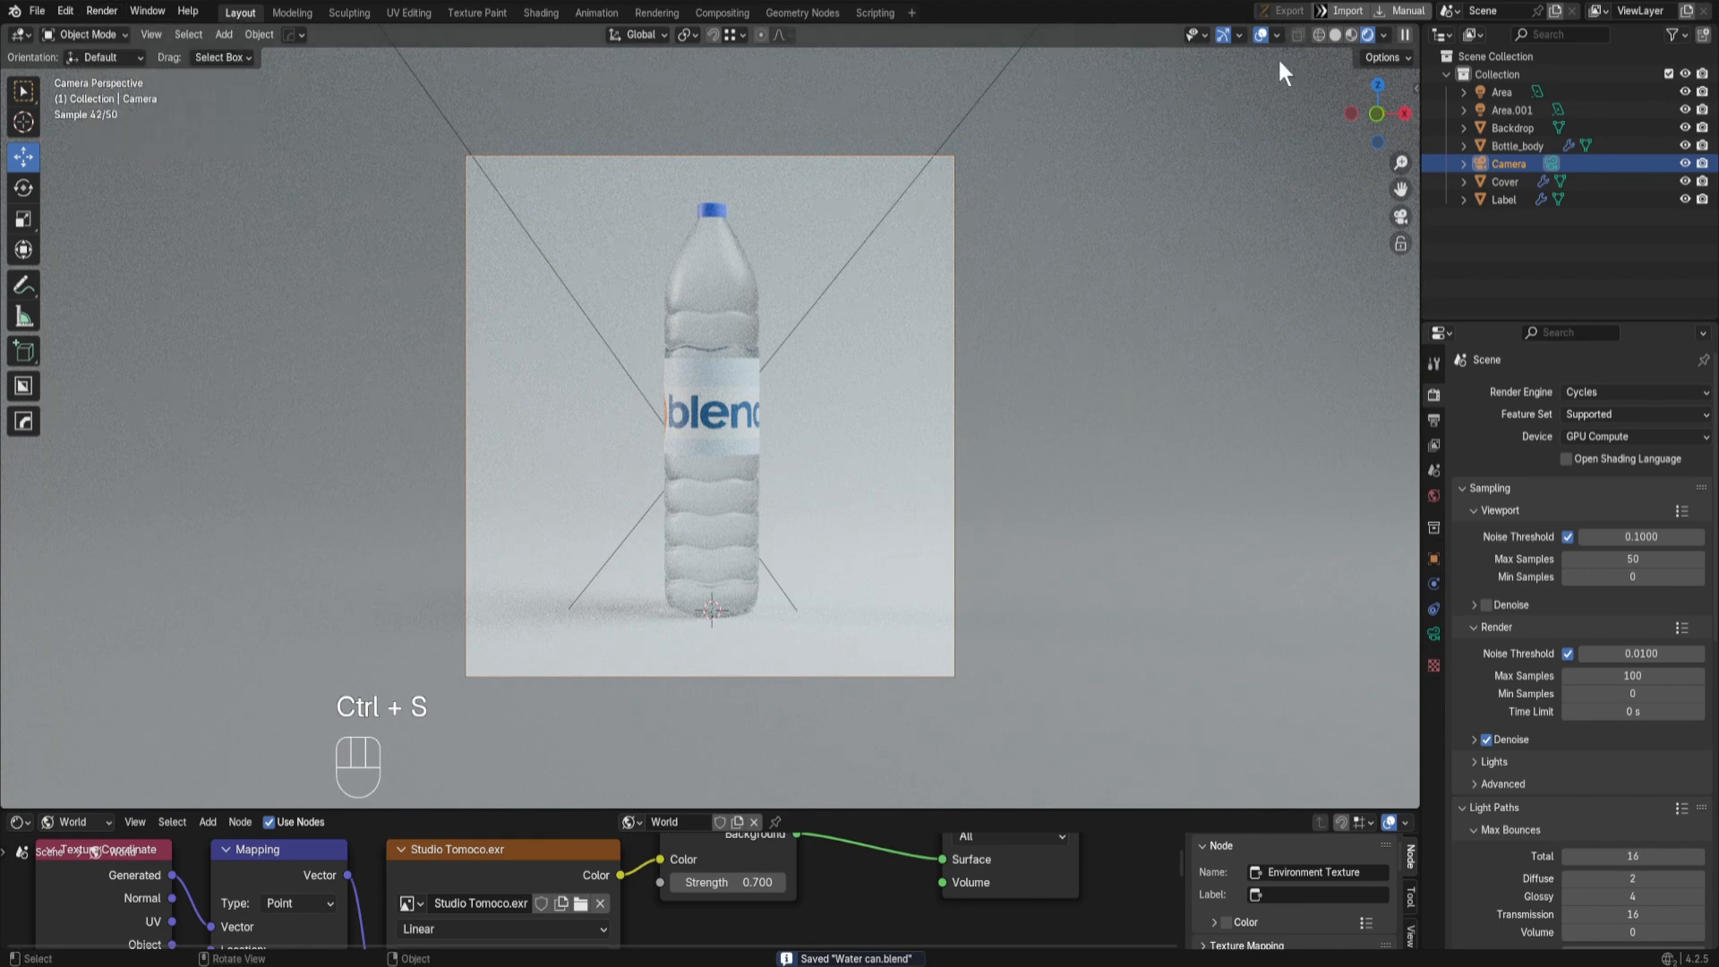
# Step: Save the project with the viewport in solid shading and render the bottle image from the camera
pyautogui.click(1334, 34)
pyautogui.hotkey('ctrl', 's')
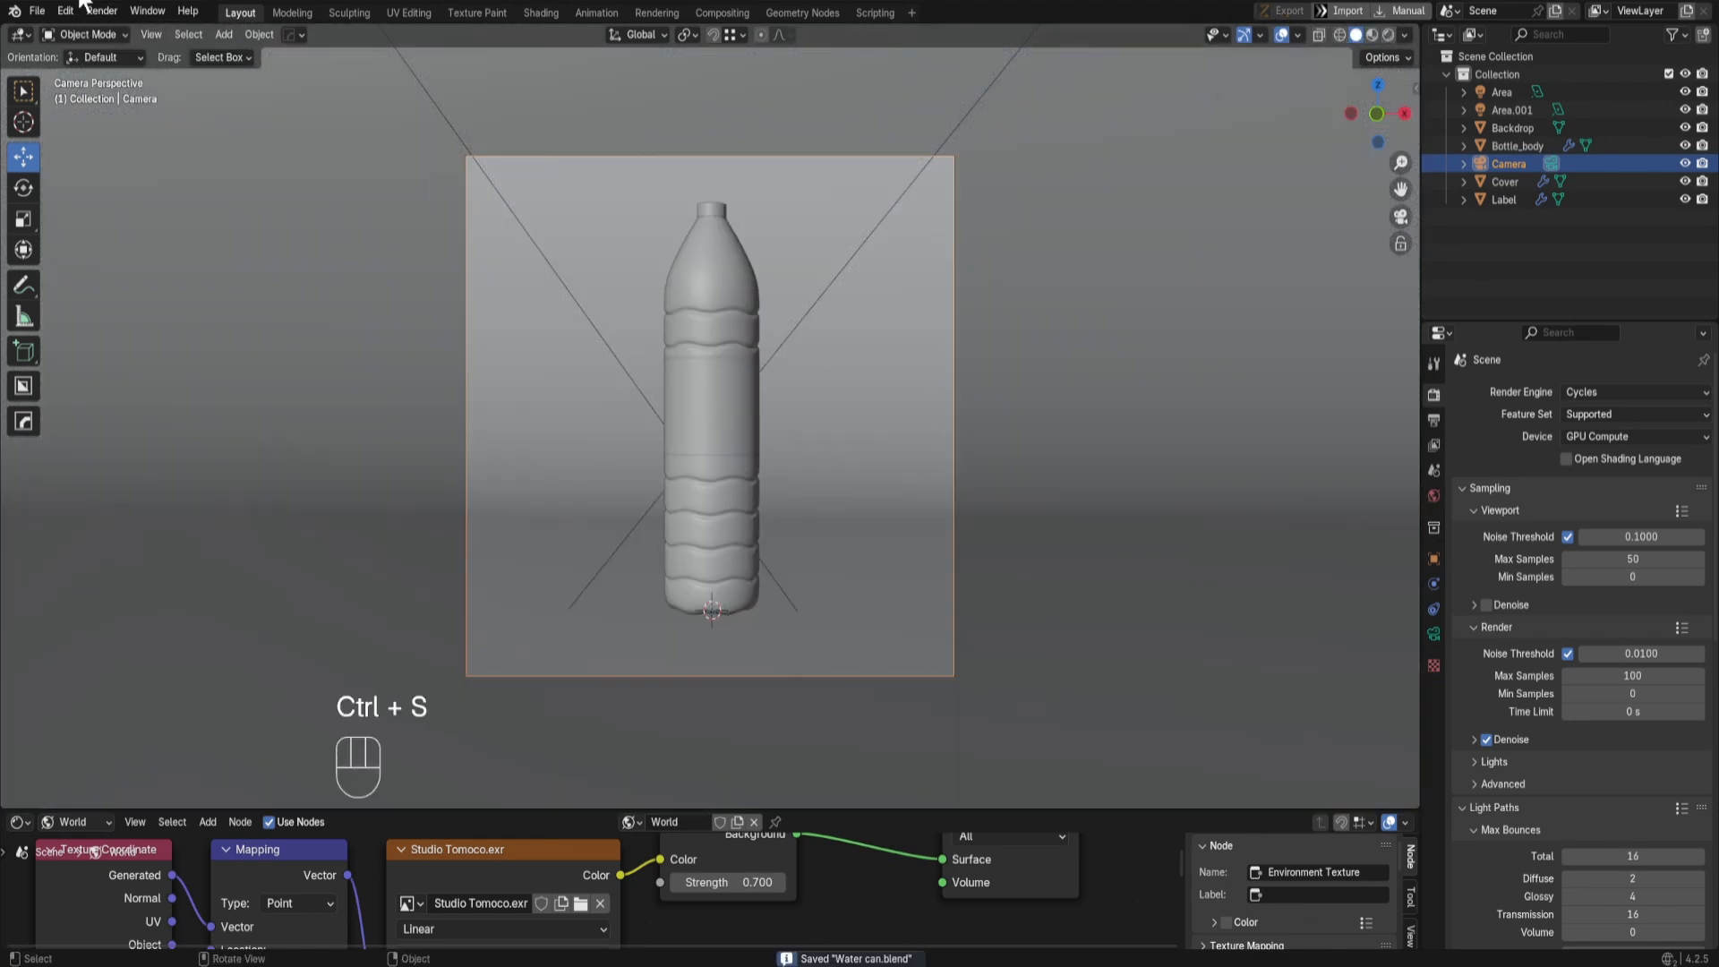
pyautogui.click(115, 11)
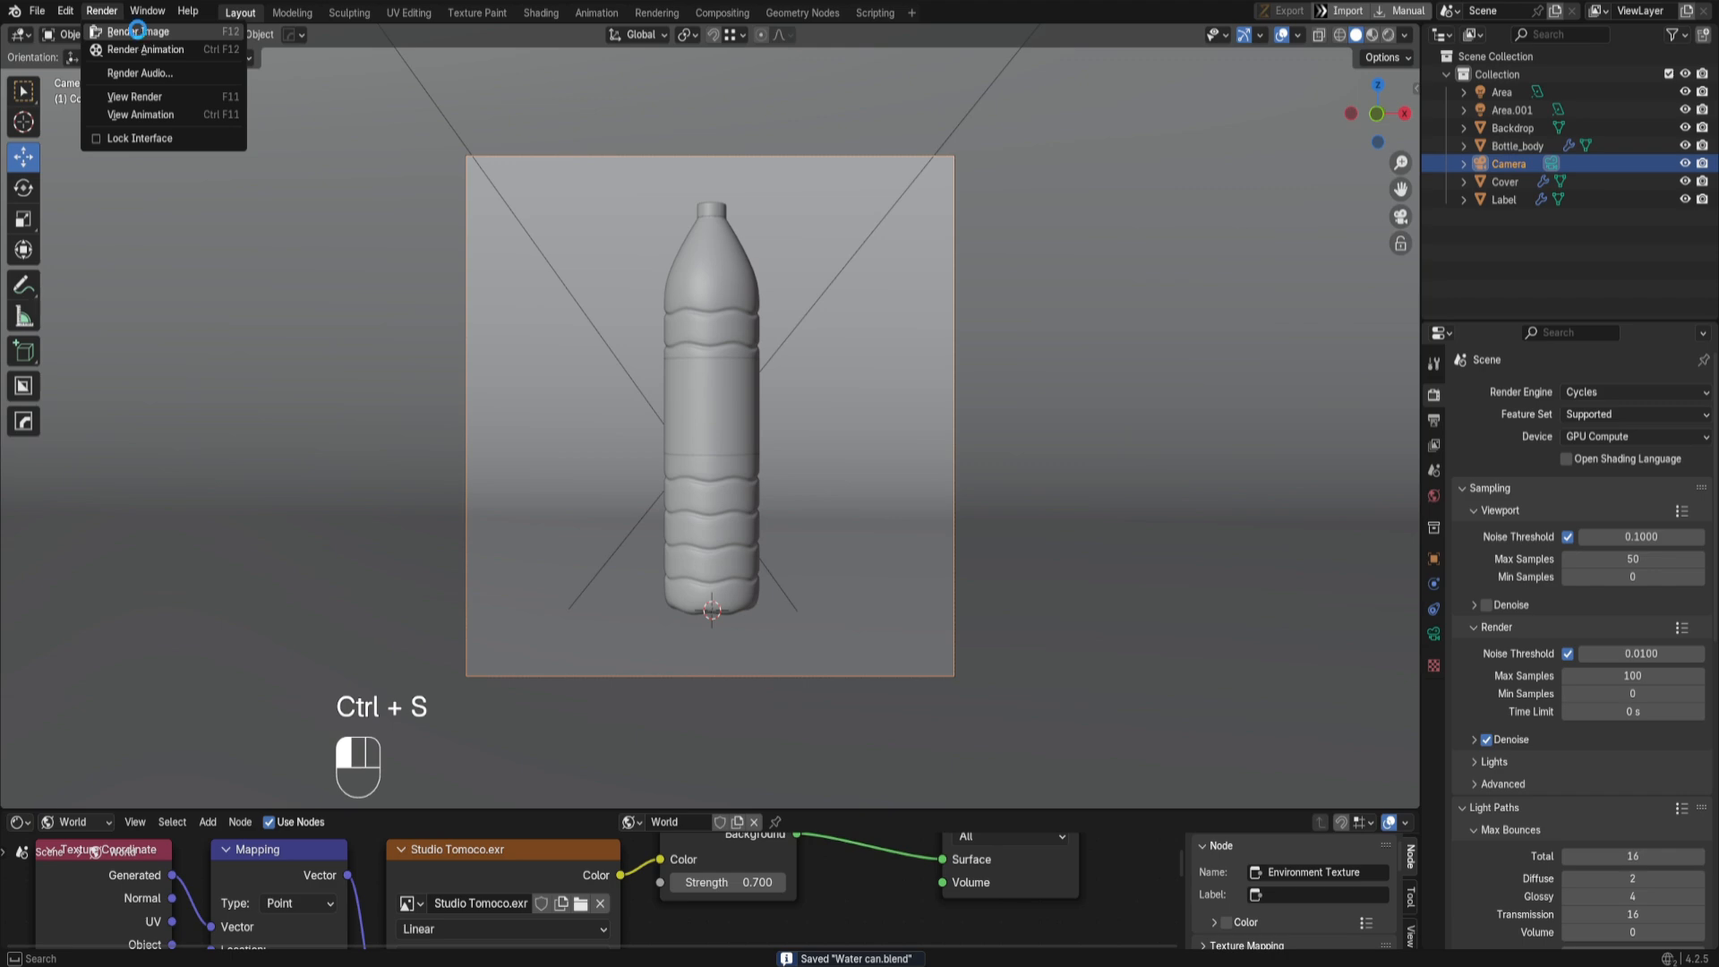
pyautogui.click(137, 31)
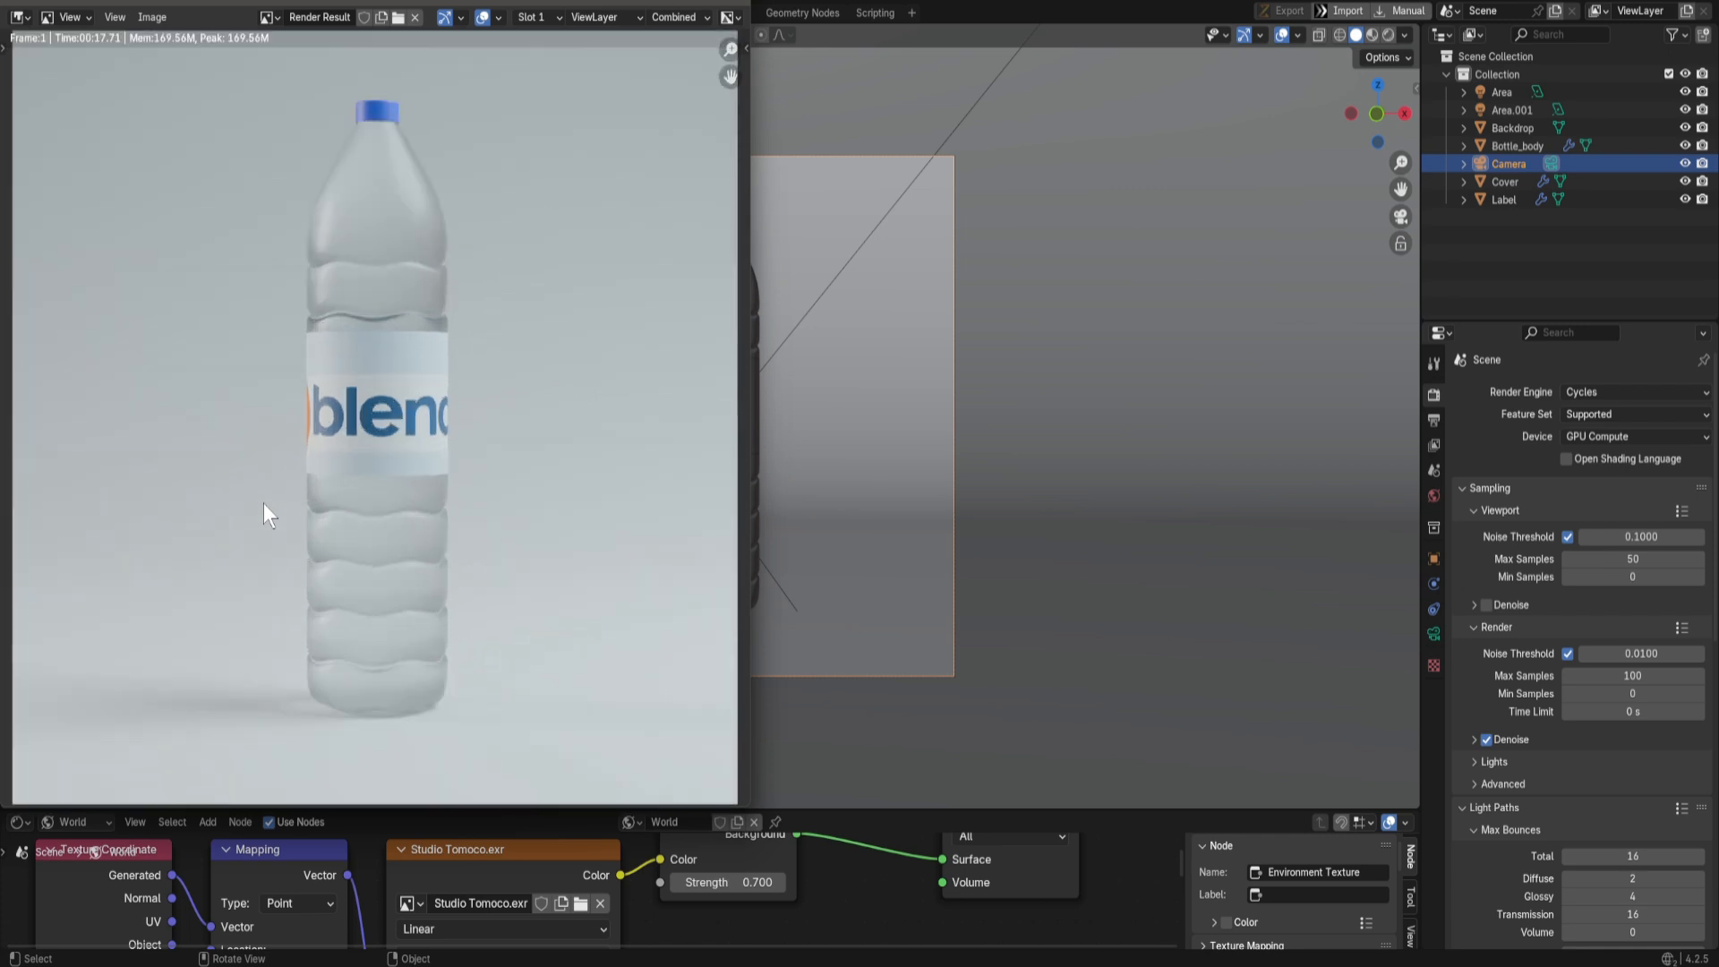
pyautogui.scroll(1, 308, 517)
pyautogui.scroll(-1, 233, 157)
# Step: Save the rendered bottle image to a folder on disk and close the render window
pyautogui.click(149, 18)
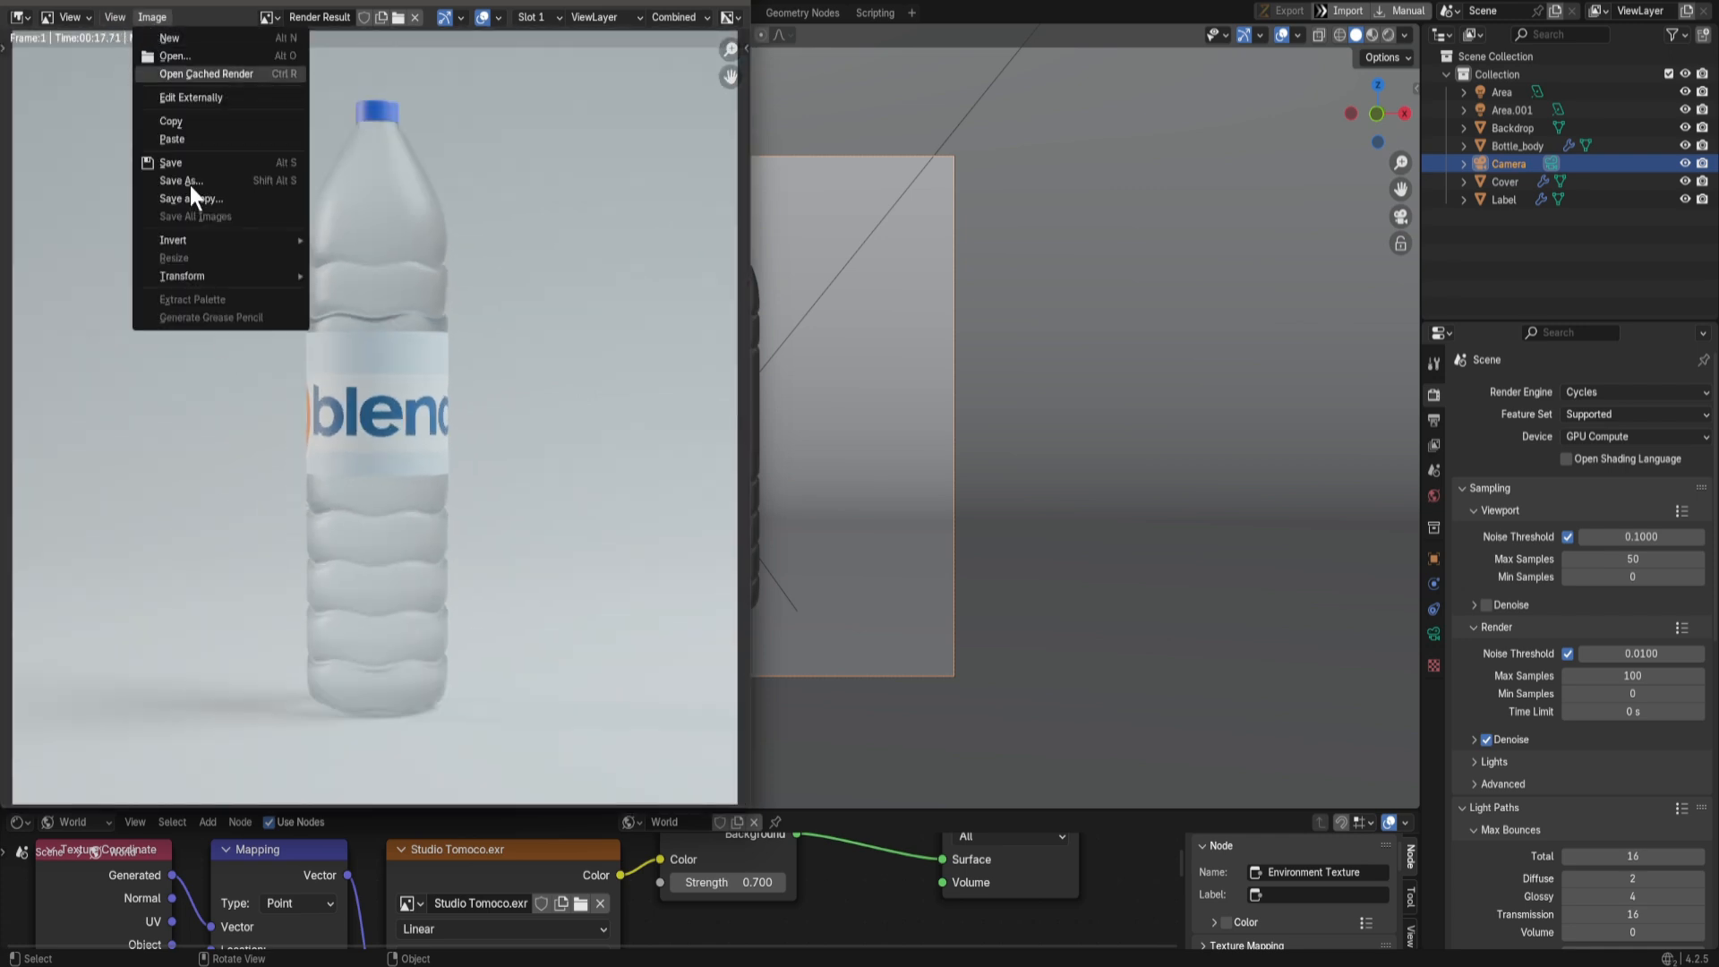
pyautogui.click(245, 158)
pyautogui.click(89, 387)
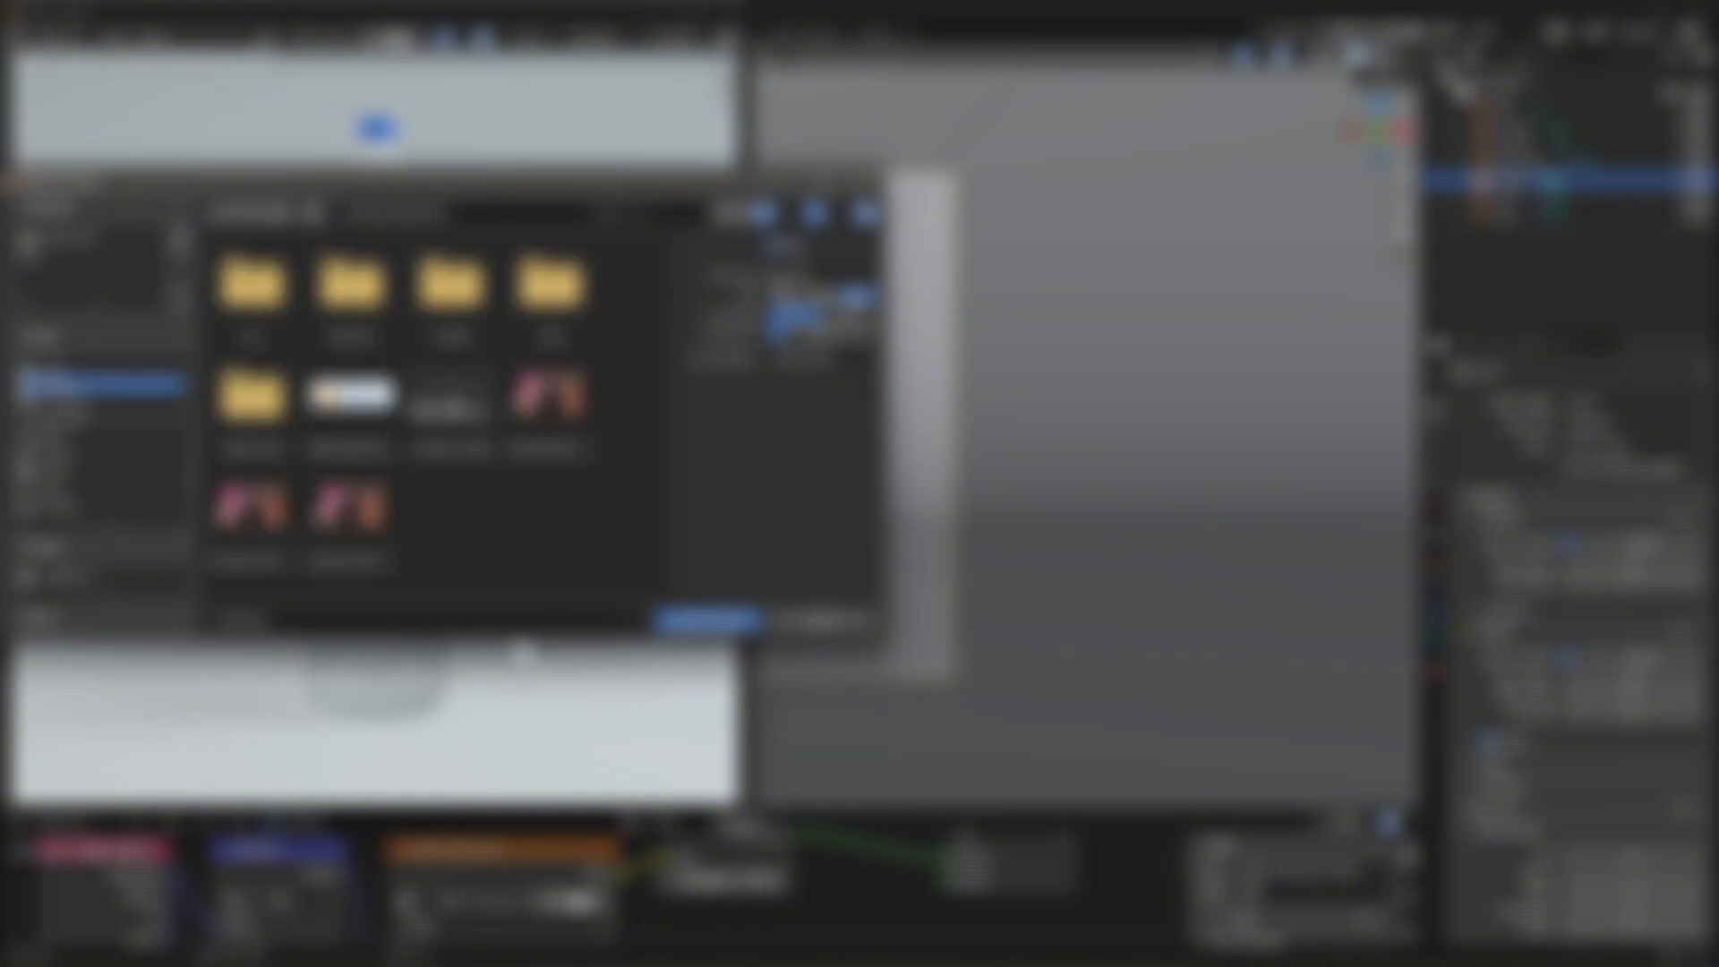
pyautogui.click(710, 620)
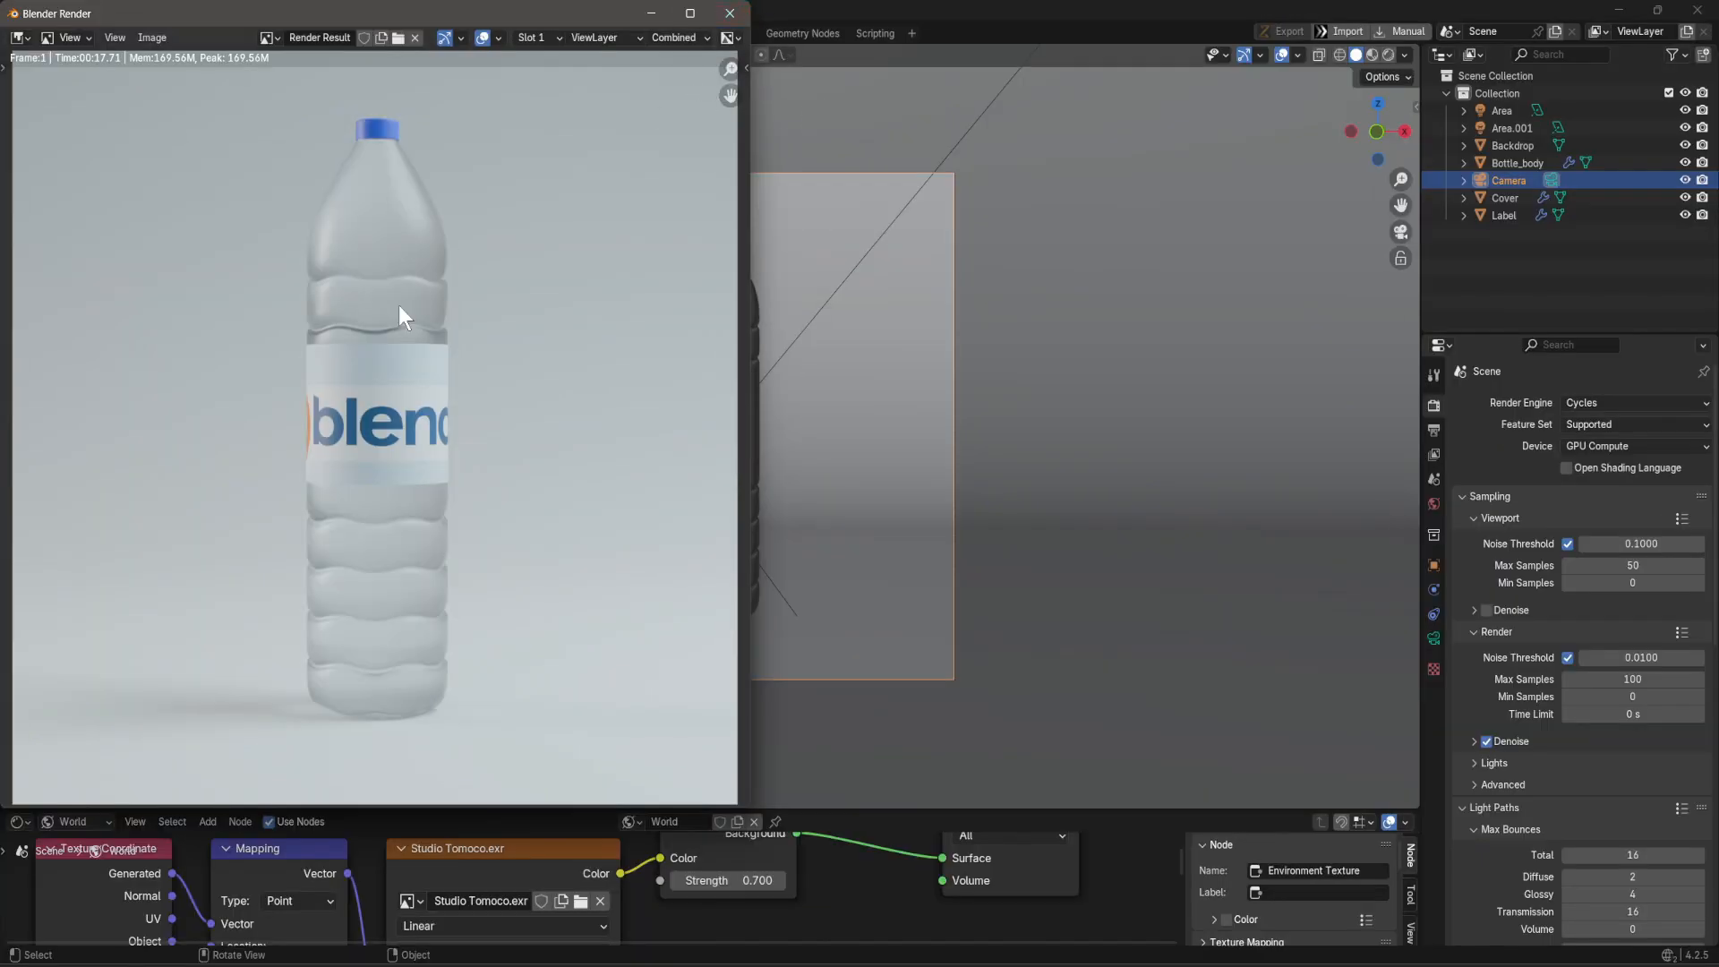
pyautogui.click(729, 12)
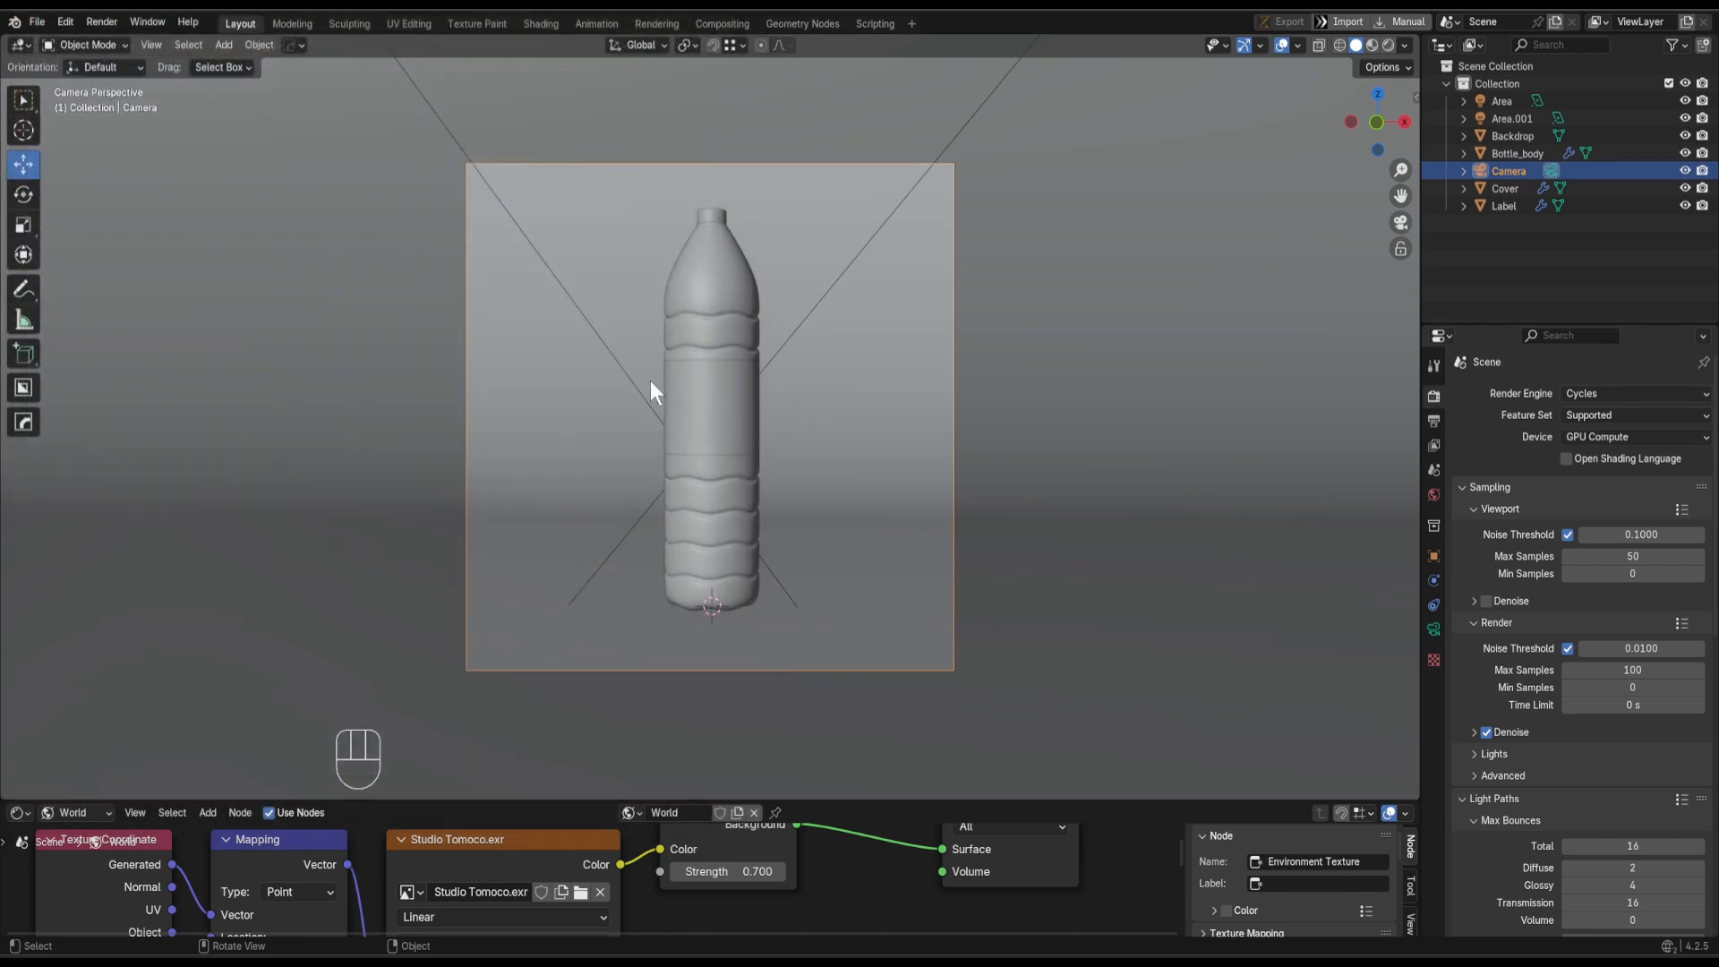
# Step: Set the final render's maximum samples to 5
pyautogui.scroll(-2, 1579, 698)
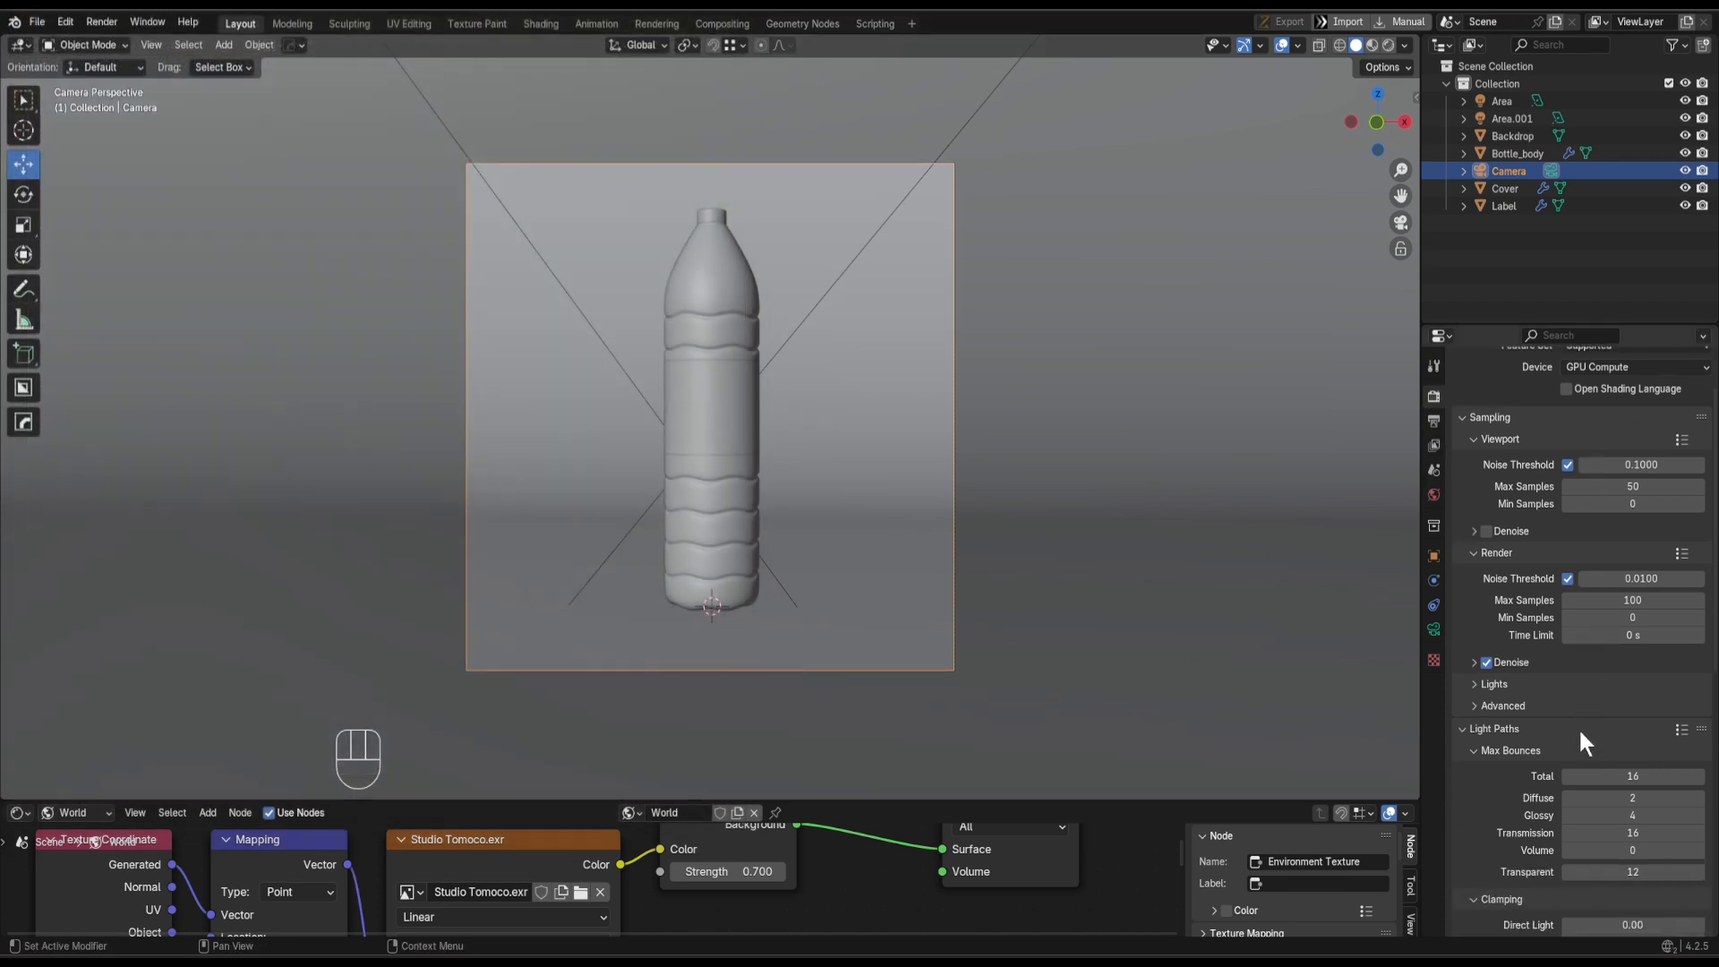
pyautogui.click(1634, 600)
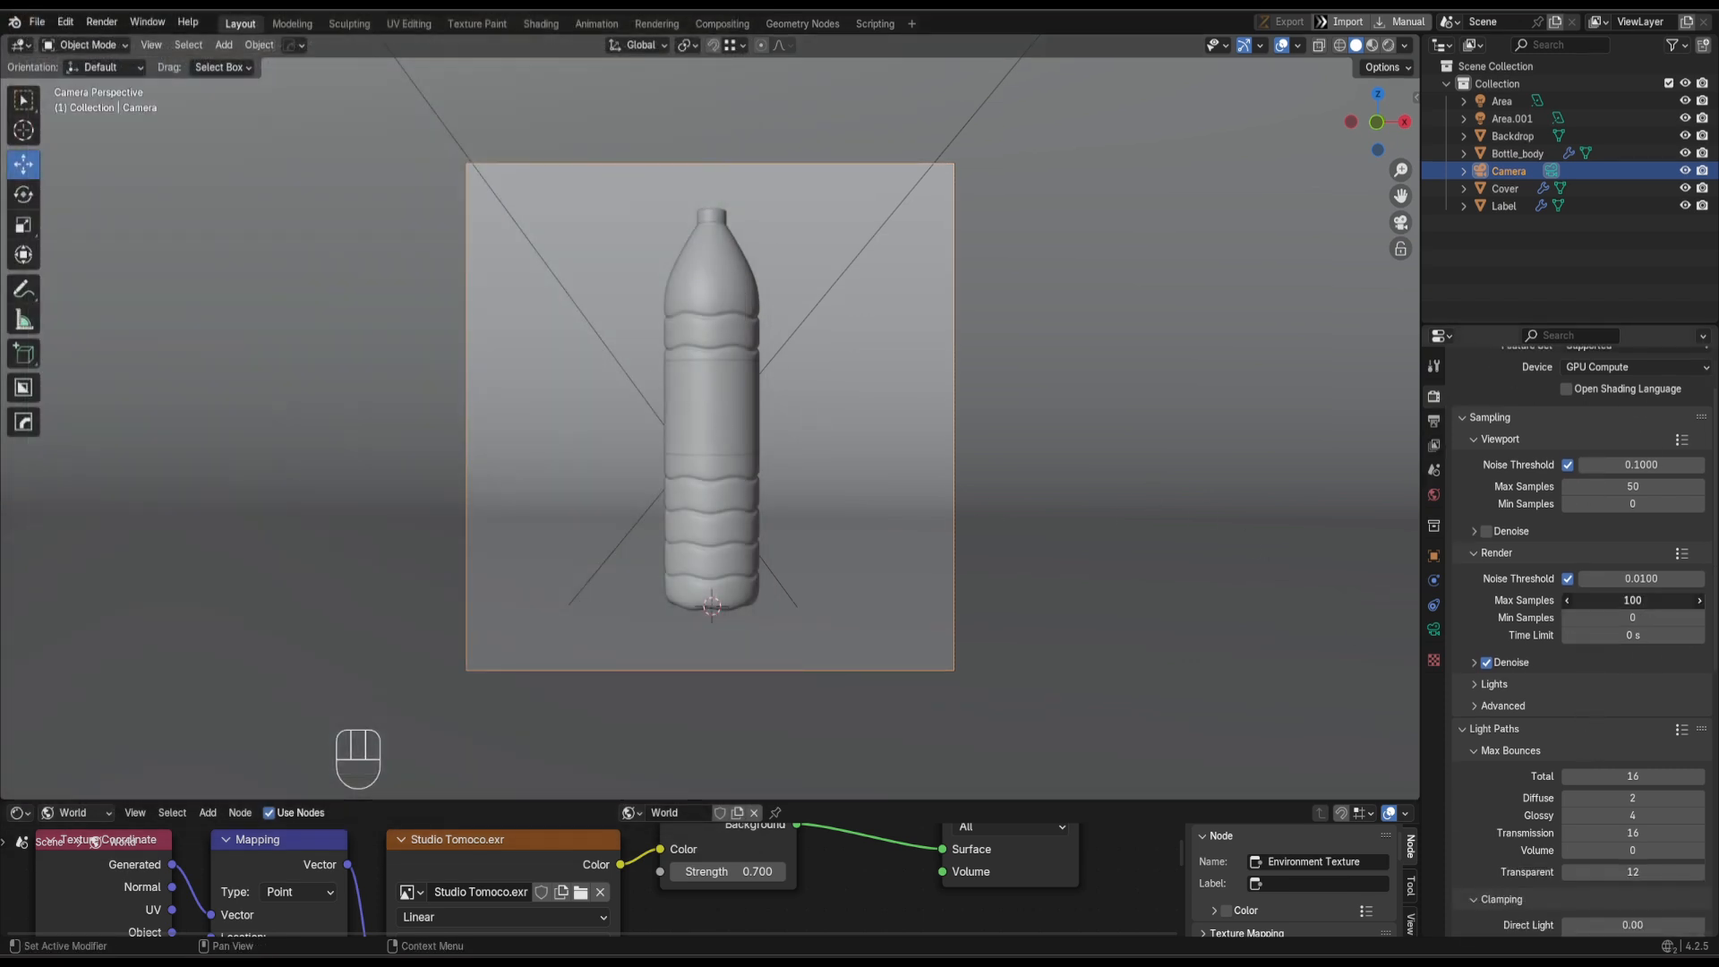
pyautogui.write('5')
pyautogui.press('Return')
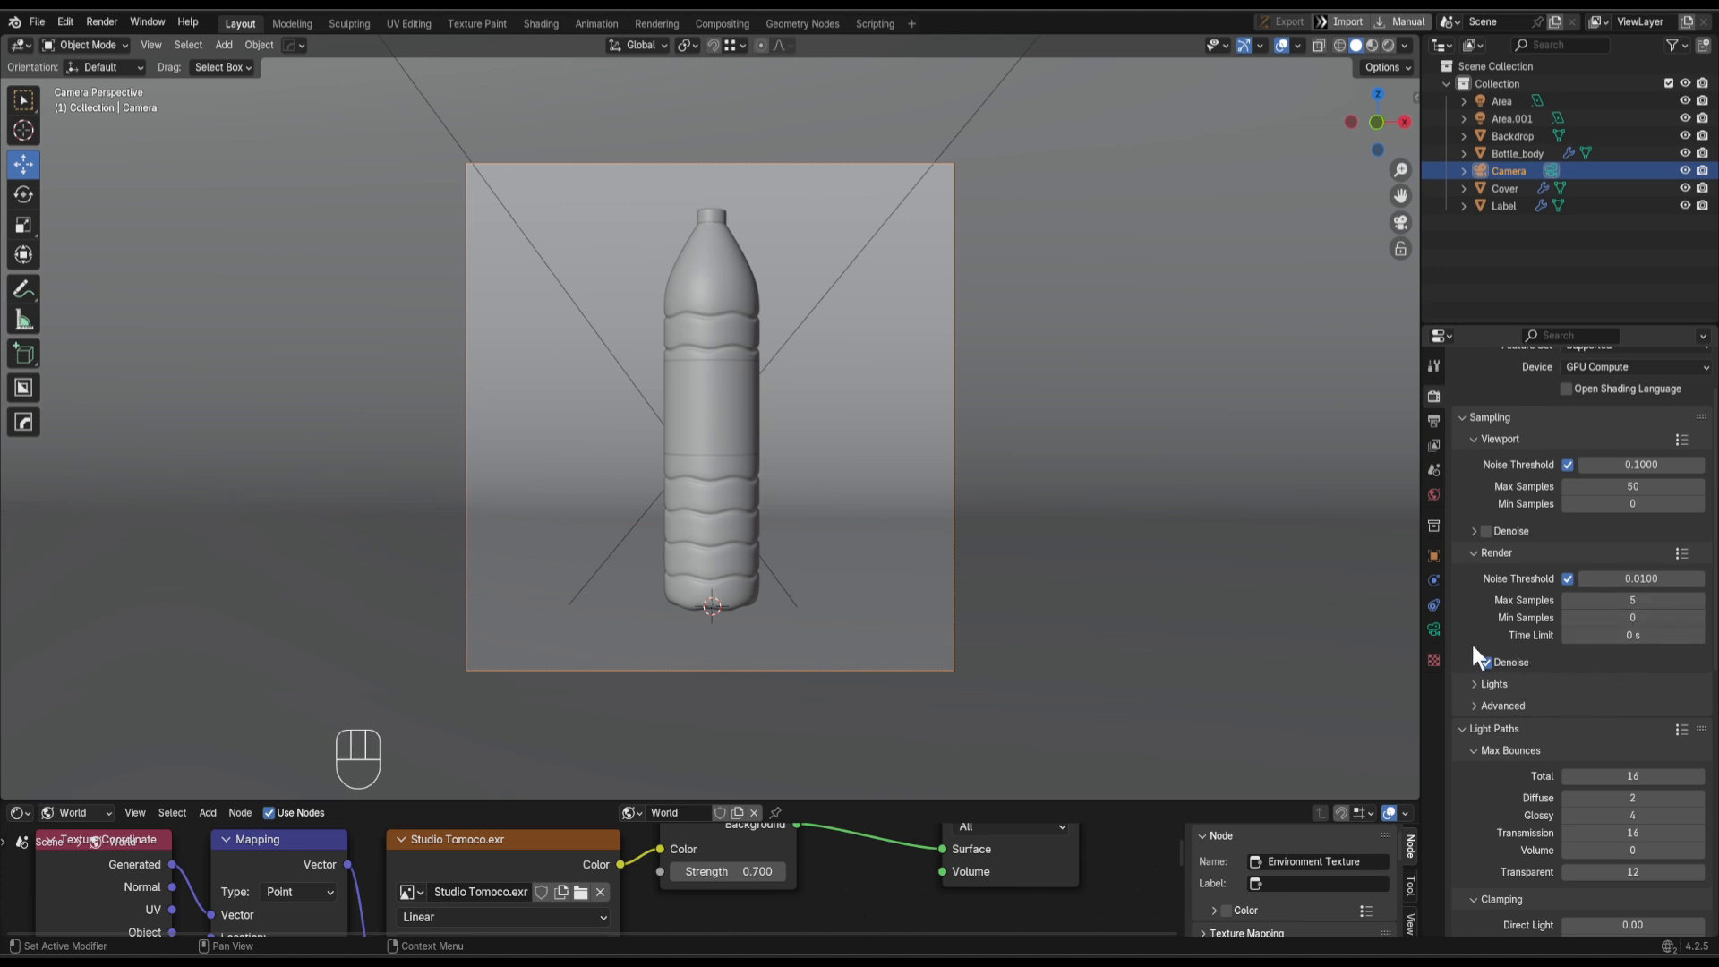